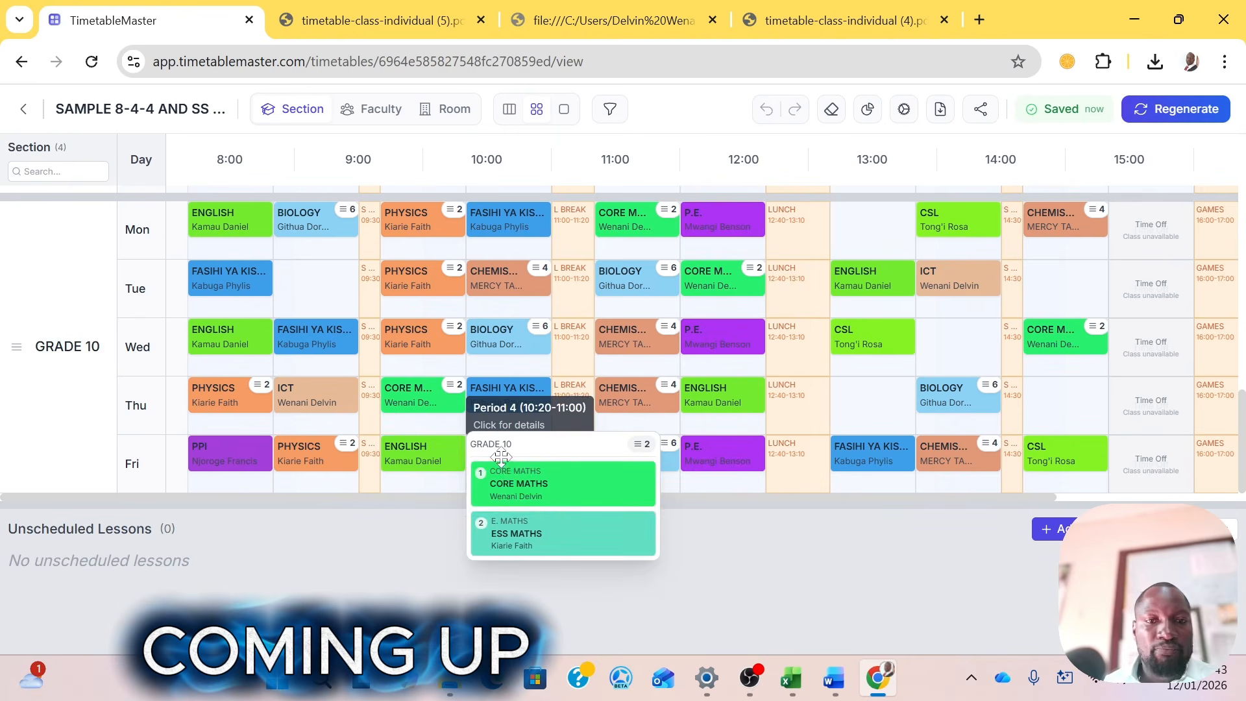
{"action": "mouse_move", "coordinate": [445, 334]}
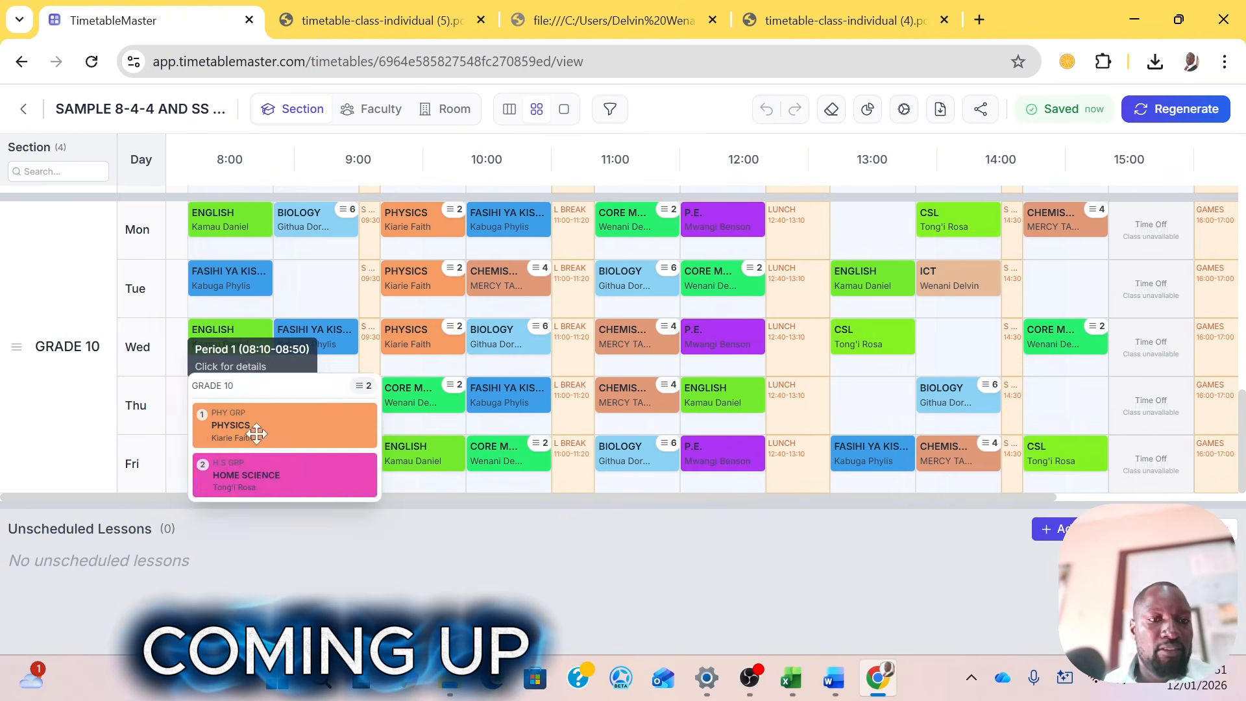
{"action": "mouse_move", "coordinate": [327, 440]}
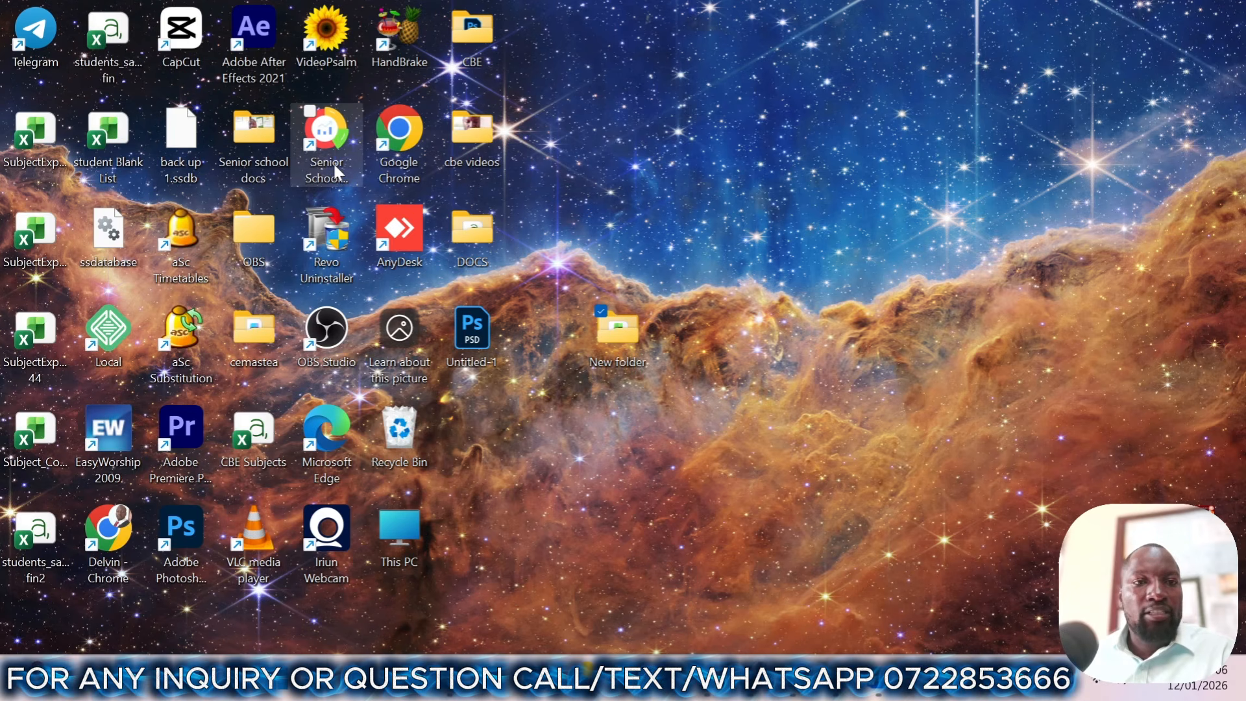
{"action": "left_click", "coordinate": [335, 168]}
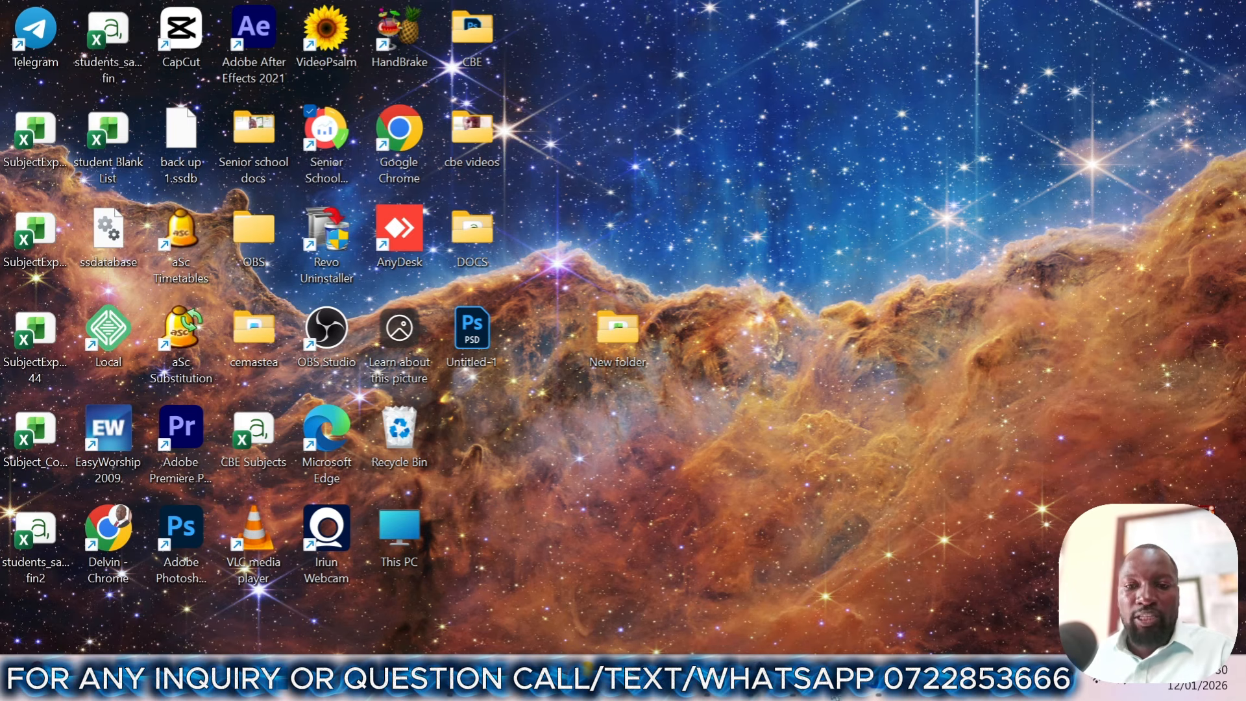
- Switch to the Subject_Combinations workbook in Excel and examine the first subject combinations and their student counts
{"action": "mouse_move", "coordinate": [834, 689]}
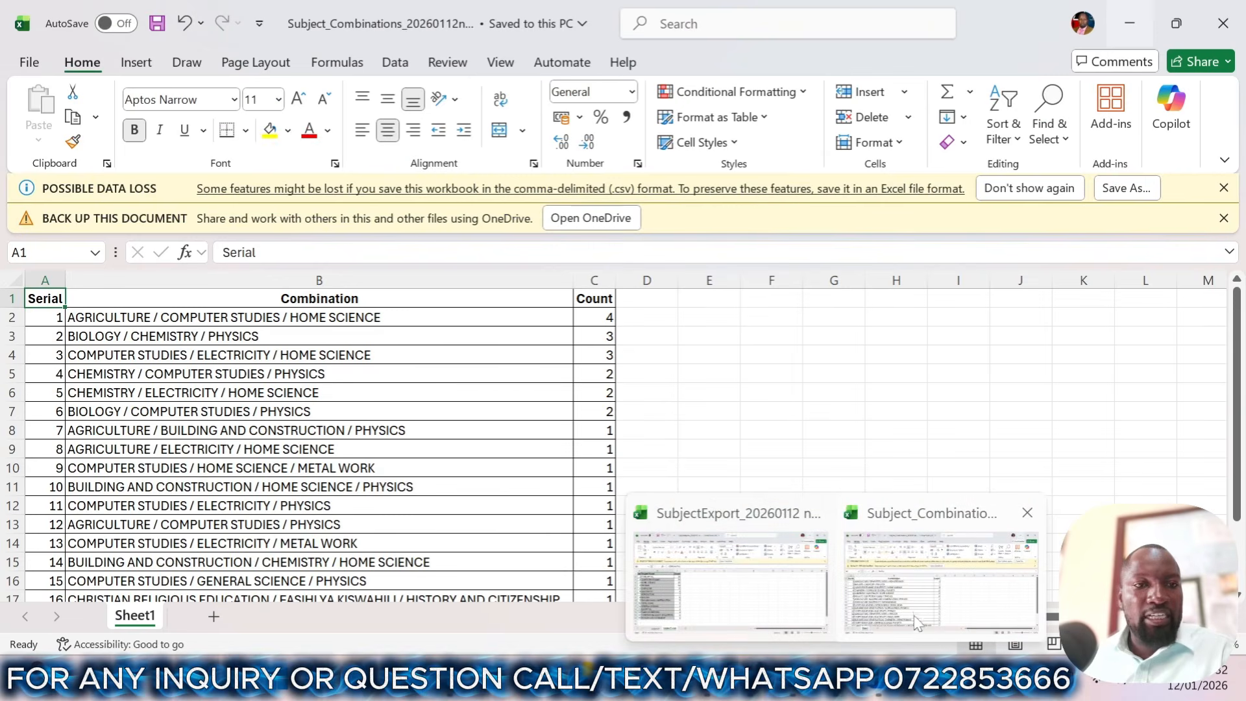
{"action": "left_click", "coordinate": [916, 625]}
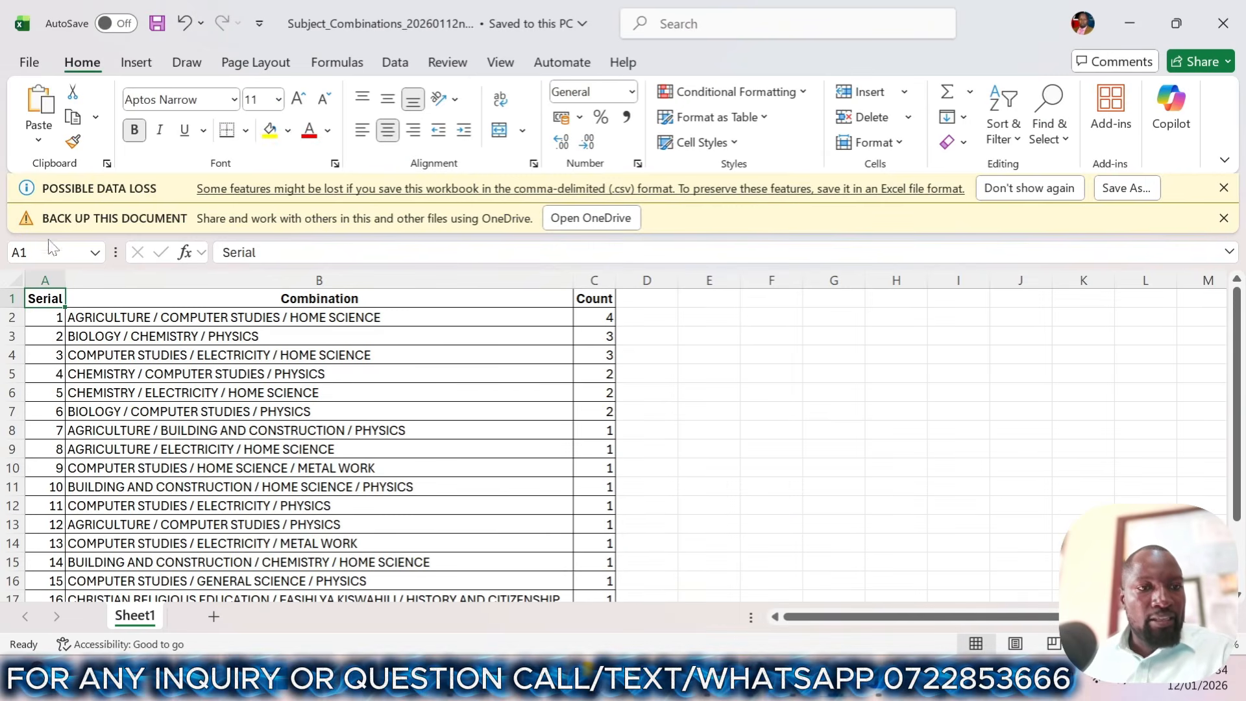
{"action": "left_click", "coordinate": [173, 320]}
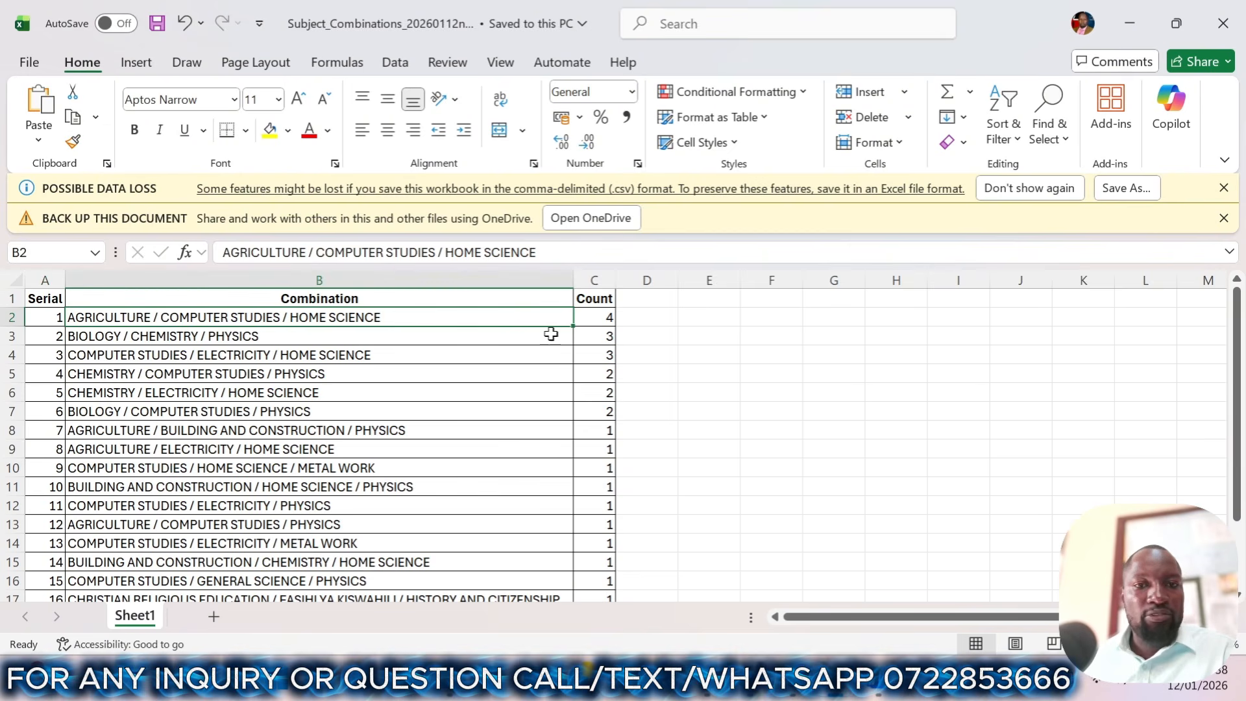
{"action": "left_click", "coordinate": [607, 324]}
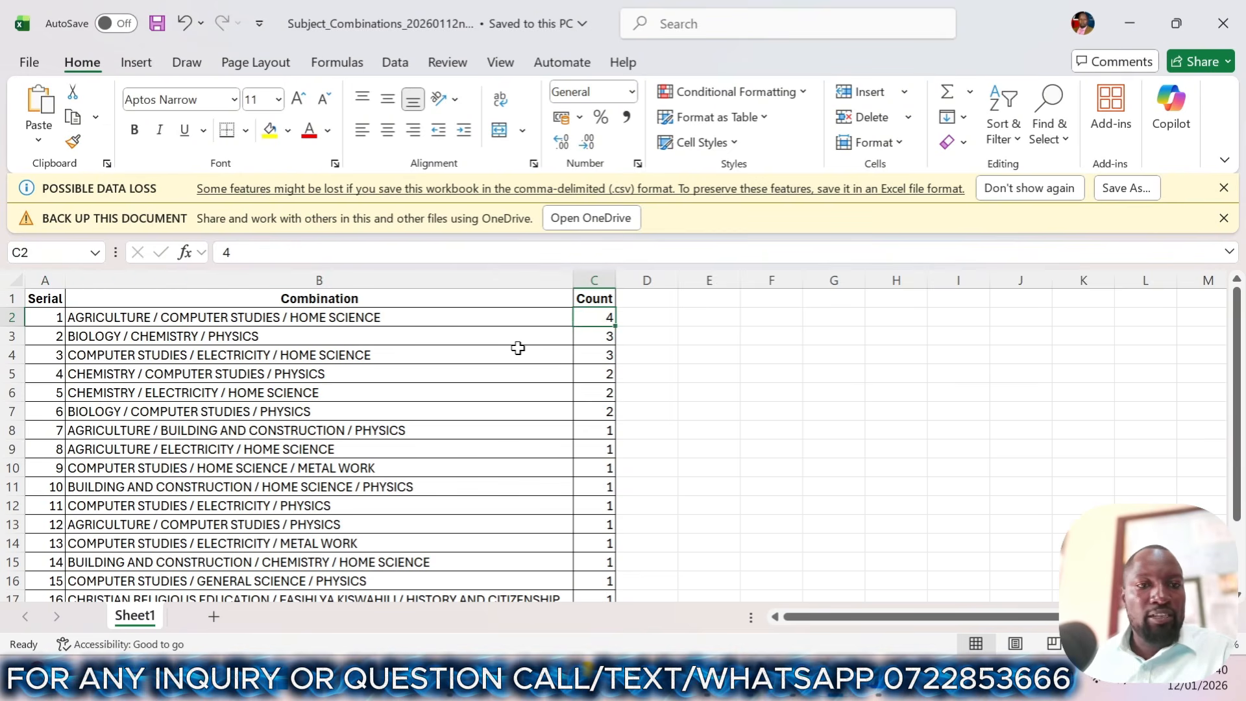
{"action": "scroll", "coordinate": [515, 347], "scroll_direction": "down", "scroll_amount": 1}
{"action": "scroll", "coordinate": [512, 359], "scroll_direction": "up", "scroll_amount": 1}
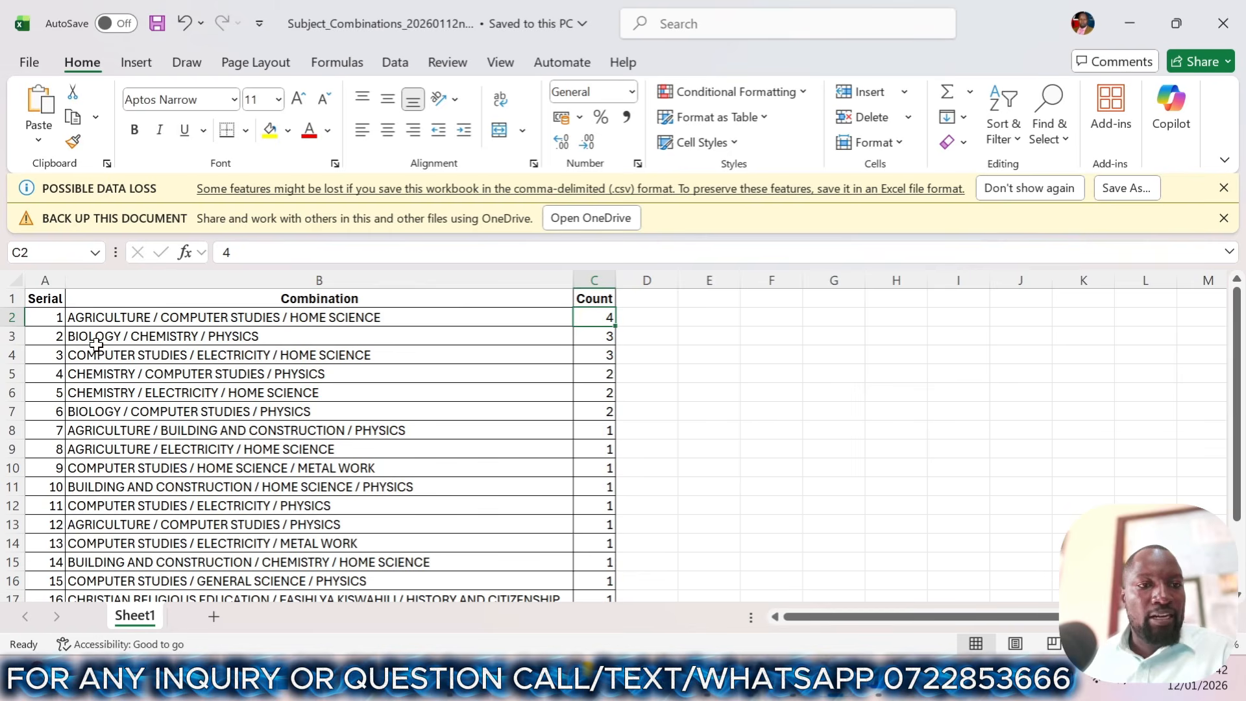
{"action": "left_click", "coordinate": [598, 338]}
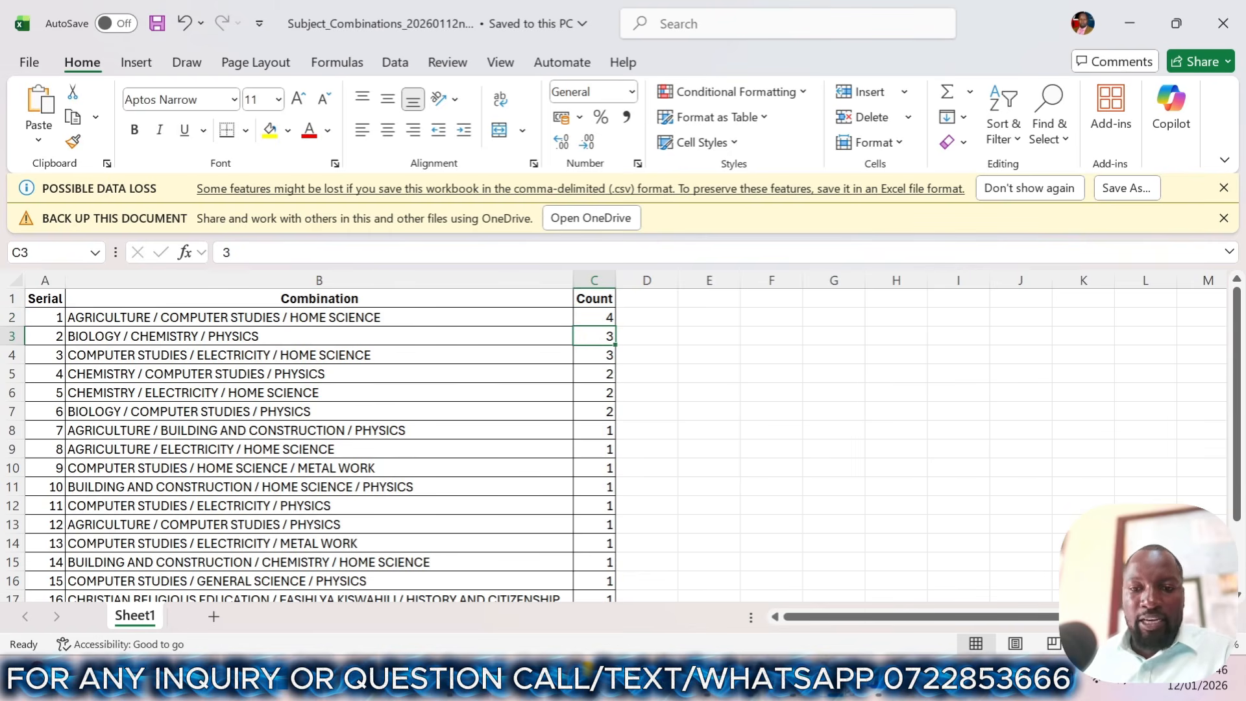
- Switch to the SubjectExport workbook and show the Subjects sheet from its first row
{"action": "mouse_move", "coordinate": [831, 685]}
{"action": "left_click", "coordinate": [747, 584]}
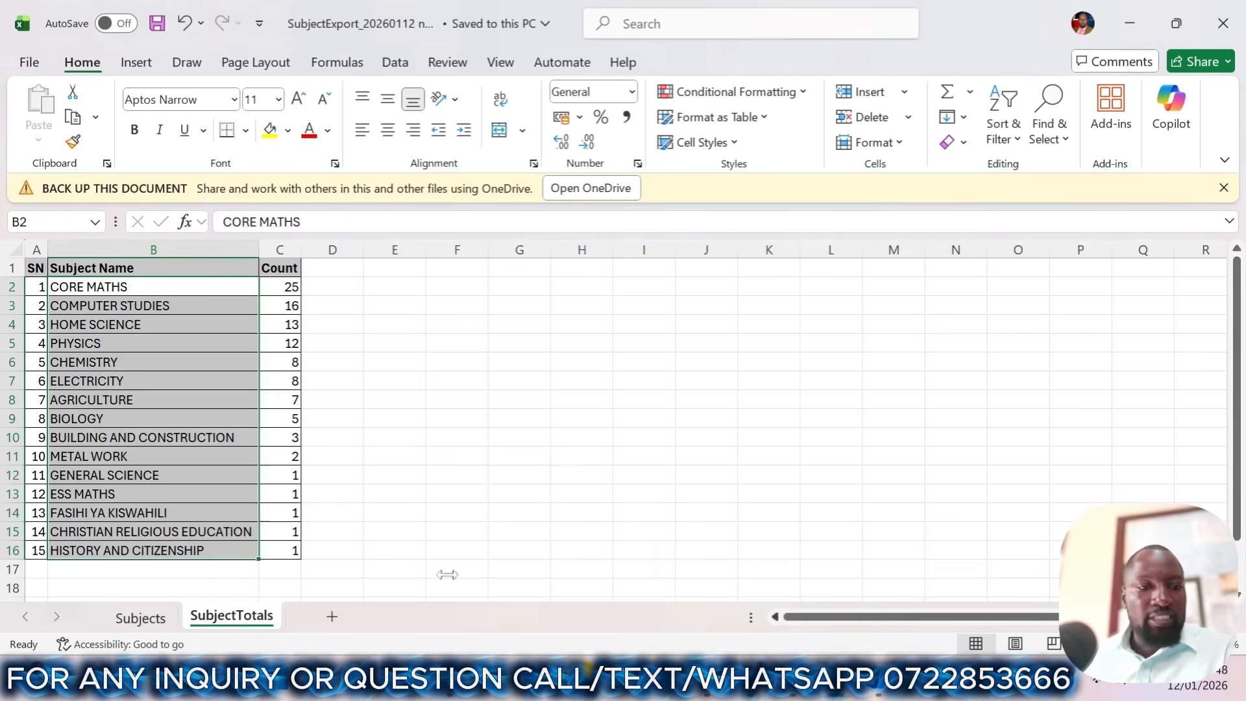
{"action": "left_click", "coordinate": [122, 617]}
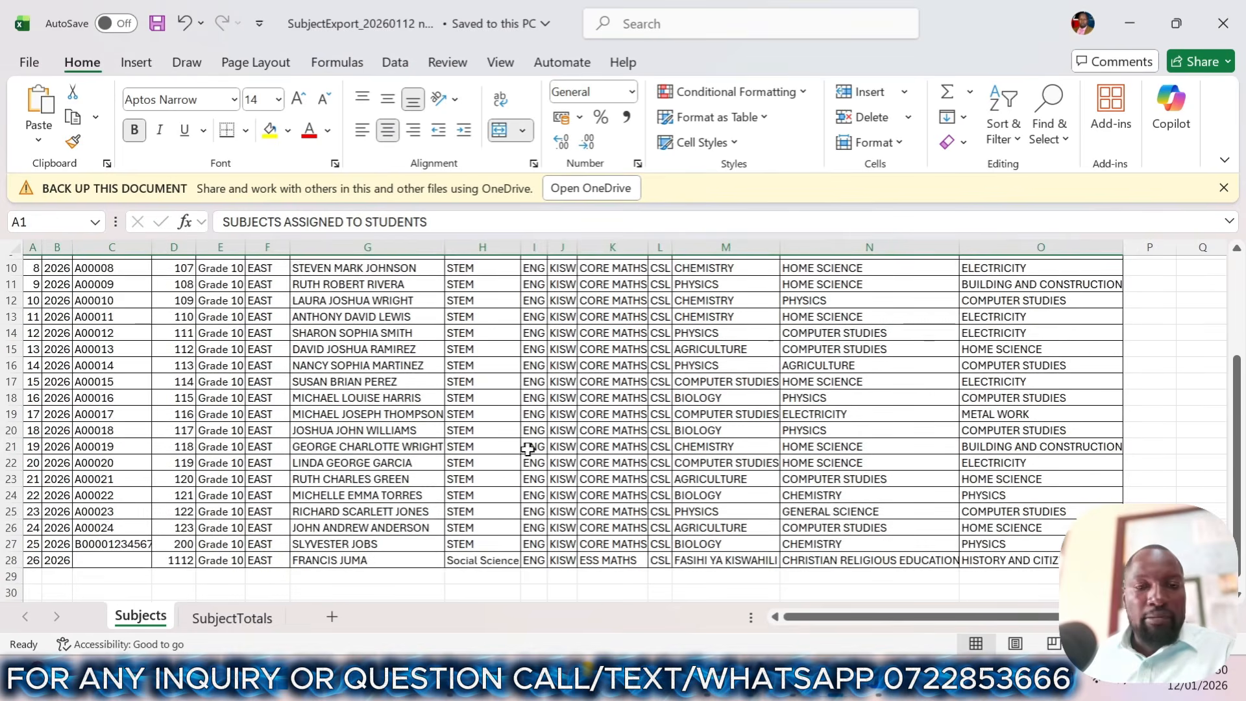
{"action": "scroll", "coordinate": [527, 448], "scroll_direction": "up", "scroll_amount": 3}
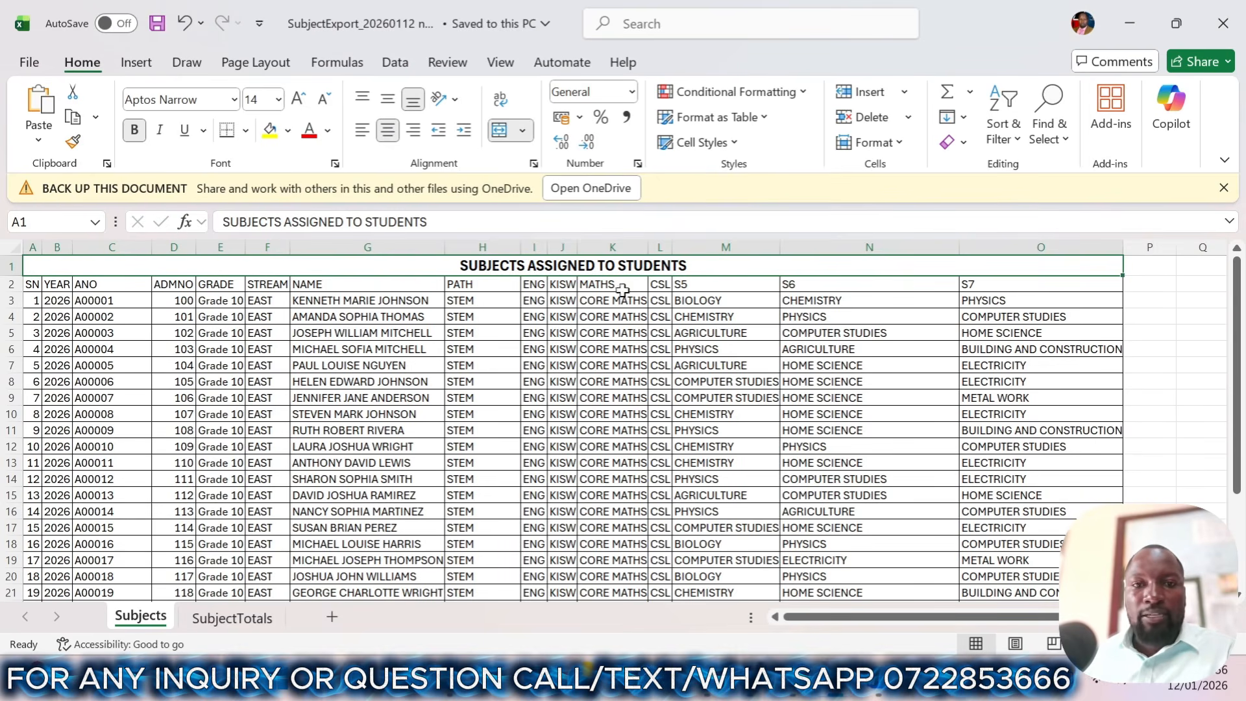
- Examine the compulsory subject columns ENG, KISW, MATHS and CSL in the header row of the Subjects sheet
{"action": "left_click", "coordinate": [534, 285]}
{"action": "left_click", "coordinate": [559, 284]}
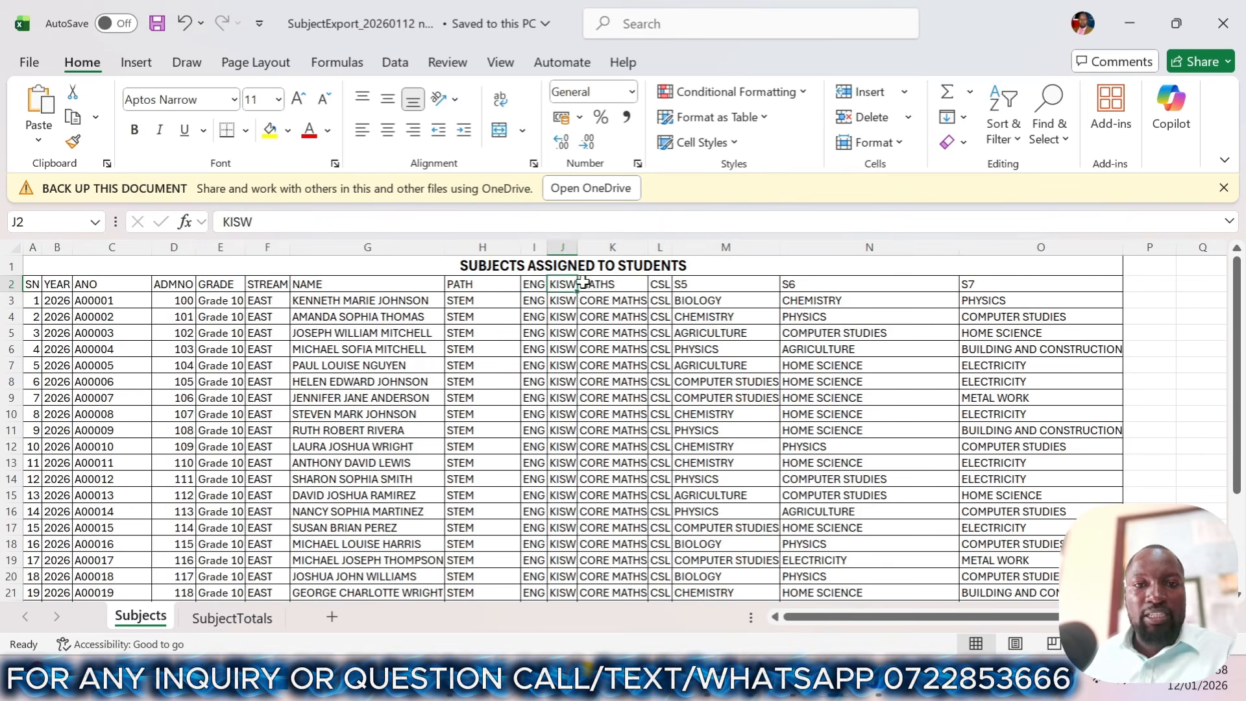
{"action": "left_click", "coordinate": [584, 285]}
{"action": "left_click", "coordinate": [659, 284]}
{"action": "left_click", "coordinate": [683, 286]}
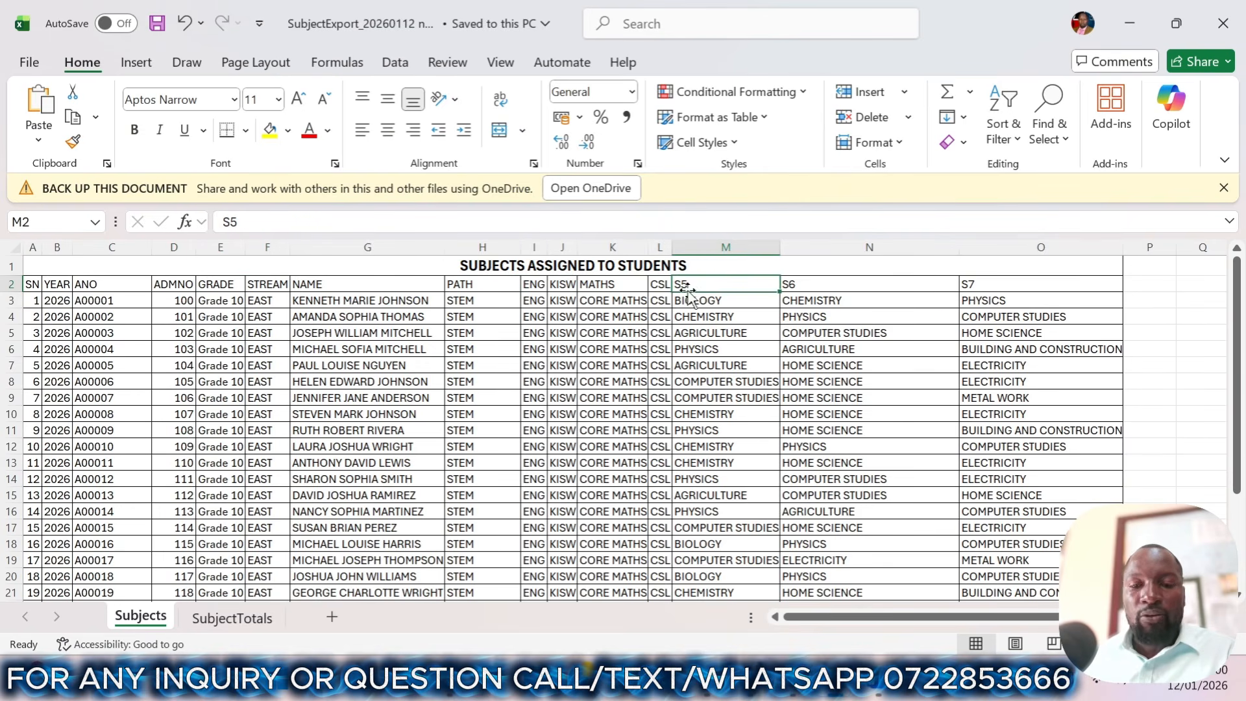
{"action": "left_click", "coordinate": [538, 271]}
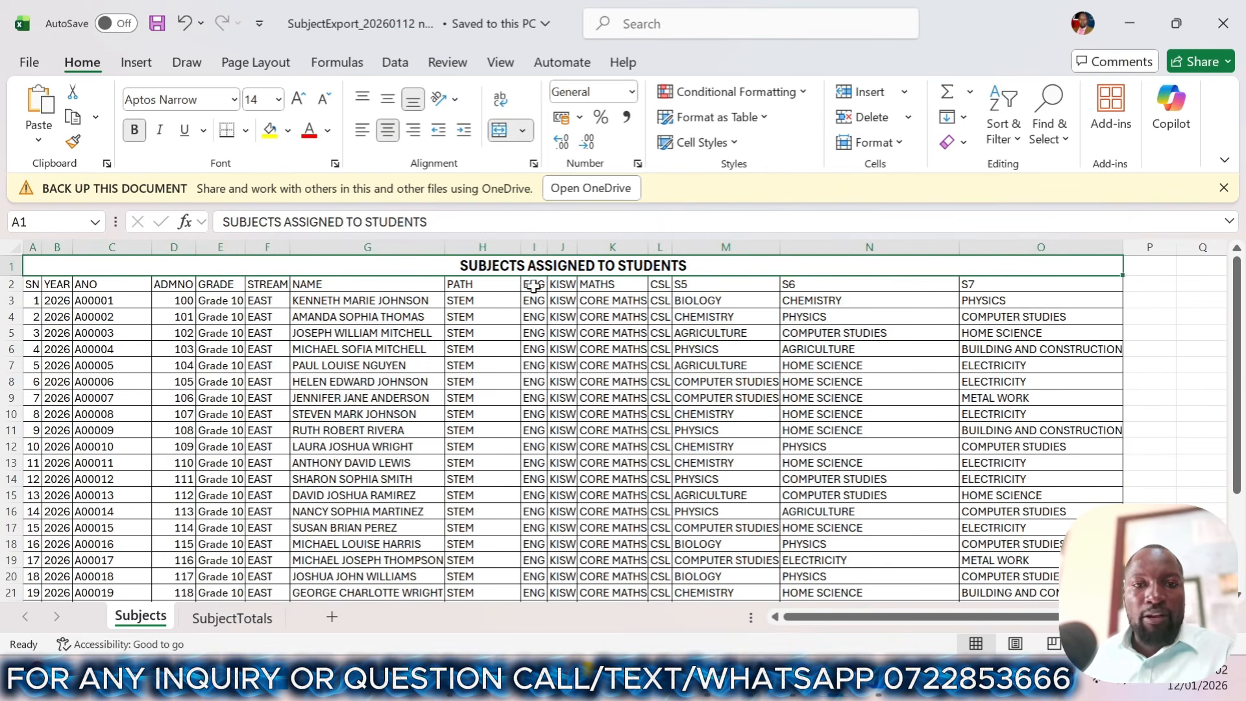
{"action": "left_click", "coordinate": [533, 286]}
{"action": "left_click", "coordinate": [562, 286]}
{"action": "left_click", "coordinate": [593, 284]}
{"action": "left_click", "coordinate": [662, 286]}
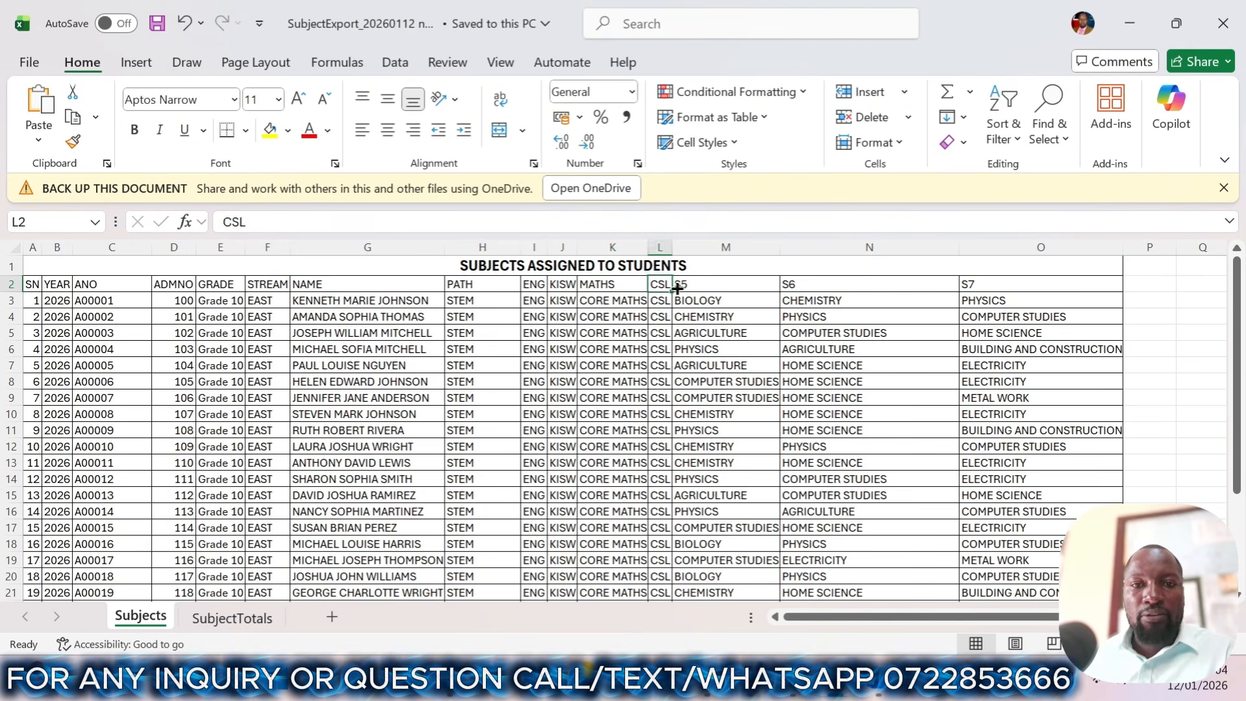
{"action": "left_click", "coordinate": [678, 287]}
{"action": "left_click", "coordinate": [542, 284]}
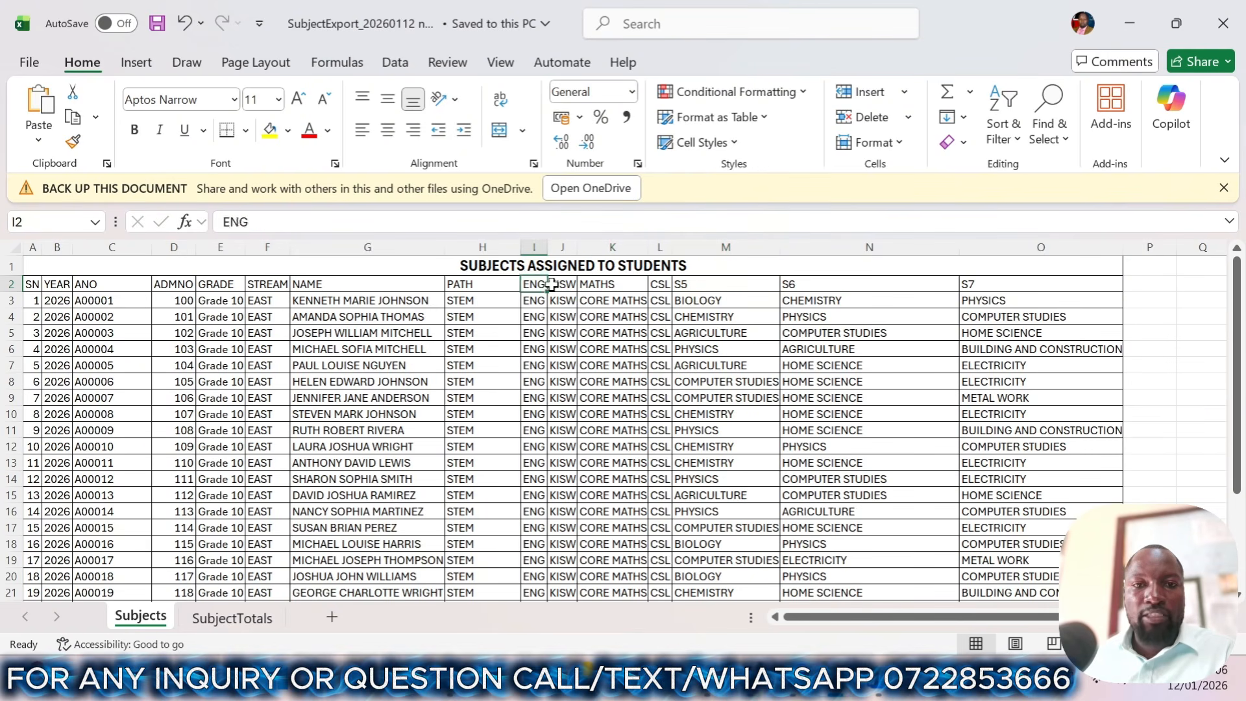
{"action": "left_click", "coordinate": [562, 285]}
{"action": "left_click", "coordinate": [597, 285]}
{"action": "left_click", "coordinate": [661, 286]}
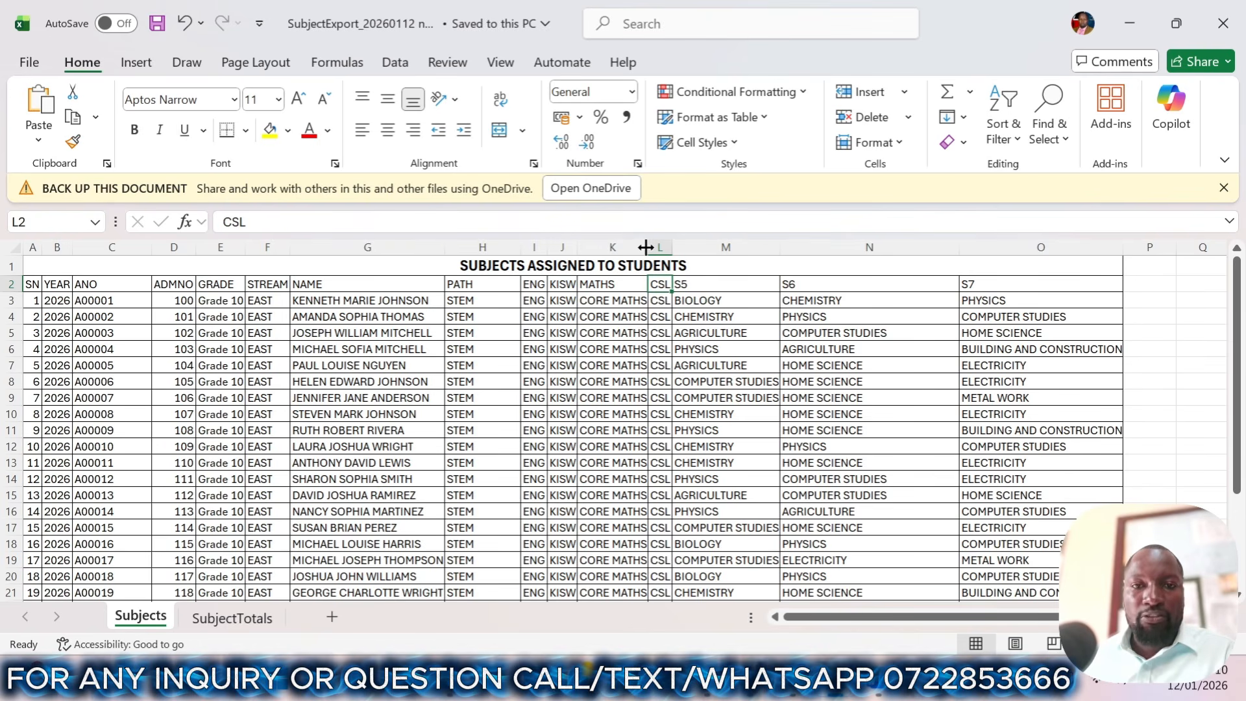
- Examine the elective subject columns S5, S6 and S7 down to the last student row
{"action": "left_click", "coordinate": [726, 286]}
{"action": "left_click", "coordinate": [834, 286]}
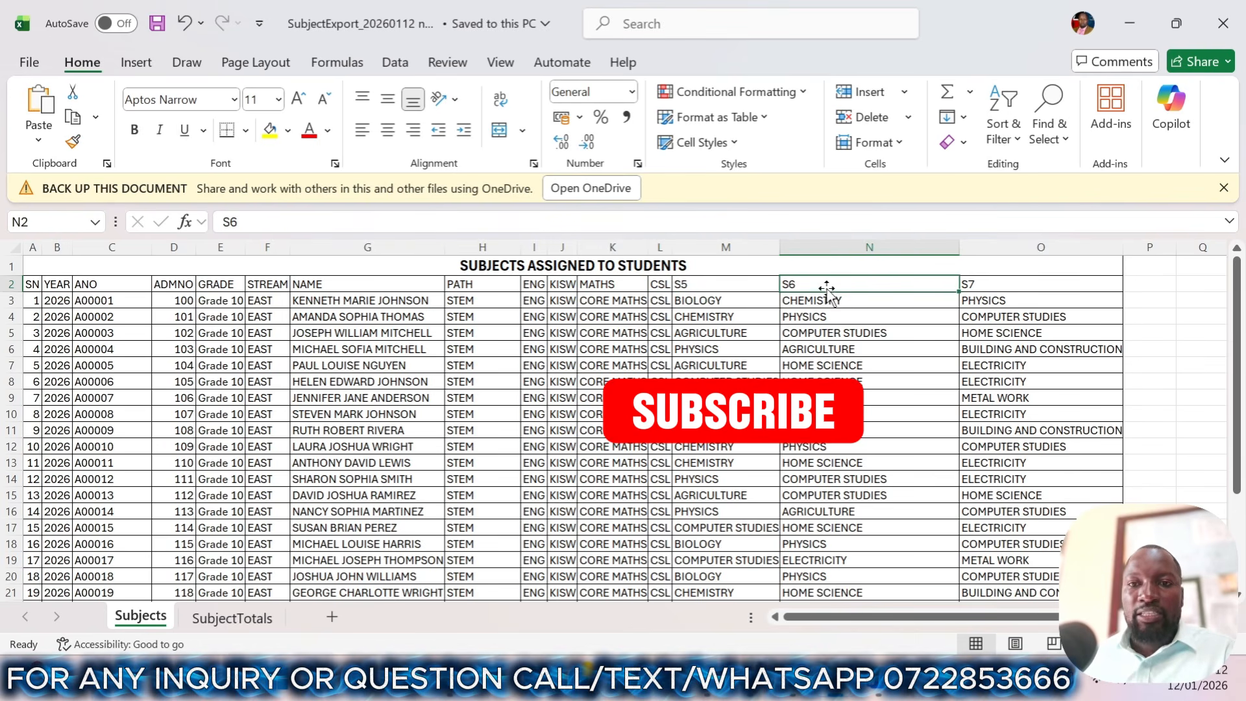
{"action": "left_click", "coordinate": [986, 290]}
{"action": "left_click", "coordinate": [835, 287]}
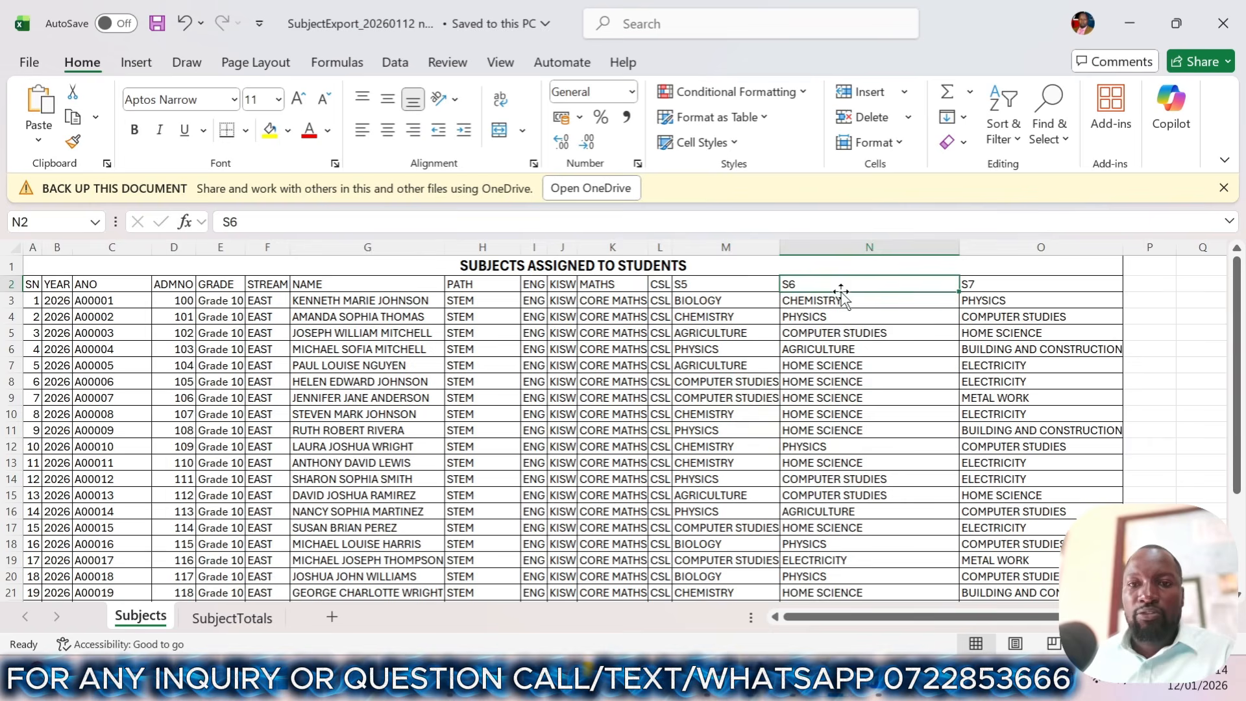
{"action": "left_click", "coordinate": [727, 296]}
{"action": "scroll", "coordinate": [701, 311], "scroll_direction": "down", "scroll_amount": 2}
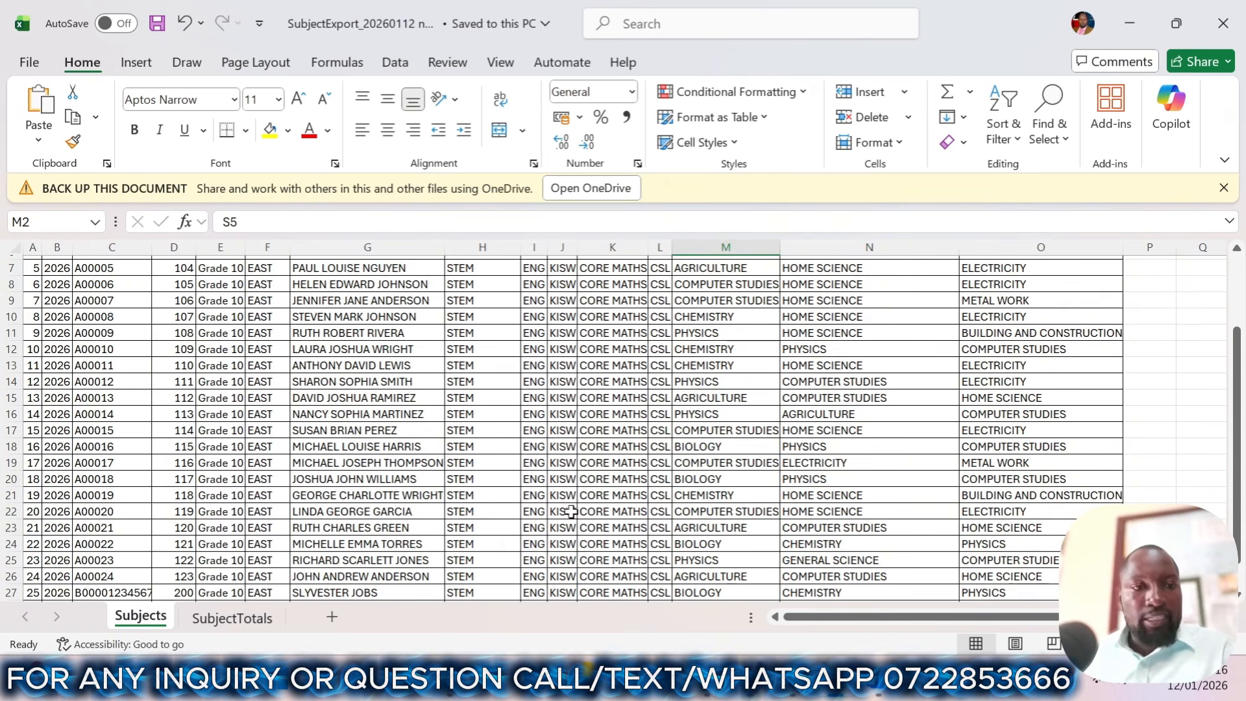
{"action": "scroll", "coordinate": [660, 400], "scroll_direction": "down", "scroll_amount": 1}
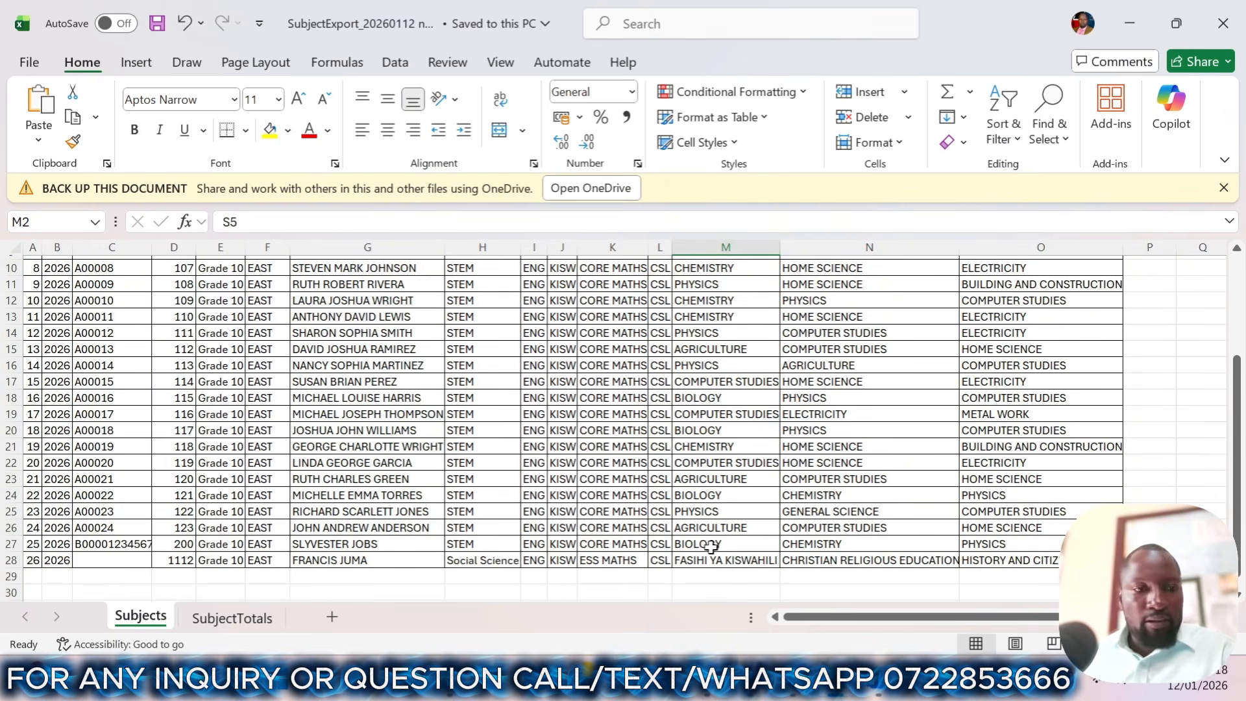
- Return to the Subject_Combinations workbook and review the full list of combinations
{"action": "left_click", "coordinate": [836, 680]}
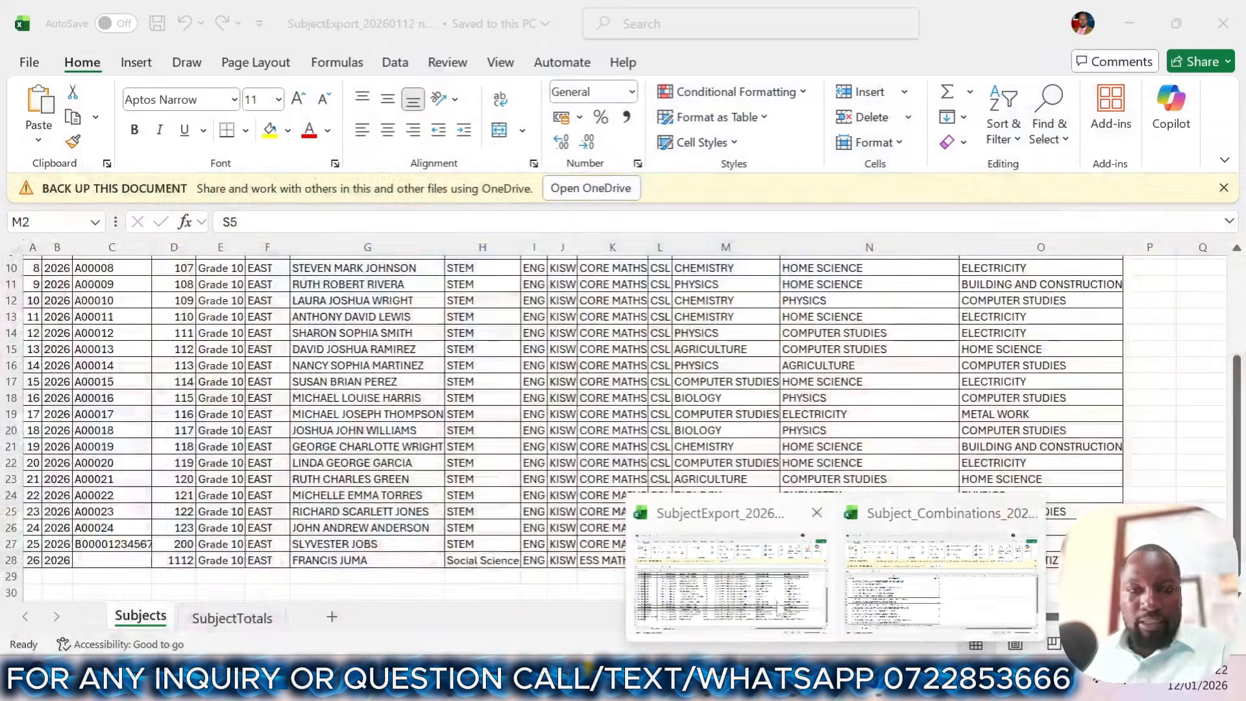
{"action": "left_click", "coordinate": [941, 580]}
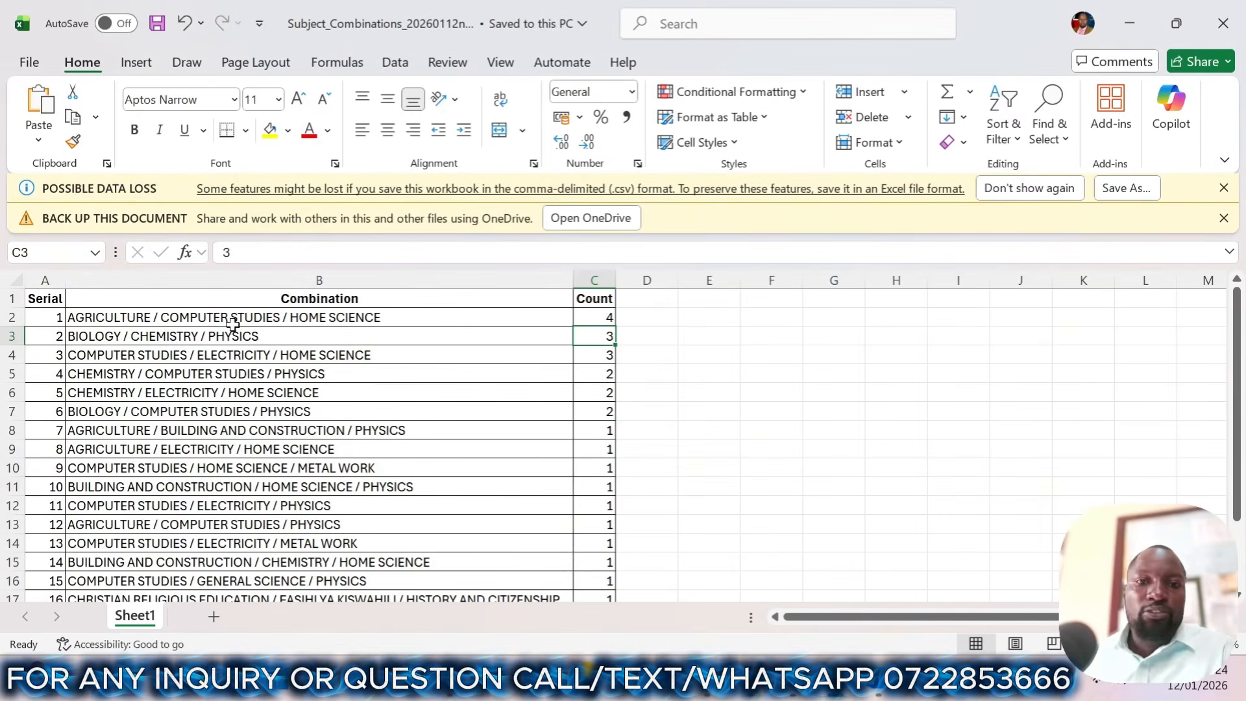
{"action": "scroll", "coordinate": [270, 356], "scroll_direction": "down", "scroll_amount": 1}
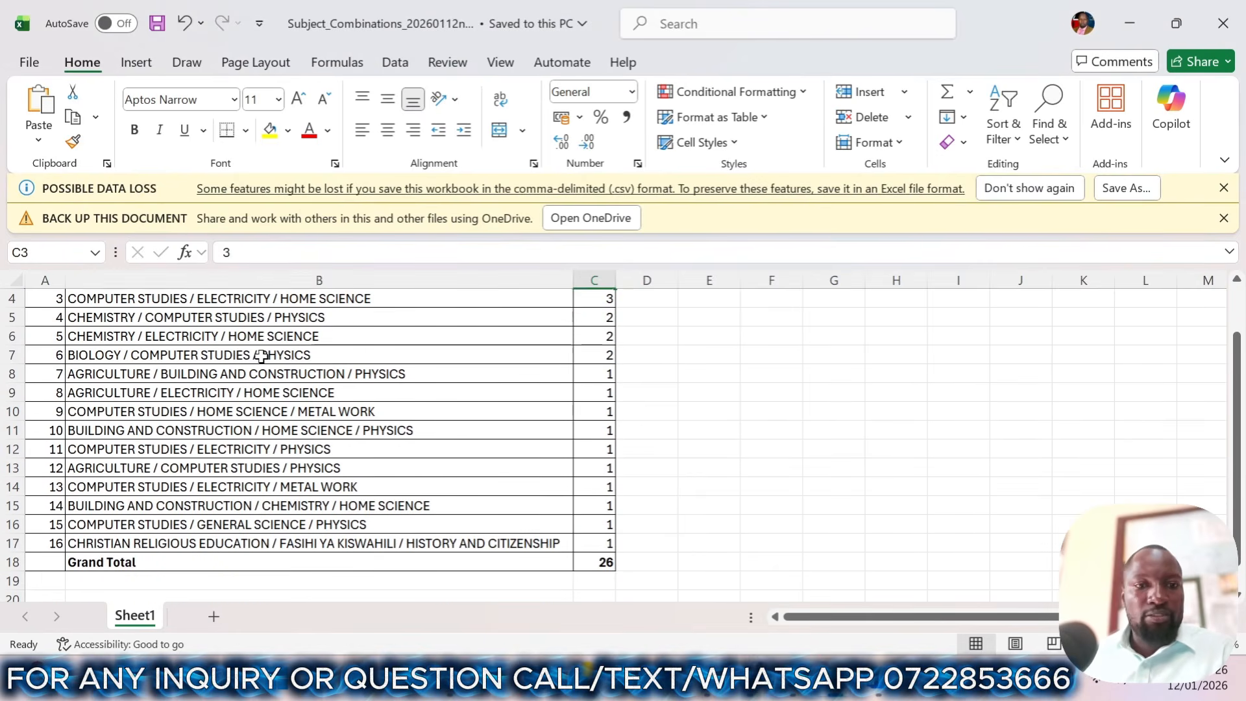
{"action": "scroll", "coordinate": [439, 479], "scroll_direction": "up", "scroll_amount": 1}
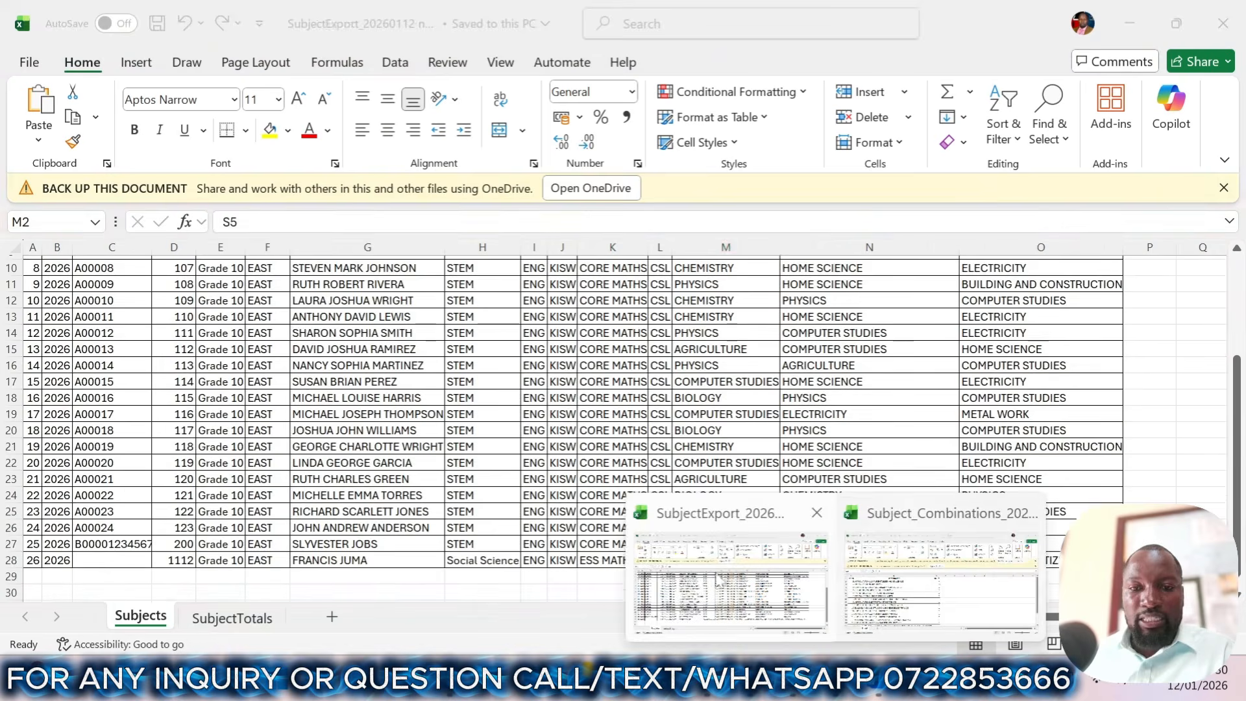
- Go back to the SubjectExport workbook and check the serial number of the last student on the Subjects sheet
{"action": "left_click", "coordinate": [707, 578]}
{"action": "scroll", "coordinate": [96, 460], "scroll_direction": "up", "scroll_amount": 1}
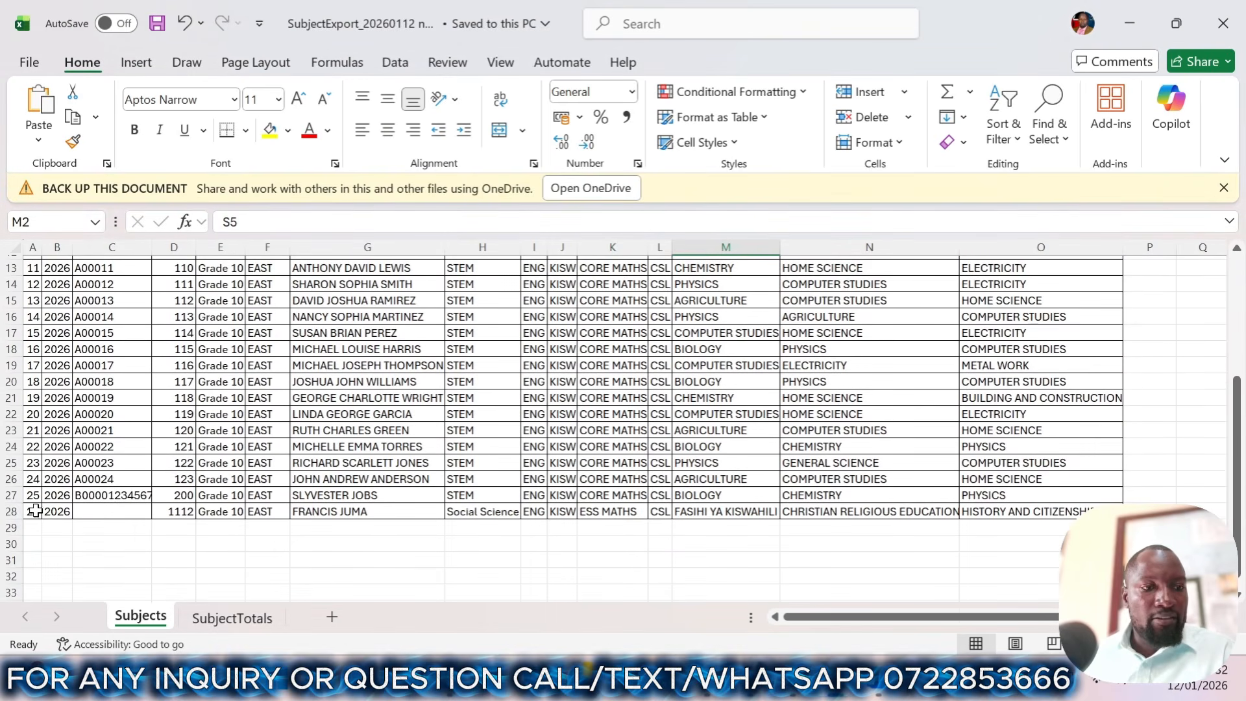
{"action": "left_click", "coordinate": [32, 512]}
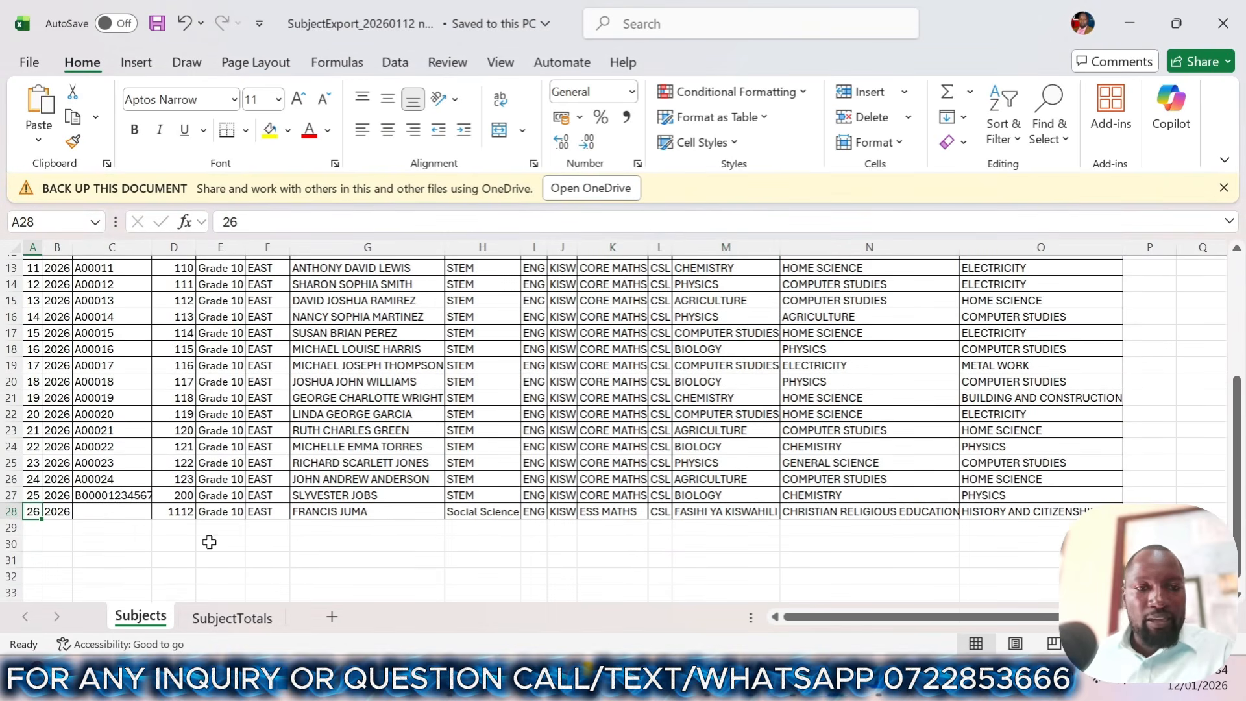
- Switch to the Subject_Combinations workbook and check its Grand Total count and the combinations above it
{"action": "mouse_move", "coordinate": [875, 691]}
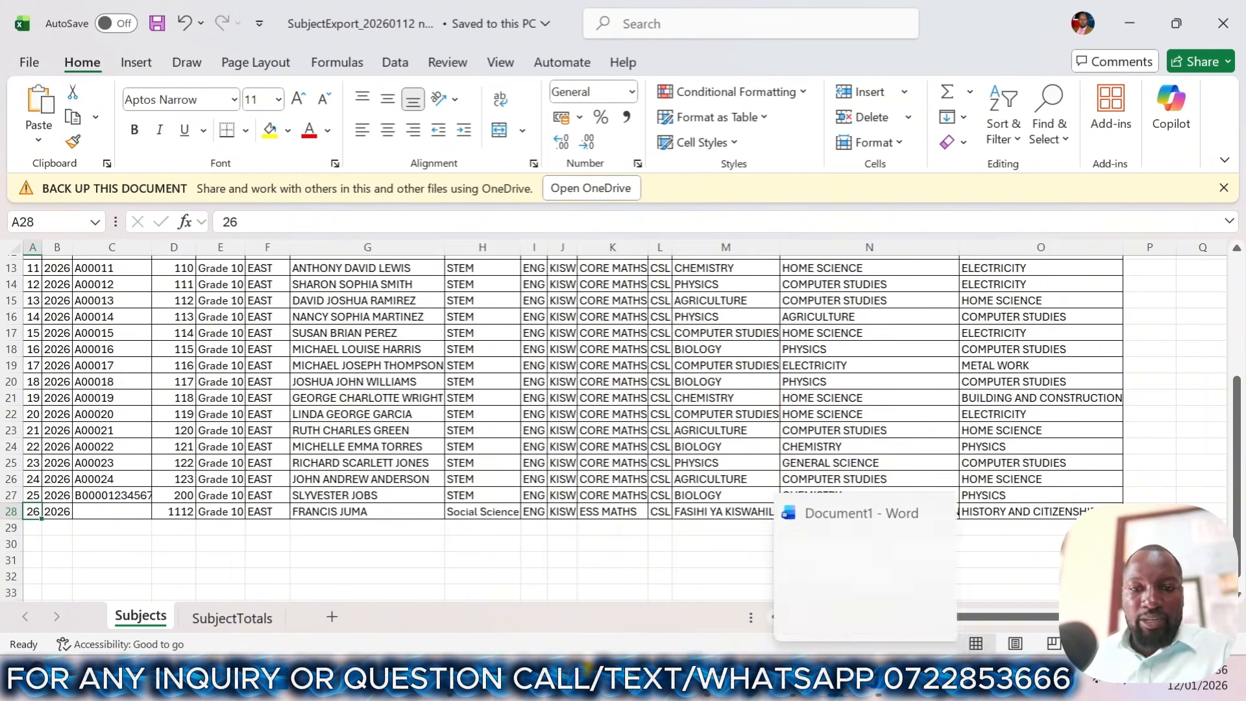
{"action": "left_click", "coordinate": [948, 571]}
{"action": "scroll", "coordinate": [160, 563], "scroll_direction": "down", "scroll_amount": 1}
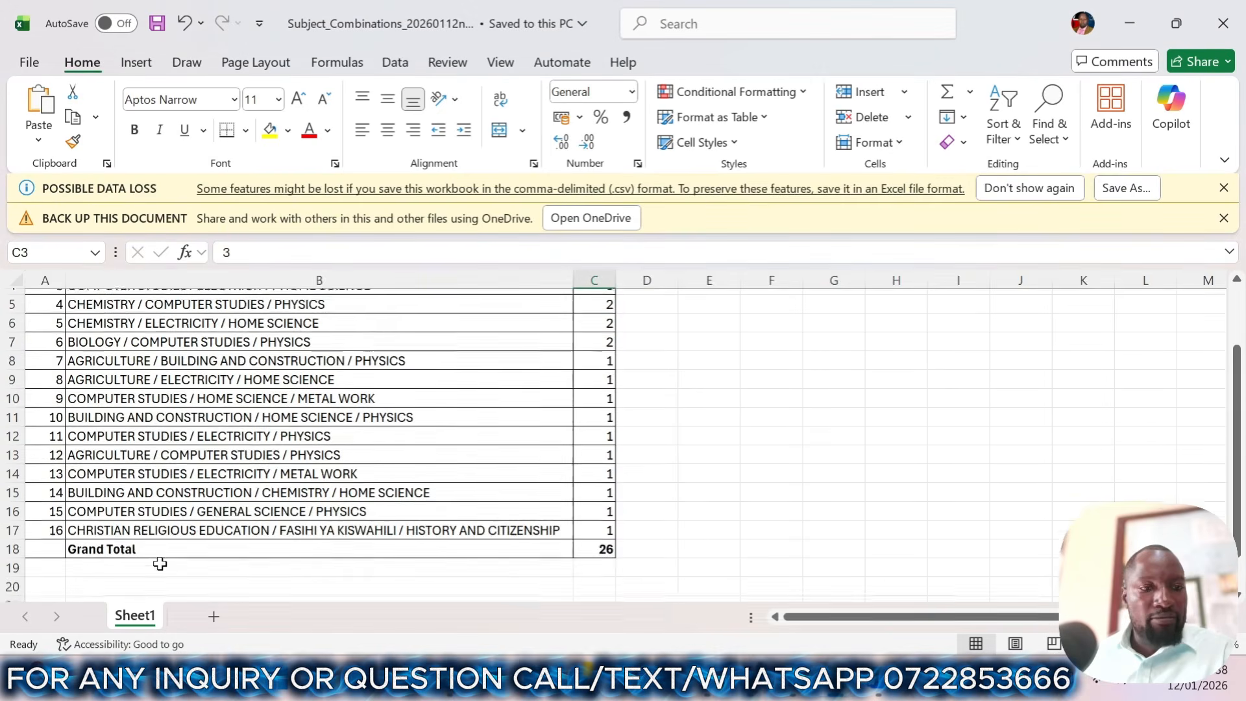
{"action": "scroll", "coordinate": [160, 563], "scroll_direction": "down", "scroll_amount": 1}
{"action": "left_click", "coordinate": [607, 512]}
{"action": "scroll", "coordinate": [606, 505], "scroll_direction": "up", "scroll_amount": 2}
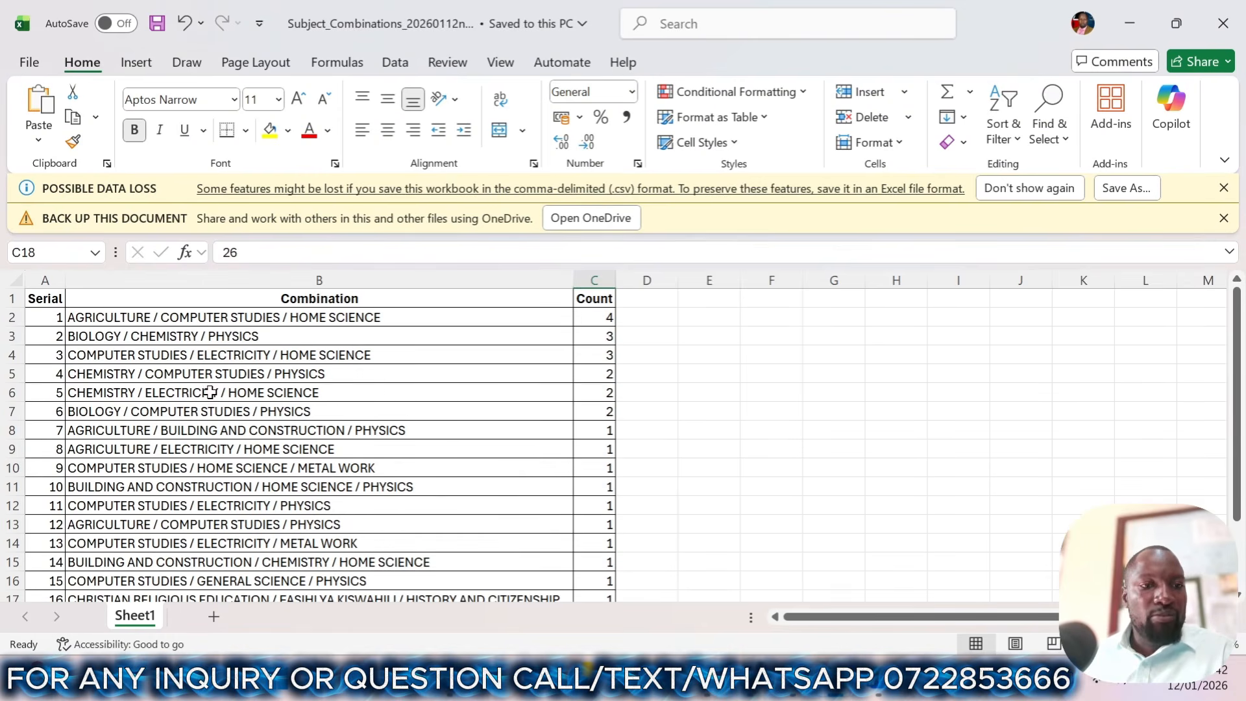
{"action": "scroll", "coordinate": [210, 392], "scroll_direction": "down", "scroll_amount": 1}
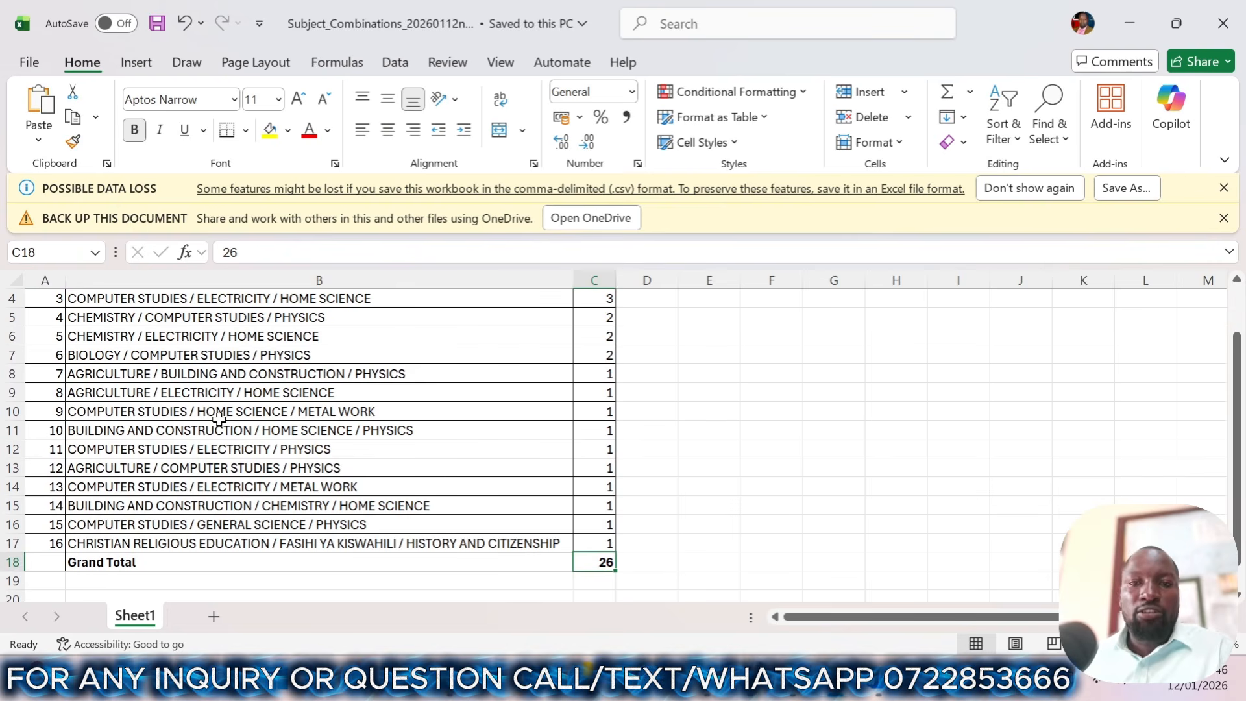
- Minimize both Excel workbooks and launch Google Chrome from the personal profile shortcut on the desktop
{"action": "left_click", "coordinate": [1135, 22]}
{"action": "left_click", "coordinate": [1135, 22]}
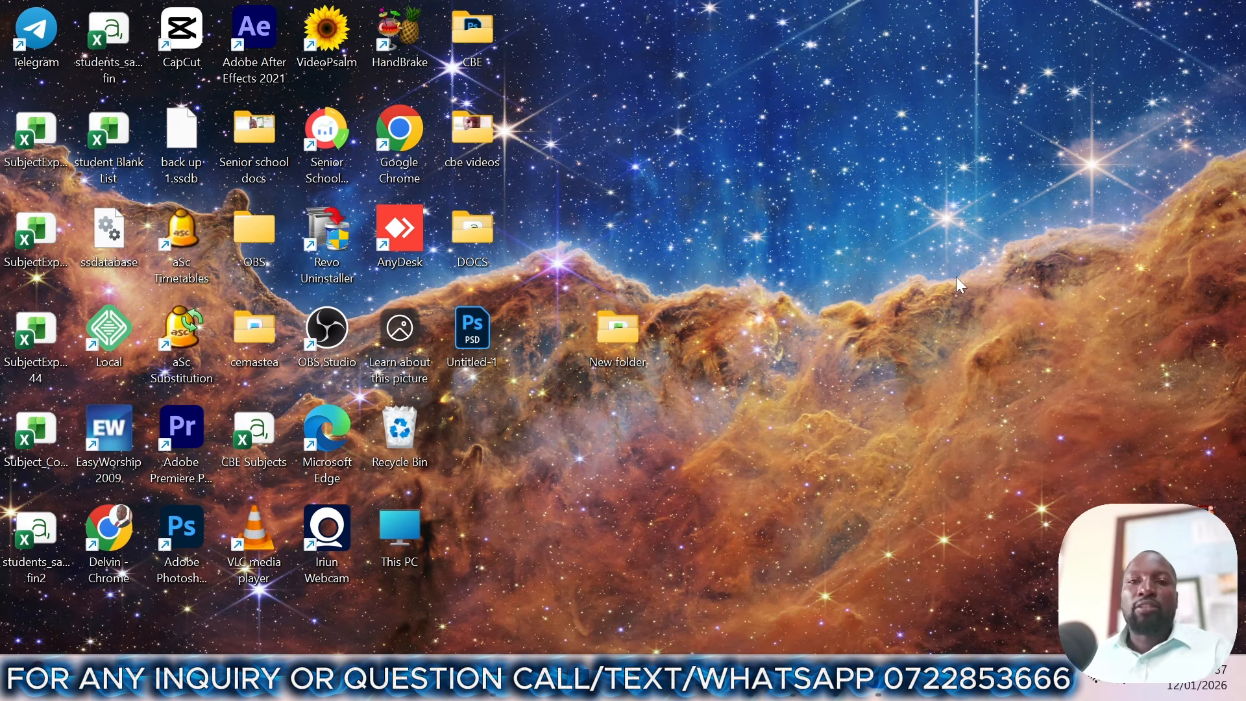
{"action": "left_click", "coordinate": [108, 533]}
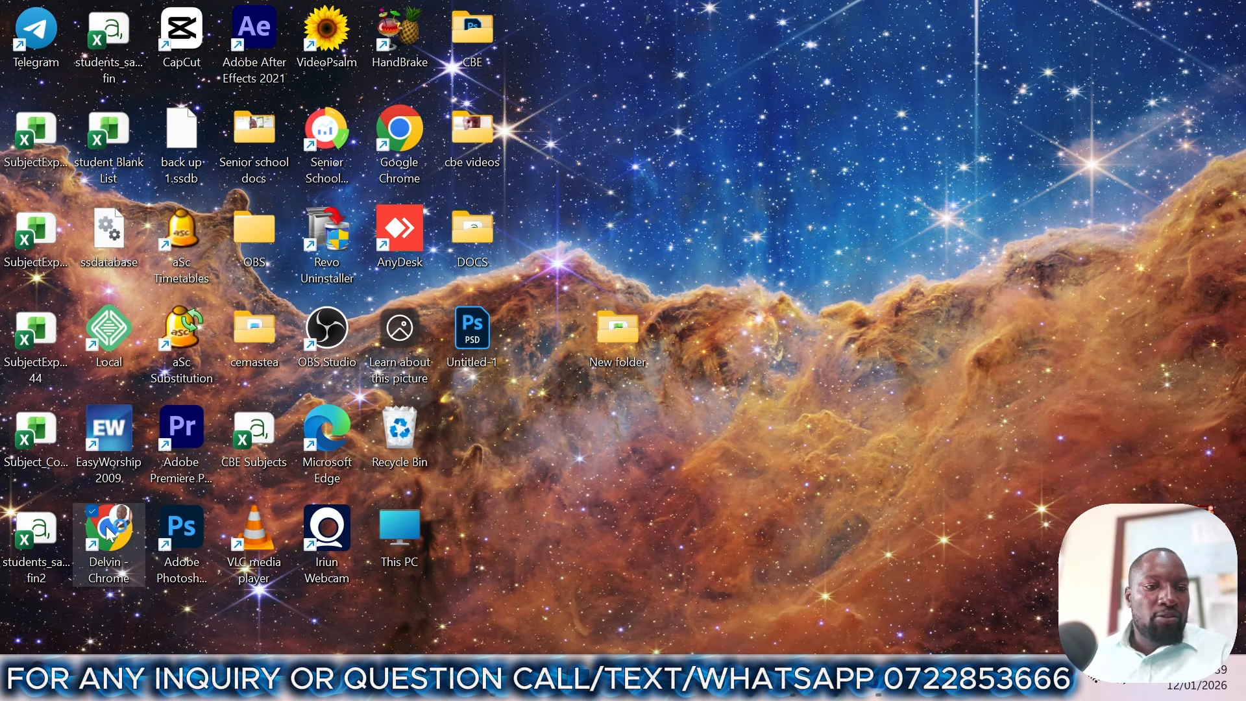
{"action": "double_click", "coordinate": [109, 534]}
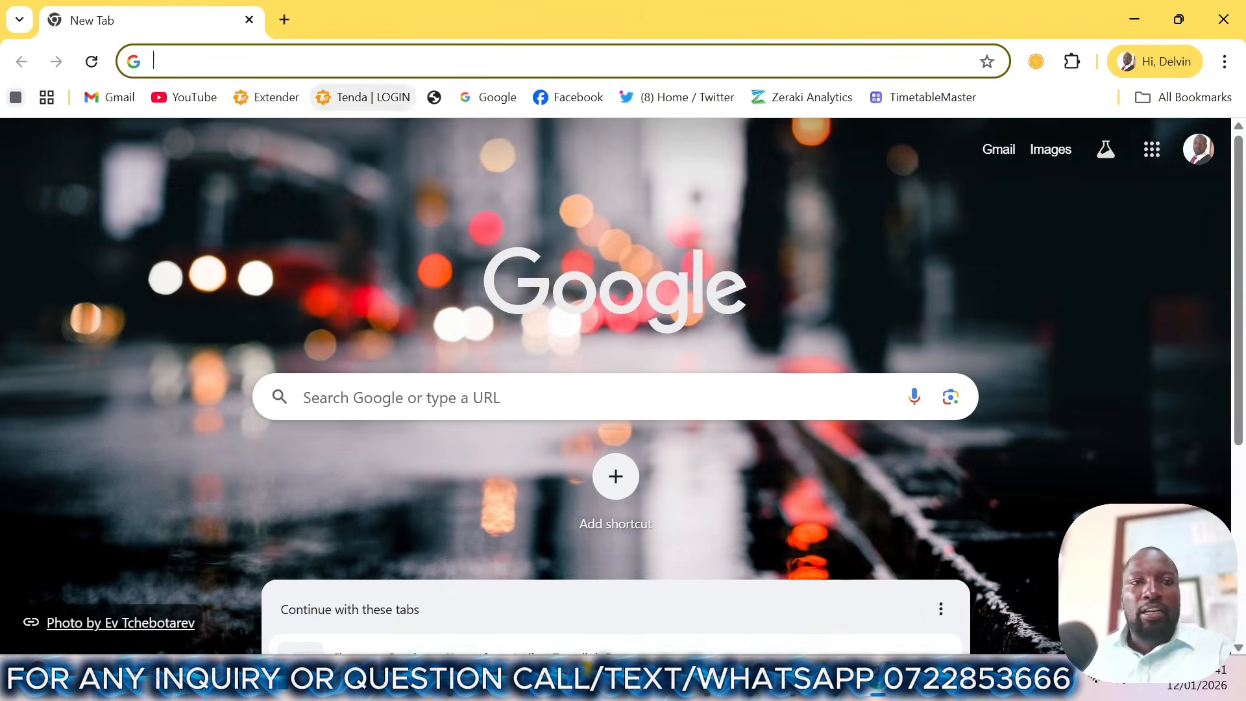
- Search for timetablemaster, open the timetablemaster.com website and log in to the application
{"action": "type", "text": "TIME"}
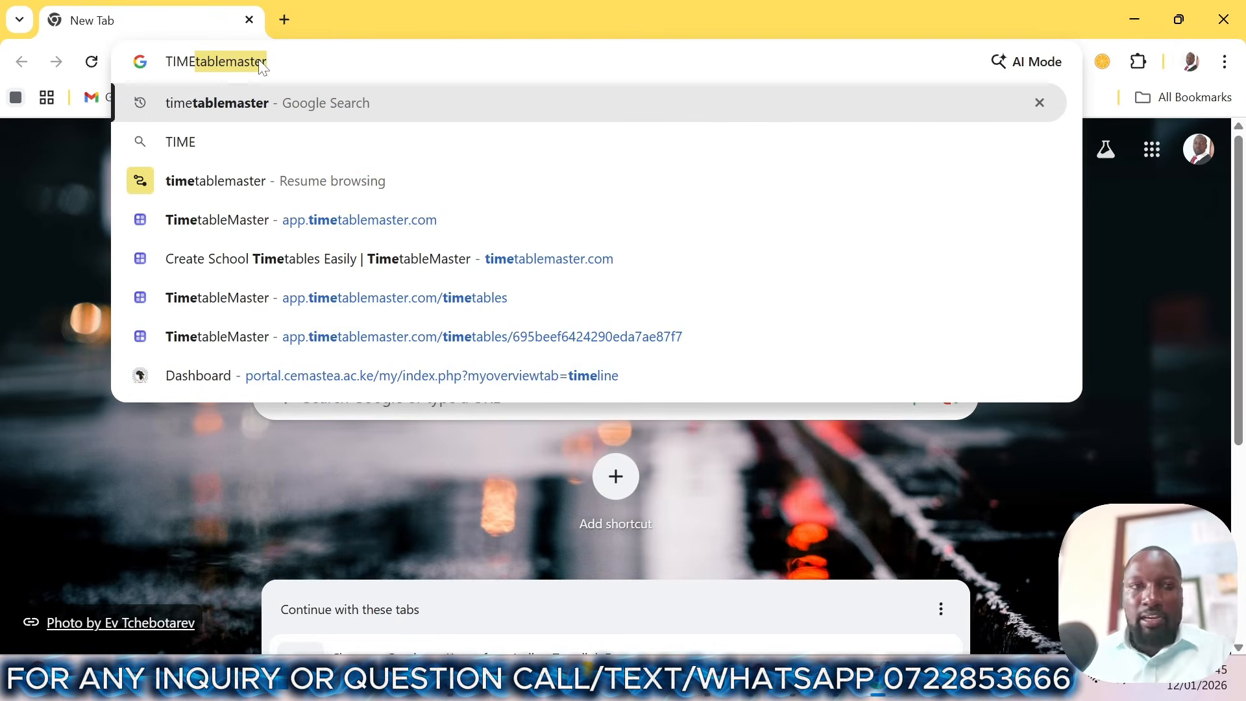
{"action": "key", "text": "Return"}
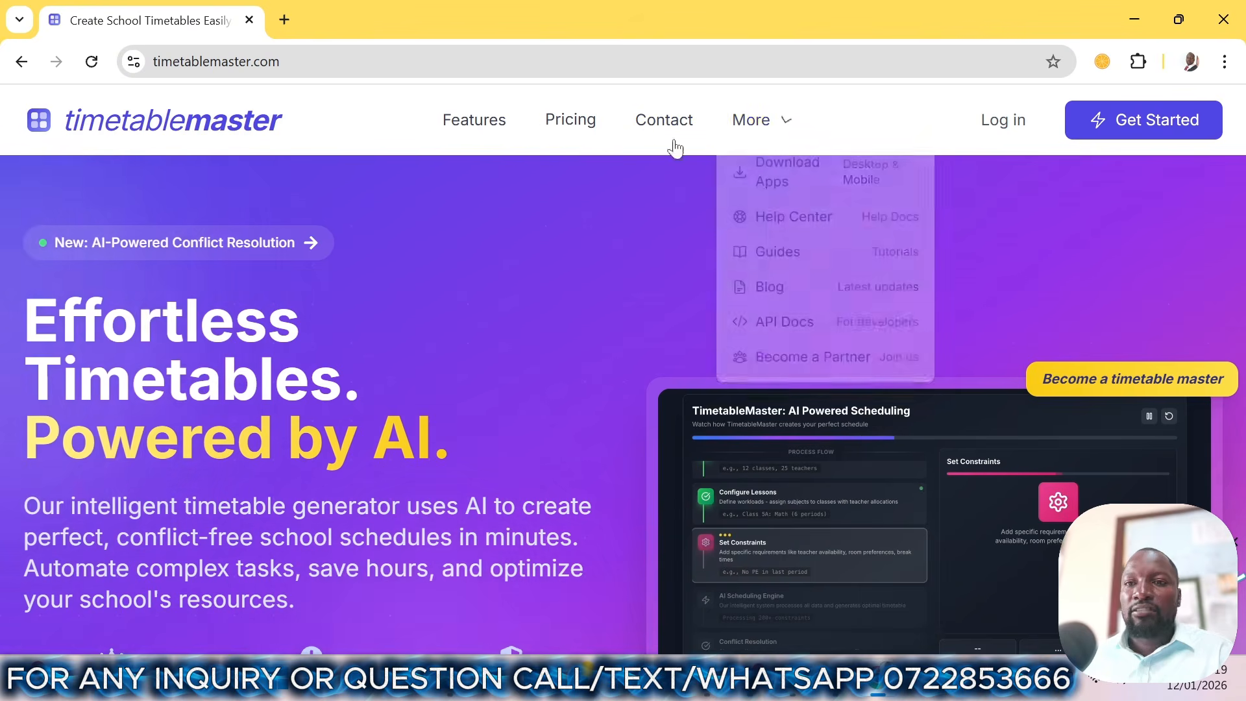
{"action": "mouse_move", "coordinate": [795, 144]}
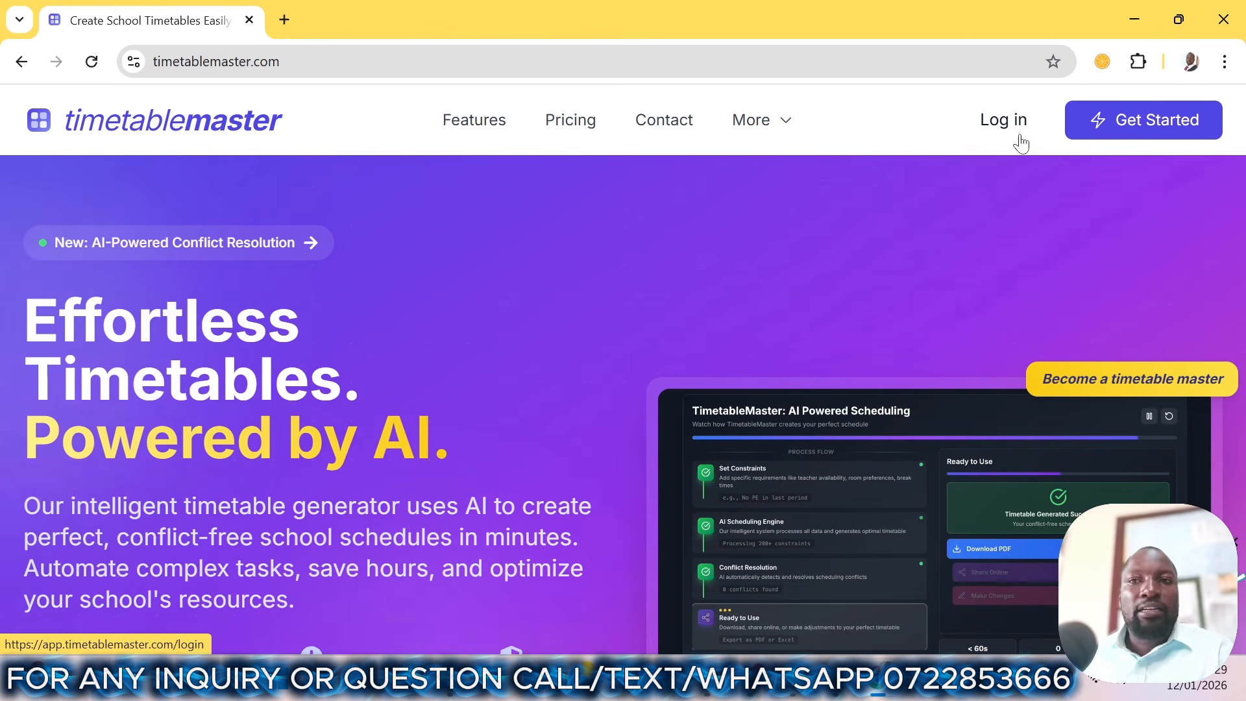
{"action": "left_click", "coordinate": [1020, 141]}
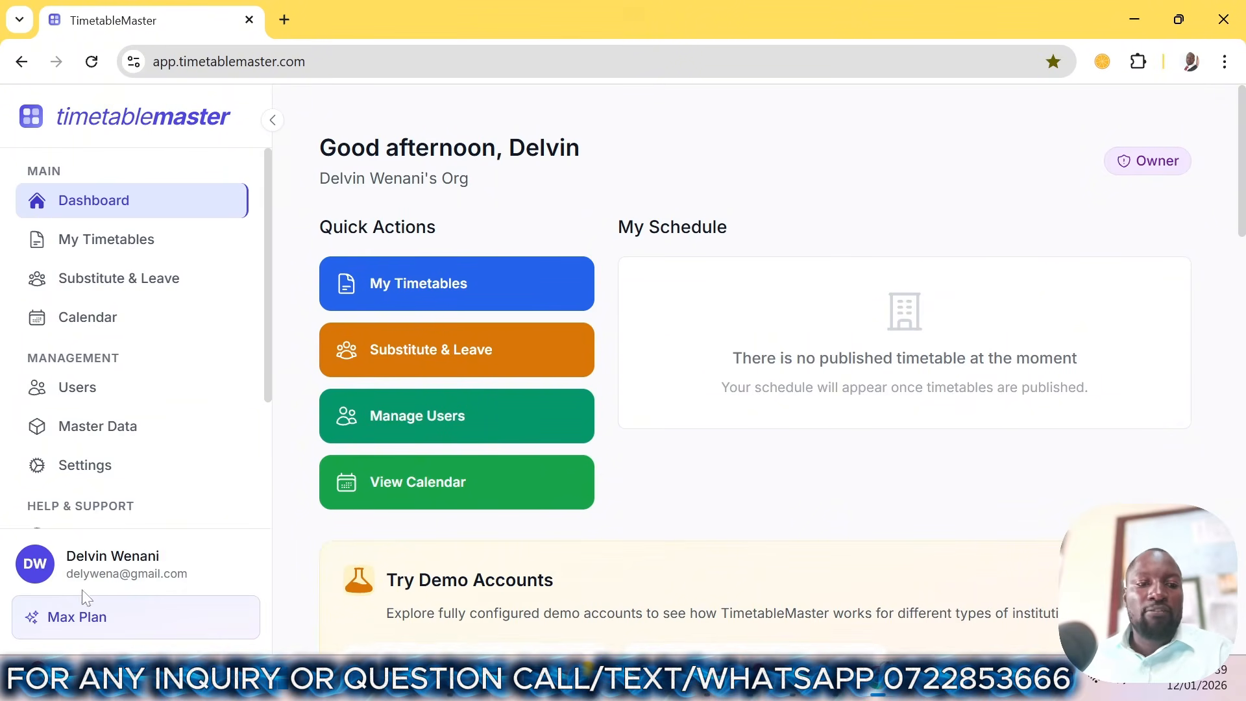
- Check the signed-in account's details and the dashboard options, and open My Timetables
{"action": "left_click_drag", "start_coordinate": [65, 549], "coordinate": [210, 593]}
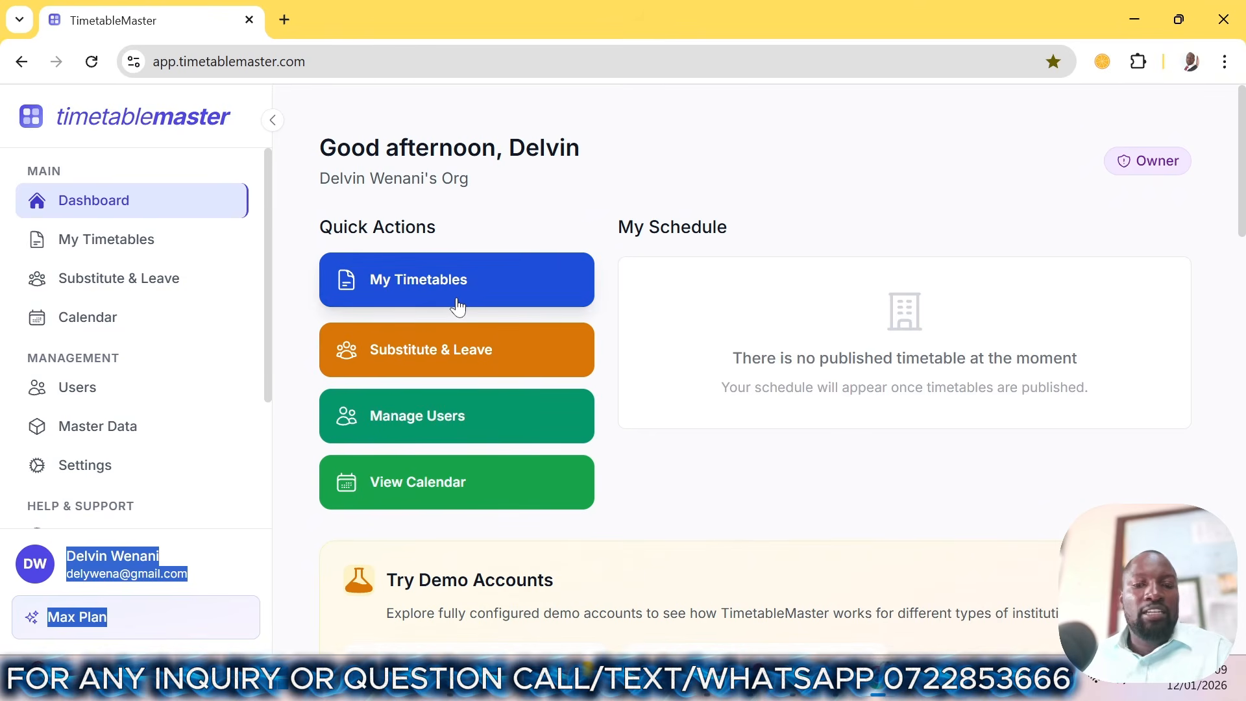
{"action": "scroll", "coordinate": [458, 309], "scroll_direction": "down", "scroll_amount": 1}
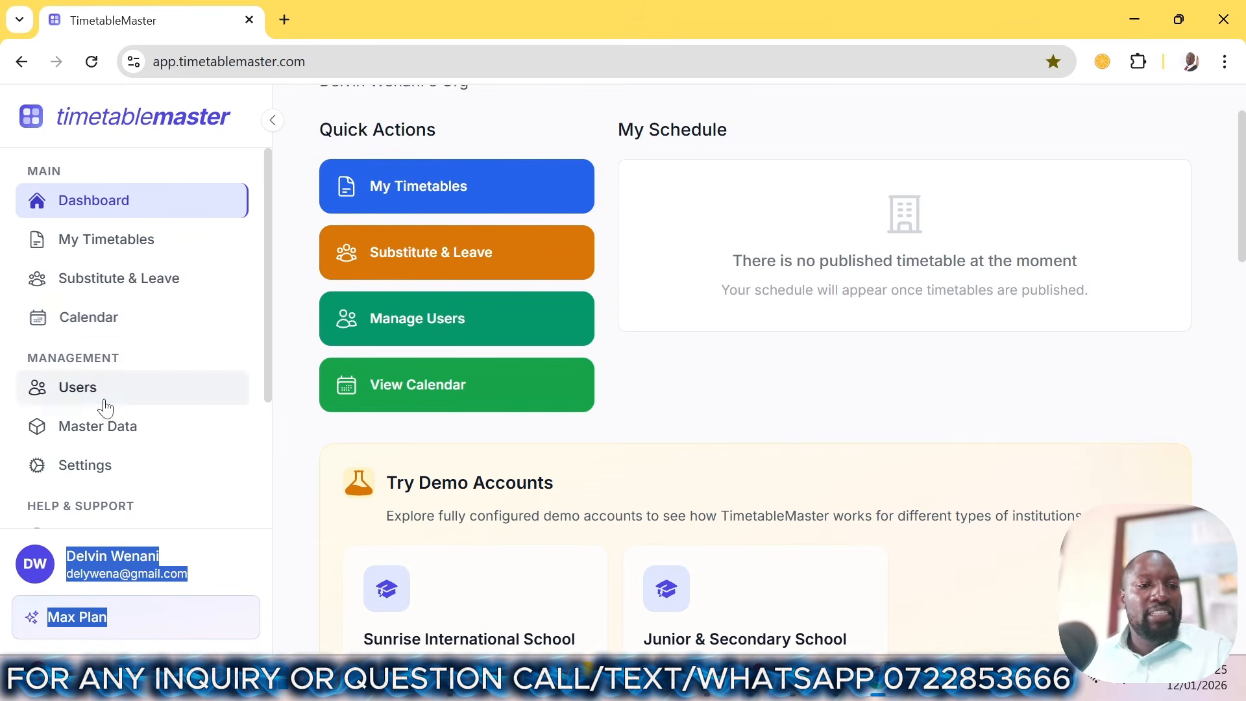
{"action": "scroll", "coordinate": [220, 344], "scroll_direction": "down", "scroll_amount": 3}
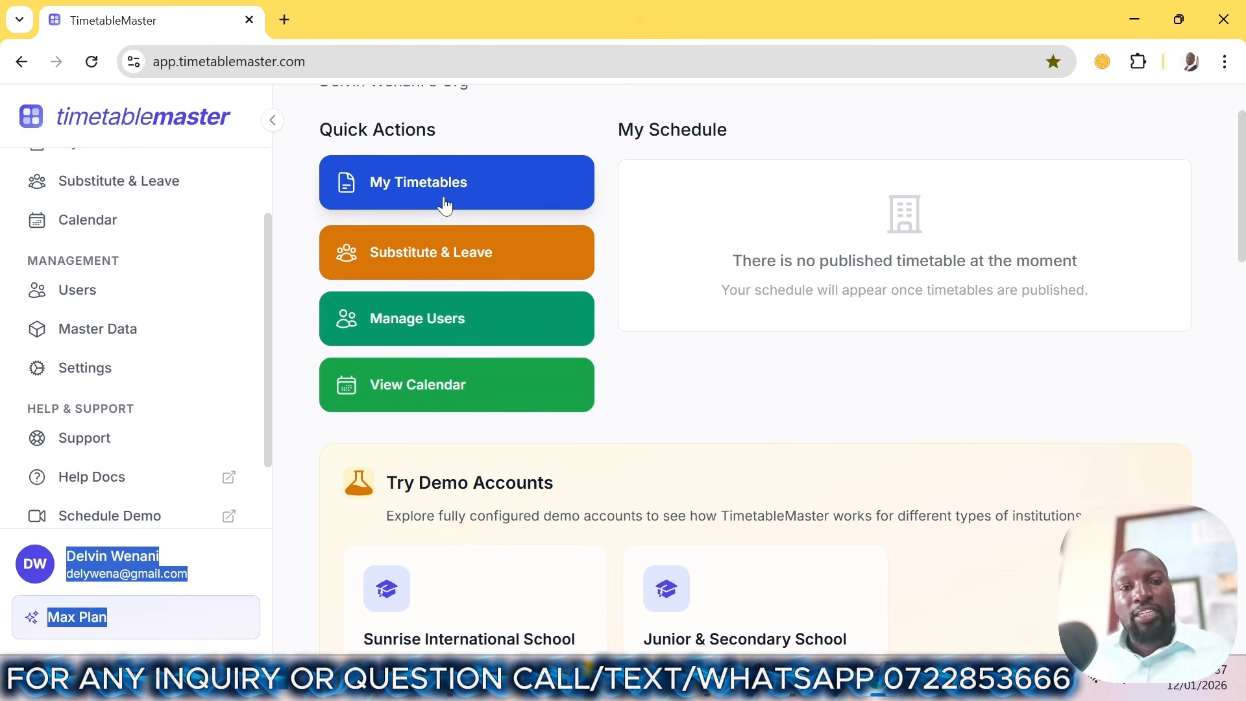
{"action": "left_click", "coordinate": [444, 204]}
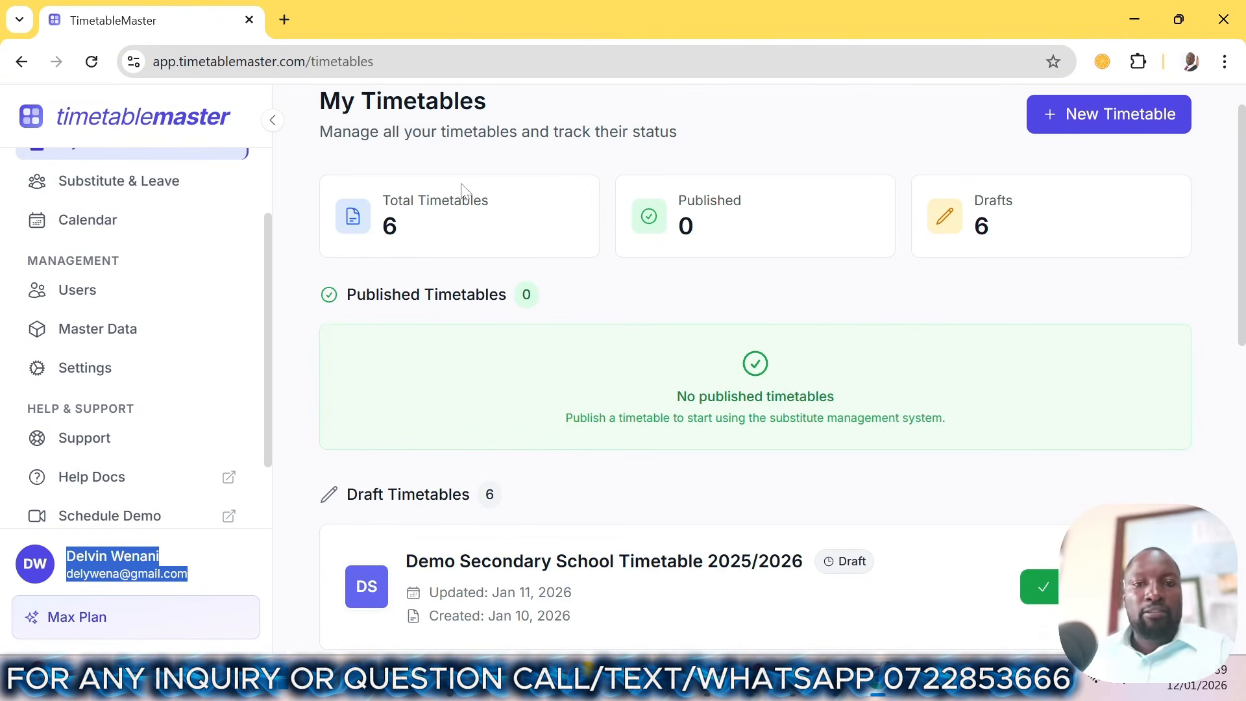
- Review the timetable totals and the lists of published and draft timetables
{"action": "scroll", "coordinate": [620, 285], "scroll_direction": "up", "scroll_amount": 1}
{"action": "scroll", "coordinate": [619, 279], "scroll_direction": "down", "scroll_amount": 5}
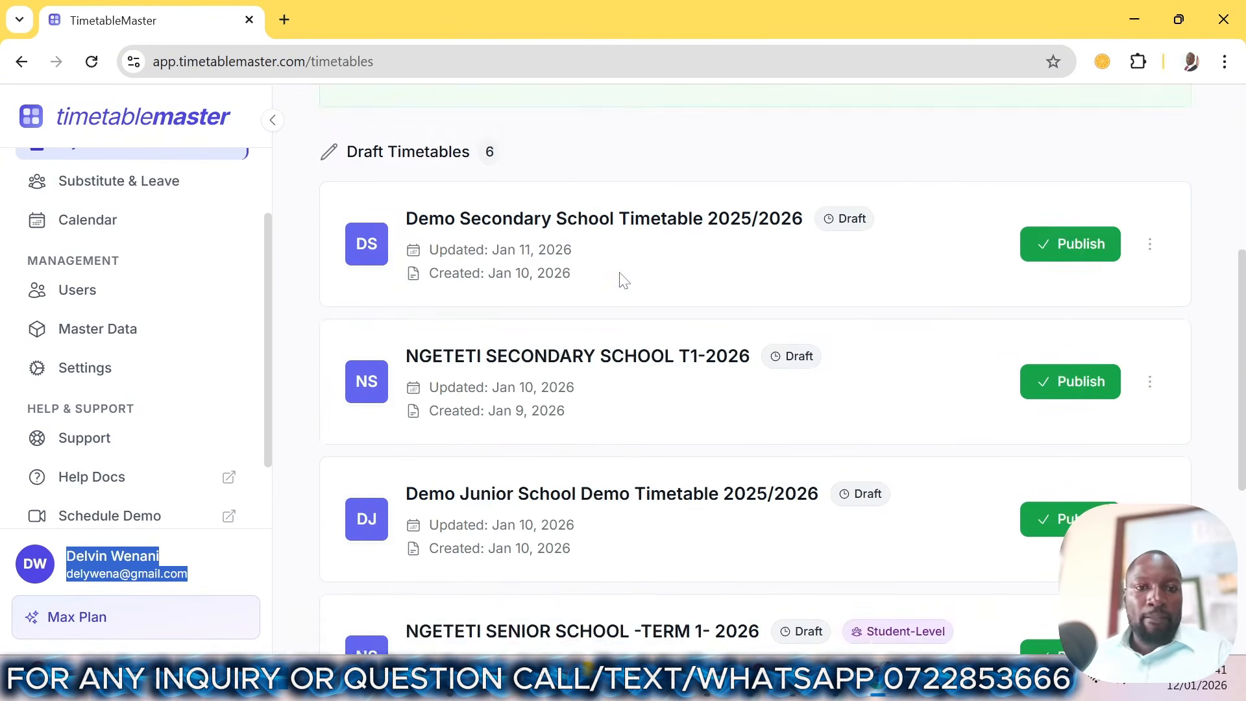
{"action": "scroll", "coordinate": [628, 268], "scroll_direction": "up", "scroll_amount": 6}
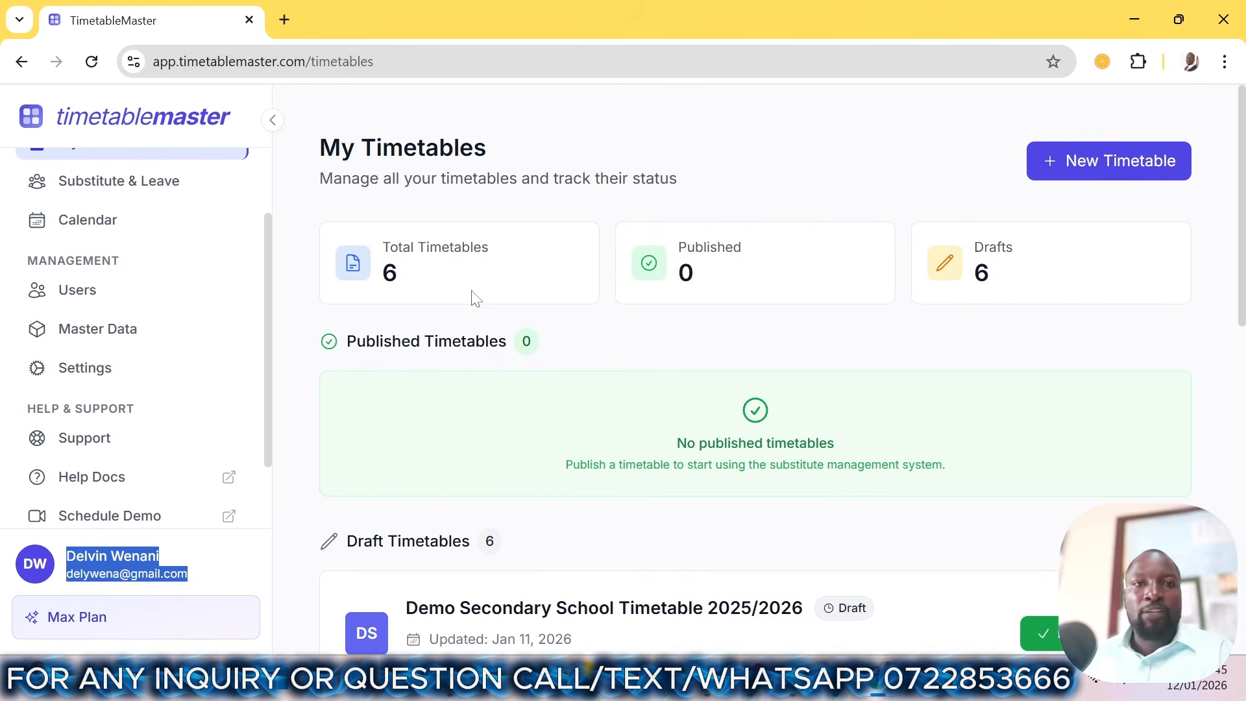
{"action": "scroll", "coordinate": [822, 263], "scroll_direction": "down", "scroll_amount": 5}
{"action": "scroll", "coordinate": [828, 263], "scroll_direction": "down", "scroll_amount": 2}
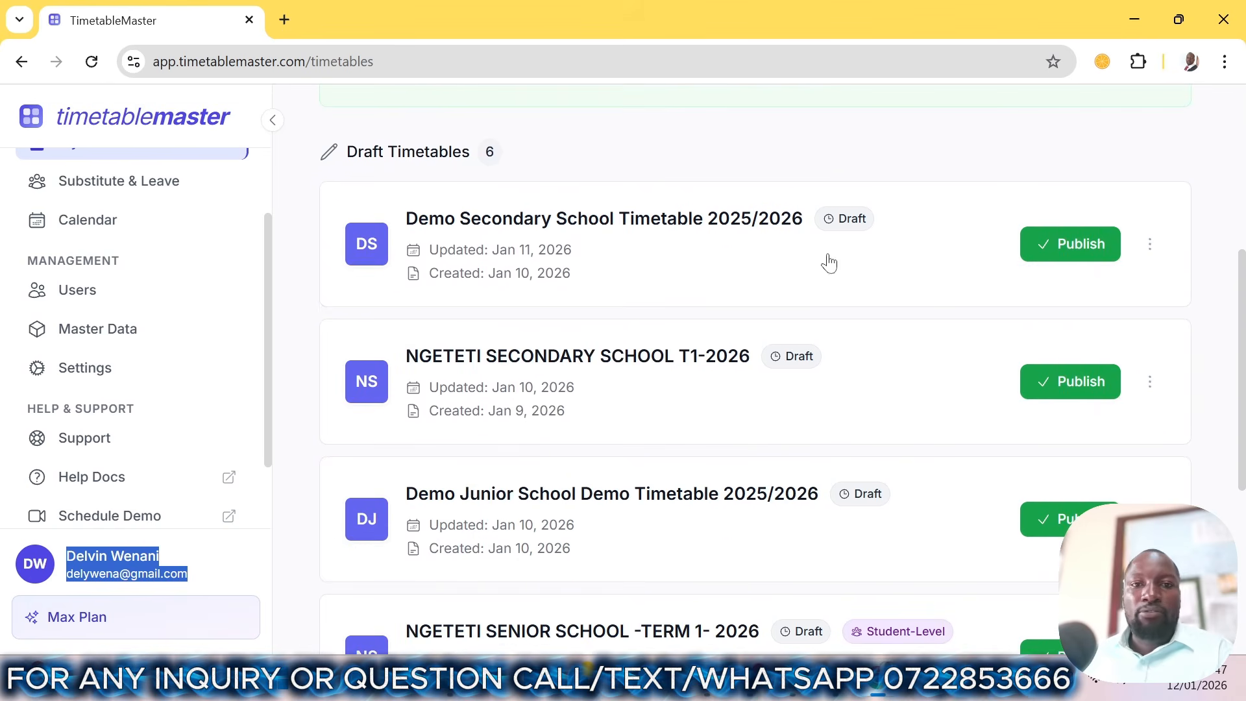
{"action": "scroll", "coordinate": [519, 370], "scroll_direction": "down", "scroll_amount": 2}
{"action": "scroll", "coordinate": [431, 388], "scroll_direction": "down", "scroll_amount": 3}
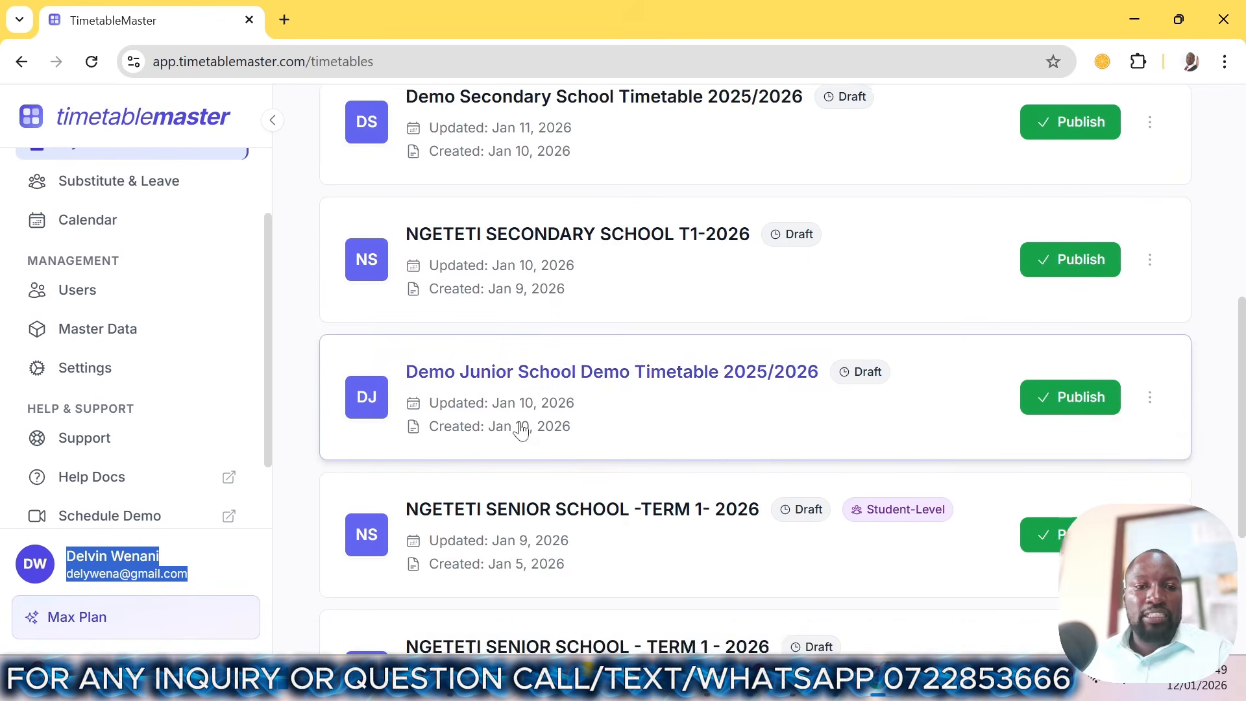
{"action": "scroll", "coordinate": [576, 545], "scroll_direction": "down", "scroll_amount": 1}
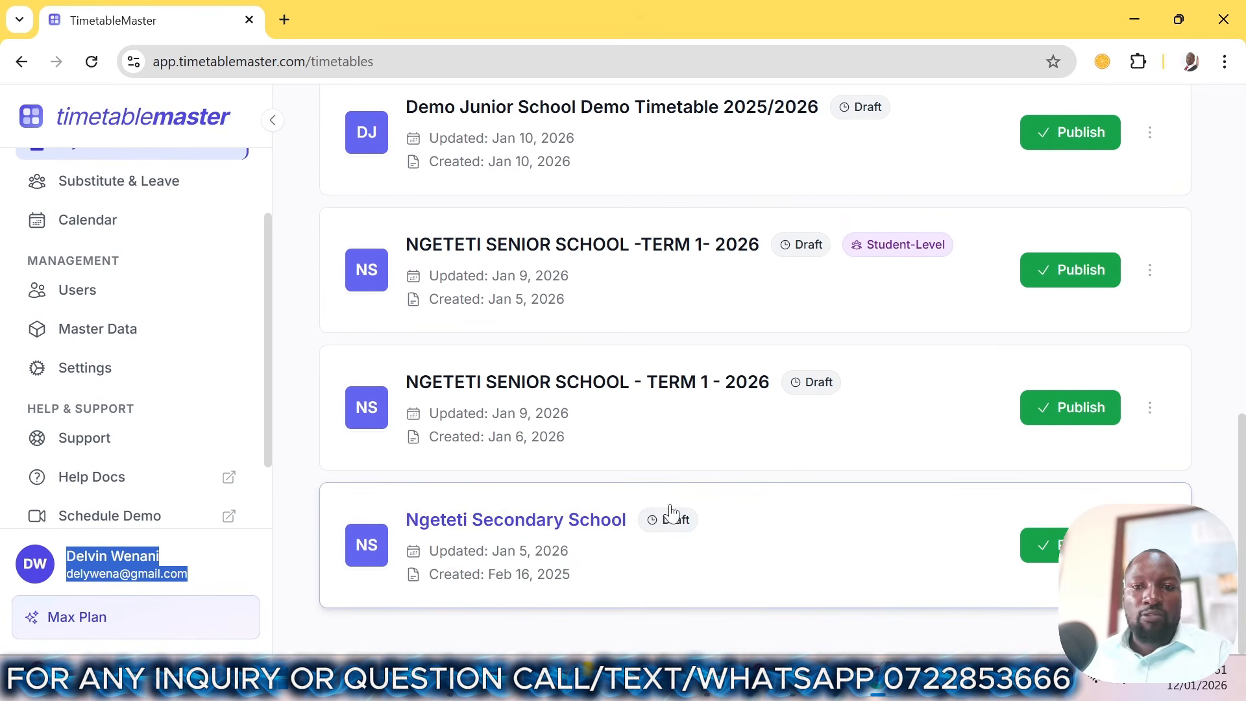
{"action": "scroll", "coordinate": [670, 518], "scroll_direction": "up", "scroll_amount": 8}
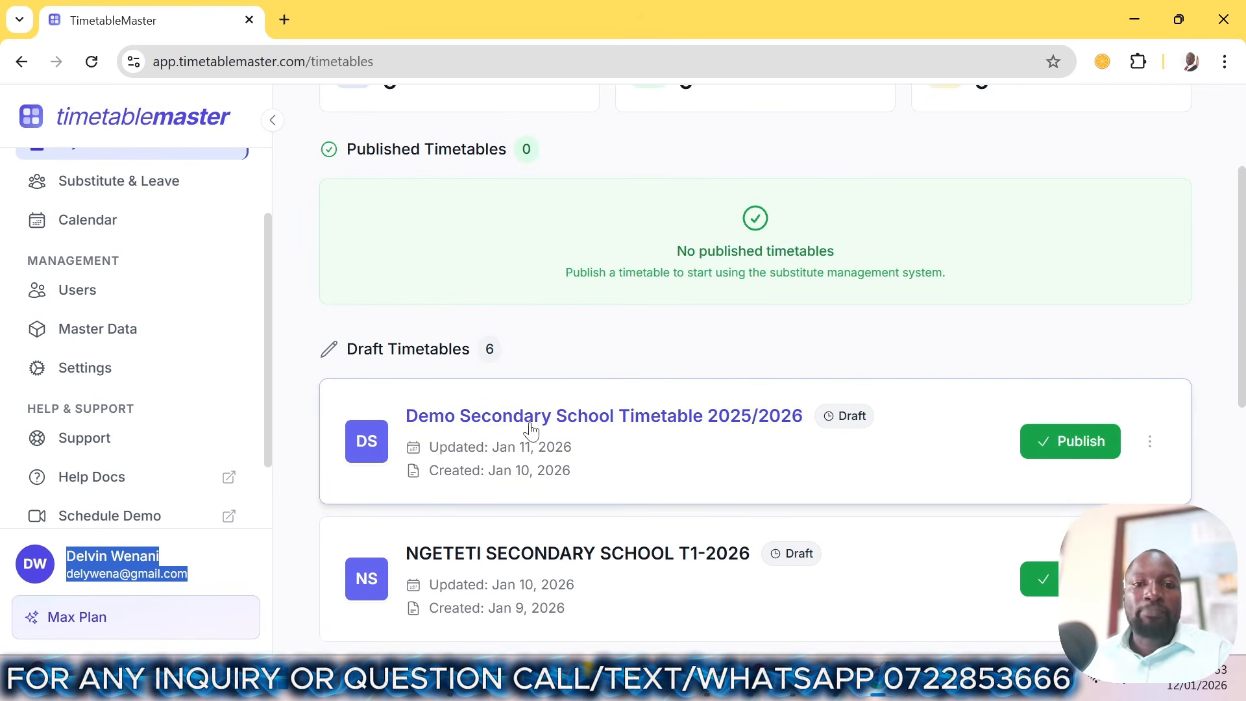
{"action": "scroll", "coordinate": [528, 431], "scroll_direction": "up", "scroll_amount": 3}
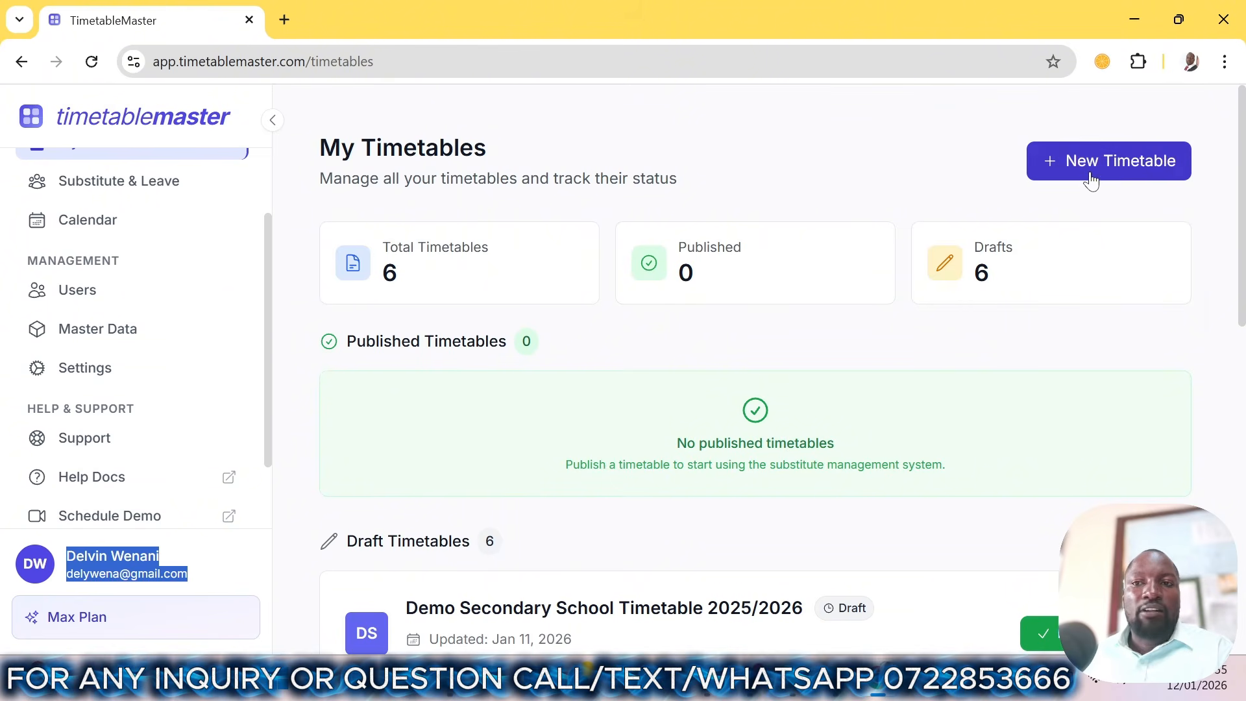
{"action": "scroll", "coordinate": [451, 246], "scroll_direction": "down", "scroll_amount": 2}
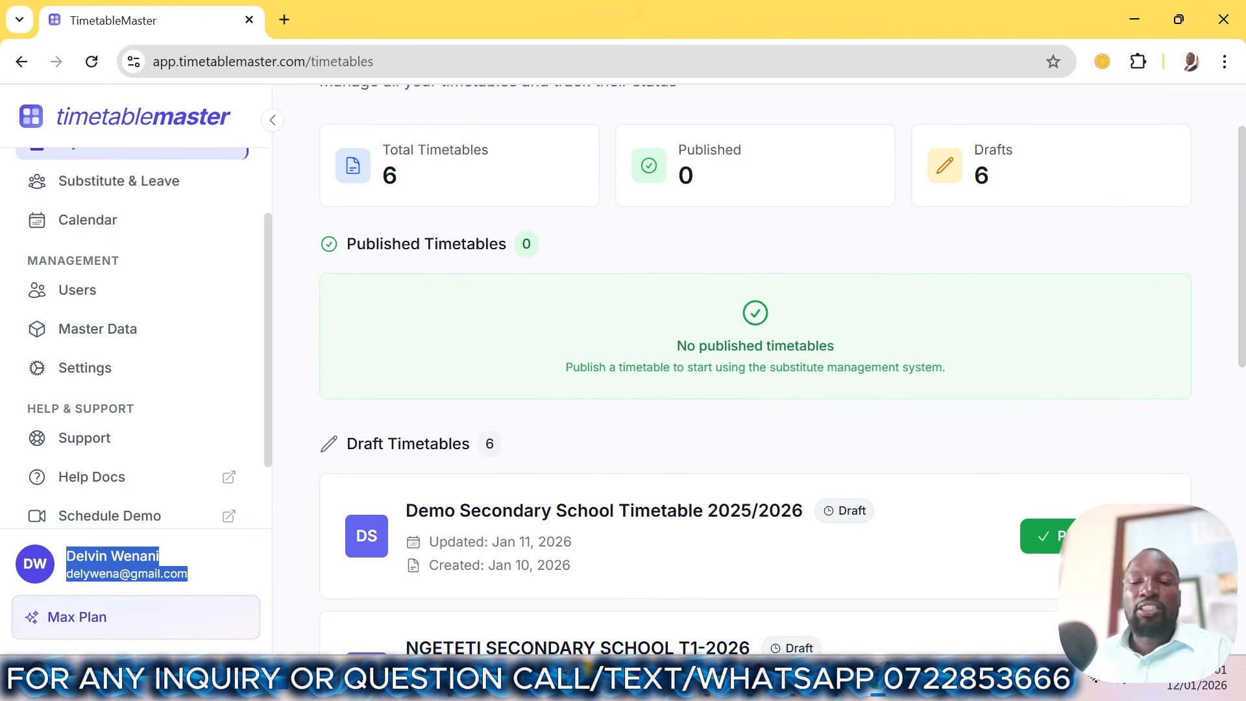
{"action": "scroll", "coordinate": [947, 207], "scroll_direction": "up", "scroll_amount": 2}
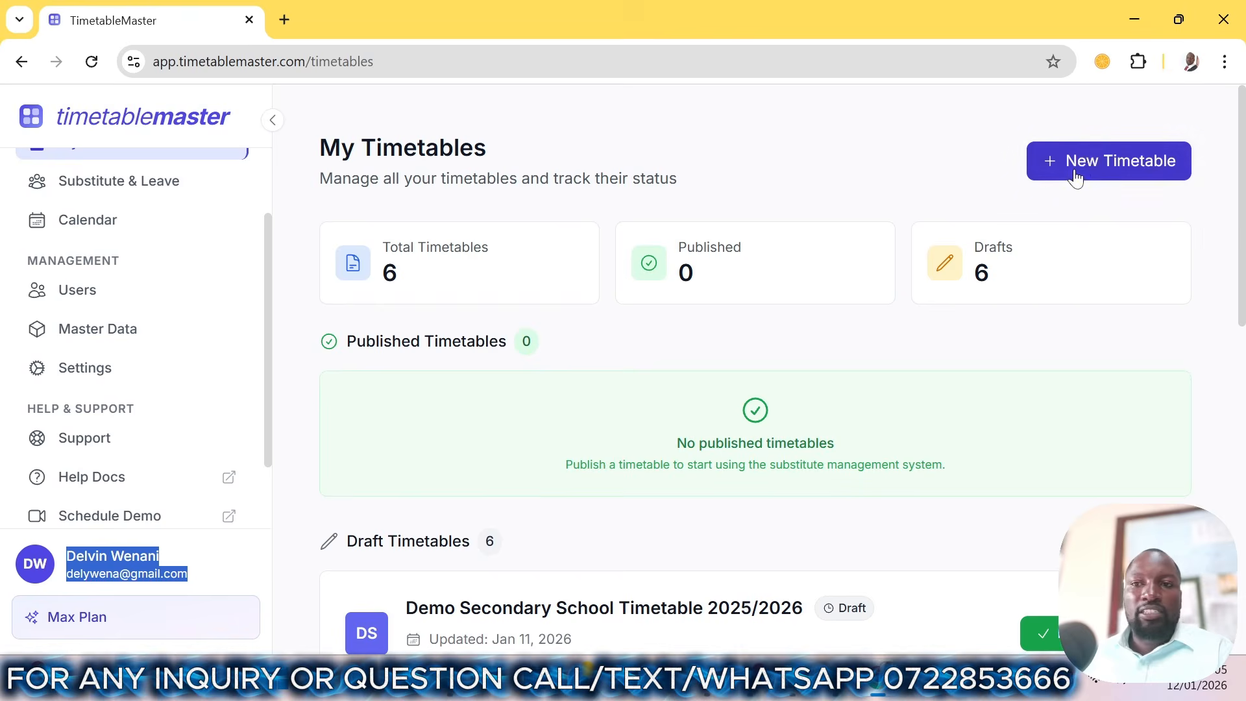
- Create a new timetable named "SAMPLE 8-4-4 AND SS -T1-2026" in Standard Scheduling mode
{"action": "left_click", "coordinate": [1076, 176]}
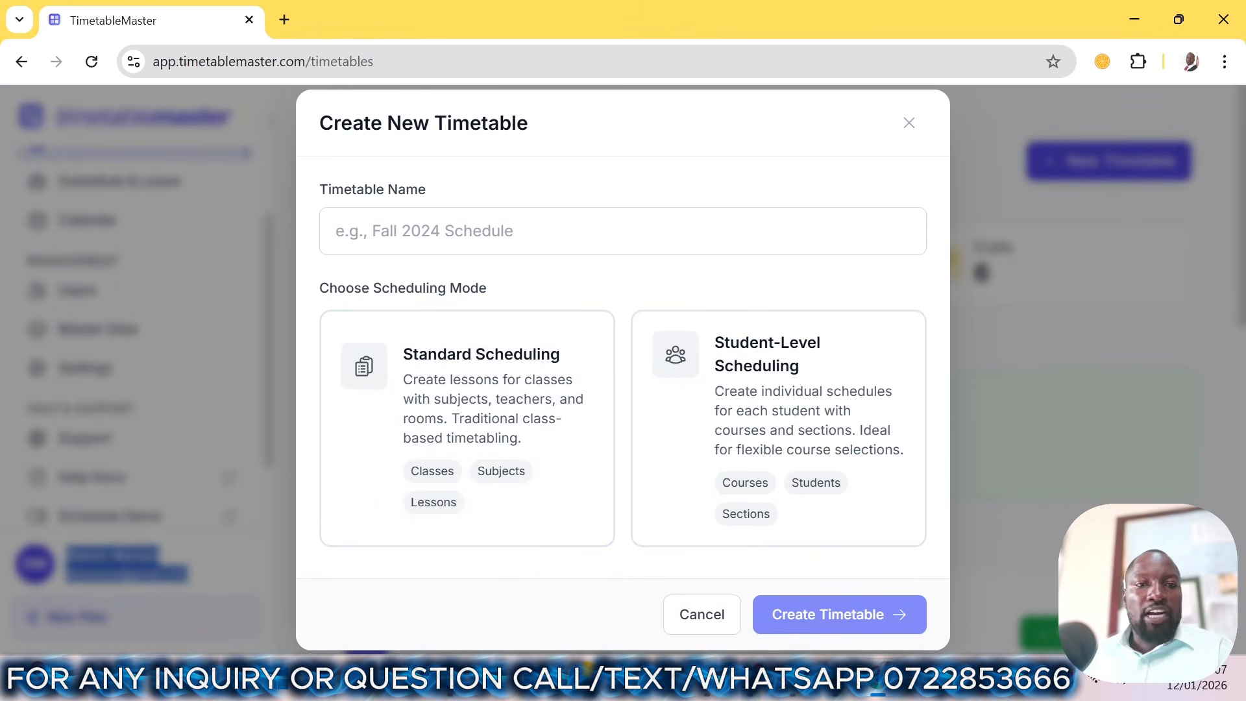
{"action": "left_click", "coordinate": [462, 218]}
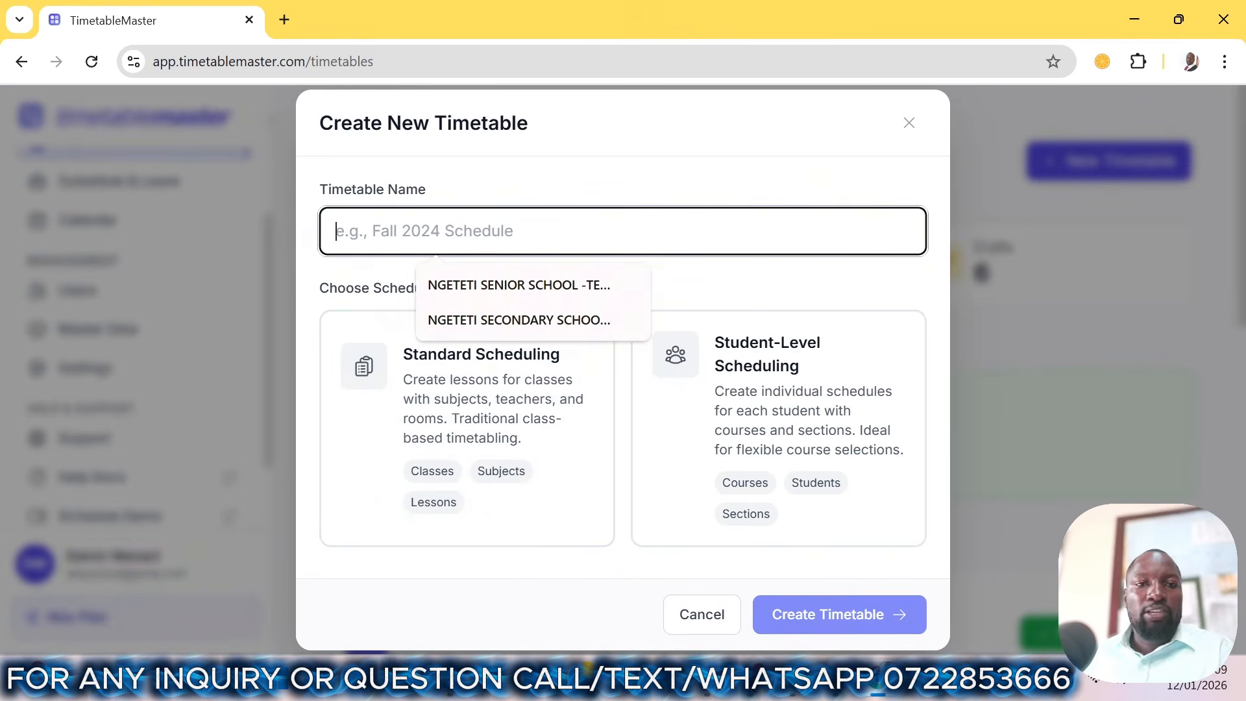
{"action": "type", "text": "SAMP"}
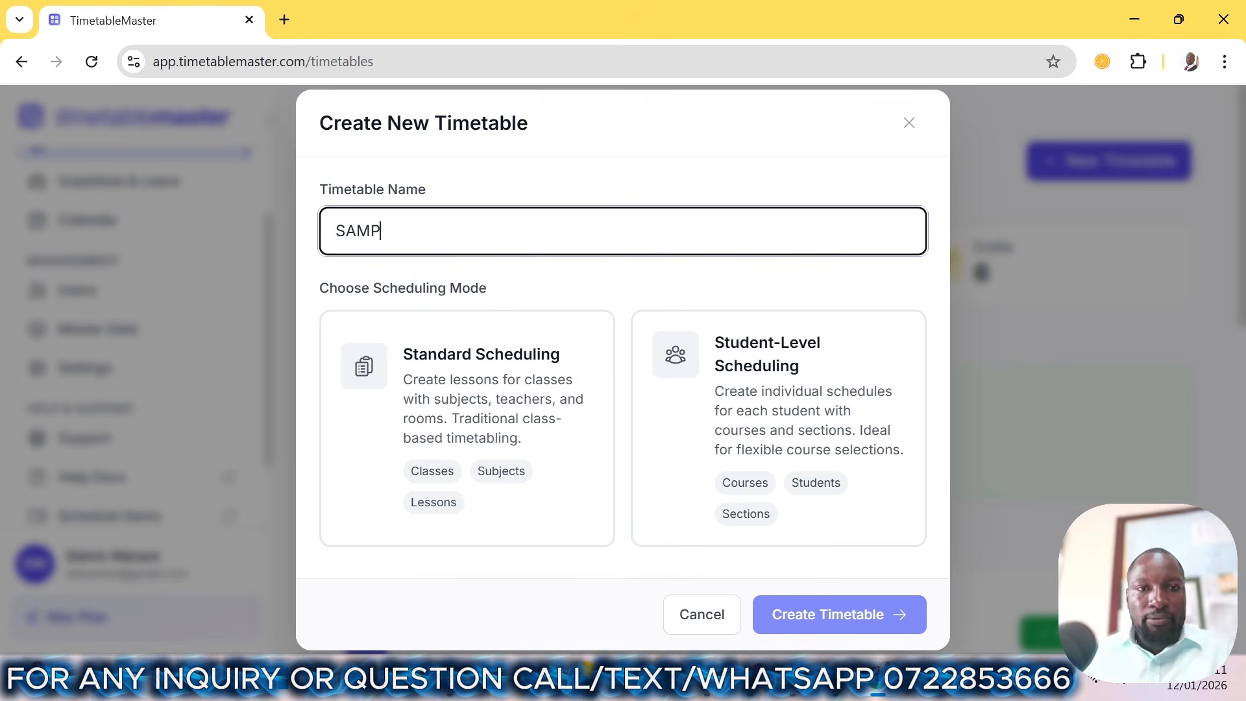
{"action": "type", "text": "LE "}
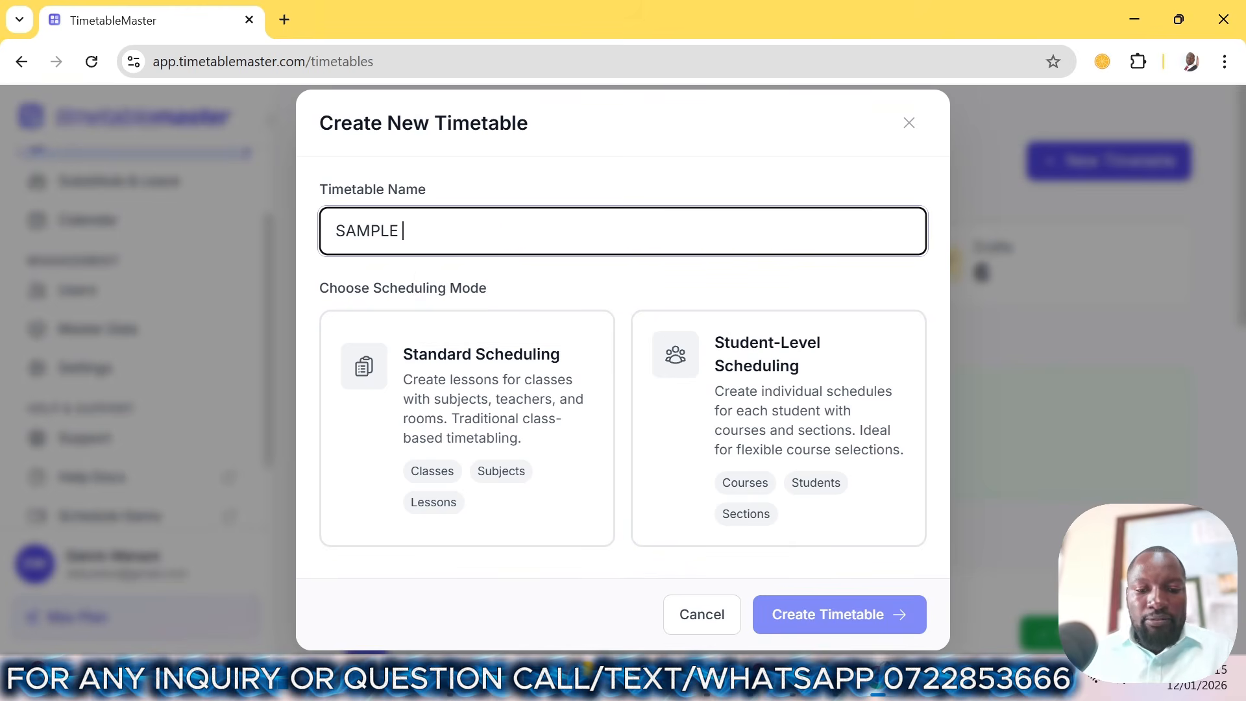
{"action": "type", "text": "844"}
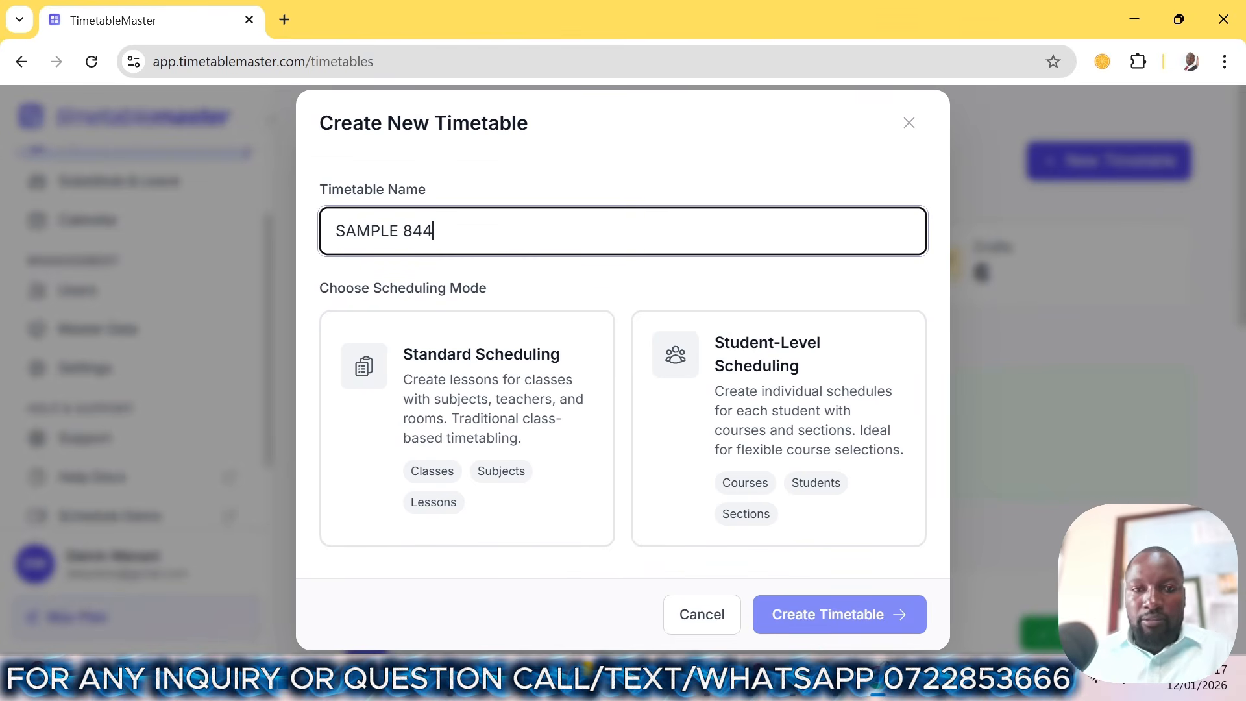
{"action": "key", "text": "BackSpace"}
{"action": "key", "text": "BackSpace"}
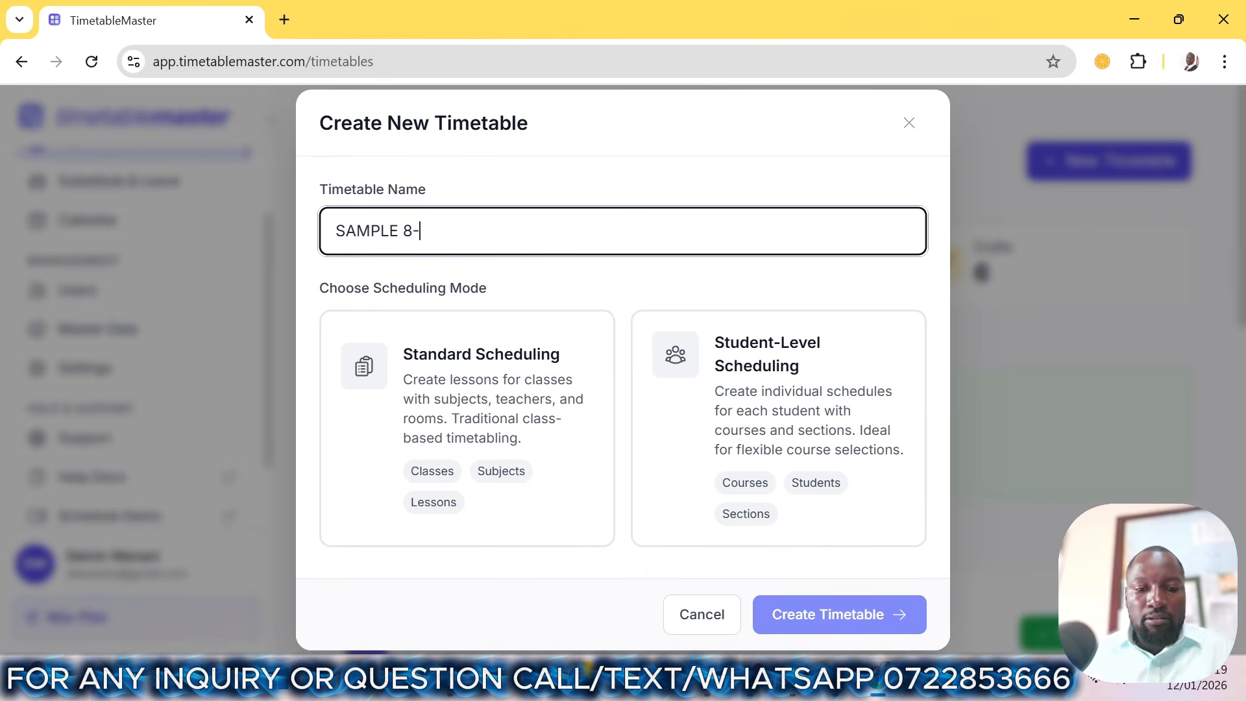
{"action": "type", "text": "-4-4 AN"}
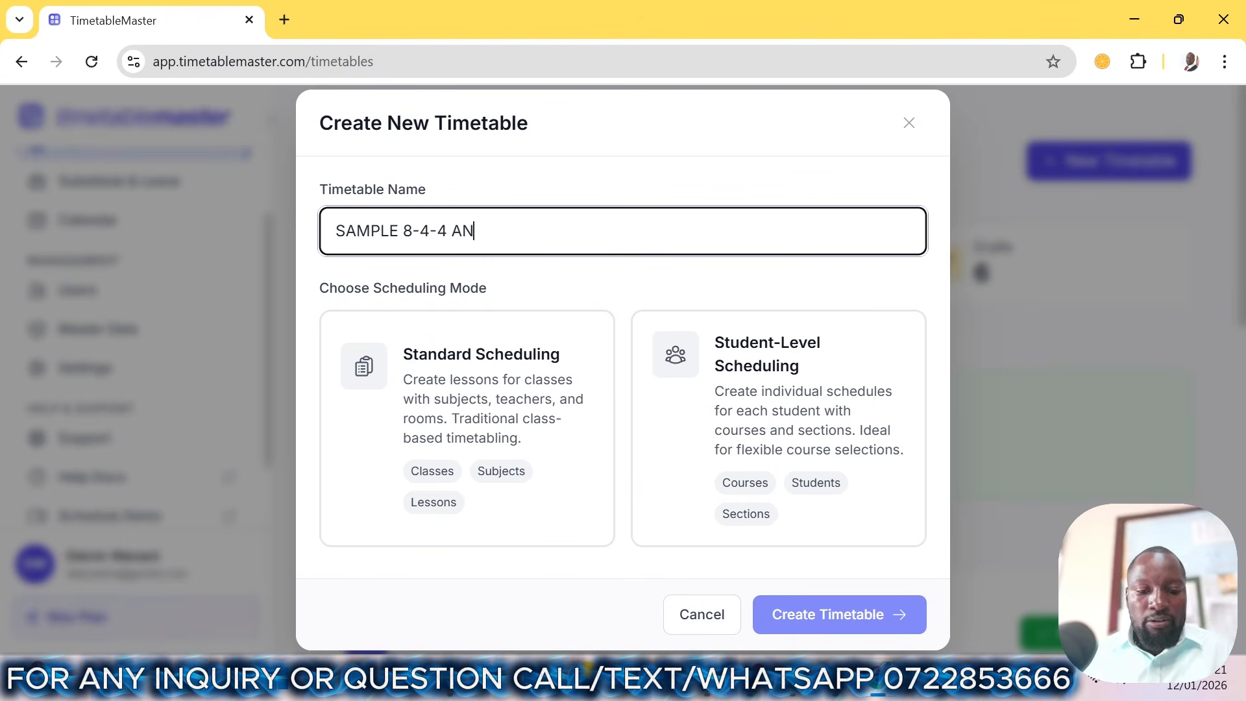
{"action": "type", "text": "D CBE"}
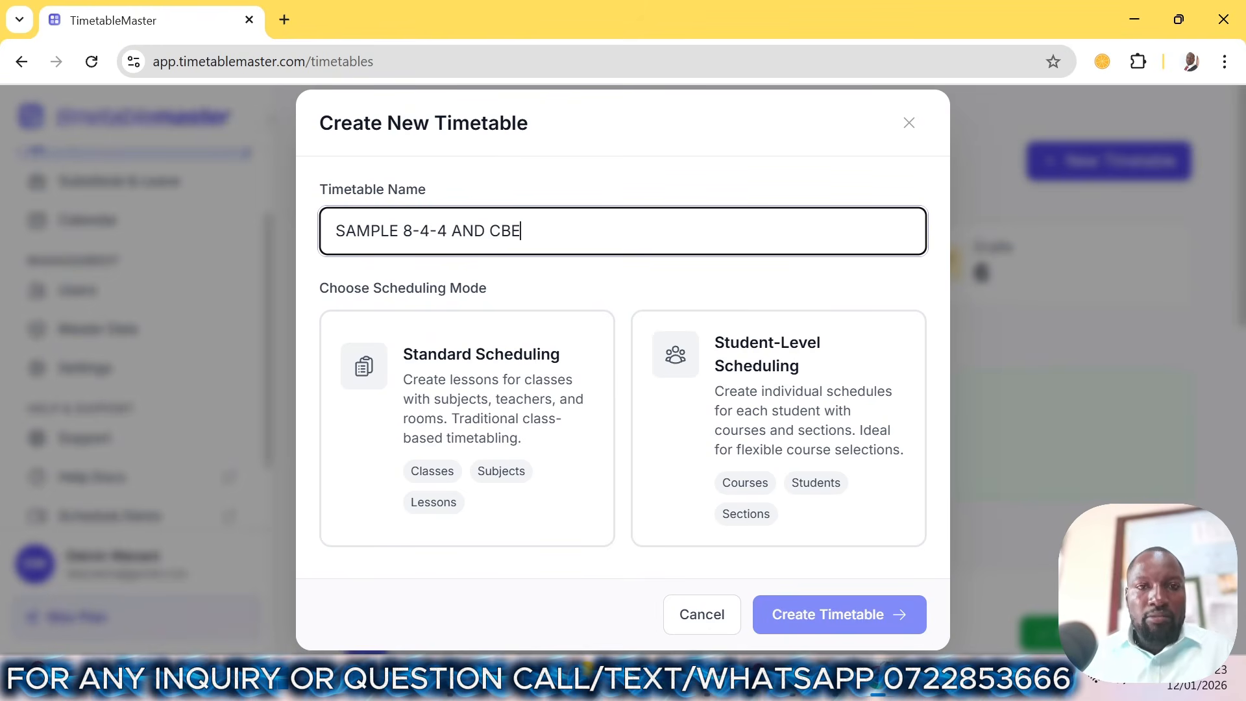
{"action": "key", "text": "BackSpace"}
{"action": "key", "text": "BackSpace"}
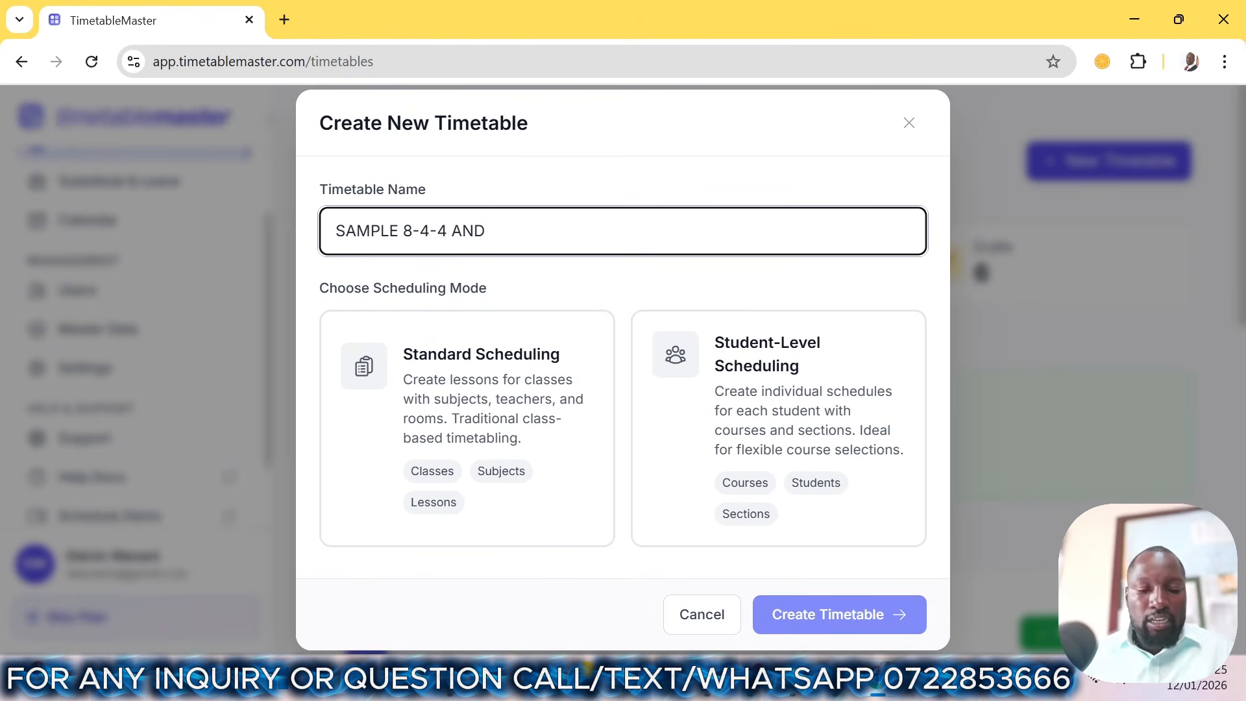
{"action": "type", "text": "SS"}
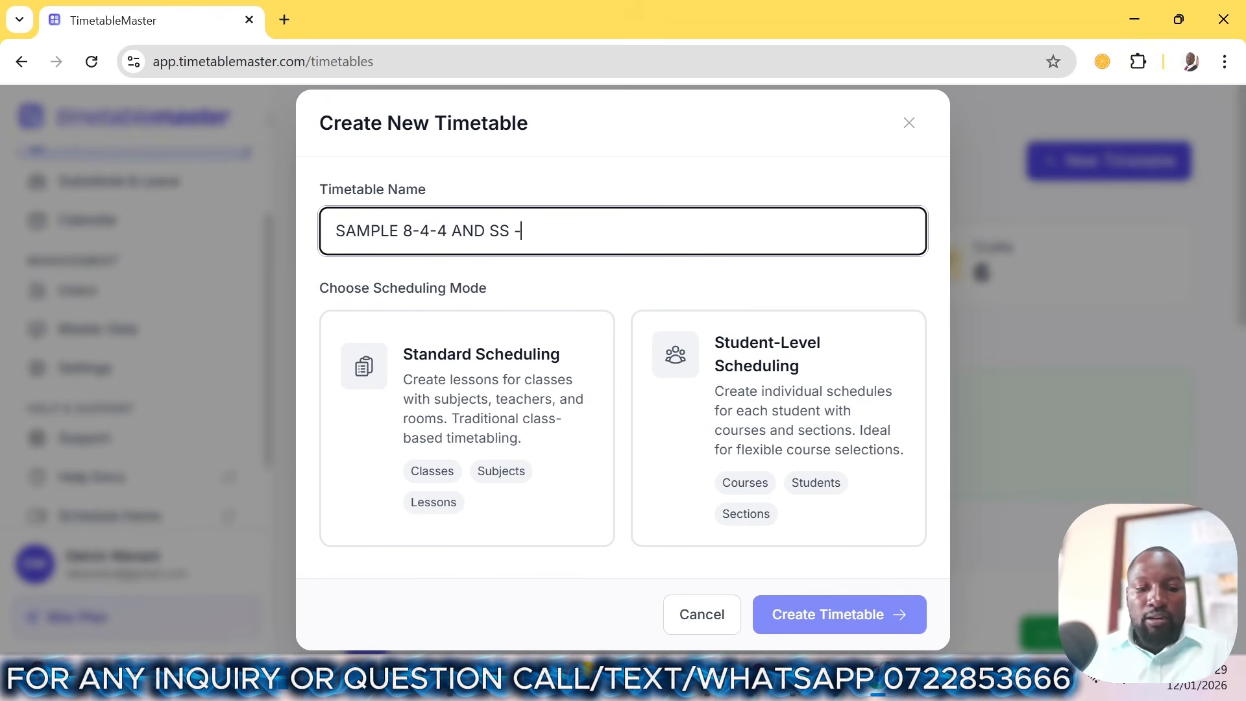
{"action": "type", "text": "-T1-"}
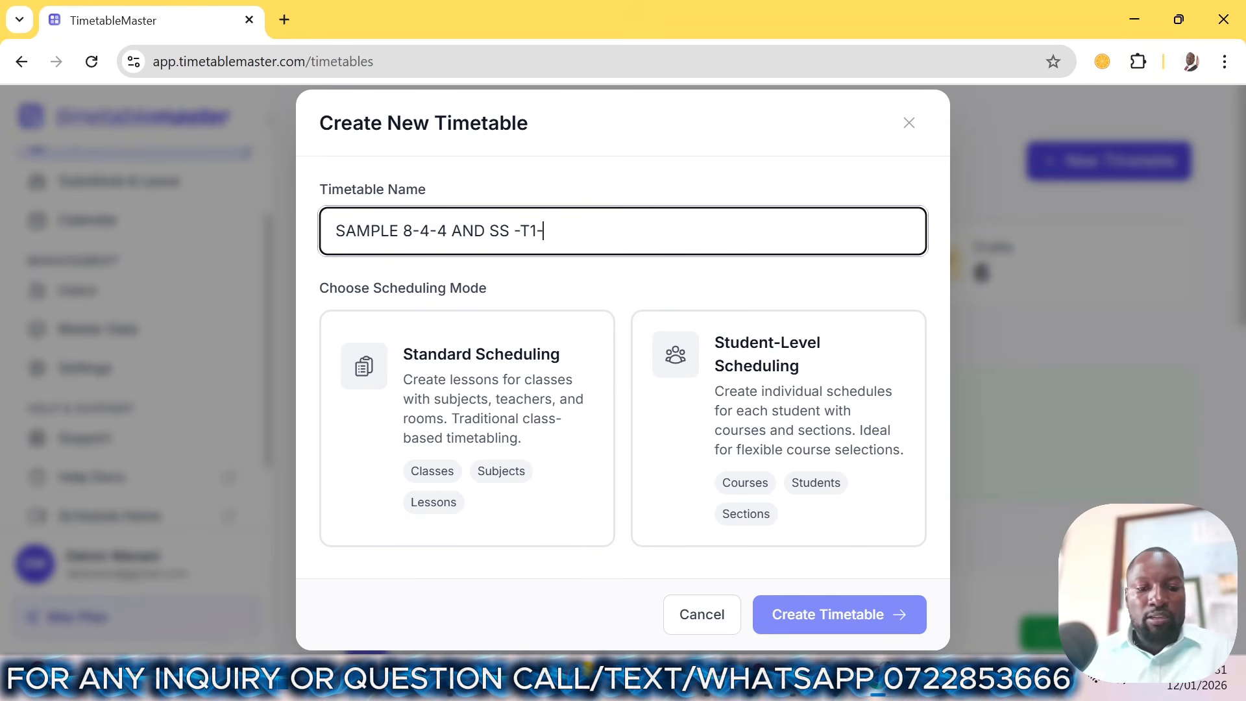
{"action": "type", "text": "2026"}
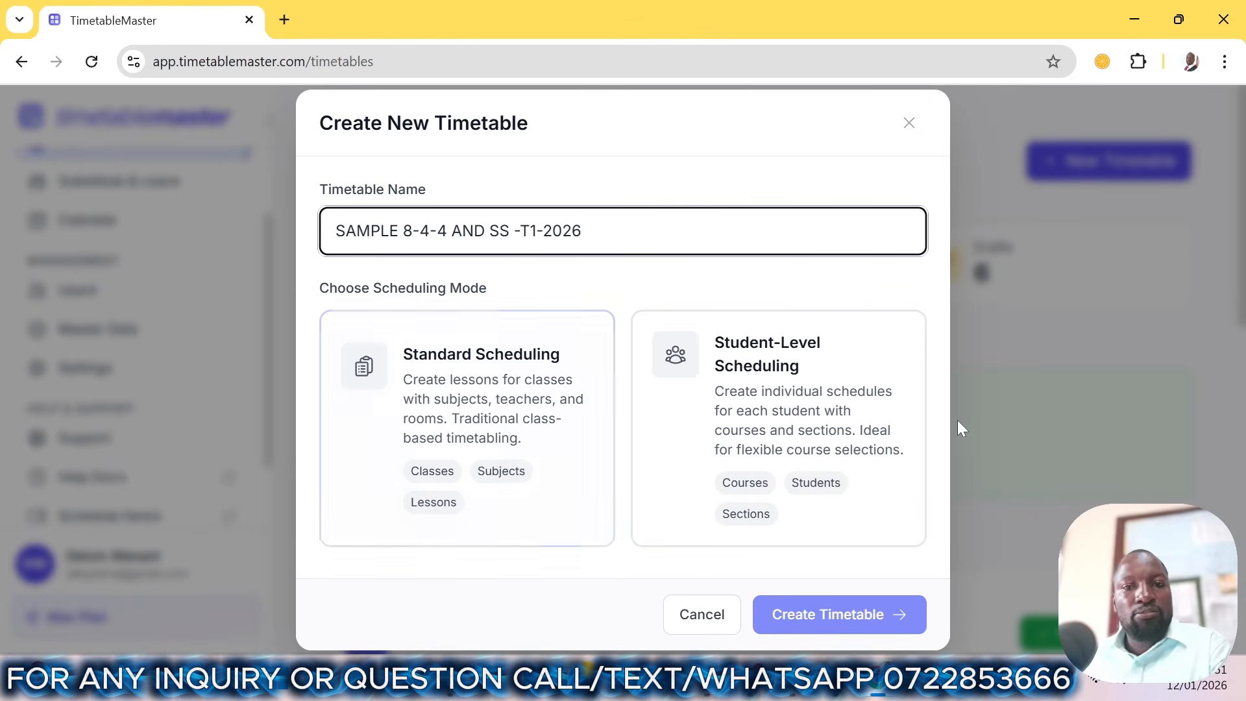
{"action": "left_click", "coordinate": [471, 420]}
{"action": "left_click", "coordinate": [826, 615]}
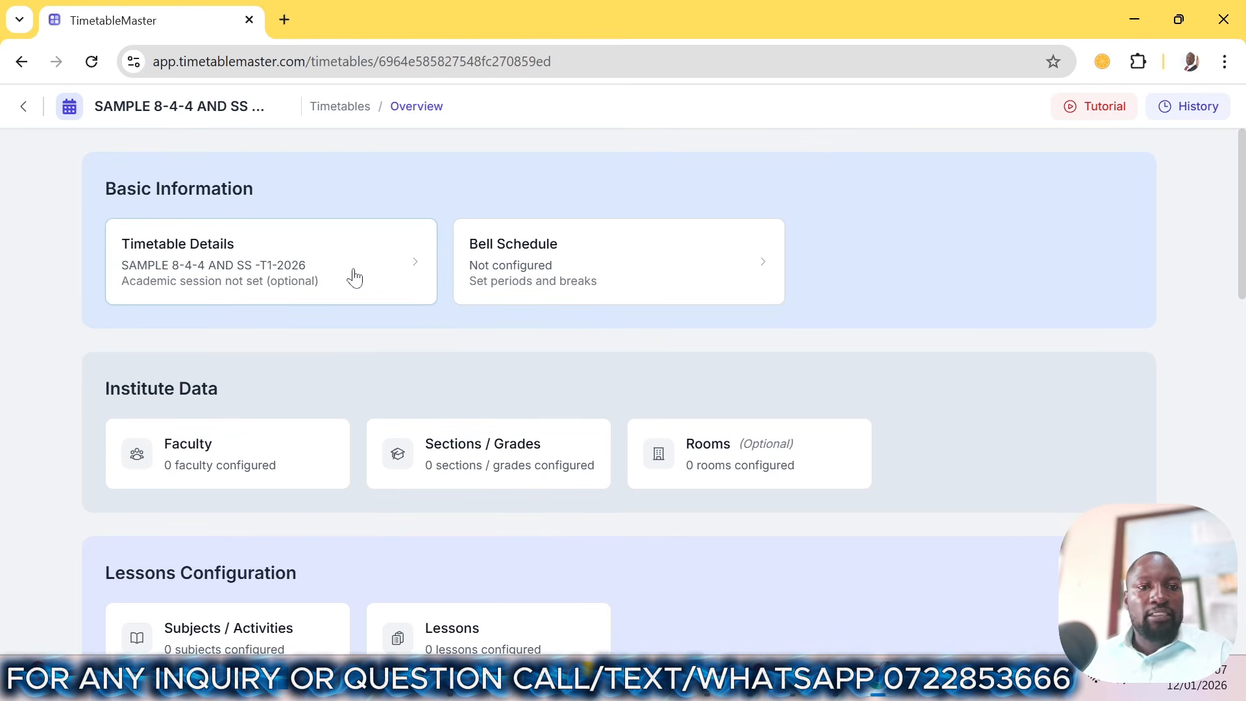
- Open the timetable's basic details and name the academic session "2026 - TERM 1"
{"action": "left_click", "coordinate": [380, 277]}
{"action": "scroll", "coordinate": [244, 358], "scroll_direction": "down", "scroll_amount": 2}
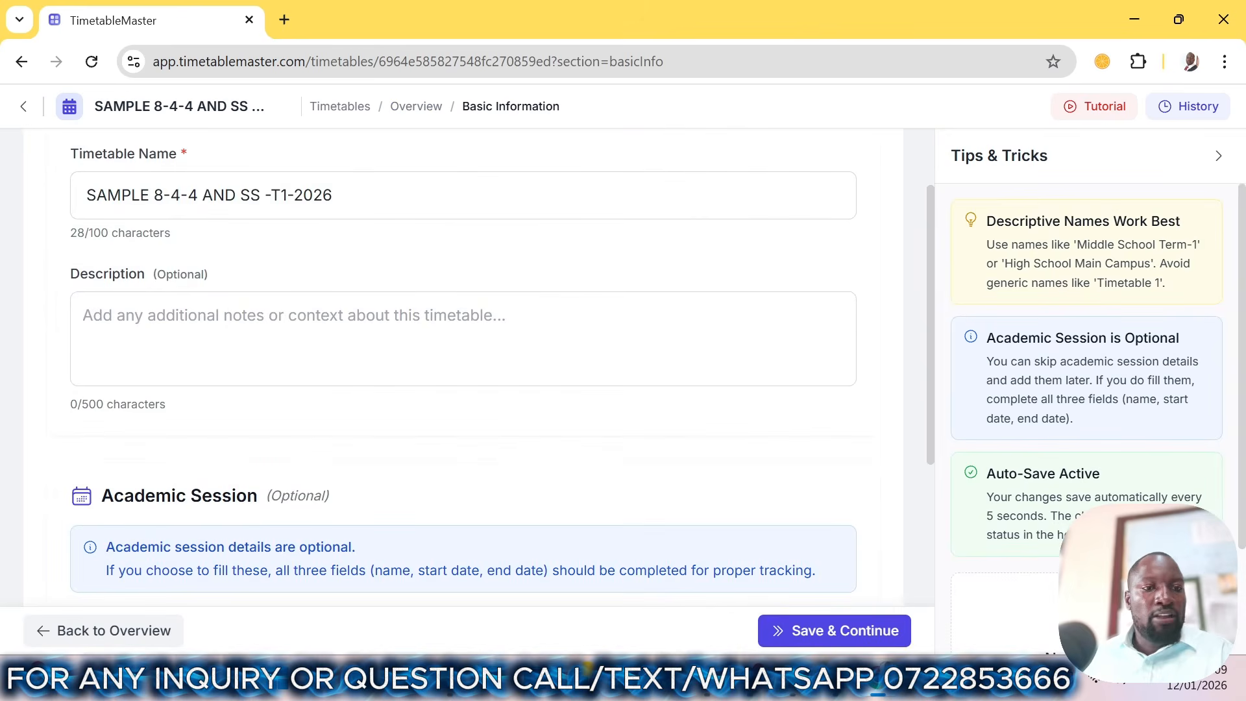
{"action": "scroll", "coordinate": [464, 367], "scroll_direction": "down", "scroll_amount": 4}
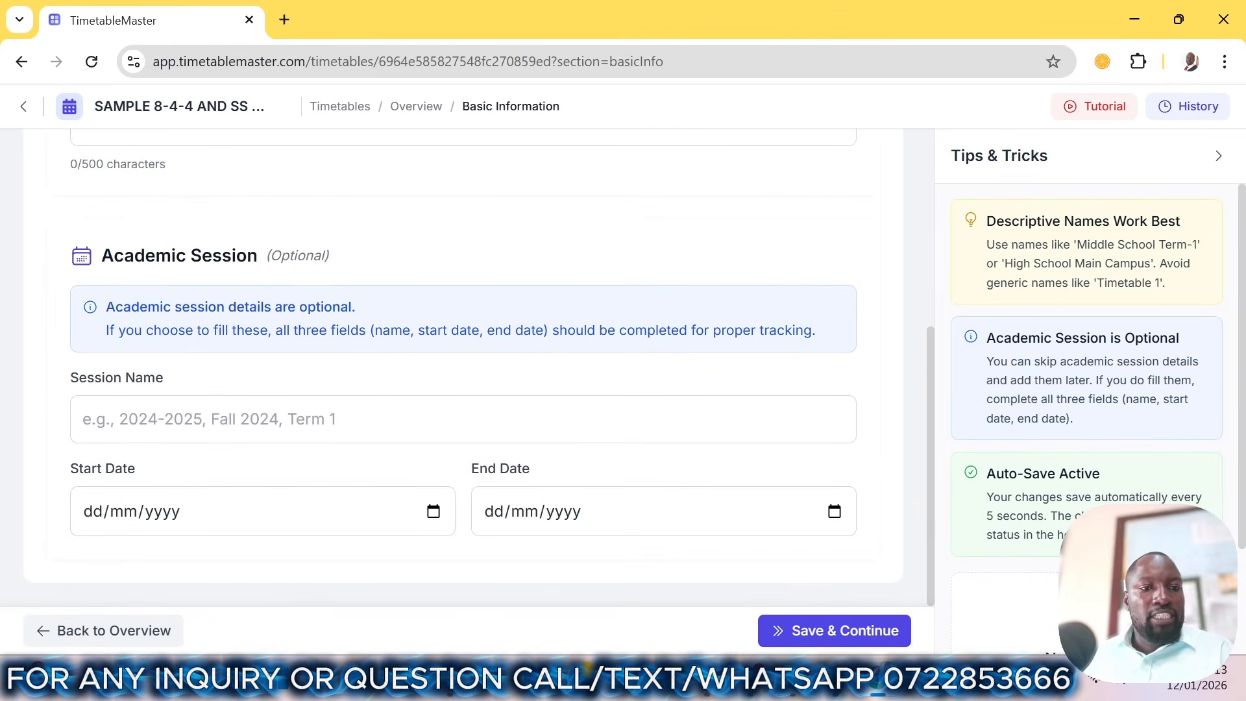
{"action": "left_click", "coordinate": [260, 419]}
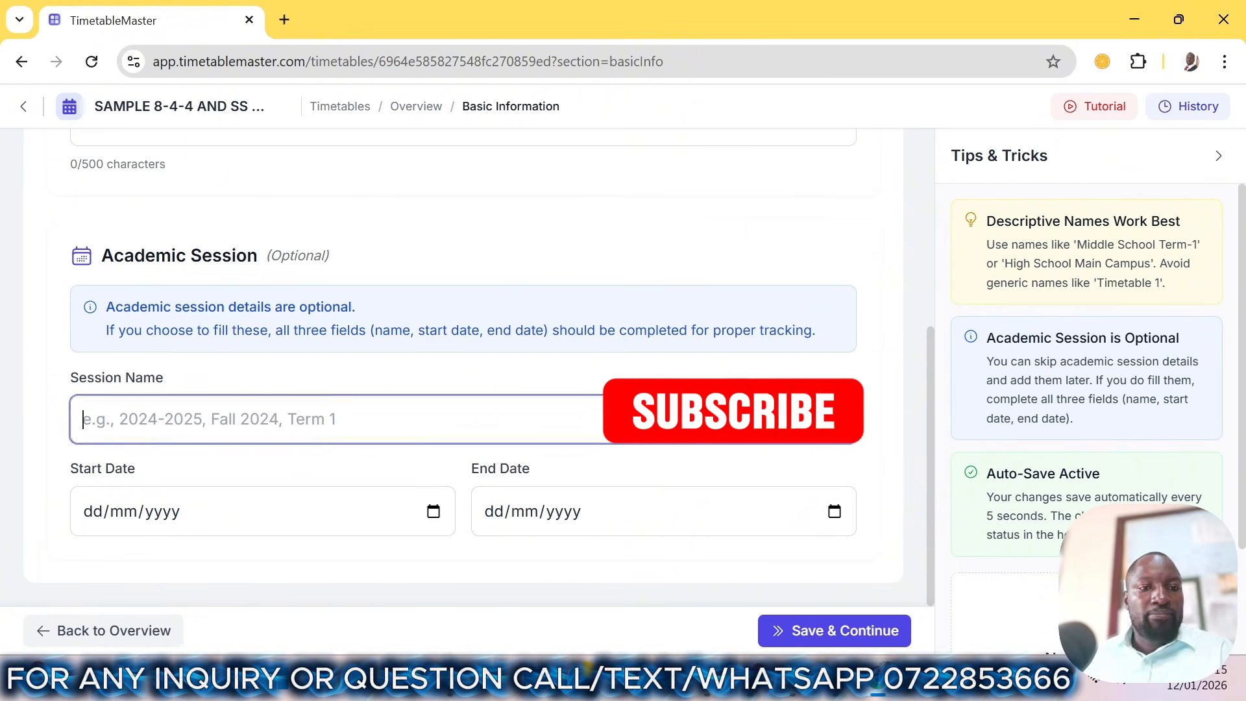
{"action": "type", "text": "202"}
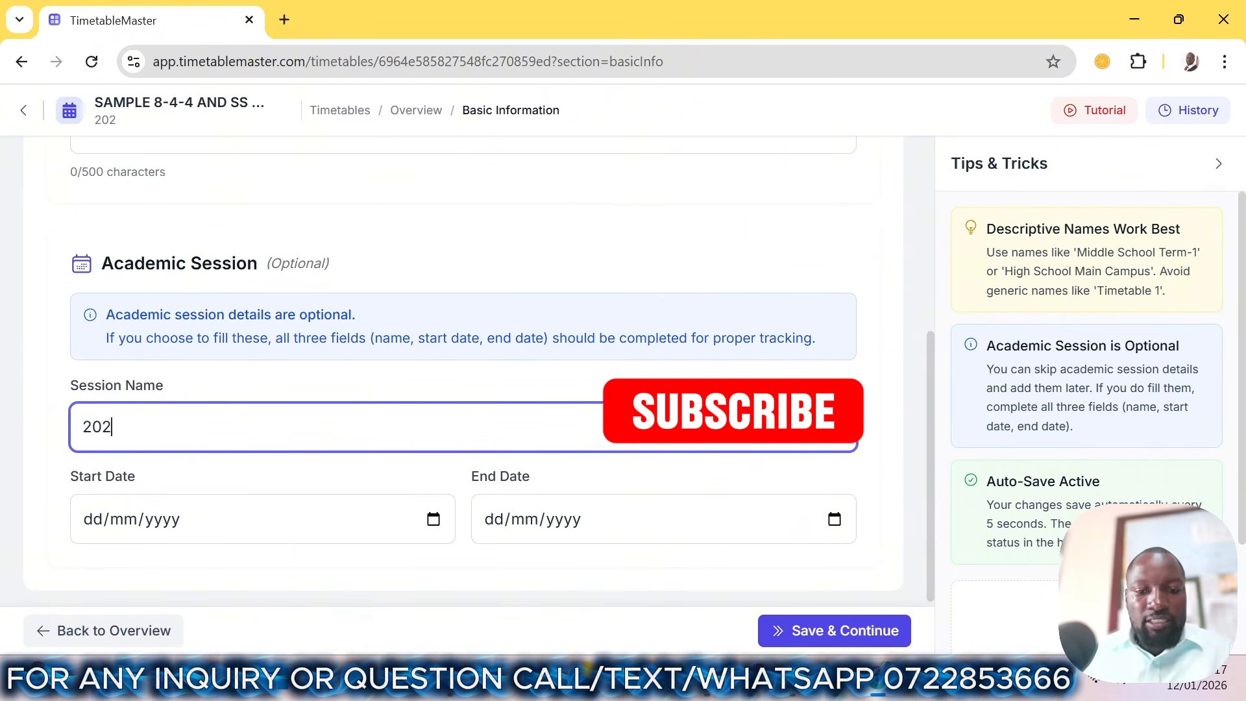
{"action": "type", "text": "6 - "}
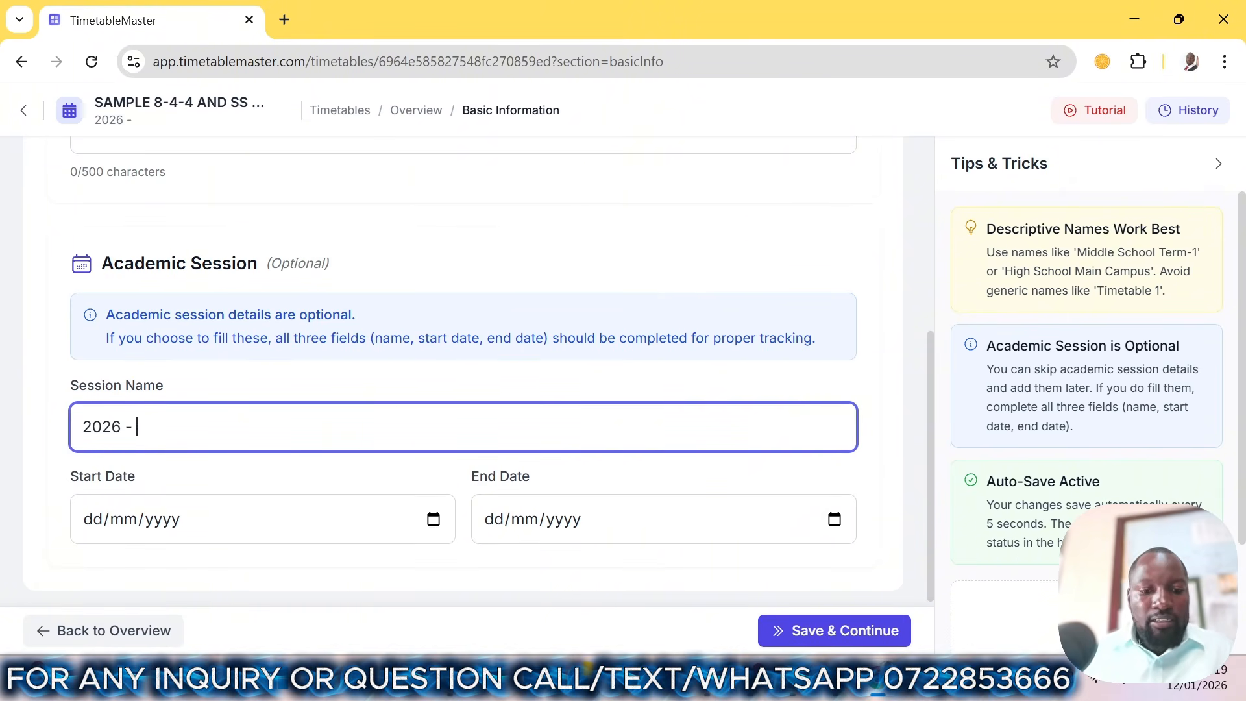
{"action": "type", "text": "TERM 1"}
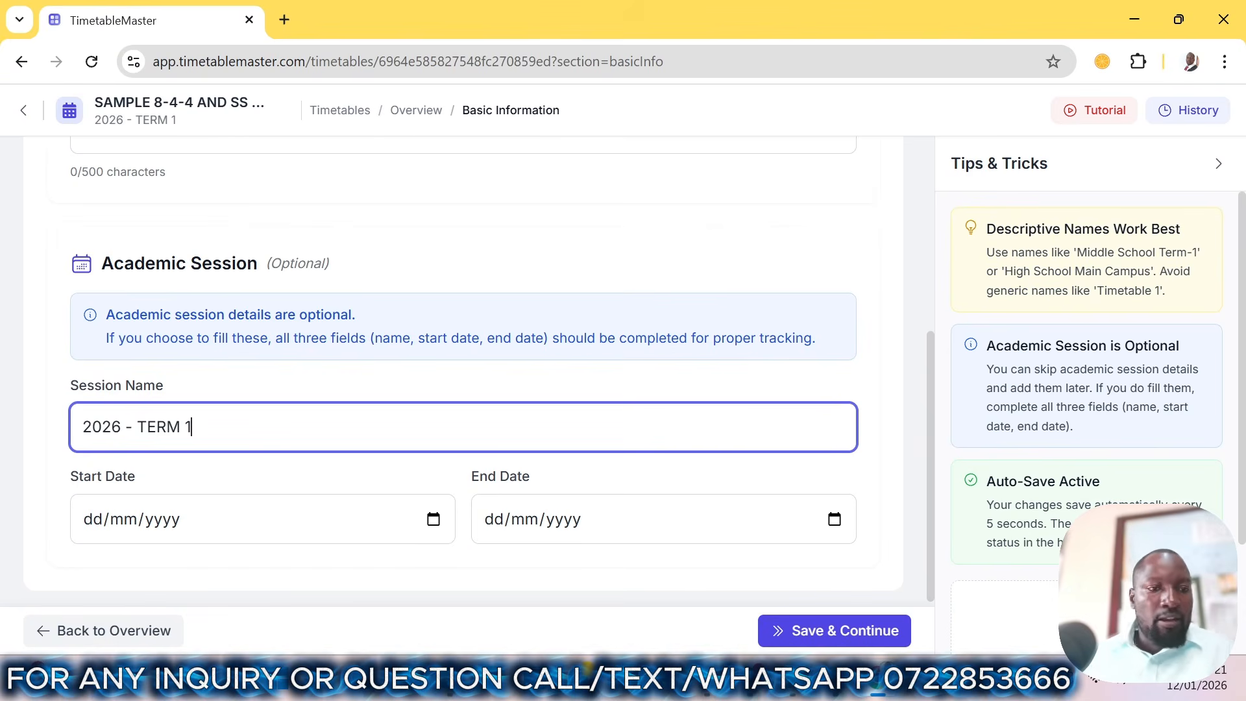
- Set the academic session's start date to 12/01/2026 and end date to 02/04/2026, and save the timetable details
{"action": "left_click", "coordinate": [208, 519]}
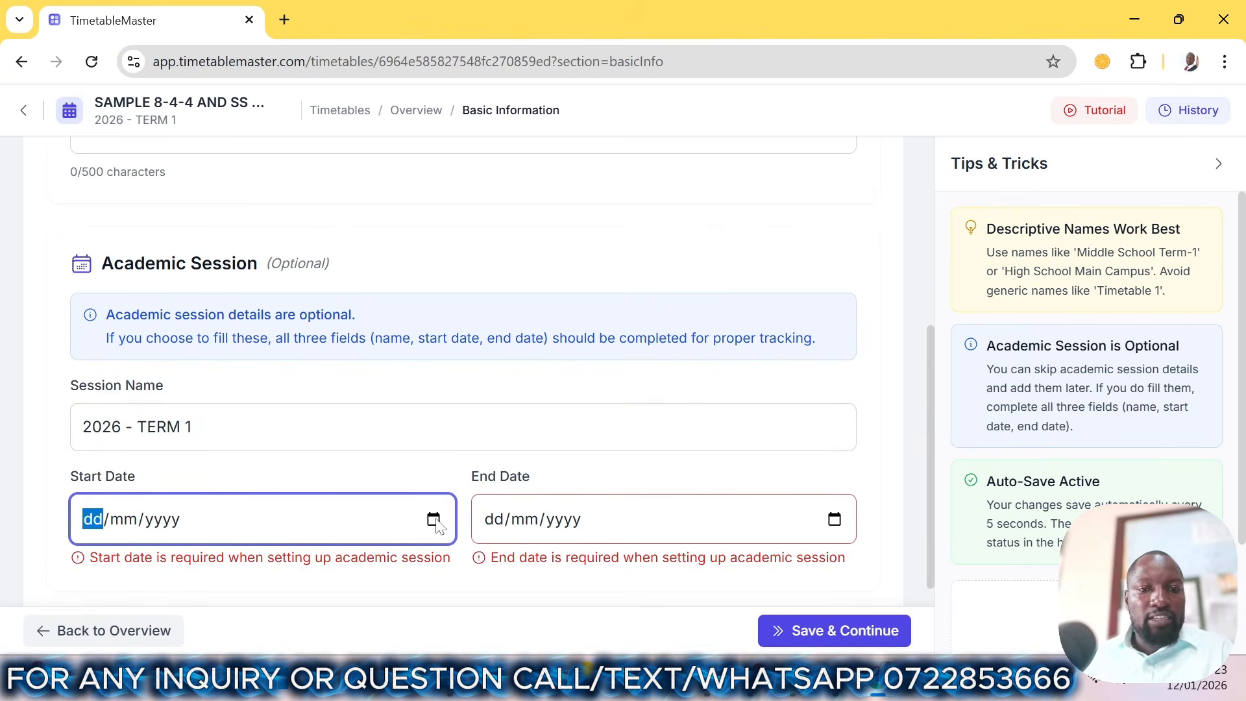
{"action": "left_click", "coordinate": [435, 521]}
{"action": "left_click", "coordinate": [120, 359]}
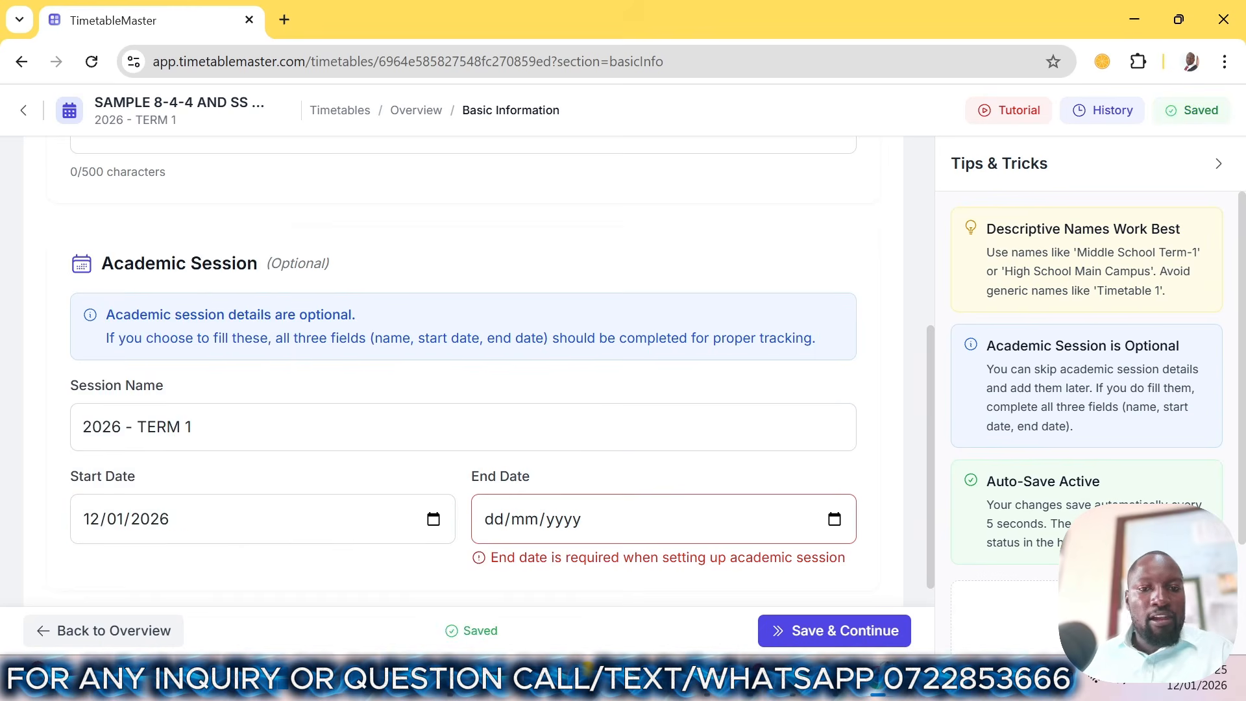
{"action": "left_click", "coordinate": [685, 529]}
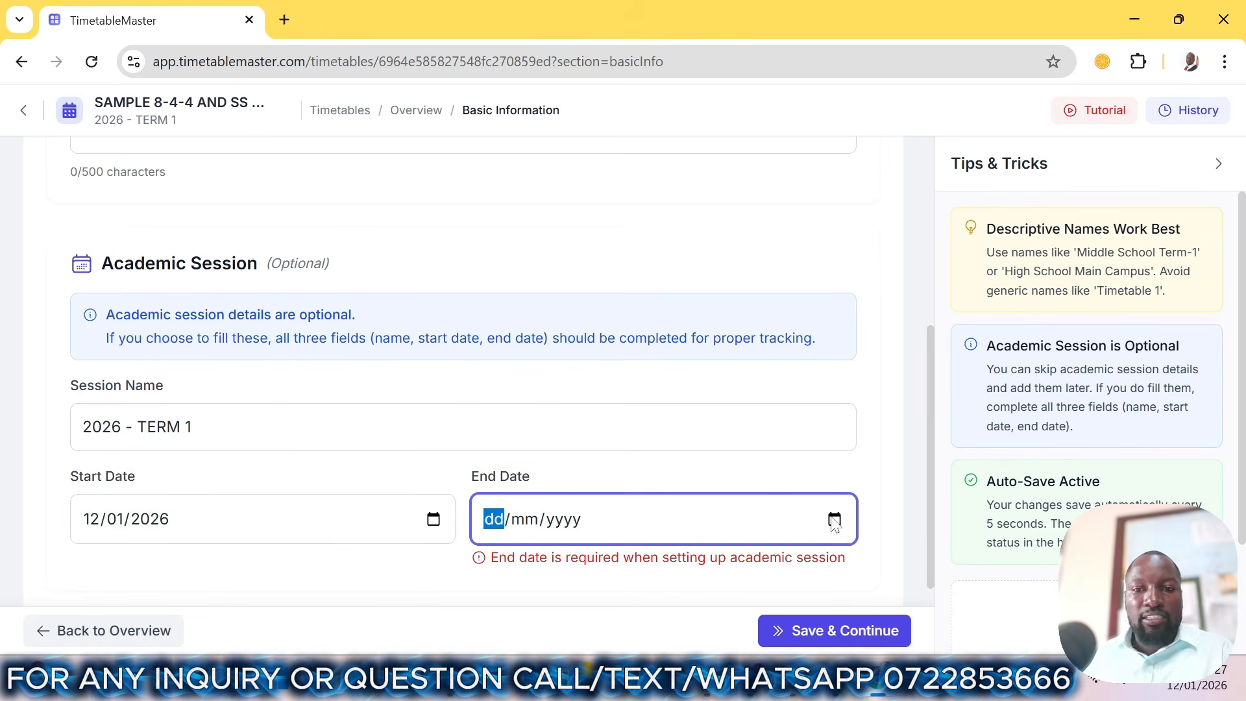
{"action": "left_click", "coordinate": [833, 520]}
{"action": "left_click", "coordinate": [562, 243]}
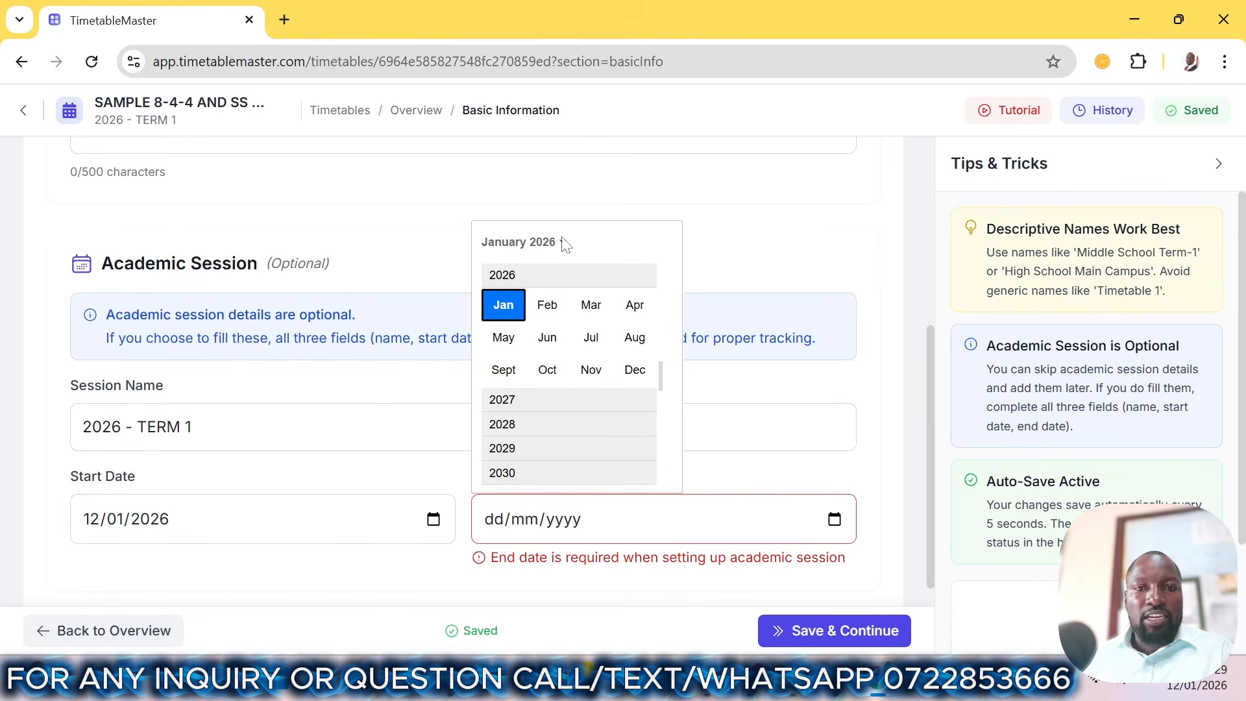
{"action": "left_click", "coordinate": [628, 312]}
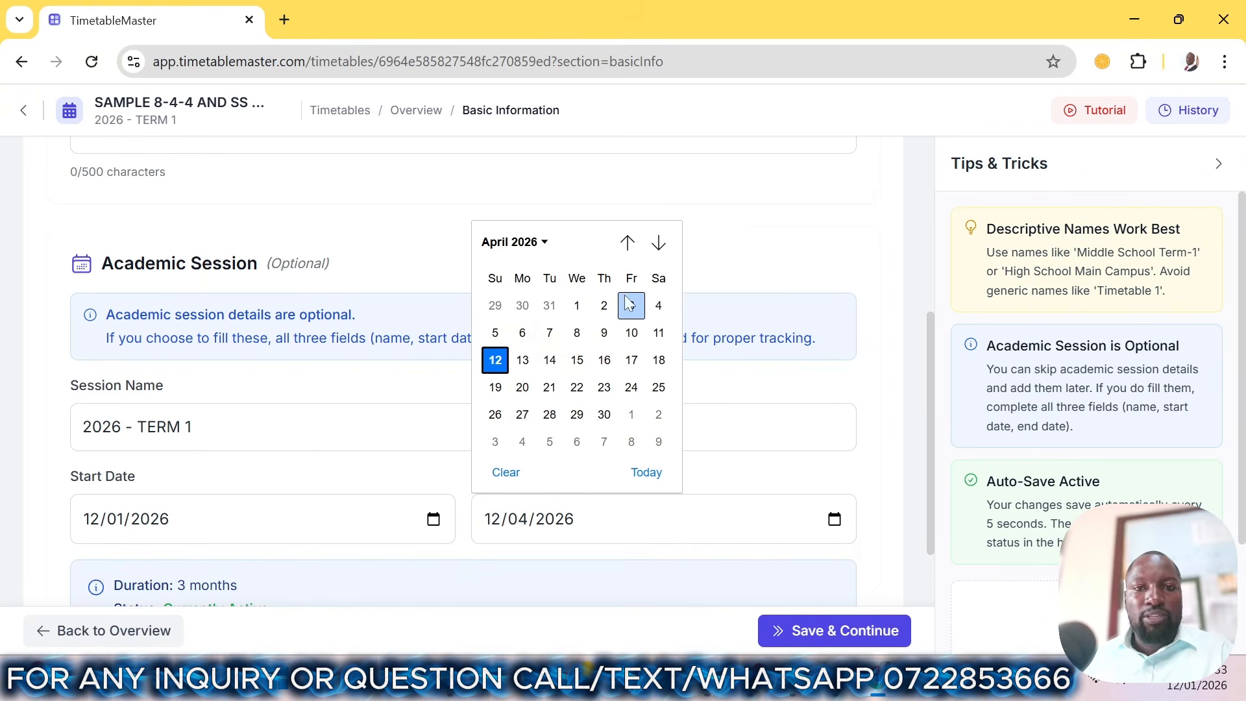
{"action": "left_click", "coordinate": [604, 305]}
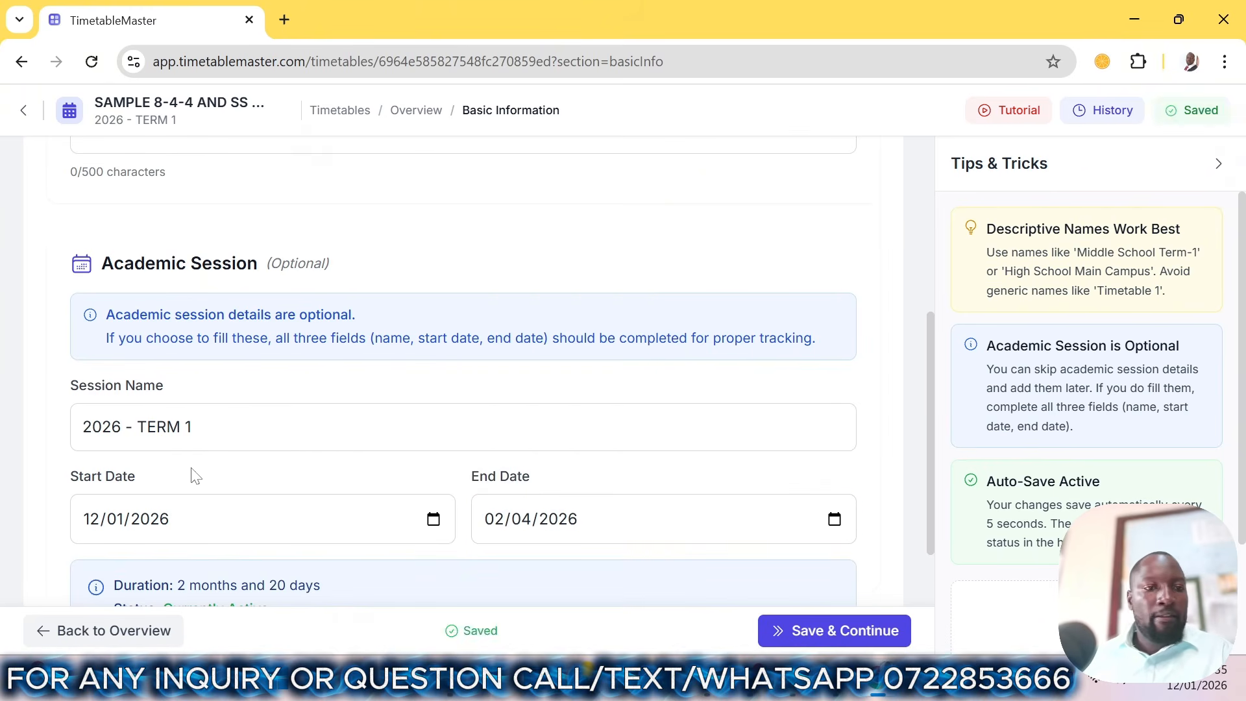
{"action": "scroll", "coordinate": [194, 476], "scroll_direction": "down", "scroll_amount": 2}
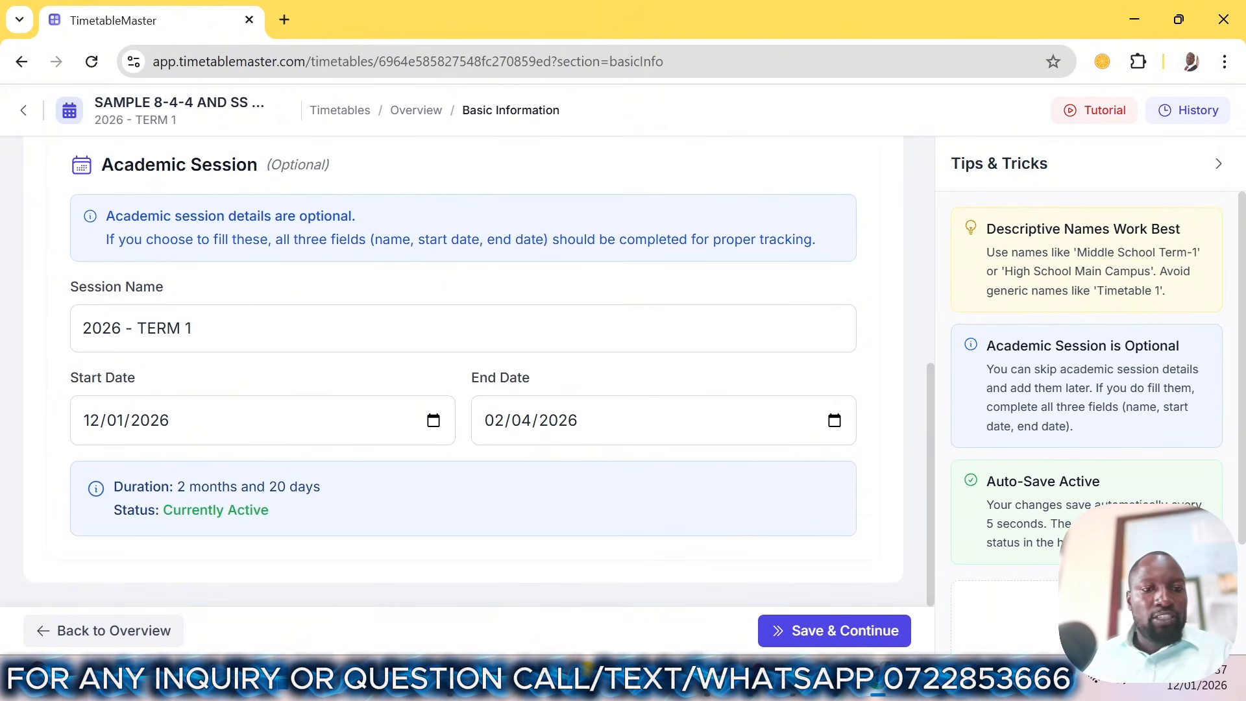
{"action": "left_click", "coordinate": [846, 632]}
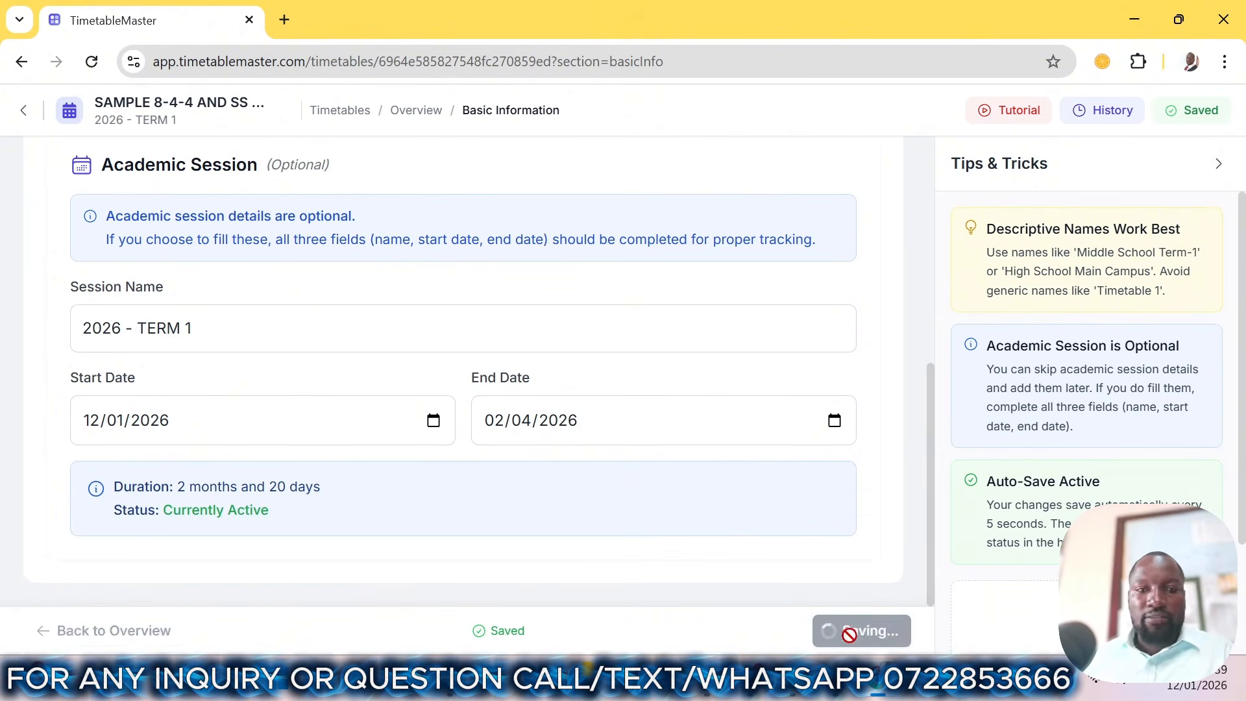
- Open the bell schedule and select Monday through Friday as the working days of the weekly uniform schedule
{"action": "scroll", "coordinate": [401, 495], "scroll_direction": "up", "scroll_amount": 5}
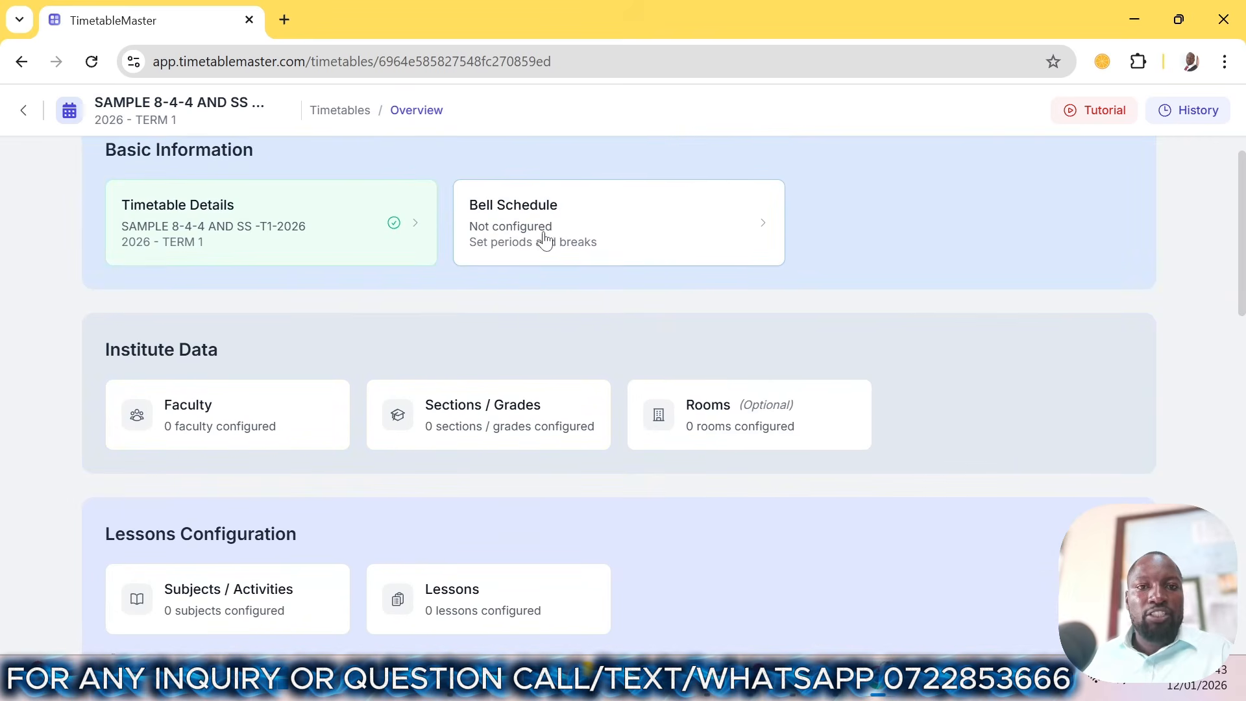
{"action": "left_click", "coordinate": [544, 241]}
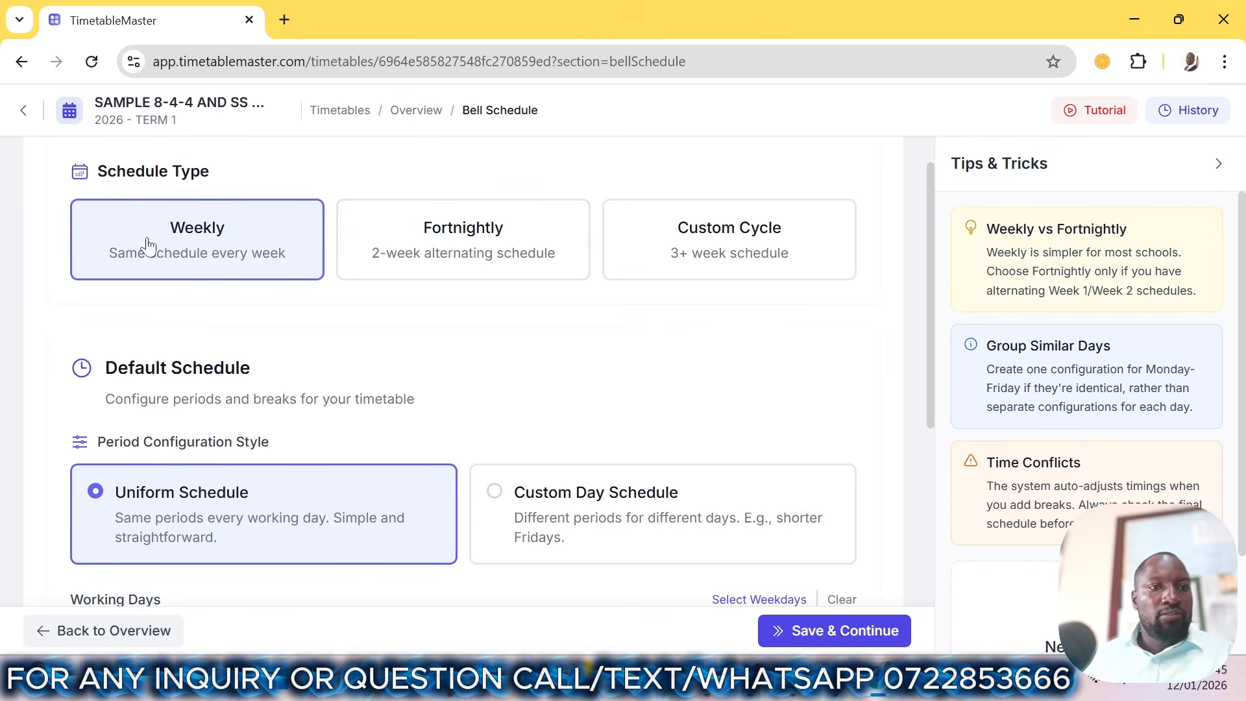
{"action": "scroll", "coordinate": [217, 258], "scroll_direction": "up", "scroll_amount": 1}
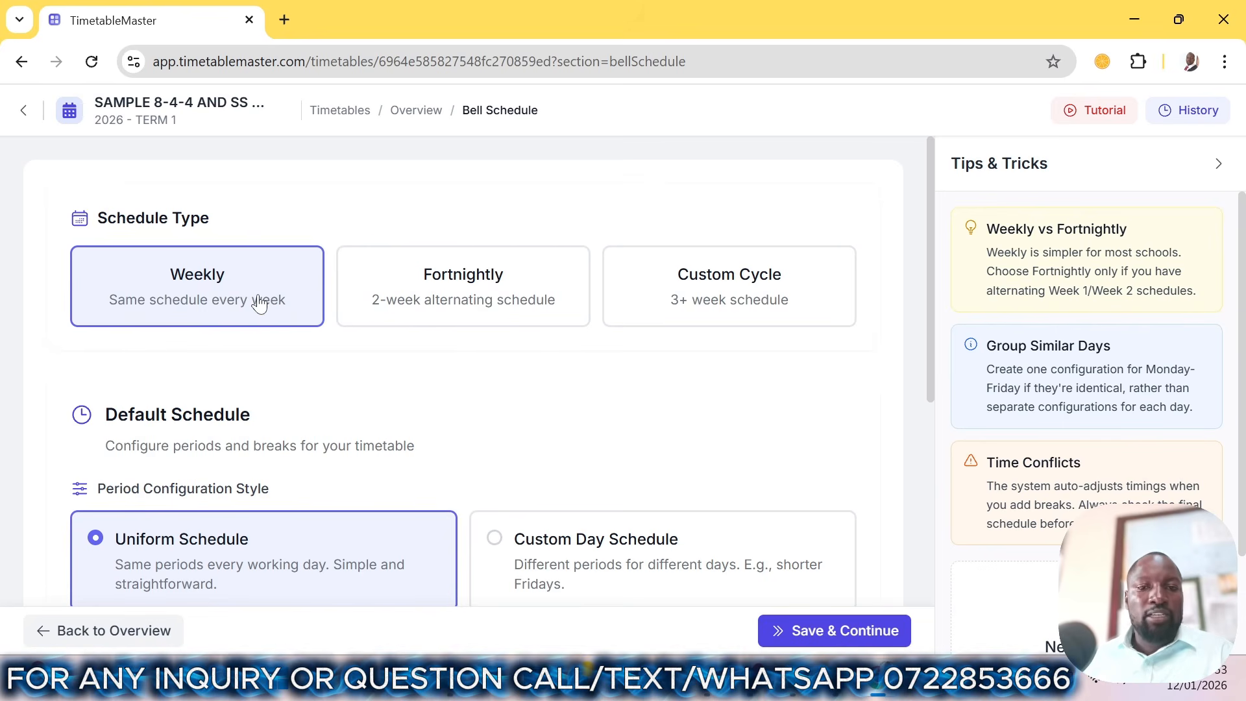
{"action": "scroll", "coordinate": [445, 354], "scroll_direction": "down", "scroll_amount": 3}
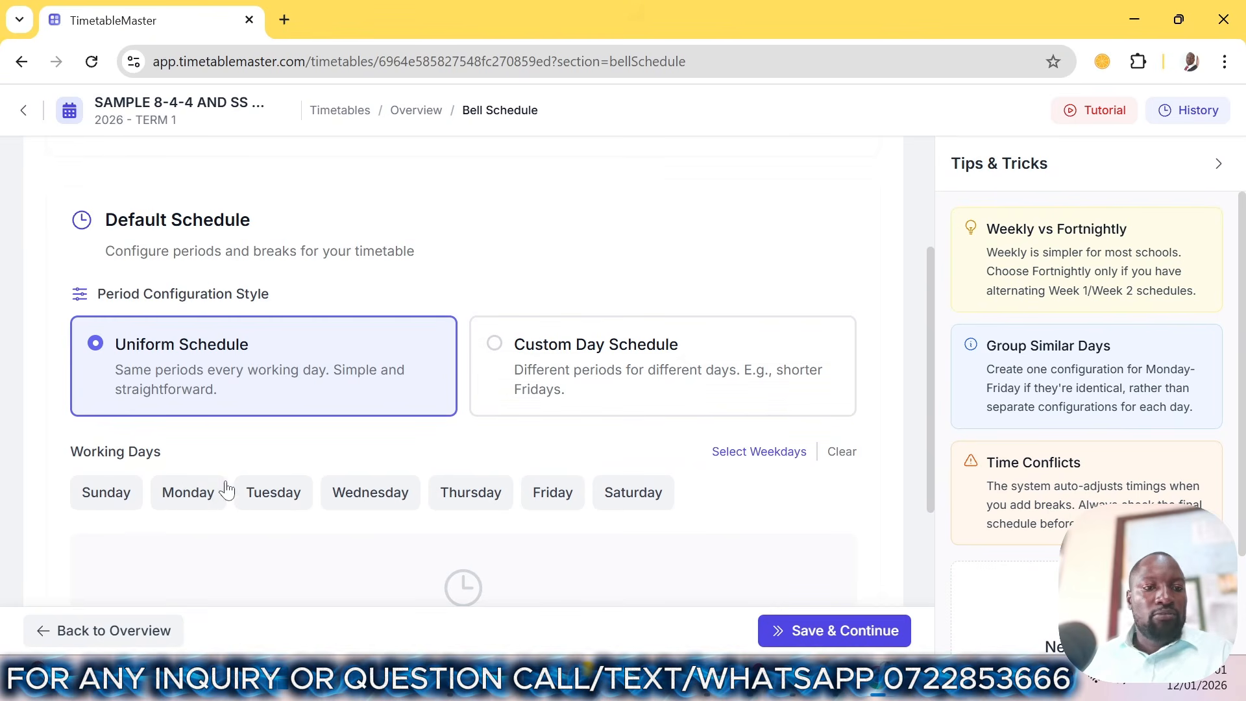
{"action": "scroll", "coordinate": [220, 493], "scroll_direction": "down", "scroll_amount": 1}
{"action": "left_click", "coordinate": [189, 395]}
{"action": "left_click", "coordinate": [281, 397]}
{"action": "left_click", "coordinate": [364, 395]}
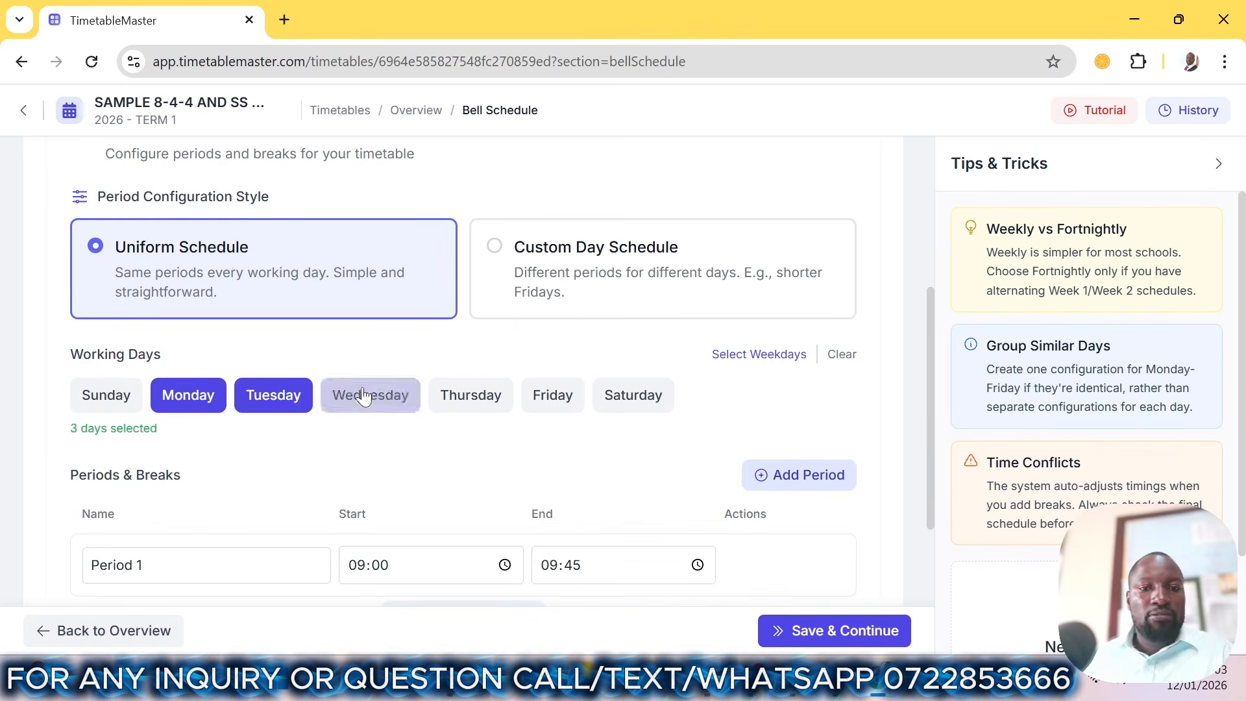
{"action": "left_click", "coordinate": [466, 395]}
{"action": "left_click", "coordinate": [552, 395]}
- Set Period 1 to start at 08:10 and end at 08:50
{"action": "scroll", "coordinate": [544, 465], "scroll_direction": "down", "scroll_amount": 2}
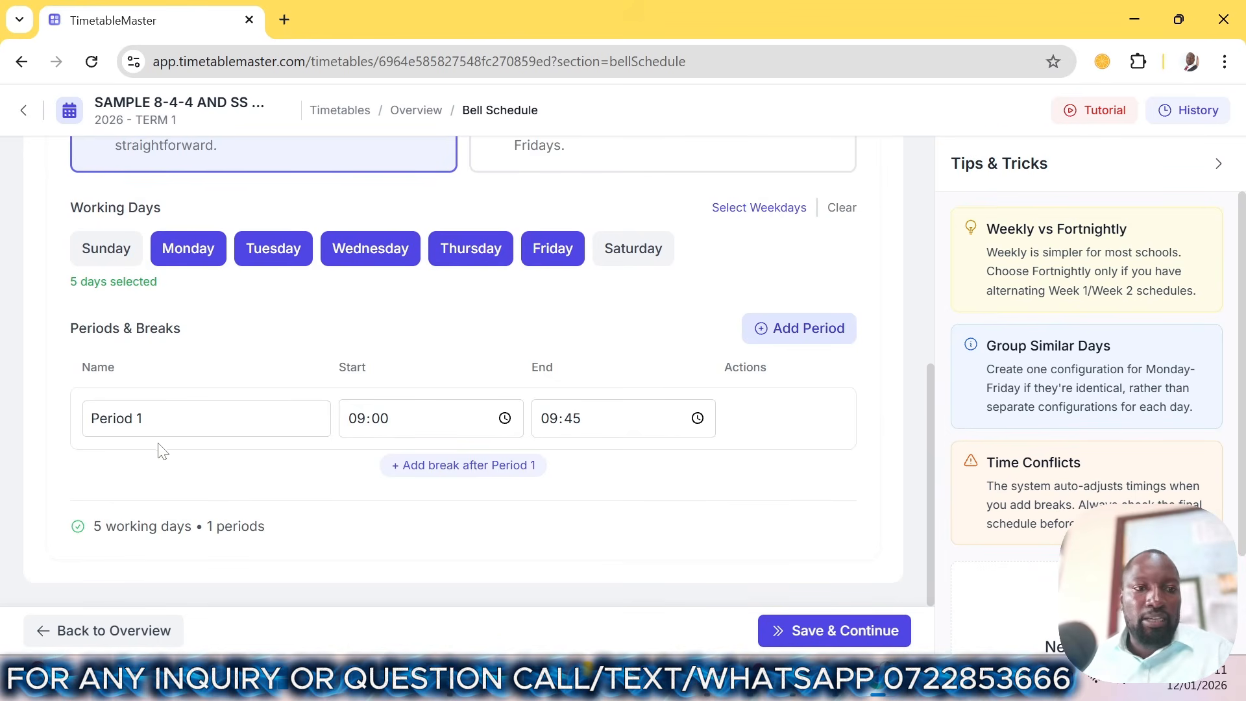
{"action": "left_click", "coordinate": [397, 427]}
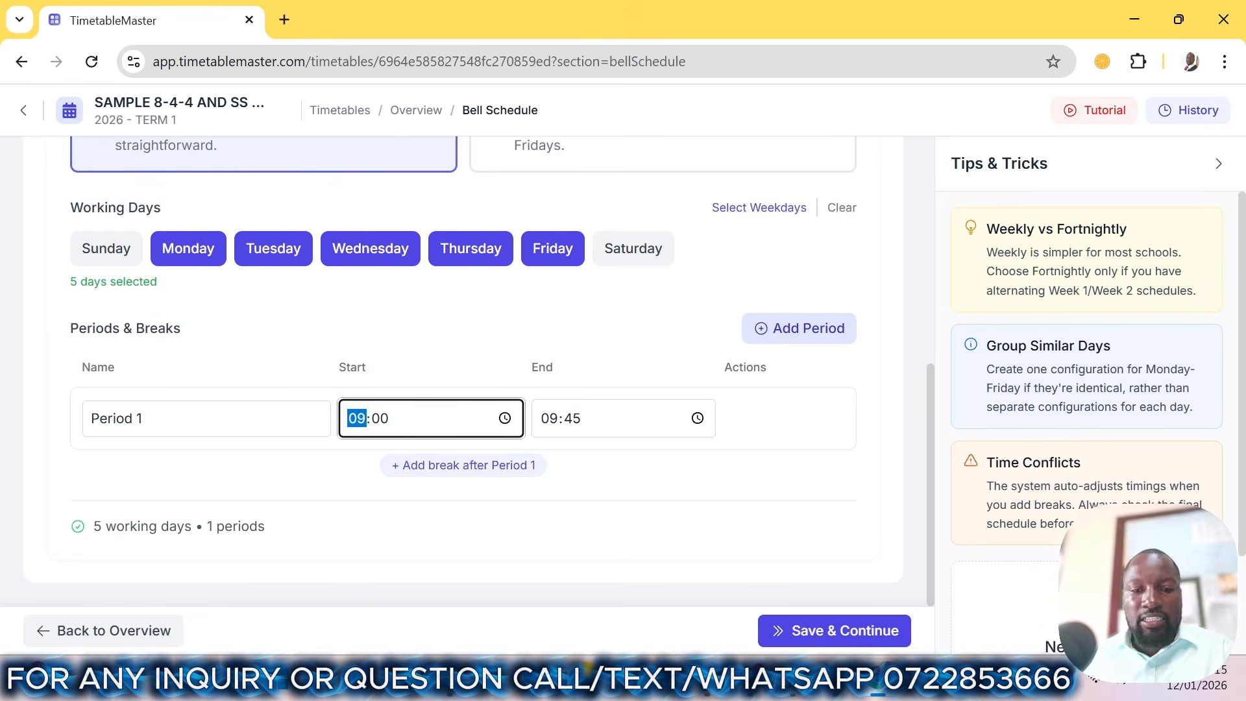
{"action": "type", "text": "08:10"}
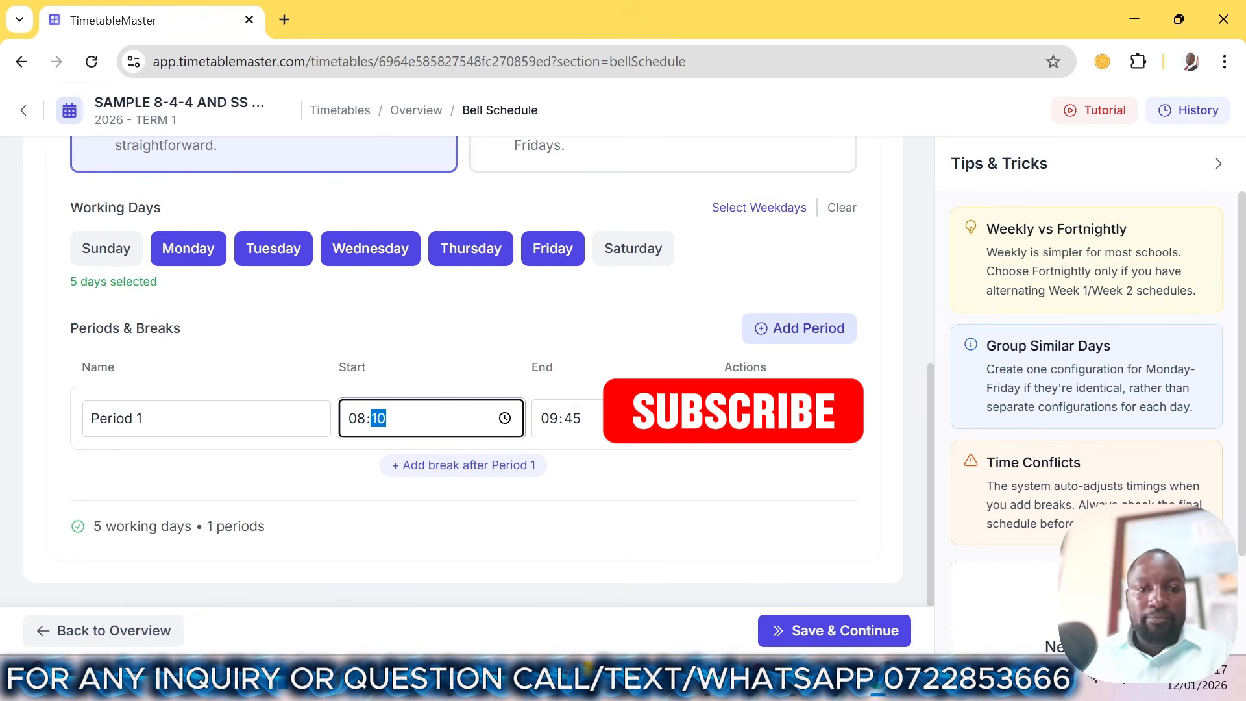
{"action": "left_click", "coordinate": [570, 419]}
{"action": "left_click", "coordinate": [550, 428]}
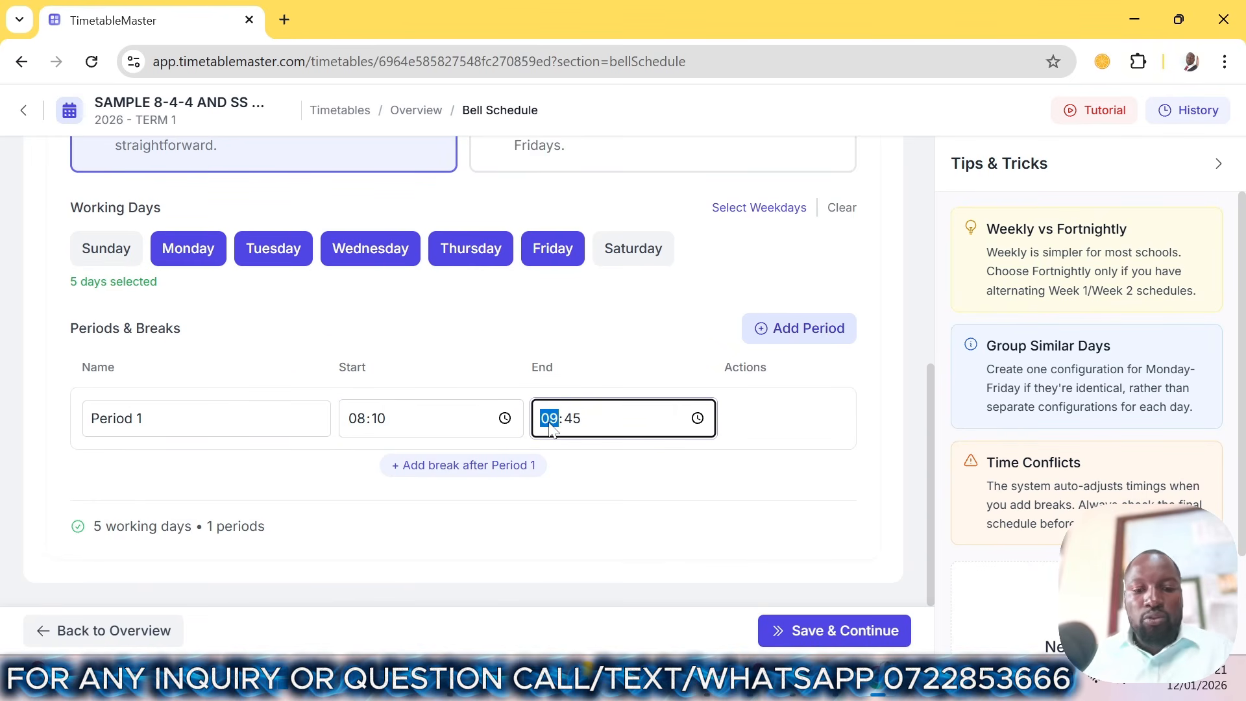
{"action": "type", "text": "08:5"}
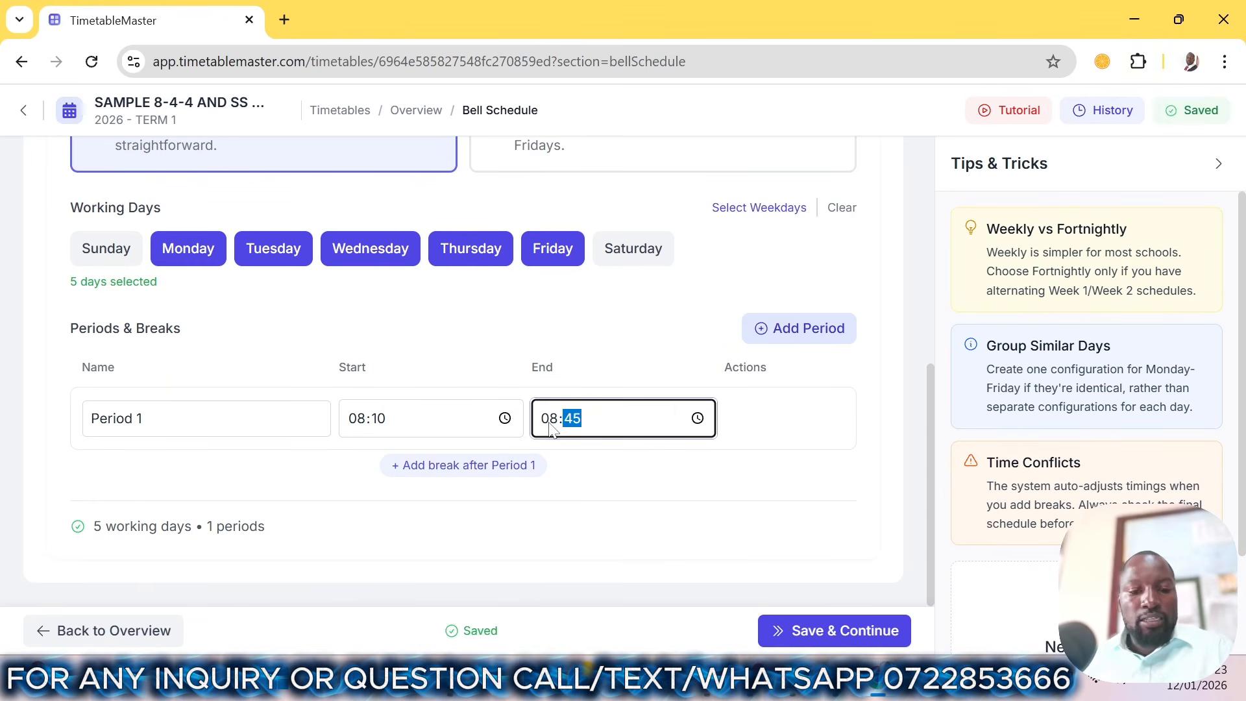
{"action": "type", "text": "0"}
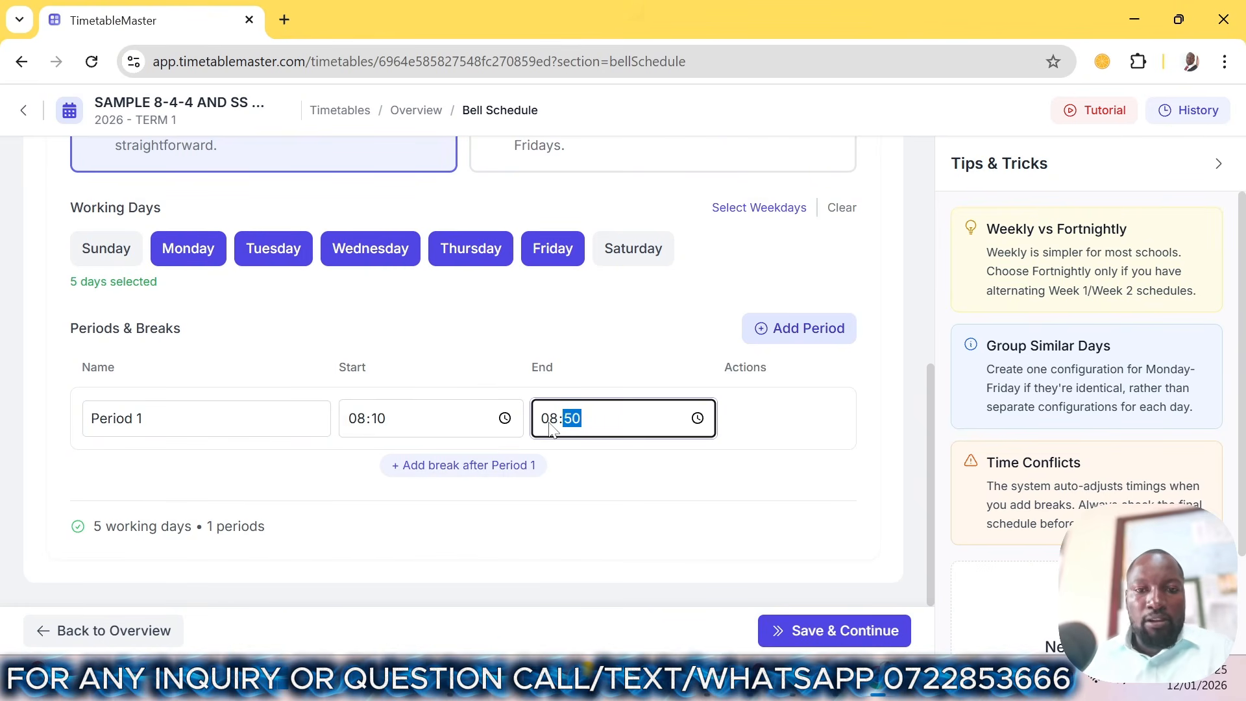
- Add a second period and insert a break after it that ends at 09:40
{"action": "left_click", "coordinate": [799, 333]}
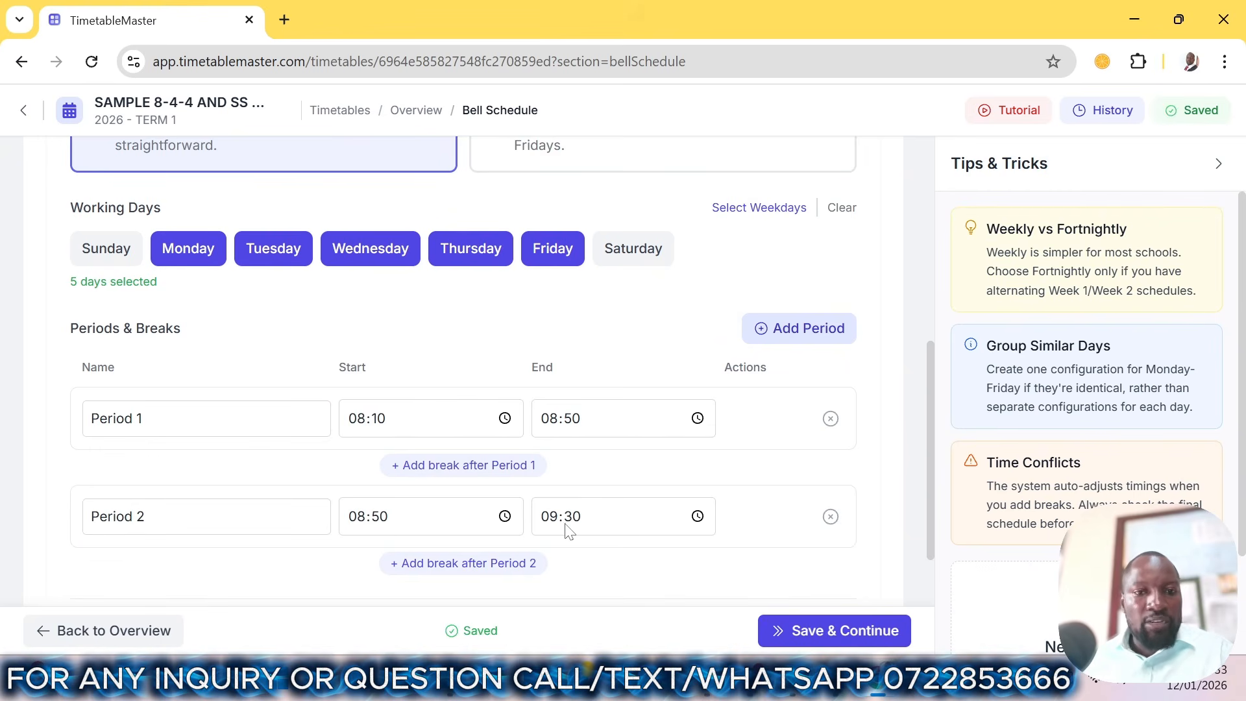
{"action": "scroll", "coordinate": [564, 538], "scroll_direction": "down", "scroll_amount": 2}
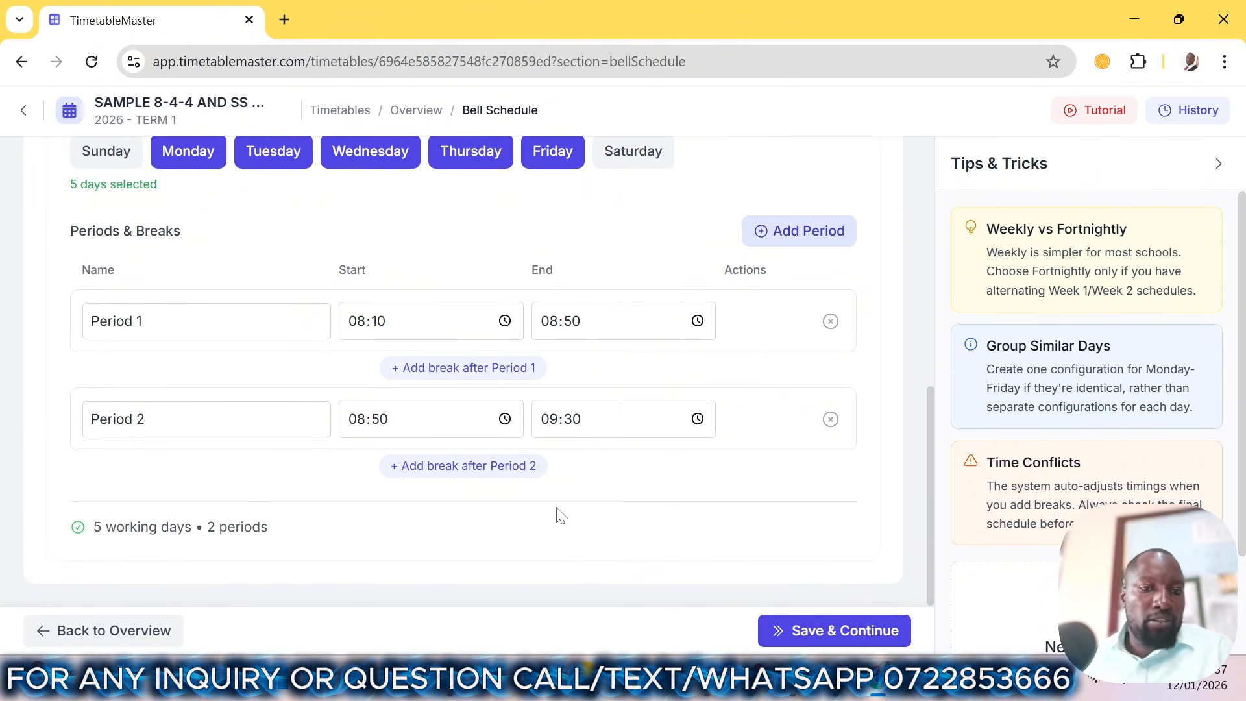
{"action": "left_click", "coordinate": [501, 478]}
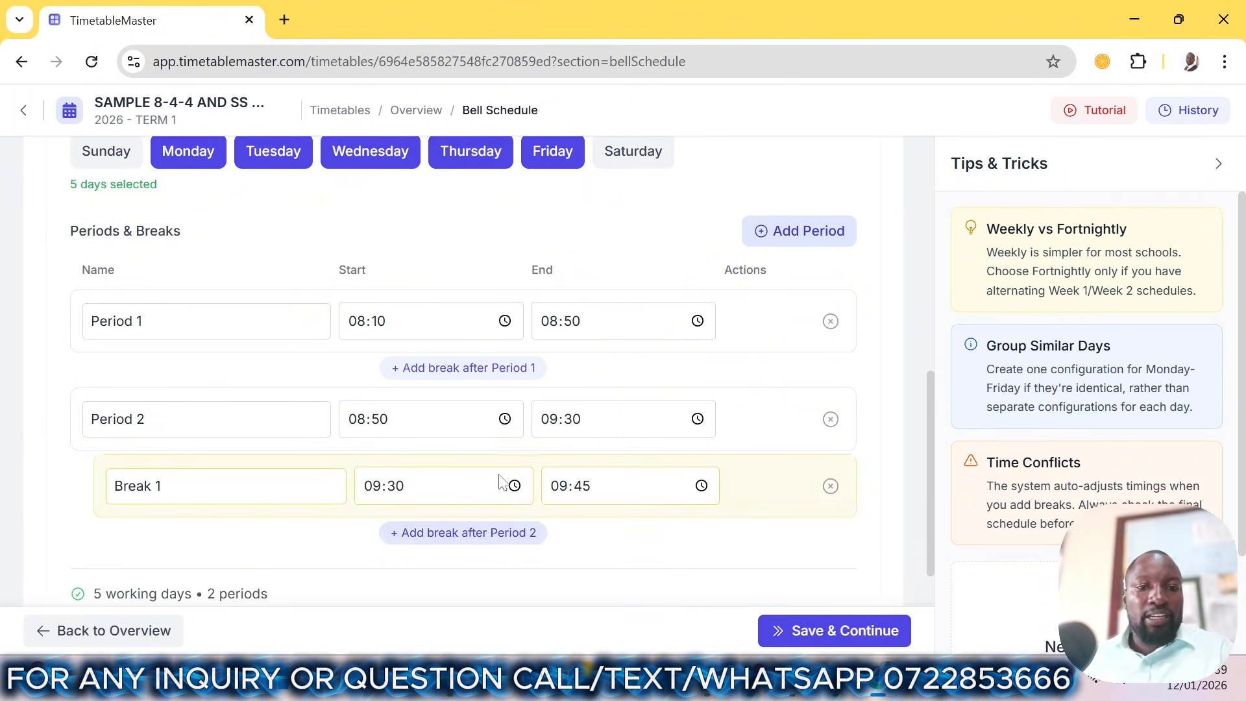
{"action": "scroll", "coordinate": [376, 524], "scroll_direction": "down", "scroll_amount": 1}
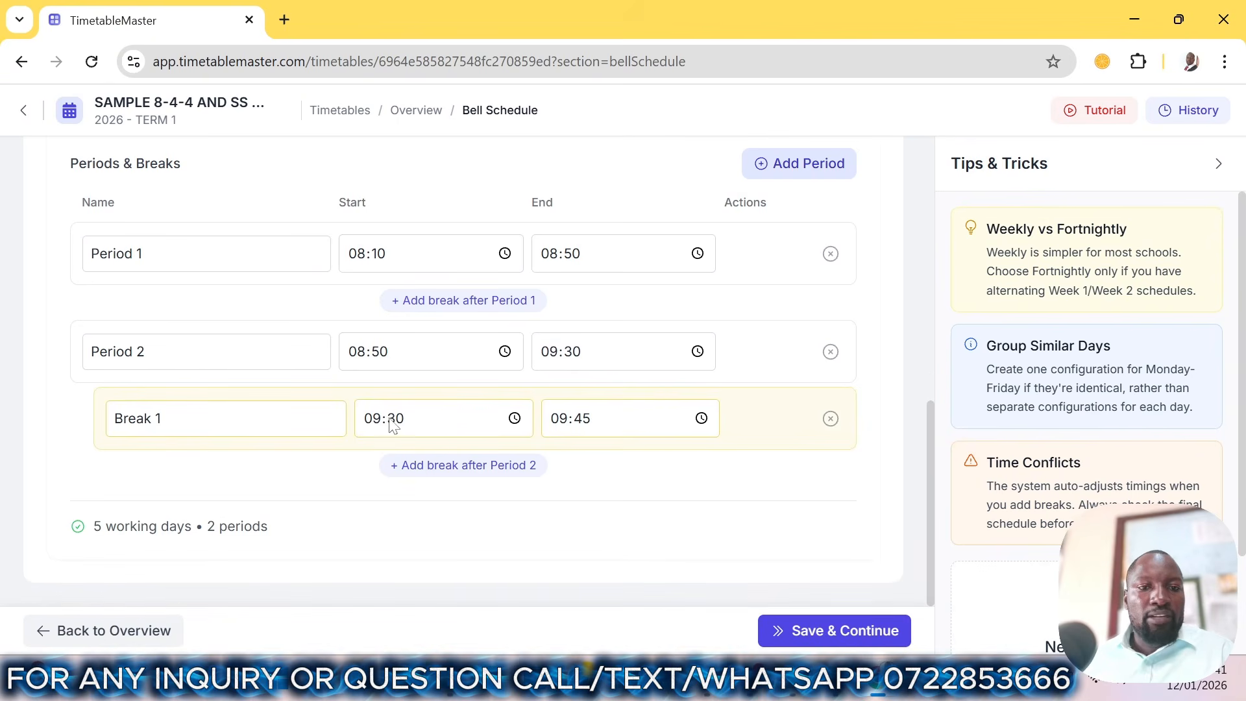
{"action": "left_click", "coordinate": [586, 425]}
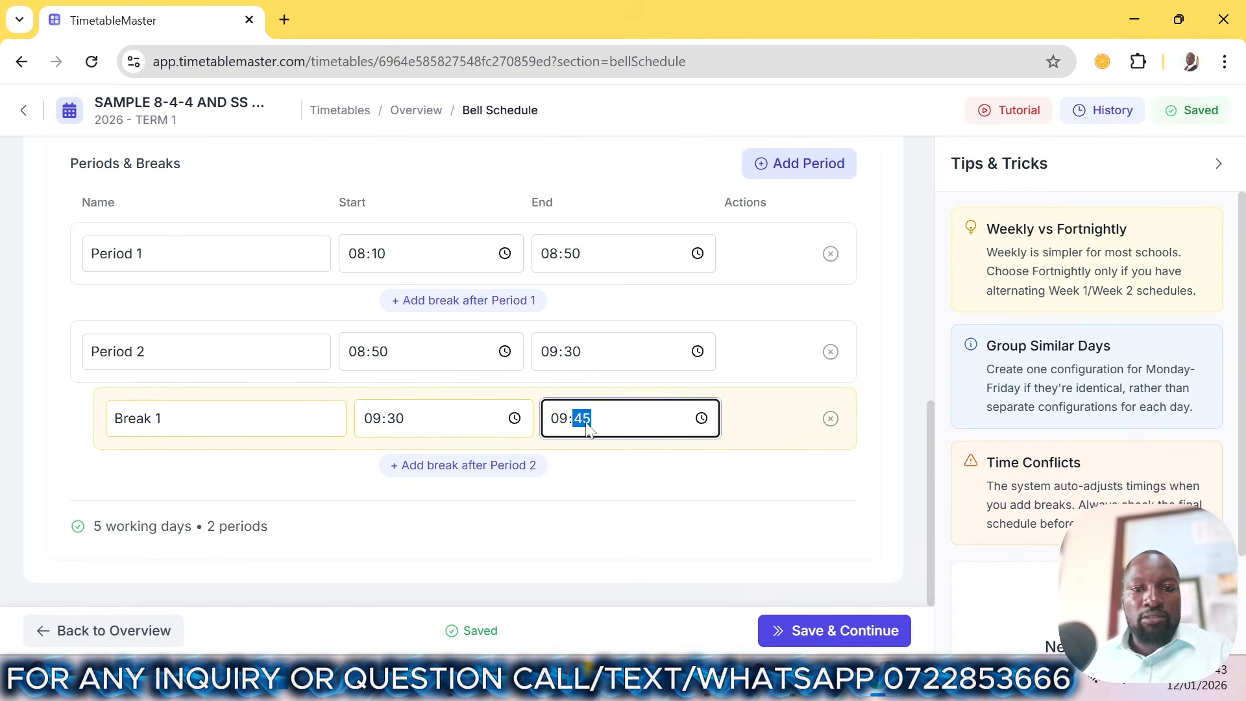
{"action": "type", "text": "40"}
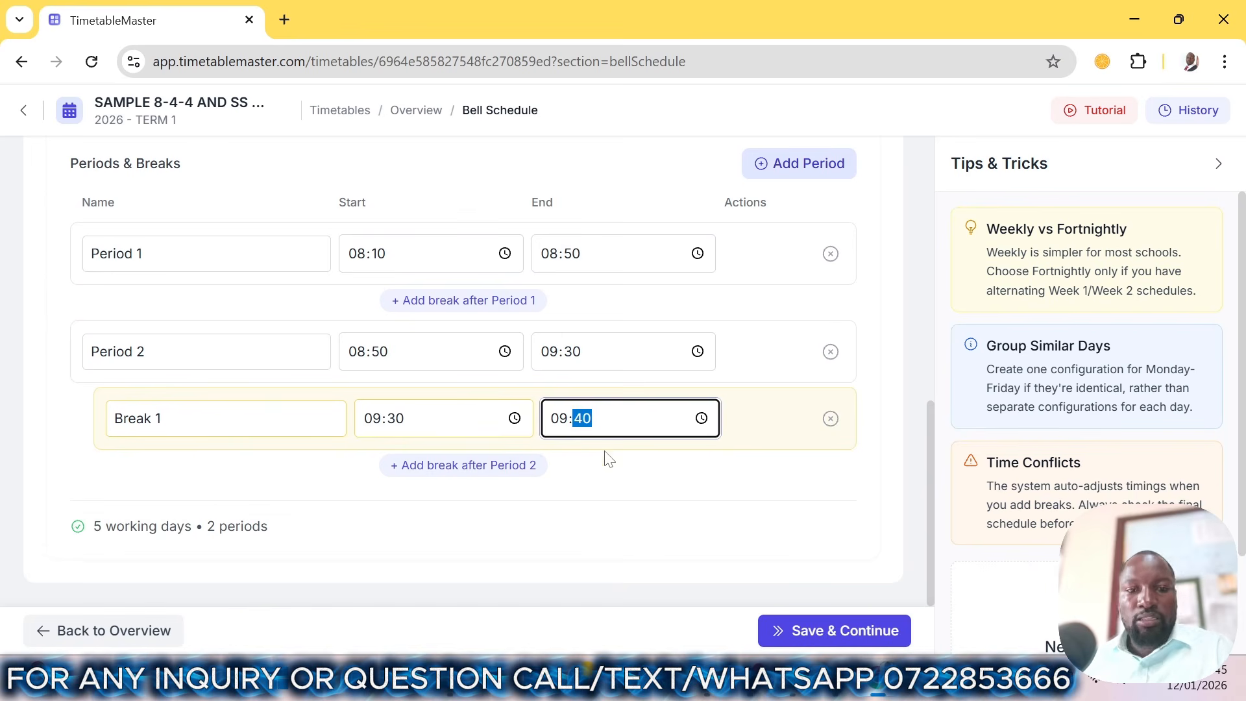
- Add two more 40-minute periods after the break, running from 09:40 to 11:00
{"action": "left_click", "coordinate": [796, 168]}
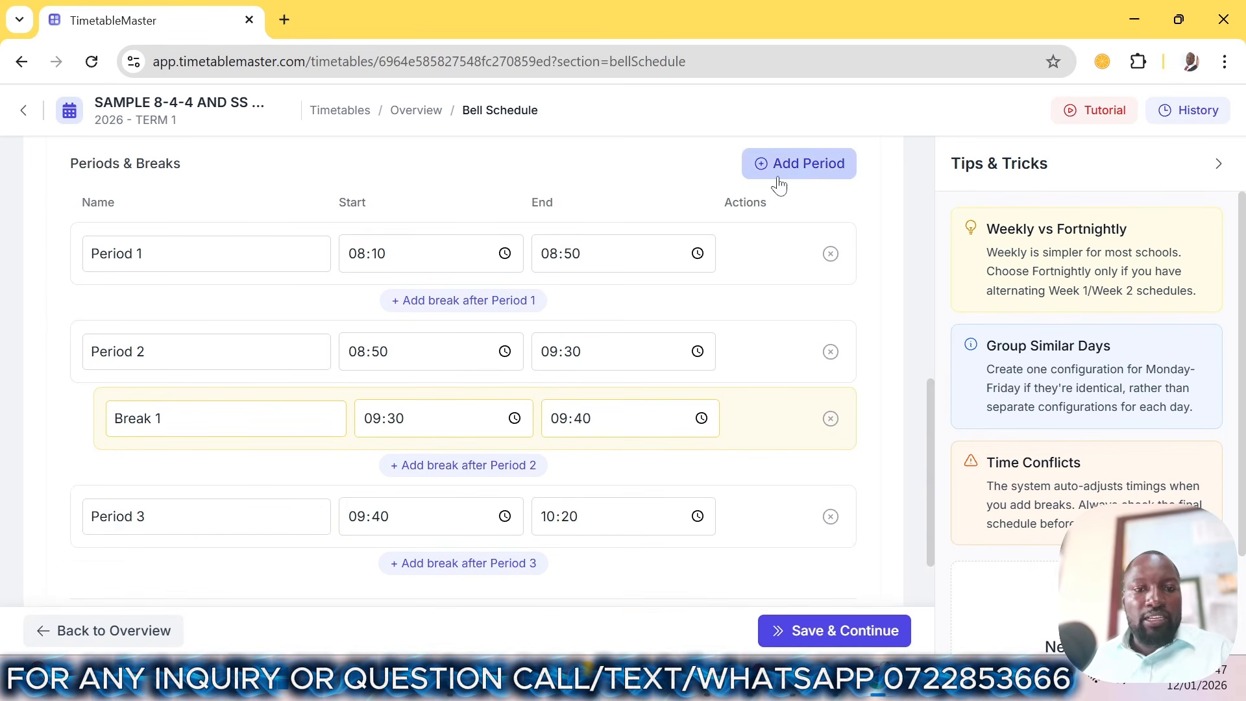
{"action": "scroll", "coordinate": [571, 526], "scroll_direction": "down", "scroll_amount": 1}
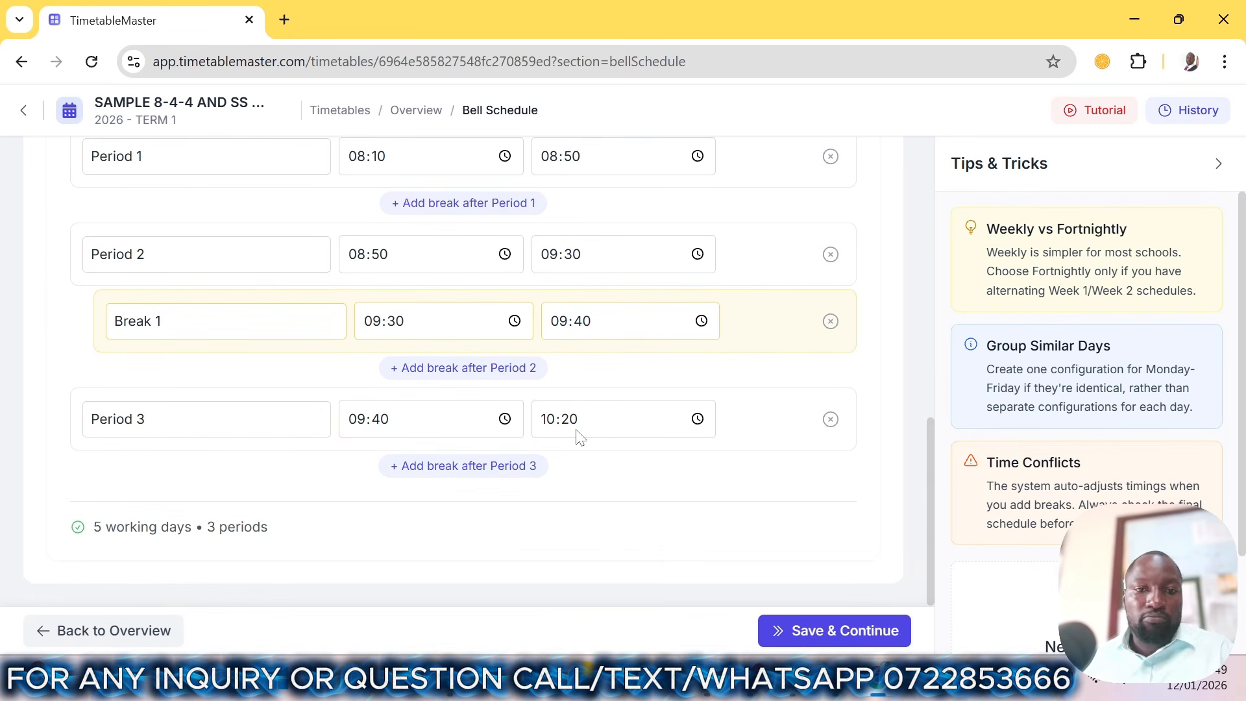
{"action": "scroll", "coordinate": [688, 252], "scroll_direction": "up", "scroll_amount": 3}
{"action": "left_click", "coordinate": [797, 260]}
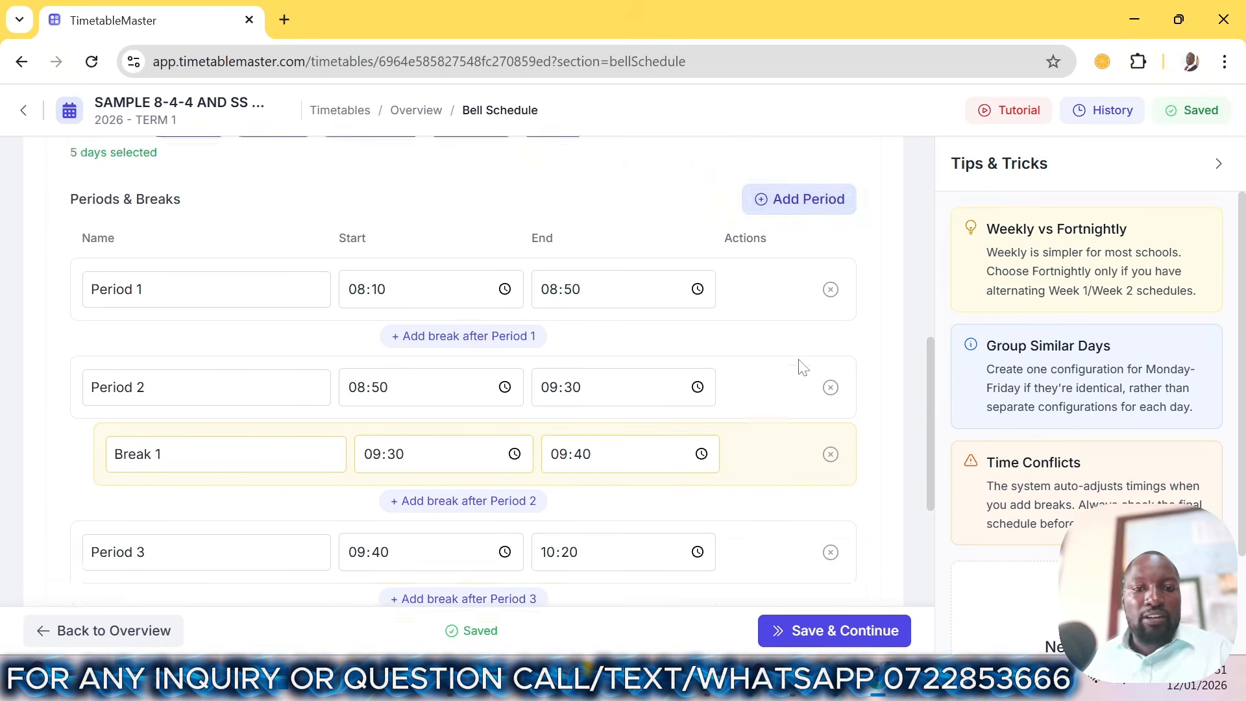
{"action": "scroll", "coordinate": [629, 403], "scroll_direction": "down", "scroll_amount": 4}
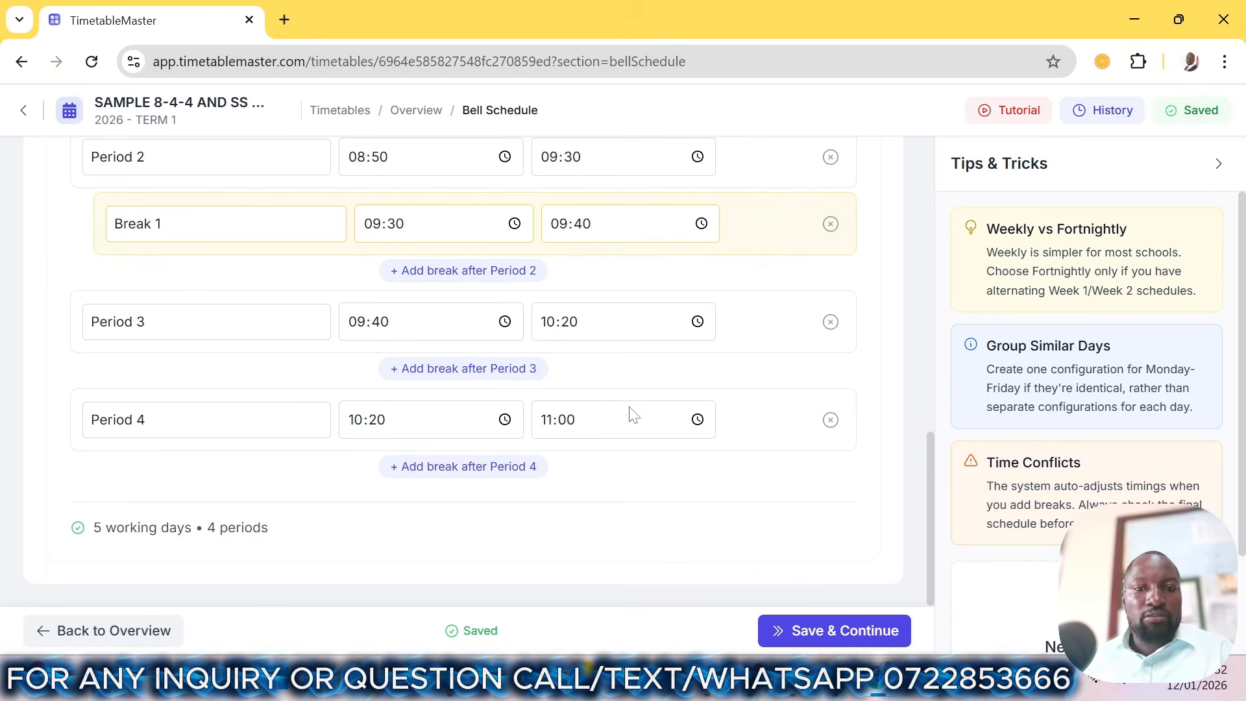
- Insert a break after Period 4 that starts at 11:00 and ends at 11:20
{"action": "left_click", "coordinate": [479, 468]}
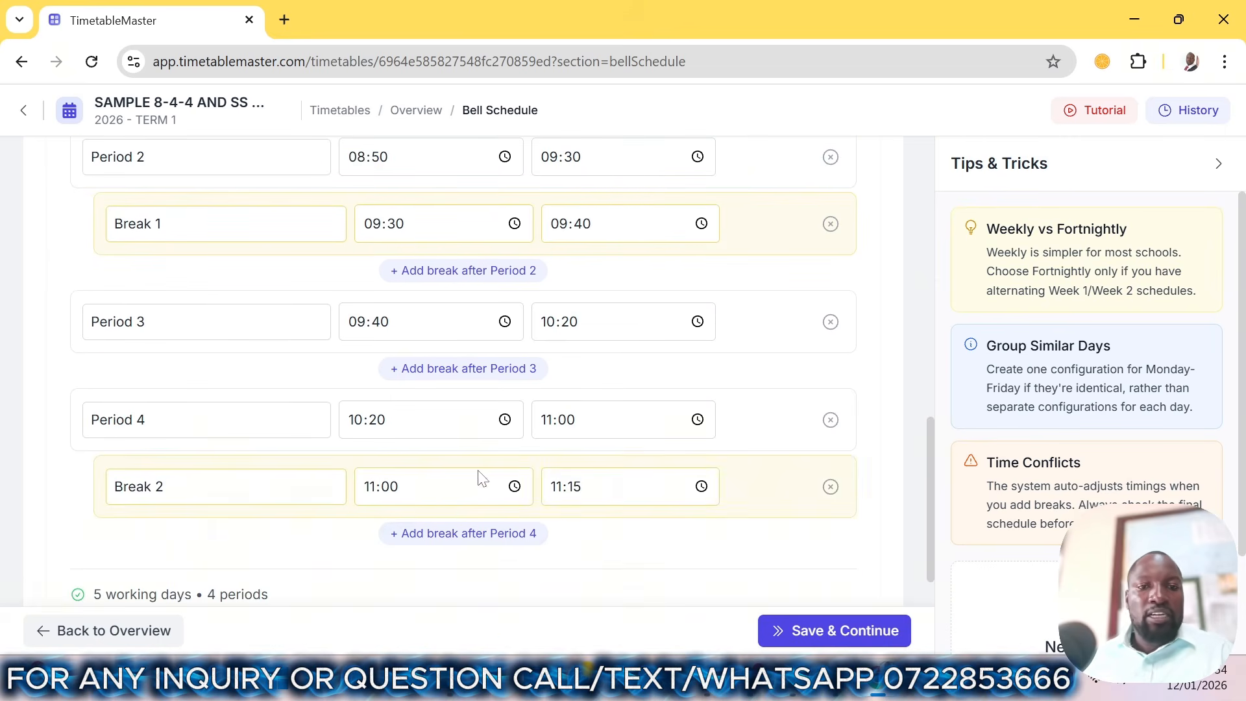
{"action": "left_click", "coordinate": [583, 497]}
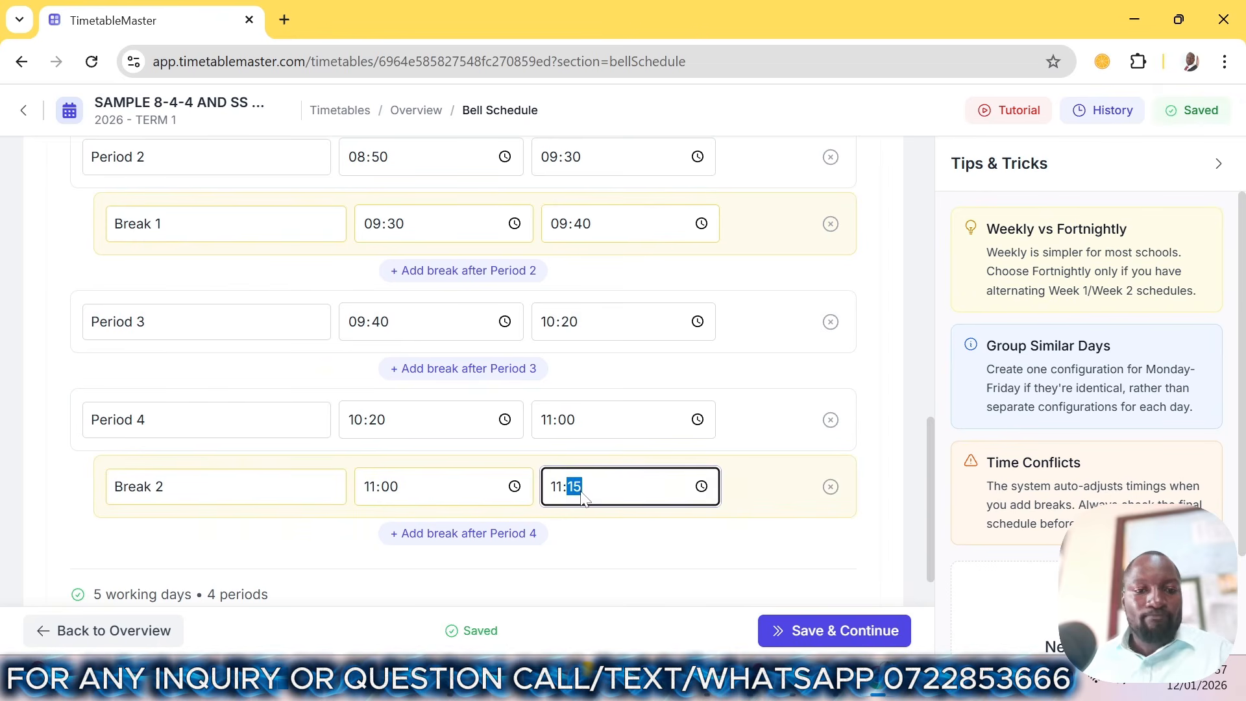
{"action": "type", "text": "0"}
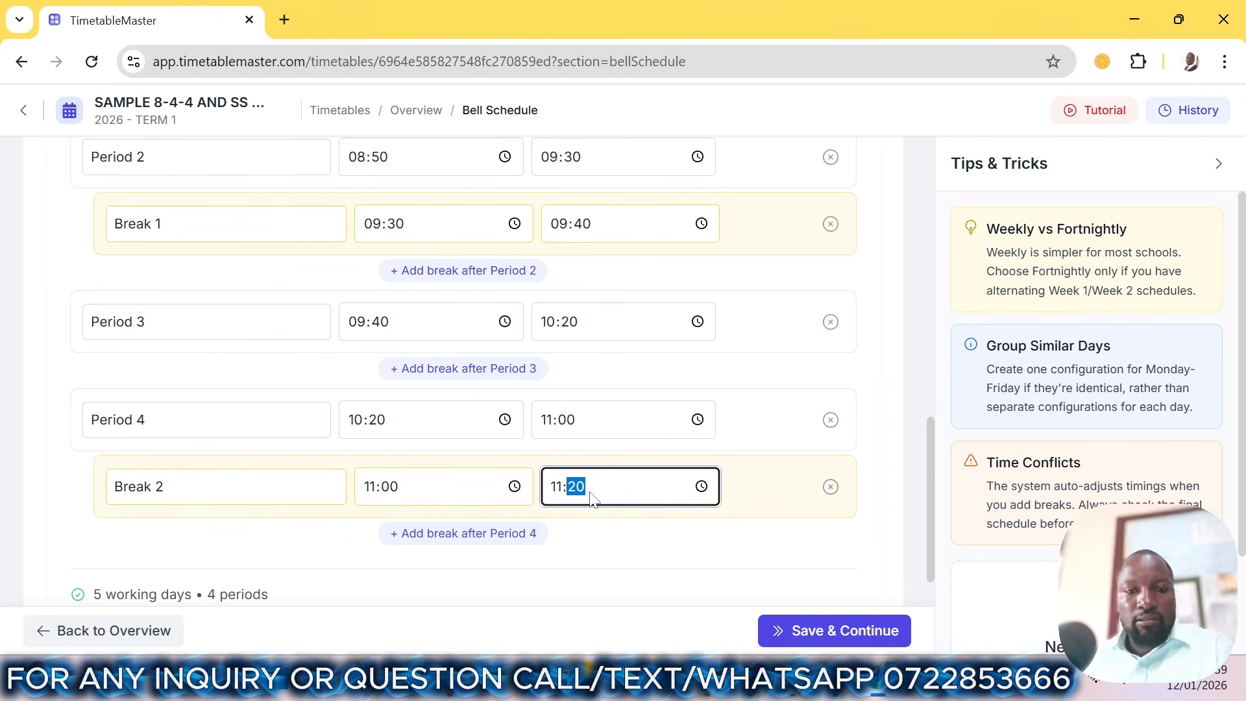
{"action": "left_click", "coordinate": [617, 550]}
- Add Periods 5 and 6 following the 11:00 break, each 40 minutes long, running from 11:20 to 12:40
{"action": "scroll", "coordinate": [645, 534], "scroll_direction": "up", "scroll_amount": 4}
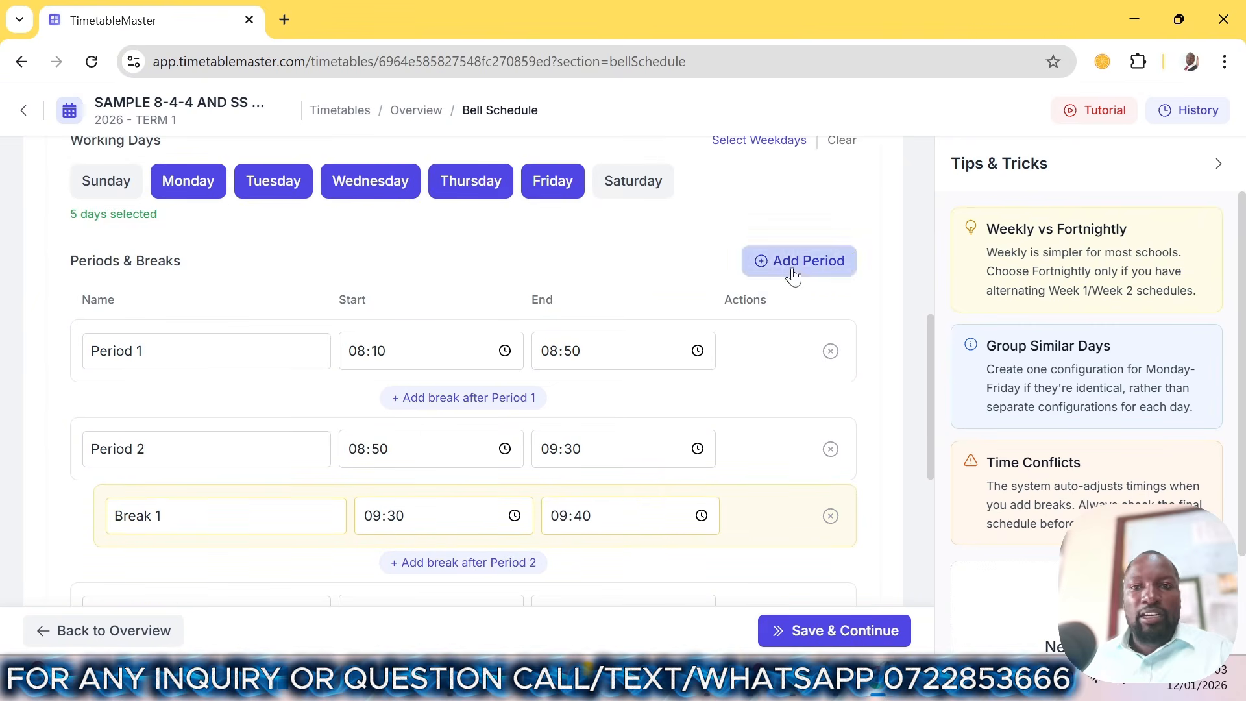
{"action": "scroll", "coordinate": [714, 448], "scroll_direction": "down", "scroll_amount": 5}
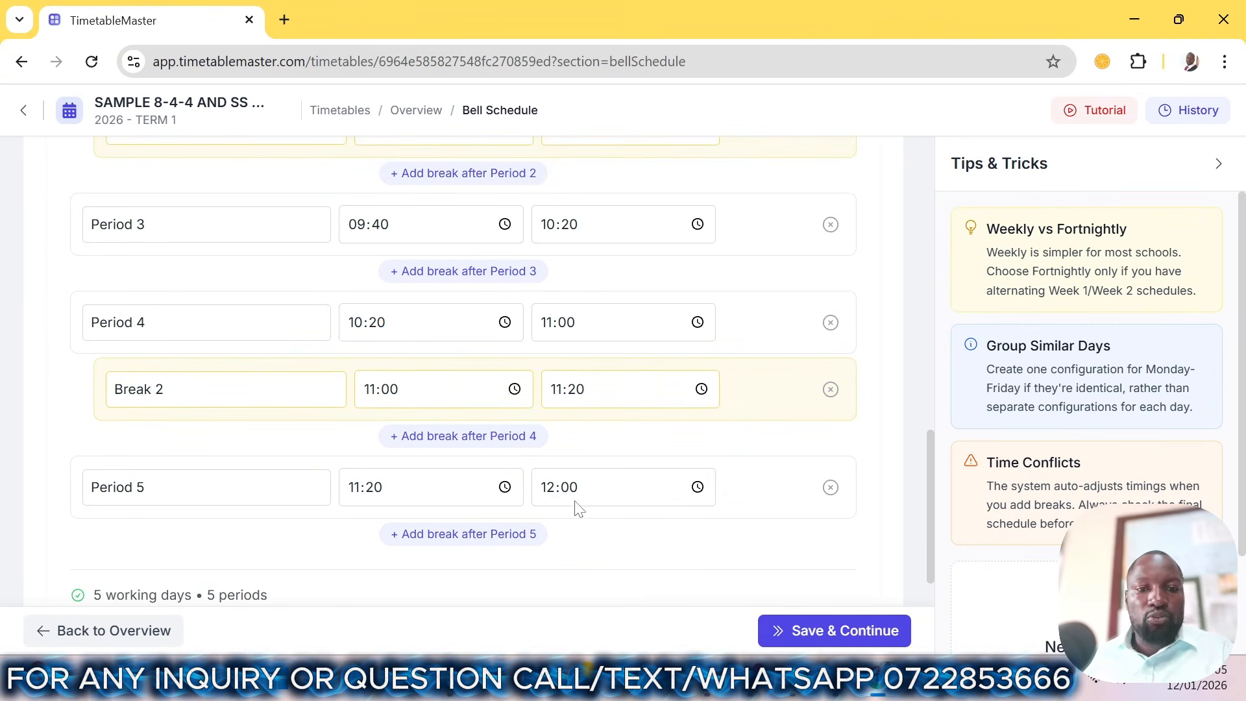
{"action": "scroll", "coordinate": [821, 201], "scroll_direction": "up", "scroll_amount": 5}
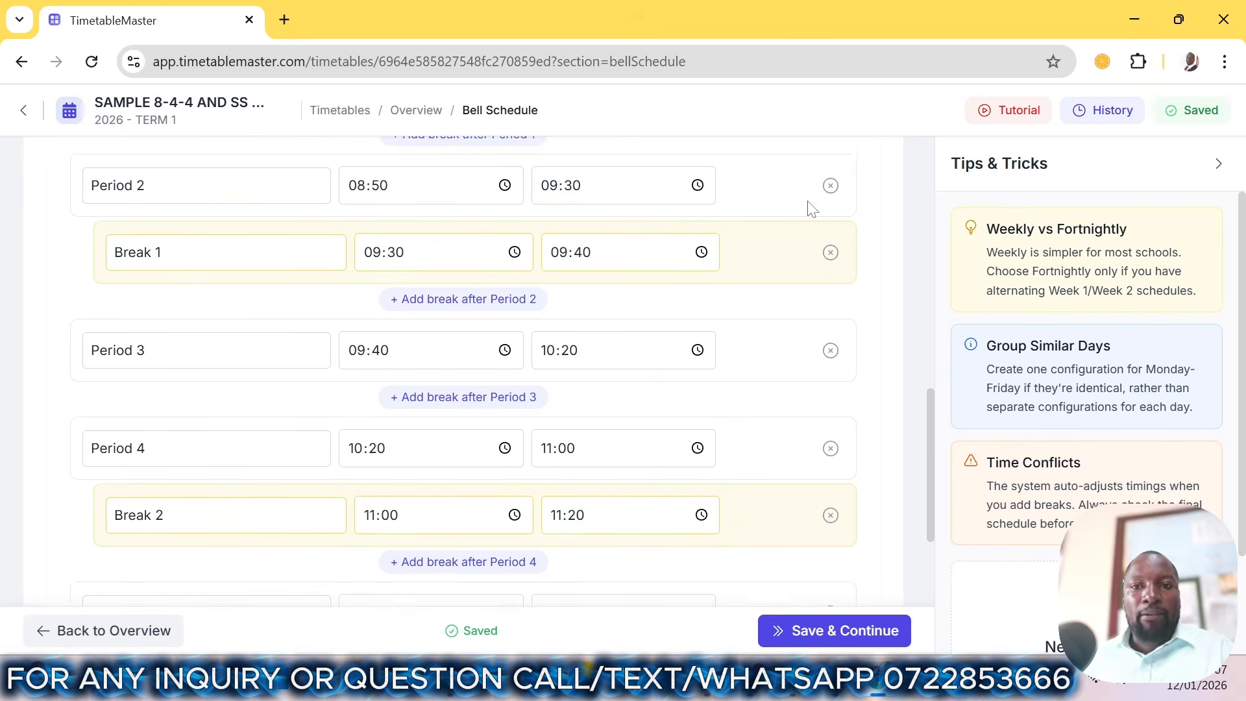
{"action": "left_click", "coordinate": [819, 204]}
{"action": "scroll", "coordinate": [787, 278], "scroll_direction": "down", "scroll_amount": 7}
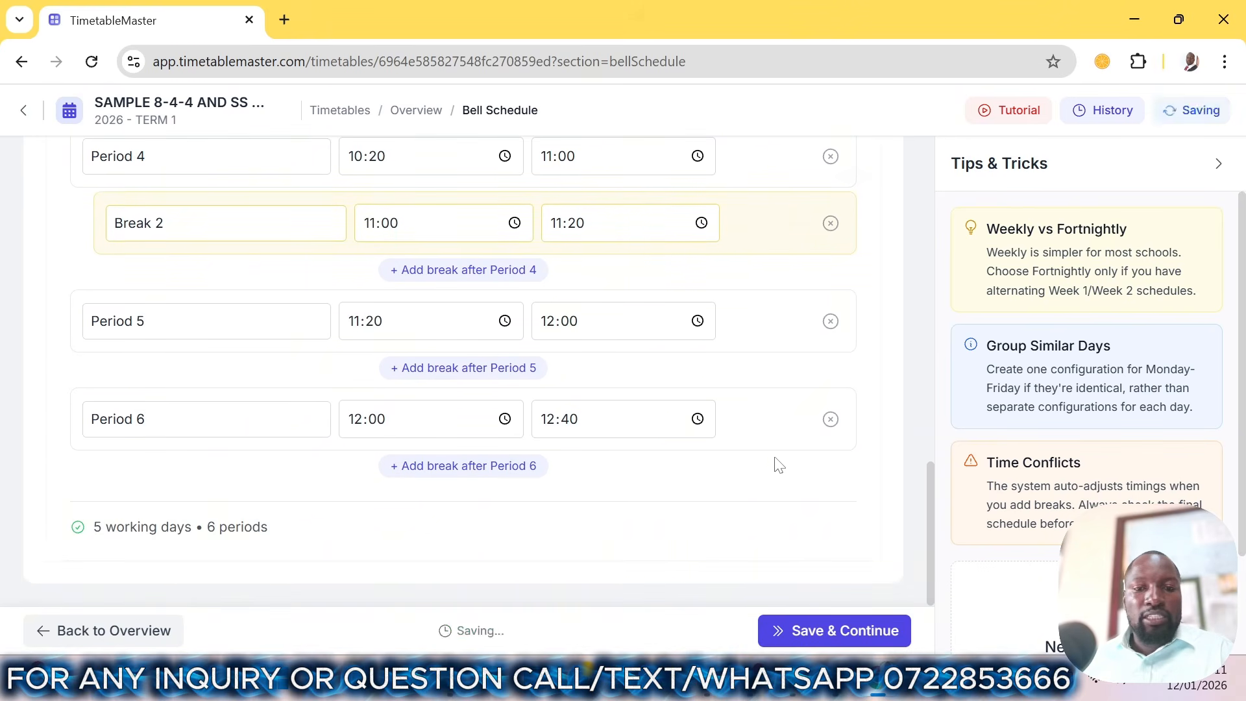
- Insert a break after Period 6 and set its end time to 13:10
{"action": "left_click", "coordinate": [479, 469]}
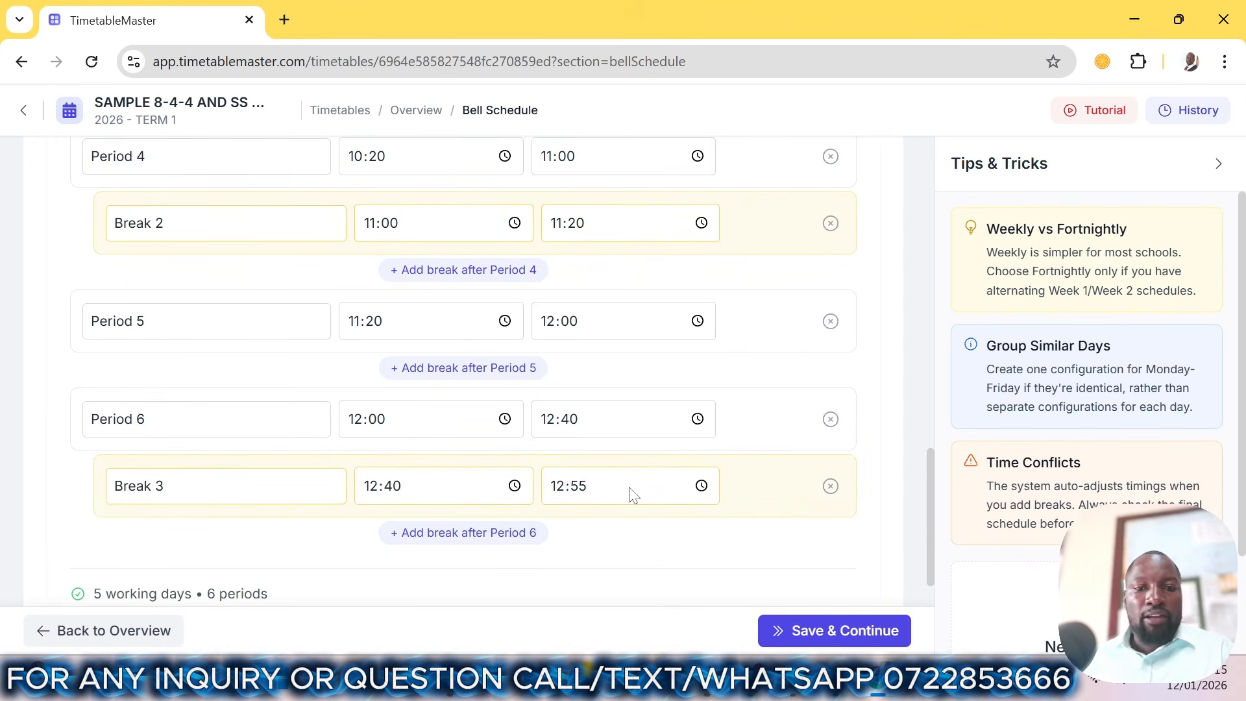
{"action": "left_click", "coordinate": [591, 494]}
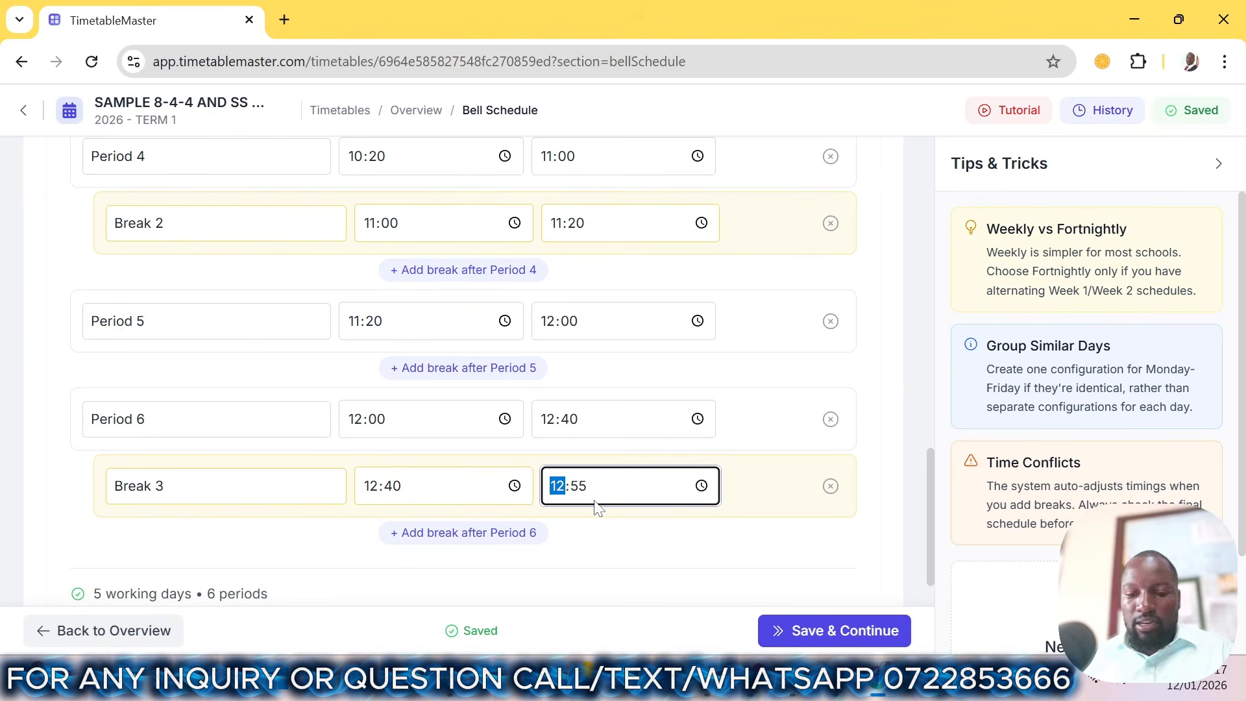
{"action": "key", "text": "Up"}
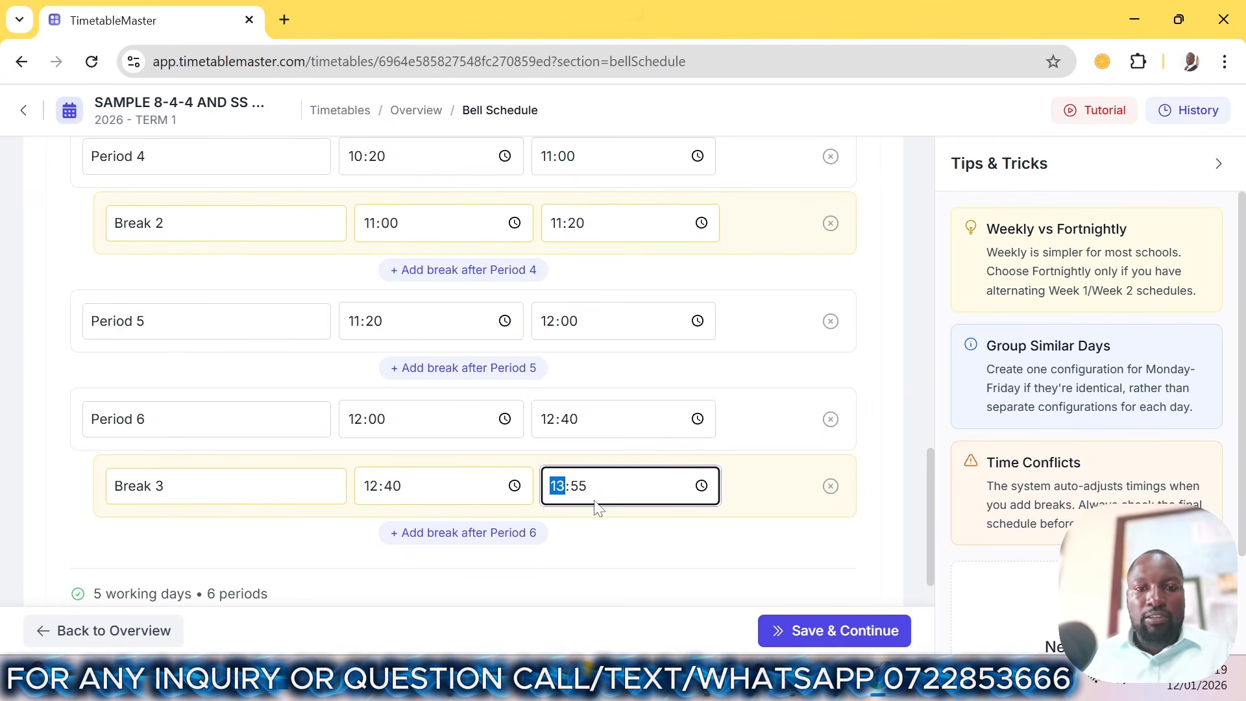
{"action": "key", "text": "Right"}
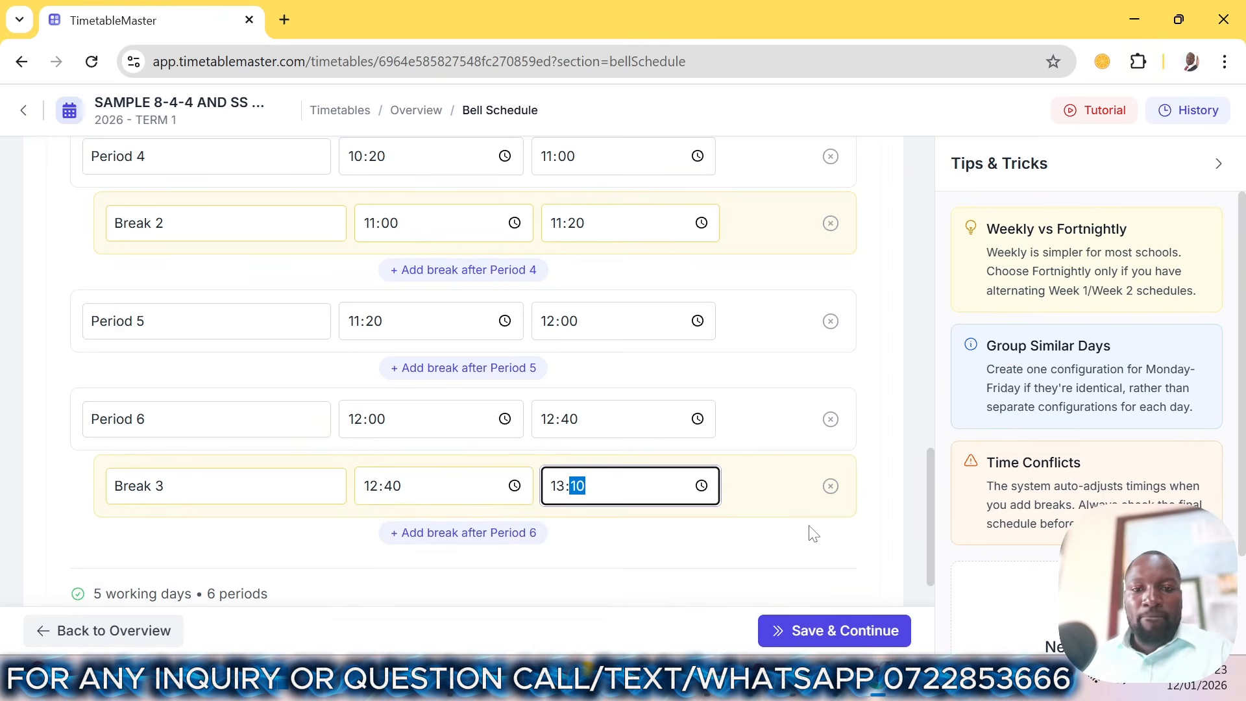
- Add Periods 7 and 8 as 40-minute lessons running from 13:10 to 14:30
{"action": "scroll", "coordinate": [805, 535], "scroll_direction": "down", "scroll_amount": 1}
{"action": "scroll", "coordinate": [772, 395], "scroll_direction": "up", "scroll_amount": 6}
{"action": "scroll", "coordinate": [772, 328], "scroll_direction": "down", "scroll_amount": 5}
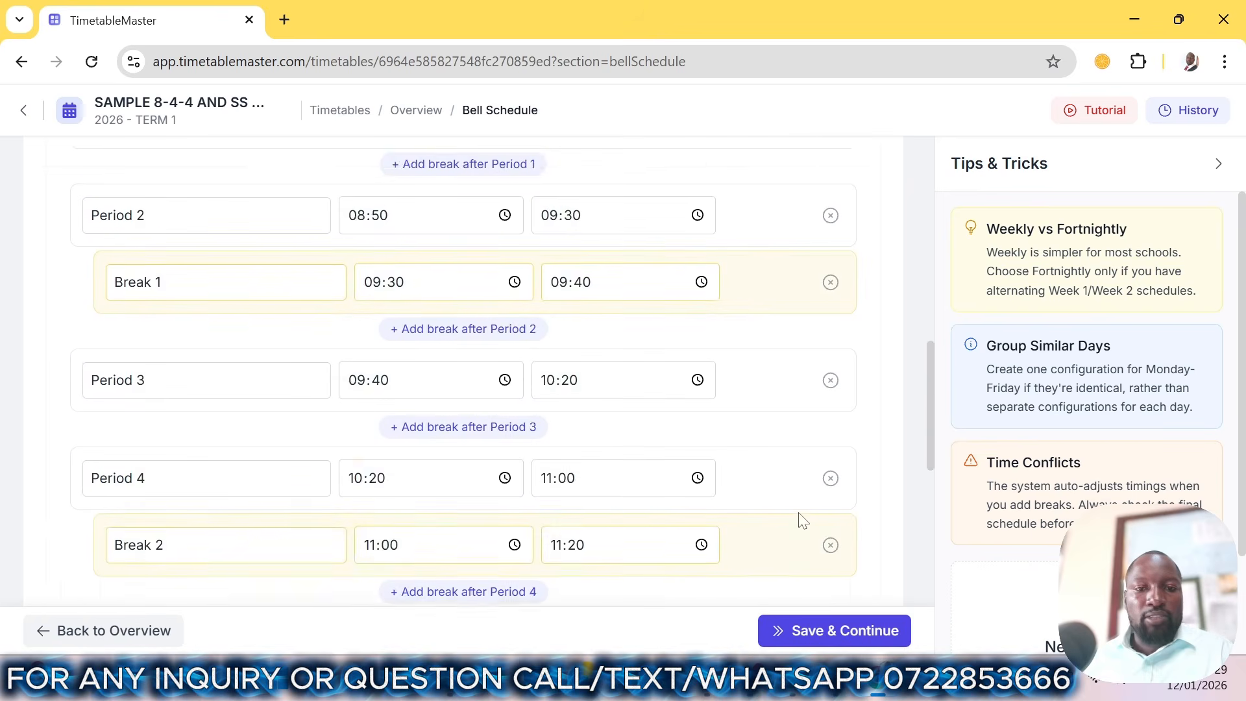
{"action": "scroll", "coordinate": [803, 519], "scroll_direction": "down", "scroll_amount": 7}
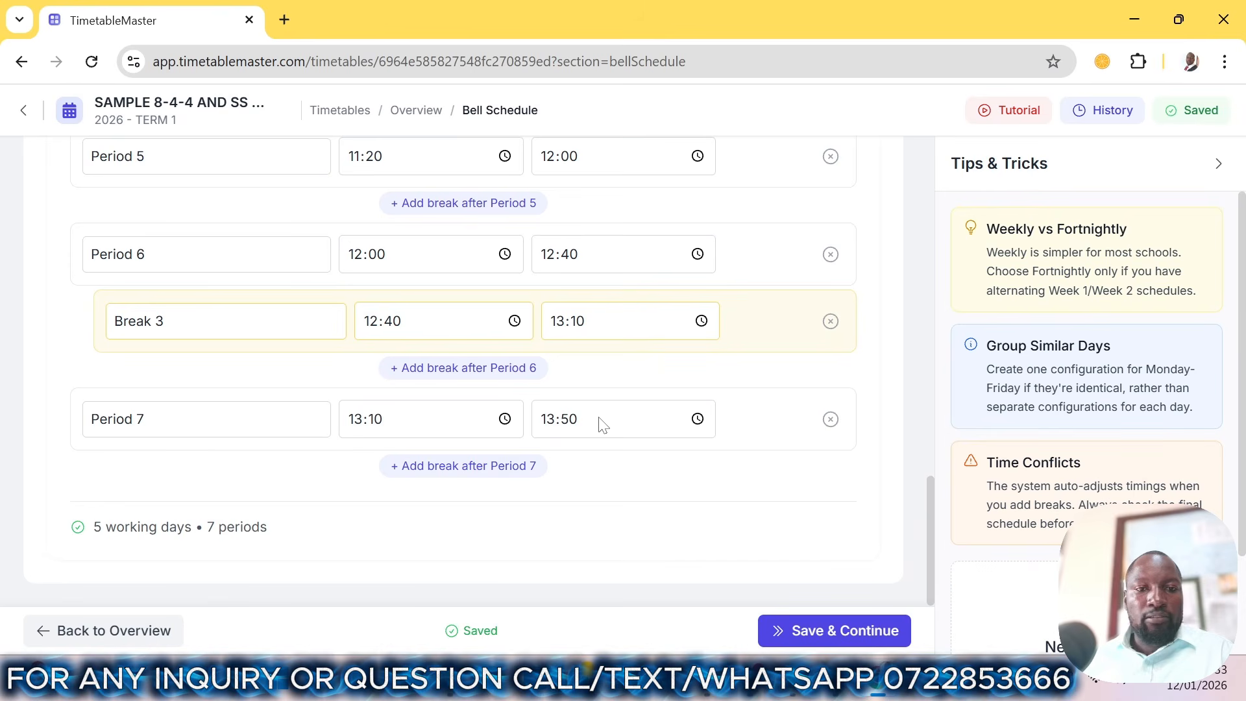
{"action": "scroll", "coordinate": [604, 425], "scroll_direction": "up", "scroll_amount": 10}
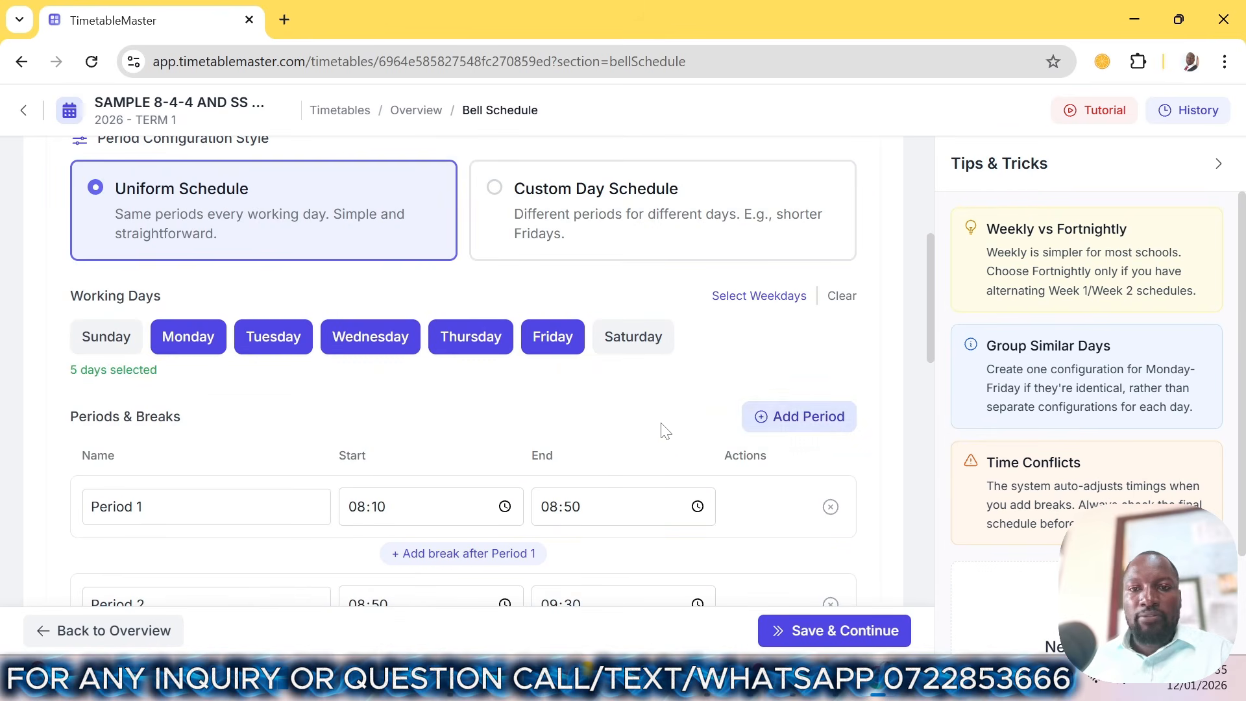
{"action": "scroll", "coordinate": [772, 434], "scroll_direction": "down", "scroll_amount": 10}
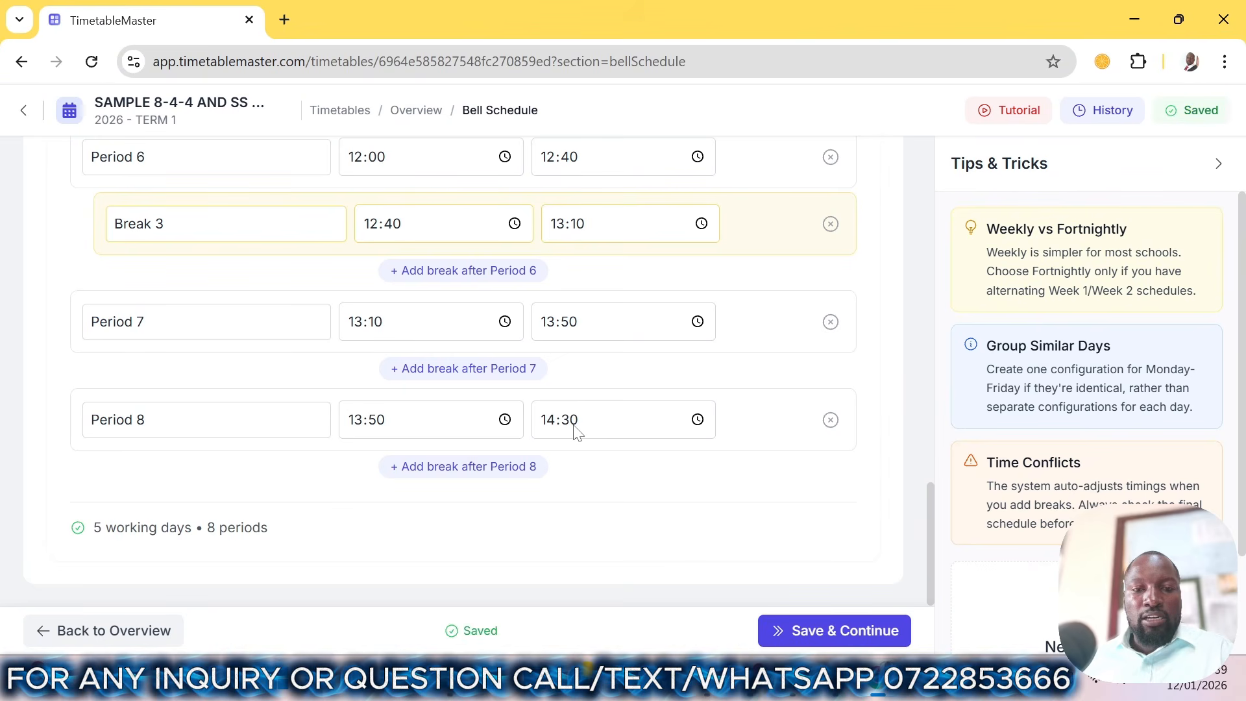
- Insert a break after Period 8 and set its end time to 14:40
{"action": "left_click", "coordinate": [461, 467]}
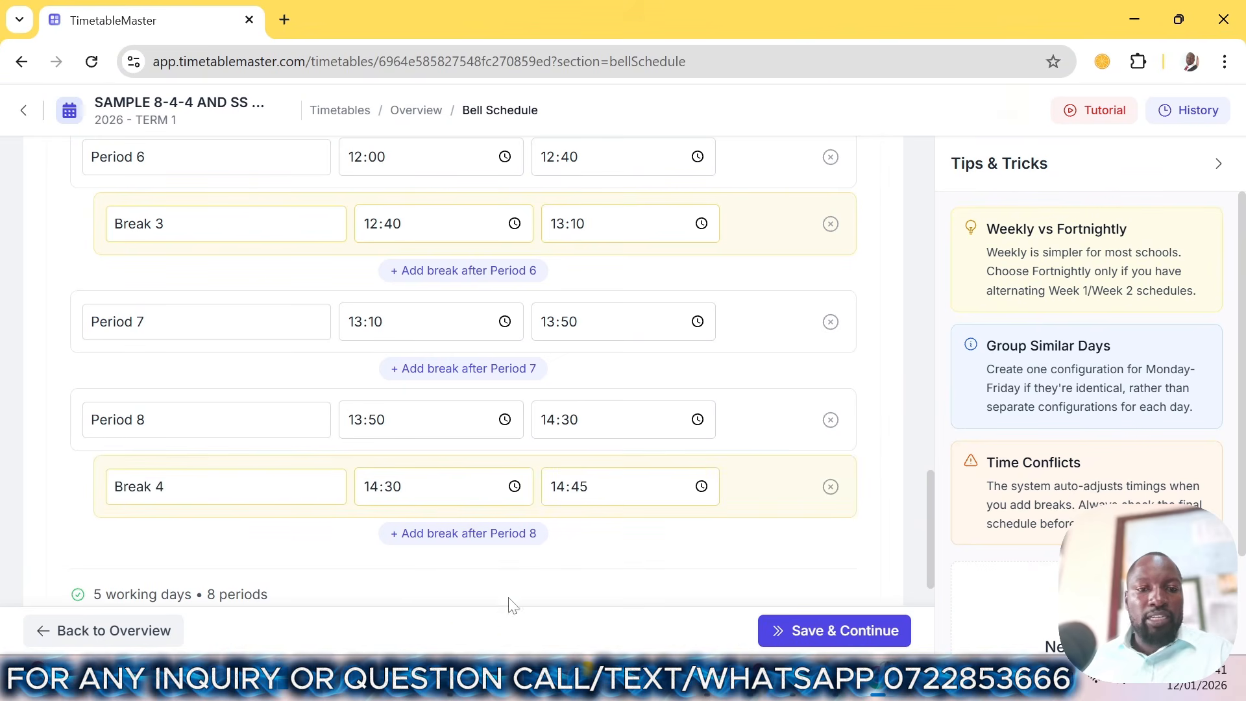
{"action": "left_click", "coordinate": [582, 494]}
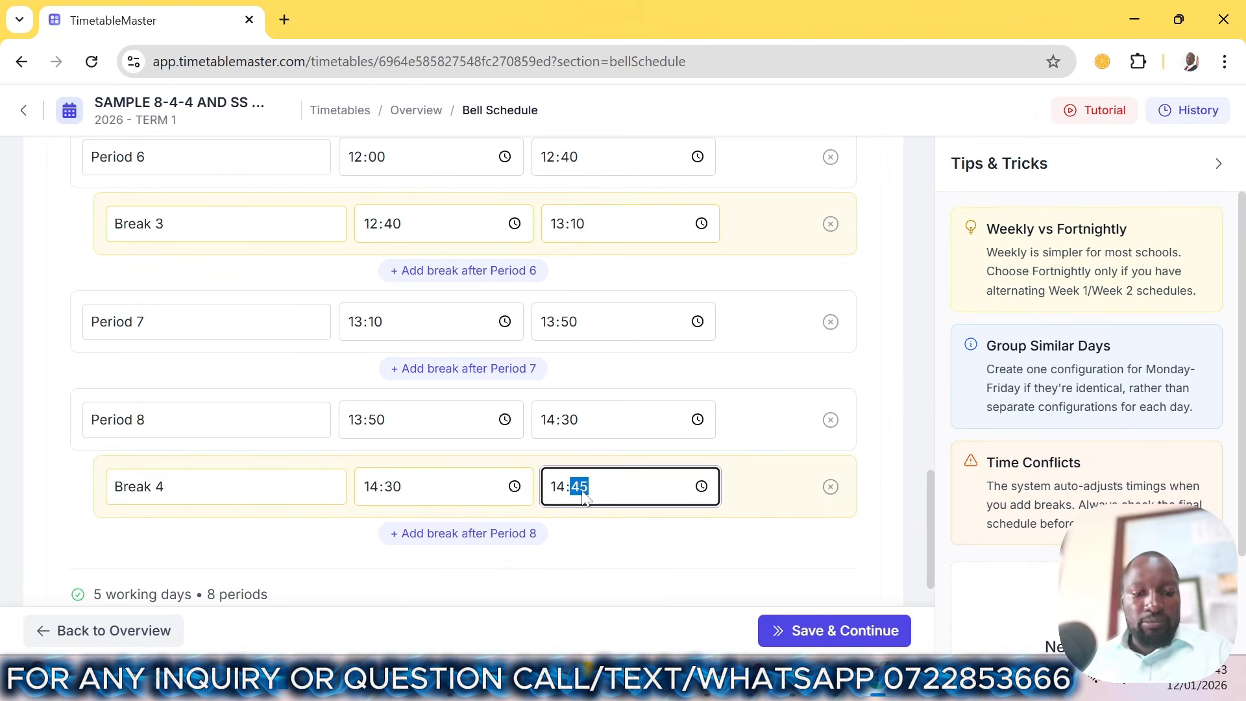
{"action": "type", "text": "10"}
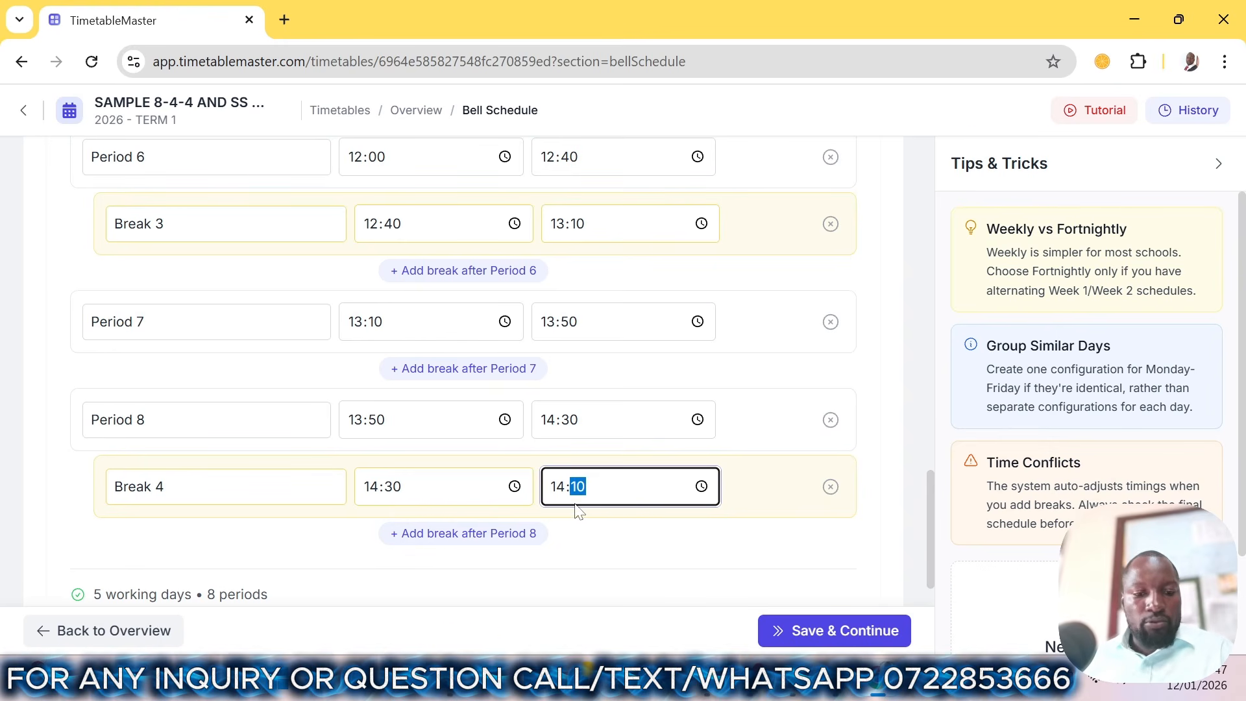
{"action": "type", "text": "40"}
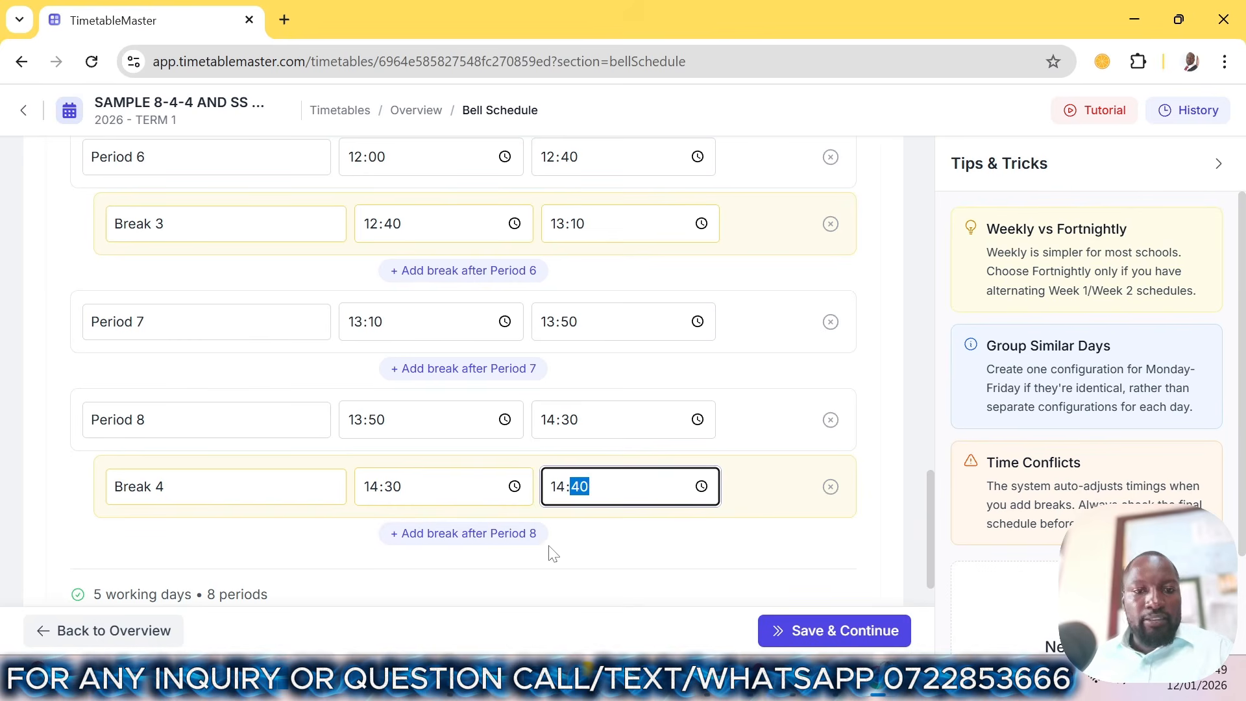
{"action": "left_click", "coordinate": [621, 544]}
- Add Periods 9 and 10 as 40-minute lessons running from 14:40 to 16:00
{"action": "scroll", "coordinate": [734, 503], "scroll_direction": "up", "scroll_amount": 20}
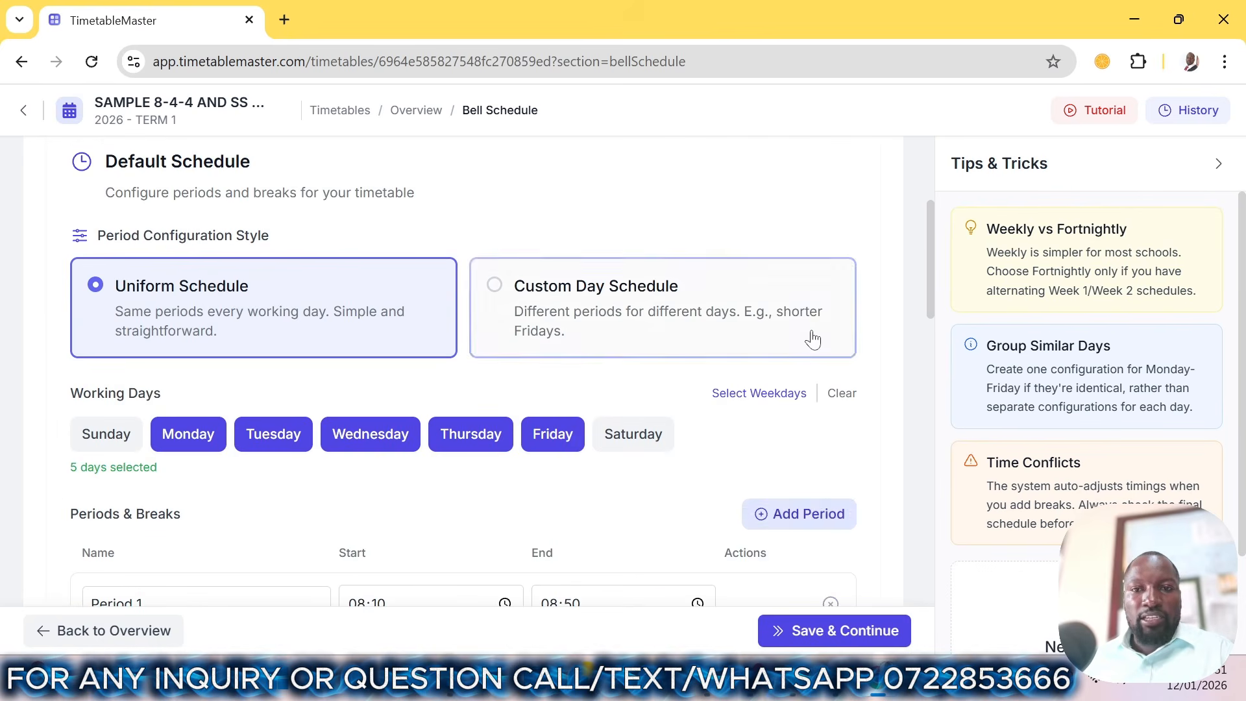
{"action": "scroll", "coordinate": [798, 519], "scroll_direction": "down", "scroll_amount": 20}
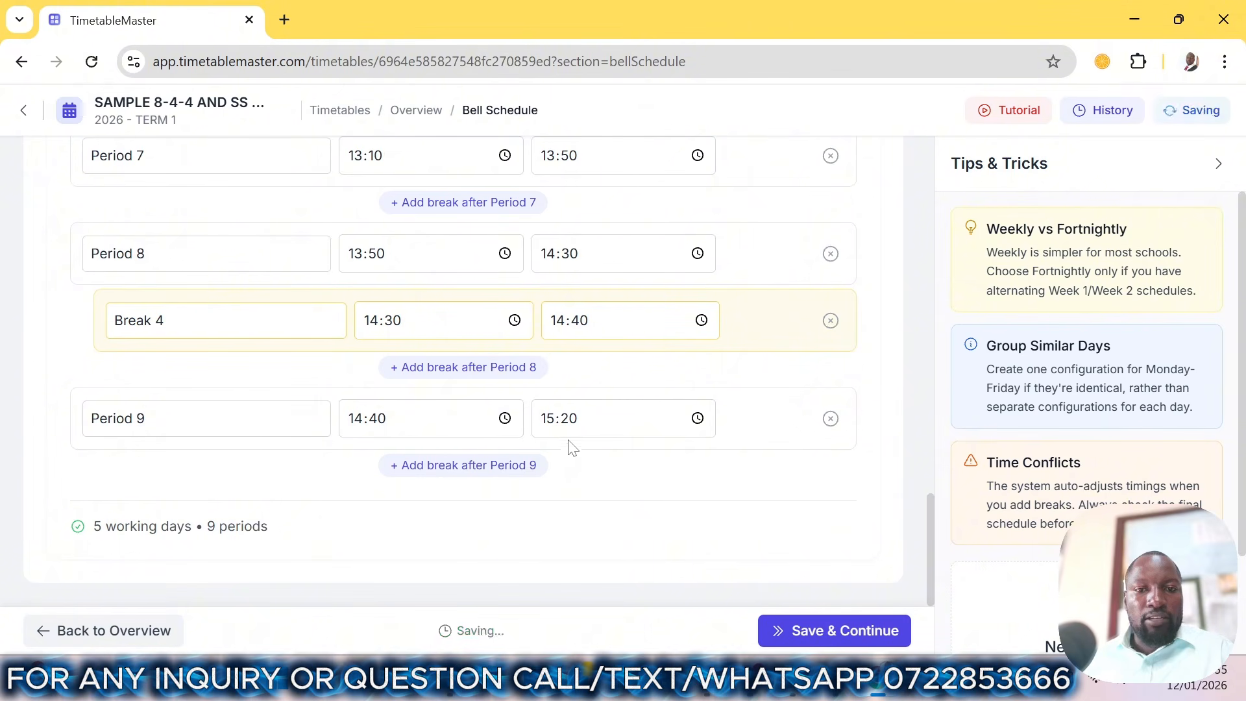
{"action": "scroll", "coordinate": [601, 416], "scroll_direction": "up", "scroll_amount": 15}
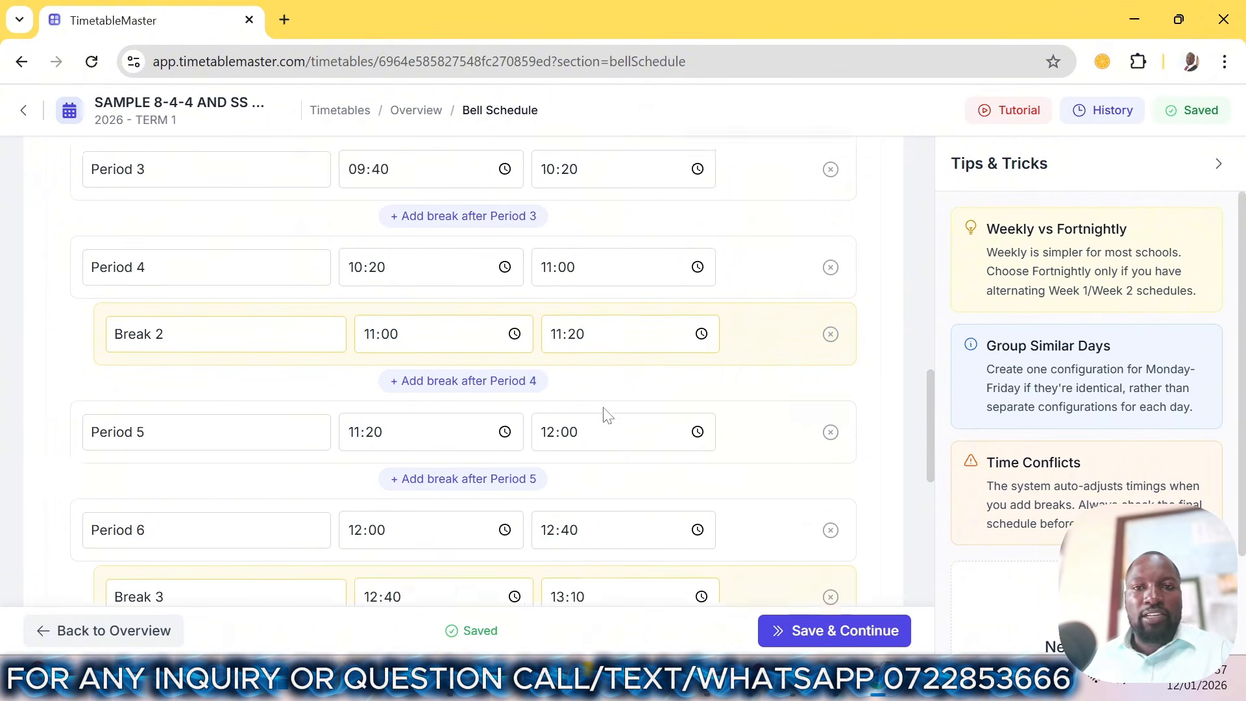
{"action": "left_click", "coordinate": [802, 154]}
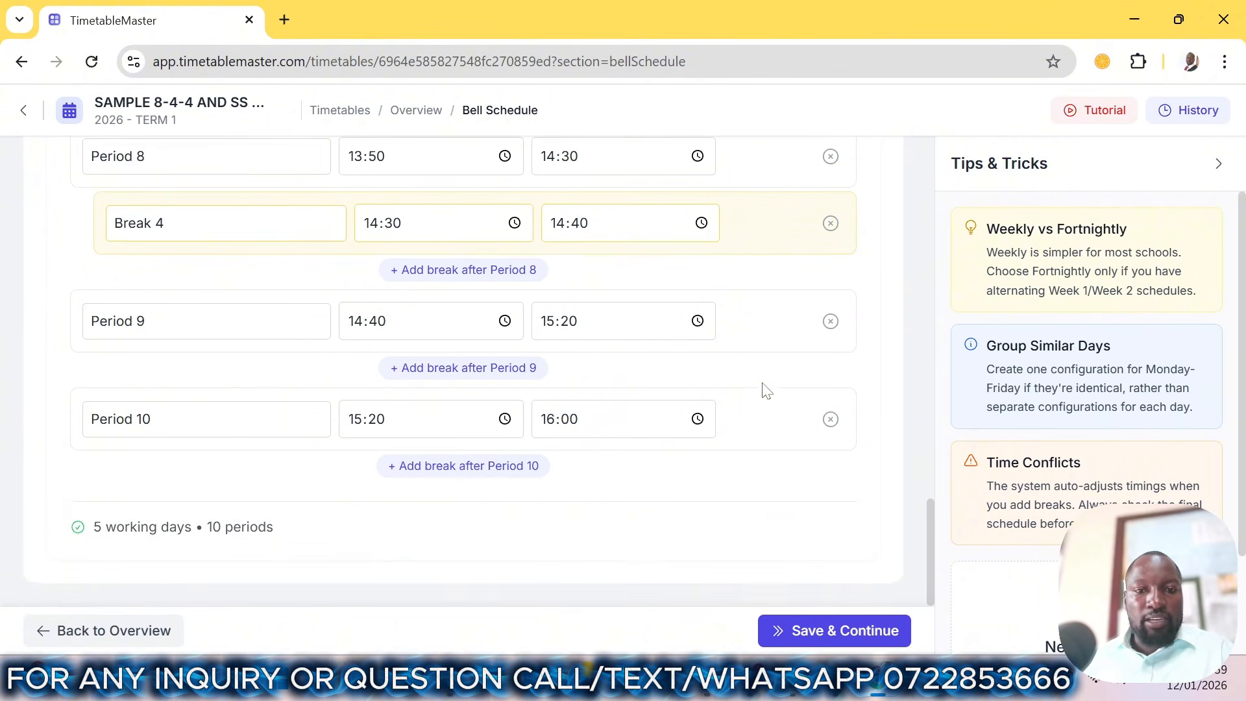
- Insert a break after Period 10 starting at 16:00 and set its end hour to 17
{"action": "left_click", "coordinate": [467, 466]}
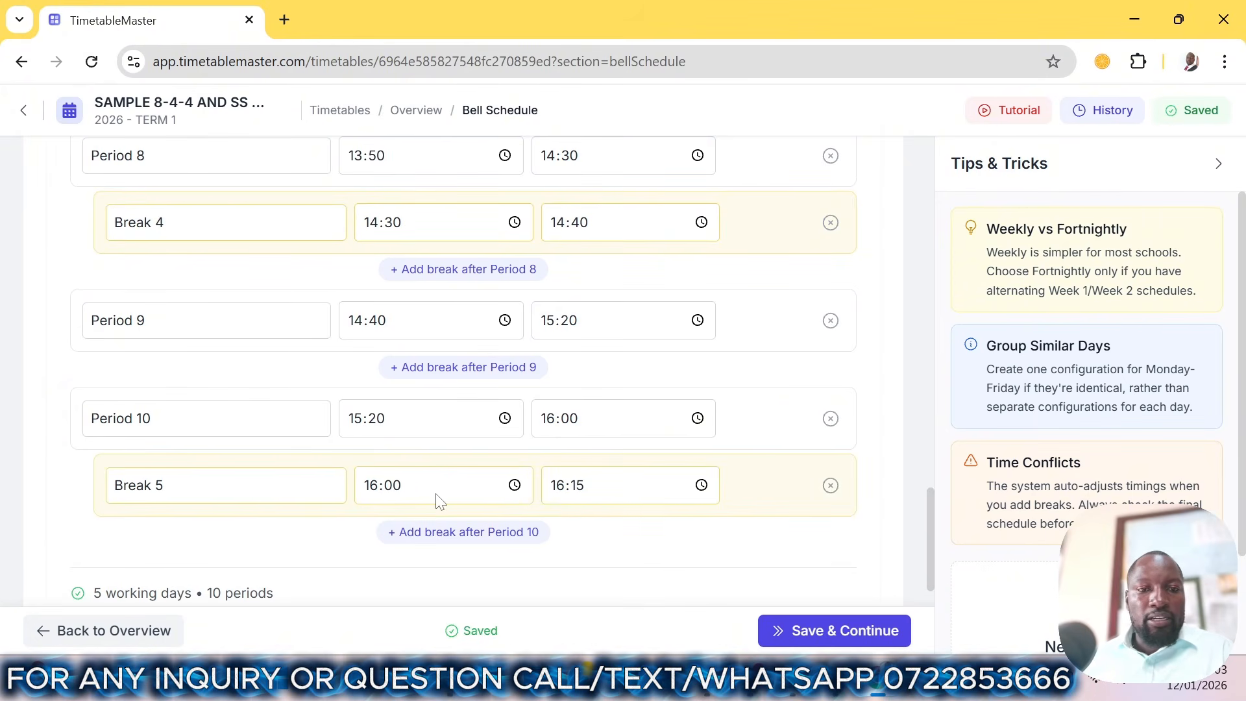
{"action": "left_click", "coordinate": [568, 496]}
{"action": "left_click", "coordinate": [561, 492]}
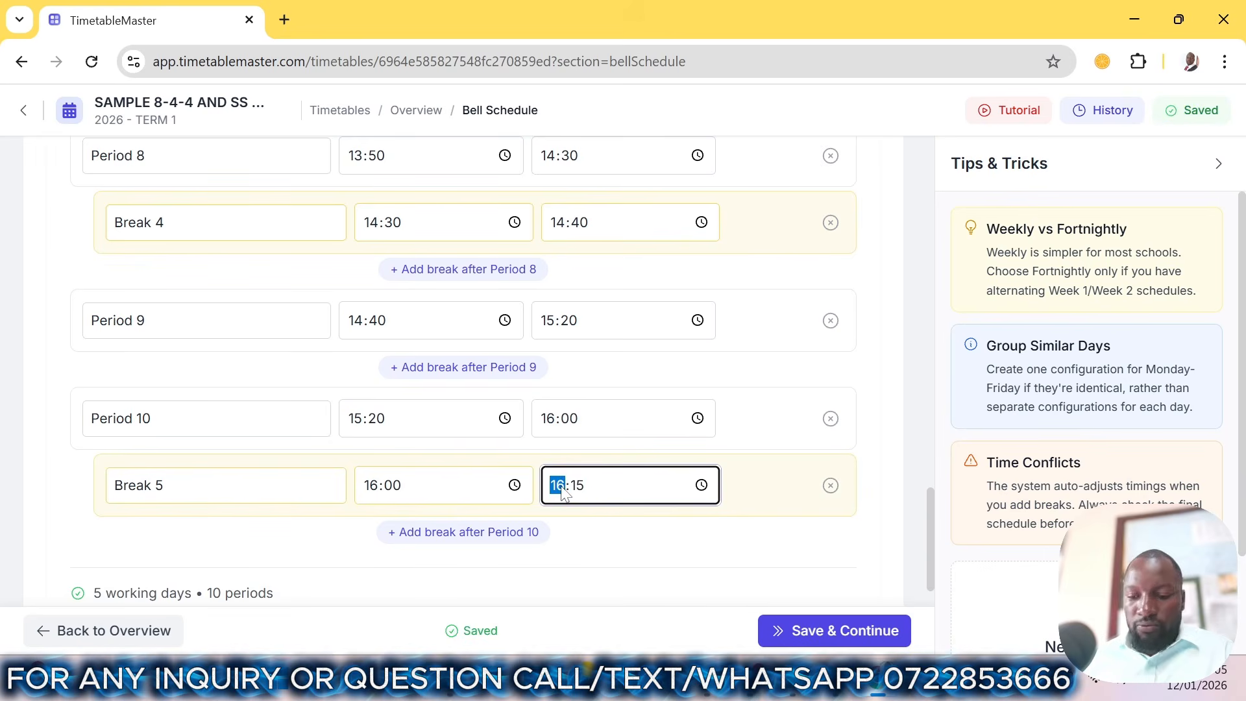
{"action": "key", "text": "Up"}
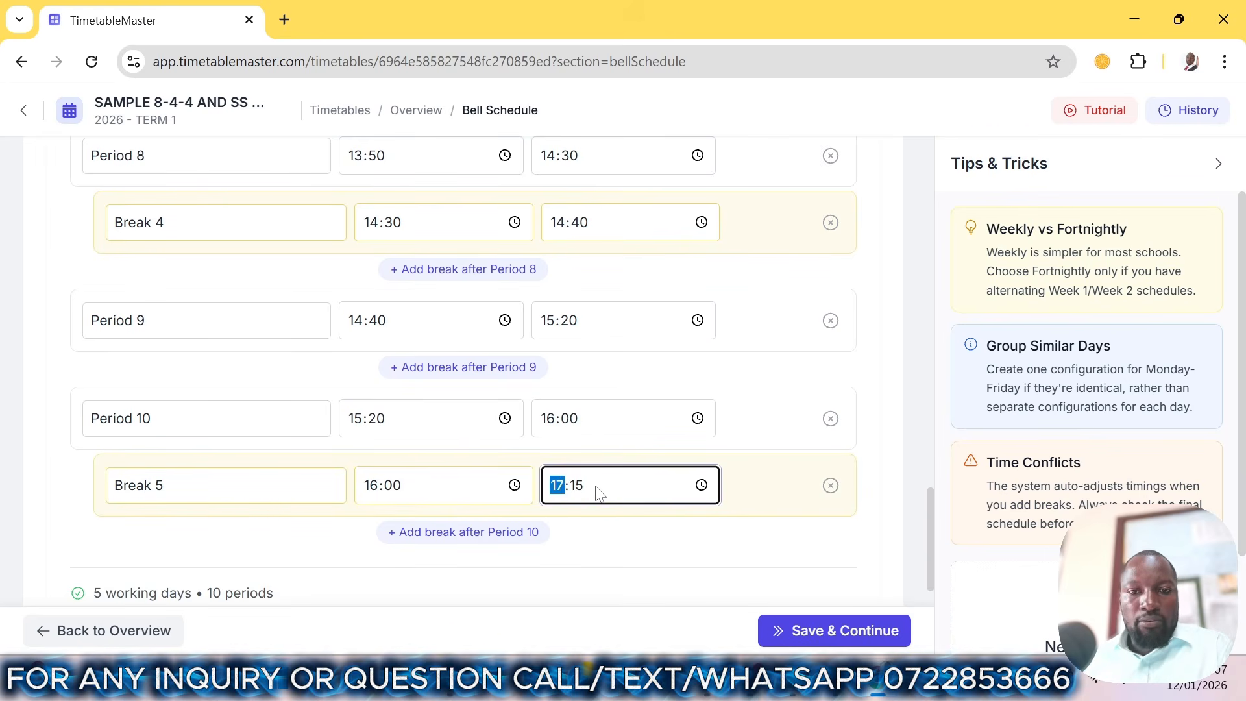
{"action": "left_click", "coordinate": [583, 495]}
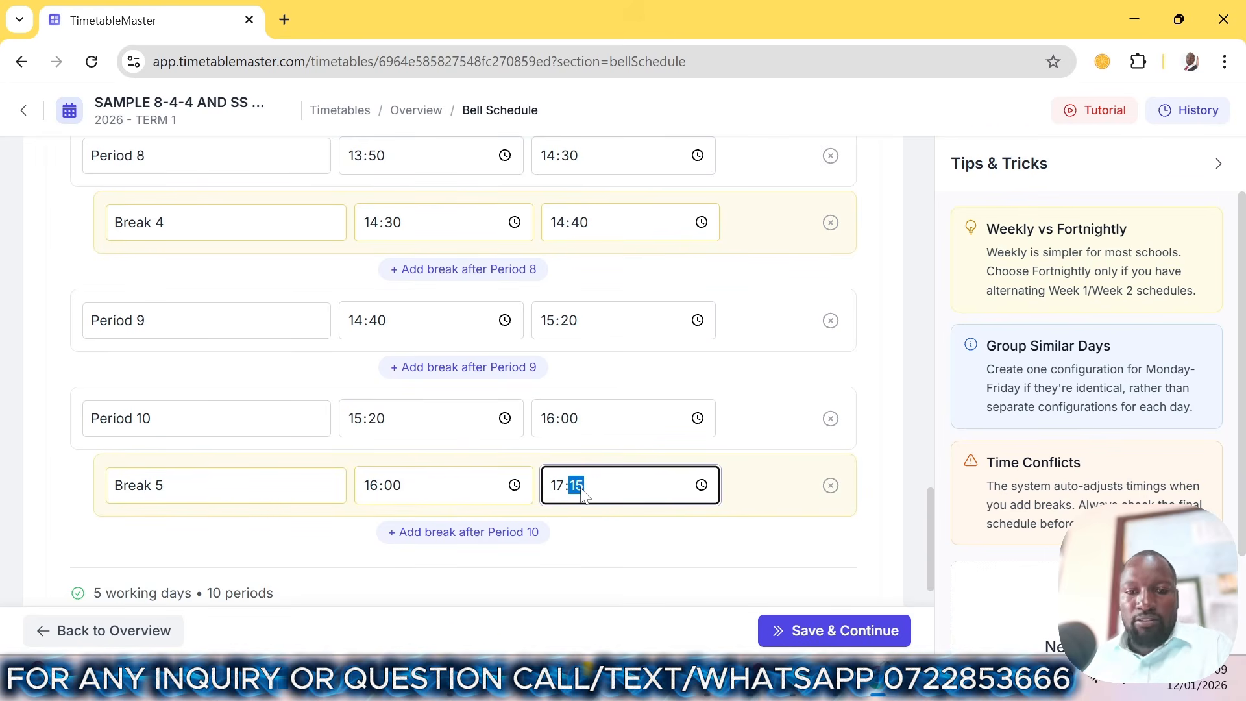
- Rename the first break, the one after Period 2, to S BREAK
{"action": "scroll", "coordinate": [722, 569], "scroll_direction": "up", "scroll_amount": 15}
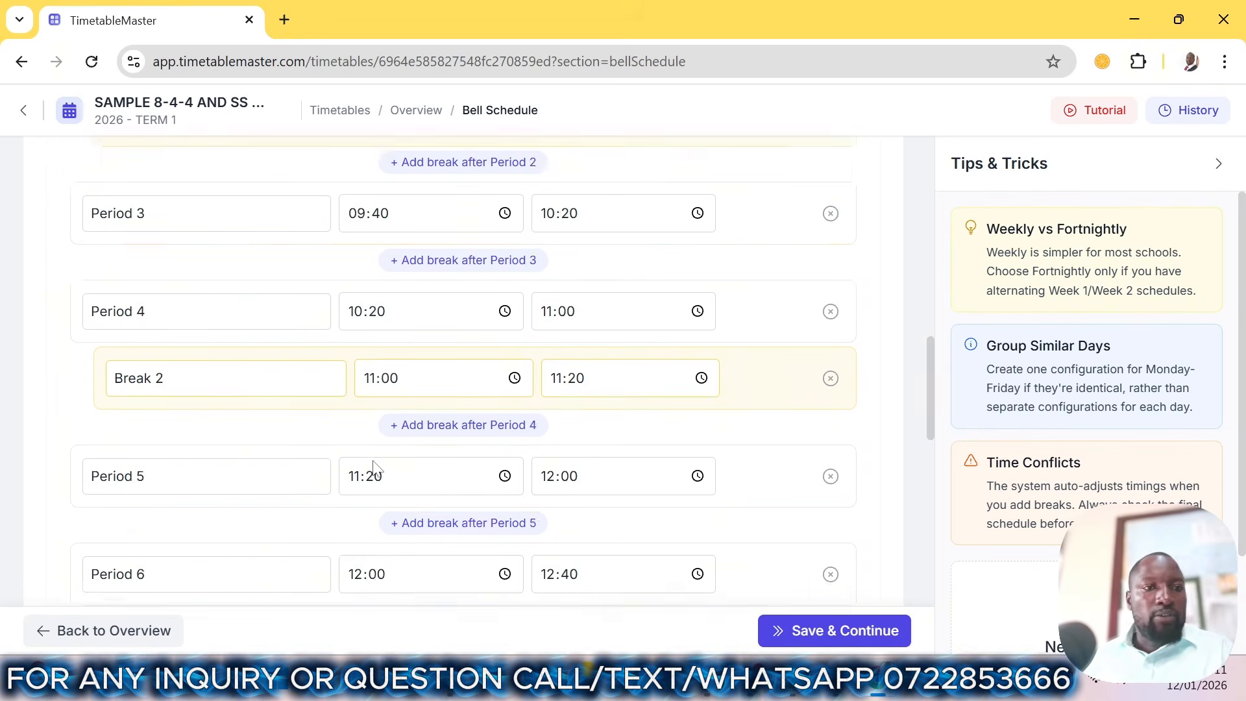
{"action": "scroll", "coordinate": [216, 422], "scroll_direction": "down", "scroll_amount": 5}
{"action": "scroll", "coordinate": [214, 421], "scroll_direction": "down", "scroll_amount": 4}
{"action": "scroll", "coordinate": [215, 420], "scroll_direction": "up", "scroll_amount": 3}
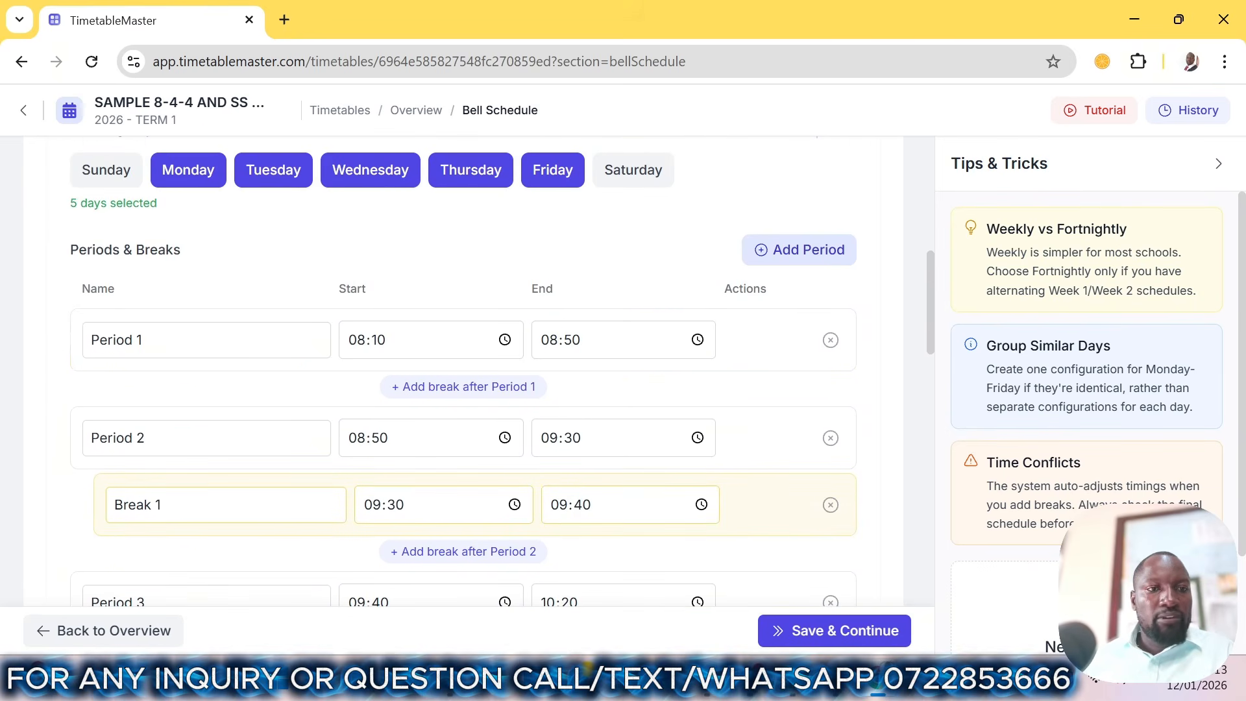
{"action": "left_click_drag", "start_coordinate": [185, 506], "coordinate": [81, 512]}
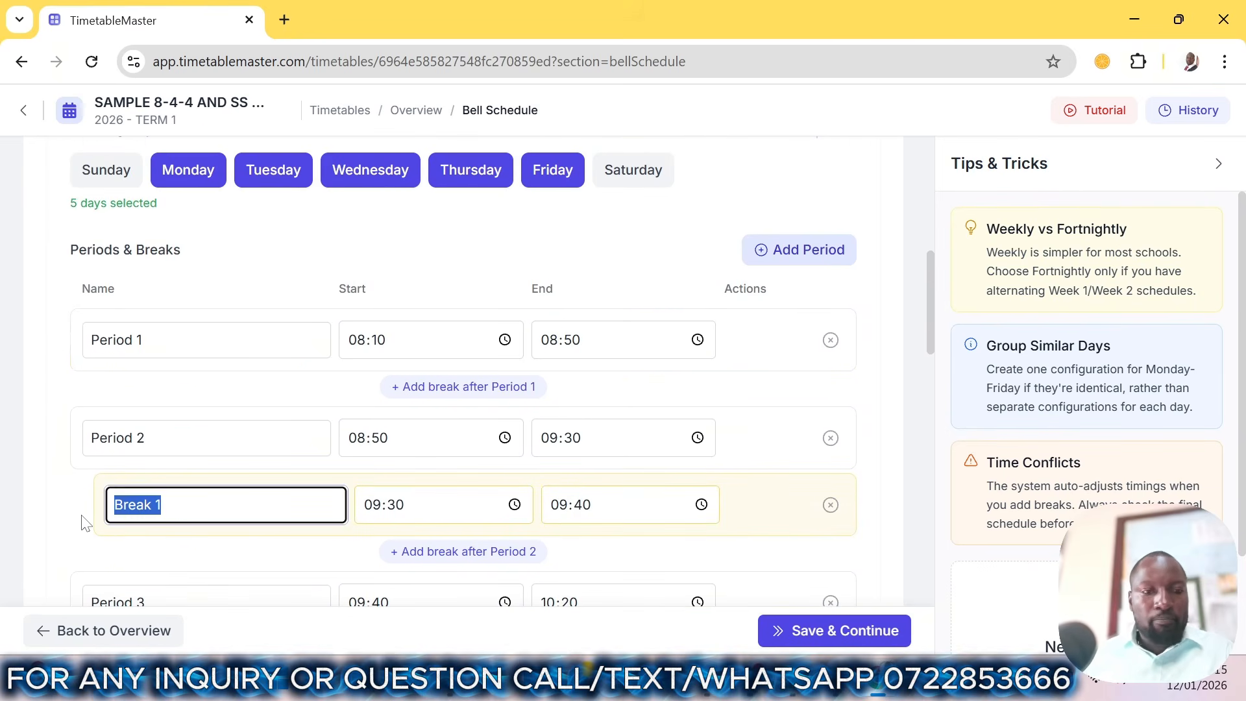
{"action": "type", "text": "SHORT "}
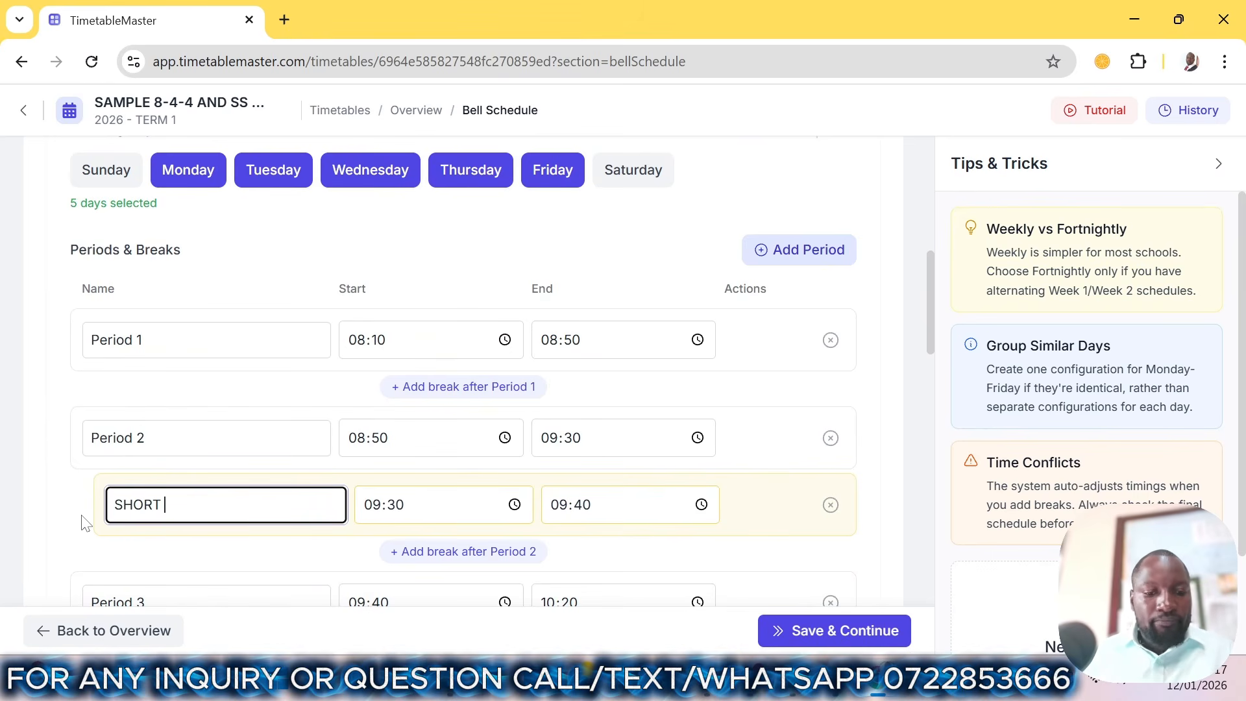
{"action": "type", "text": "BREAK"}
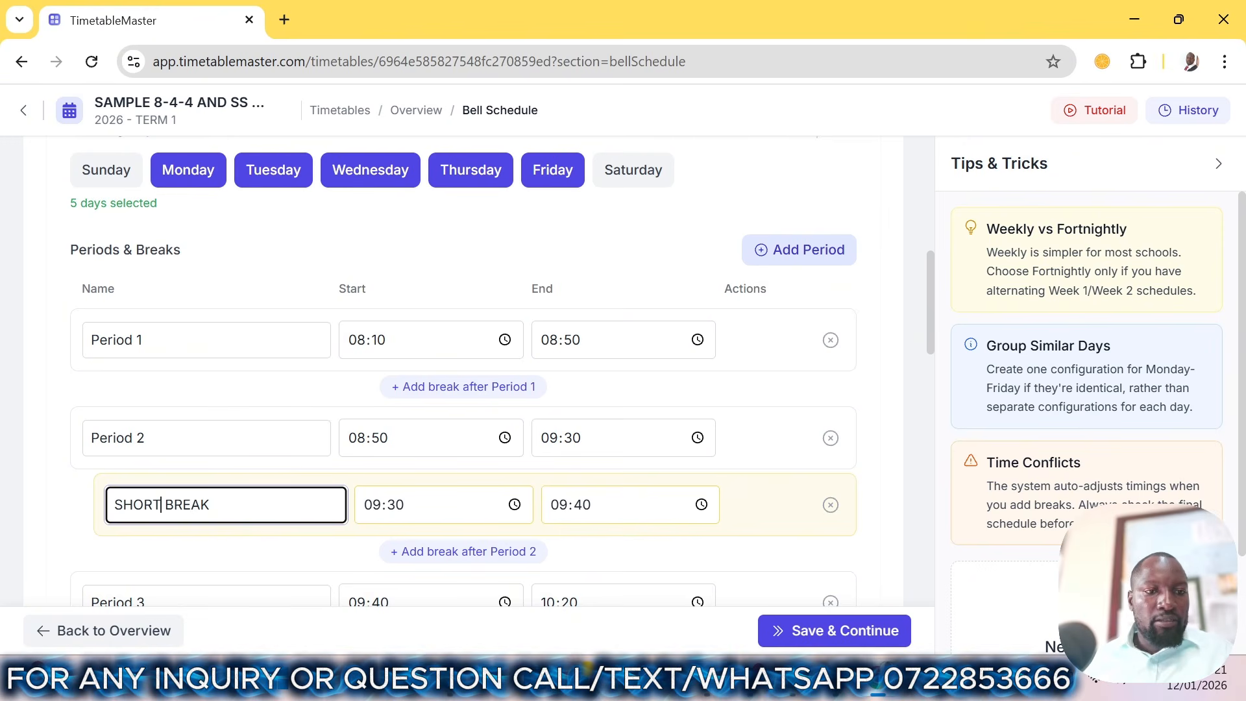
{"action": "key", "text": "shift+Left"}
{"action": "key", "text": "shift+Left"}
{"action": "key", "text": "shift+Left"}
{"action": "key", "text": "shift+Left"}
{"action": "key", "text": "BackSpace"}
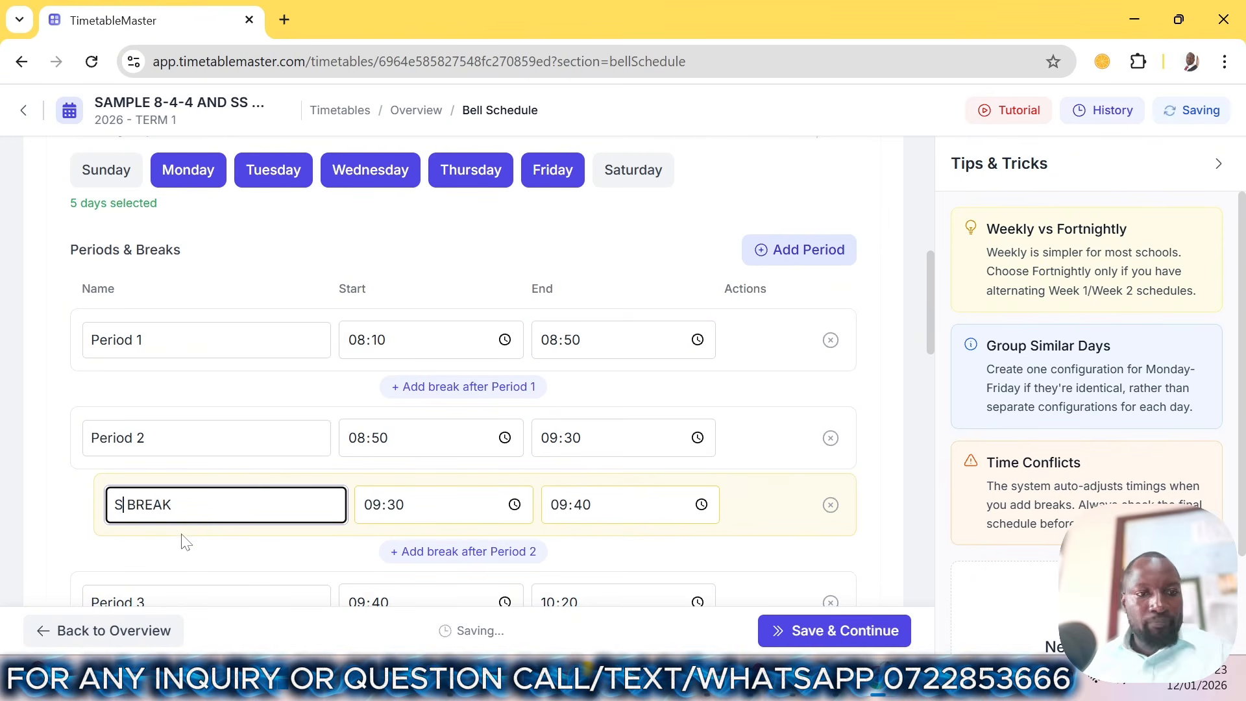
{"action": "scroll", "coordinate": [181, 543], "scroll_direction": "down", "scroll_amount": 5}
{"action": "scroll", "coordinate": [173, 535], "scroll_direction": "up", "scroll_amount": 2}
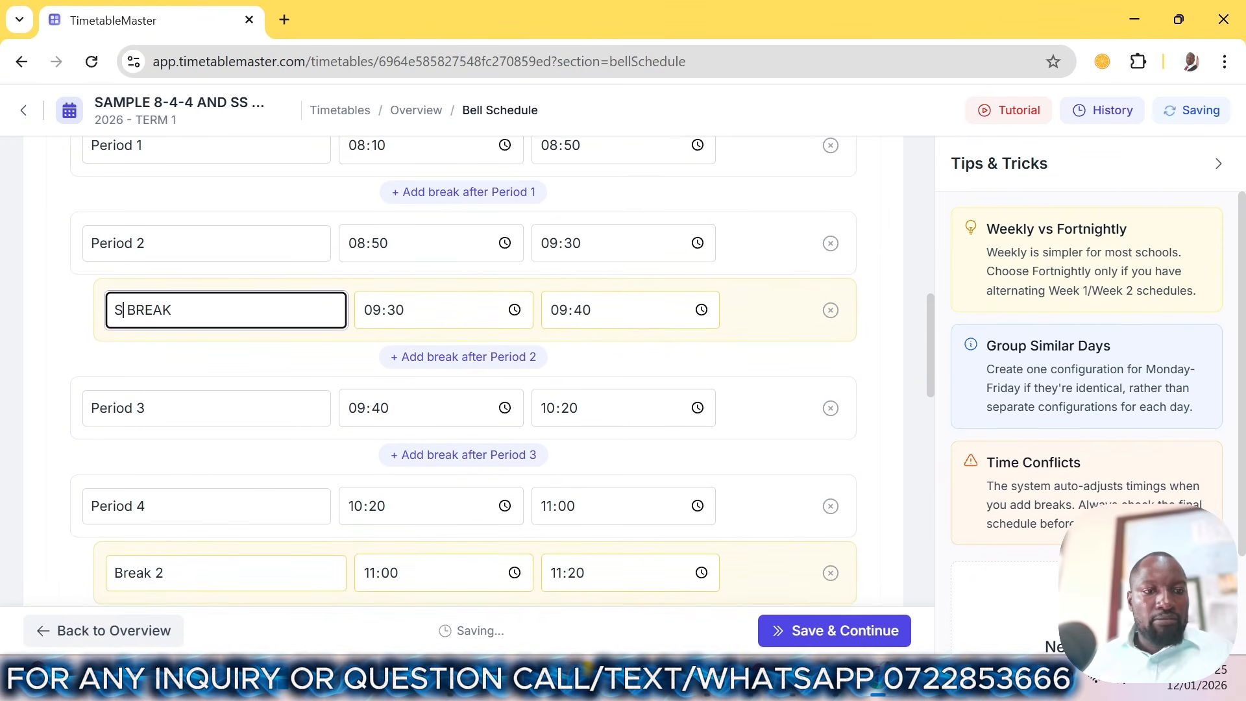
{"action": "scroll", "coordinate": [162, 535], "scroll_direction": "down", "scroll_amount": 2}
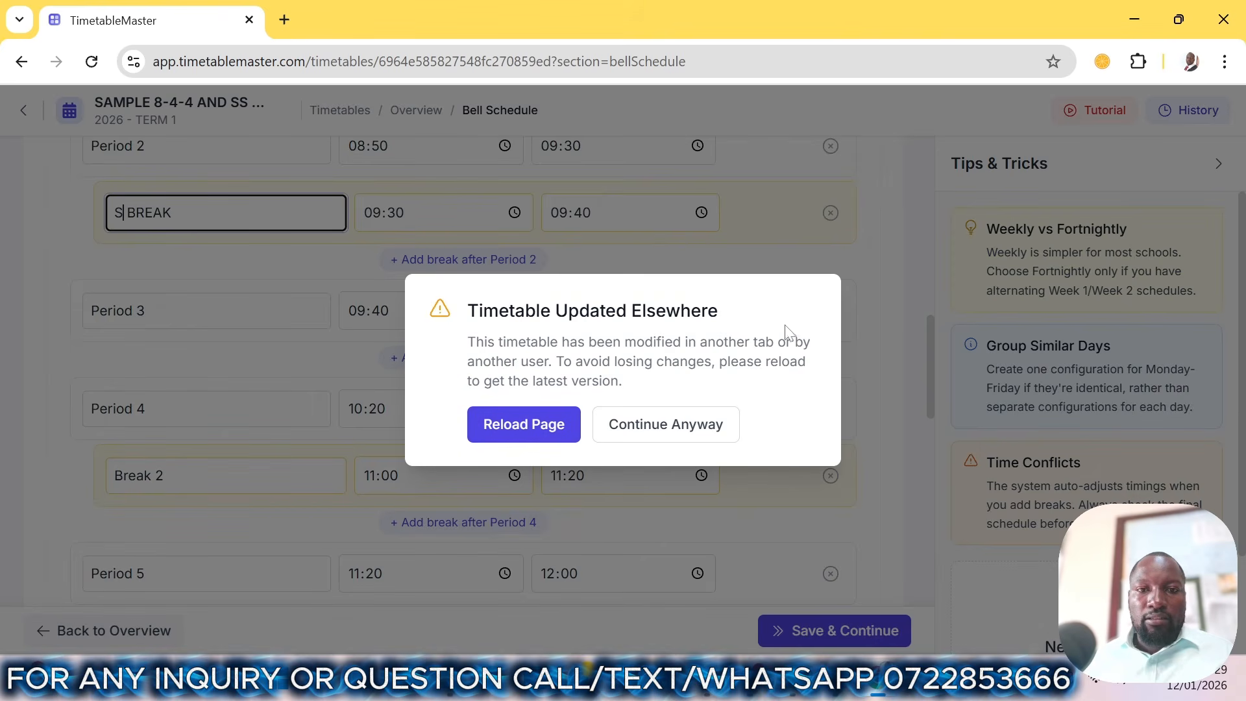
- Continue past the update conflict warning and rename the break after Period 4 to L BREAK
{"action": "left_click", "coordinate": [637, 429]}
{"action": "left_click_drag", "start_coordinate": [189, 477], "coordinate": [5, 516]}
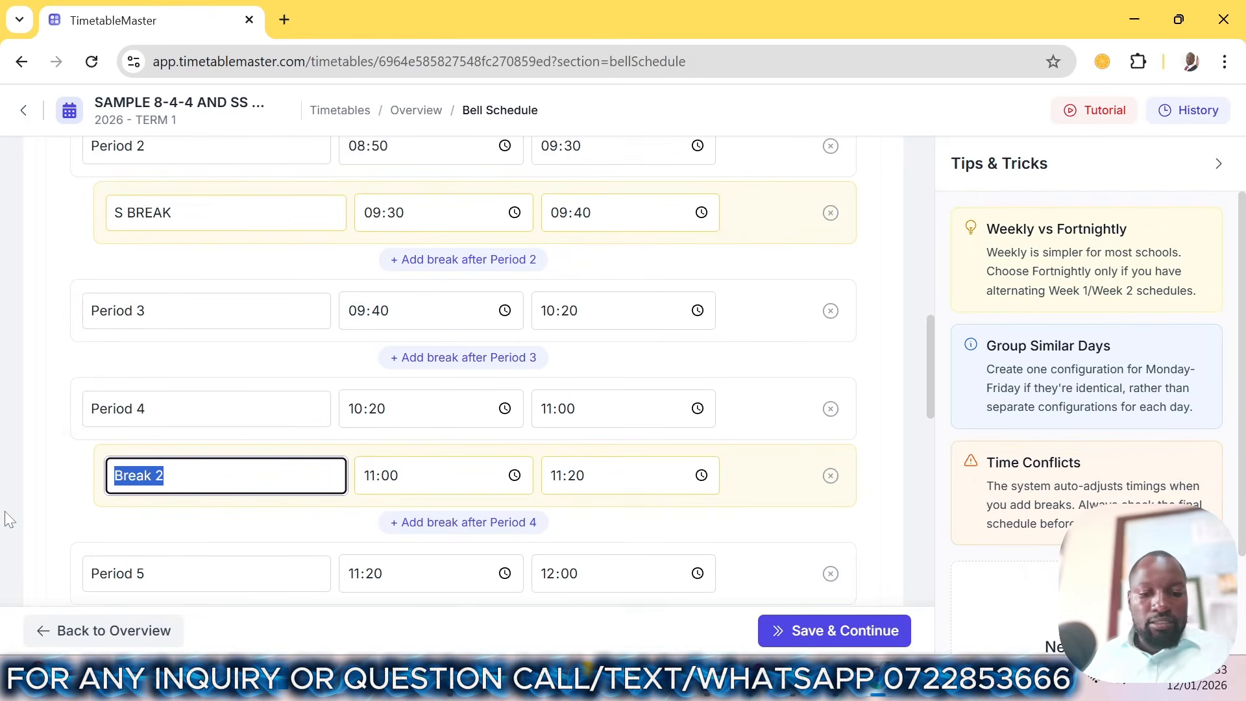
{"action": "type", "text": "L"}
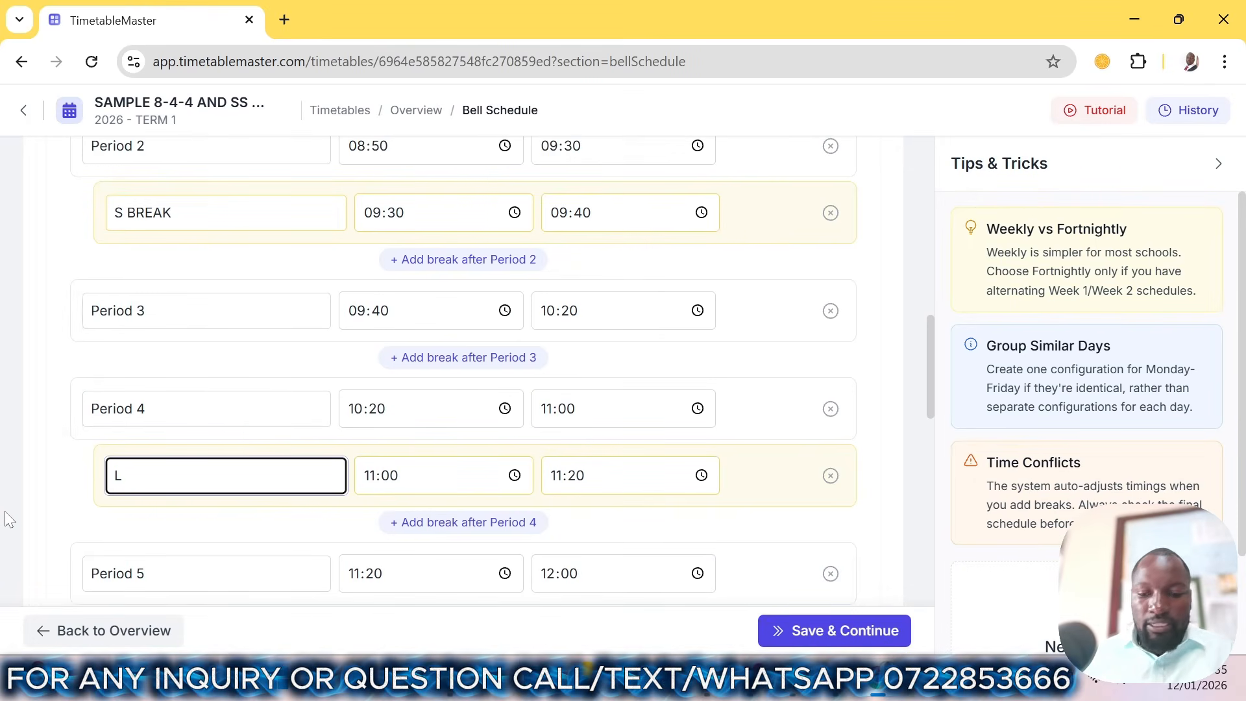
{"action": "type", "text": " BREAK"}
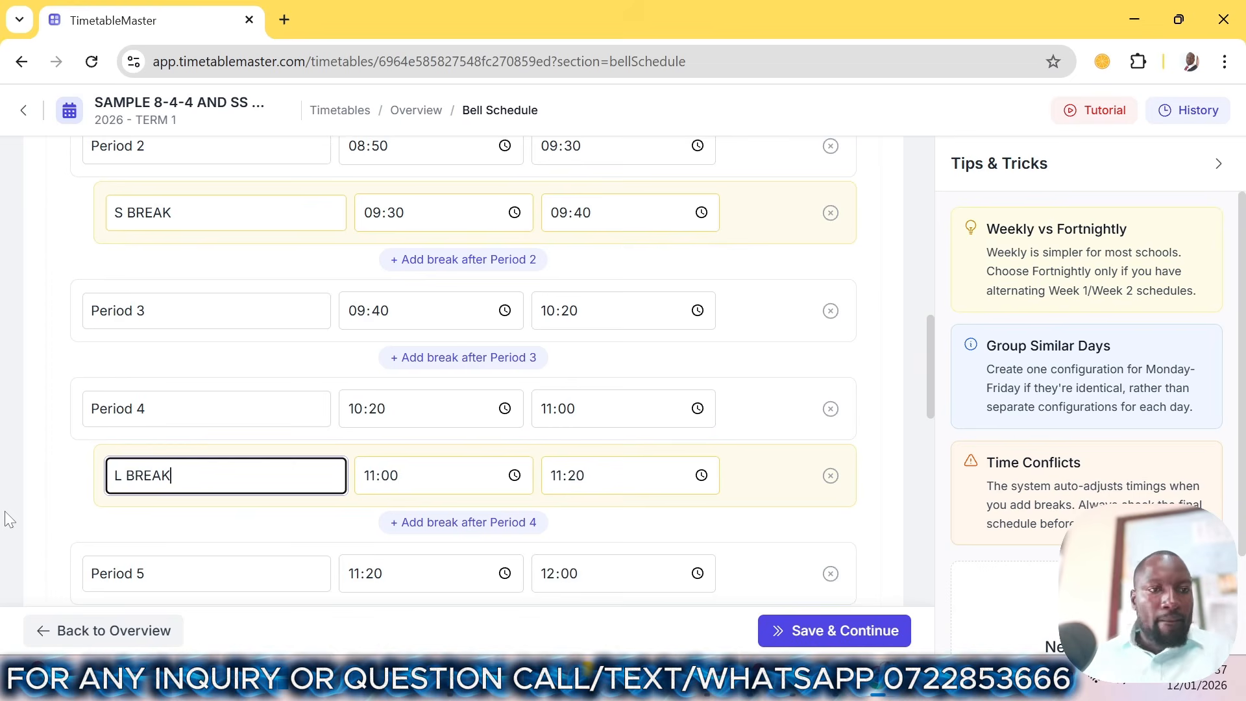
- Rename the break after Period 6 to LUNCH
{"action": "scroll", "coordinate": [154, 547], "scroll_direction": "down", "scroll_amount": 3}
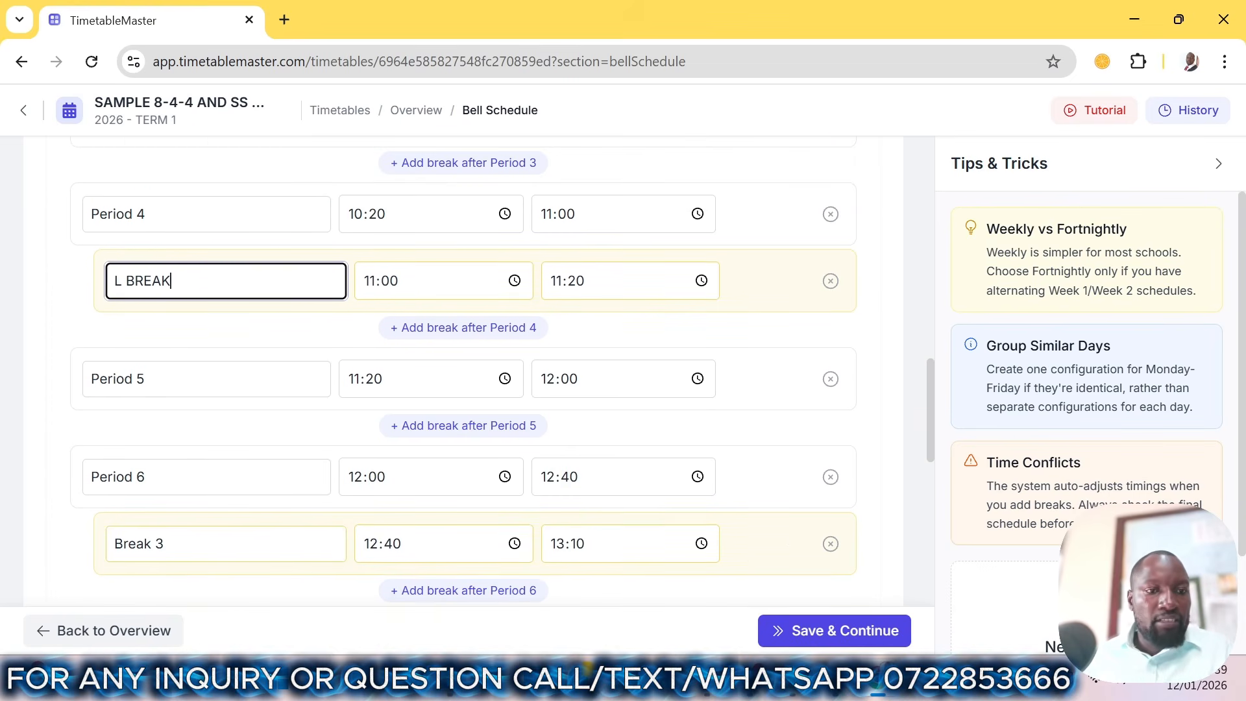
{"action": "scroll", "coordinate": [154, 441], "scroll_direction": "down", "scroll_amount": 1}
{"action": "left_click", "coordinate": [166, 446]}
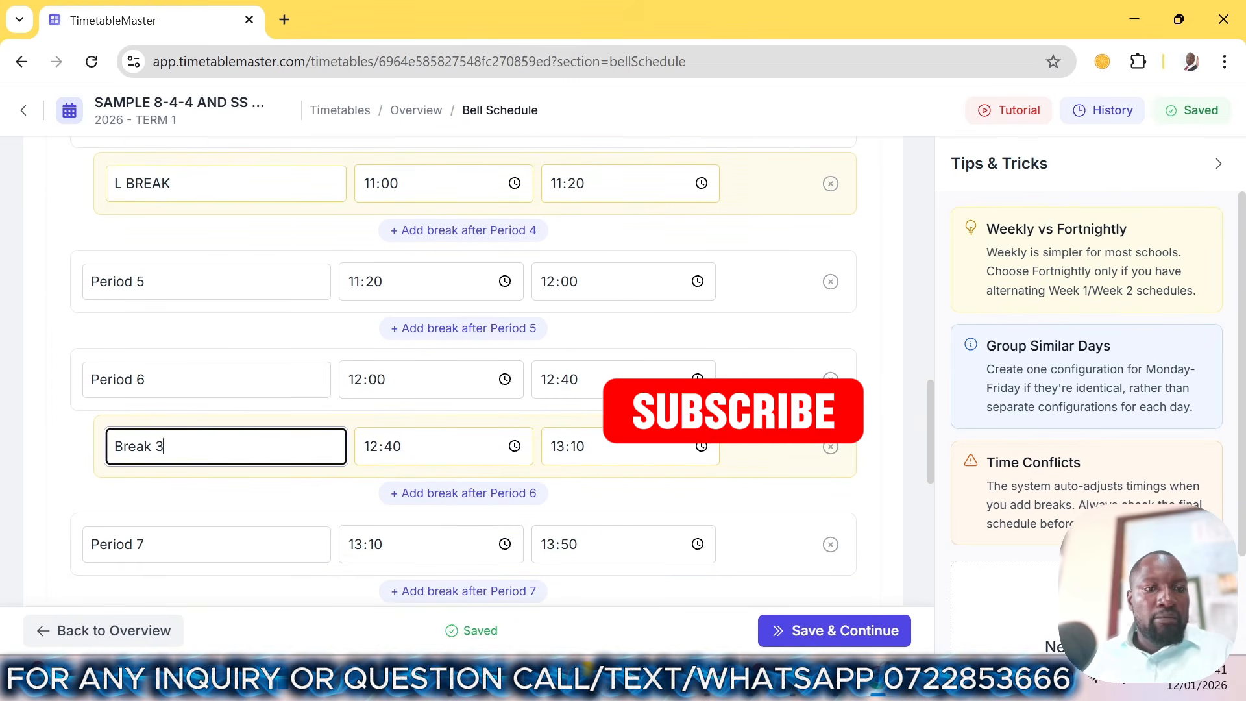
{"action": "left_click_drag", "start_coordinate": [165, 446], "coordinate": [46, 458]}
{"action": "type", "text": "LUNCH"}
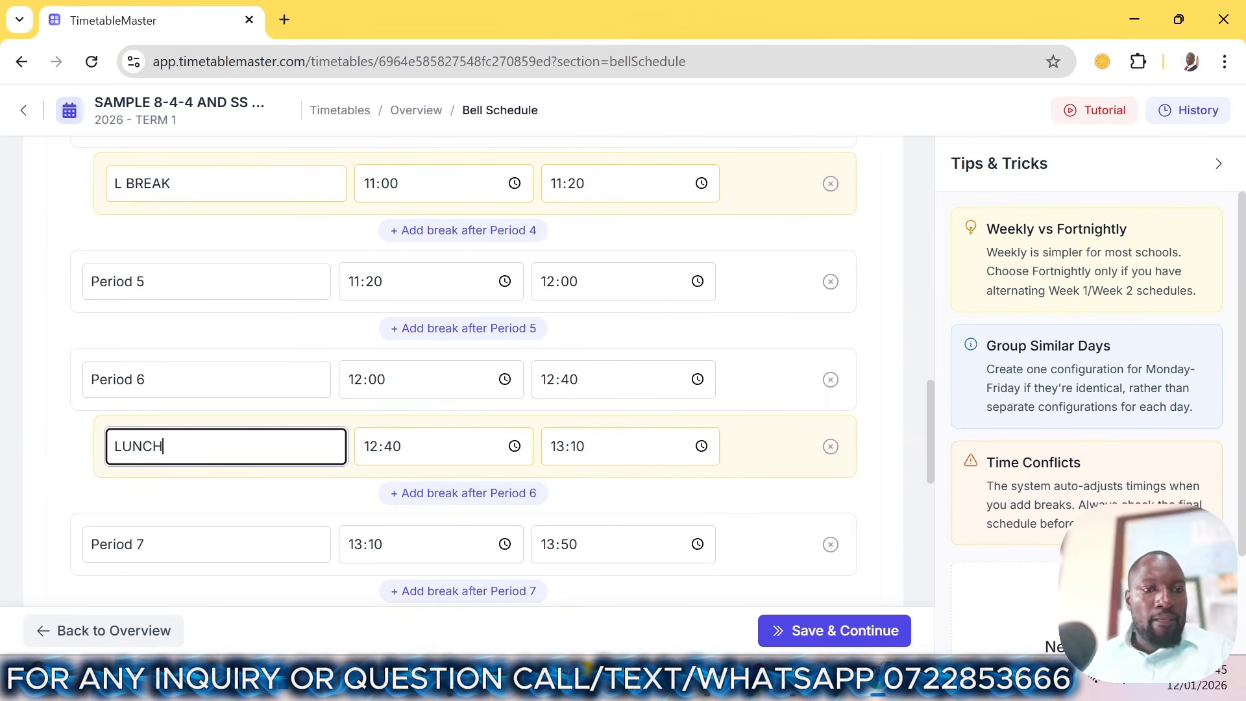
- Rename the break after Period 8 to S BREAK
{"action": "scroll", "coordinate": [48, 462], "scroll_direction": "down", "scroll_amount": 4}
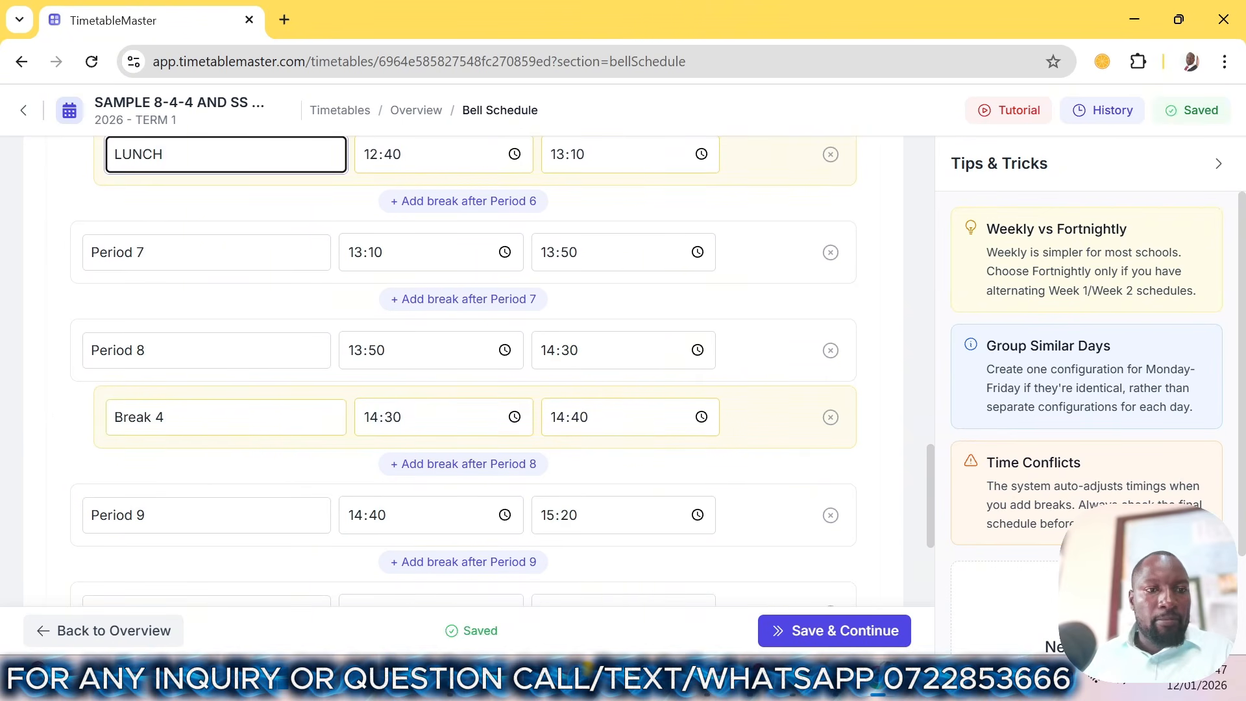
{"action": "left_click_drag", "start_coordinate": [175, 444], "coordinate": [32, 428]}
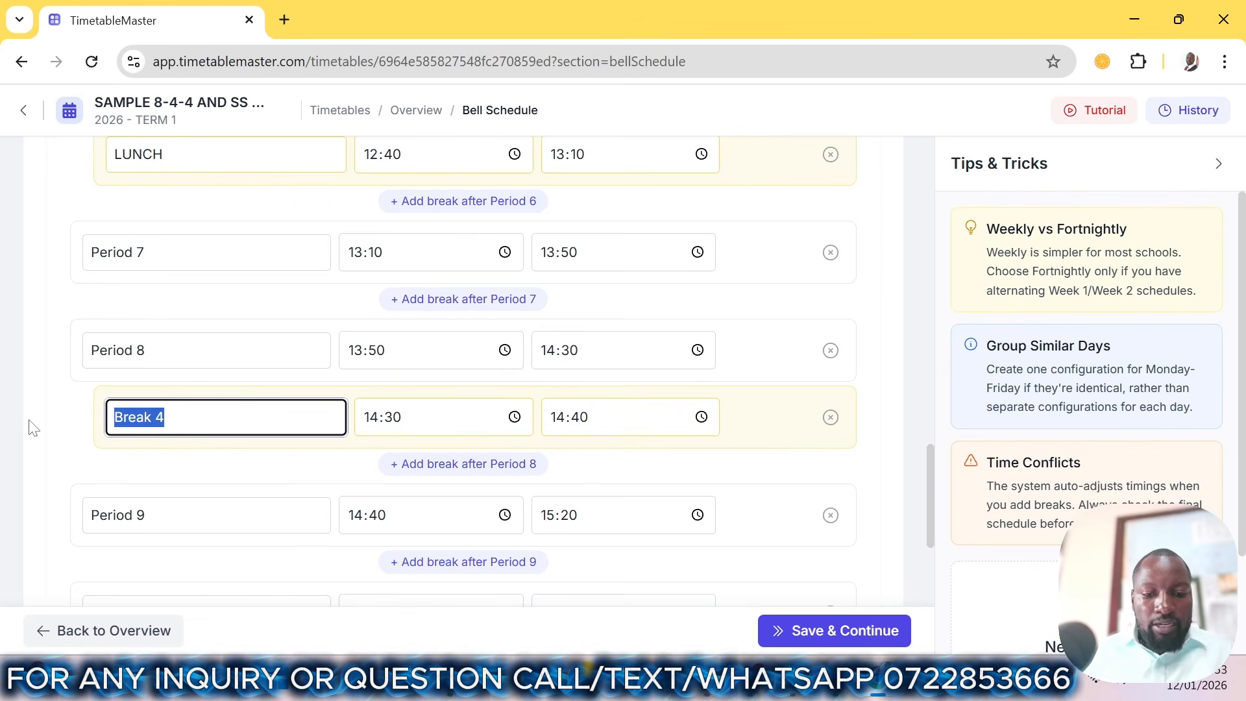
{"action": "type", "text": "S"}
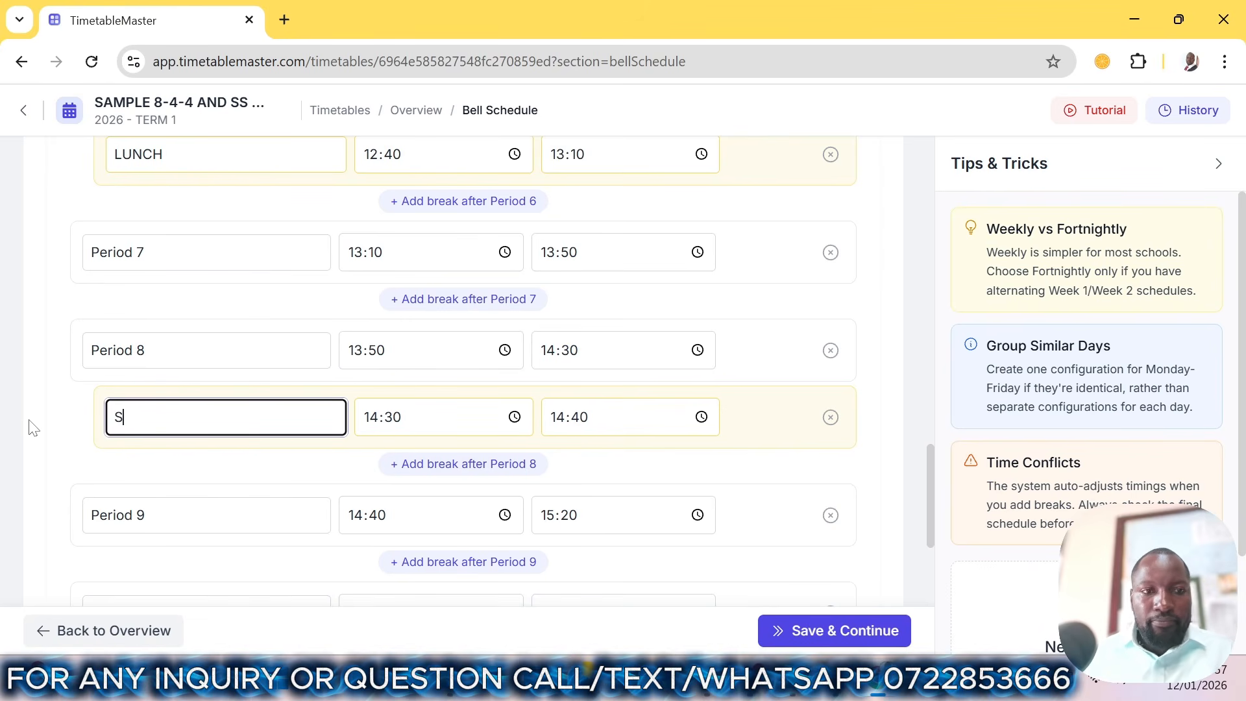
{"action": "type", "text": " BREA"}
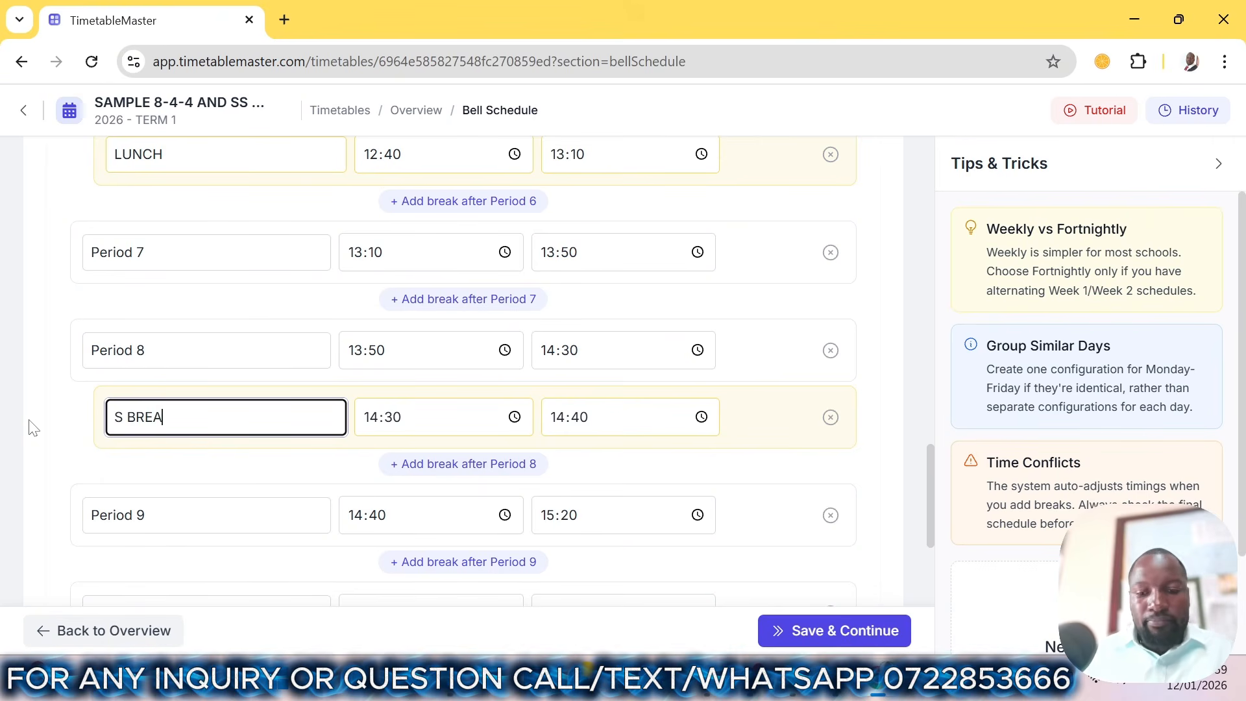
{"action": "type", "text": "K"}
- Rename the break after Period 10 to GAMES and save the completed bell schedule
{"action": "scroll", "coordinate": [87, 430], "scroll_direction": "down", "scroll_amount": 4}
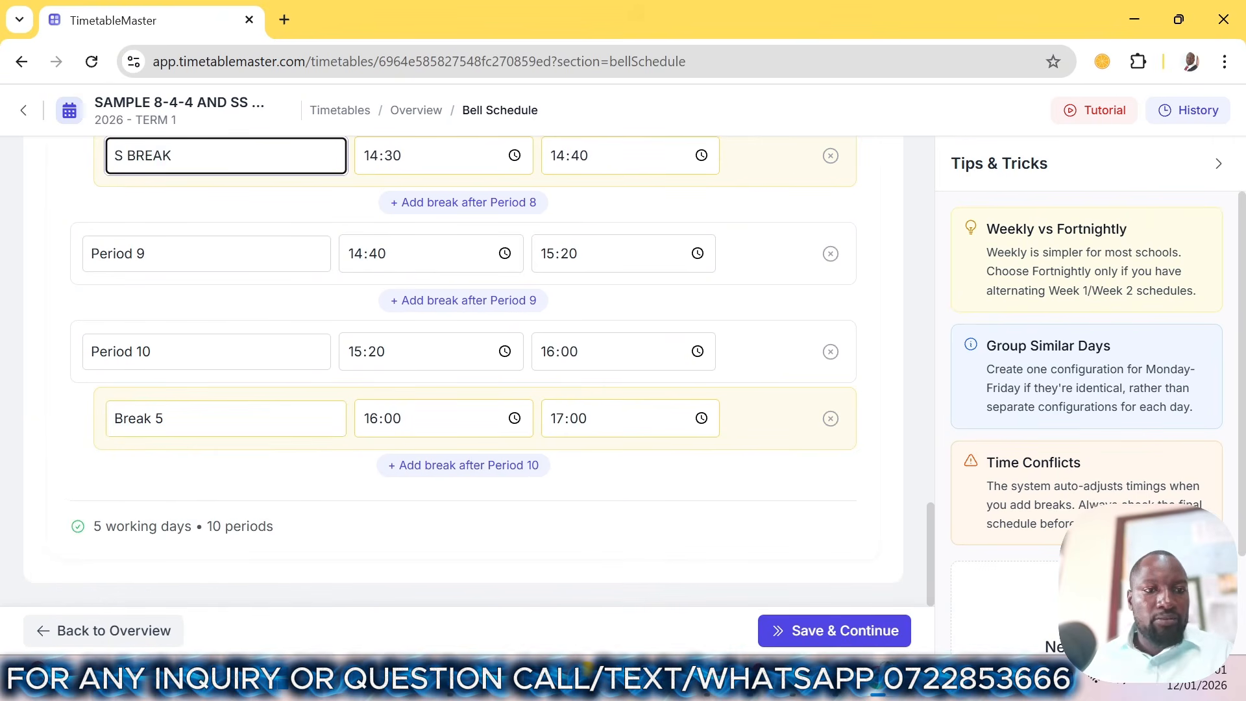
{"action": "left_click", "coordinate": [124, 419]}
{"action": "type", "text": "GAMES"}
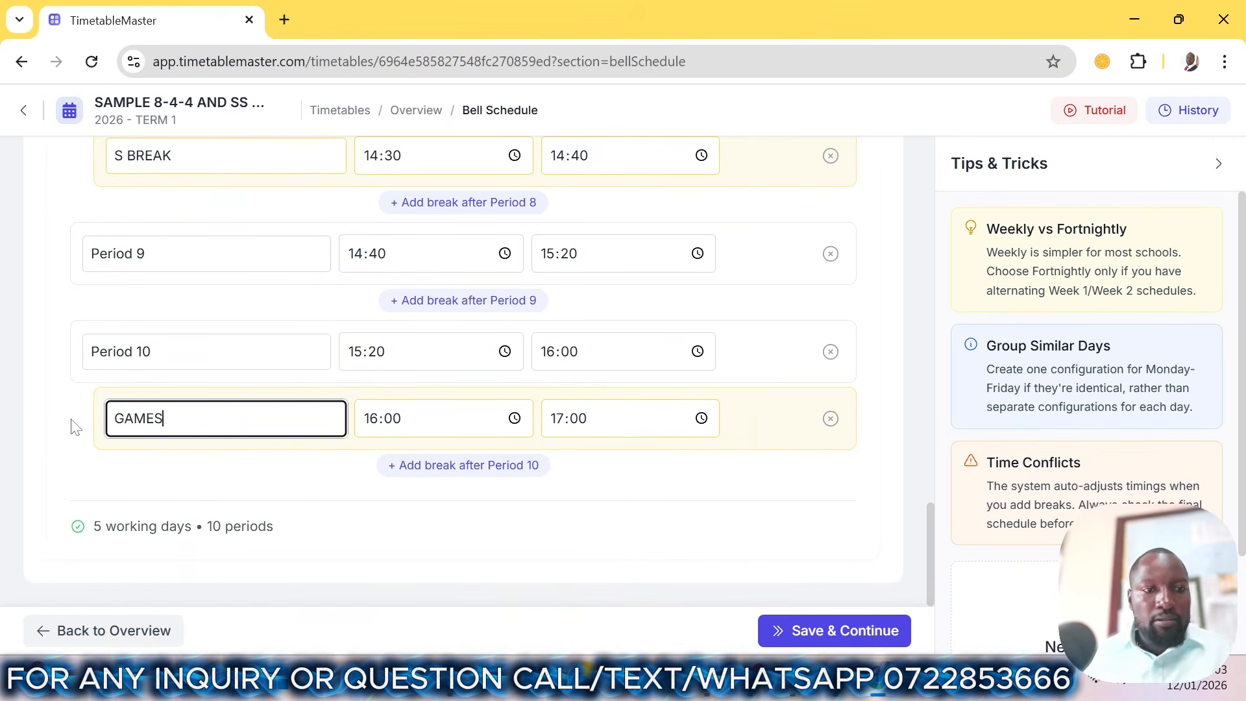
{"action": "scroll", "coordinate": [382, 354], "scroll_direction": "up", "scroll_amount": 15}
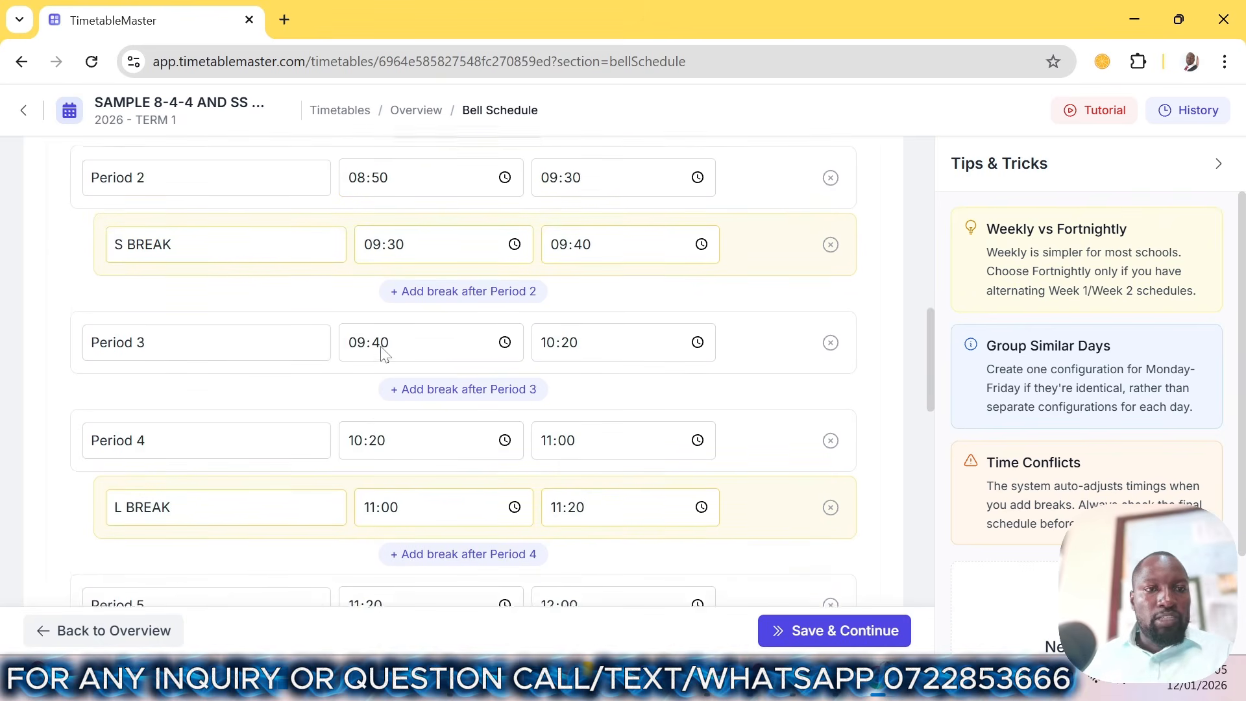
{"action": "scroll", "coordinate": [383, 354], "scroll_direction": "down", "scroll_amount": 15}
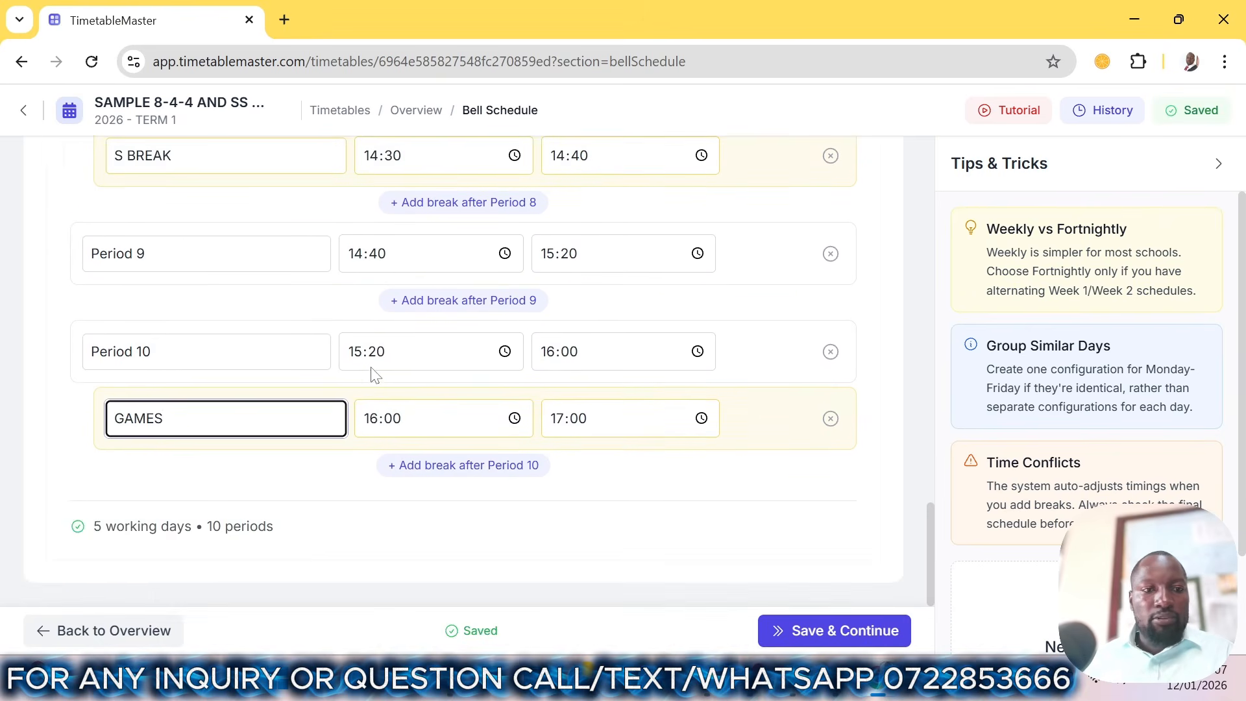
{"action": "left_click", "coordinate": [834, 630]}
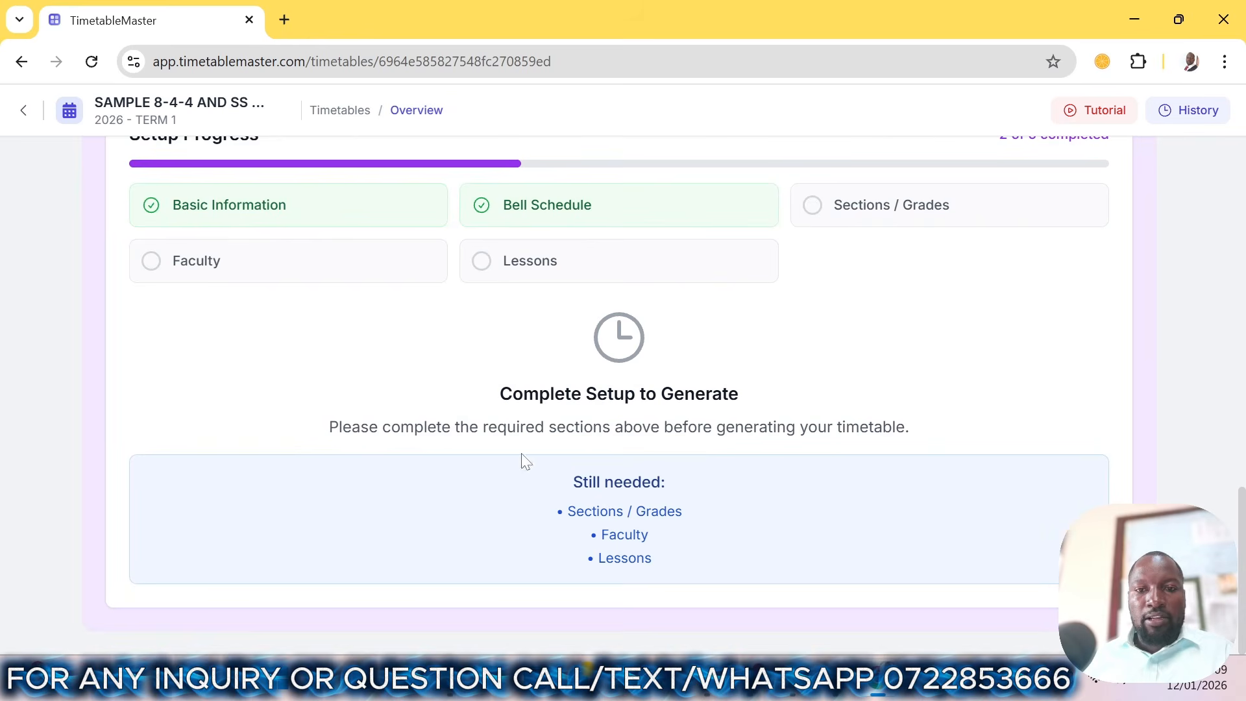
- Go back to the list of timetables and reopen the draft SAMPLE 8-4-4 AND SS -T1-2026
{"action": "scroll", "coordinate": [877, 331], "scroll_direction": "up", "scroll_amount": 2}
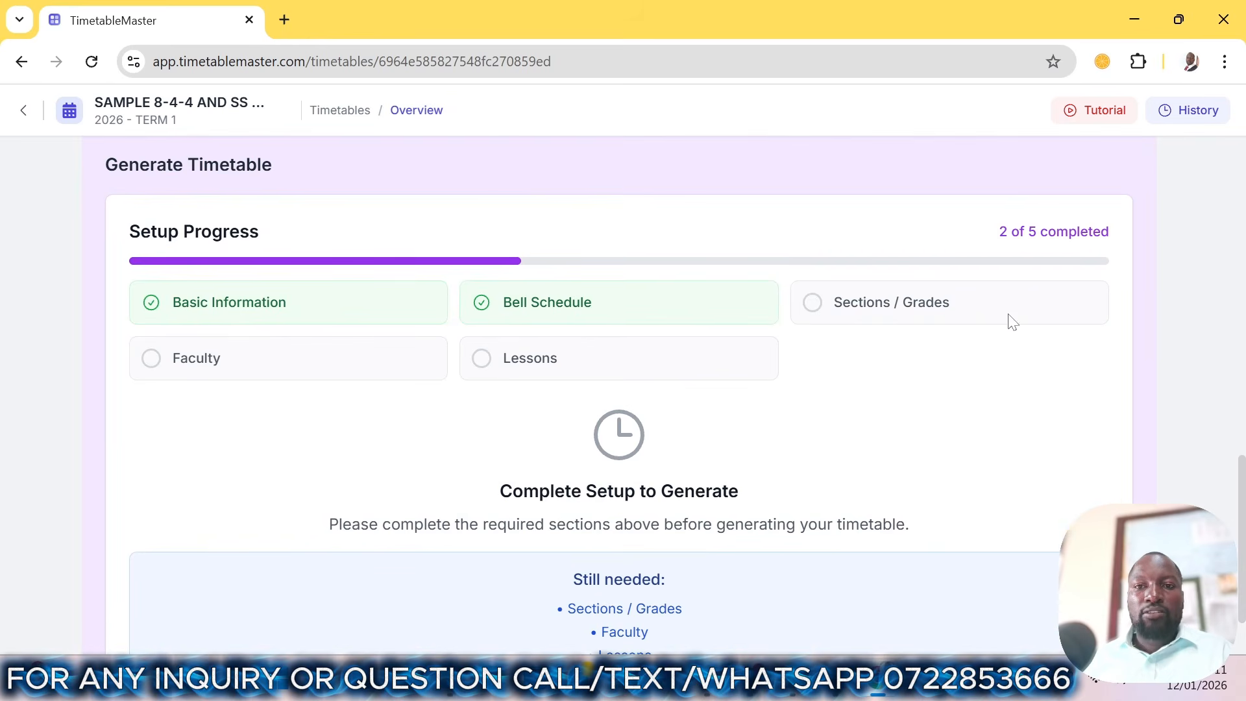
{"action": "scroll", "coordinate": [250, 370], "scroll_direction": "up", "scroll_amount": 3}
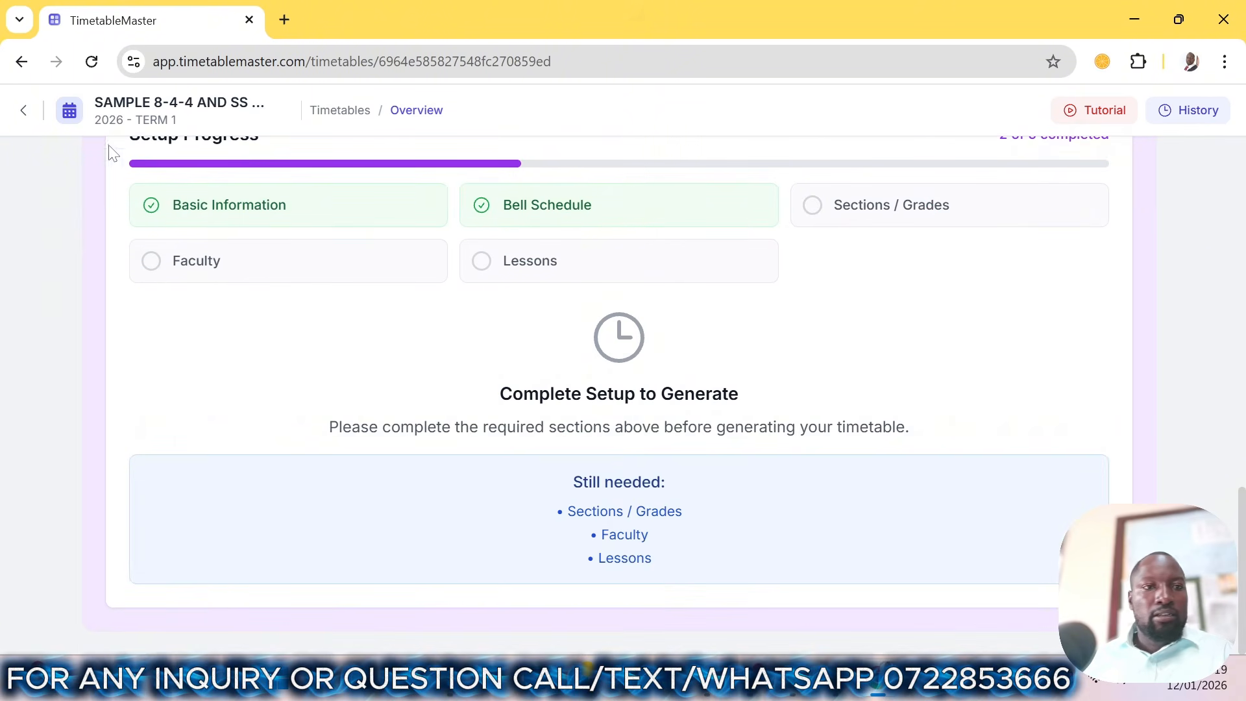
{"action": "scroll", "coordinate": [112, 154], "scroll_direction": "up", "scroll_amount": 5}
{"action": "left_click", "coordinate": [24, 111]}
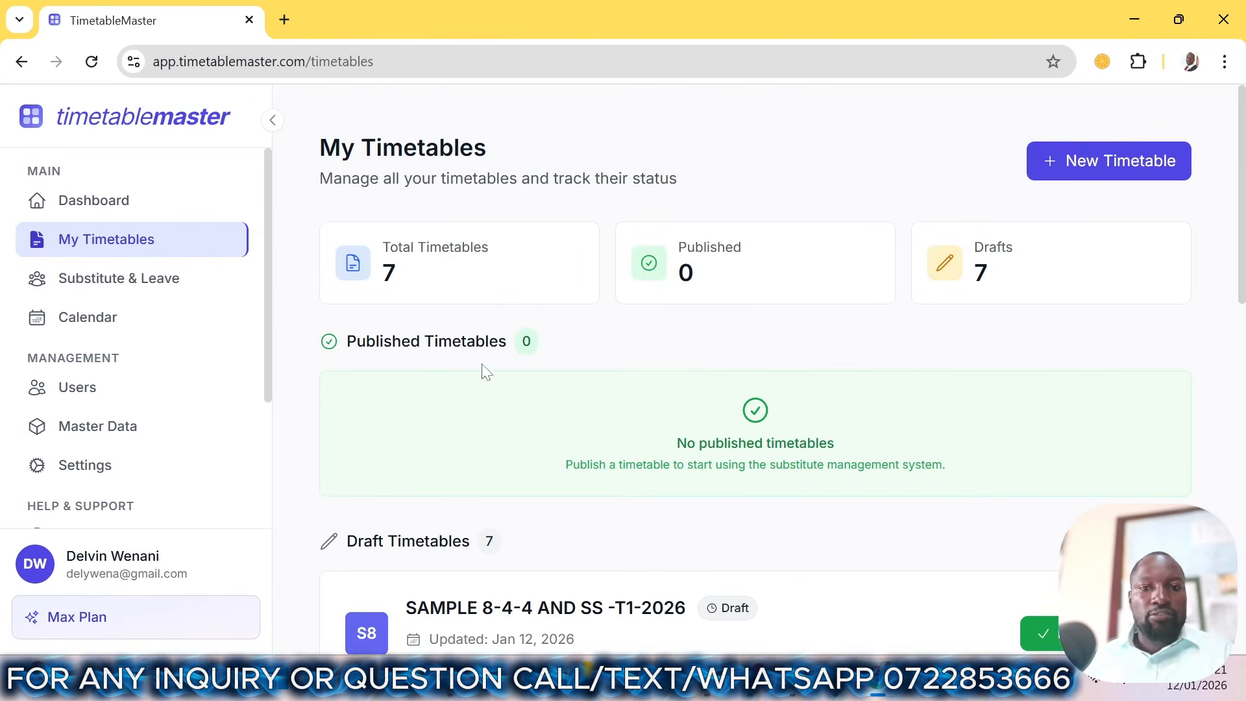
{"action": "scroll", "coordinate": [593, 384], "scroll_direction": "down", "scroll_amount": 2}
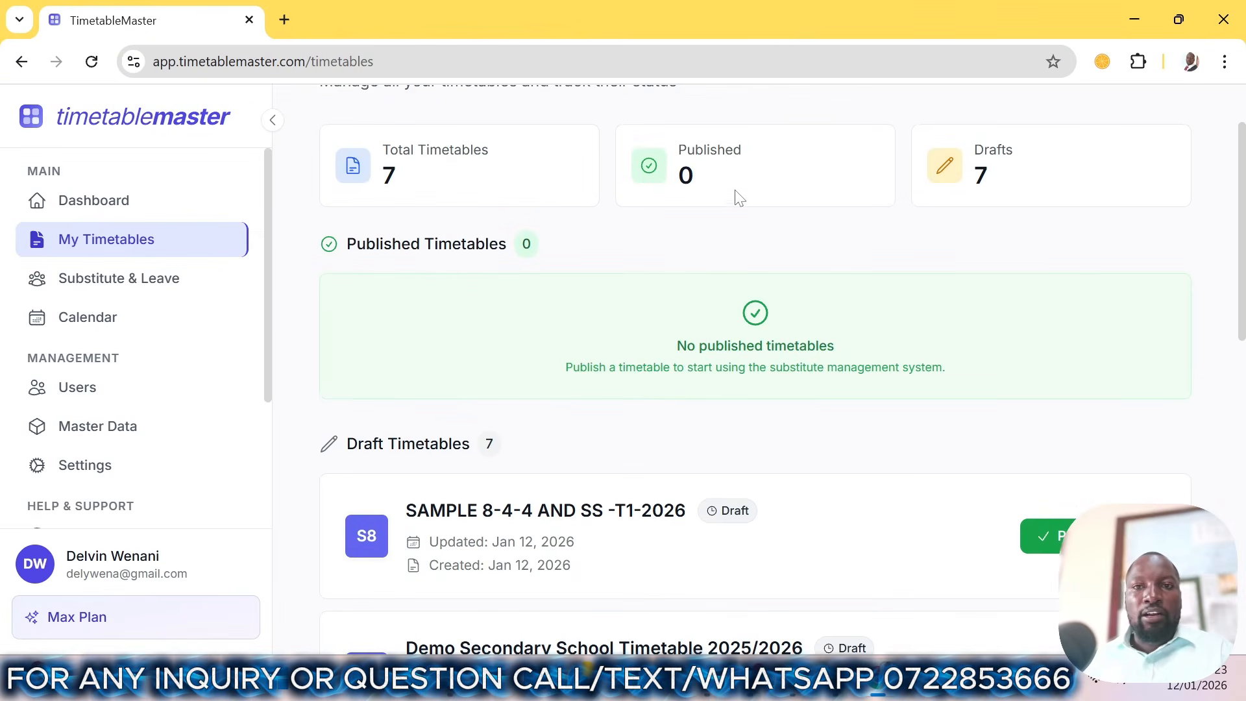
{"action": "scroll", "coordinate": [714, 242], "scroll_direction": "down", "scroll_amount": 4}
{"action": "left_click", "coordinate": [500, 355]}
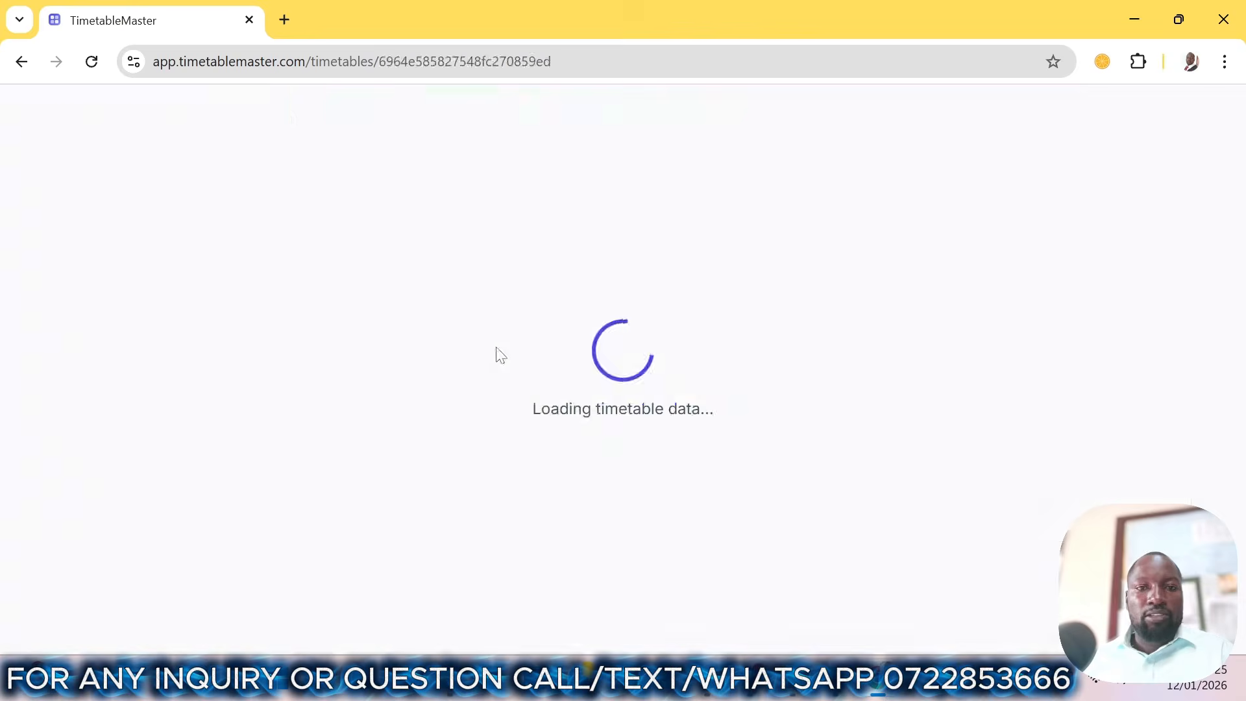
- Open the Faculty section of the institute data and go to its available users
{"action": "scroll", "coordinate": [100, 366], "scroll_direction": "down", "scroll_amount": 2}
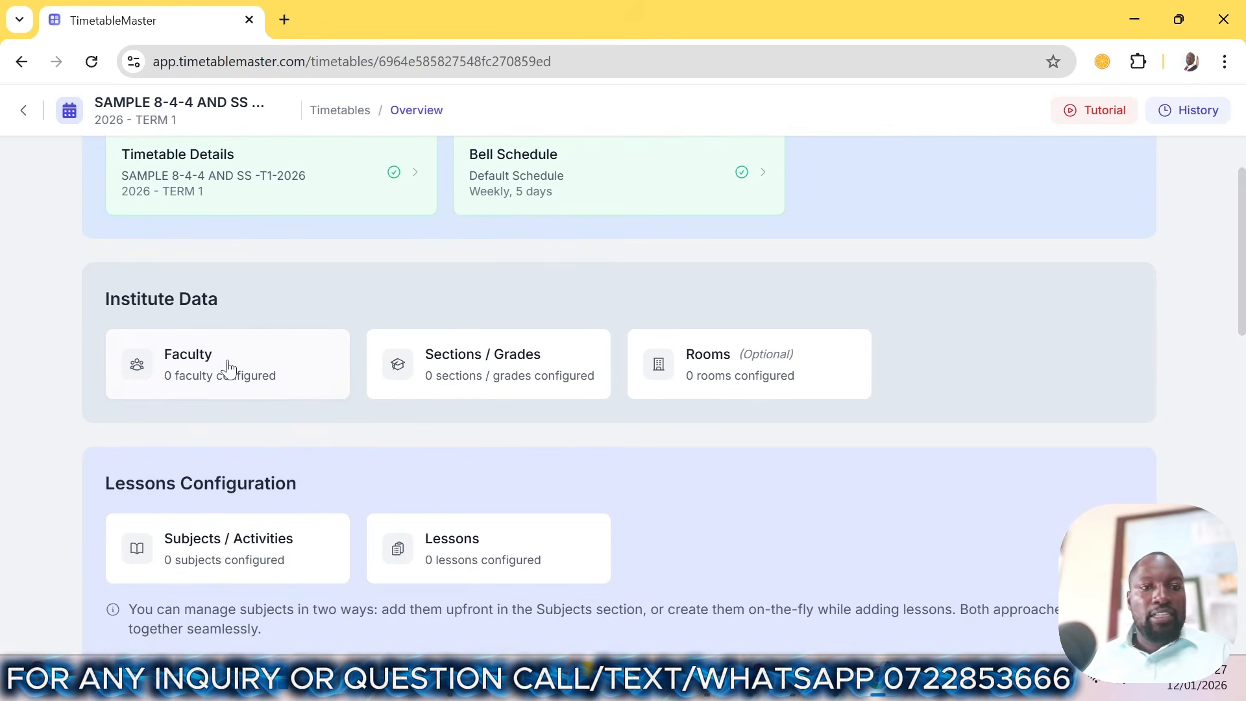
{"action": "scroll", "coordinate": [228, 368], "scroll_direction": "up", "scroll_amount": 2}
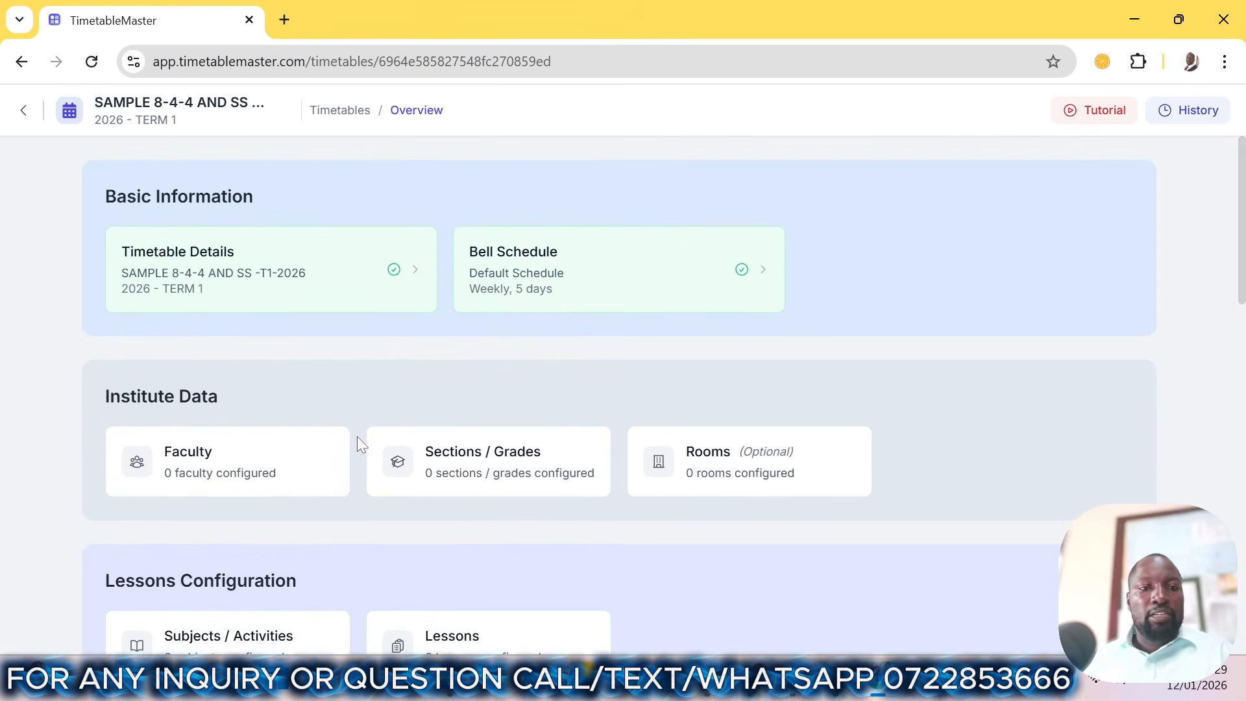
{"action": "left_click", "coordinate": [220, 470]}
{"action": "scroll", "coordinate": [606, 367], "scroll_direction": "down", "scroll_amount": 3}
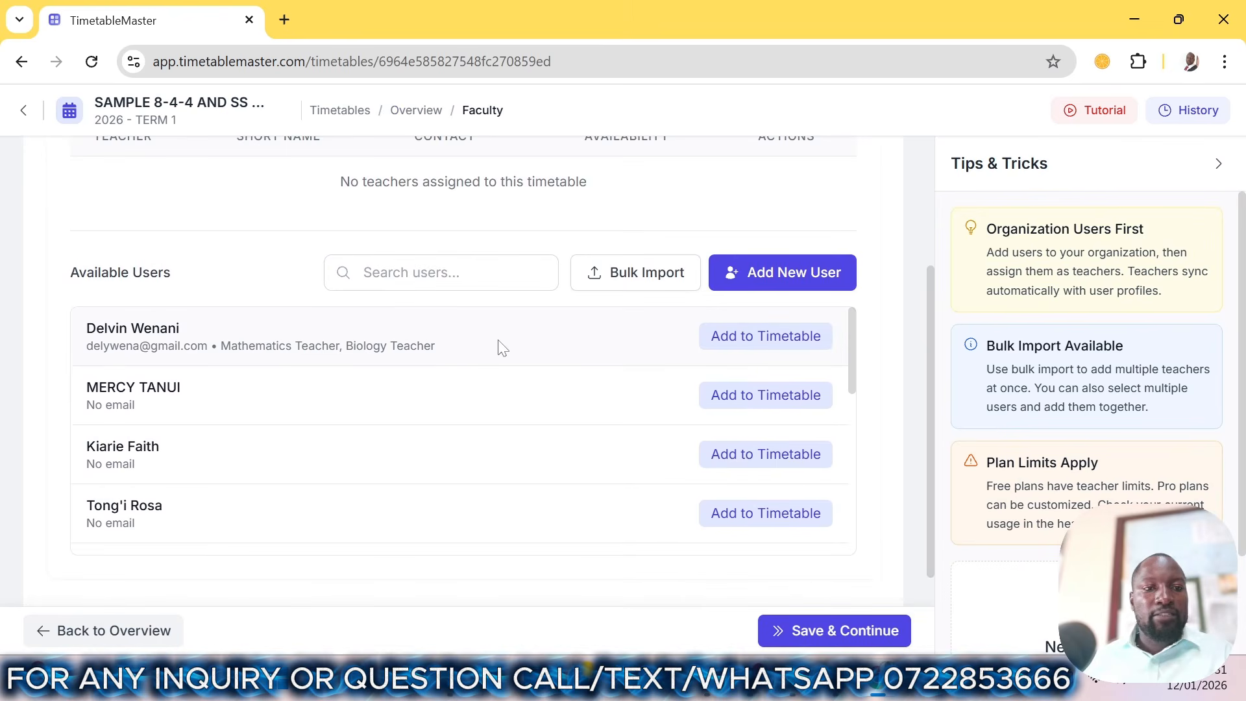
- Review the CSV format and upload options for bulk importing users, and close the dialog without importing
{"action": "left_click", "coordinate": [631, 285]}
{"action": "scroll", "coordinate": [639, 532], "scroll_direction": "down", "scroll_amount": 2}
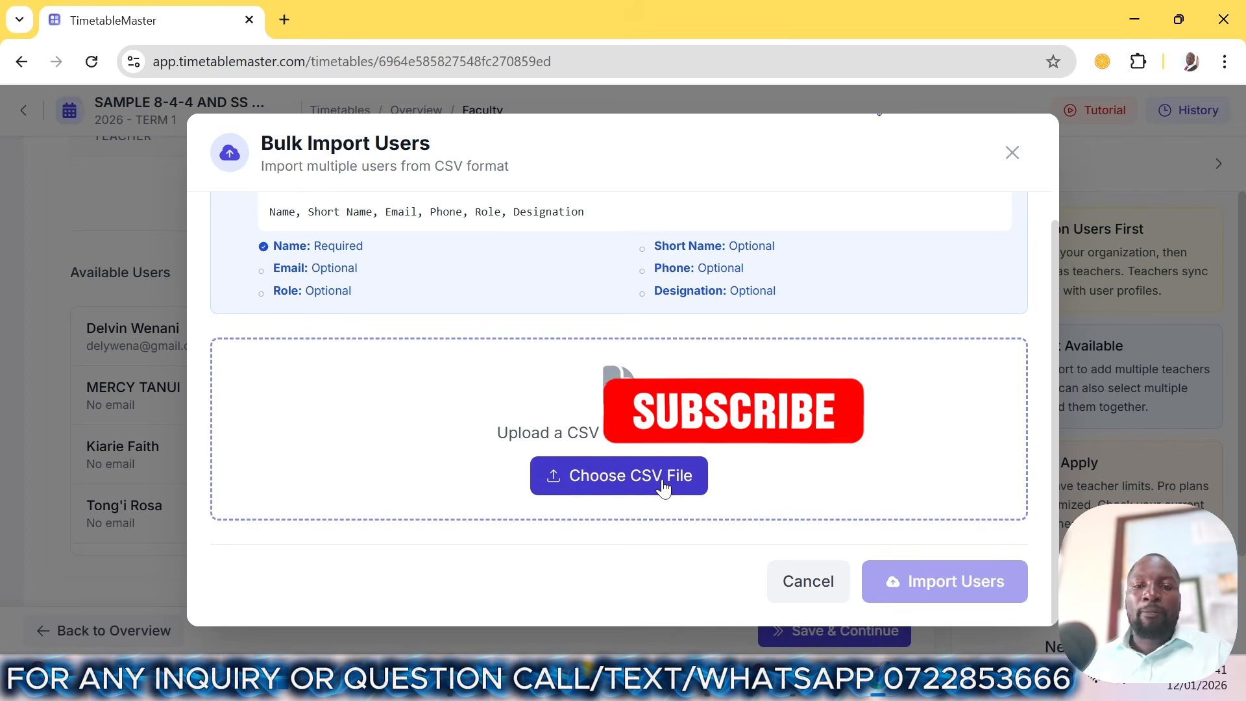
{"action": "scroll", "coordinate": [659, 472], "scroll_direction": "up", "scroll_amount": 2}
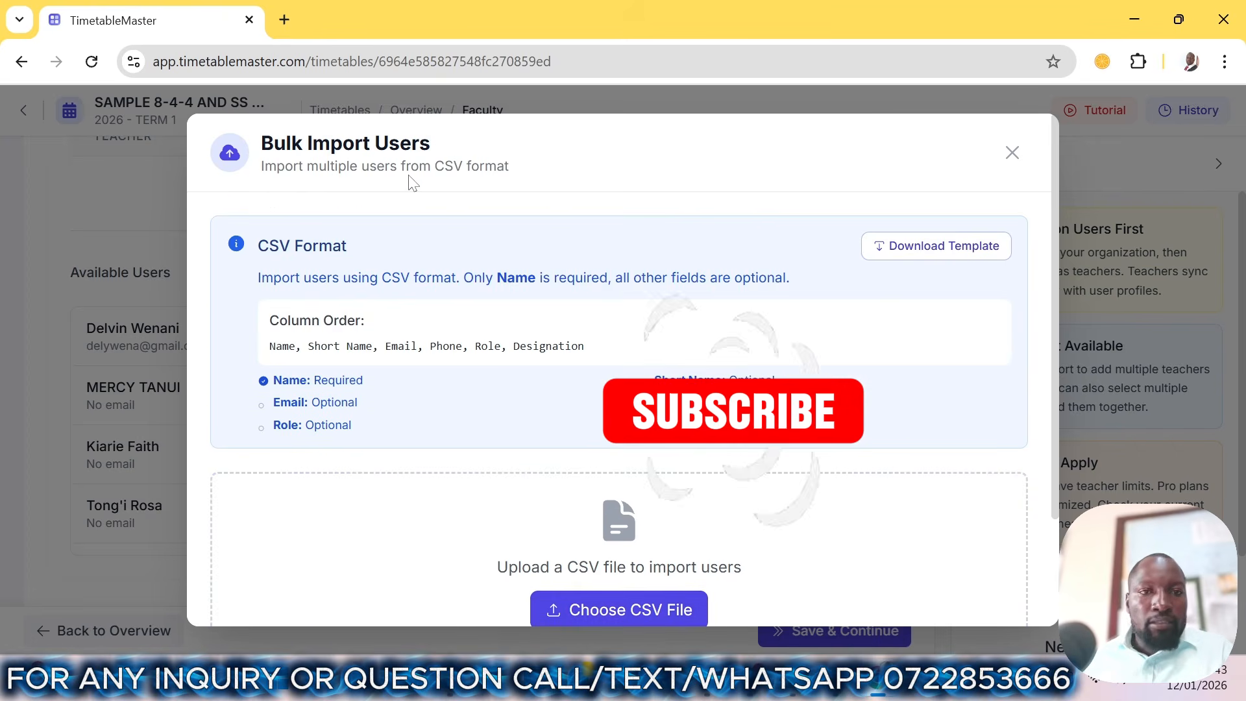
{"action": "scroll", "coordinate": [636, 495], "scroll_direction": "down", "scroll_amount": 2}
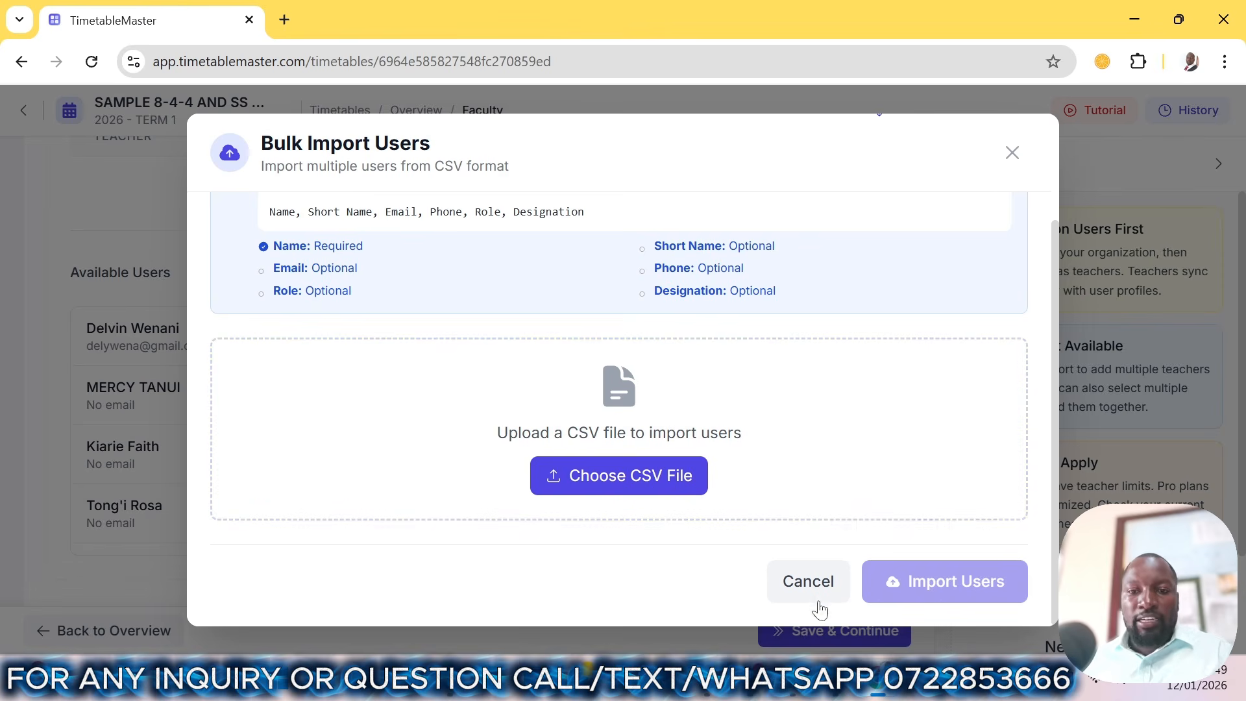
{"action": "left_click", "coordinate": [808, 581]}
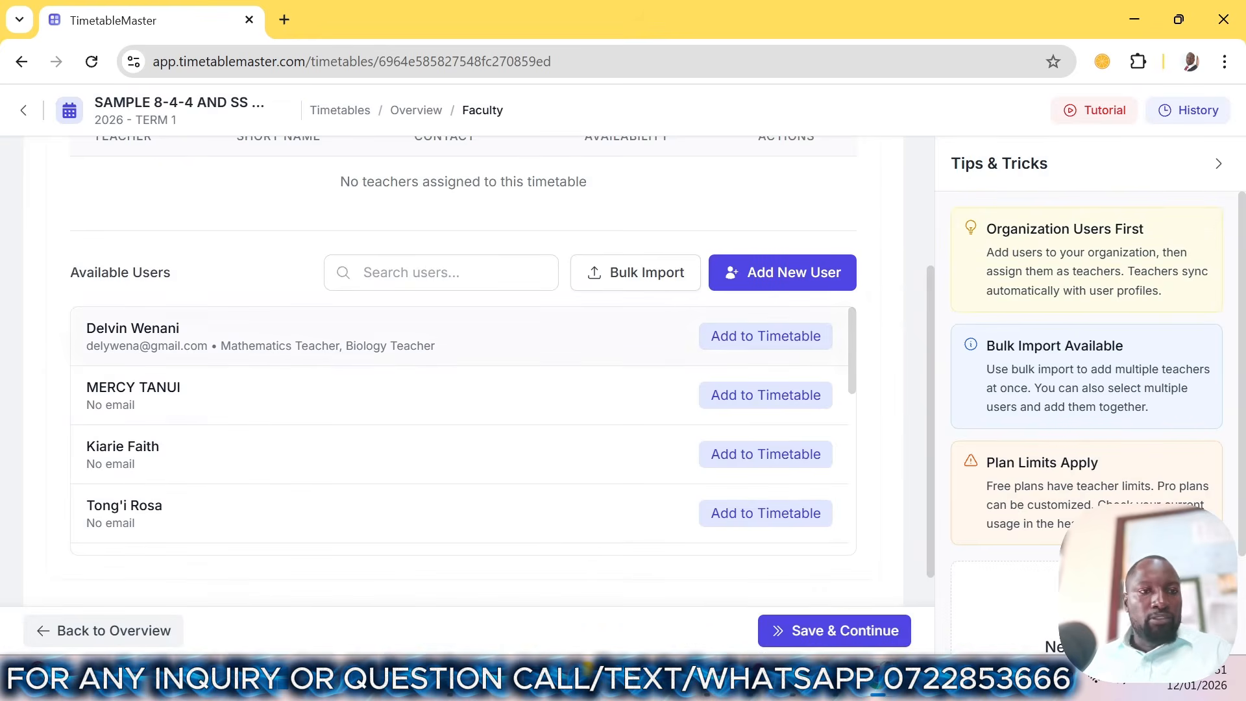
- Add seven available users without e-mails to the timetable as teachers in list order, skipping the first listed user
{"action": "left_click", "coordinate": [737, 403]}
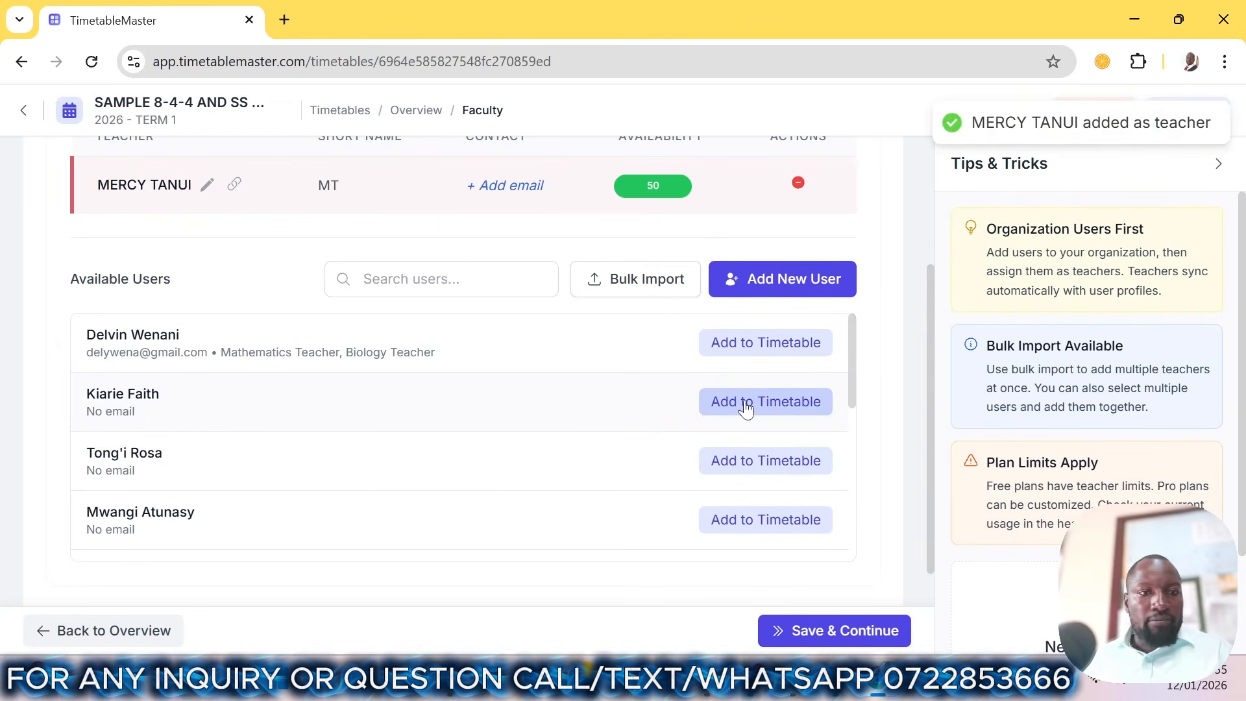
{"action": "left_click", "coordinate": [745, 402]}
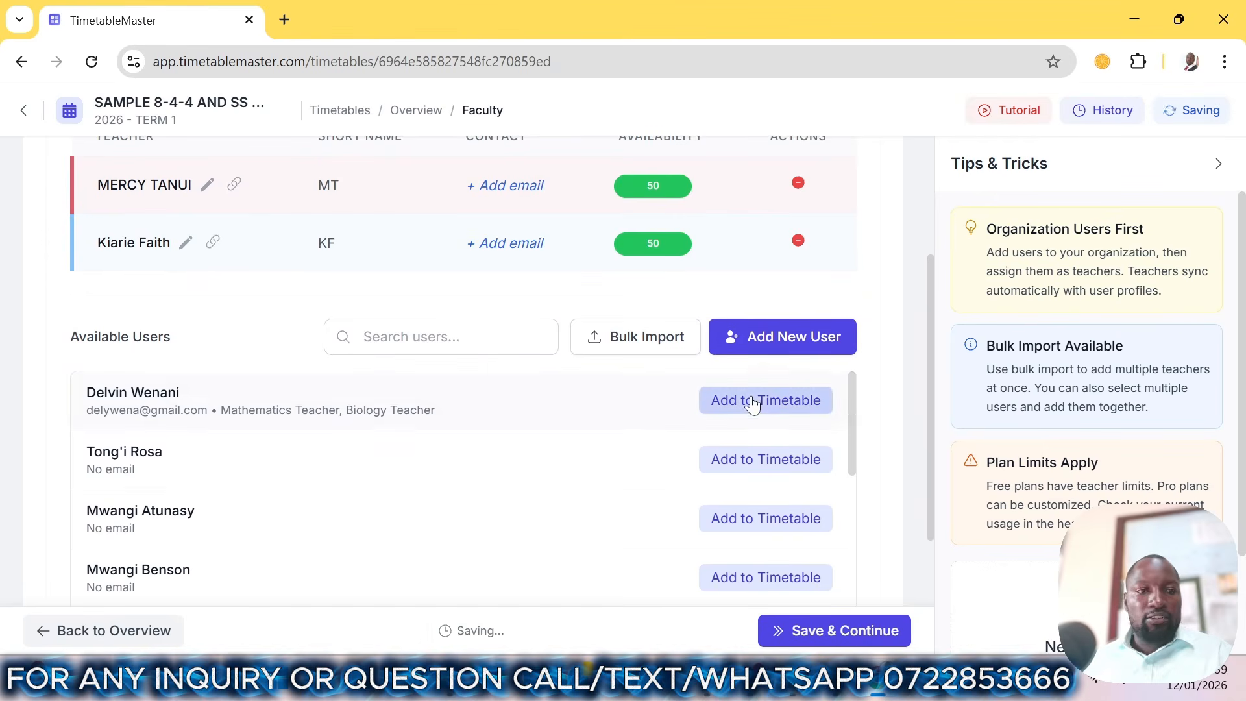
{"action": "left_click", "coordinate": [755, 459]}
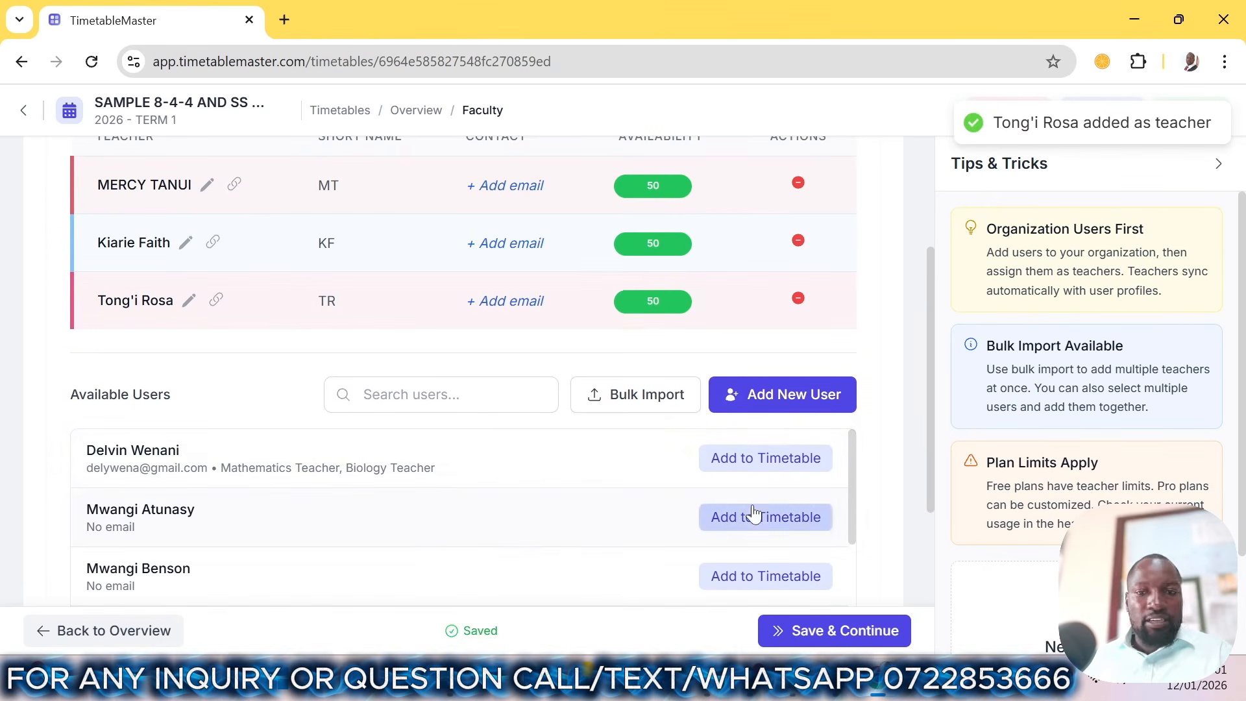
{"action": "left_click", "coordinate": [753, 514]}
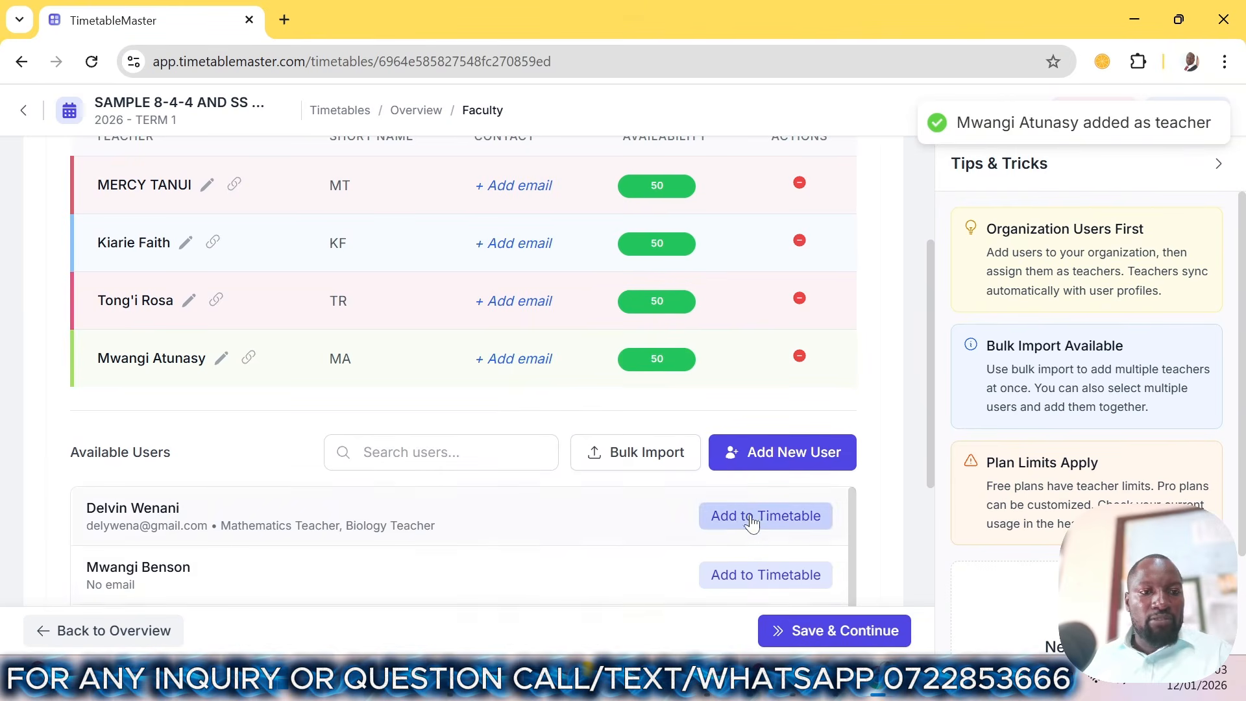
{"action": "left_click", "coordinate": [758, 576]}
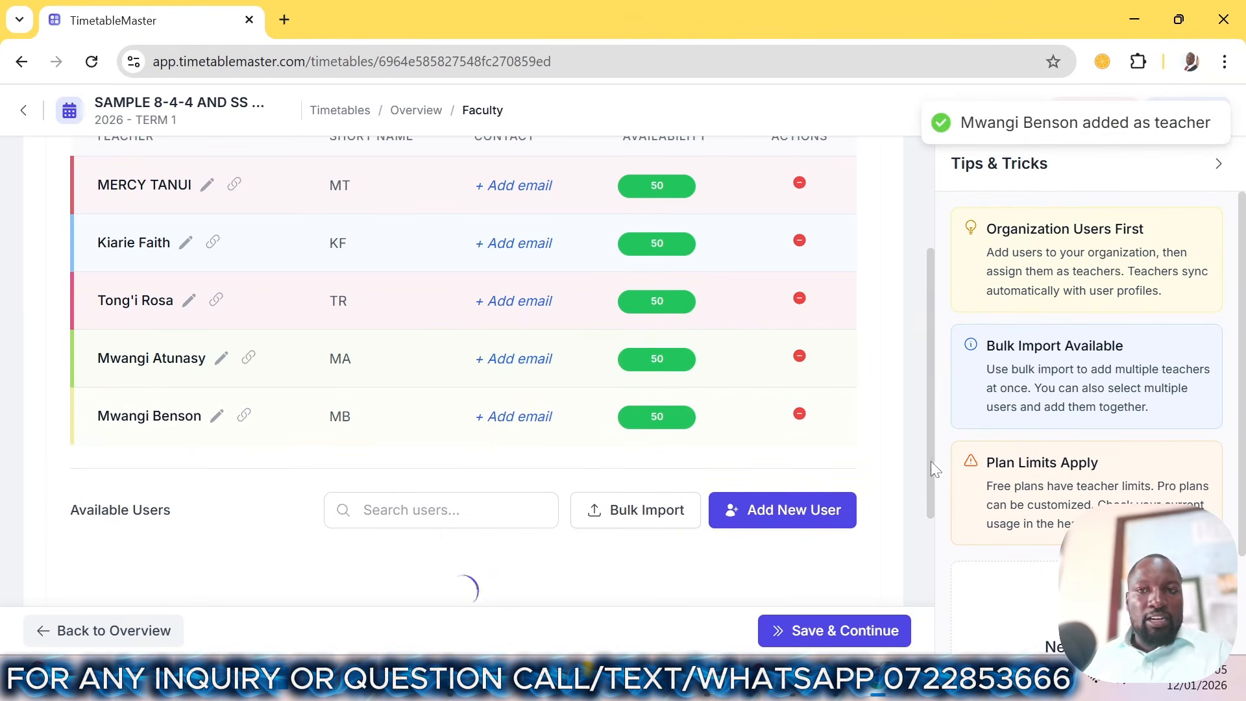
{"action": "scroll", "coordinate": [944, 458], "scroll_direction": "down", "scroll_amount": 1}
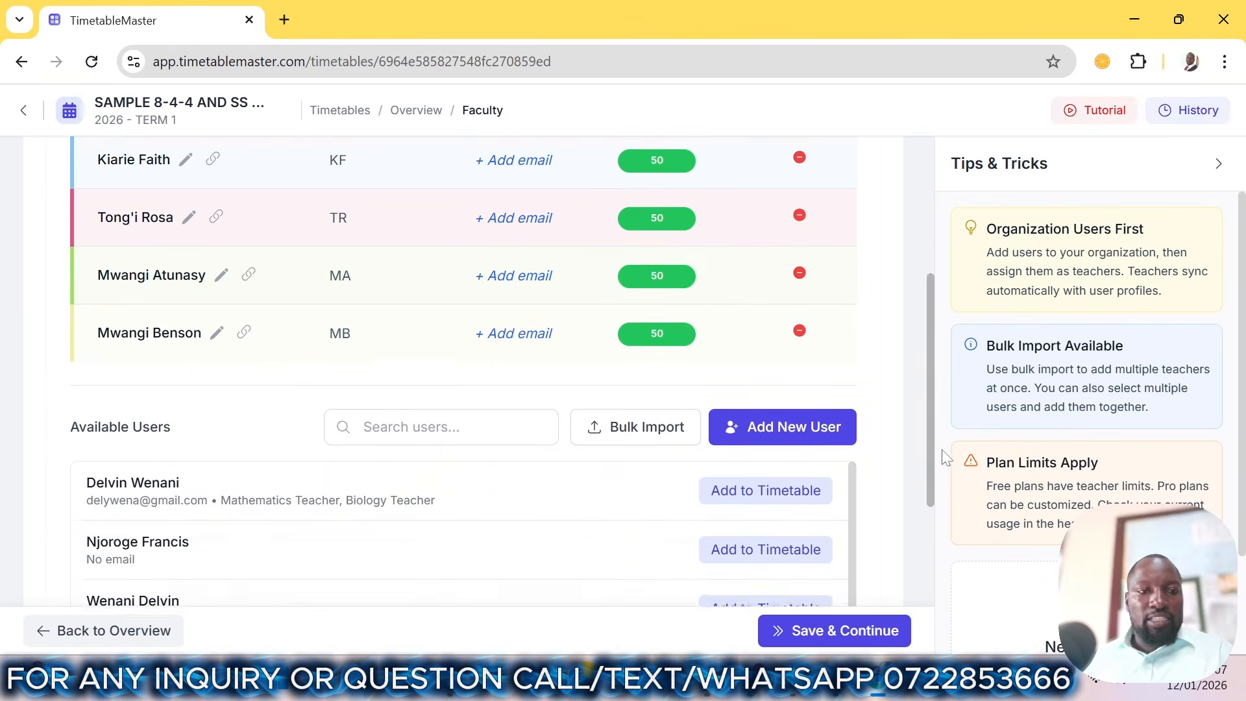
{"action": "scroll", "coordinate": [944, 461], "scroll_direction": "down", "scroll_amount": 1}
{"action": "left_click", "coordinate": [746, 479]}
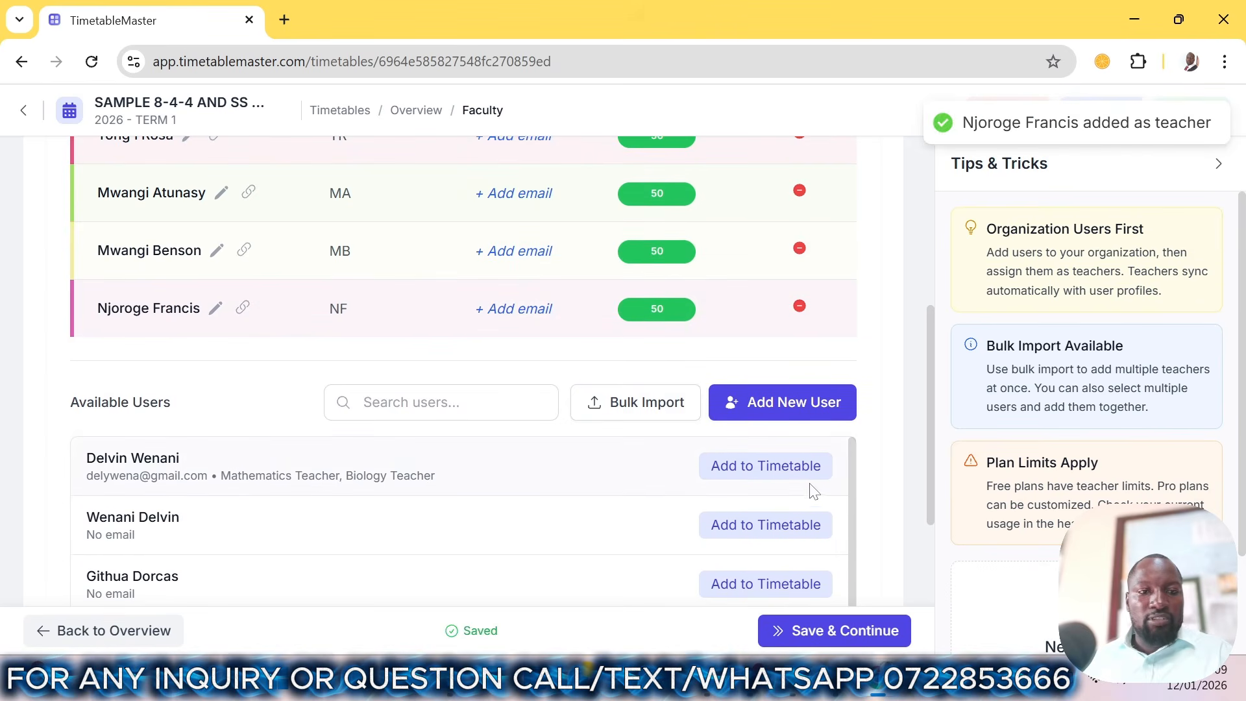
{"action": "left_click", "coordinate": [770, 536]}
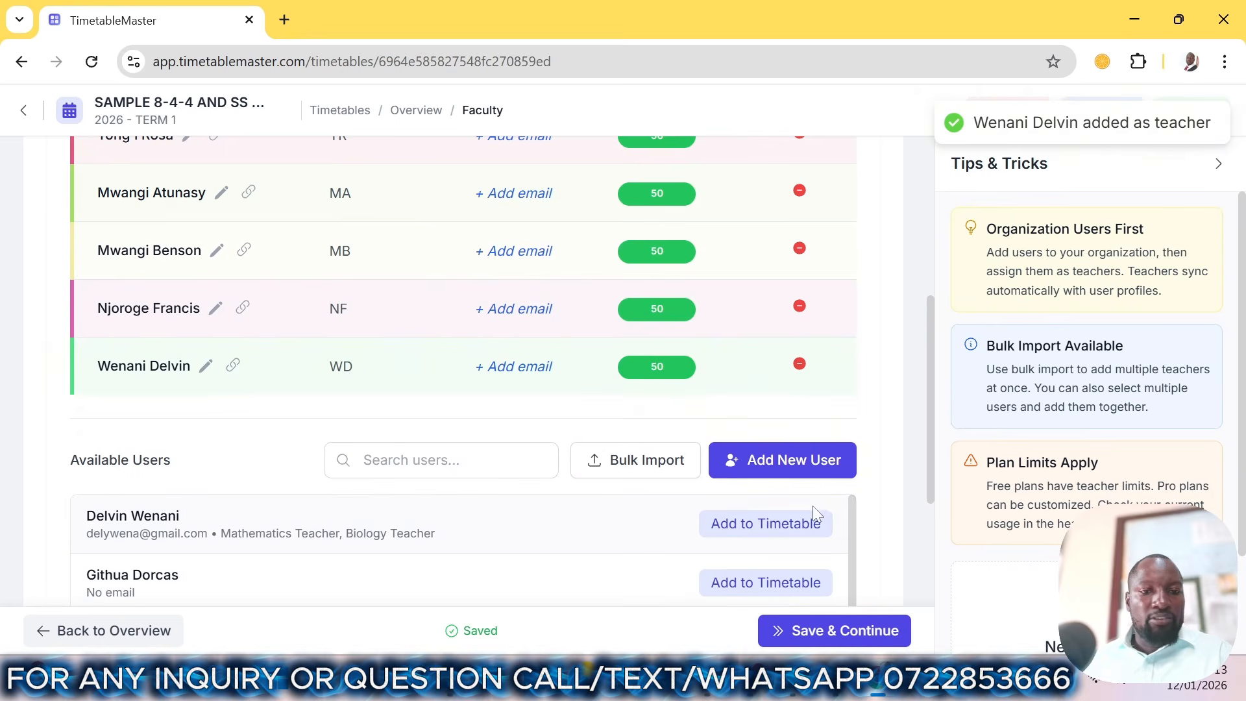
- Add the four remaining available users without e-mails to the timetable as teachers, skipping the first listed user
{"action": "left_click", "coordinate": [779, 527]}
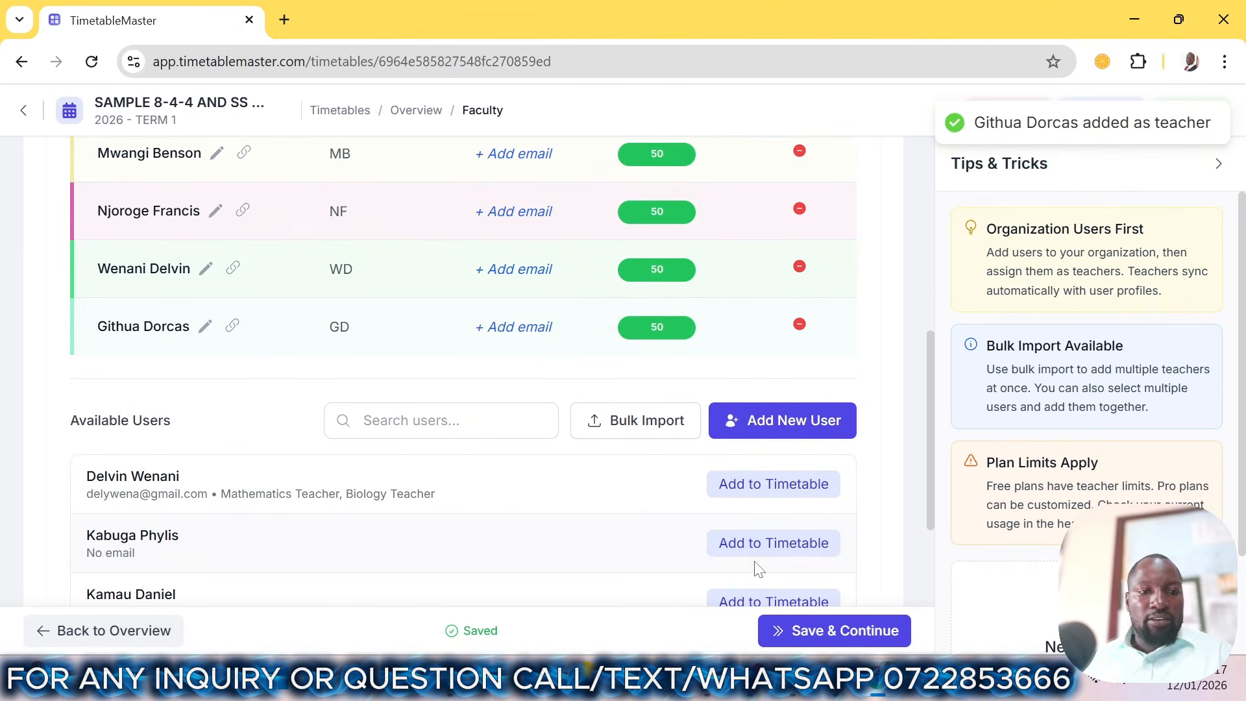
{"action": "left_click", "coordinate": [760, 545]}
{"action": "scroll", "coordinate": [763, 542], "scroll_direction": "down", "scroll_amount": 2}
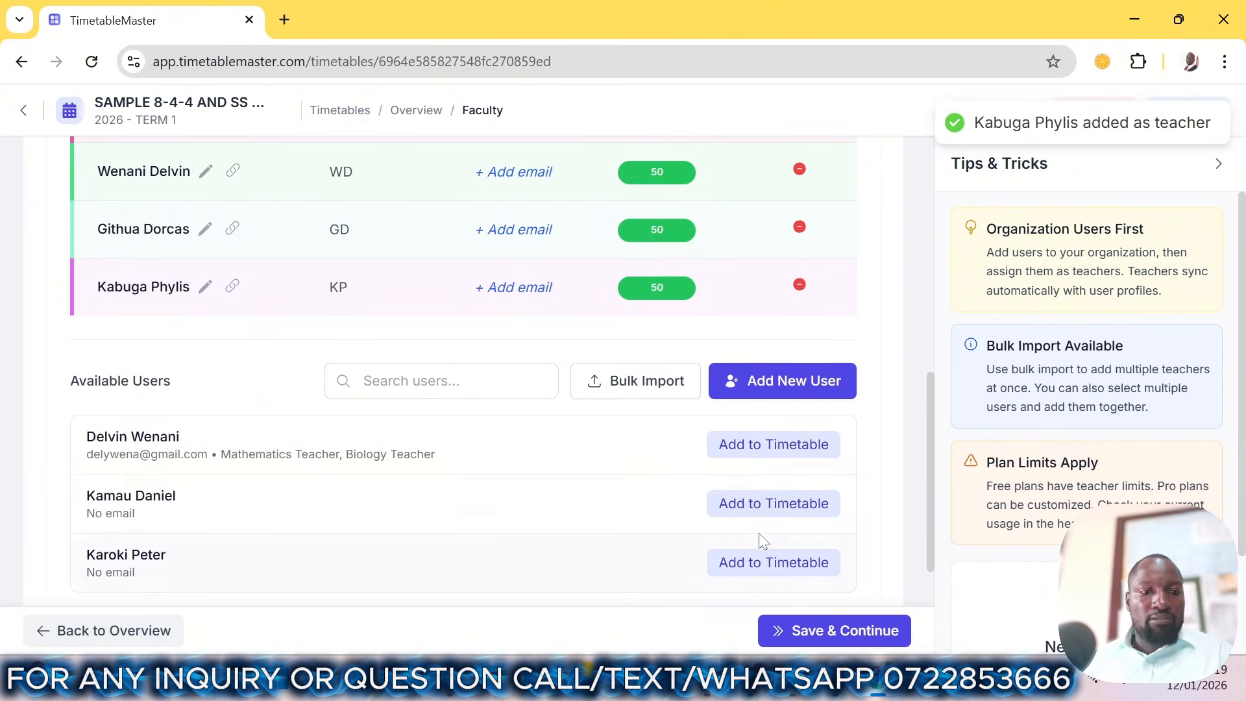
{"action": "left_click", "coordinate": [759, 516]}
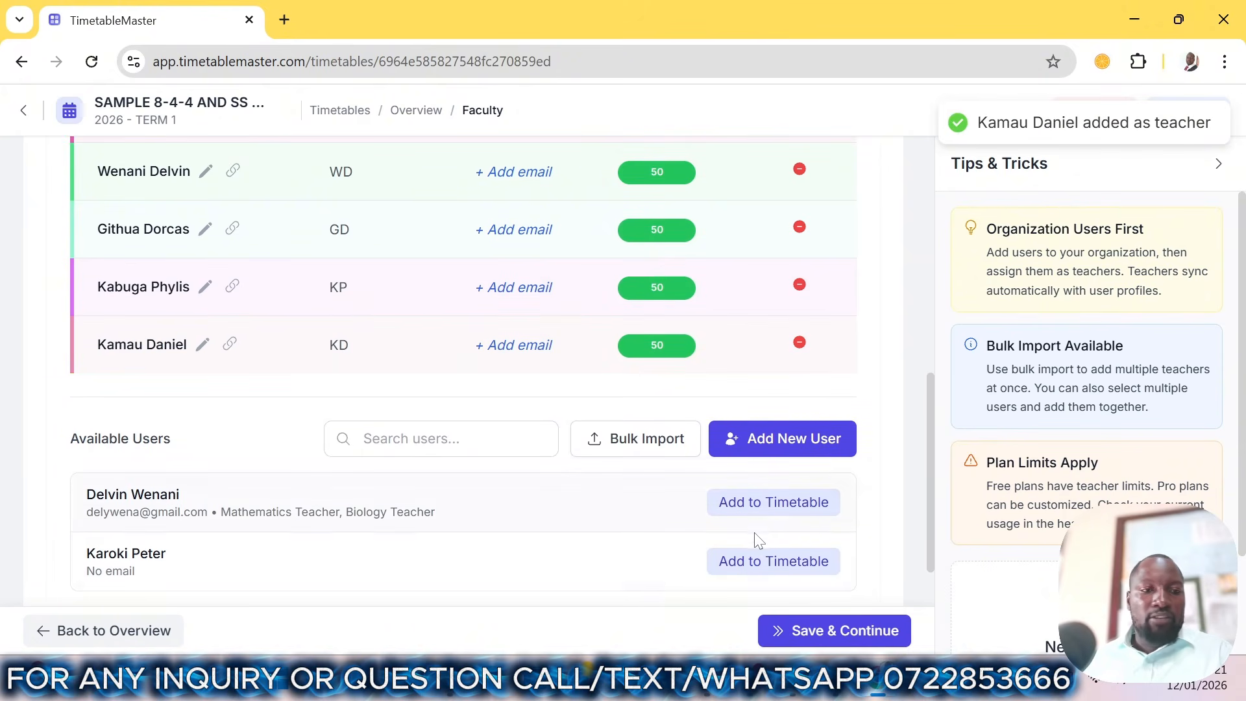
{"action": "left_click", "coordinate": [757, 559]}
- Review the assigned teachers table from the first to the last teacher, checking names and short names
{"action": "scroll", "coordinate": [544, 387], "scroll_direction": "up", "scroll_amount": 5}
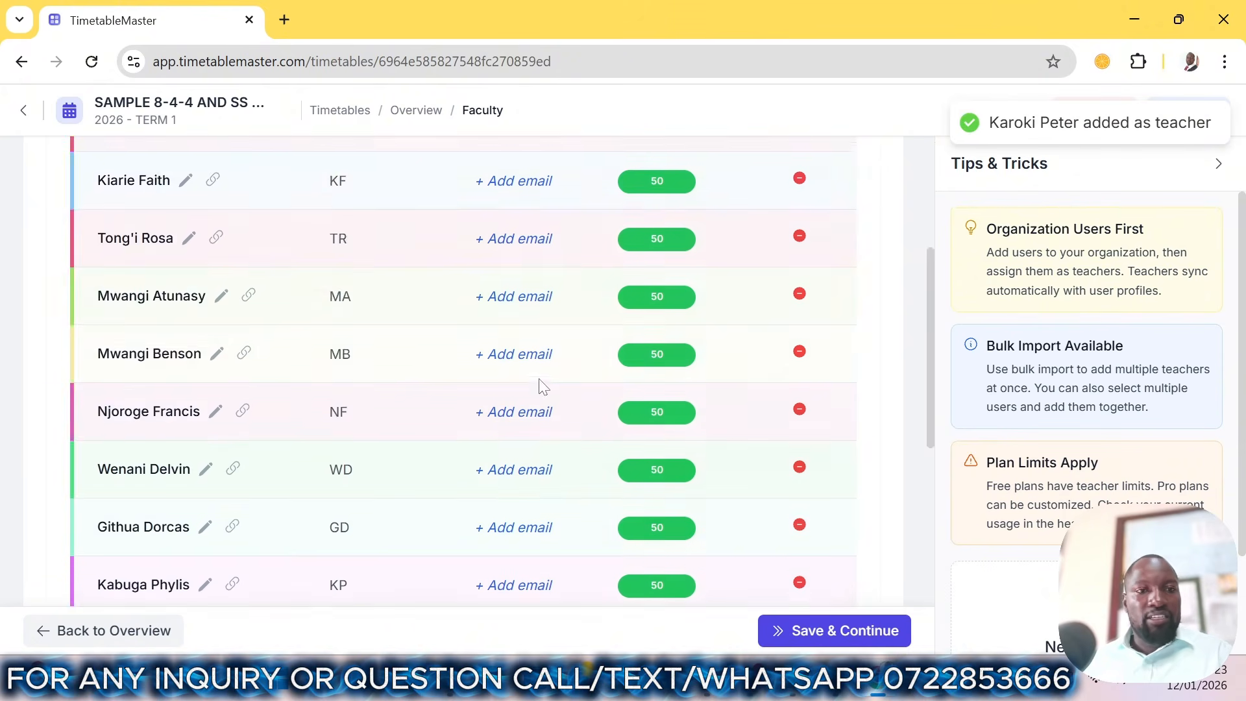
{"action": "scroll", "coordinate": [543, 387], "scroll_direction": "up", "scroll_amount": 4}
{"action": "scroll", "coordinate": [538, 383], "scroll_direction": "down", "scroll_amount": 9}
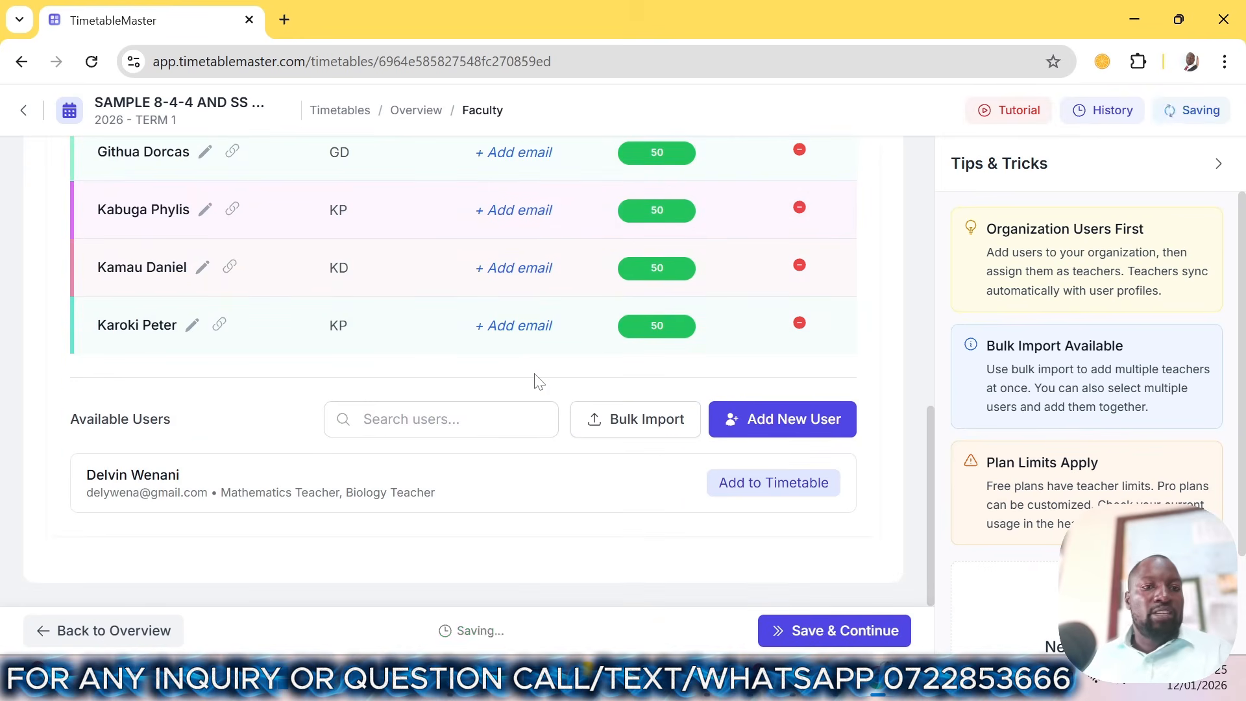
{"action": "scroll", "coordinate": [539, 383], "scroll_direction": "up", "scroll_amount": 10}
{"action": "scroll", "coordinate": [534, 381], "scroll_direction": "down", "scroll_amount": 3}
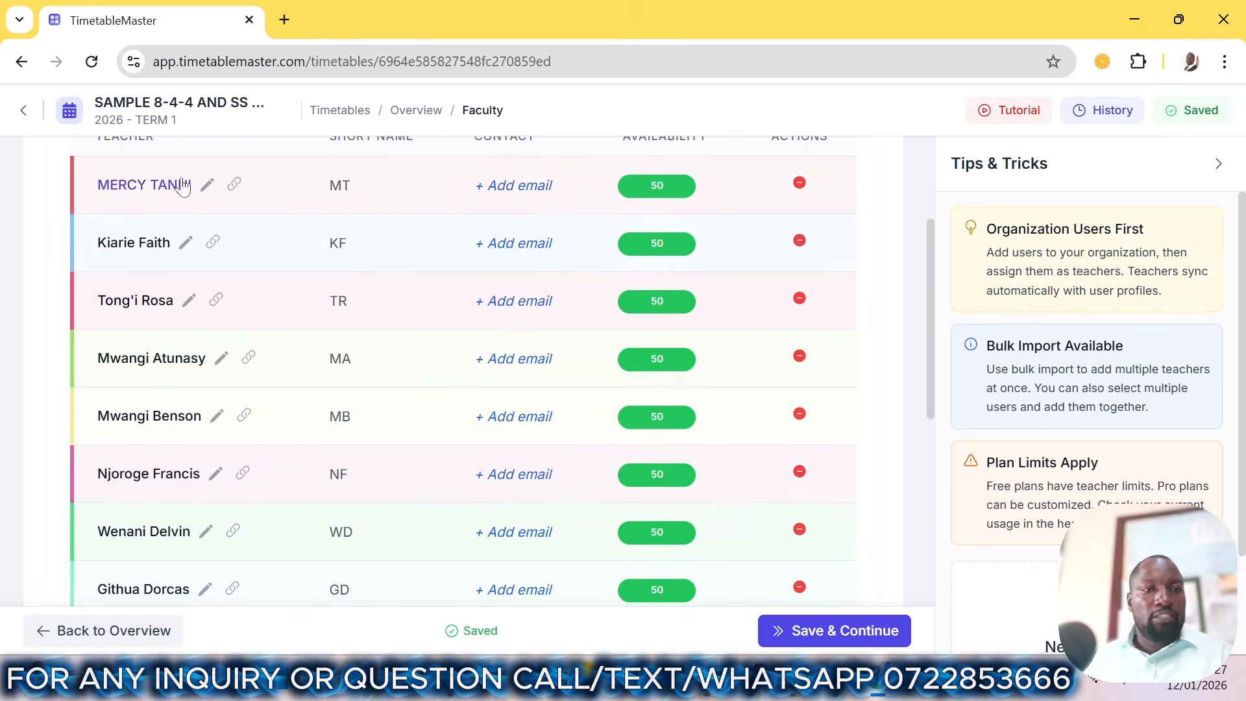
{"action": "scroll", "coordinate": [181, 273], "scroll_direction": "up", "scroll_amount": 3}
{"action": "scroll", "coordinate": [172, 315], "scroll_direction": "down", "scroll_amount": 2}
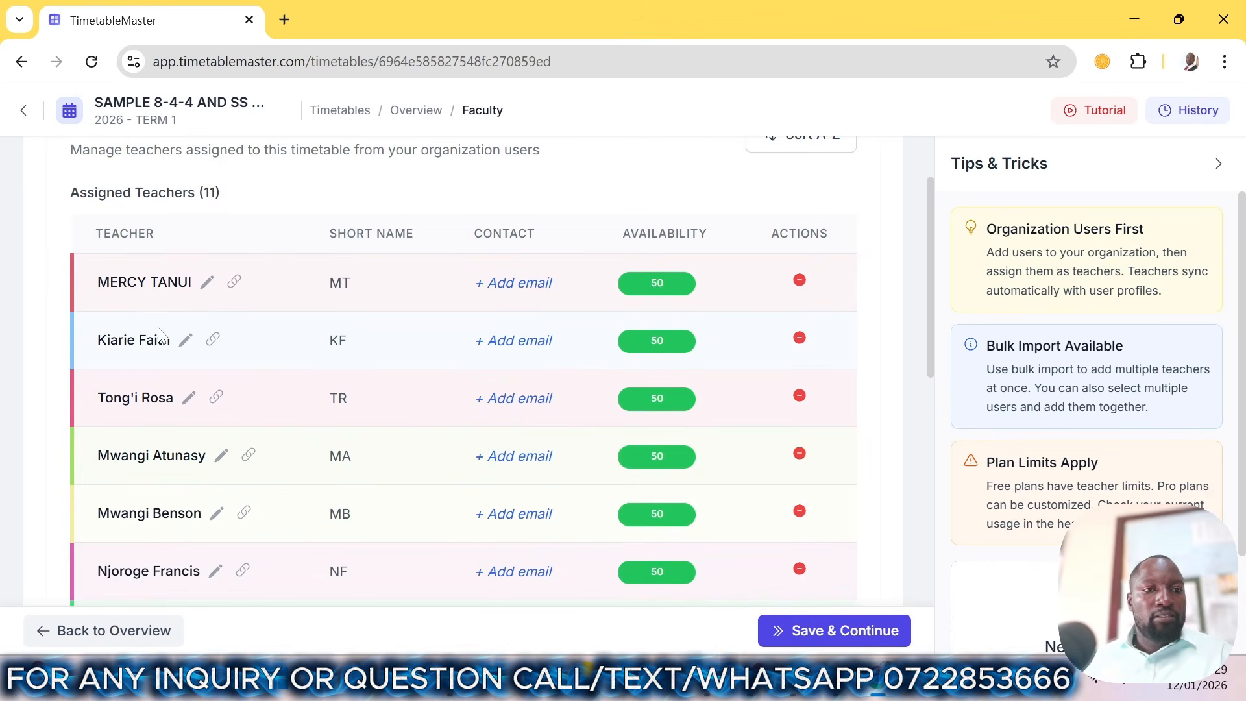
{"action": "scroll", "coordinate": [154, 402], "scroll_direction": "down", "scroll_amount": 2}
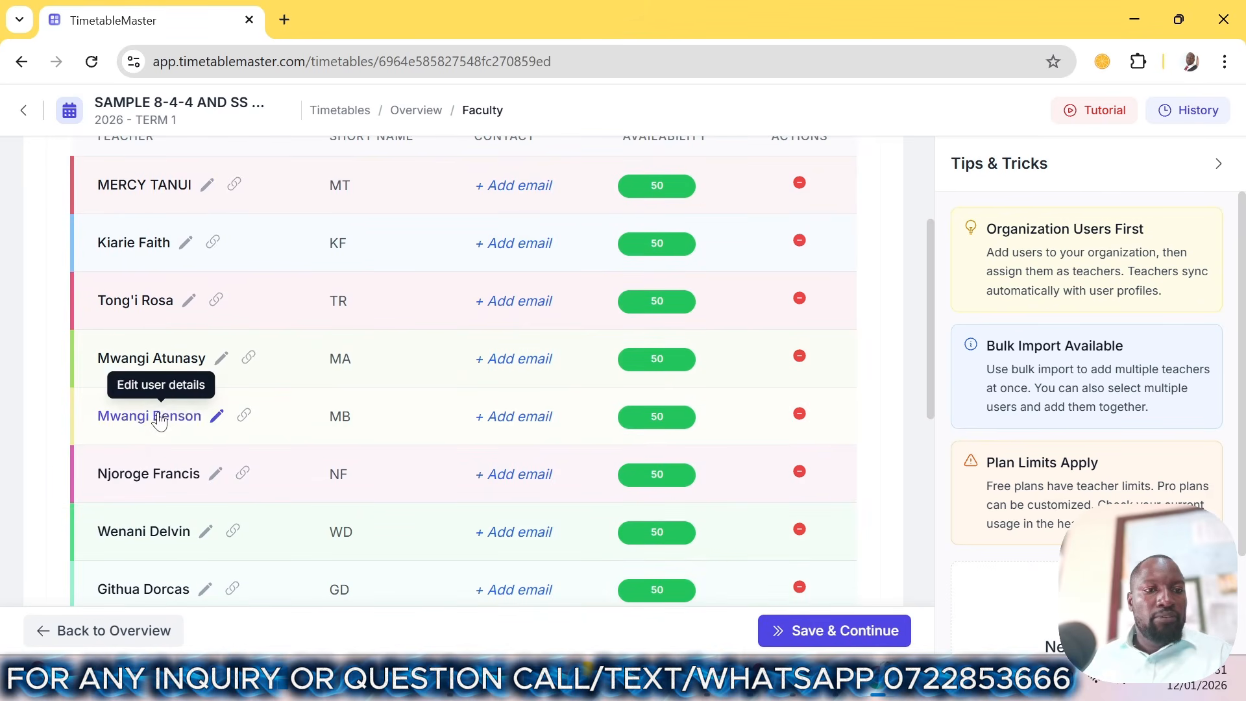
{"action": "scroll", "coordinate": [159, 549], "scroll_direction": "down", "scroll_amount": 2}
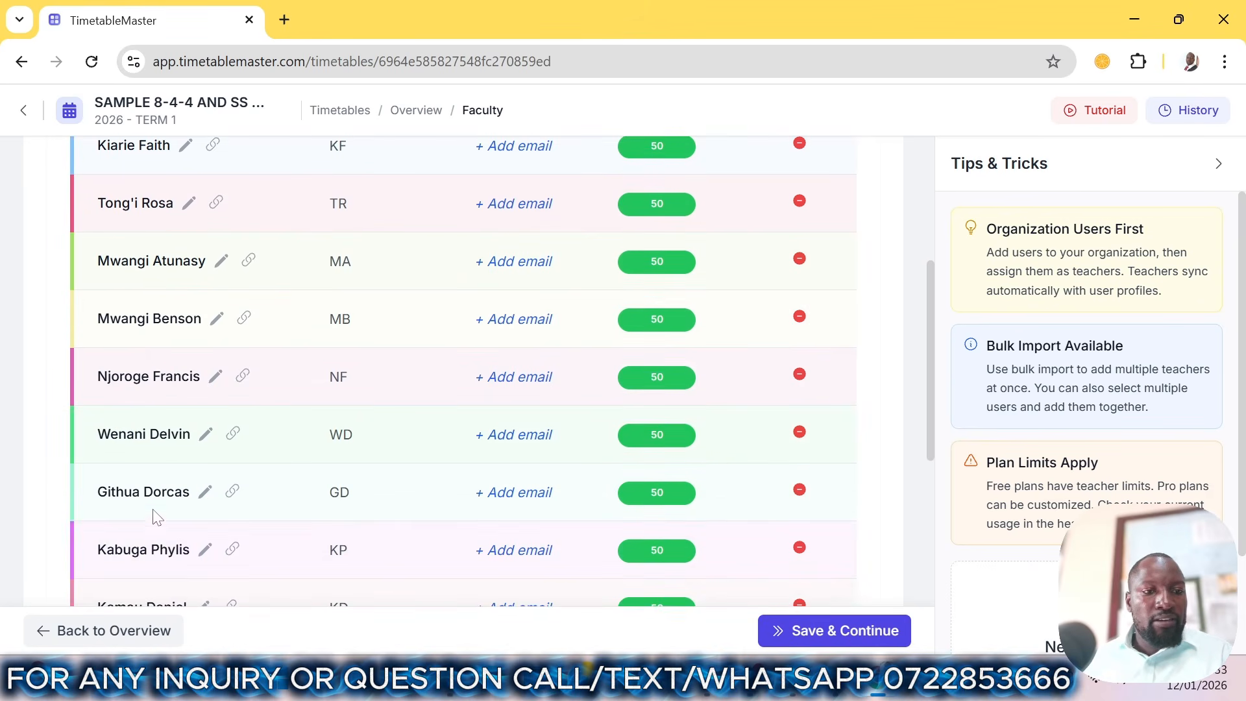
{"action": "scroll", "coordinate": [156, 547], "scroll_direction": "down", "scroll_amount": 2}
{"action": "scroll", "coordinate": [146, 517], "scroll_direction": "down", "scroll_amount": 2}
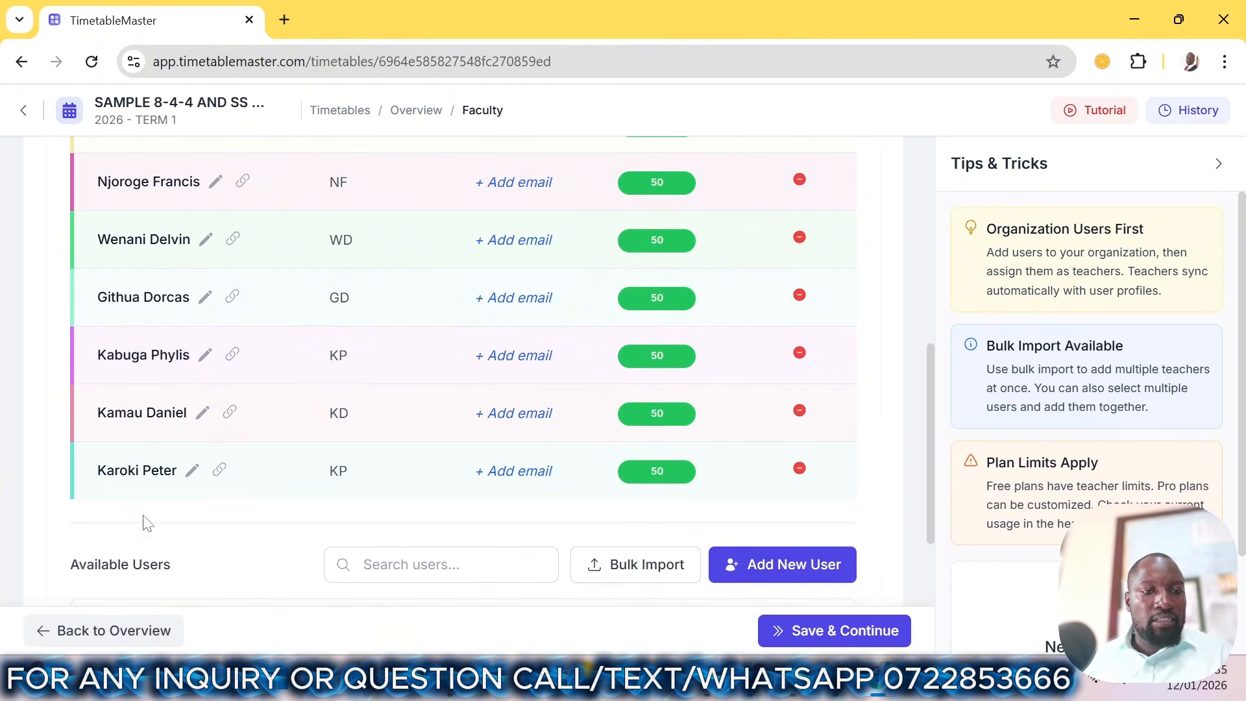
- Save the faculty data and open the Sections / Grades section of the institute data
{"action": "left_click", "coordinate": [826, 632]}
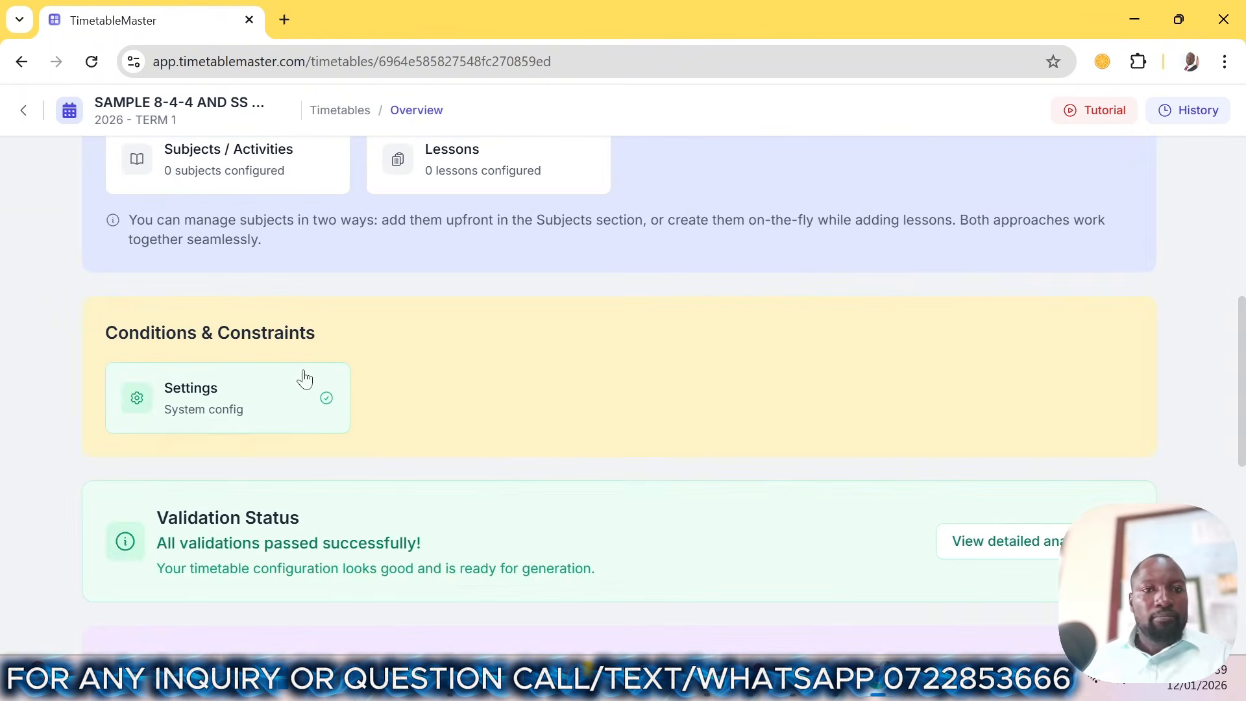
{"action": "scroll", "coordinate": [264, 329], "scroll_direction": "up", "scroll_amount": 3}
{"action": "scroll", "coordinate": [617, 195], "scroll_direction": "up", "scroll_amount": 3}
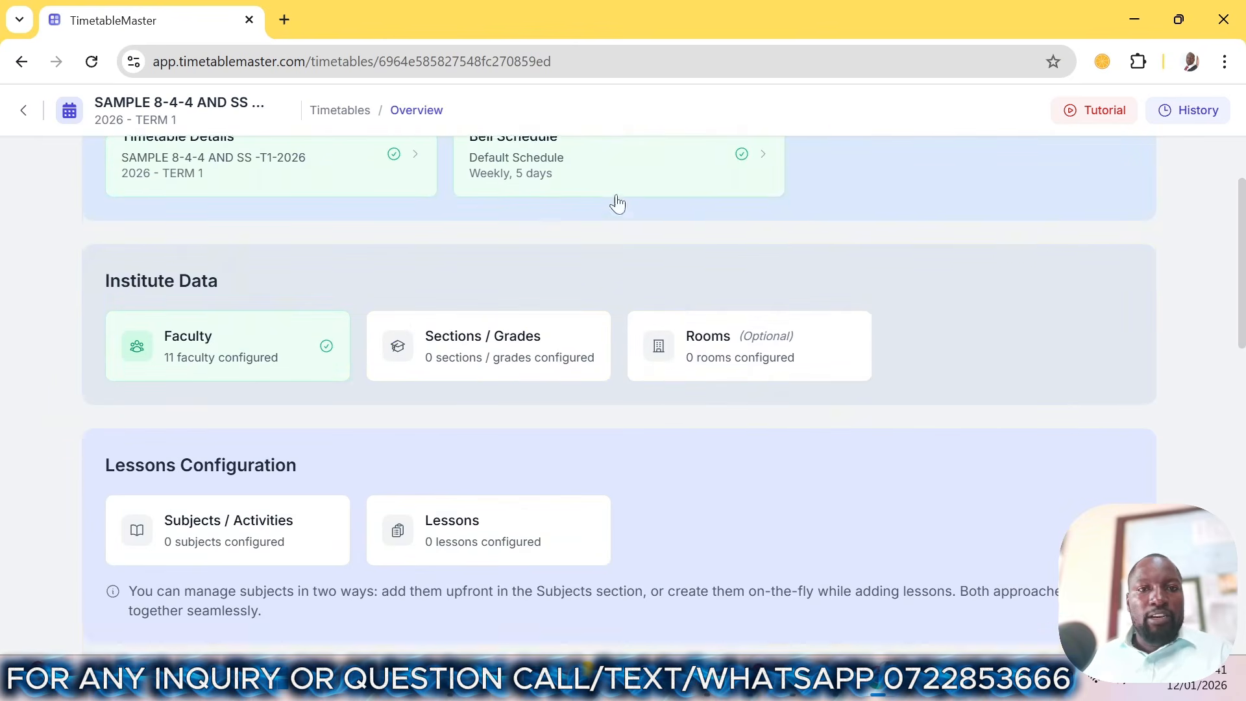
{"action": "left_click", "coordinate": [501, 376]}
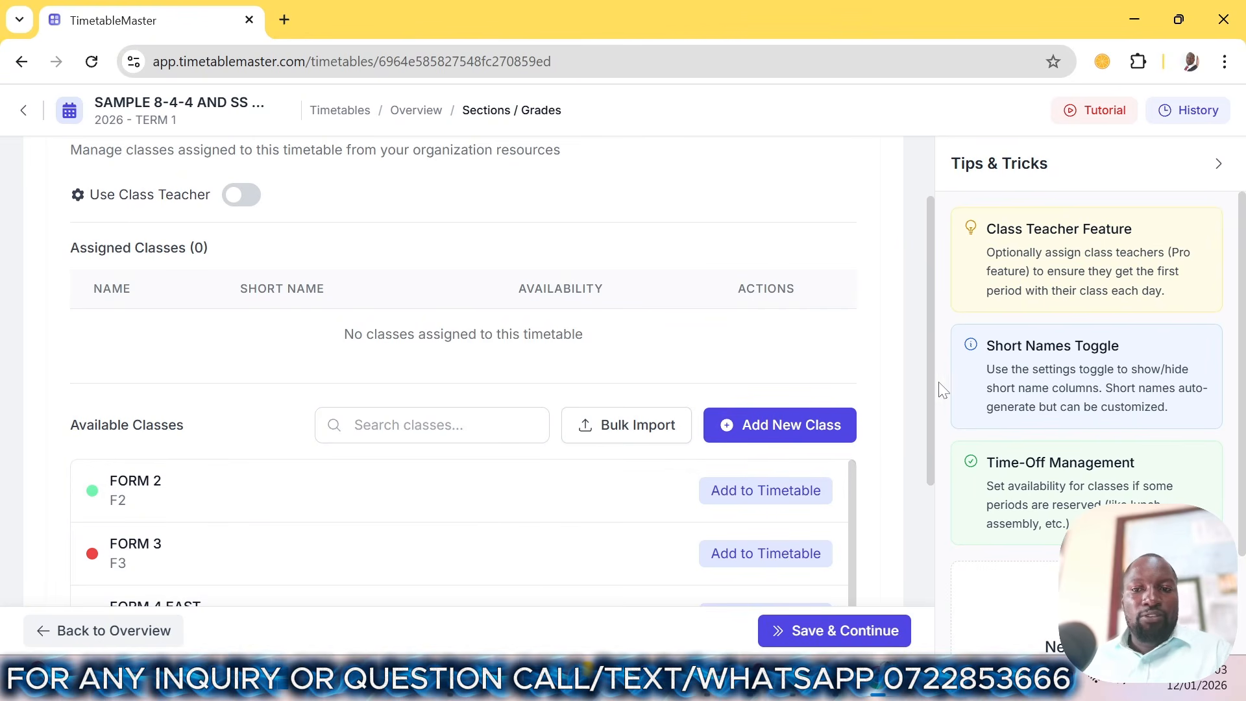
- Add the available classes FORM 3, FORM 4 EAST and FORM 4 WEST to the timetable
{"action": "left_click_drag", "start_coordinate": [929, 400], "coordinate": [928, 480]}
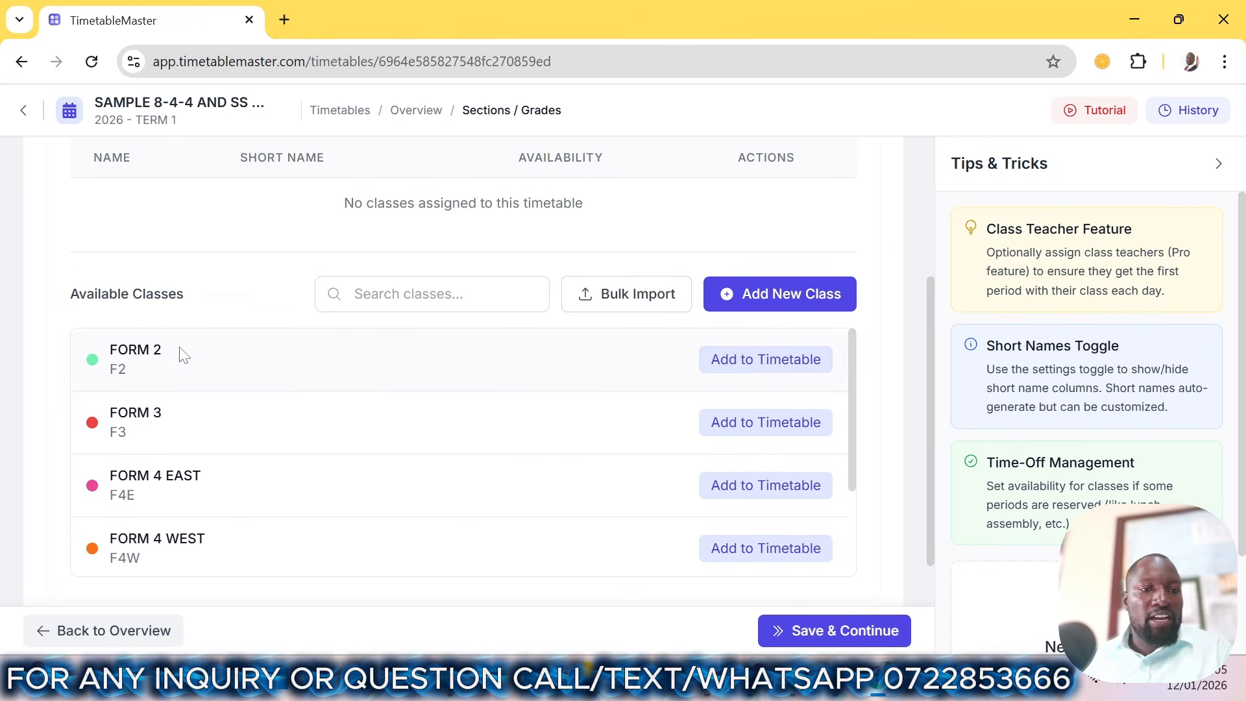
{"action": "left_click", "coordinate": [758, 440]}
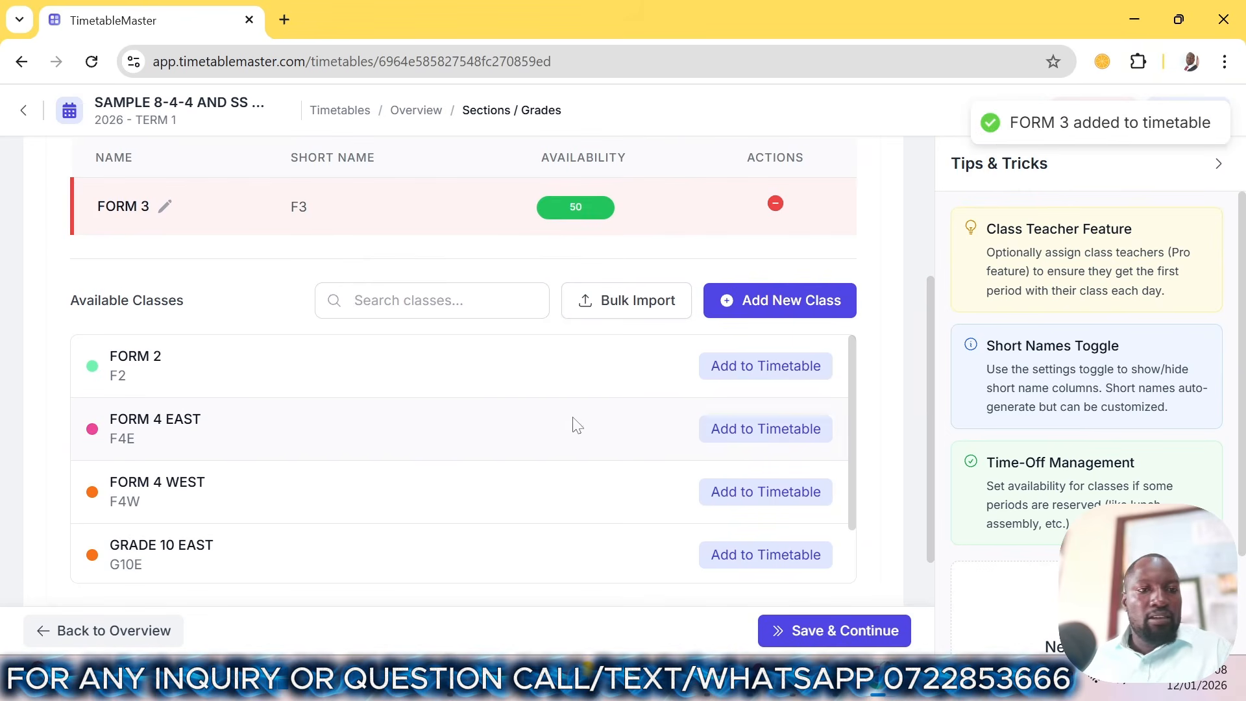
{"action": "left_click", "coordinate": [766, 435]}
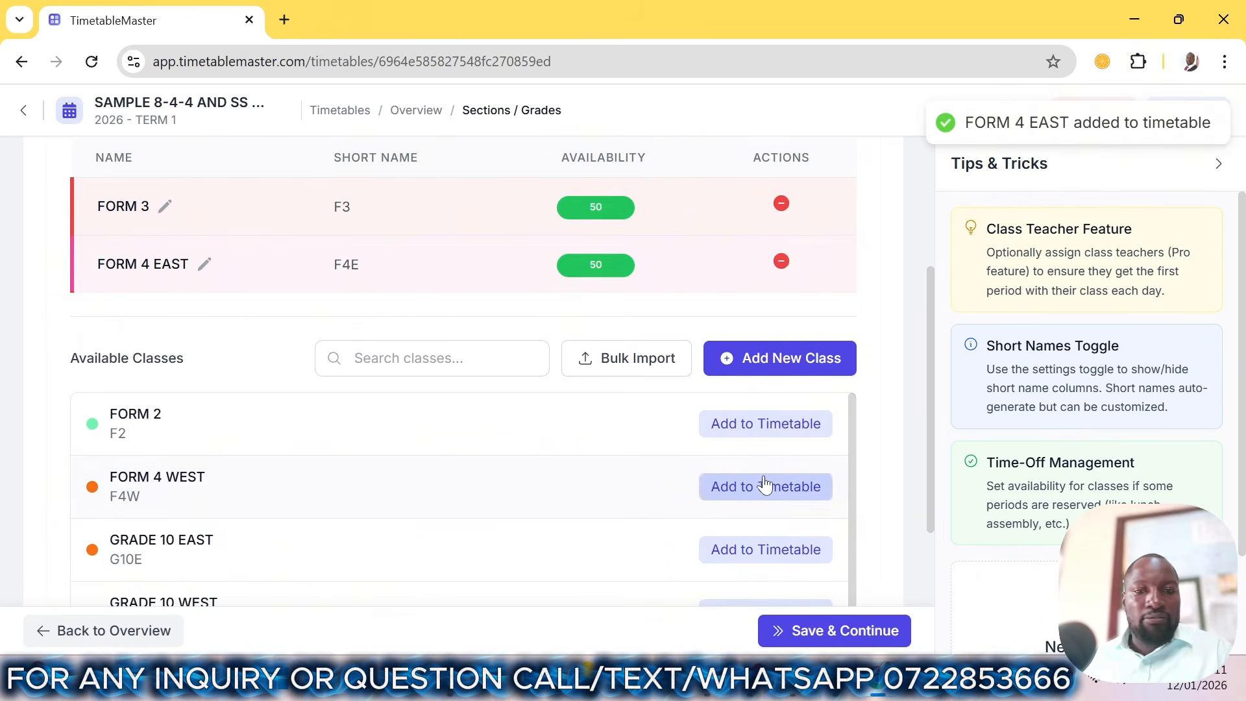
{"action": "left_click", "coordinate": [753, 493]}
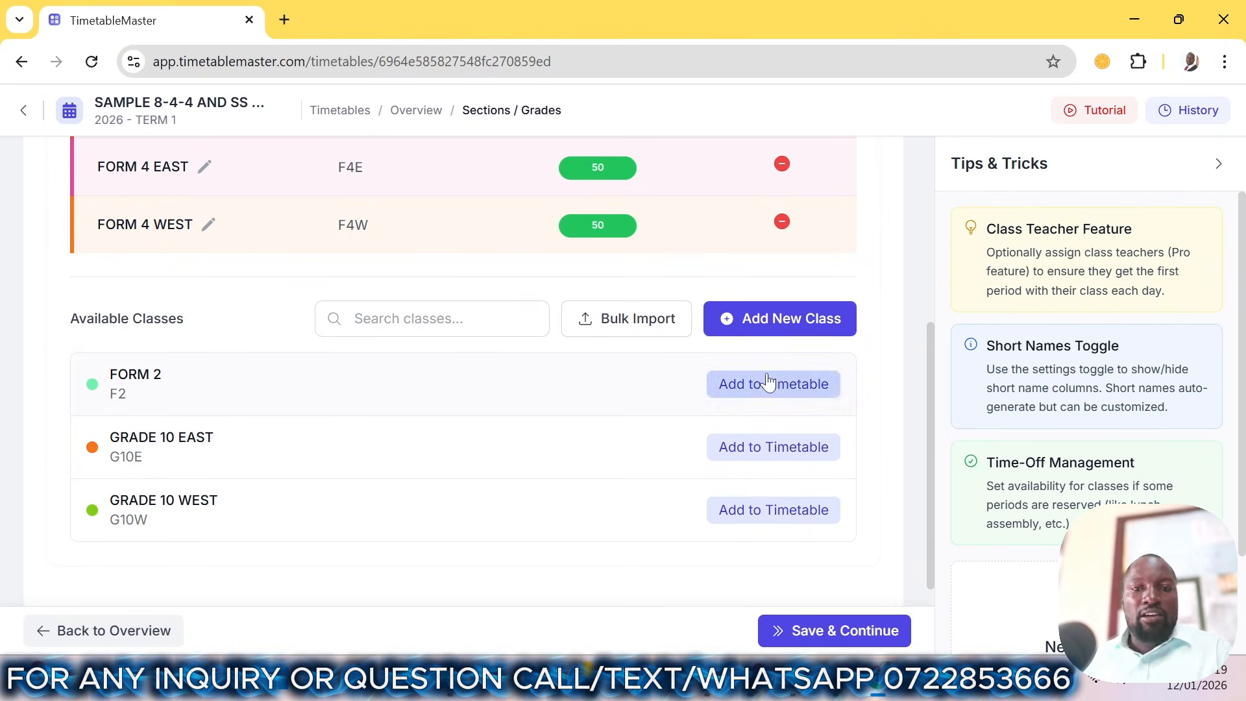
- Create a new class named GRADE 10 with the short name G10
{"action": "scroll", "coordinate": [766, 381], "scroll_direction": "up", "scroll_amount": 2}
{"action": "left_click", "coordinate": [787, 426]}
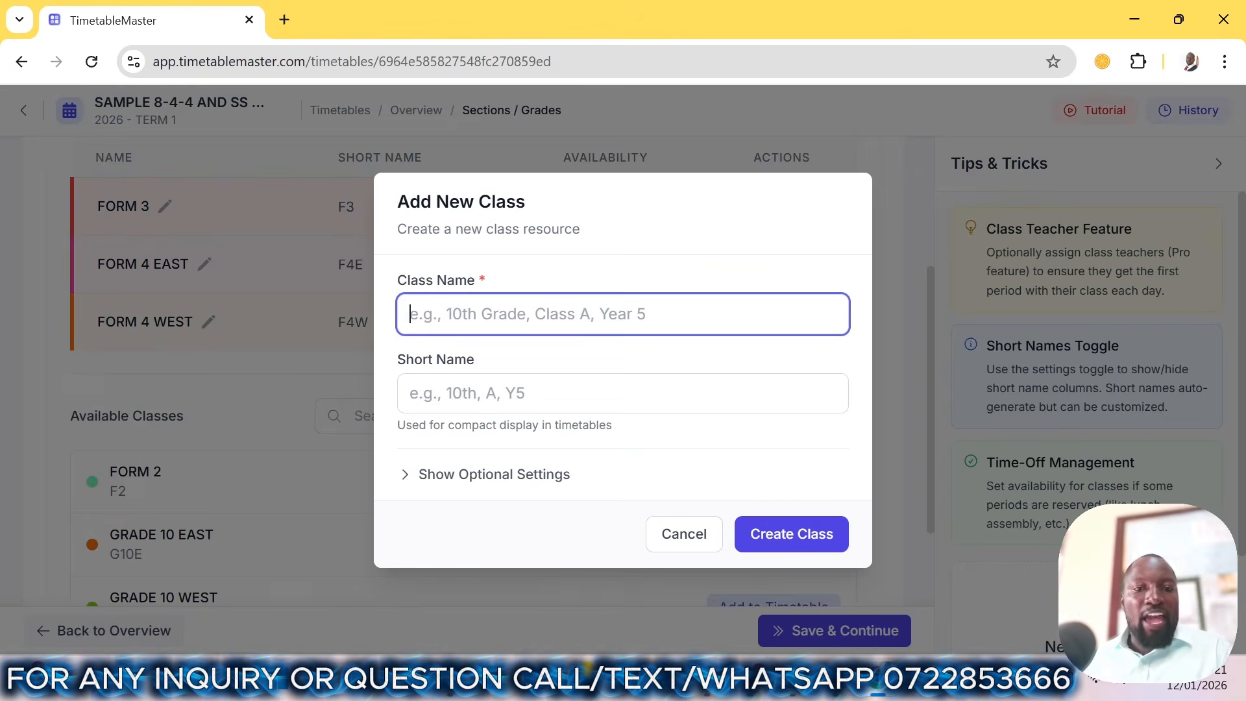
{"action": "type", "text": "GARD"}
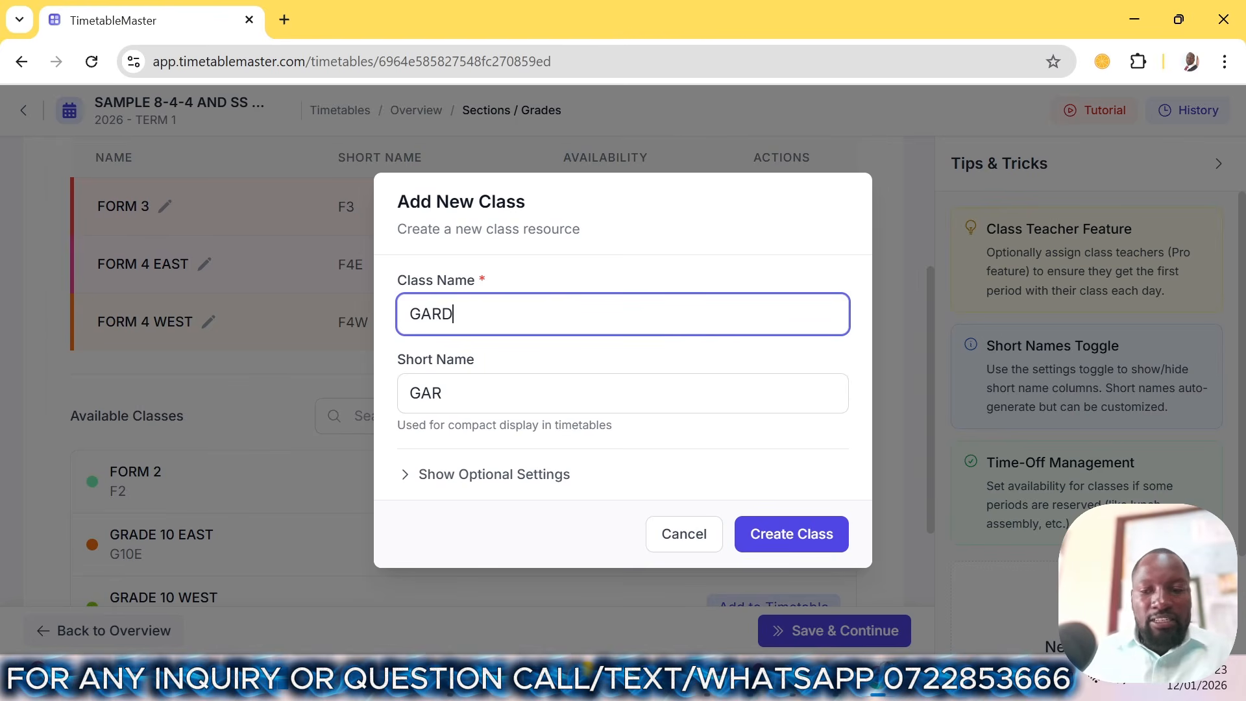
{"action": "type", "text": "ADE"}
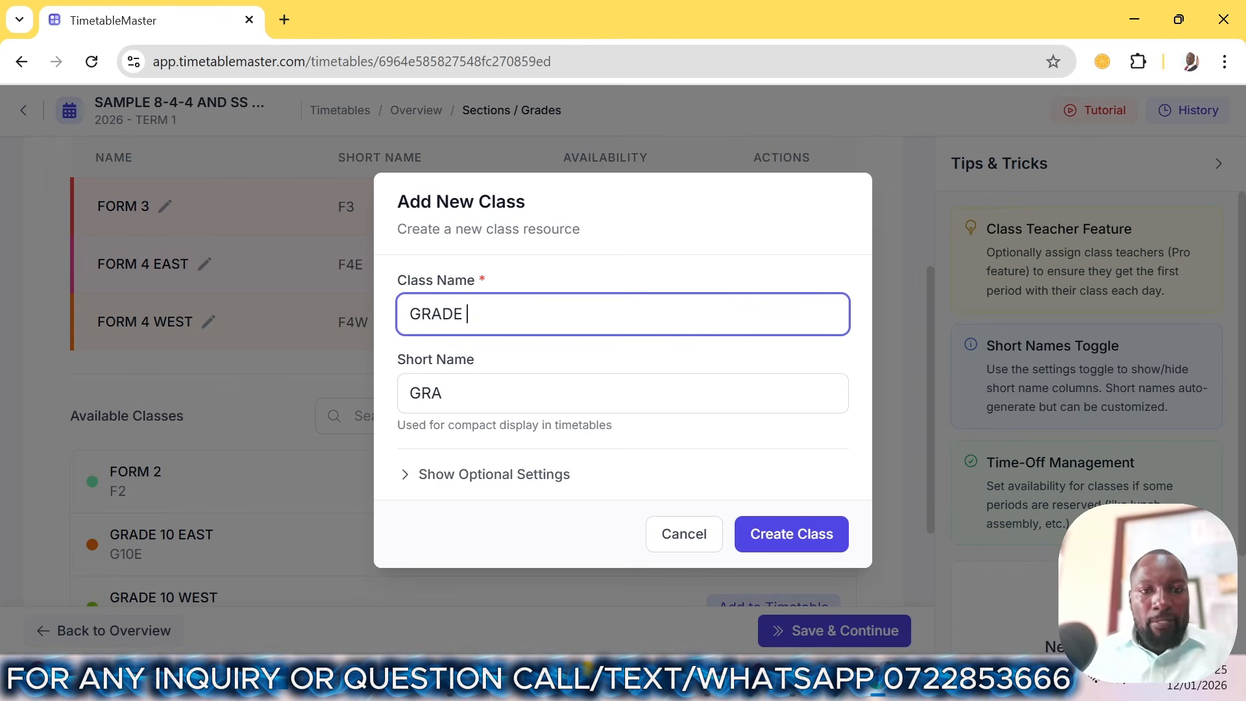
{"action": "type", "text": " 10"}
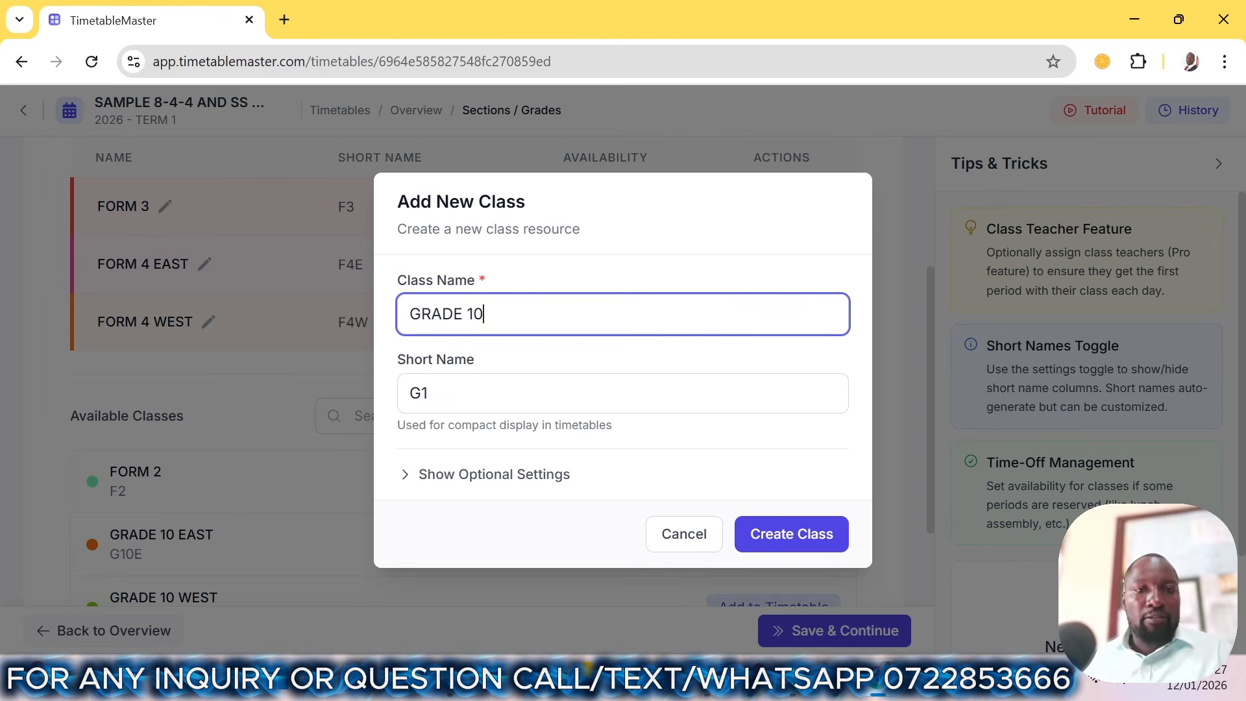
{"action": "left_click", "coordinate": [447, 393]}
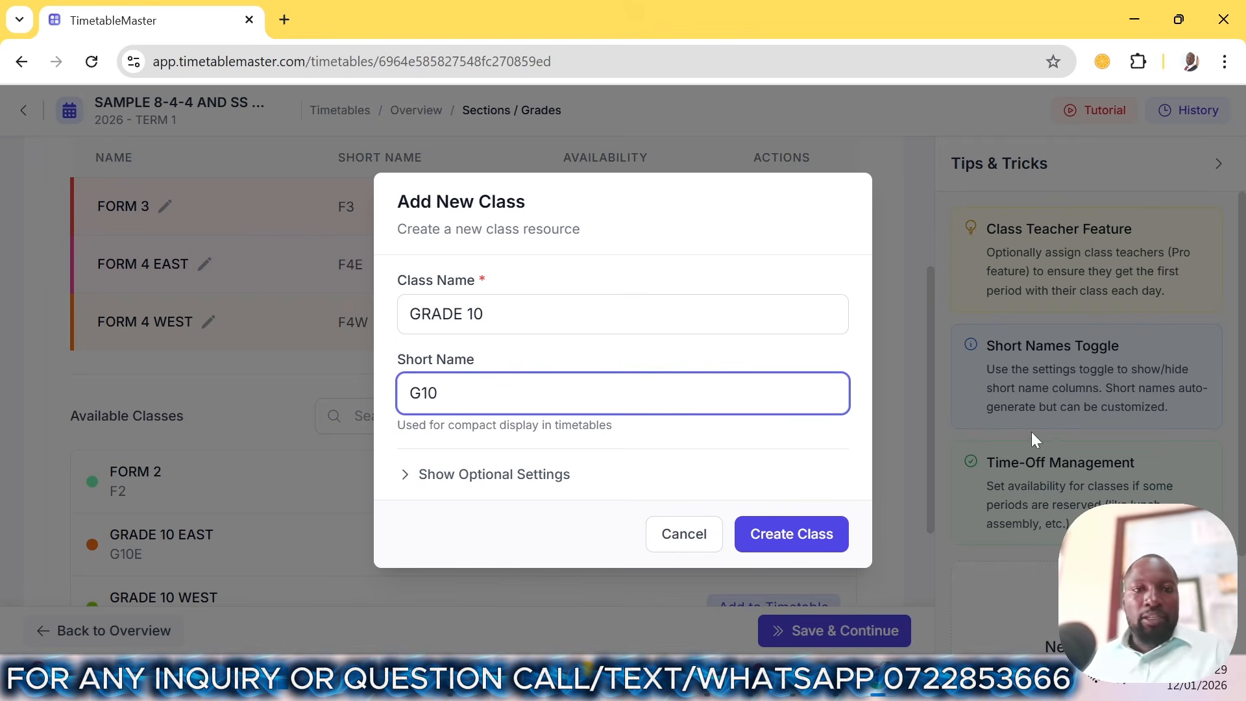
{"action": "left_click", "coordinate": [778, 550]}
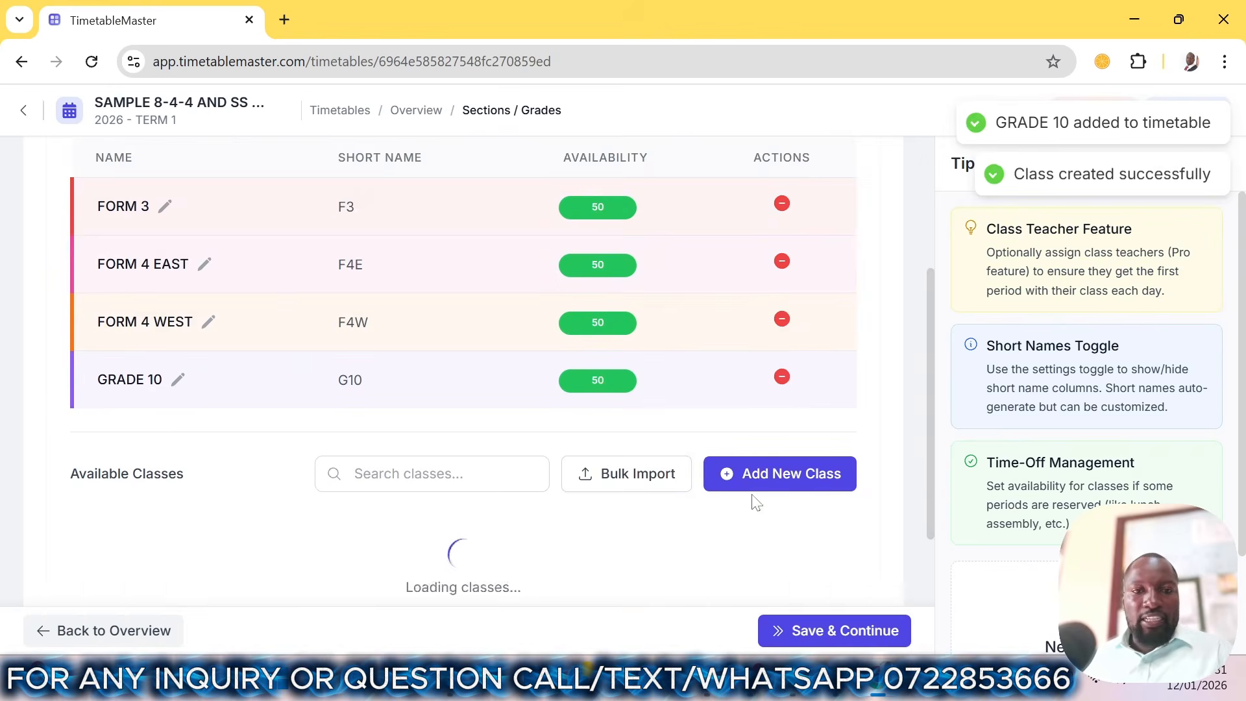
- Save the assigned classes and check the setup progress for the sections still needed before generating the timetable
{"action": "scroll", "coordinate": [685, 454], "scroll_direction": "down", "scroll_amount": 3}
{"action": "scroll", "coordinate": [270, 431], "scroll_direction": "up", "scroll_amount": 3}
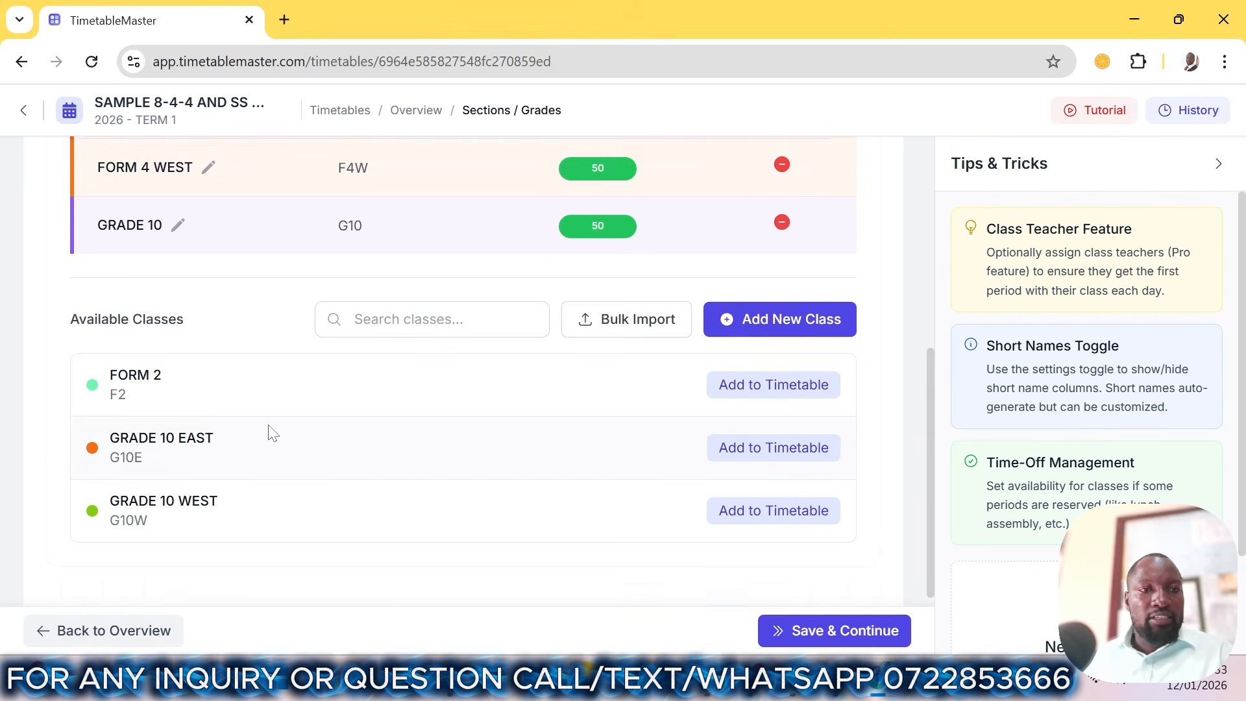
{"action": "scroll", "coordinate": [787, 553], "scroll_direction": "down", "scroll_amount": 3}
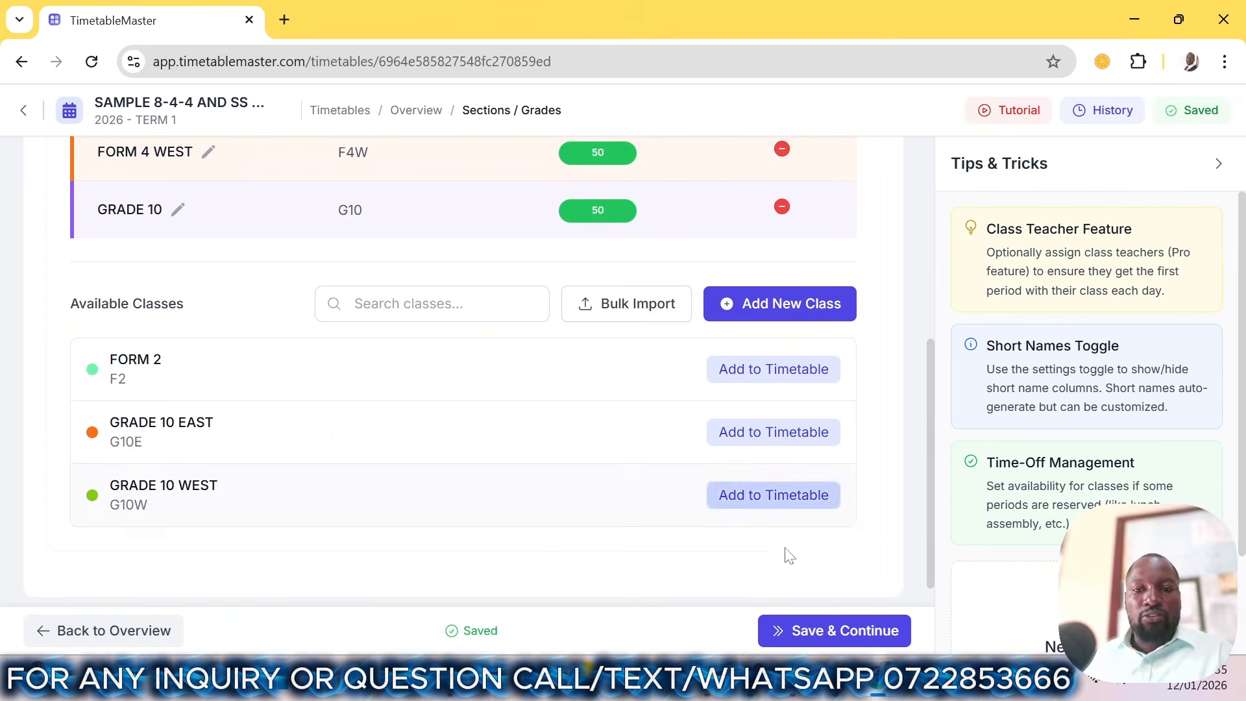
{"action": "left_click", "coordinate": [814, 630]}
{"action": "scroll", "coordinate": [196, 247], "scroll_direction": "down", "scroll_amount": 6}
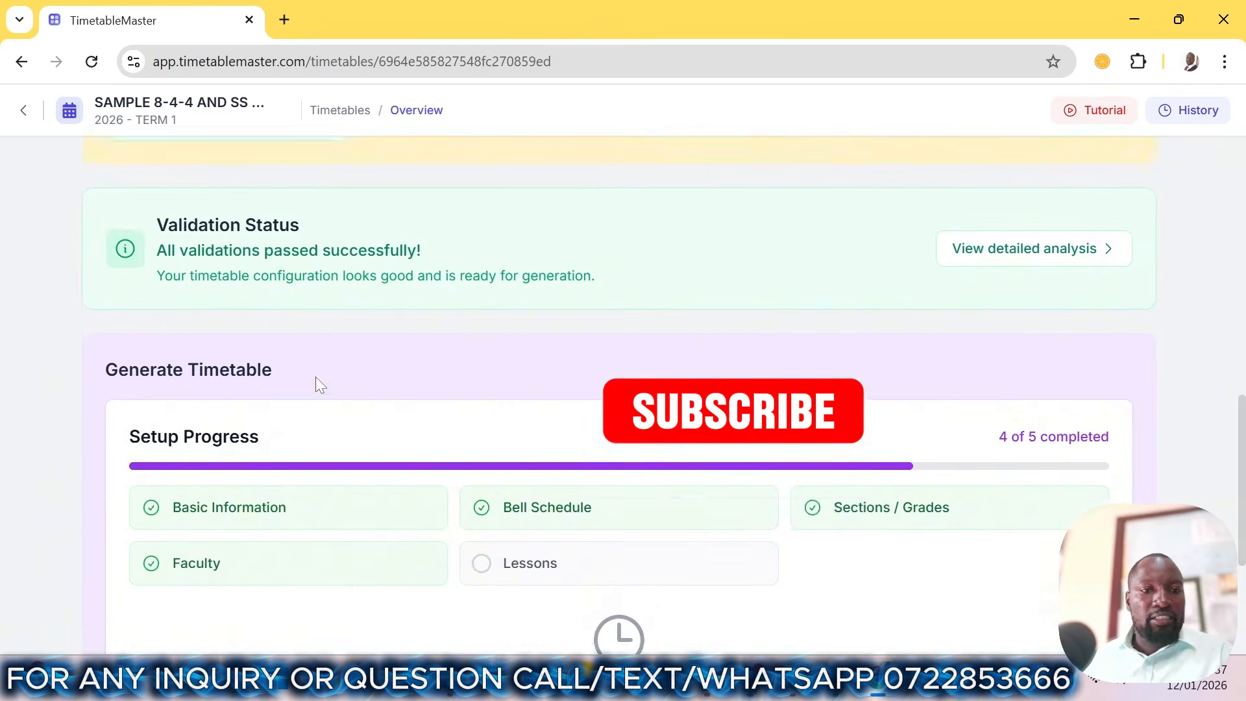
{"action": "scroll", "coordinate": [314, 384], "scroll_direction": "down", "scroll_amount": 3}
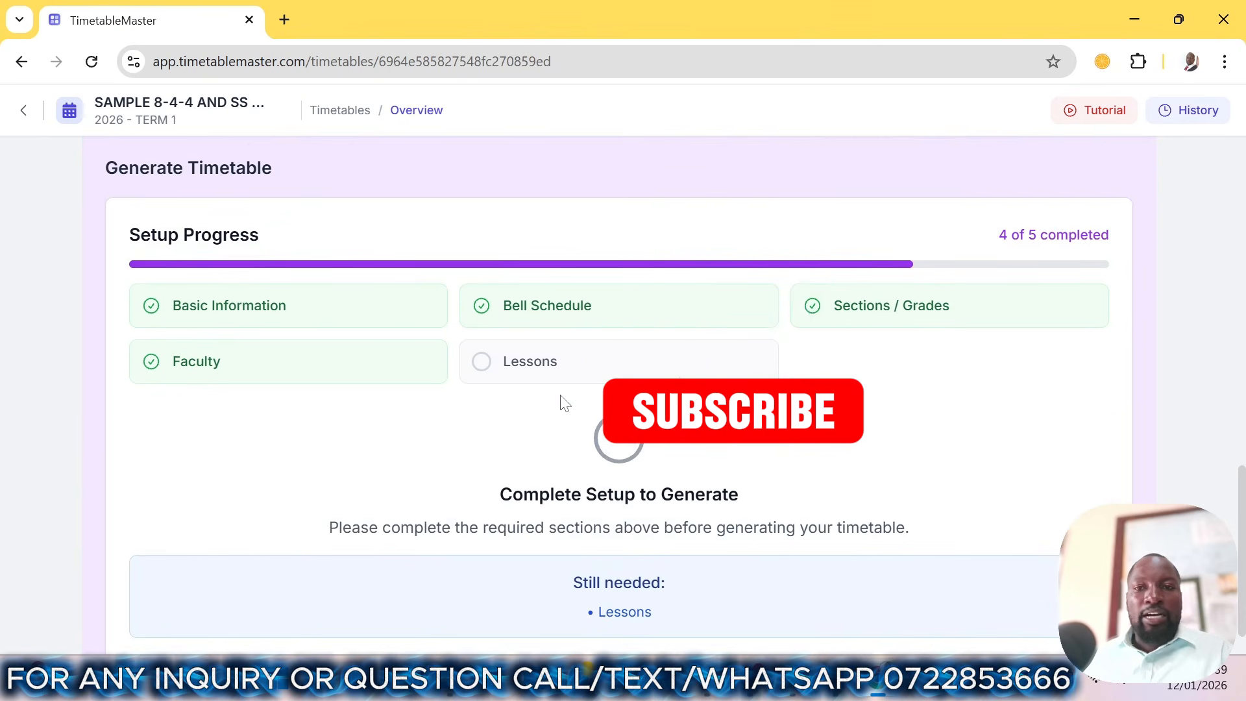
{"action": "scroll", "coordinate": [551, 419], "scroll_direction": "down", "scroll_amount": 1}
{"action": "scroll", "coordinate": [526, 435], "scroll_direction": "up", "scroll_amount": 6}
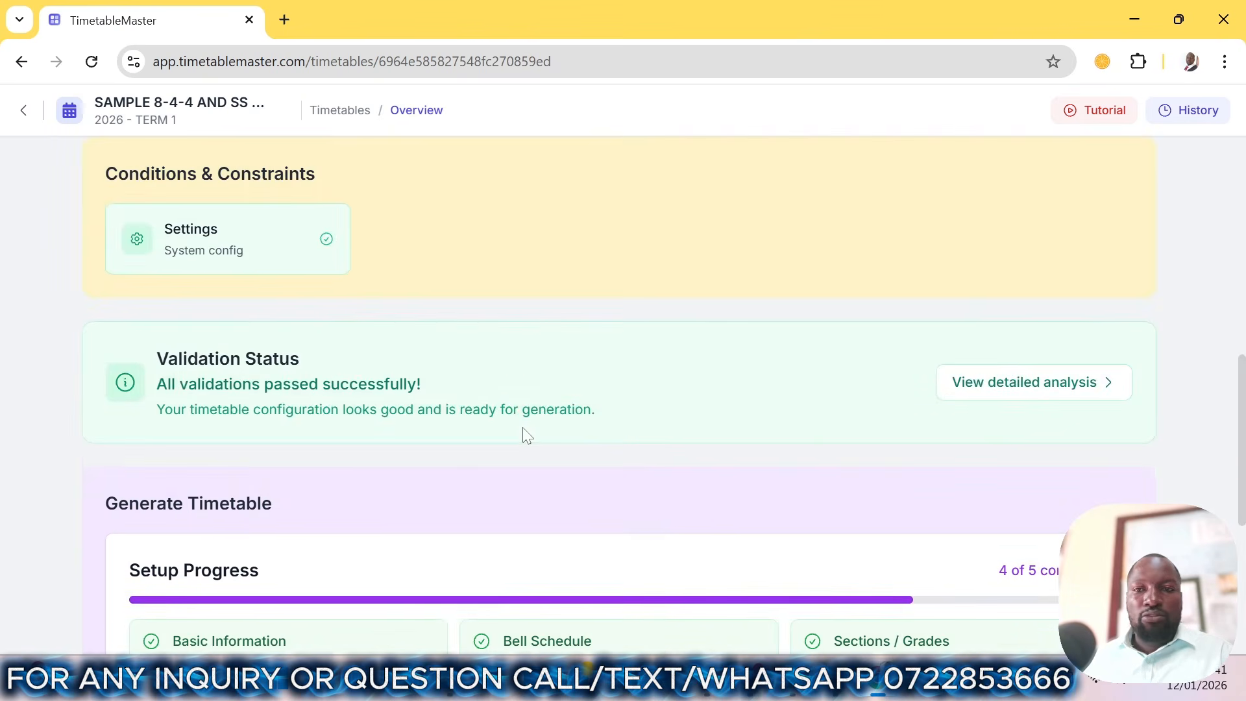
{"action": "scroll", "coordinate": [527, 435], "scroll_direction": "down", "scroll_amount": 4}
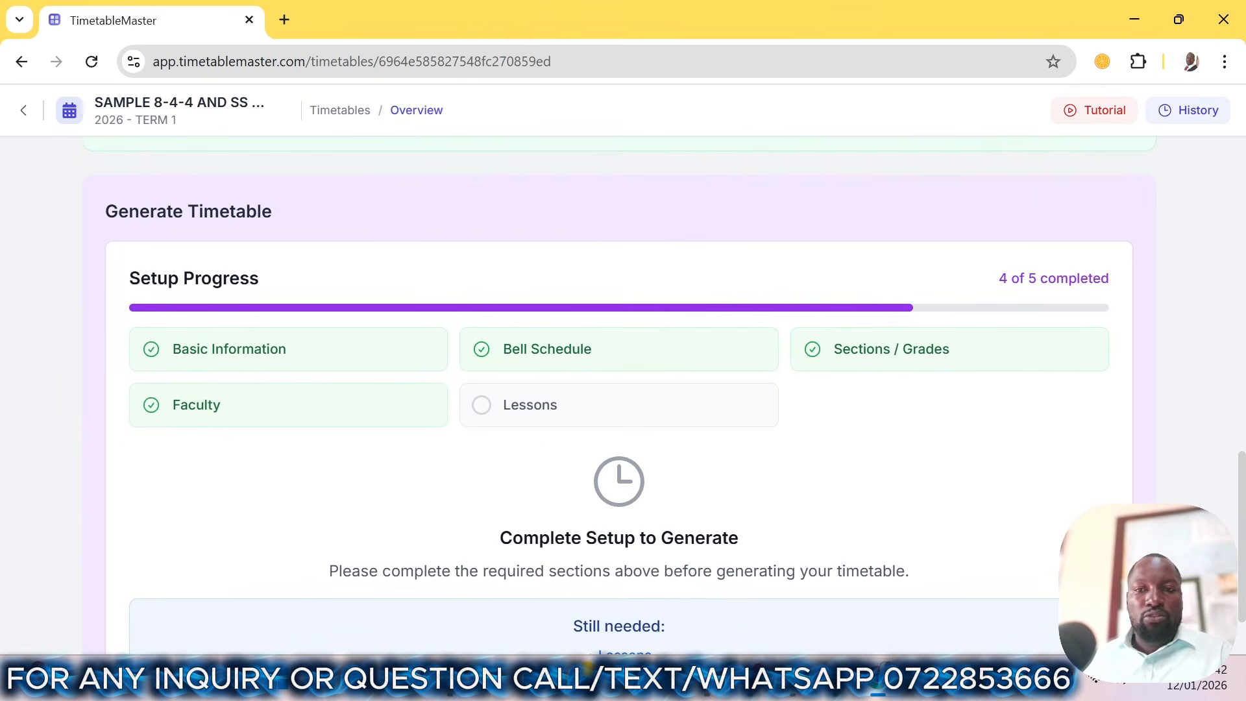
- Go back to the list of timetables and reopen the draft SAMPLE 8-4-4 AND SS -T1-2026
{"action": "left_click", "coordinate": [24, 111]}
{"action": "scroll", "coordinate": [558, 422], "scroll_direction": "down", "scroll_amount": 6}
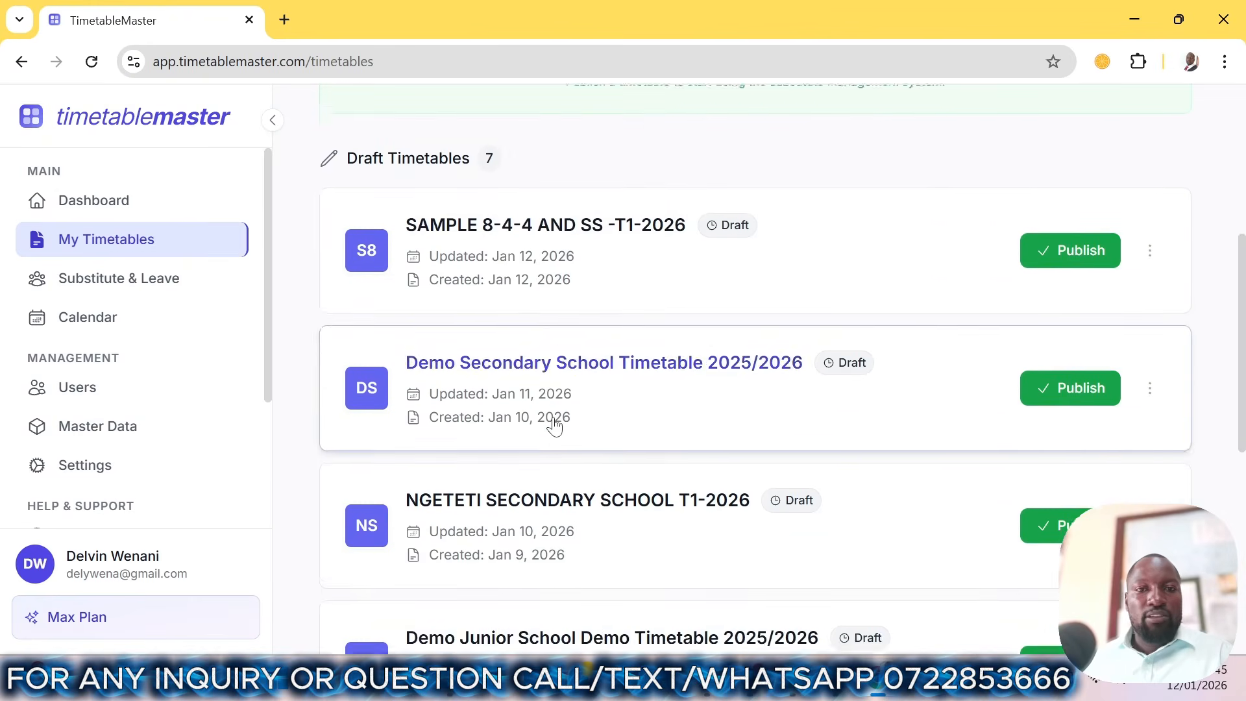
{"action": "scroll", "coordinate": [554, 425], "scroll_direction": "up", "scroll_amount": 2}
{"action": "left_click", "coordinate": [495, 350]}
- Open the optional Rooms section of the institute data and add BIO/CHEM LAB to the timetable
{"action": "scroll", "coordinate": [406, 438], "scroll_direction": "down", "scroll_amount": 4}
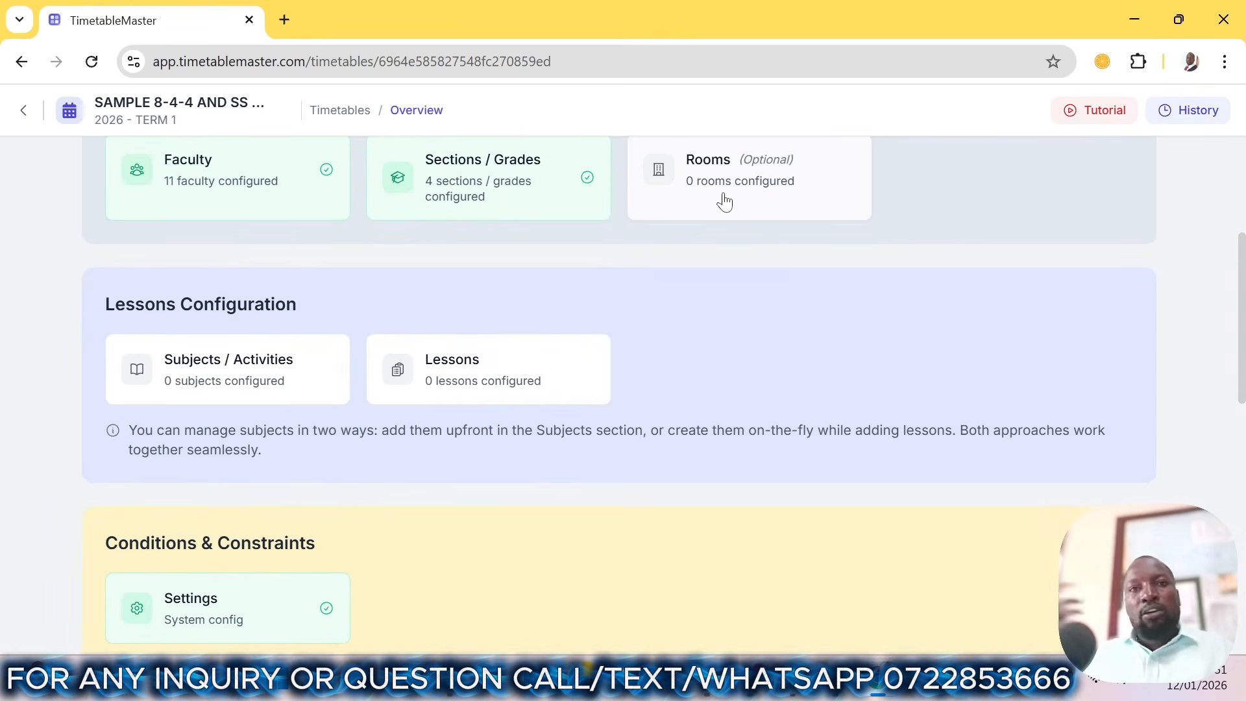
{"action": "left_click", "coordinate": [725, 202]}
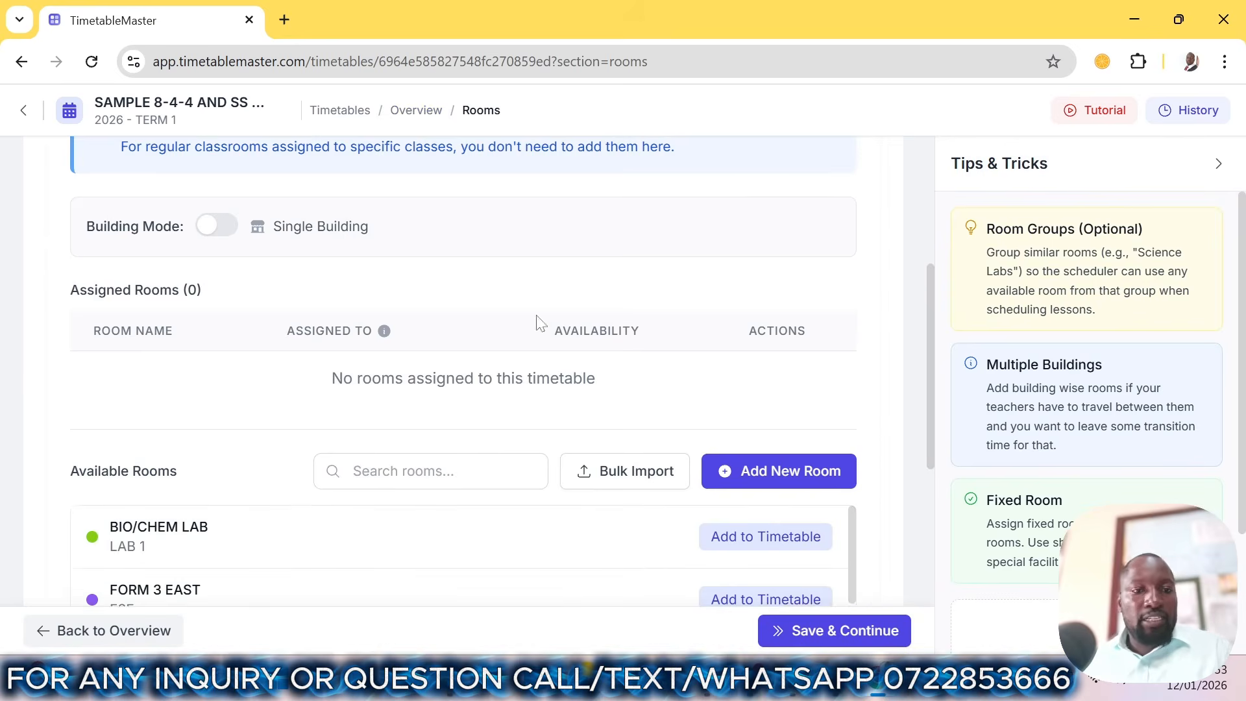
{"action": "scroll", "coordinate": [519, 363], "scroll_direction": "down", "scroll_amount": 1}
{"action": "scroll", "coordinate": [263, 426], "scroll_direction": "down", "scroll_amount": 2}
{"action": "scroll", "coordinate": [236, 477], "scroll_direction": "up", "scroll_amount": 2}
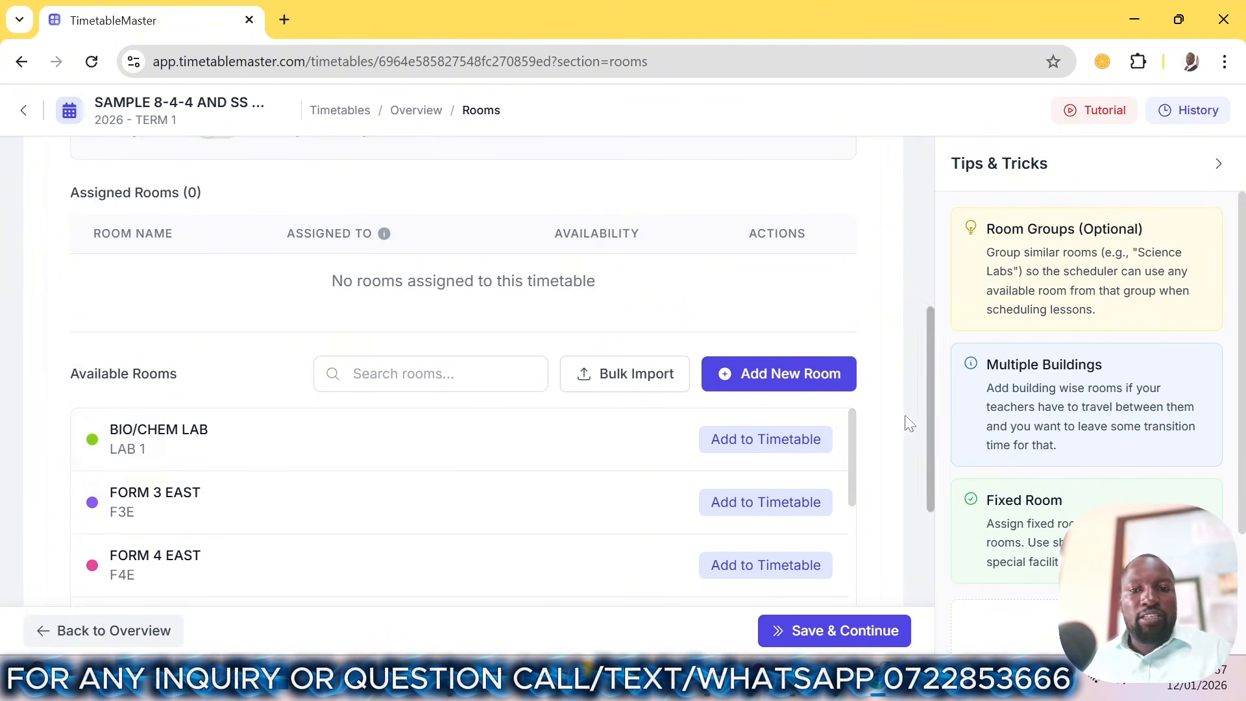
{"action": "left_click", "coordinate": [766, 438]}
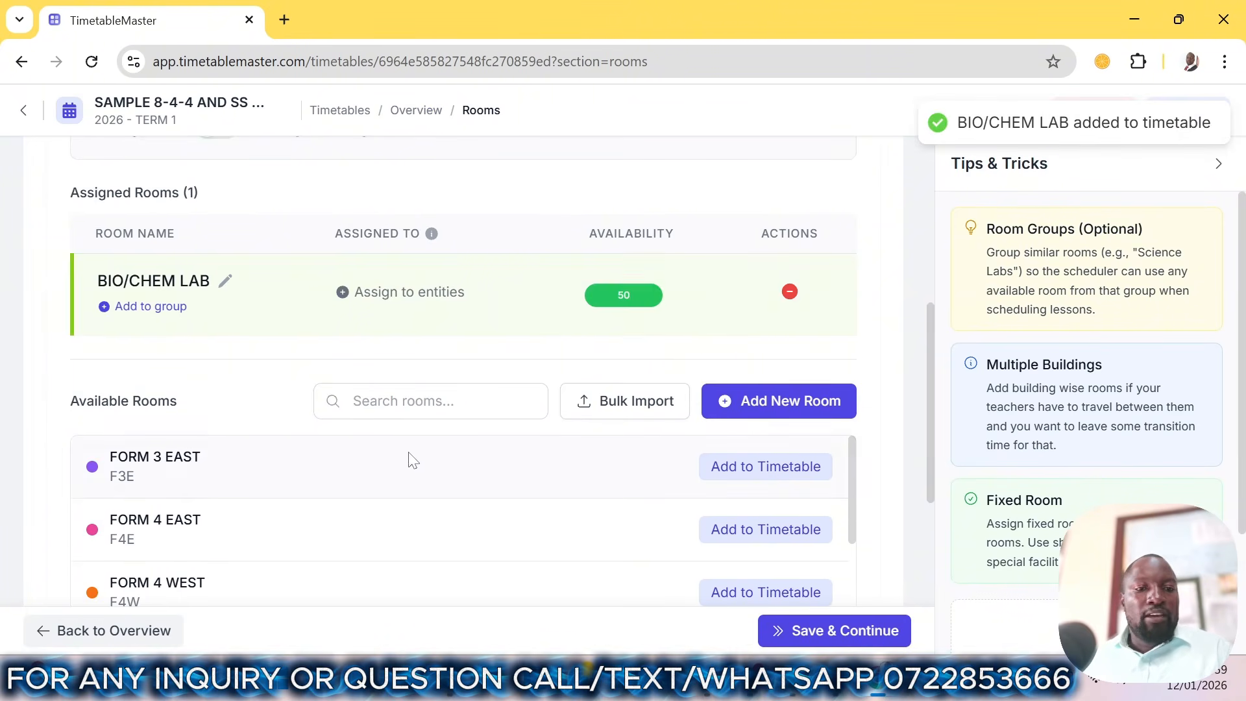
{"action": "scroll", "coordinate": [414, 503], "scroll_direction": "down", "scroll_amount": 2}
{"action": "scroll", "coordinate": [419, 500], "scroll_direction": "down", "scroll_amount": 3}
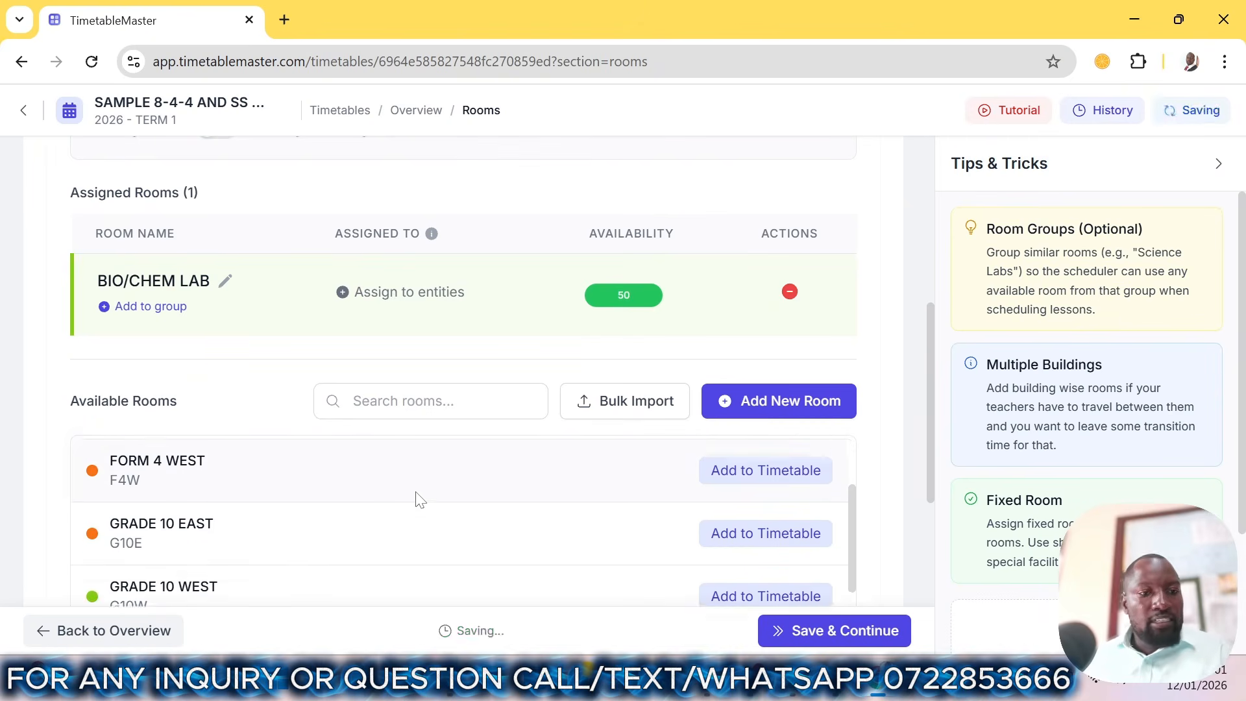
- Add PHYSICS LAB to the timetable's rooms and save the assigned rooms to get back to the overview
{"action": "scroll", "coordinate": [416, 497], "scroll_direction": "up", "scroll_amount": 2}
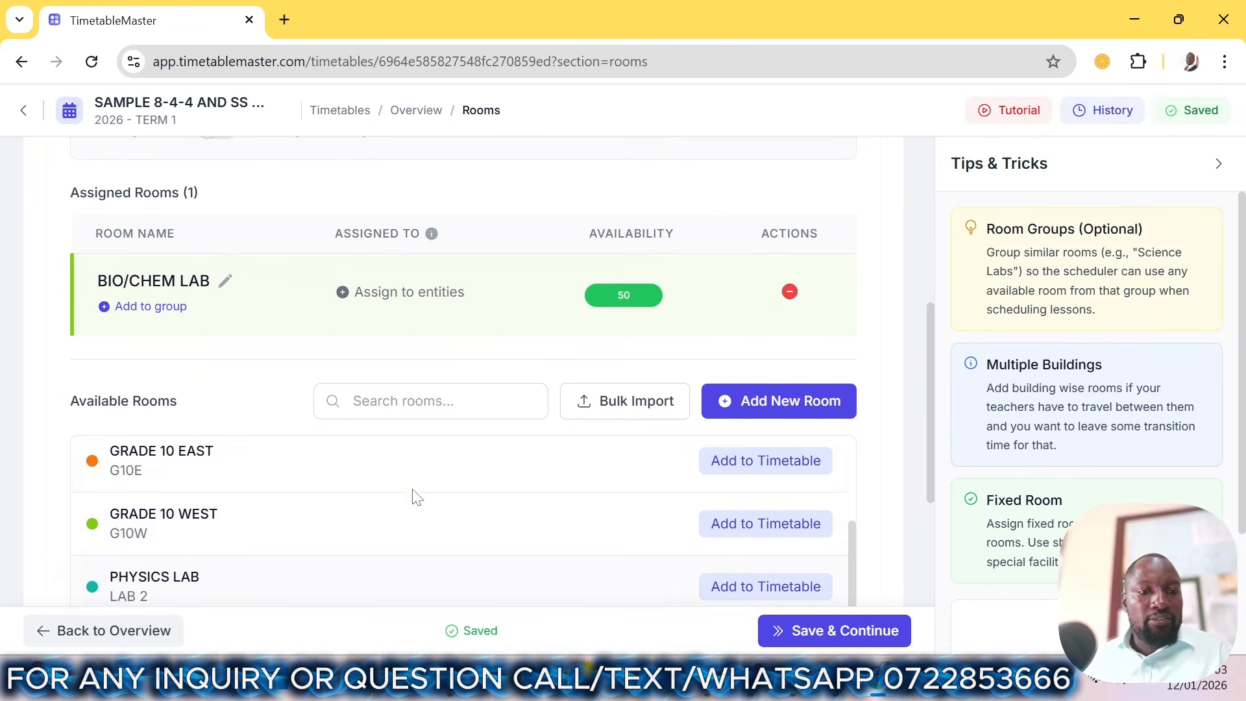
{"action": "left_click", "coordinate": [757, 592]}
{"action": "scroll", "coordinate": [581, 537], "scroll_direction": "down", "scroll_amount": 3}
{"action": "scroll", "coordinate": [497, 542], "scroll_direction": "down", "scroll_amount": 3}
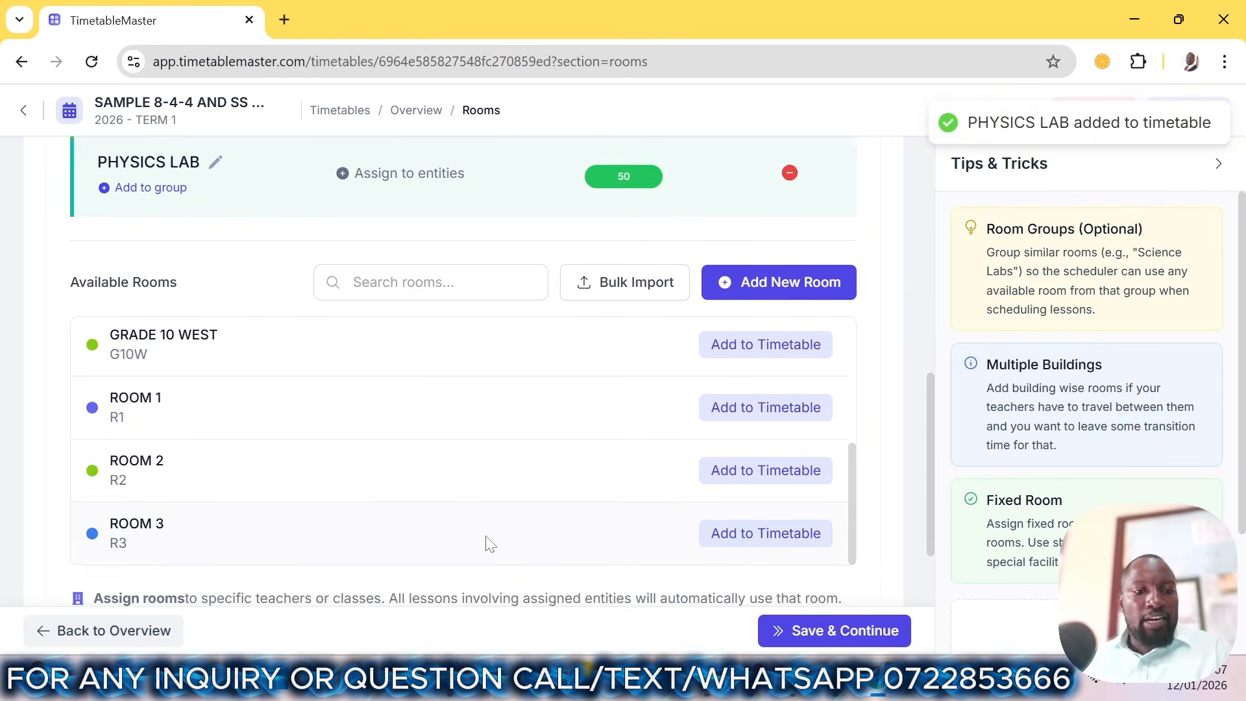
{"action": "scroll", "coordinate": [499, 496], "scroll_direction": "up", "scroll_amount": 5}
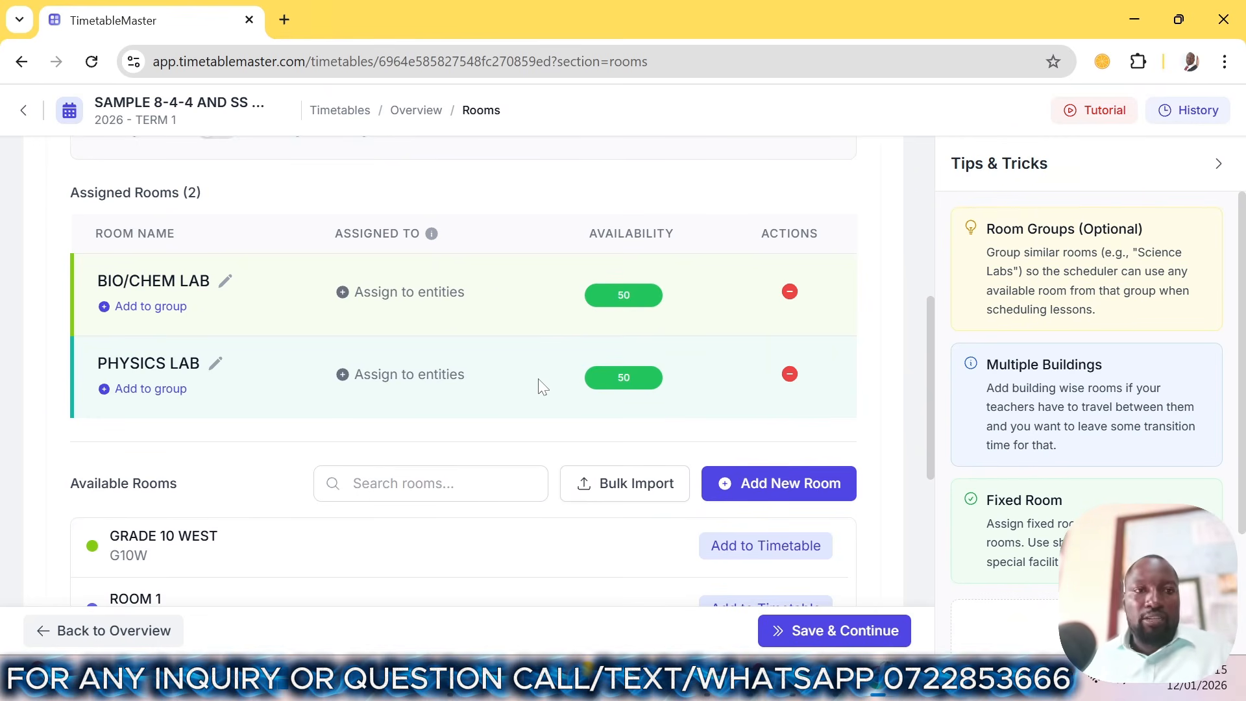
{"action": "left_click", "coordinate": [834, 632]}
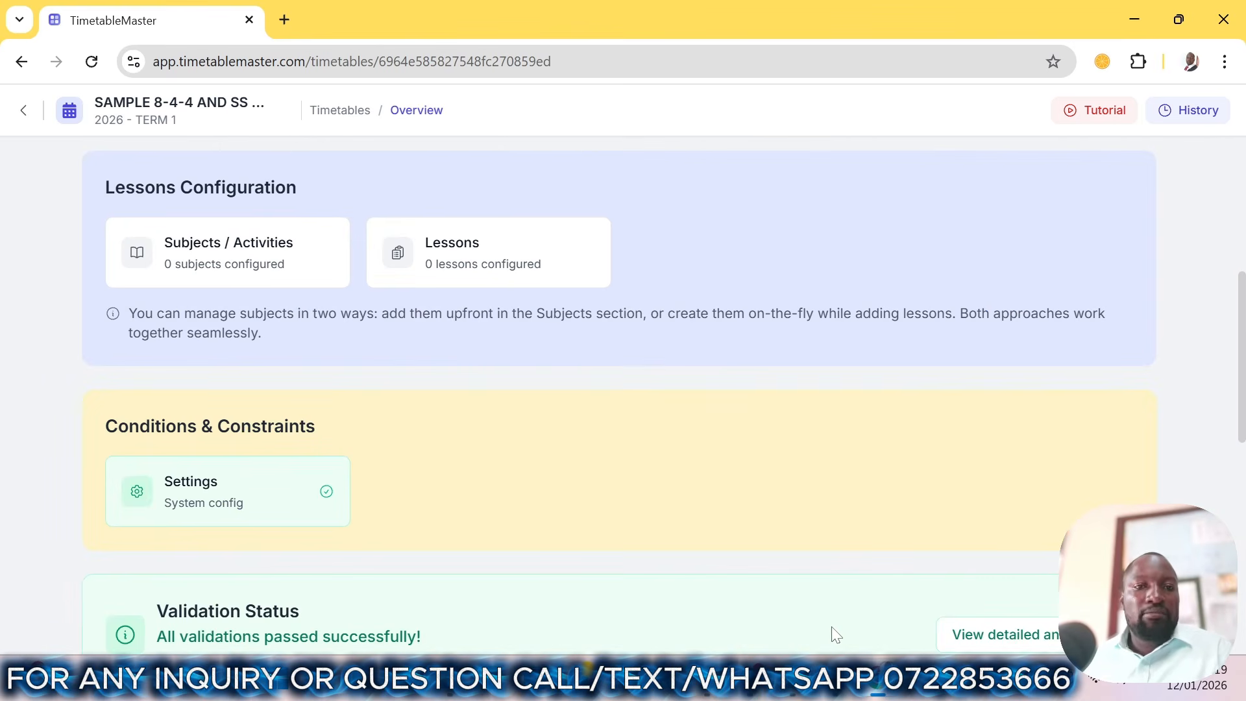
- Check the setup progress for what is still needed, and open the Subjects / Activities section of the lessons configuration
{"action": "scroll", "coordinate": [832, 601], "scroll_direction": "down", "scroll_amount": 10}
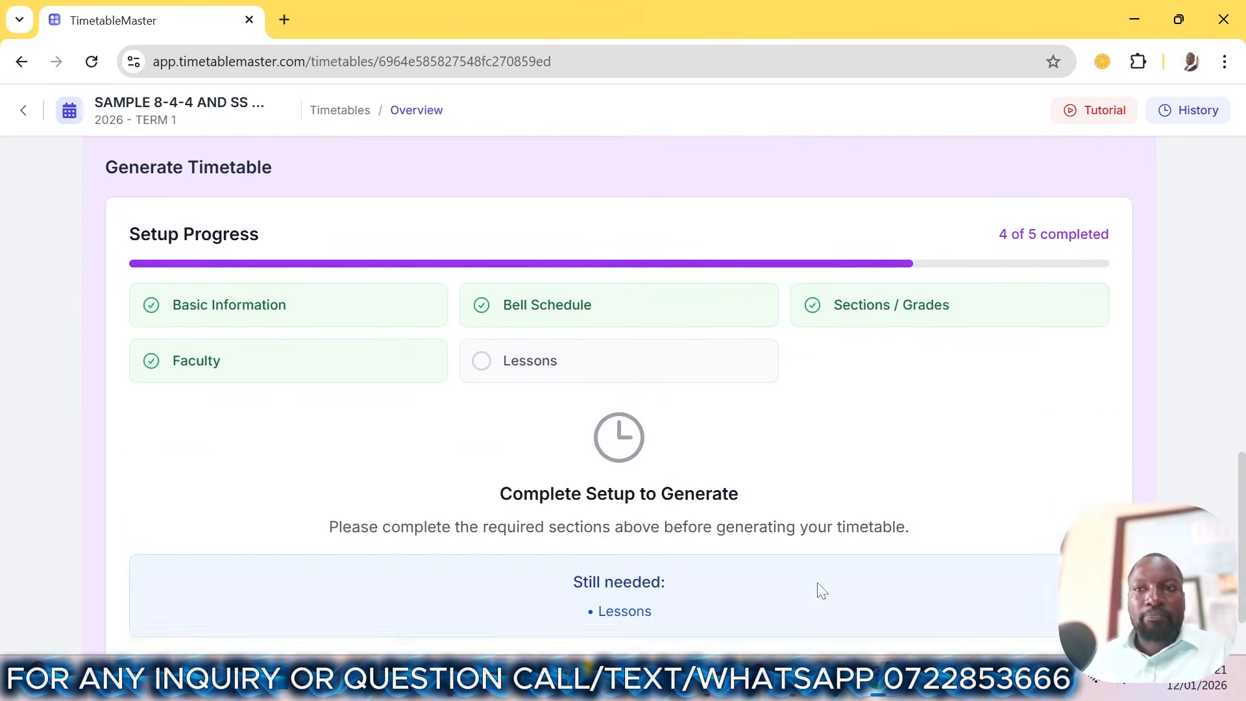
{"action": "scroll", "coordinate": [821, 580], "scroll_direction": "up", "scroll_amount": 12}
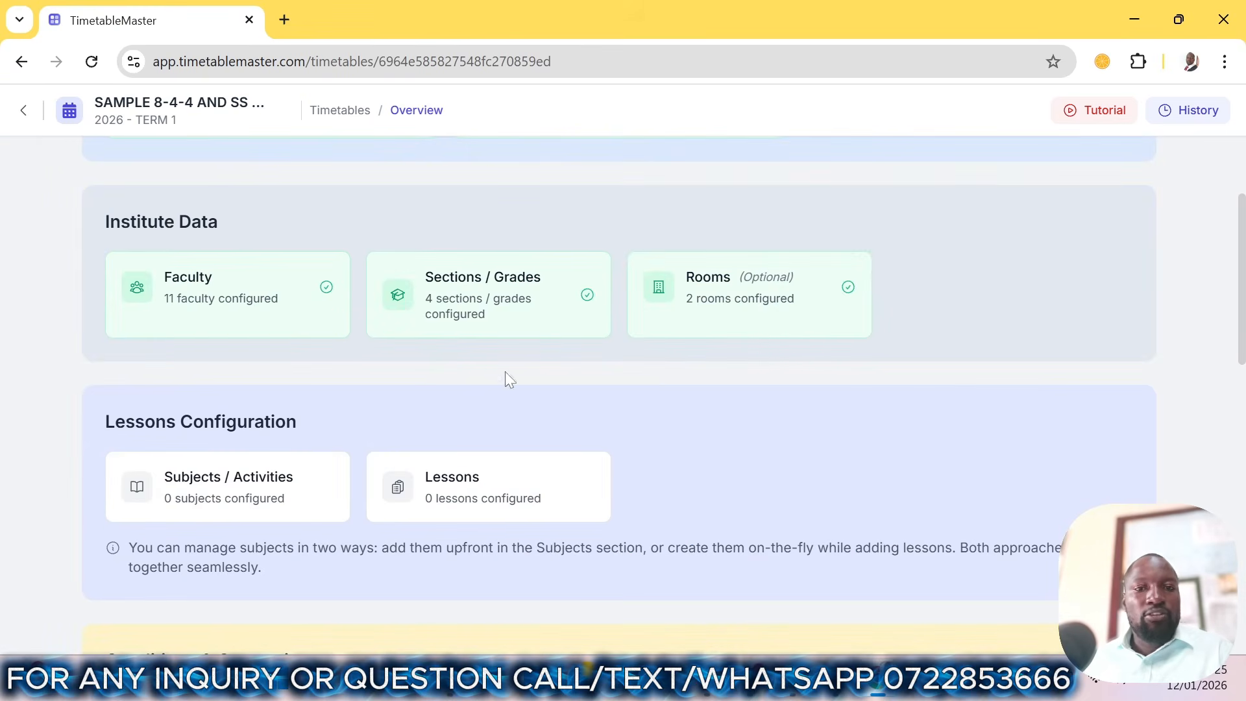
{"action": "scroll", "coordinate": [459, 462], "scroll_direction": "down", "scroll_amount": 12}
{"action": "scroll", "coordinate": [467, 454], "scroll_direction": "up", "scroll_amount": 12}
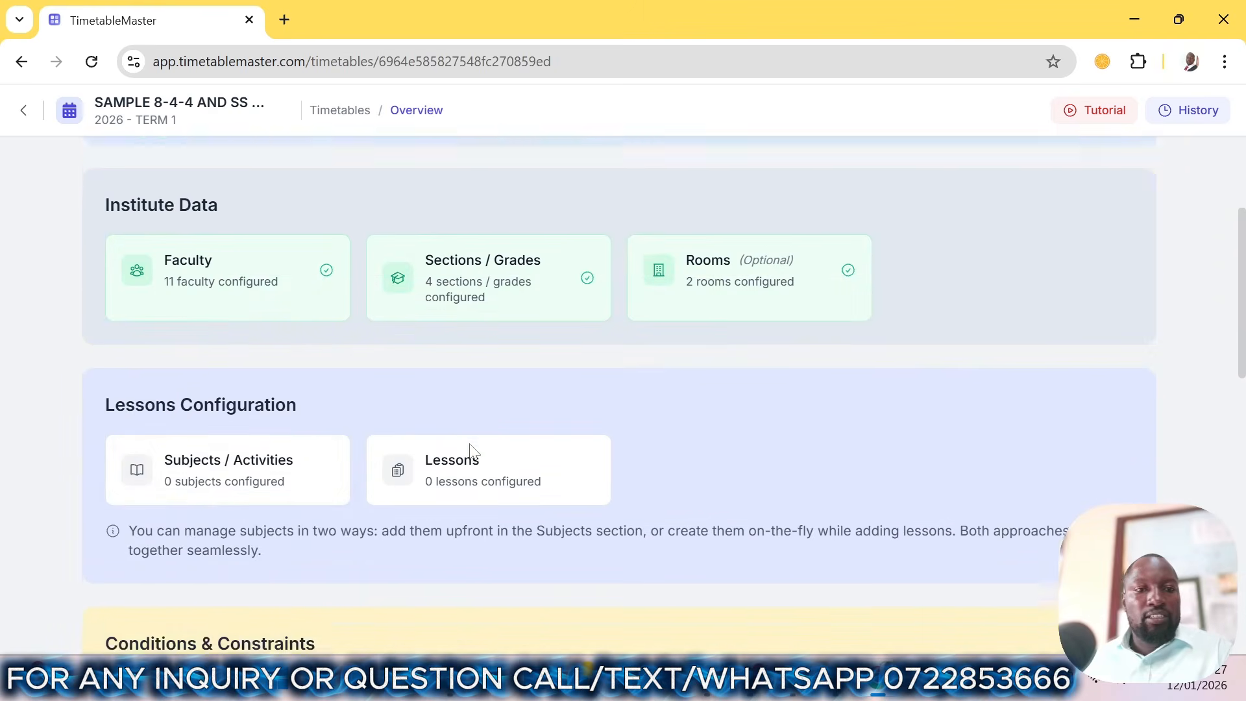
{"action": "left_click", "coordinate": [244, 501]}
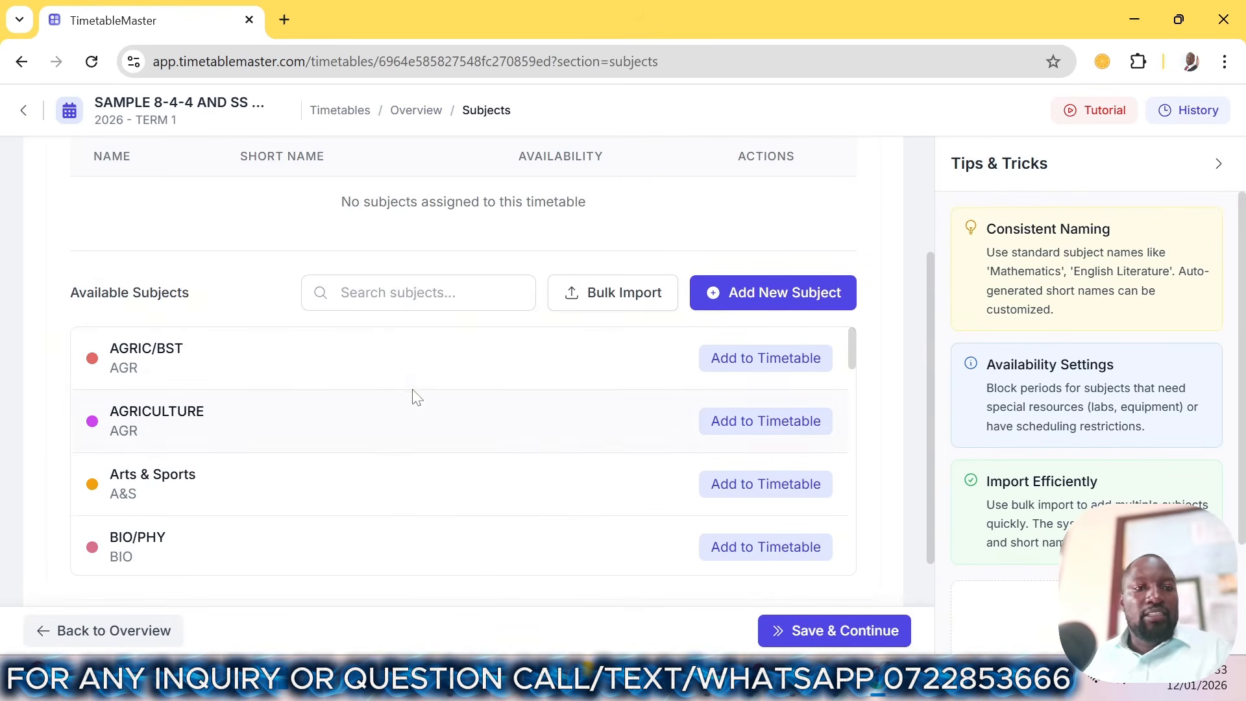
- Look through the available subjects and start a bulk import of subjects
{"action": "scroll", "coordinate": [415, 395], "scroll_direction": "down", "scroll_amount": 15}
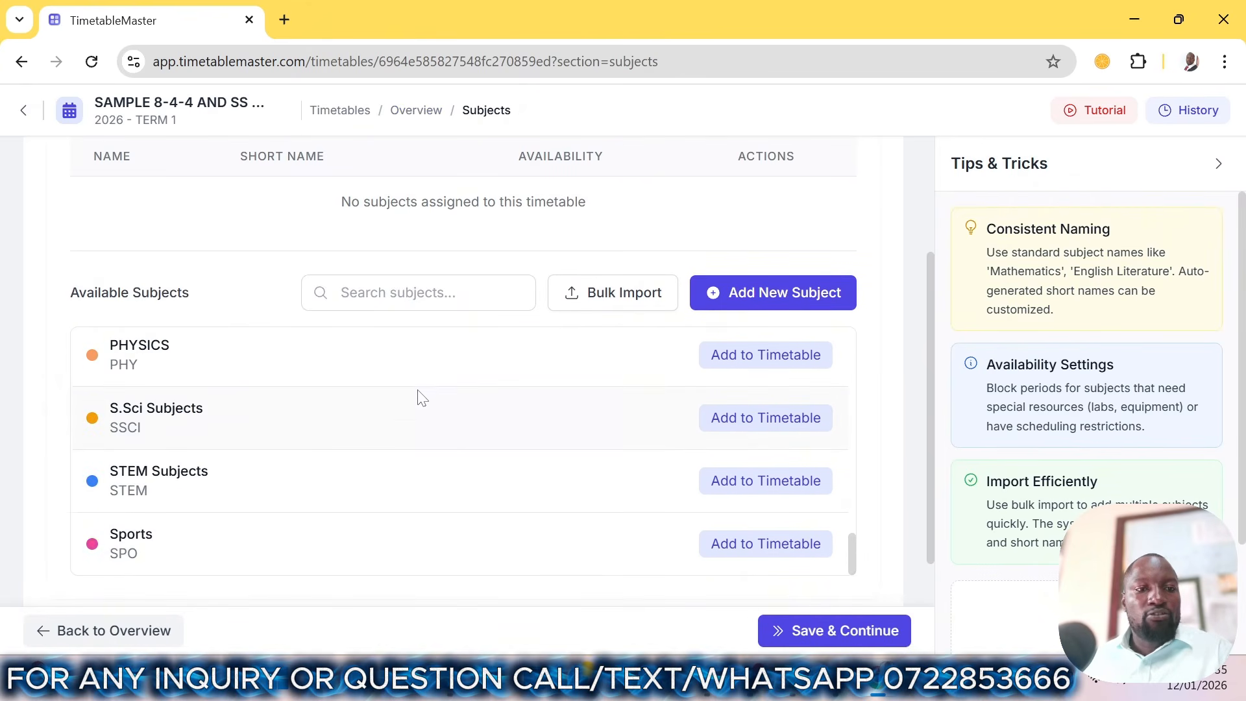
{"action": "scroll", "coordinate": [422, 393], "scroll_direction": "up", "scroll_amount": 5}
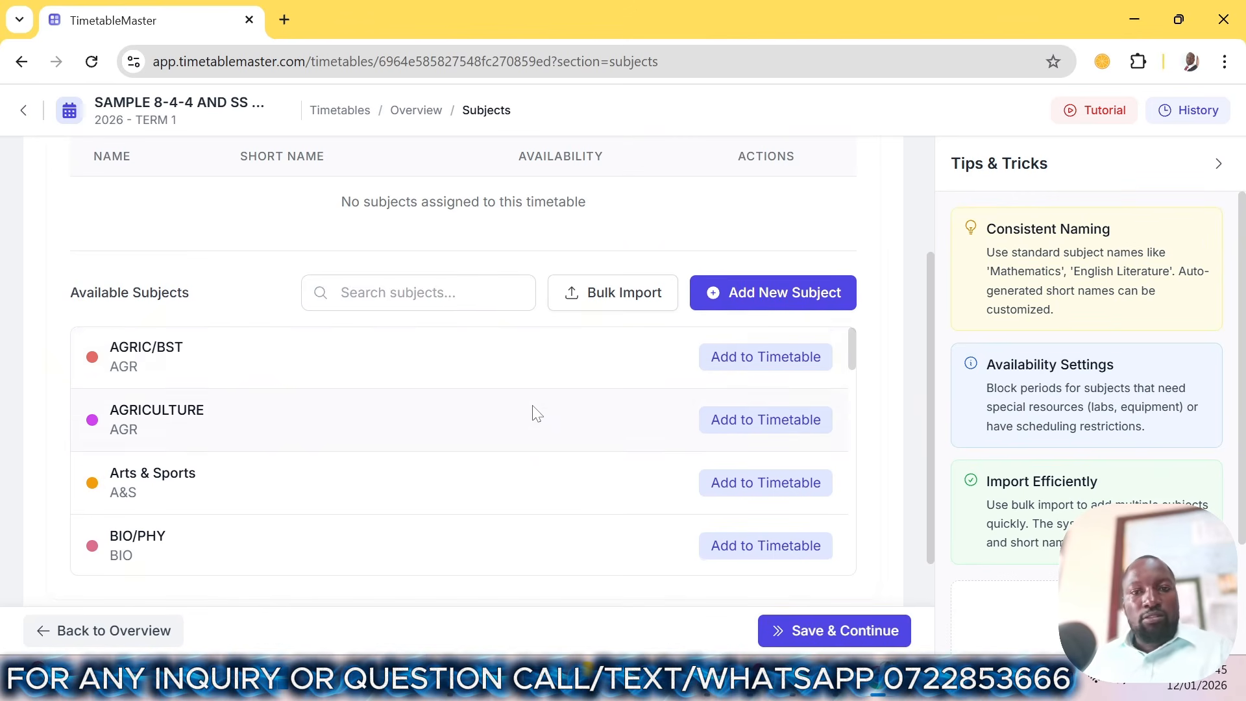
{"action": "scroll", "coordinate": [523, 392], "scroll_direction": "down", "scroll_amount": 9}
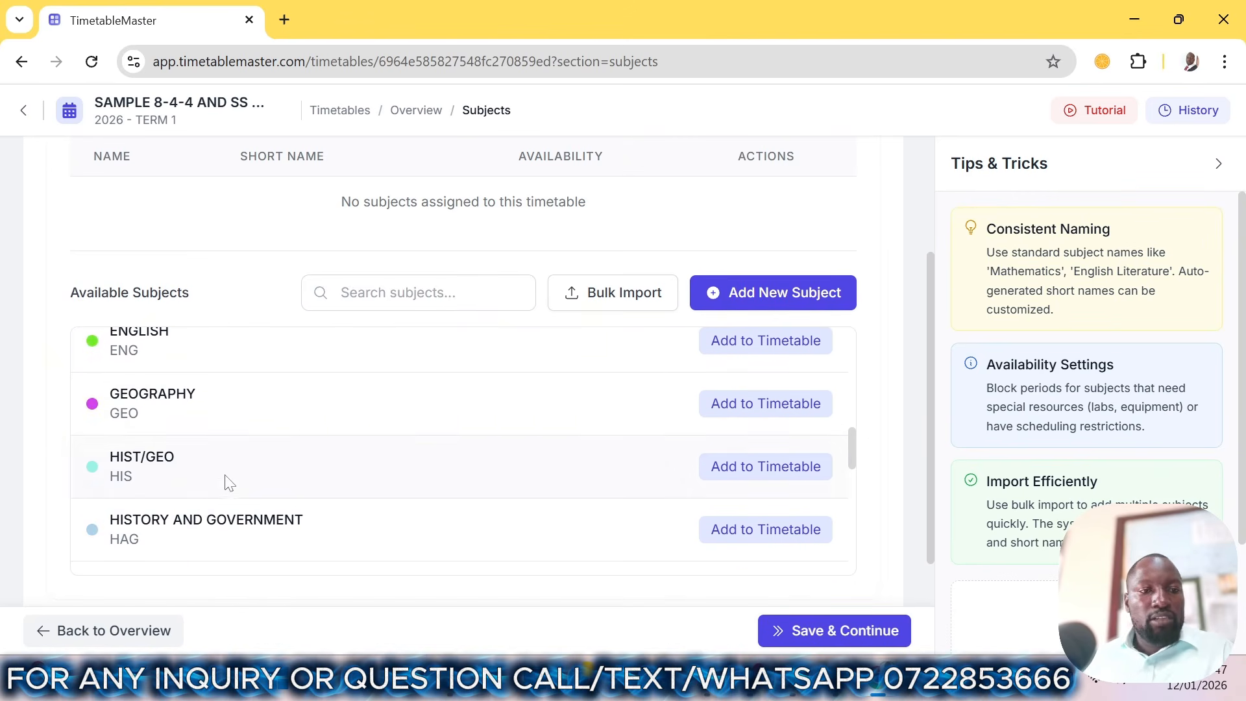
{"action": "scroll", "coordinate": [224, 481], "scroll_direction": "down", "scroll_amount": 10}
{"action": "scroll", "coordinate": [219, 477], "scroll_direction": "up", "scroll_amount": 15}
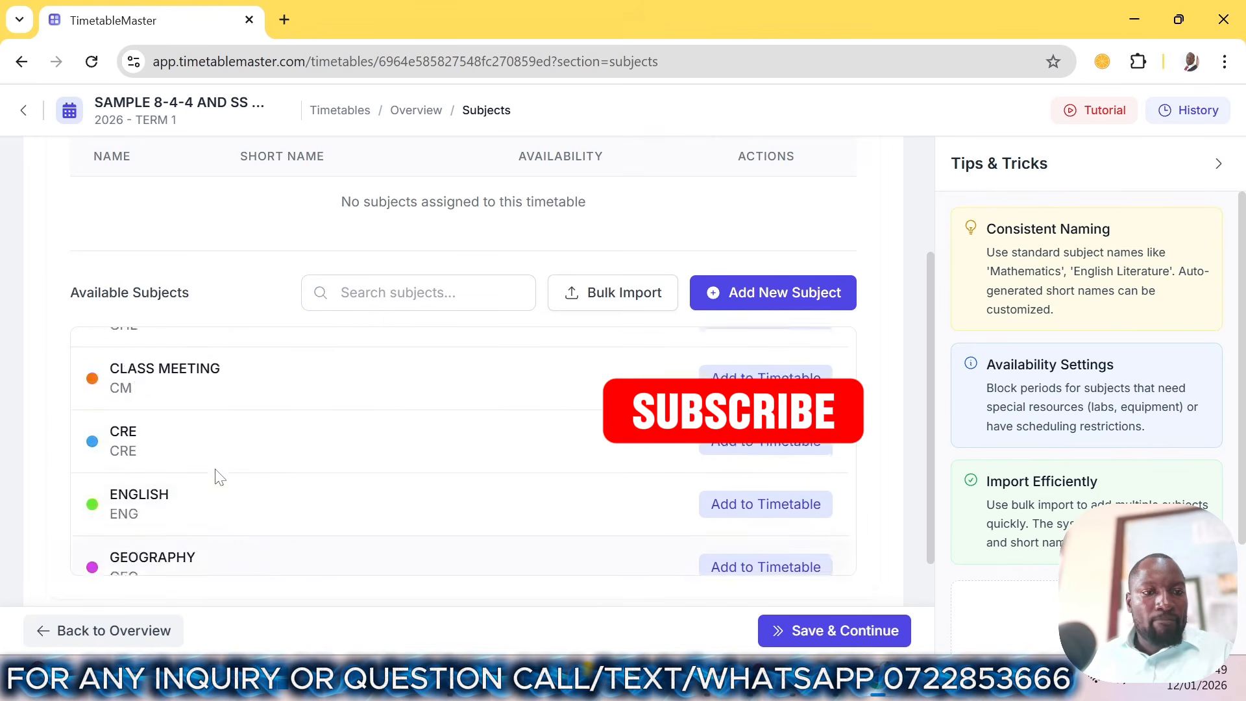
{"action": "scroll", "coordinate": [218, 477], "scroll_direction": "up", "scroll_amount": 5}
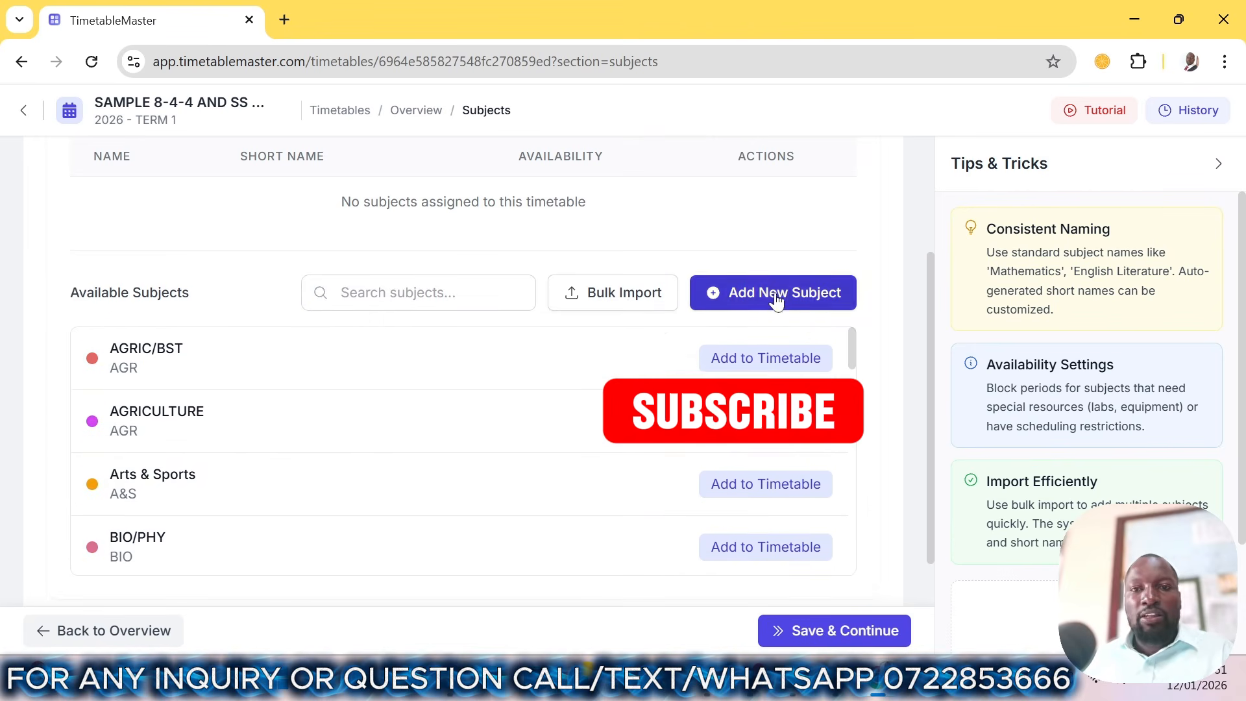
{"action": "left_click", "coordinate": [611, 302]}
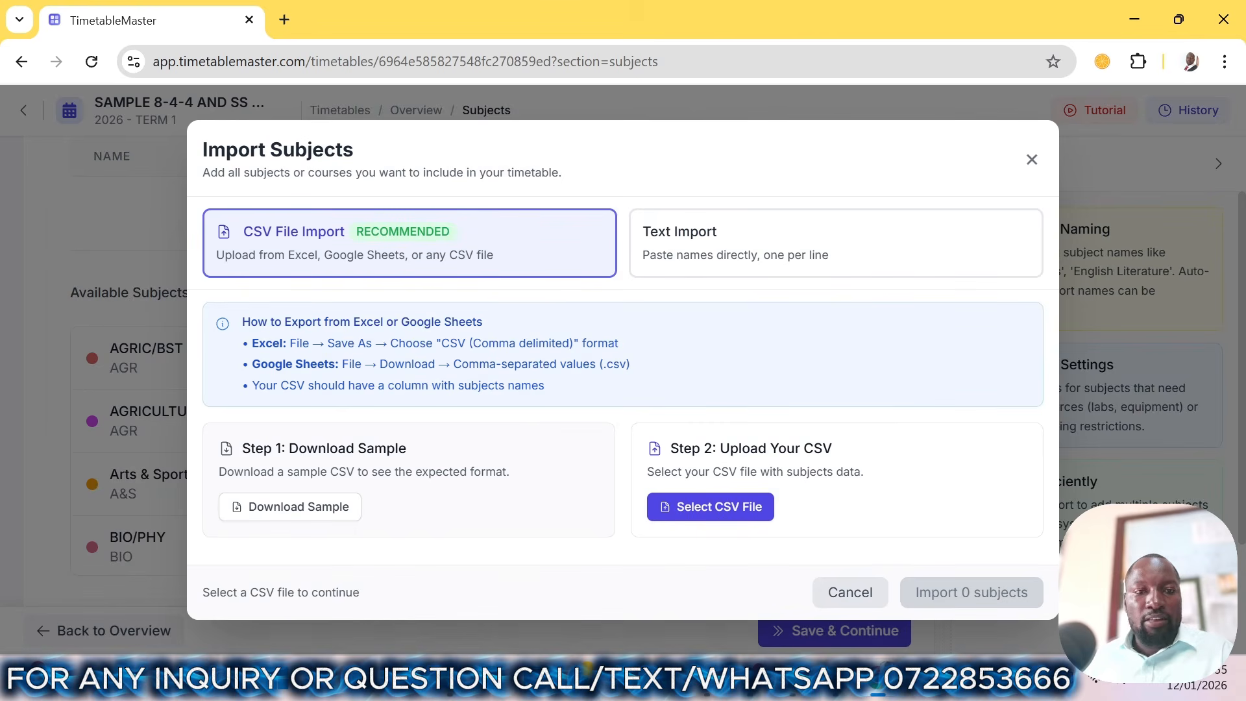
- Switch to the desktop, clearing the open workbooks out of the way, and open CBE Subjects from the DOCS folder in Excel
{"action": "left_click", "coordinate": [793, 678]}
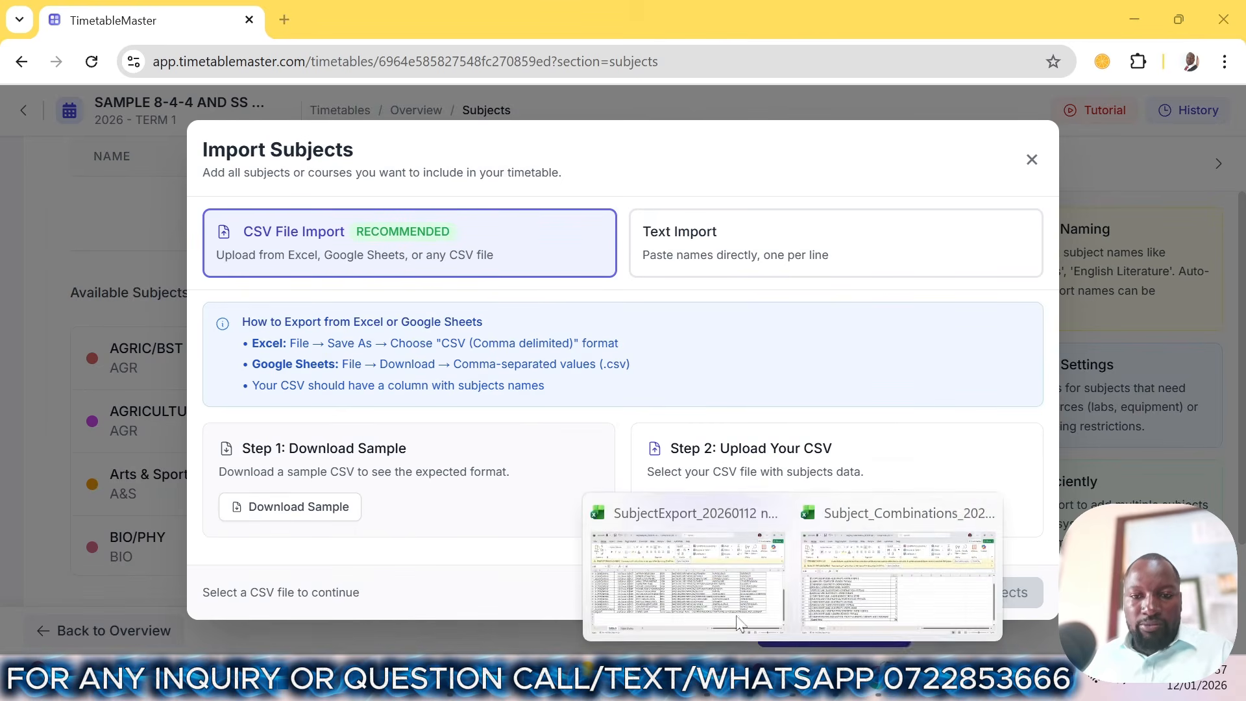
{"action": "left_click", "coordinate": [863, 587]}
{"action": "left_click", "coordinate": [1135, 18]}
{"action": "left_click", "coordinate": [1135, 19]}
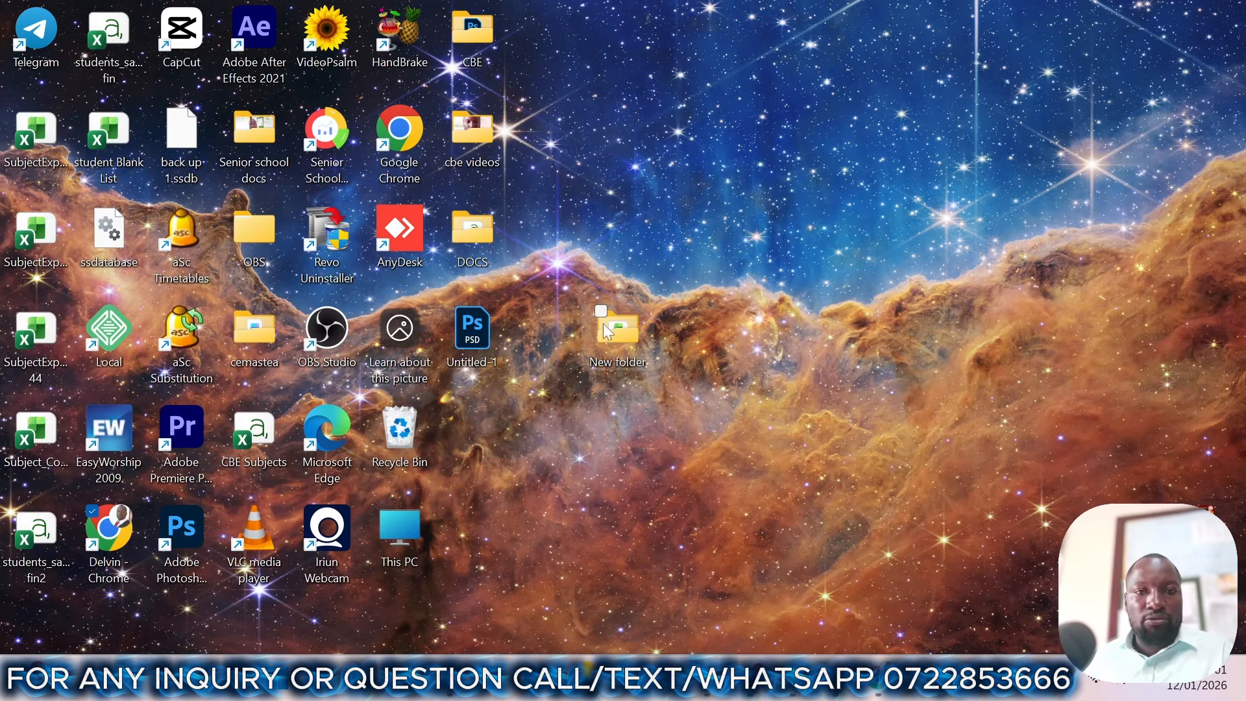
{"action": "double_click", "coordinate": [477, 244]}
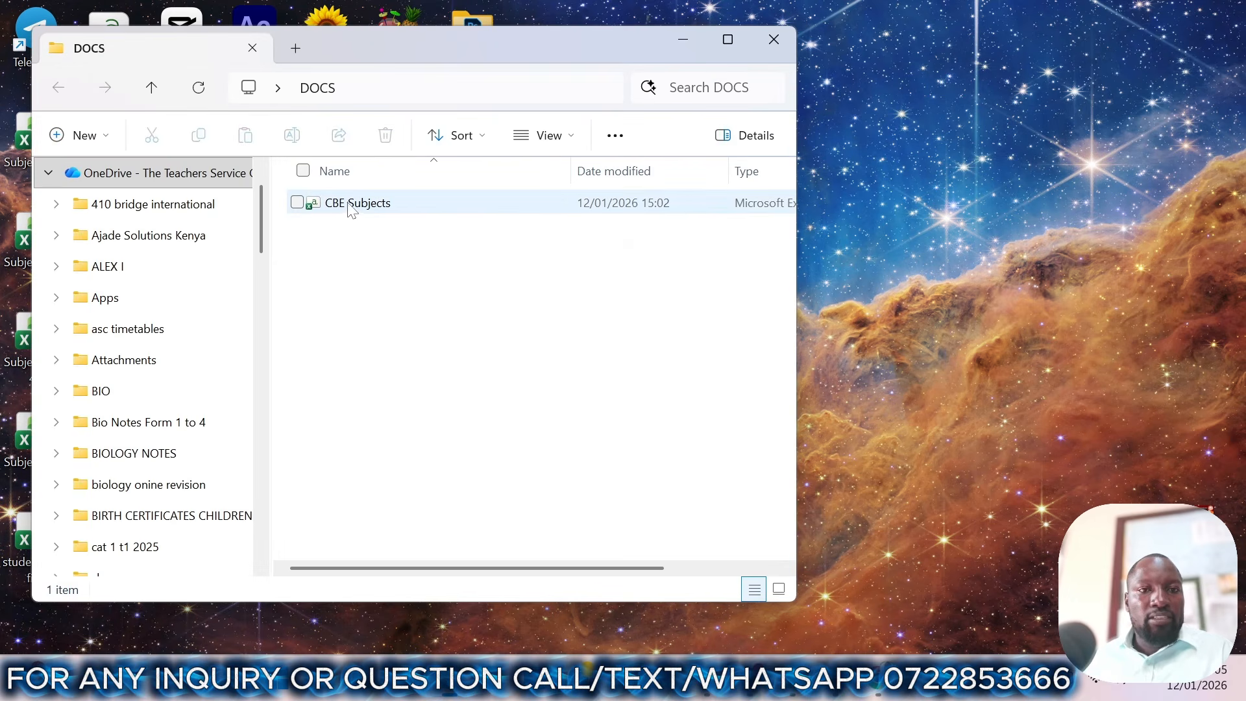
{"action": "double_click", "coordinate": [380, 216]}
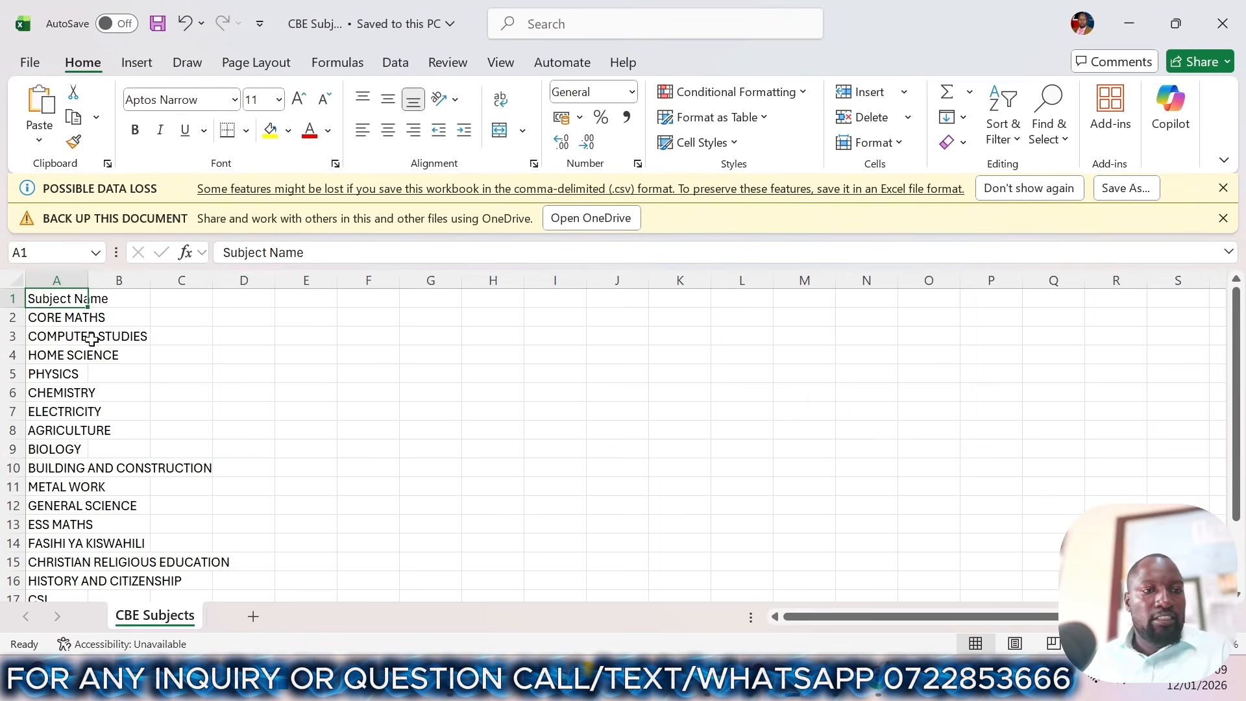
- Fit column A to its contents and examine the Subject Name list in the CBE Subjects file
{"action": "scroll", "coordinate": [74, 296], "scroll_direction": "down", "scroll_amount": 1}
{"action": "scroll", "coordinate": [78, 286], "scroll_direction": "up", "scroll_amount": 1}
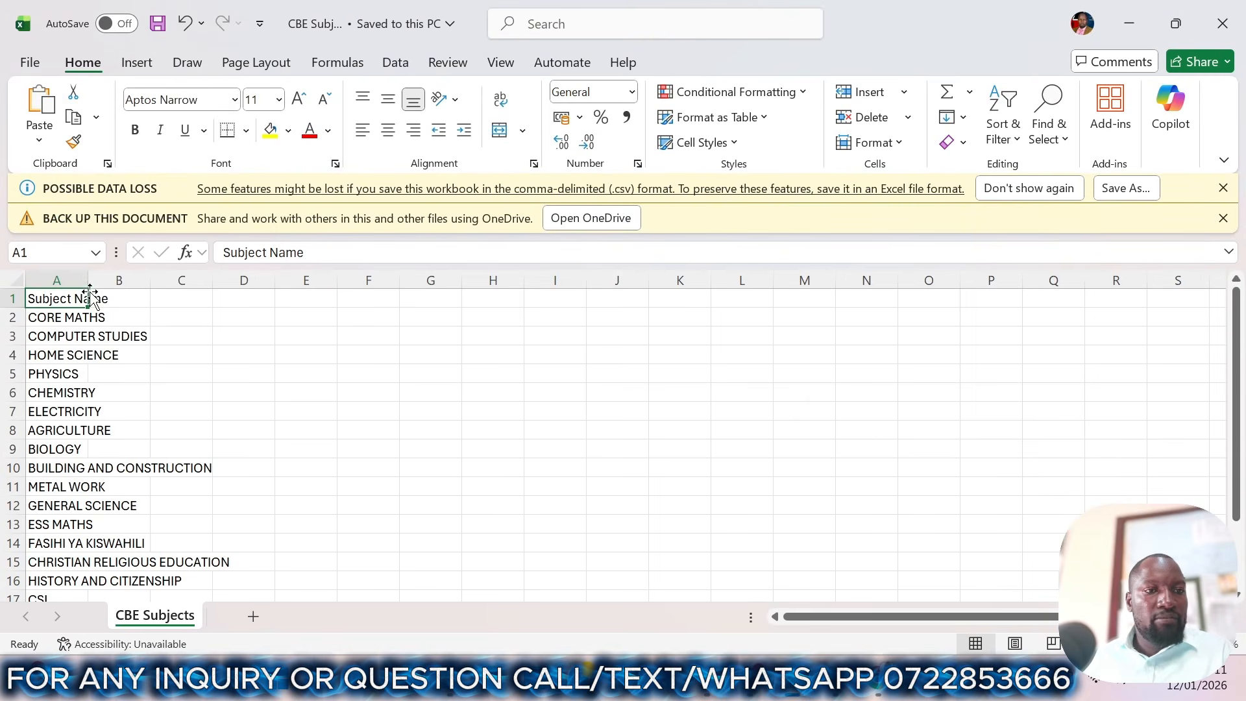
{"action": "double_click", "coordinate": [89, 280]}
{"action": "scroll", "coordinate": [98, 344], "scroll_direction": "down", "scroll_amount": 4}
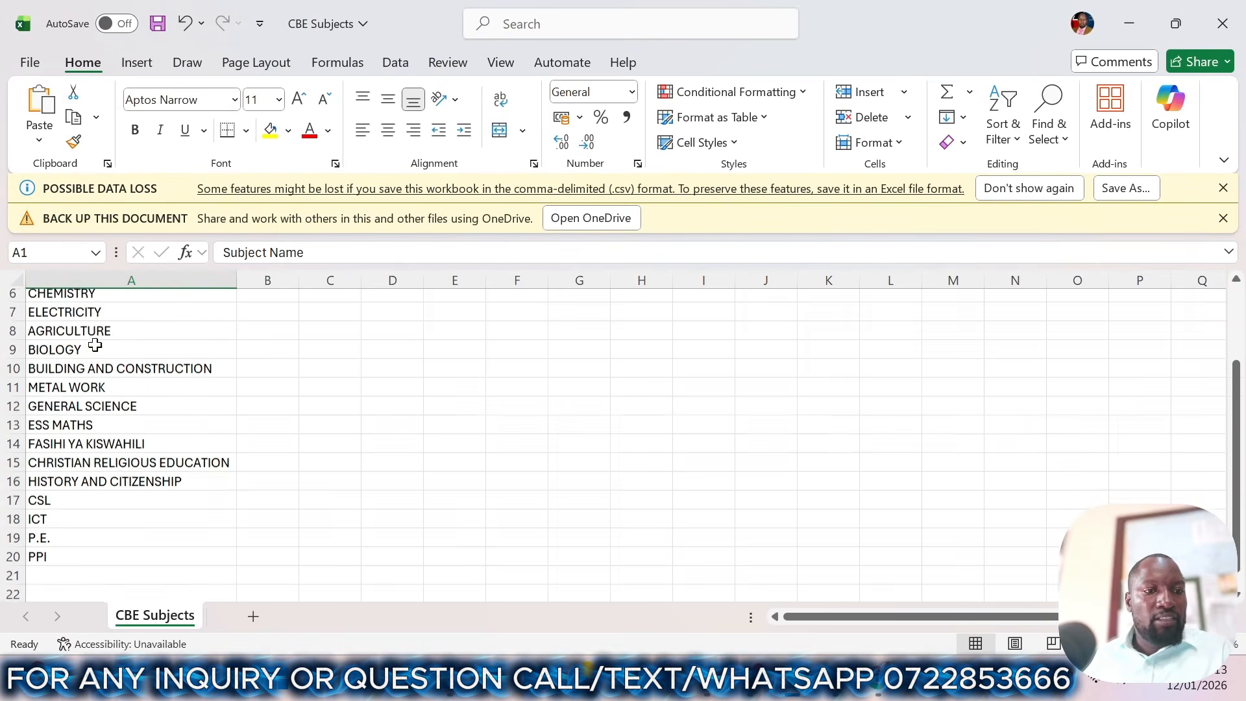
{"action": "scroll", "coordinate": [104, 422], "scroll_direction": "up", "scroll_amount": 4}
{"action": "scroll", "coordinate": [104, 422], "scroll_direction": "up", "scroll_amount": 1}
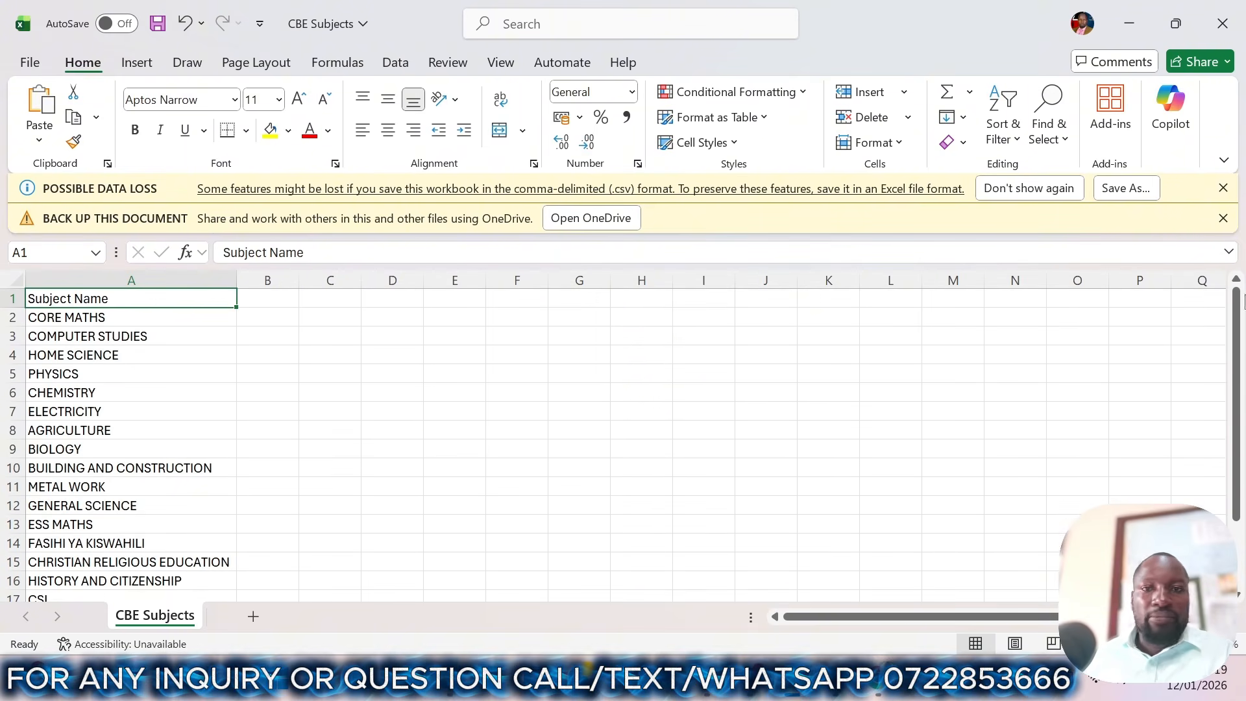
- Close the CBE Subjects file without saving, and return to the Import Subjects dialog in Chrome
{"action": "left_click", "coordinate": [1223, 23]}
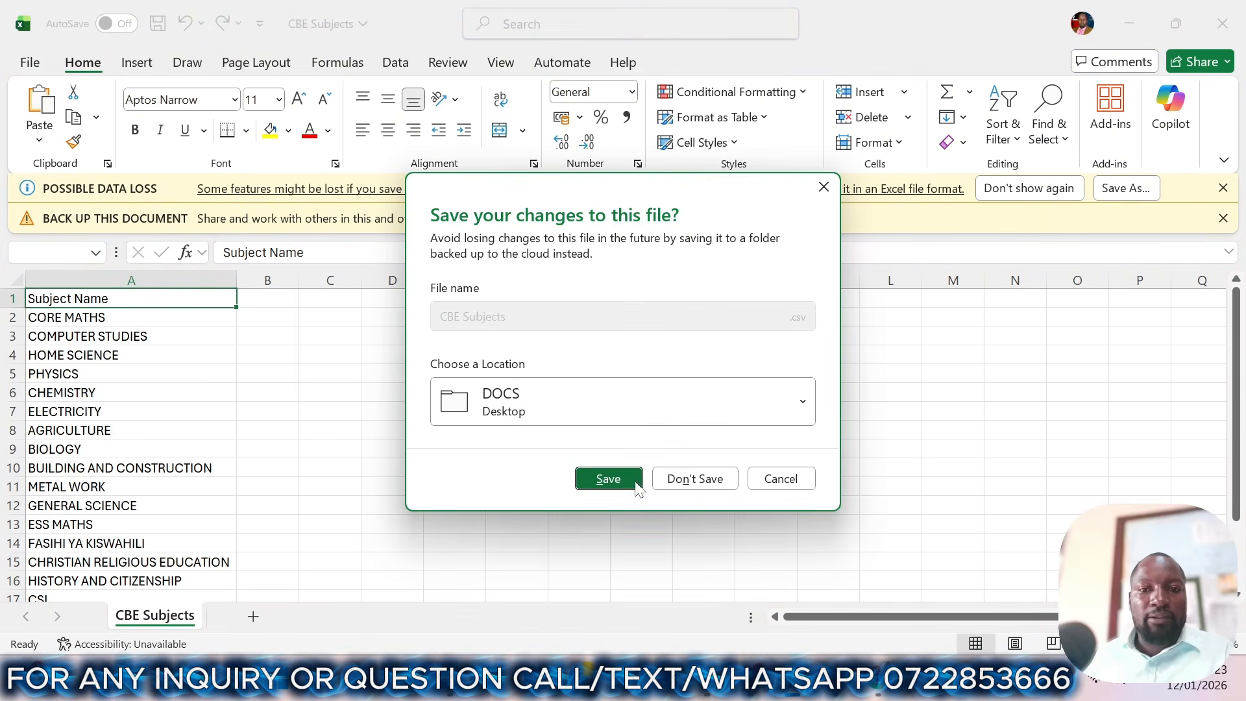
{"action": "left_click", "coordinate": [692, 488]}
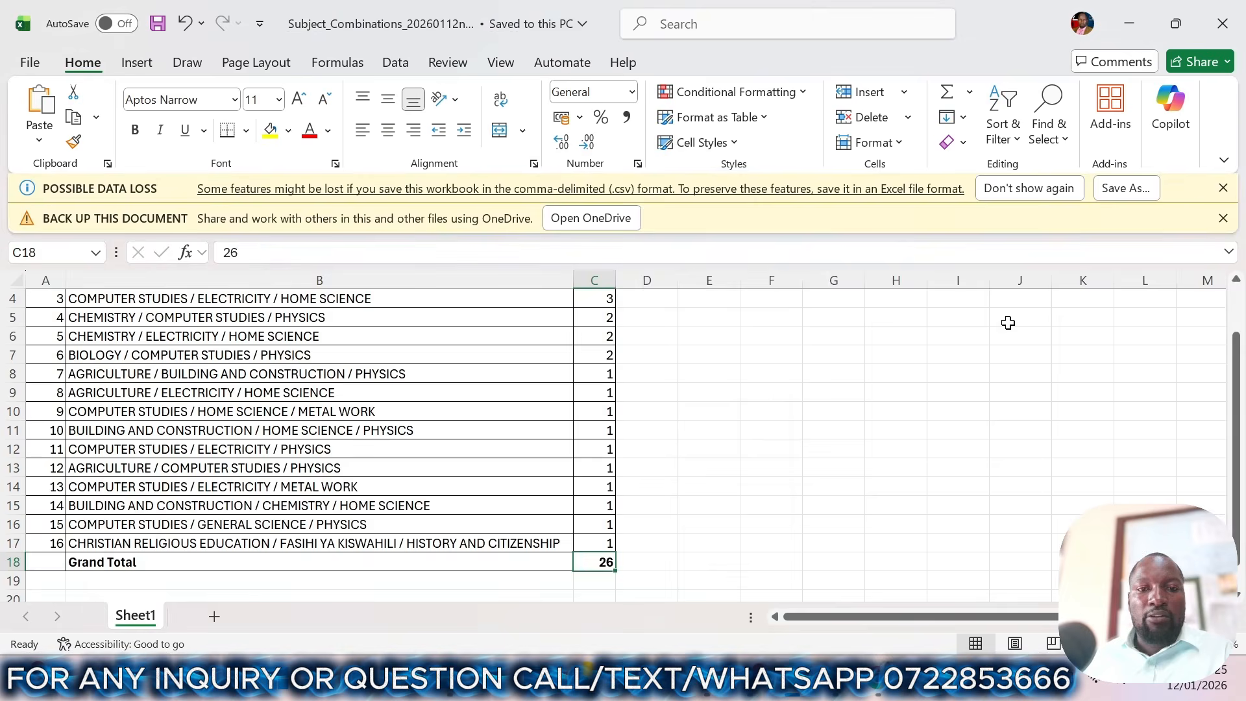
{"action": "left_click", "coordinate": [1129, 24]}
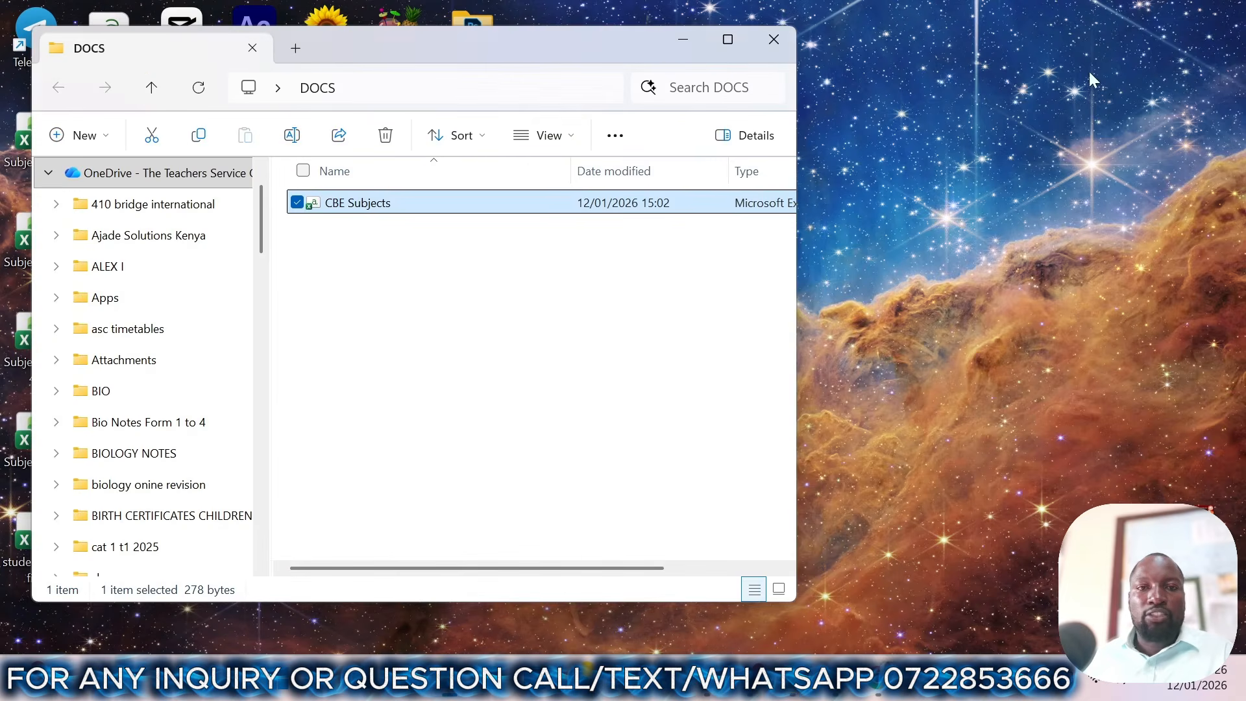
{"action": "left_click", "coordinate": [775, 40]}
{"action": "left_click", "coordinate": [877, 690]}
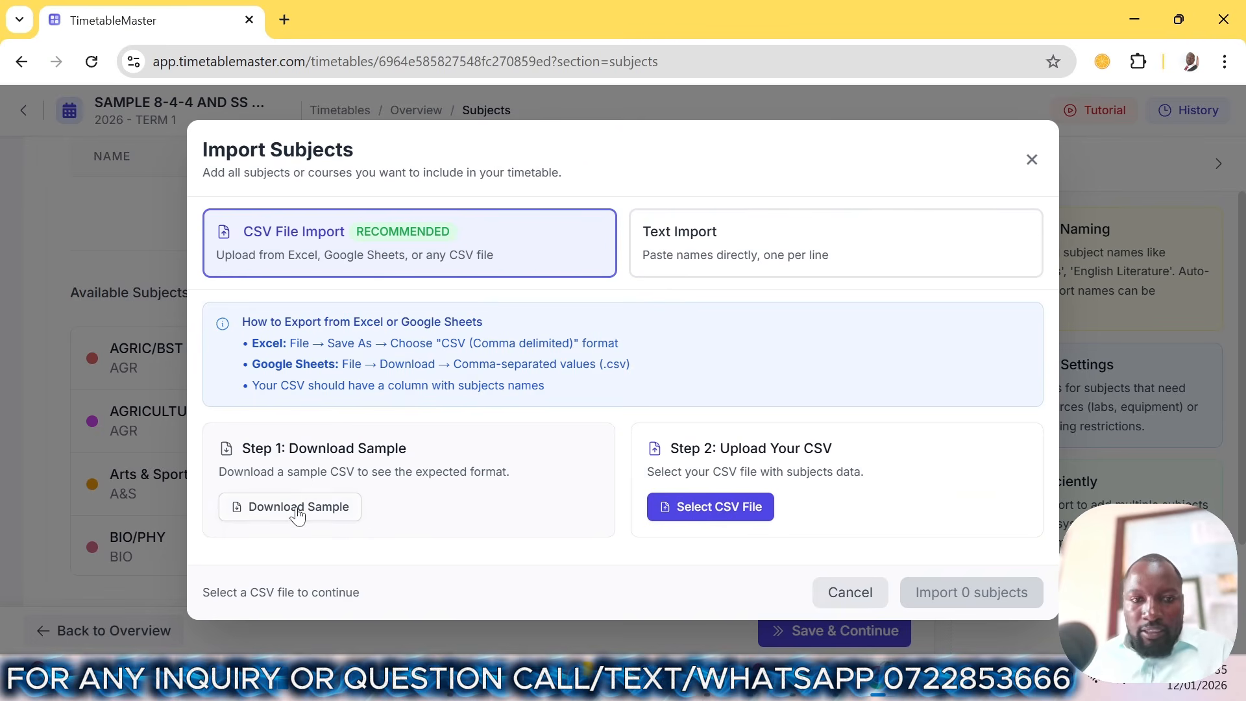
- Upload the CBE Subjects CSV from the DOCS folder on the Desktop and import its 19 subjects into the timetable
{"action": "left_click", "coordinate": [742, 519]}
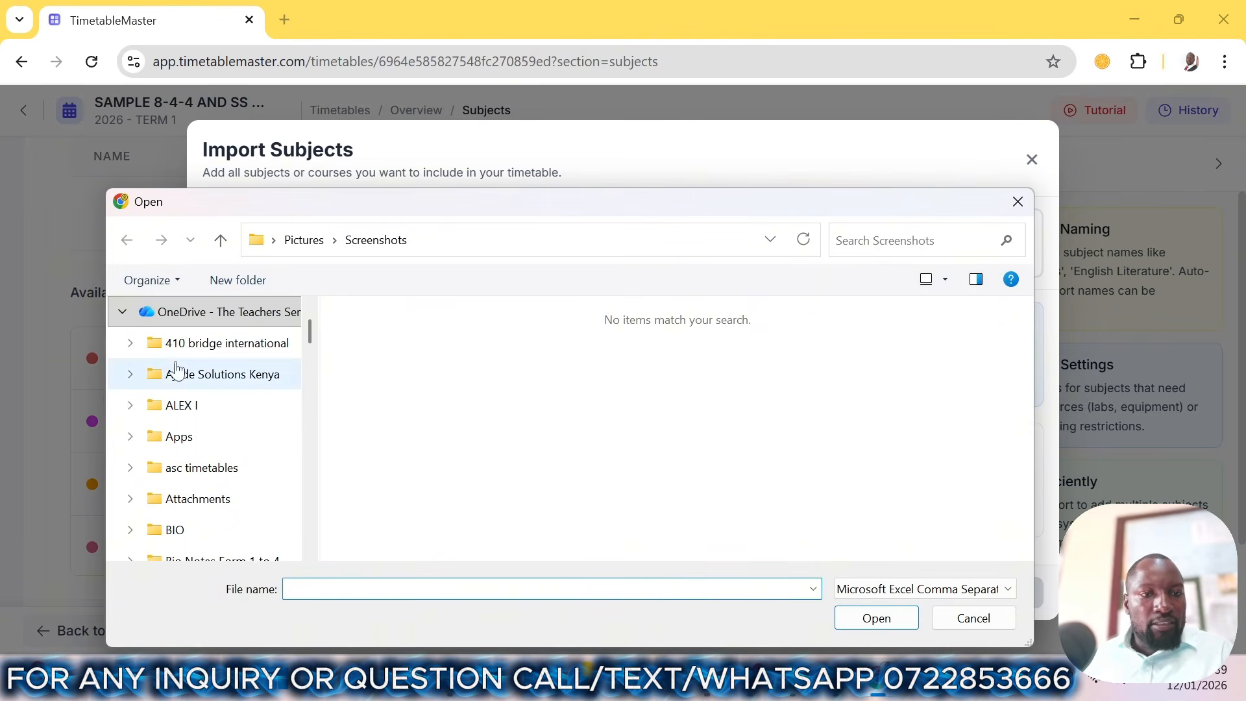
{"action": "scroll", "coordinate": [194, 405], "scroll_direction": "down", "scroll_amount": 15}
{"action": "scroll", "coordinate": [195, 402], "scroll_direction": "up", "scroll_amount": 15}
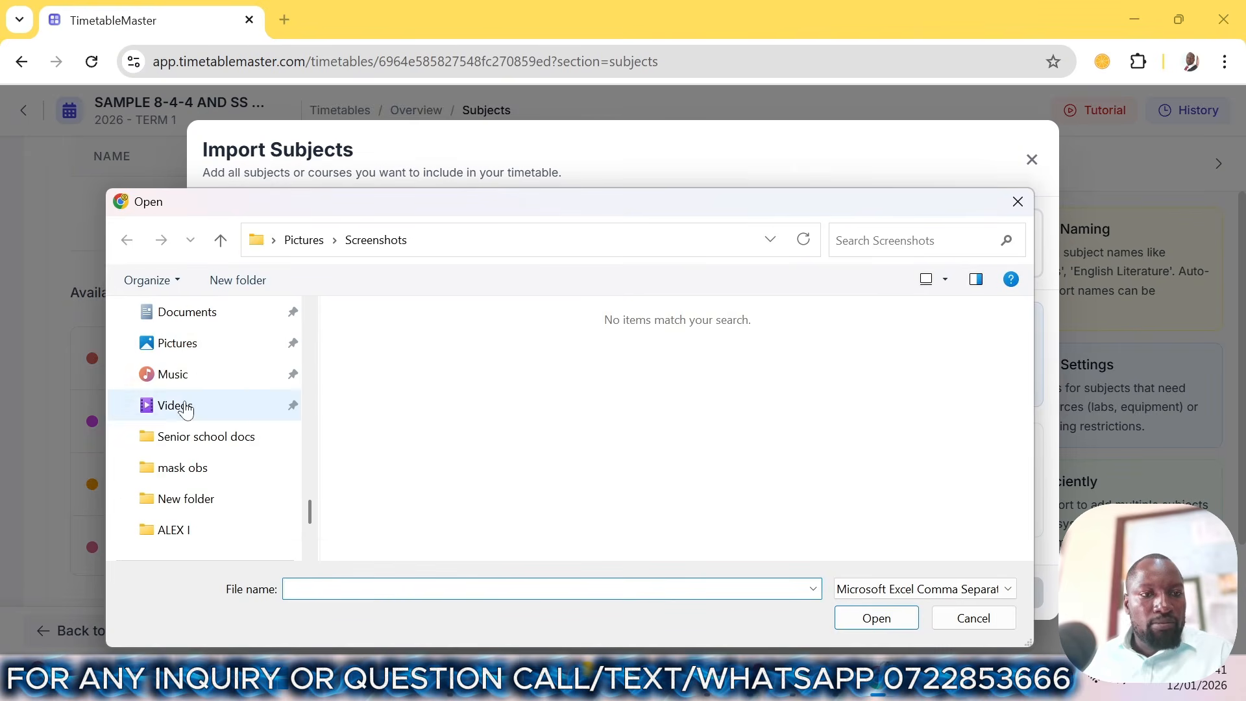
{"action": "left_click", "coordinate": [180, 344]}
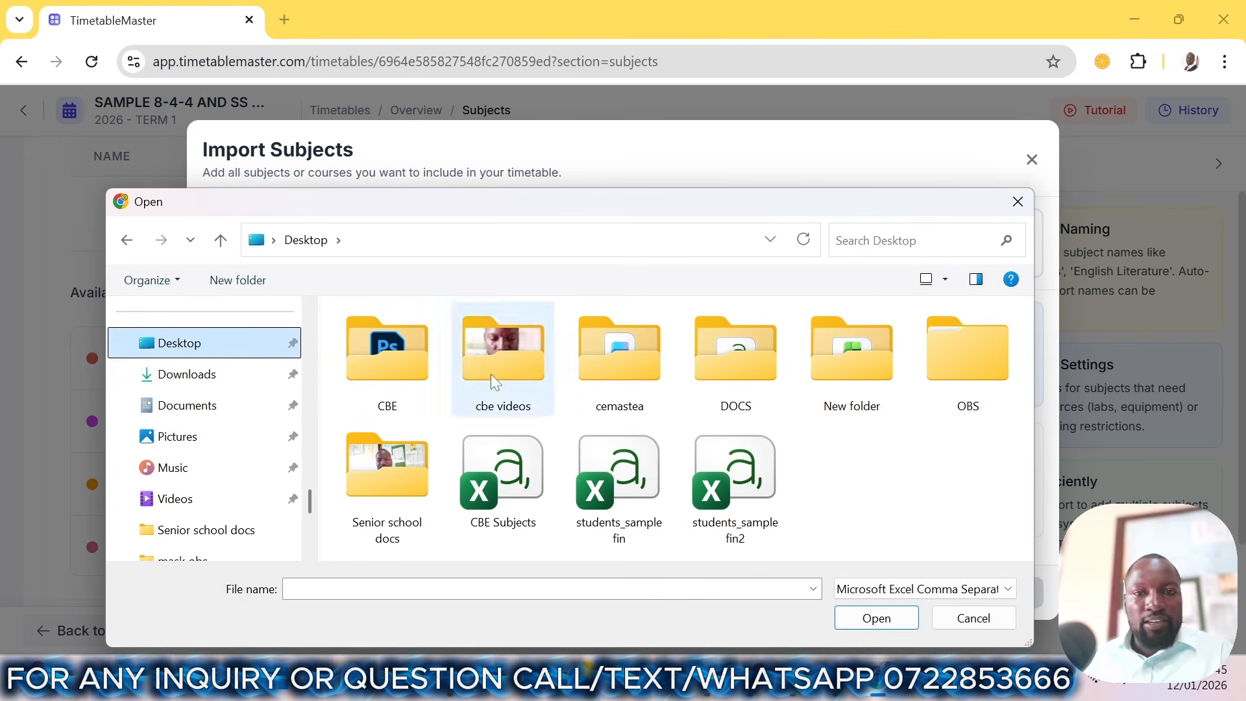
{"action": "double_click", "coordinate": [743, 383]}
{"action": "left_click", "coordinate": [399, 345]}
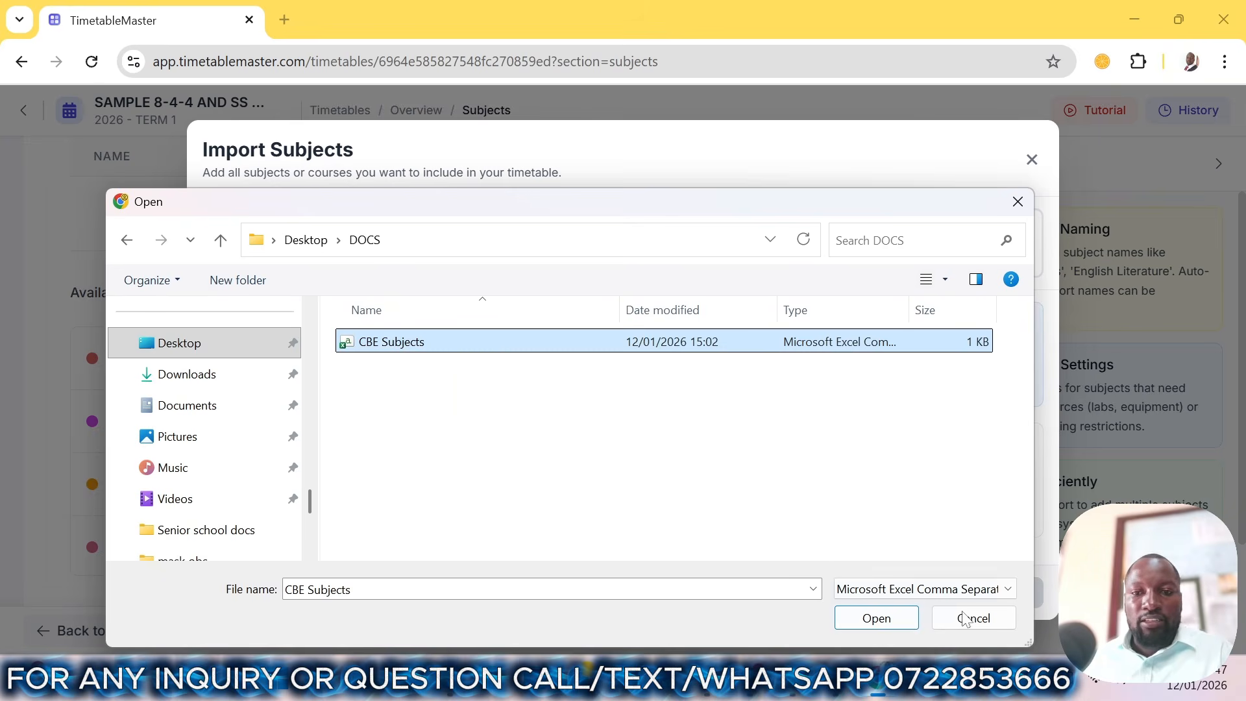
{"action": "left_click", "coordinate": [878, 619]}
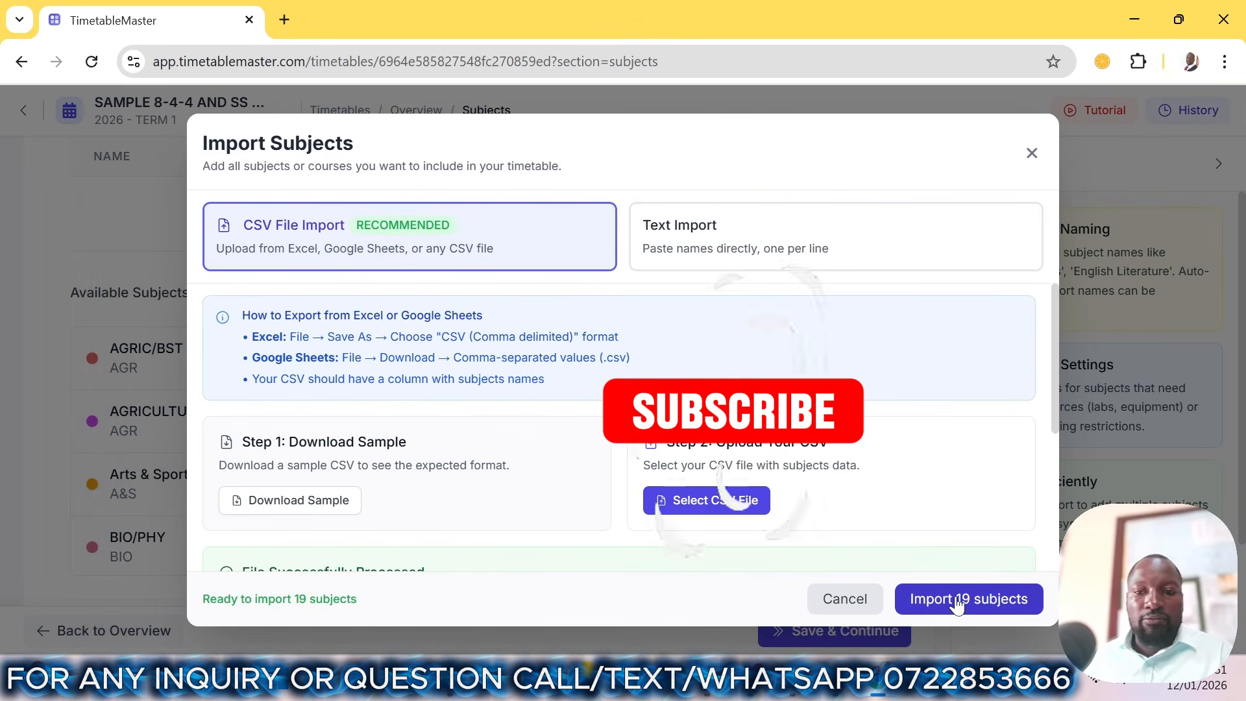
{"action": "left_click", "coordinate": [956, 600]}
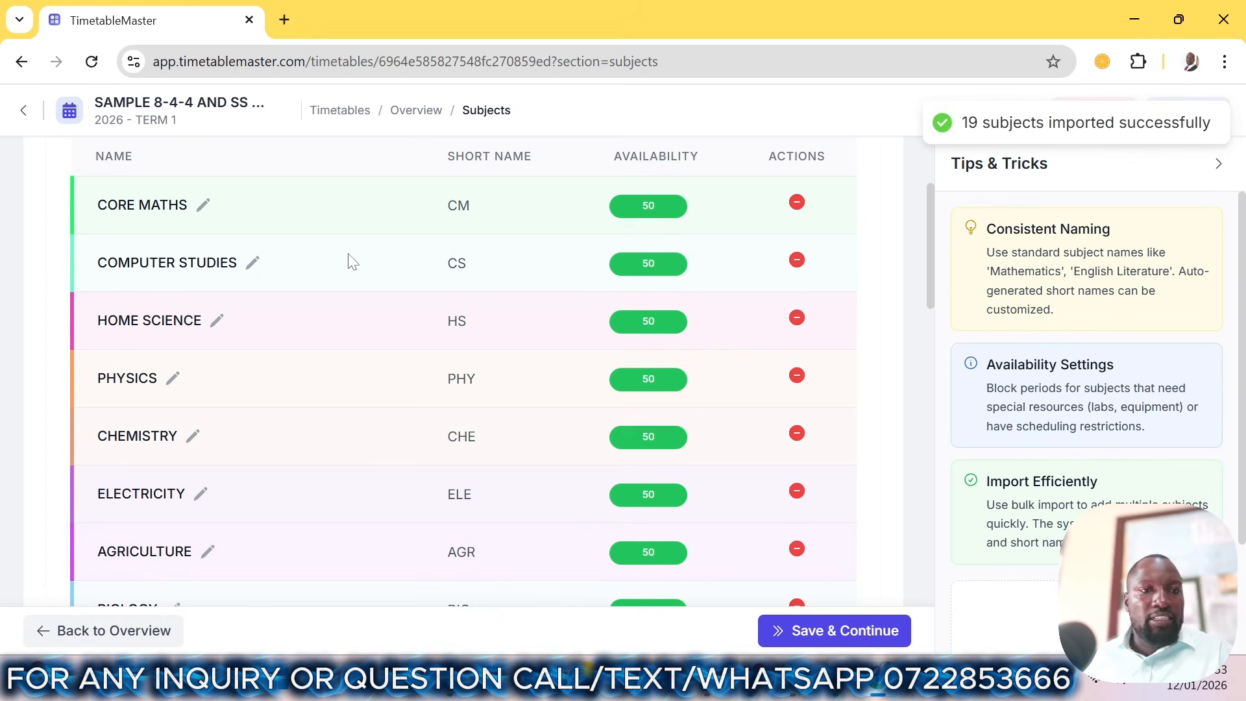
- Review the names and short names of the imported subjects assigned to the timetable
{"action": "scroll", "coordinate": [289, 266], "scroll_direction": "down", "scroll_amount": 2}
{"action": "scroll", "coordinate": [289, 271], "scroll_direction": "up", "scroll_amount": 3}
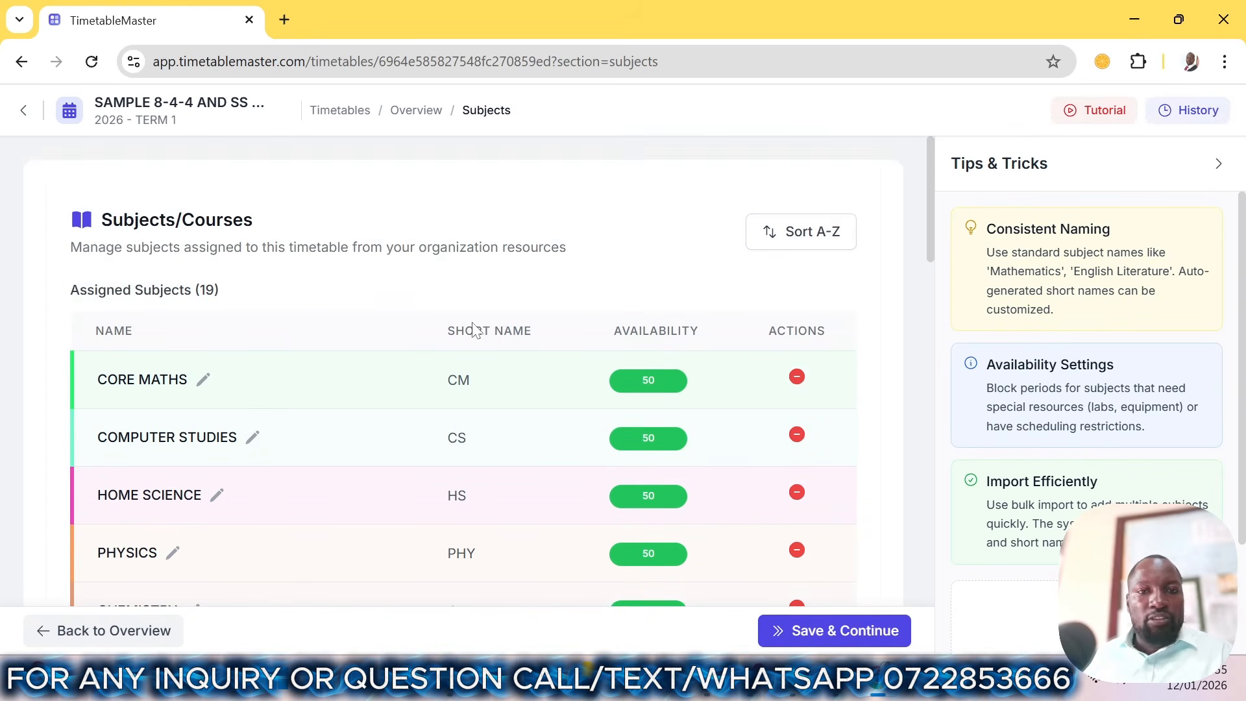
{"action": "scroll", "coordinate": [277, 357], "scroll_direction": "down", "scroll_amount": 2}
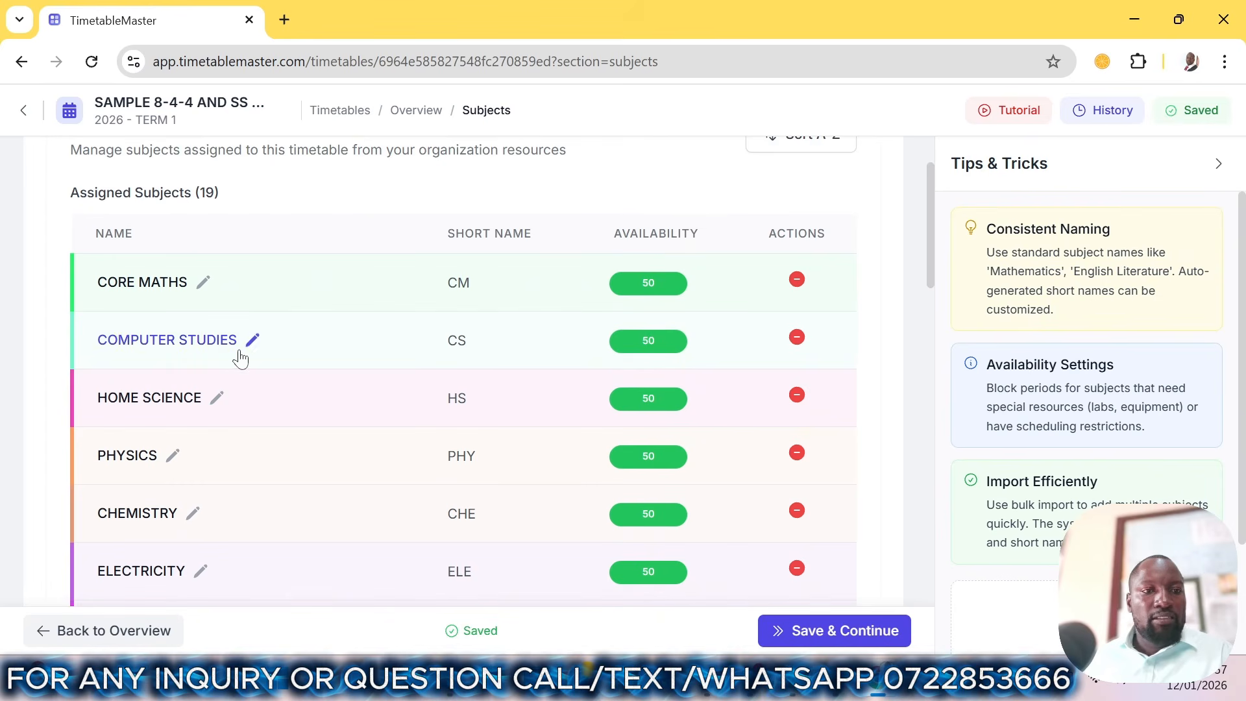
{"action": "scroll", "coordinate": [242, 401], "scroll_direction": "down", "scroll_amount": 5}
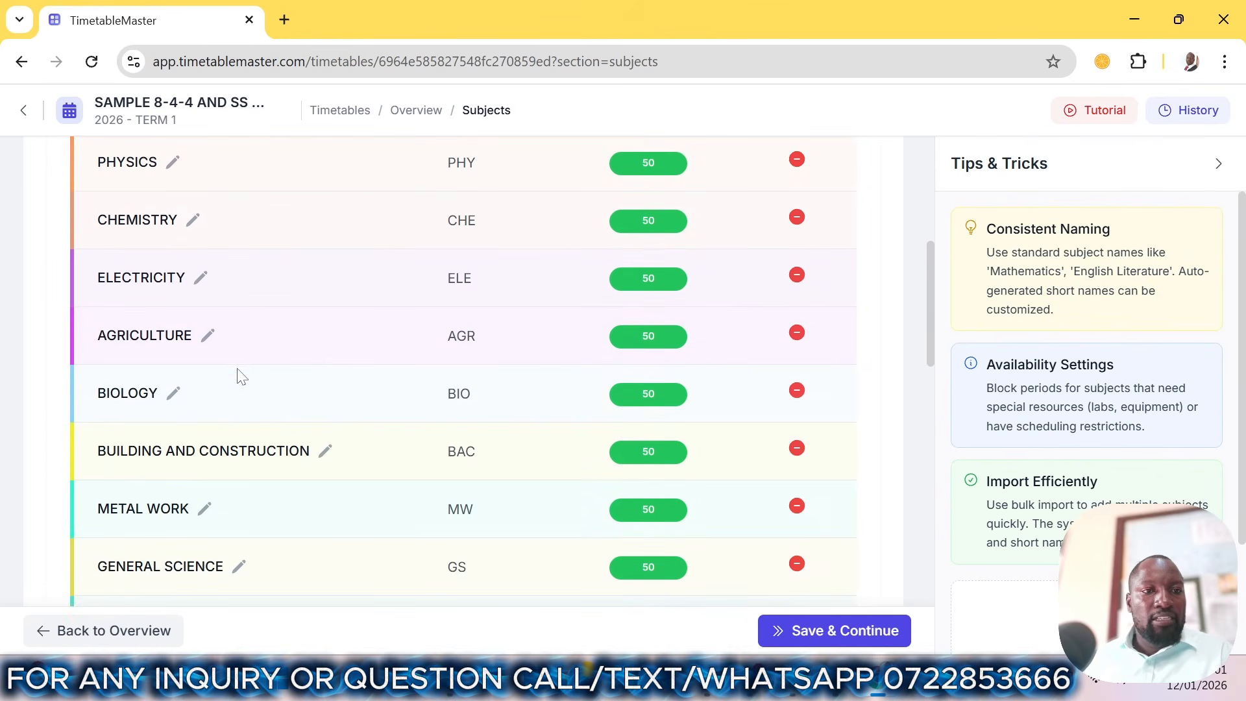
{"action": "scroll", "coordinate": [240, 373], "scroll_direction": "down", "scroll_amount": 4}
{"action": "scroll", "coordinate": [238, 380], "scroll_direction": "down", "scroll_amount": 7}
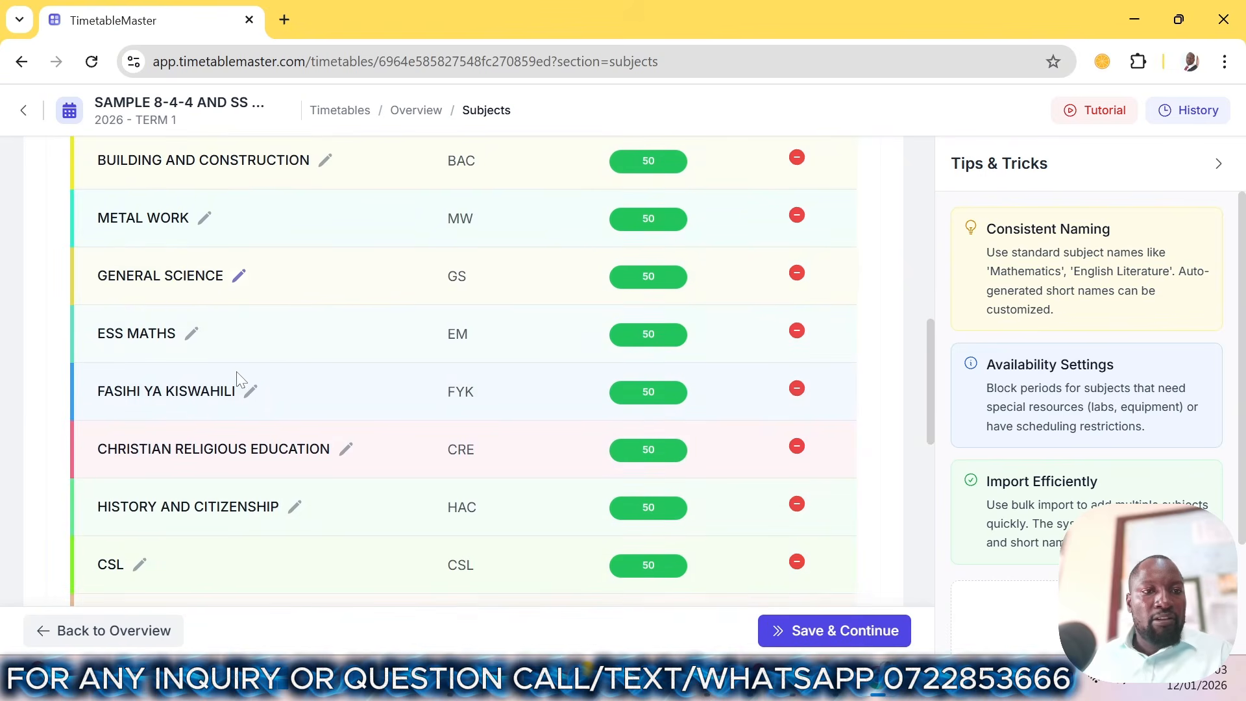
- Compare the subjects assigned to the timetable with the Available Subjects list to identify any still missing
{"action": "scroll", "coordinate": [240, 376], "scroll_direction": "up", "scroll_amount": 15}
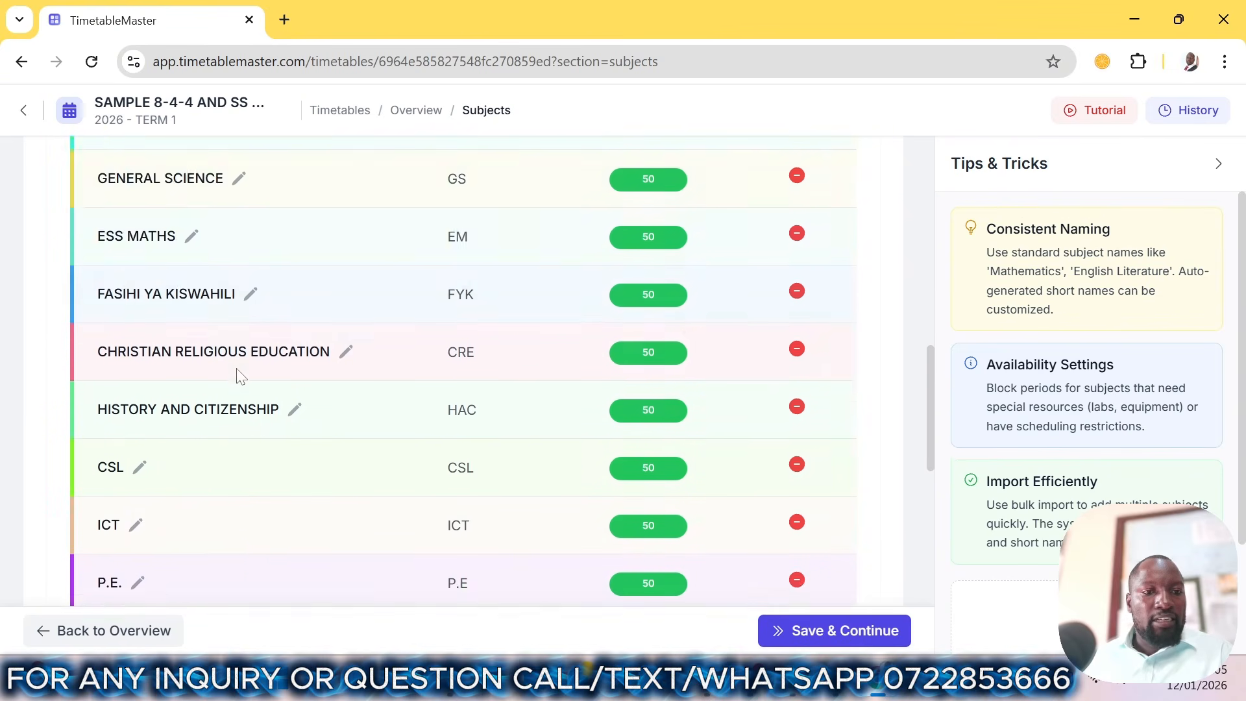
{"action": "scroll", "coordinate": [240, 377], "scroll_direction": "up", "scroll_amount": 3}
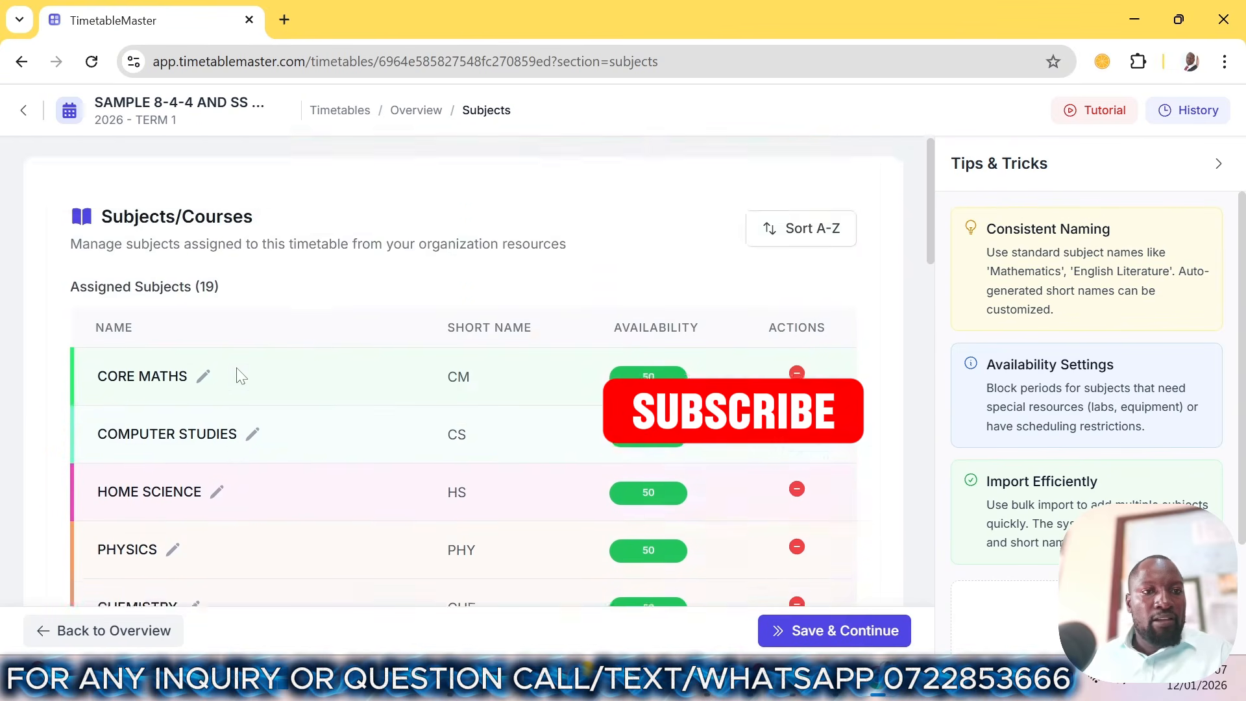
{"action": "scroll", "coordinate": [240, 376], "scroll_direction": "down", "scroll_amount": 7}
{"action": "scroll", "coordinate": [240, 377], "scroll_direction": "down", "scroll_amount": 11}
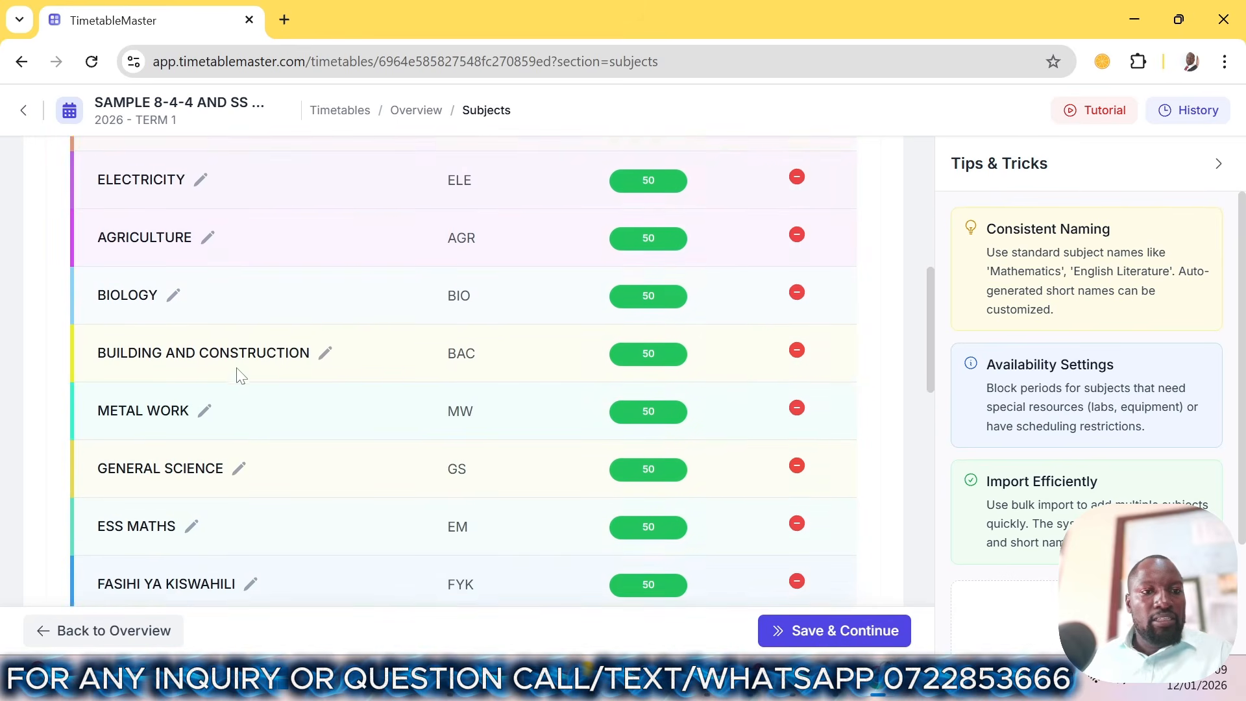
{"action": "scroll", "coordinate": [247, 379], "scroll_direction": "down", "scroll_amount": 3}
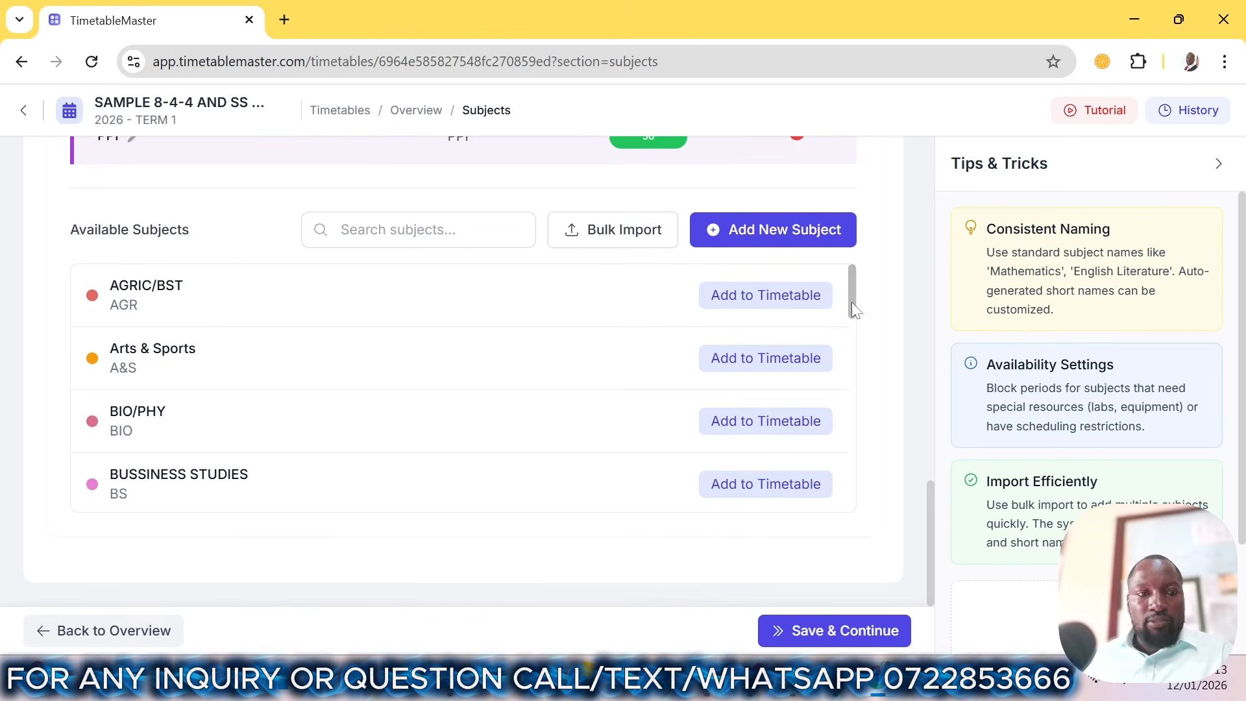
{"action": "left_click_drag", "start_coordinate": [852, 302], "coordinate": [840, 236]}
{"action": "scroll", "coordinate": [840, 236], "scroll_direction": "up", "scroll_amount": 10}
{"action": "scroll", "coordinate": [438, 228], "scroll_direction": "up", "scroll_amount": 6}
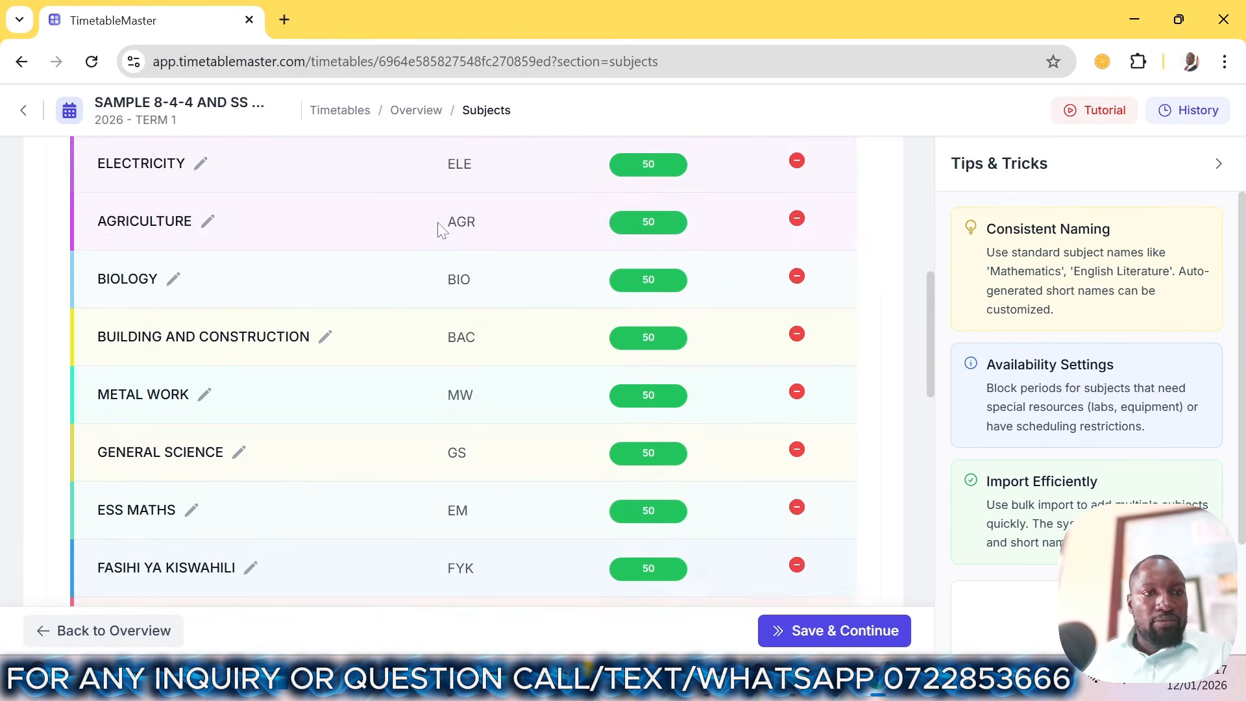
{"action": "scroll", "coordinate": [453, 239], "scroll_direction": "up", "scroll_amount": 2}
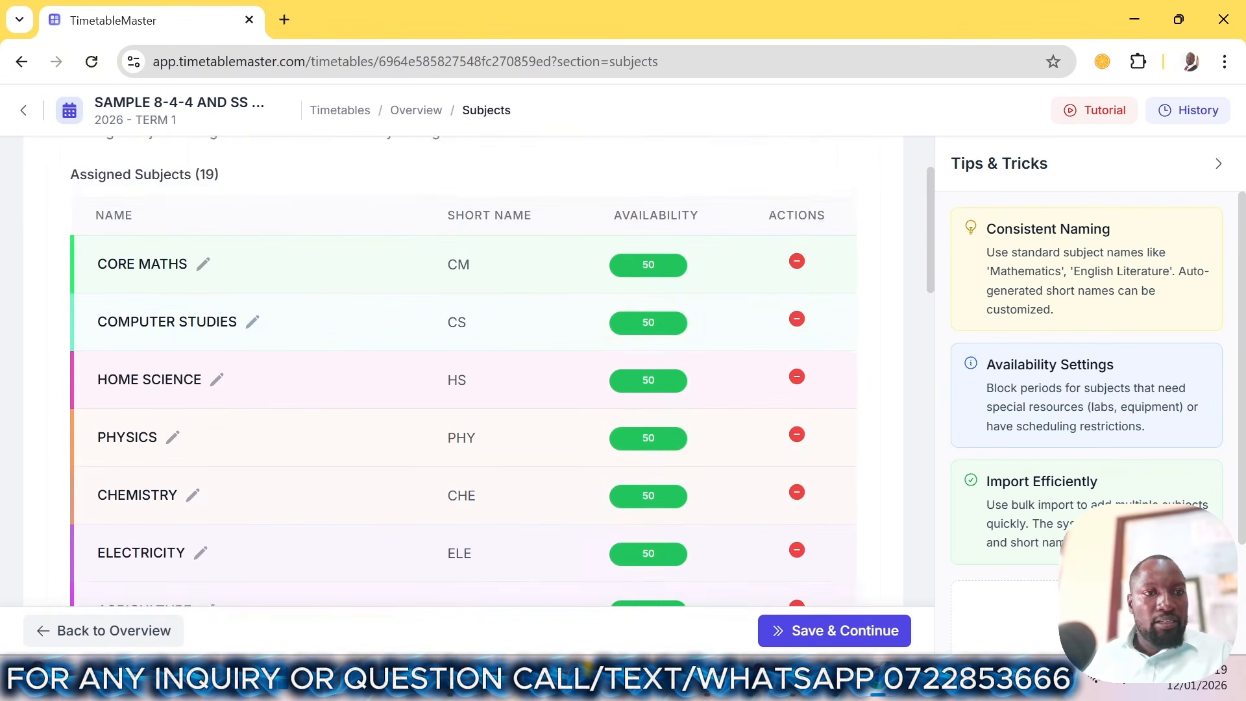
{"action": "scroll", "coordinate": [453, 239], "scroll_direction": "down", "scroll_amount": 8}
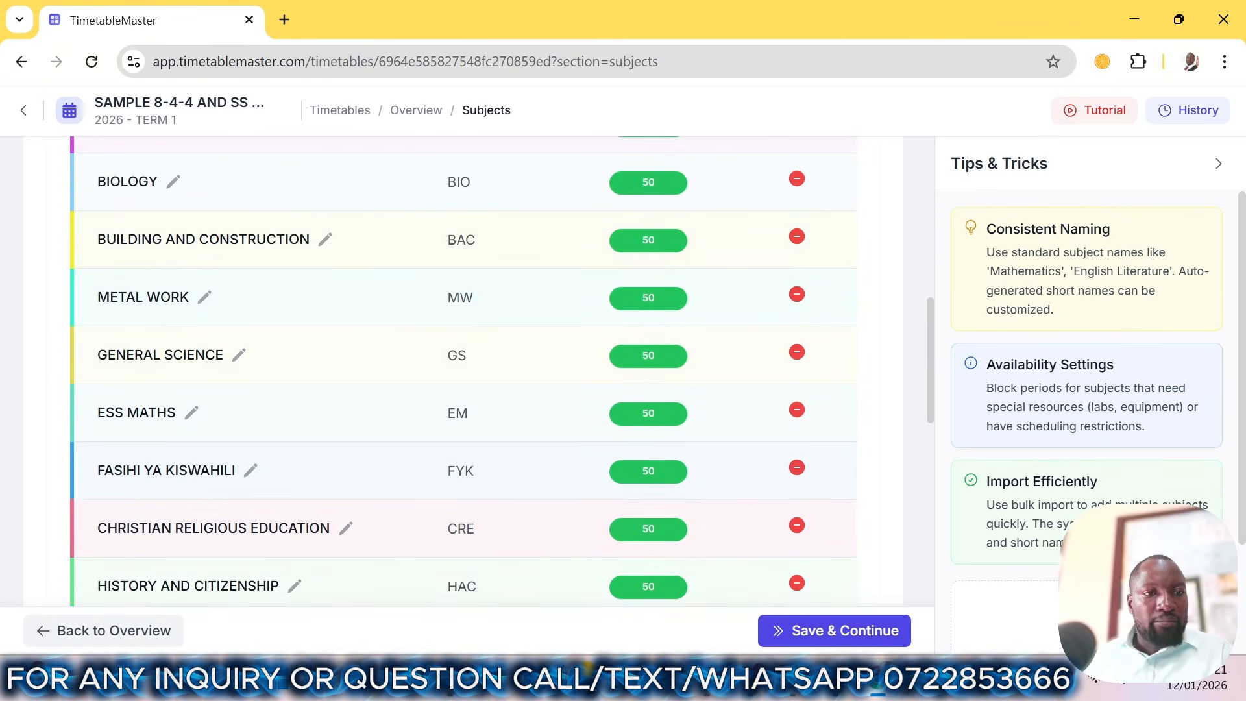
{"action": "scroll", "coordinate": [454, 238], "scroll_direction": "down", "scroll_amount": 10}
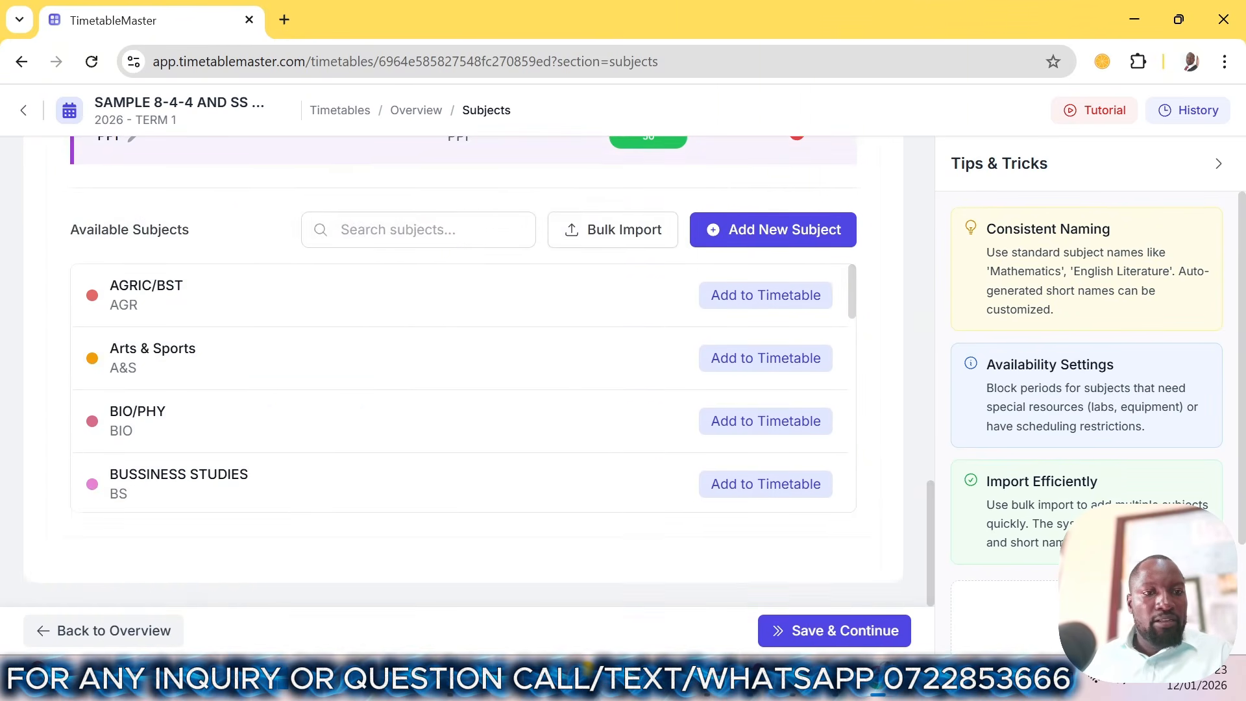
- Add GEOGRAPHY from the available subjects to the timetable
{"action": "left_click_drag", "start_coordinate": [850, 301], "coordinate": [882, 401]}
{"action": "left_click", "coordinate": [775, 328]}
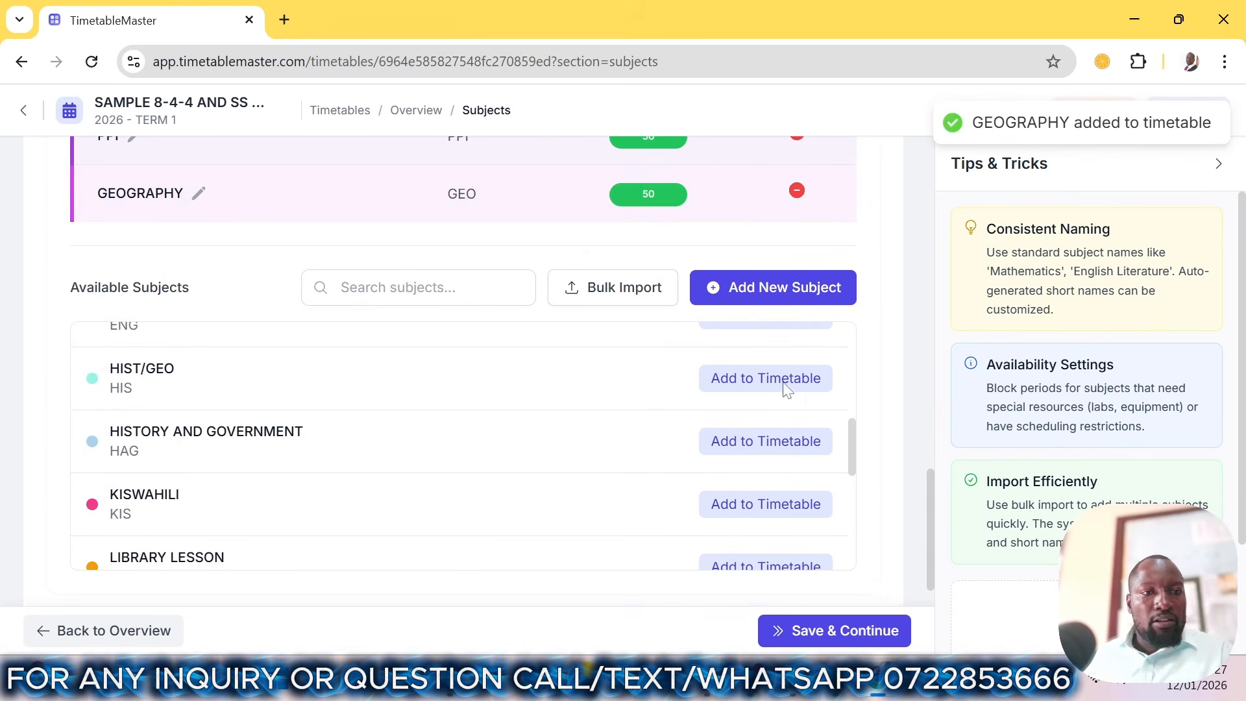
{"action": "scroll", "coordinate": [606, 288], "scroll_direction": "up", "scroll_amount": 4}
{"action": "scroll", "coordinate": [607, 286], "scroll_direction": "down", "scroll_amount": 4}
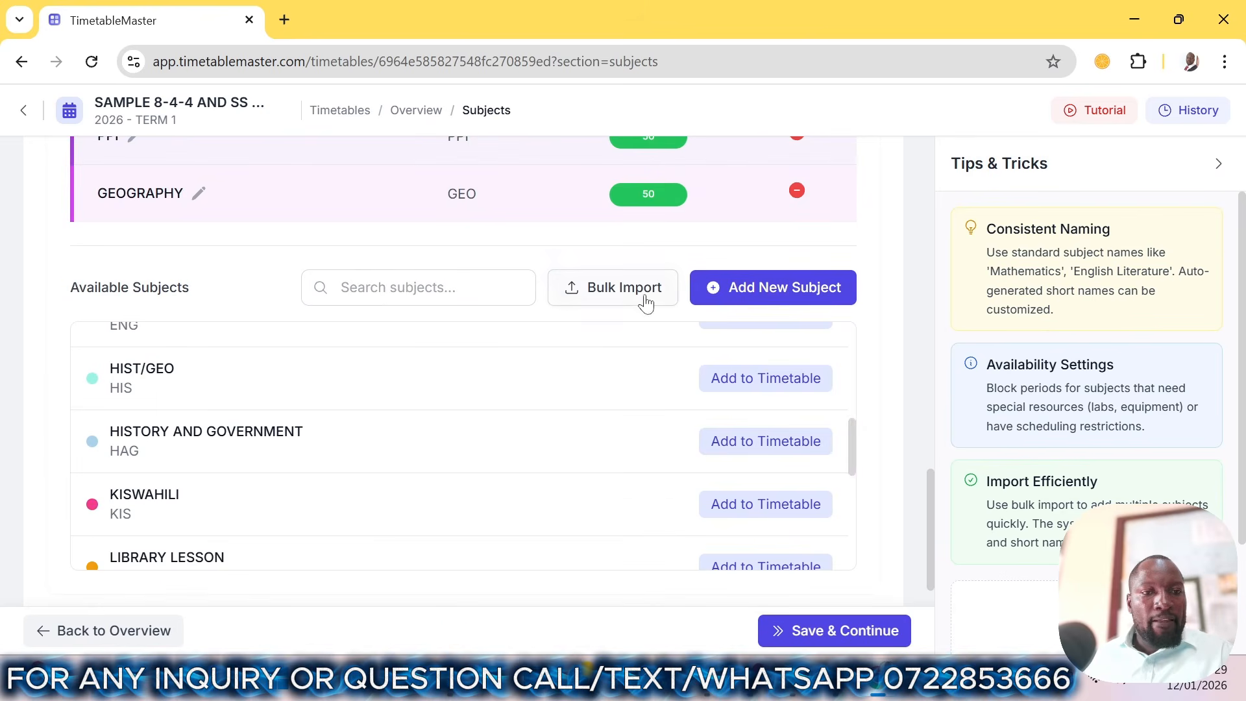
- Recheck the assigned subjects and add KISWAHILI from the available subjects to the timetable
{"action": "left_click_drag", "start_coordinate": [850, 436], "coordinate": [849, 423]}
{"action": "scroll", "coordinate": [788, 220], "scroll_direction": "up", "scroll_amount": 6}
{"action": "scroll", "coordinate": [787, 224], "scroll_direction": "up", "scroll_amount": 10}
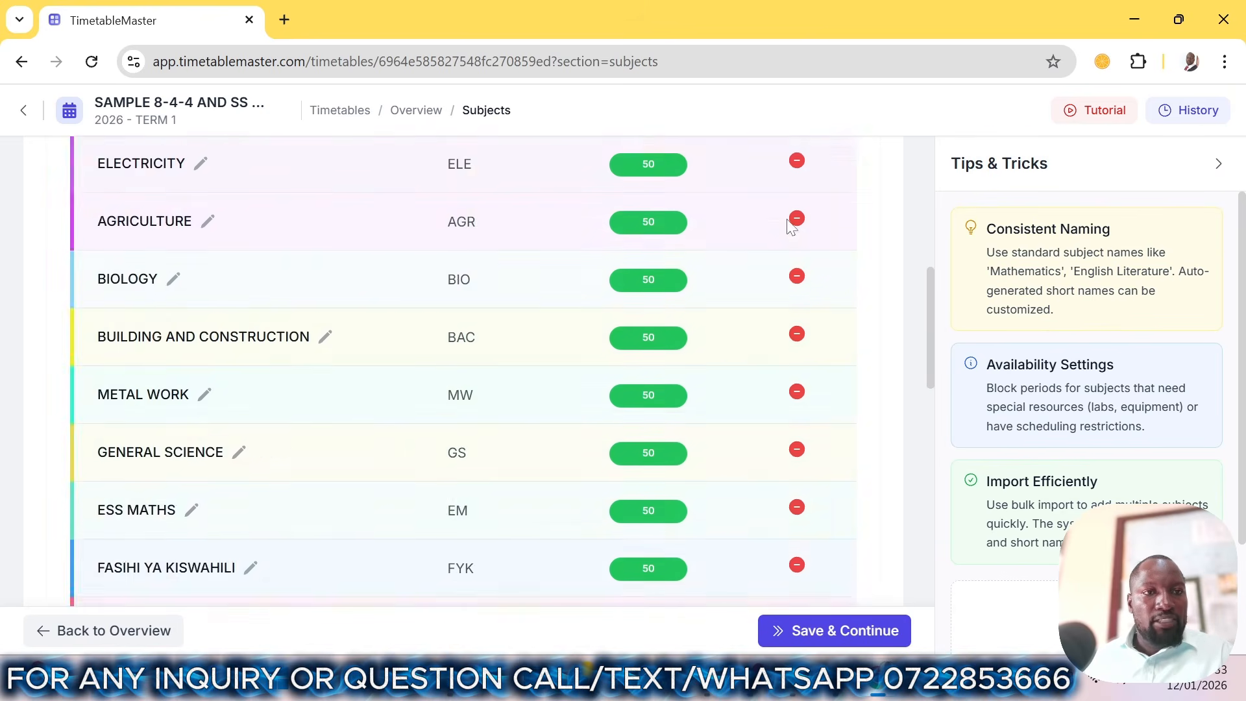
{"action": "scroll", "coordinate": [819, 221], "scroll_direction": "down", "scroll_amount": 8}
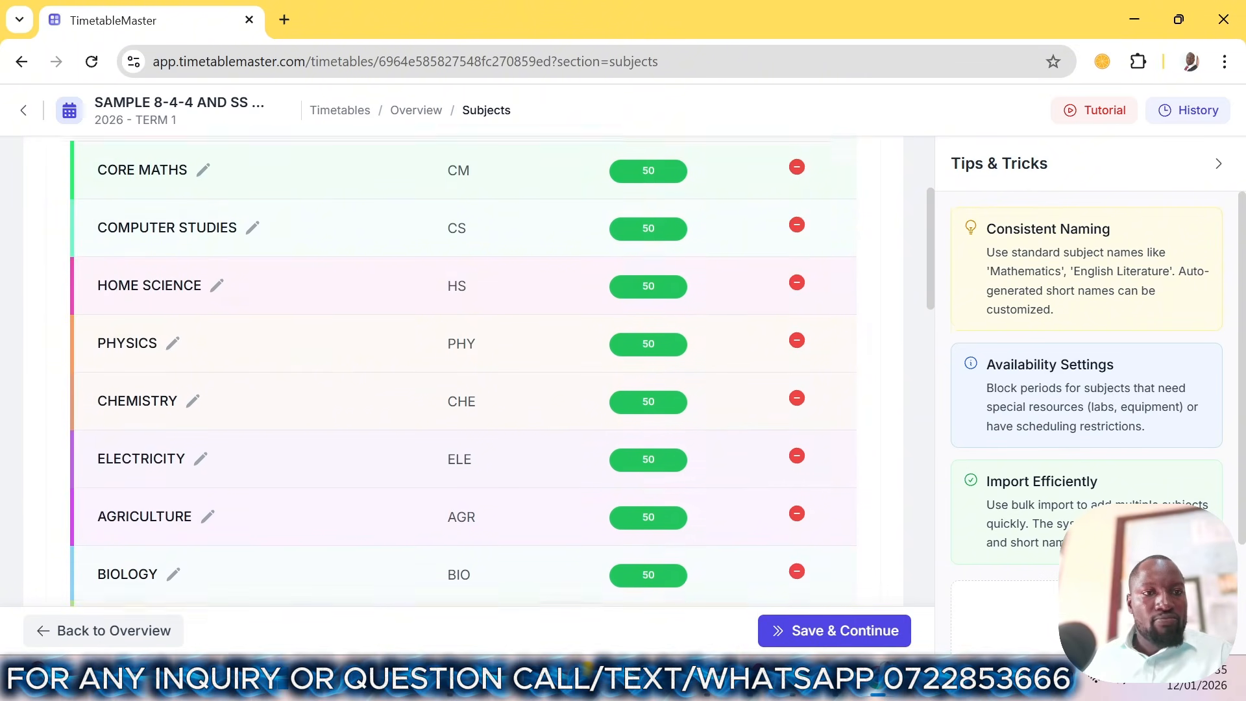
{"action": "scroll", "coordinate": [807, 256], "scroll_direction": "down", "scroll_amount": 11}
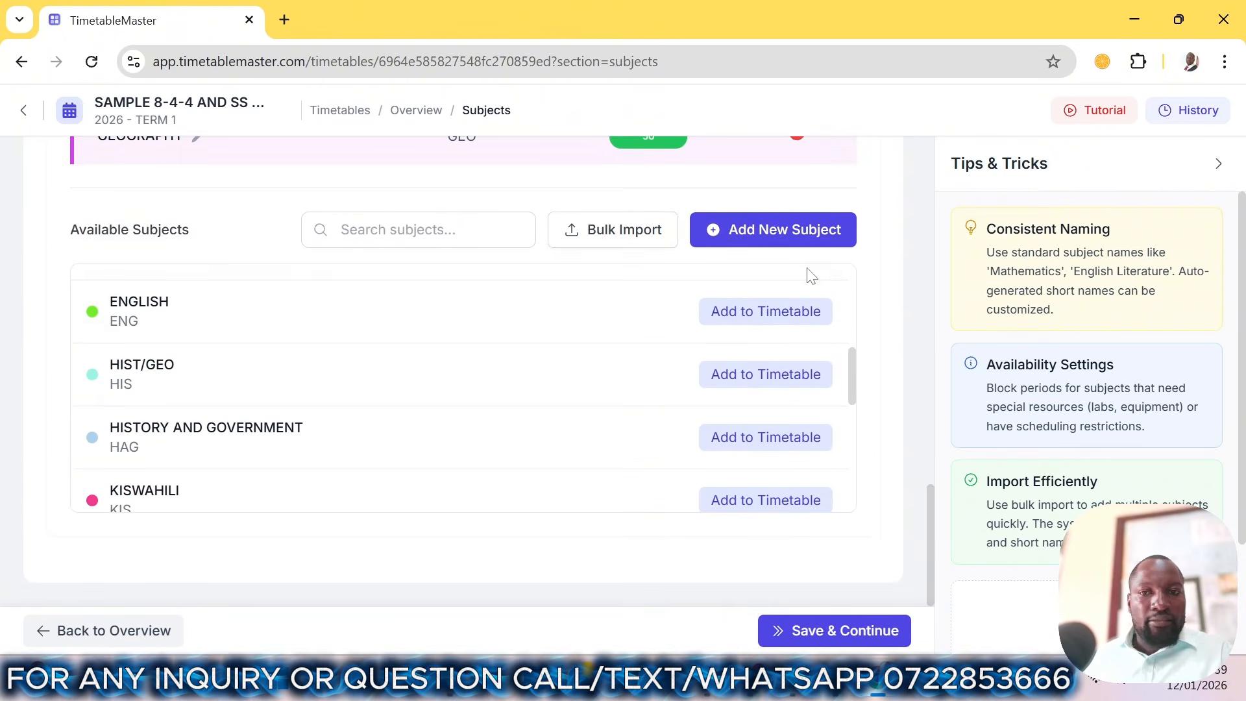
{"action": "left_click_drag", "start_coordinate": [851, 376], "coordinate": [851, 382]}
{"action": "scroll", "coordinate": [852, 390], "scroll_direction": "down", "scroll_amount": 2}
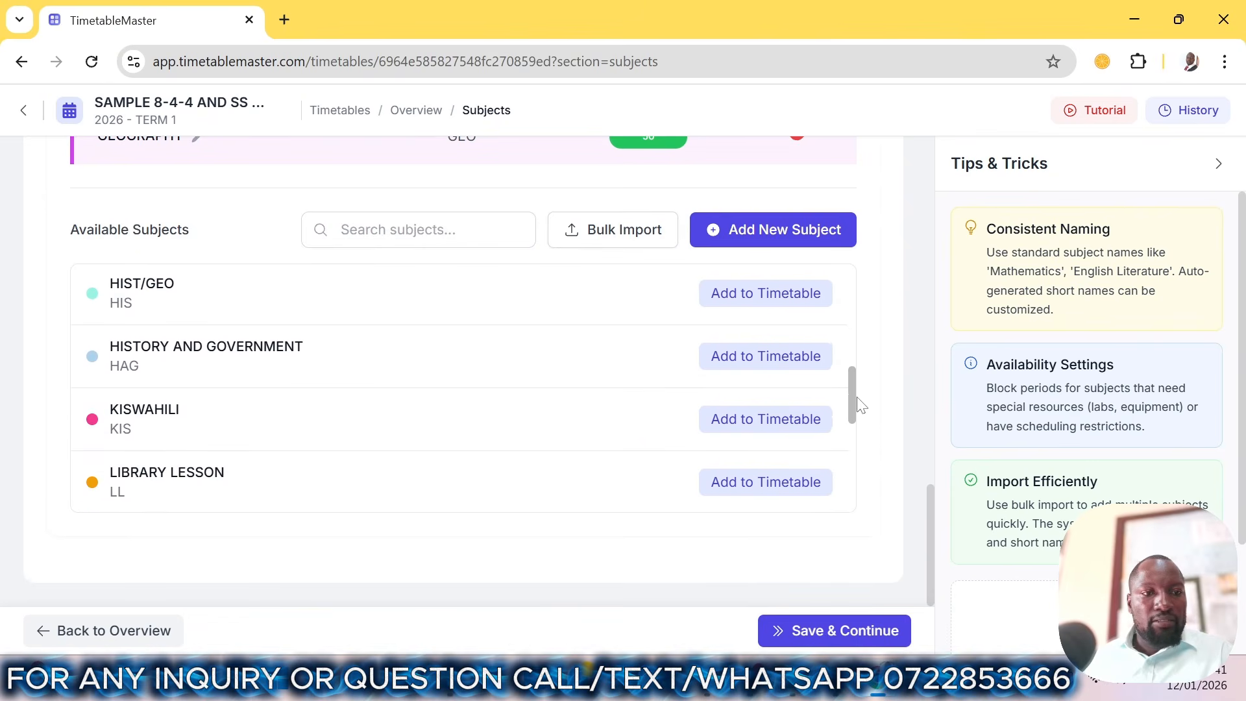
{"action": "left_click", "coordinate": [777, 401]}
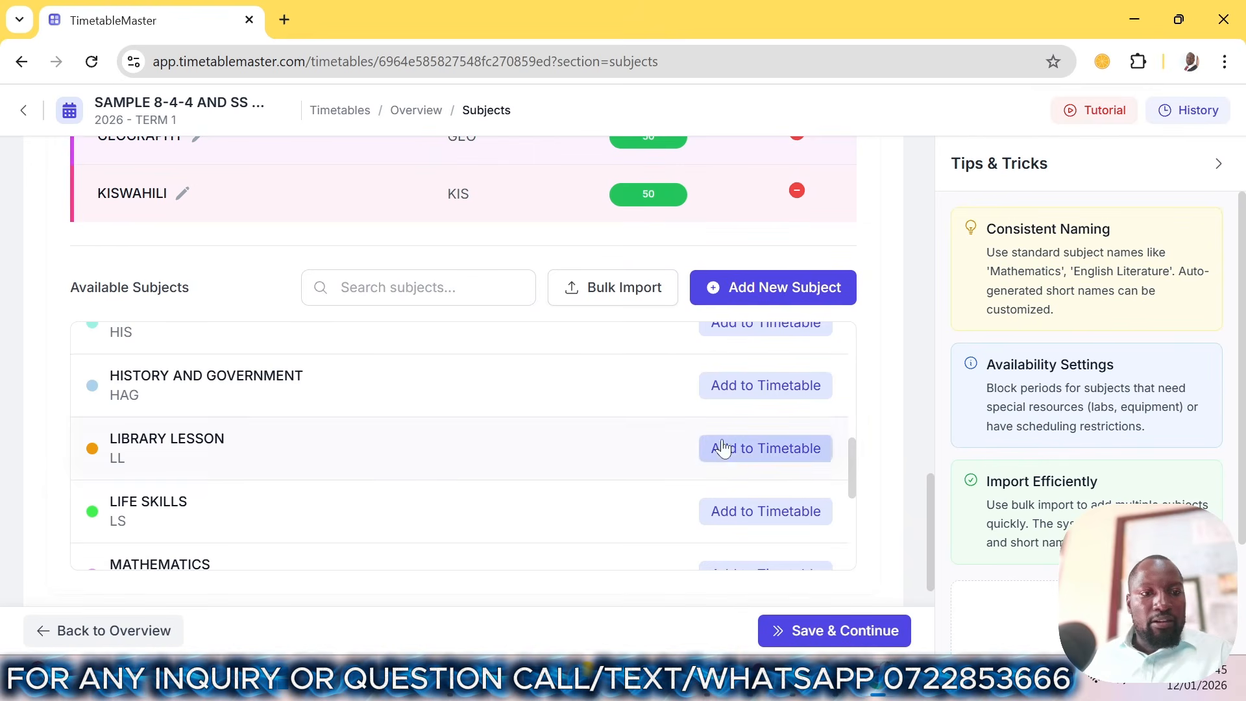
- Add MATHEMATICS and BUSSINESS STUDIES from the available subjects to the timetable
{"action": "scroll", "coordinate": [737, 533], "scroll_direction": "down", "scroll_amount": 2}
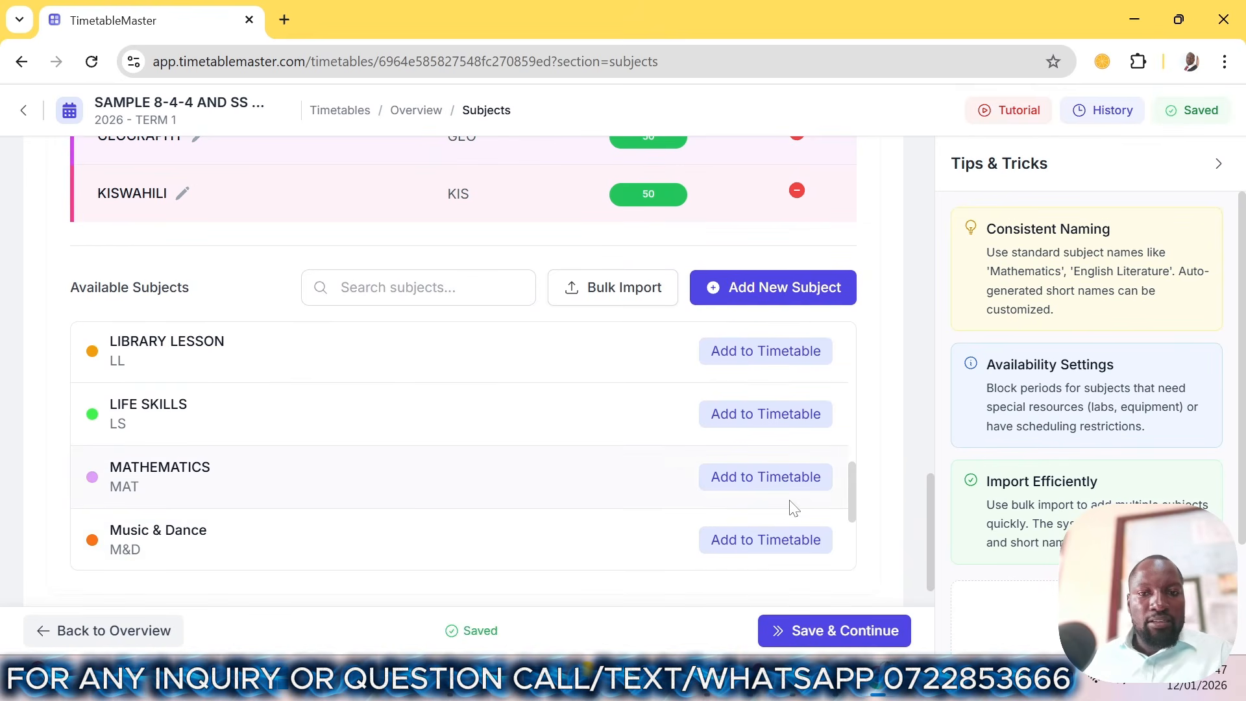
{"action": "left_click", "coordinate": [775, 487]}
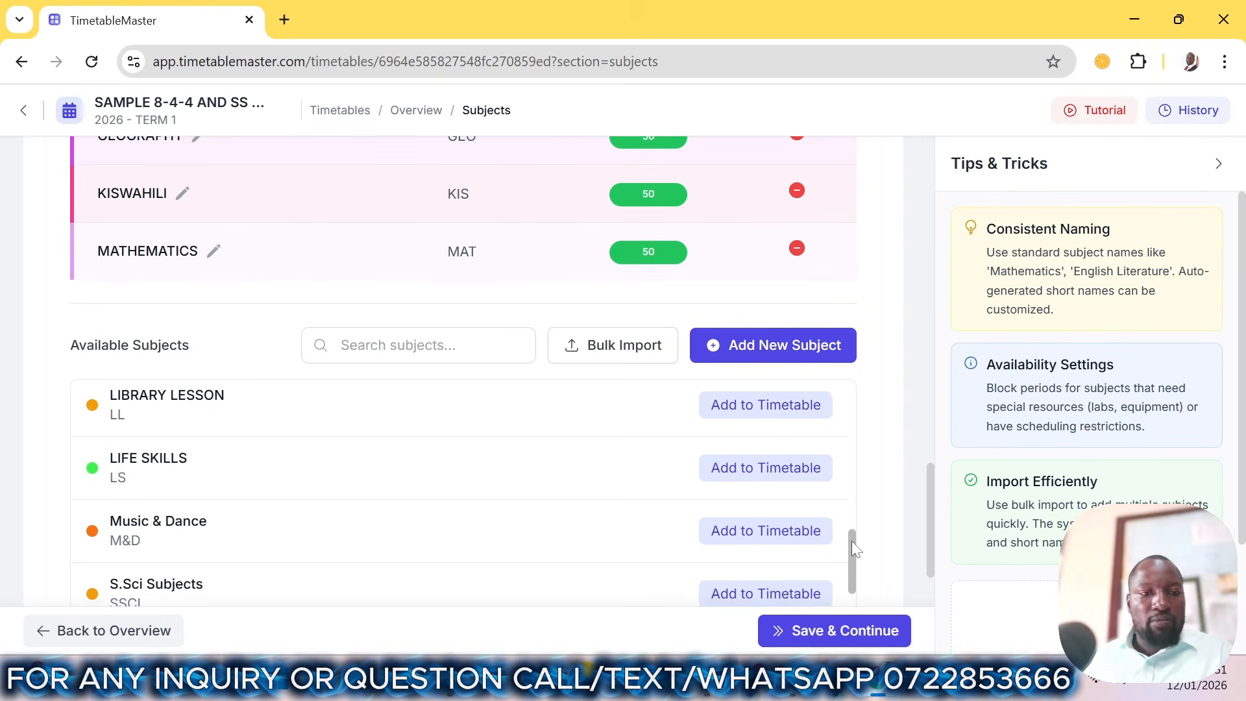
{"action": "left_click_drag", "start_coordinate": [851, 540], "coordinate": [876, 418]}
{"action": "left_click", "coordinate": [778, 516]}
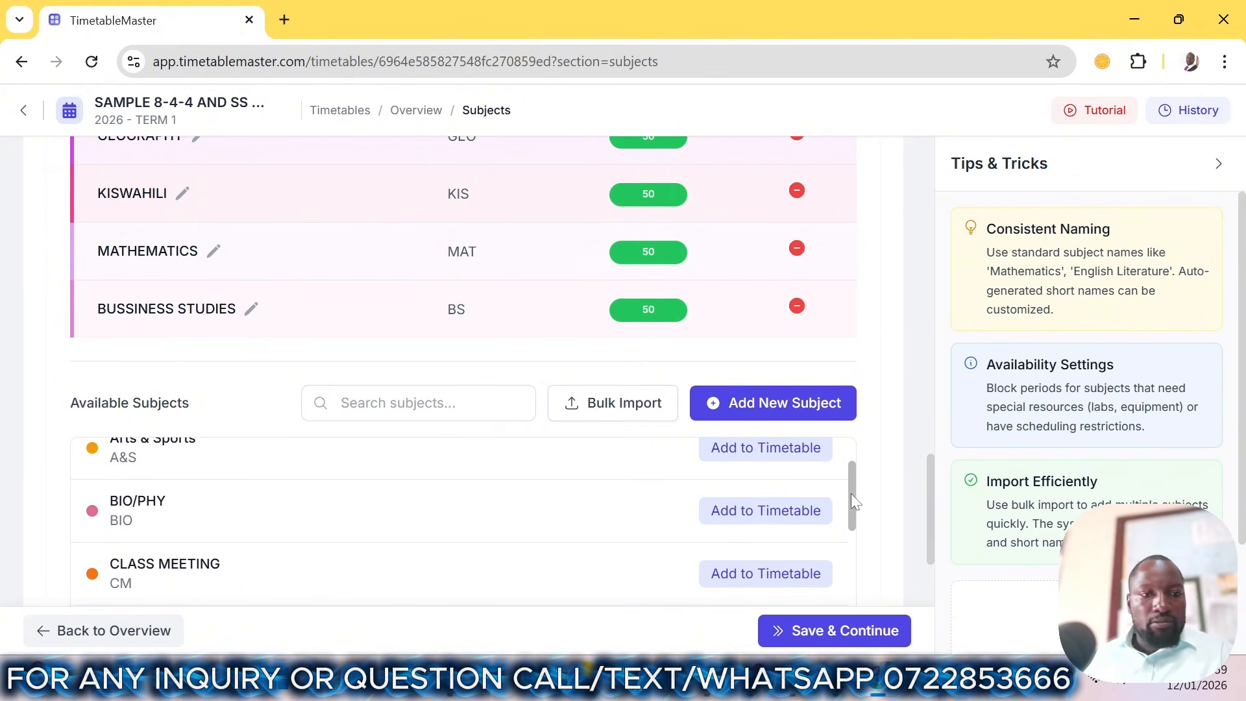
- Check the assigned subjects for further gaps and add LIFE SKILLS from the available subjects to the timetable
{"action": "left_click_drag", "start_coordinate": [851, 494], "coordinate": [860, 547]}
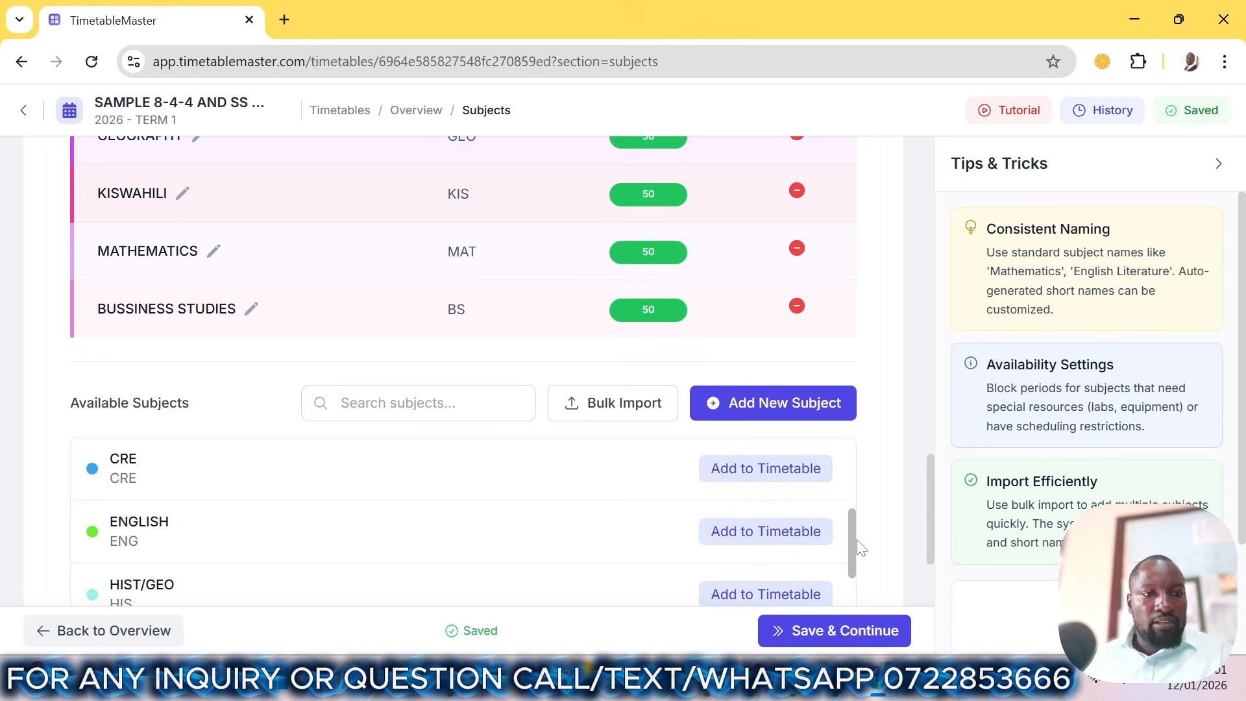
{"action": "scroll", "coordinate": [623, 316], "scroll_direction": "up", "scroll_amount": 9}
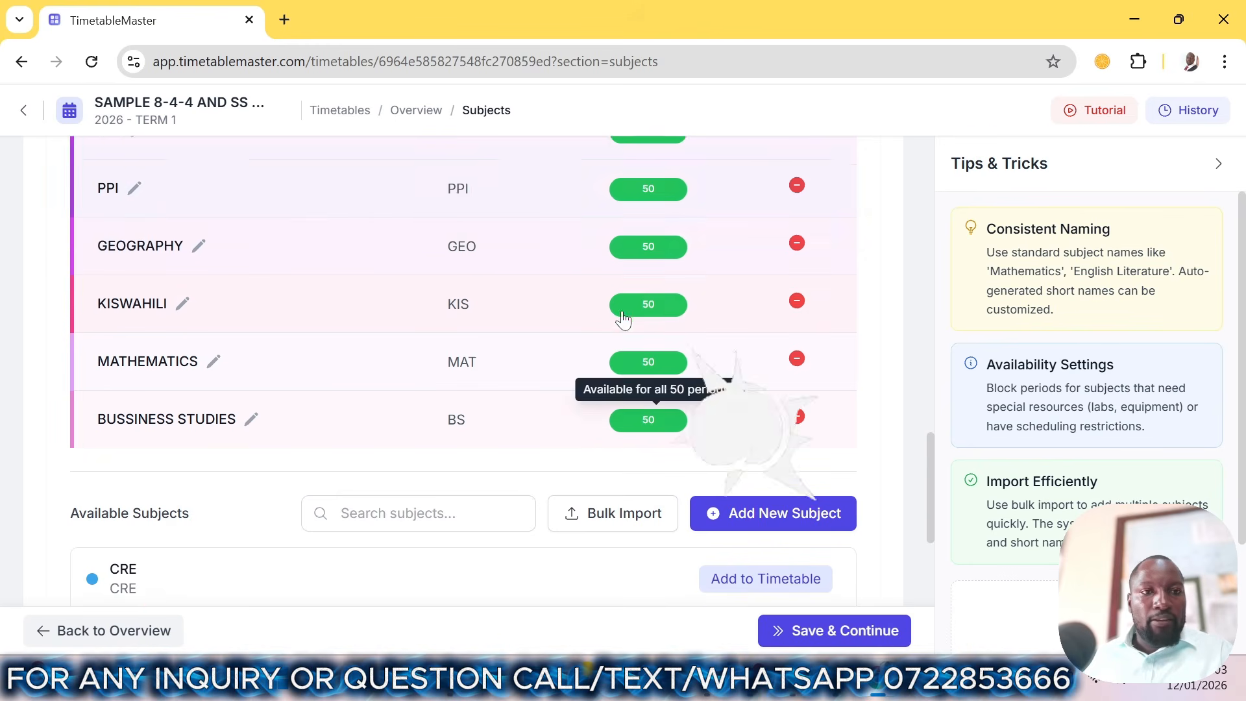
{"action": "scroll", "coordinate": [623, 318], "scroll_direction": "up", "scroll_amount": 7}
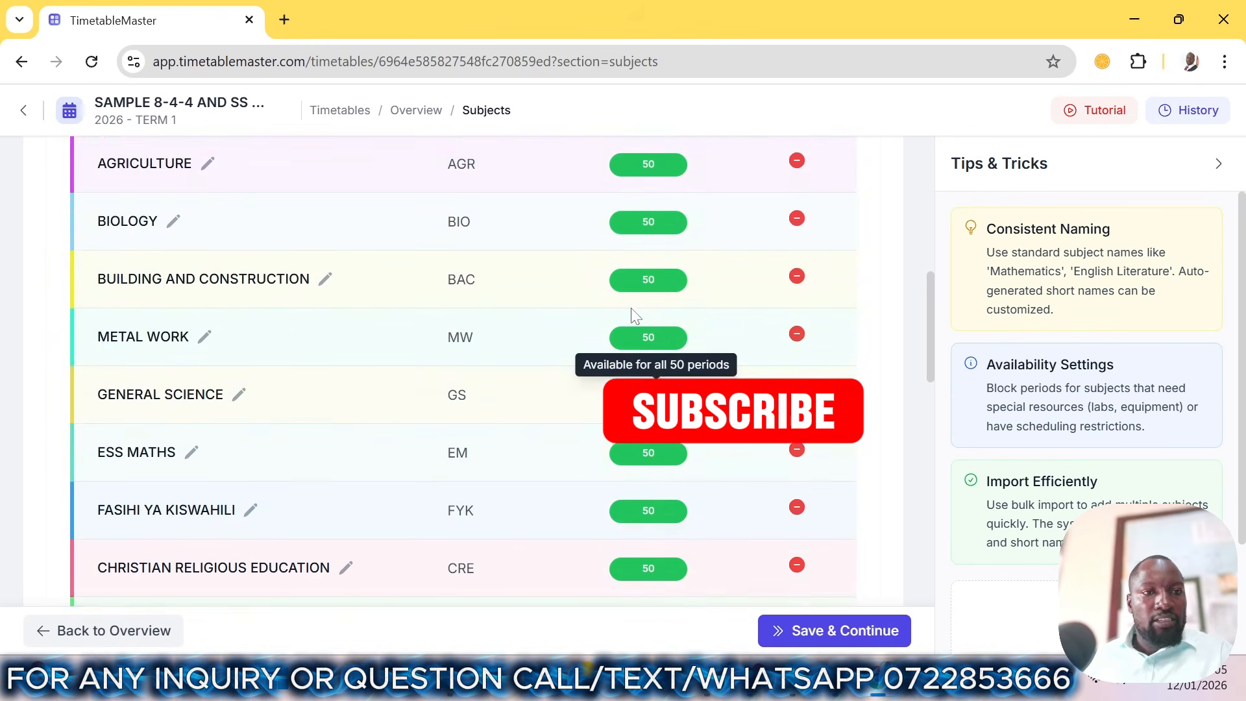
{"action": "scroll", "coordinate": [629, 318], "scroll_direction": "down", "scroll_amount": 7}
{"action": "scroll", "coordinate": [628, 318], "scroll_direction": "down", "scroll_amount": 10}
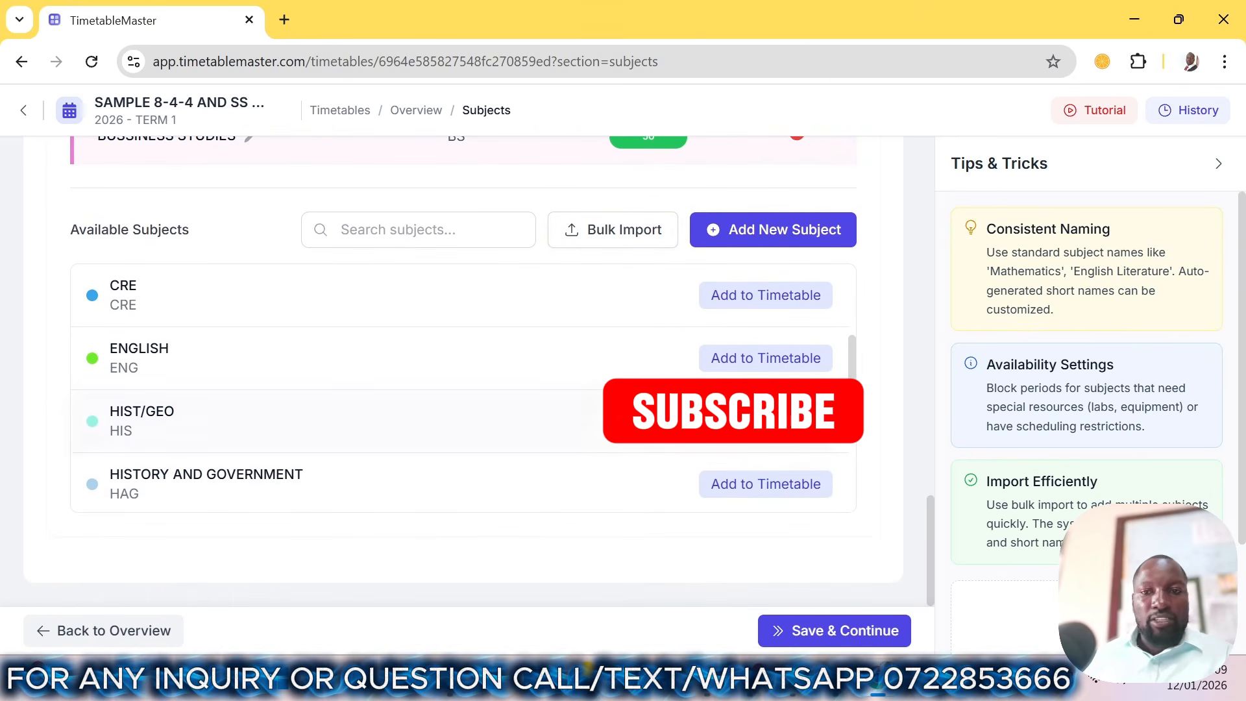
{"action": "left_click_drag", "start_coordinate": [857, 381], "coordinate": [848, 439]}
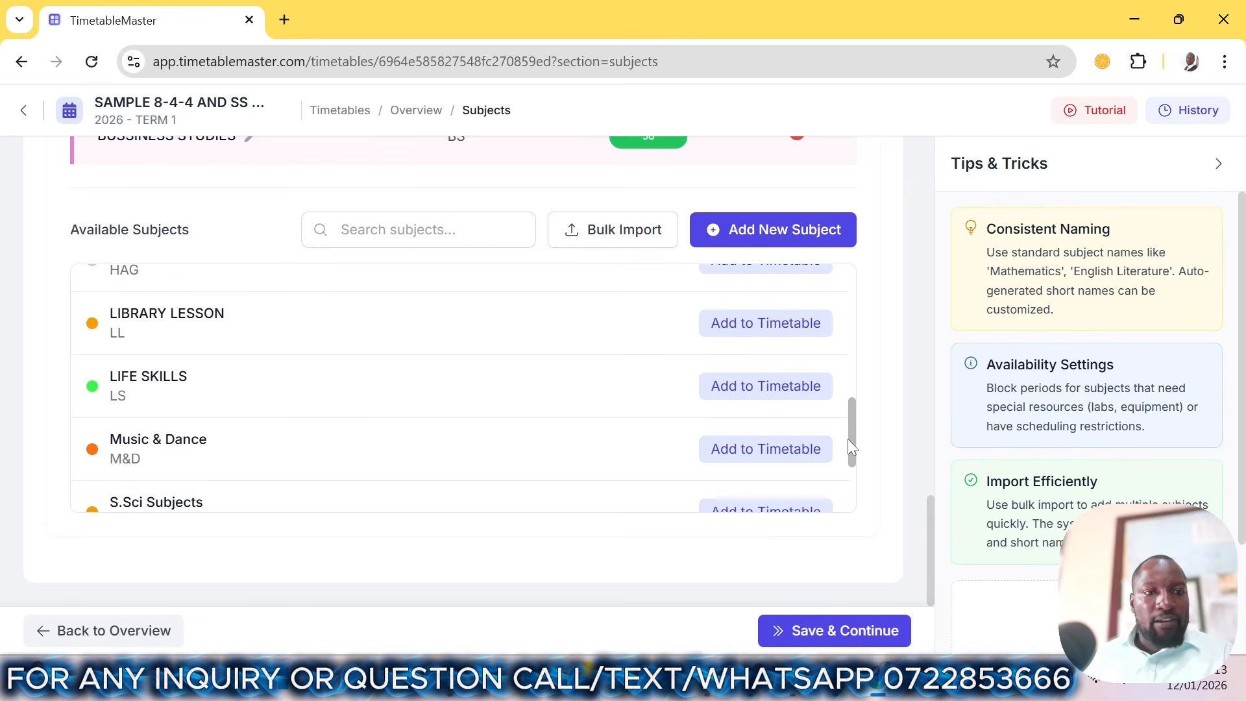
{"action": "left_click", "coordinate": [740, 389]}
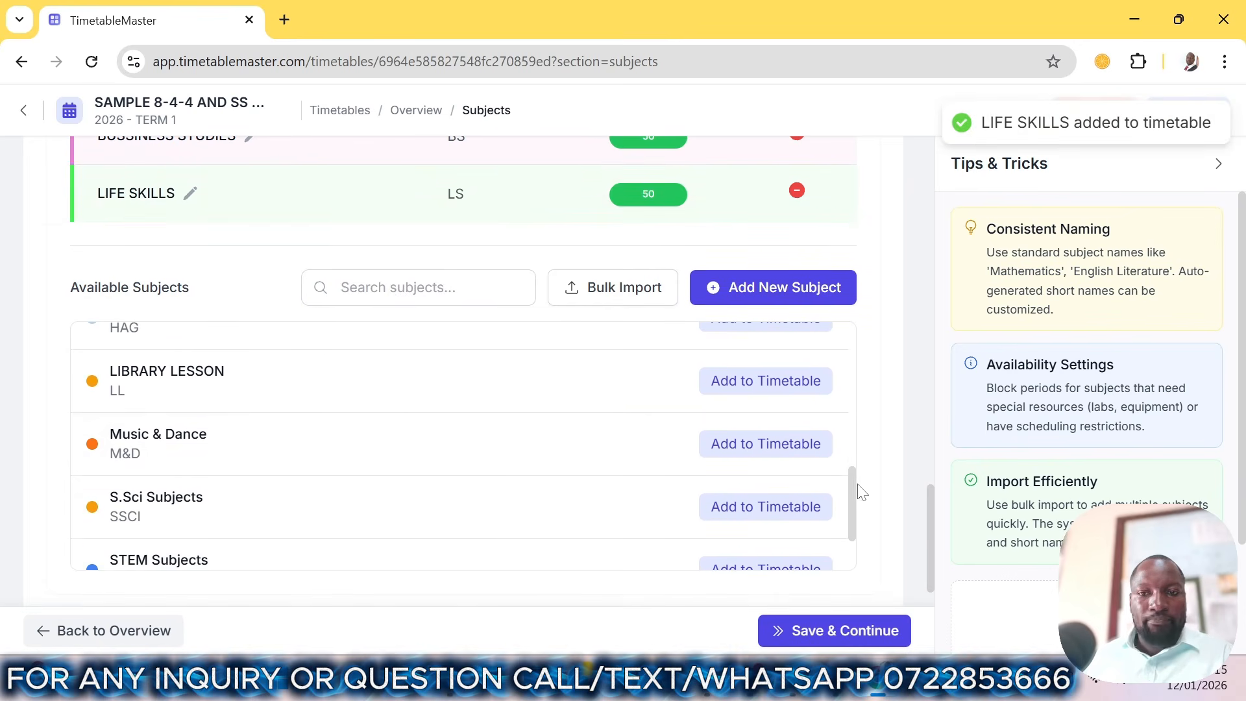
- Add ENGLISH from the available subjects to the timetable and look over the assigned subjects
{"action": "left_click_drag", "start_coordinate": [862, 493], "coordinate": [848, 398]}
{"action": "left_click", "coordinate": [772, 483]}
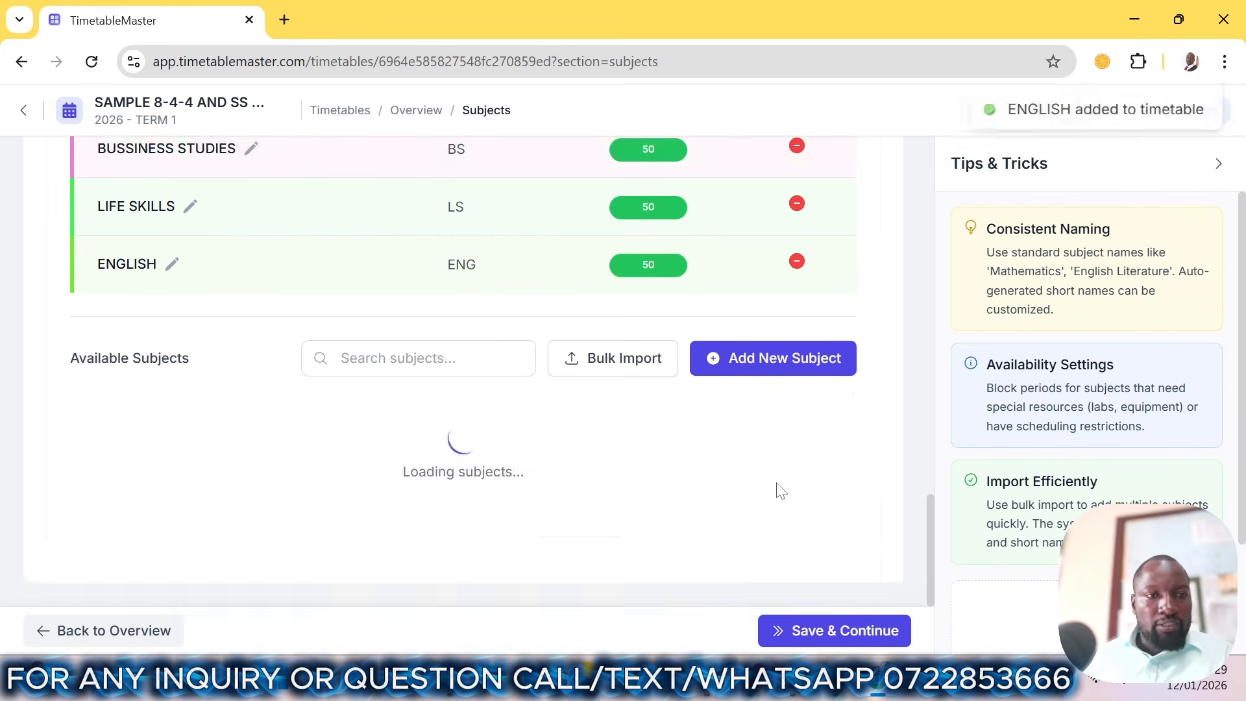
{"action": "scroll", "coordinate": [417, 208], "scroll_direction": "up", "scroll_amount": 20}
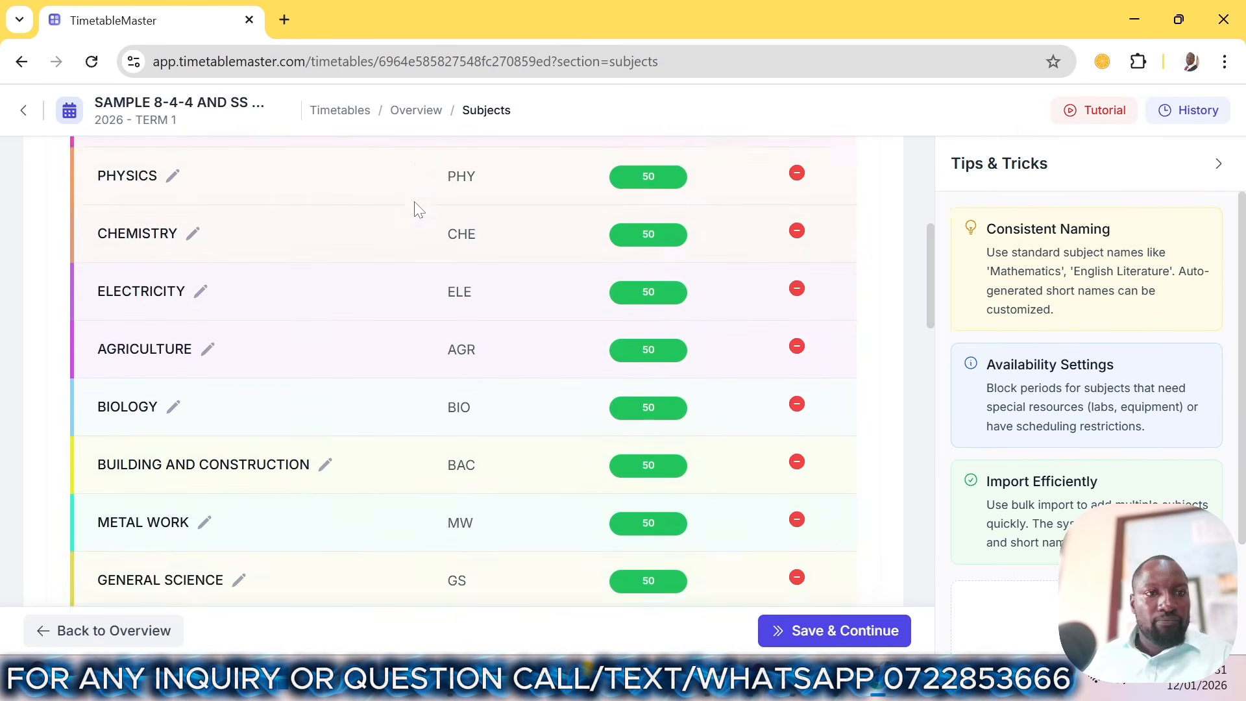
{"action": "scroll", "coordinate": [436, 206], "scroll_direction": "down", "scroll_amount": 12}
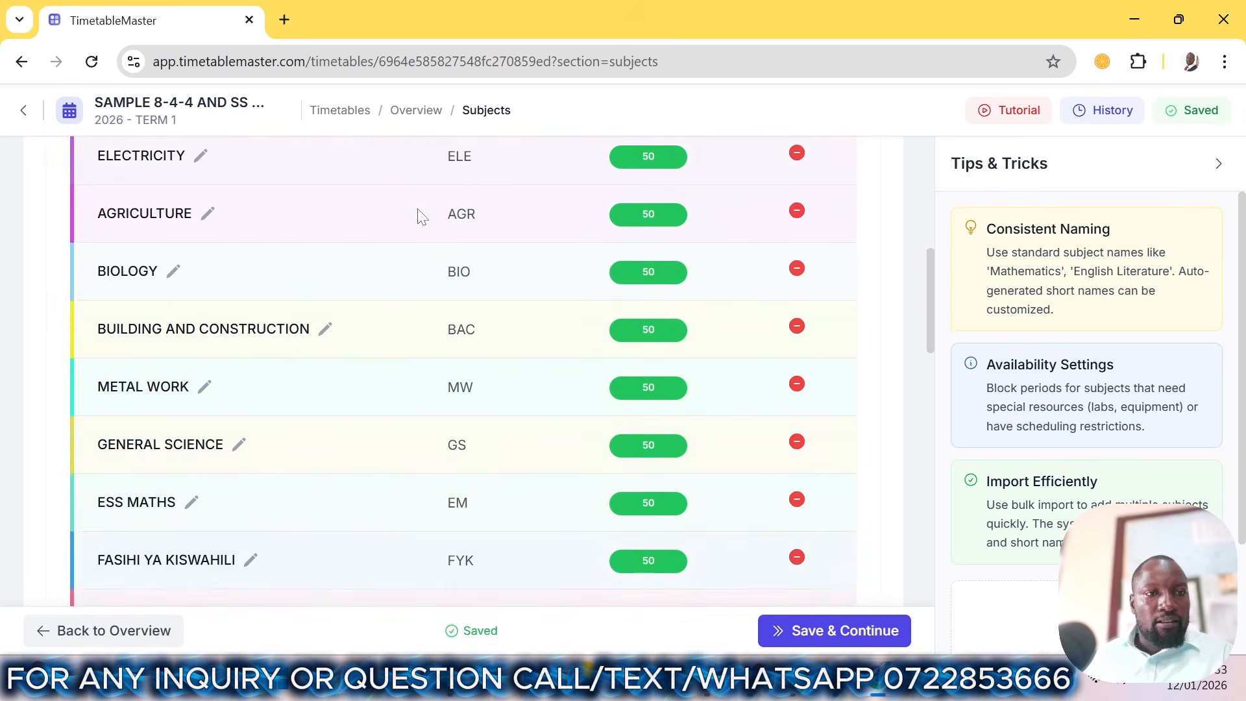
{"action": "scroll", "coordinate": [429, 221], "scroll_direction": "down", "scroll_amount": 15}
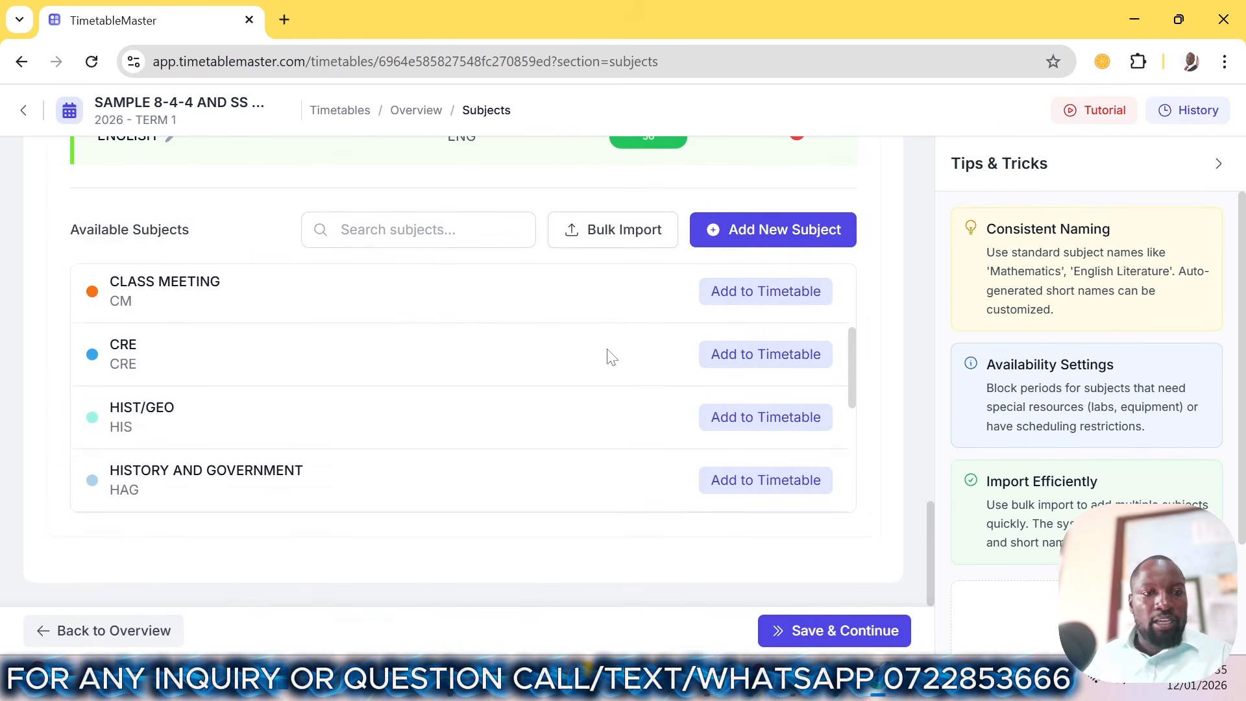
- Save the subjects and open the Lessons section from the timetable overview
{"action": "left_click", "coordinate": [823, 634]}
{"action": "scroll", "coordinate": [461, 315], "scroll_direction": "up", "scroll_amount": 10}
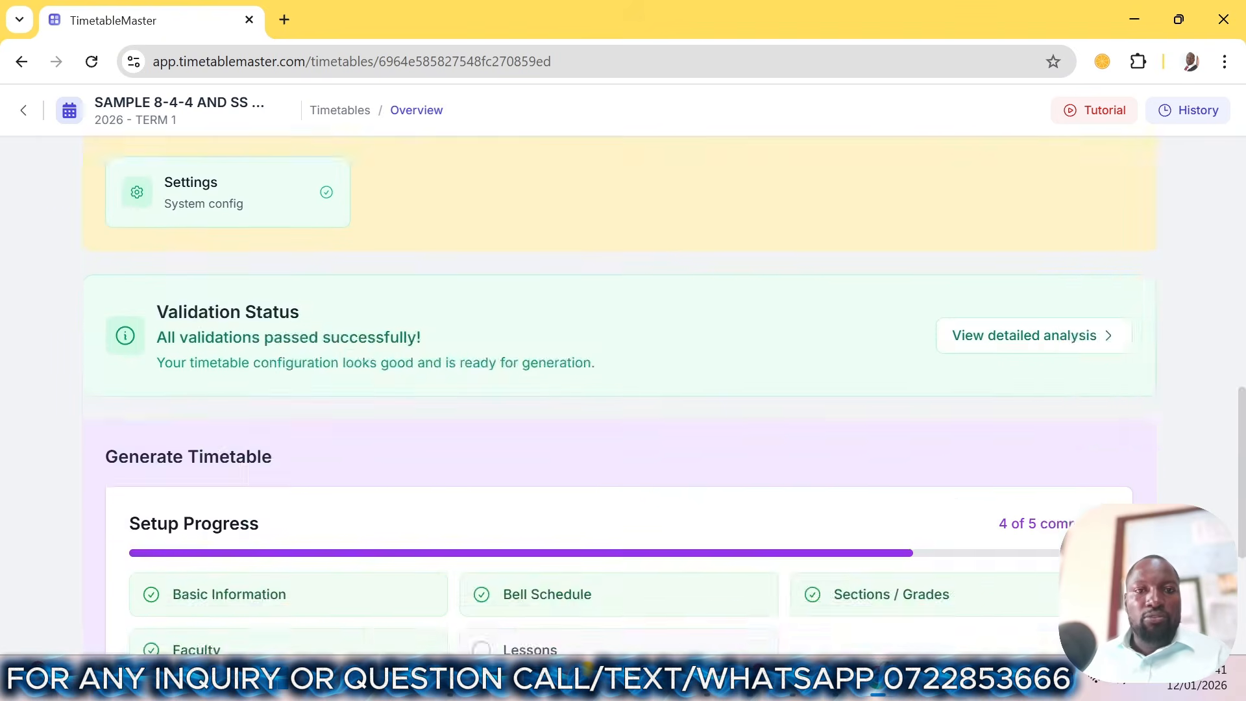
{"action": "scroll", "coordinate": [482, 346], "scroll_direction": "up", "scroll_amount": 1}
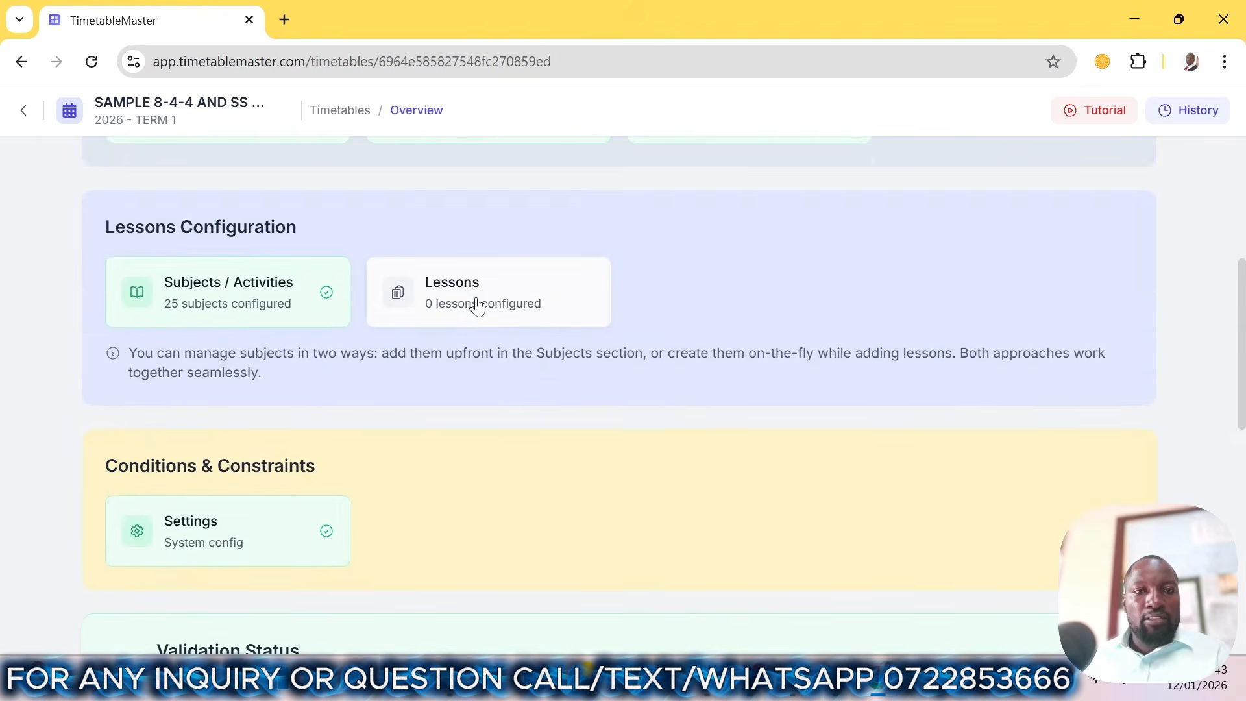
{"action": "left_click", "coordinate": [475, 303]}
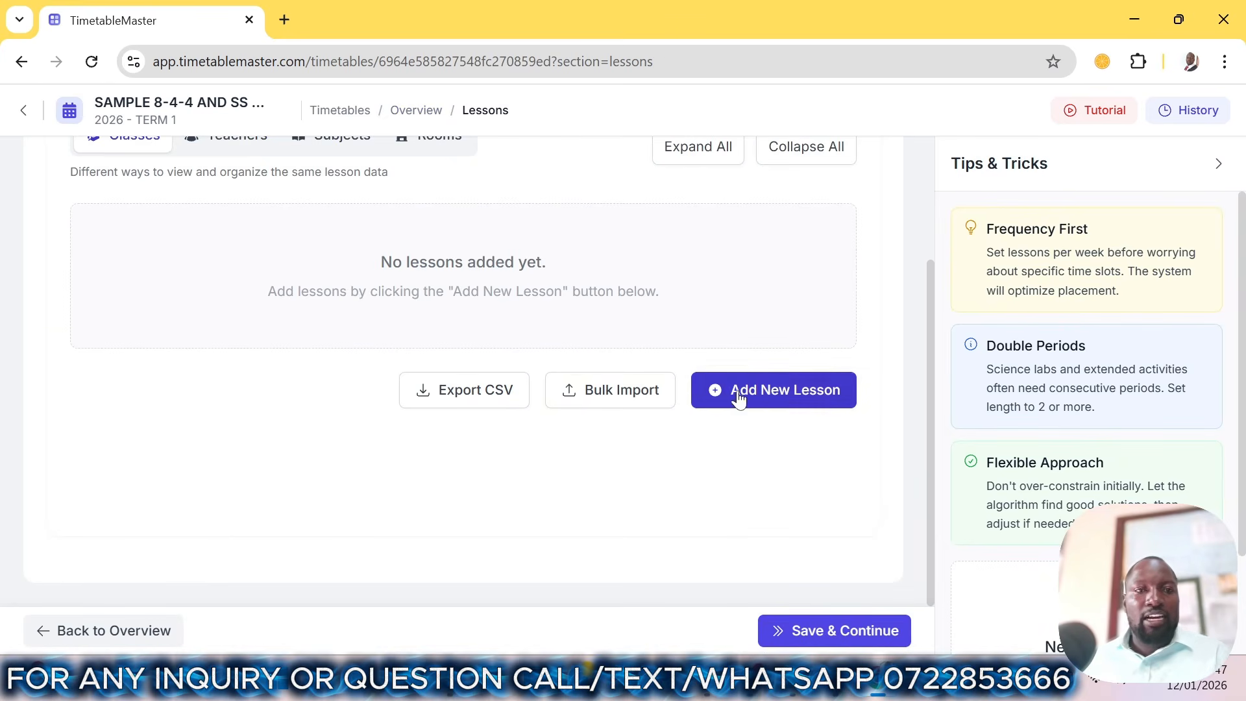
- Start adding a new lesson and select FORM 3 as its section
{"action": "scroll", "coordinate": [640, 376], "scroll_direction": "up", "scroll_amount": 2}
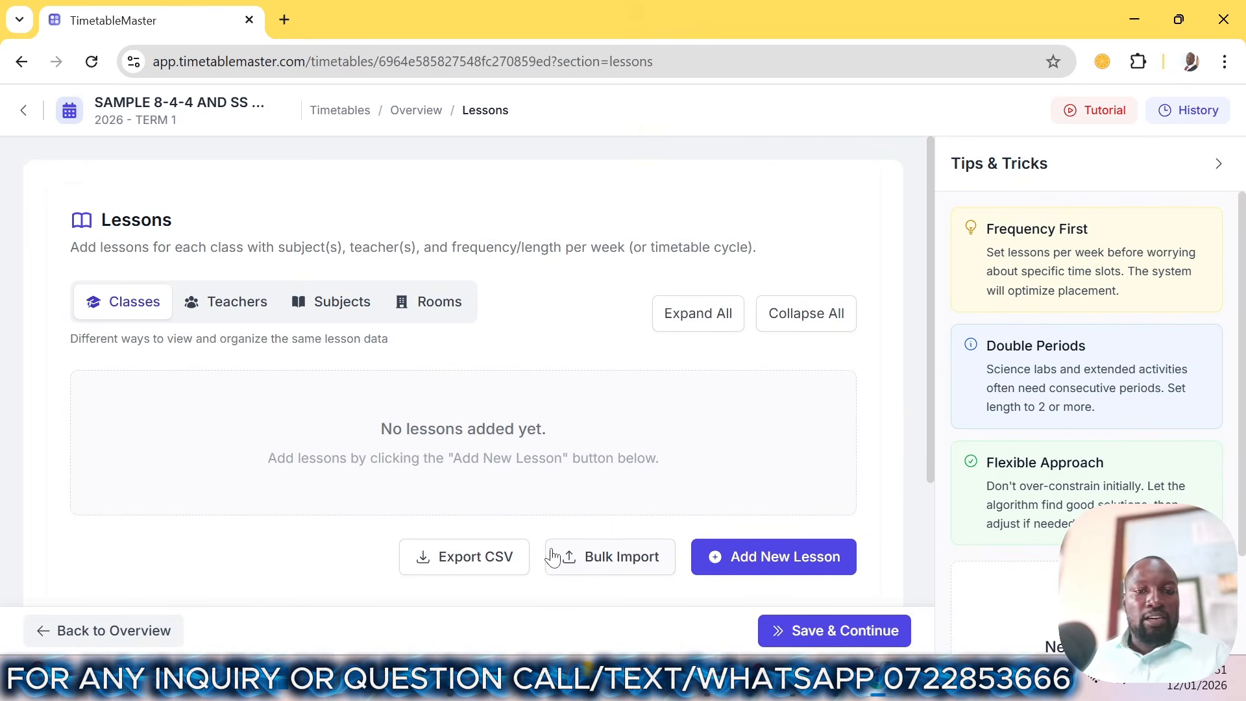
{"action": "left_click", "coordinate": [757, 565]}
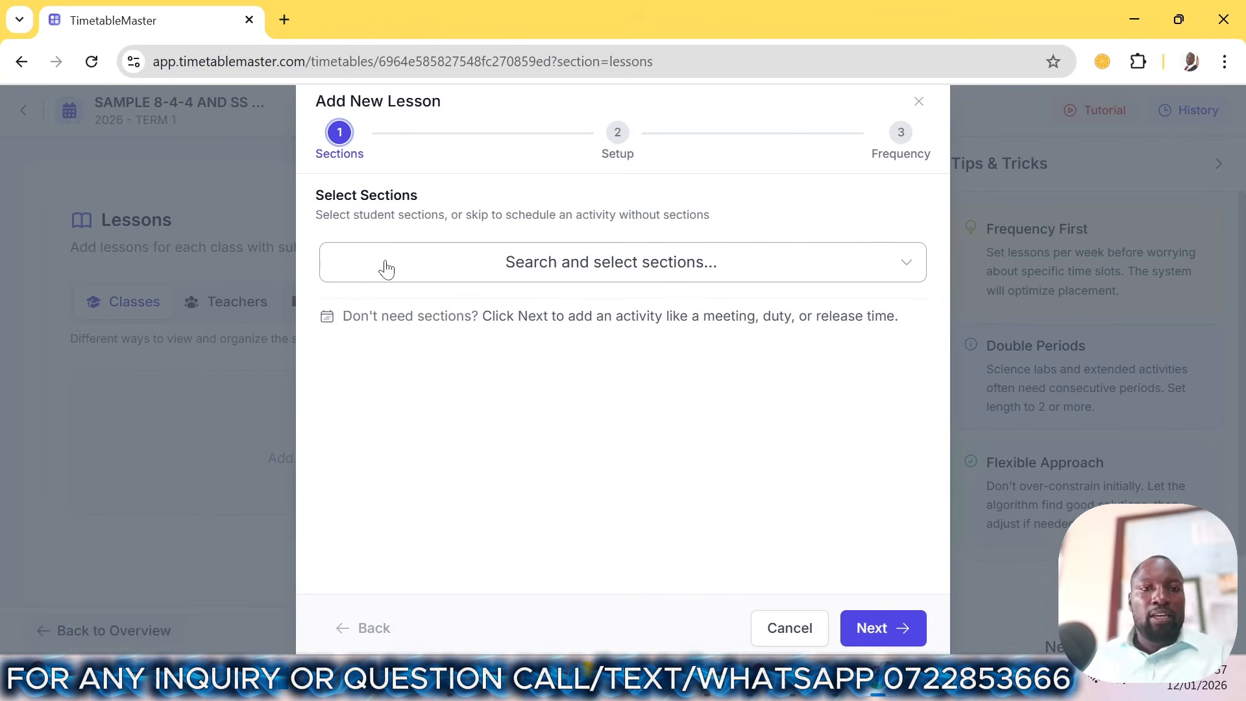
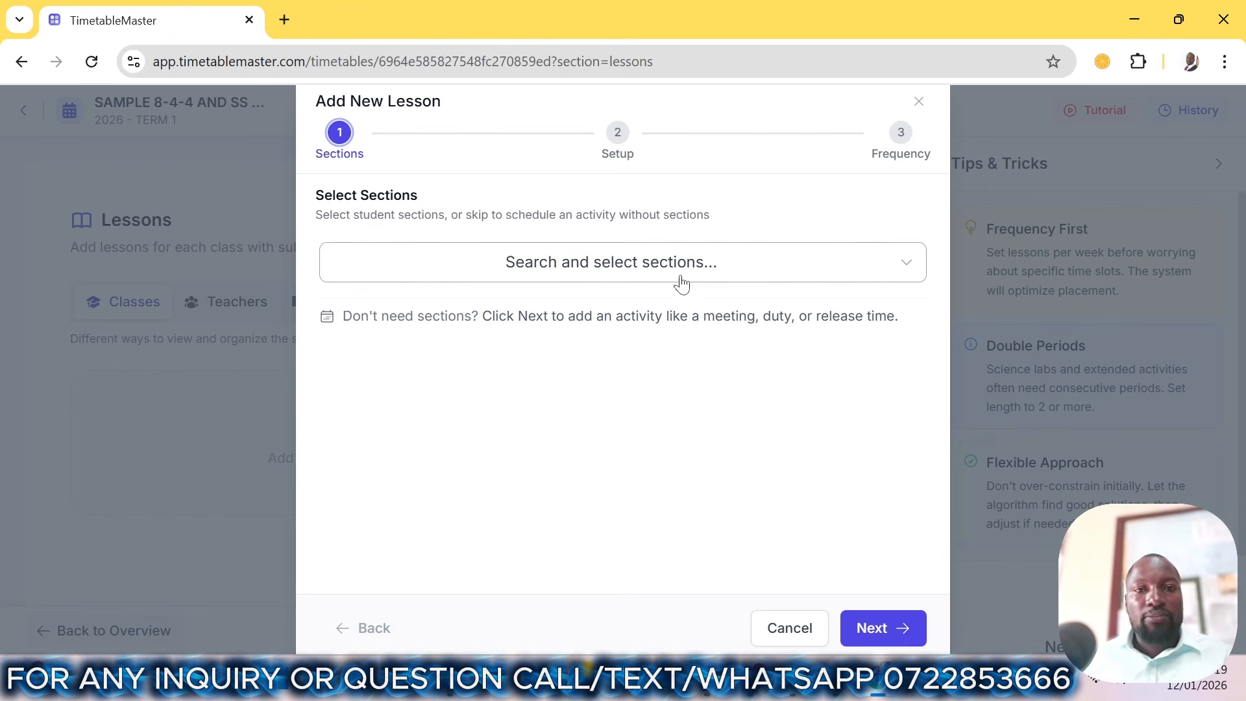
{"action": "left_click", "coordinate": [658, 263]}
{"action": "left_click", "coordinate": [368, 378]}
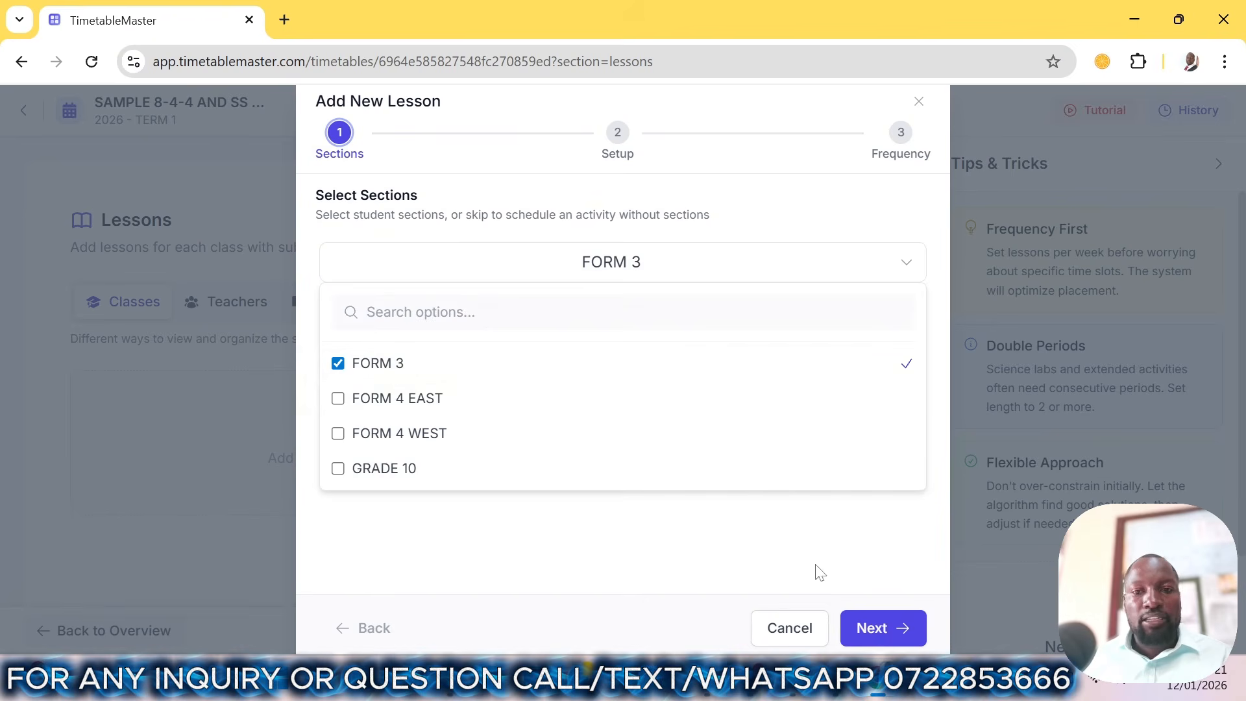
- Proceed to the lesson setup, split FORM 3 into groups, and name the first group AGRIC GRP
{"action": "left_click", "coordinate": [873, 628]}
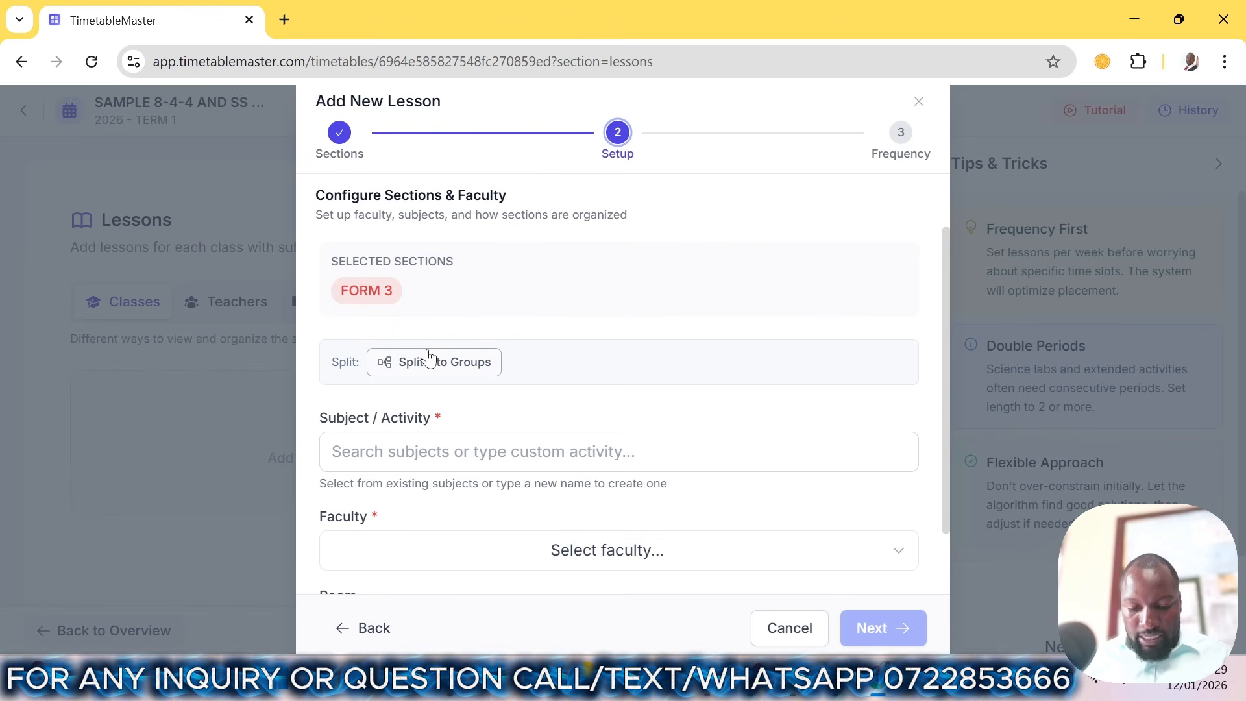
{"action": "left_click", "coordinate": [399, 365]}
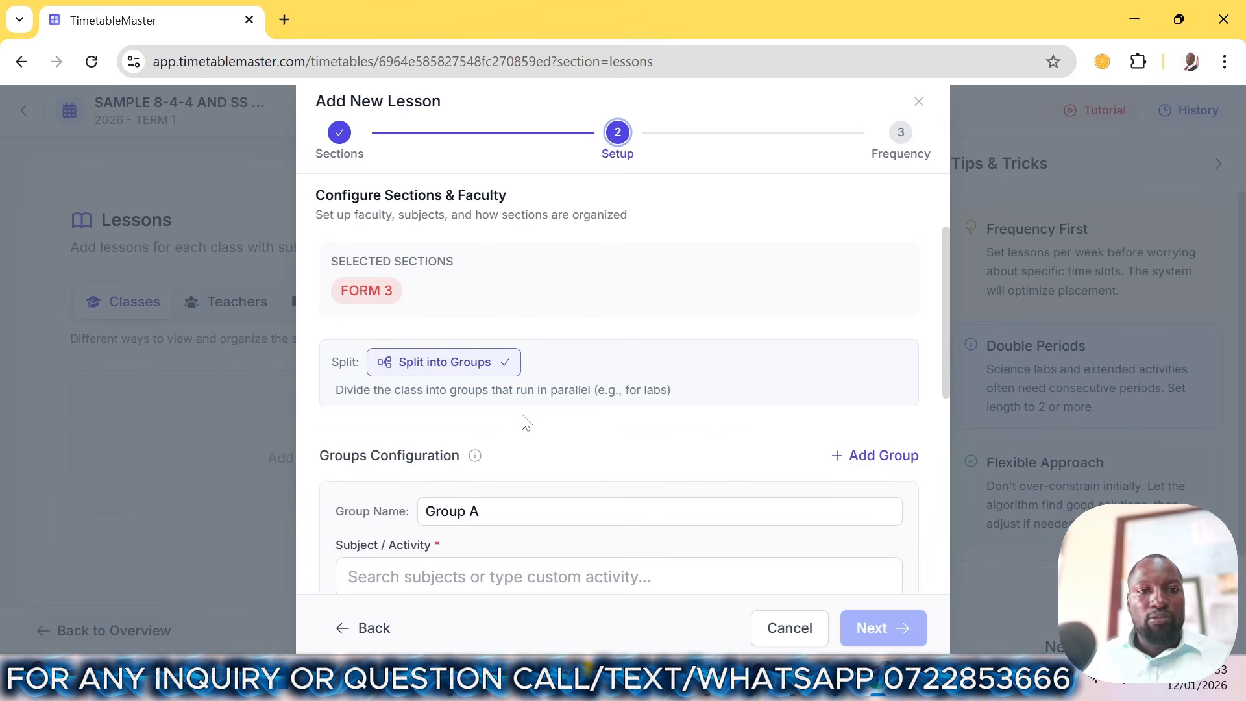
{"action": "left_click", "coordinate": [419, 370]}
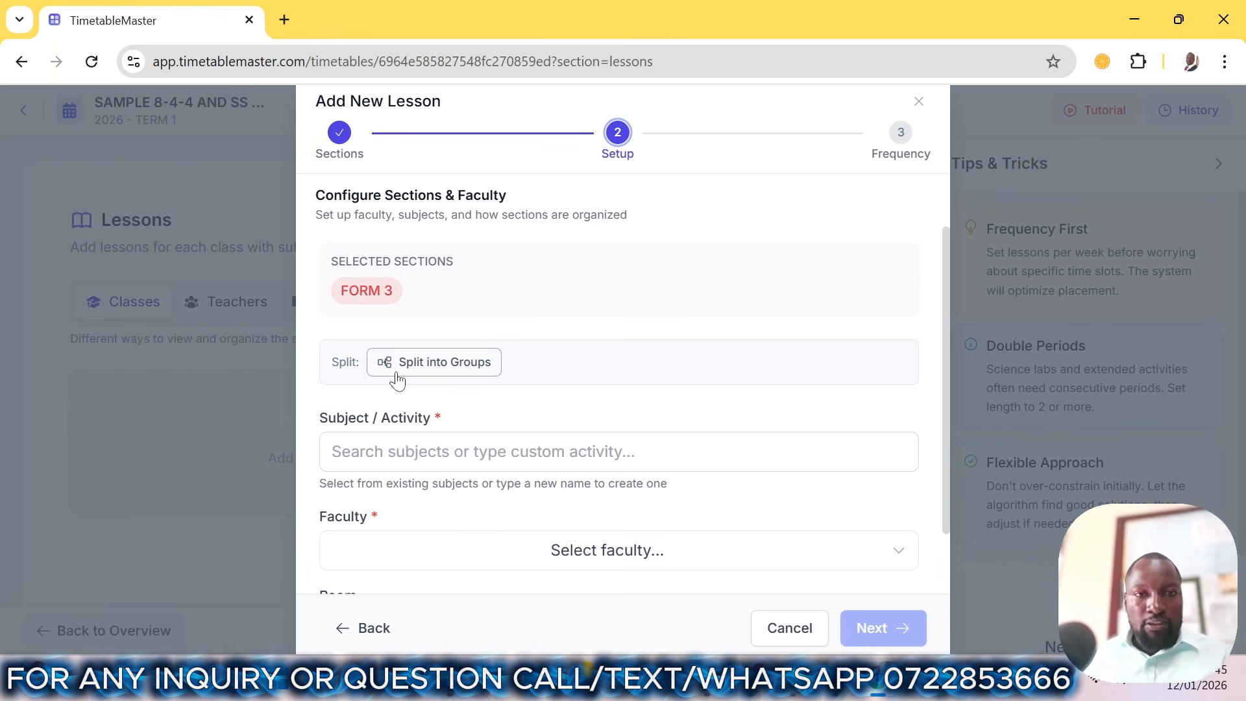
{"action": "left_click", "coordinate": [431, 360]}
{"action": "double_click", "coordinate": [472, 511]}
{"action": "left_click_drag", "start_coordinate": [466, 513], "coordinate": [376, 527]}
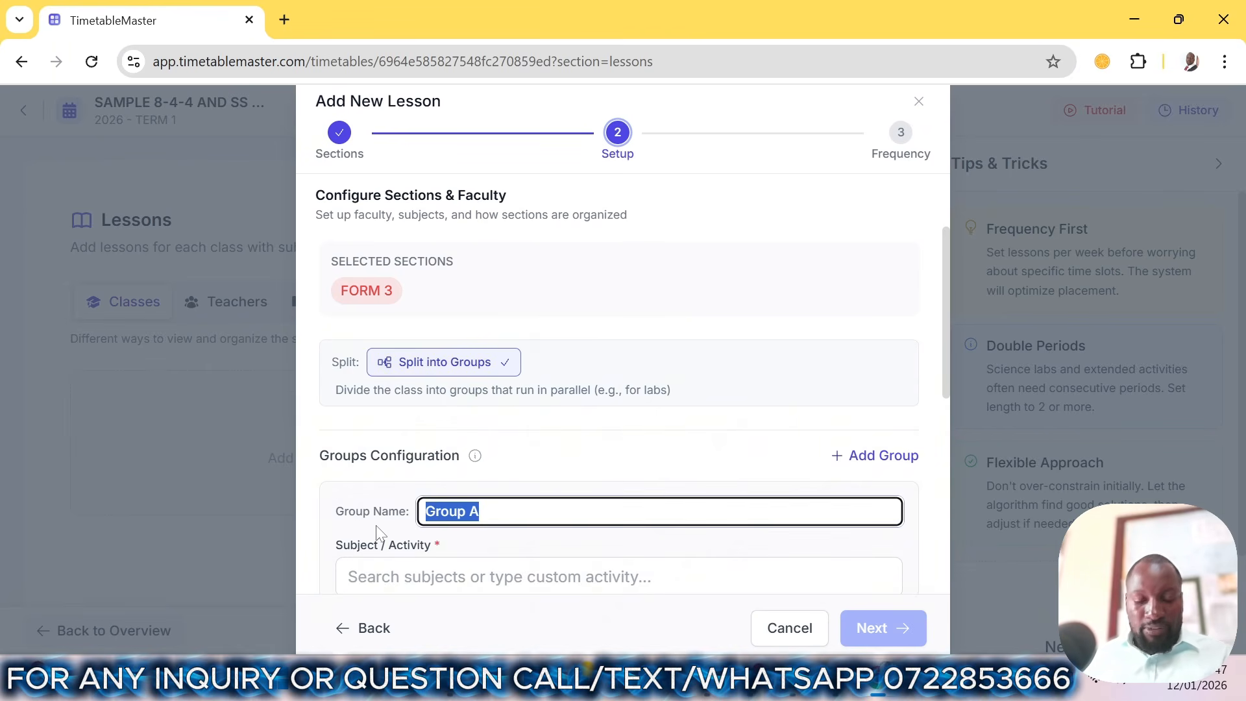
{"action": "type", "text": "AG"}
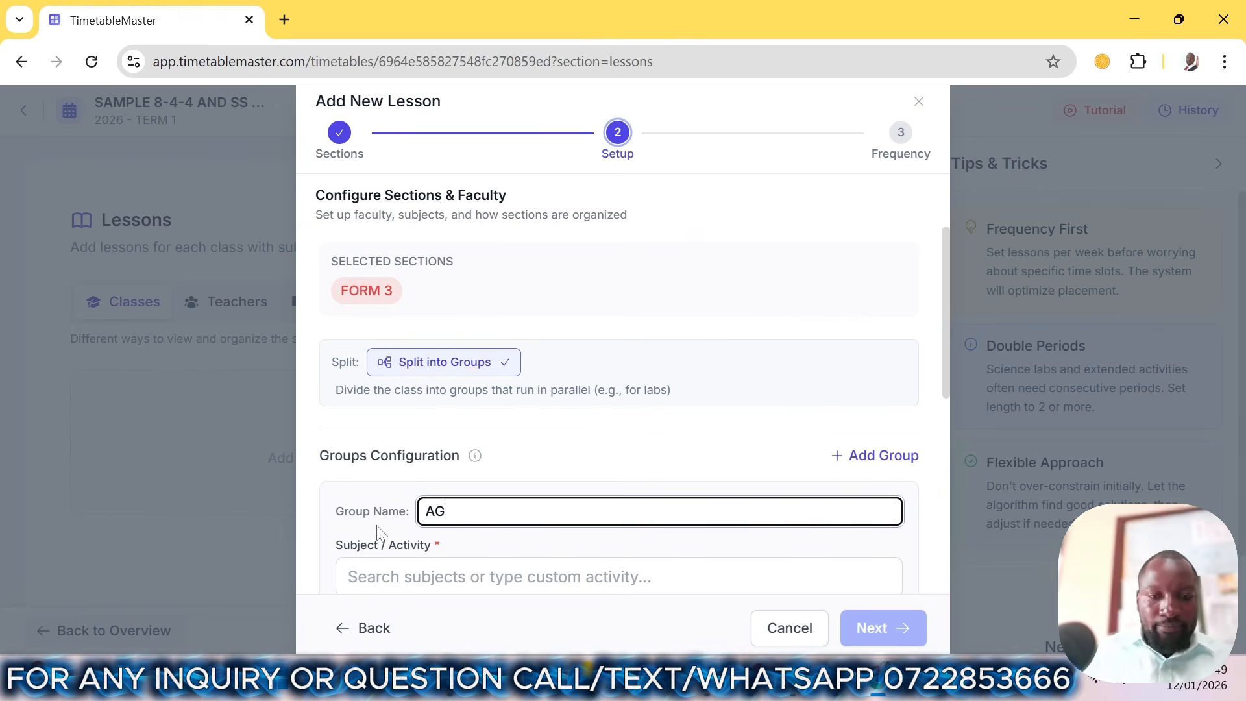
{"action": "type", "text": "RIC GRP"}
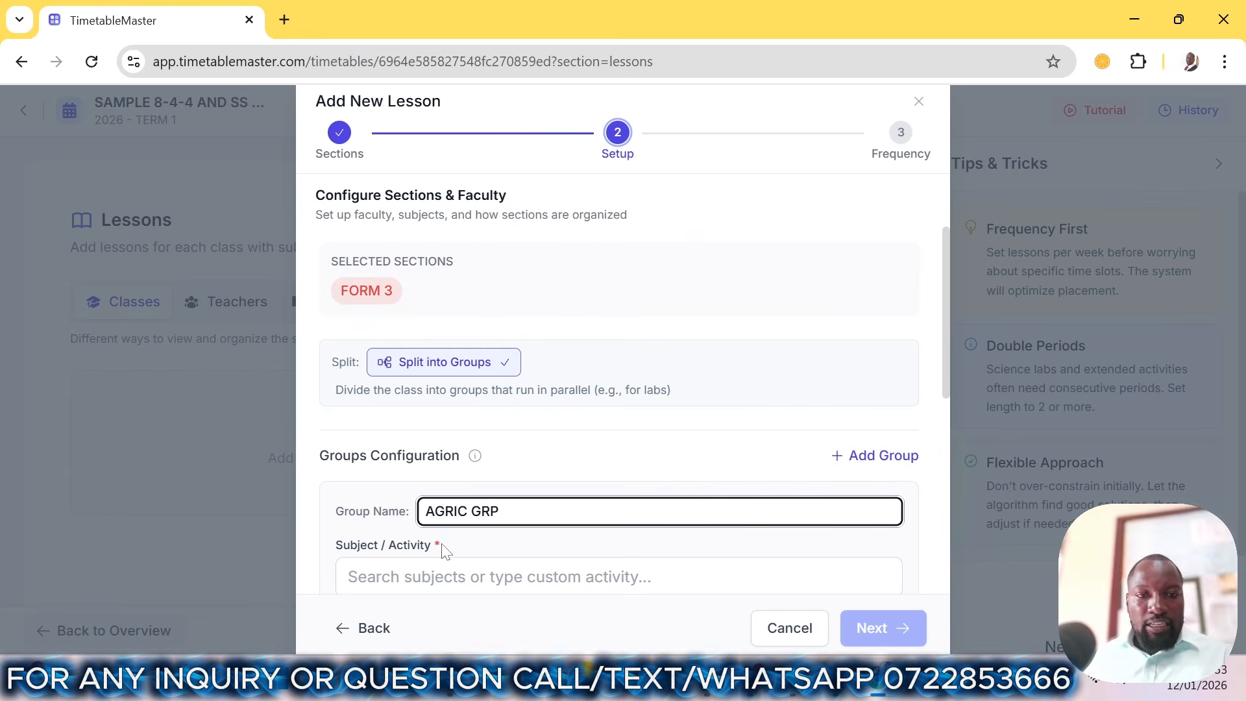
- Assign the AGRICULTURE subject and its teacher to AGRIC GRP
{"action": "scroll", "coordinate": [429, 454], "scroll_direction": "down", "scroll_amount": 1}
{"action": "left_click", "coordinate": [434, 479]}
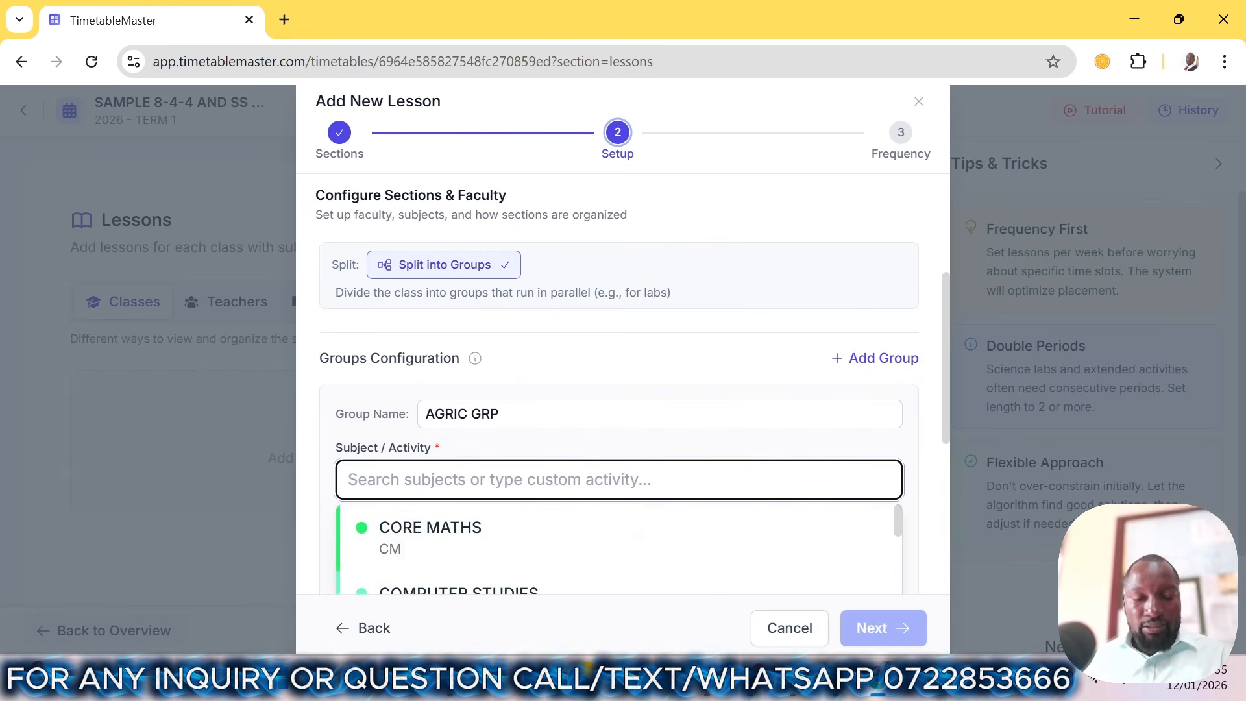
{"action": "type", "text": "AGR"}
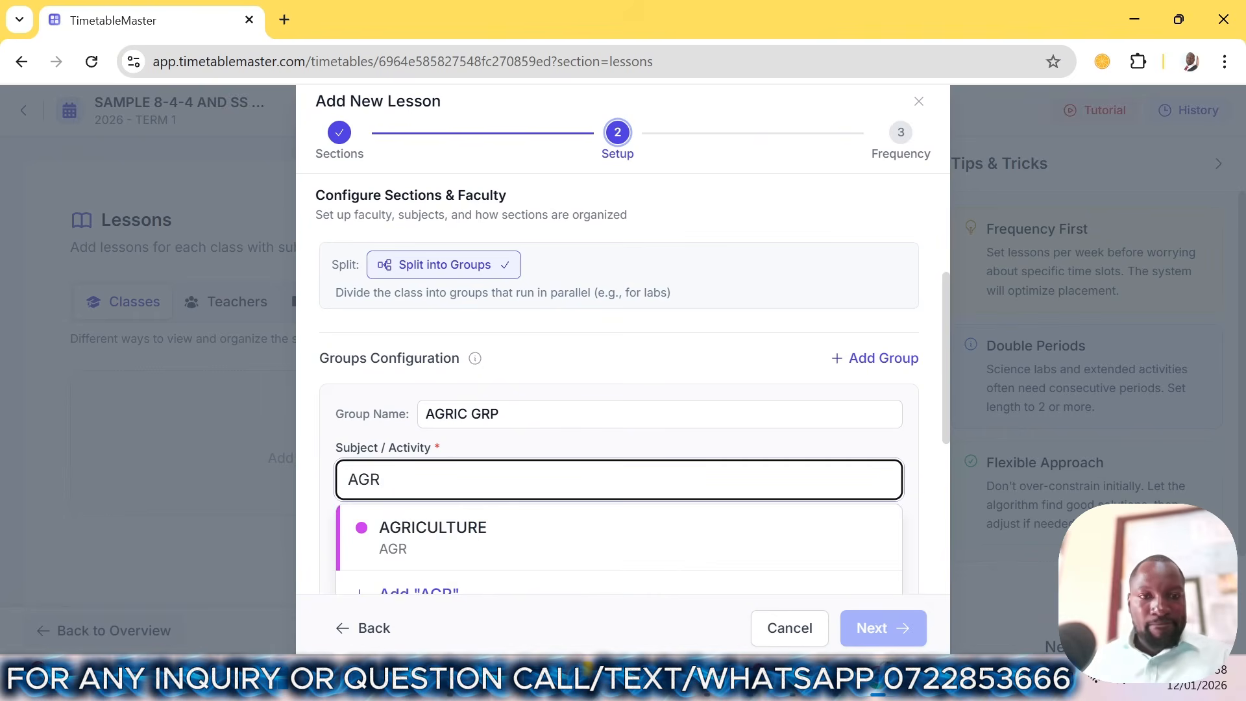
{"action": "left_click", "coordinate": [453, 547]}
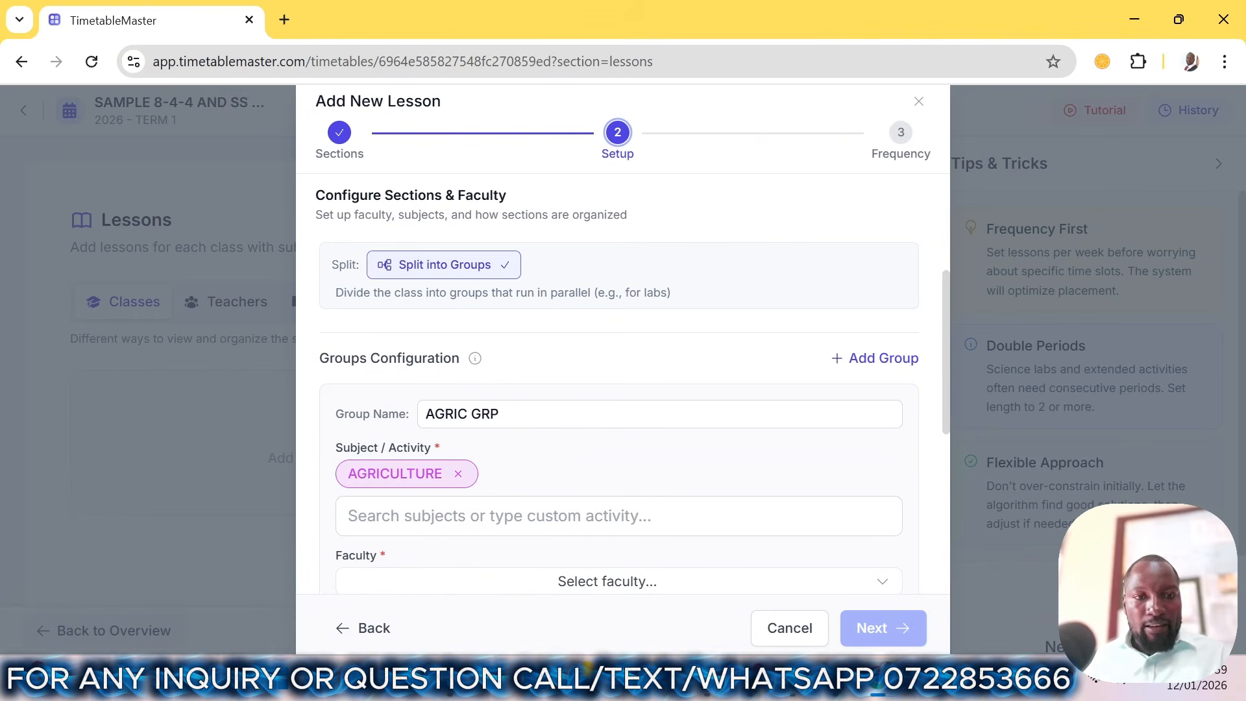
{"action": "scroll", "coordinate": [454, 515], "scroll_direction": "down", "scroll_amount": 1}
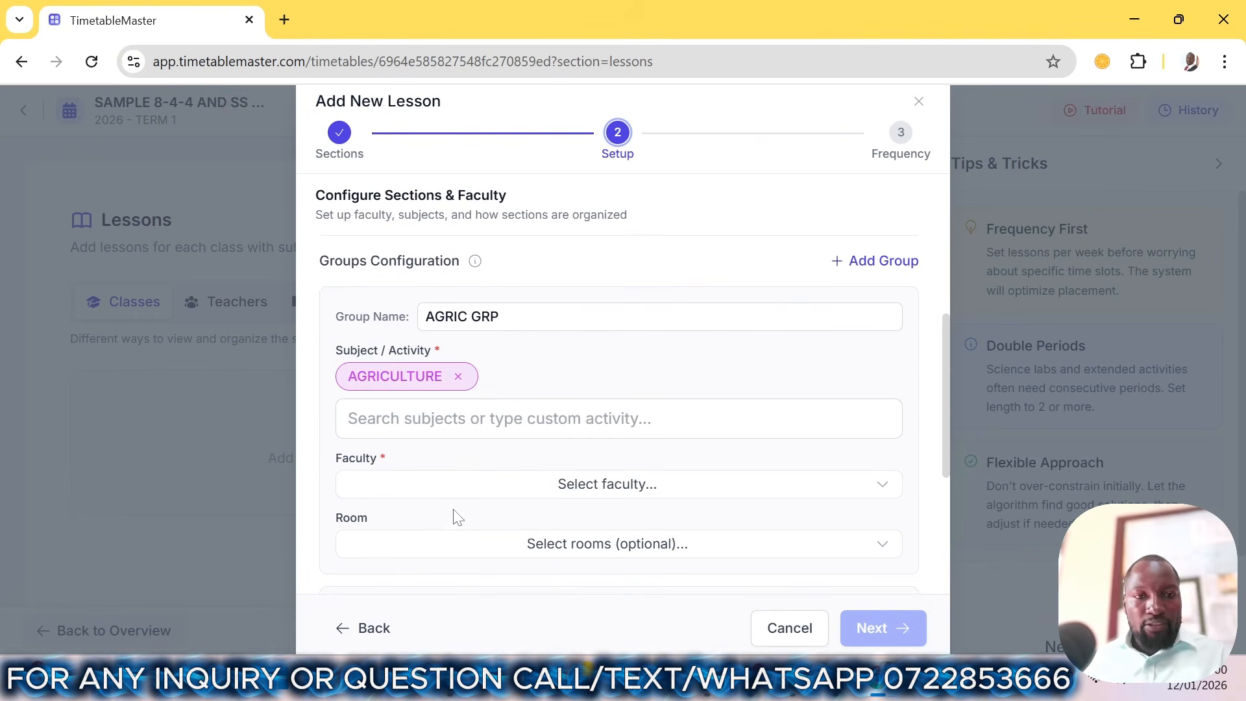
{"action": "left_click", "coordinate": [516, 485]}
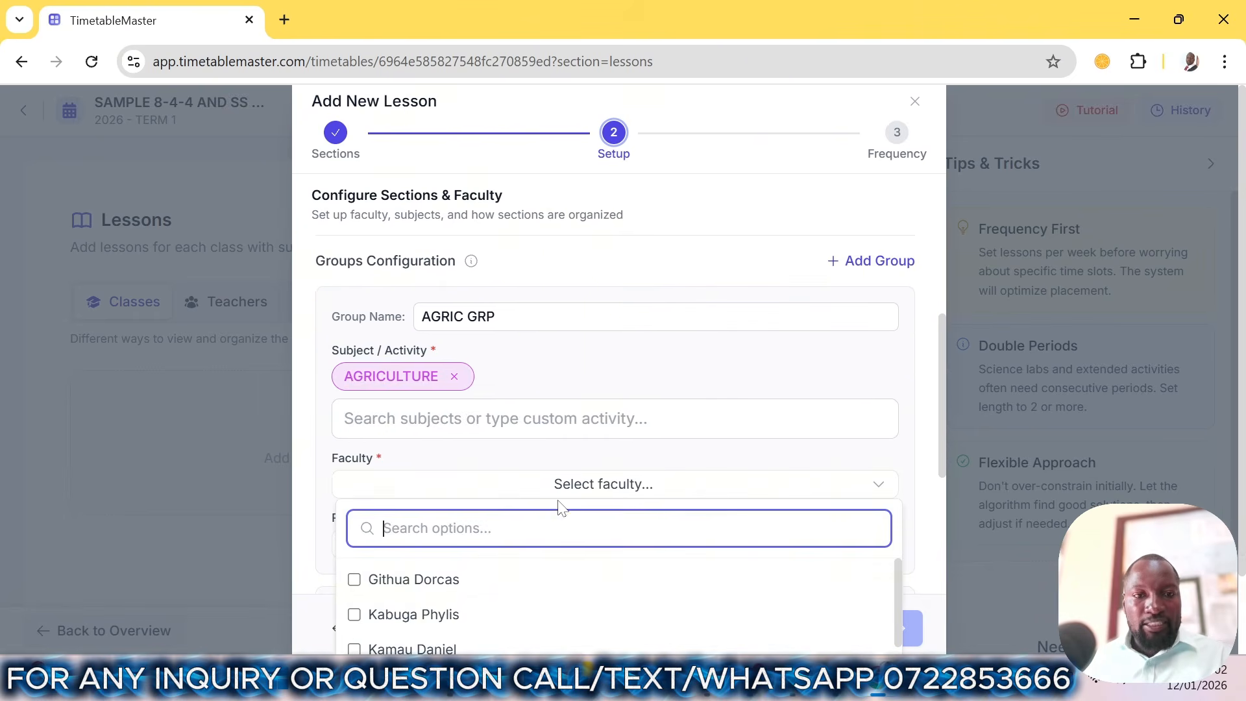
{"action": "left_click", "coordinate": [393, 580]}
- Rename Group B as BST GRP and assign it the BUSSINESS STUDIES subject
{"action": "scroll", "coordinate": [575, 485], "scroll_direction": "down", "scroll_amount": 4}
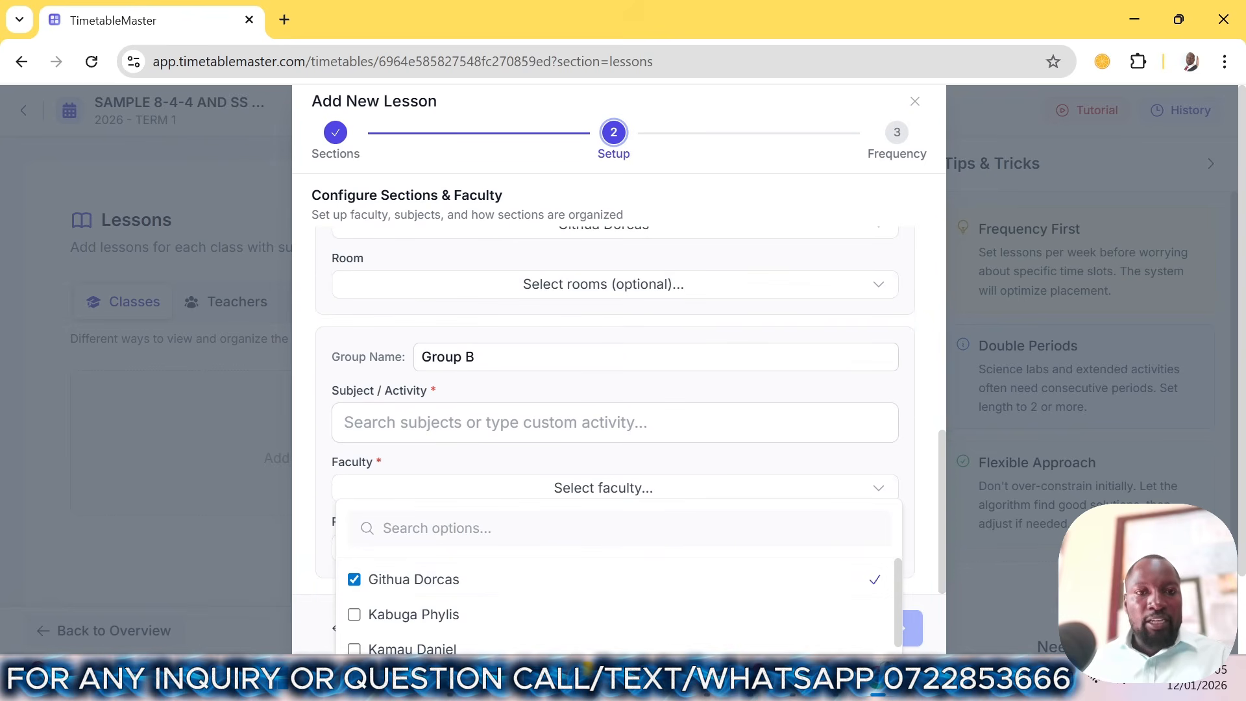
{"action": "left_click_drag", "start_coordinate": [481, 358], "coordinate": [362, 376]}
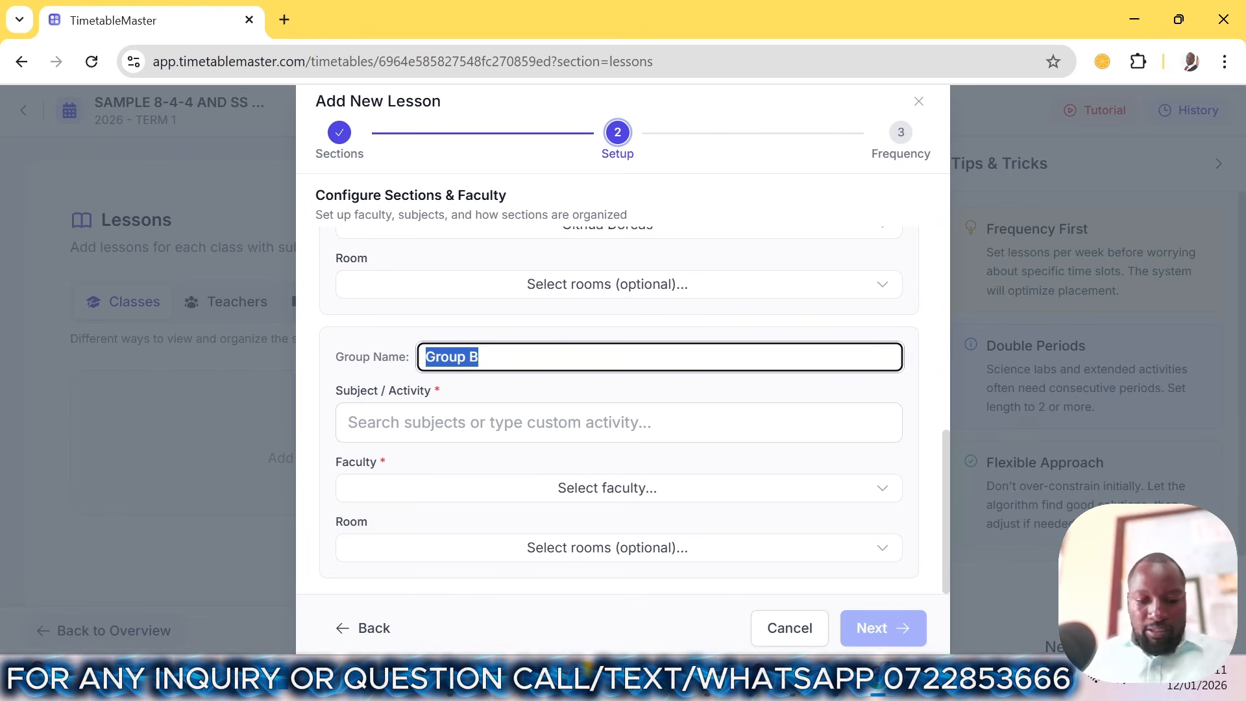
{"action": "type", "text": "BST GRP"}
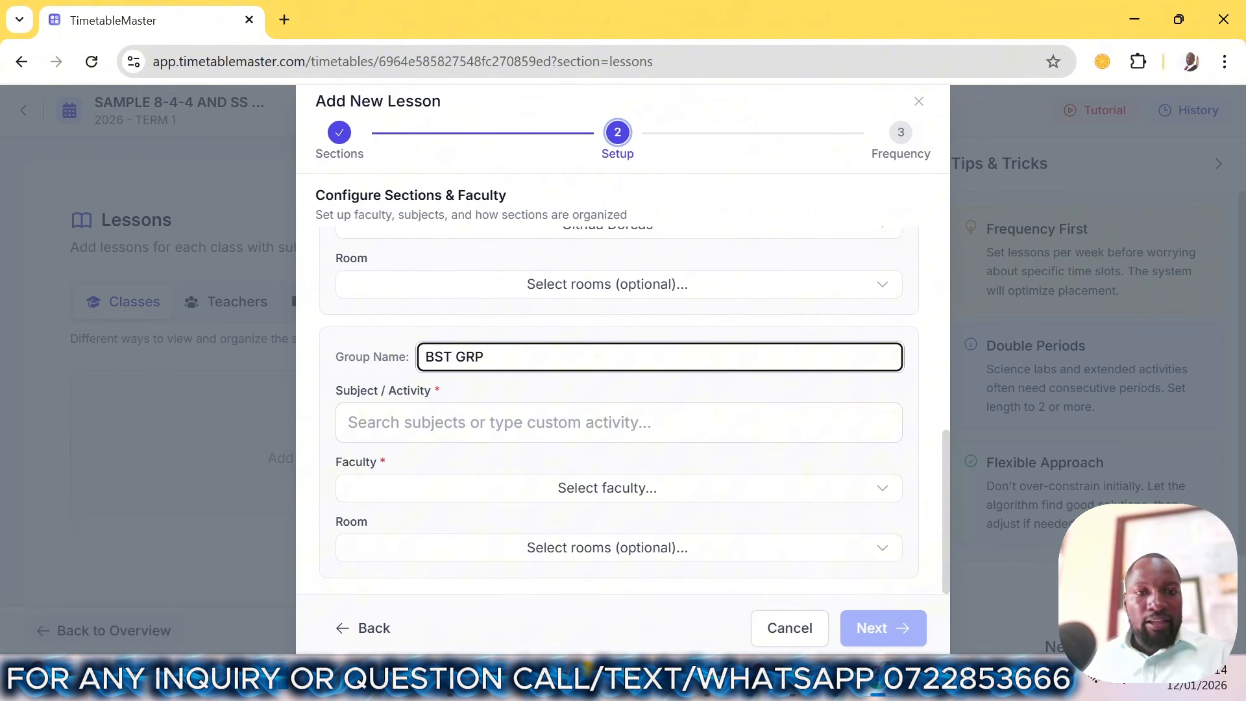
{"action": "key", "text": "Tab"}
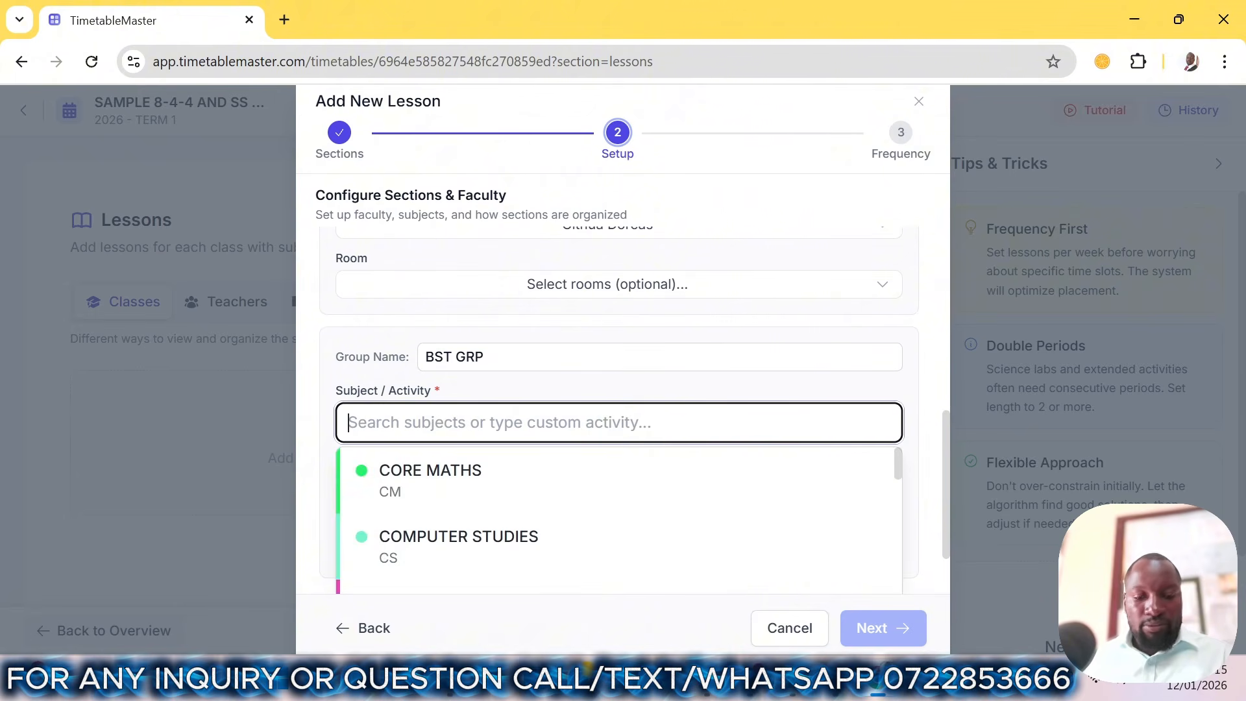
{"action": "type", "text": "BU"}
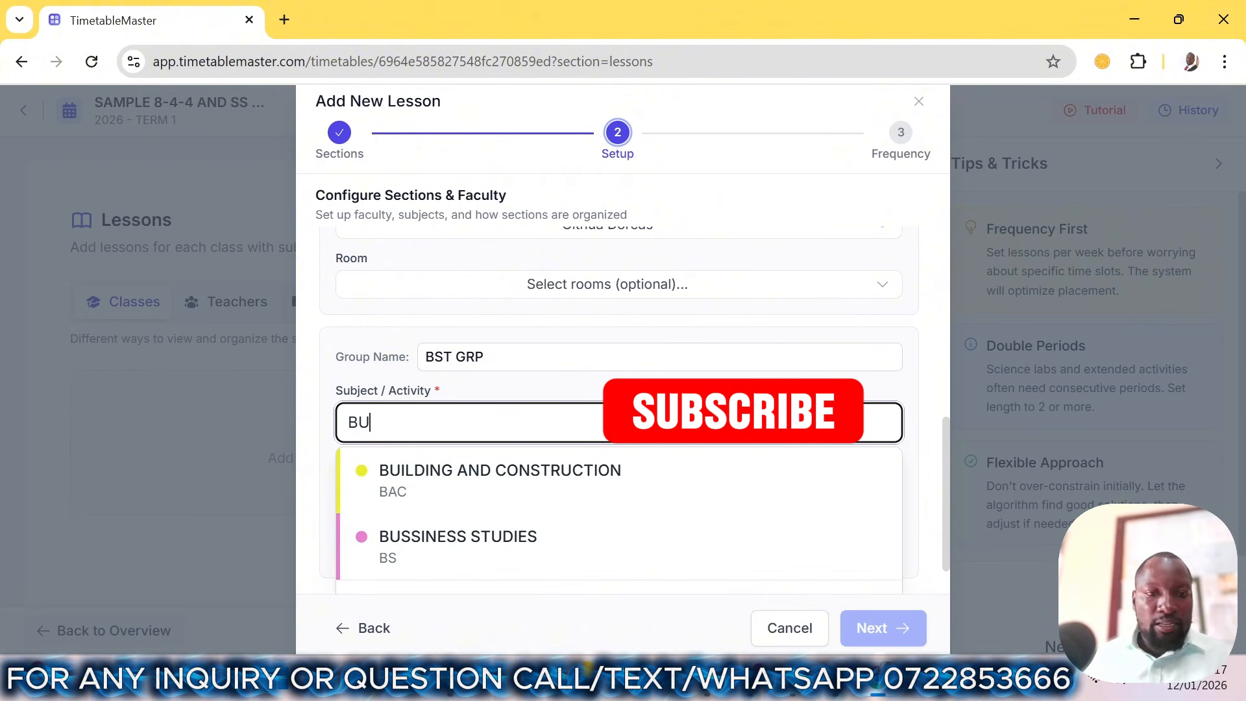
{"action": "left_click", "coordinate": [478, 542]}
- Find the Business Studies teacher in the faculty options and assign that teacher to BST GRP
{"action": "scroll", "coordinate": [487, 499], "scroll_direction": "down", "scroll_amount": 1}
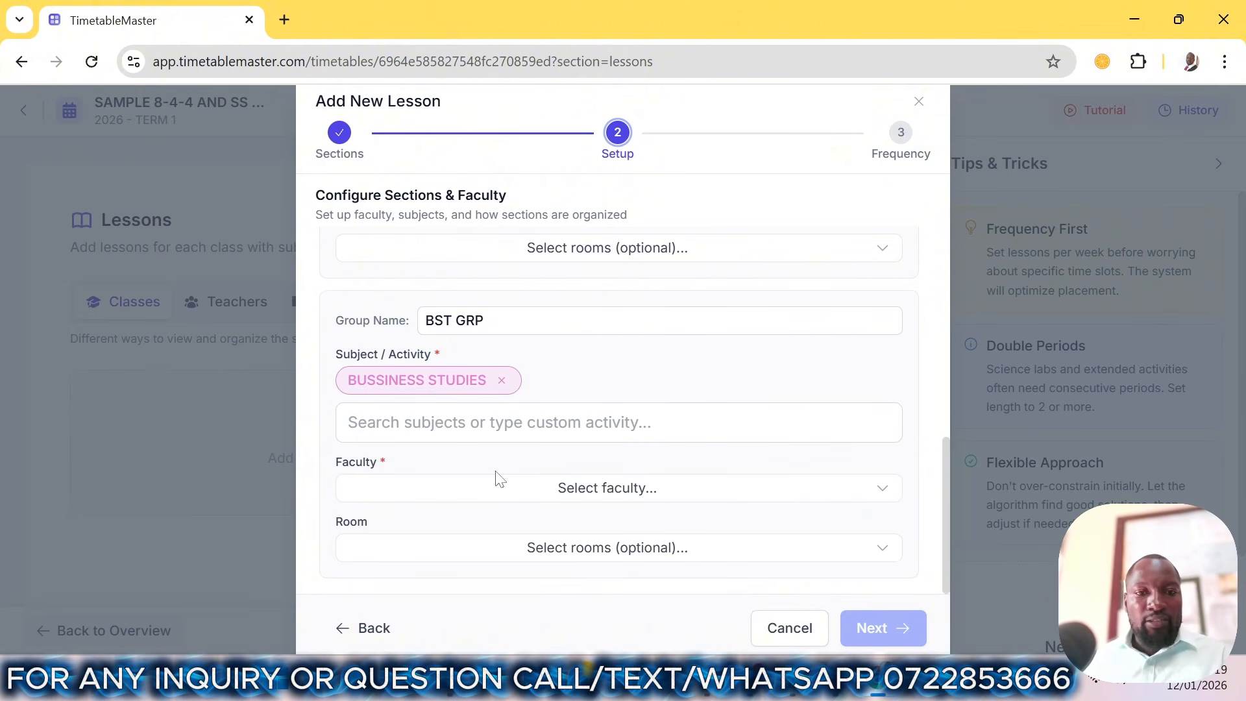
{"action": "left_click", "coordinate": [499, 489]}
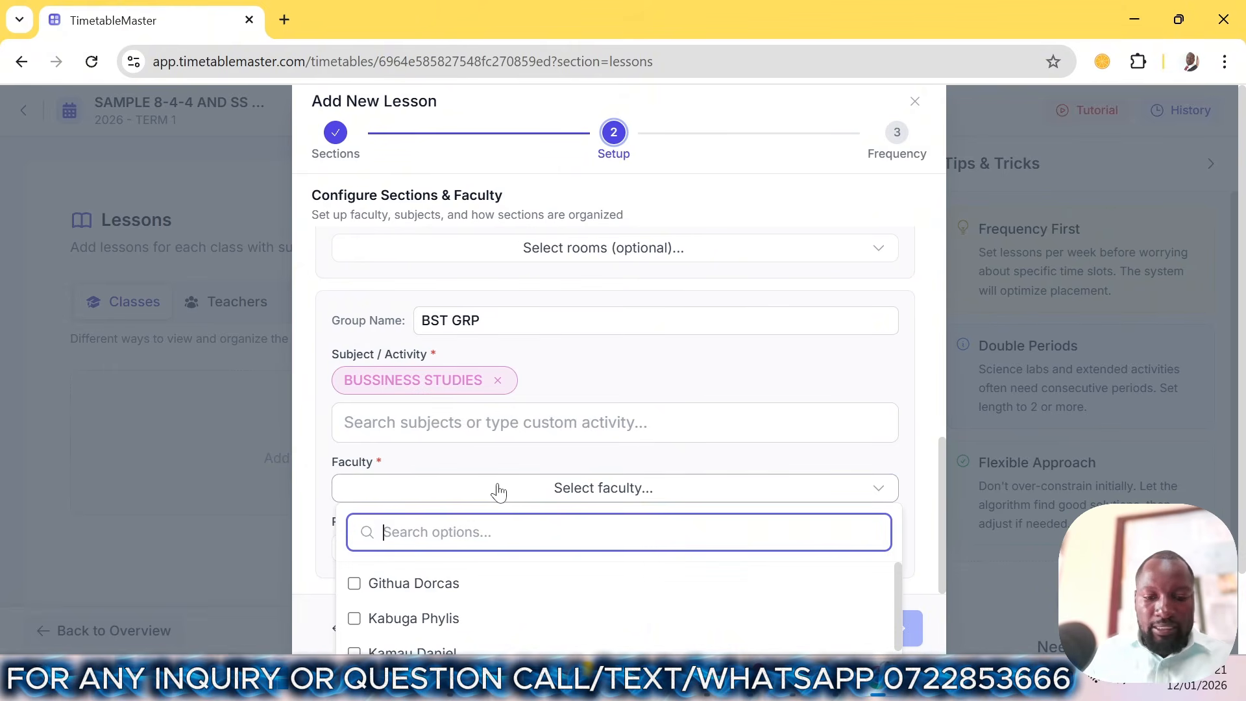
{"action": "type", "text": "BE"}
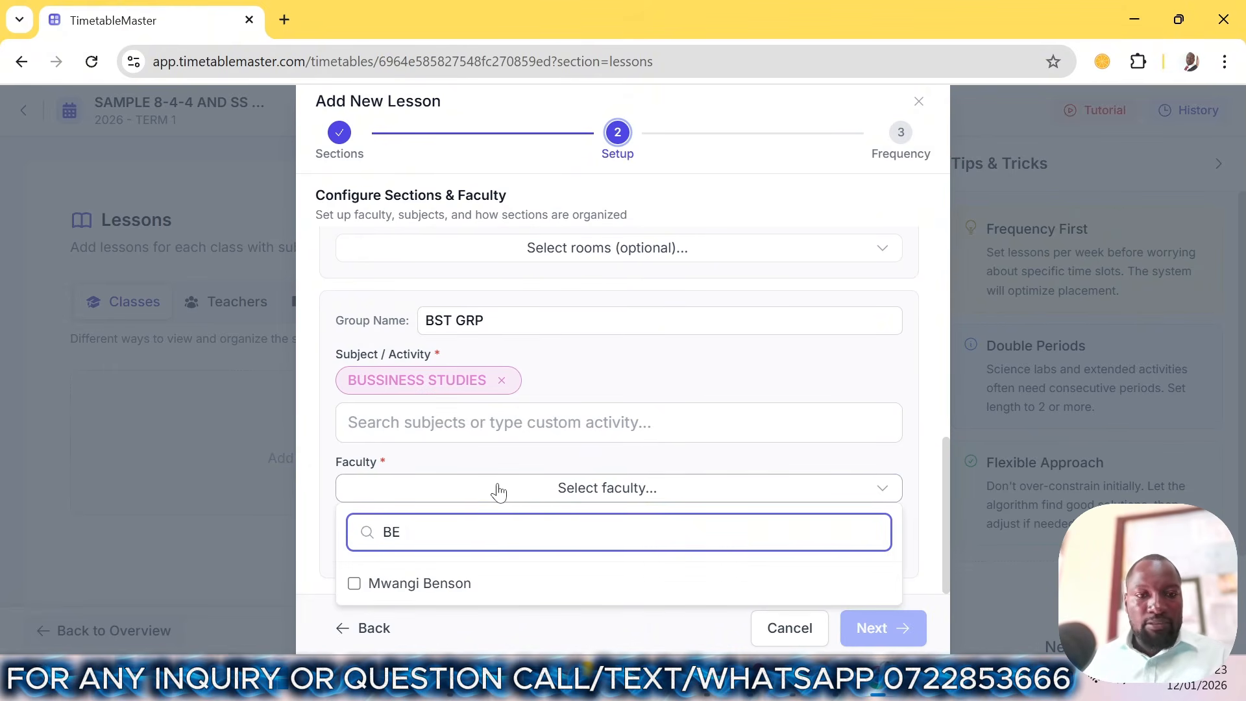
{"action": "left_click", "coordinate": [462, 584]}
{"action": "left_click", "coordinate": [909, 482]}
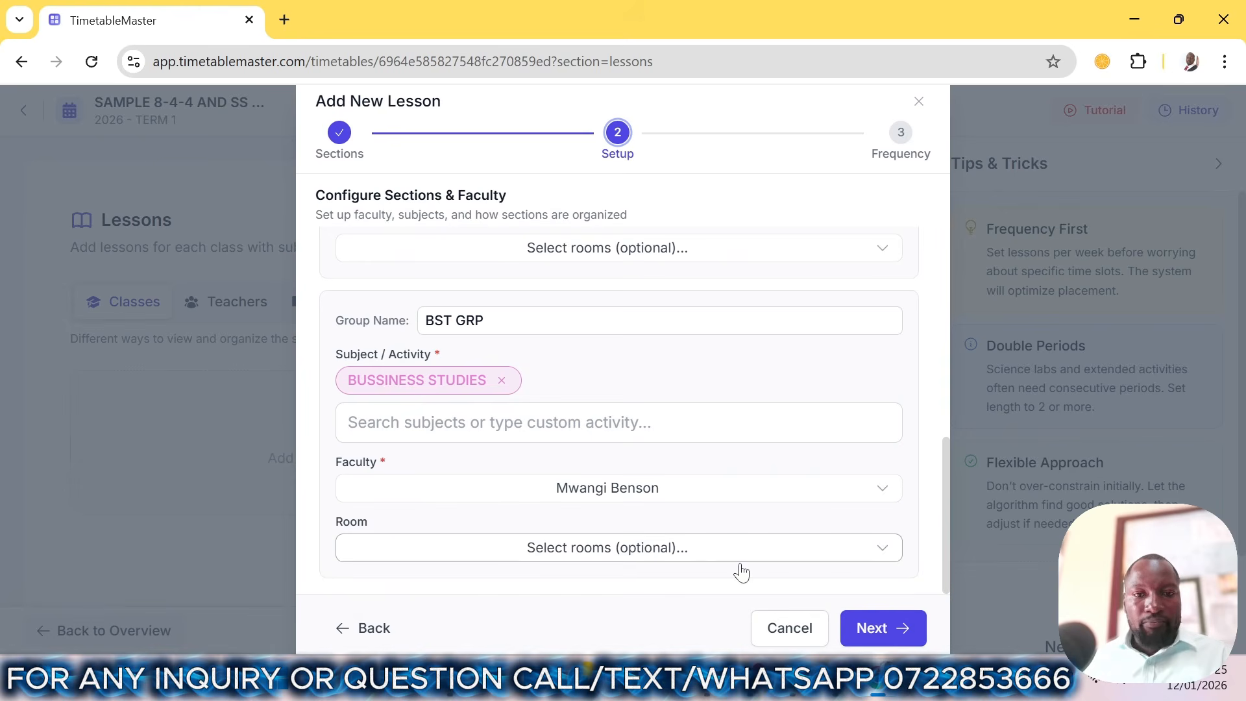
- Set the lesson frequency to 4 single periods per week and create the lesson
{"action": "left_click", "coordinate": [866, 630]}
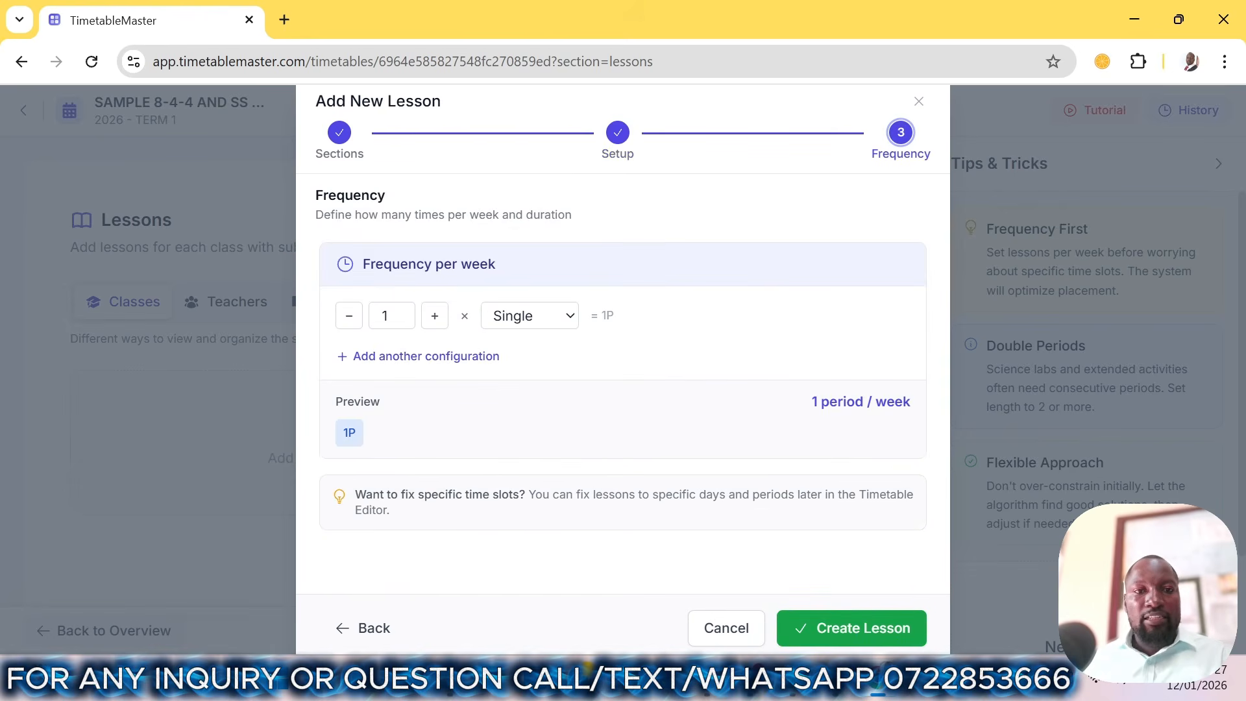
{"action": "left_click", "coordinate": [434, 316]}
{"action": "left_click", "coordinate": [435, 316]}
{"action": "left_click", "coordinate": [435, 316]}
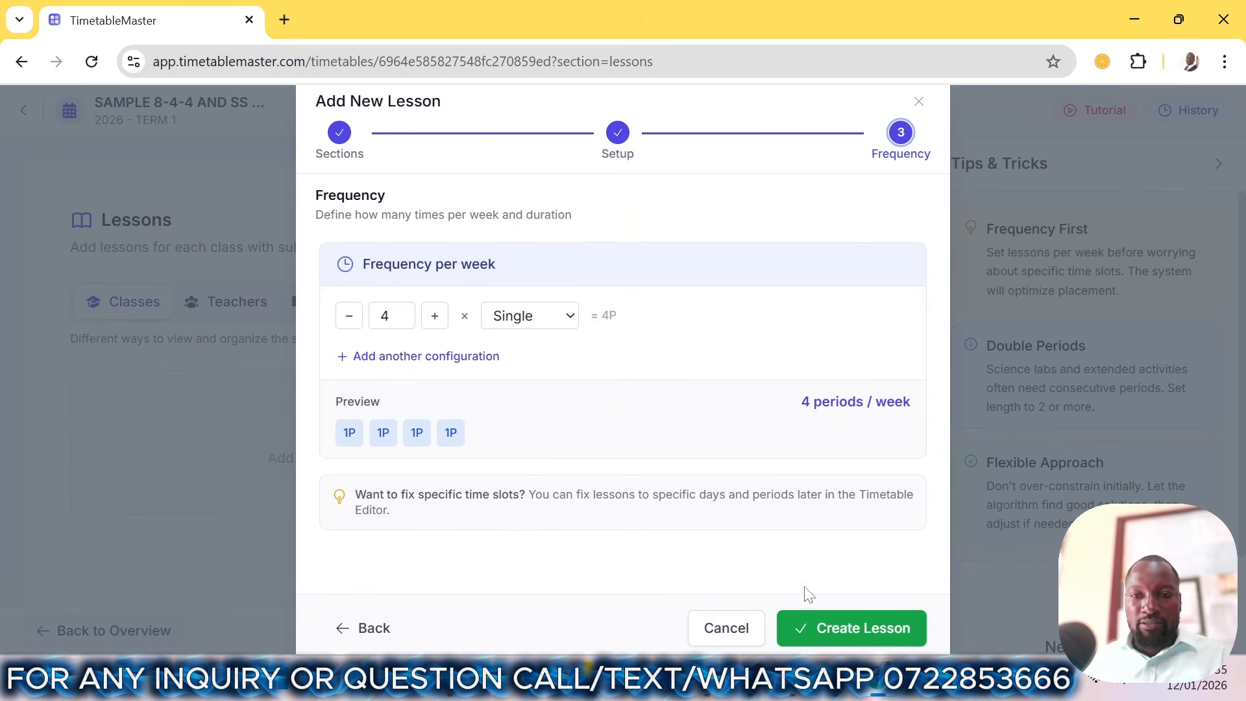
{"action": "left_click", "coordinate": [834, 628]}
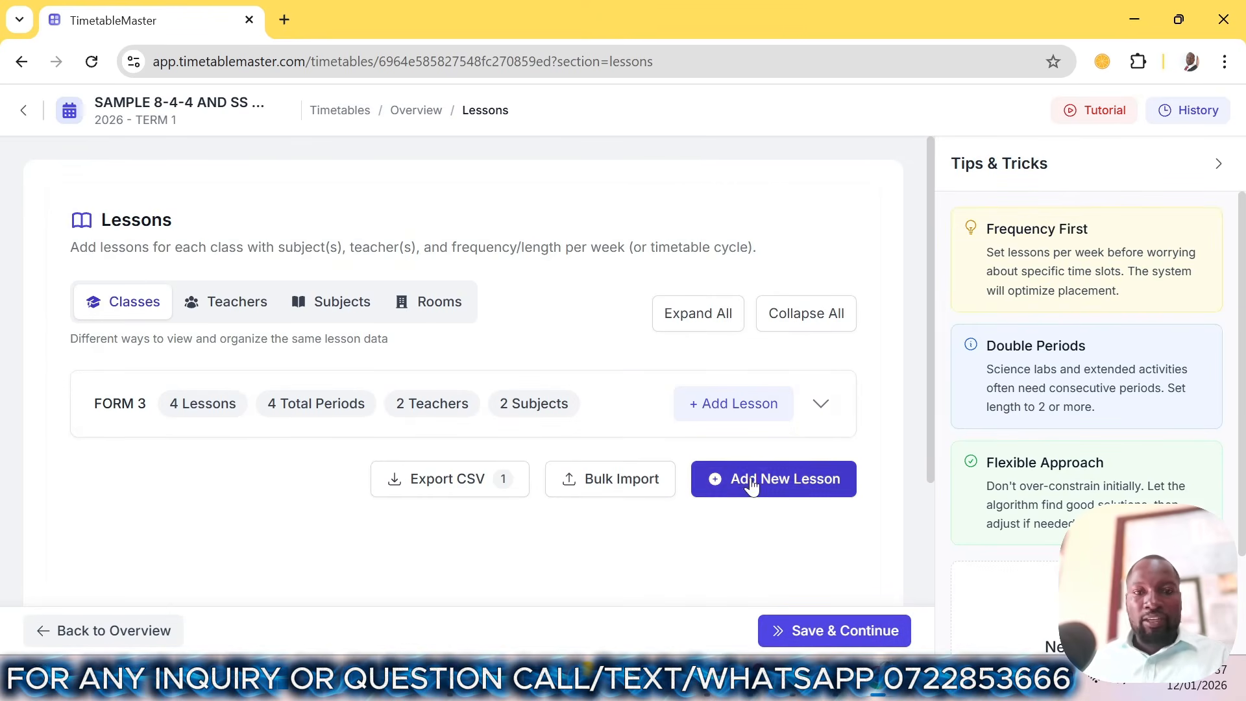
- Start another new lesson, select FORM 3 as its section, and proceed to the setup stage
{"action": "left_click", "coordinate": [727, 478]}
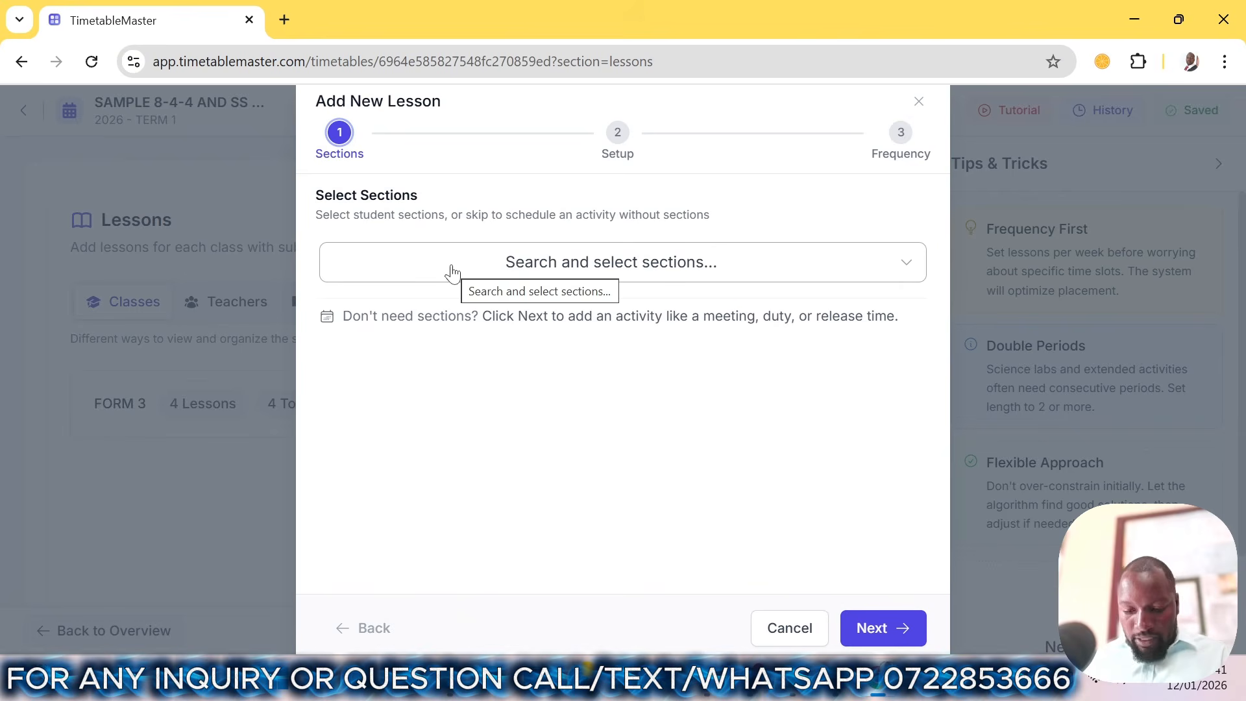
{"action": "left_click", "coordinate": [539, 267]}
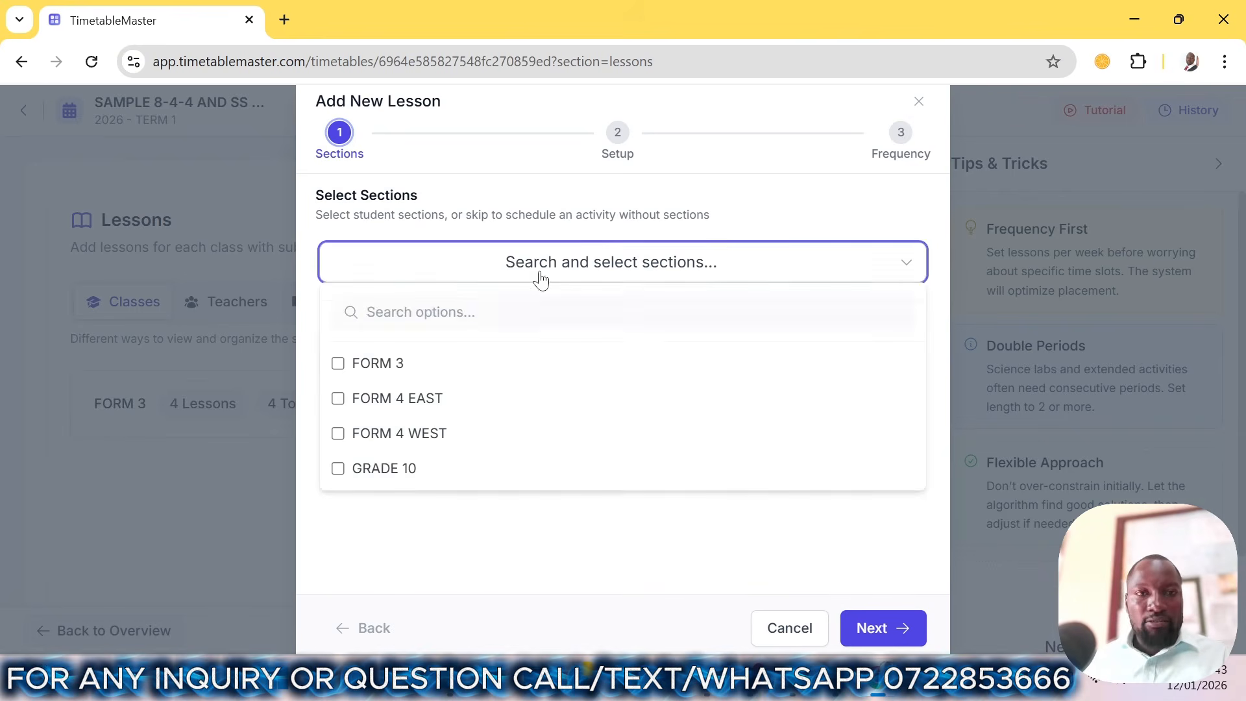
{"action": "left_click", "coordinate": [415, 362]}
{"action": "left_click", "coordinate": [855, 628]}
{"action": "left_click", "coordinate": [855, 629]}
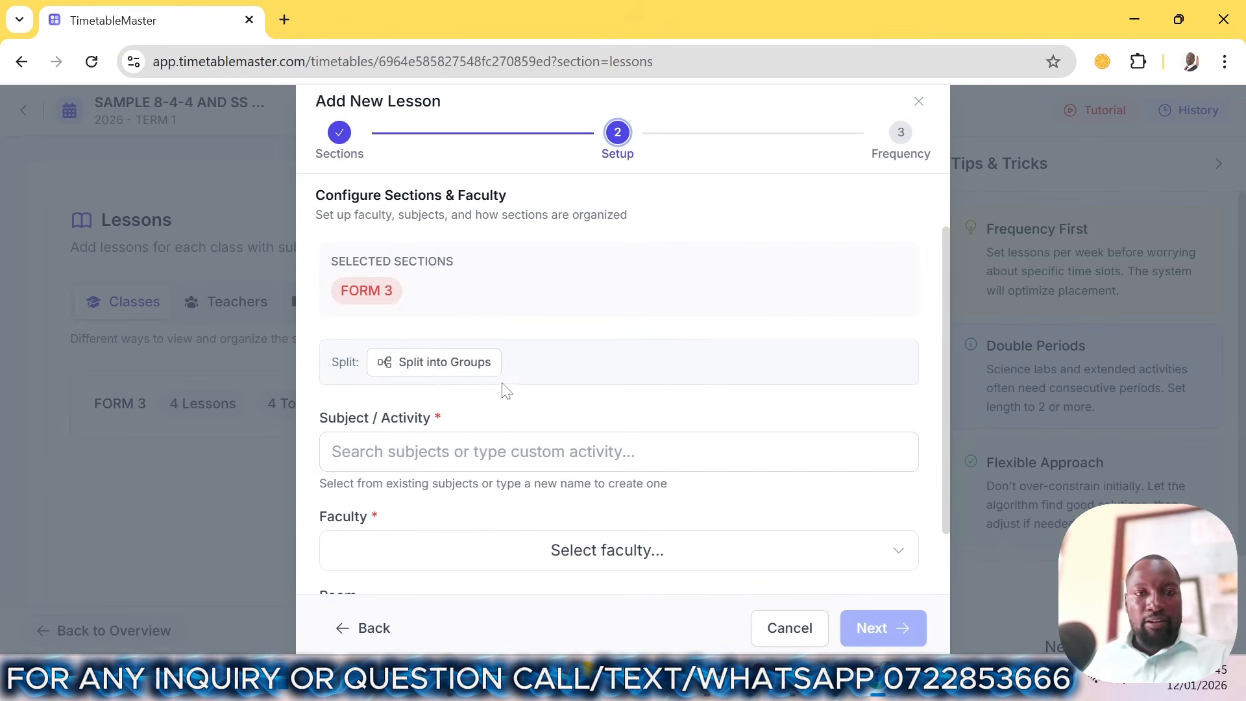
- Split the new FORM 3 lesson into groups and name the first group BIO GRP
{"action": "left_click", "coordinate": [427, 363]}
{"action": "left_click_drag", "start_coordinate": [486, 513], "coordinate": [353, 515]}
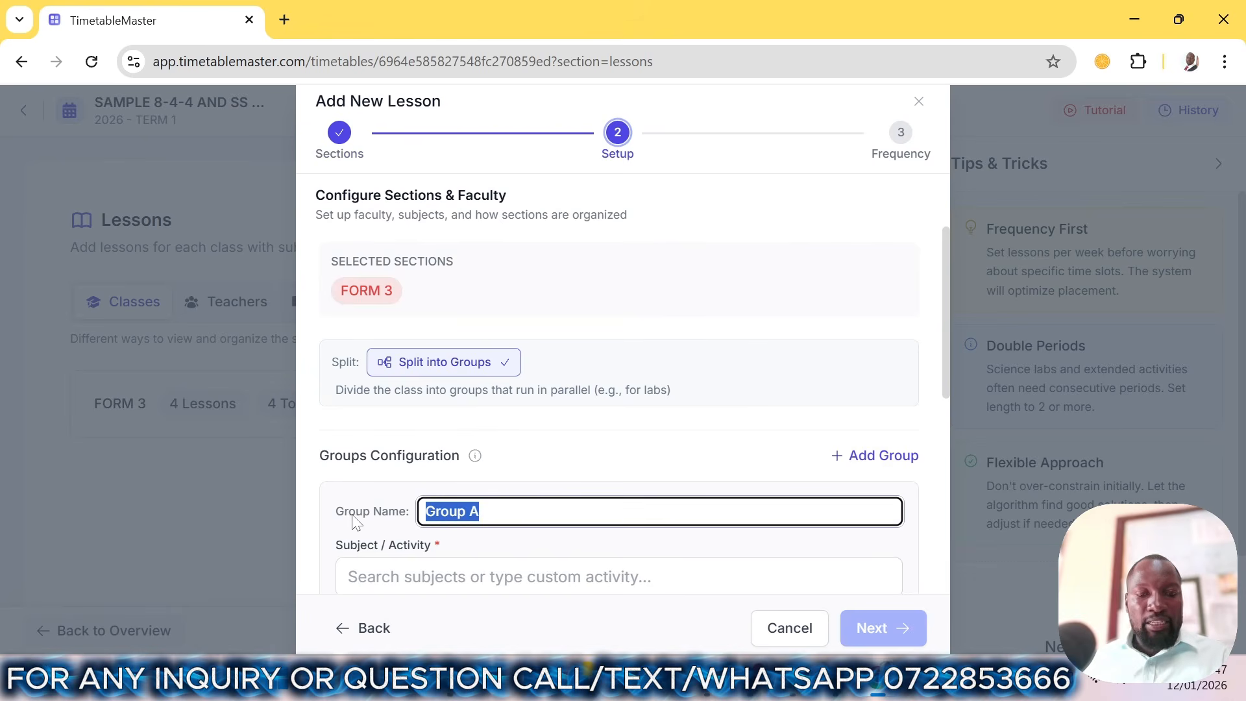
{"action": "type", "text": "BIO "}
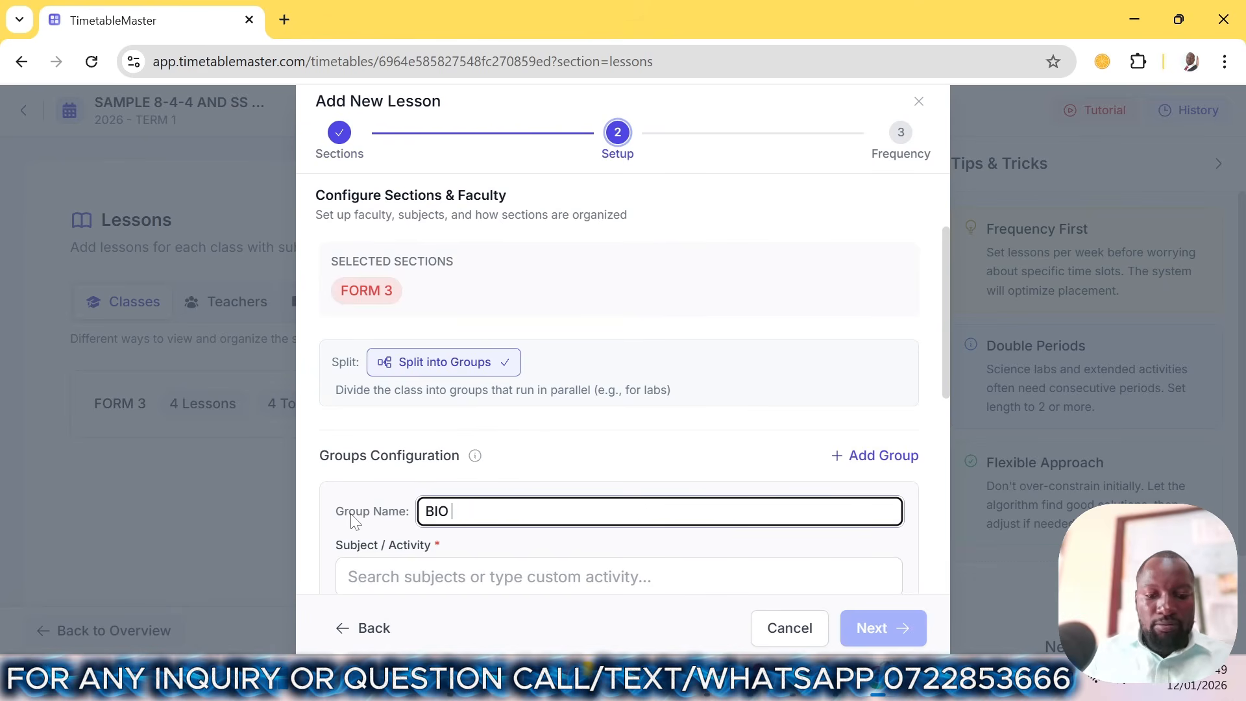
{"action": "type", "text": "GRP"}
- Assign the BIOLOGY subject to BIO GRP
{"action": "scroll", "coordinate": [370, 529], "scroll_direction": "down", "scroll_amount": 2}
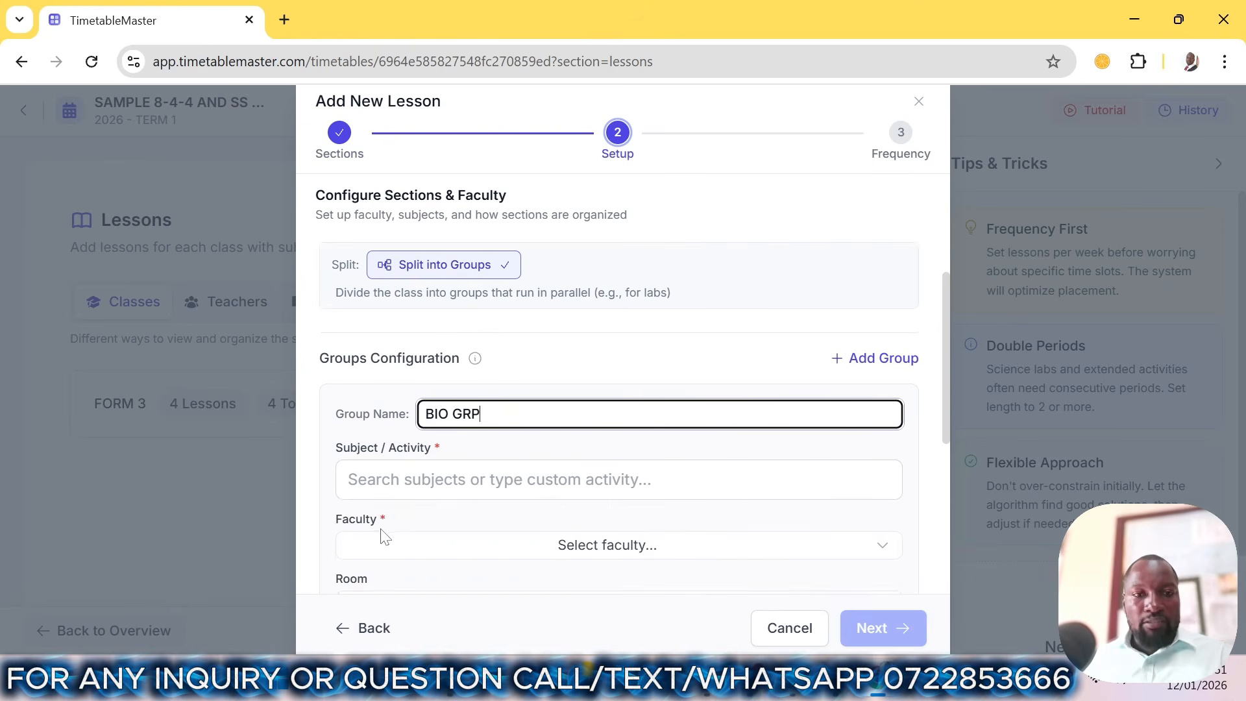
{"action": "left_click", "coordinate": [618, 479]}
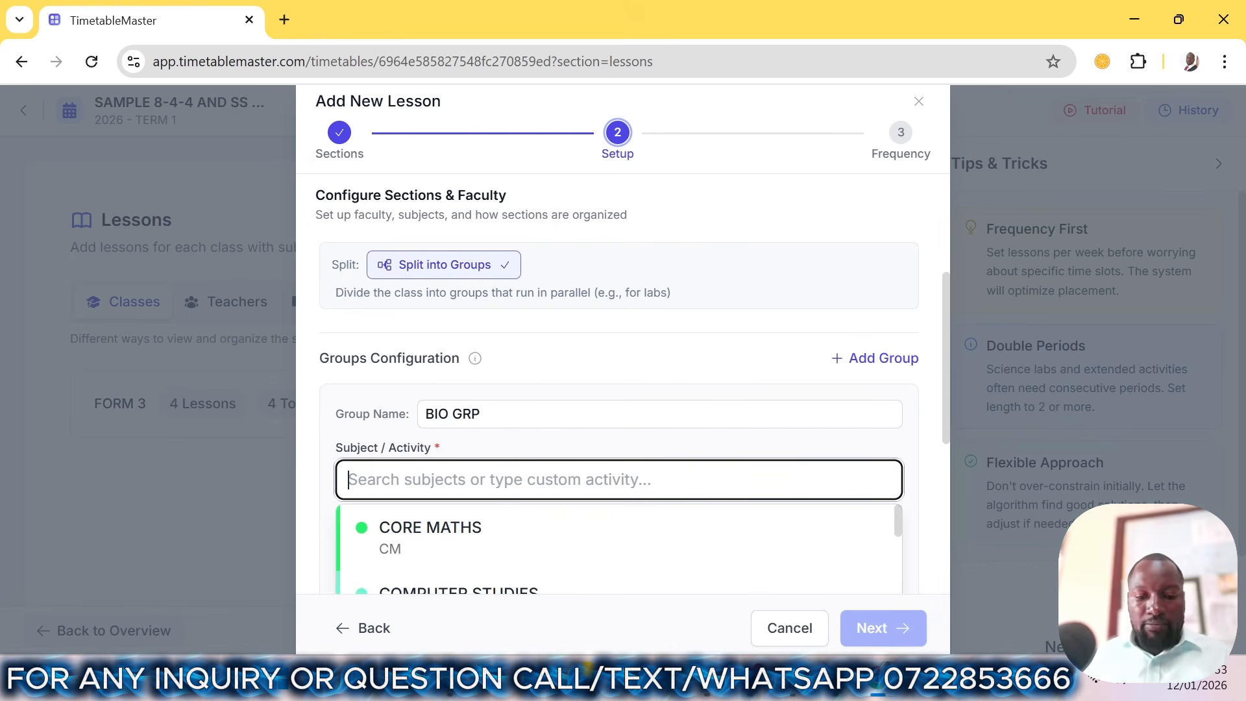
{"action": "type", "text": "BII"}
{"action": "key", "text": "BackSpace"}
{"action": "type", "text": "OL"}
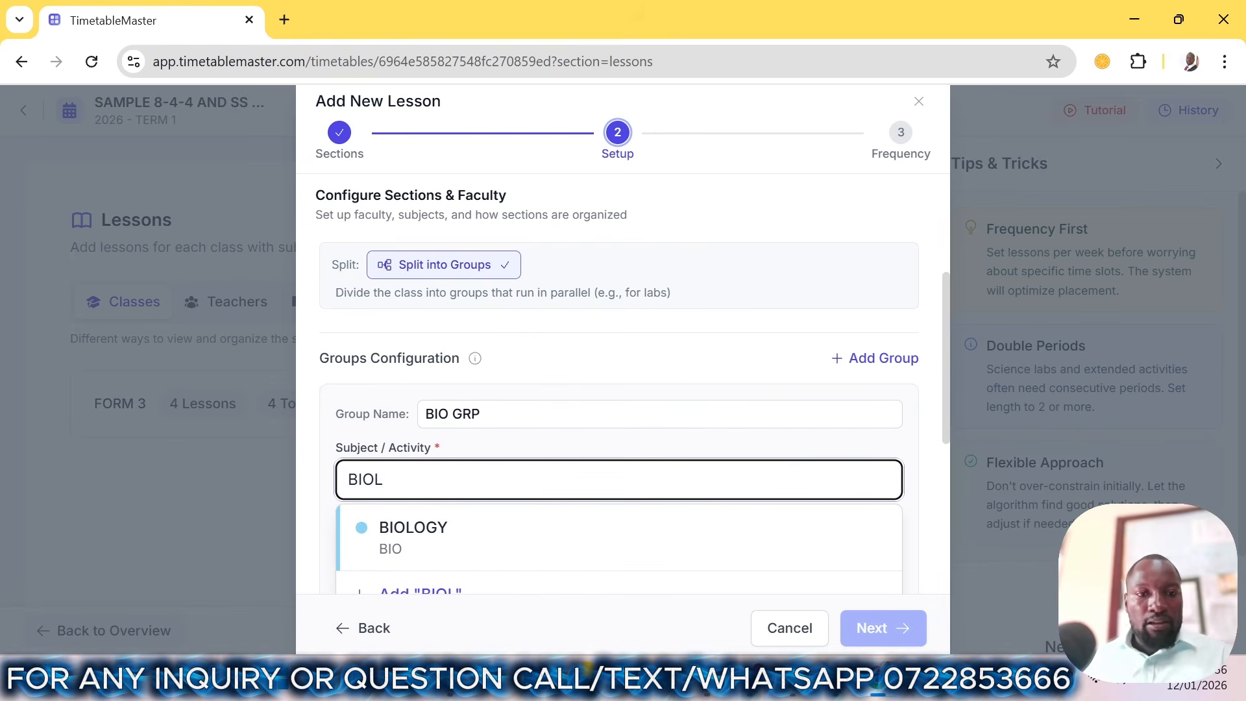
{"action": "key", "text": "Return"}
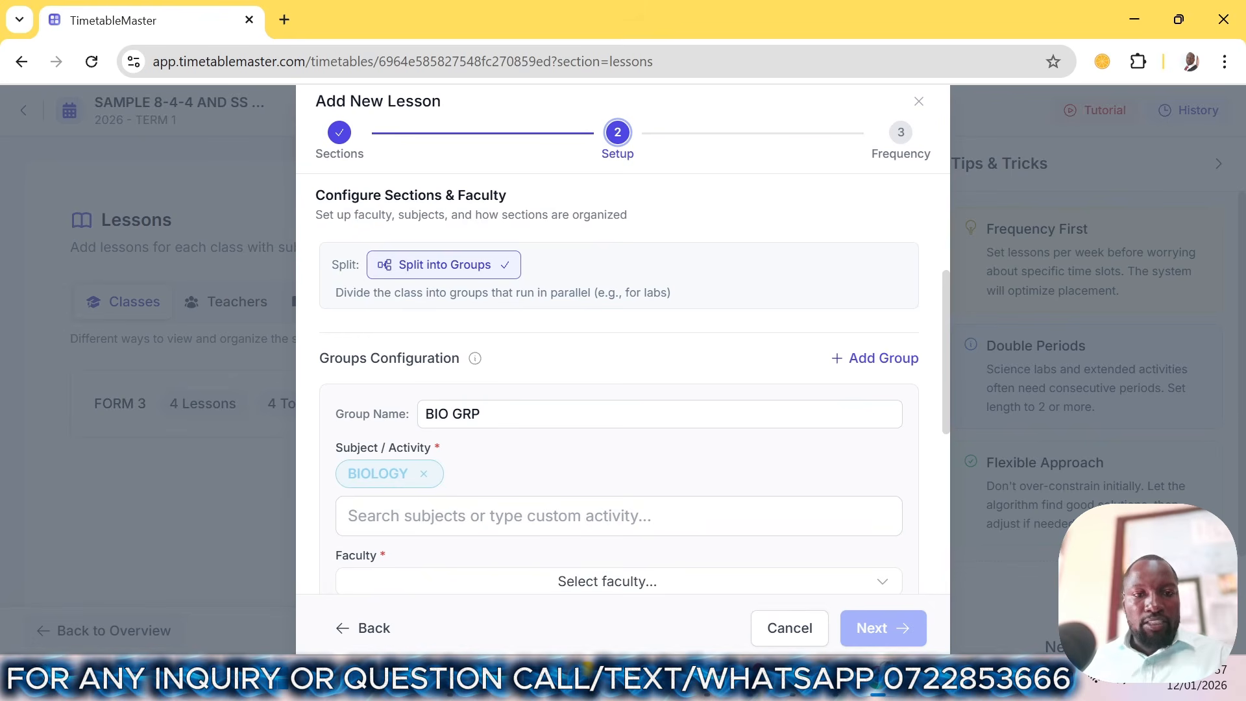
- Find the Biology teacher in the faculty options and assign that teacher to BIO GRP
{"action": "scroll", "coordinate": [467, 290], "scroll_direction": "down", "scroll_amount": 5}
{"action": "scroll", "coordinate": [467, 289], "scroll_direction": "up", "scroll_amount": 2}
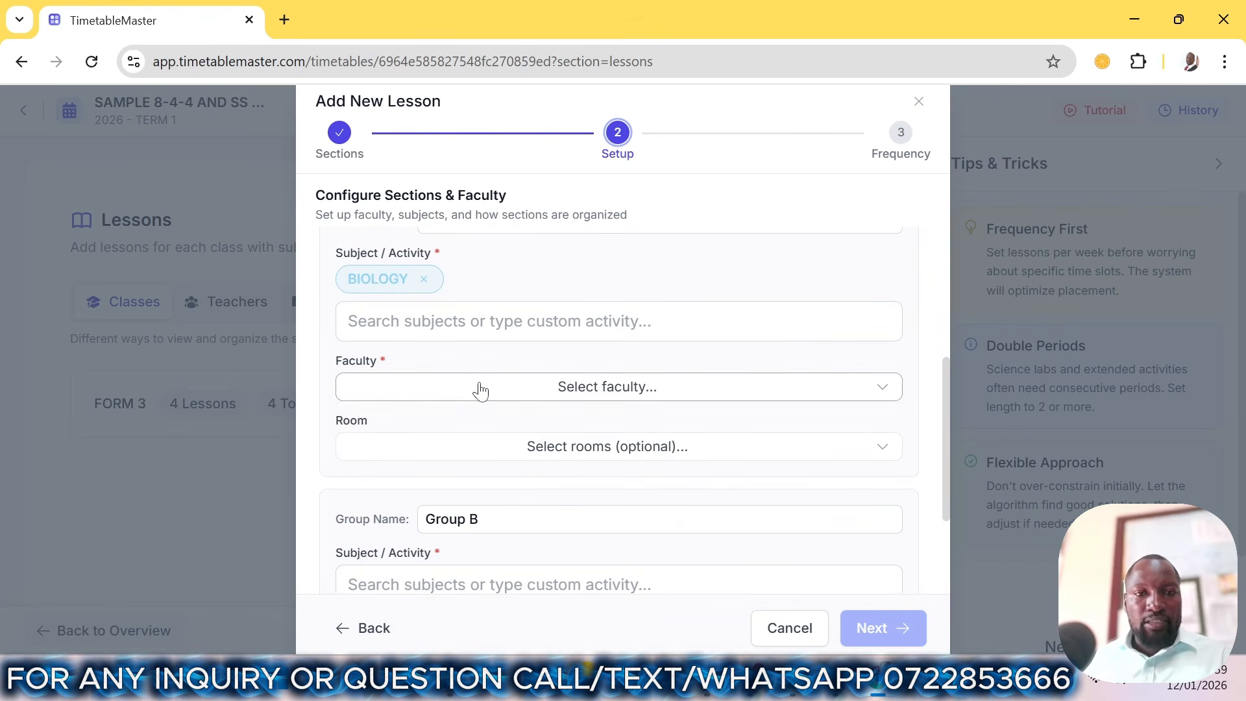
{"action": "left_click", "coordinate": [480, 390]}
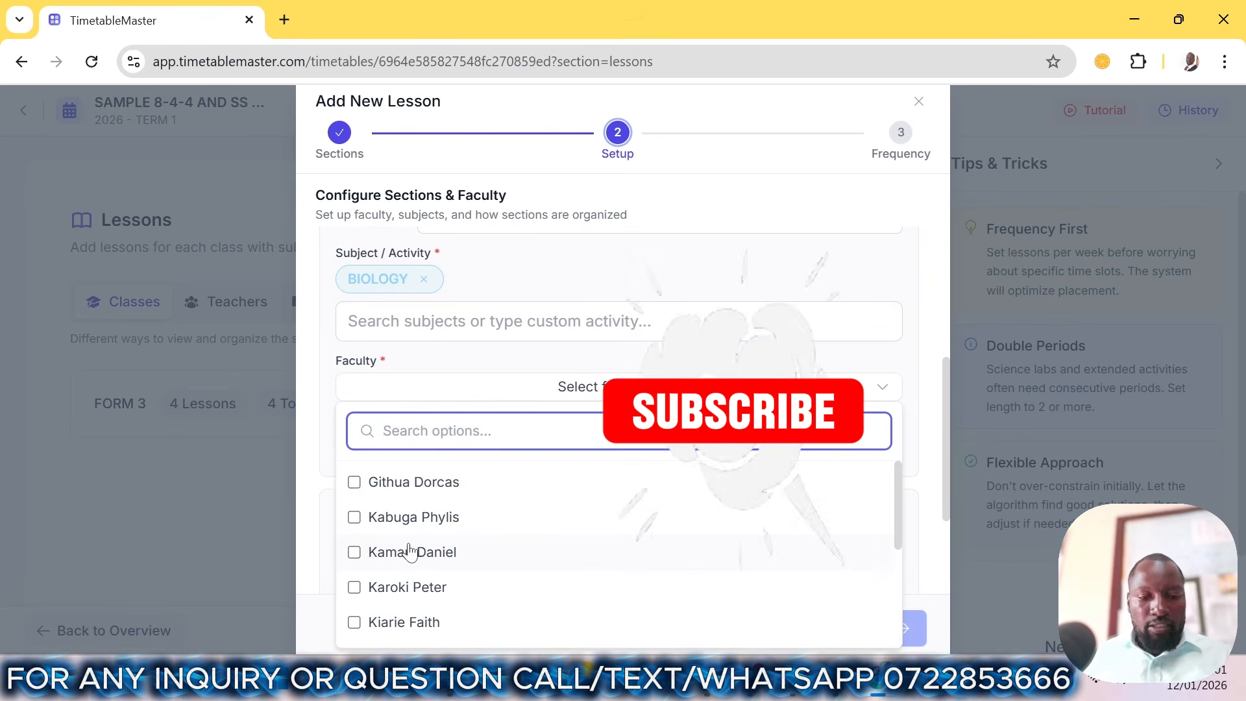
{"action": "type", "text": "WE"}
{"action": "left_click", "coordinate": [455, 488]}
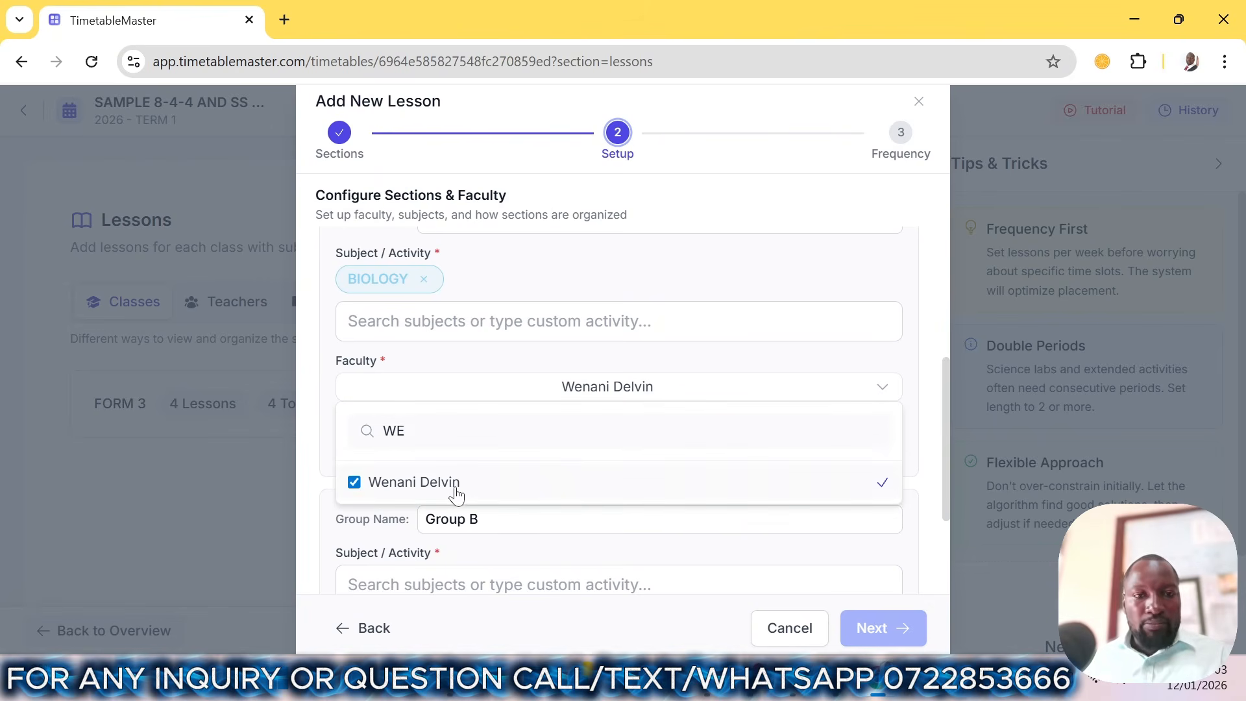
- Close the Biology group's faculty selection and name the second group PHY GRP
{"action": "left_click", "coordinate": [714, 350]}
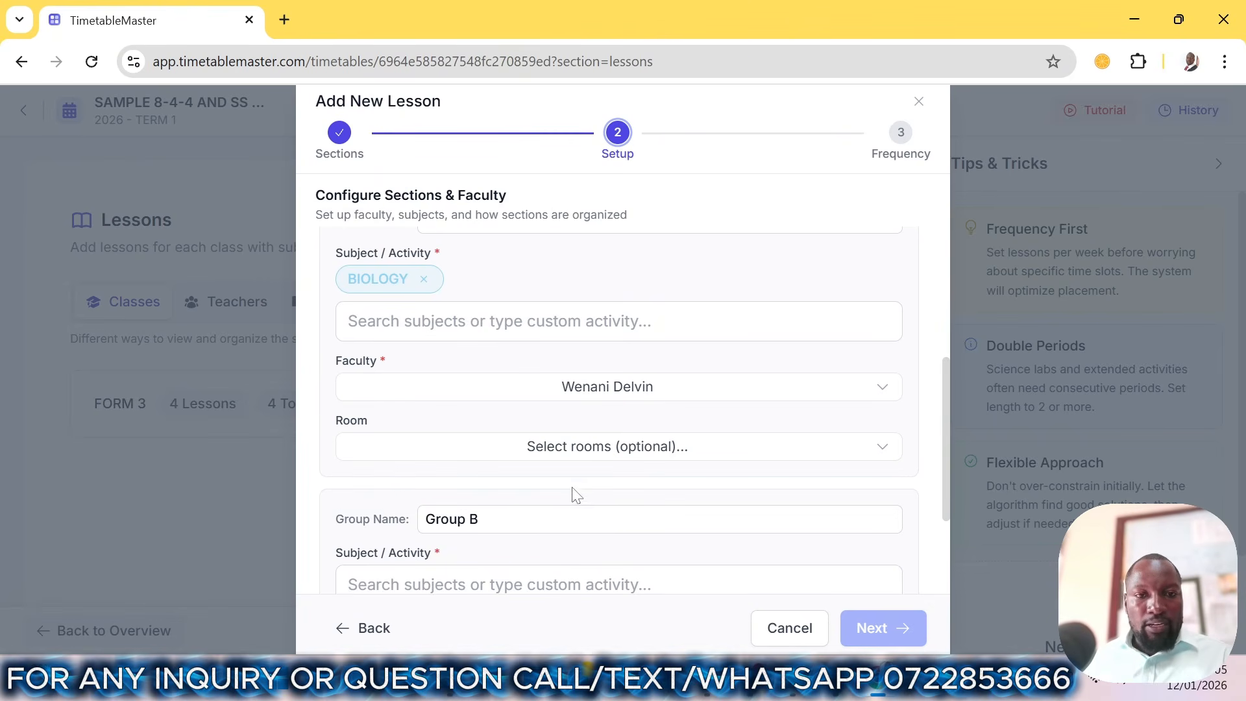
{"action": "scroll", "coordinate": [571, 493], "scroll_direction": "down", "scroll_amount": 2}
{"action": "scroll", "coordinate": [473, 448], "scroll_direction": "down", "scroll_amount": 1}
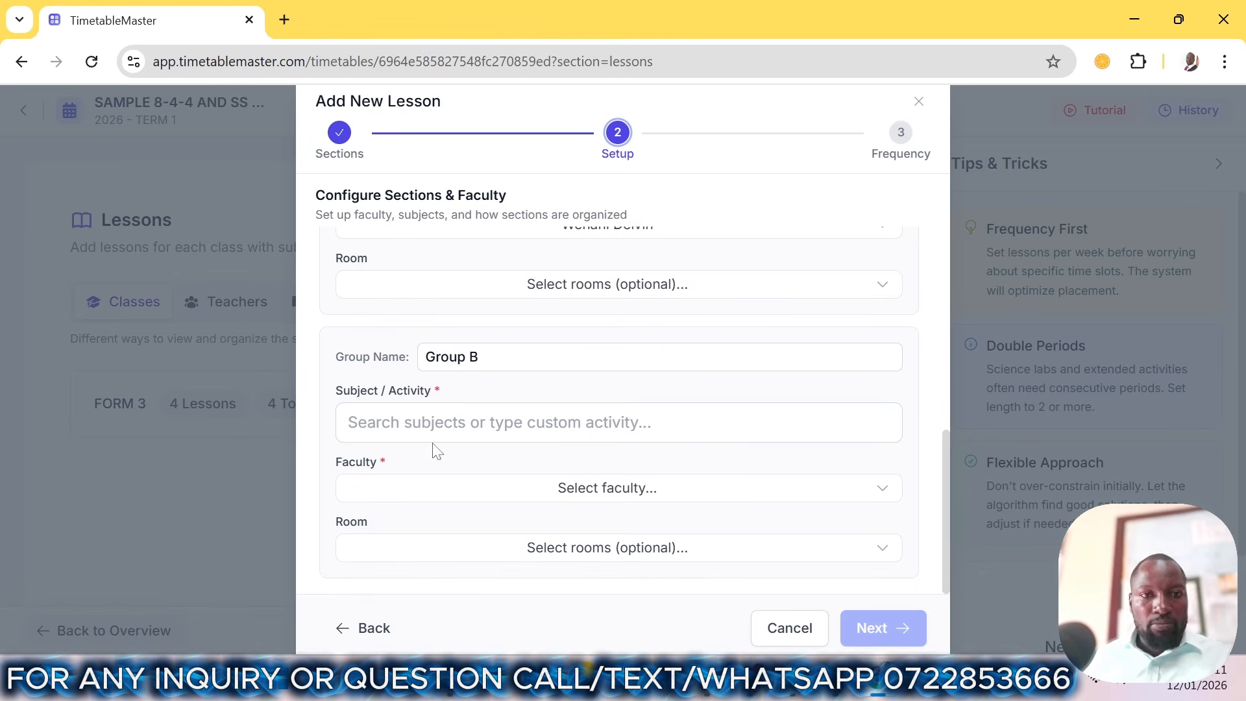
{"action": "left_click_drag", "start_coordinate": [491, 361], "coordinate": [398, 377]}
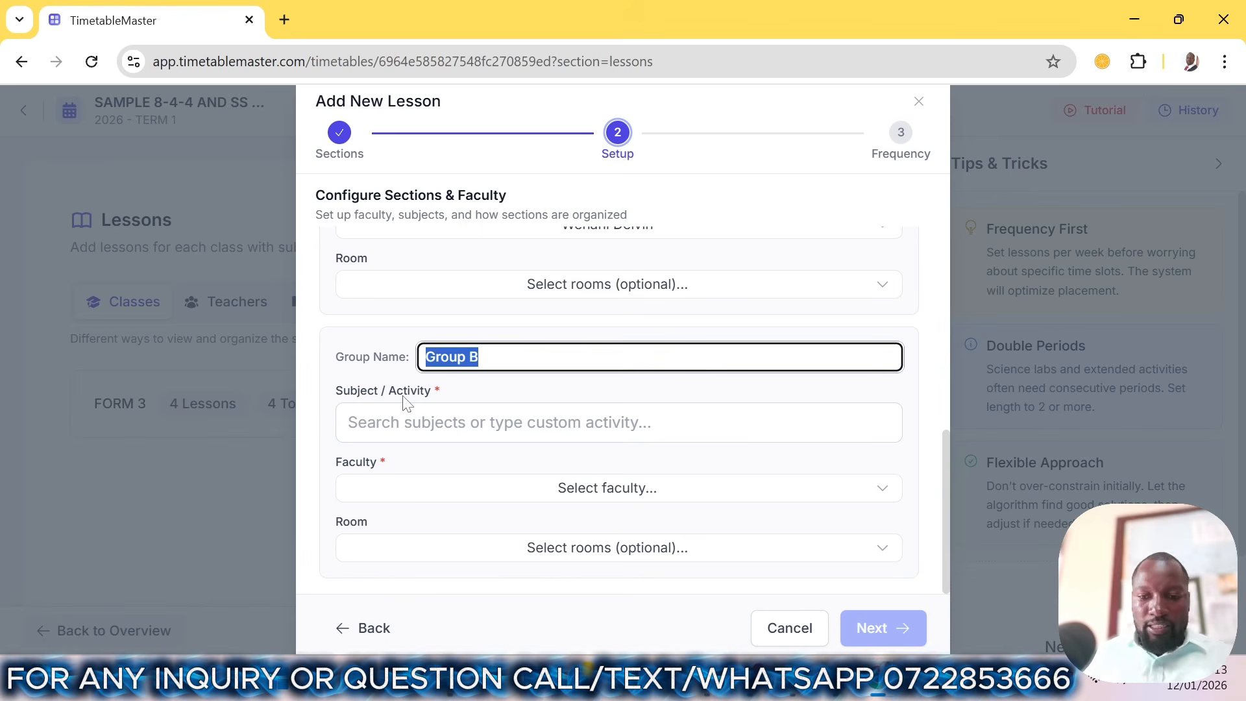
{"action": "type", "text": "PHY"}
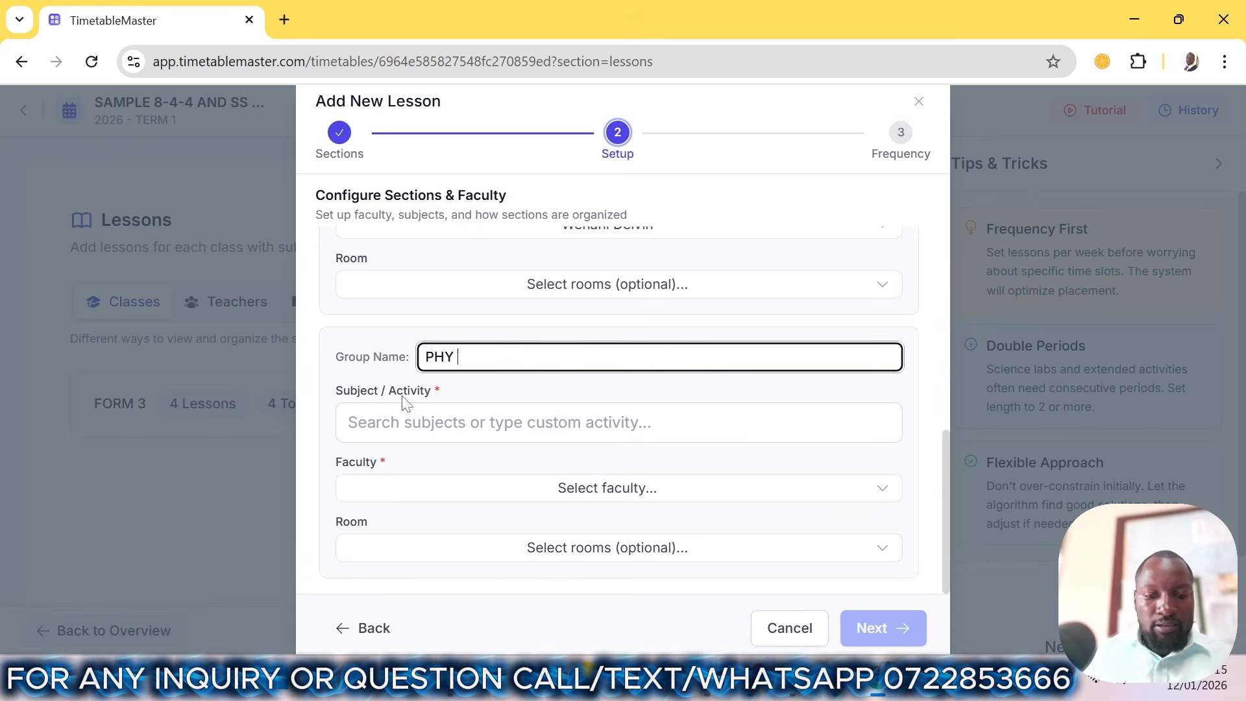
{"action": "type", "text": " GRP"}
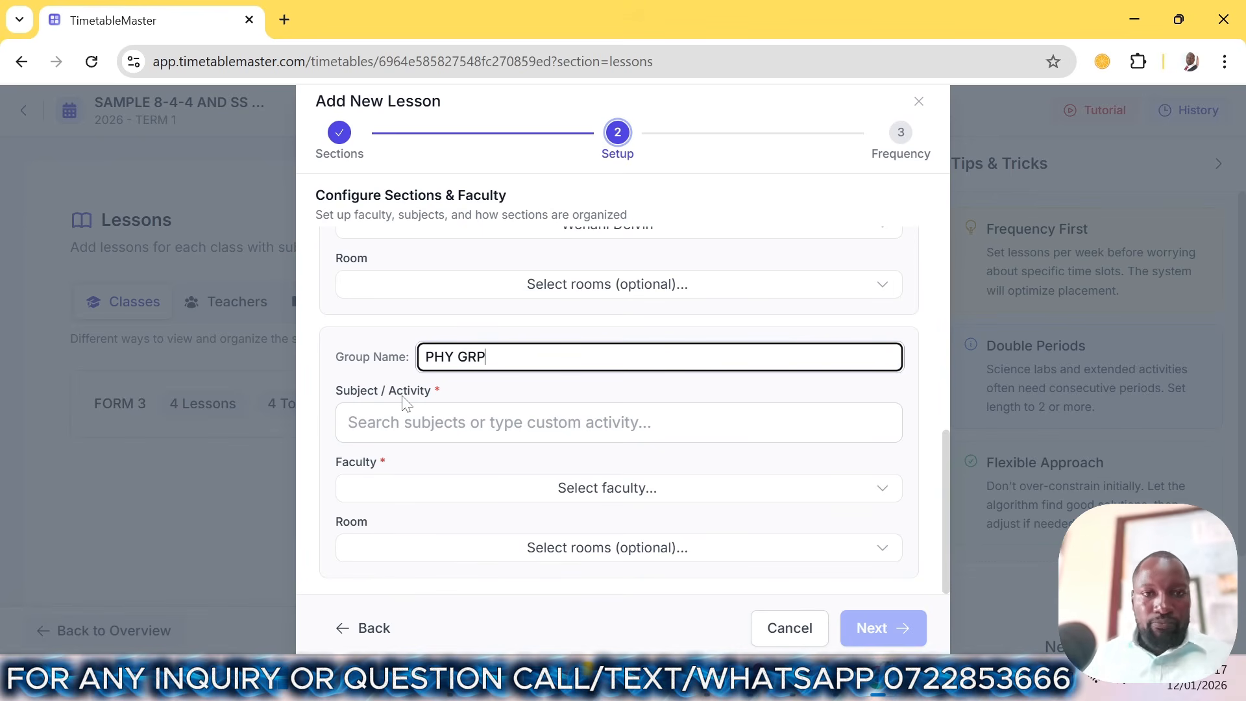
- Assign the PHYSICS subject and the Physics teacher to PHY GRP
{"action": "left_click", "coordinate": [478, 428]}
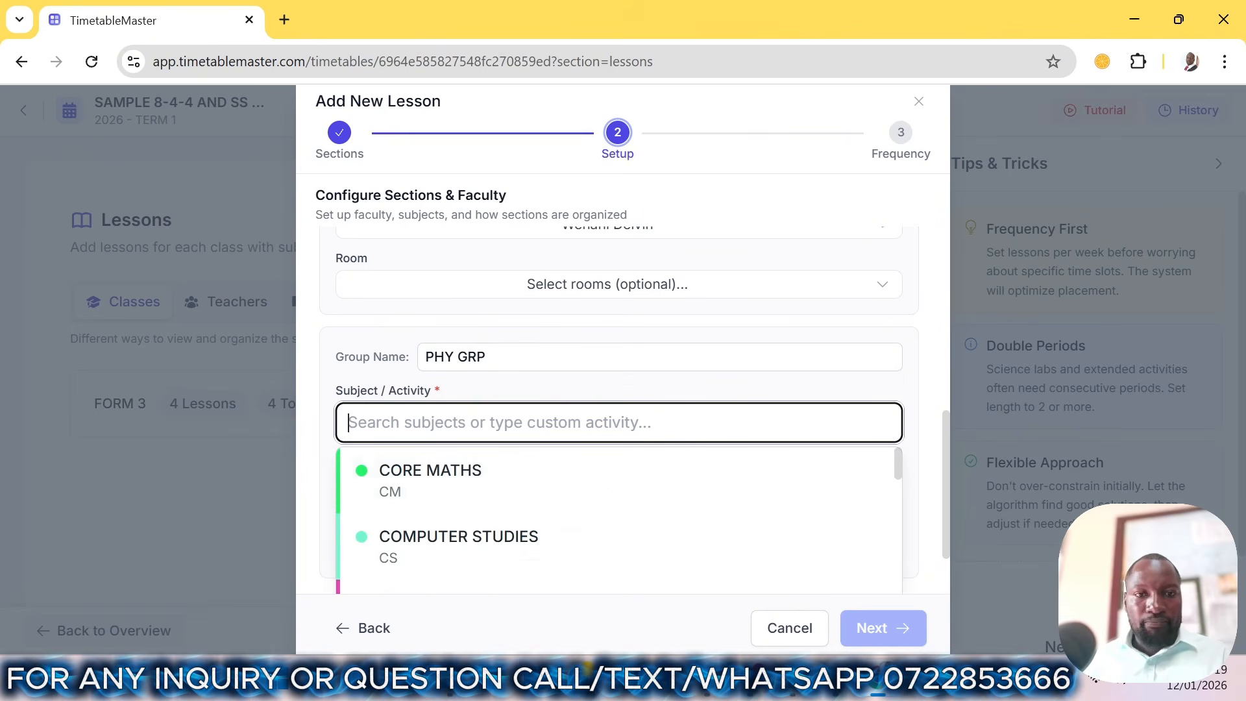
{"action": "type", "text": "PHY"}
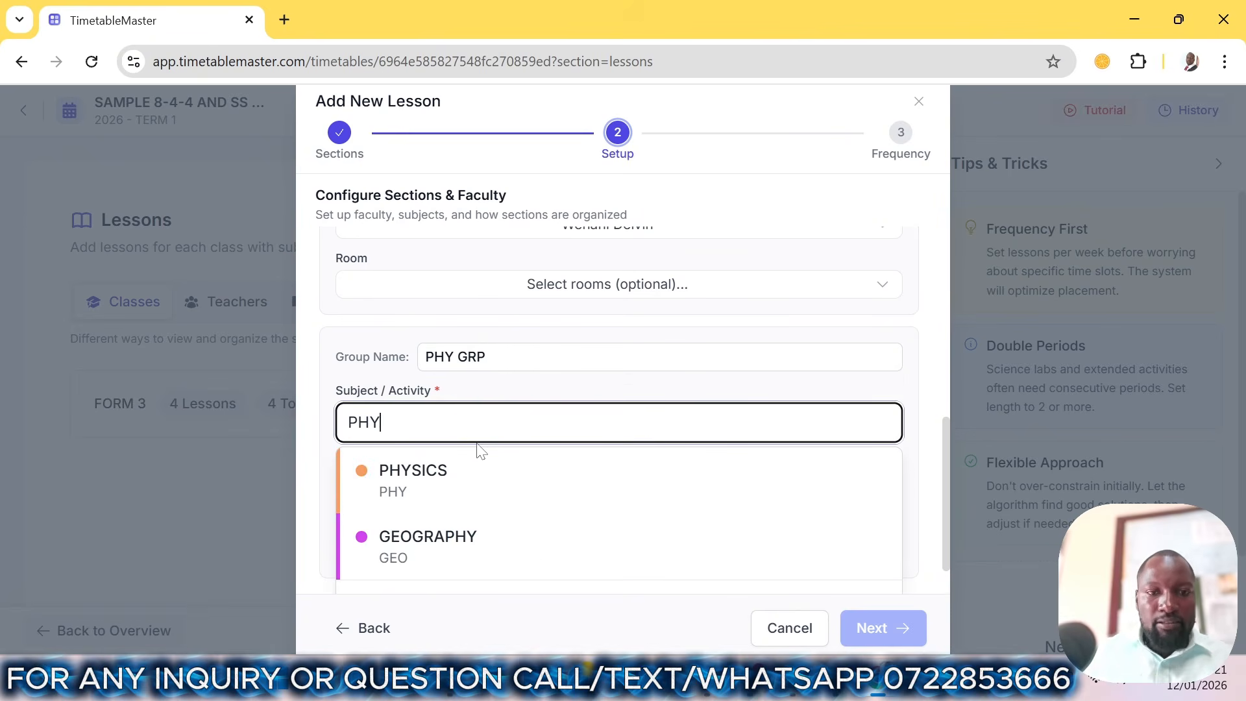
{"action": "left_click", "coordinate": [454, 486]}
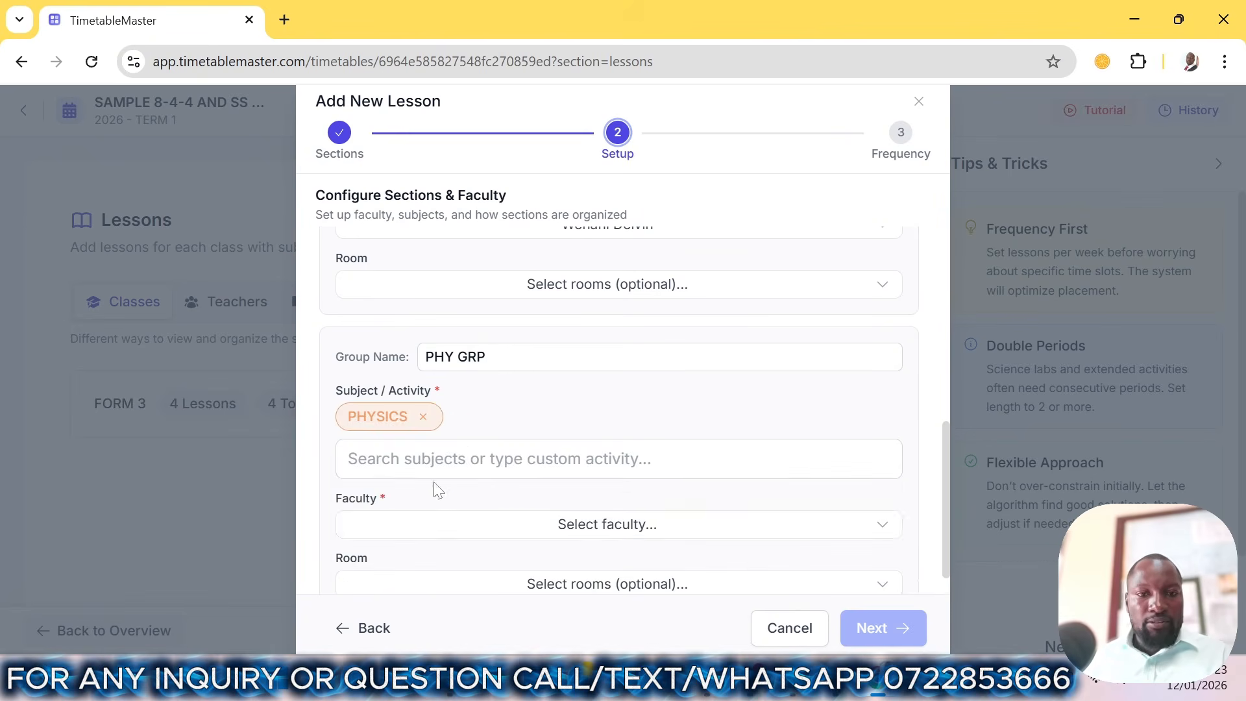
{"action": "left_click", "coordinate": [599, 526]}
{"action": "type", "text": "FR"}
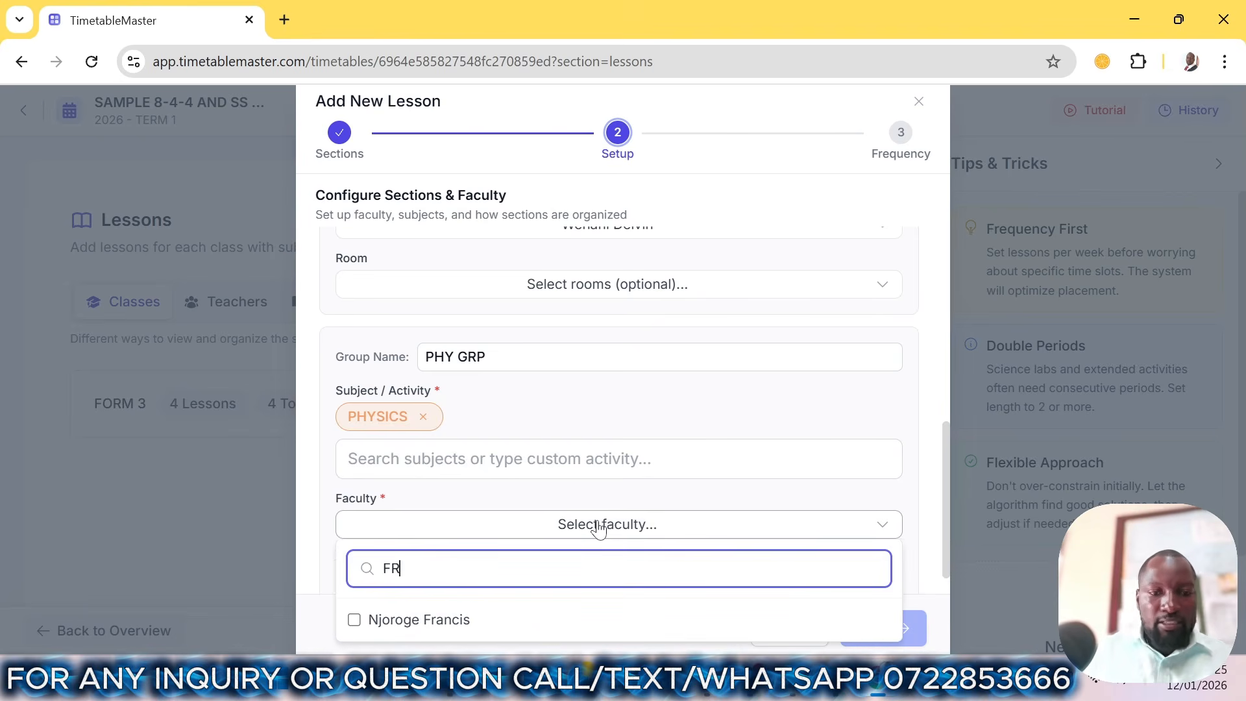
{"action": "left_click", "coordinate": [479, 619]}
{"action": "left_click", "coordinate": [858, 426]}
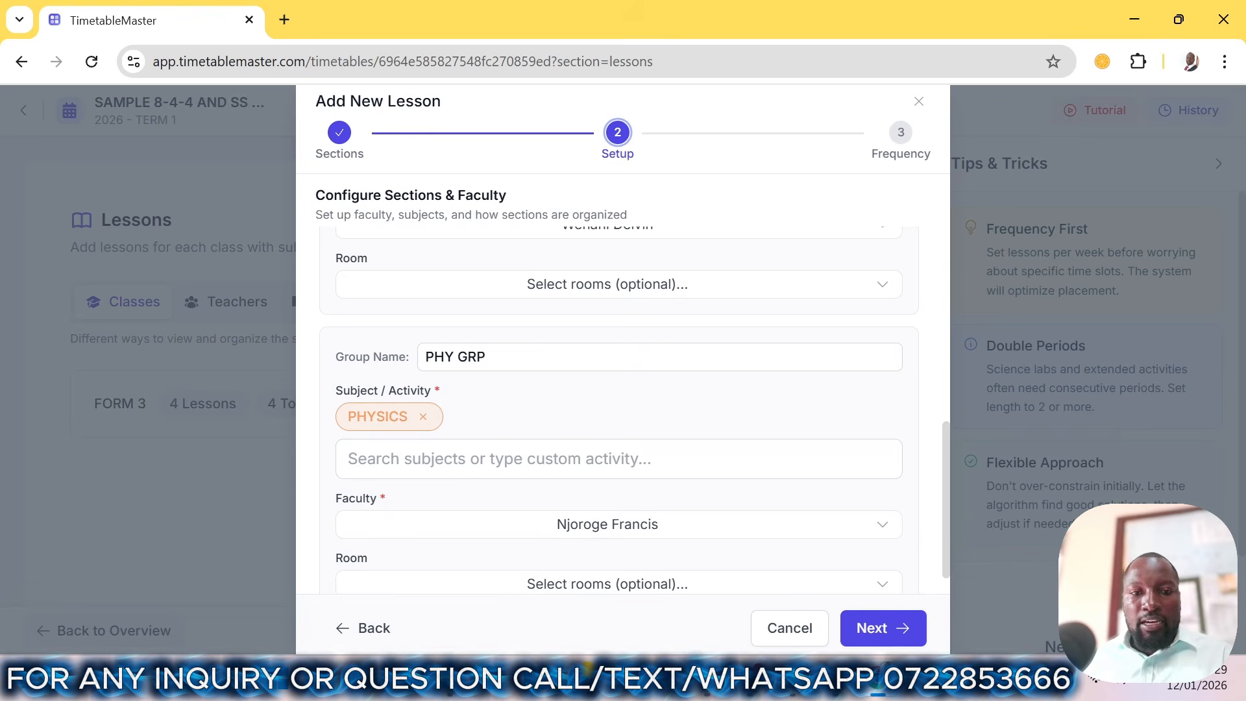
- Set the grouped lesson's weekly frequency to 3 single periods plus 1 double period, and create the lesson
{"action": "left_click", "coordinate": [914, 633]}
{"action": "left_click", "coordinate": [434, 315]}
{"action": "left_click", "coordinate": [435, 315]}
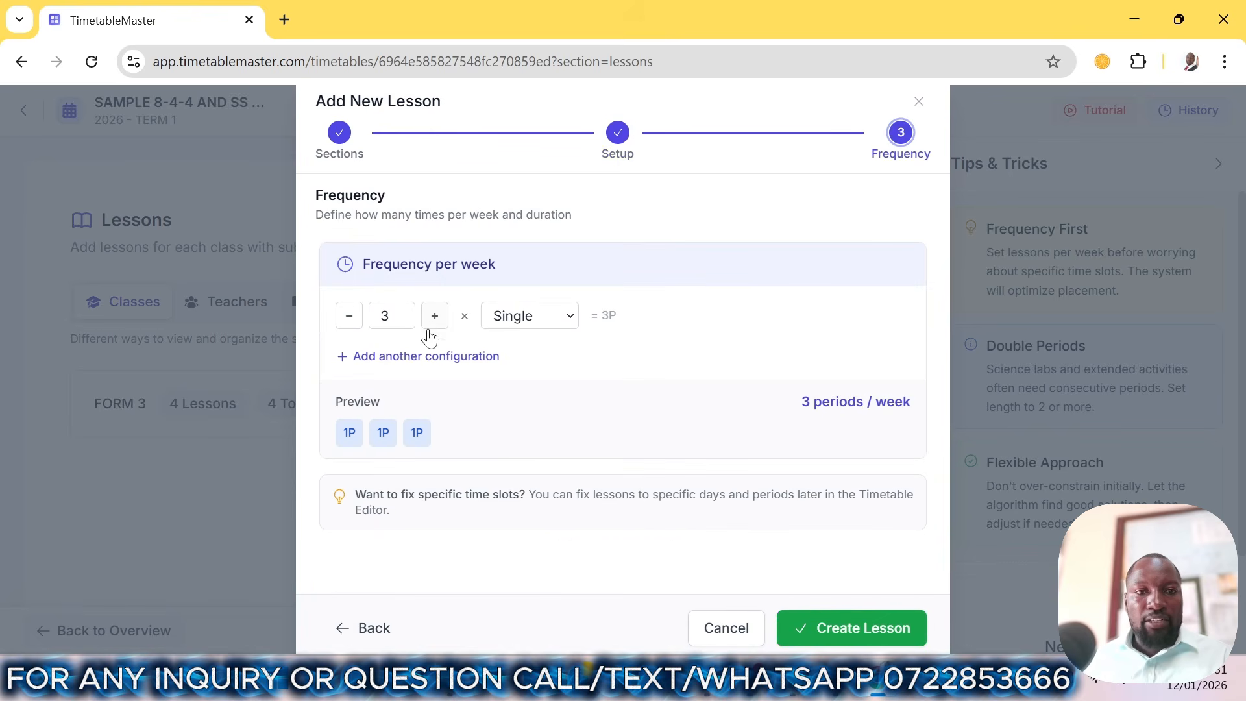
{"action": "left_click", "coordinate": [436, 357]}
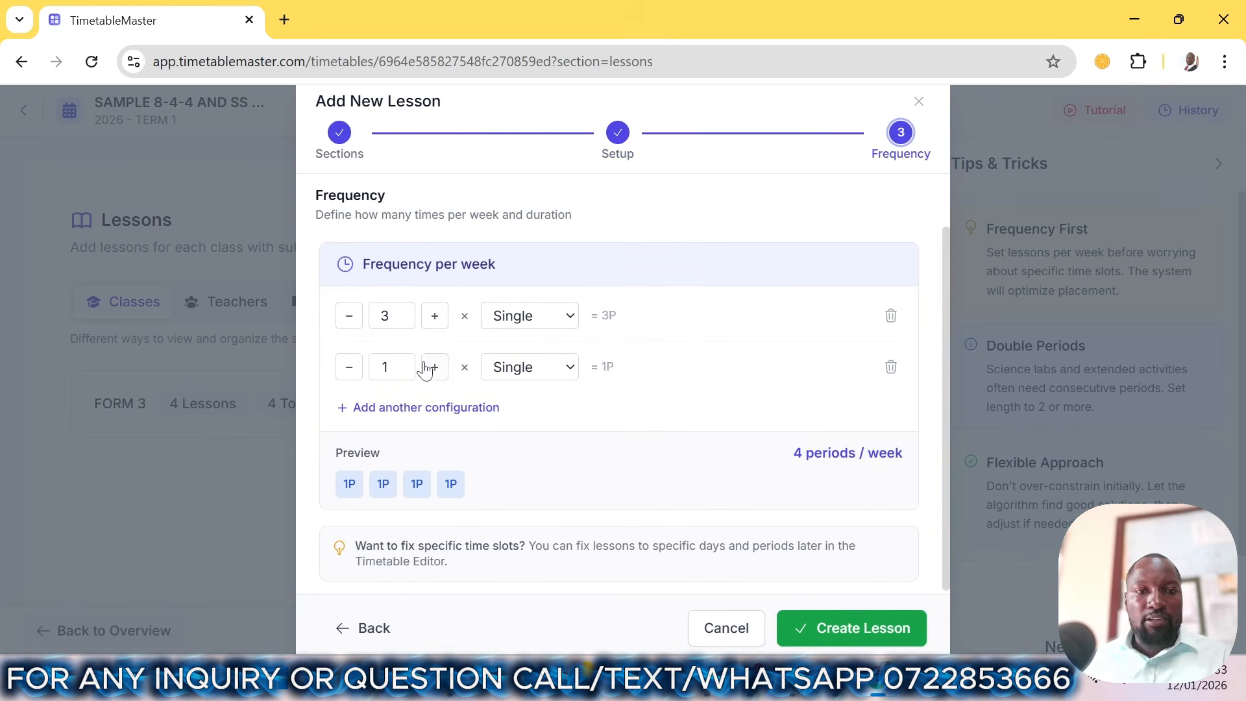
{"action": "left_click", "coordinate": [516, 367]}
{"action": "left_click", "coordinate": [519, 416]}
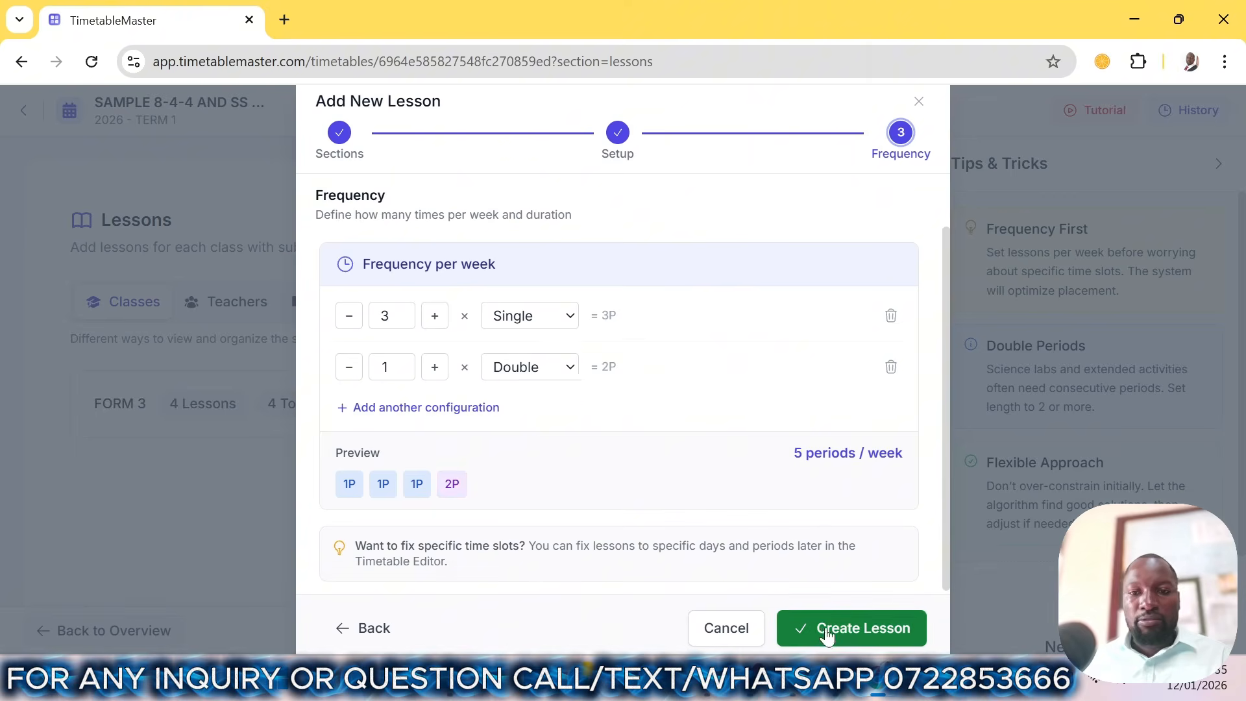
{"action": "left_click", "coordinate": [829, 626]}
- Start another new lesson, choose FORM 3 as its section, and continue to its setup
{"action": "left_click", "coordinate": [753, 512]}
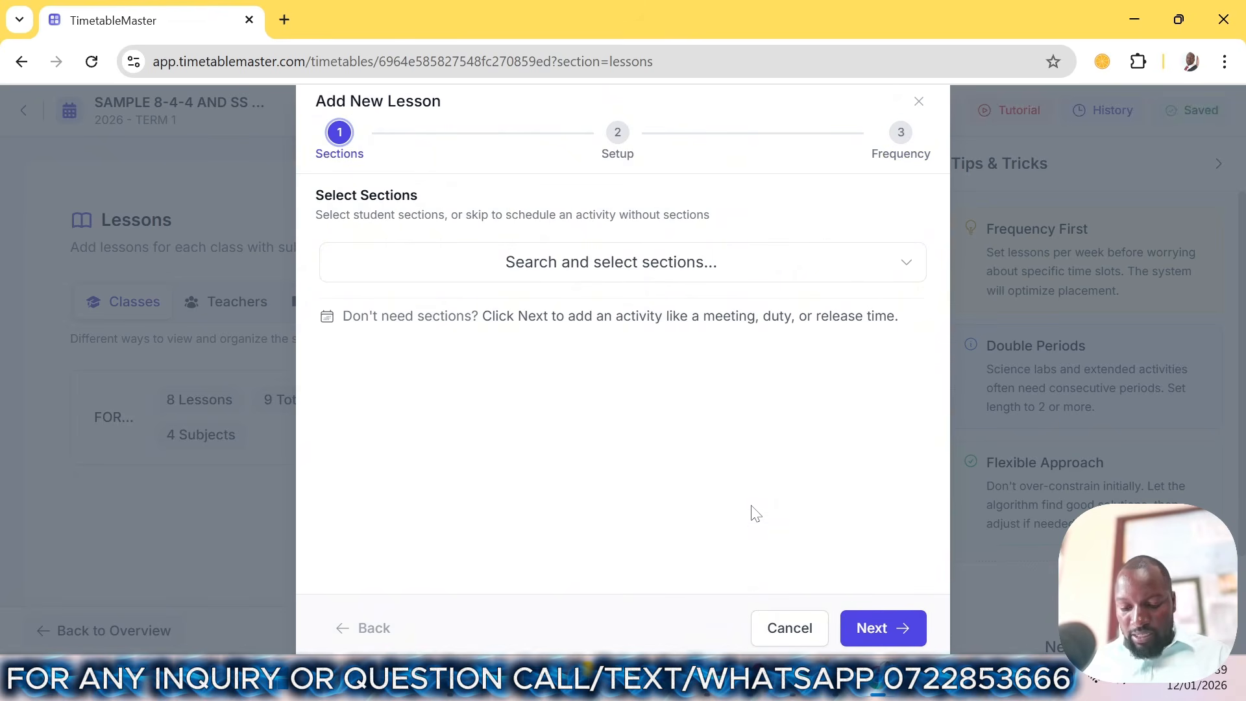
{"action": "left_click", "coordinate": [610, 279]}
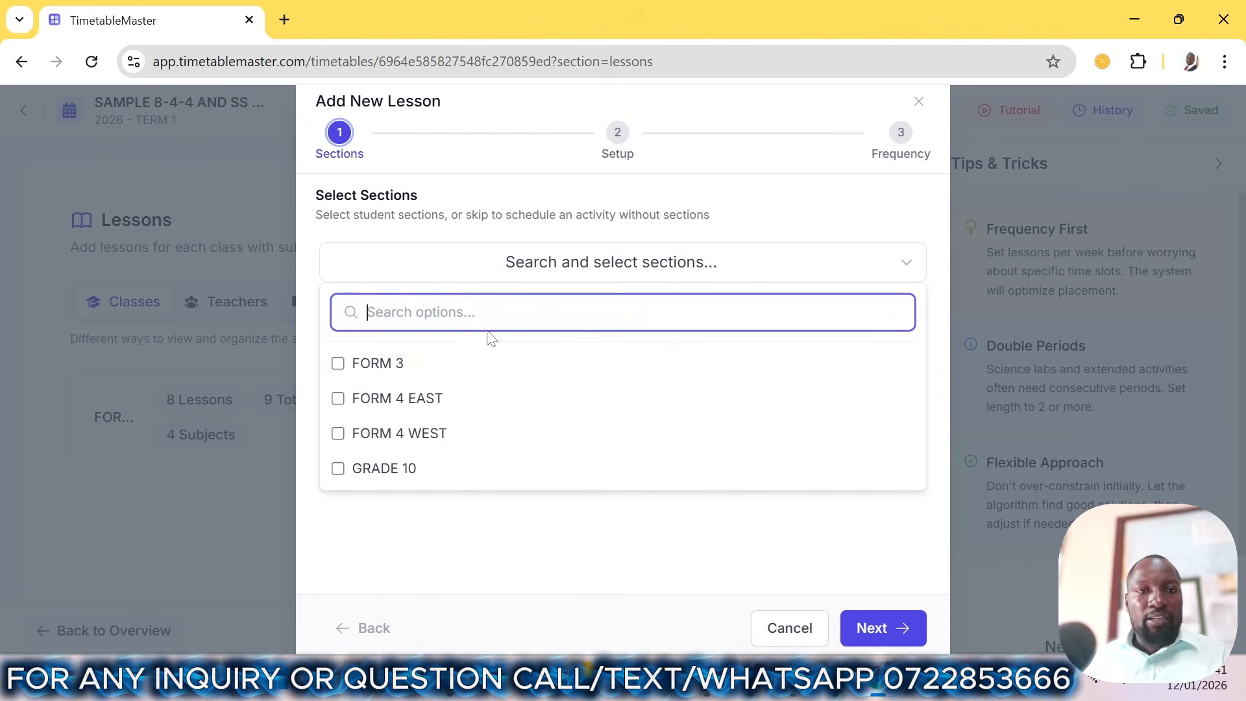
{"action": "left_click", "coordinate": [424, 365]}
{"action": "left_click", "coordinate": [876, 628]}
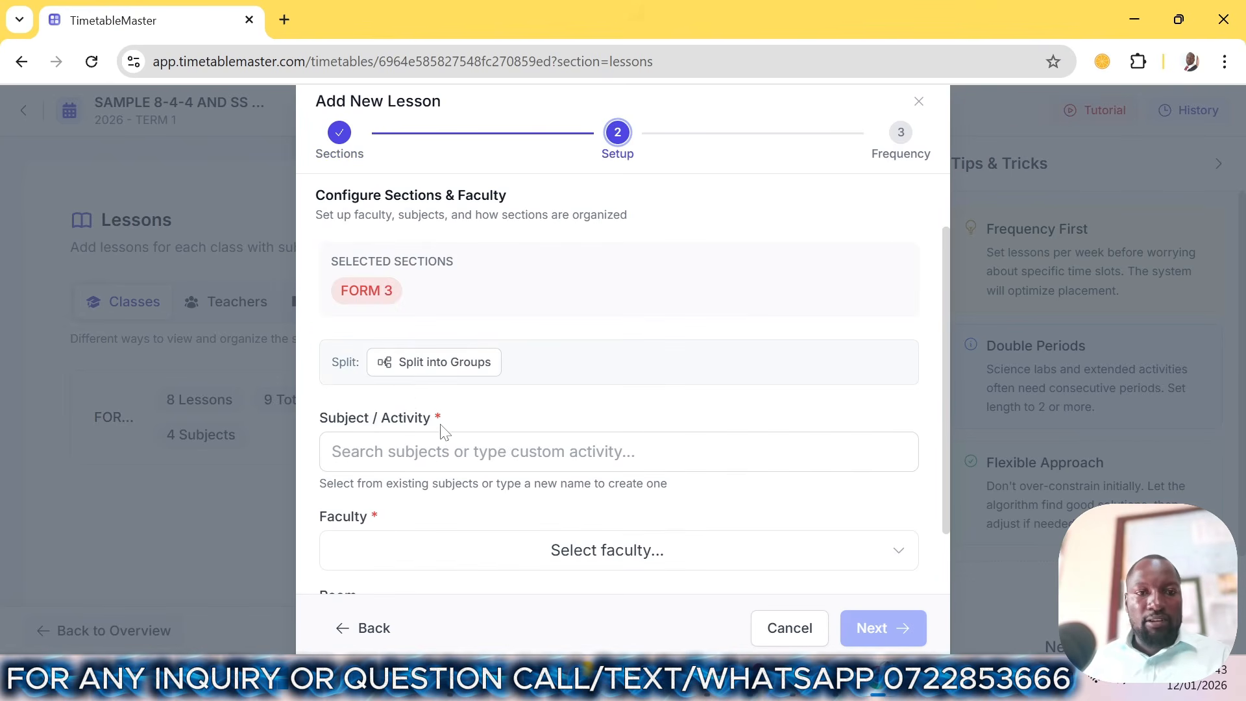
- Assign the CHEMISTRY subject and the Chemistry teacher to the unsplit FORM 3 lesson
{"action": "left_click", "coordinate": [401, 439]}
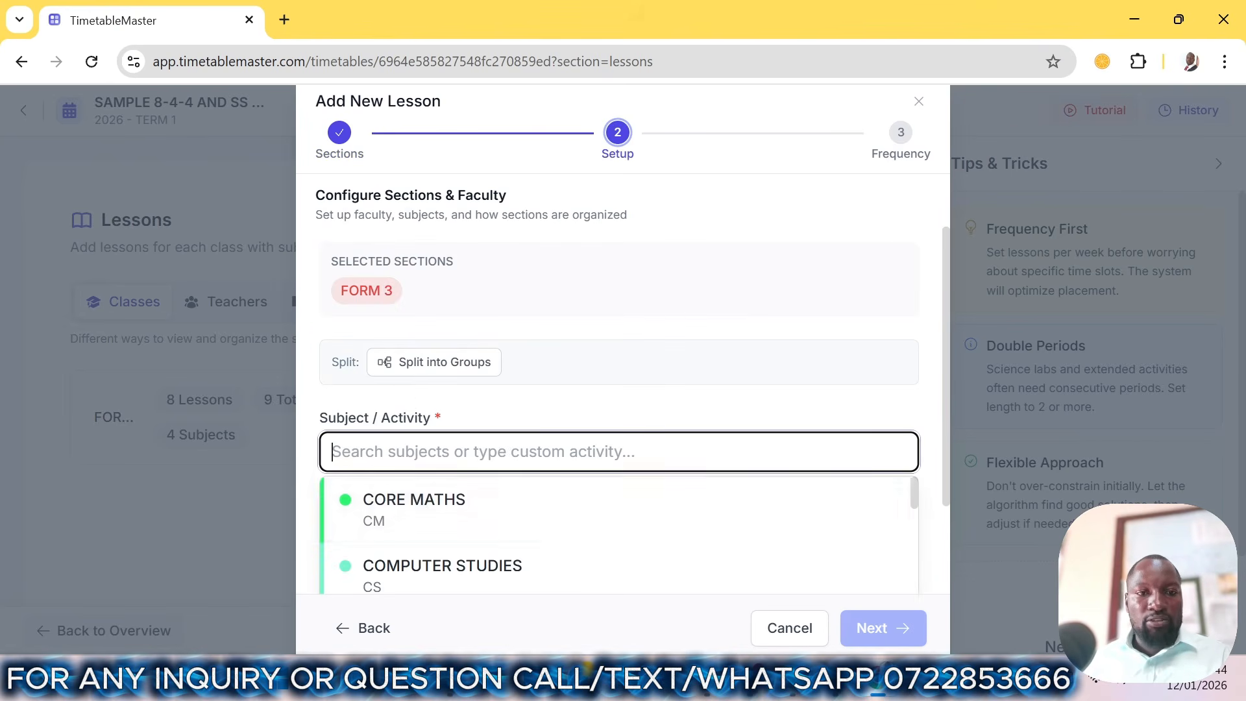
{"action": "type", "text": "CHE"}
{"action": "left_click", "coordinate": [404, 517]}
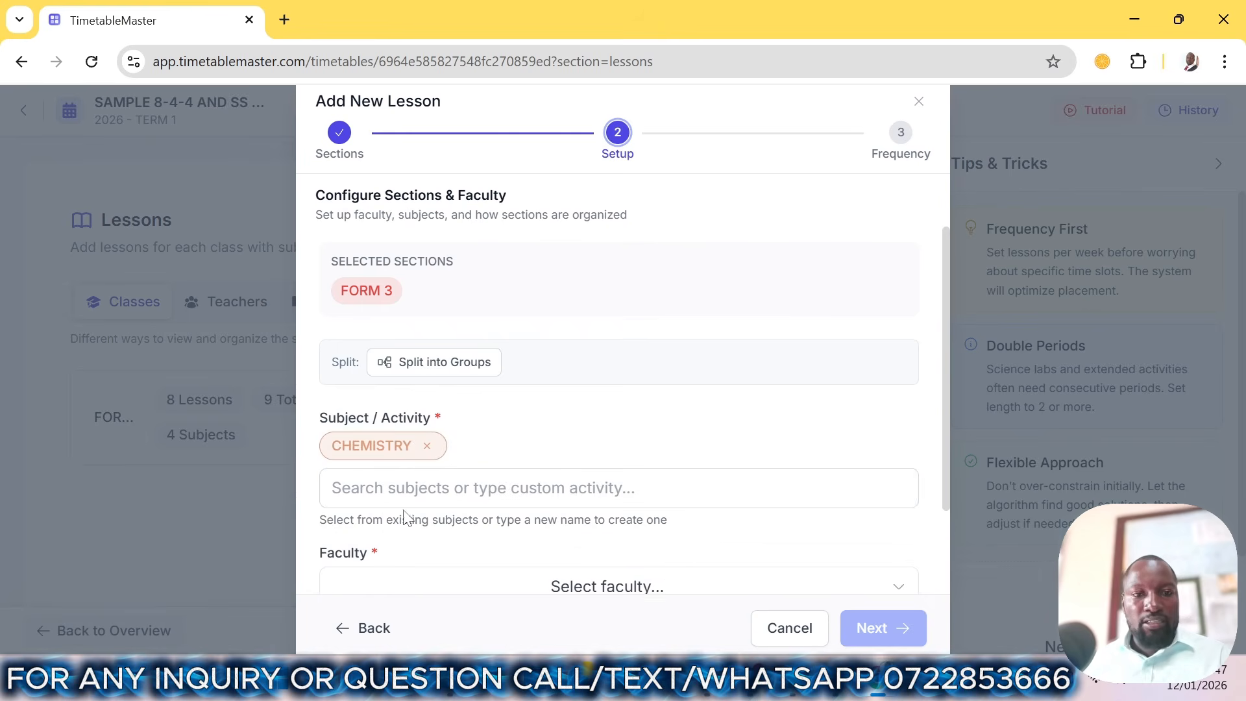
{"action": "scroll", "coordinate": [467, 473], "scroll_direction": "down", "scroll_amount": 2}
{"action": "left_click", "coordinate": [495, 496]}
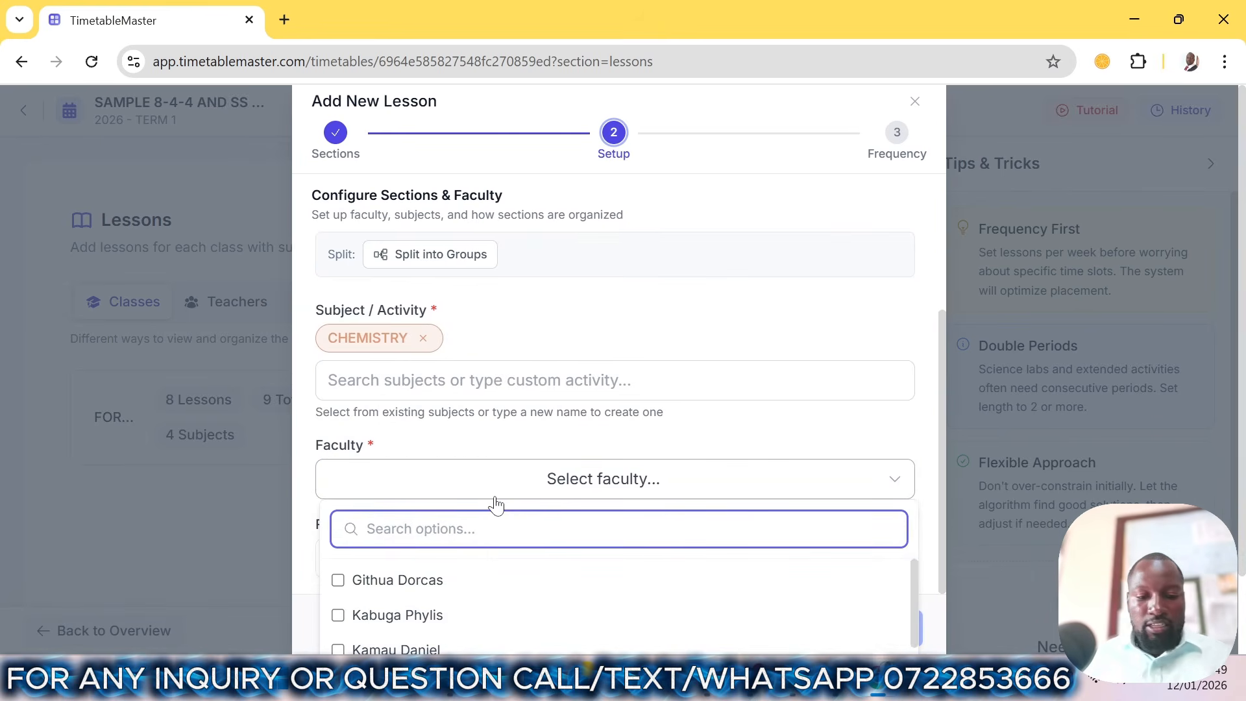
{"action": "type", "text": "MER"}
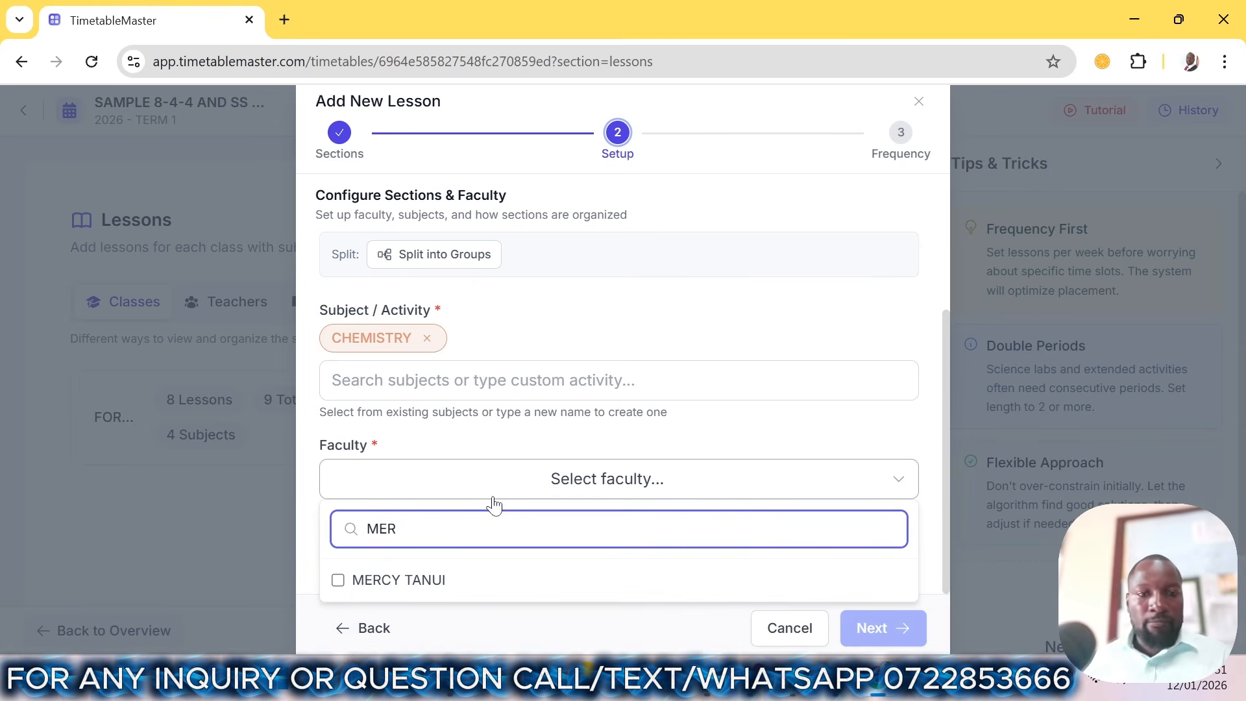
{"action": "left_click", "coordinate": [473, 595]}
- Set the Chemistry lesson to 3 single periods and 1 double period per week, and create it
{"action": "left_click", "coordinate": [866, 632]}
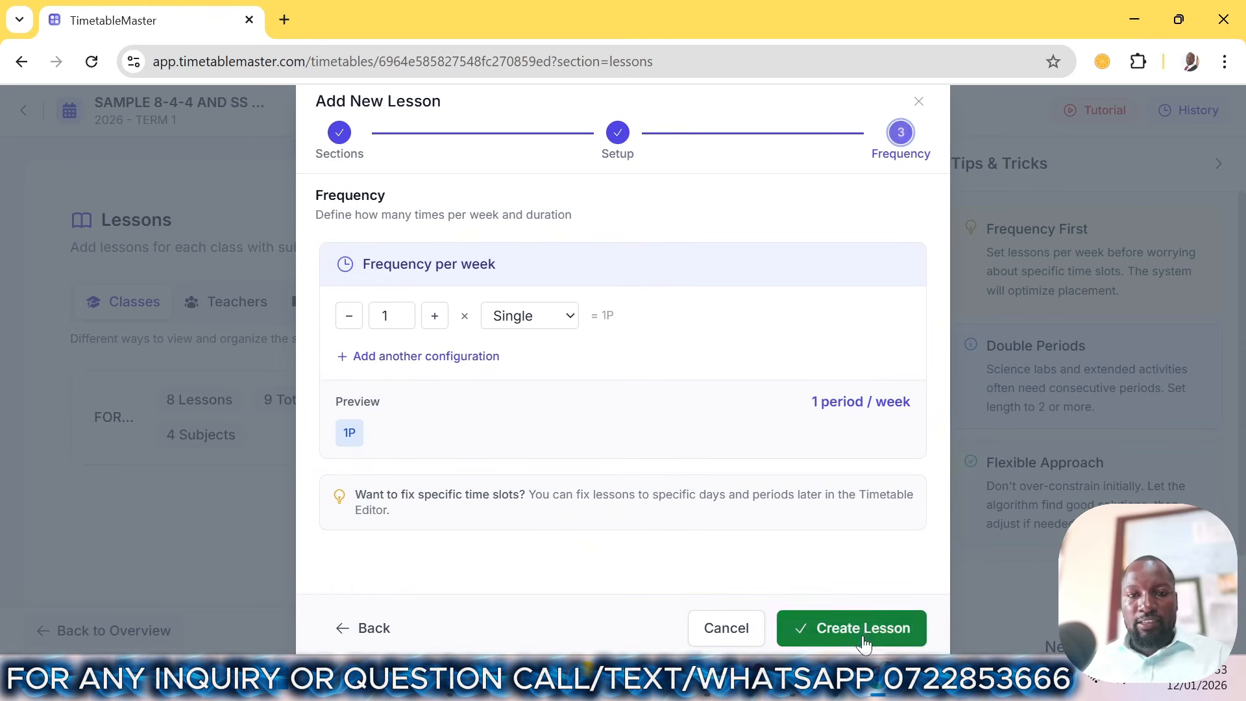
{"action": "left_click", "coordinate": [431, 323]}
{"action": "left_click", "coordinate": [430, 323]}
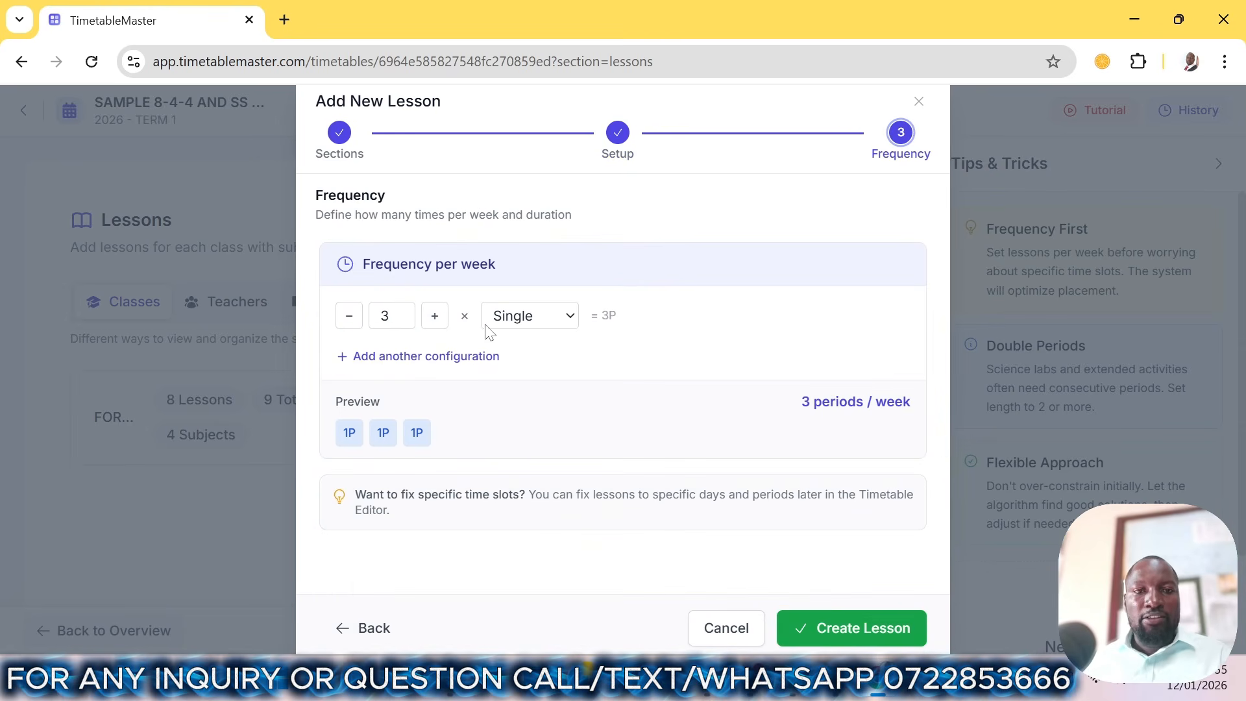
{"action": "left_click", "coordinate": [454, 356]}
{"action": "left_click", "coordinate": [510, 370]}
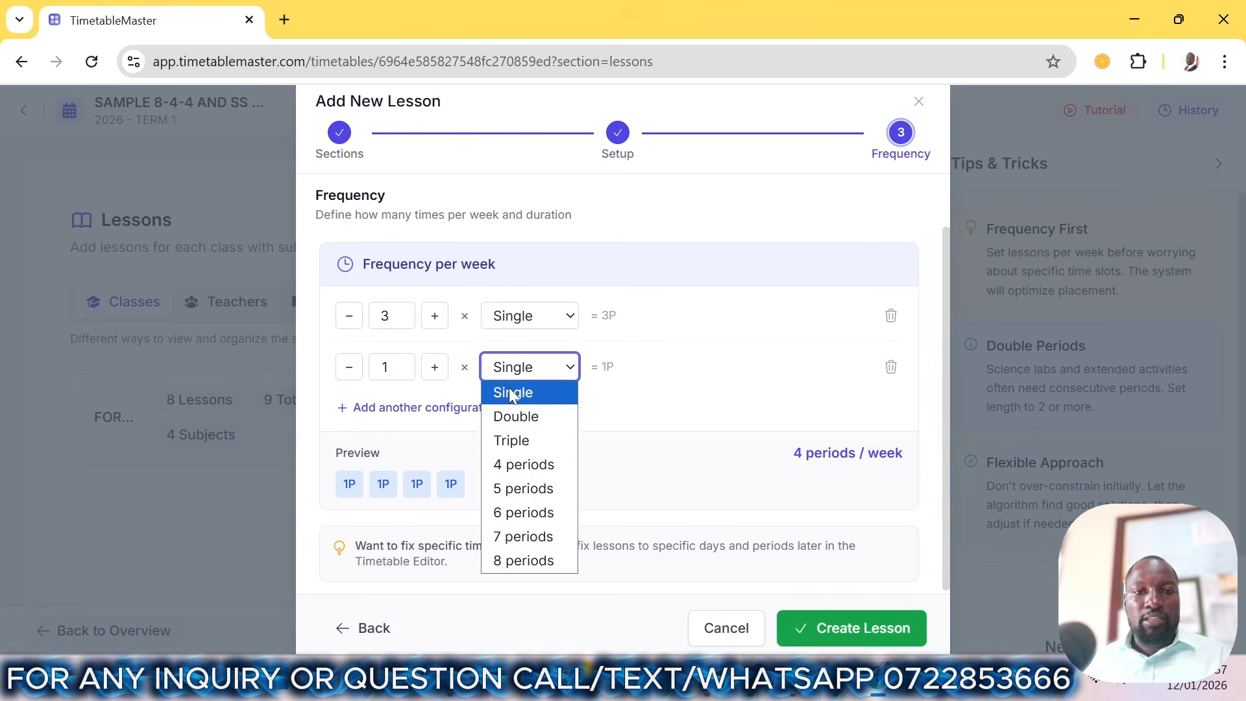
{"action": "left_click", "coordinate": [517, 416]}
{"action": "left_click", "coordinate": [811, 627]}
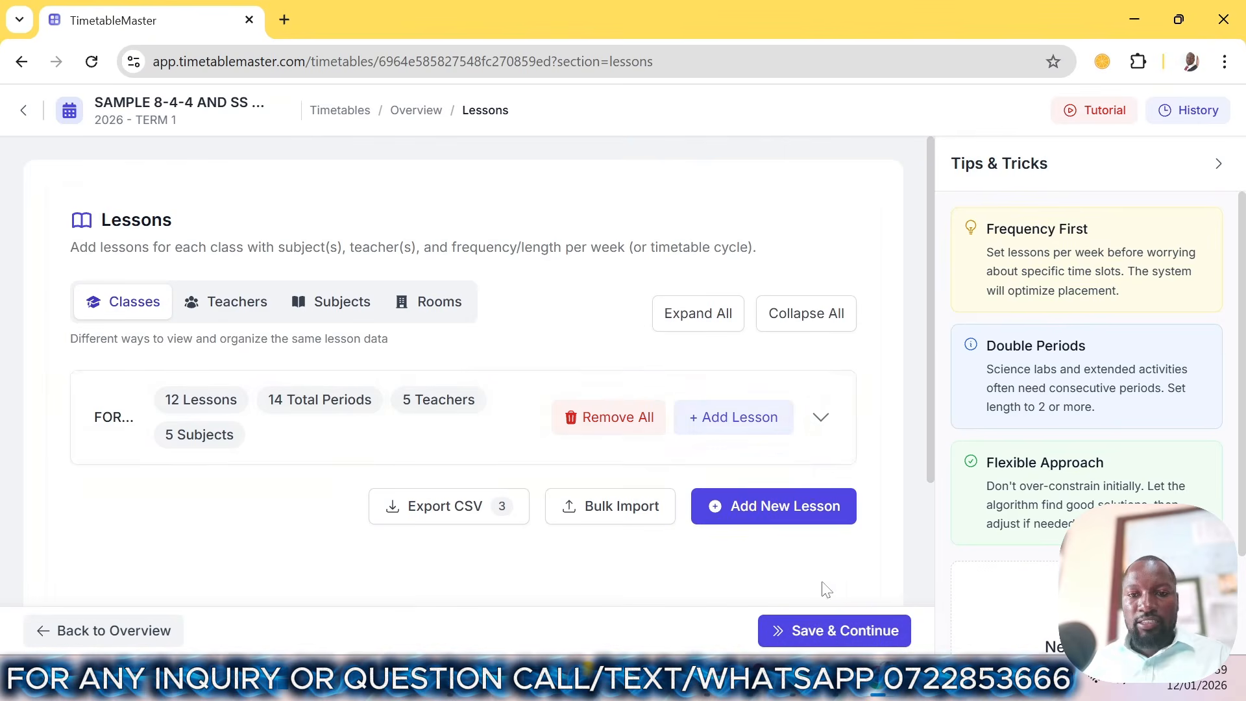
{"action": "left_click", "coordinate": [800, 517]}
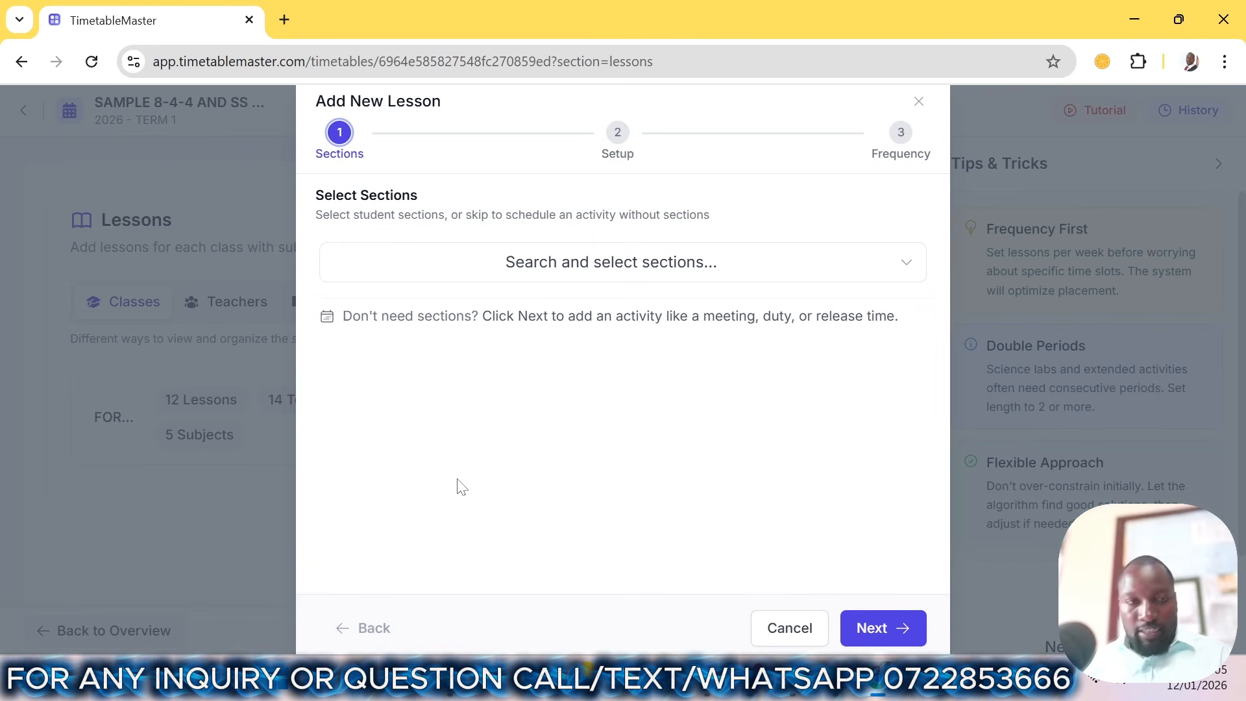
{"action": "left_click", "coordinate": [500, 266]}
{"action": "left_click", "coordinate": [403, 364]}
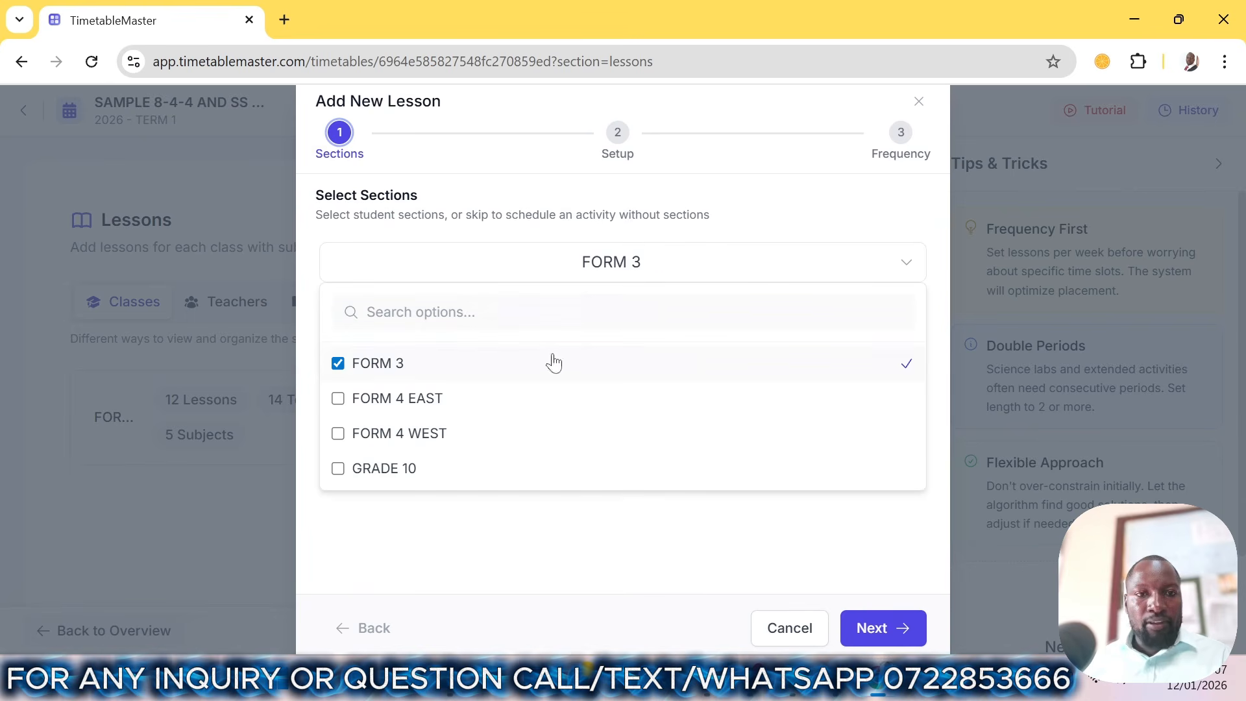
{"action": "left_click", "coordinate": [896, 628]}
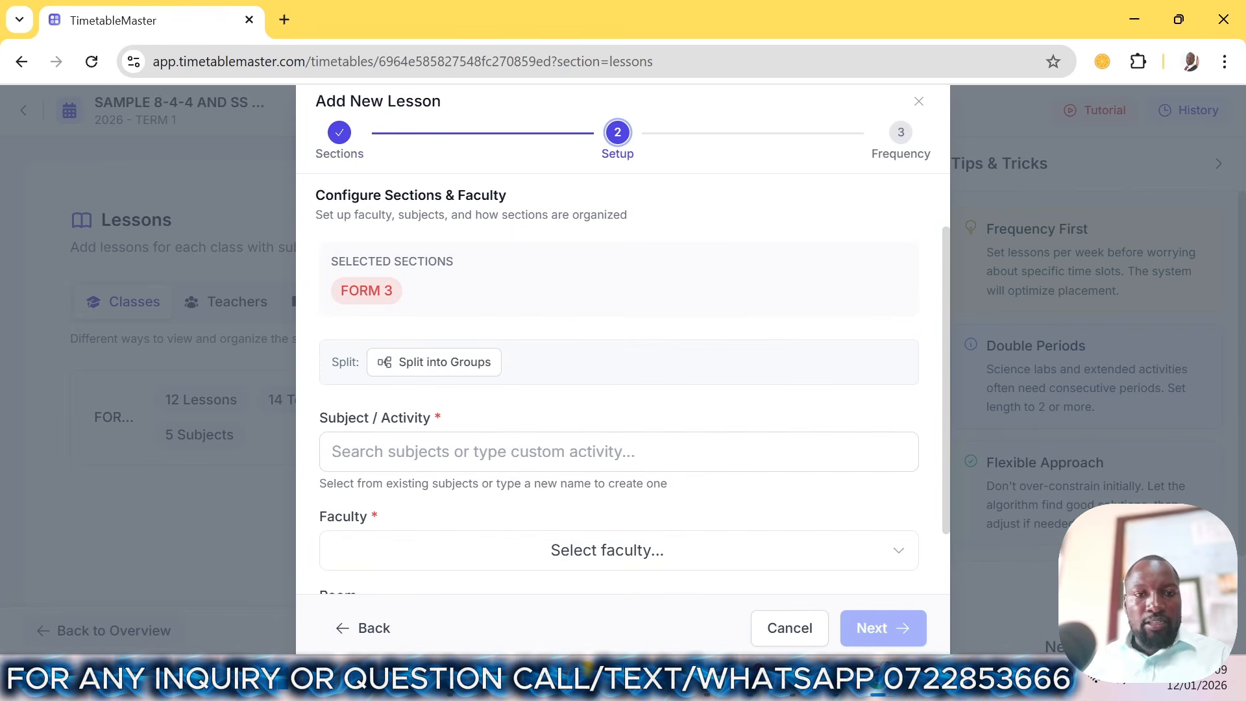
{"action": "left_click", "coordinate": [455, 451]}
{"action": "type", "text": "CL"}
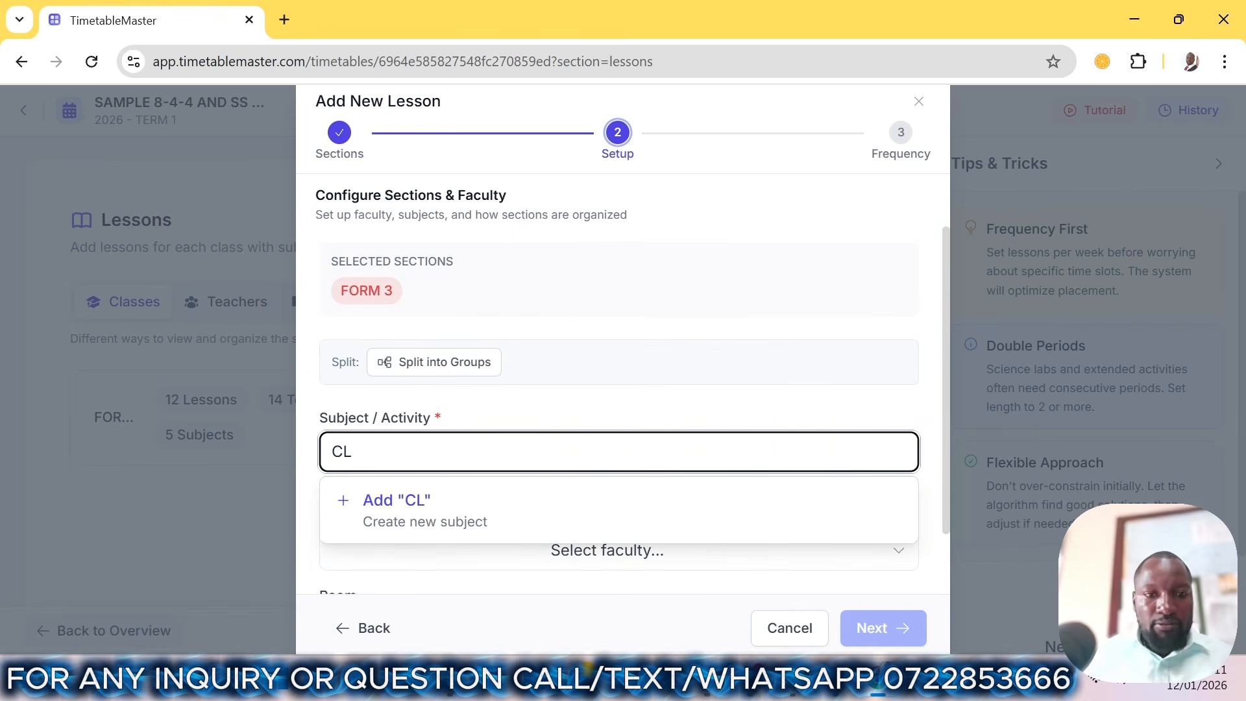
{"action": "key", "text": "BackSpace"}
{"action": "key", "text": "BackSpace"}
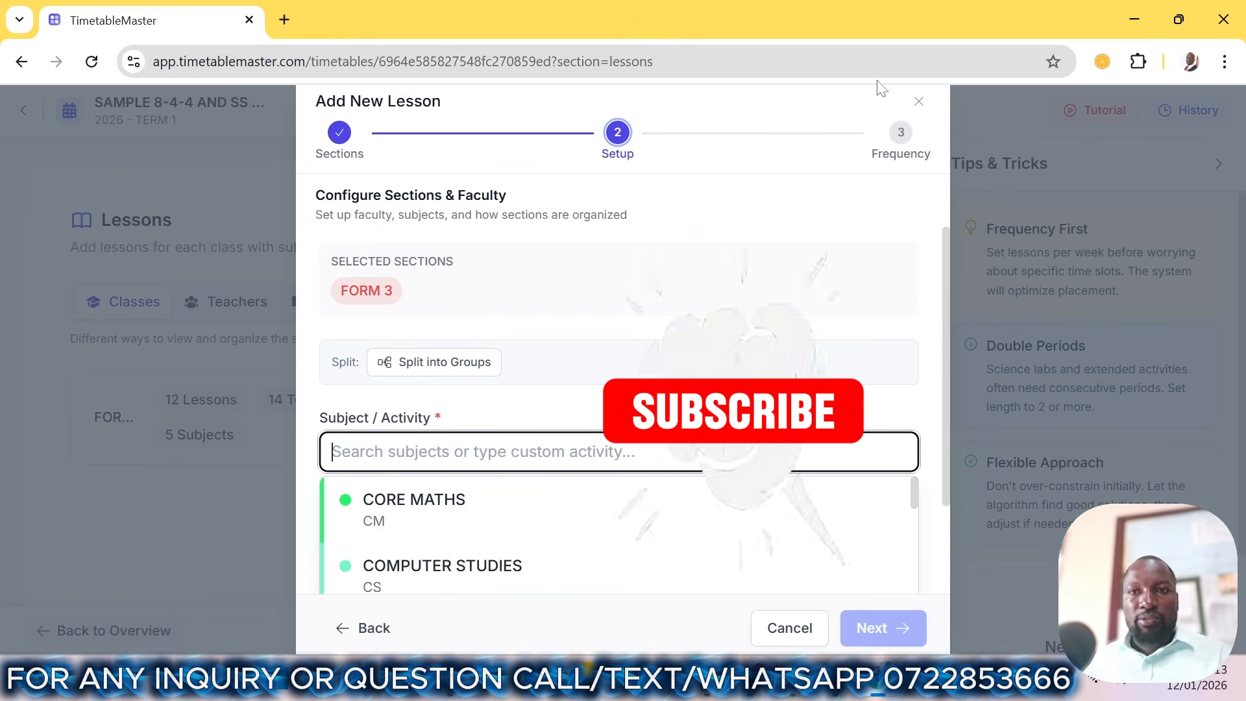
{"action": "left_click", "coordinate": [918, 103]}
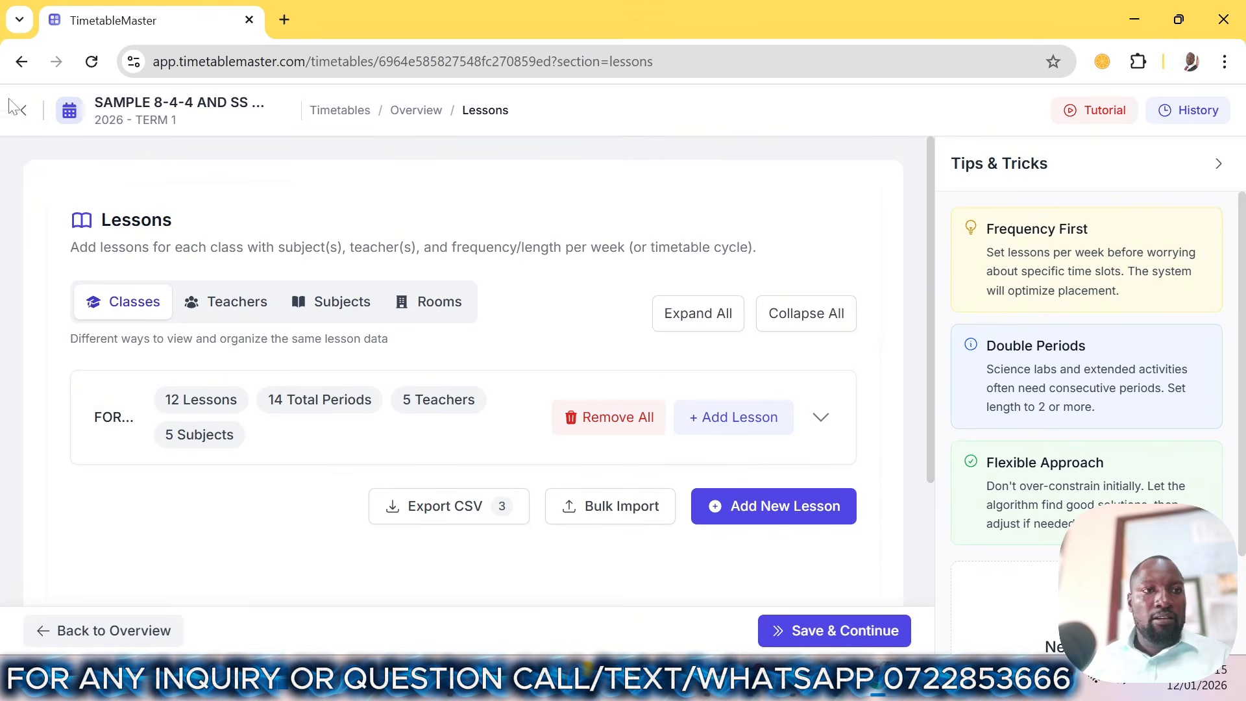
- Add the available CLASS MEETING subject to the timetable's assigned subjects
{"action": "left_click", "coordinate": [24, 111]}
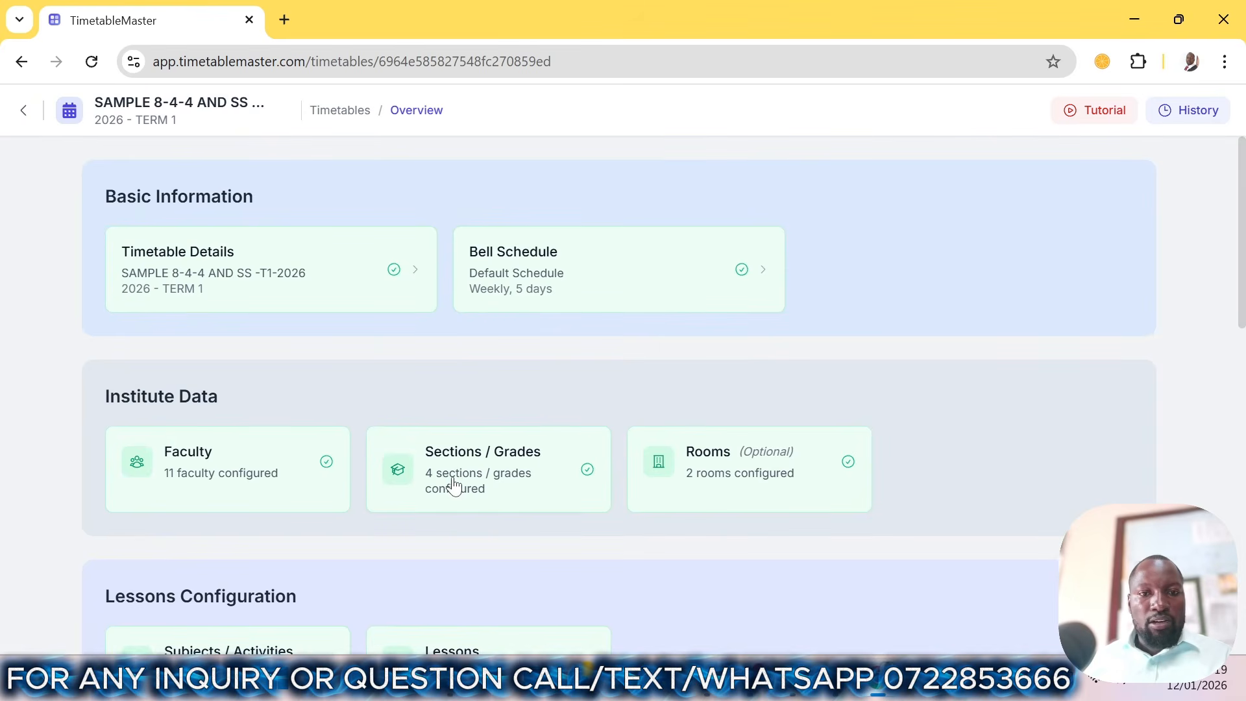
{"action": "scroll", "coordinate": [361, 411], "scroll_direction": "down", "scroll_amount": 2}
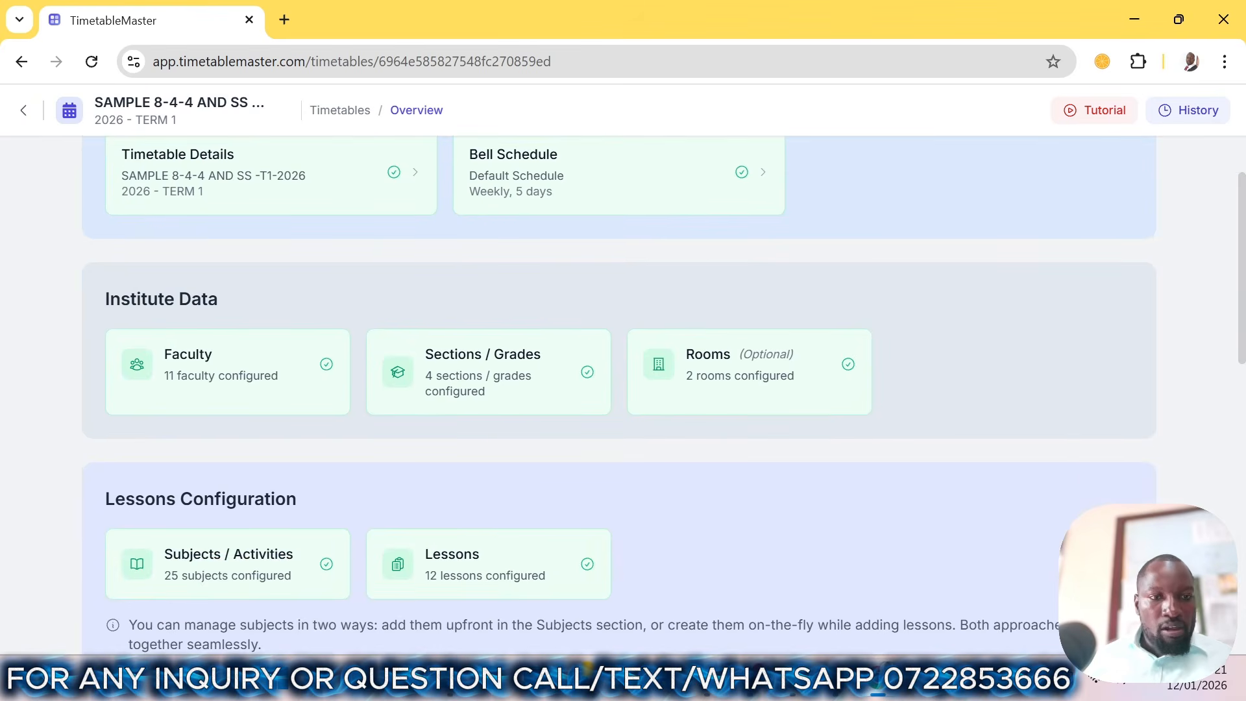
{"action": "left_click", "coordinate": [263, 574]}
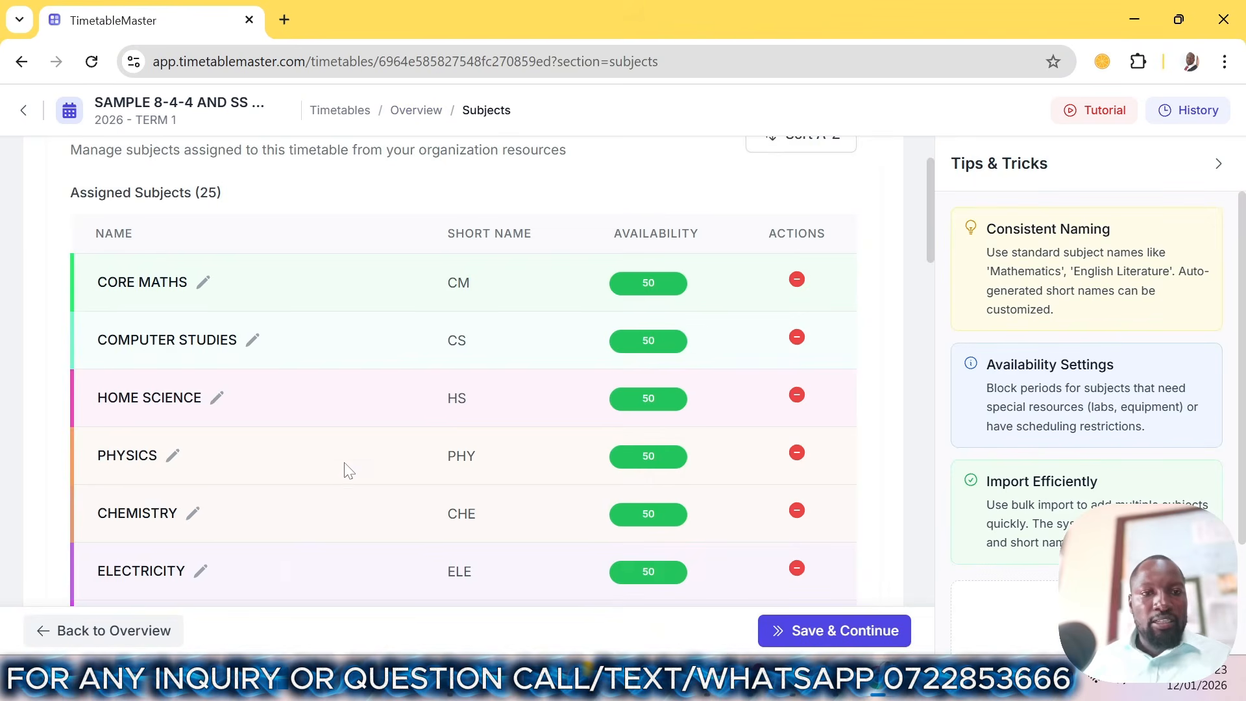
{"action": "scroll", "coordinate": [350, 466], "scroll_direction": "down", "scroll_amount": 5}
{"action": "scroll", "coordinate": [355, 467], "scroll_direction": "down", "scroll_amount": 10}
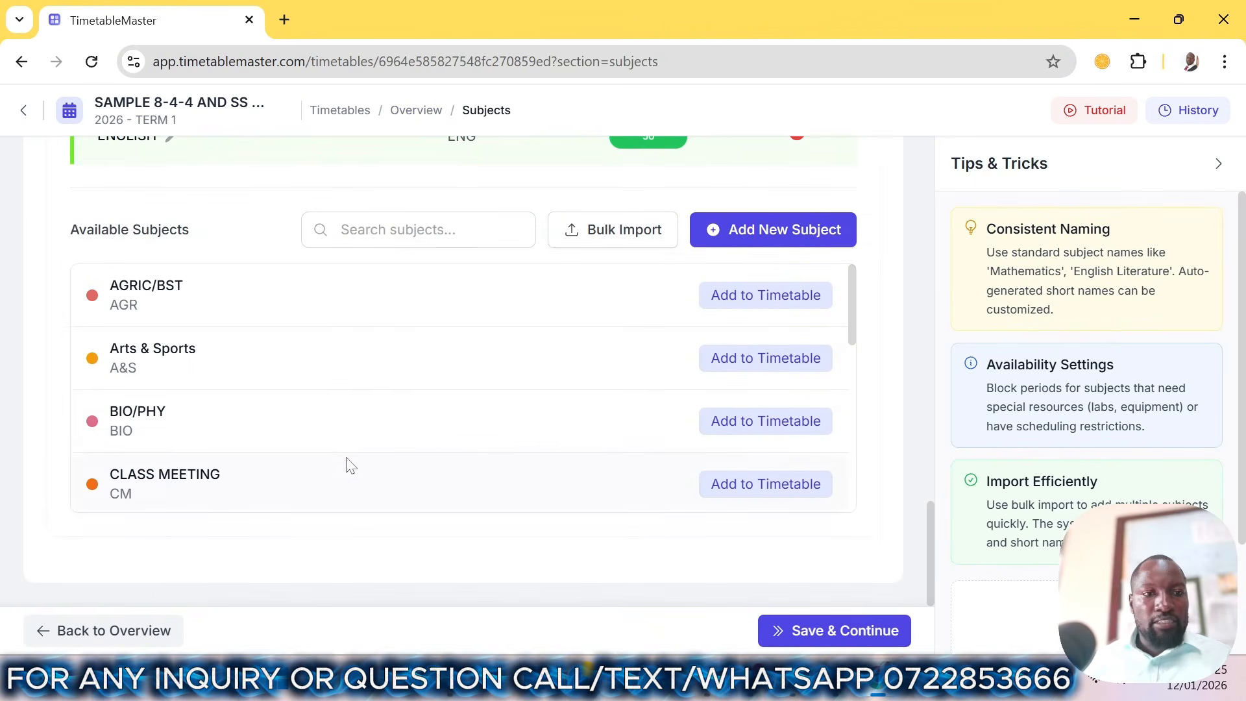
{"action": "left_click_drag", "start_coordinate": [851, 318], "coordinate": [843, 370]}
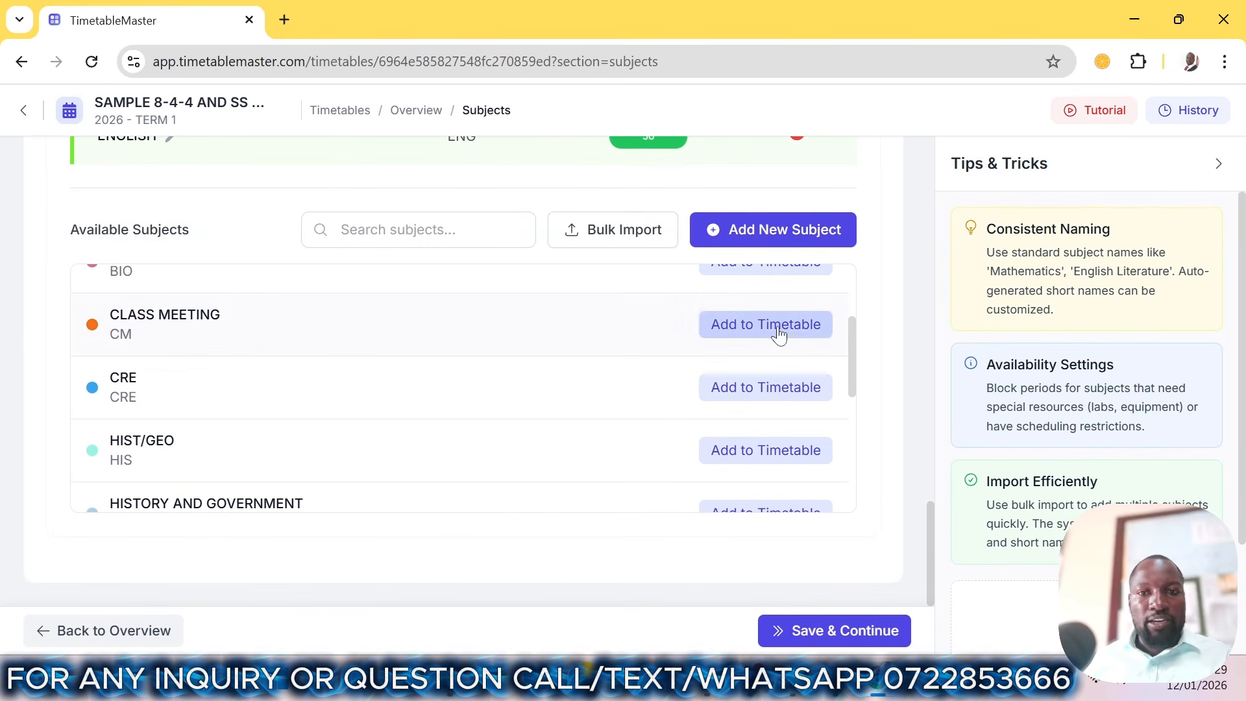
{"action": "left_click", "coordinate": [801, 337]}
{"action": "scroll", "coordinate": [616, 395], "scroll_direction": "up", "scroll_amount": 8}
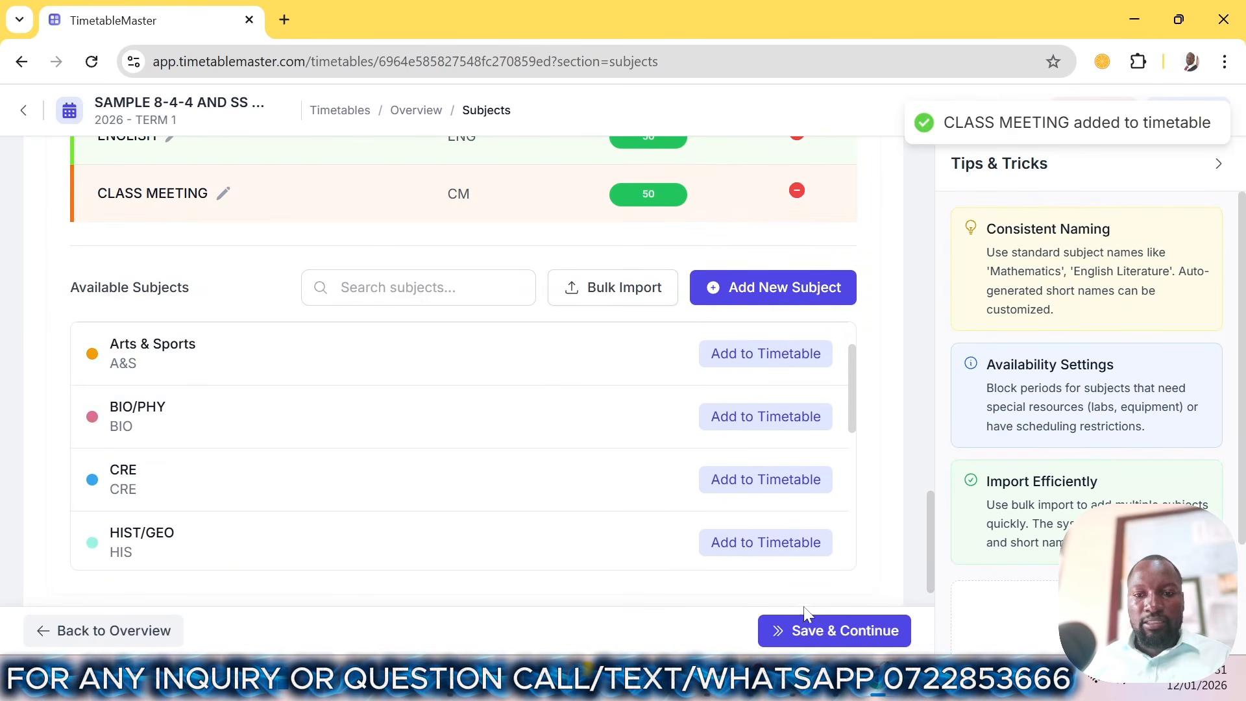
- Return to the overview, reopen the subjects list to check for CLASS MEETING, and save the subjects
{"action": "left_click", "coordinate": [22, 111]}
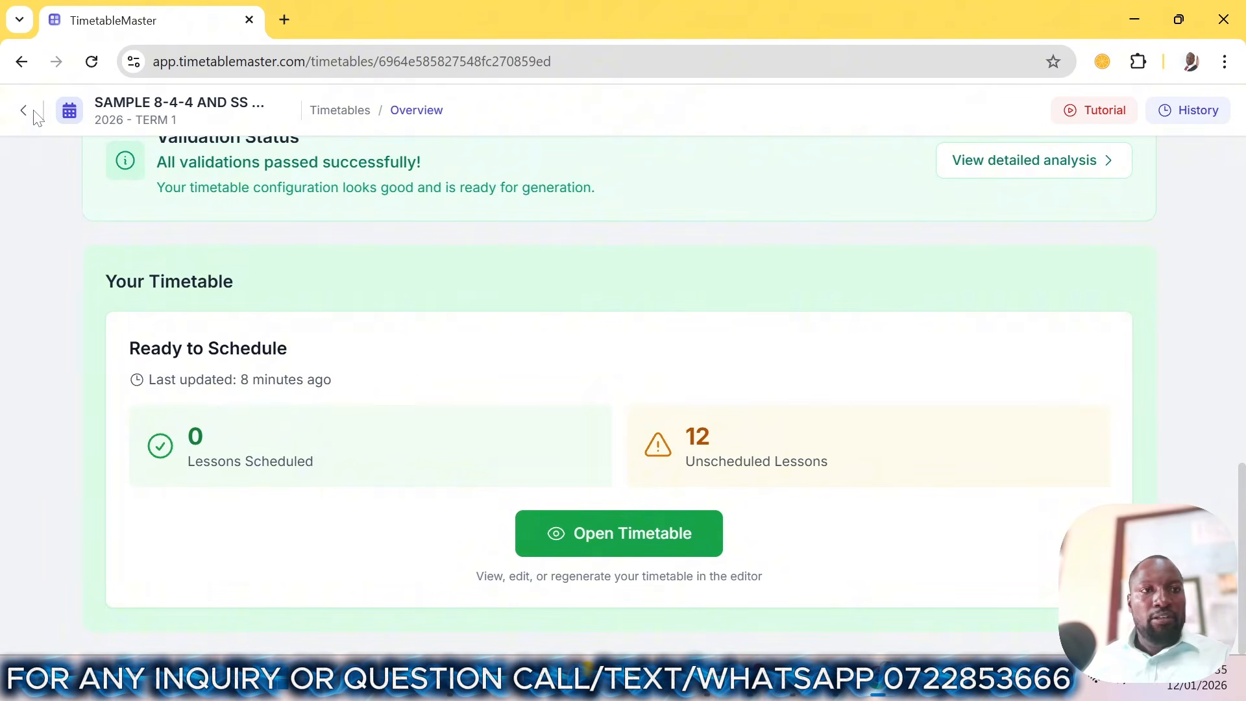
{"action": "scroll", "coordinate": [621, 311], "scroll_direction": "up", "scroll_amount": 10}
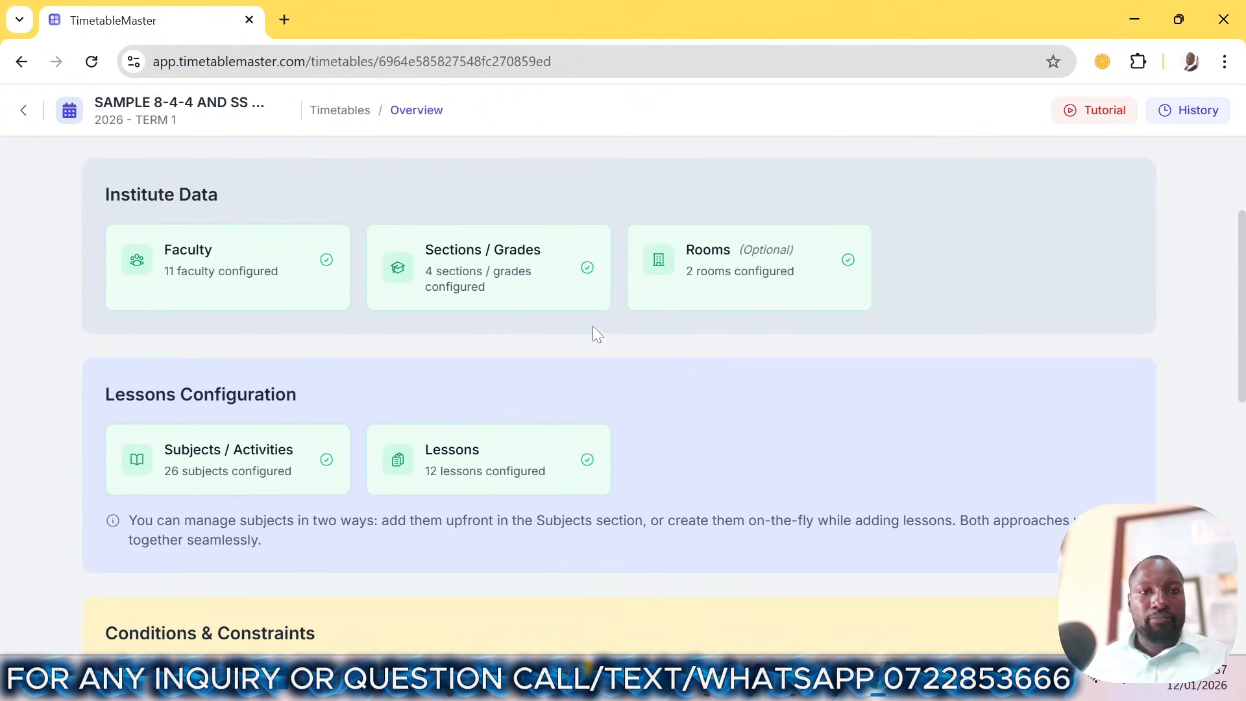
{"action": "left_click", "coordinate": [232, 466]}
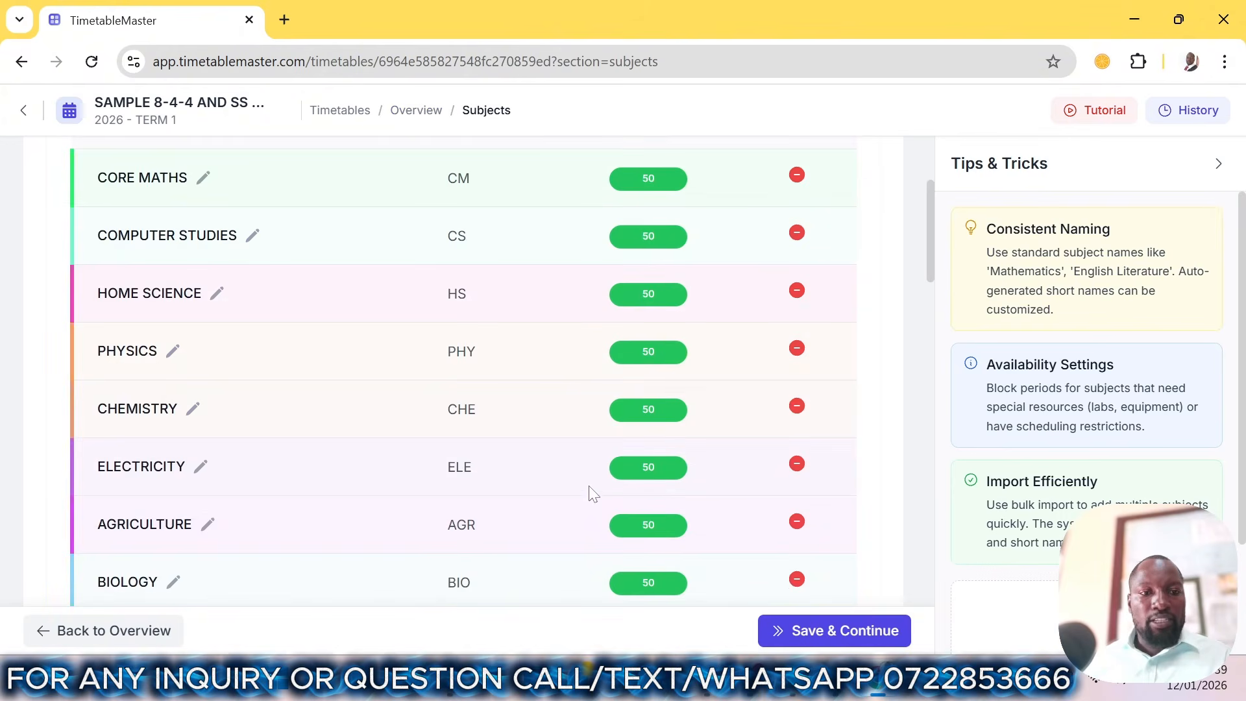
{"action": "scroll", "coordinate": [587, 483], "scroll_direction": "down", "scroll_amount": 5}
{"action": "scroll", "coordinate": [587, 483], "scroll_direction": "down", "scroll_amount": 12}
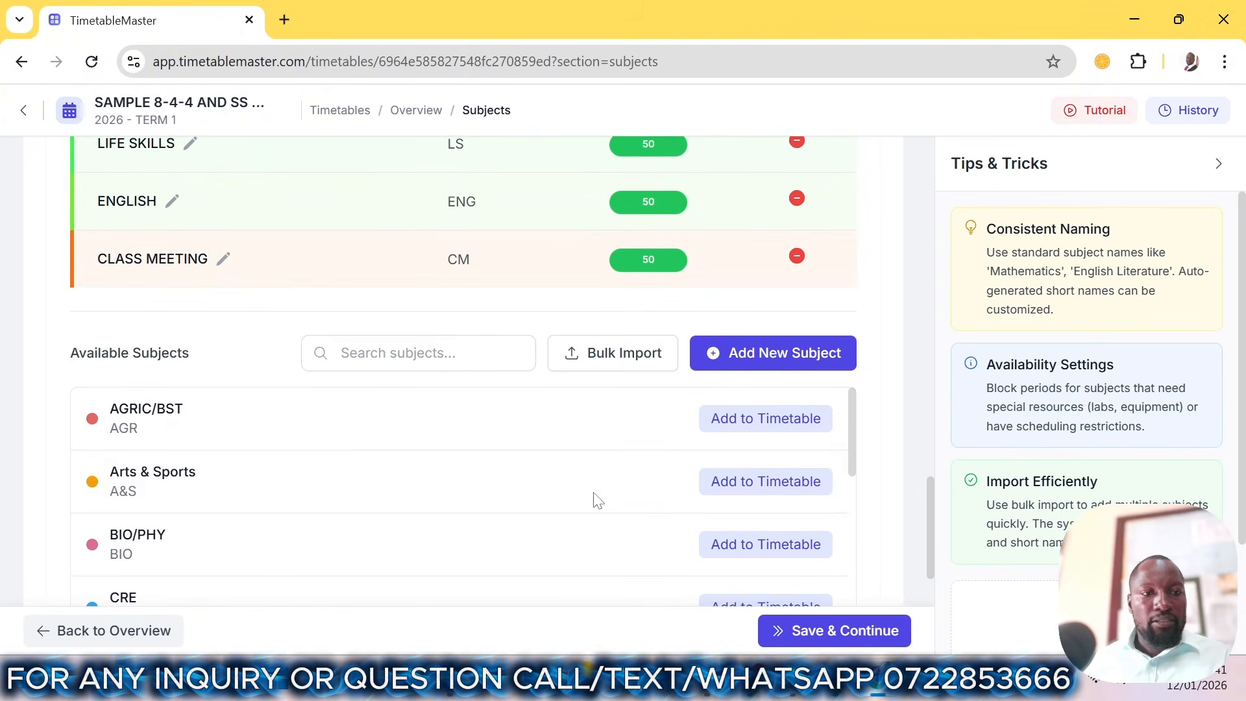
{"action": "left_click", "coordinate": [782, 621]}
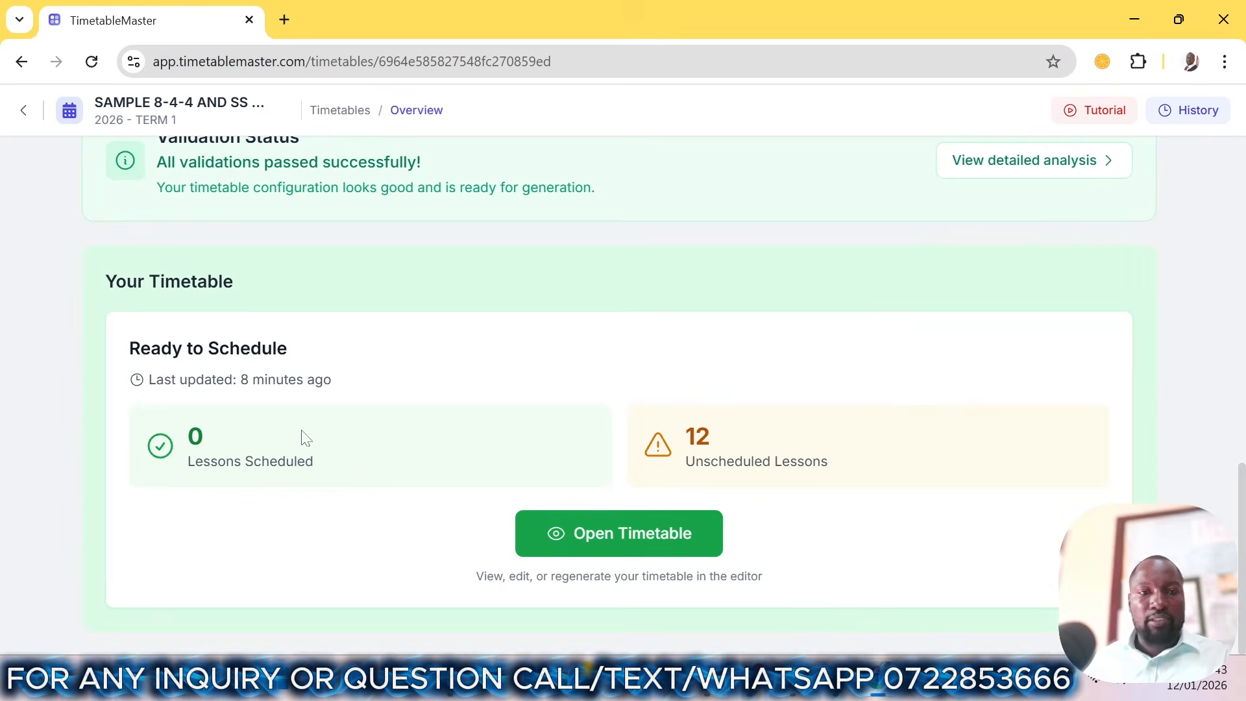
- Open the timetable's lessons, start a new lesson for the FORM 3 section, and continue to its setup
{"action": "scroll", "coordinate": [472, 319], "scroll_direction": "up", "scroll_amount": 9}
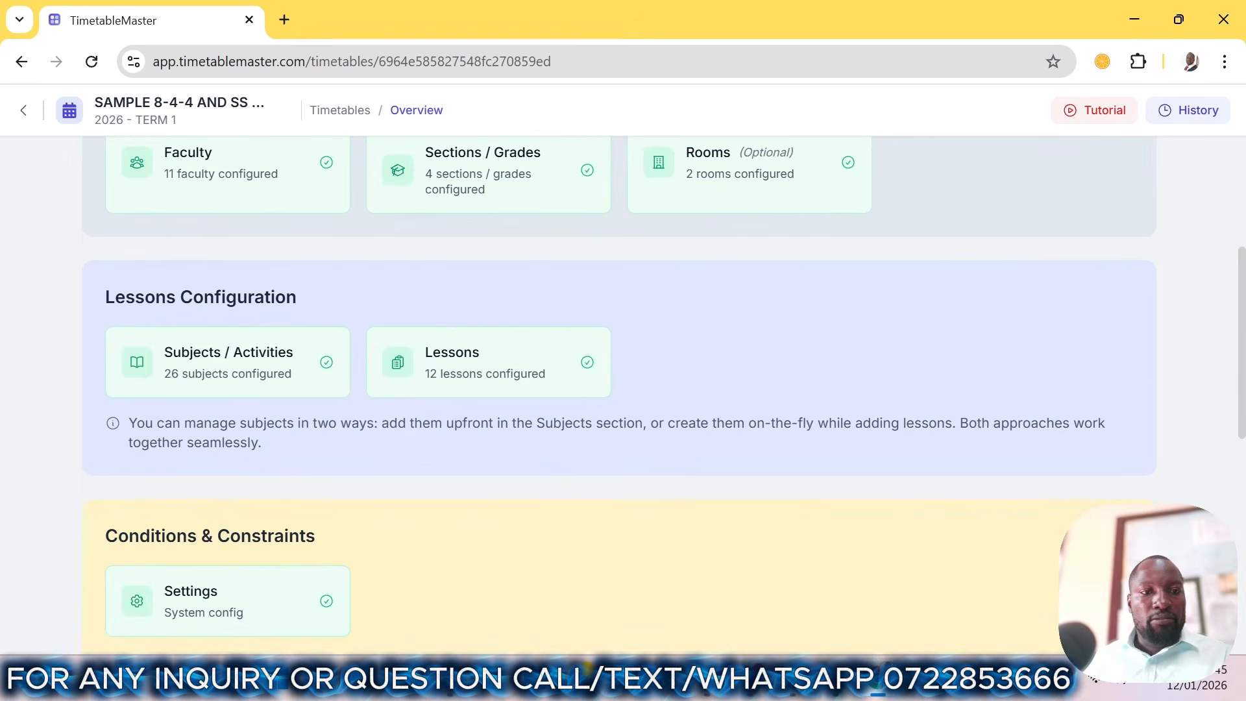
{"action": "left_click", "coordinate": [475, 469]}
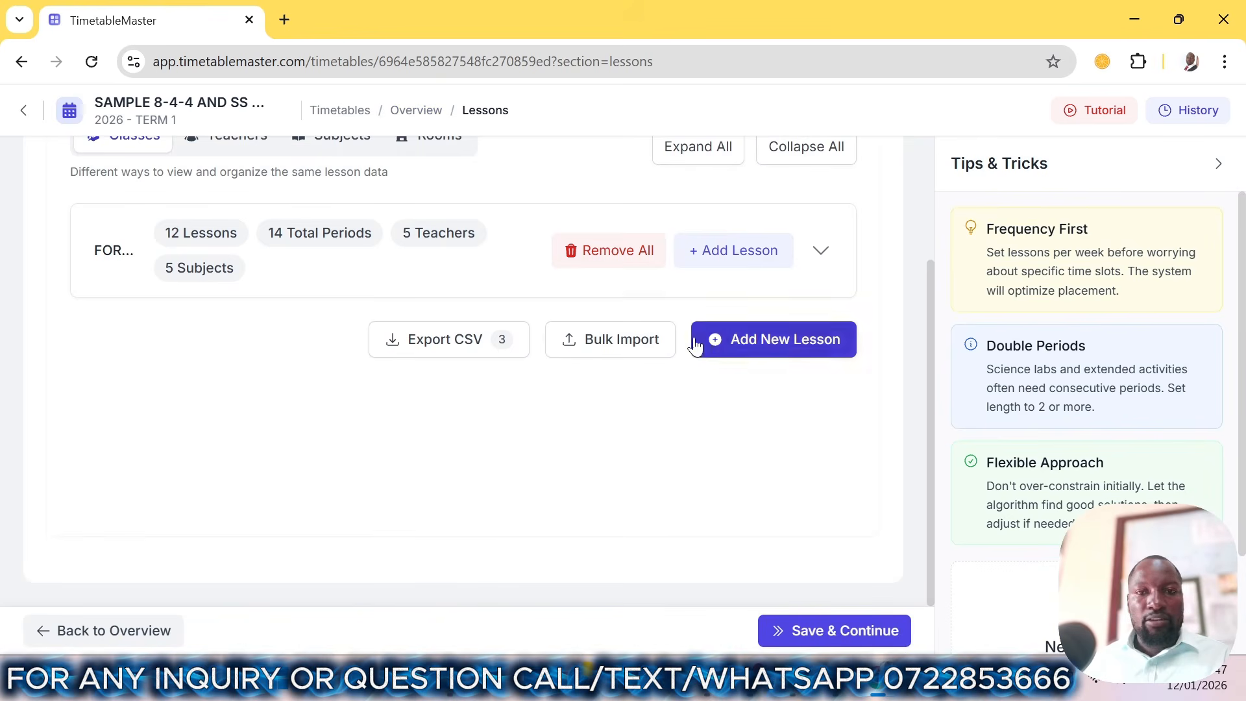
{"action": "scroll", "coordinate": [565, 331], "scroll_direction": "up", "scroll_amount": 2}
{"action": "left_click", "coordinate": [779, 435]}
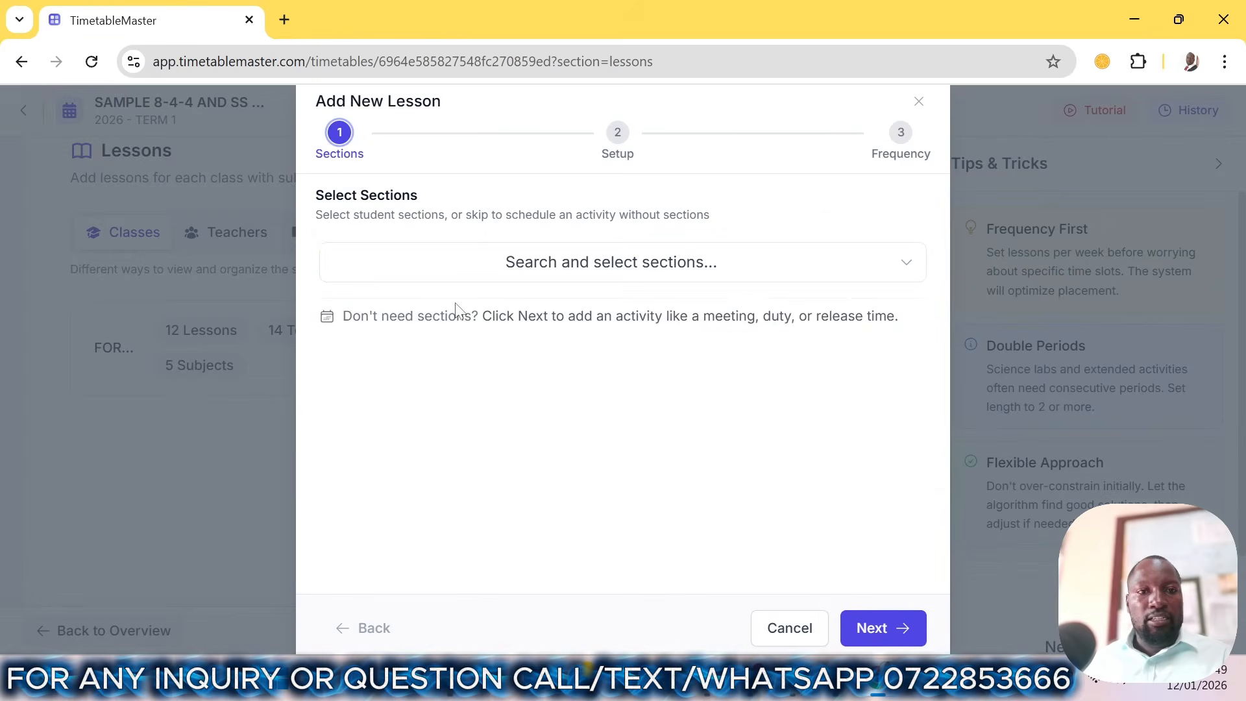
{"action": "left_click", "coordinate": [486, 267]}
{"action": "left_click", "coordinate": [418, 363]}
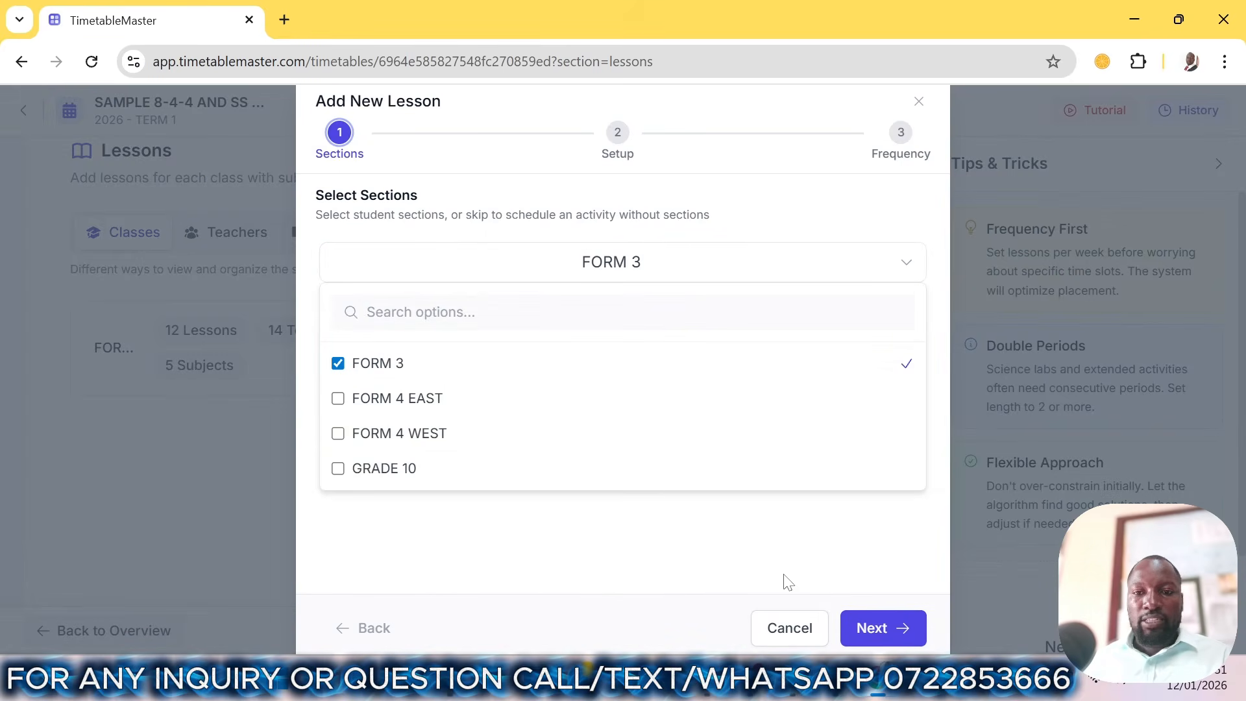
{"action": "left_click", "coordinate": [854, 629]}
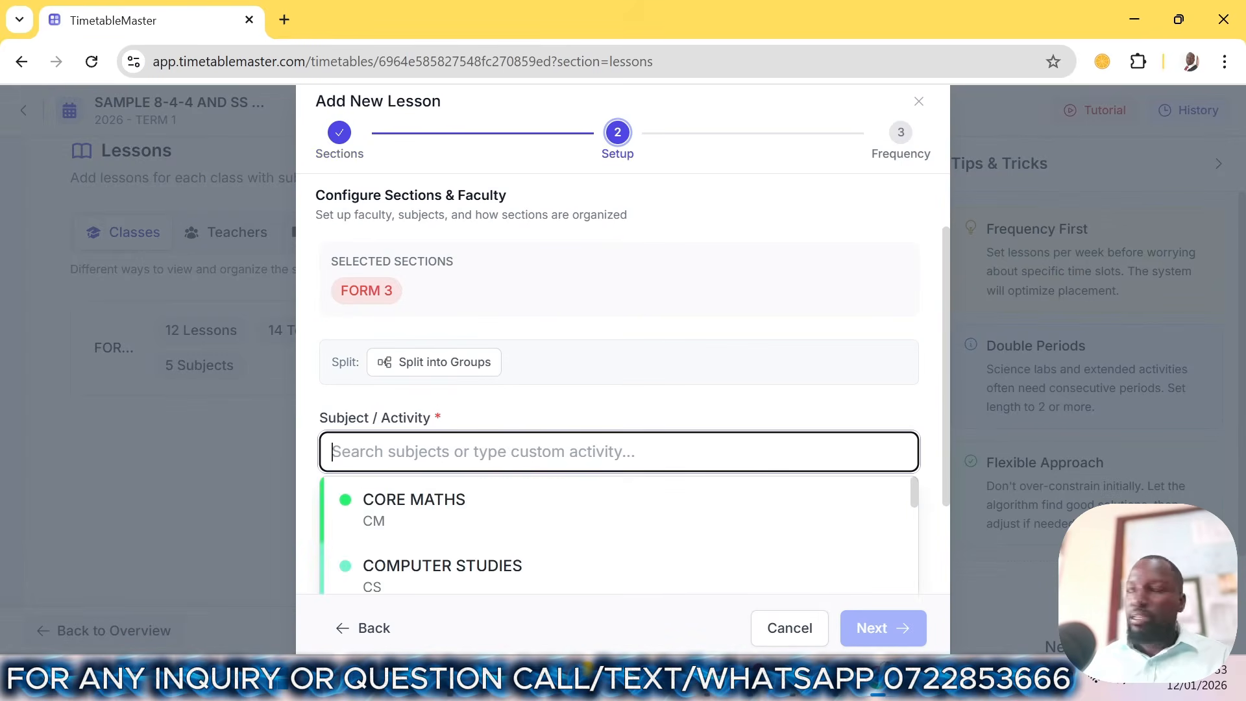
- Assign CLASS MEETING and the first listed teacher to the FORM 3 lesson, and create it with 1 single period per week
{"action": "type", "text": "CLA"}
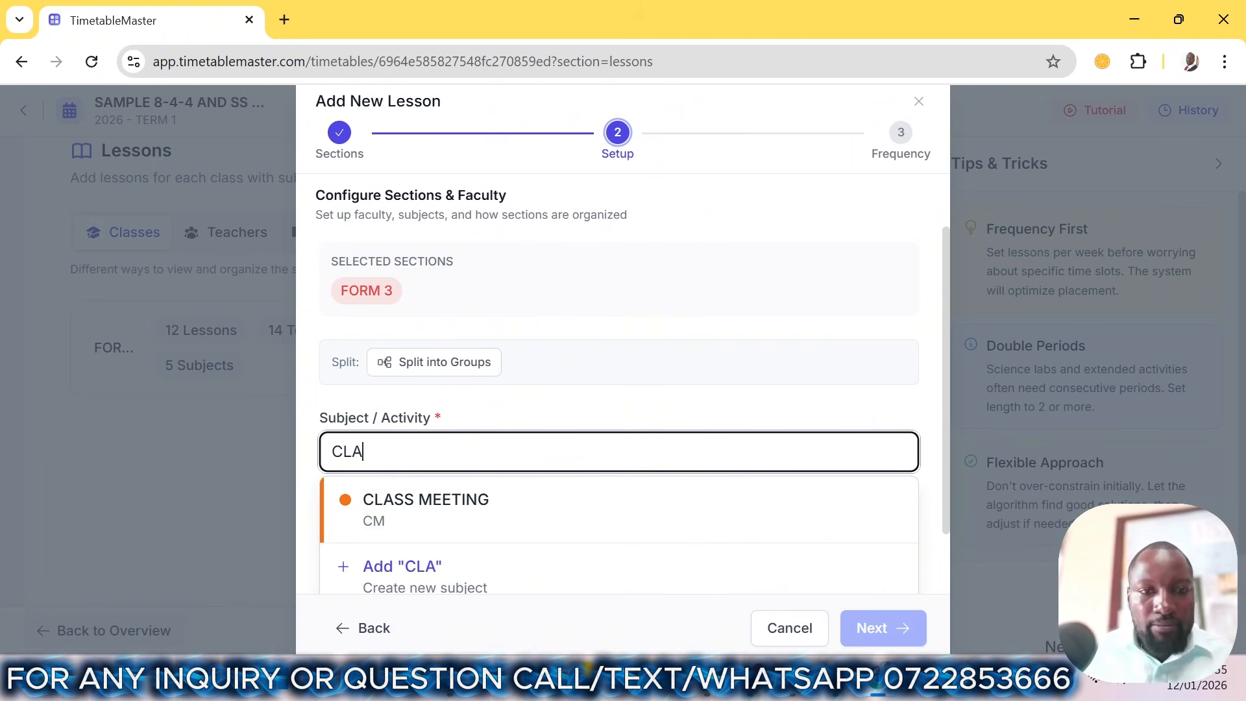
{"action": "left_click", "coordinate": [436, 503]}
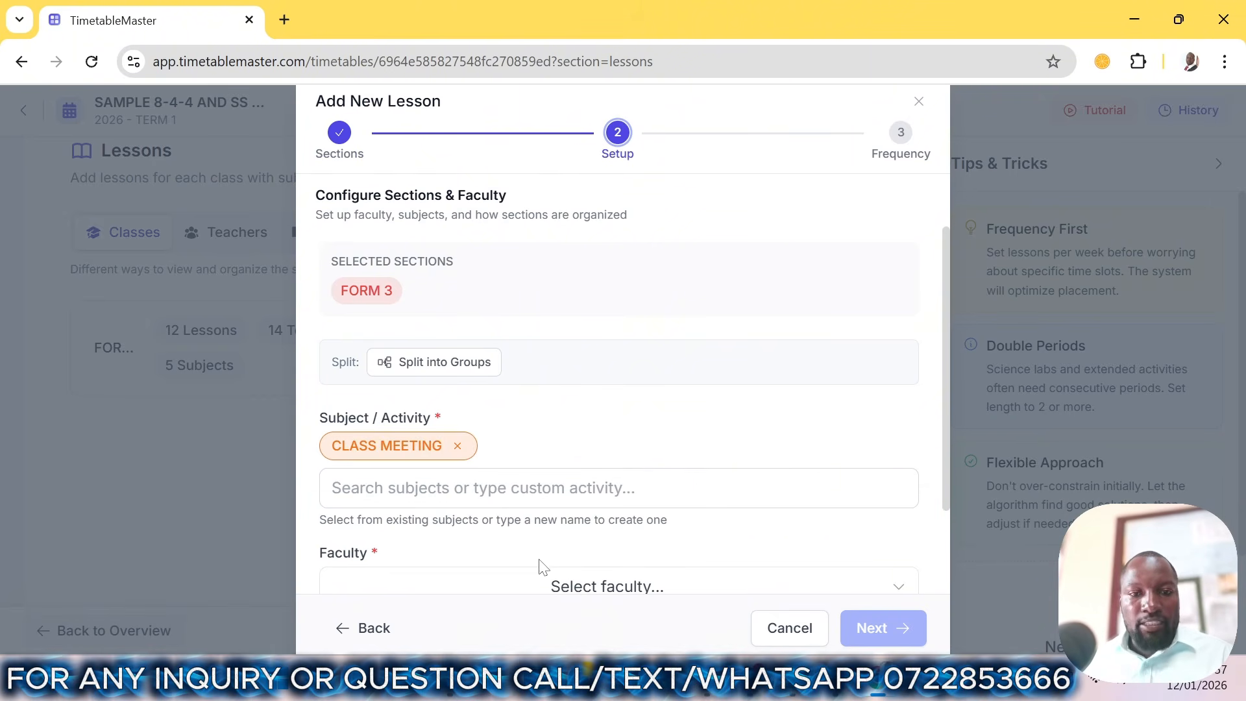
{"action": "scroll", "coordinate": [543, 567], "scroll_direction": "down", "scroll_amount": 2}
{"action": "left_click", "coordinate": [517, 500]}
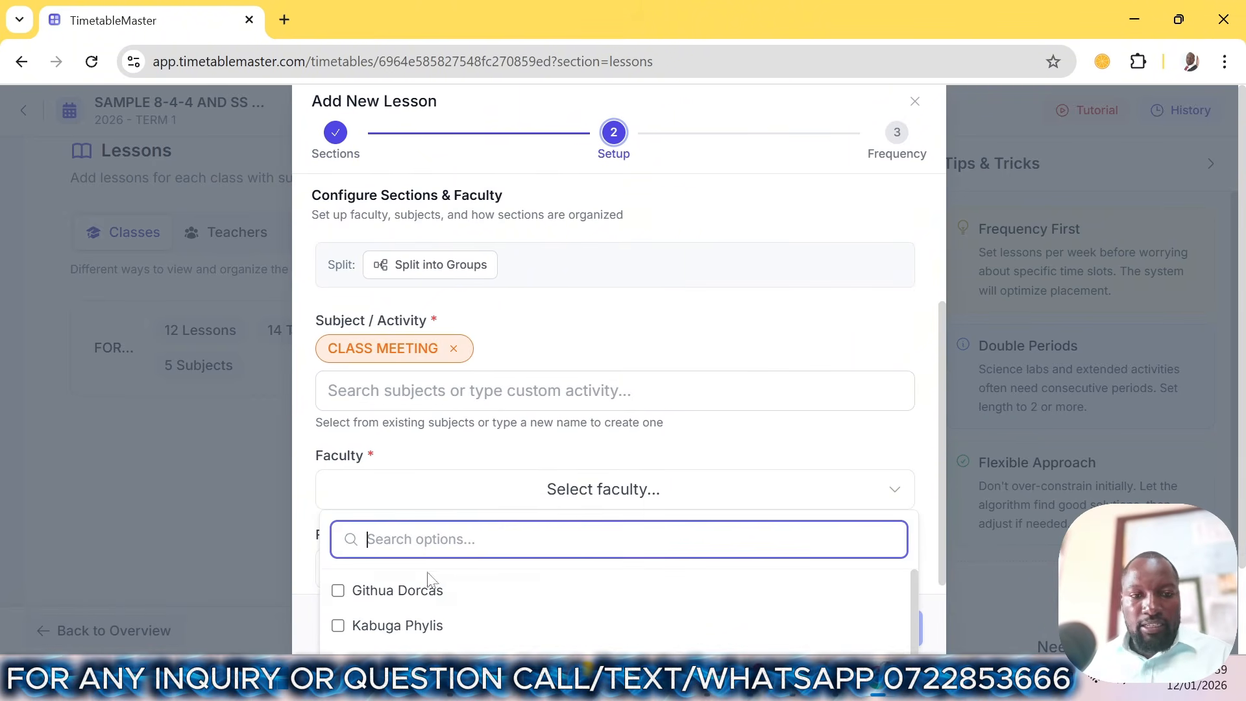
{"action": "left_click", "coordinate": [416, 592]}
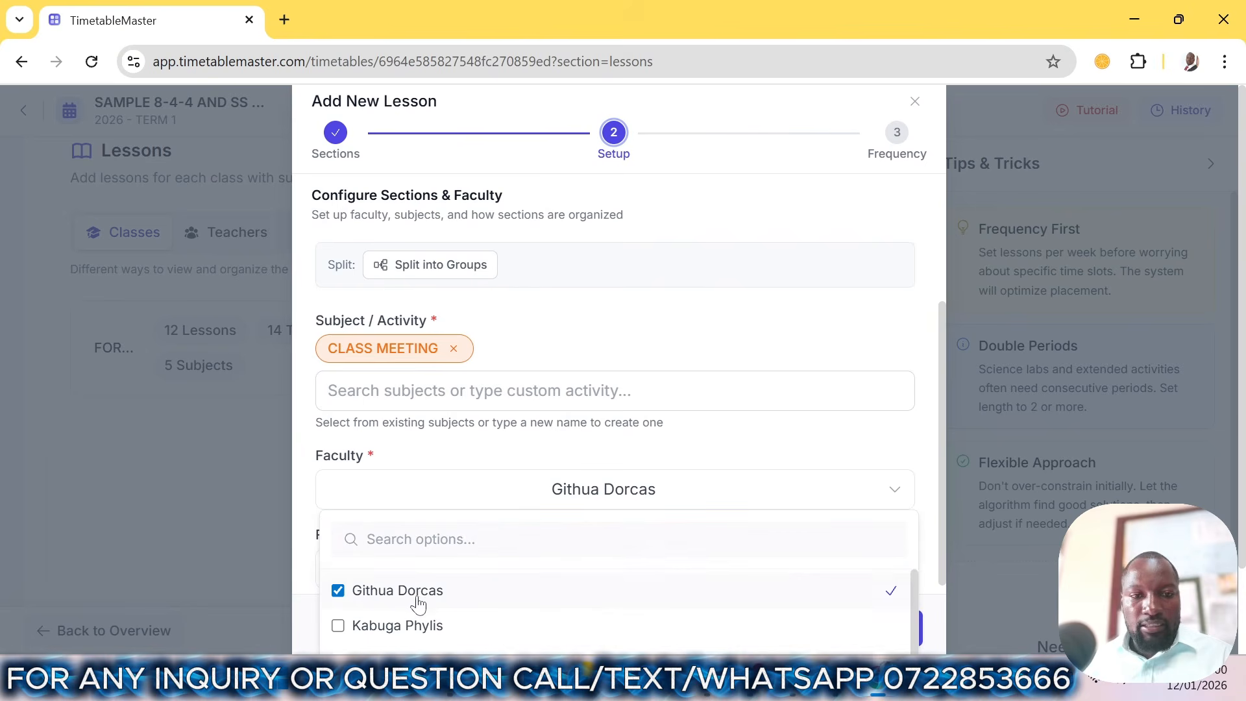
{"action": "left_click", "coordinate": [922, 501]}
{"action": "left_click", "coordinate": [875, 626]}
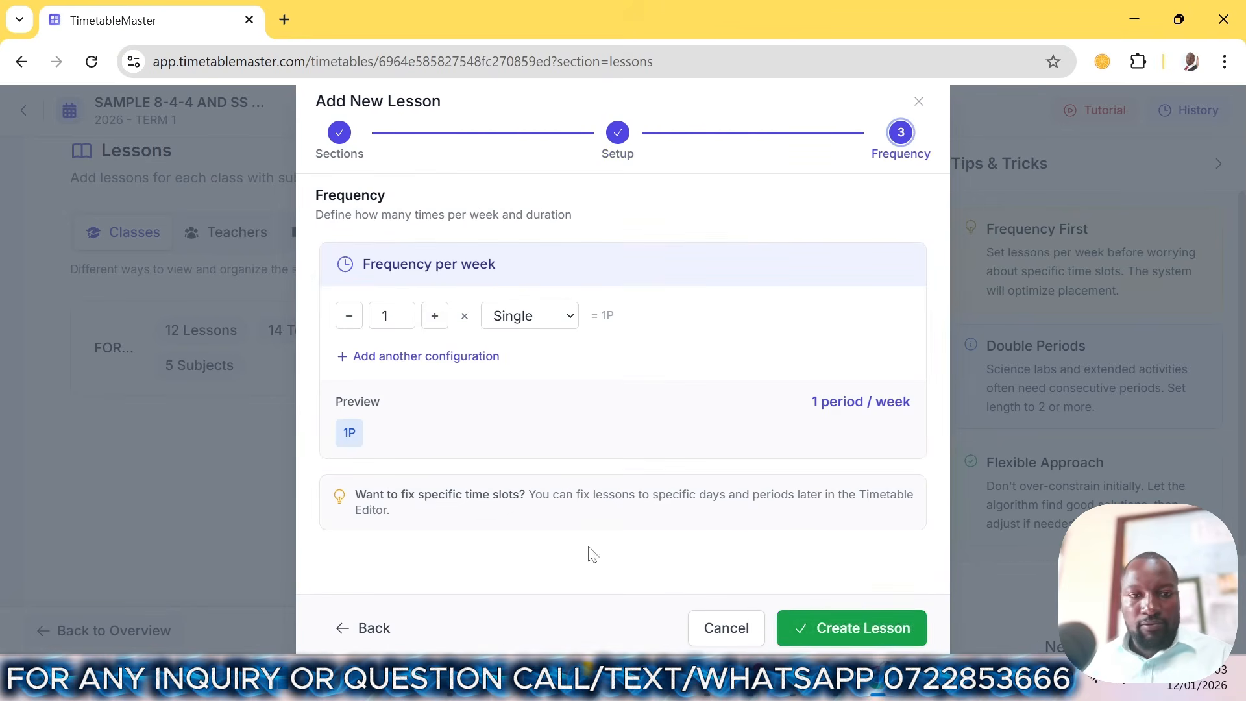
{"action": "left_click", "coordinate": [855, 640]}
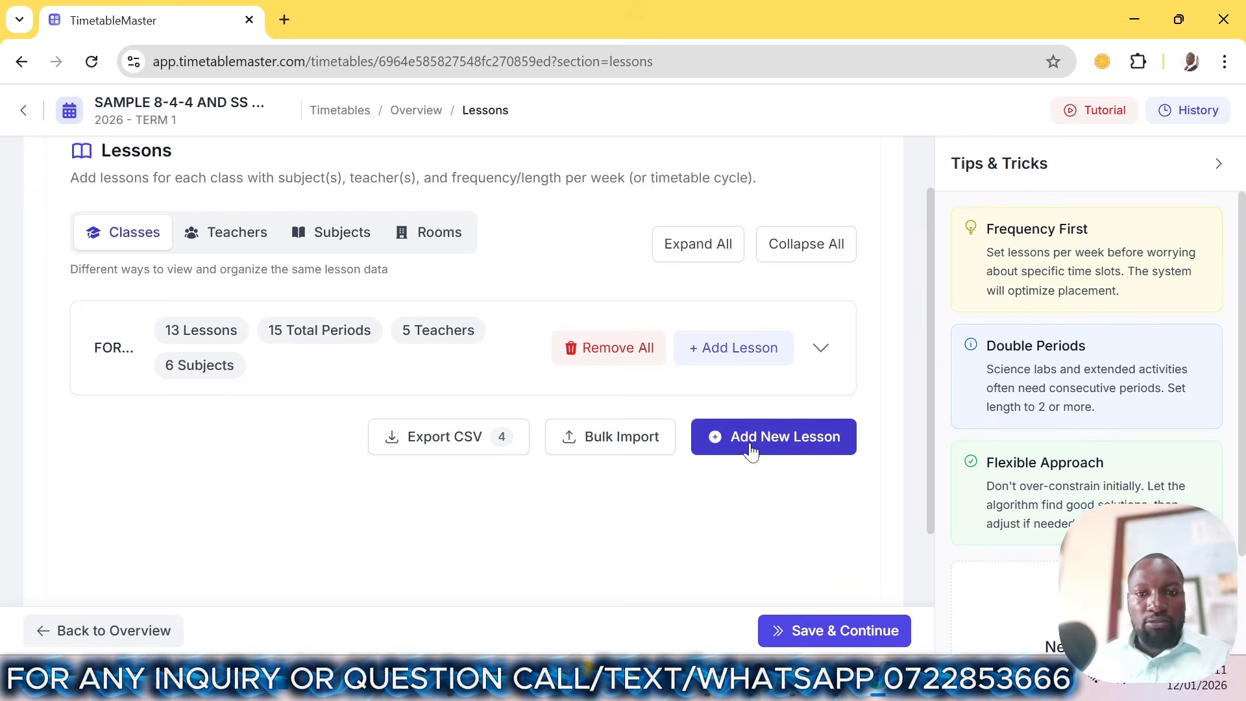
- Start another new lesson, select FORM 3 as its section, and continue to the setup
{"action": "left_click", "coordinate": [751, 450]}
{"action": "left_click", "coordinate": [454, 271]}
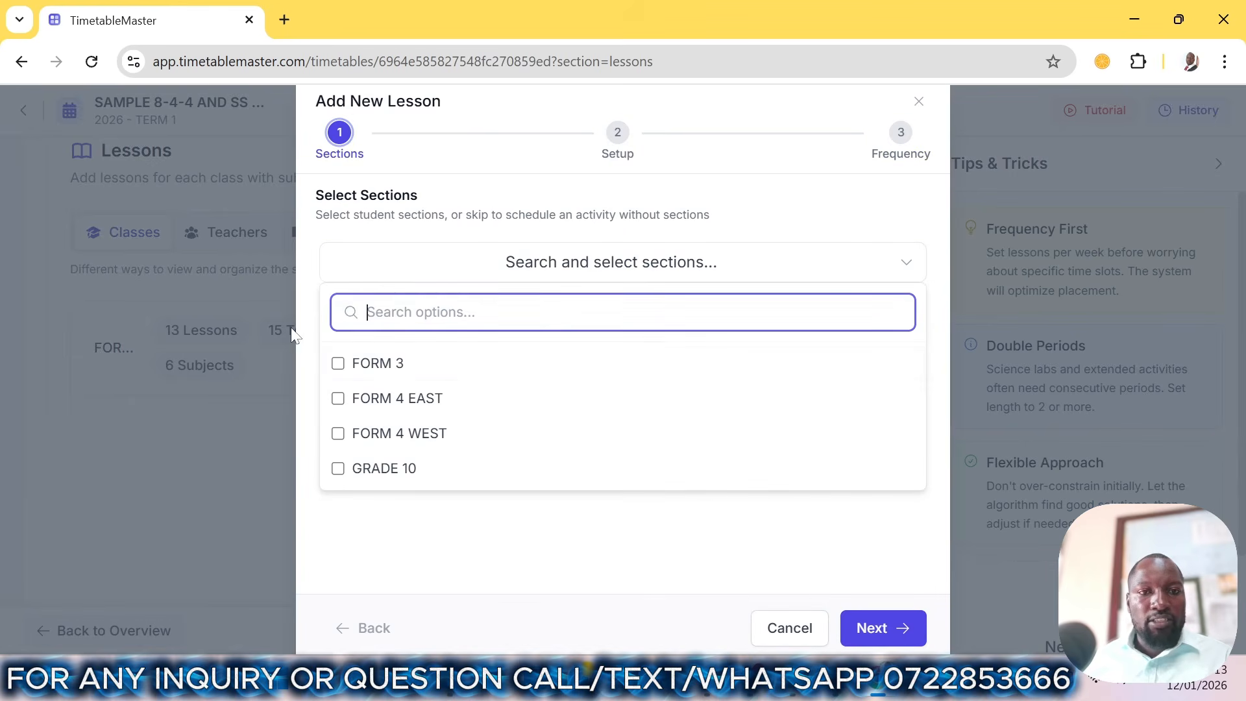
{"action": "left_click", "coordinate": [388, 364]}
{"action": "left_click", "coordinate": [879, 628]}
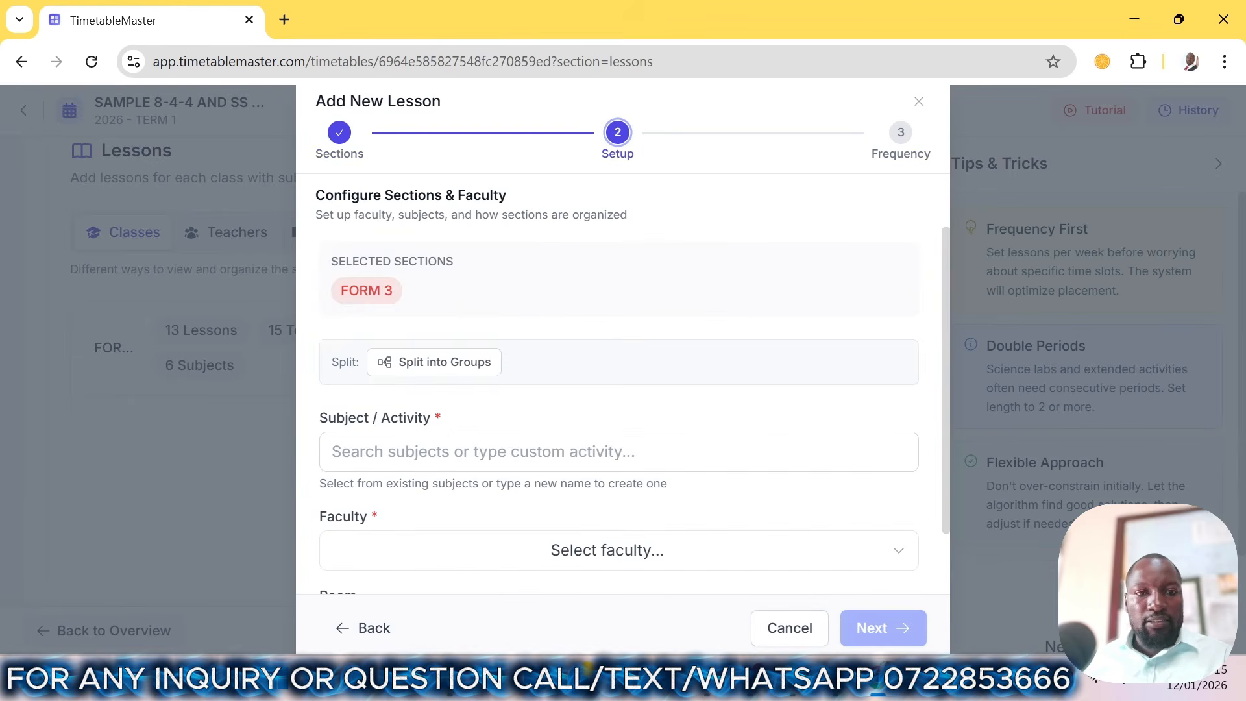
- Set CHRISTIAN RELIGIOUS EDUCATION as the subject of the new FORM 3 lesson
{"action": "left_click", "coordinate": [519, 451]}
{"action": "type", "text": "CRE"}
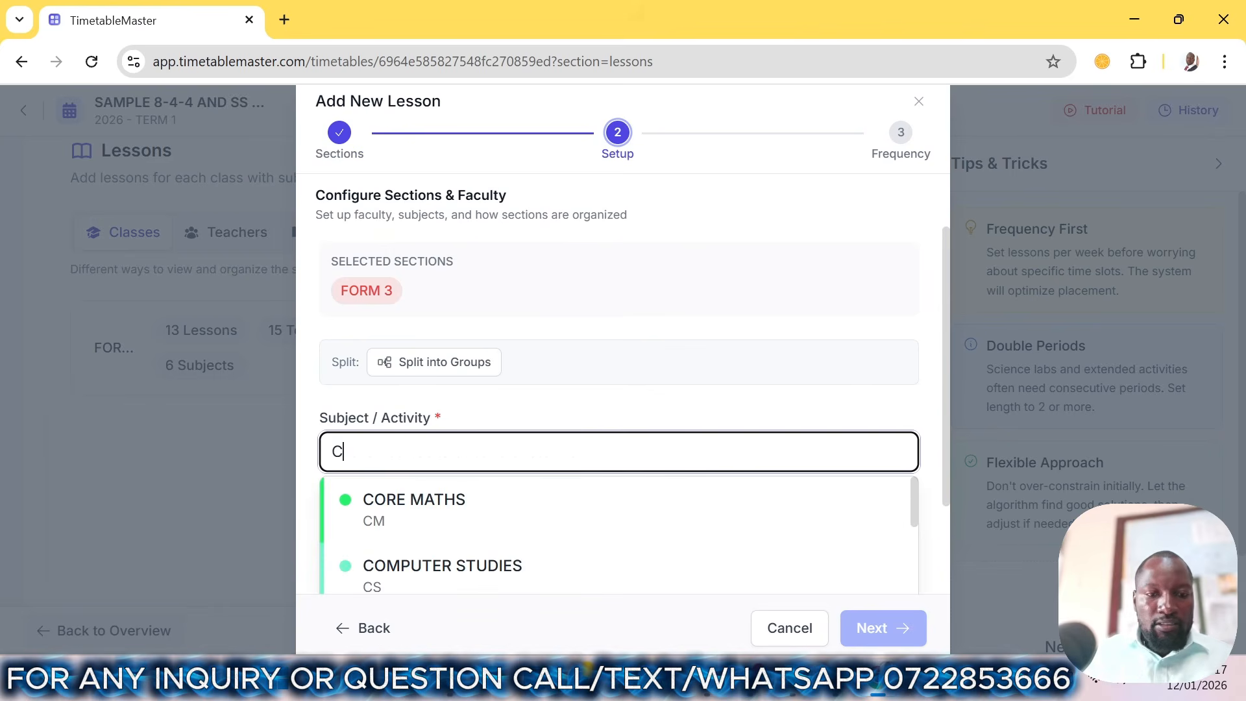
{"action": "key", "text": "BackSpace"}
{"action": "key", "text": "BackSpace"}
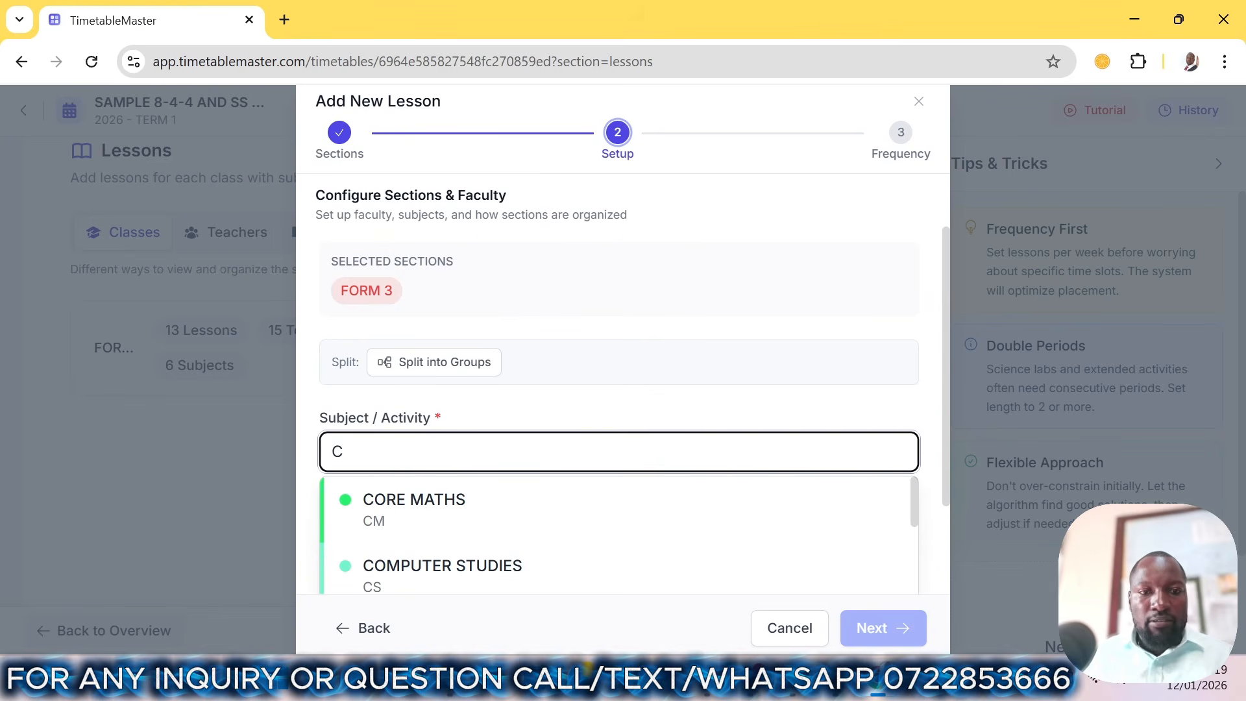
{"action": "key", "text": "BackSpace"}
{"action": "type", "text": "C"}
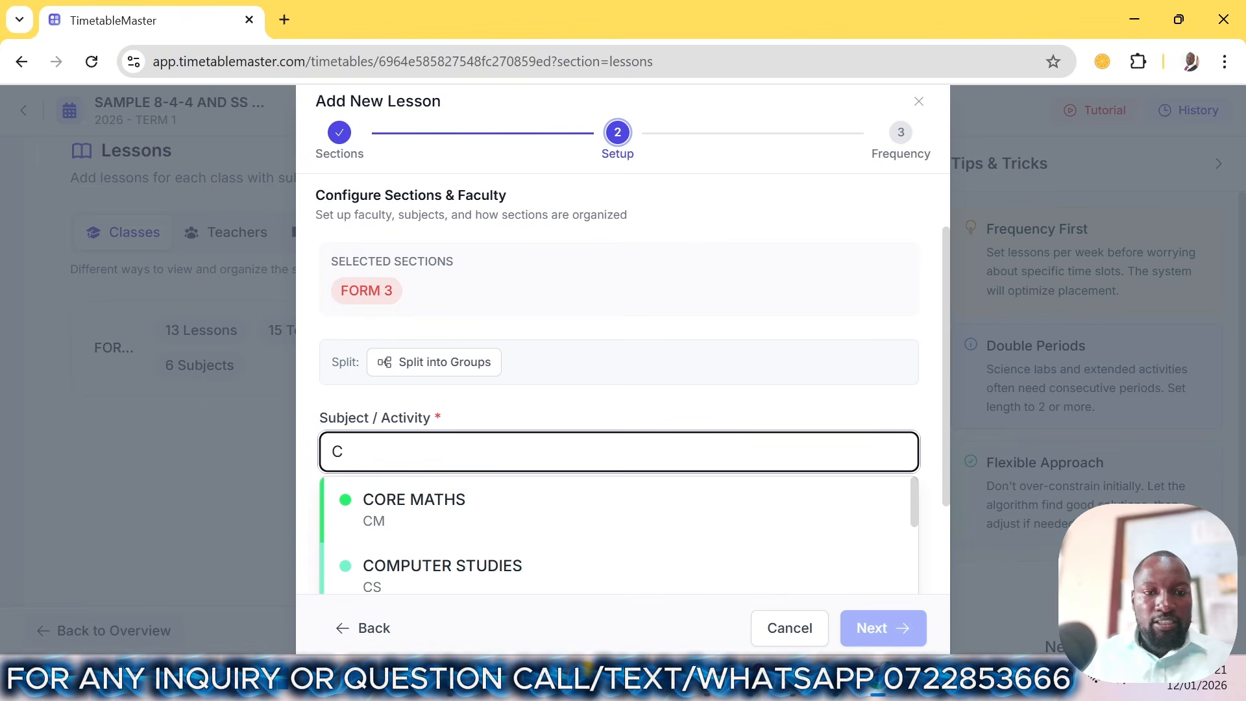
{"action": "type", "text": "H"}
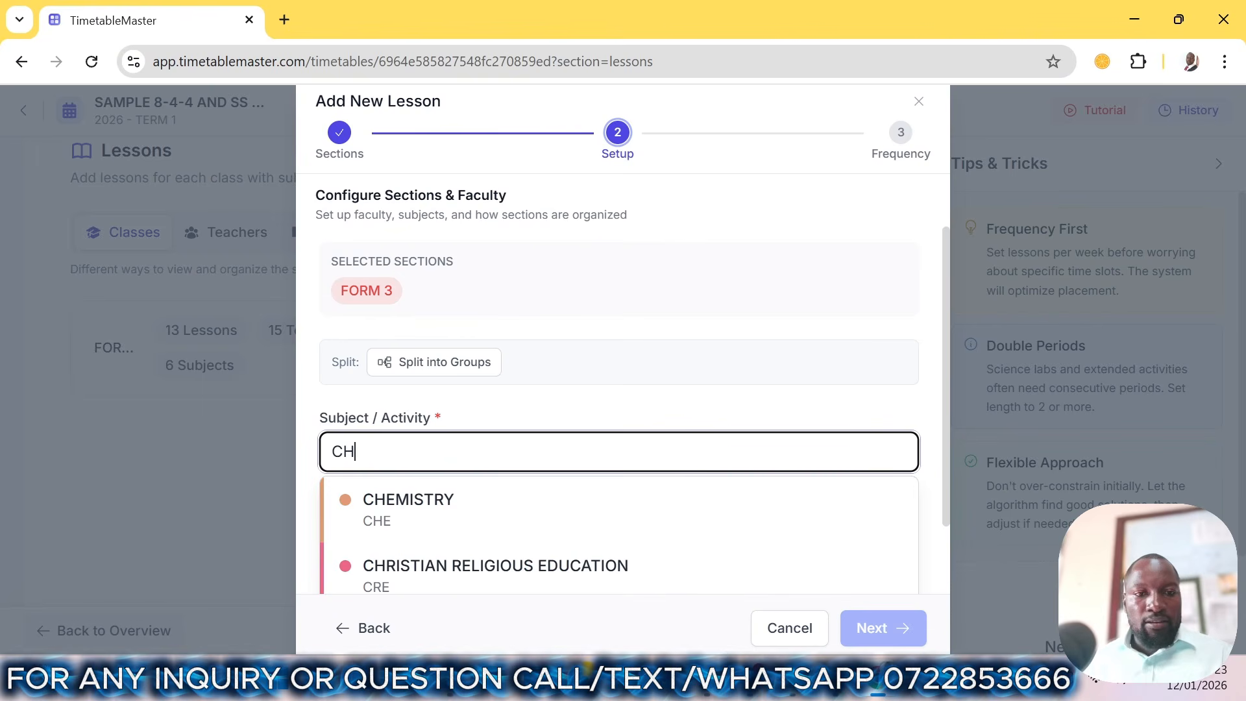
{"action": "left_click", "coordinate": [495, 574]}
- Find the CRE teacher by first name, assign that teacher to the lesson, and continue to the frequency setup
{"action": "scroll", "coordinate": [428, 519], "scroll_direction": "down", "scroll_amount": 2}
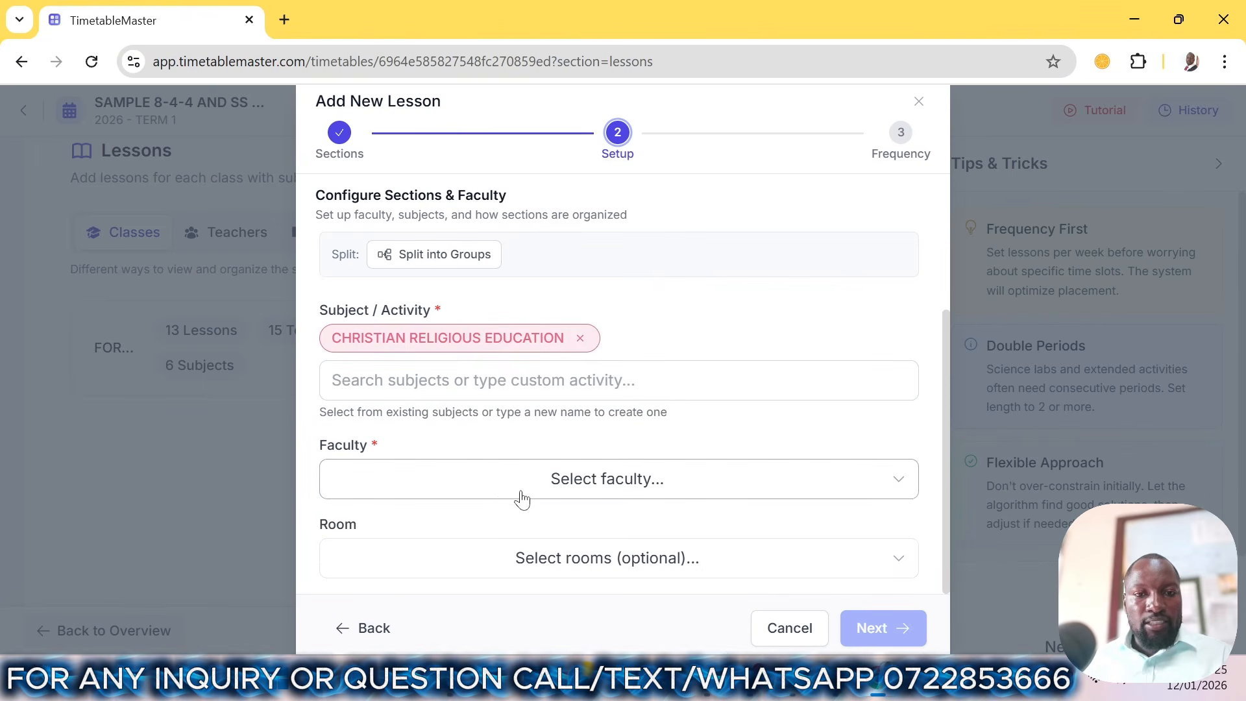
{"action": "left_click", "coordinate": [490, 495]}
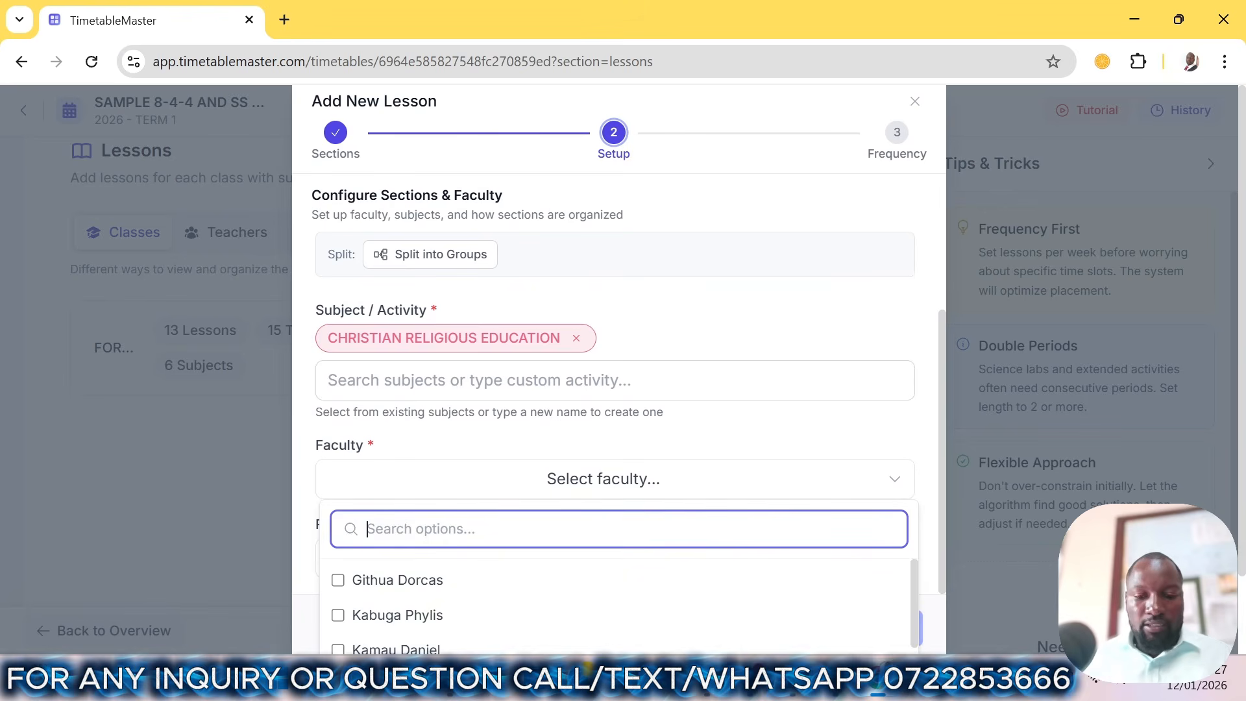
{"action": "type", "text": "ROSA"}
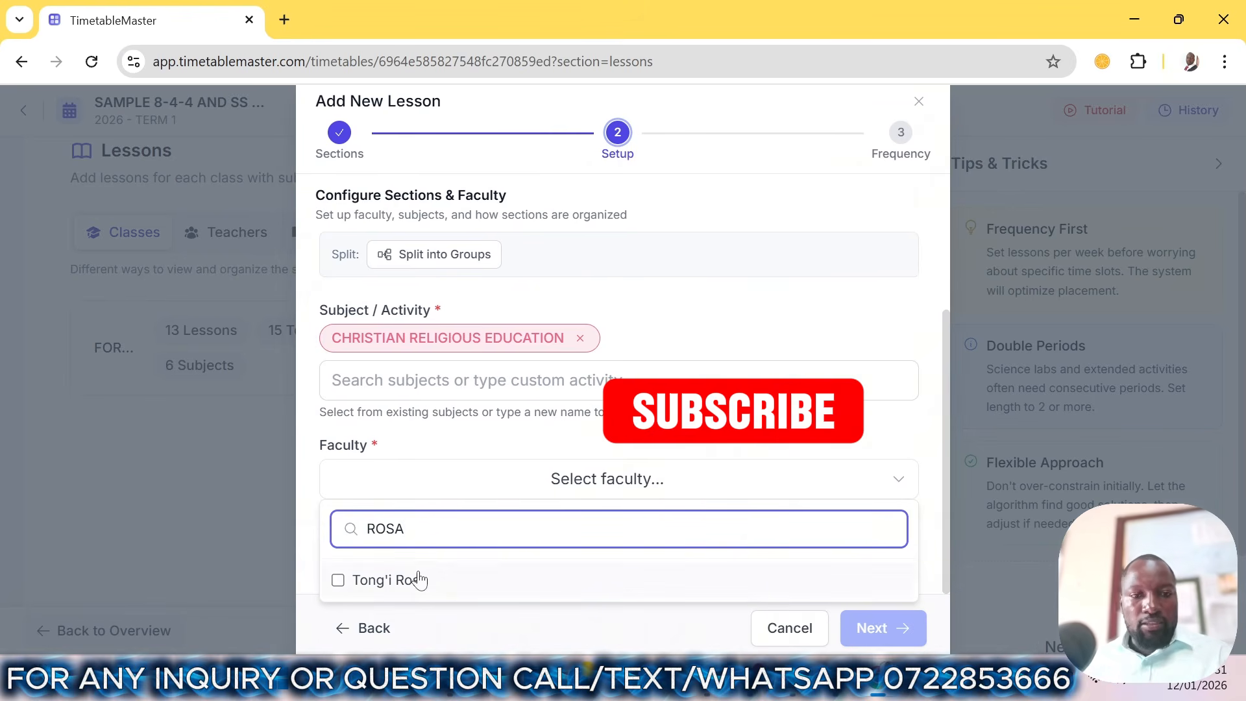
{"action": "left_click", "coordinate": [418, 580]}
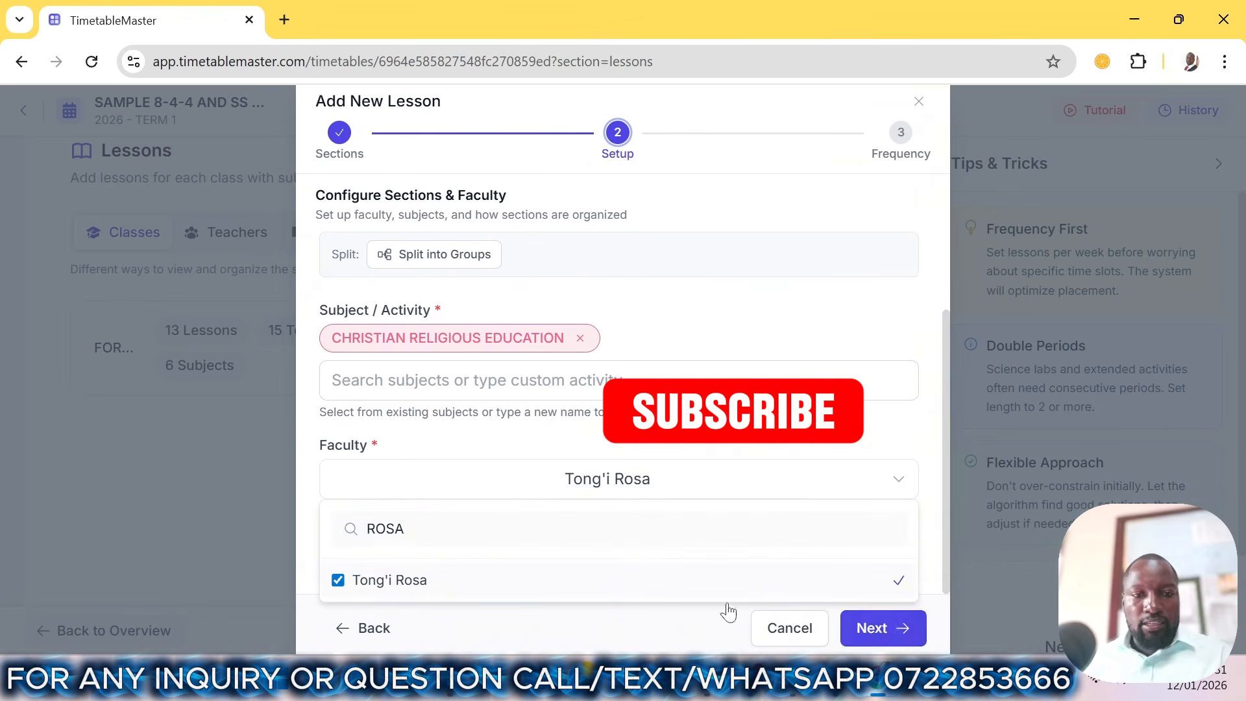
{"action": "left_click", "coordinate": [873, 628]}
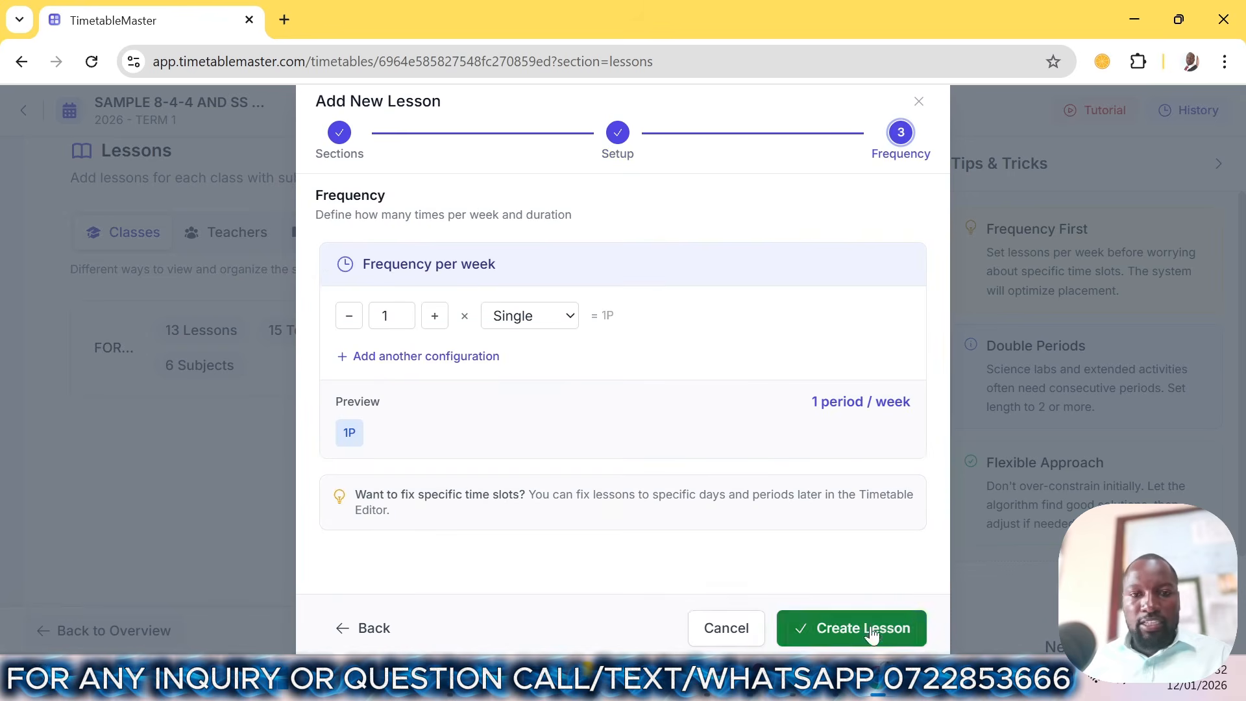
- Set the Christian Religious Education lesson to 4 single periods per week and create it
{"action": "left_click", "coordinate": [435, 316]}
{"action": "left_click", "coordinate": [435, 316]}
{"action": "left_click", "coordinate": [435, 317]}
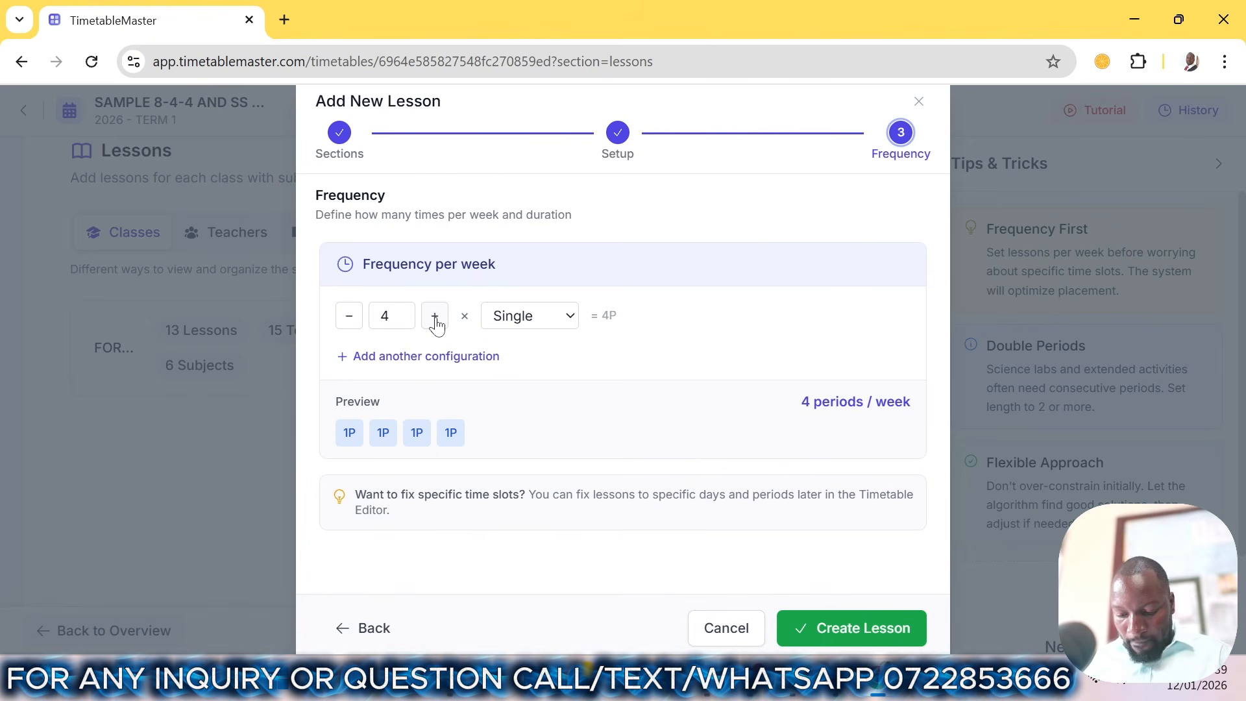
{"action": "left_click", "coordinate": [855, 628]}
- Start another new lesson, select FORM 3 as its section, and continue to the setup
{"action": "left_click", "coordinate": [721, 435]}
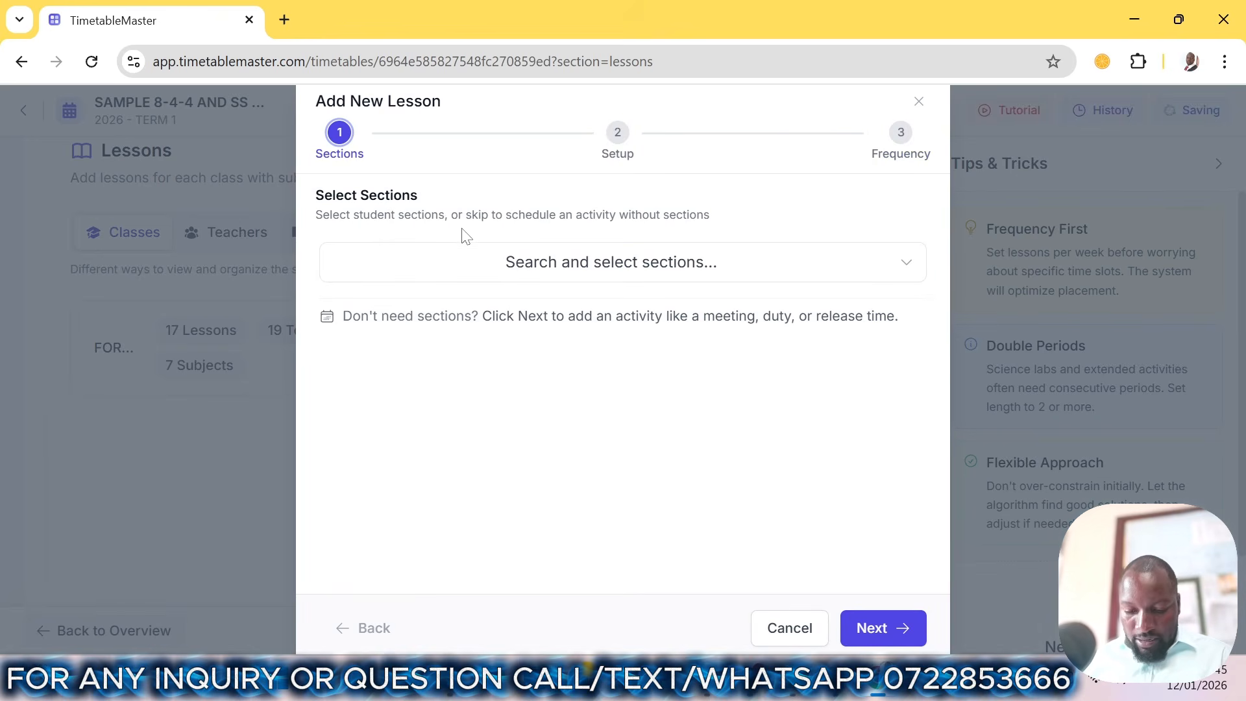
{"action": "left_click", "coordinate": [460, 279]}
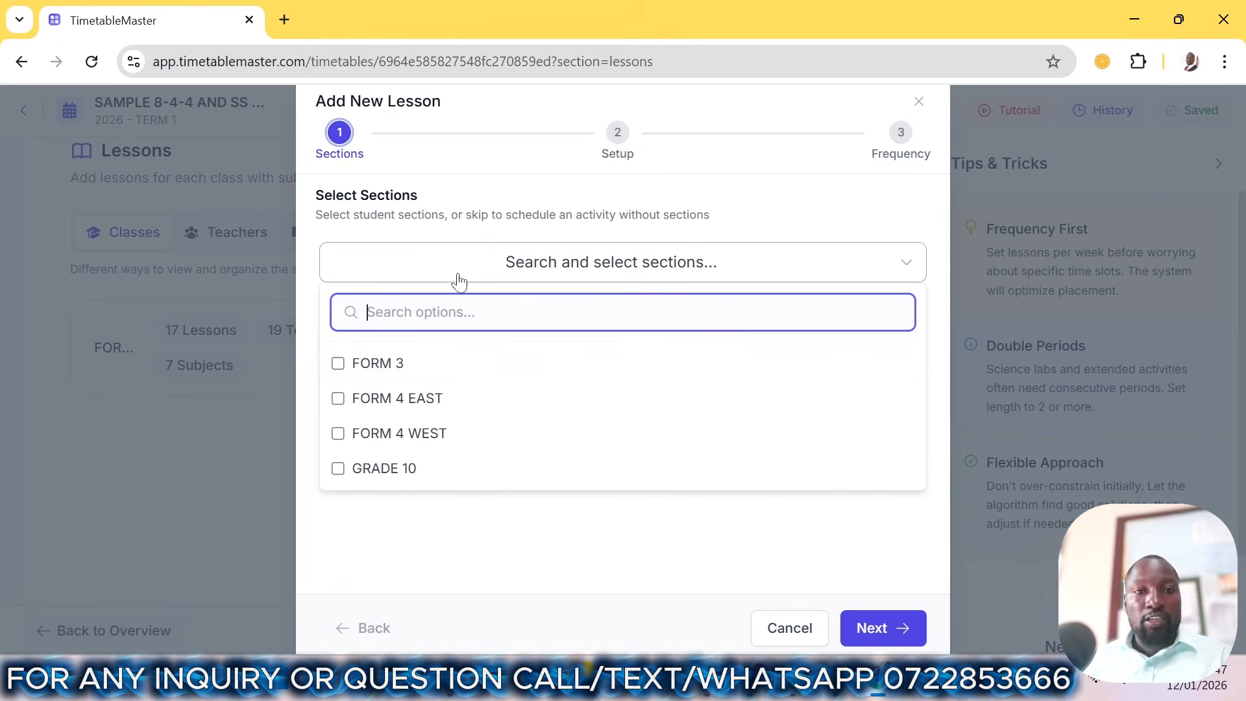
{"action": "left_click", "coordinate": [393, 364]}
{"action": "left_click", "coordinate": [866, 628]}
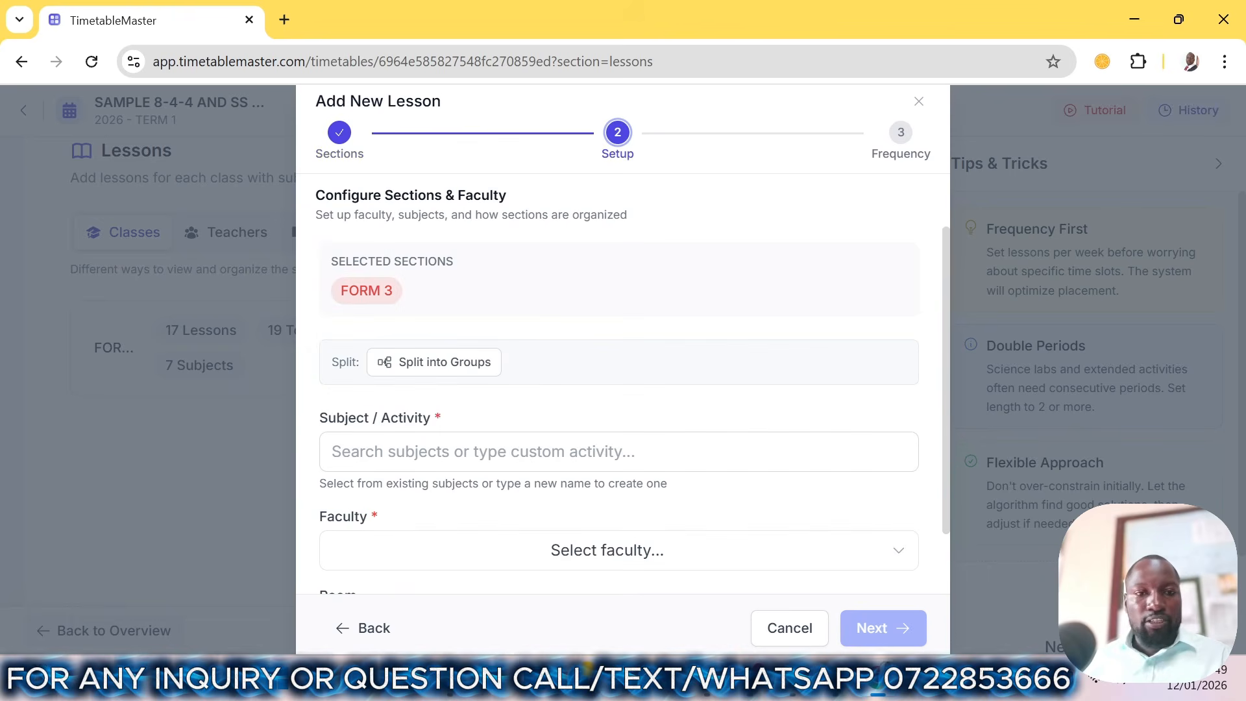
- Set ENGLISH as the subject of the new FORM 3 lesson
{"action": "left_click", "coordinate": [618, 451]}
{"action": "type", "text": "EN"}
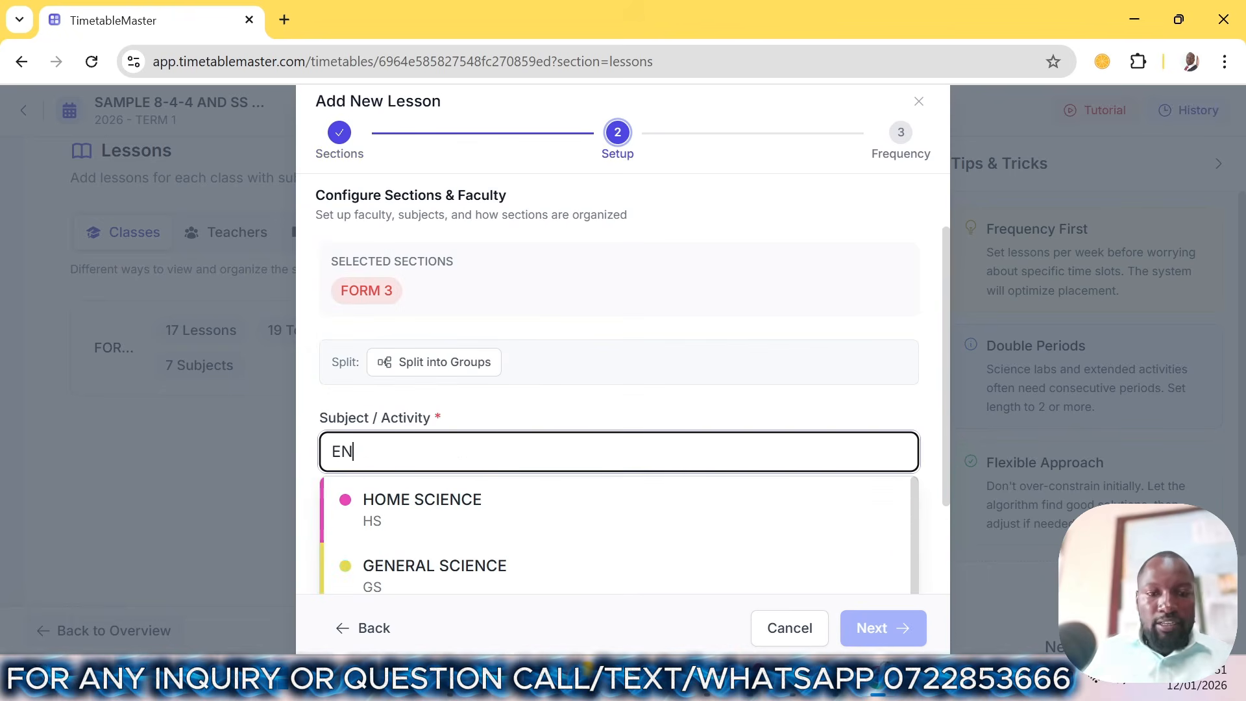
{"action": "type", "text": "G"}
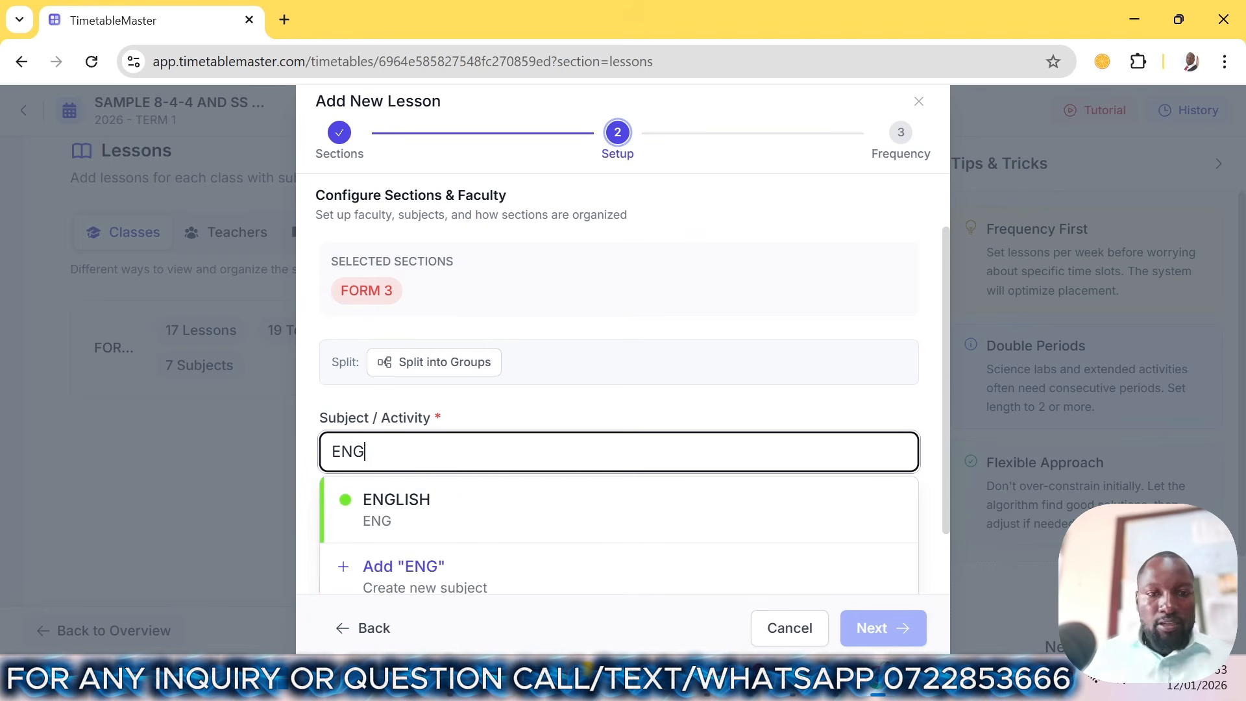
{"action": "key", "text": "Return"}
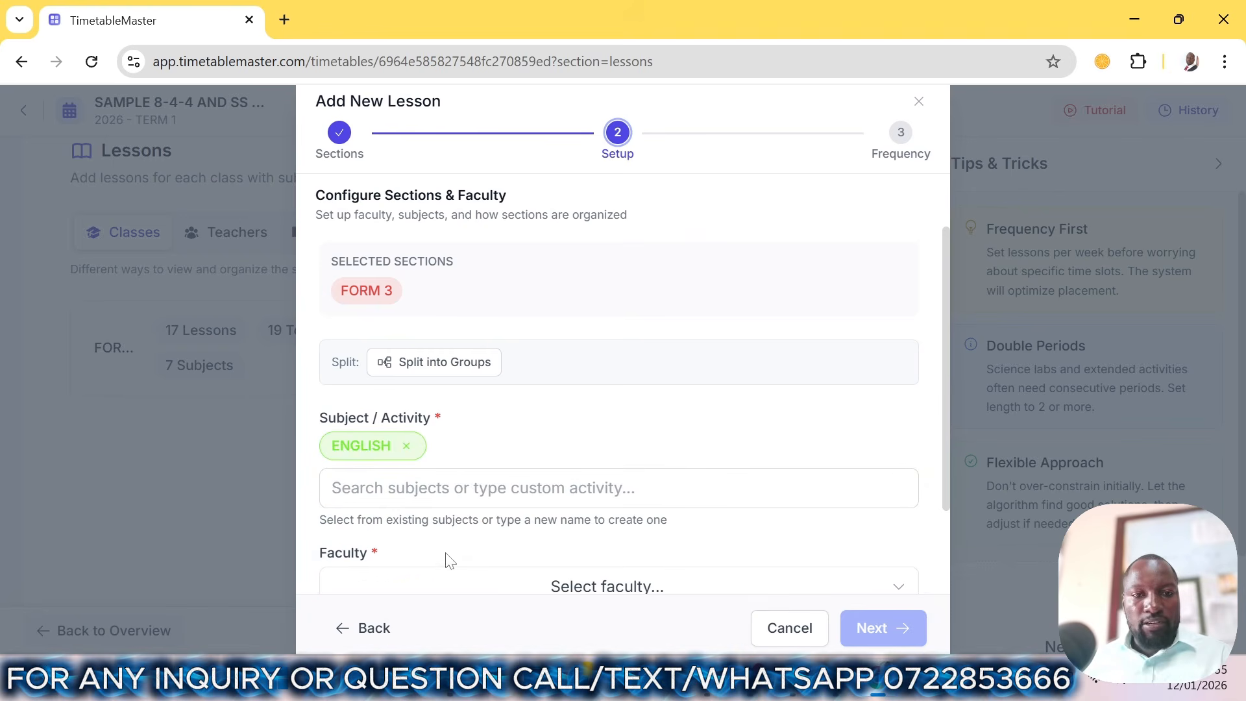
- Find the English teacher by the start of the name, assign that teacher to the lesson, and continue to the frequency setup
{"action": "scroll", "coordinate": [451, 532], "scroll_direction": "down", "scroll_amount": 2}
{"action": "left_click", "coordinate": [455, 489]}
{"action": "type", "text": "KA"}
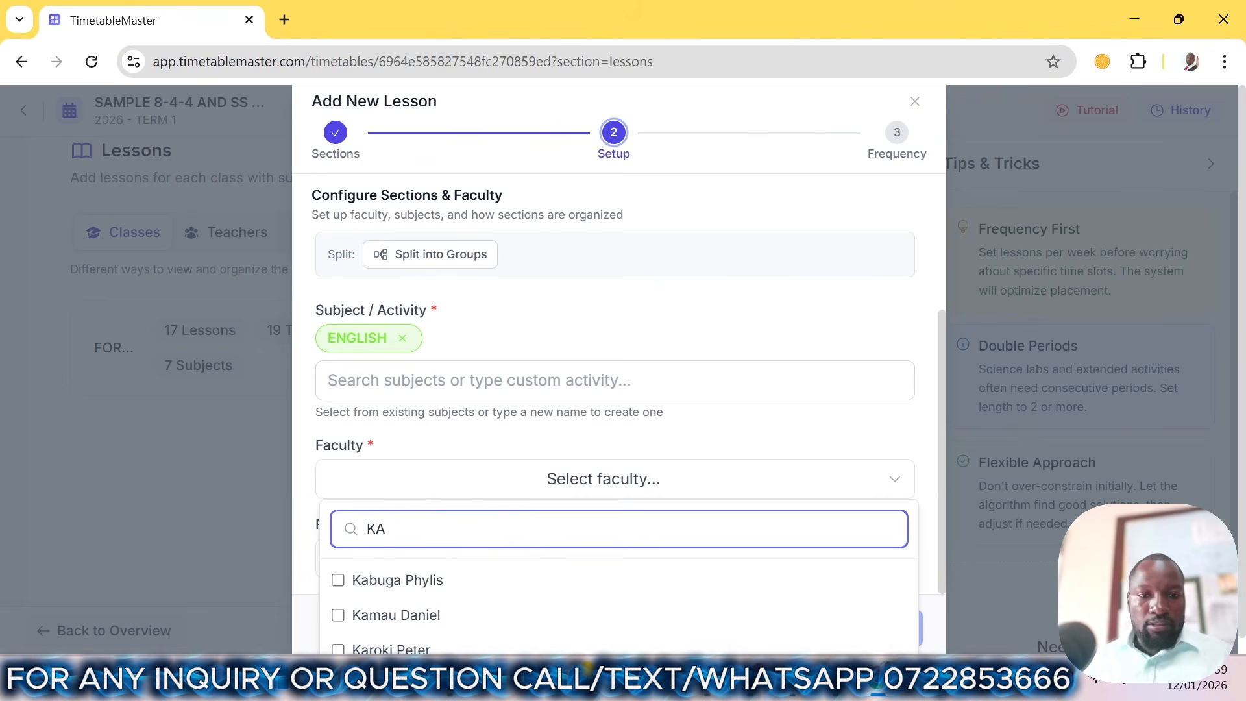
{"action": "left_click", "coordinate": [406, 615]}
{"action": "left_click", "coordinate": [773, 422]}
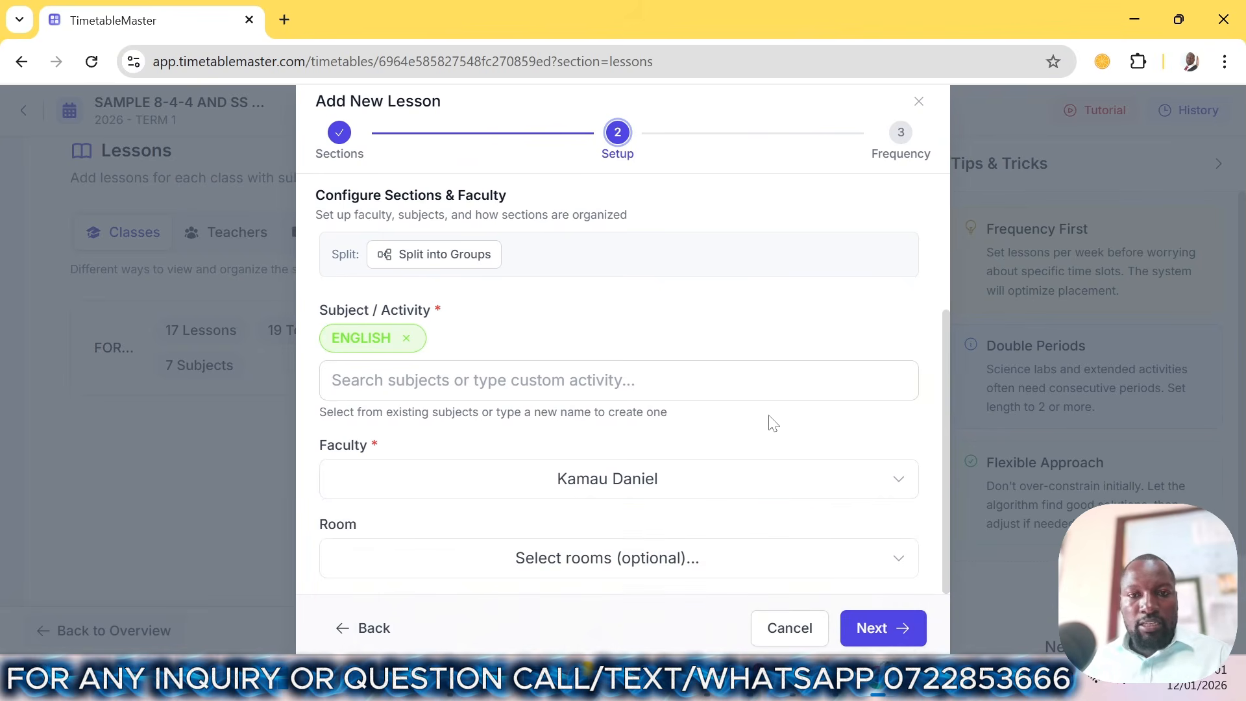
{"action": "left_click", "coordinate": [884, 626]}
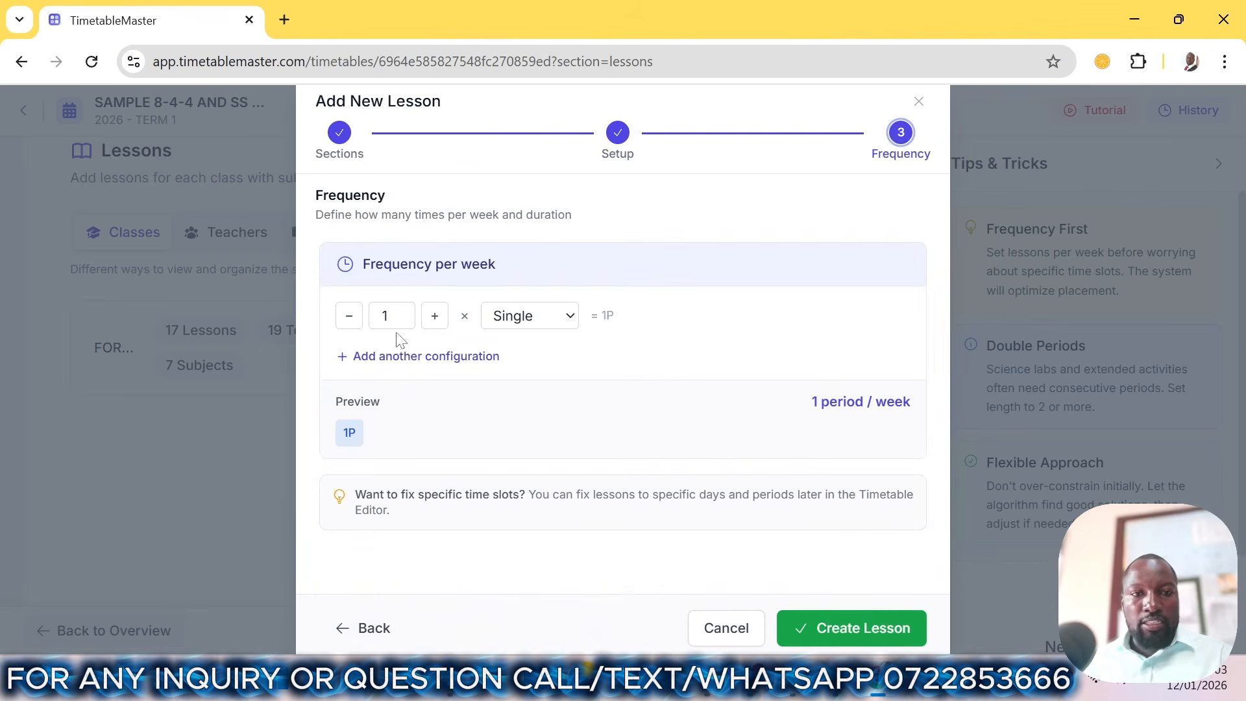
- Set the English lesson to 8 single periods per week and create it
{"action": "left_click", "coordinate": [436, 322]}
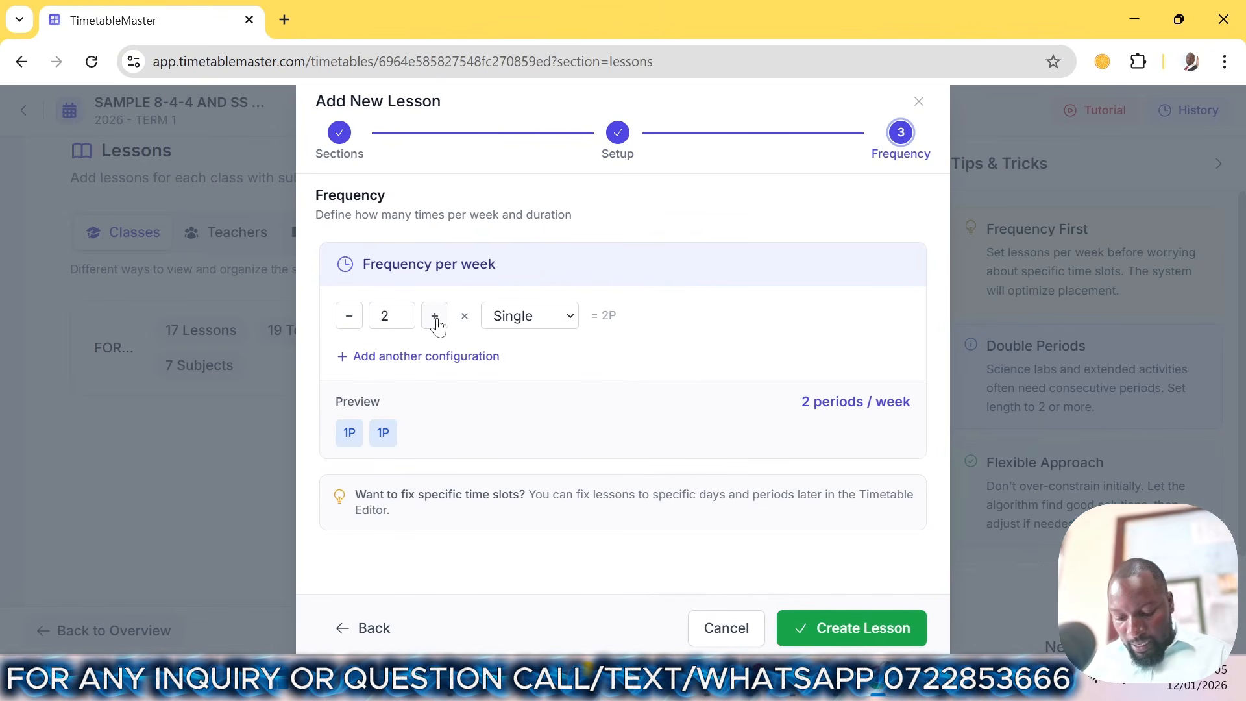
{"action": "left_click", "coordinate": [435, 317]}
{"action": "triple_click", "coordinate": [435, 316]}
{"action": "left_click", "coordinate": [435, 317]}
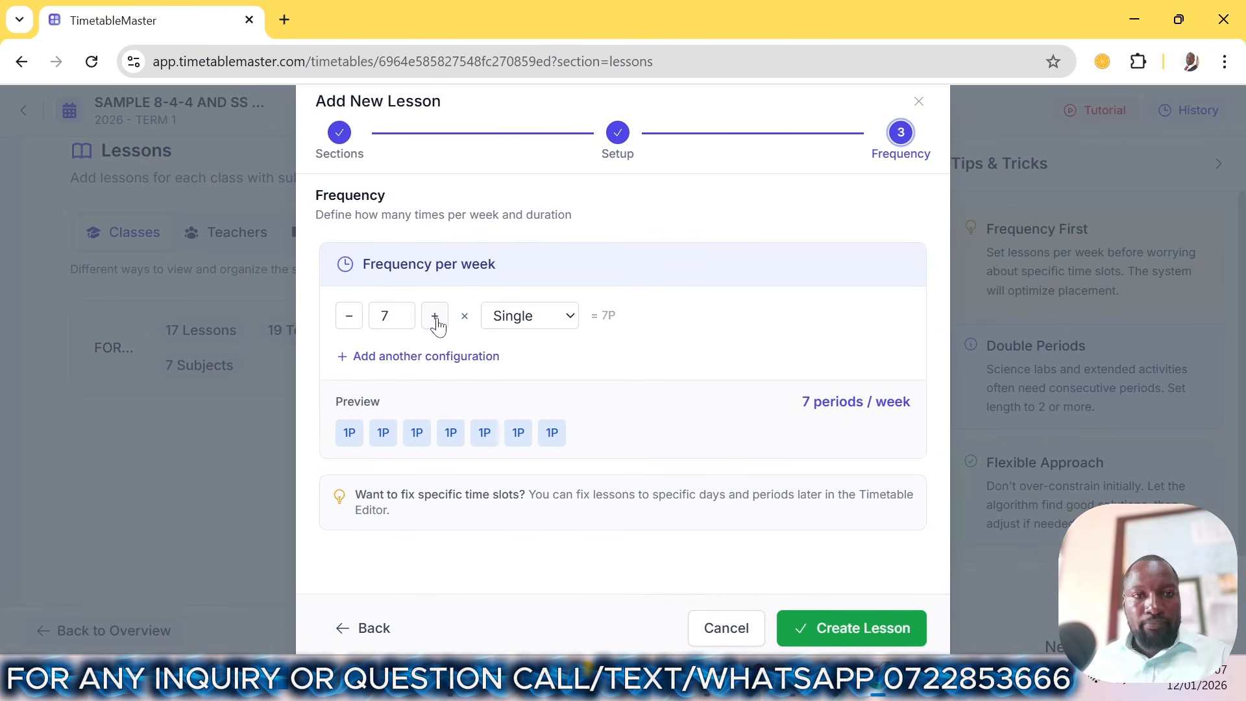
{"action": "left_click", "coordinate": [434, 317]}
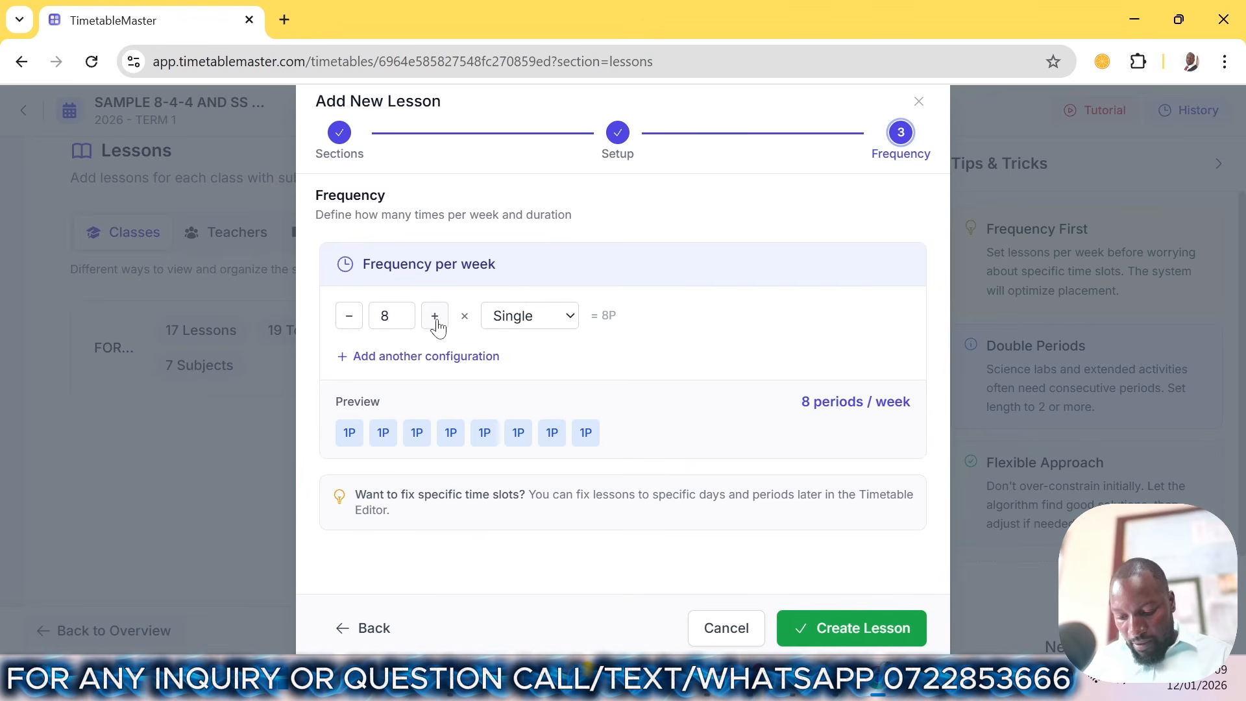
{"action": "left_click", "coordinate": [855, 628]}
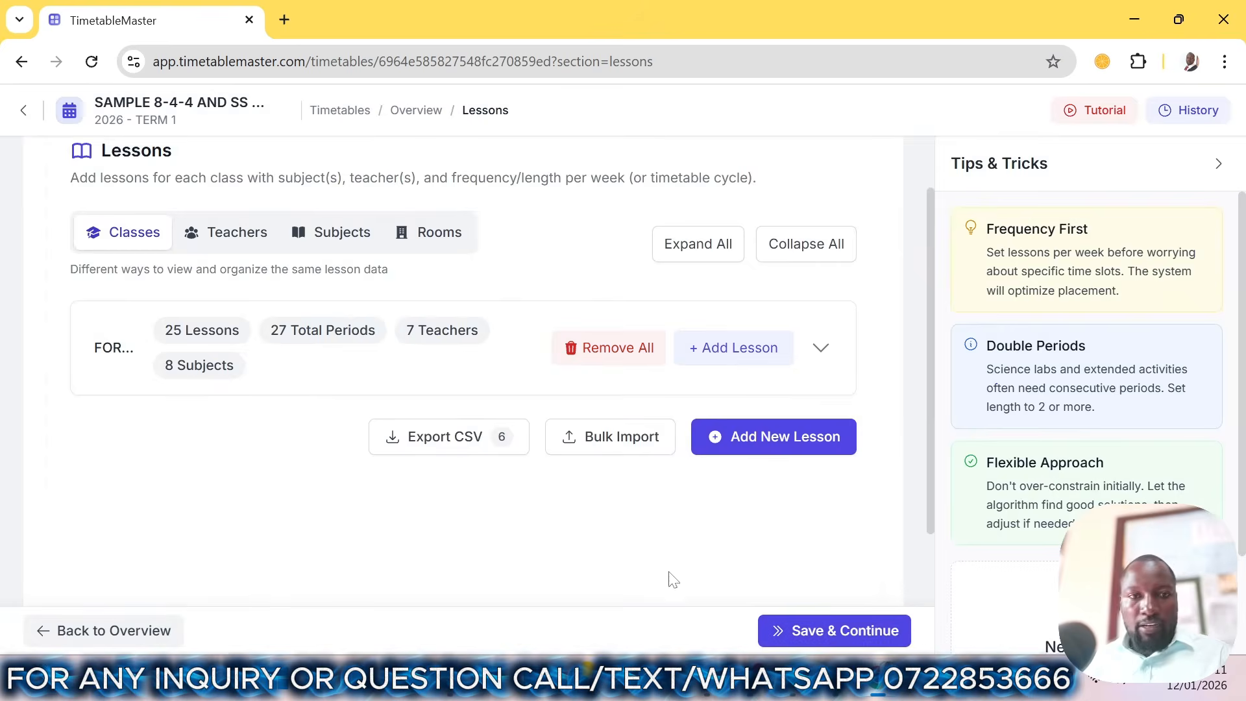
- Start the next new lesson and select FORM 3 as its section
{"action": "left_click", "coordinate": [780, 447]}
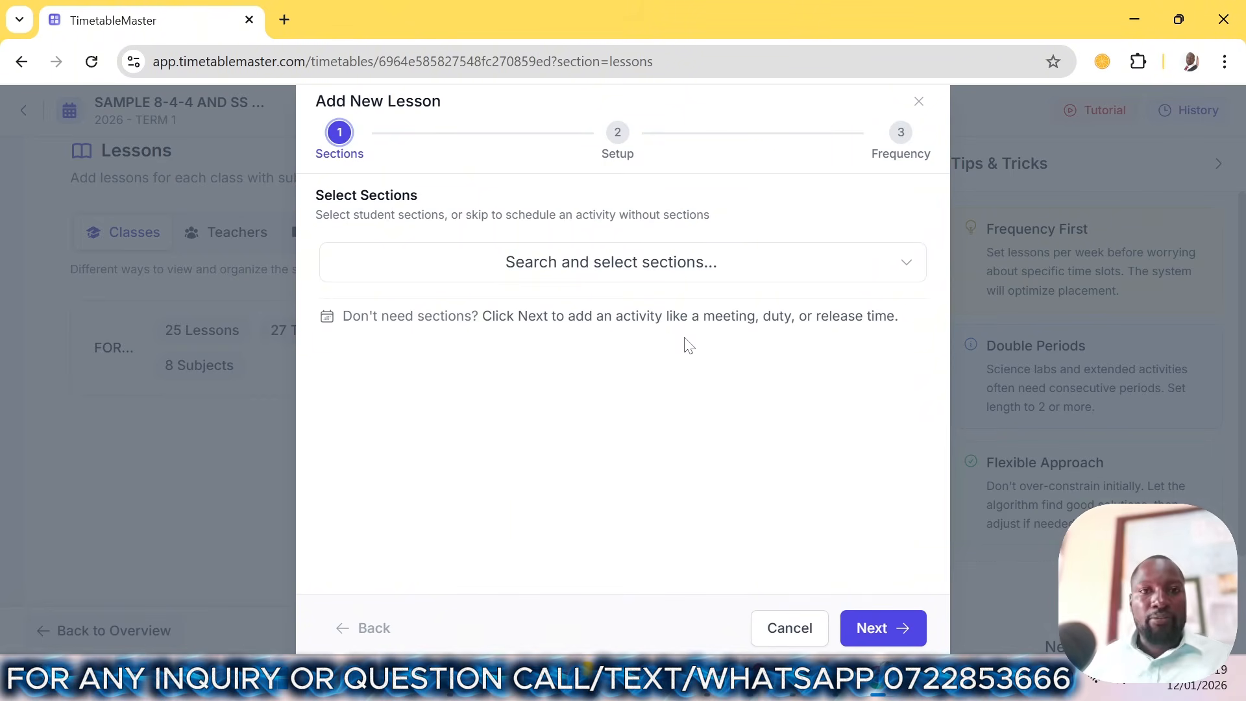
{"action": "left_click", "coordinate": [597, 275]}
{"action": "left_click", "coordinate": [415, 371]}
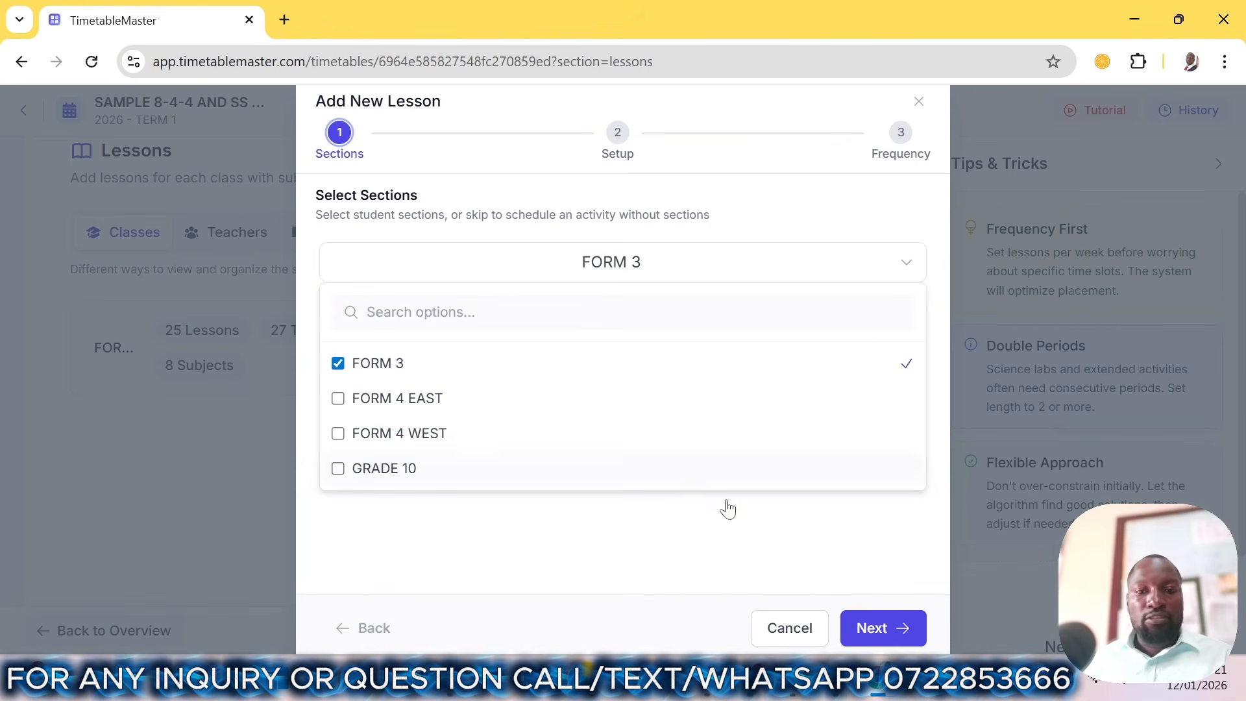
{"action": "left_click", "coordinate": [907, 638]}
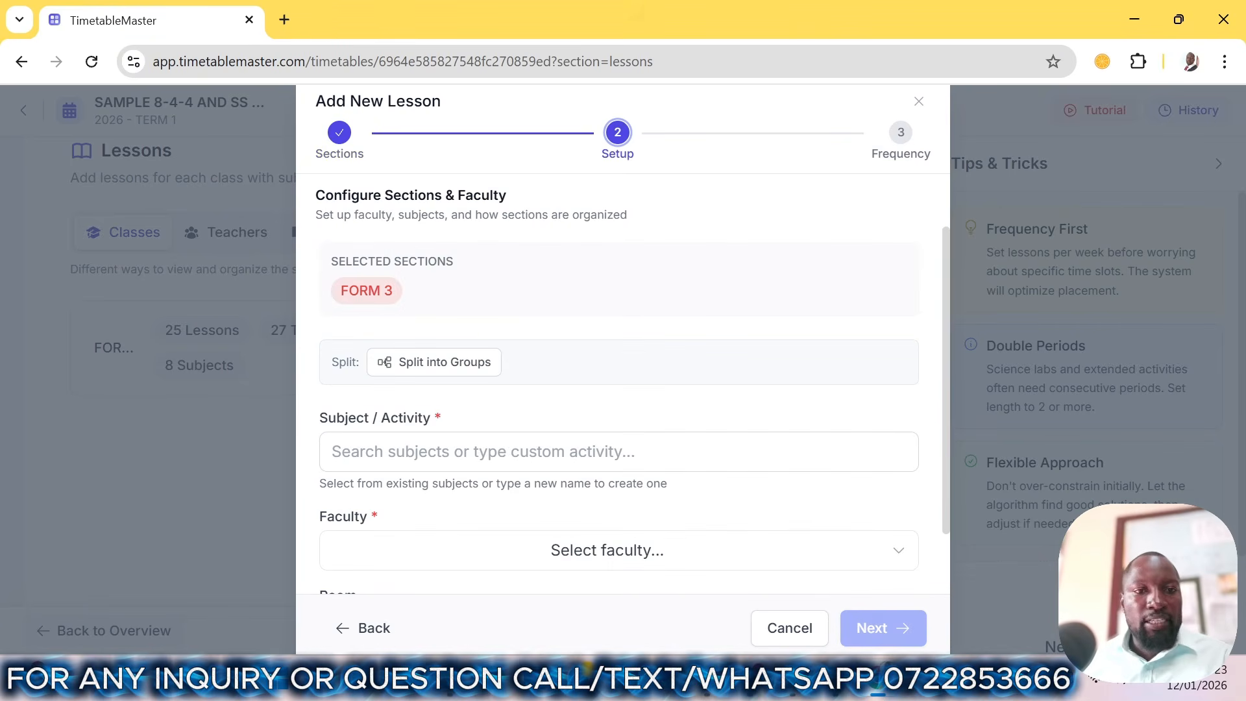
{"action": "left_click", "coordinate": [413, 364]}
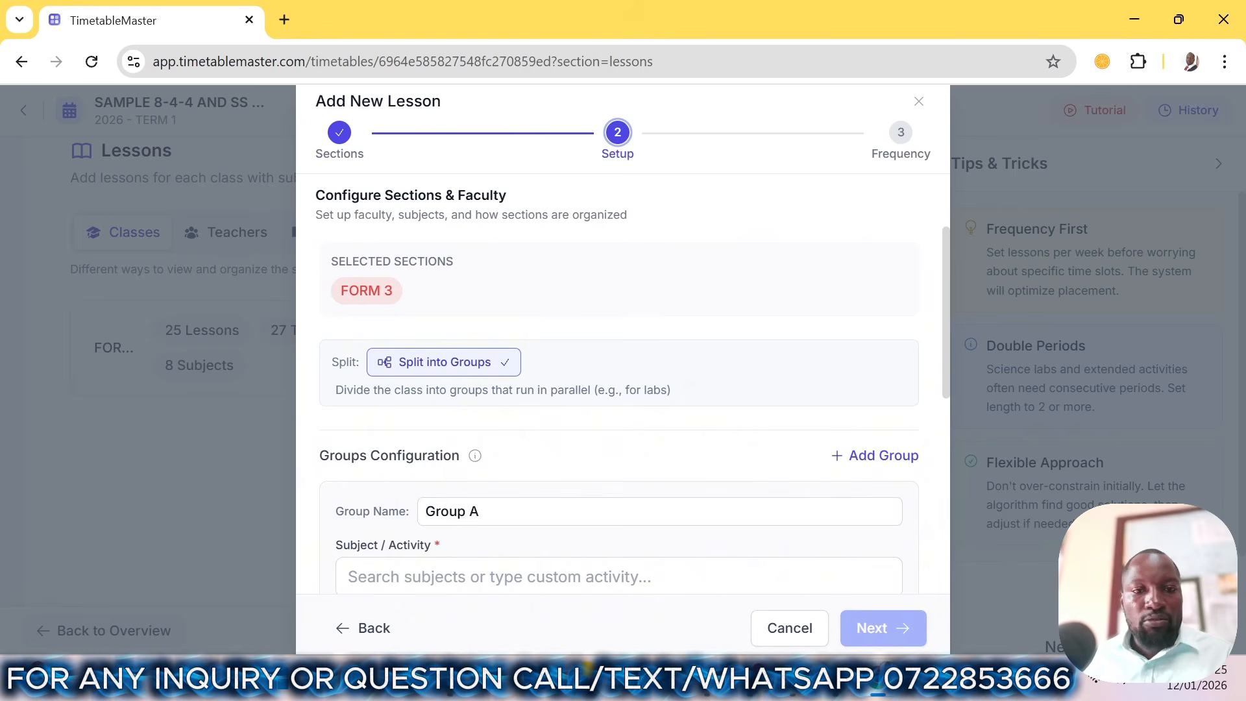
{"action": "left_click_drag", "start_coordinate": [496, 512], "coordinate": [169, 511]}
{"action": "type", "text": "HIS"}
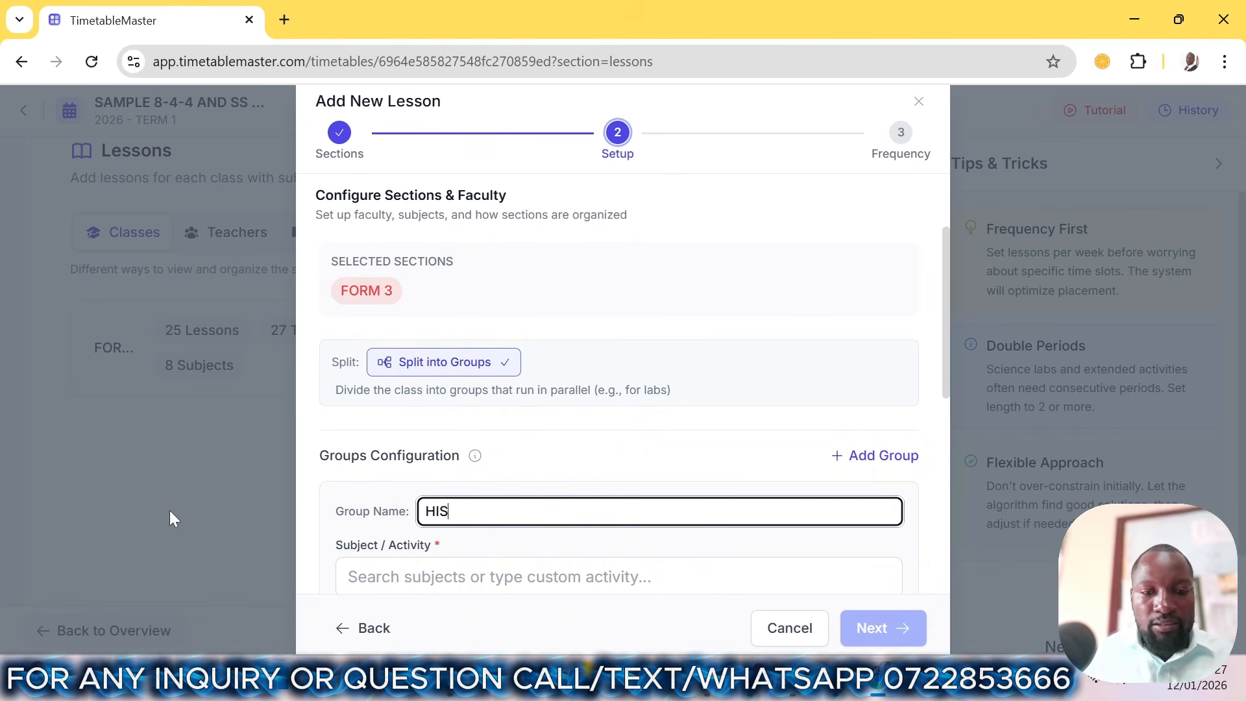
{"action": "type", "text": "T GR"}
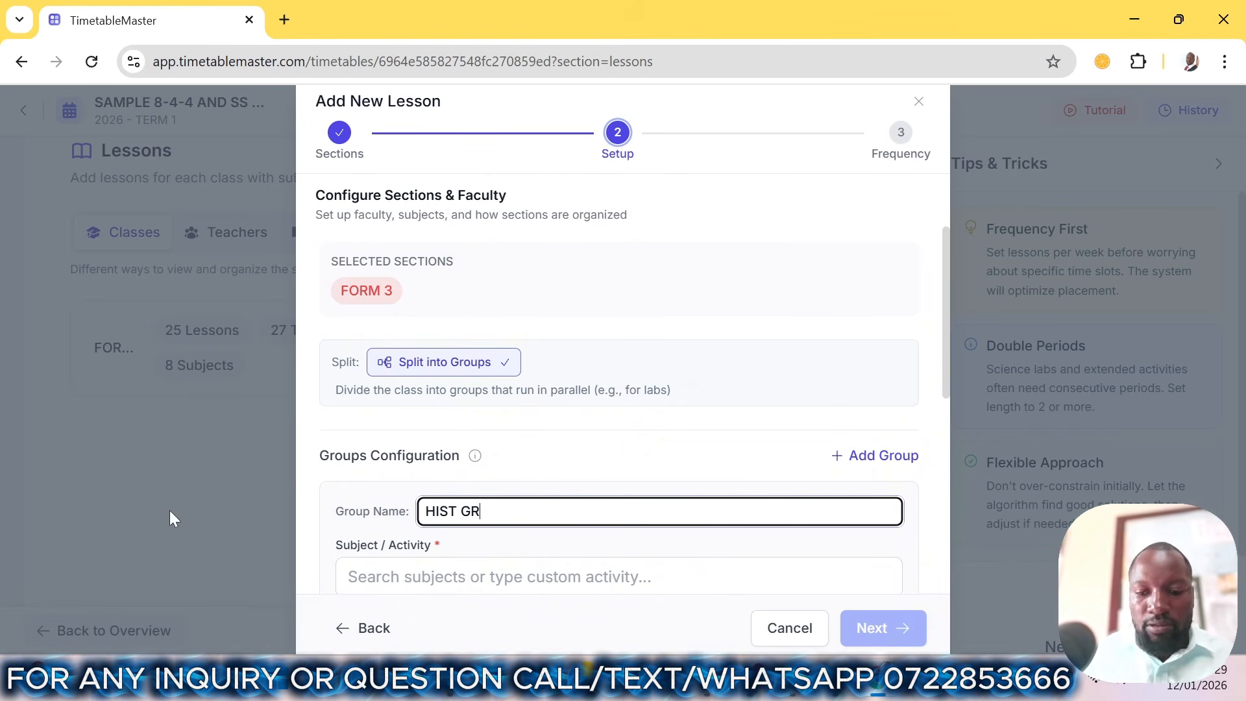
{"action": "type", "text": "P"}
{"action": "key", "text": "Tab"}
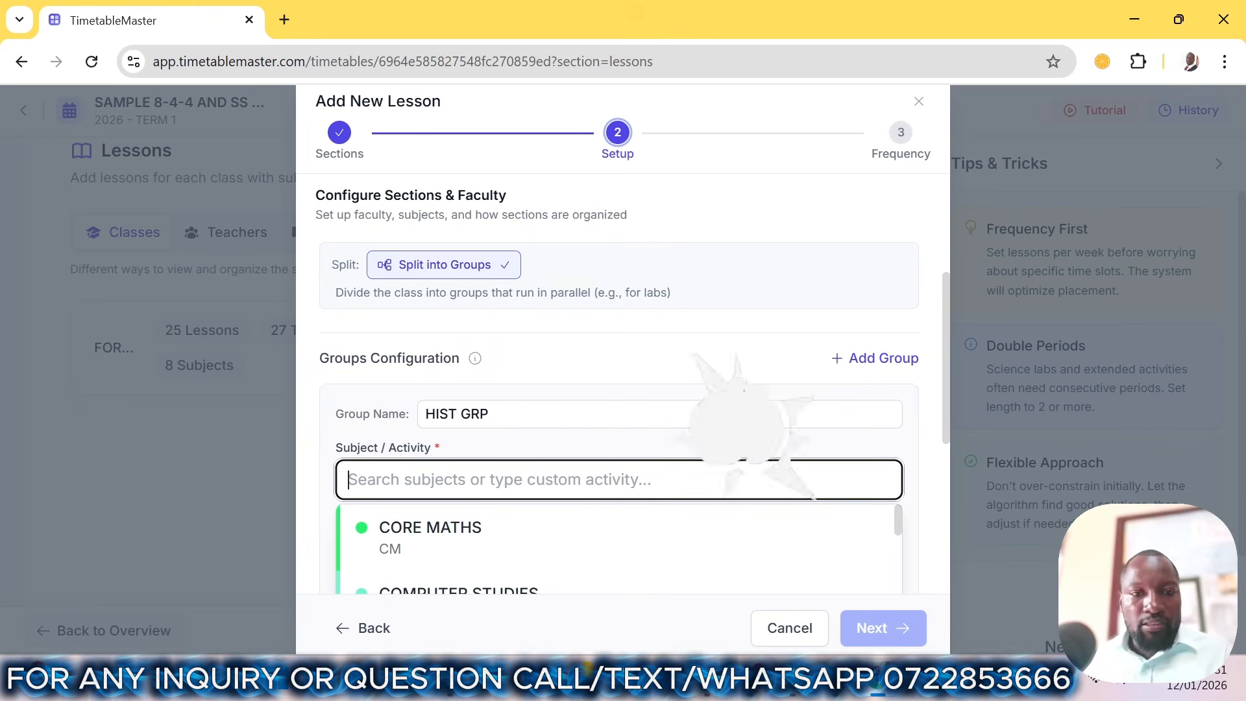
{"action": "type", "text": "H"}
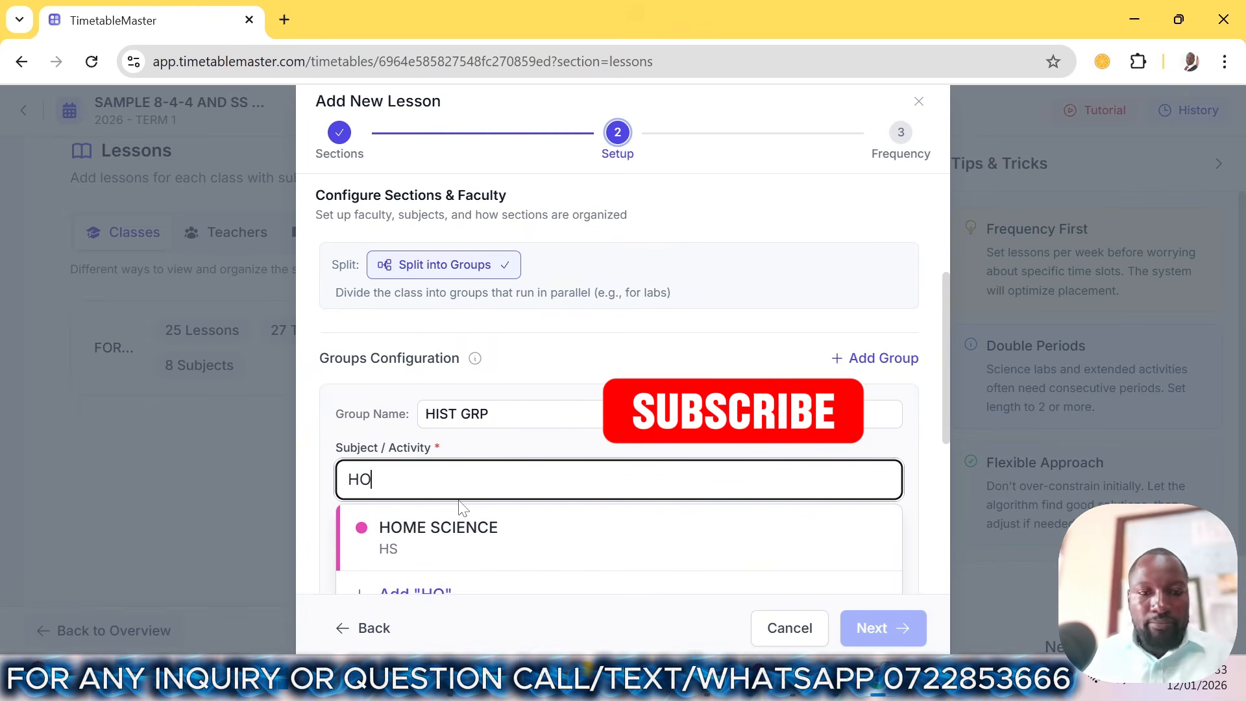
{"action": "type", "text": "IST"}
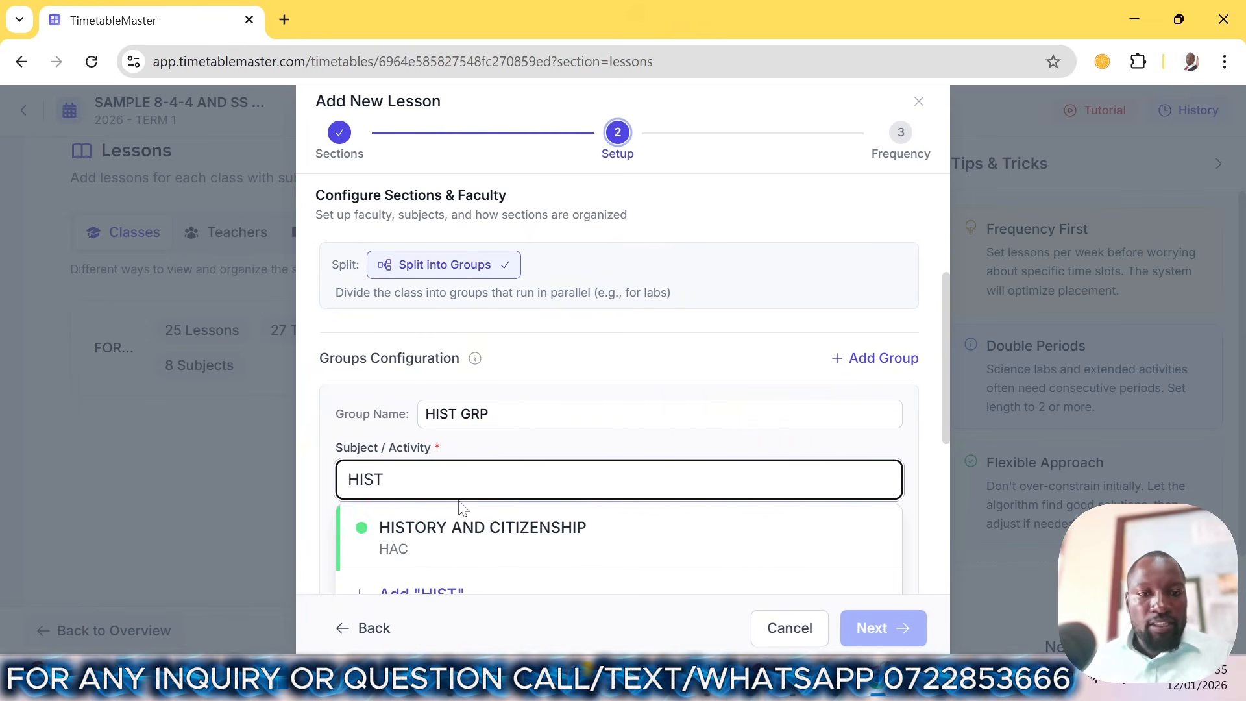
{"action": "left_click", "coordinate": [461, 528]}
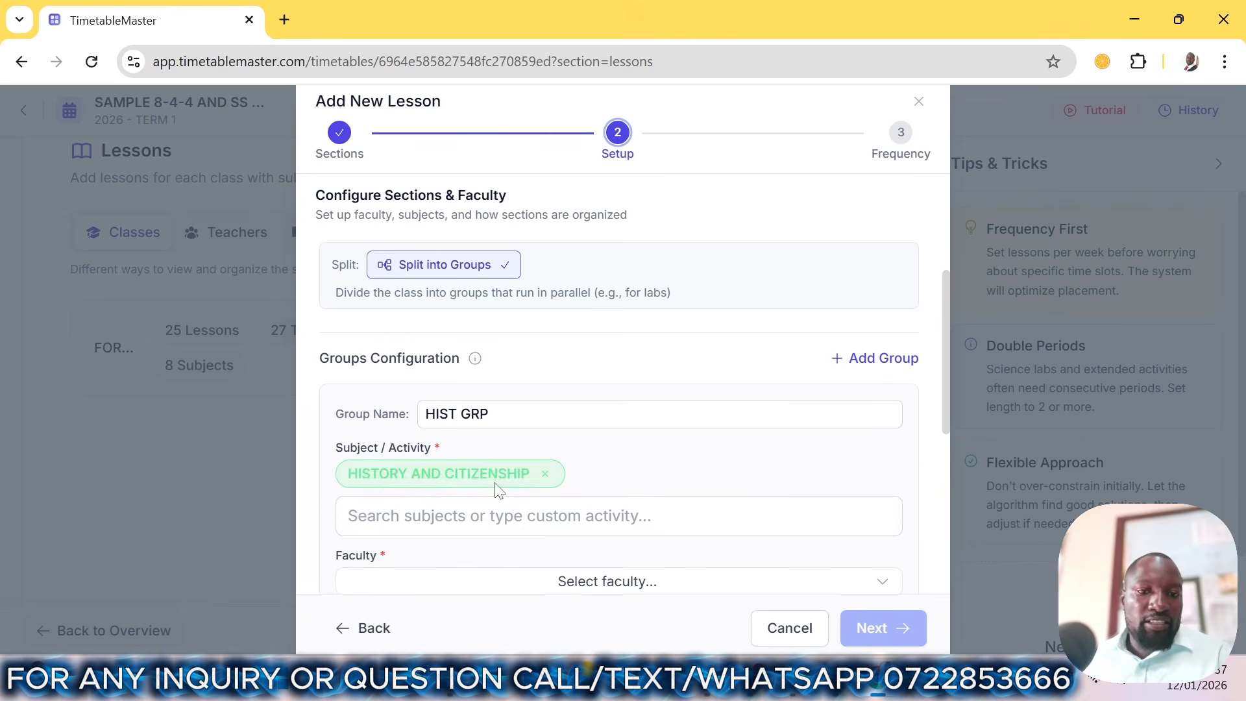
{"action": "left_click", "coordinate": [545, 474]}
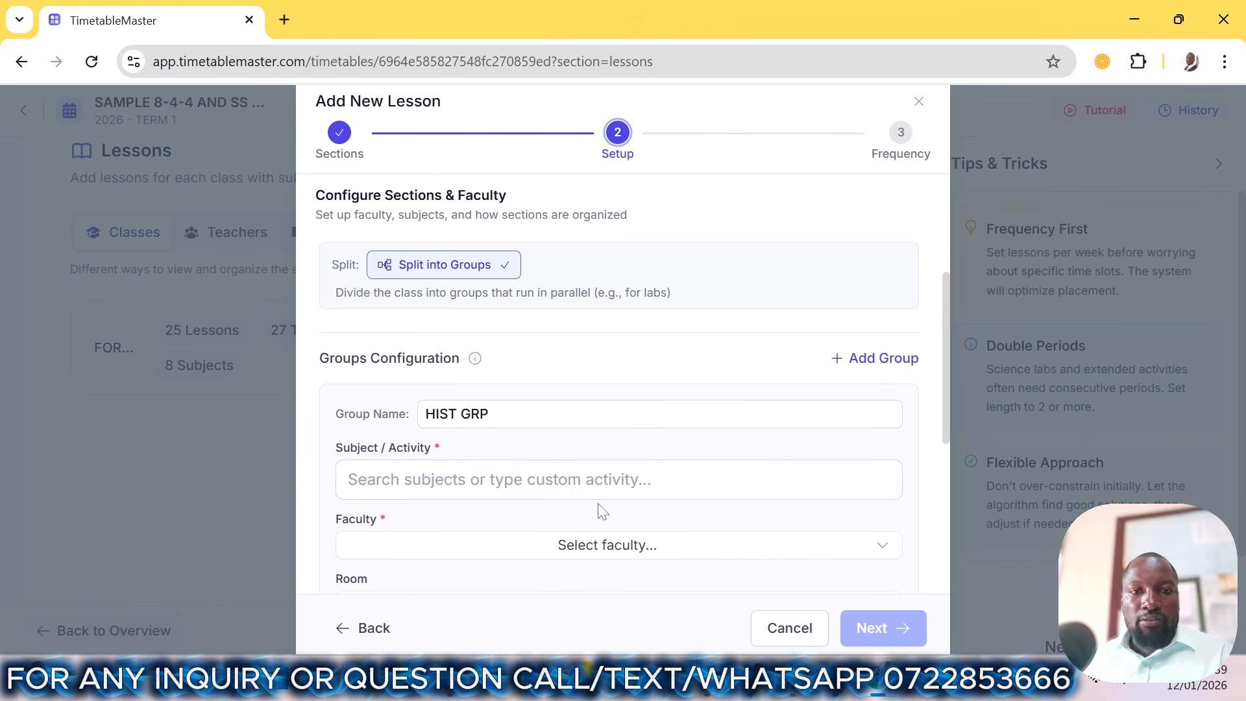
{"action": "left_click", "coordinate": [545, 479]}
{"action": "type", "text": "HI"}
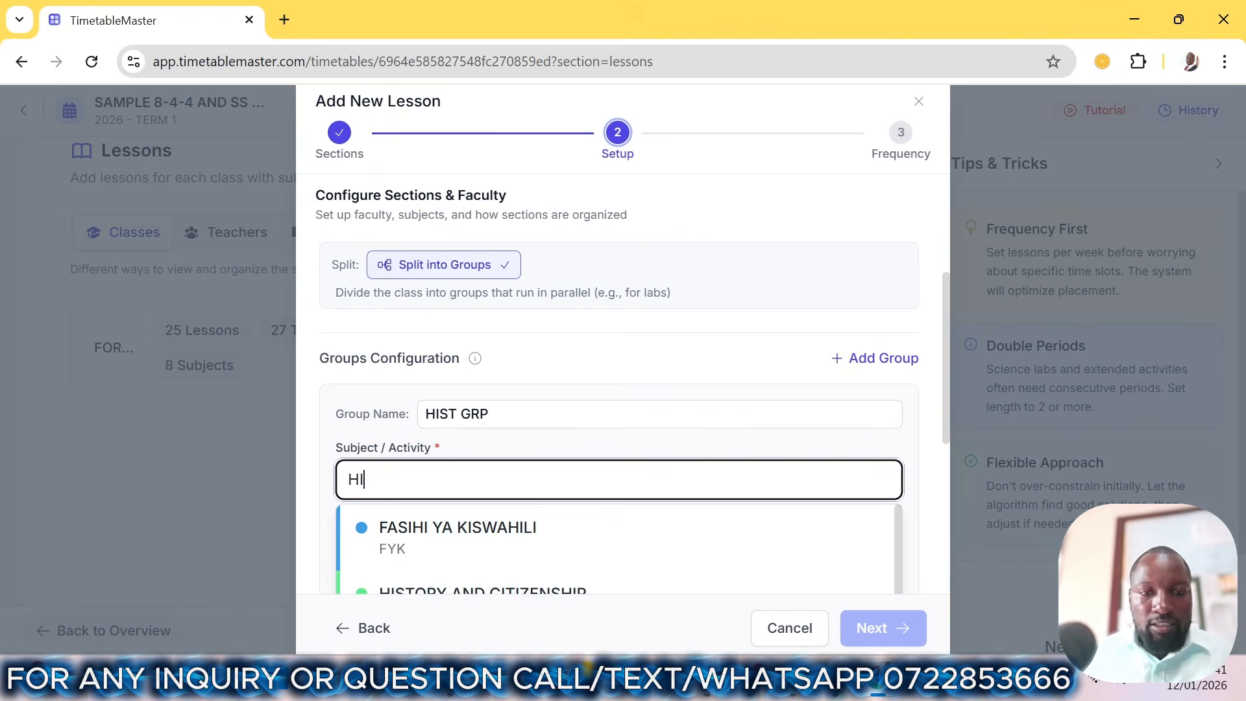
{"action": "type", "text": "S"}
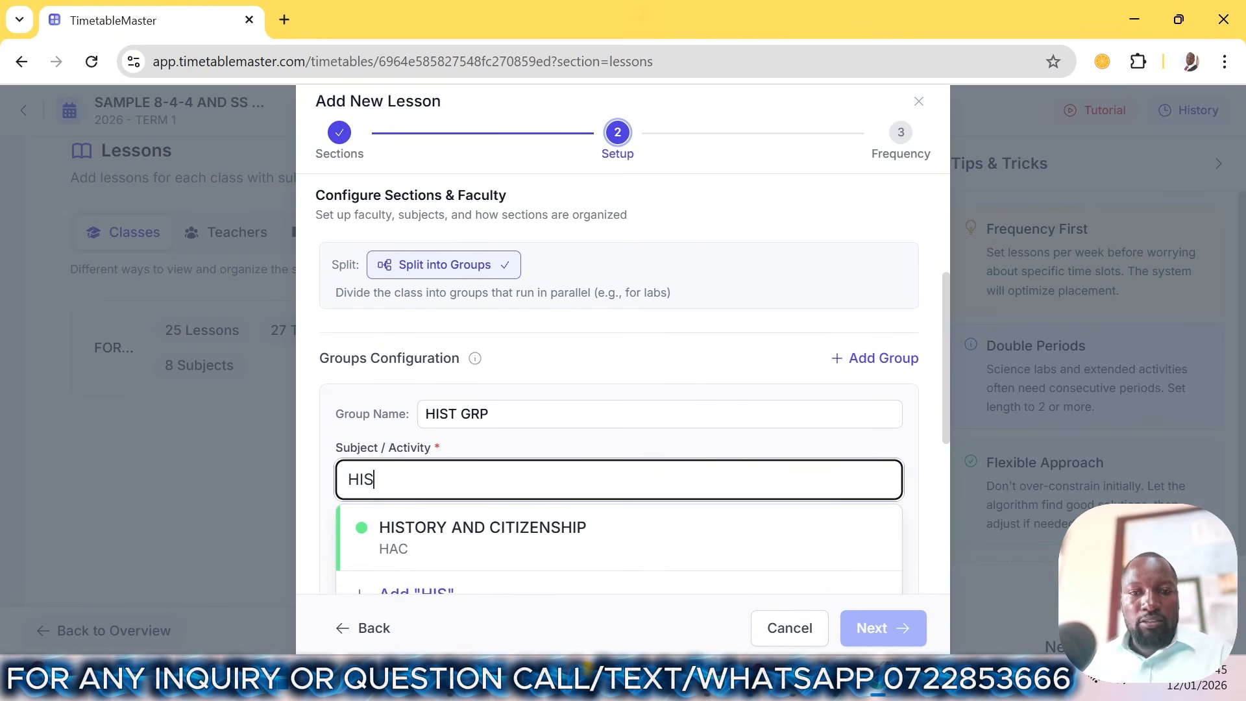
{"action": "key", "text": "BackSpace"}
{"action": "key", "text": "BackSpace"}
{"action": "key", "text": "BackSpace"}
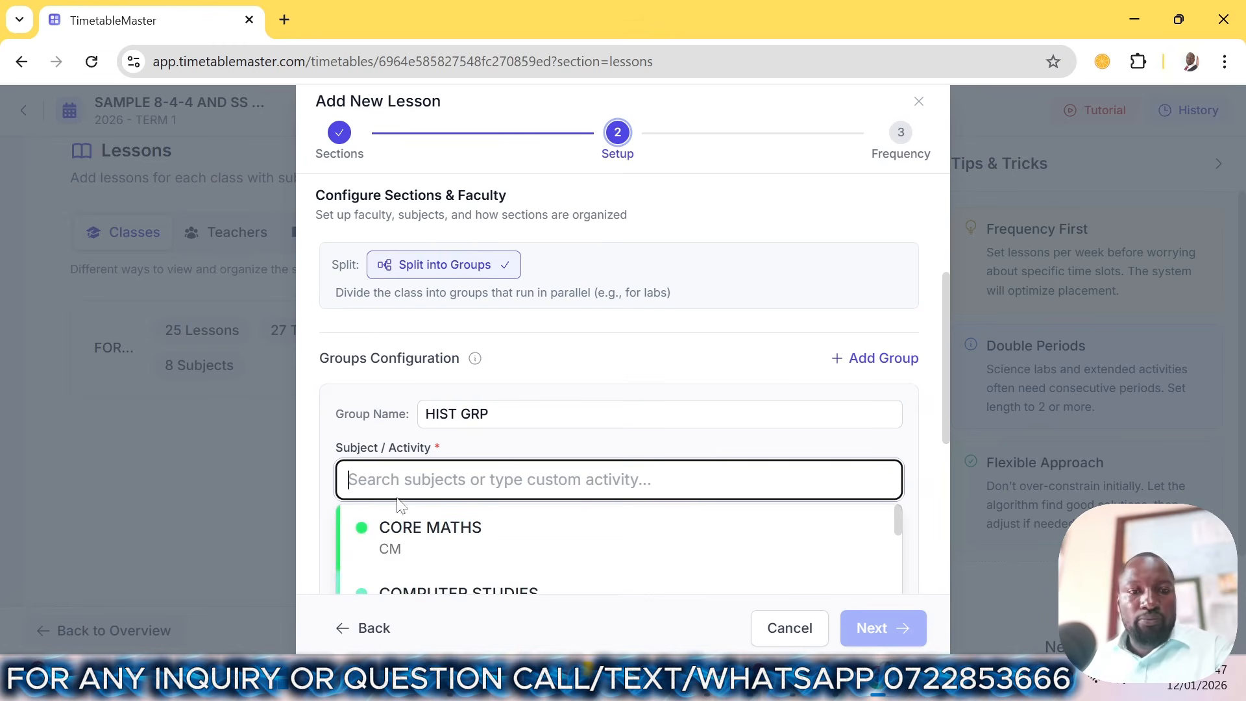
{"action": "left_click", "coordinate": [811, 445]}
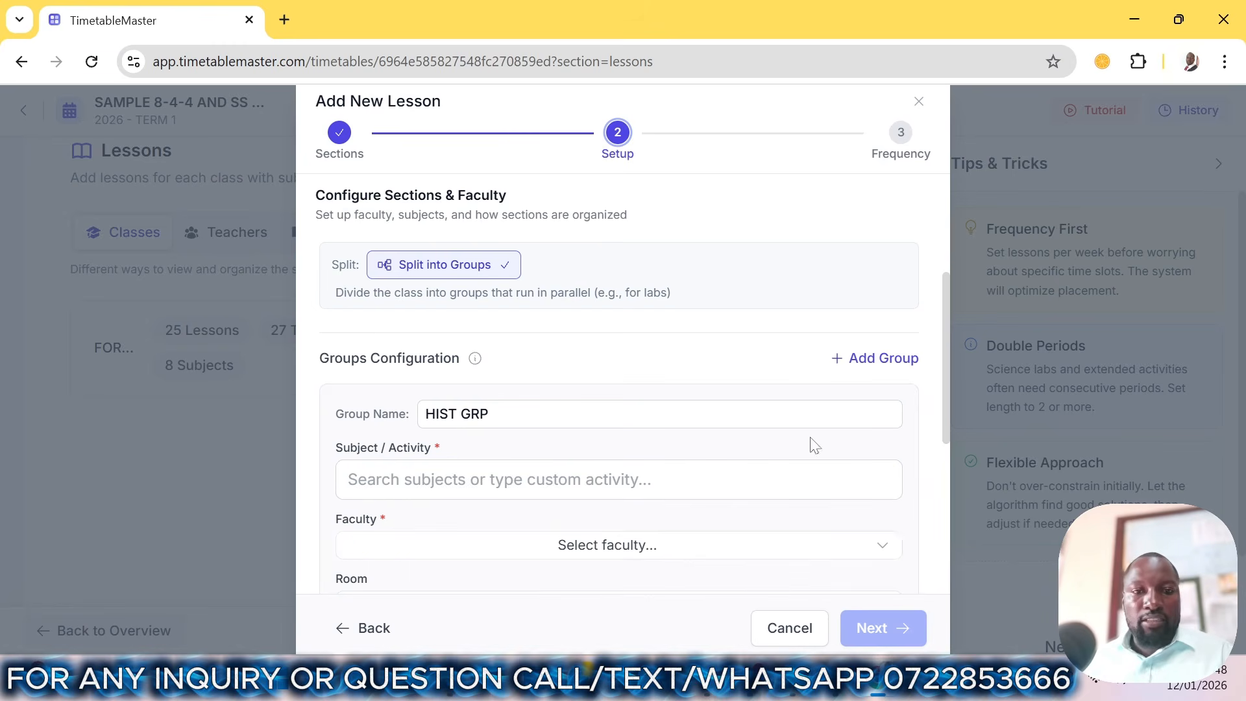
{"action": "left_click", "coordinate": [790, 627]}
- Add the existing HISTORY AND GOVERNMENT subject to the timetable and save the subjects
{"action": "scroll", "coordinate": [191, 338], "scroll_direction": "up", "scroll_amount": 1}
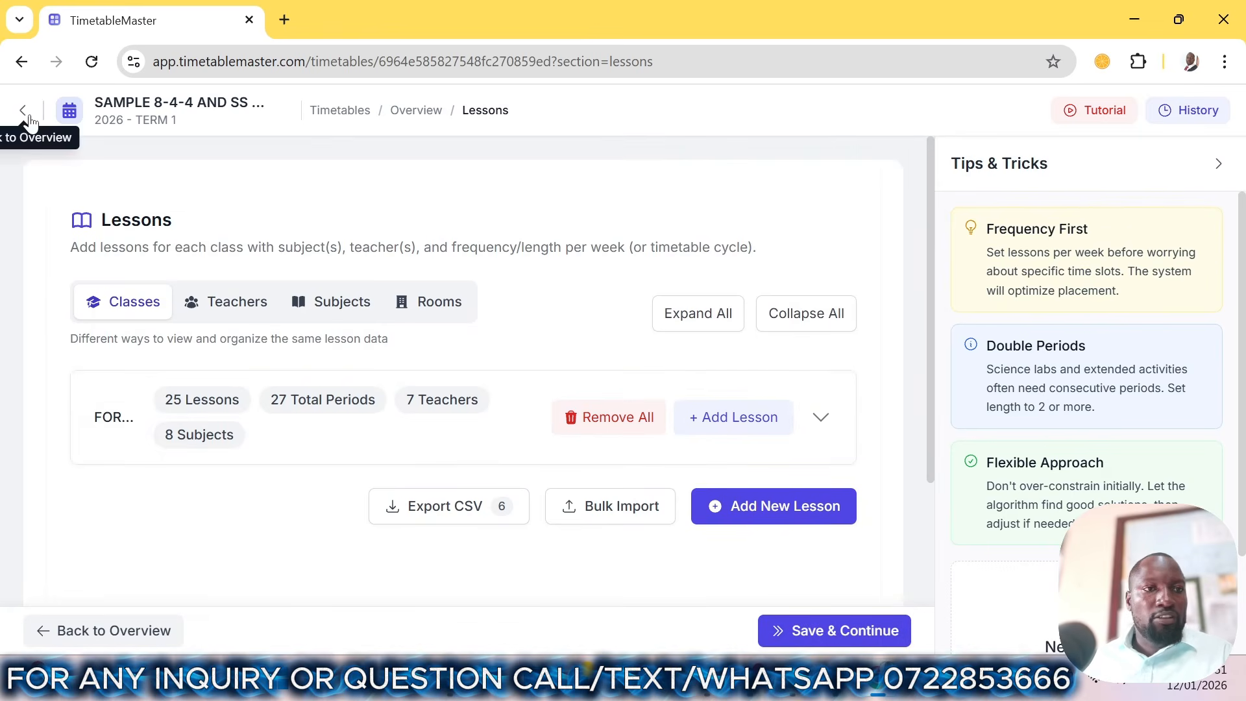
{"action": "left_click", "coordinate": [23, 111]}
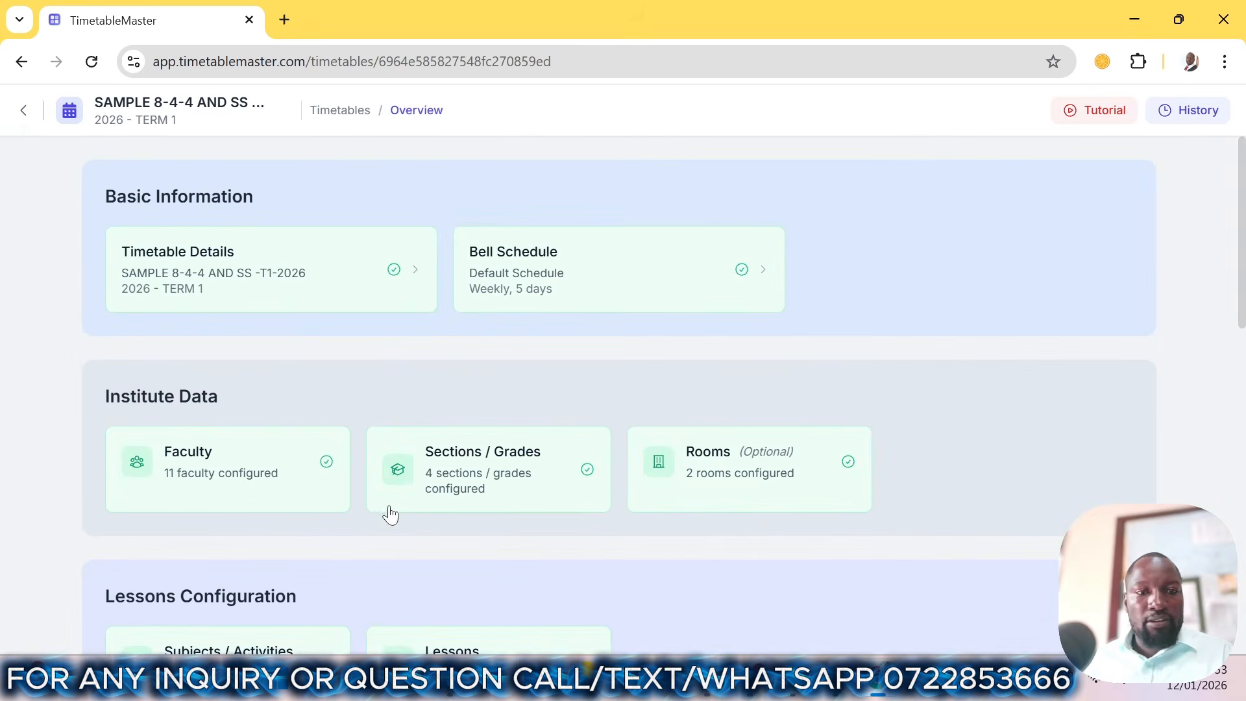
{"action": "scroll", "coordinate": [314, 448], "scroll_direction": "down", "scroll_amount": 2}
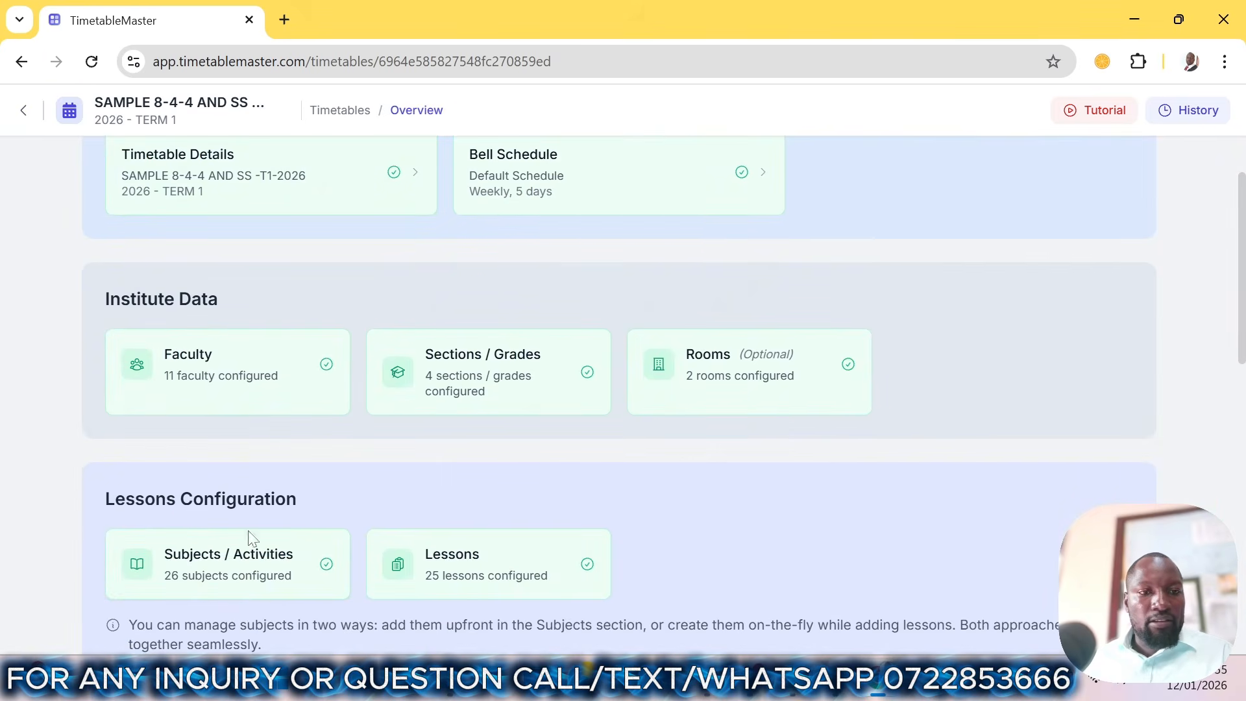
{"action": "left_click", "coordinate": [232, 579]}
{"action": "scroll", "coordinate": [515, 467], "scroll_direction": "down", "scroll_amount": 20}
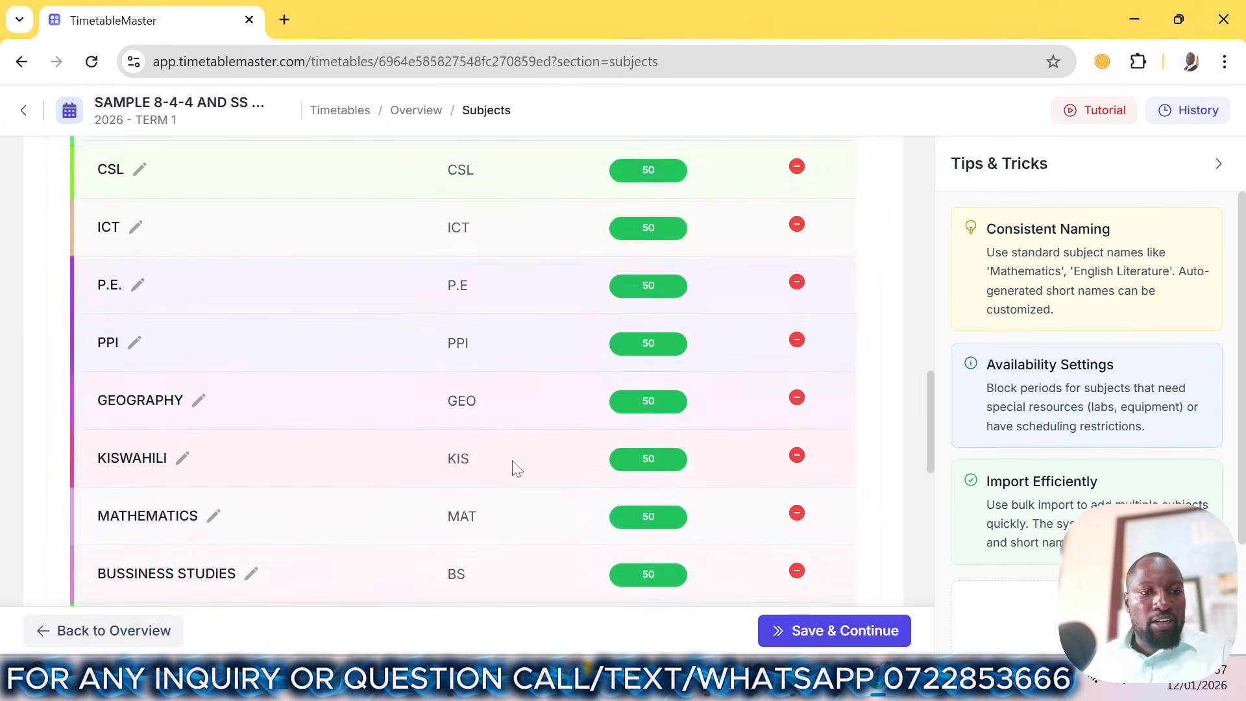
{"action": "left_click_drag", "start_coordinate": [851, 333], "coordinate": [854, 406]}
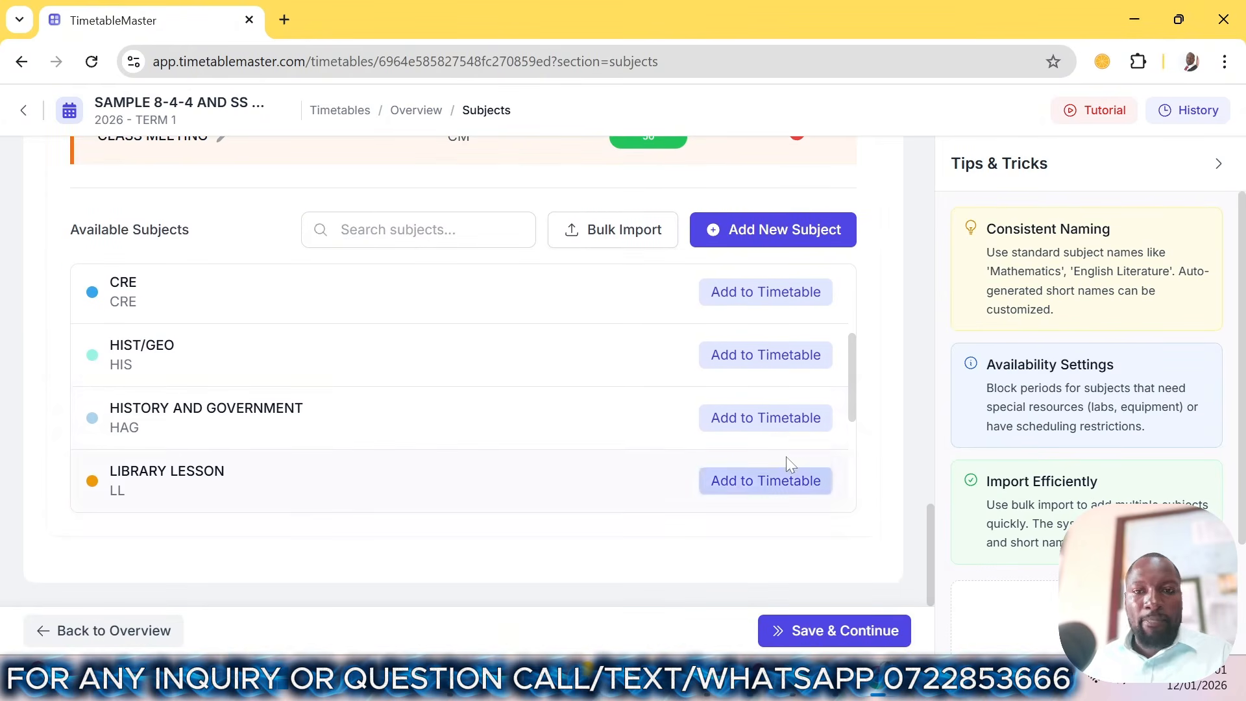
{"action": "left_click", "coordinate": [747, 430]}
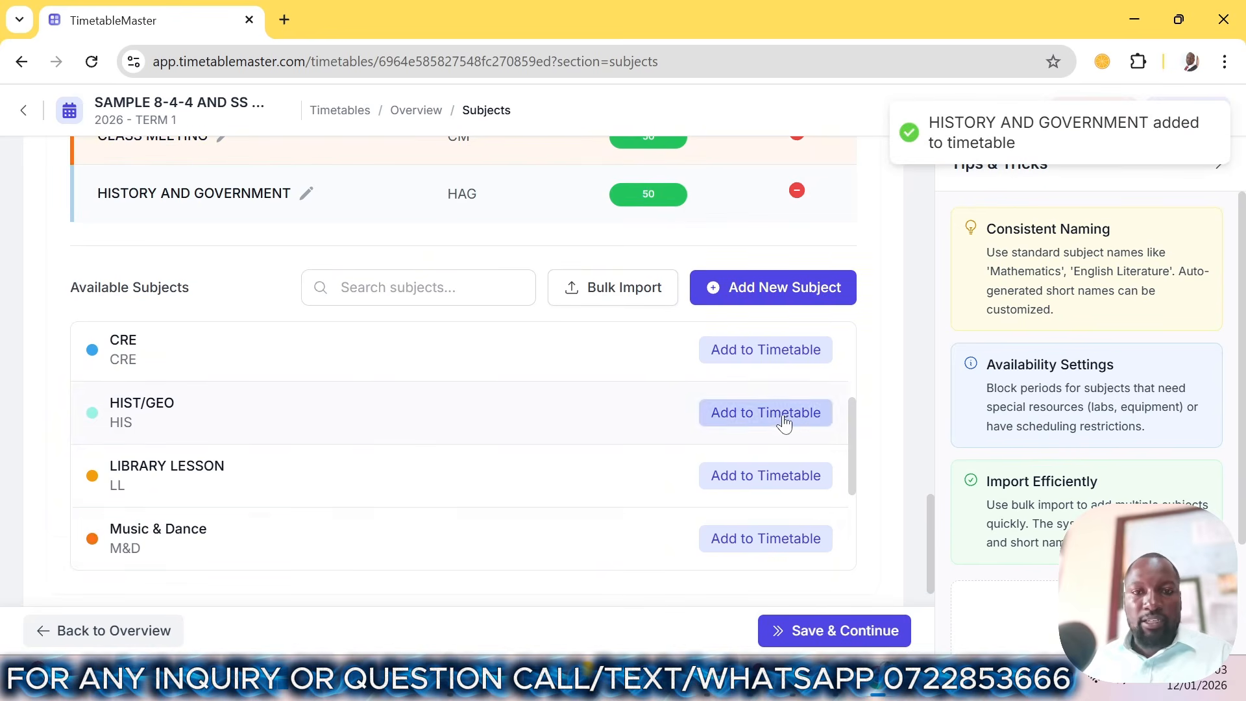
{"action": "scroll", "coordinate": [727, 575], "scroll_direction": "up", "scroll_amount": 20}
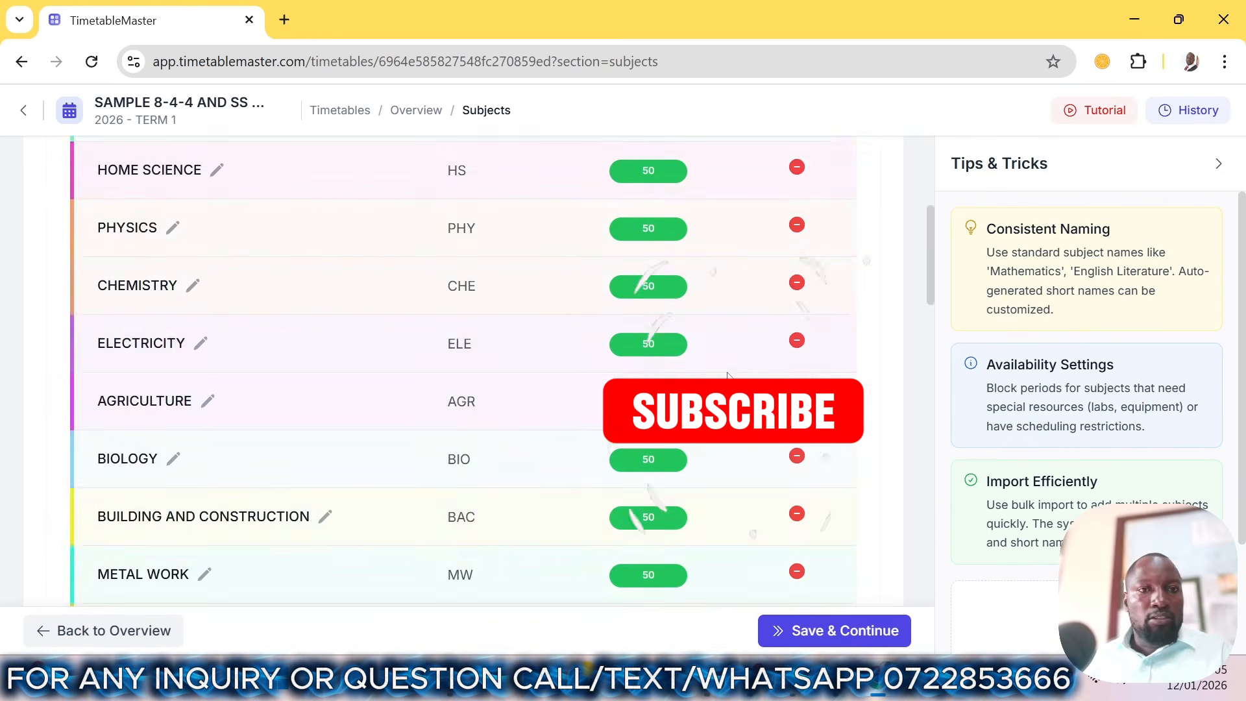
{"action": "left_click", "coordinate": [829, 631]}
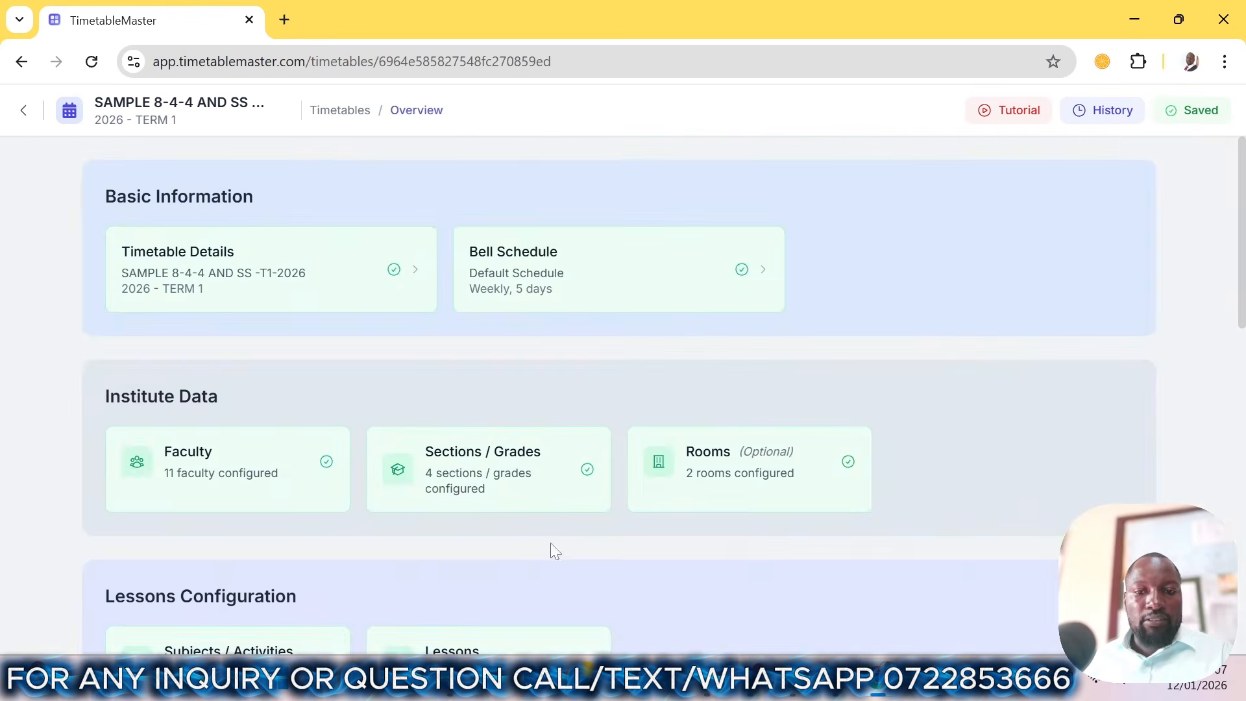
- Start a new lesson for the FORM 3 section and split the class into groups
{"action": "scroll", "coordinate": [376, 486], "scroll_direction": "down", "scroll_amount": 3}
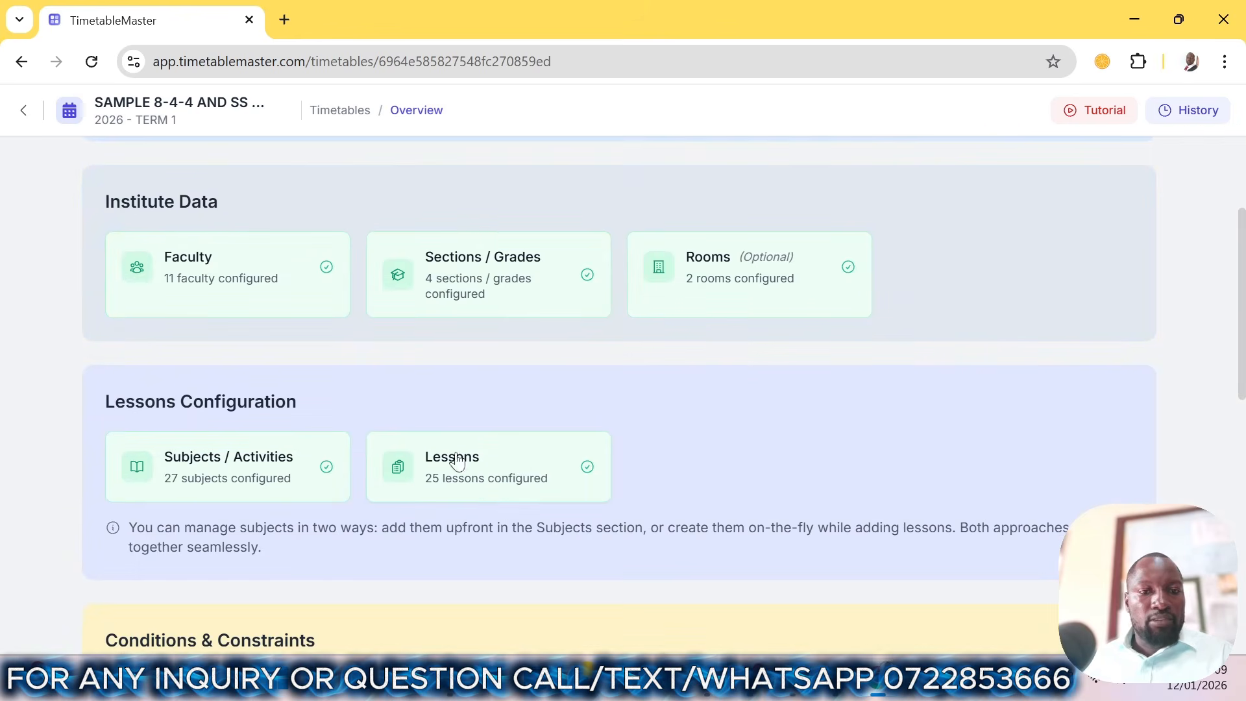
{"action": "left_click", "coordinate": [486, 494]}
{"action": "left_click", "coordinate": [760, 346]}
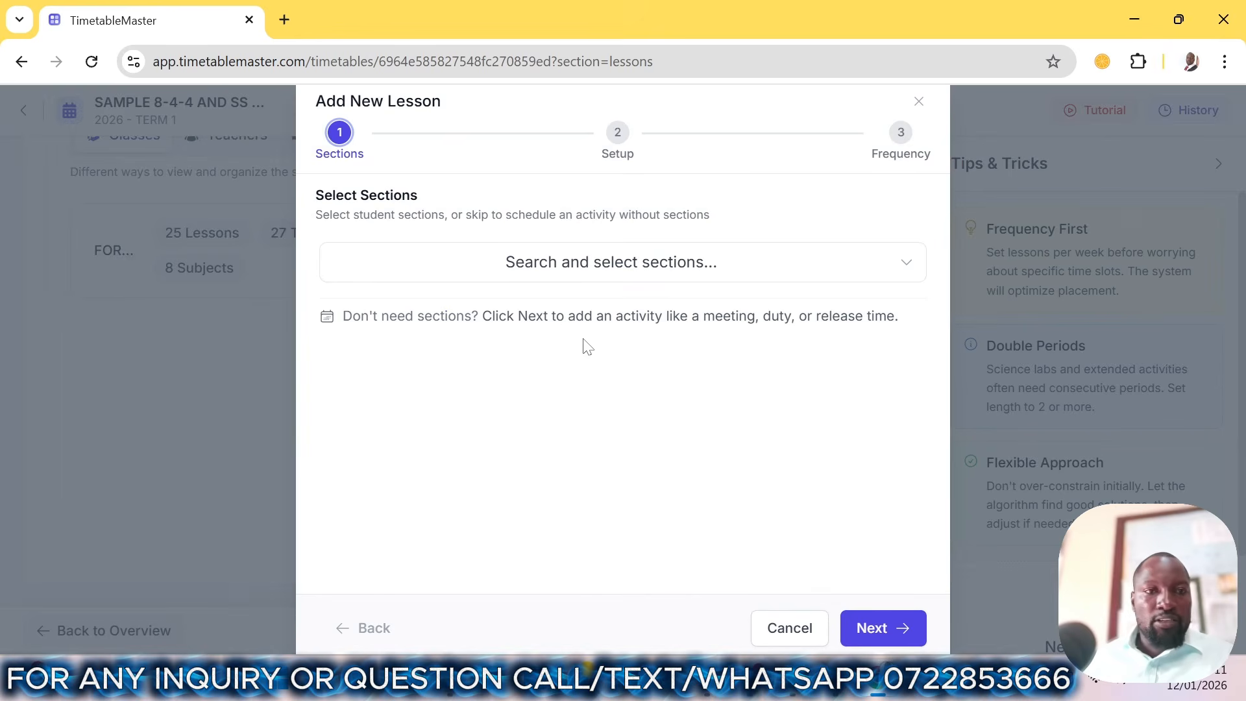
{"action": "left_click", "coordinate": [529, 271]}
{"action": "left_click", "coordinate": [423, 365]}
{"action": "left_click", "coordinate": [871, 626]}
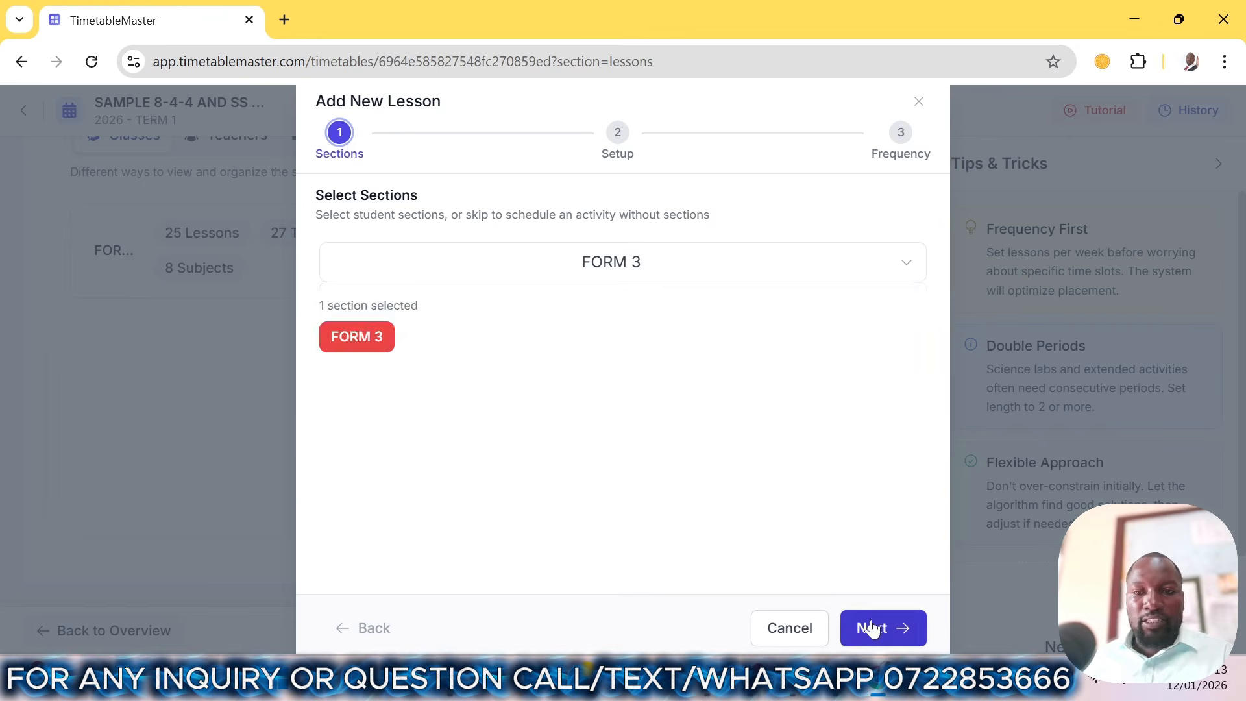
{"action": "left_click", "coordinate": [870, 626]}
{"action": "left_click", "coordinate": [425, 361]}
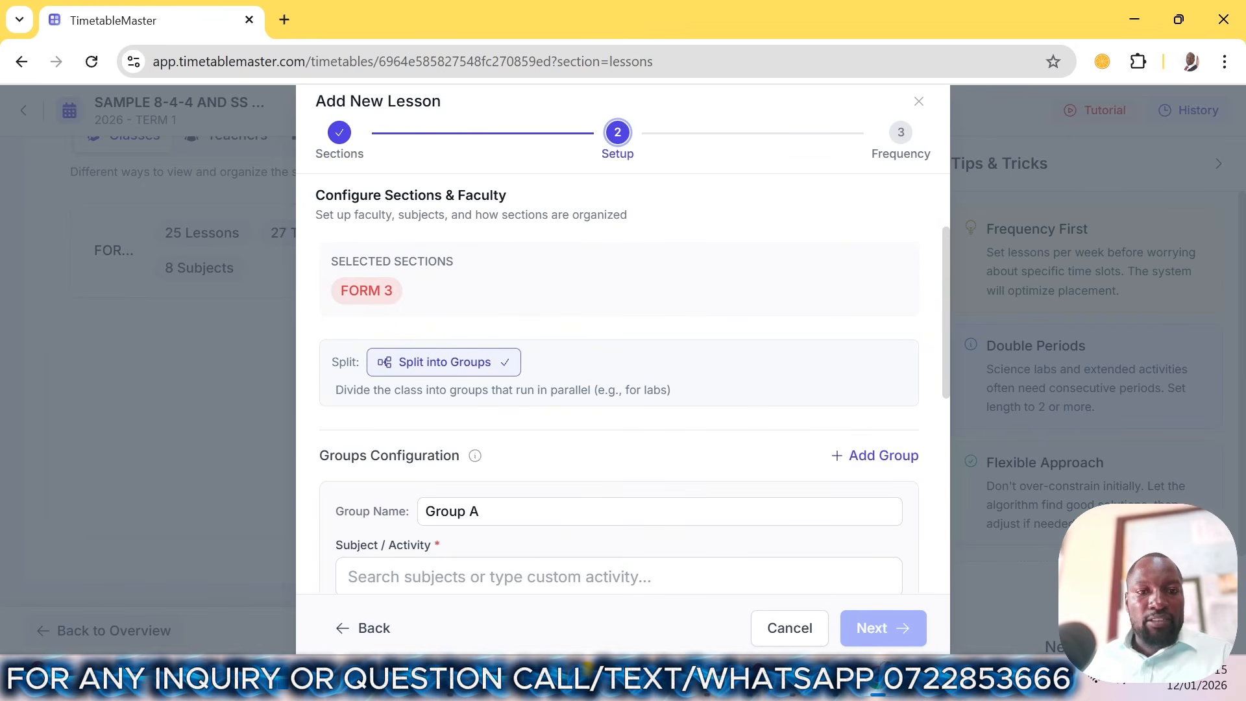
- Name the first group HIST GRP and assign it the HISTORY AND GOVERNMENT subject
{"action": "left_click", "coordinate": [346, 513]}
{"action": "type", "text": "HIST GRP"}
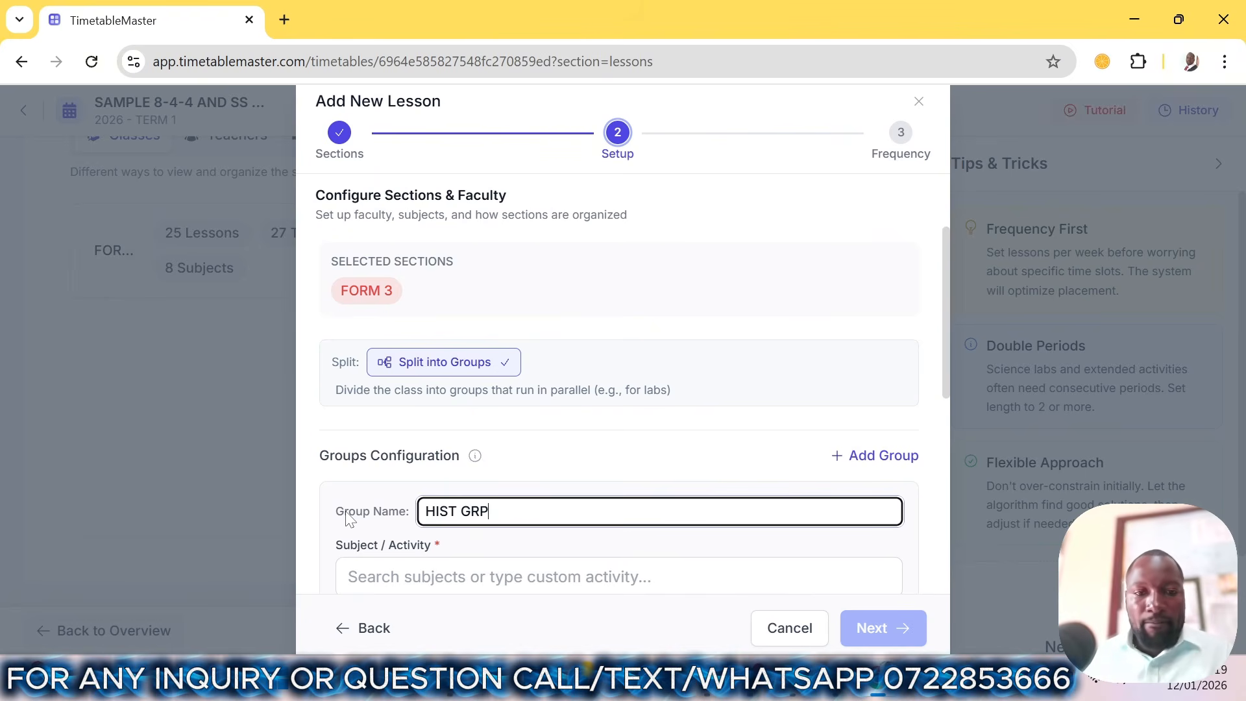
{"action": "key", "text": "Tab"}
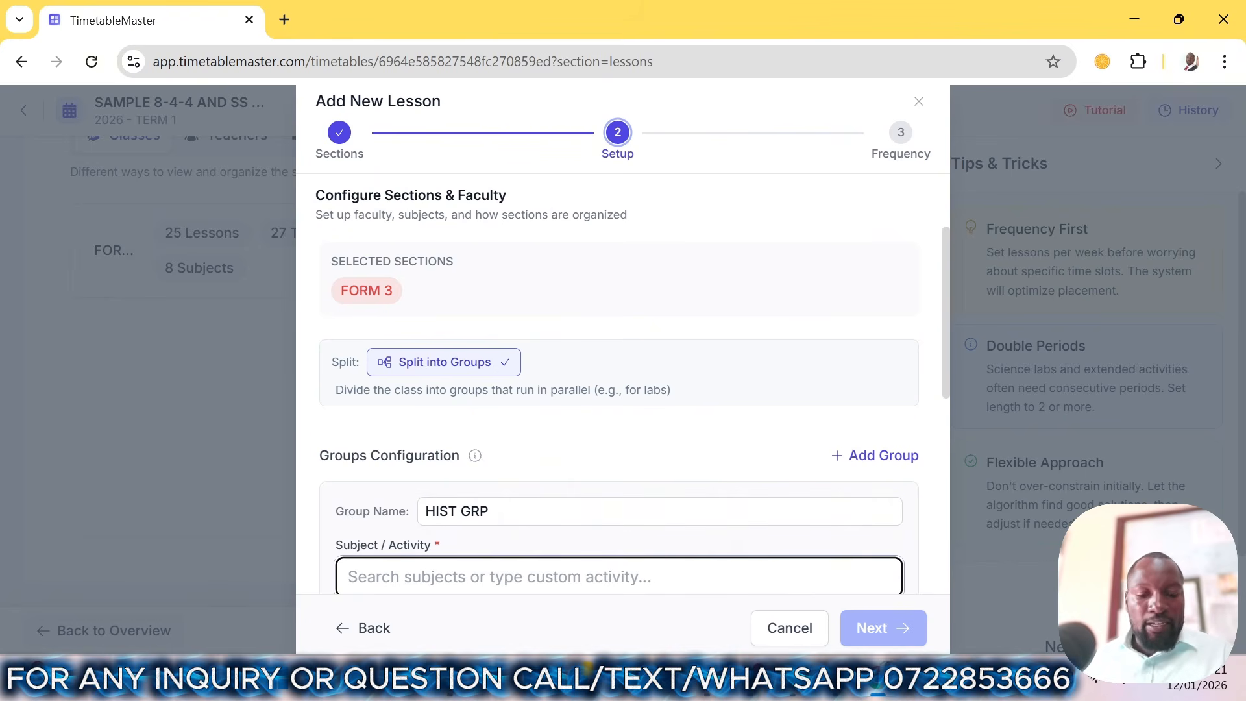
{"action": "type", "text": "HIS"}
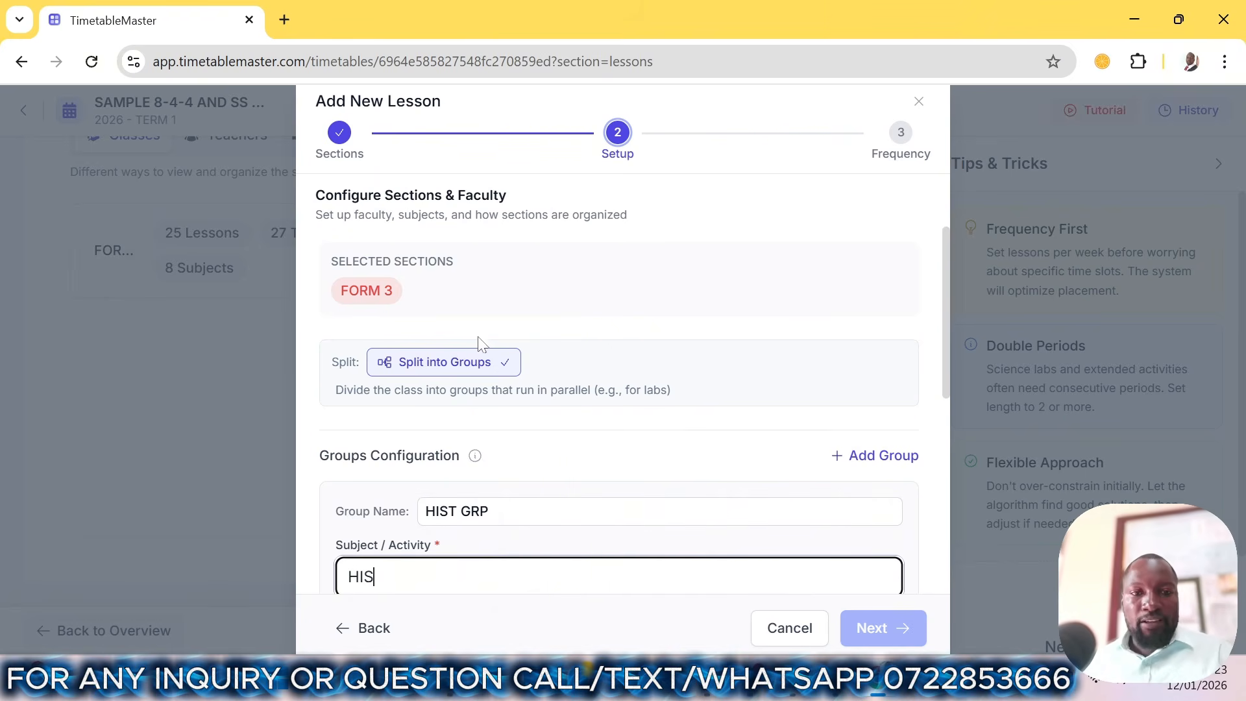
{"action": "scroll", "coordinate": [526, 370], "scroll_direction": "down", "scroll_amount": 5}
{"action": "left_click", "coordinate": [501, 397]}
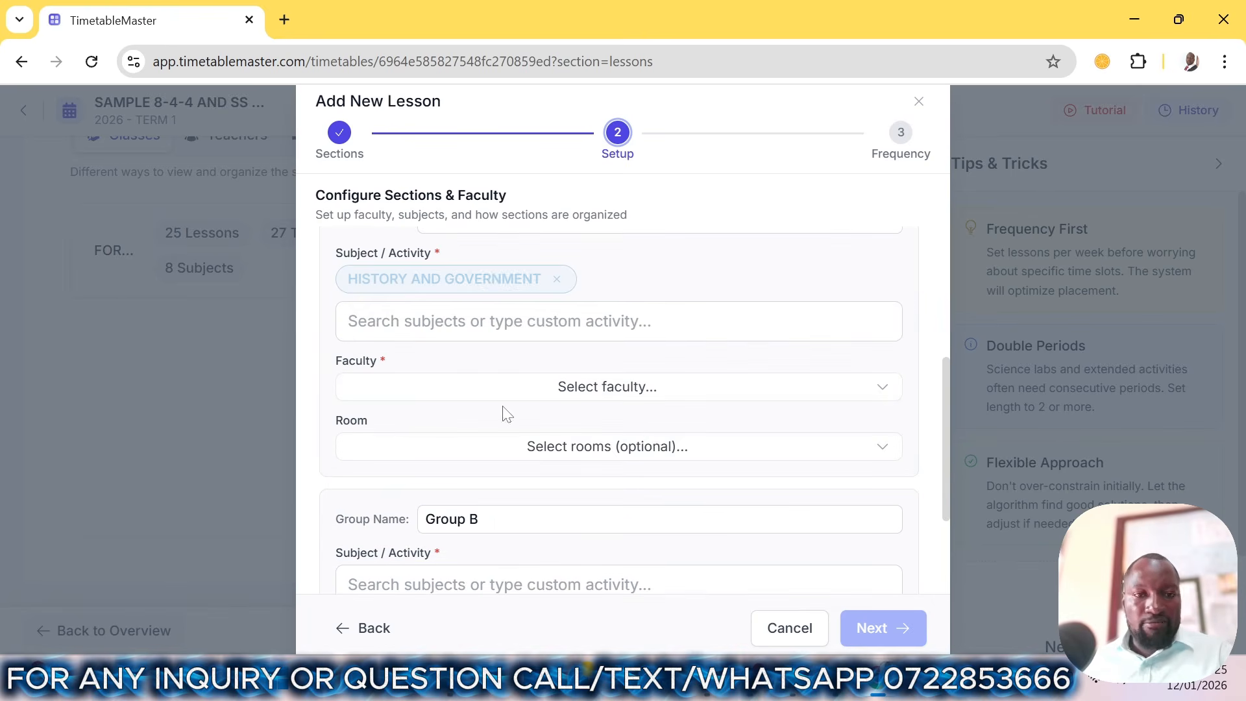
- Search the faculty by surname and assign the first matching teacher to the HIST GRP group
{"action": "left_click", "coordinate": [537, 396]}
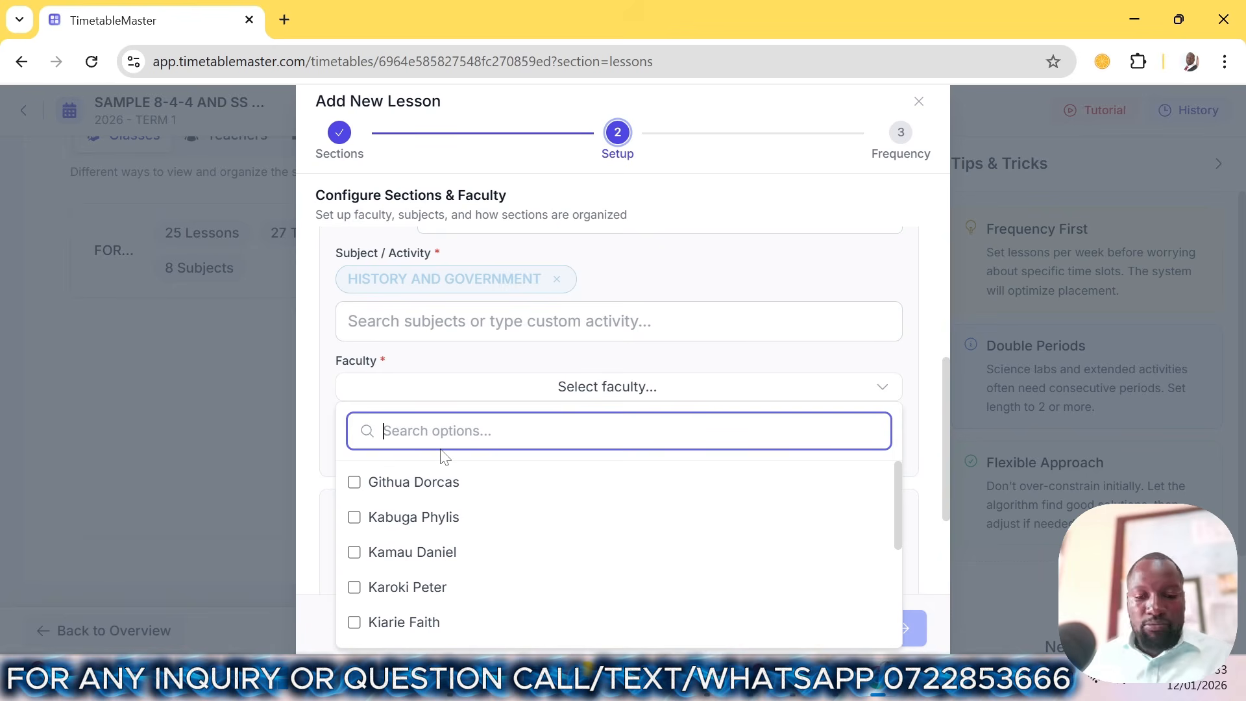
{"action": "type", "text": "MWA"}
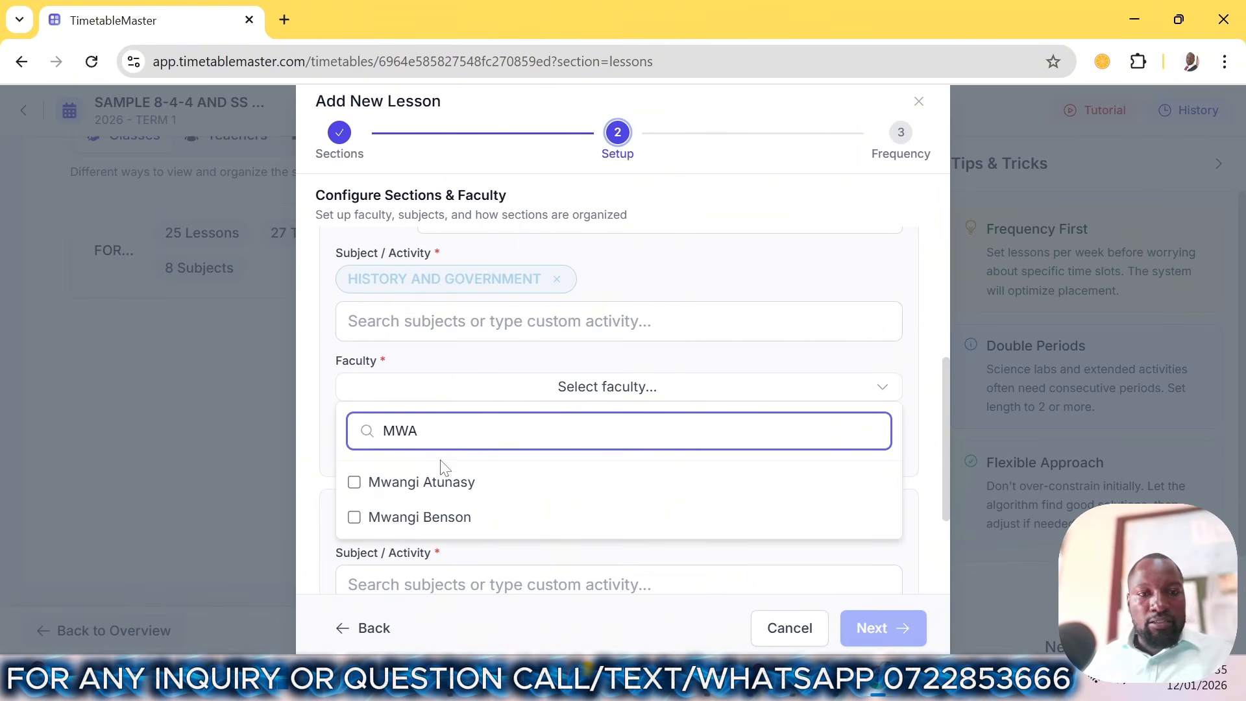
{"action": "left_click", "coordinate": [440, 497]}
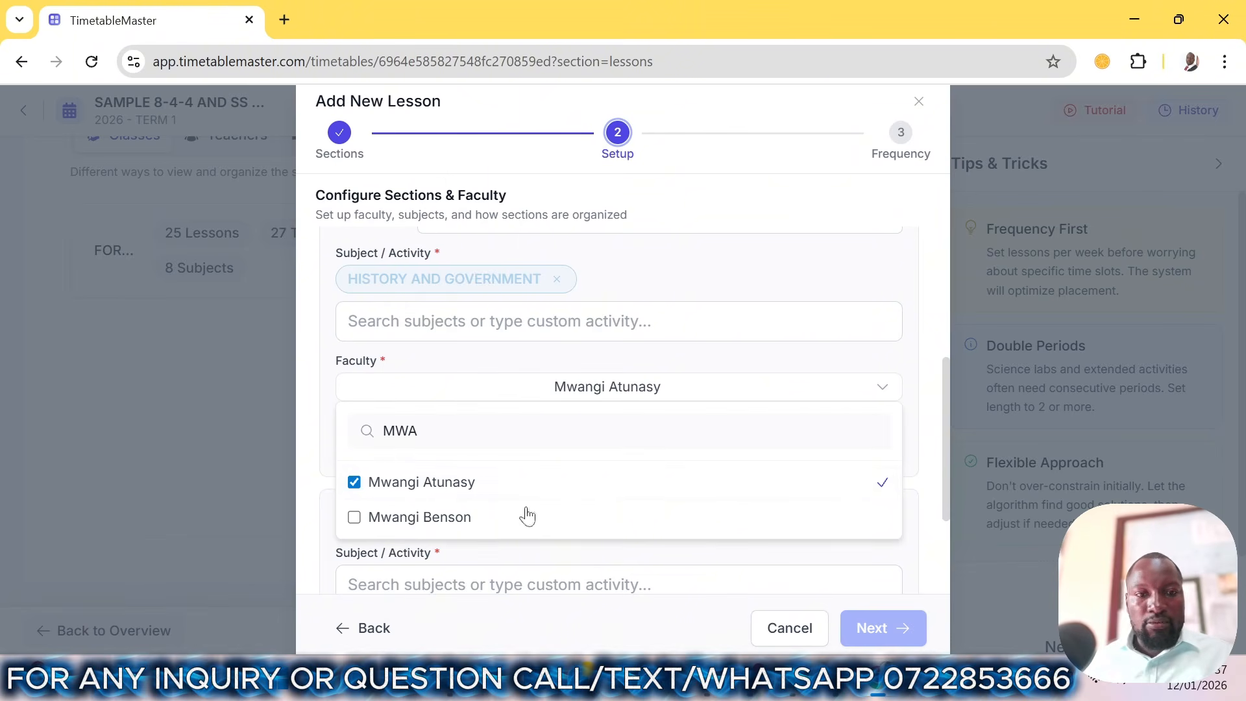
{"action": "left_click", "coordinate": [798, 384]}
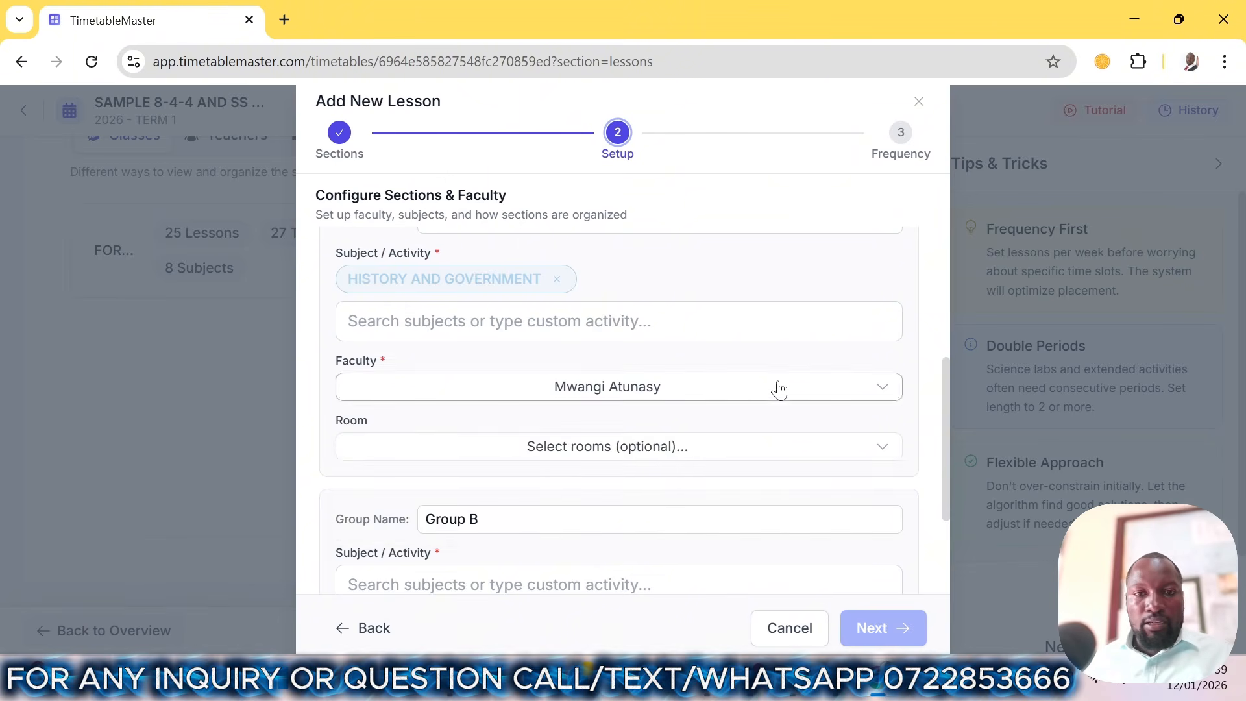
- Name the second group GEOG GRP and assign it the GEOGRAPHY subject
{"action": "scroll", "coordinate": [779, 390], "scroll_direction": "down", "scroll_amount": 2}
{"action": "left_click", "coordinate": [398, 425]}
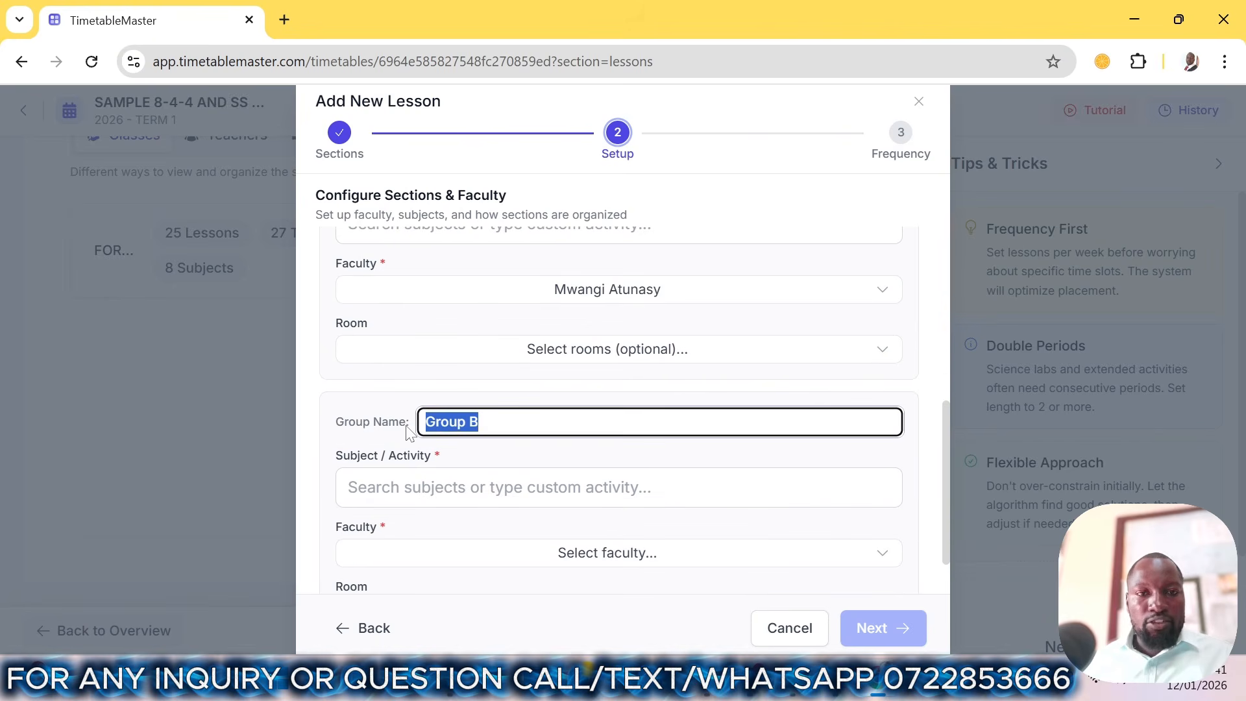
{"action": "type", "text": "GEOG"}
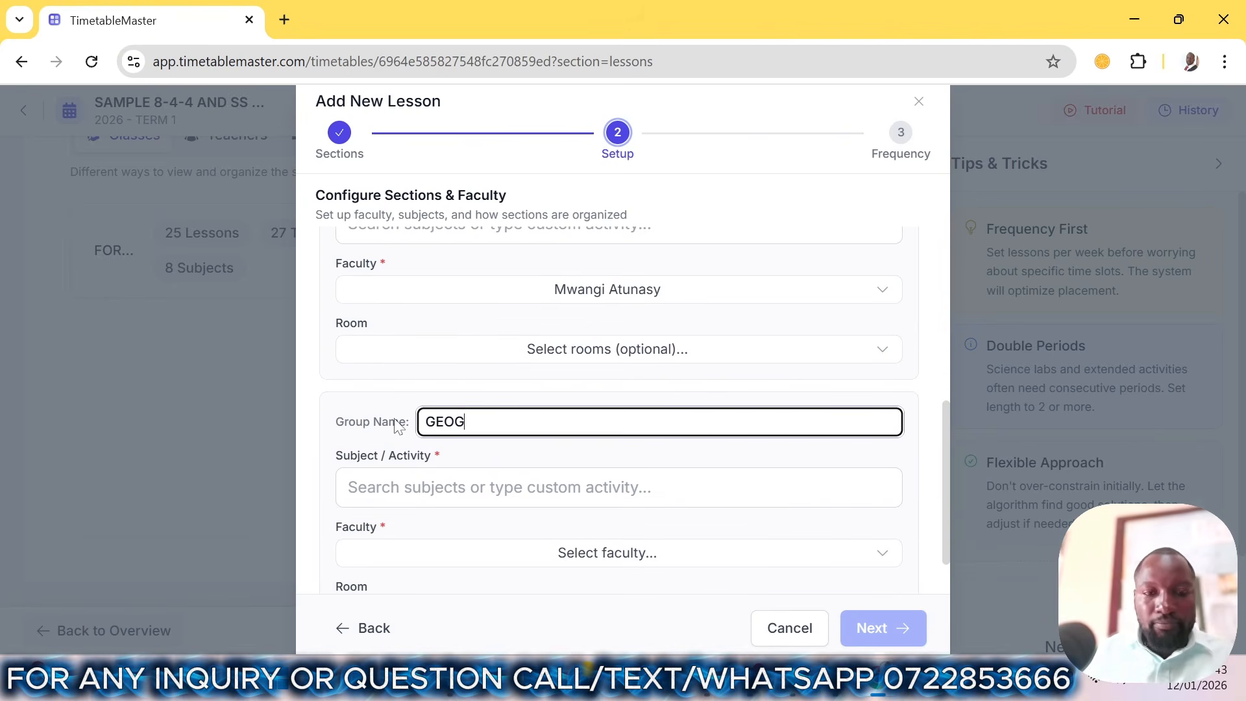
{"action": "type", "text": " GRP"}
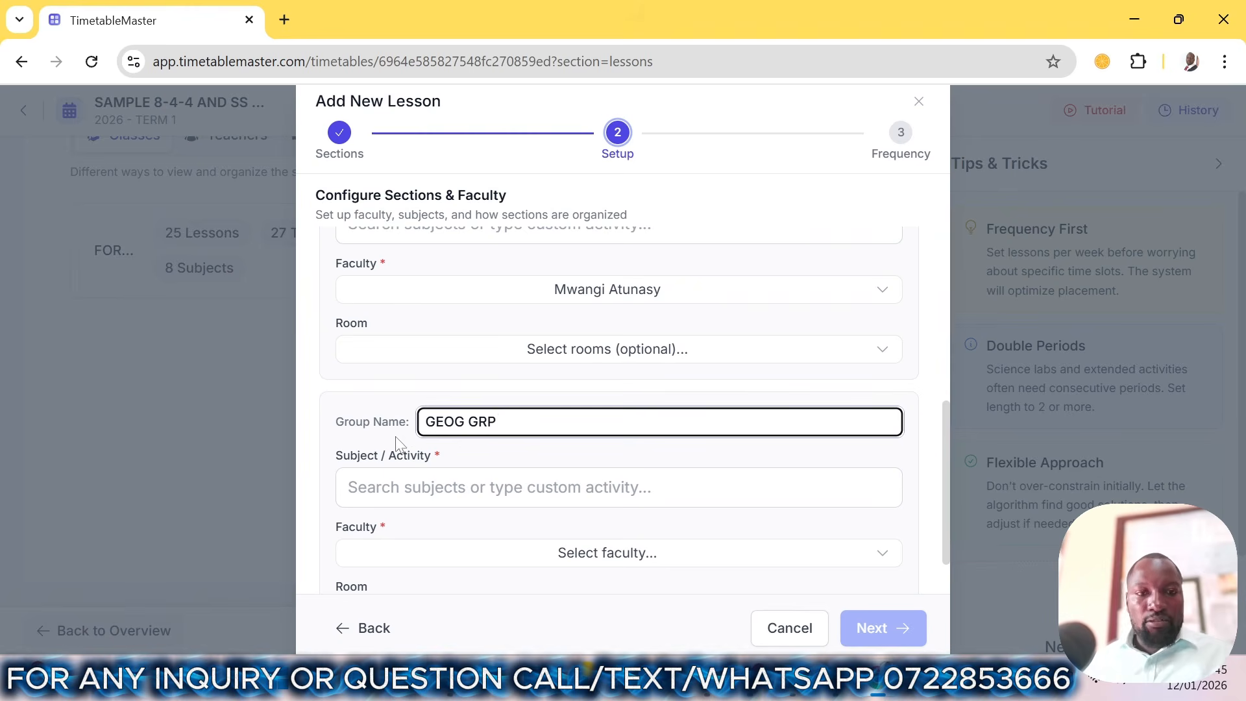
{"action": "key", "text": "Tab"}
{"action": "type", "text": "GEO"}
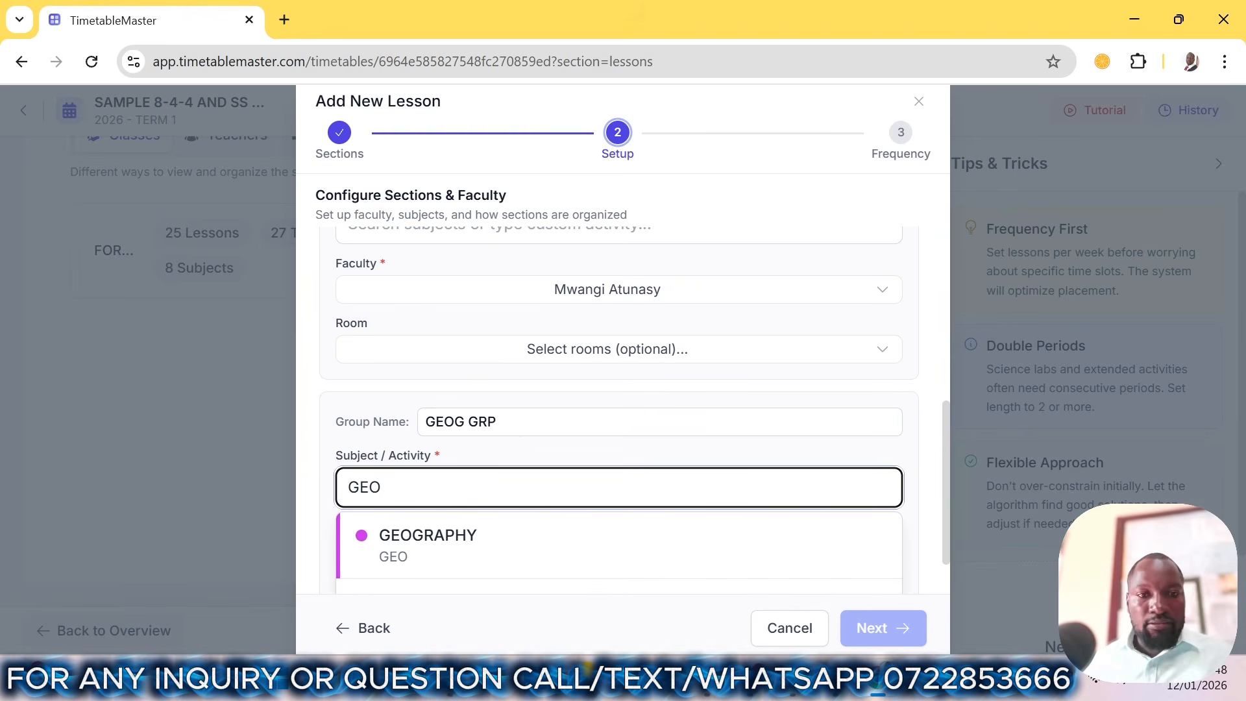
{"action": "left_click", "coordinate": [485, 554]}
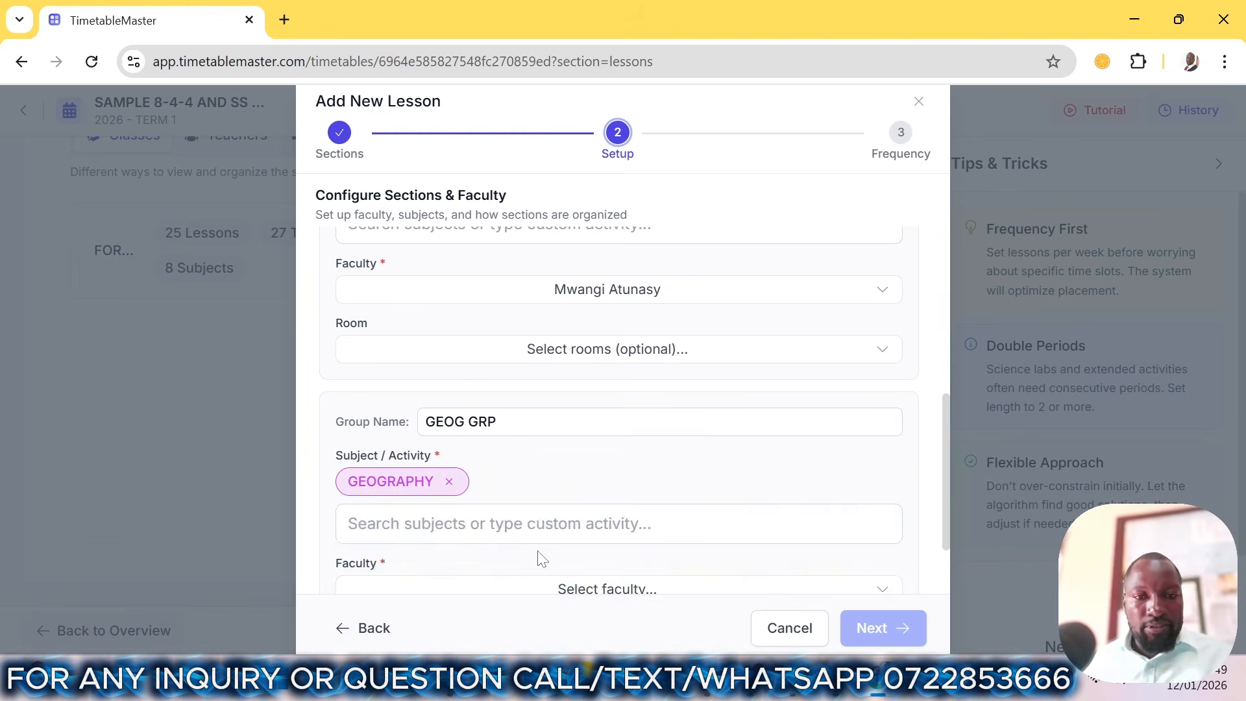
- Search the faculty by surname and assign the second matching teacher to the GEOG GRP group
{"action": "scroll", "coordinate": [523, 562], "scroll_direction": "down", "scroll_amount": 2}
{"action": "left_click", "coordinate": [553, 500]}
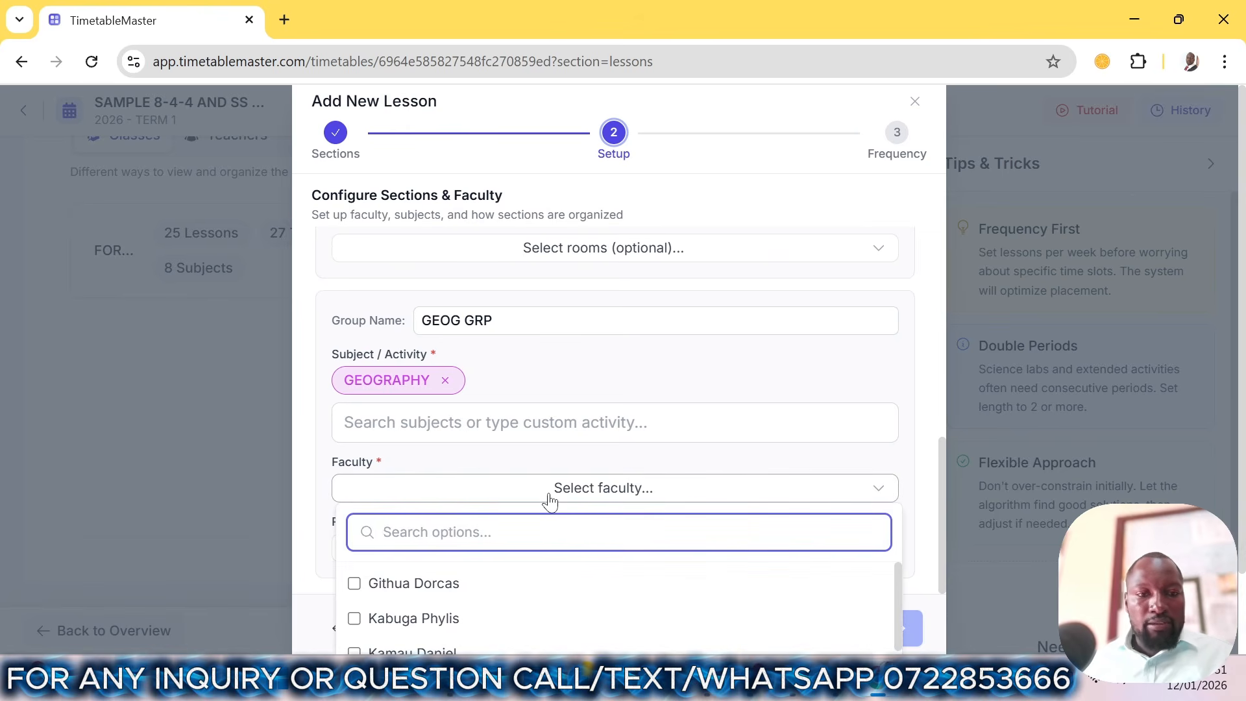
{"action": "type", "text": "MWA"}
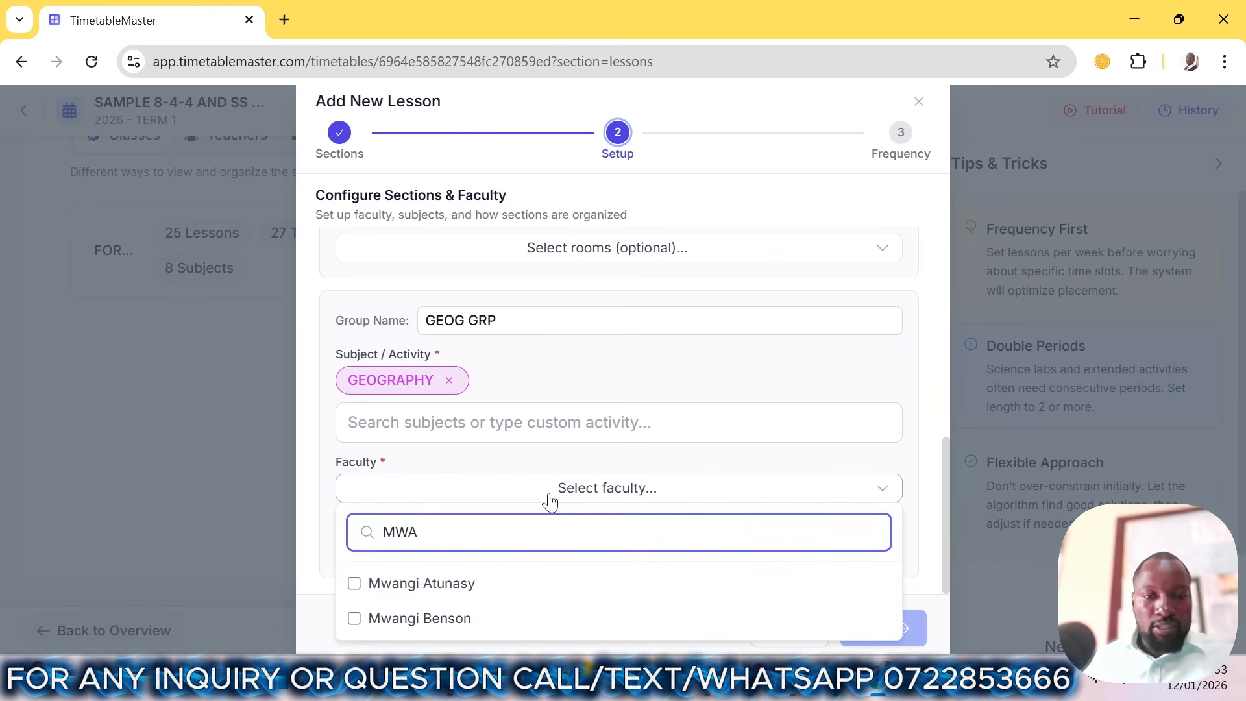
{"action": "left_click", "coordinate": [481, 624]}
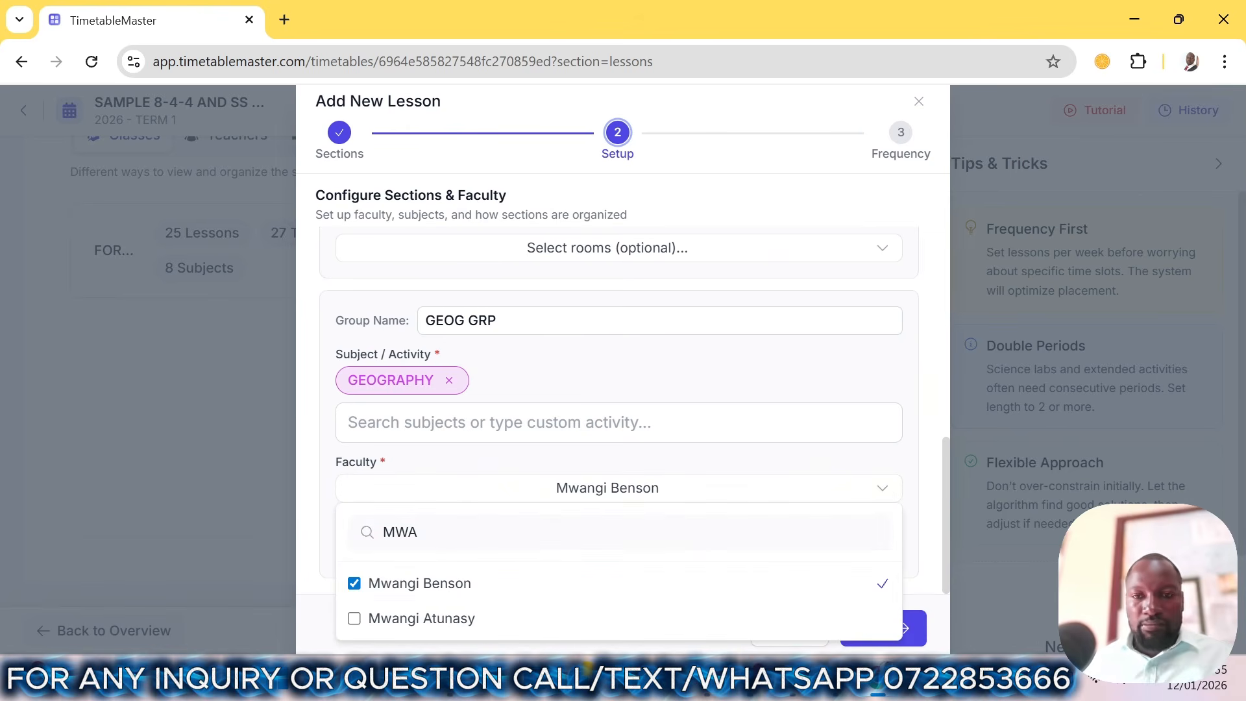
{"action": "left_click", "coordinate": [920, 452]}
- Set the grouped lesson's frequency to 5 single periods per week and create the lesson
{"action": "left_click", "coordinate": [865, 628]}
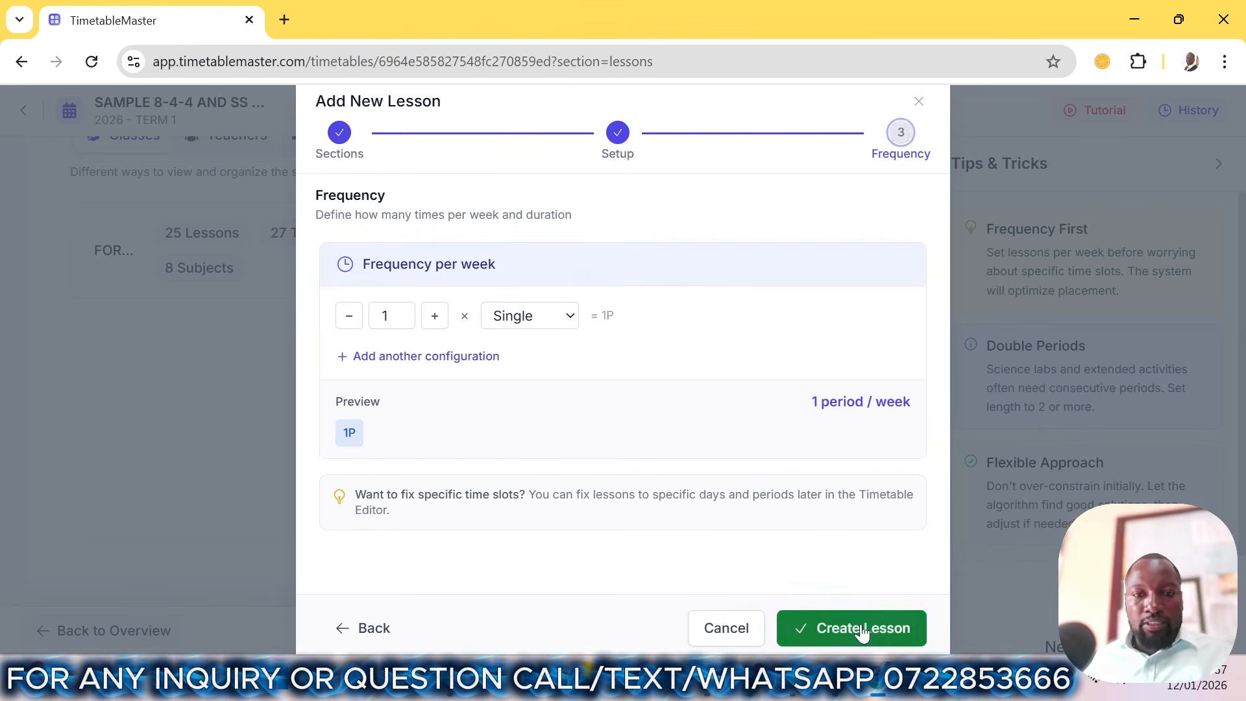
{"action": "left_click", "coordinate": [434, 324]}
{"action": "left_click", "coordinate": [434, 326]}
{"action": "left_click", "coordinate": [434, 325]}
{"action": "left_click", "coordinate": [434, 325]}
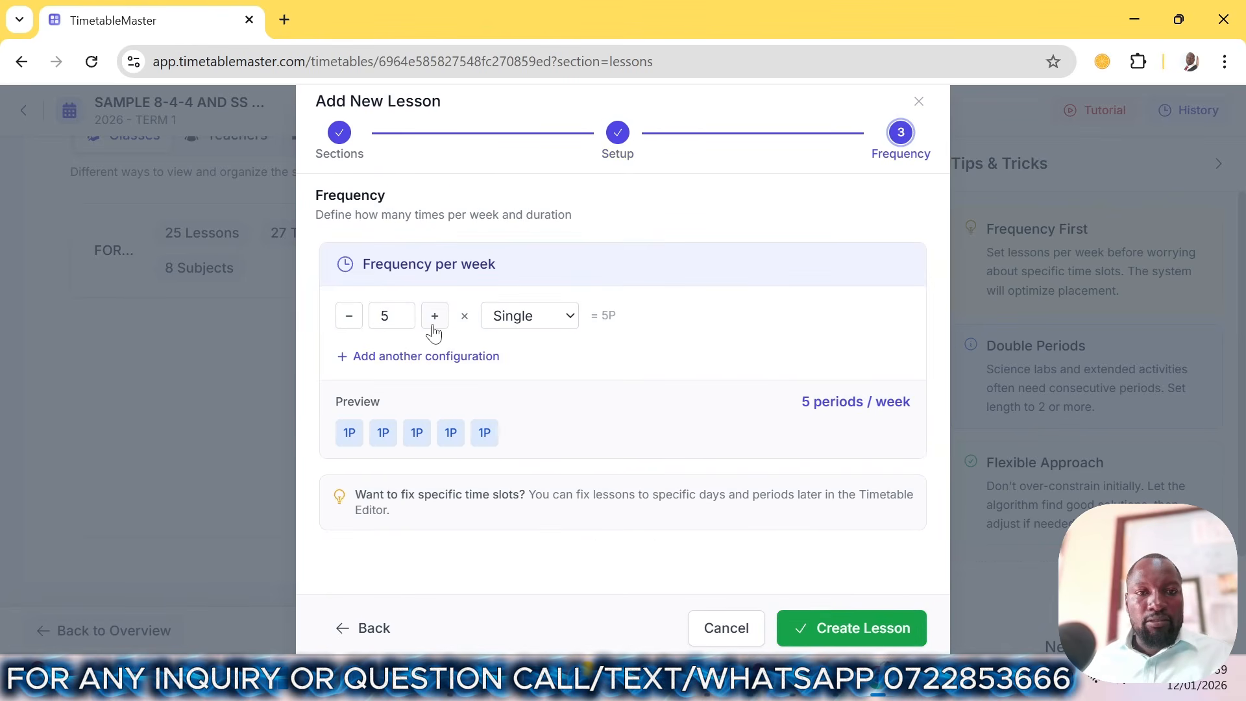
{"action": "left_click", "coordinate": [819, 632]}
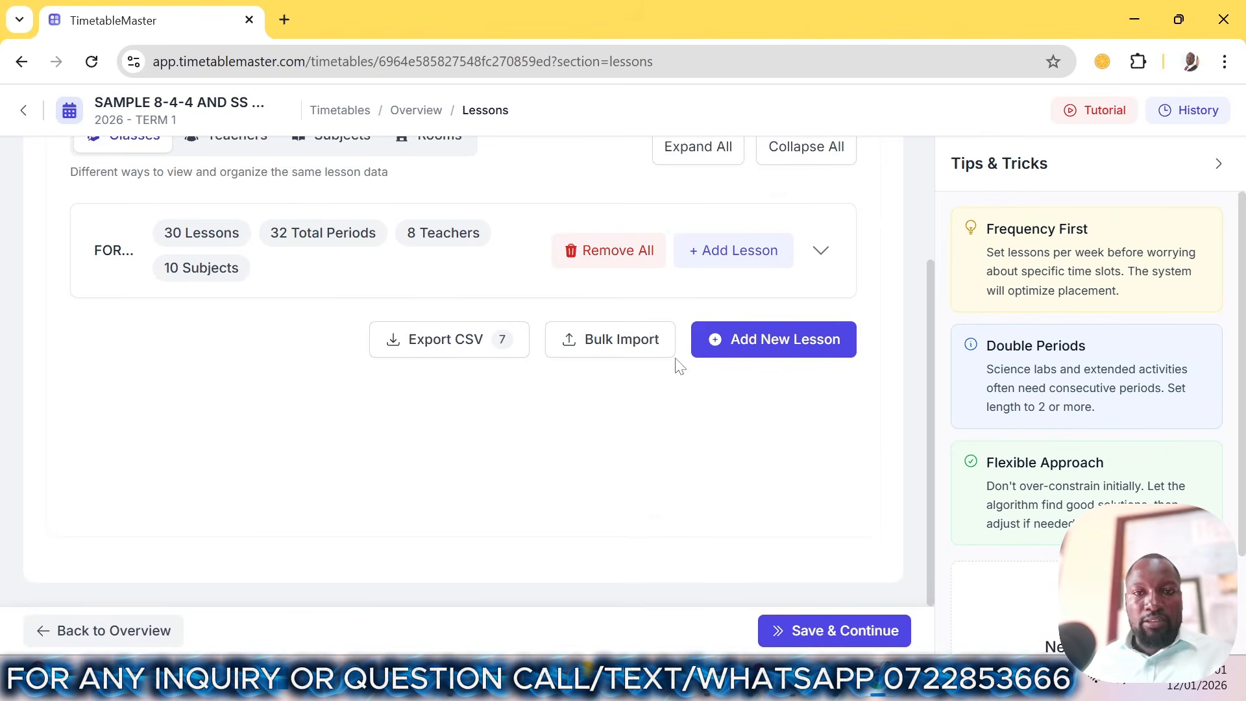
- Start a new lesson for the FORM 3 section and assign it the KISWAHILI subject
{"action": "left_click", "coordinate": [756, 345]}
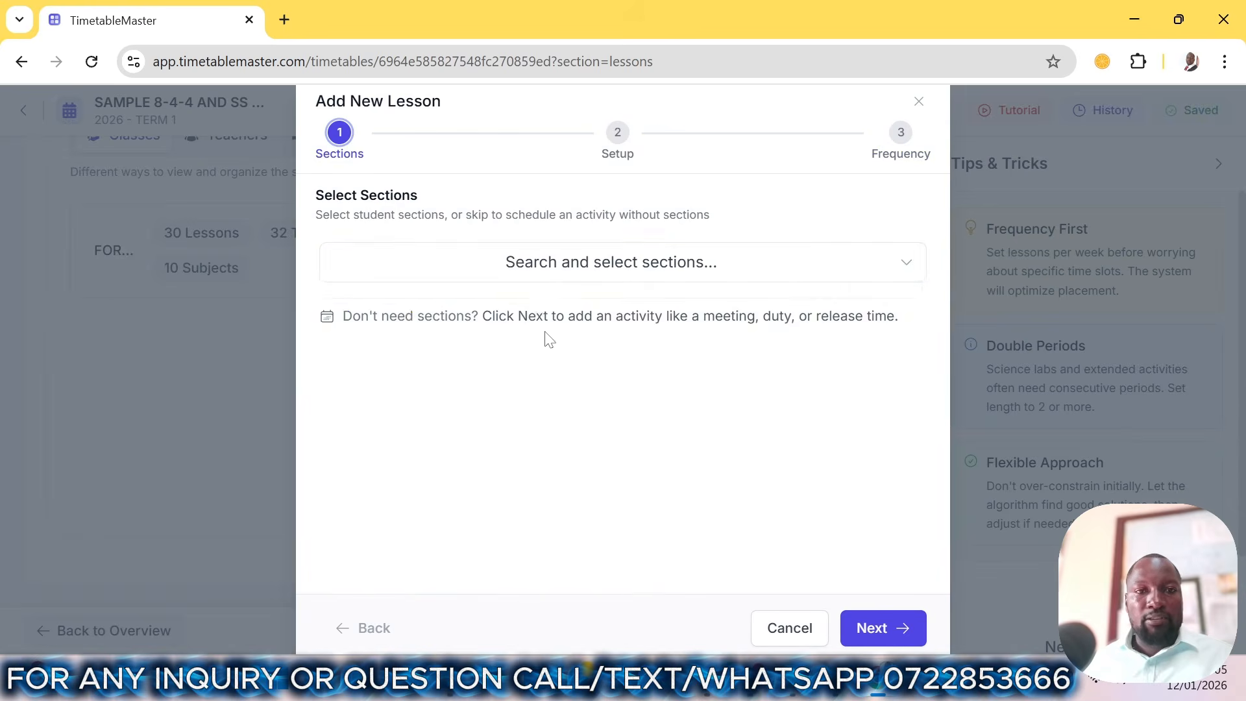
{"action": "left_click", "coordinate": [537, 275]}
{"action": "left_click", "coordinate": [456, 363]}
{"action": "left_click", "coordinate": [884, 628]}
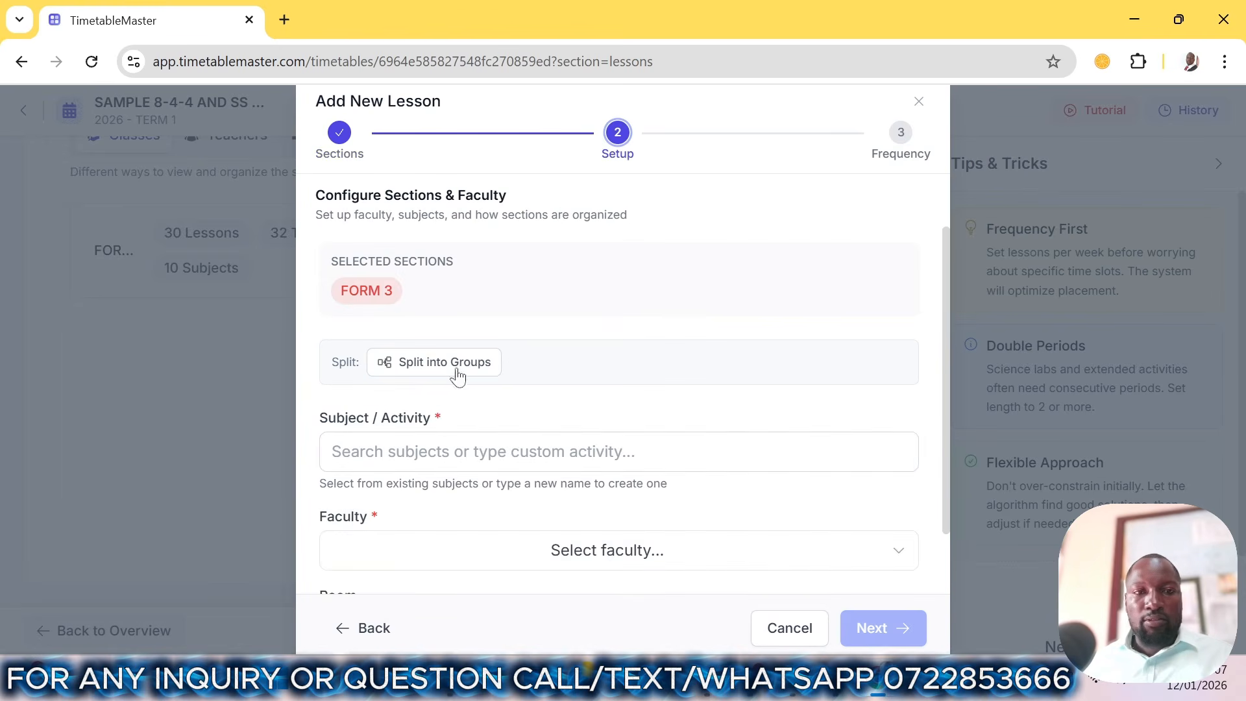
{"action": "left_click", "coordinate": [502, 454]}
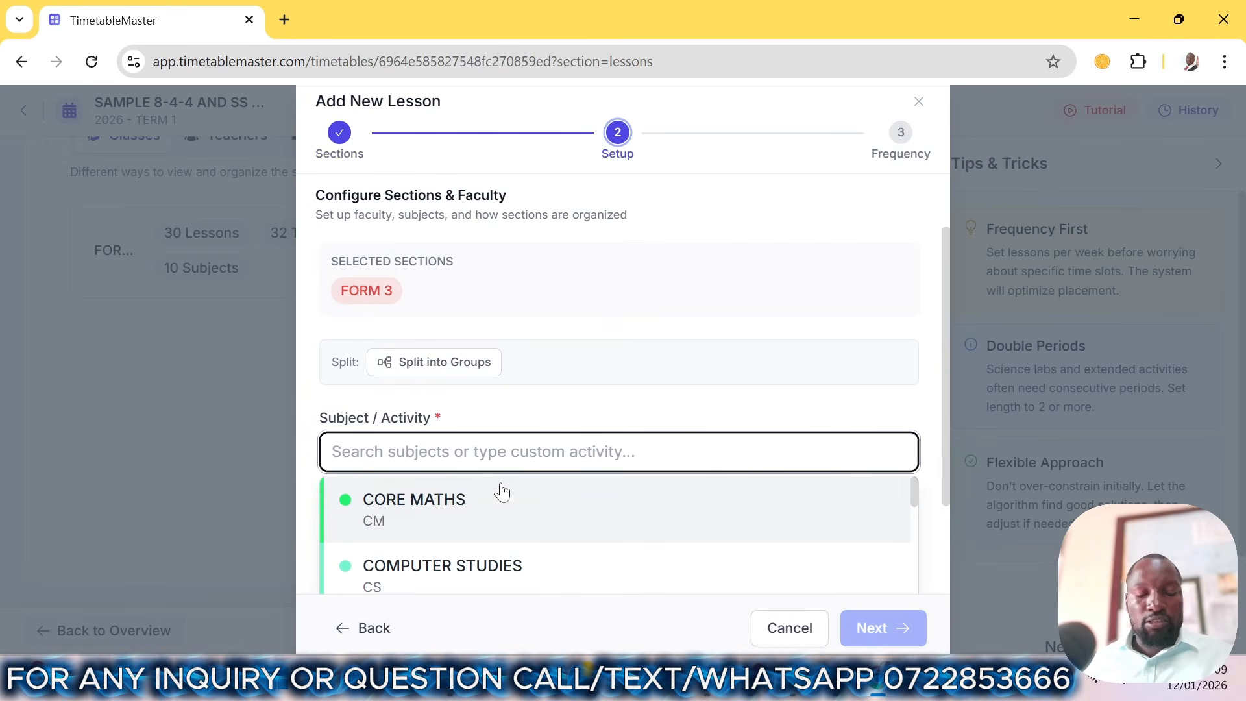
{"action": "type", "text": "KIS"}
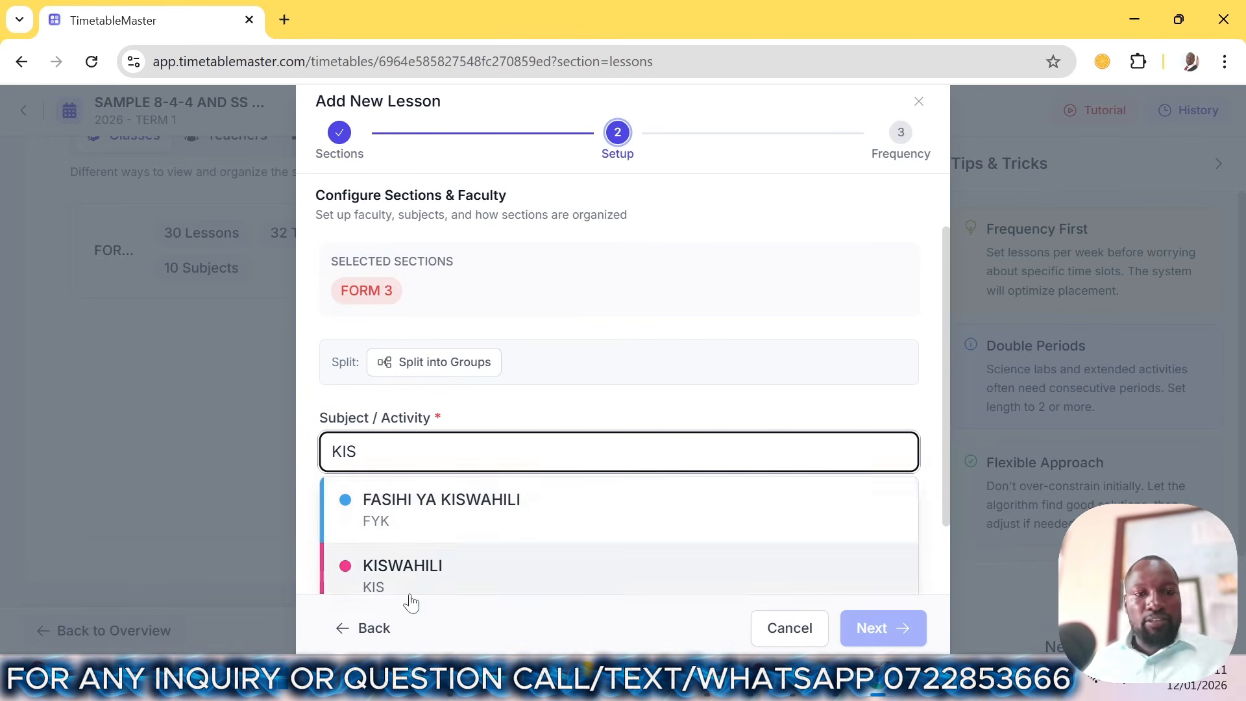
{"action": "left_click", "coordinate": [411, 578]}
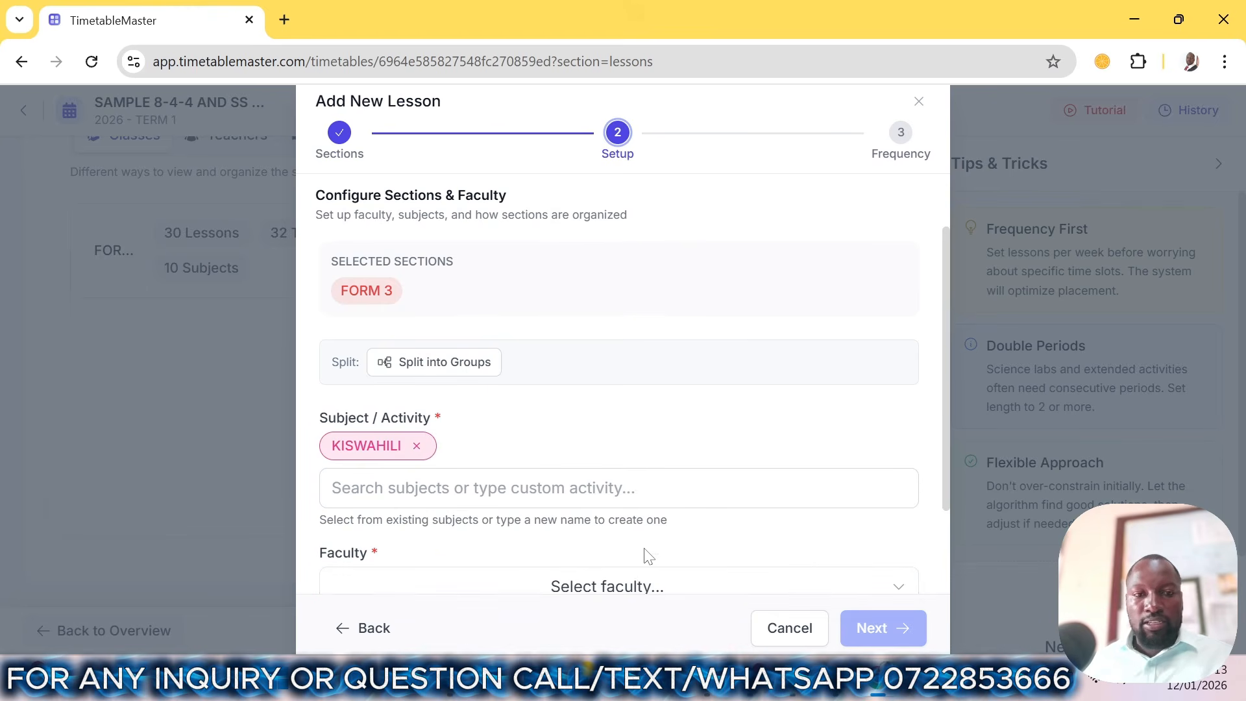
- Assign the second teacher in the faculty list to the KISWAHILI lesson
{"action": "scroll", "coordinate": [645, 554], "scroll_direction": "down", "scroll_amount": 2}
{"action": "left_click", "coordinate": [562, 489]}
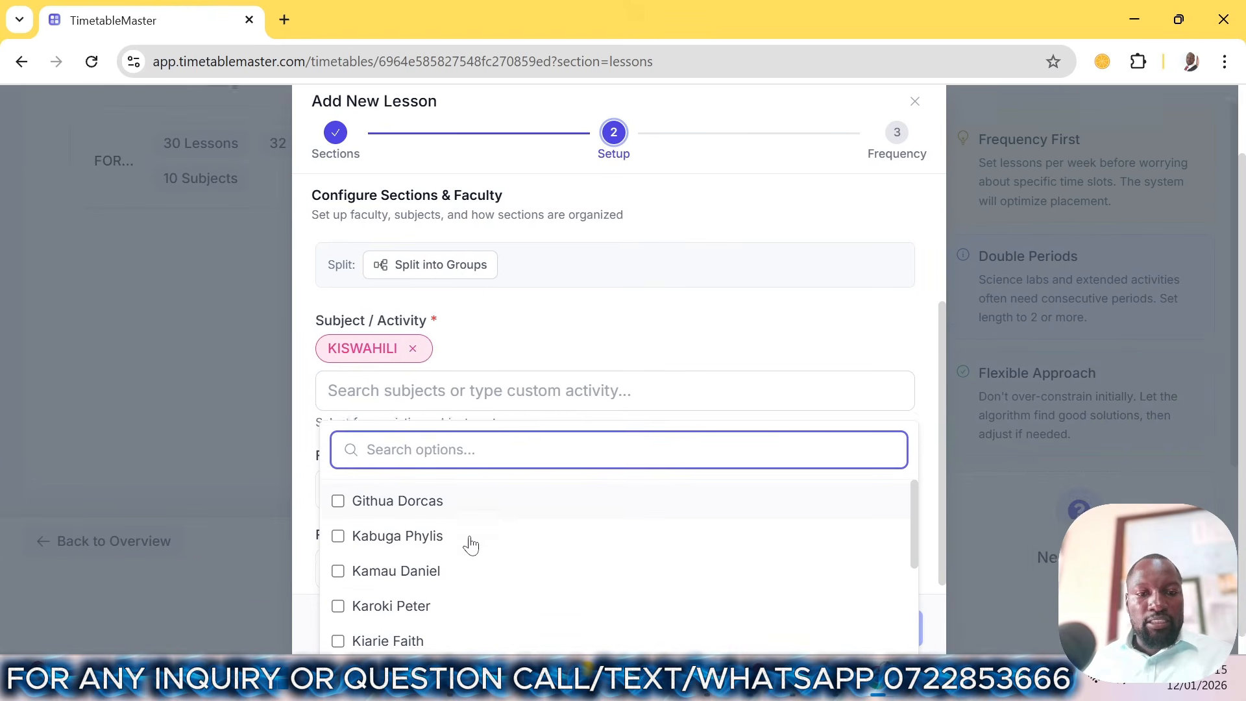
{"action": "scroll", "coordinate": [454, 551], "scroll_direction": "down", "scroll_amount": 2}
{"action": "scroll", "coordinate": [447, 547], "scroll_direction": "up", "scroll_amount": 2}
{"action": "left_click", "coordinate": [447, 544]}
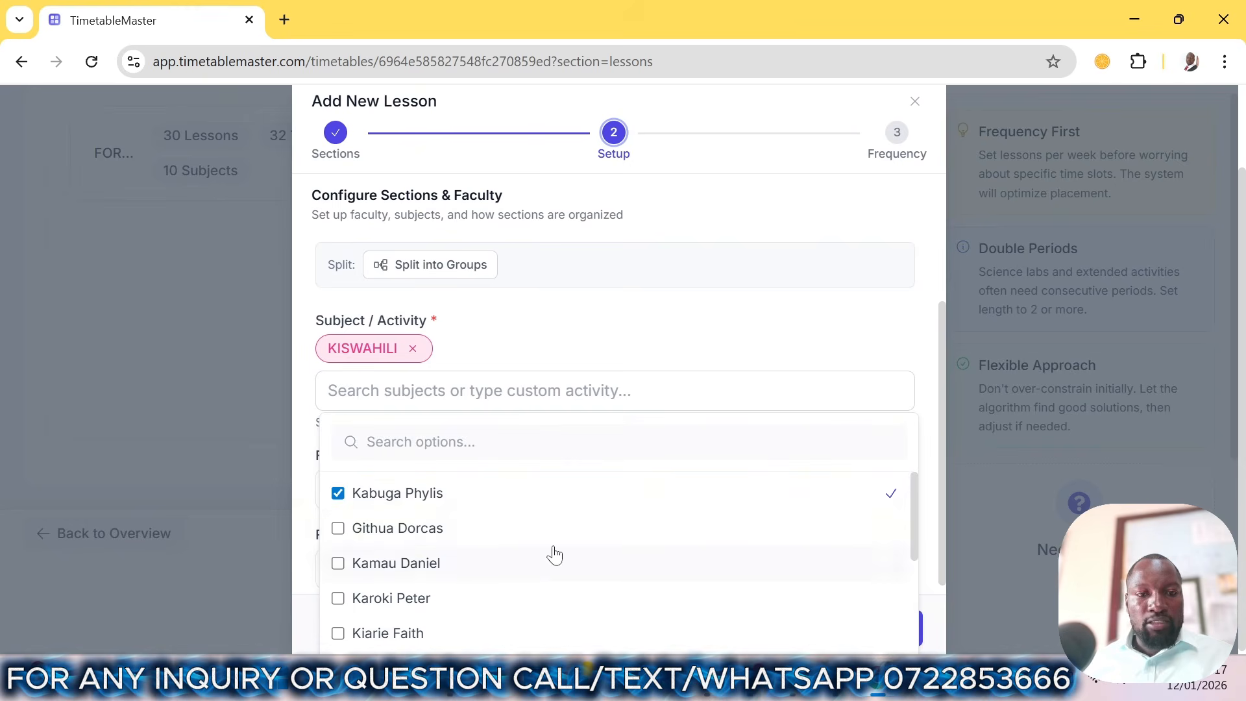
{"action": "left_click", "coordinate": [944, 427]}
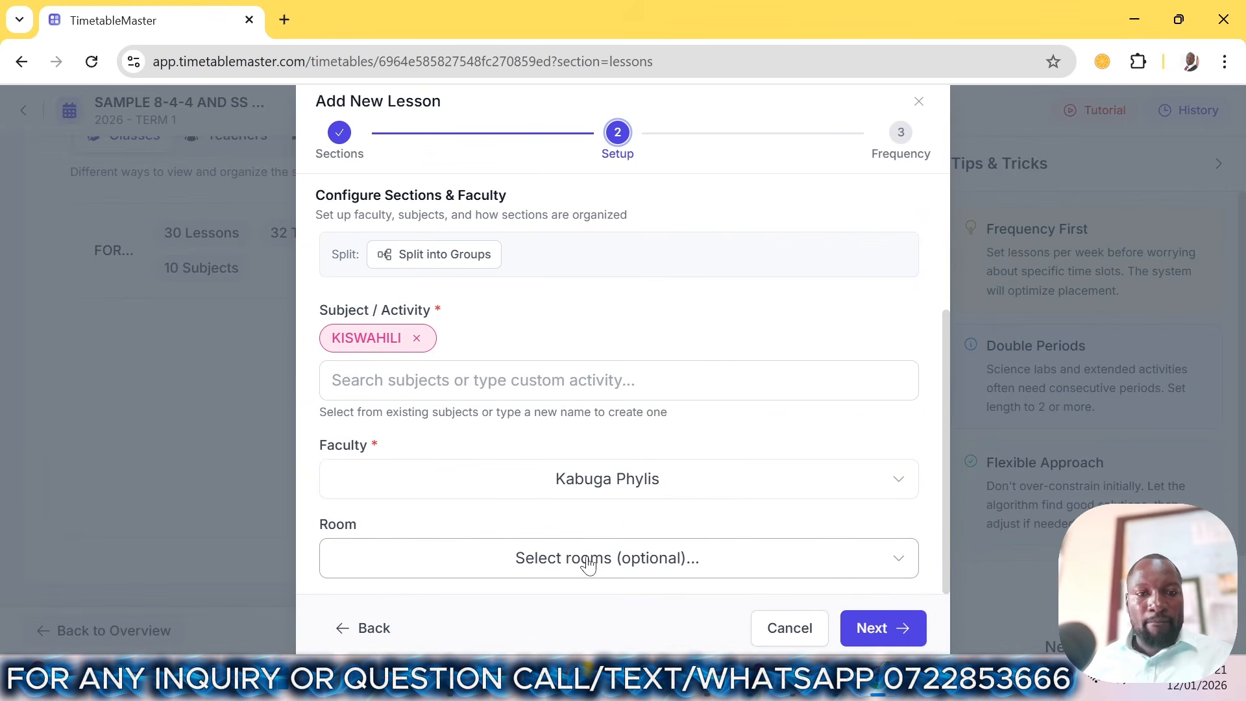
- Set the KISWAHILI lesson's frequency to 6 single periods per week and create the lesson
{"action": "left_click", "coordinate": [853, 628]}
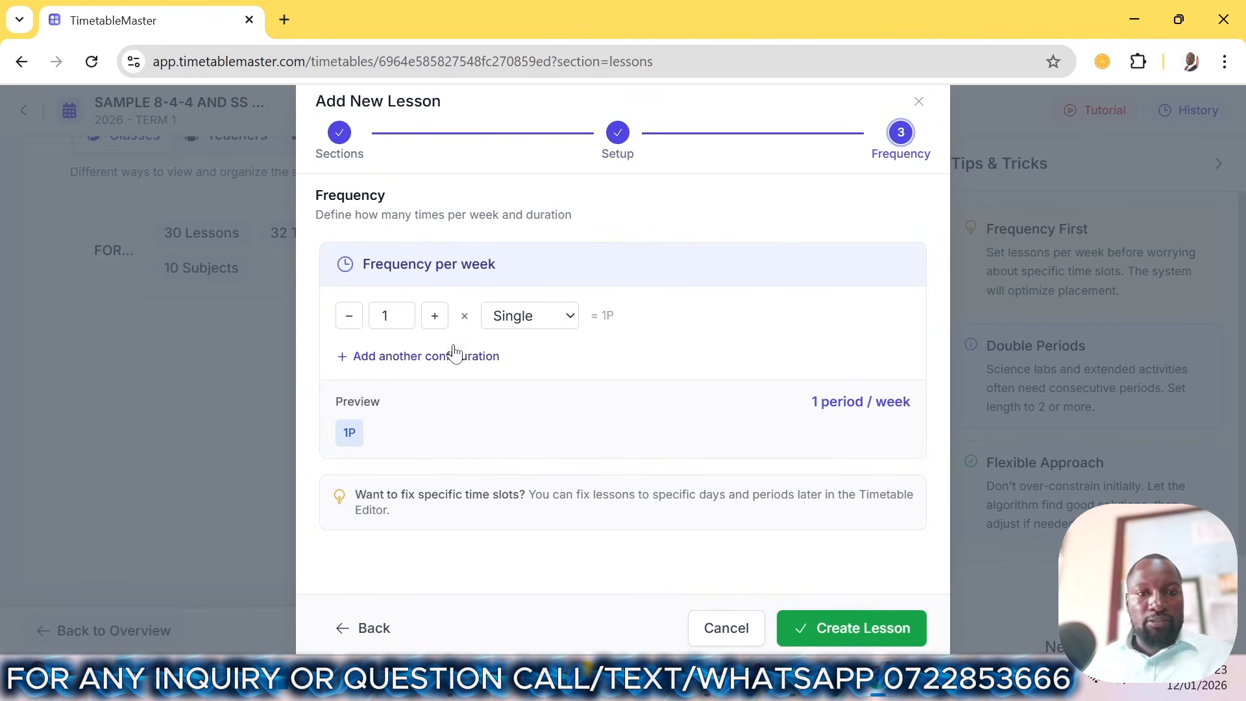
{"action": "left_click", "coordinate": [434, 316]}
{"action": "left_click", "coordinate": [434, 316]}
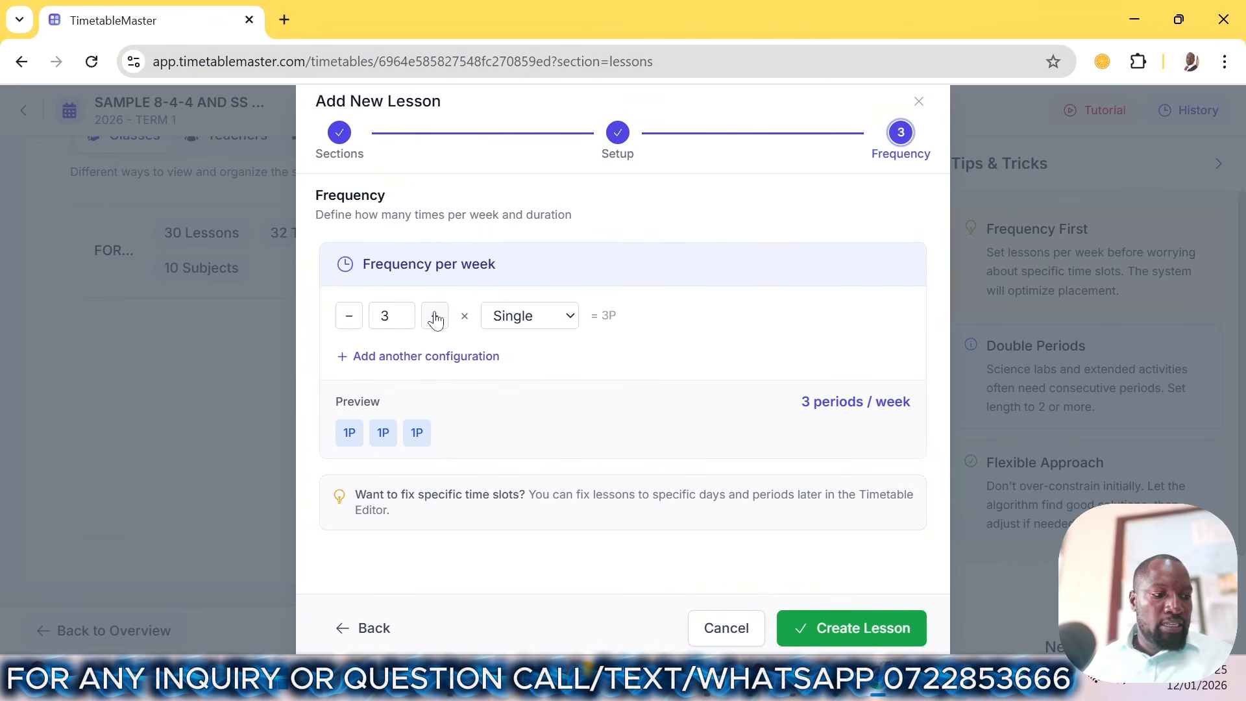
{"action": "left_click", "coordinate": [434, 316]}
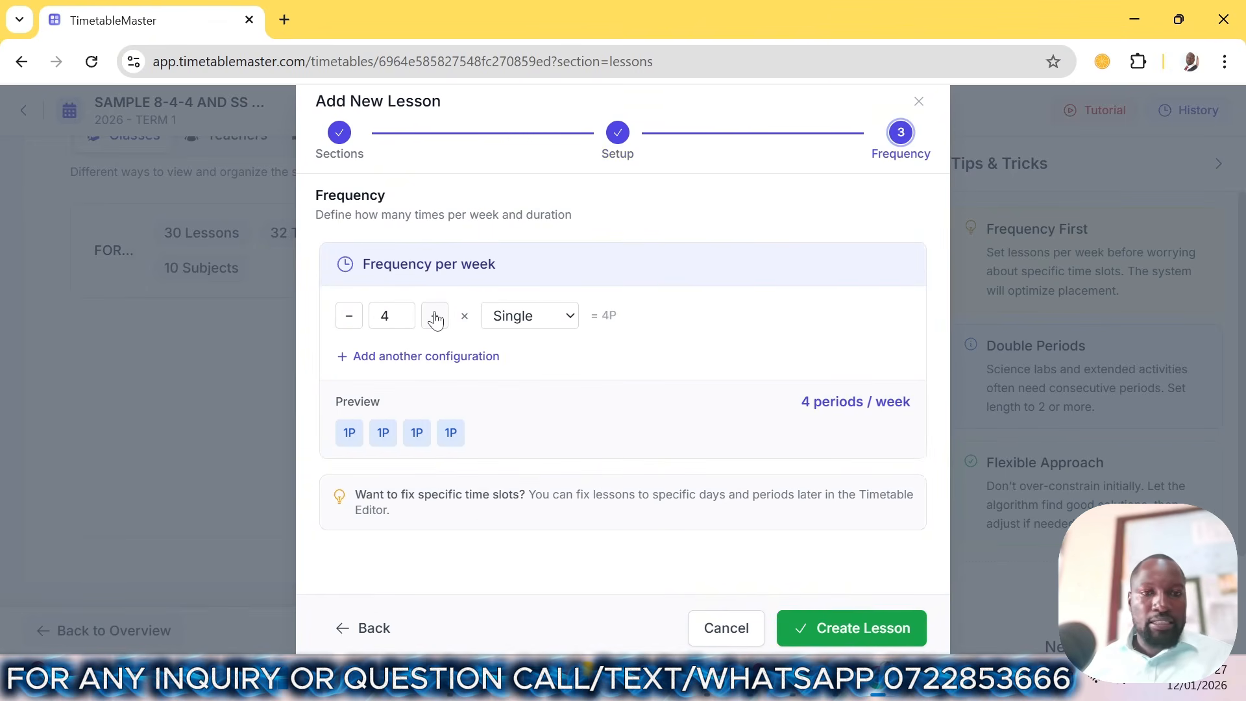
{"action": "left_click", "coordinate": [434, 316]}
{"action": "left_click", "coordinate": [434, 316]}
{"action": "left_click", "coordinate": [900, 628]}
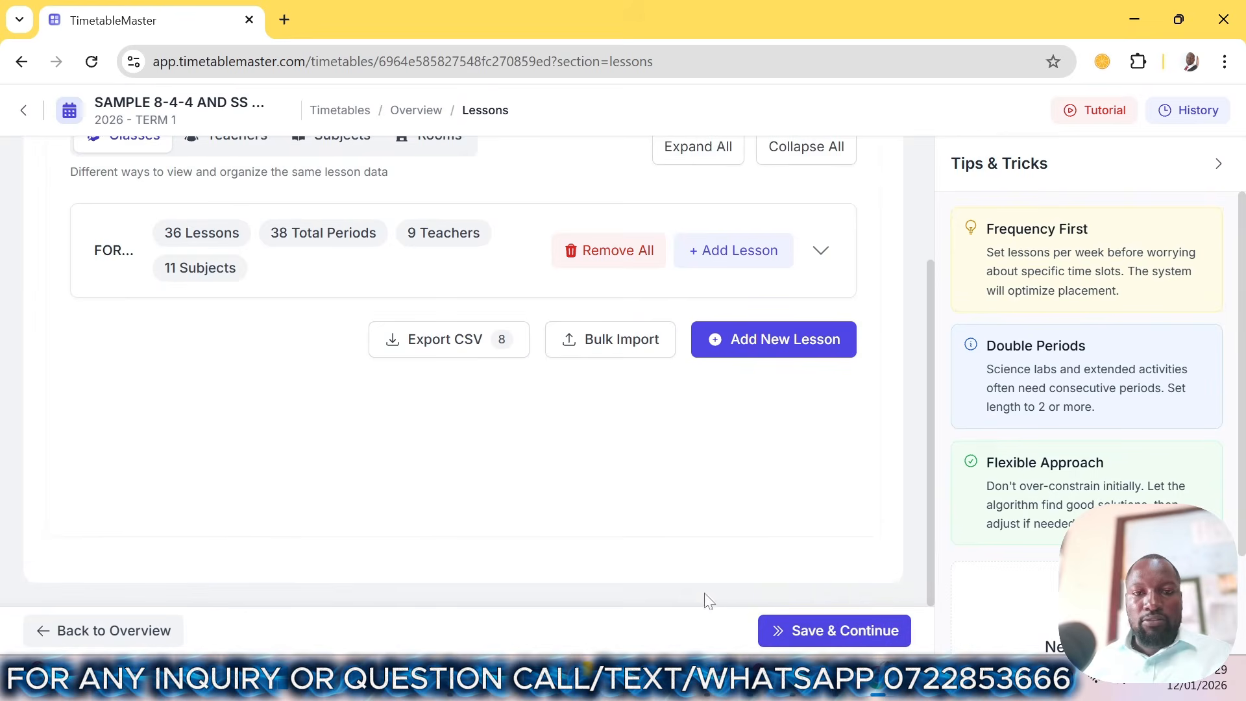
- Start another lesson for the FORM 3 section and assign it the MATHEMATICS subject
{"action": "left_click", "coordinate": [813, 354]}
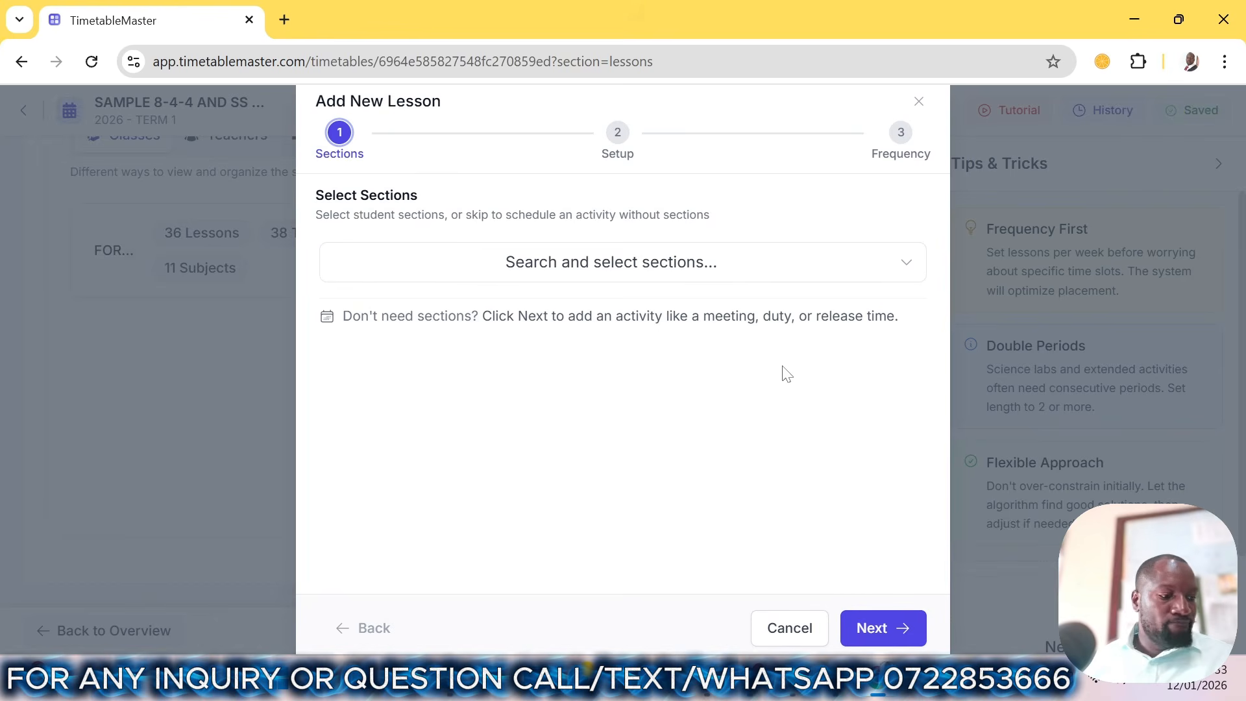
{"action": "left_click", "coordinate": [504, 277]}
{"action": "left_click", "coordinate": [413, 365]}
{"action": "left_click", "coordinate": [854, 623]}
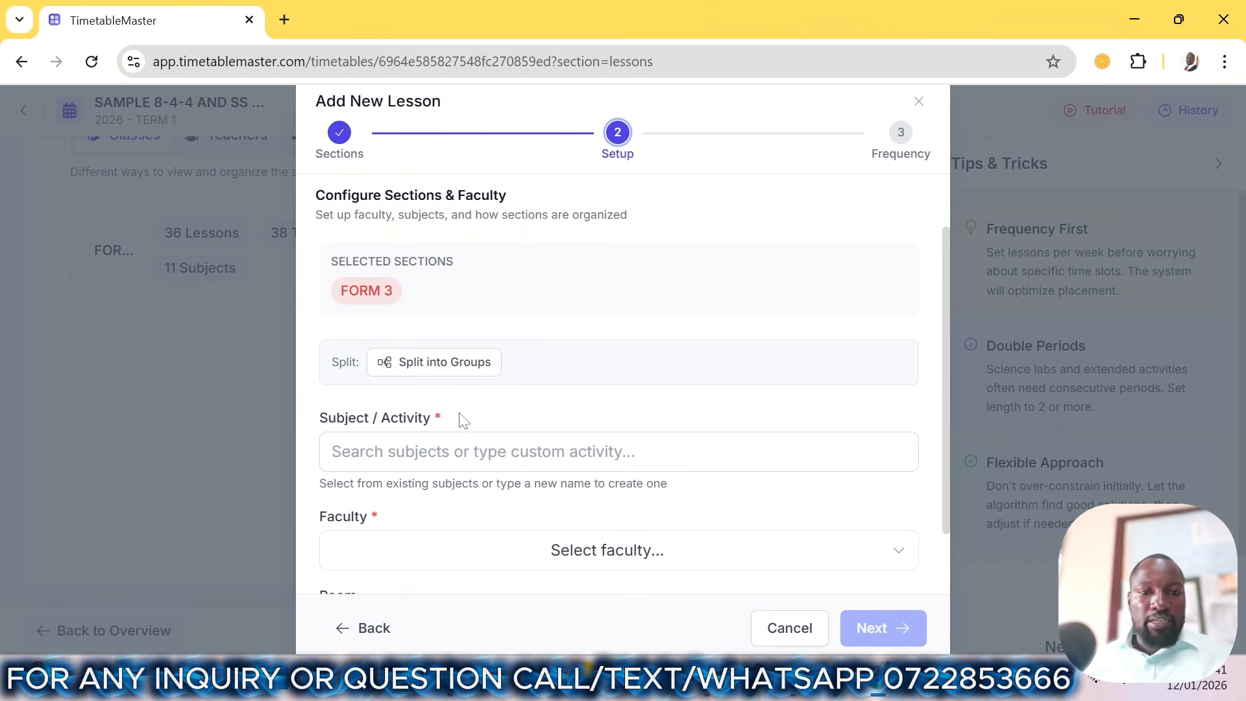
{"action": "left_click", "coordinate": [459, 452]}
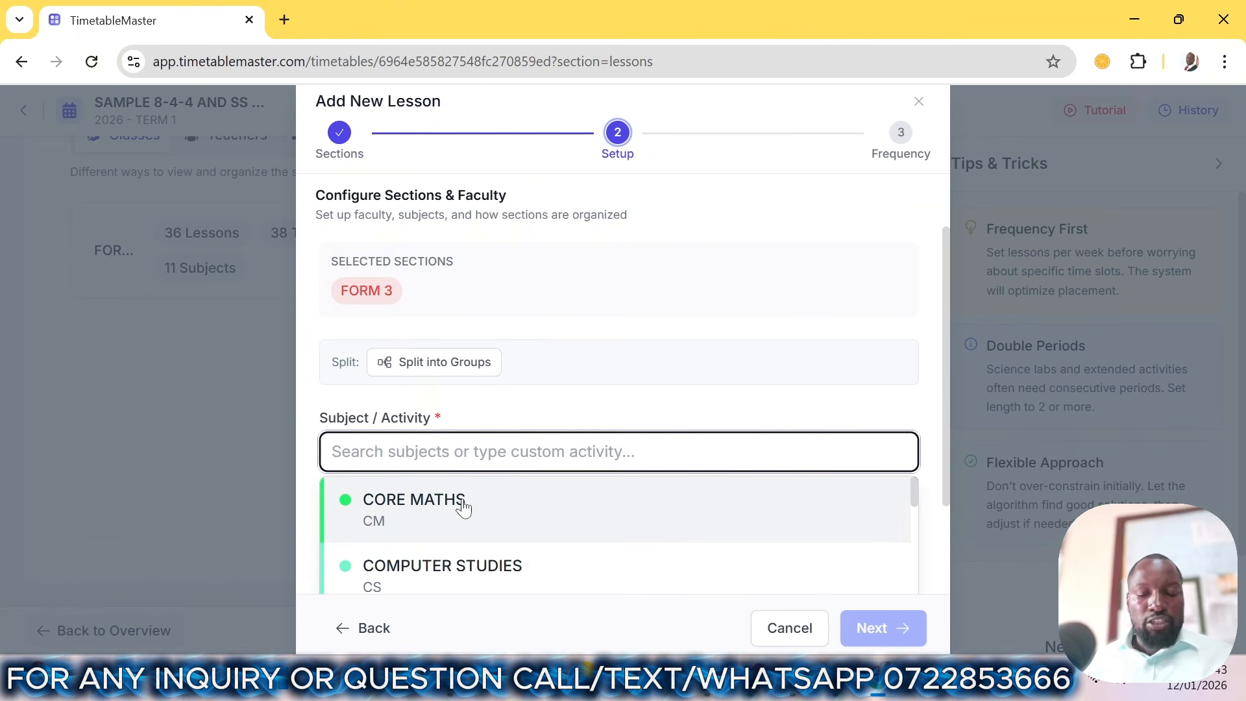
{"action": "type", "text": "MAT"}
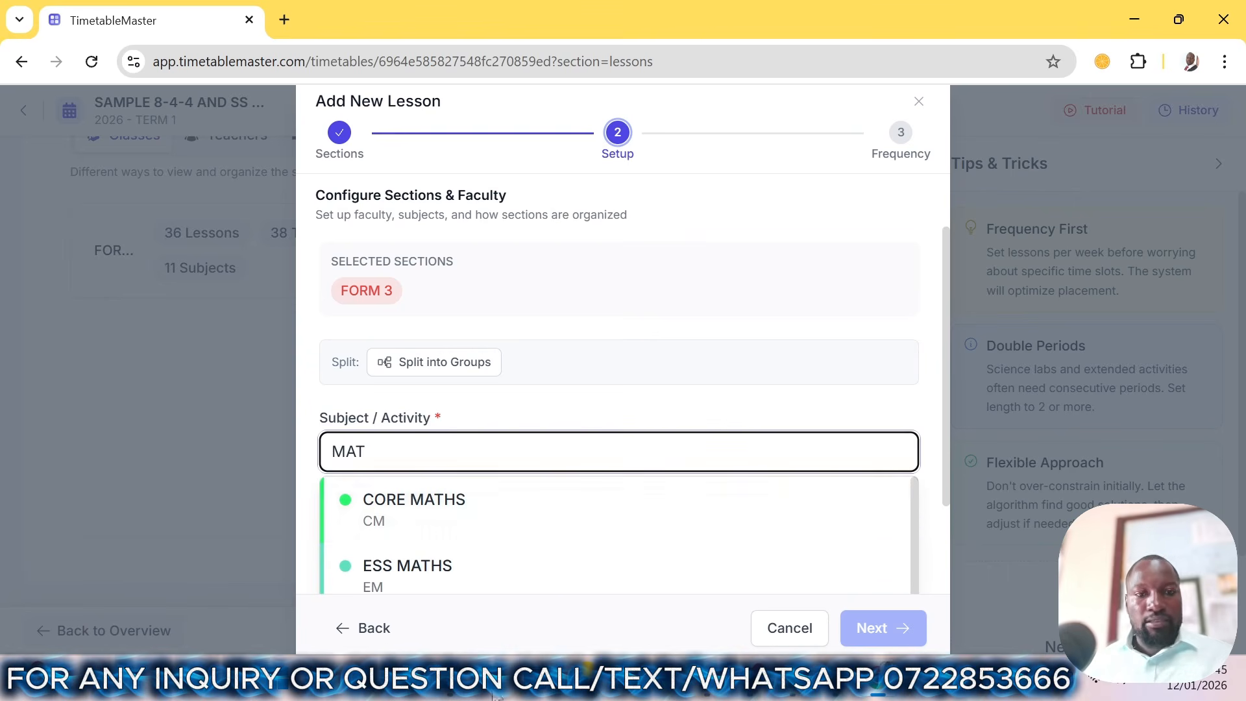
{"action": "scroll", "coordinate": [453, 586], "scroll_direction": "down", "scroll_amount": 3}
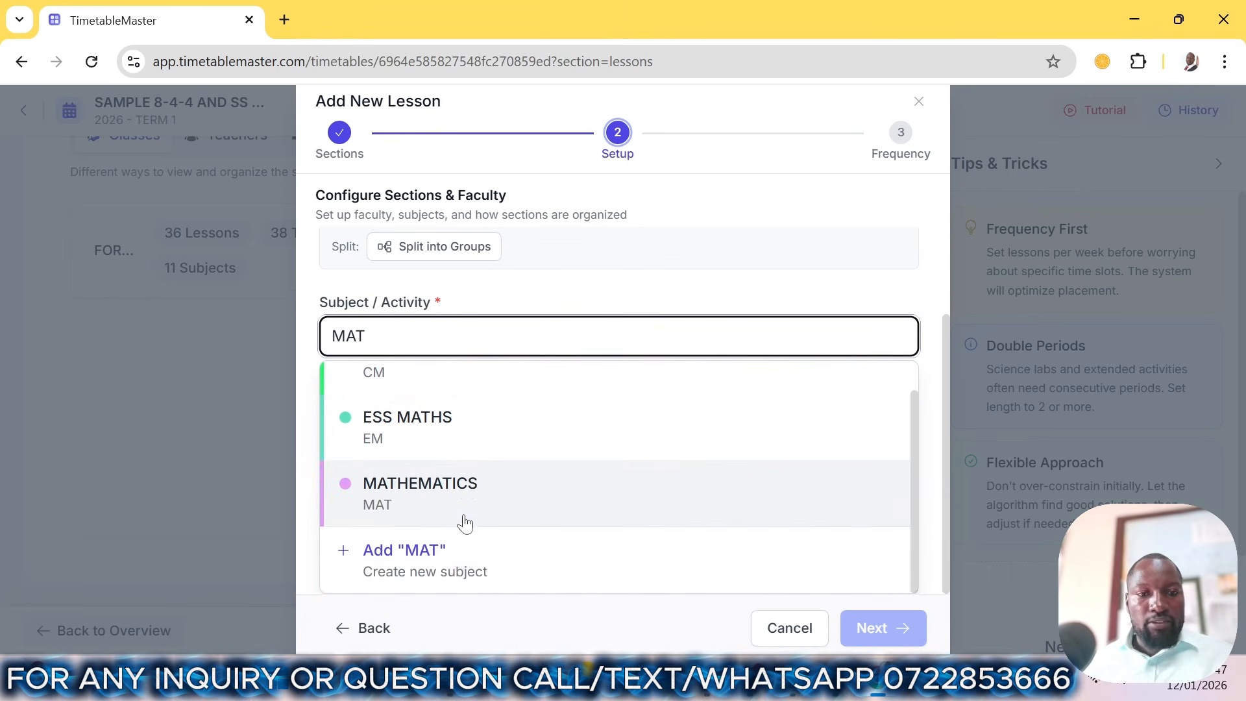
{"action": "left_click", "coordinate": [477, 504]}
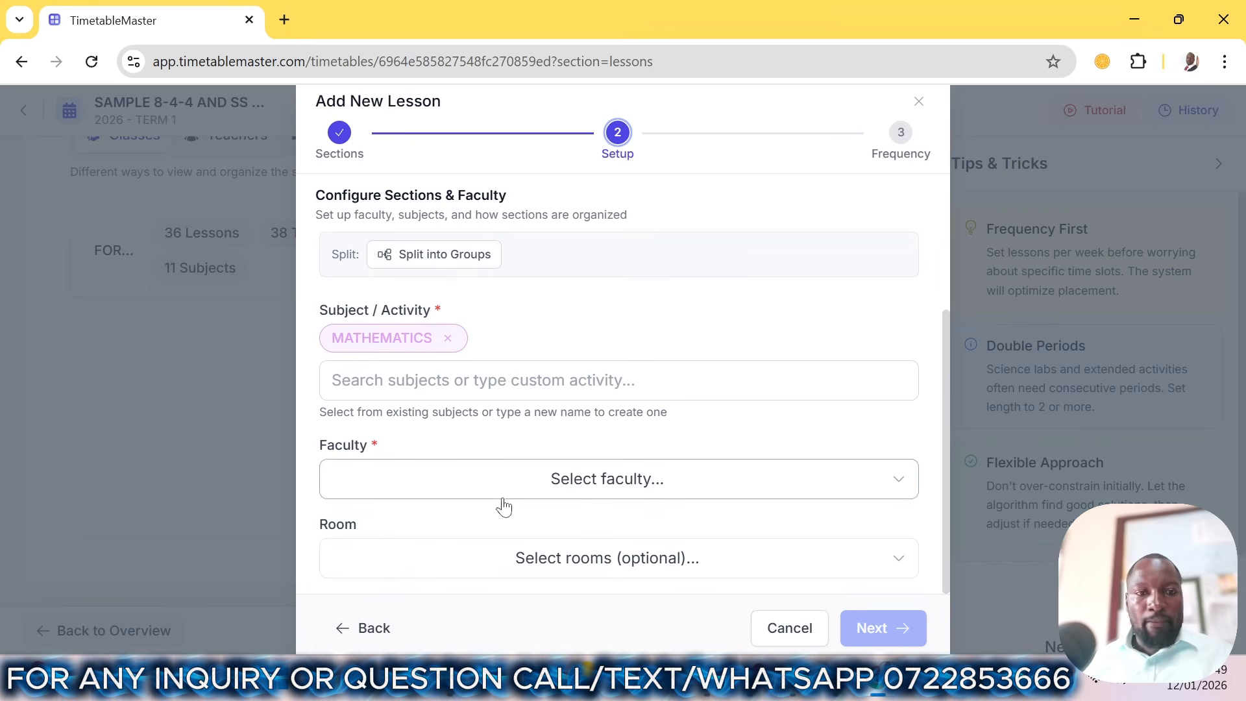
- Search the faculty by first name and assign the matching teacher to the MATHEMATICS lesson
{"action": "left_click", "coordinate": [582, 493]}
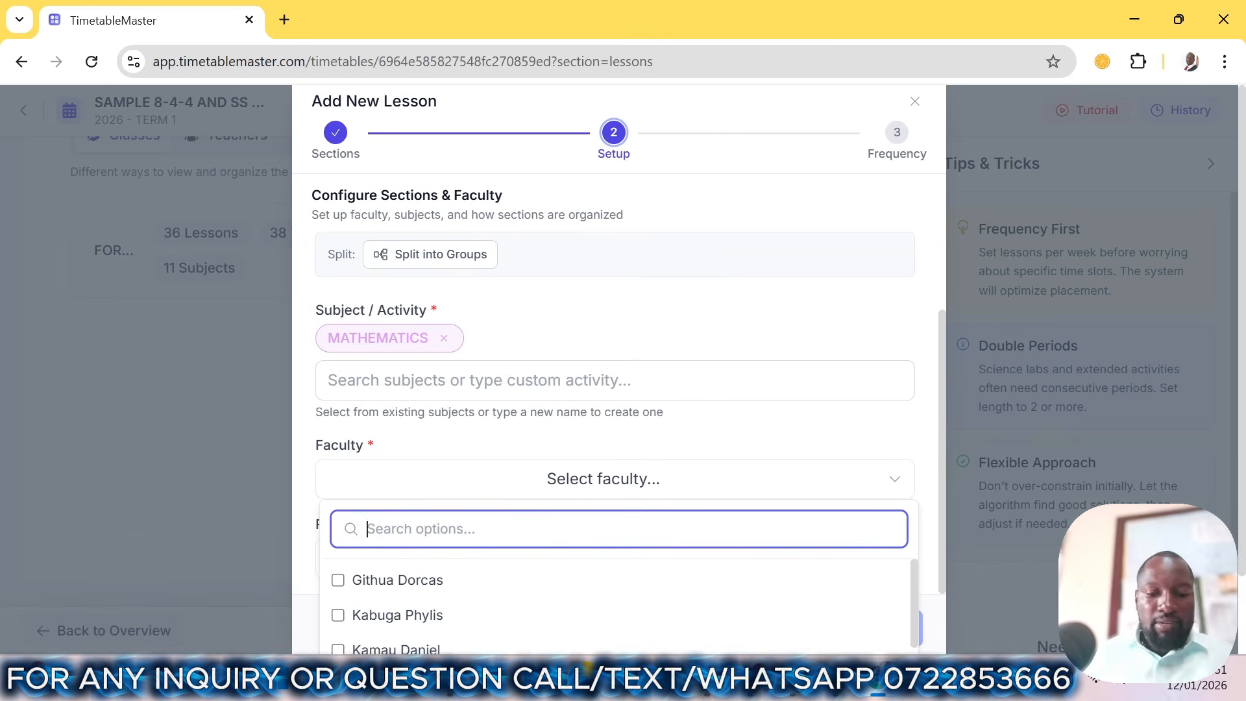
{"action": "type", "text": "R"}
{"action": "key", "text": "BackSpace"}
{"action": "type", "text": "FRANN"}
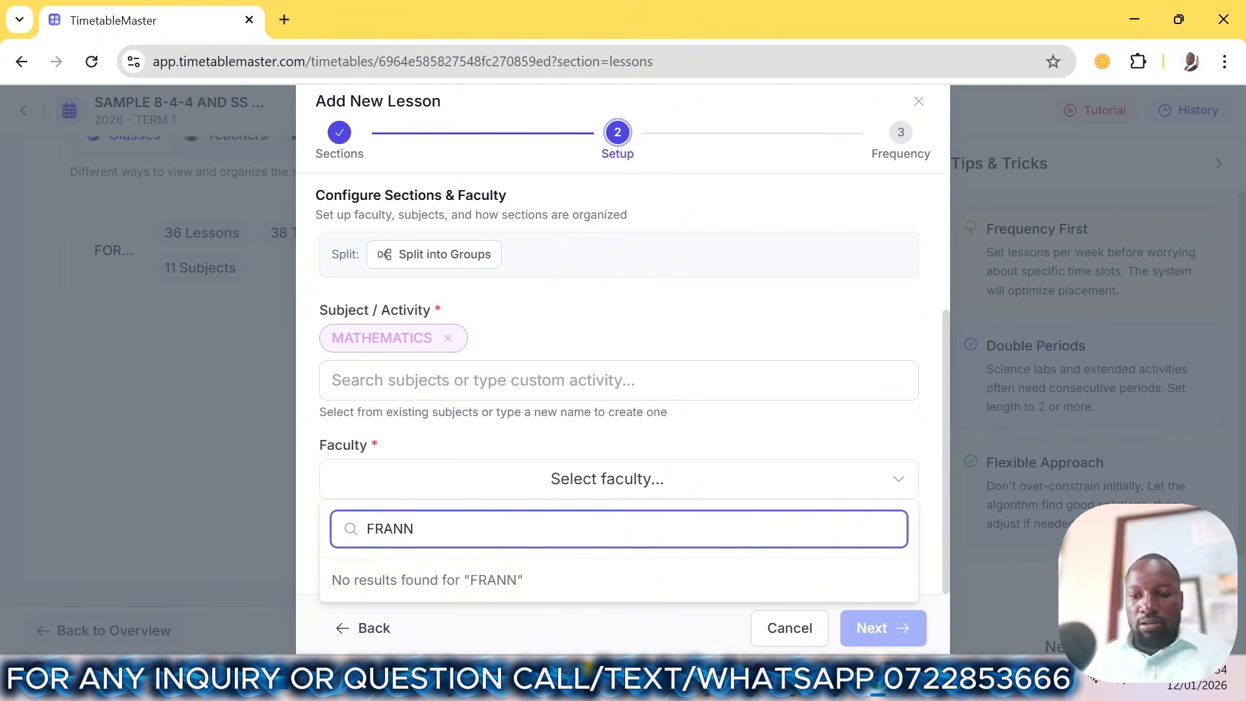
{"action": "key", "text": "BackSpace"}
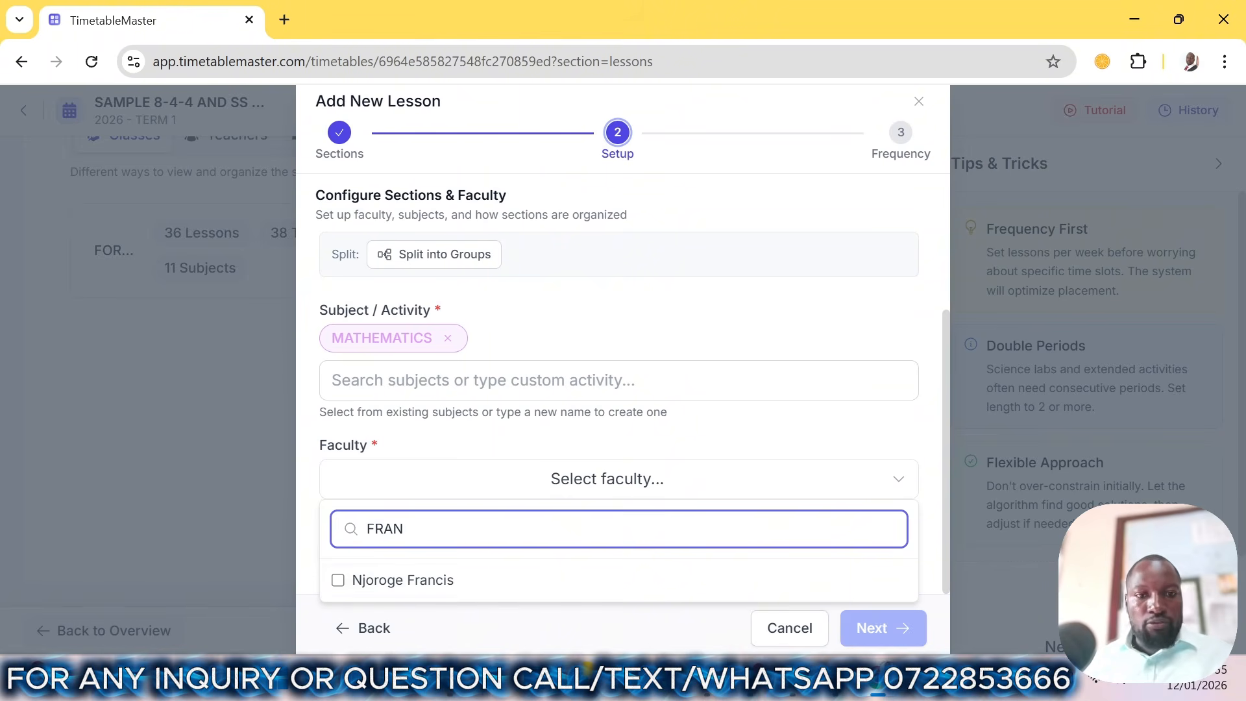
{"action": "left_click", "coordinate": [464, 584]}
- Set the MATHEMATICS lesson's frequency to 7 single periods per week and create the lesson
{"action": "left_click", "coordinate": [892, 632]}
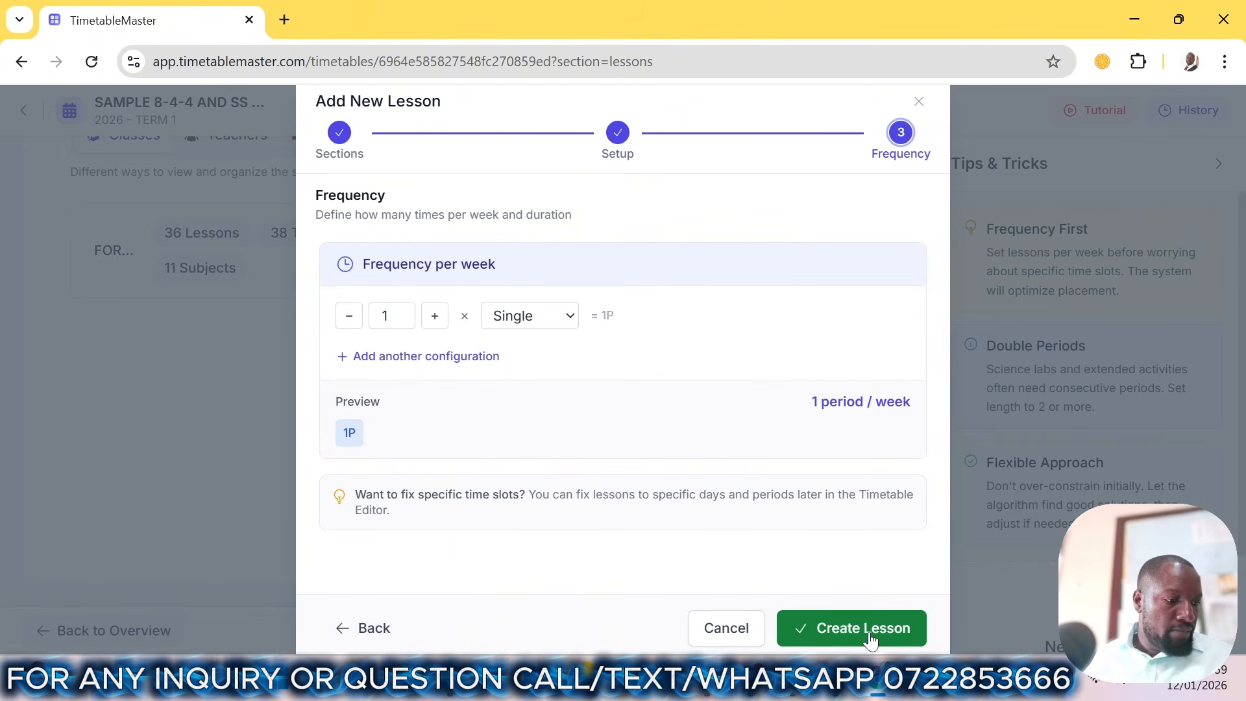
{"action": "left_click", "coordinate": [431, 325]}
{"action": "left_click", "coordinate": [431, 324]}
{"action": "left_click", "coordinate": [431, 324]}
{"action": "left_click", "coordinate": [431, 324]}
{"action": "left_click", "coordinate": [431, 325]}
{"action": "left_click", "coordinate": [430, 325]}
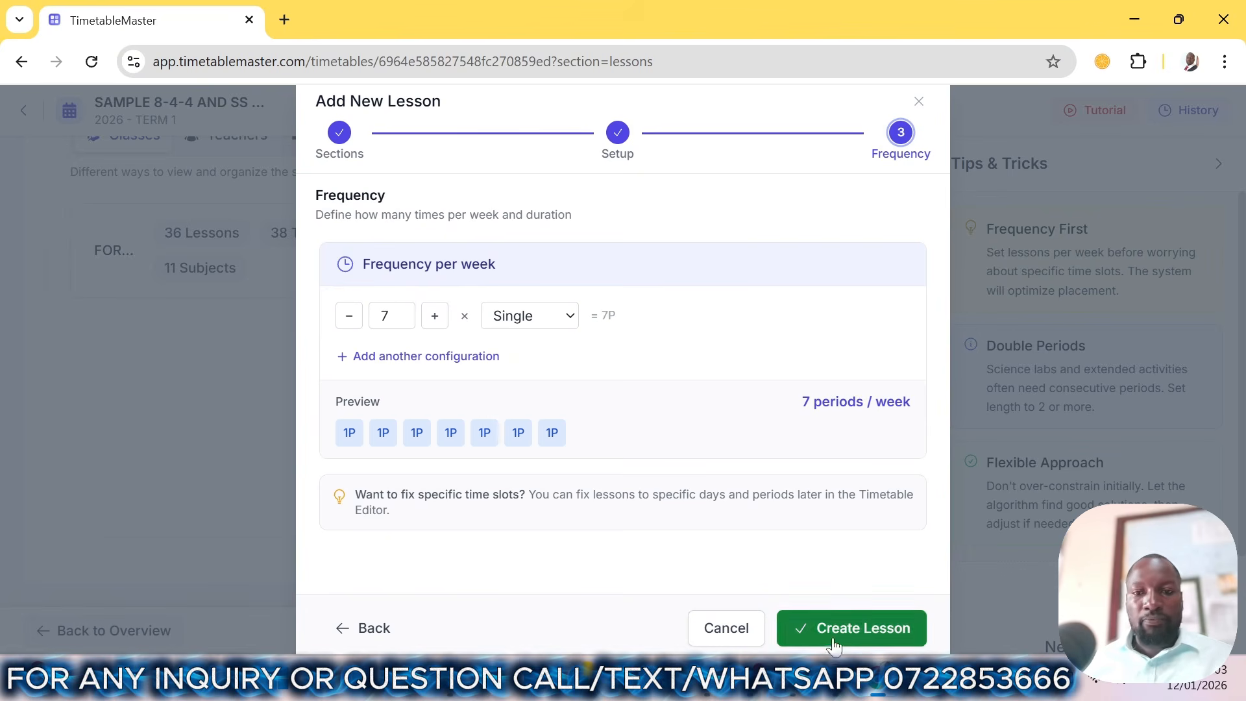
{"action": "left_click", "coordinate": [831, 636]}
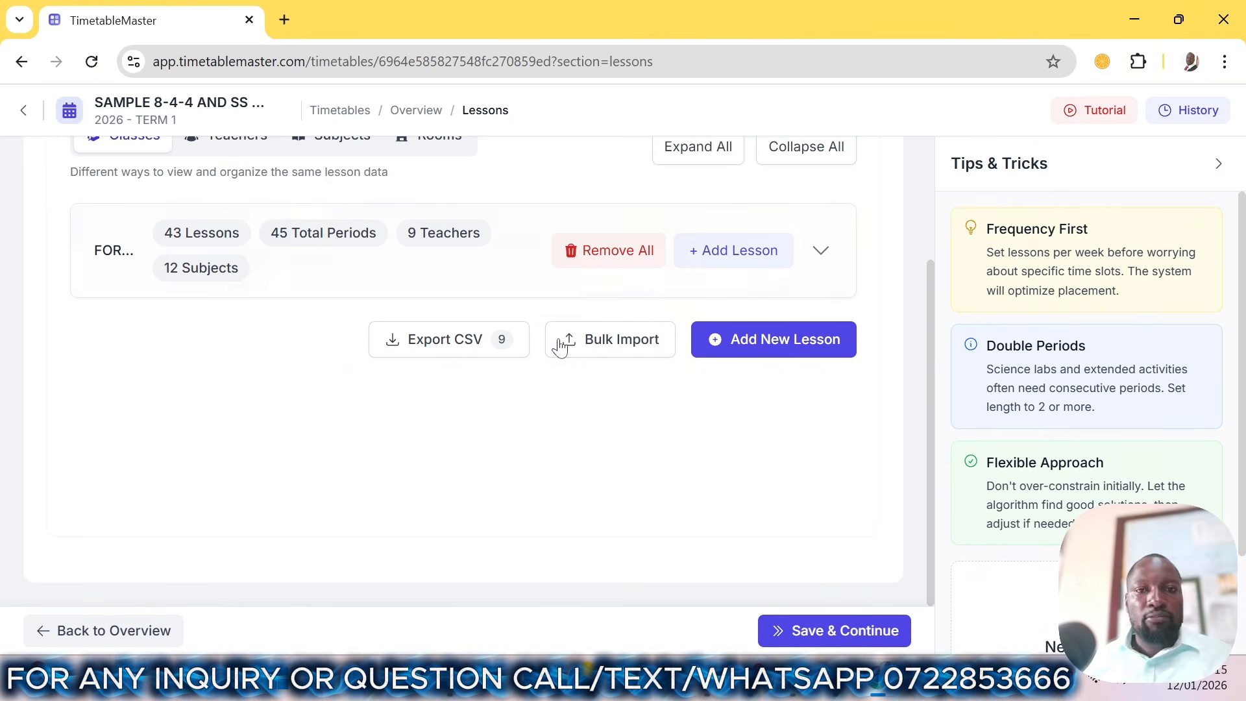
- Start a new lesson for the FORM 3 section and assign it the existing P.E. subject
{"action": "left_click", "coordinate": [756, 346]}
{"action": "left_click", "coordinate": [425, 266]}
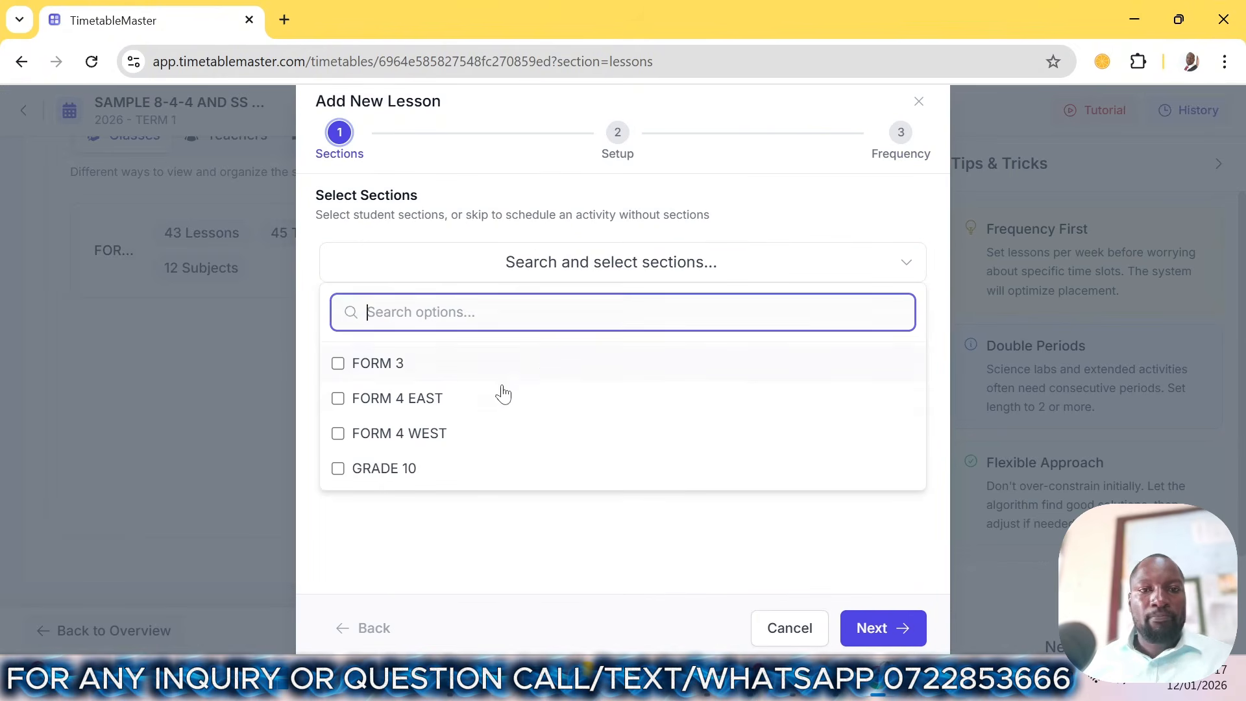
{"action": "left_click", "coordinate": [389, 368]}
{"action": "left_click", "coordinate": [883, 630]}
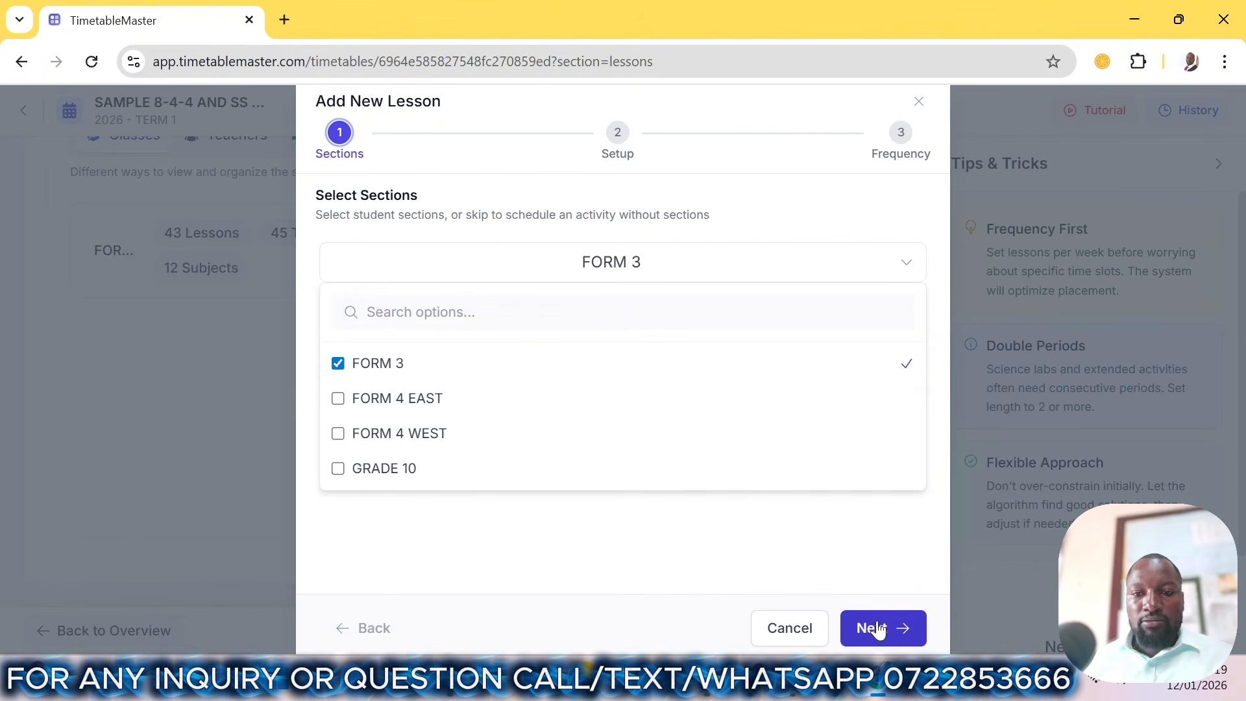
{"action": "left_click", "coordinate": [649, 449]}
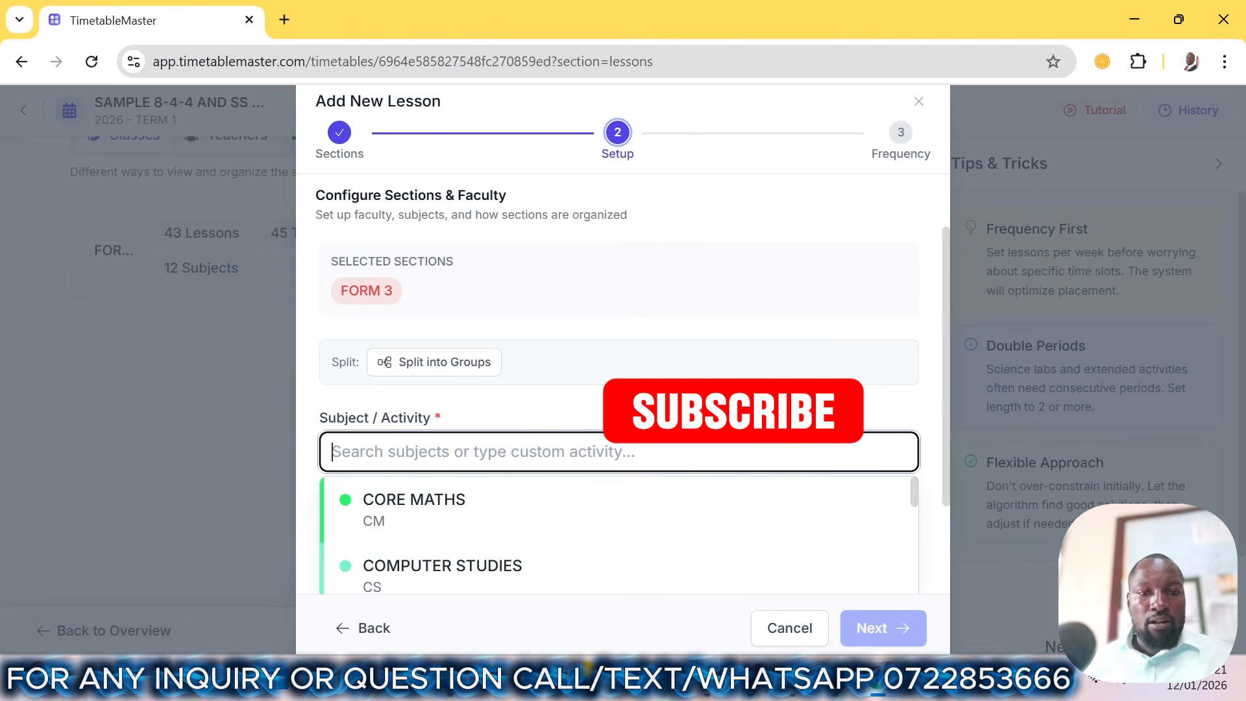
{"action": "type", "text": "PE"}
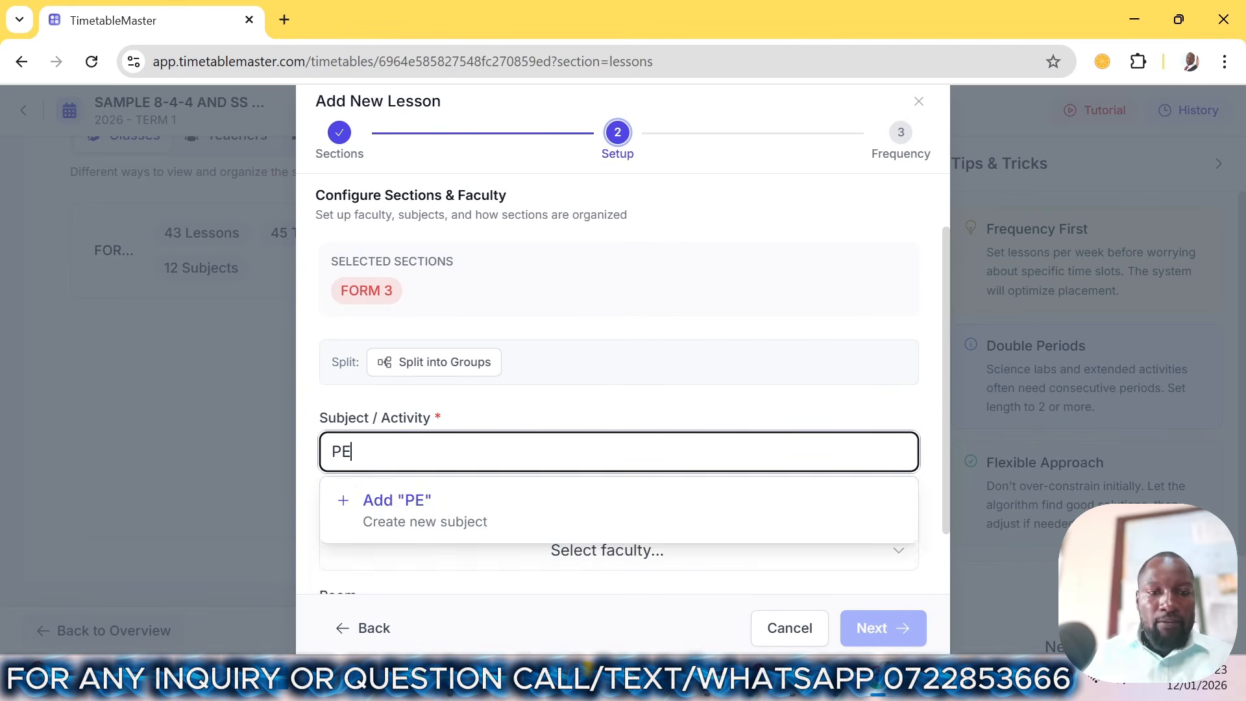
{"action": "key", "text": "BackSpace"}
{"action": "type", "text": ".E"}
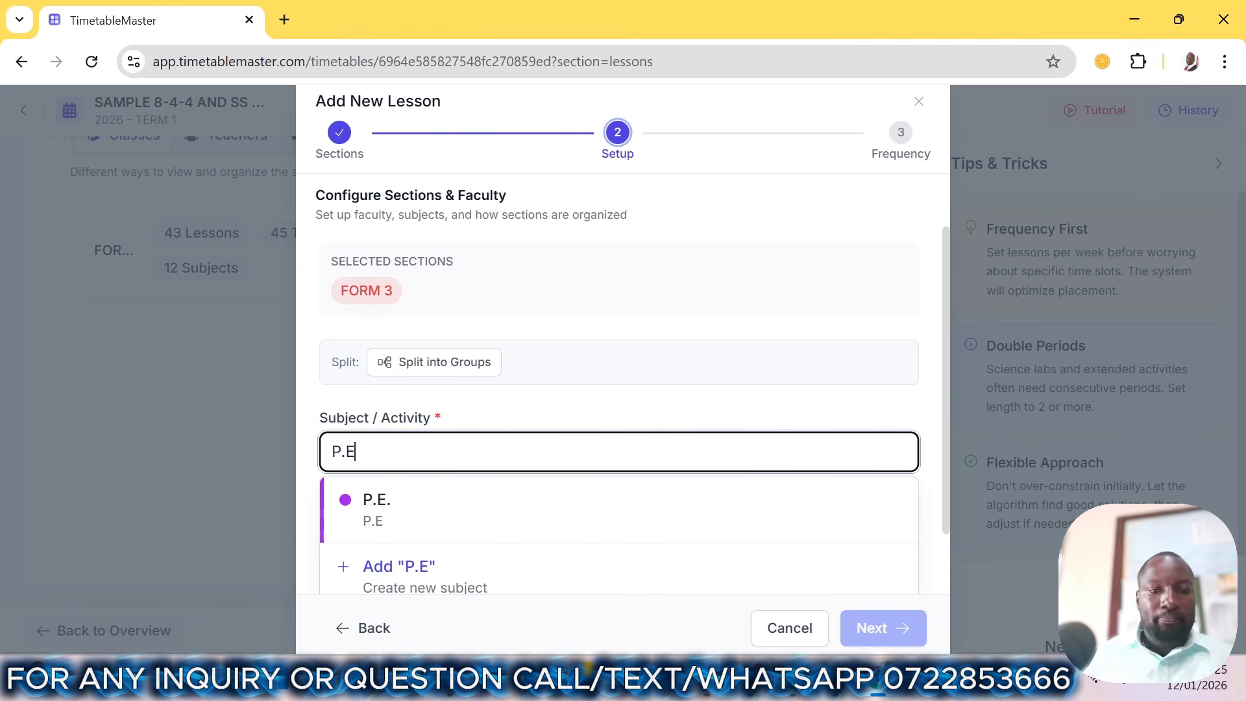
{"action": "left_click", "coordinate": [363, 509]}
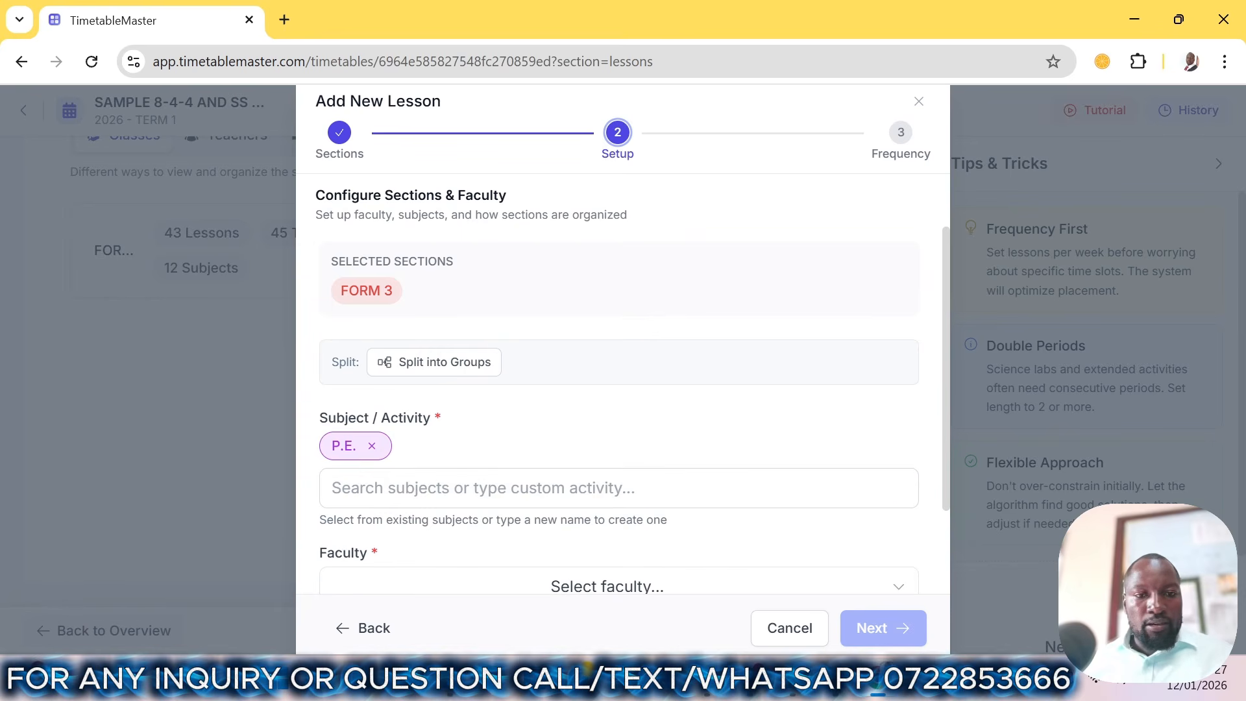
- Assign the teacher found by first name to the P.E. lesson and create it with 1 single period per week
{"action": "scroll", "coordinate": [509, 484], "scroll_direction": "down", "scroll_amount": 2}
{"action": "left_click", "coordinate": [518, 490]}
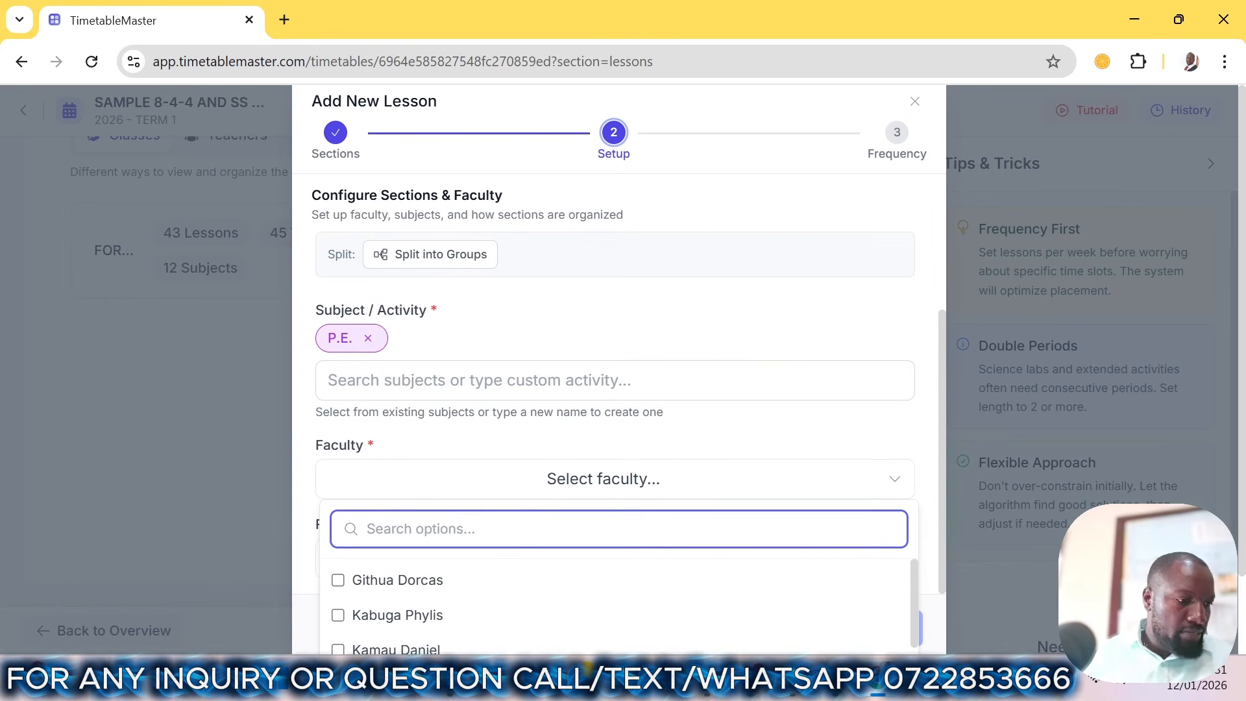
{"action": "type", "text": "DO"}
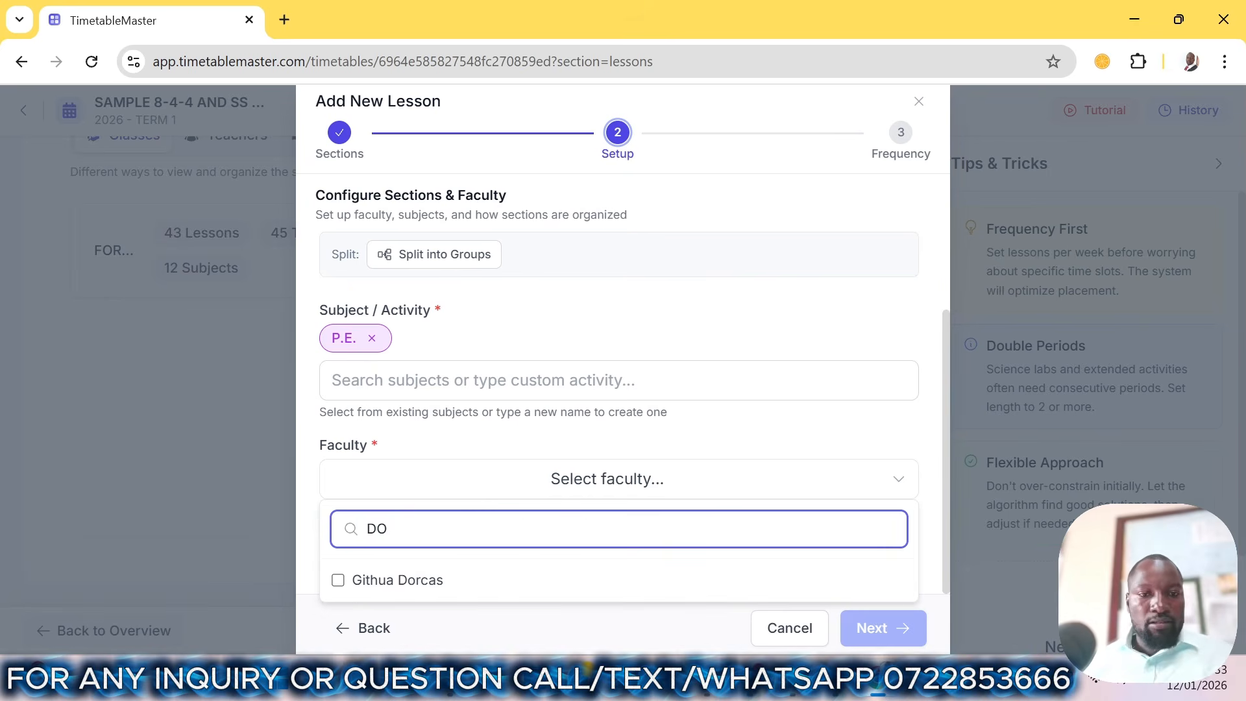
{"action": "left_click", "coordinate": [474, 585]}
{"action": "left_click", "coordinate": [880, 629]}
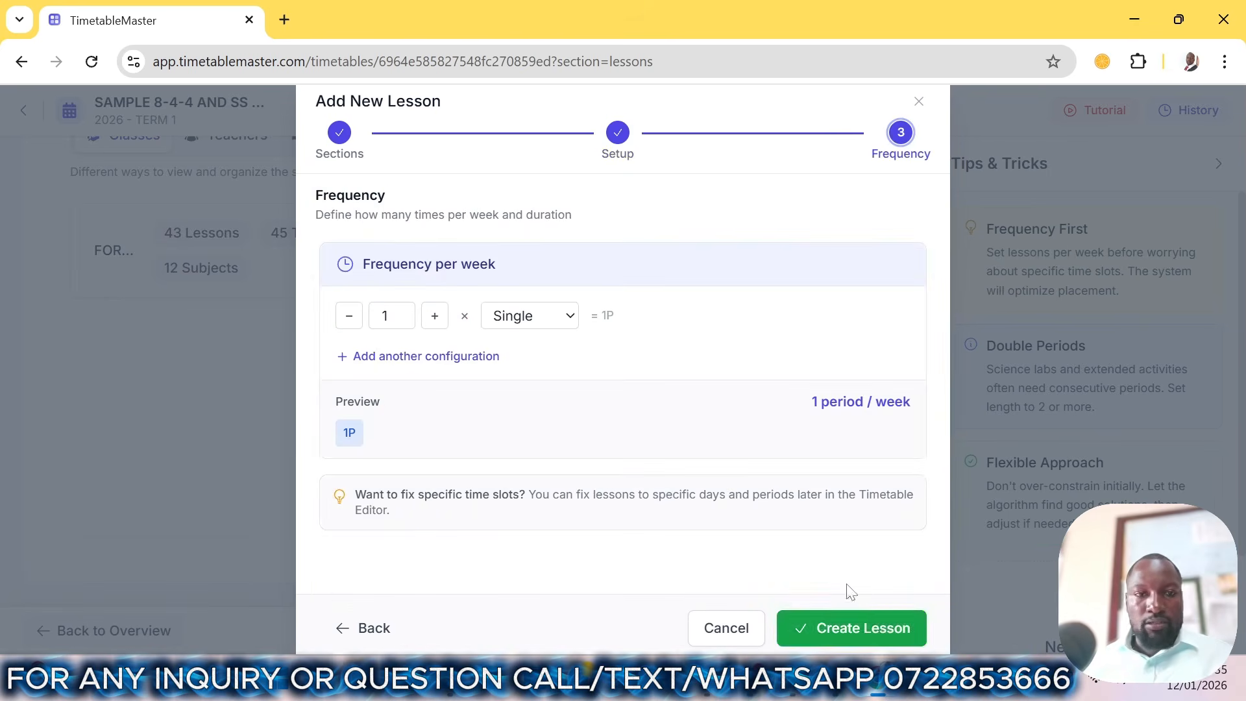
{"action": "left_click", "coordinate": [873, 628]}
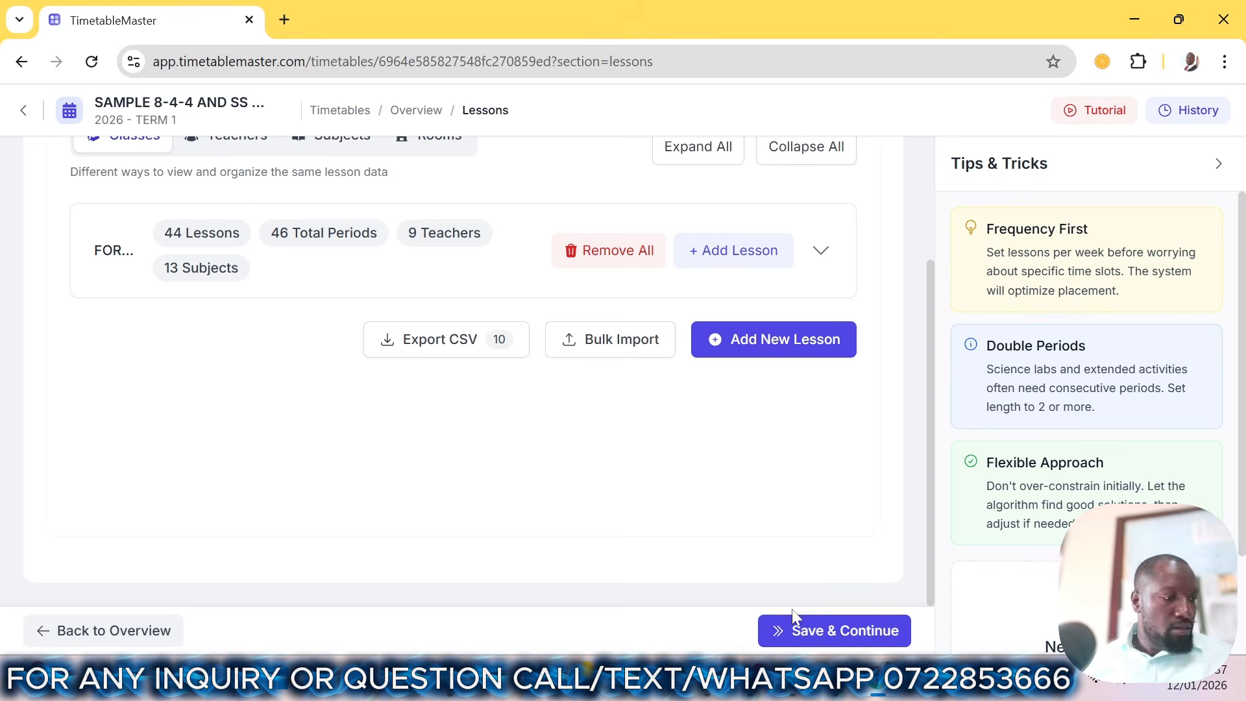
- Start another lesson for the FORM 3 section and assign it the LIFE SKILLS subject
{"action": "left_click", "coordinate": [751, 351]}
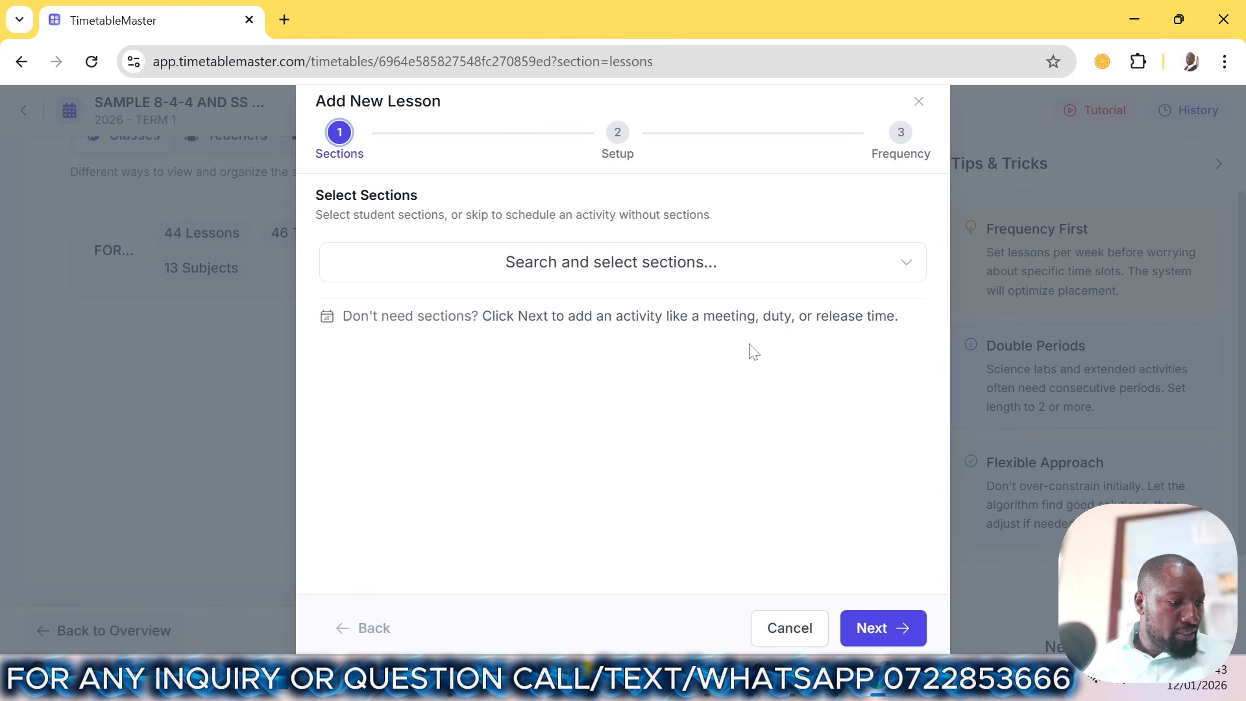
{"action": "left_click", "coordinate": [667, 257]}
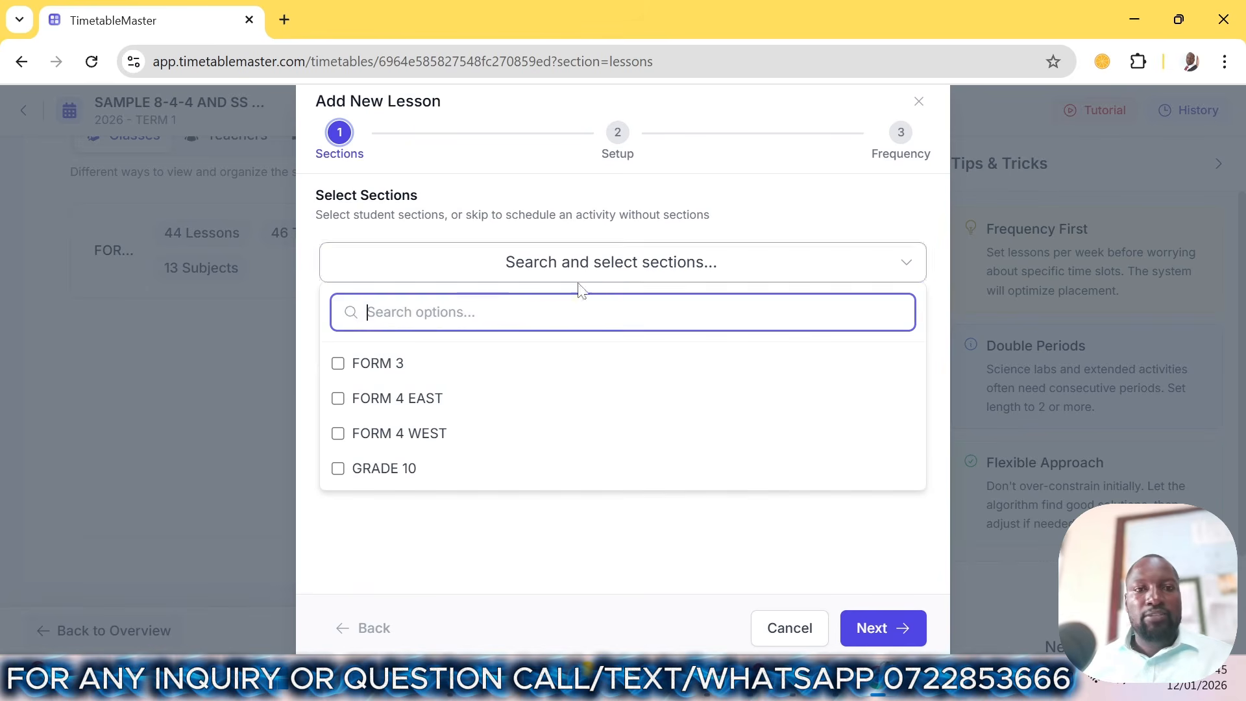
{"action": "left_click", "coordinate": [380, 361]}
{"action": "left_click", "coordinate": [873, 626]}
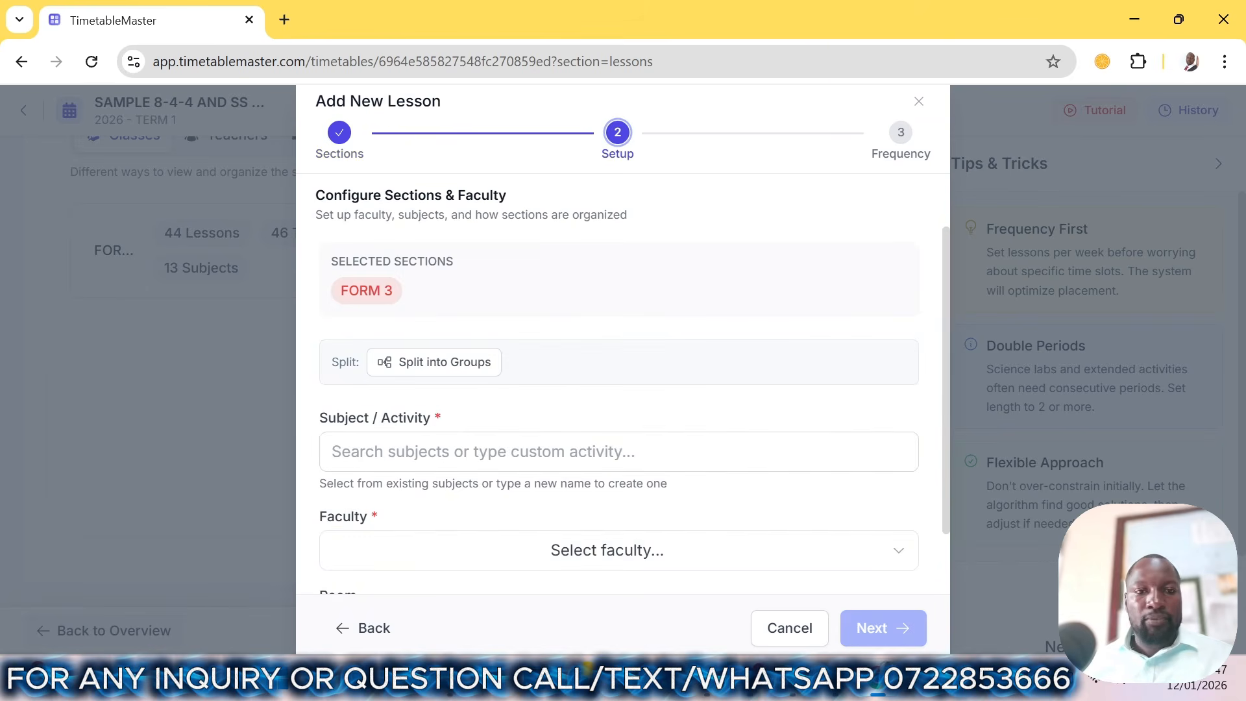
{"action": "left_click", "coordinate": [517, 451]}
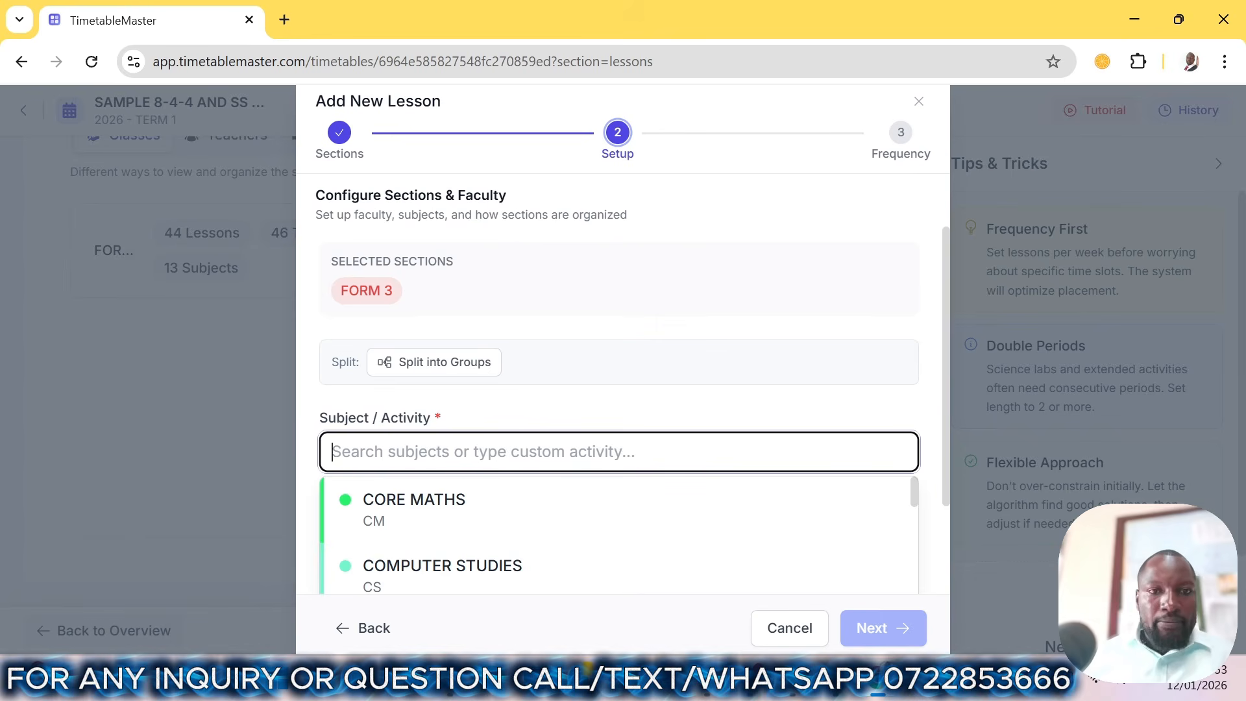
{"action": "type", "text": "LIF"}
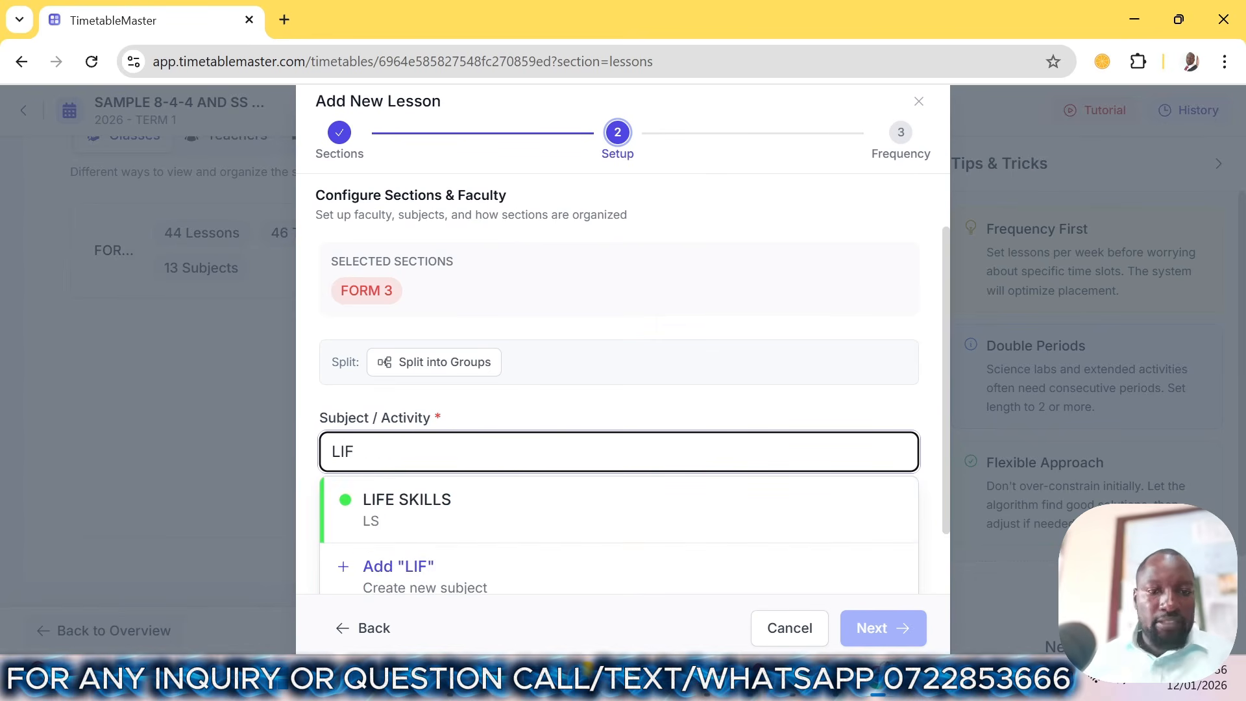
{"action": "left_click", "coordinate": [445, 497]}
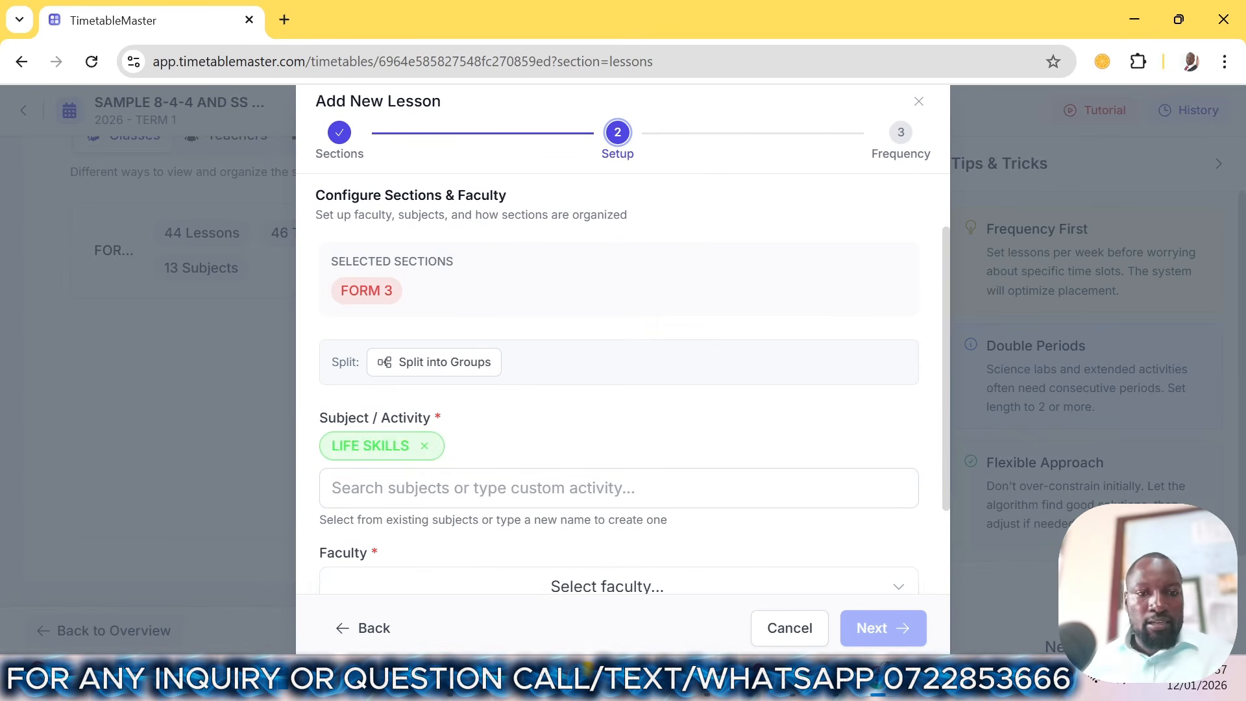
- Assign the first teacher matching the surname search to the LIFE SKILLS lesson and create it with 1 single period per week
{"action": "scroll", "coordinate": [563, 534], "scroll_direction": "down", "scroll_amount": 2}
{"action": "left_click", "coordinate": [566, 497]}
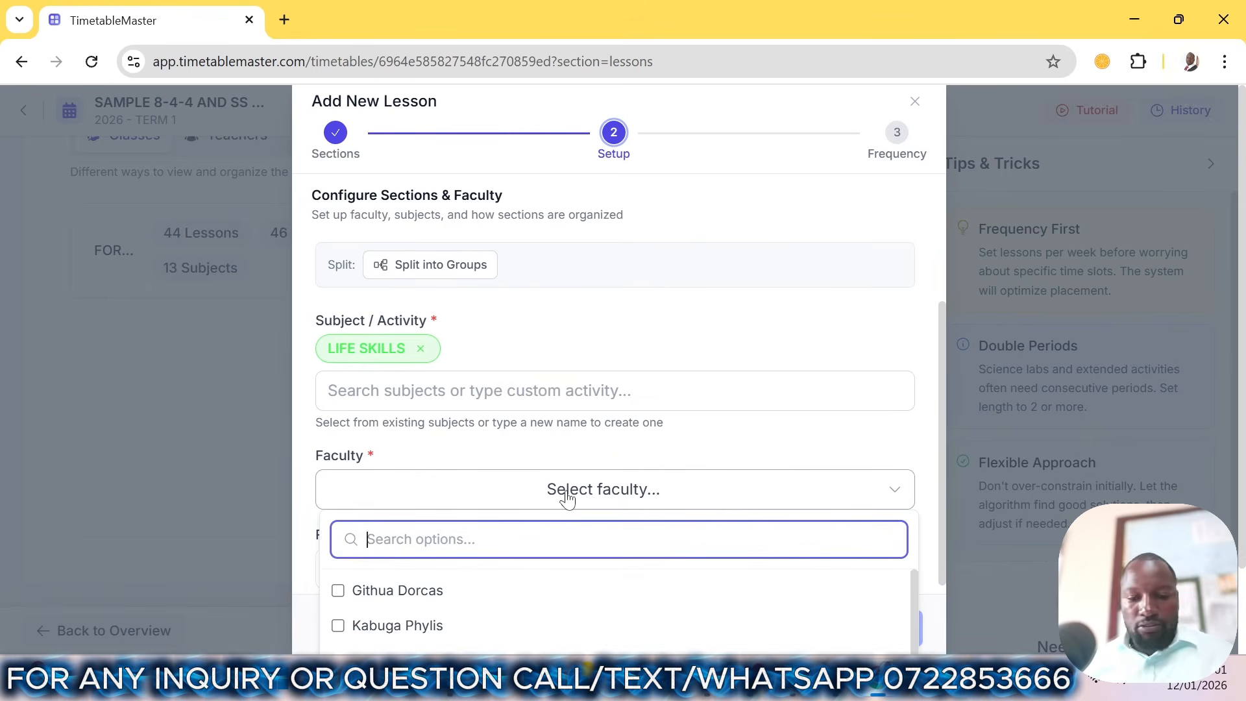
{"action": "type", "text": "NJO"}
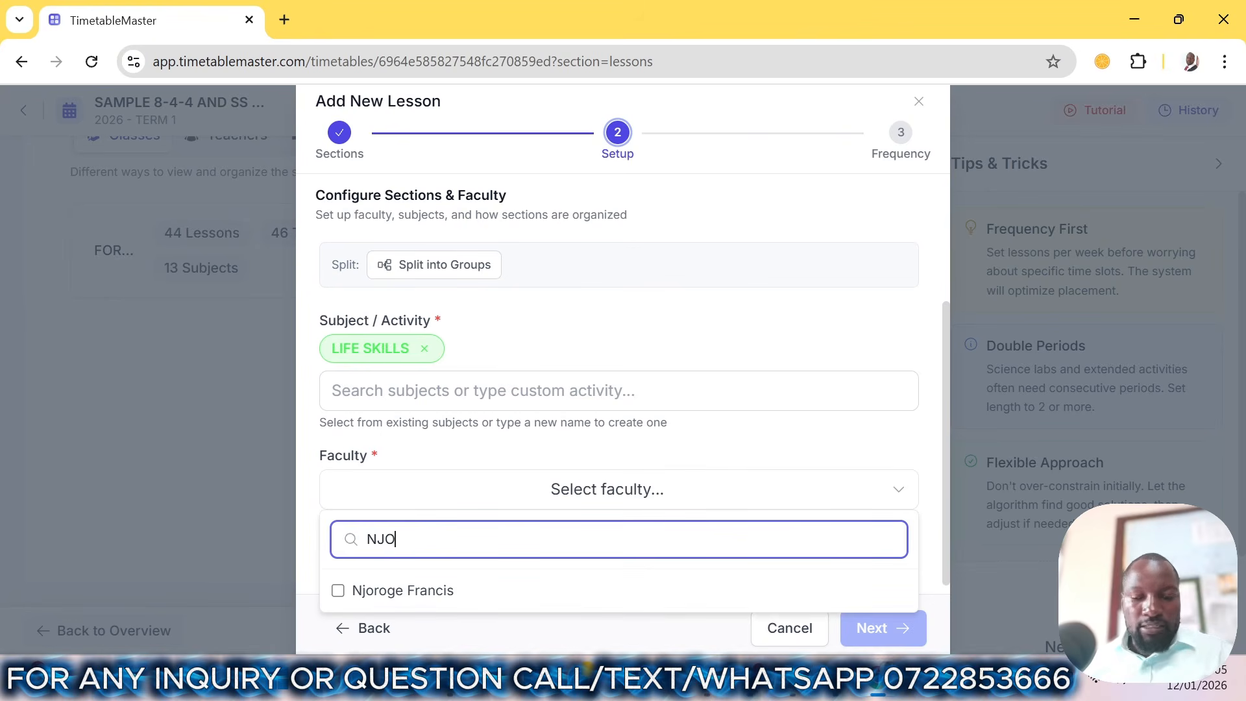
{"action": "key", "text": "BackSpace"}
{"action": "key", "text": "BackSpace"}
{"action": "type", "text": "MW"}
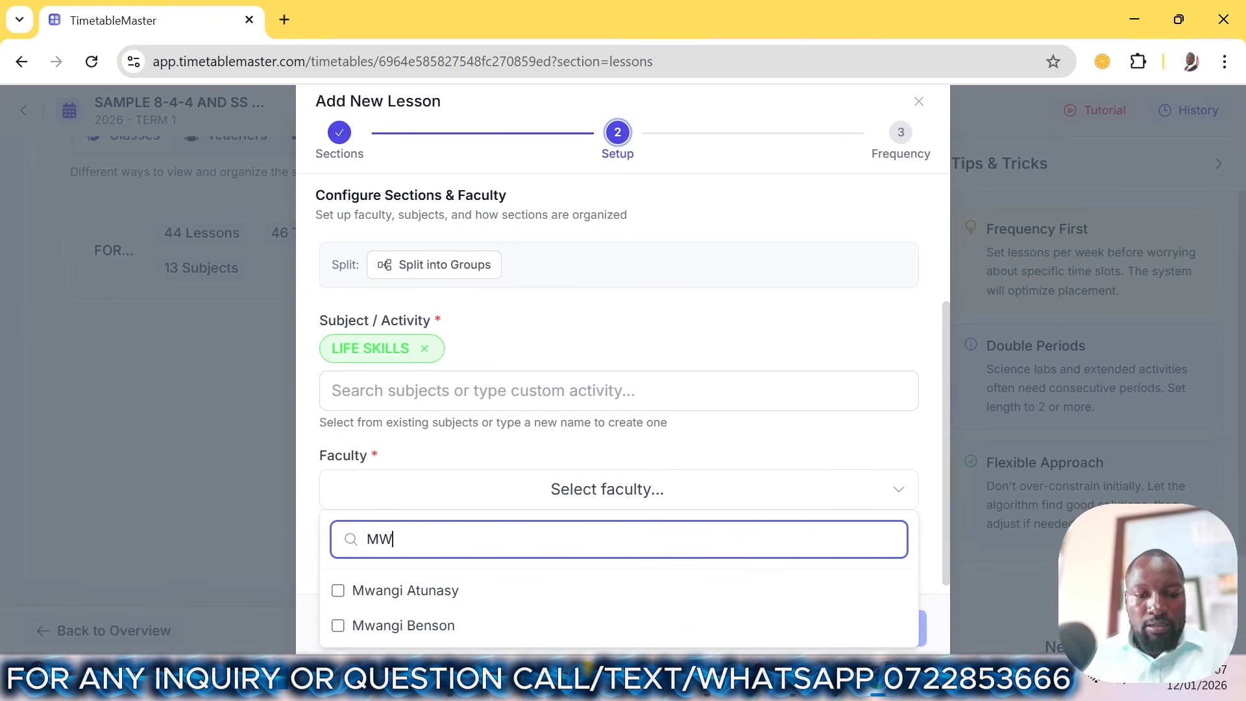
{"action": "left_click", "coordinate": [448, 592]}
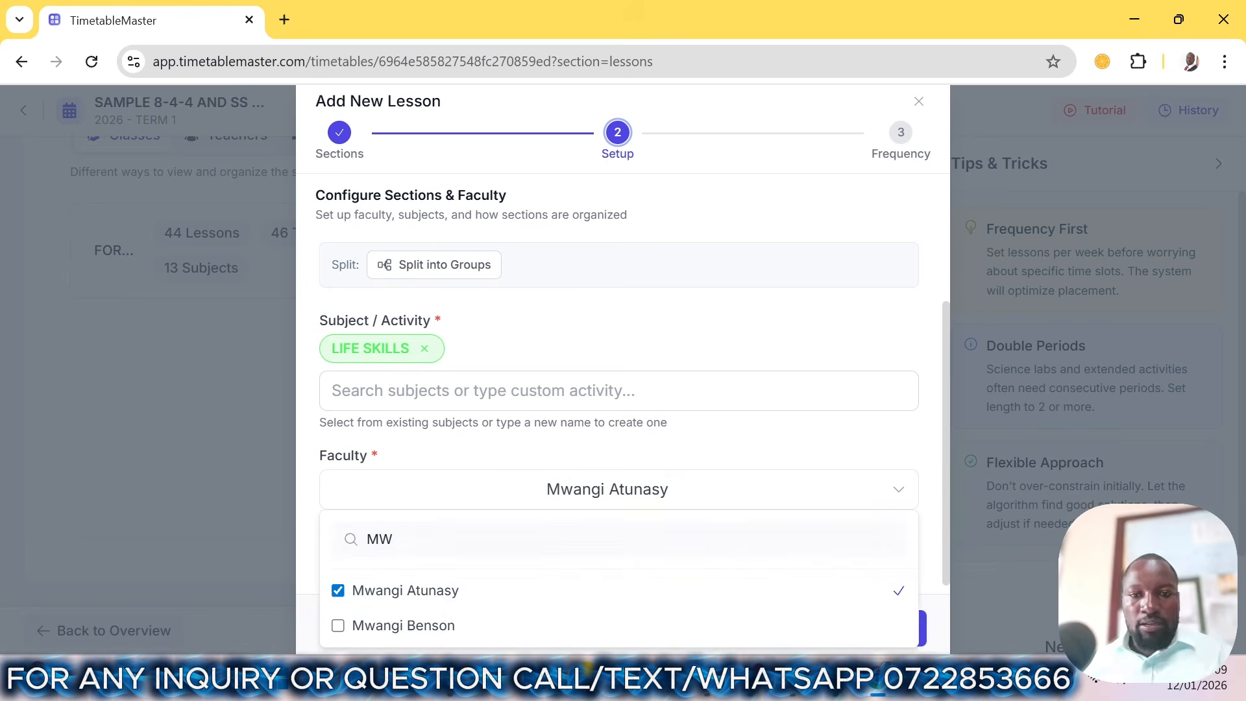
{"action": "left_click", "coordinate": [890, 339]}
{"action": "left_click", "coordinate": [869, 631]}
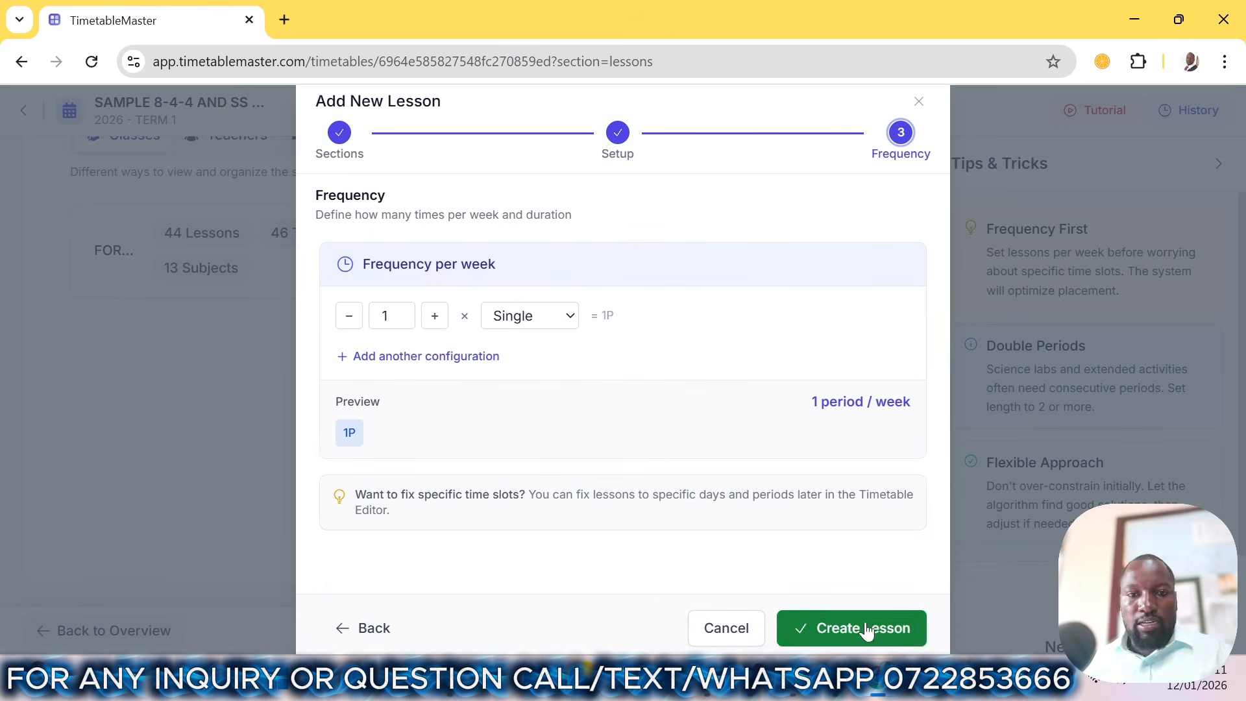
{"action": "left_click", "coordinate": [850, 631]}
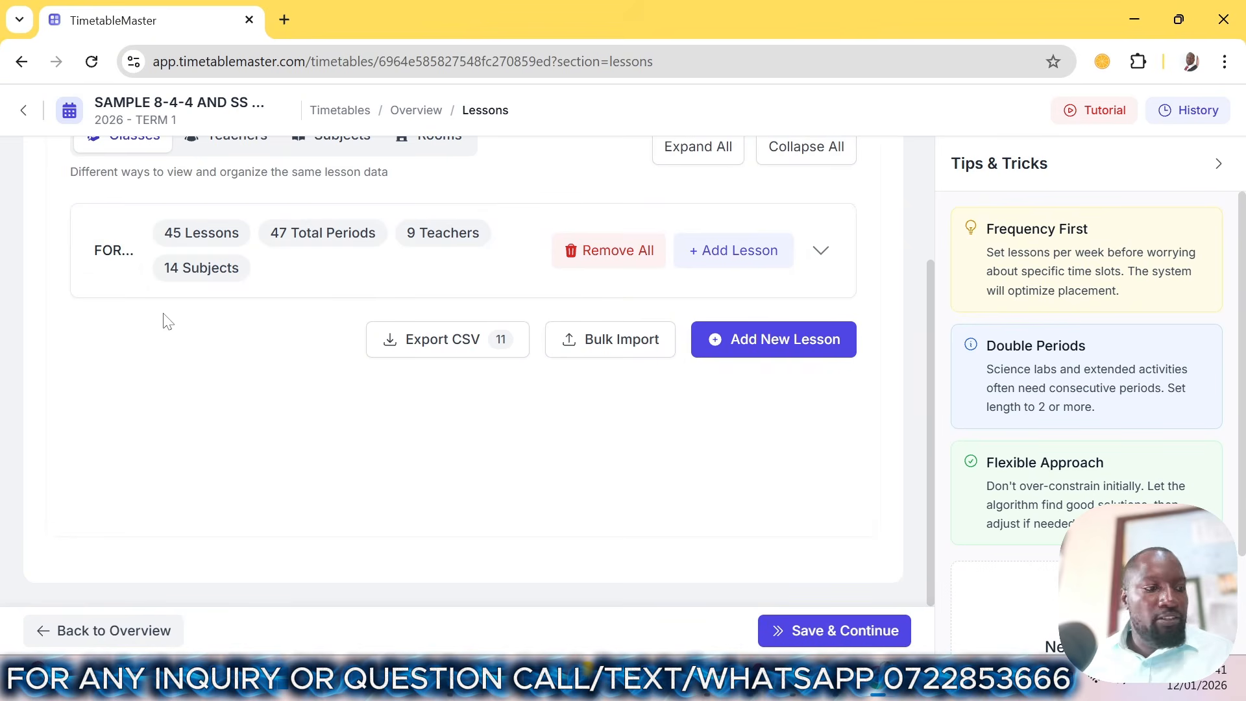
- Start a lesson for FORM 4 EAST and FORM 4 WEST together and organize it with Co-schedule Sections
{"action": "left_click", "coordinate": [758, 351]}
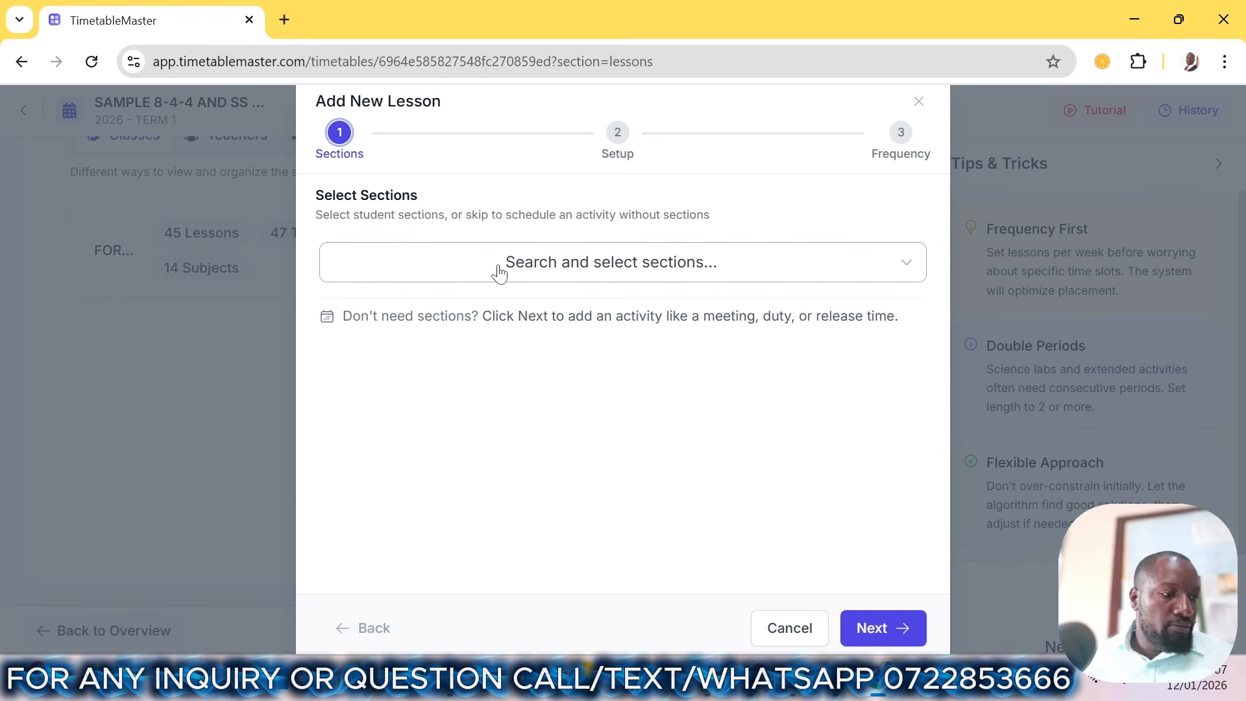
{"action": "left_click", "coordinate": [572, 267]}
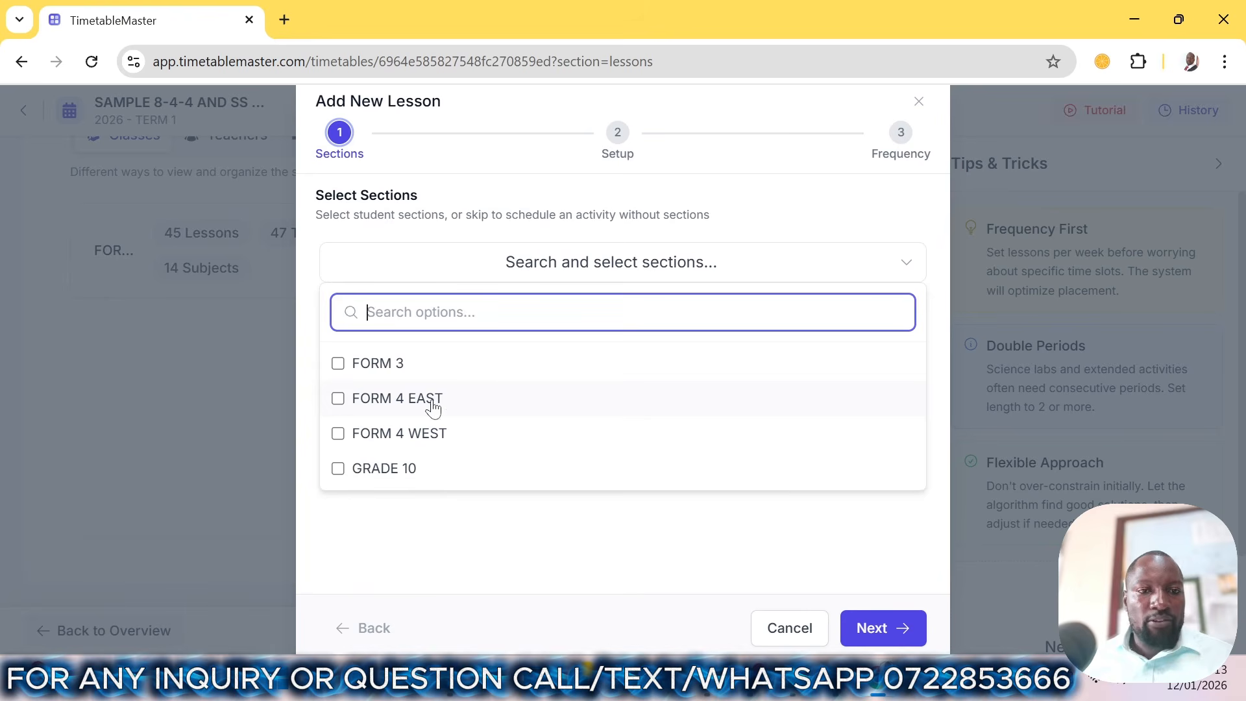
{"action": "left_click", "coordinate": [338, 399]}
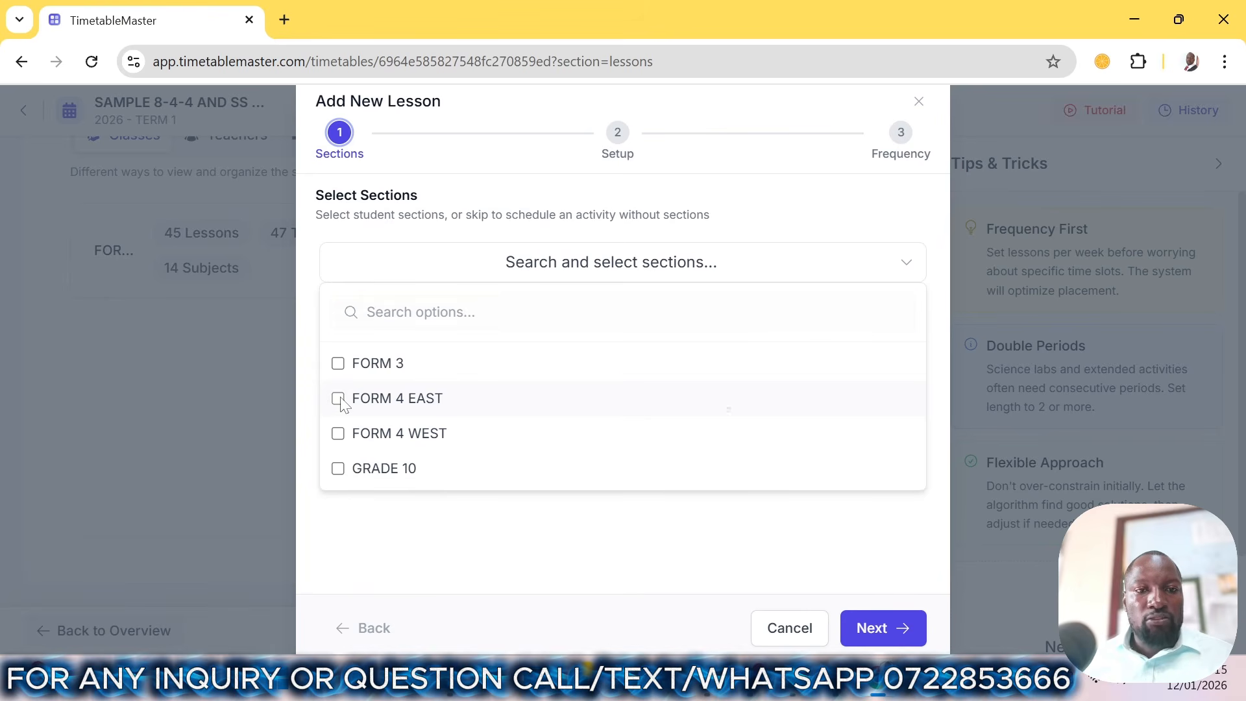
{"action": "left_click", "coordinate": [338, 434]}
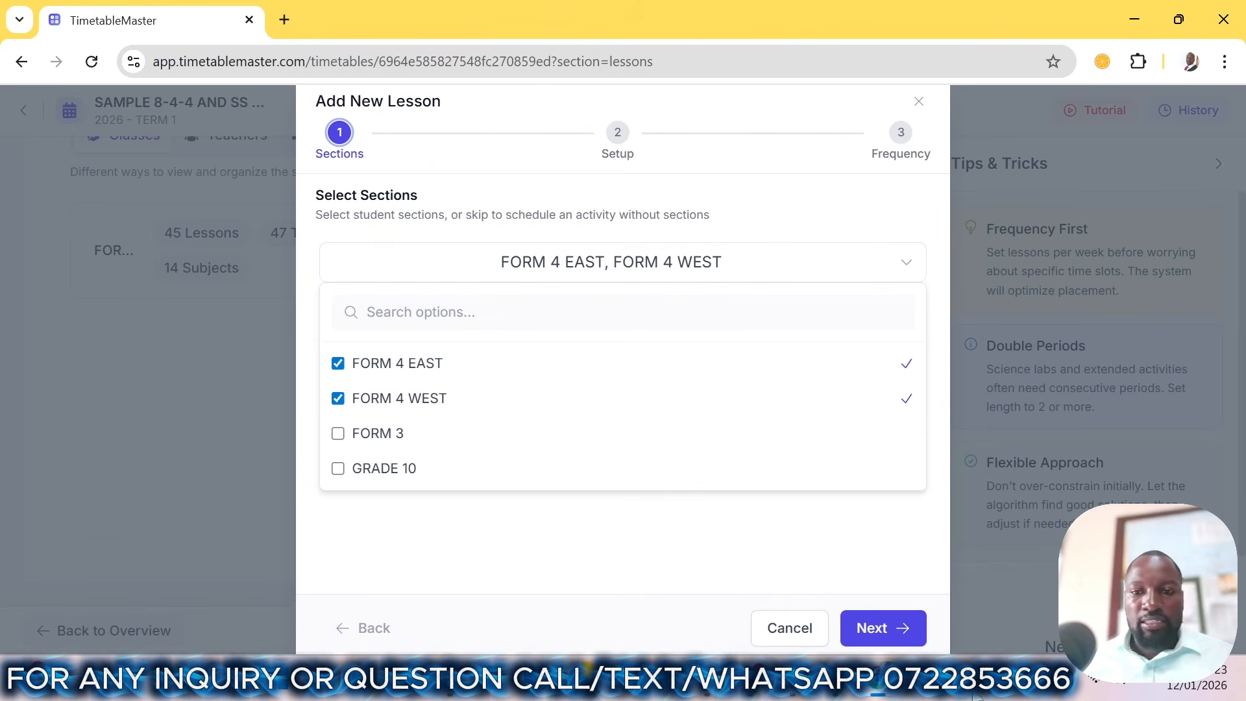
{"action": "left_click", "coordinate": [873, 627]}
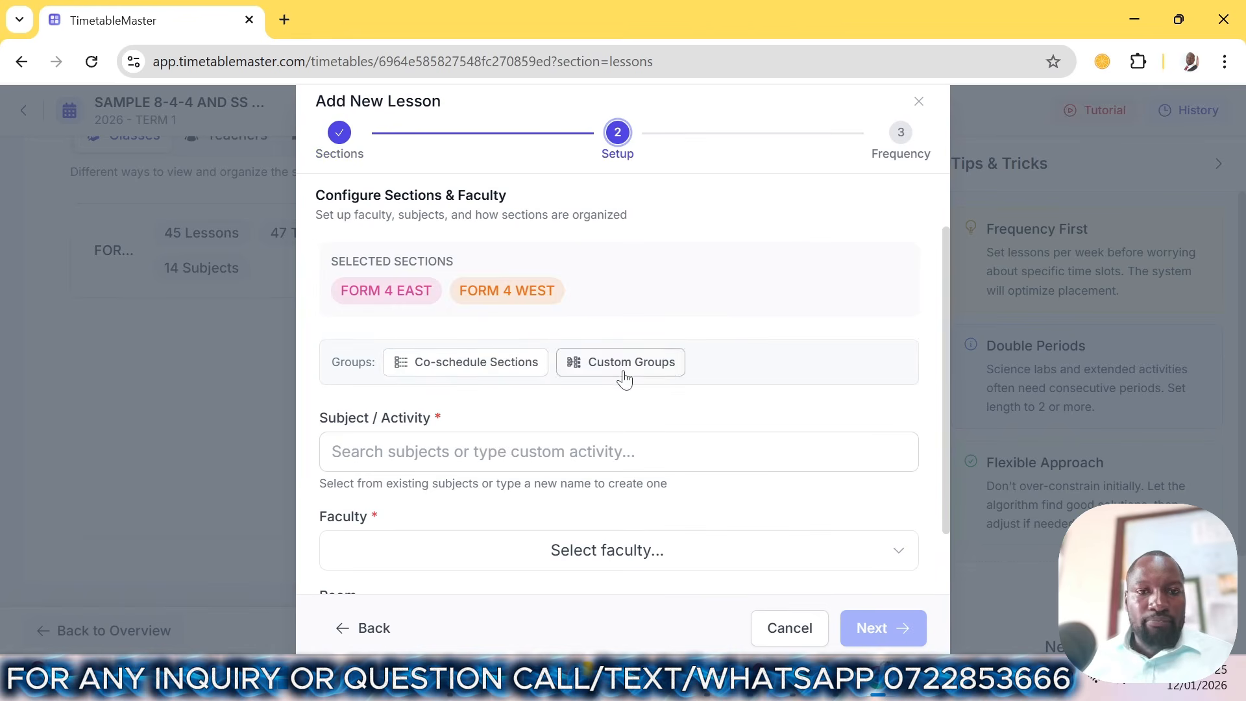
{"action": "left_click", "coordinate": [466, 375]}
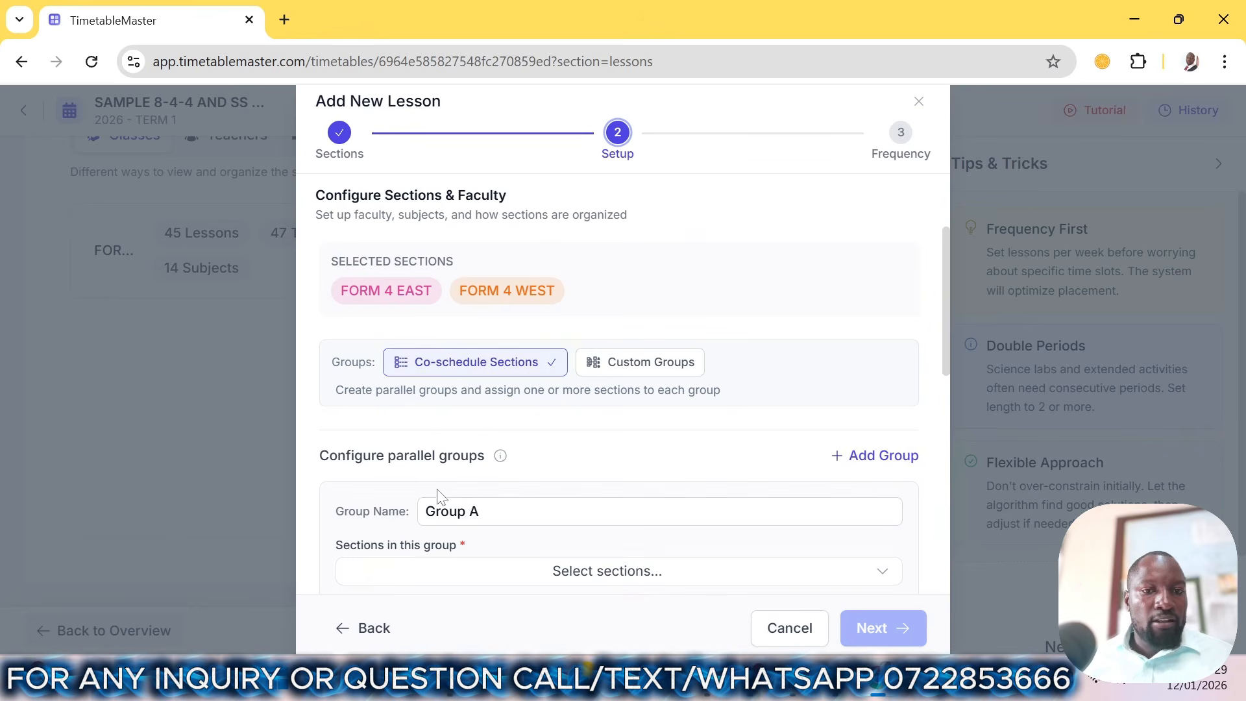
- Name the first parallel group AGRIC GRP and include both FORM 4 EAST and FORM 4 WEST in it
{"action": "left_click_drag", "start_coordinate": [480, 511], "coordinate": [389, 539]}
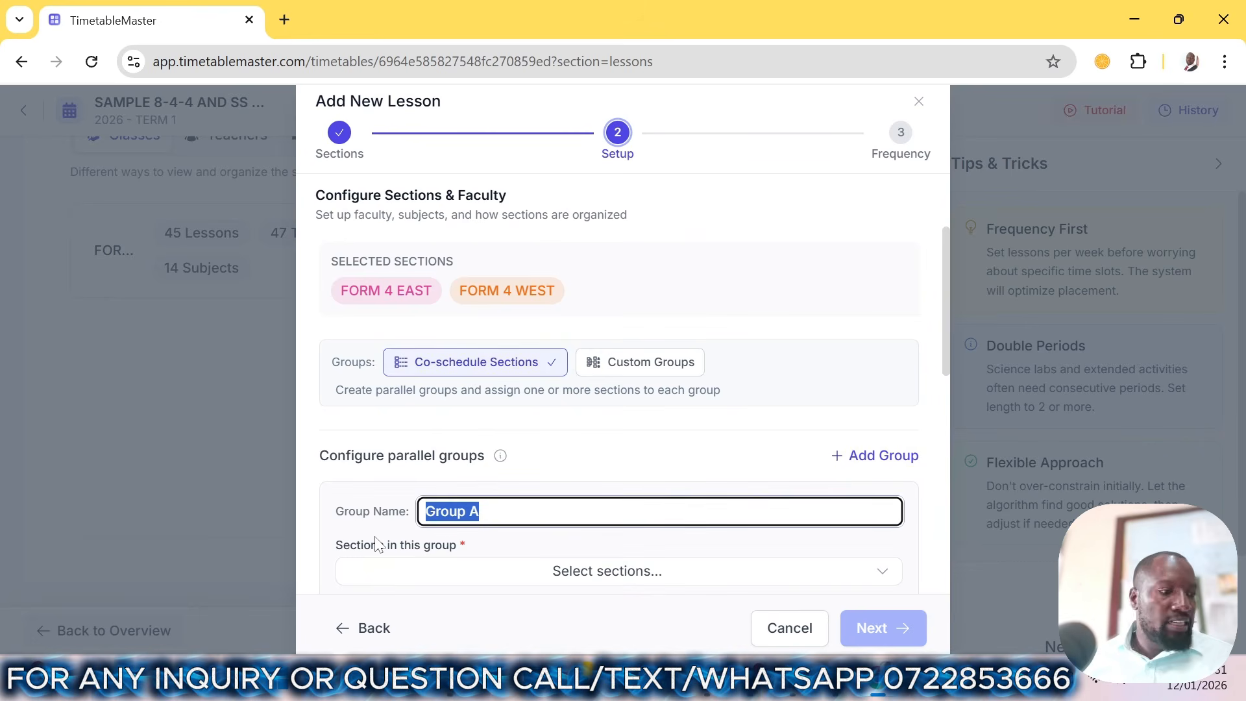
{"action": "type", "text": "AGRI"}
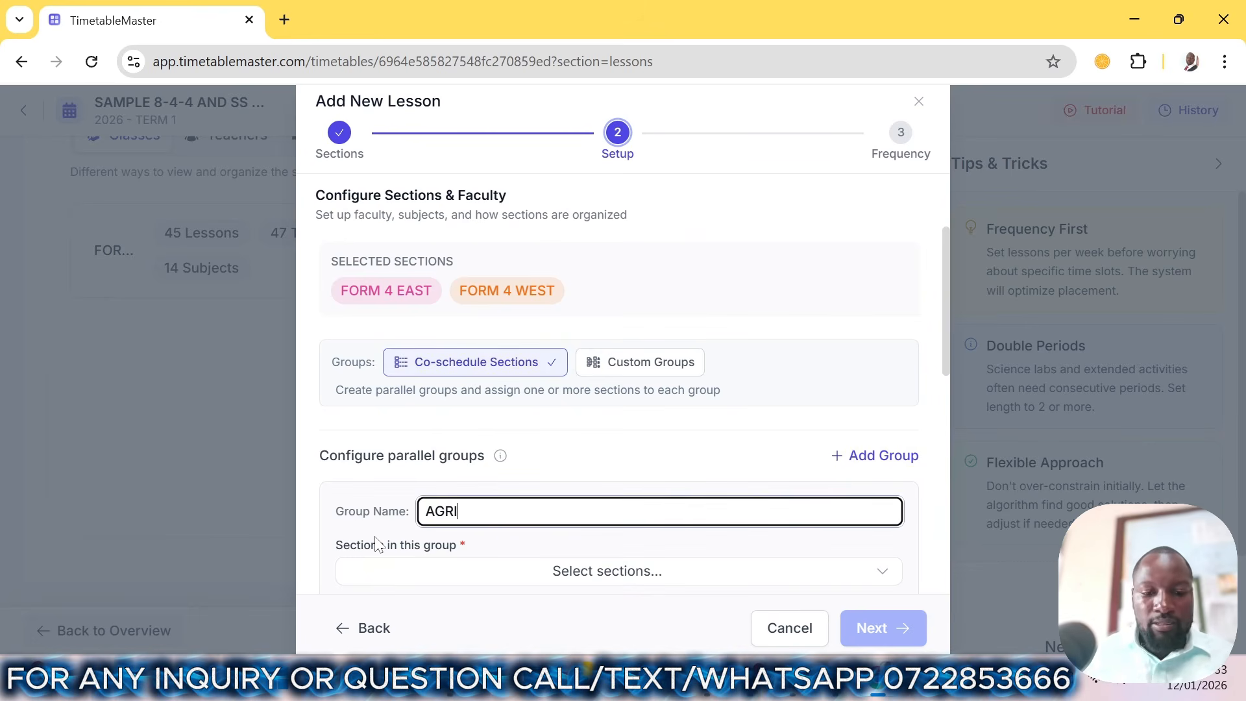
{"action": "type", "text": "C GR"}
{"action": "type", "text": "OP"}
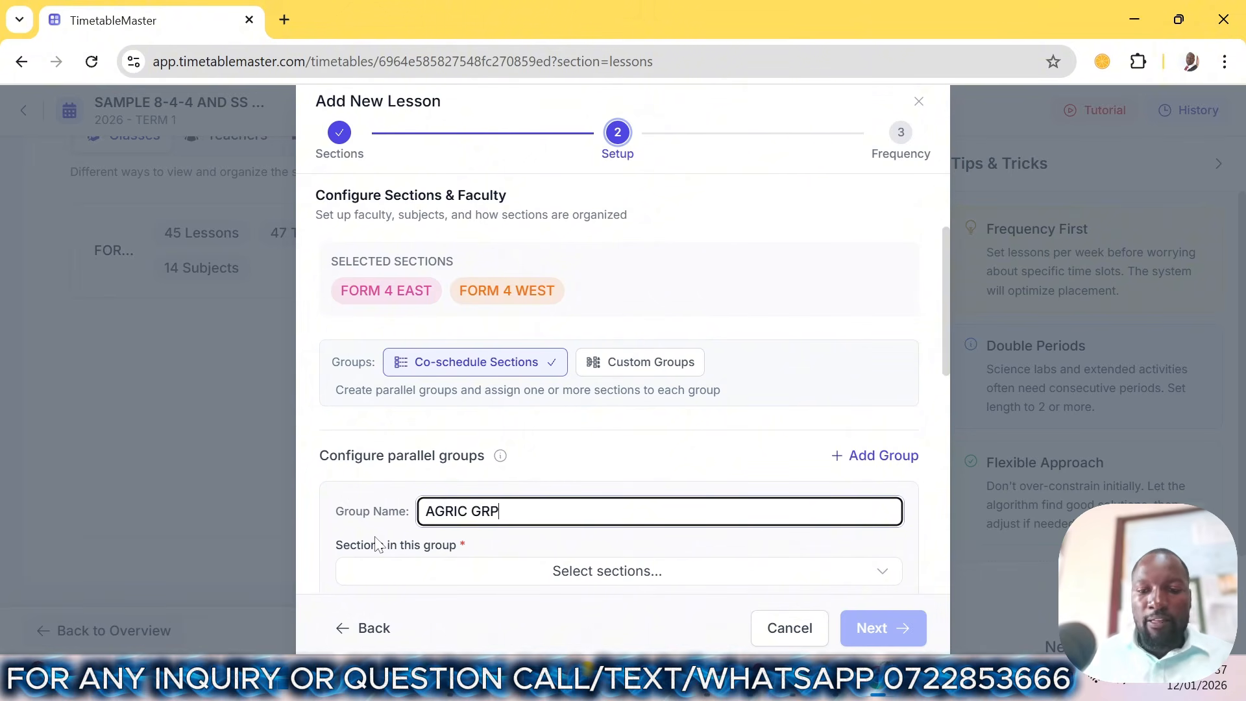
{"action": "scroll", "coordinate": [513, 500], "scroll_direction": "down", "scroll_amount": 3}
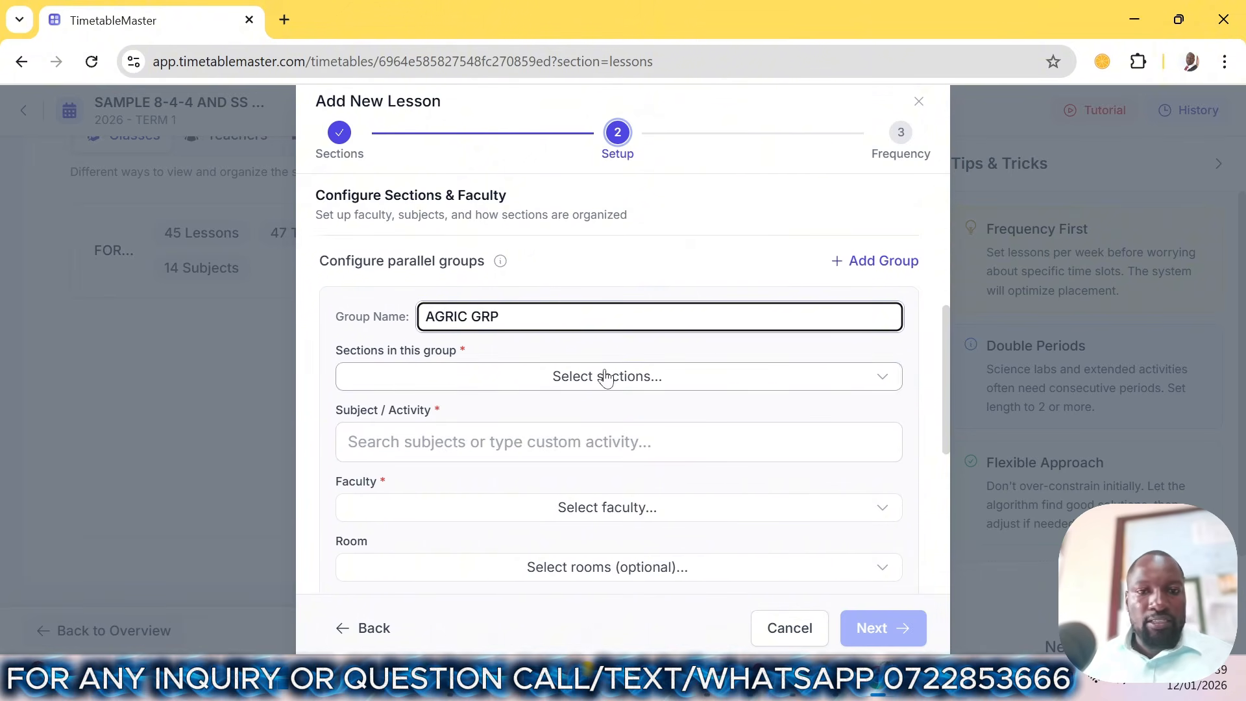
{"action": "left_click", "coordinate": [557, 383]}
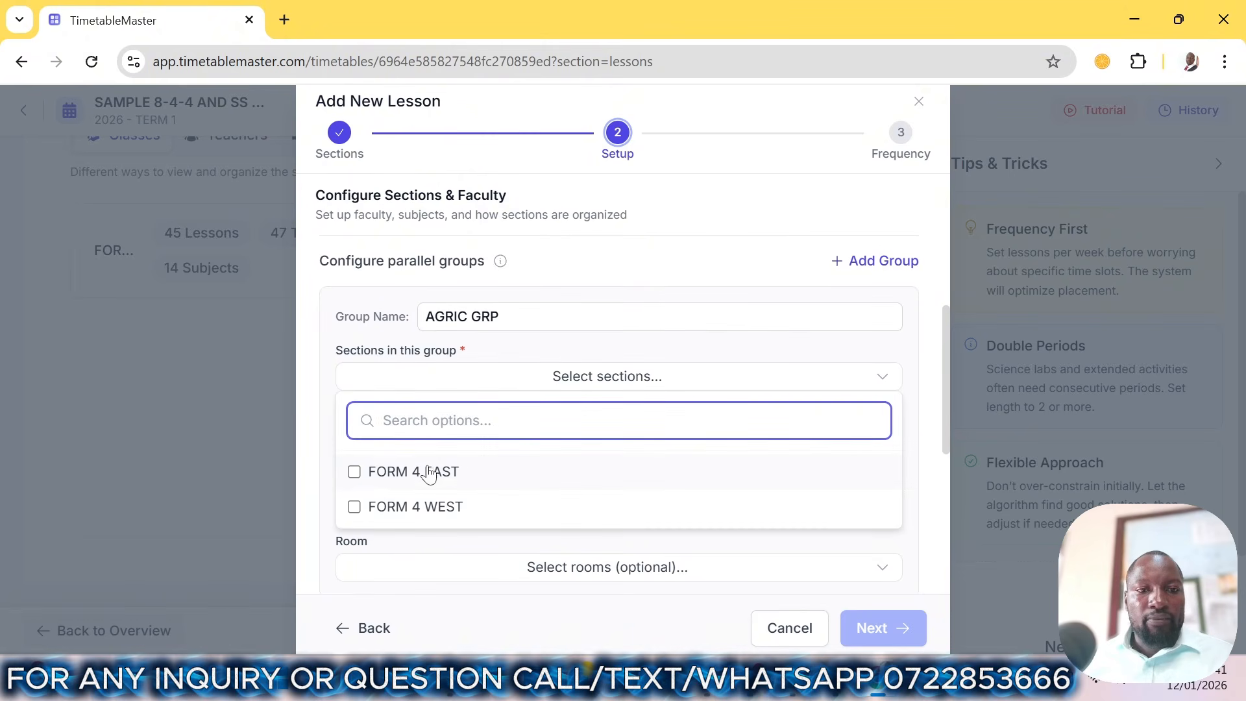
{"action": "left_click", "coordinate": [358, 481]}
{"action": "left_click", "coordinate": [354, 506]}
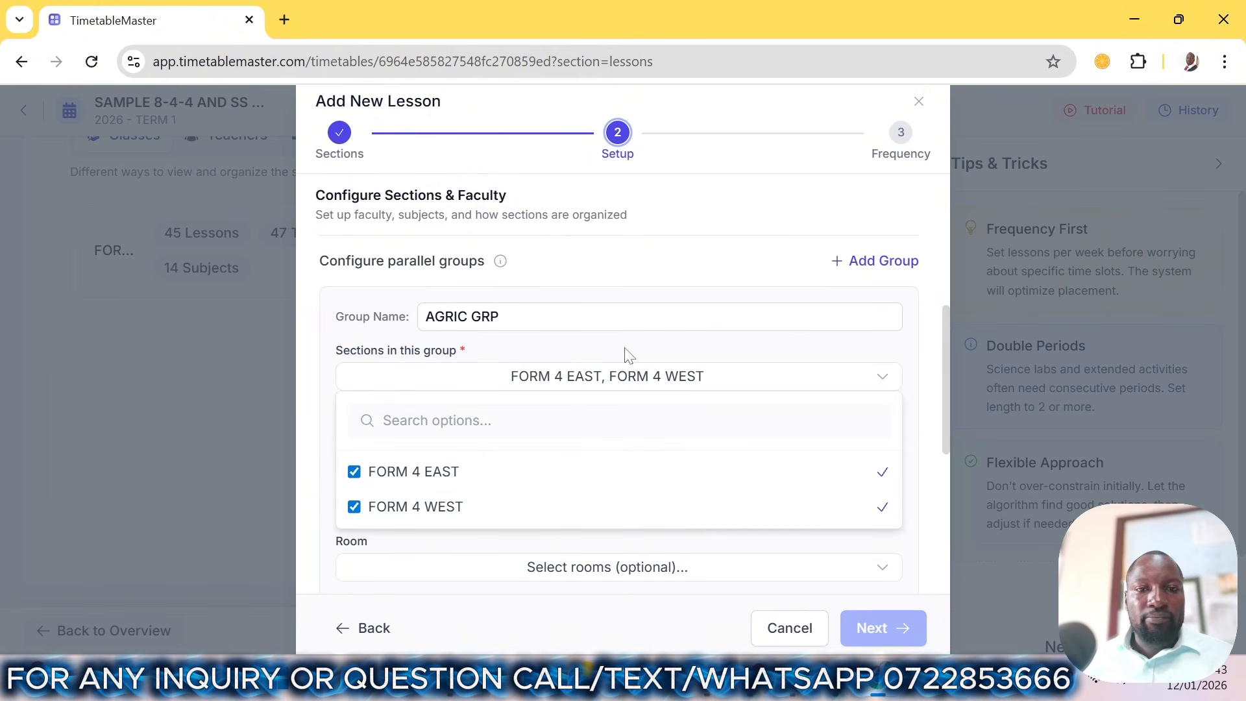
{"action": "left_click", "coordinate": [711, 354]}
{"action": "scroll", "coordinate": [516, 329], "scroll_direction": "down", "scroll_amount": 2}
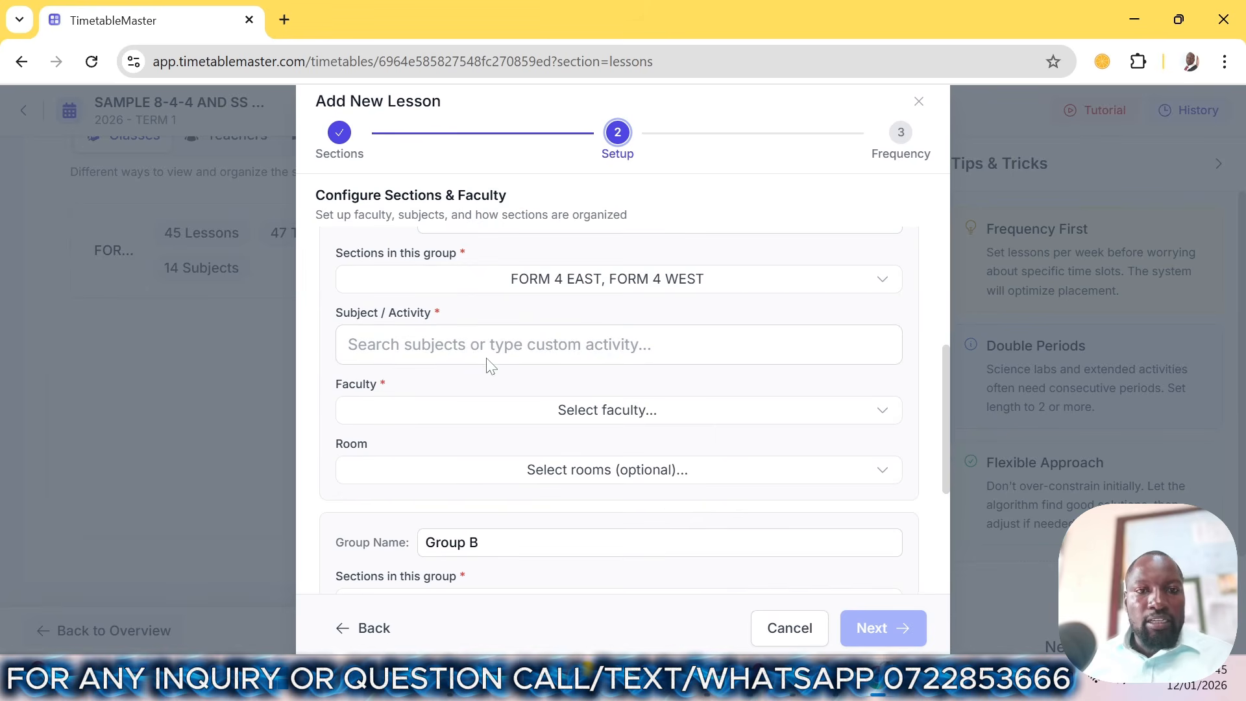
- Set AGRICULTURE as the subject of AGRIC GRP and assign the first teacher in the faculty list
{"action": "left_click", "coordinate": [488, 353]}
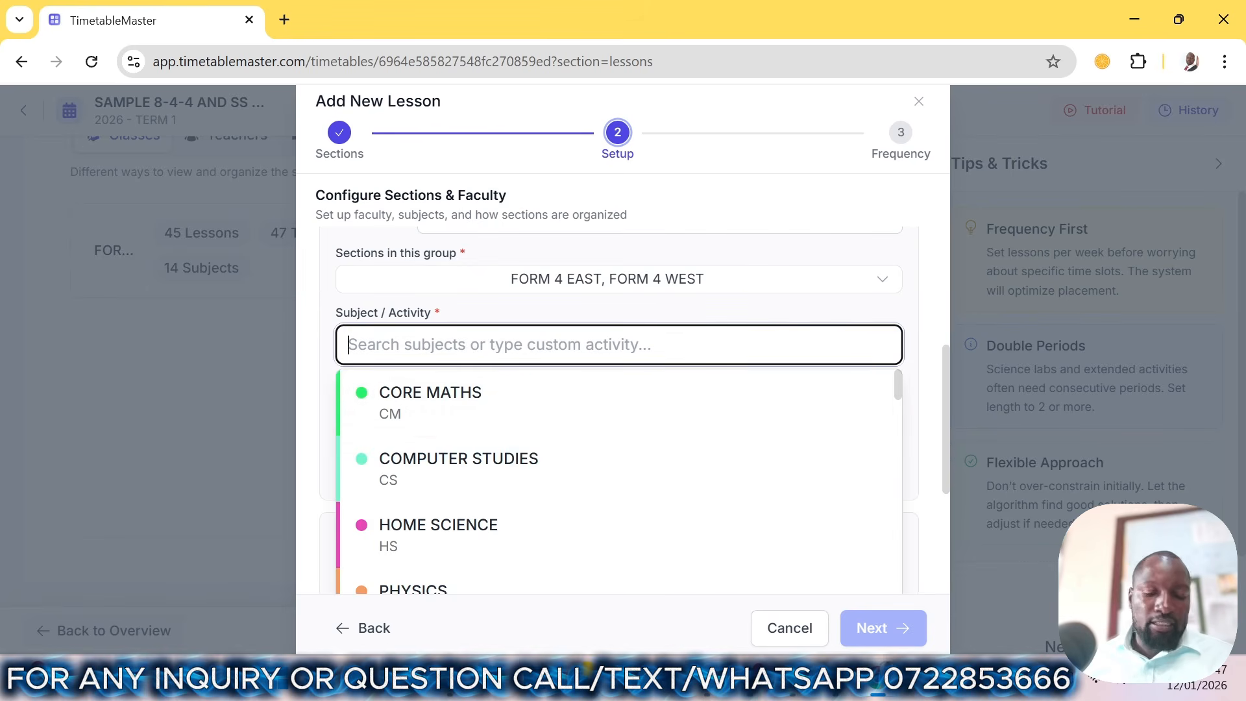
{"action": "type", "text": "AGR"}
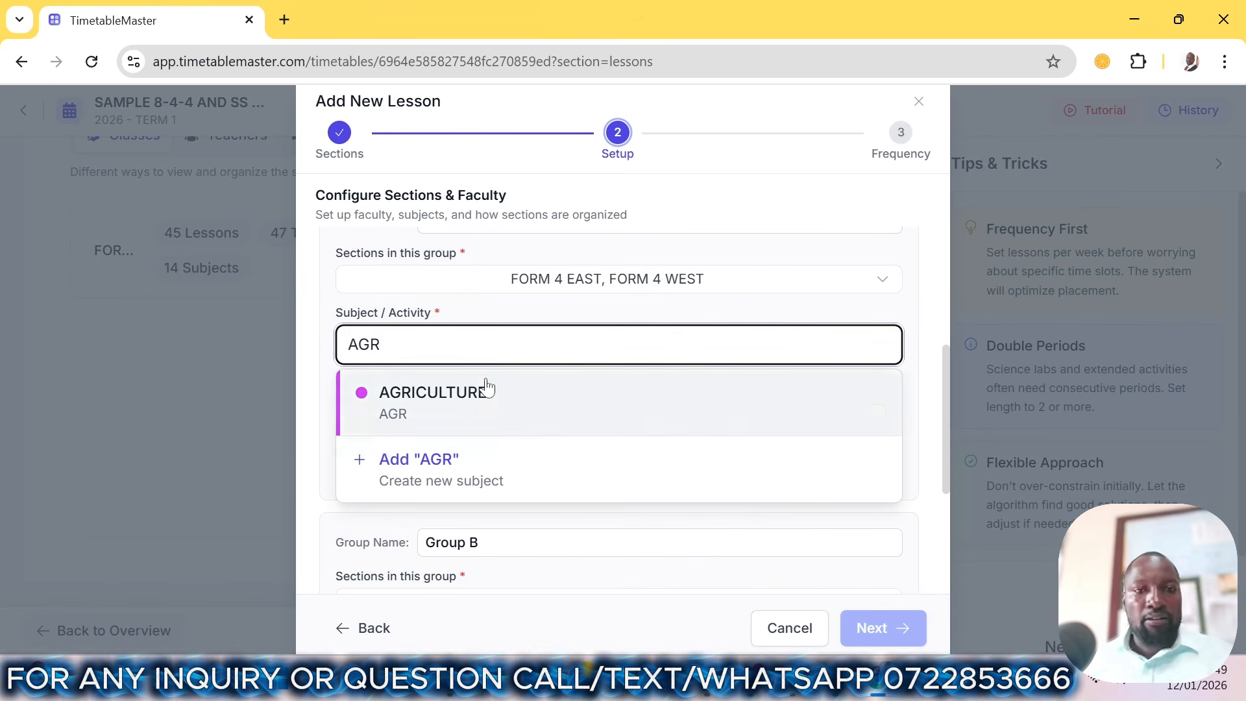
{"action": "left_click", "coordinate": [485, 391]}
{"action": "scroll", "coordinate": [498, 414], "scroll_direction": "down", "scroll_amount": 3}
{"action": "left_click", "coordinate": [536, 253]}
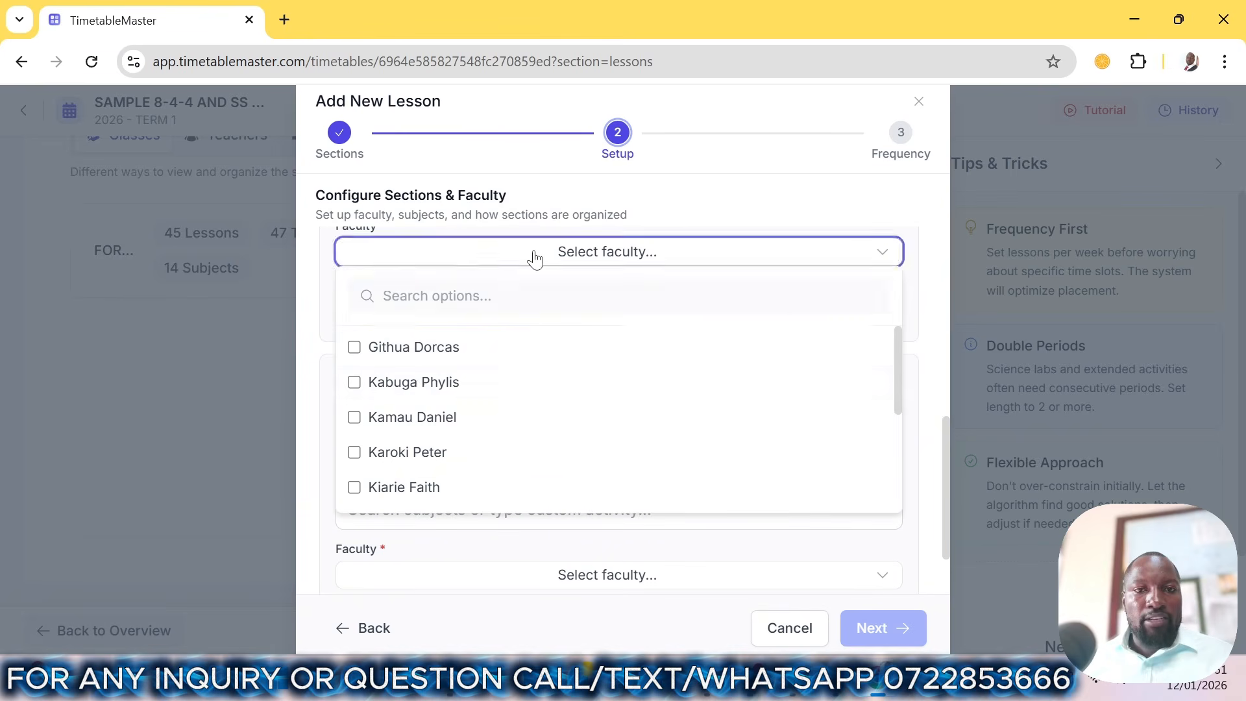
{"action": "left_click", "coordinate": [429, 356]}
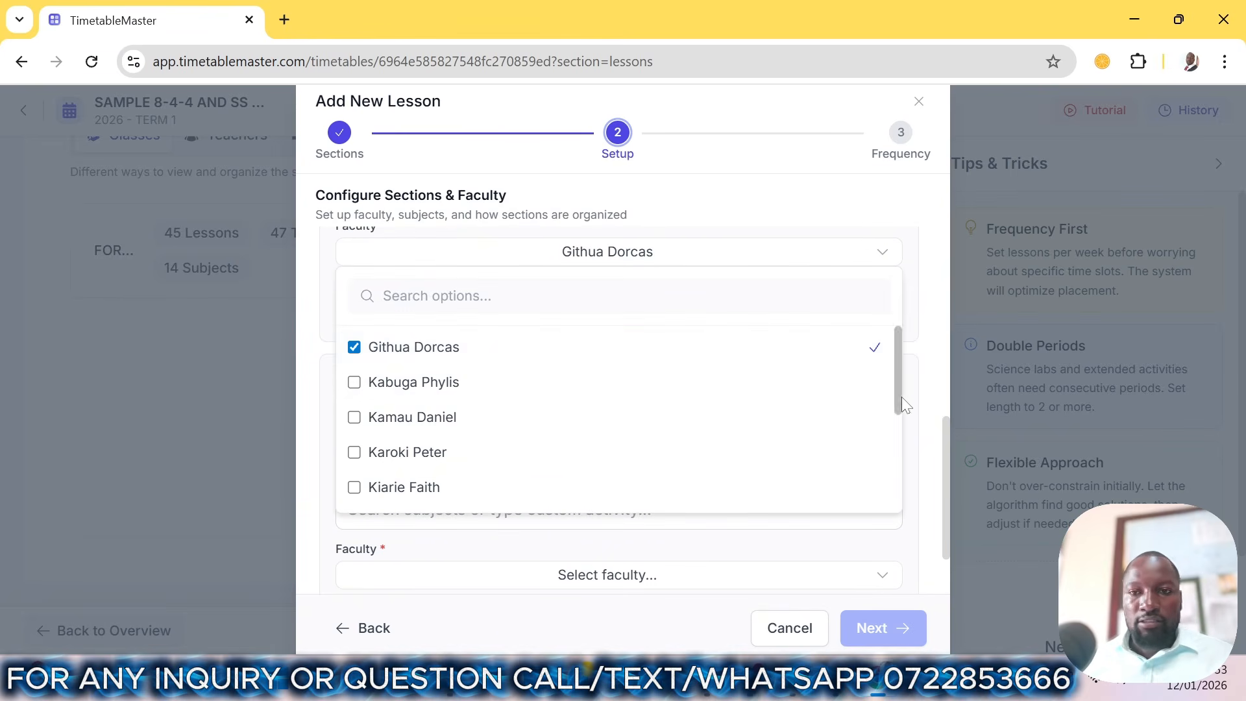
{"action": "left_click", "coordinate": [929, 363]}
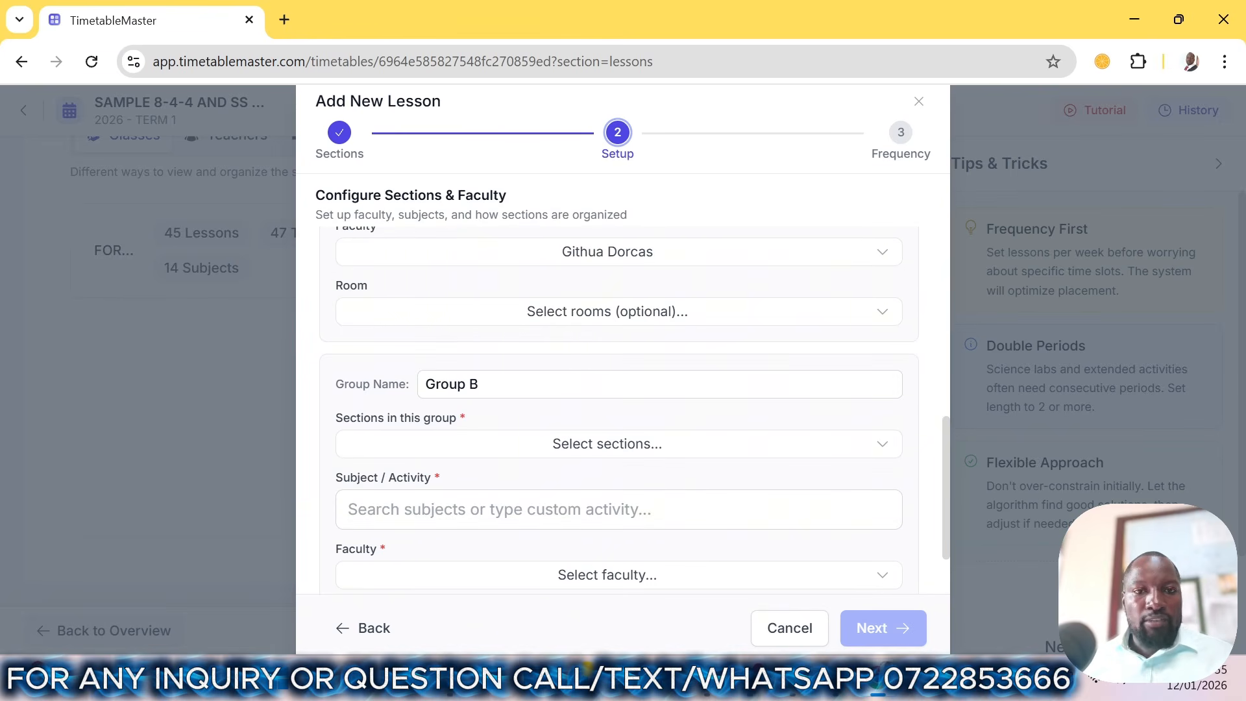
- Name the second parallel group BST GRP and include both FORM 4 EAST and FORM 4 WEST in it
{"action": "left_click_drag", "start_coordinate": [504, 386], "coordinate": [223, 383]}
{"action": "type", "text": "BST GRP"}
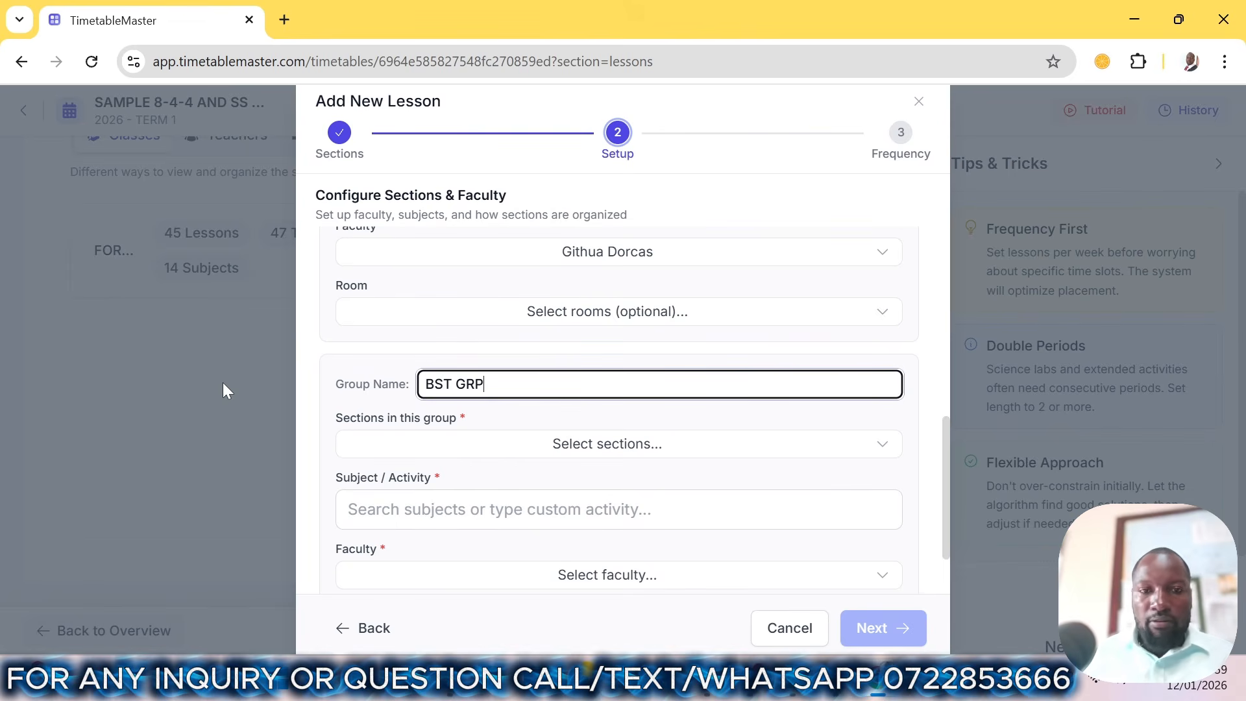
{"action": "left_click", "coordinate": [431, 446]}
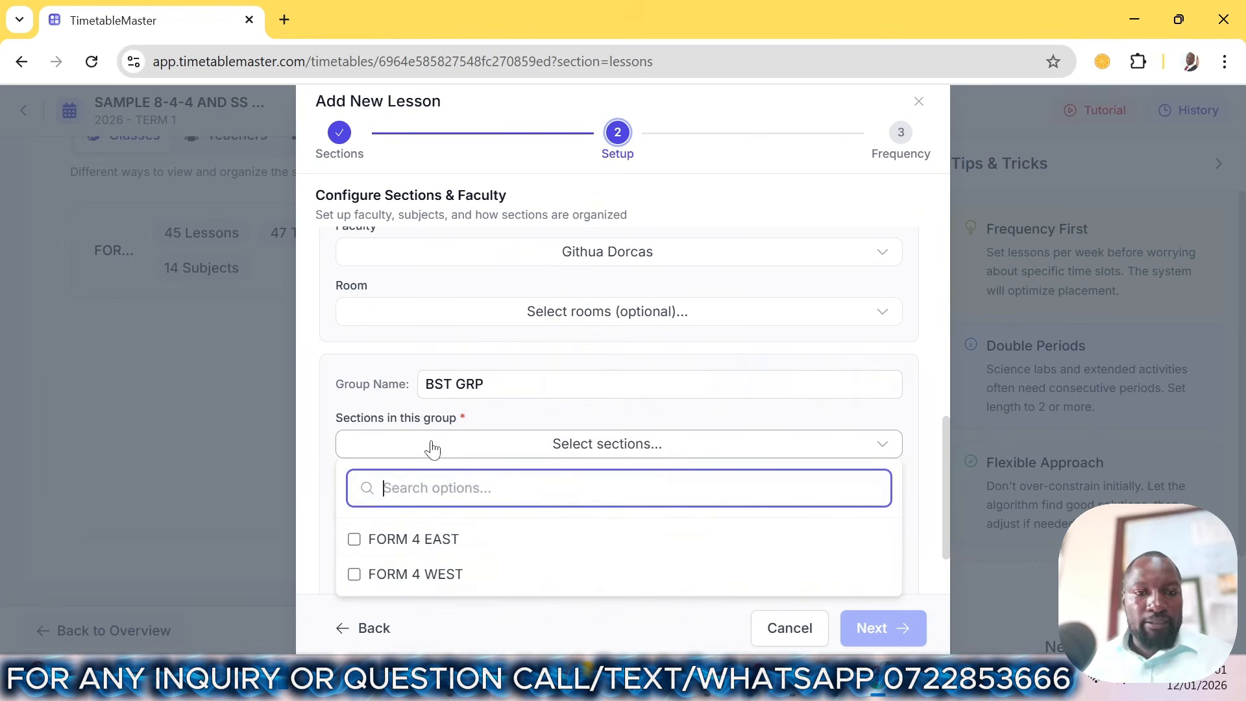
{"action": "left_click", "coordinate": [429, 551]}
{"action": "left_click", "coordinate": [418, 576]}
{"action": "key", "text": "Escape"}
- Set BUSSINESS STUDIES as the subject of BST GRP and assign the second teacher matching the surname search
{"action": "scroll", "coordinate": [616, 402], "scroll_direction": "down", "scroll_amount": 1}
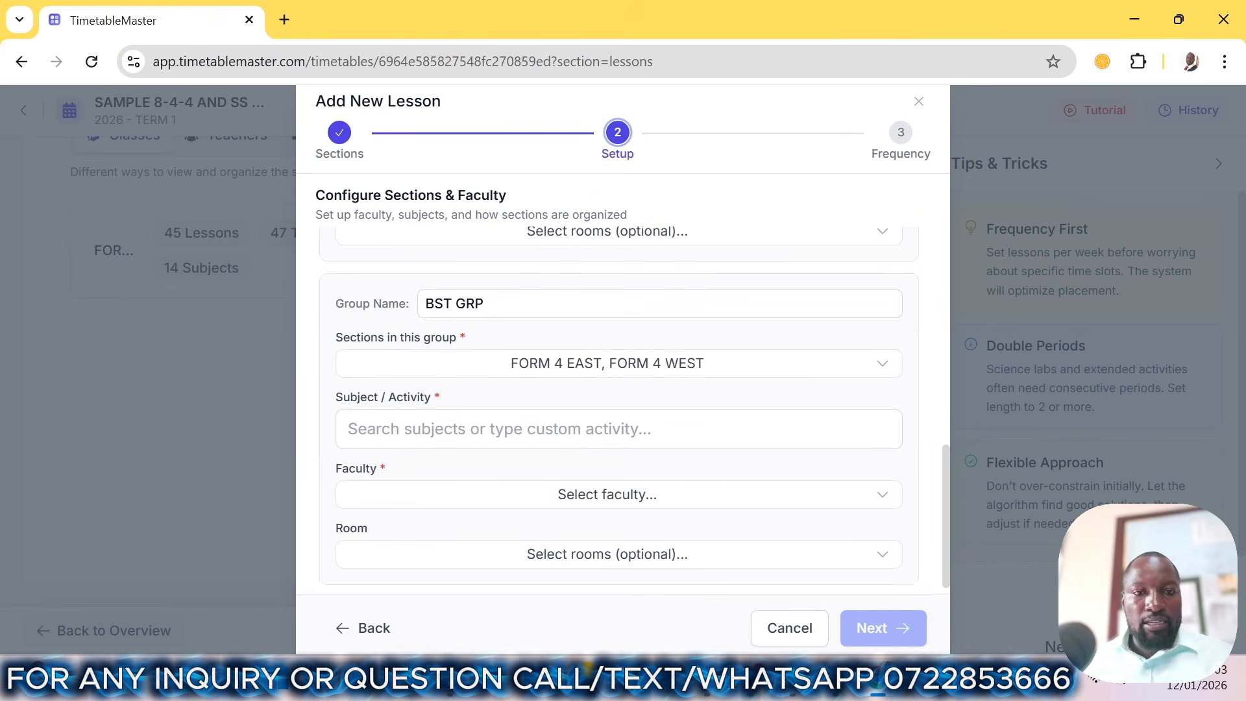
{"action": "left_click", "coordinate": [500, 431]}
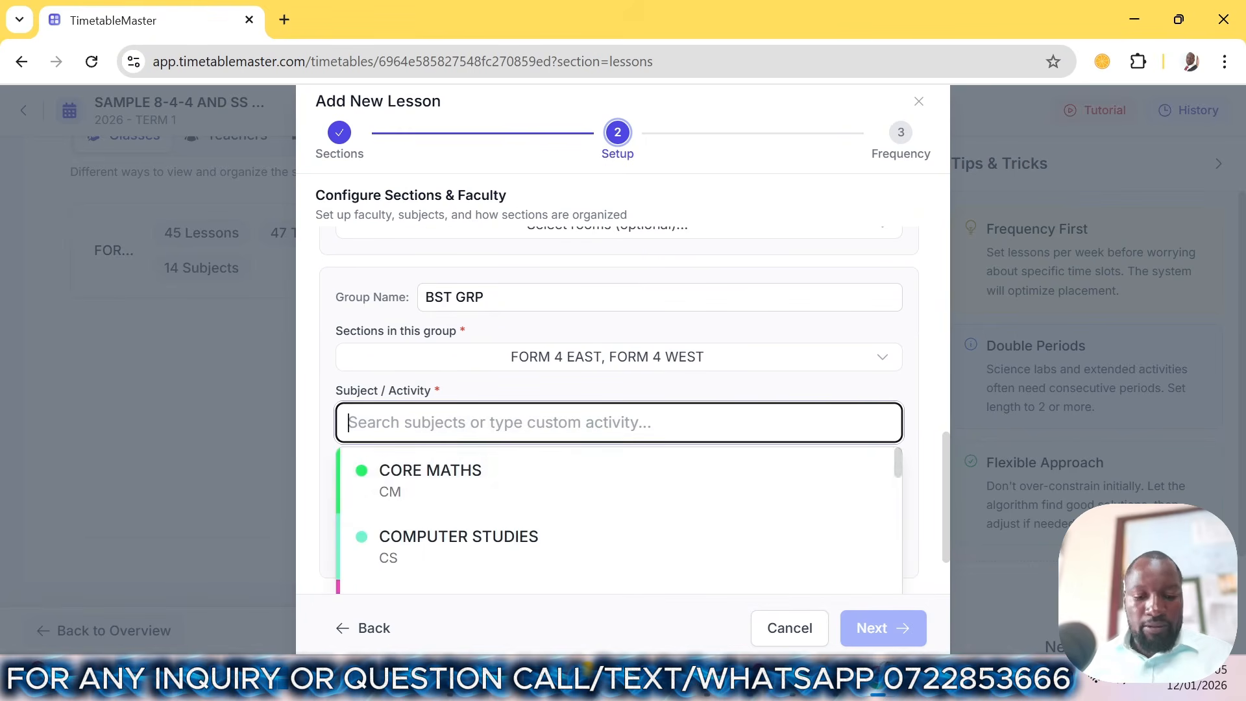
{"action": "type", "text": "BUSI"}
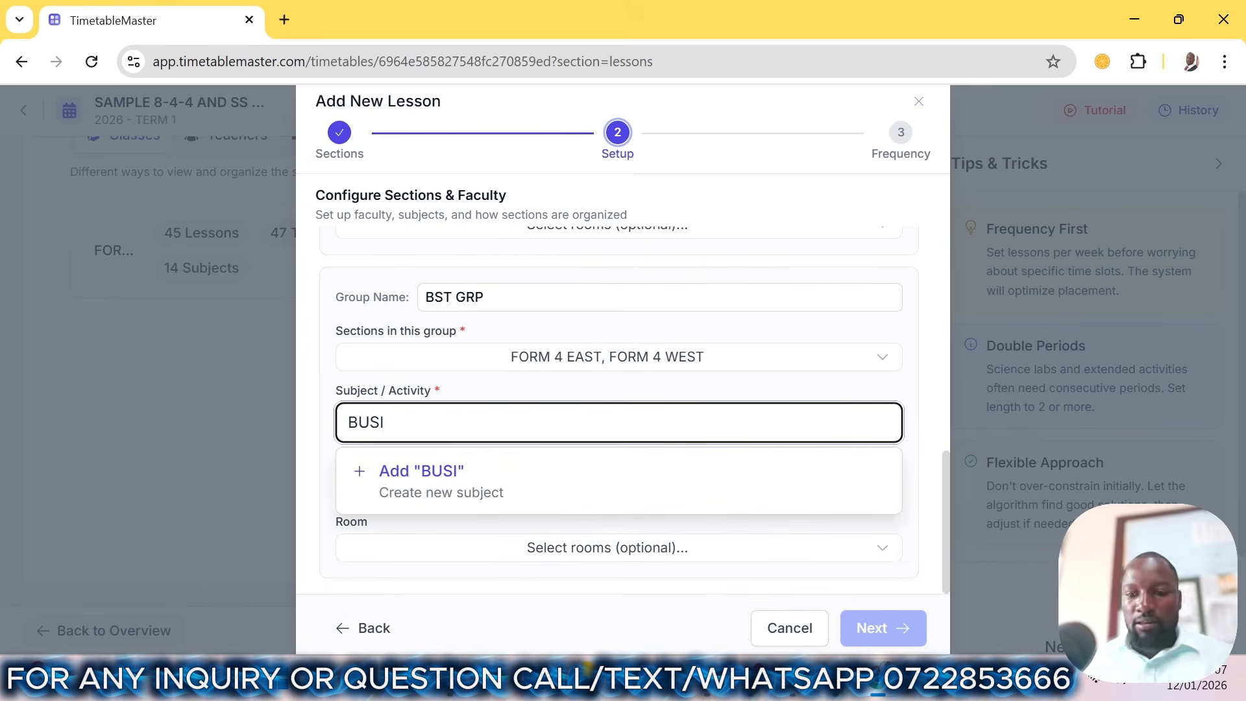
{"action": "key", "text": "BackSpace"}
{"action": "left_click", "coordinate": [423, 478]}
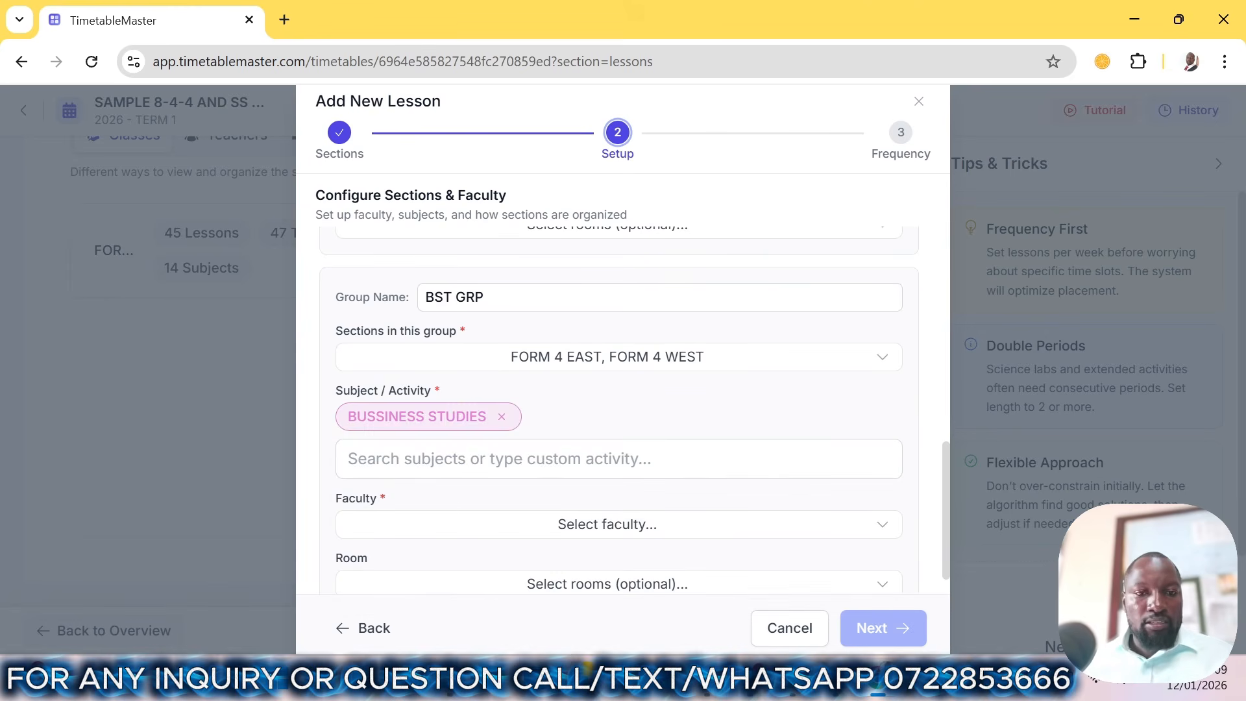
{"action": "scroll", "coordinate": [439, 504], "scroll_direction": "down", "scroll_amount": 1}
{"action": "left_click", "coordinate": [456, 490]}
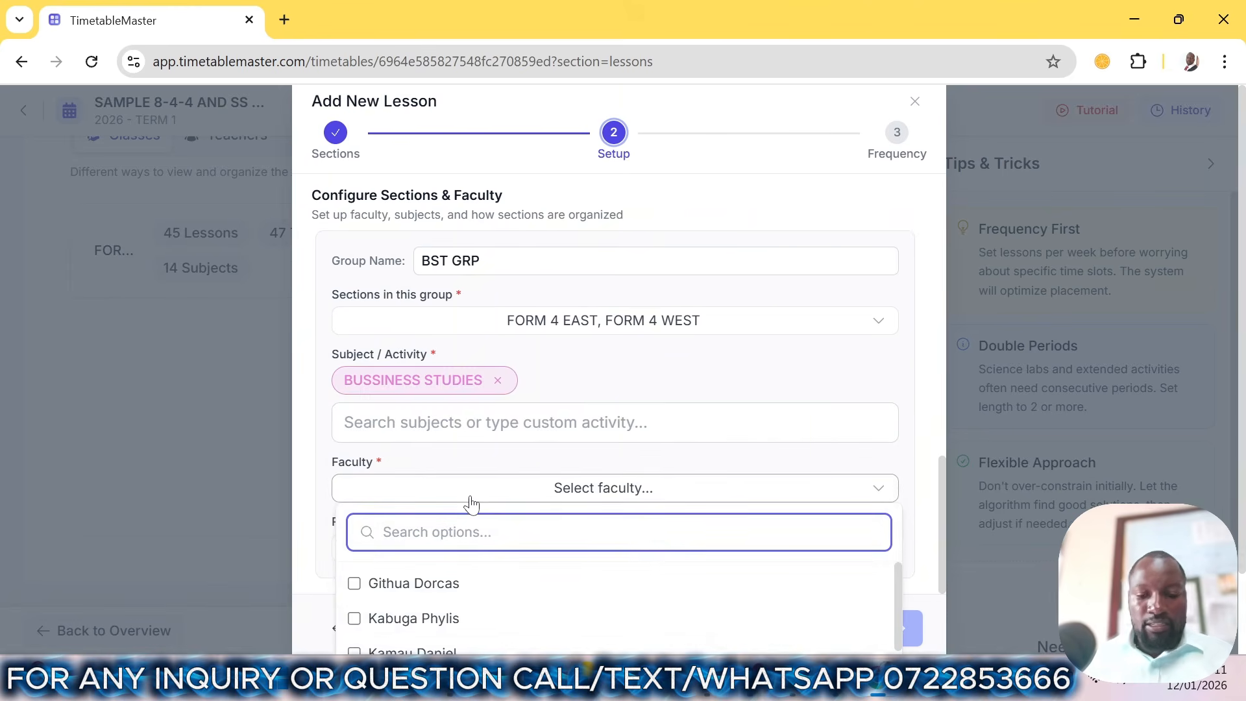
{"action": "type", "text": "MWANG"}
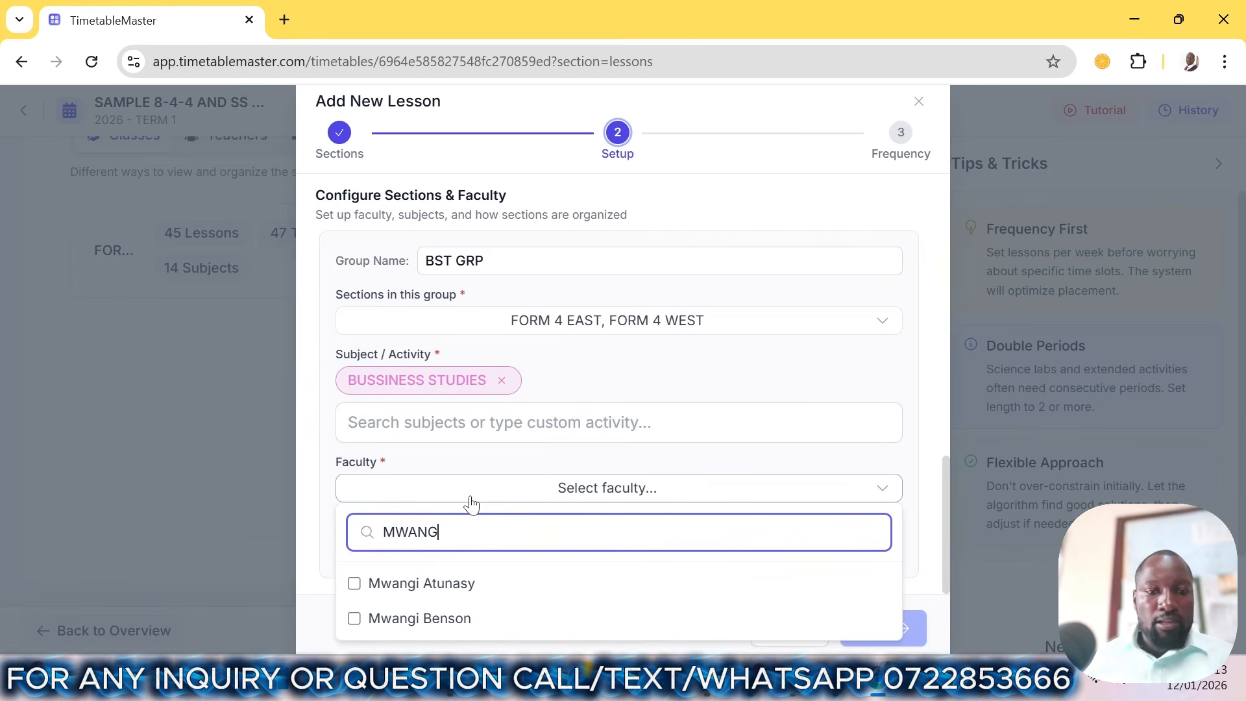
{"action": "left_click", "coordinate": [473, 616]}
{"action": "left_click", "coordinate": [847, 464]}
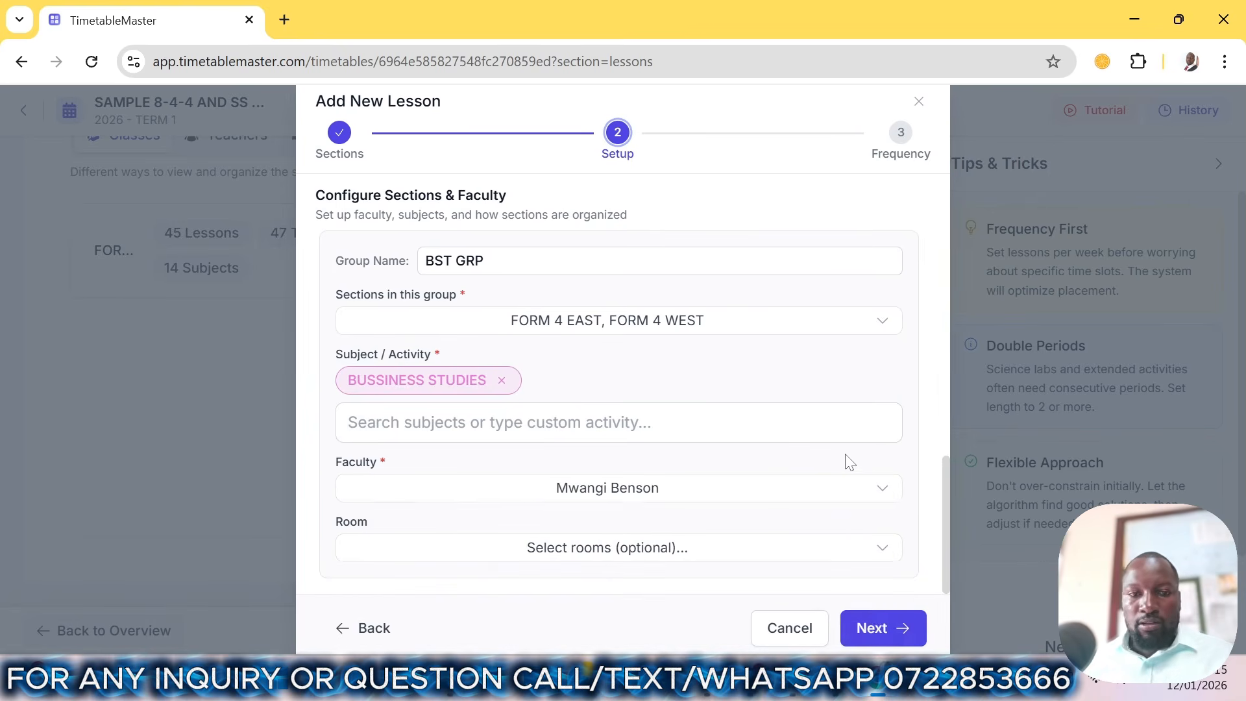
- Set the co-scheduled AGRIC and BST lesson to 4 single periods per week and create it
{"action": "left_click", "coordinate": [869, 628]}
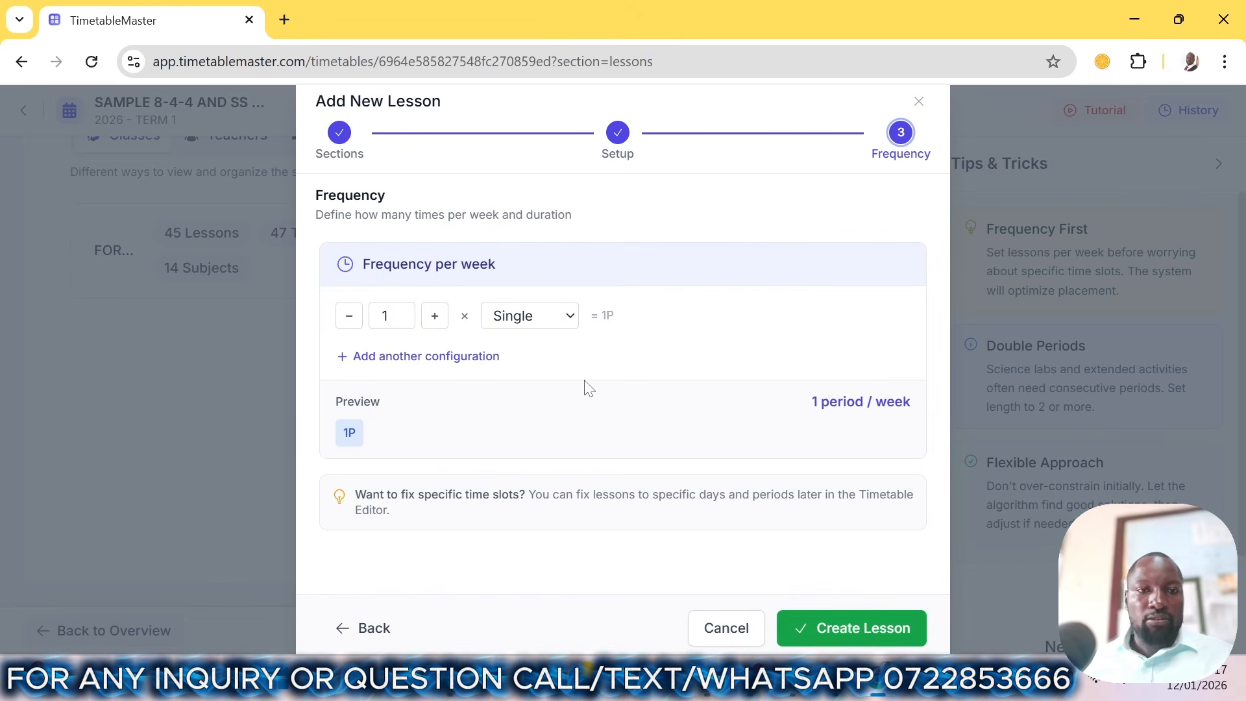
{"action": "left_click", "coordinate": [437, 327]}
{"action": "left_click", "coordinate": [437, 326]}
{"action": "left_click", "coordinate": [438, 328]}
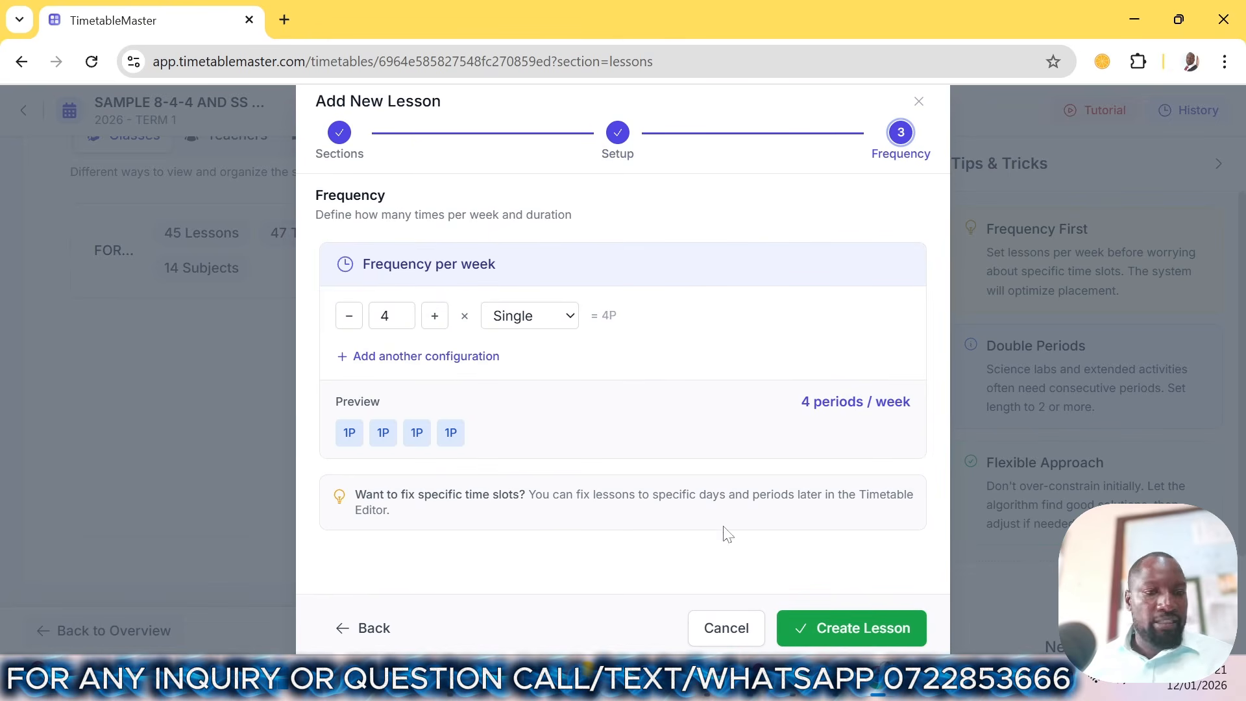
{"action": "left_click", "coordinate": [848, 634]}
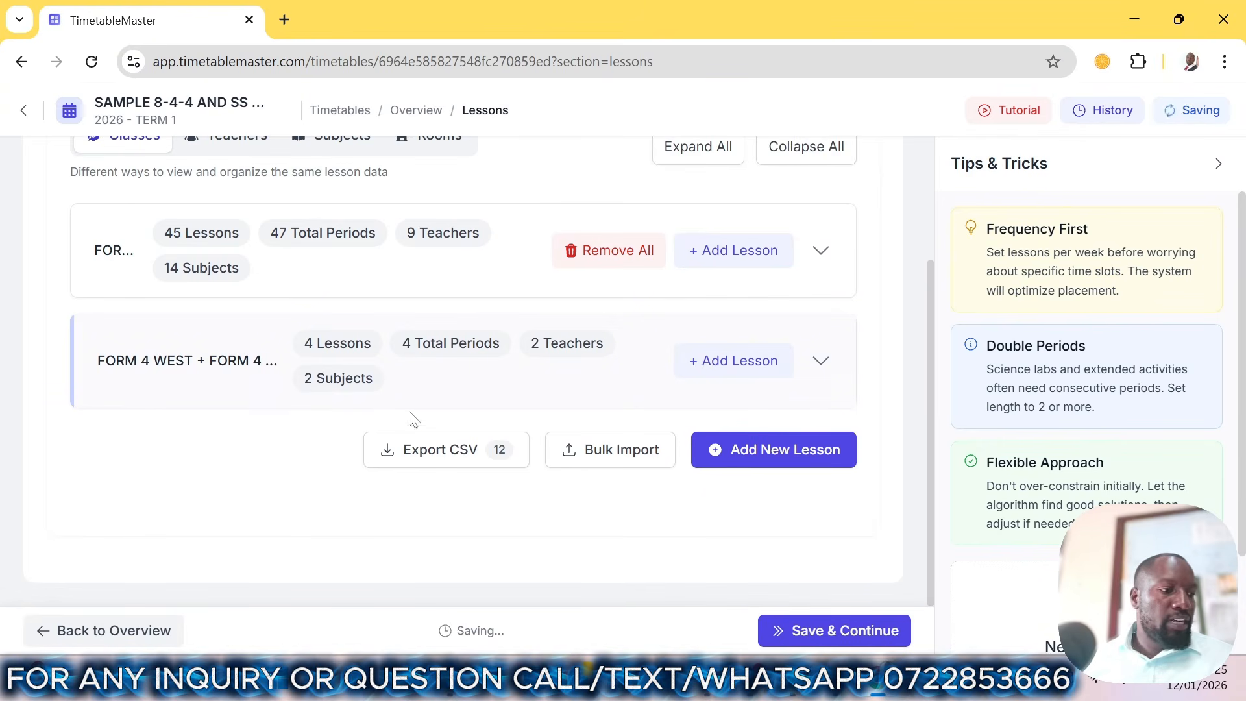
- Start another lesson for FORM 4 EAST and FORM 4 WEST and organize it with Co-schedule Sections
{"action": "left_click", "coordinate": [765, 465]}
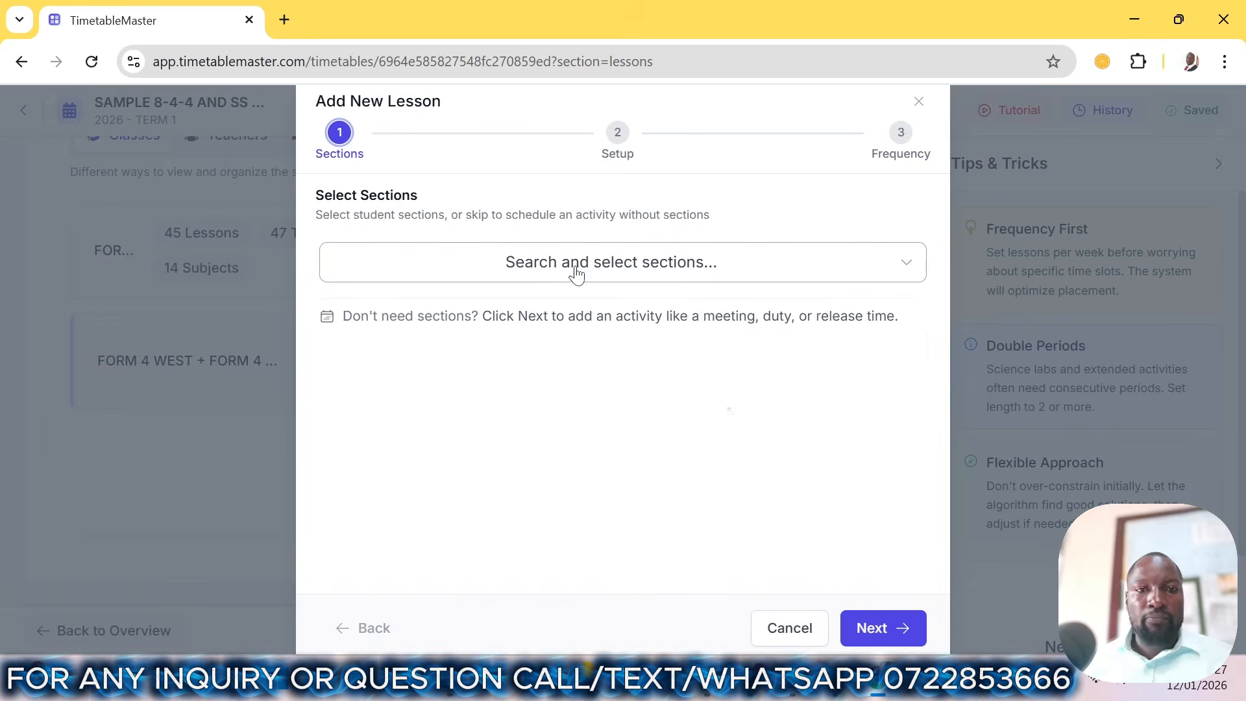
{"action": "left_click", "coordinate": [531, 267]}
{"action": "left_click", "coordinate": [342, 398]}
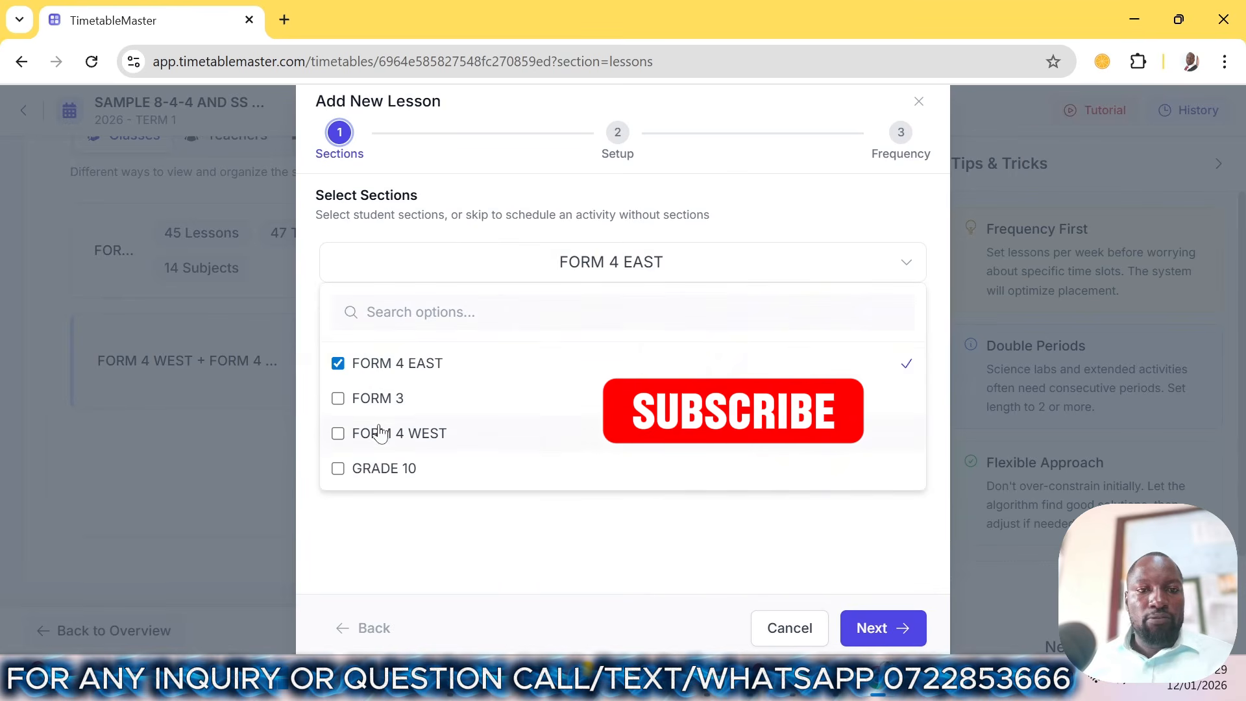
{"action": "left_click", "coordinate": [388, 439]}
{"action": "left_click", "coordinate": [882, 628]}
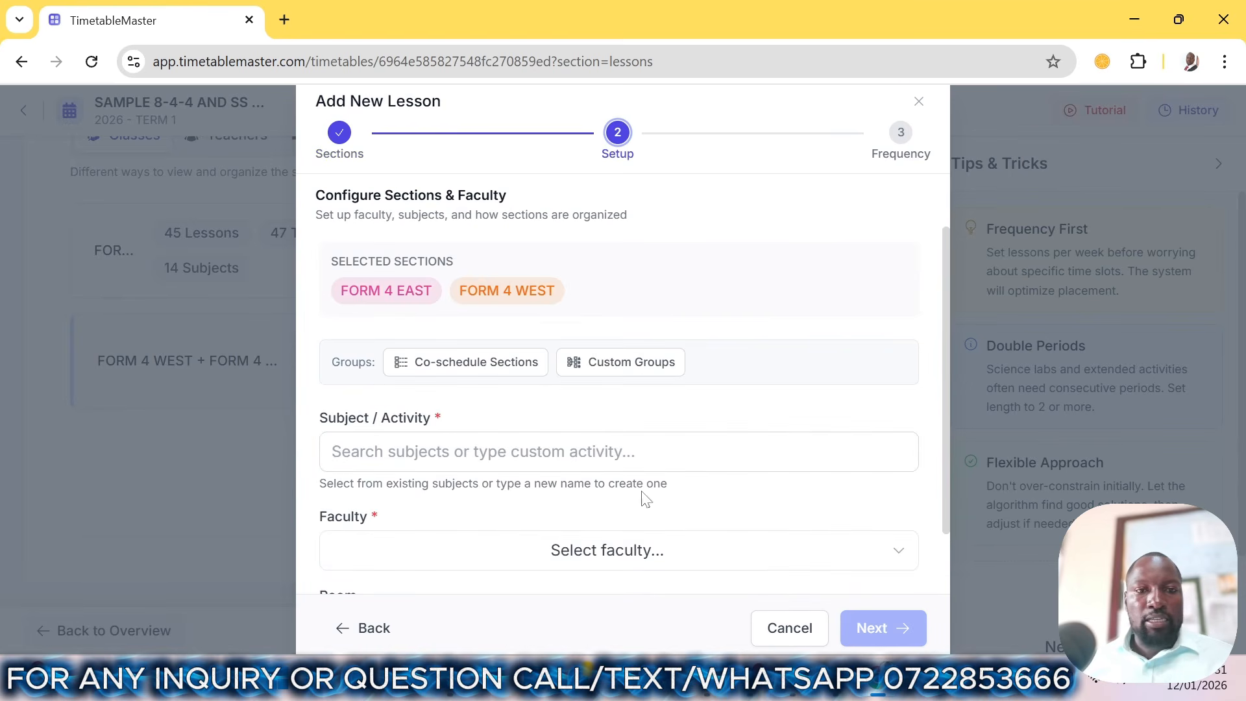
{"action": "left_click", "coordinate": [368, 448]}
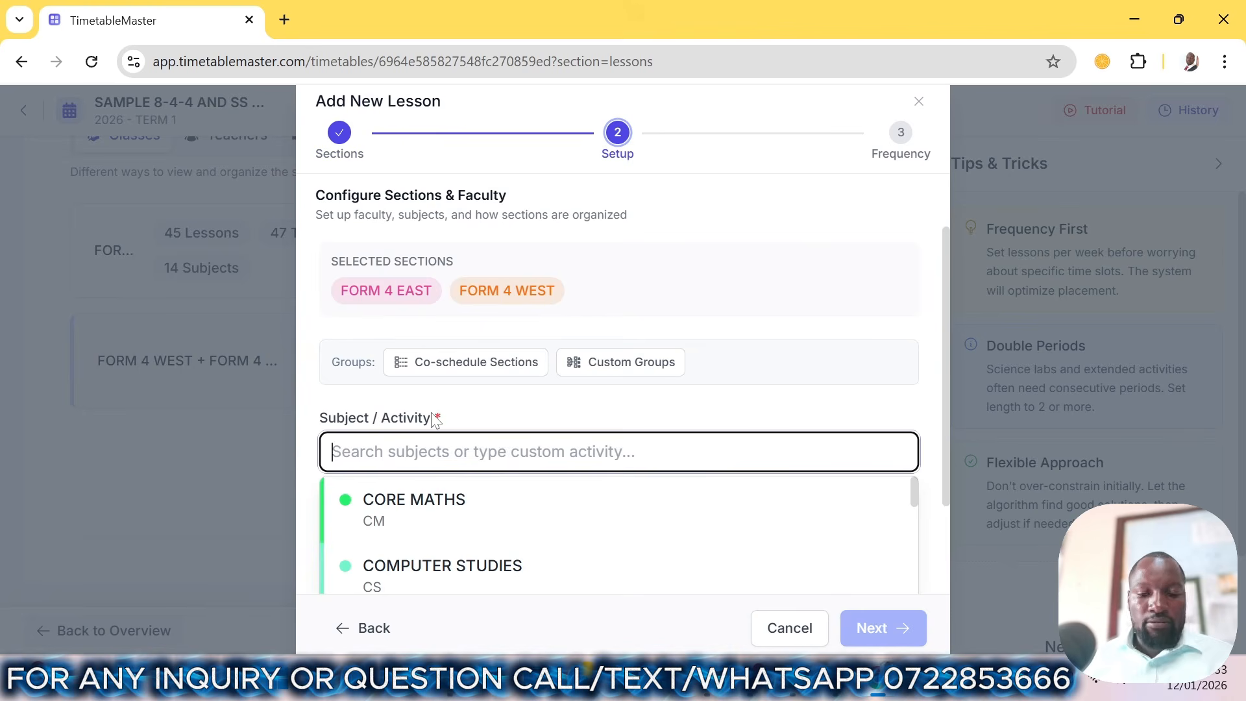
{"action": "left_click", "coordinate": [479, 371]}
- Name the first parallel group BIO GRP and include both FORM 4 EAST and FORM 4 WEST in it
{"action": "left_click_drag", "start_coordinate": [491, 513], "coordinate": [381, 537]}
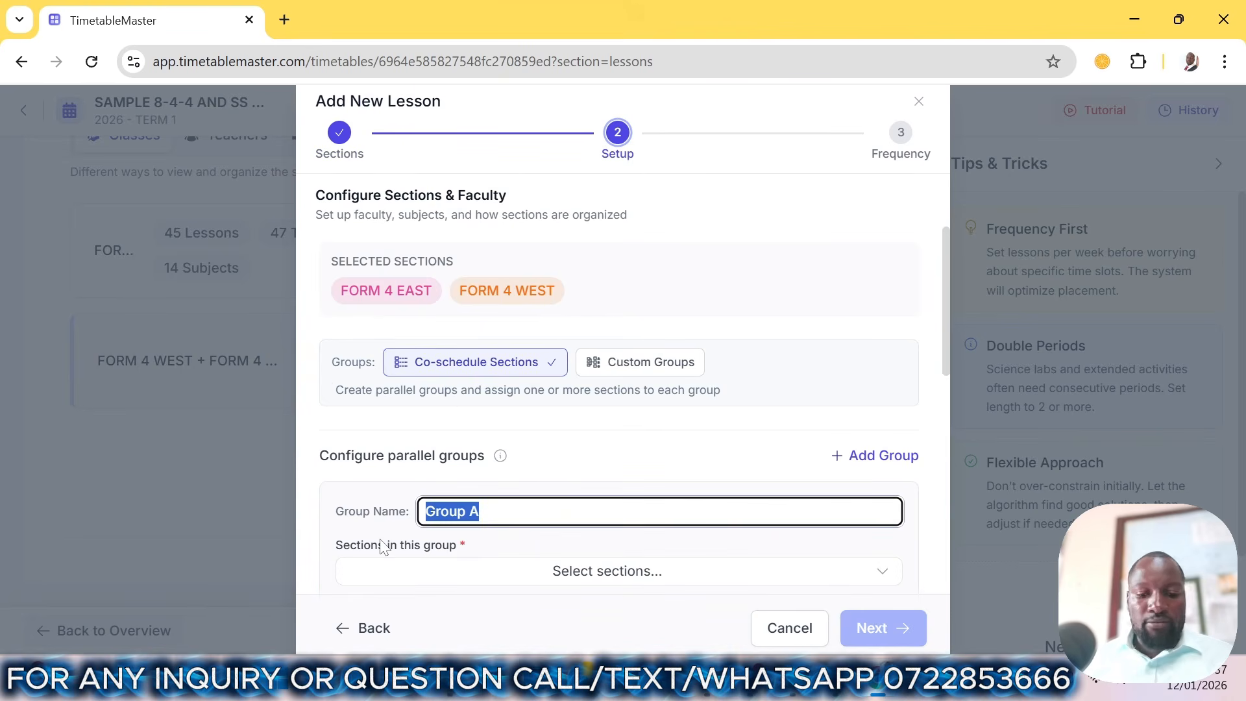
{"action": "type", "text": "G"}
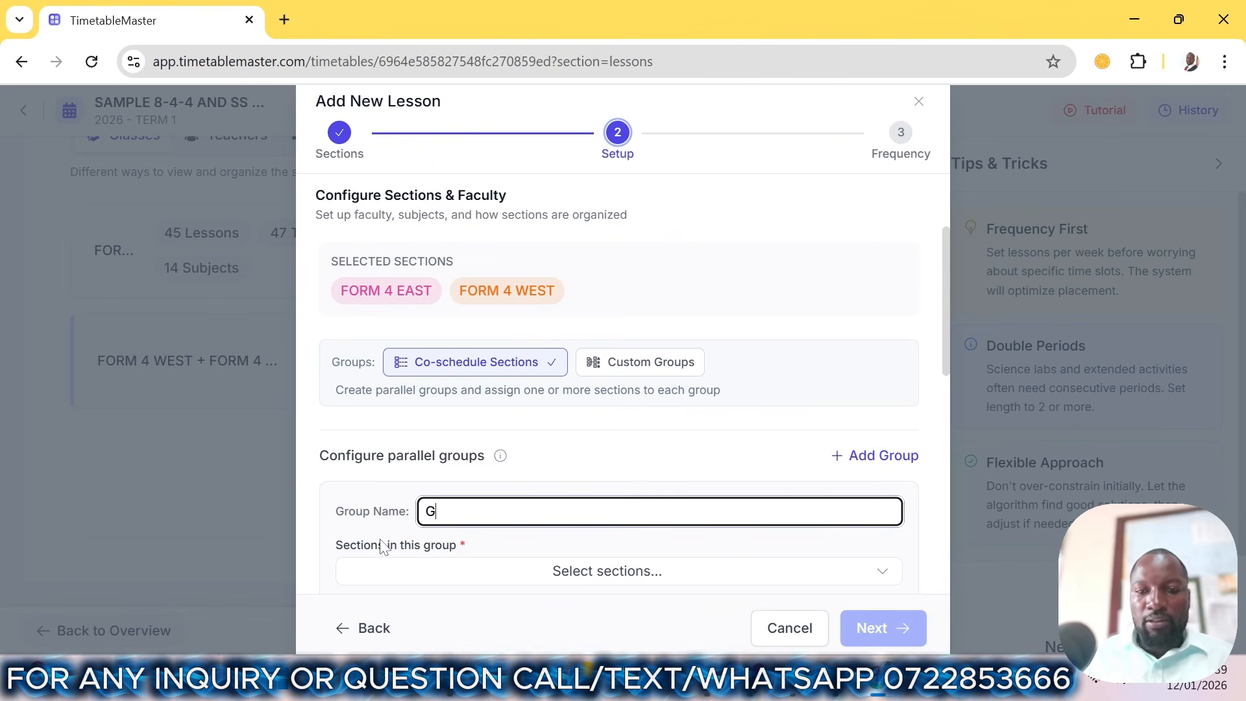
{"action": "key", "text": "BackSpace"}
{"action": "type", "text": "BIO GRP"}
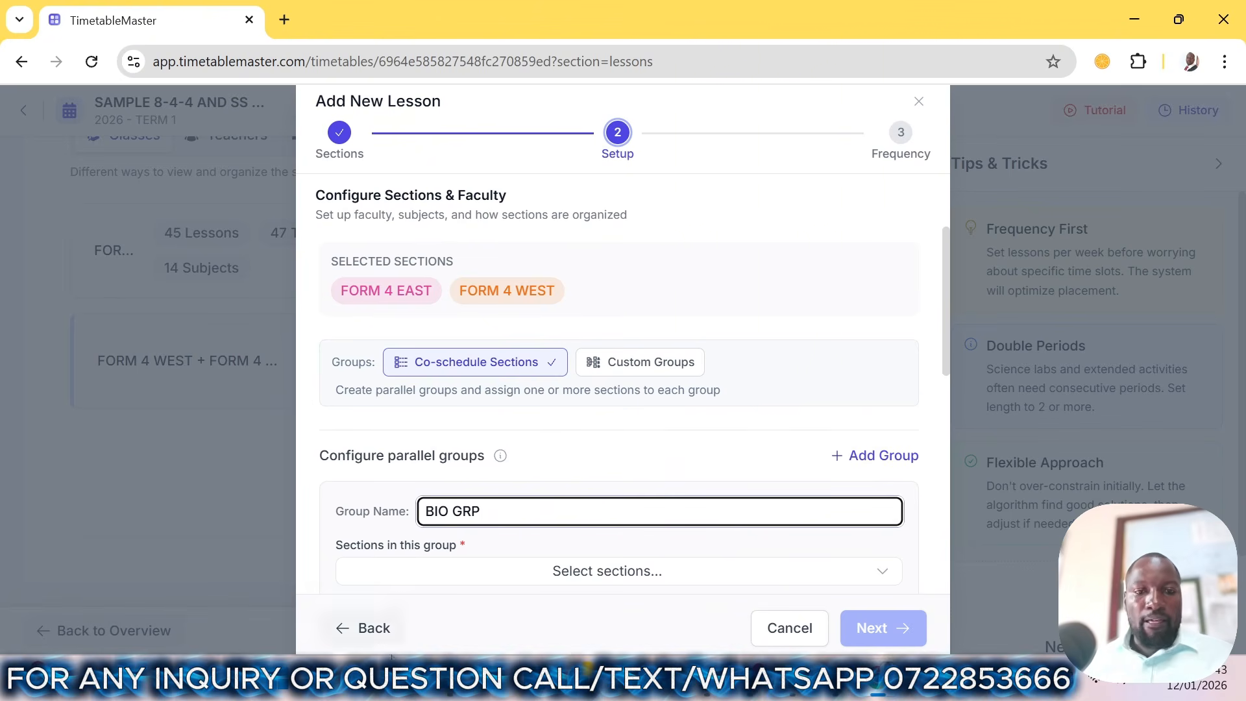
{"action": "left_click", "coordinate": [509, 569]}
{"action": "scroll", "coordinate": [500, 473], "scroll_direction": "down", "scroll_amount": 5}
{"action": "scroll", "coordinate": [507, 422], "scroll_direction": "up", "scroll_amount": 3}
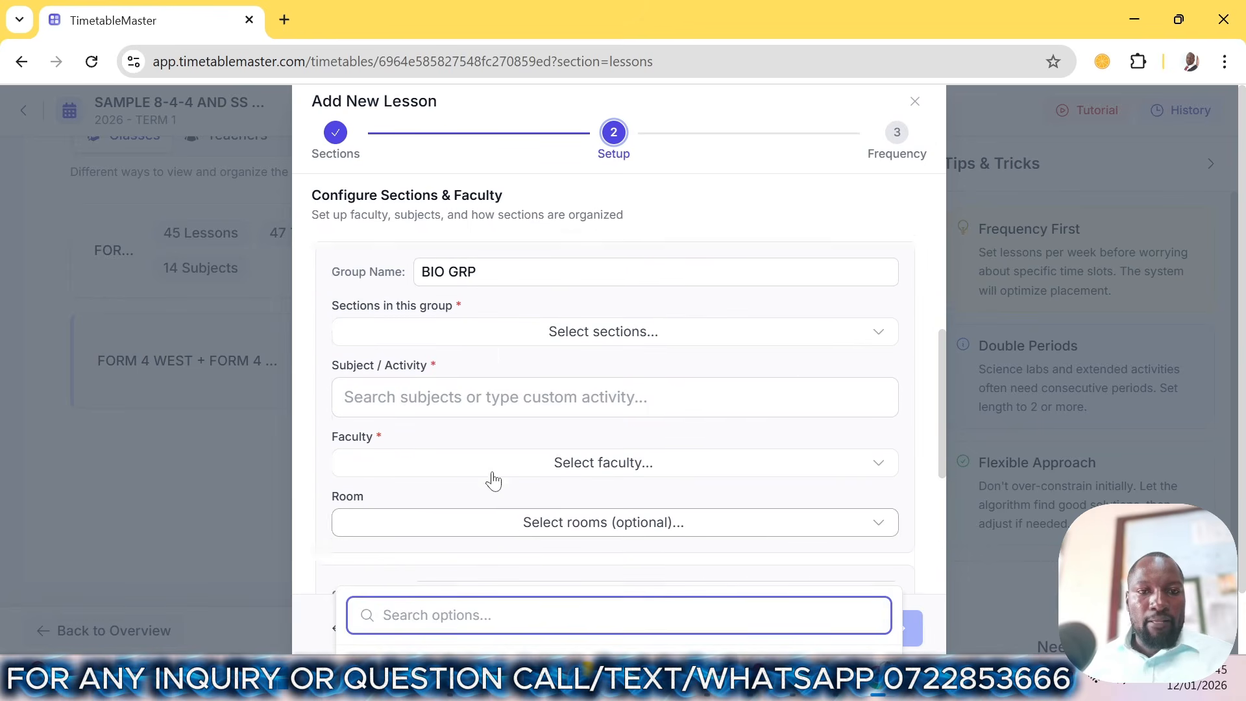
{"action": "left_click", "coordinate": [504, 383]}
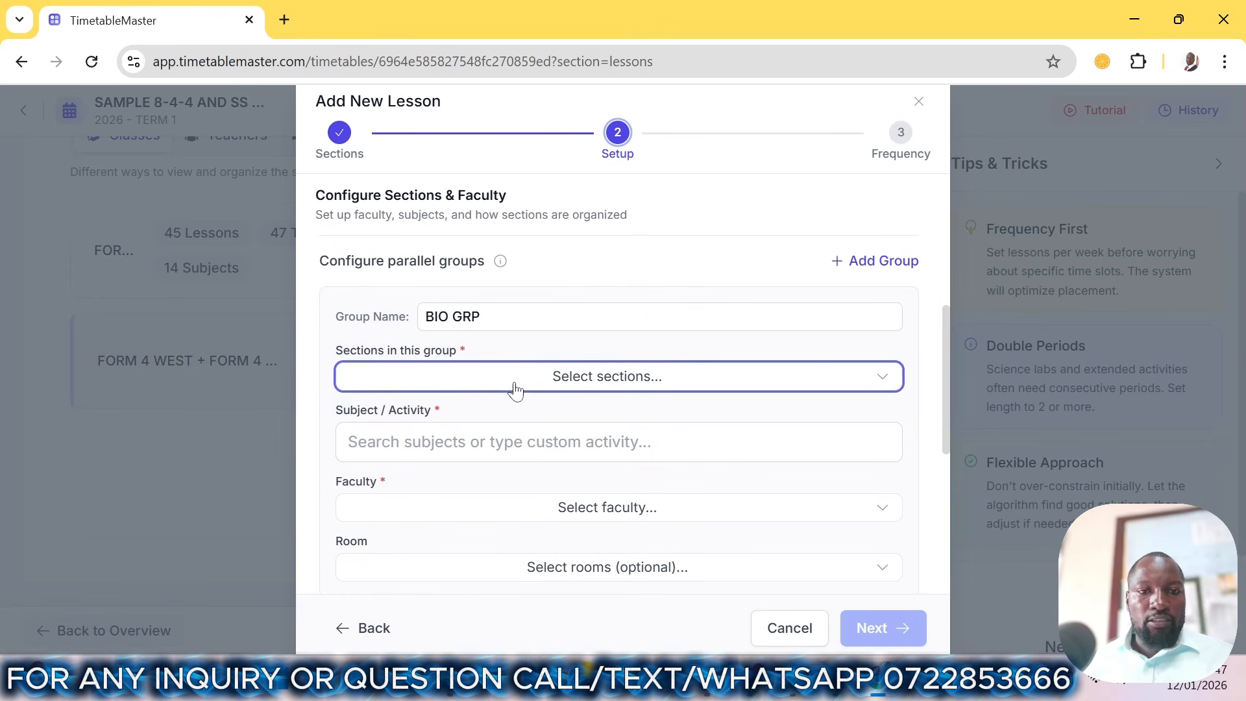
{"action": "left_click", "coordinate": [514, 383]}
{"action": "left_click", "coordinate": [429, 472]}
{"action": "left_click", "coordinate": [429, 507]}
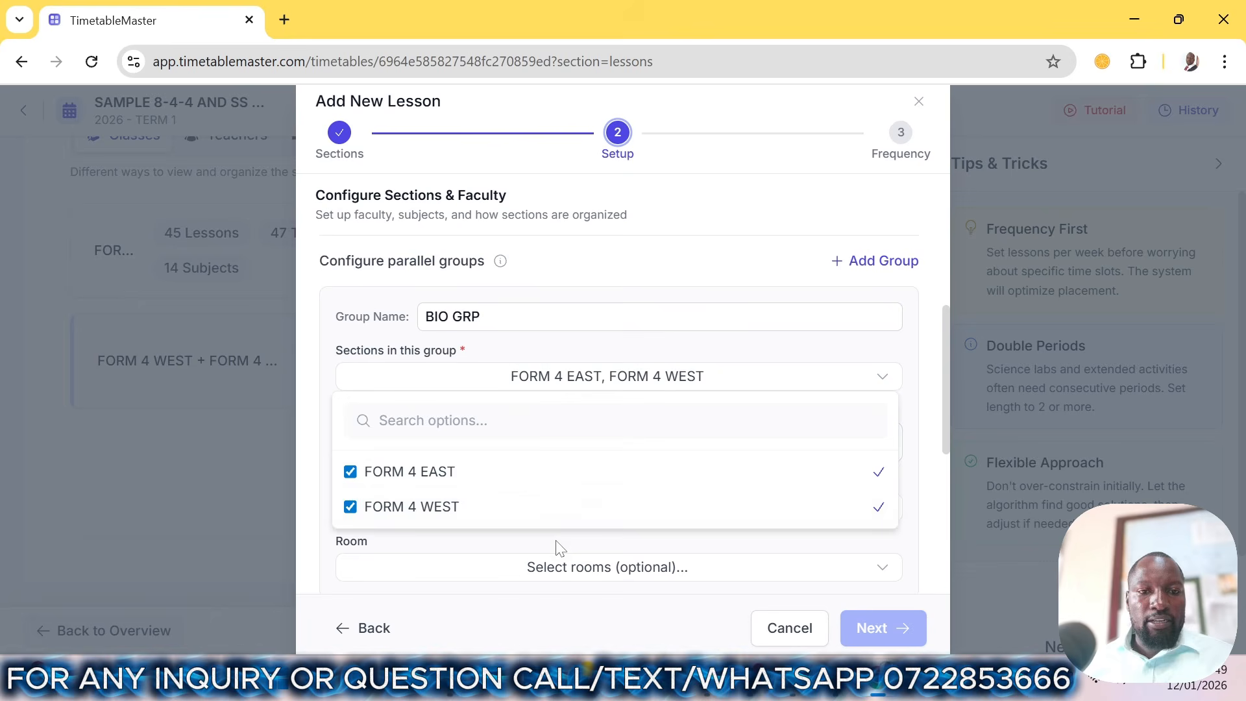
{"action": "left_click", "coordinate": [667, 345]}
- Set BIOLOGY as the subject of BIO GRP and assign the teacher found through the faculty name search
{"action": "scroll", "coordinate": [667, 344], "scroll_direction": "down", "scroll_amount": 2}
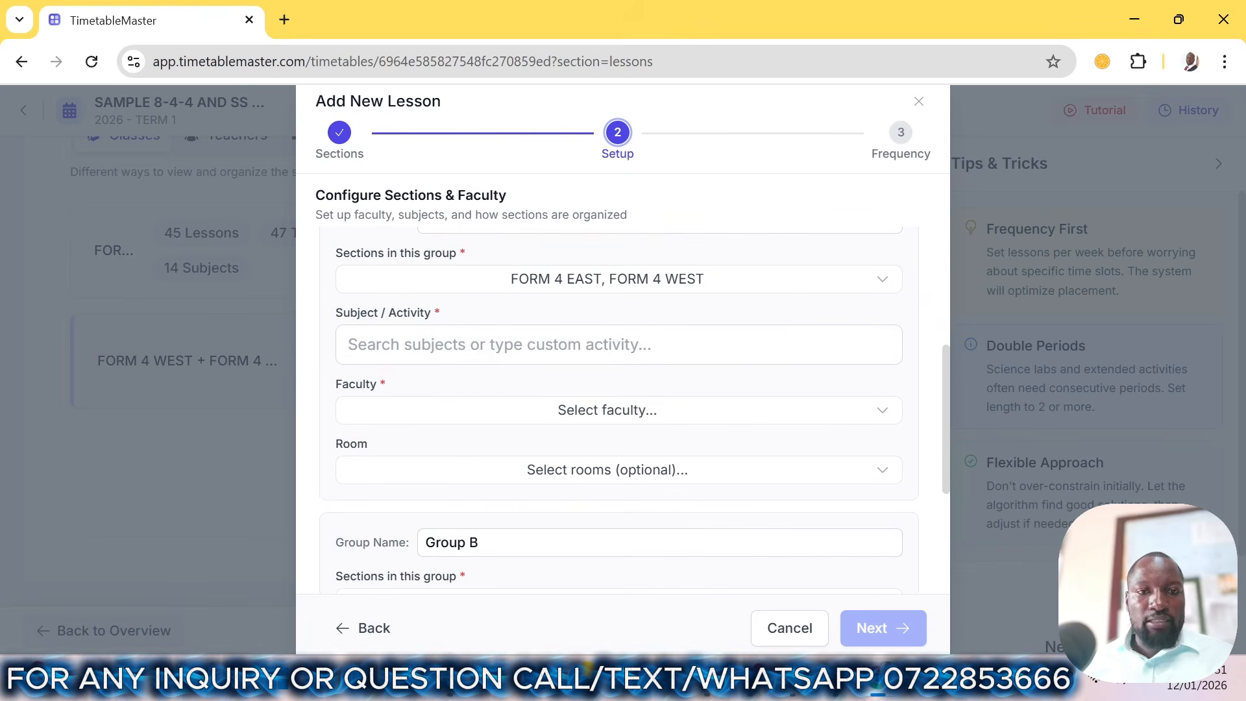
{"action": "left_click", "coordinate": [662, 345]}
{"action": "type", "text": "BIO"}
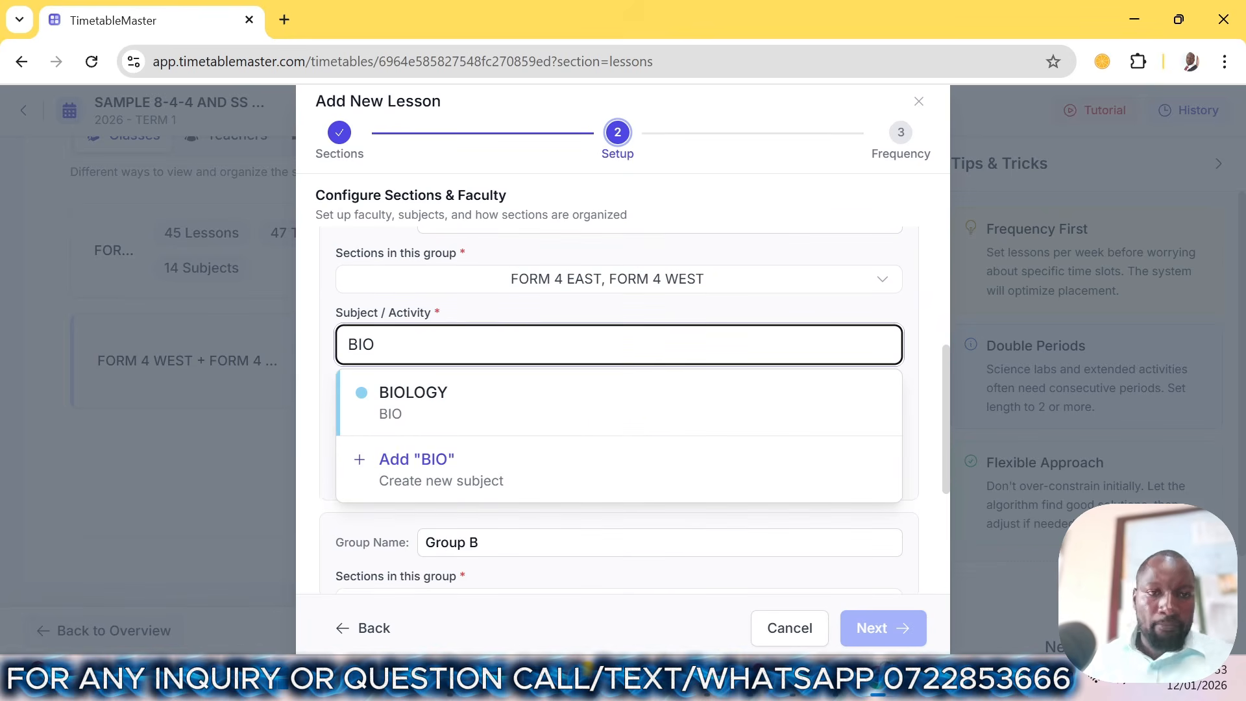
{"action": "left_click", "coordinate": [433, 411]}
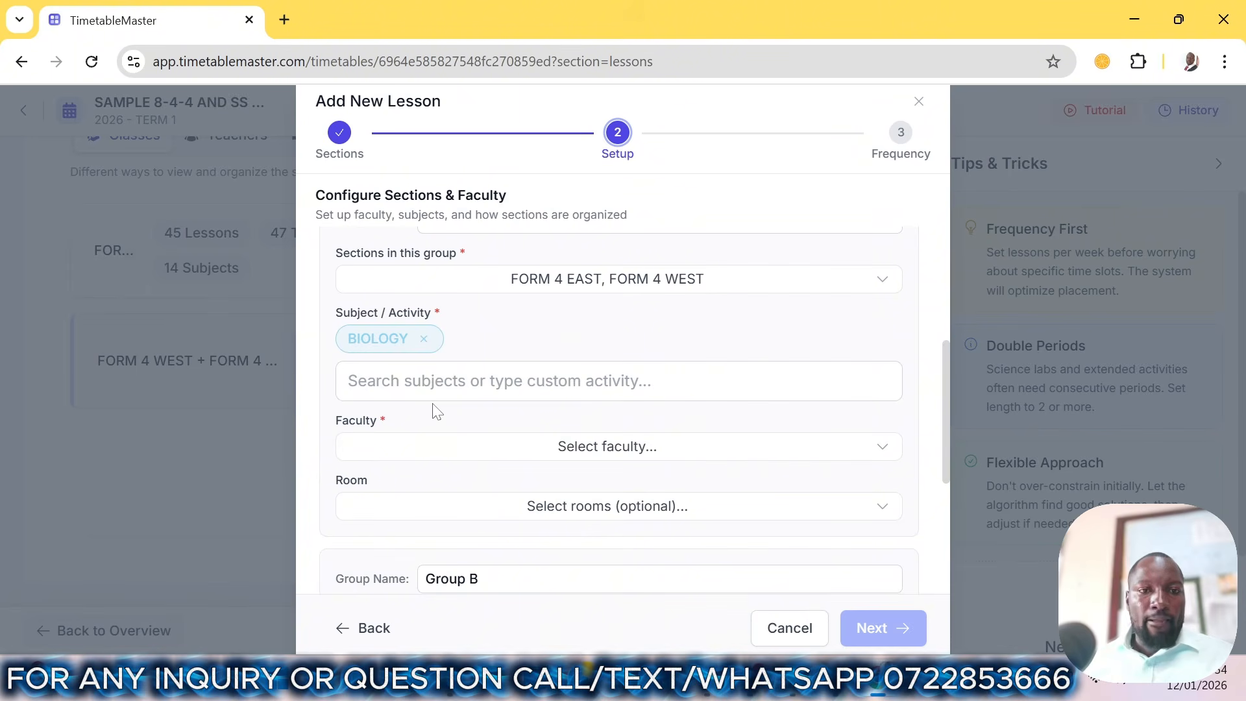
{"action": "left_click", "coordinate": [441, 448]}
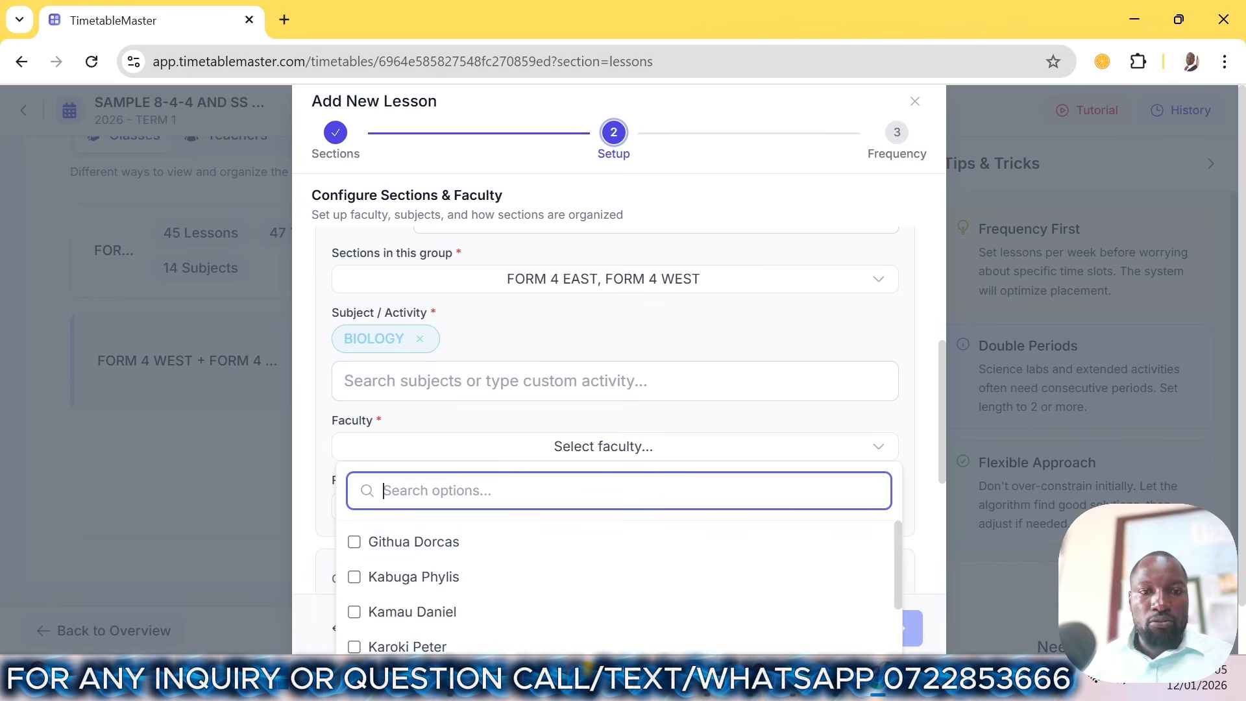
{"action": "type", "text": "WE"}
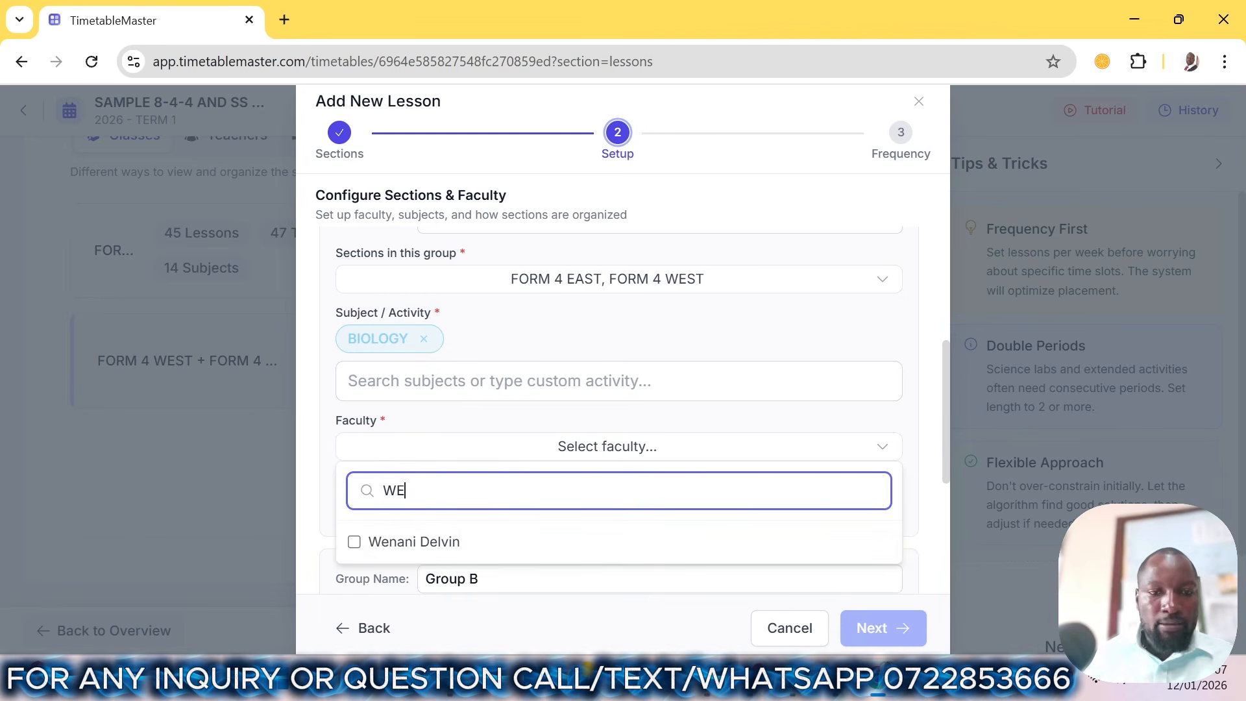
{"action": "left_click", "coordinate": [431, 542]}
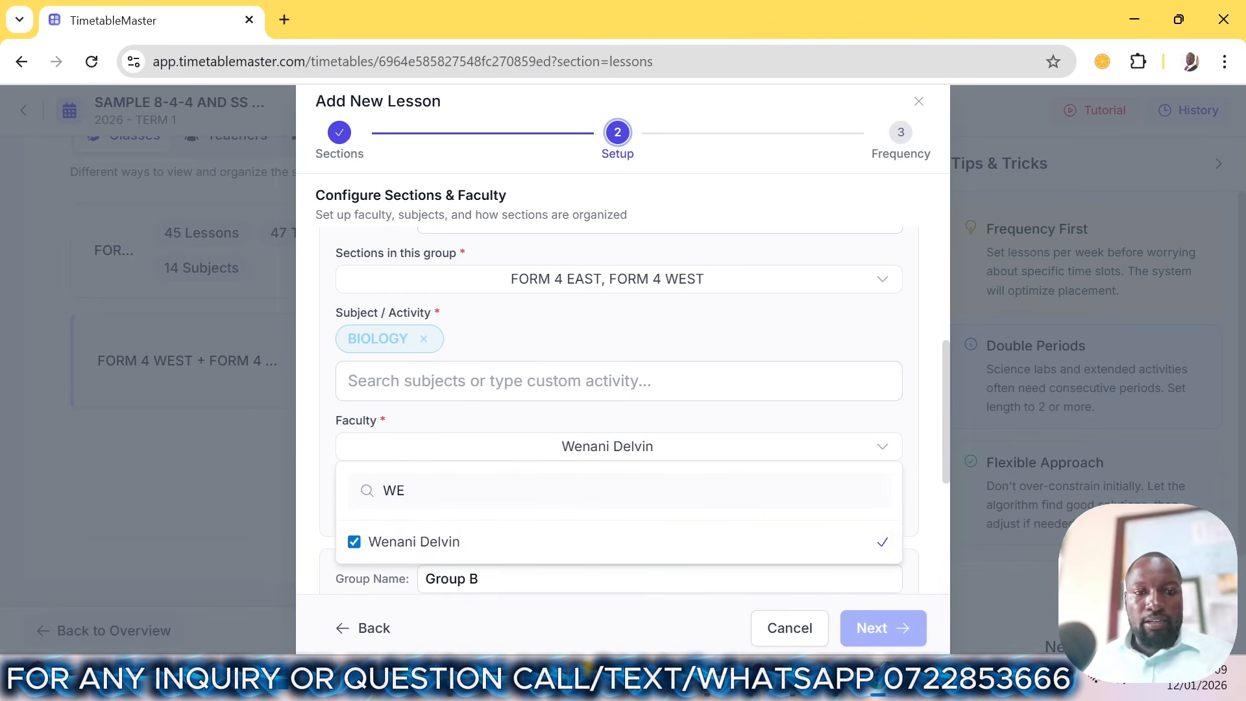
{"action": "left_click", "coordinate": [915, 434]}
- Name the second parallel group PHYS GRP and include both FORM 4 EAST and FORM 4 WEST in it
{"action": "scroll", "coordinate": [751, 515], "scroll_direction": "down", "scroll_amount": 3}
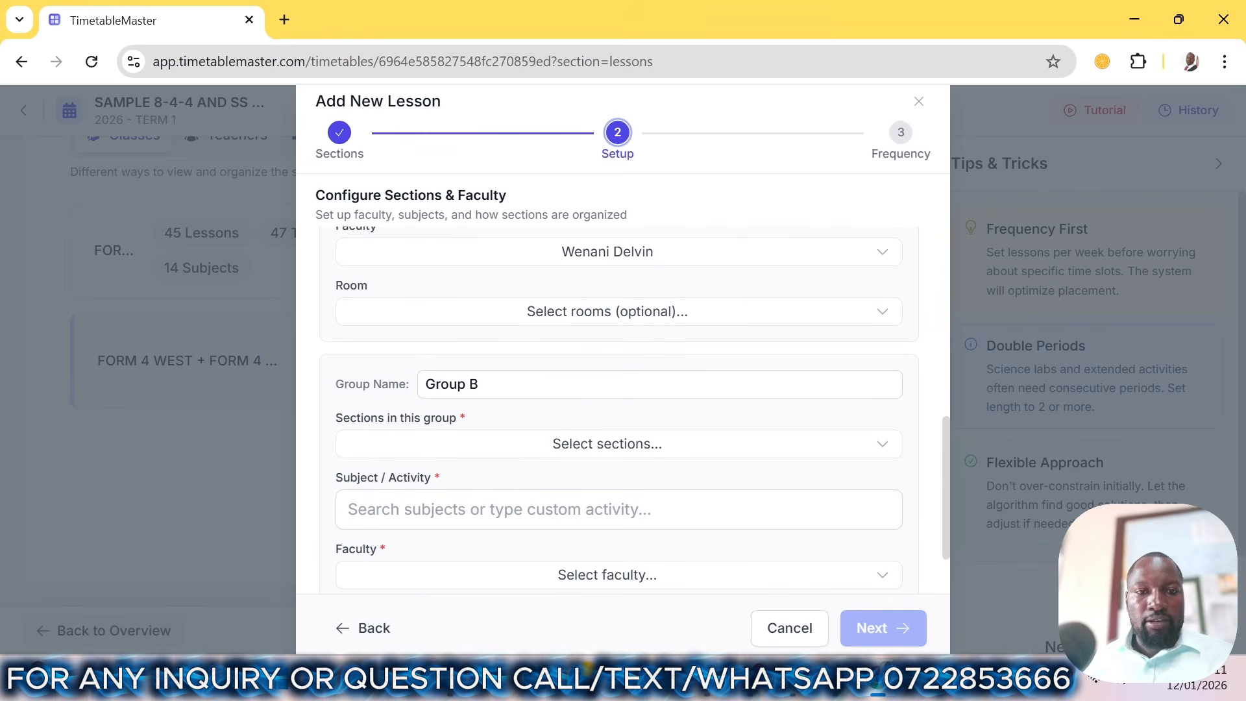
{"action": "key", "text": "Tab"}
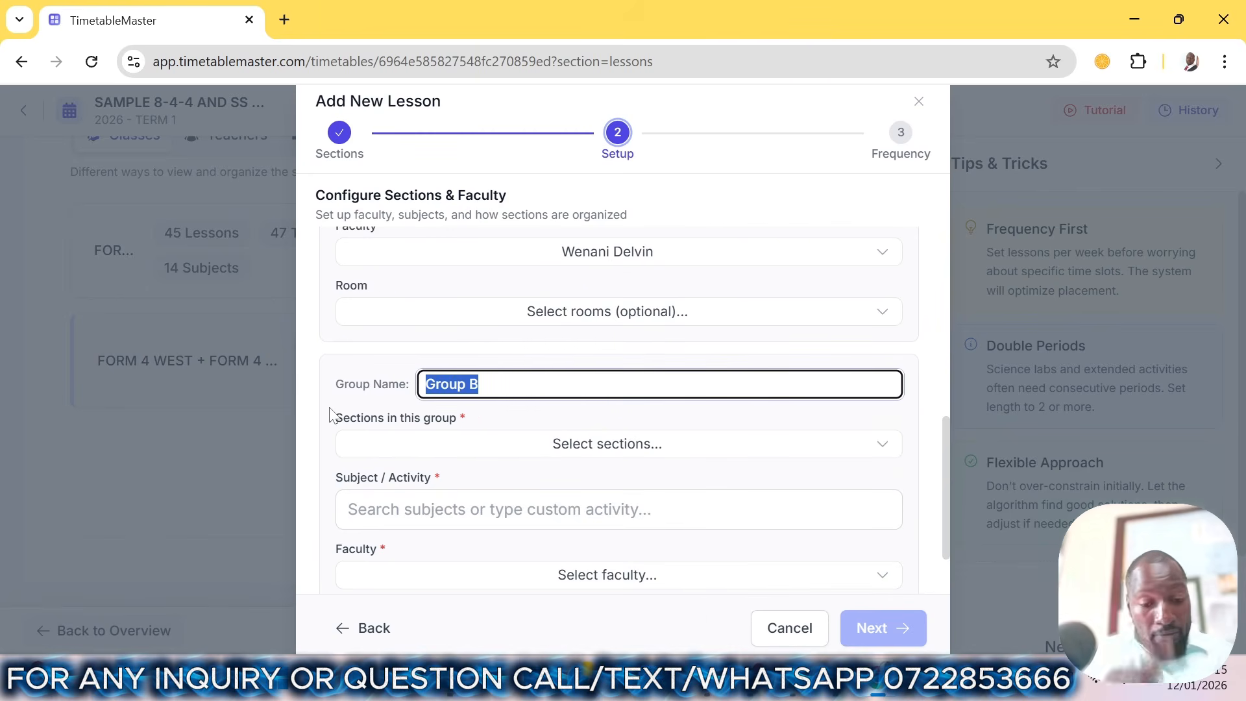
{"action": "type", "text": "PHYS GRP"}
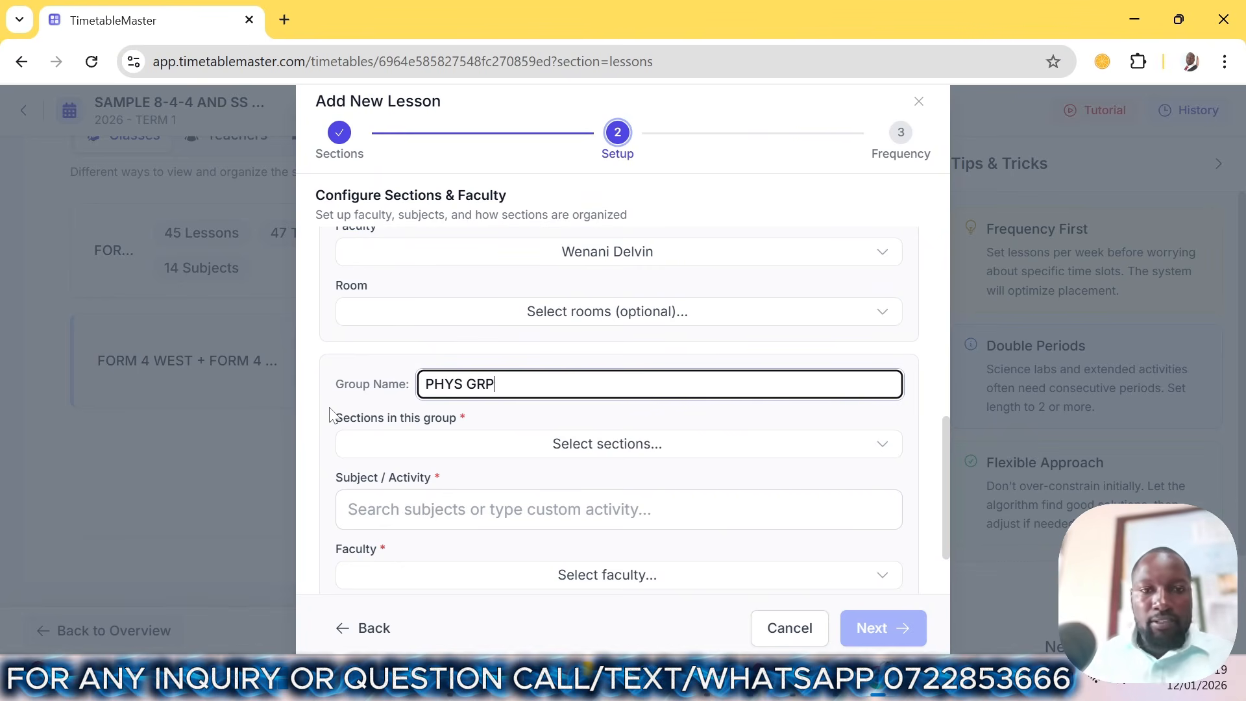
{"action": "left_click", "coordinate": [516, 438]}
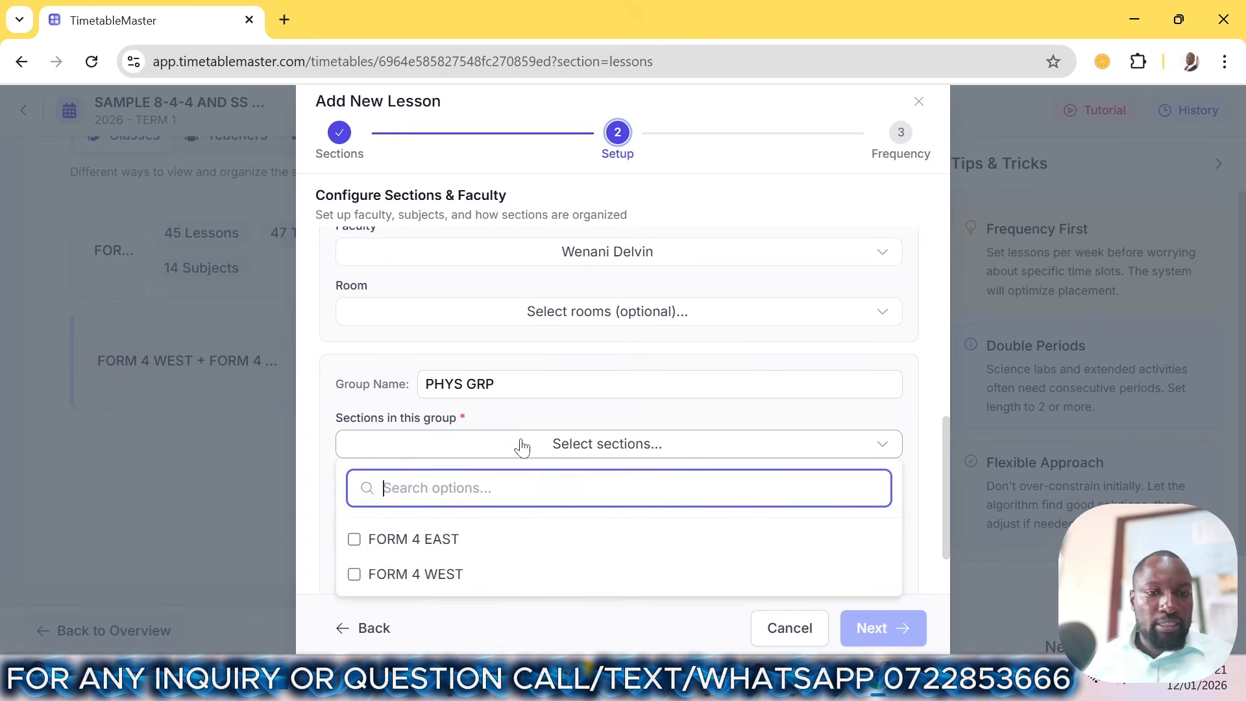
{"action": "left_click", "coordinate": [445, 538]}
{"action": "left_click", "coordinate": [439, 575]}
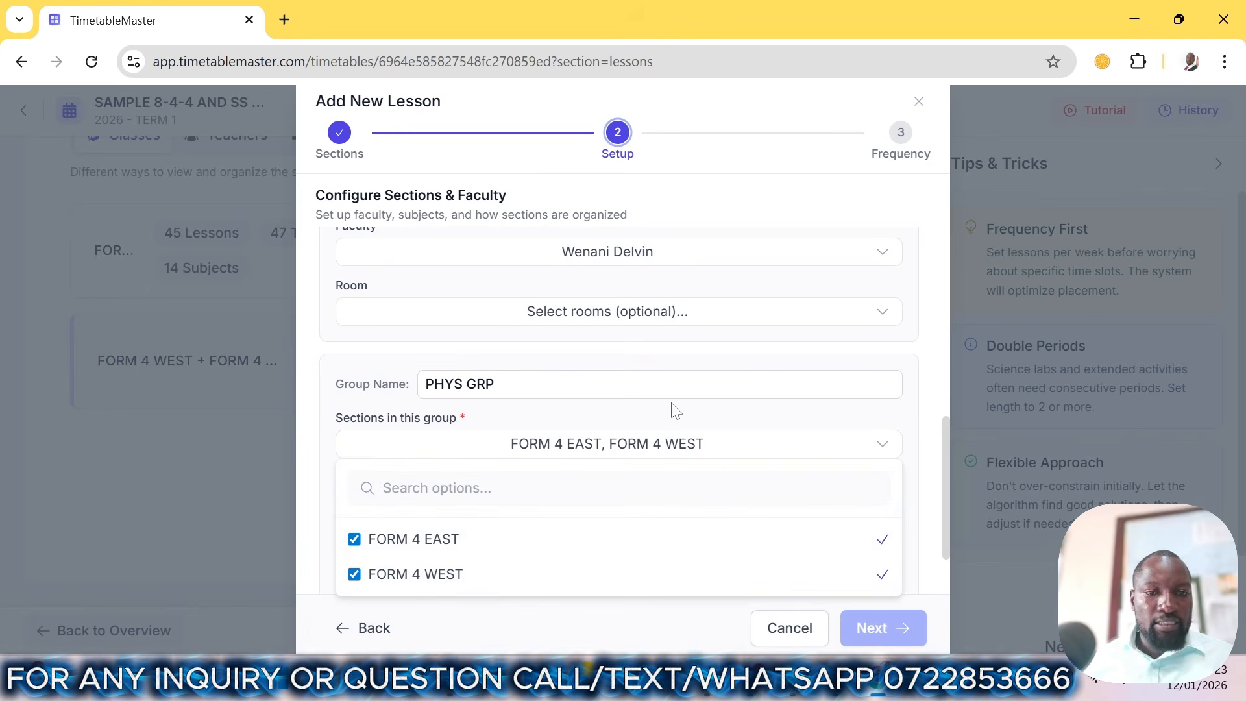
{"action": "left_click", "coordinate": [730, 416]}
- Set PHYSICS as the subject of PHYS GRP and assign its teacher by searching the faculty by name
{"action": "left_click", "coordinate": [488, 512]}
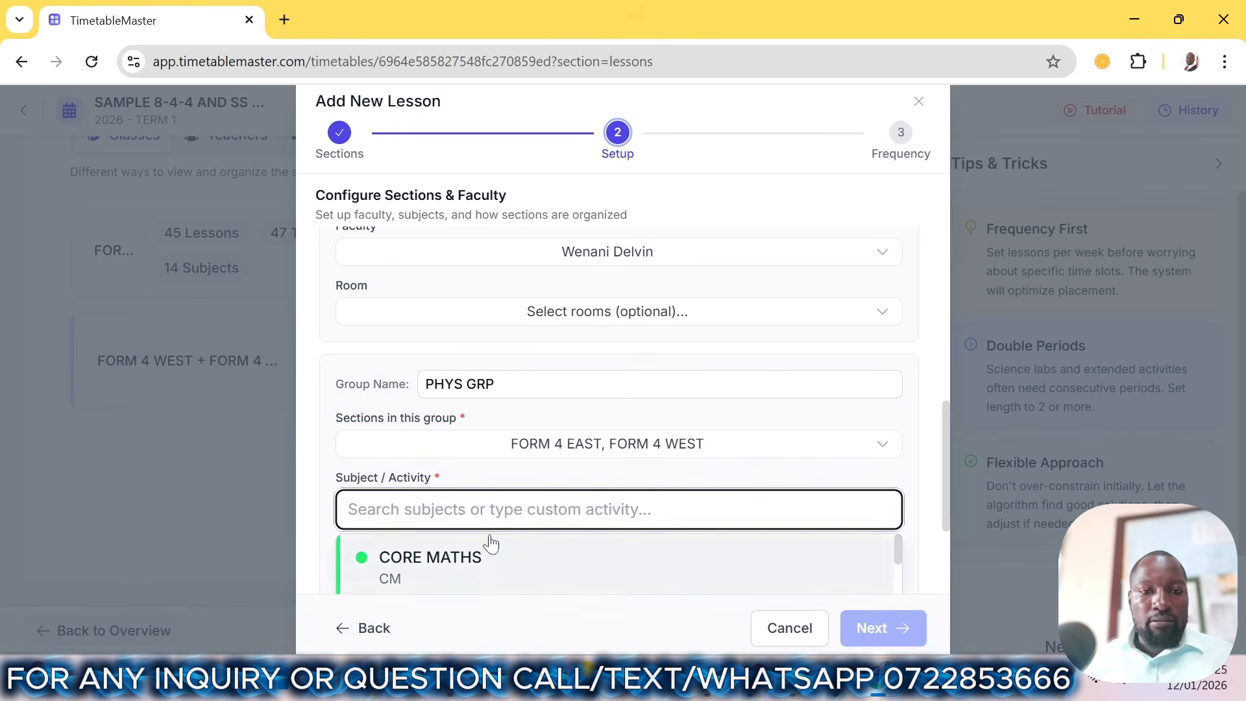
{"action": "scroll", "coordinate": [483, 538], "scroll_direction": "down", "scroll_amount": 5}
{"action": "scroll", "coordinate": [481, 532], "scroll_direction": "up", "scroll_amount": 1}
{"action": "scroll", "coordinate": [483, 539], "scroll_direction": "down", "scroll_amount": 3}
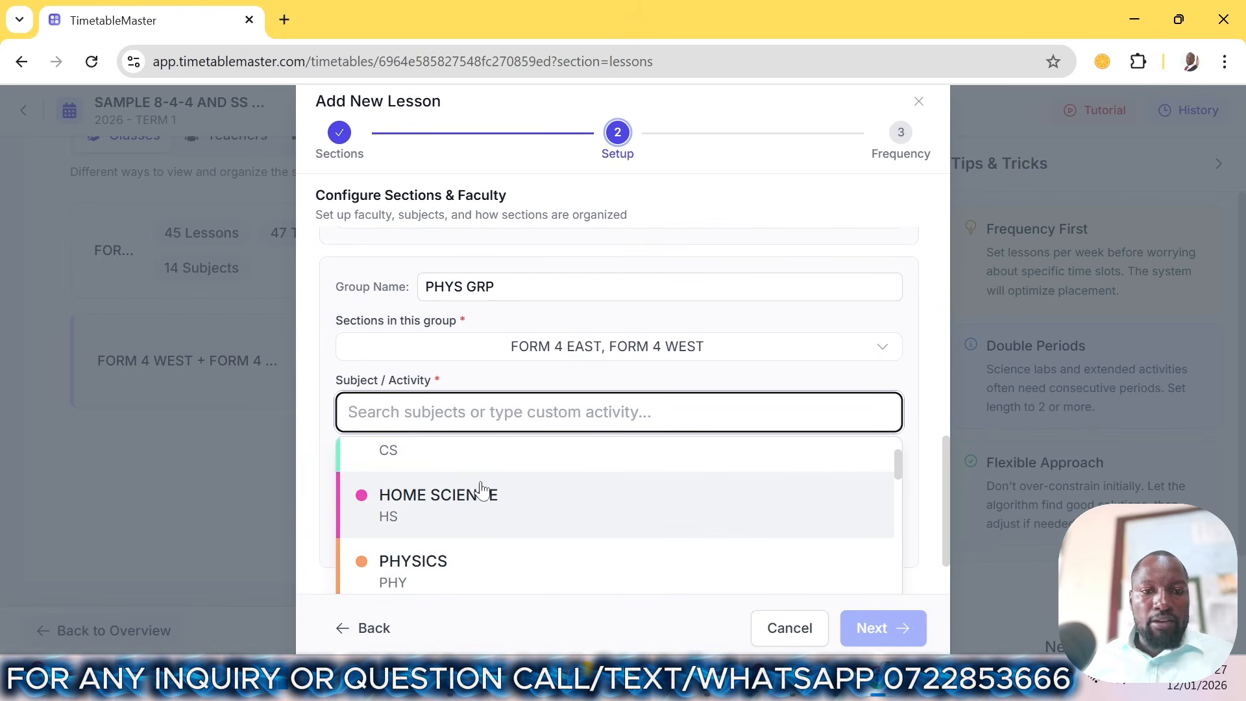
{"action": "type", "text": "PHY"}
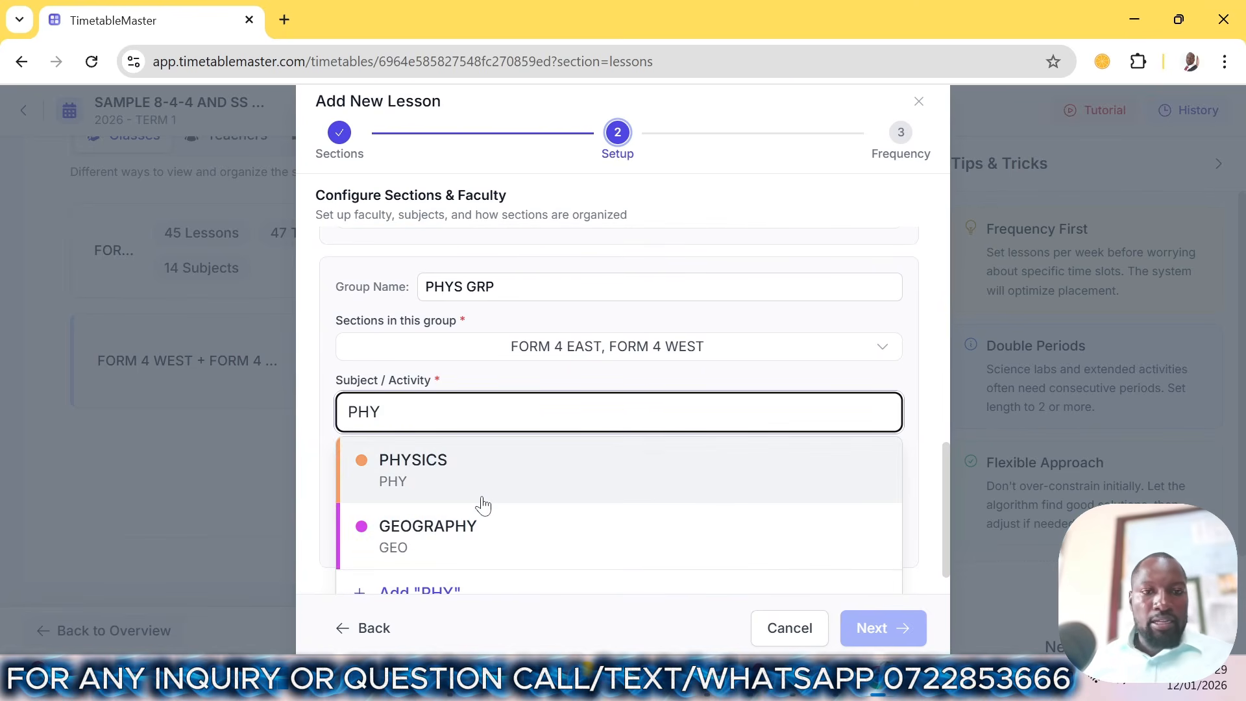
{"action": "left_click", "coordinate": [457, 488]}
{"action": "scroll", "coordinate": [480, 500], "scroll_direction": "down", "scroll_amount": 1}
{"action": "left_click", "coordinate": [499, 499]}
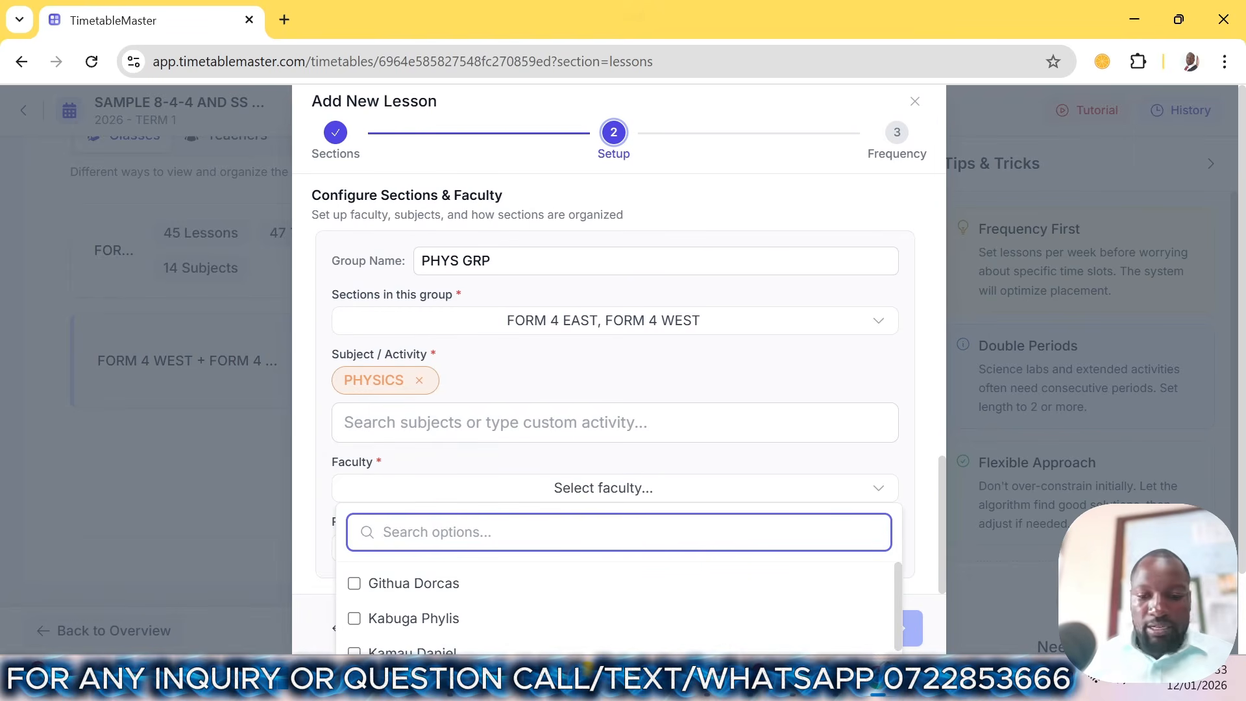
{"action": "type", "text": "FRA"}
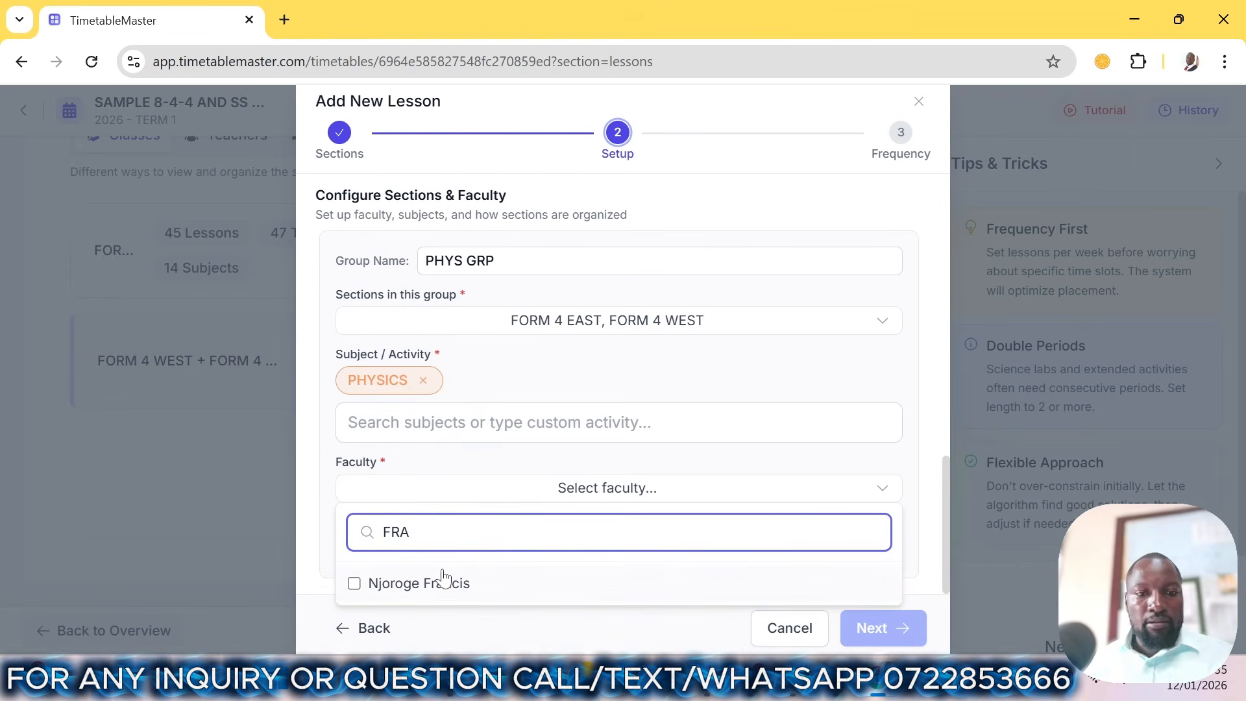
{"action": "left_click", "coordinate": [438, 592]}
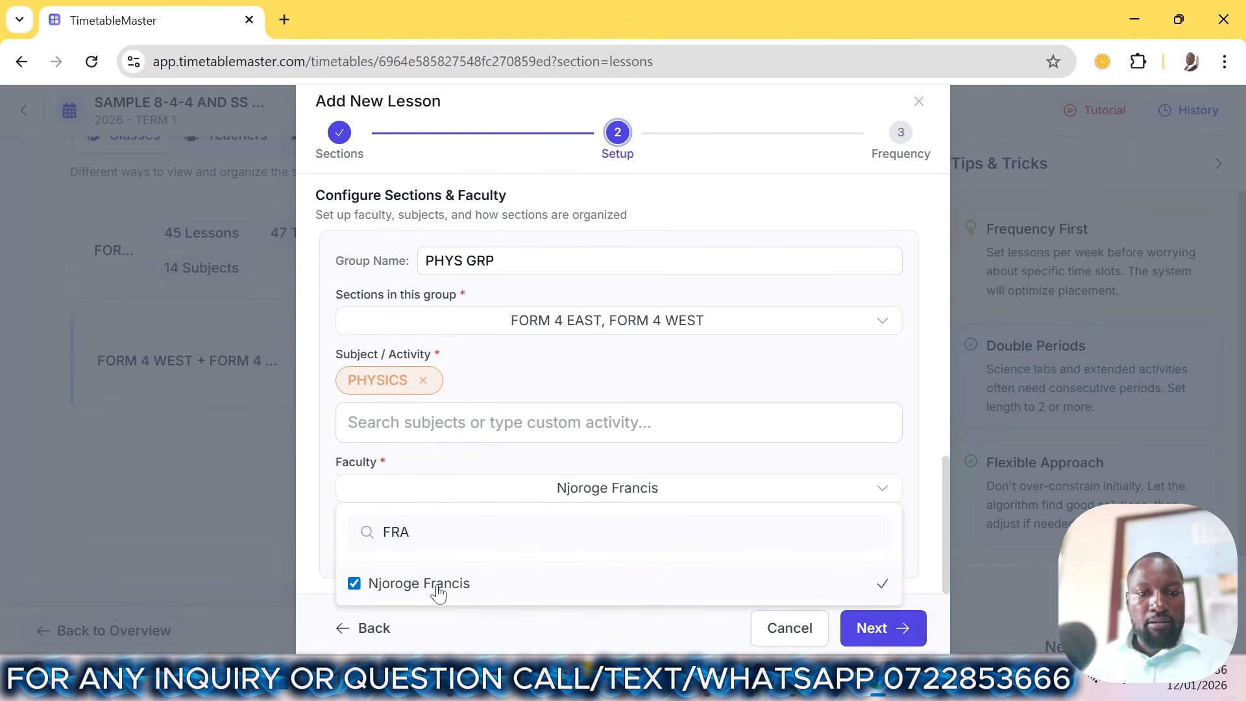
- Set the co-scheduled BIOLOGY and PHYSICS lesson to 3 single periods and 1 double period per week and create it
{"action": "left_click", "coordinate": [869, 626]}
{"action": "left_click", "coordinate": [869, 627]}
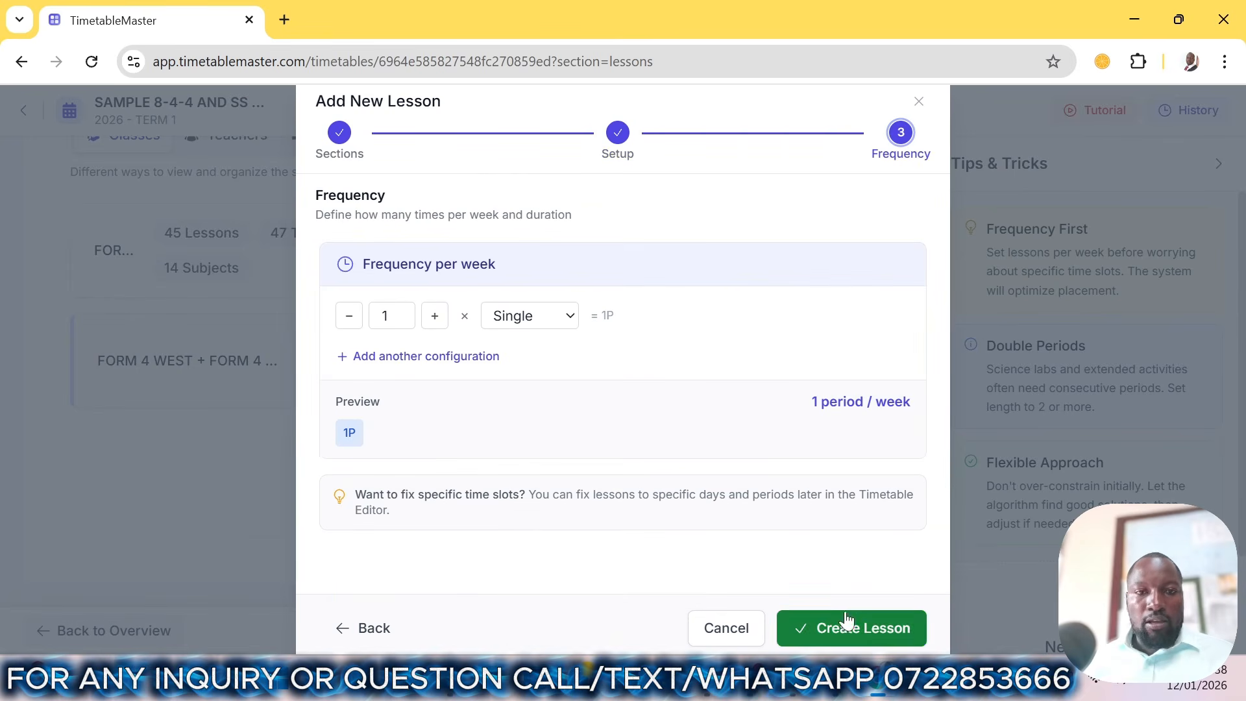
{"action": "left_click", "coordinate": [434, 318]}
{"action": "left_click", "coordinate": [434, 318]}
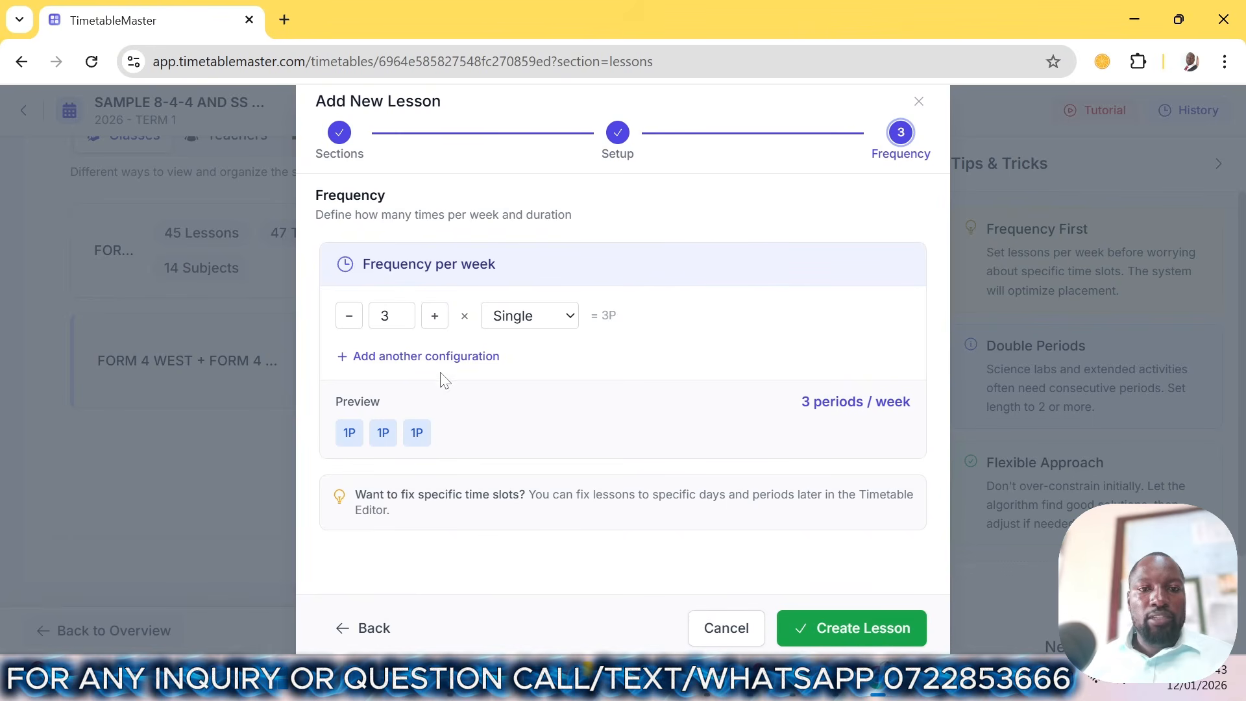
{"action": "left_click", "coordinate": [445, 356]}
{"action": "left_click", "coordinate": [503, 367]}
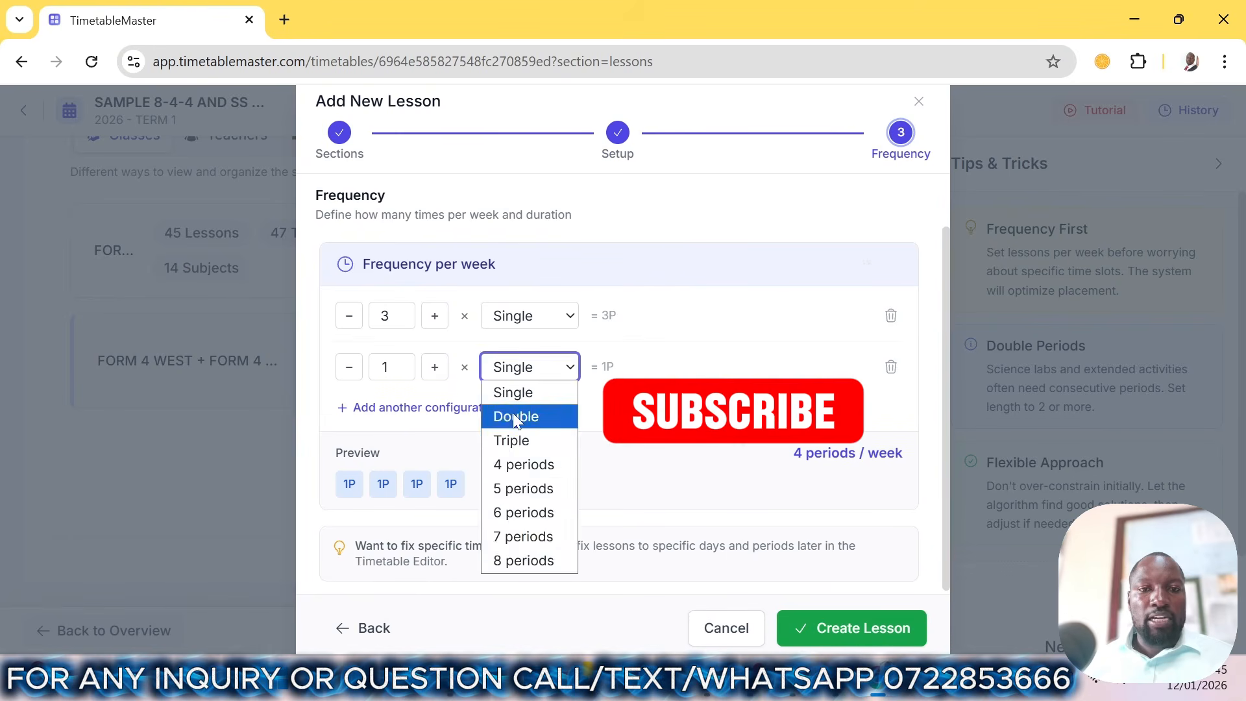
{"action": "left_click", "coordinate": [516, 416]}
{"action": "left_click", "coordinate": [813, 640]}
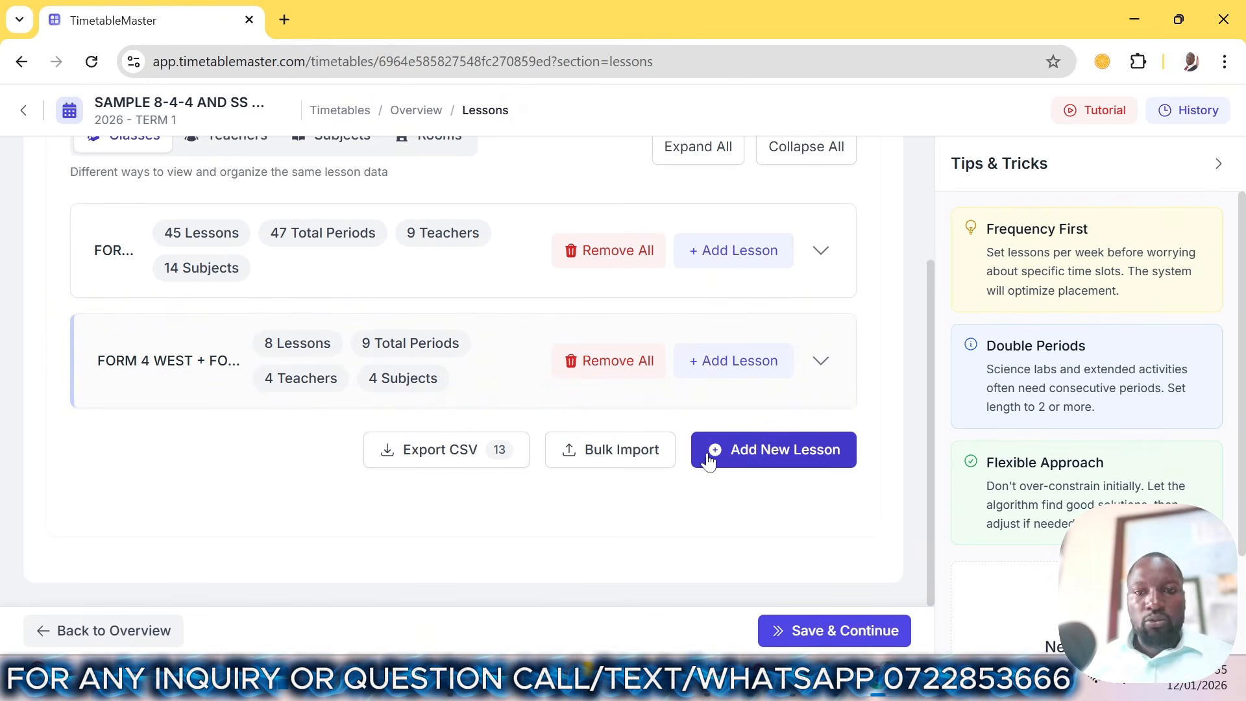
- Start a new lesson for FORM 4 WEST only and proceed to its setup
{"action": "left_click", "coordinate": [756, 457]}
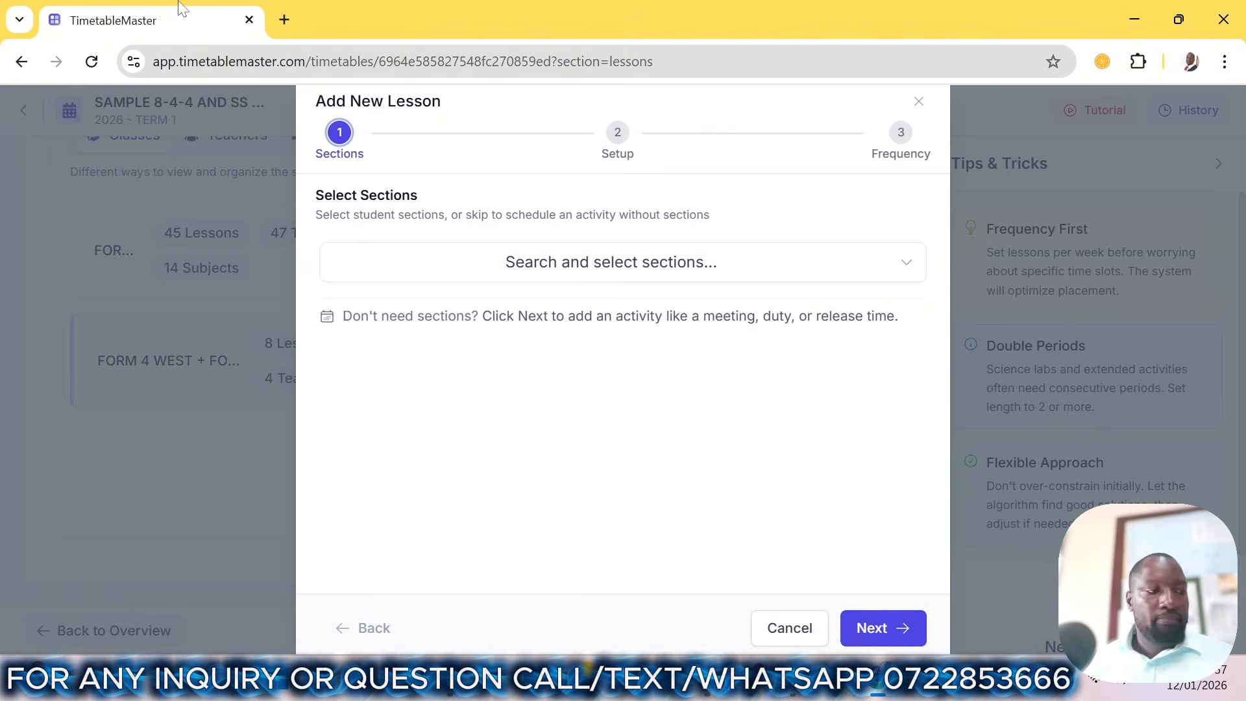
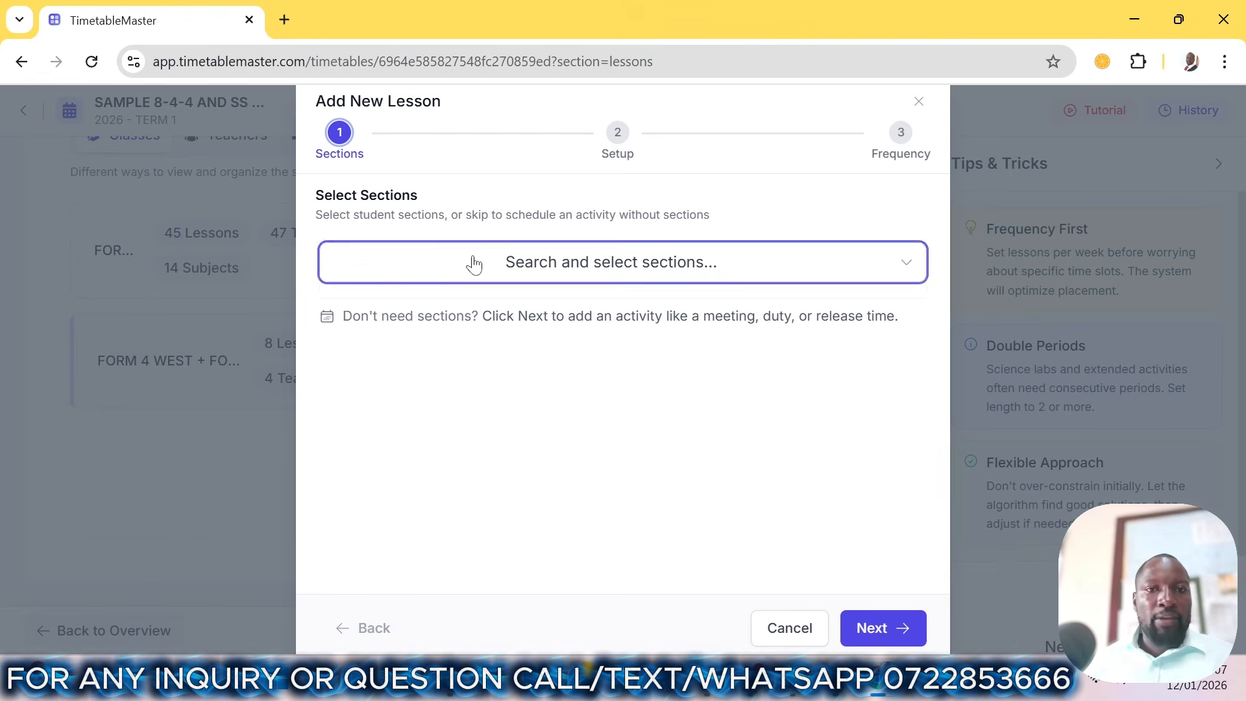
{"action": "left_click", "coordinate": [472, 263]}
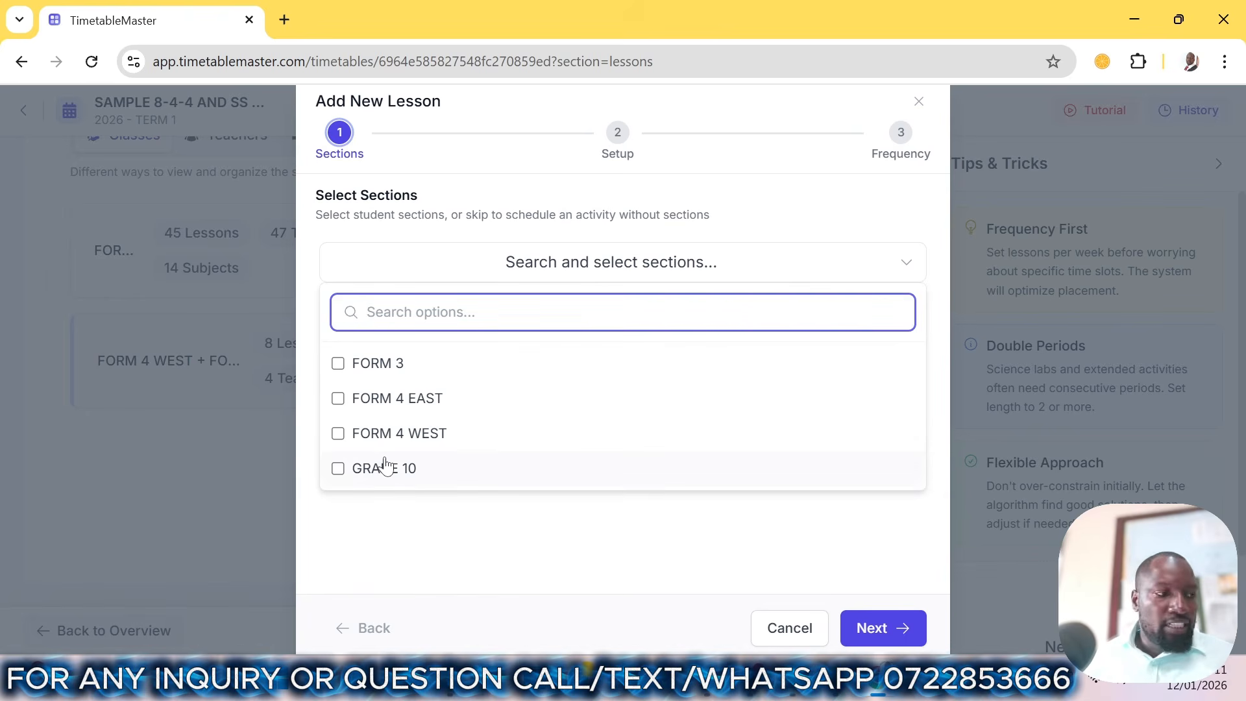
{"action": "left_click", "coordinate": [388, 434]}
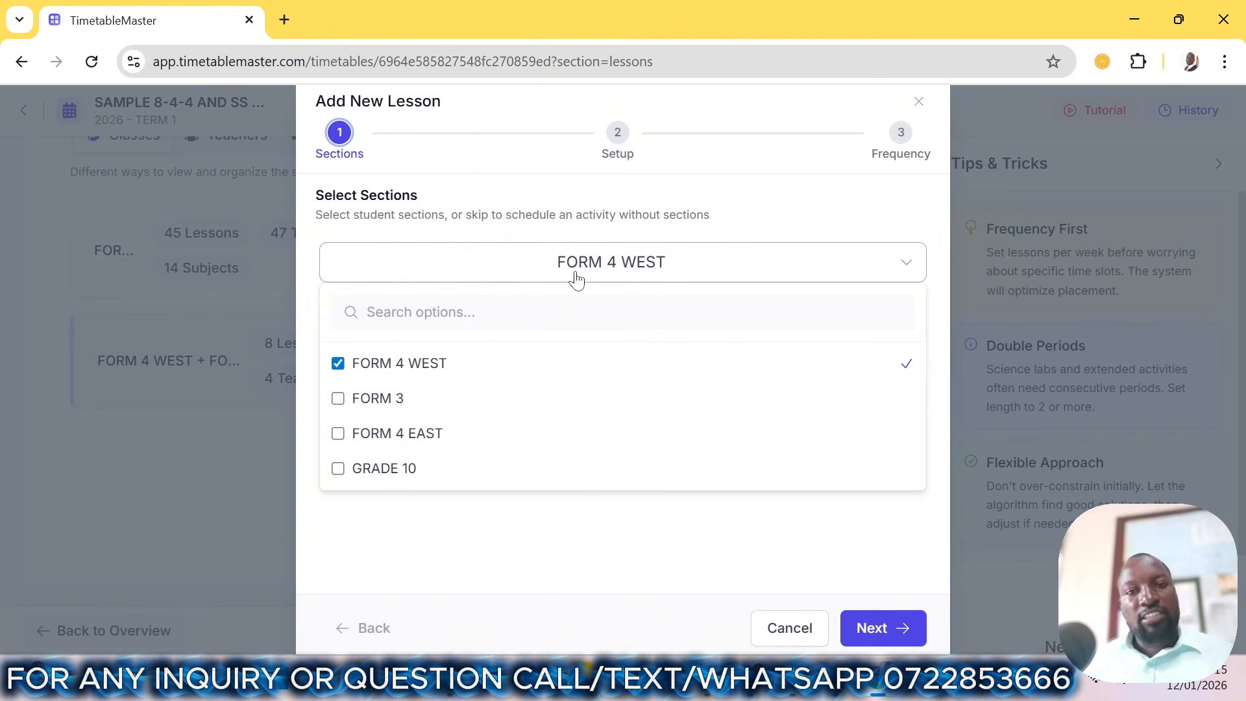
{"action": "left_click", "coordinate": [907, 613]}
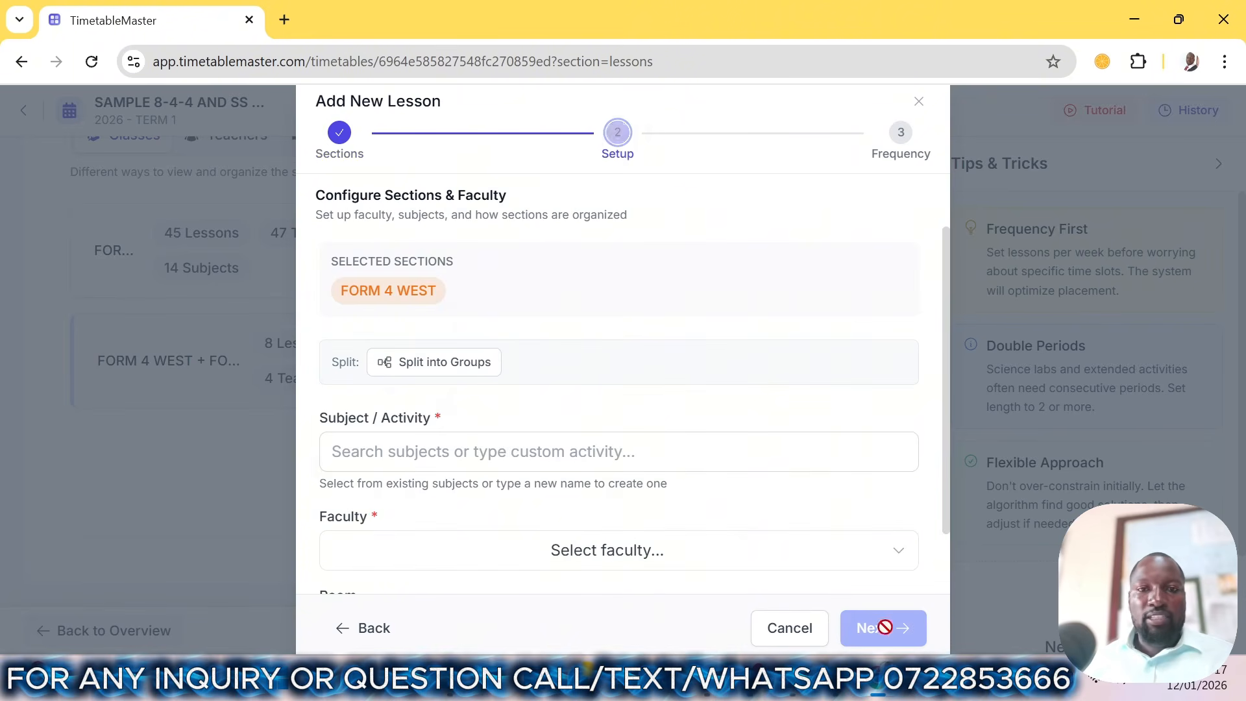
- Set CHEMISTRY as the FORM 4 WEST lesson's subject and assign its teacher by searching the faculty by name
{"action": "left_click", "coordinate": [490, 452]}
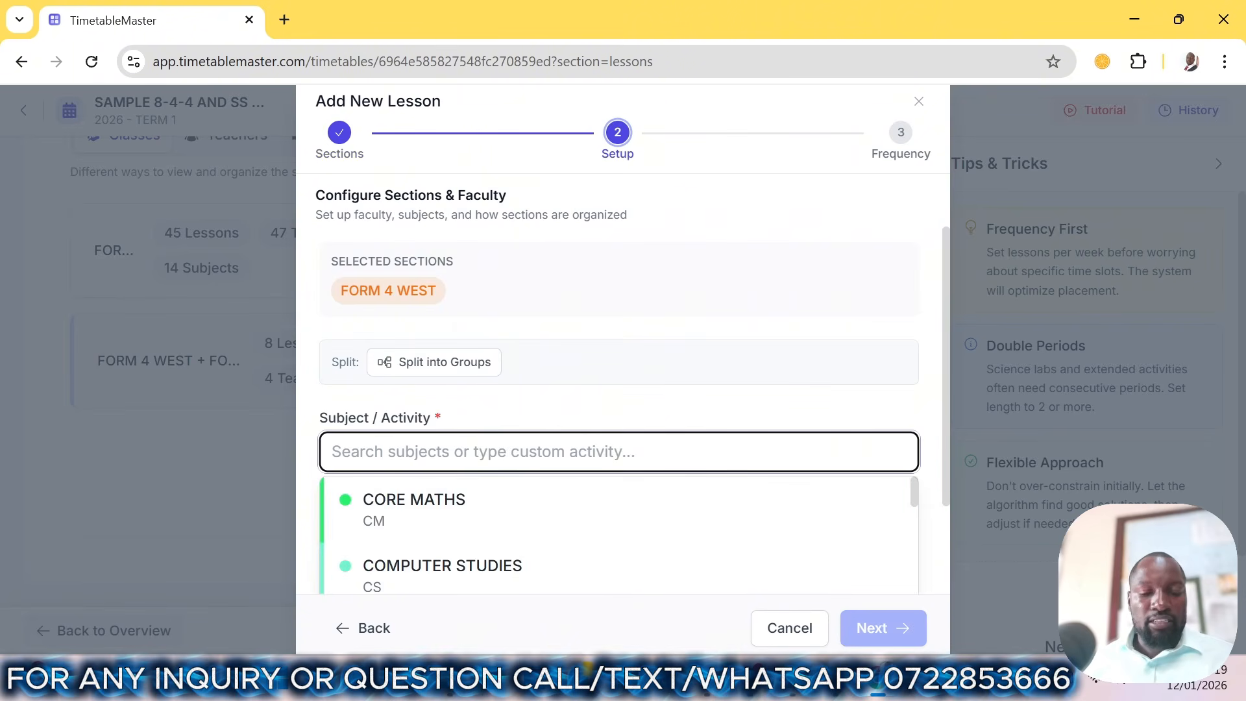
{"action": "type", "text": "CHE"}
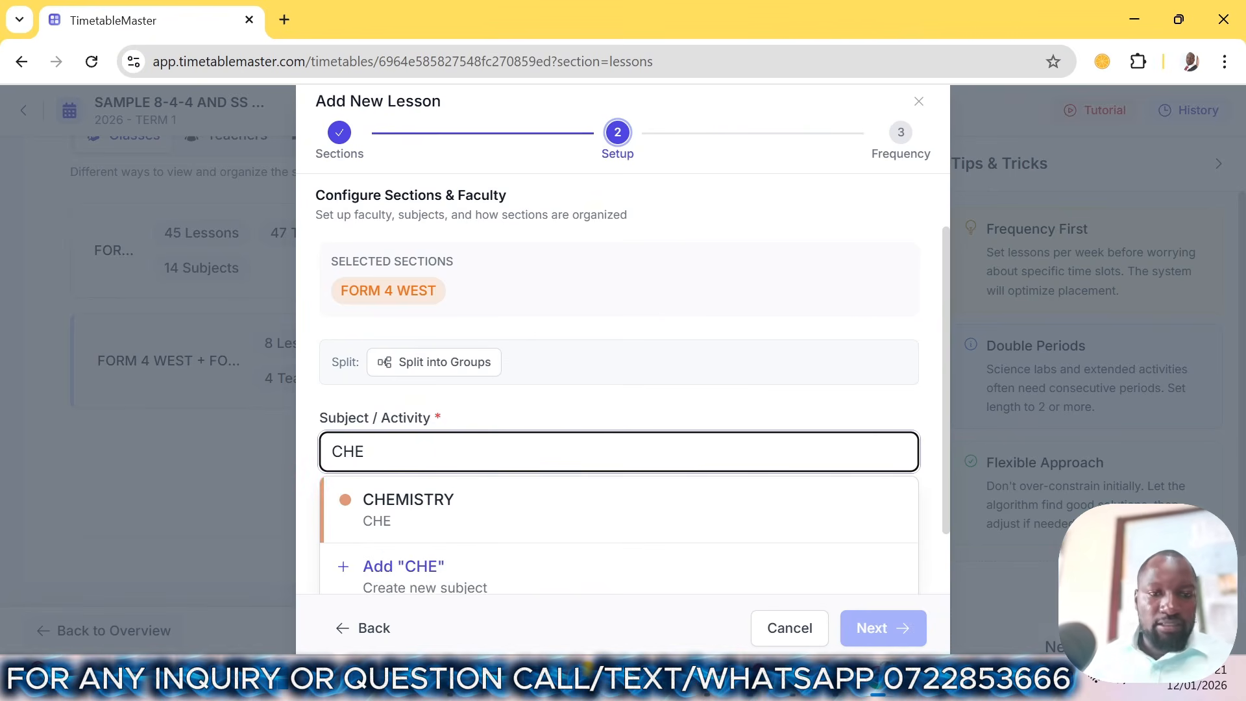
{"action": "left_click", "coordinate": [419, 505]}
{"action": "scroll", "coordinate": [419, 519], "scroll_direction": "down", "scroll_amount": 2}
{"action": "left_click", "coordinate": [447, 479]}
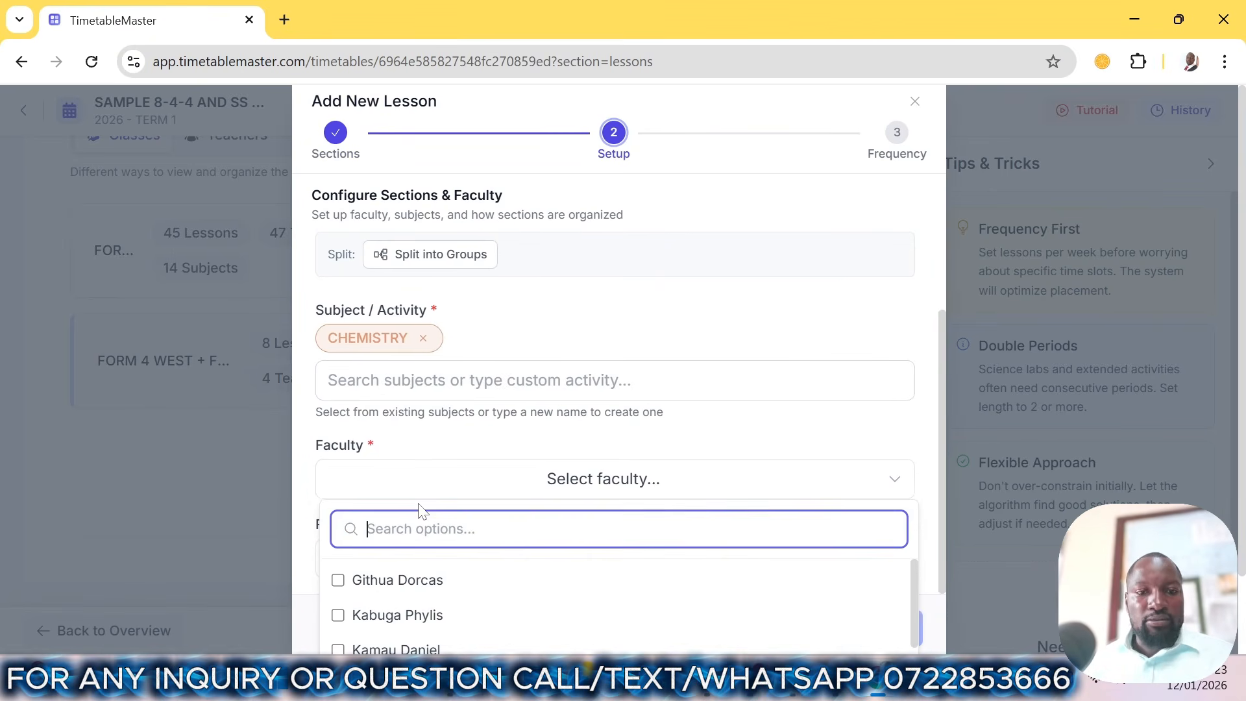
{"action": "type", "text": "MER"}
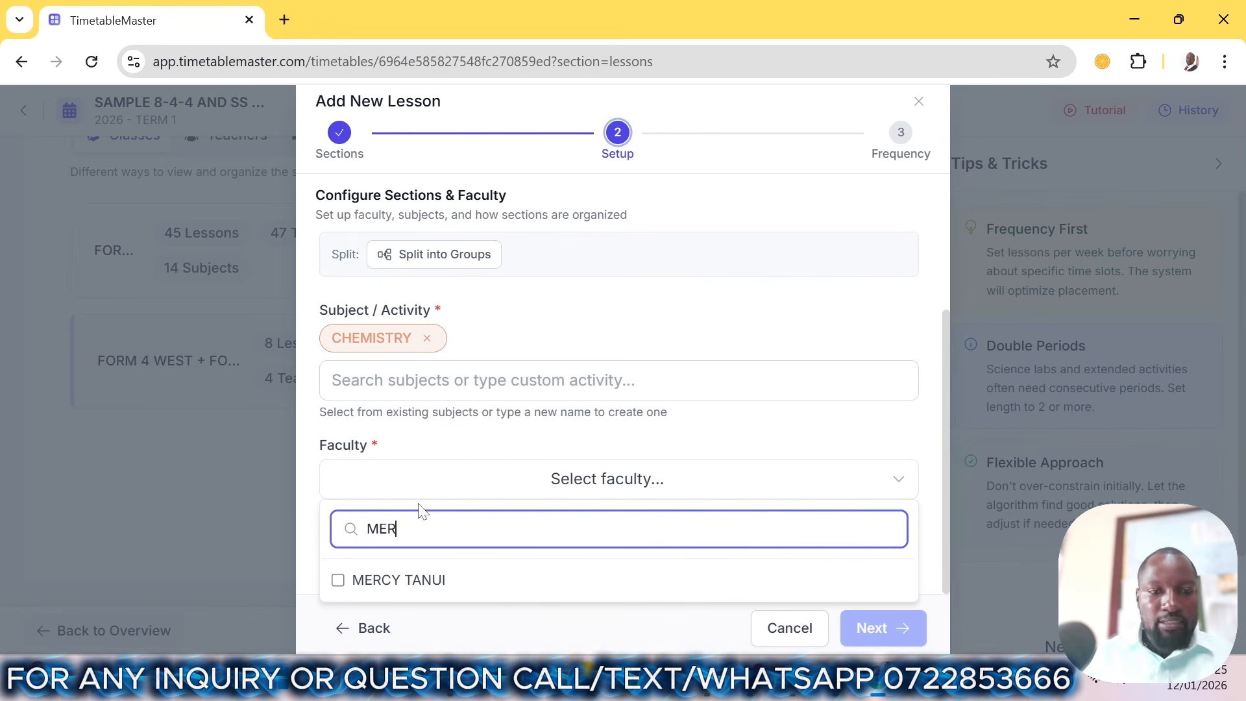
{"action": "left_click", "coordinate": [411, 579]}
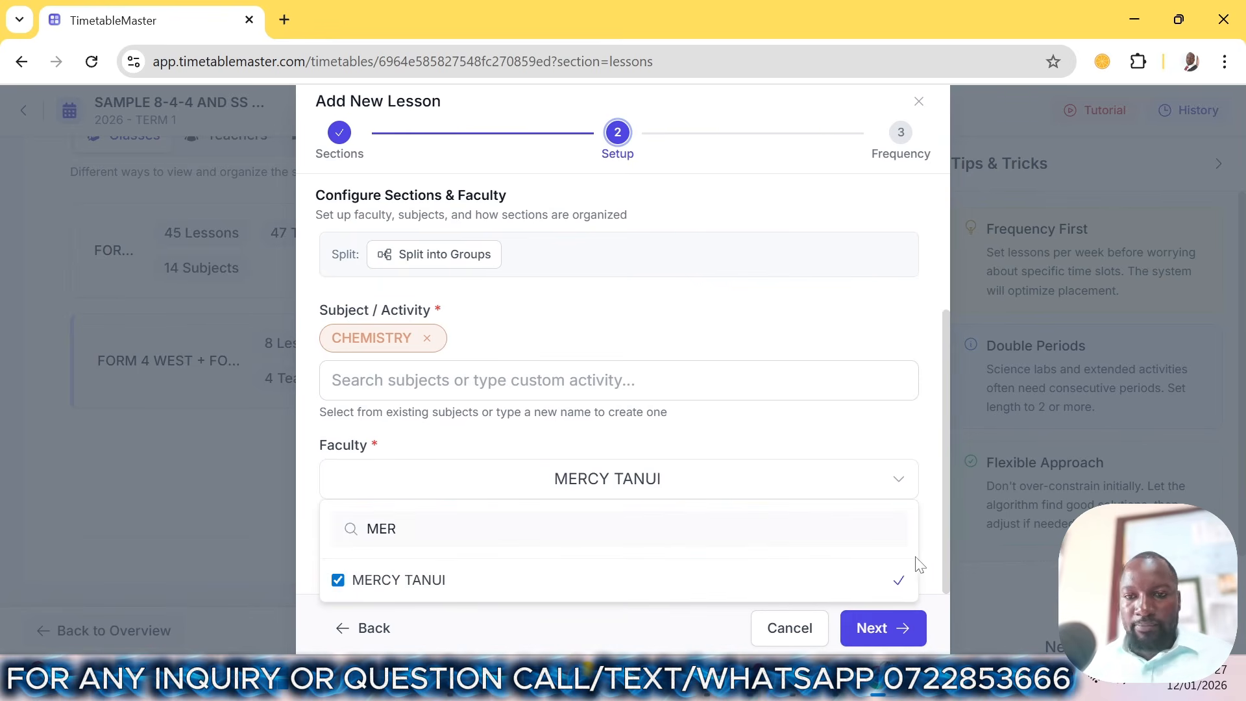
{"action": "left_click", "coordinate": [924, 539]}
- Set the FORM 4 WEST CHEMISTRY lesson to 3 single periods and 1 double period per week and create it
{"action": "left_click", "coordinate": [876, 629]}
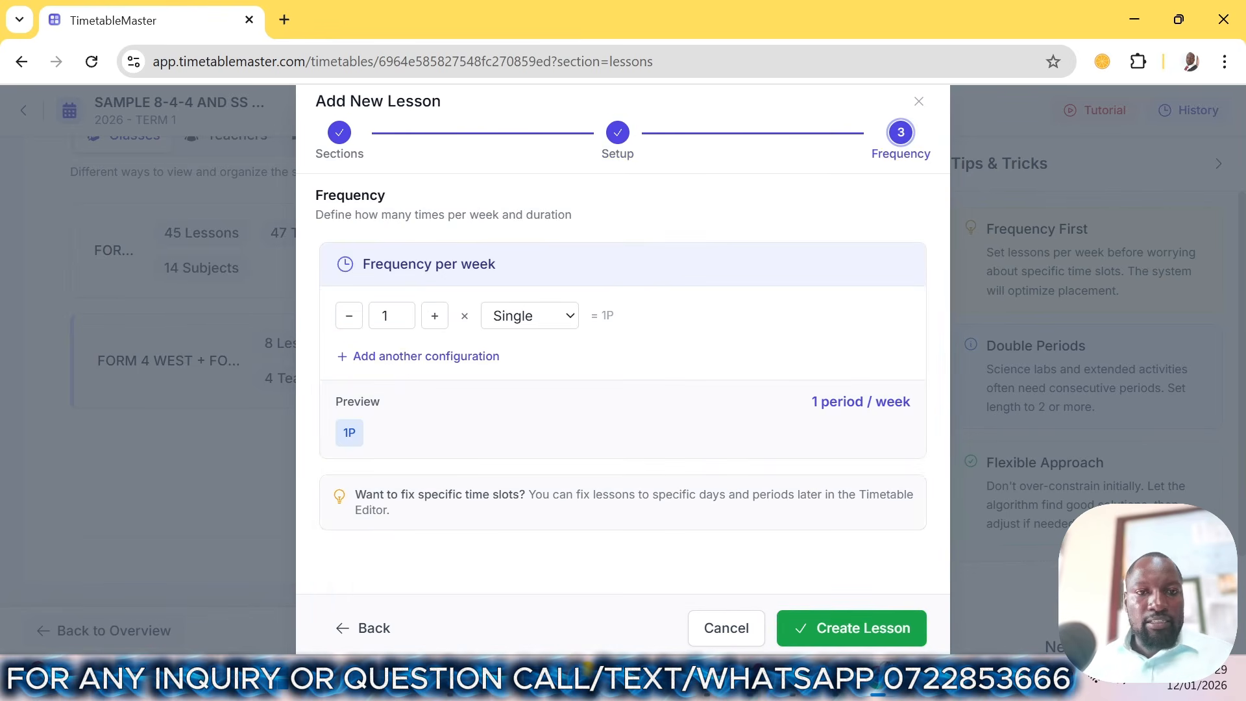
{"action": "left_click", "coordinate": [434, 321]}
{"action": "left_click", "coordinate": [433, 321]}
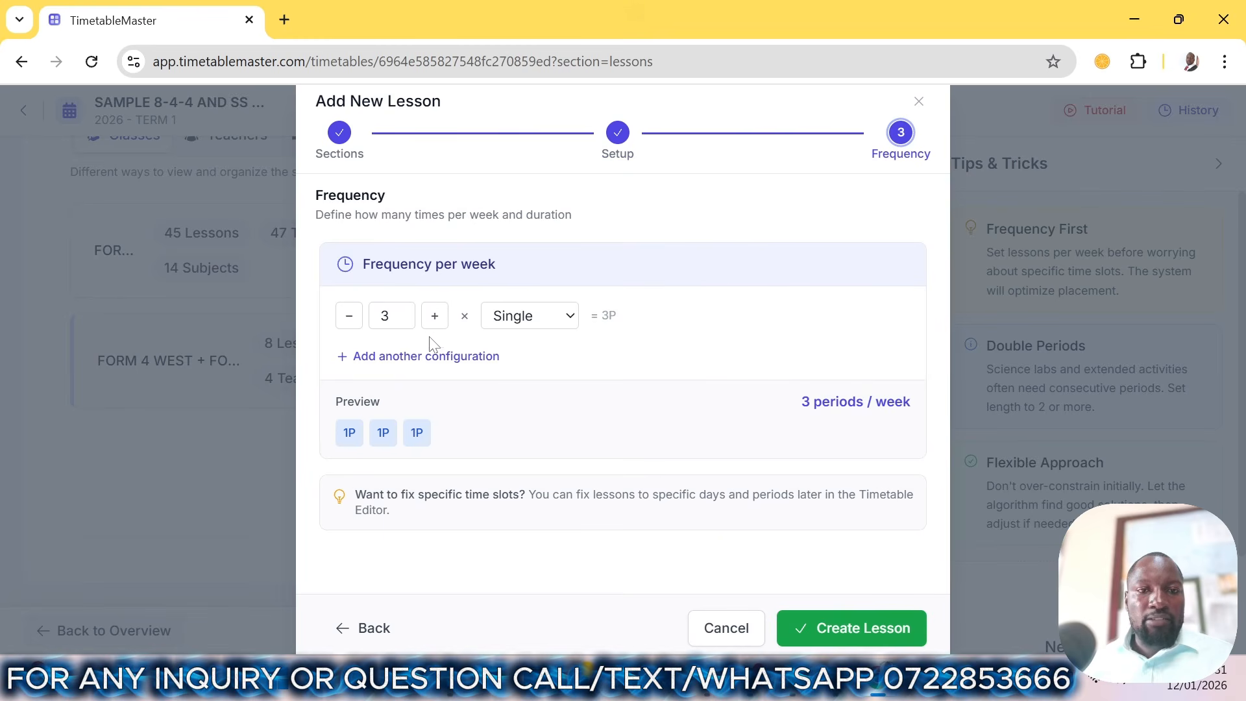
{"action": "left_click", "coordinate": [425, 356]}
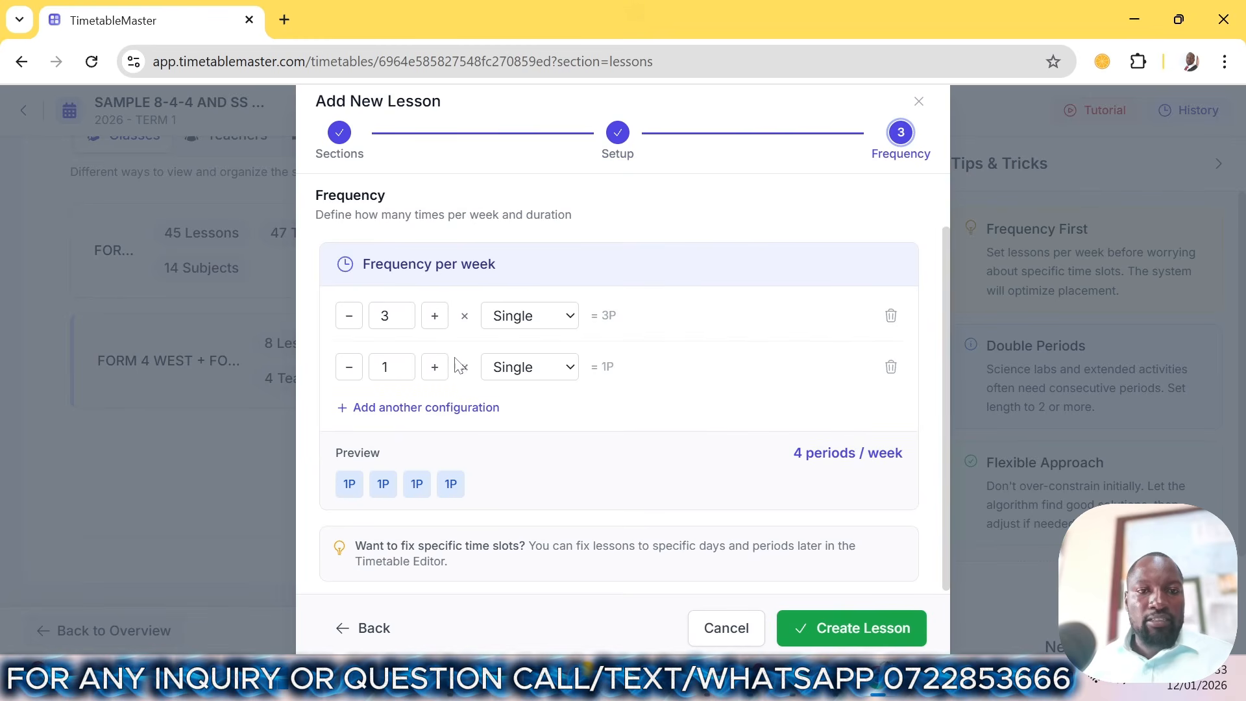
{"action": "left_click", "coordinate": [490, 369]}
{"action": "left_click", "coordinate": [519, 414]}
{"action": "left_click", "coordinate": [831, 624]}
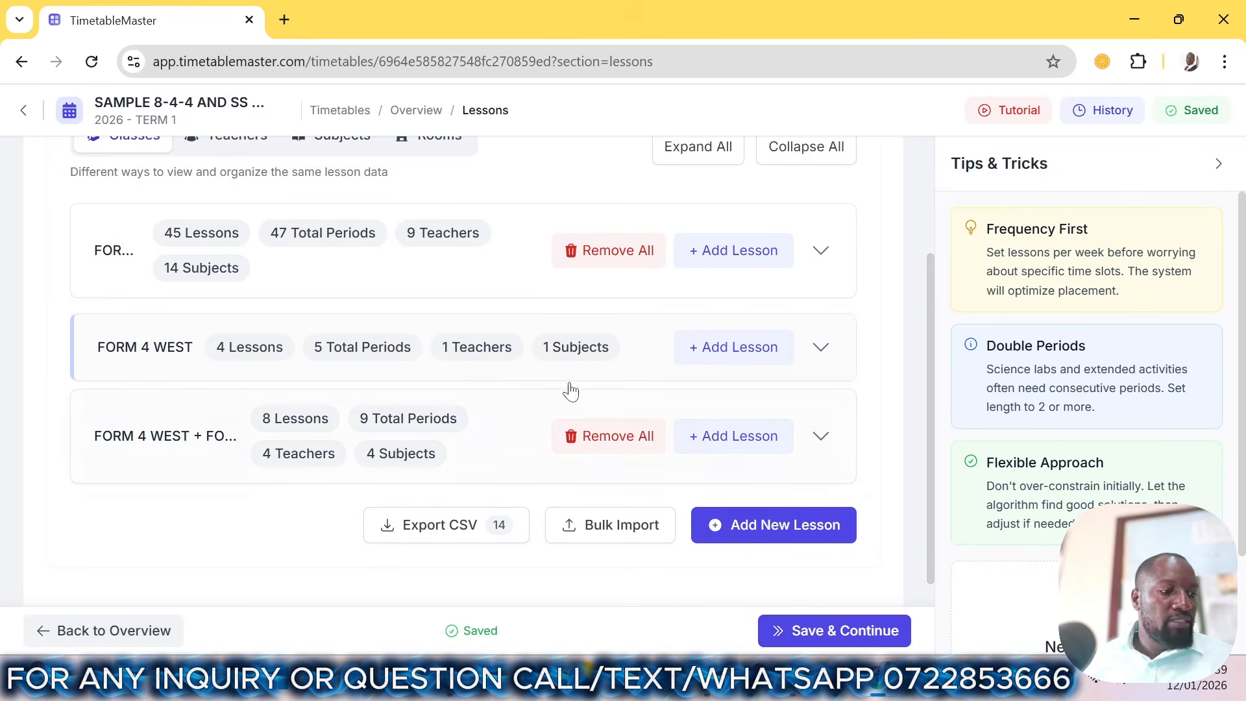
- Start another lesson for FORM 4 WEST and set CLASS MEETING as its subject
{"action": "left_click", "coordinate": [753, 526]}
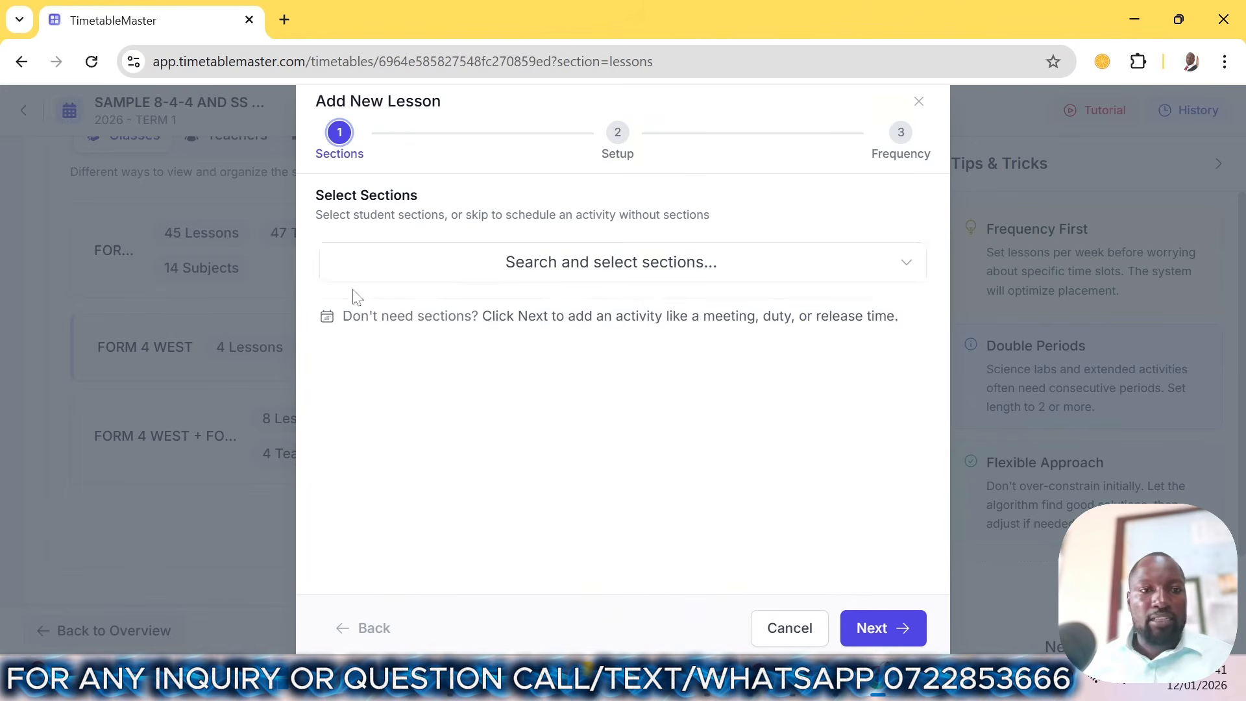
{"action": "left_click", "coordinate": [471, 259]}
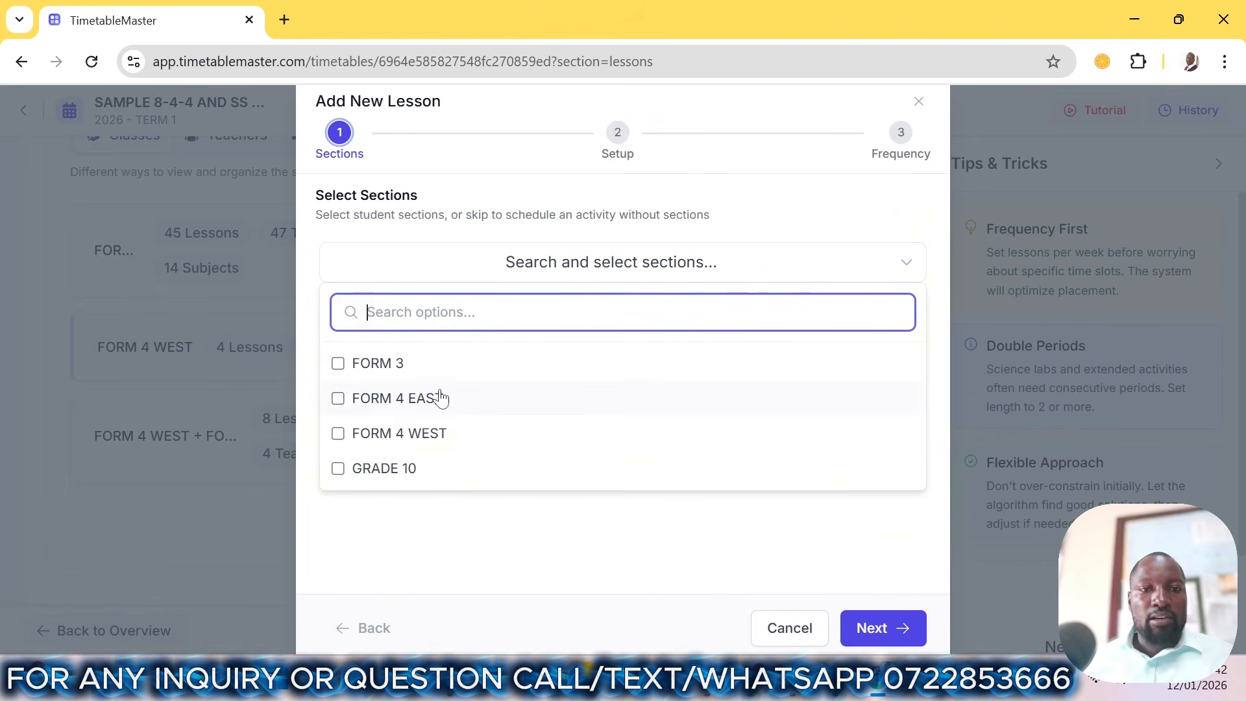
{"action": "left_click", "coordinate": [412, 440]}
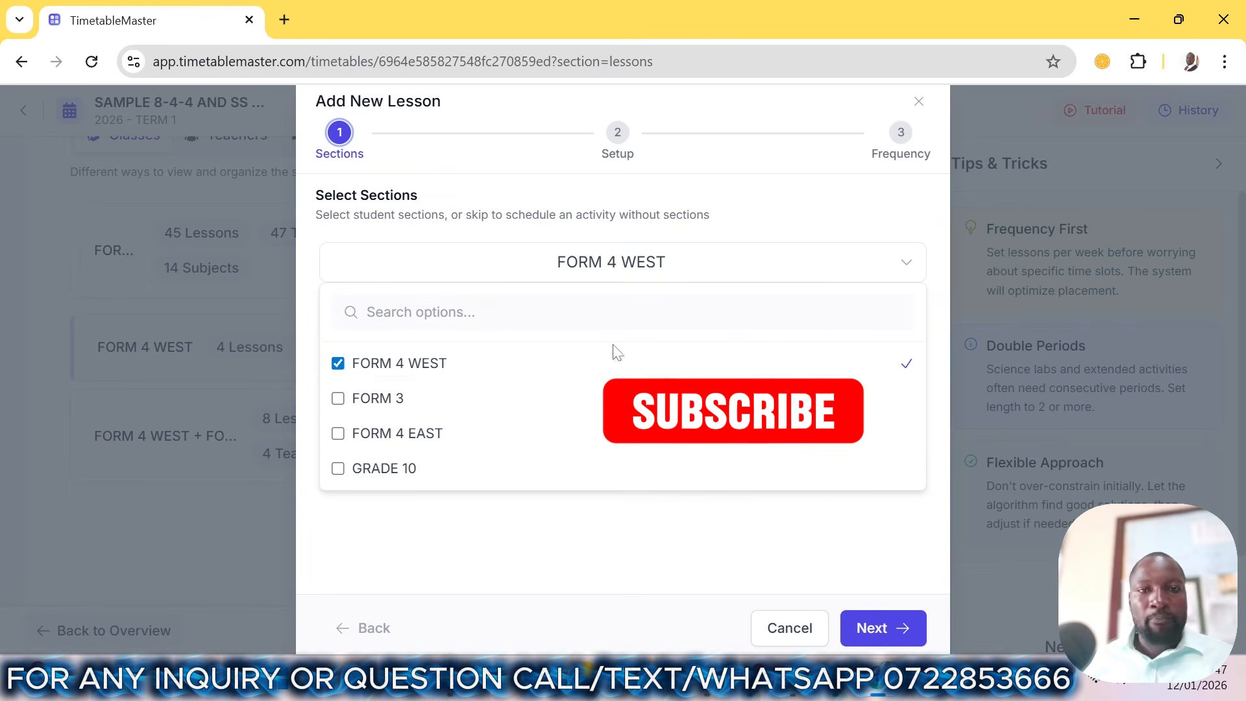
{"action": "left_click", "coordinate": [870, 629]}
{"action": "left_click", "coordinate": [619, 452]}
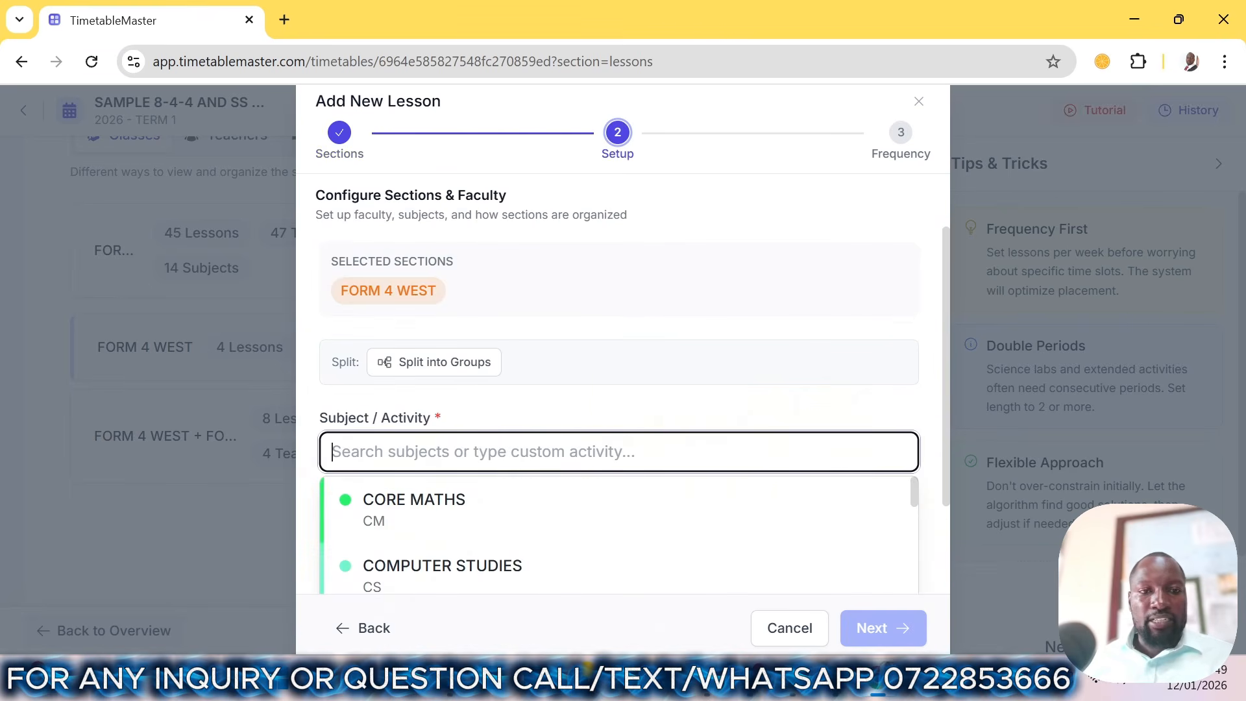
{"action": "type", "text": "CLA"}
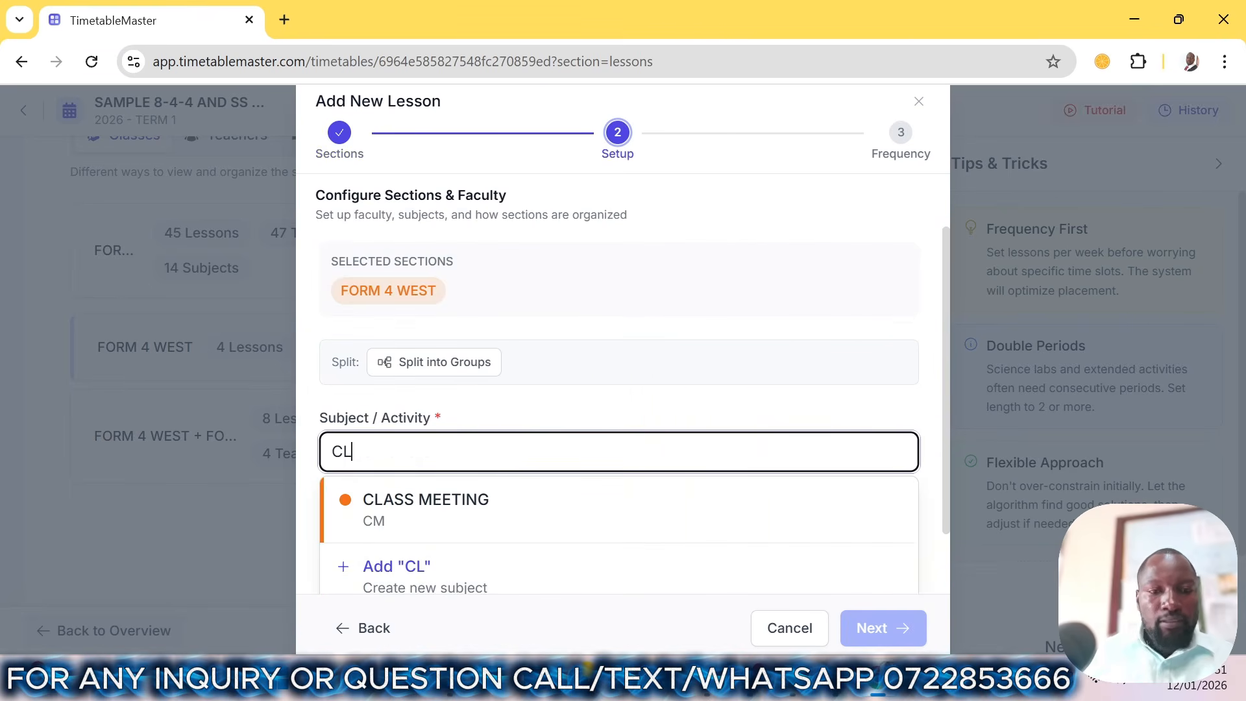
{"action": "left_click", "coordinate": [467, 498]}
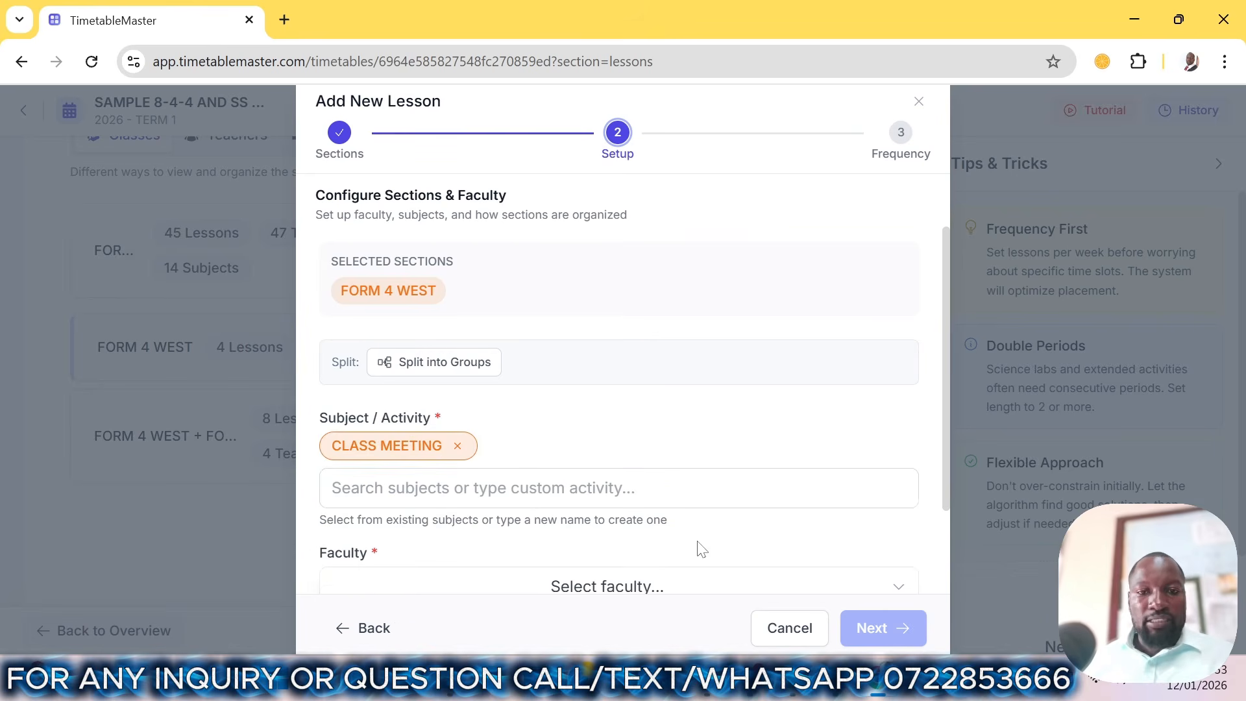
- Assign the FORM 4 WEST CLASS MEETING teacher by searching the faculty by name, and create the lesson with 1 single period per week
{"action": "scroll", "coordinate": [701, 548], "scroll_direction": "down", "scroll_amount": 2}
{"action": "left_click", "coordinate": [607, 483]}
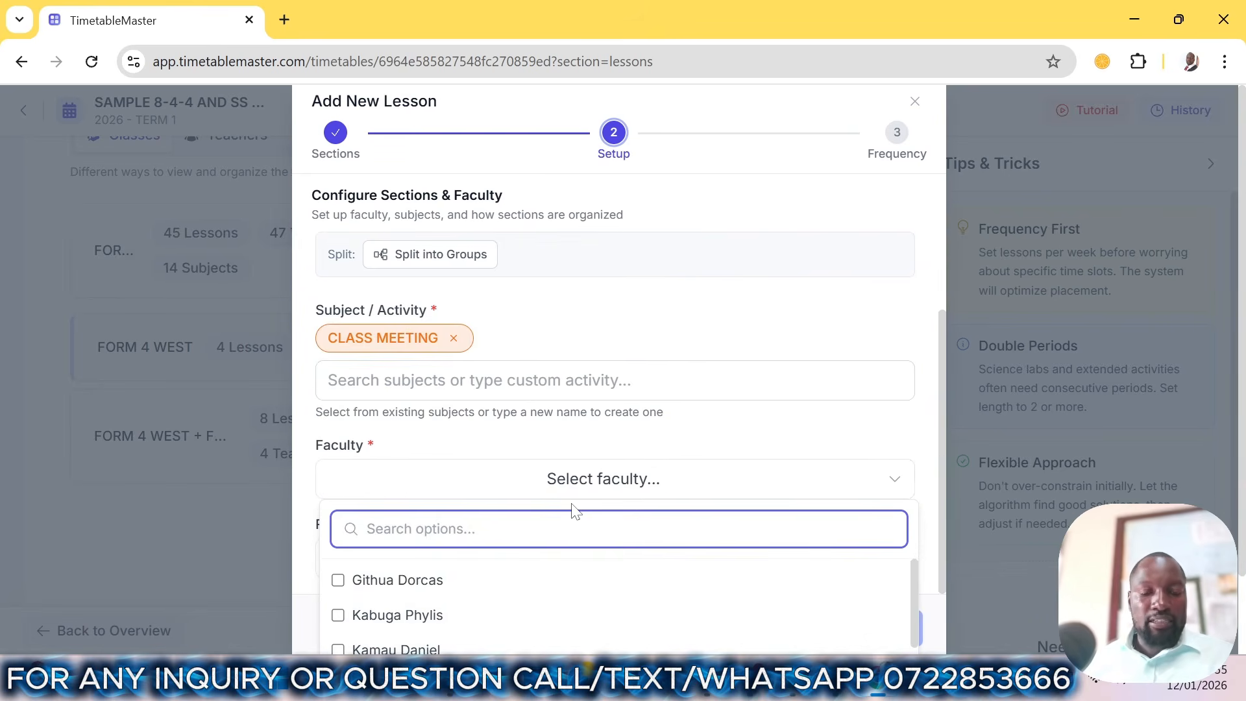
{"action": "type", "text": "FR"}
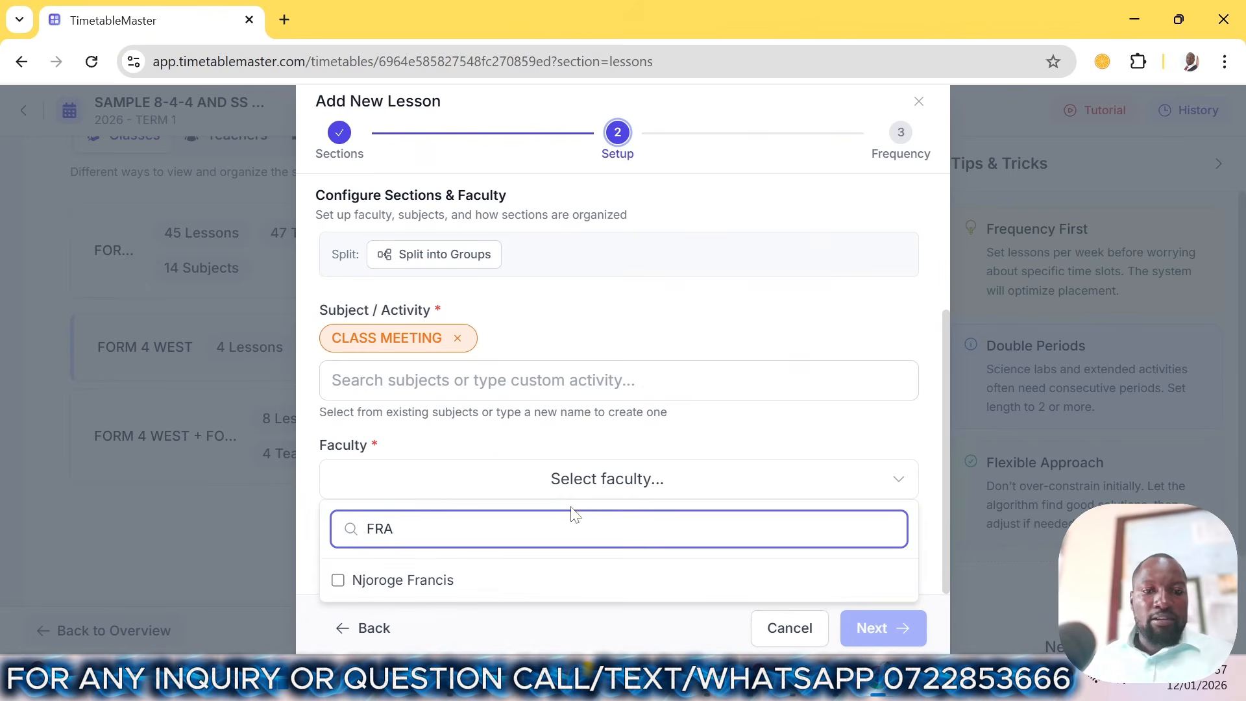
{"action": "type", "text": "A"}
{"action": "left_click", "coordinate": [510, 584]}
{"action": "left_click", "coordinate": [845, 484]}
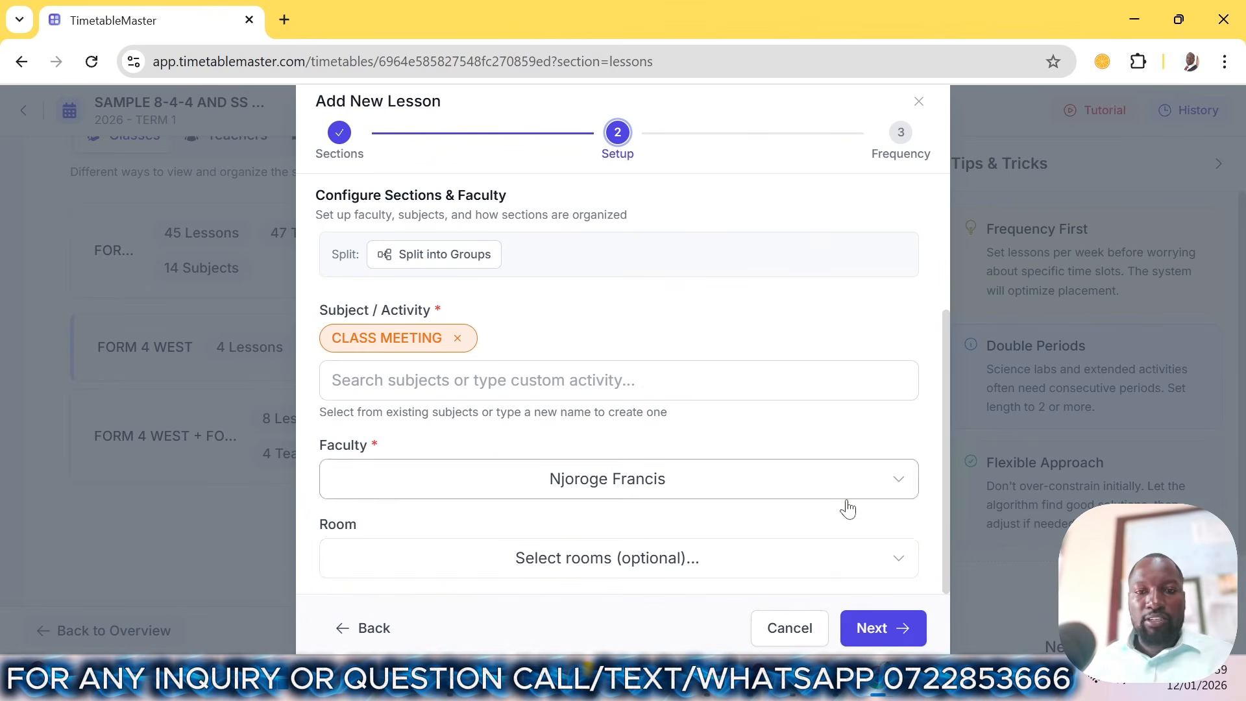
{"action": "left_click", "coordinate": [873, 627]}
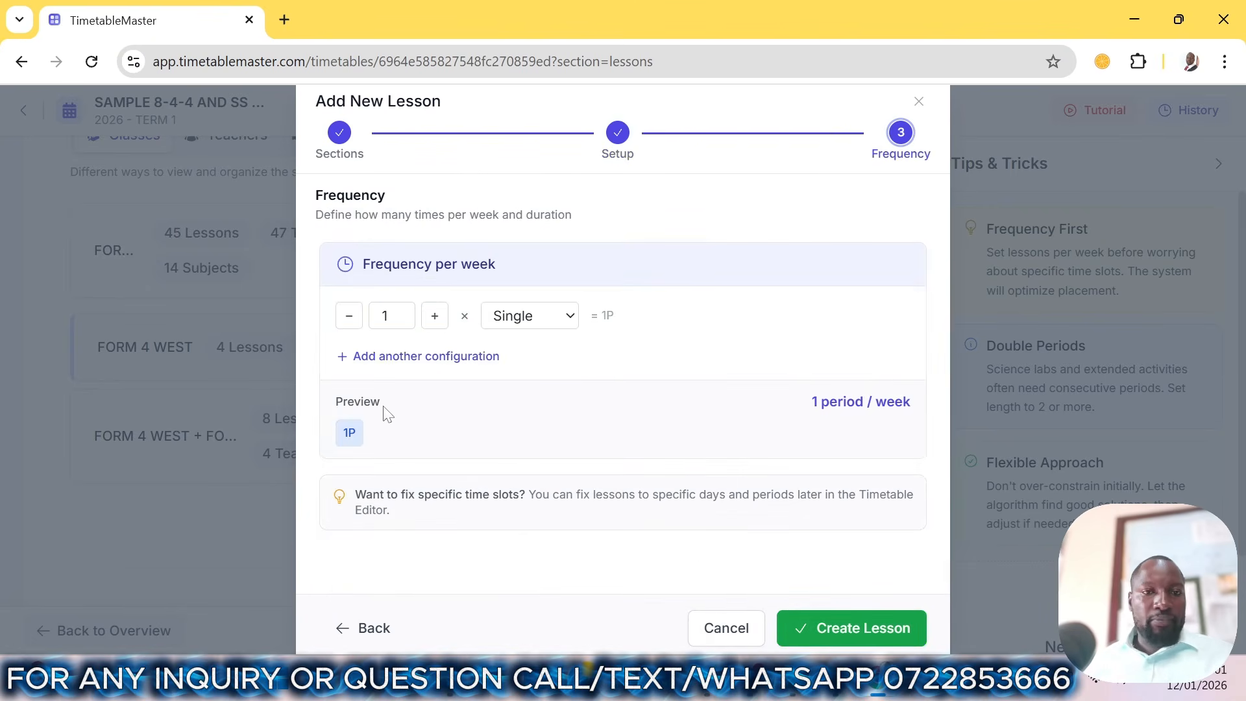
{"action": "left_click", "coordinate": [825, 628]}
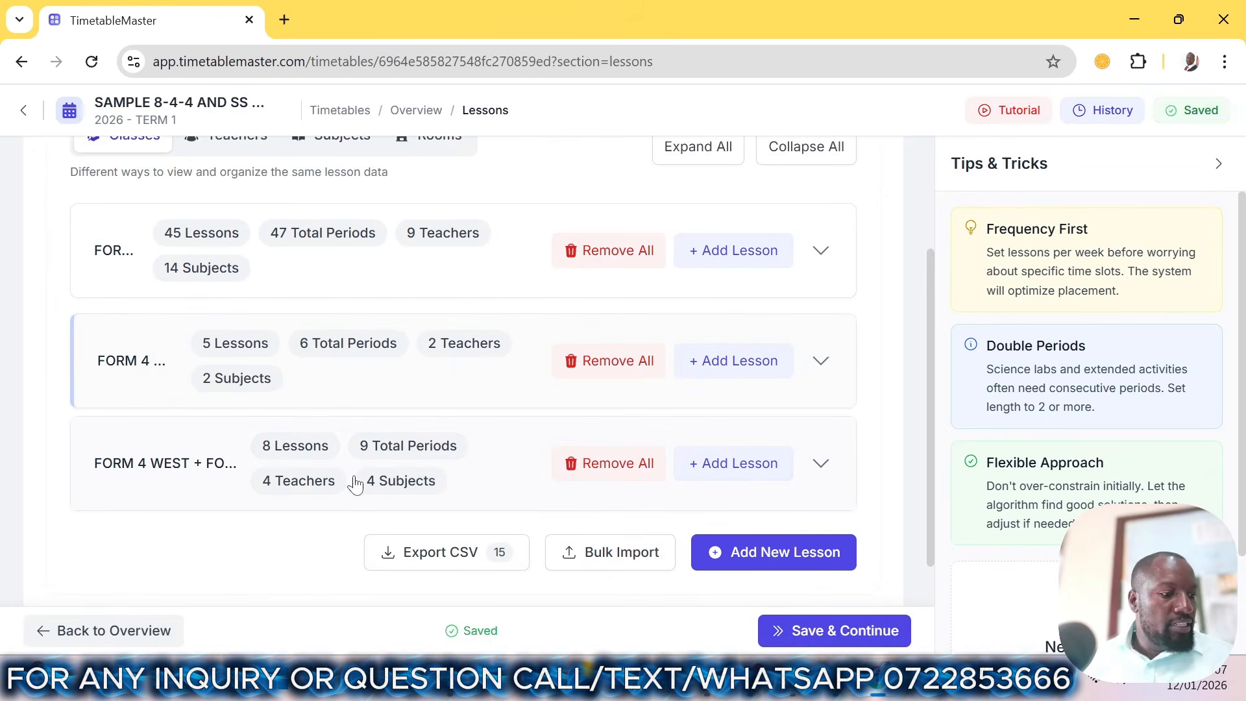
- Start a new lesson for both FORM 4 EAST and FORM 4 WEST and proceed to its setup
{"action": "left_click", "coordinate": [763, 553]}
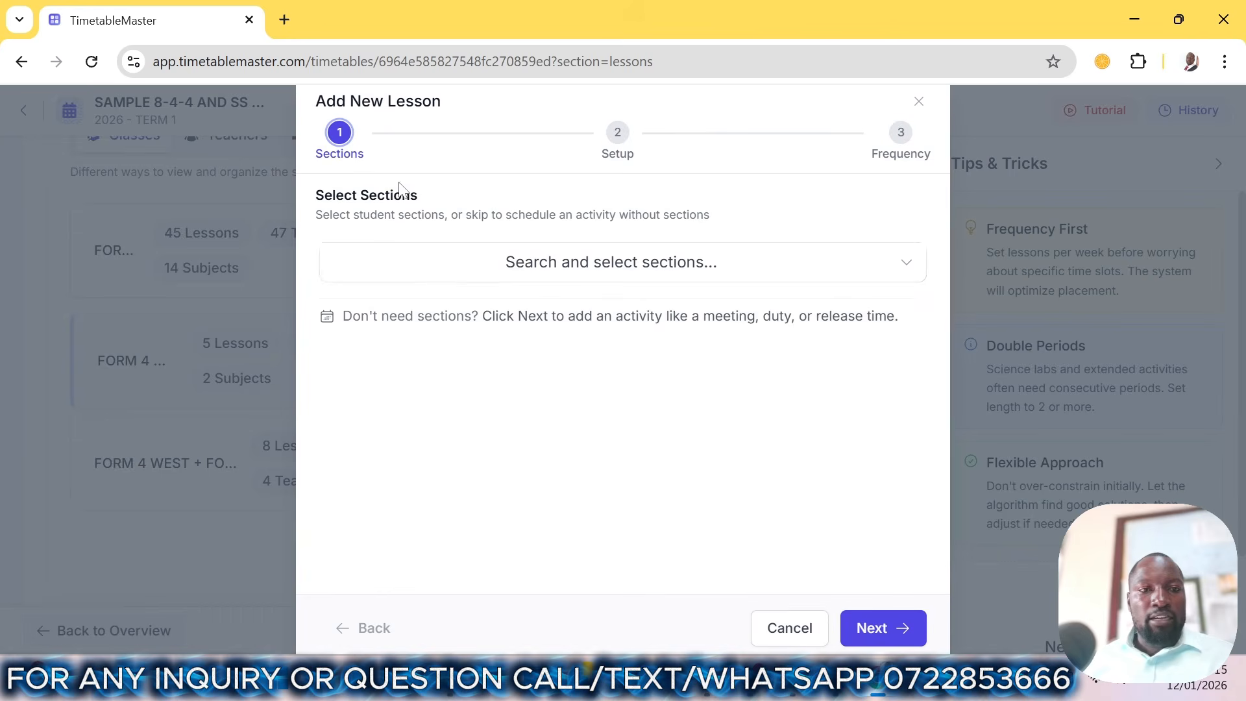
{"action": "left_click", "coordinate": [531, 286]}
{"action": "left_click", "coordinate": [415, 397]}
{"action": "left_click", "coordinate": [393, 433]}
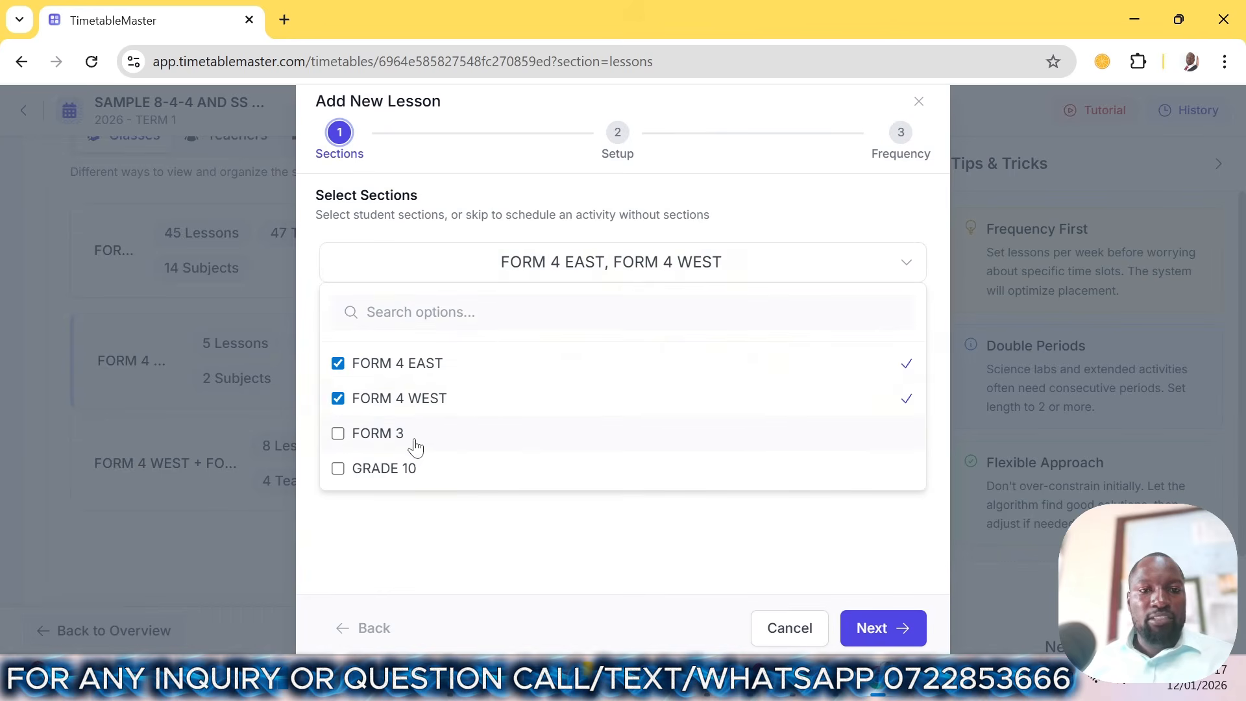
{"action": "left_click", "coordinate": [873, 636]}
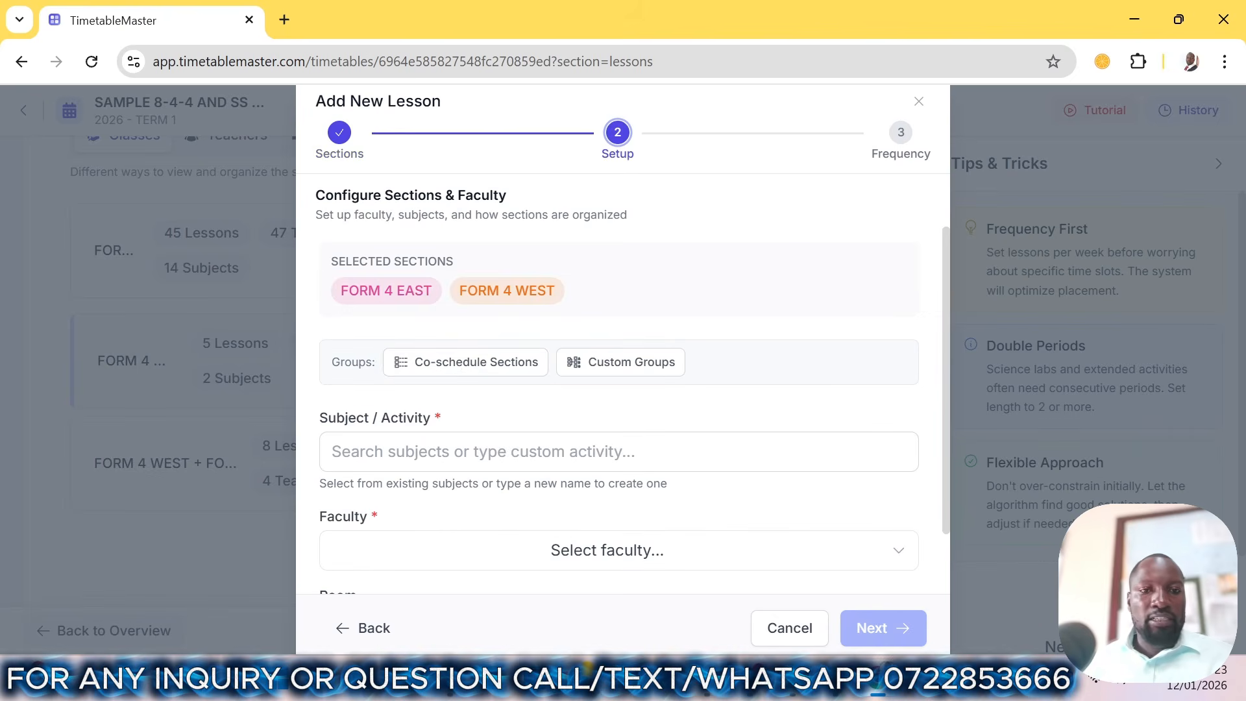
- Set CHRISTIAN RELIGIOUS EDUCATION as the combined FORM 4 lesson's subject and assign its teacher by searching the faculty by name
{"action": "left_click", "coordinate": [452, 452]}
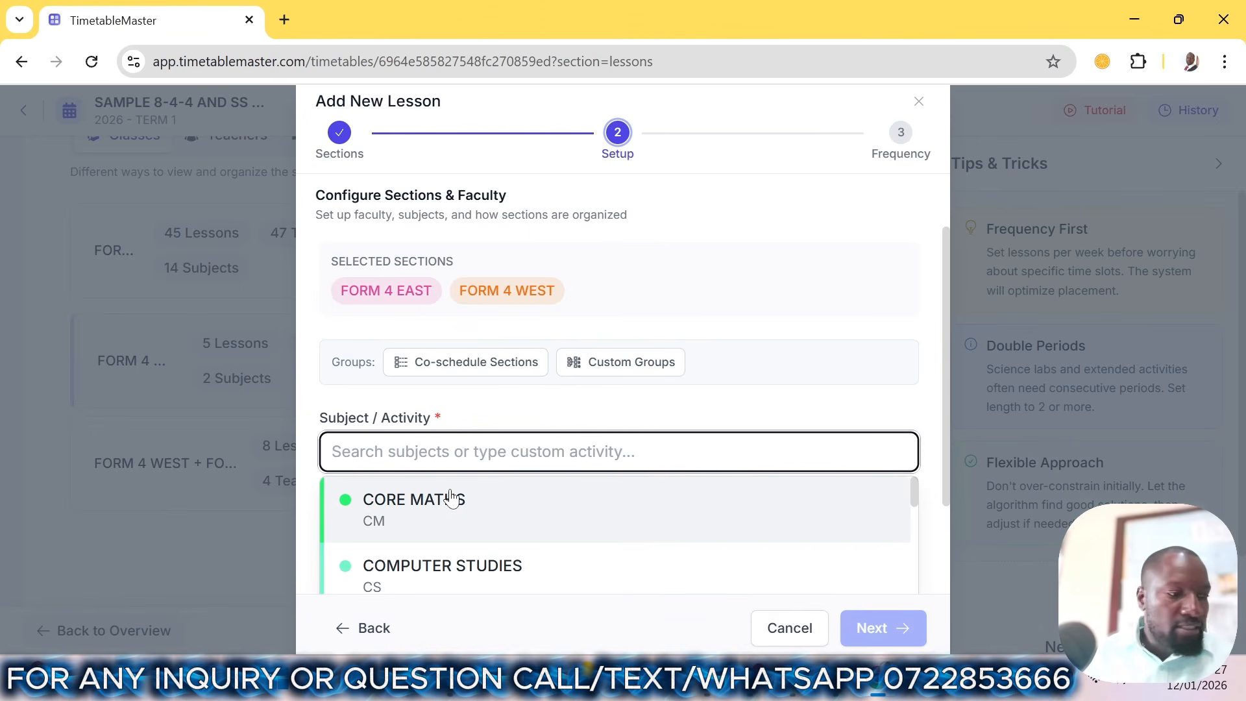
{"action": "type", "text": "CHR"}
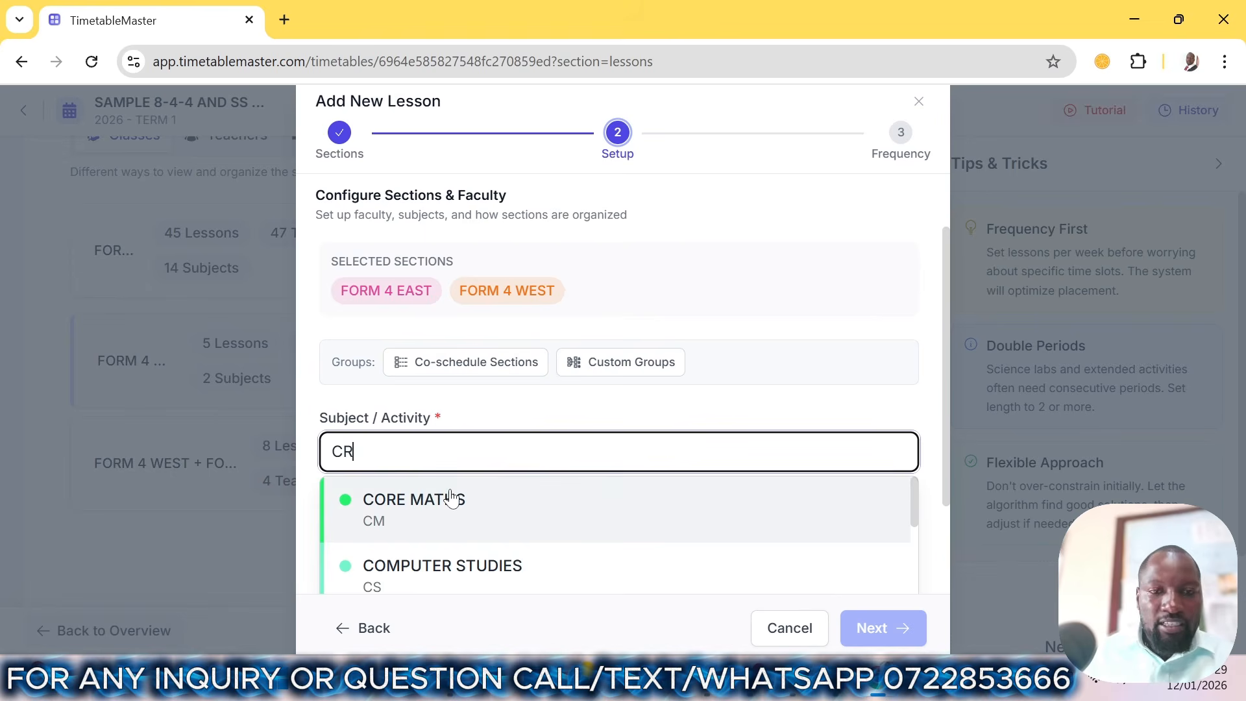
{"action": "key", "text": "BackSpace"}
{"action": "type", "text": "HR"}
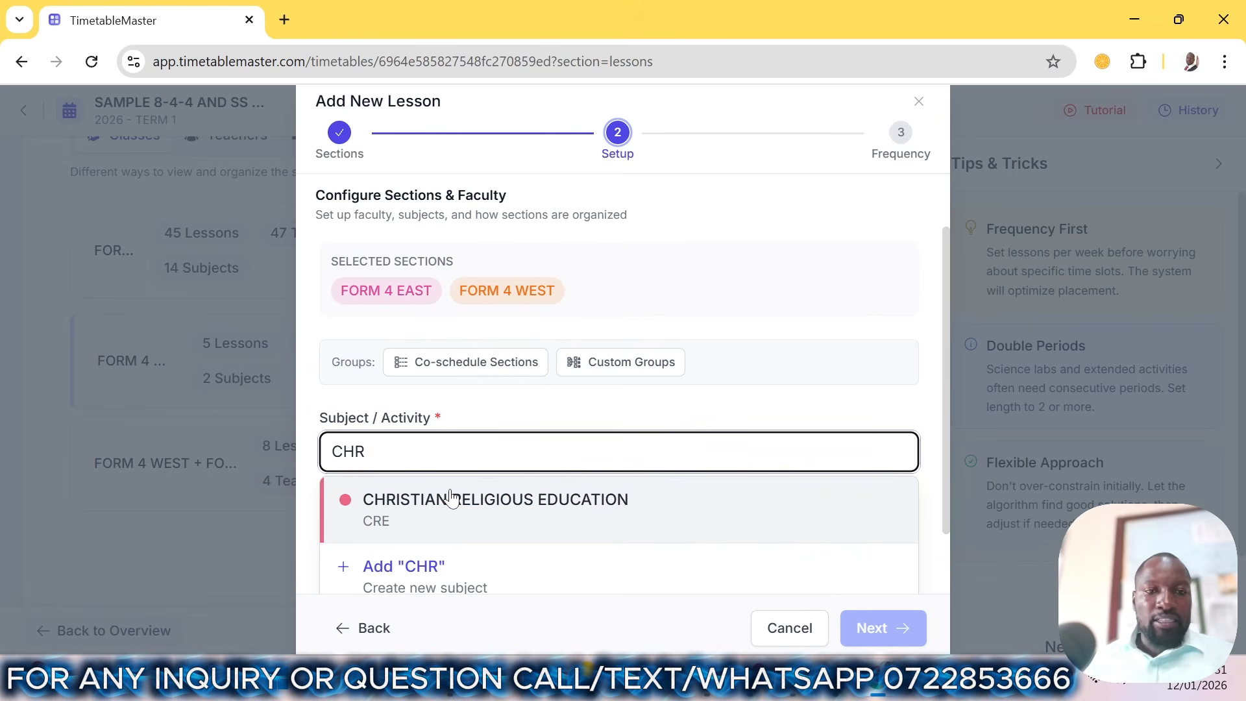
{"action": "left_click", "coordinate": [452, 499]}
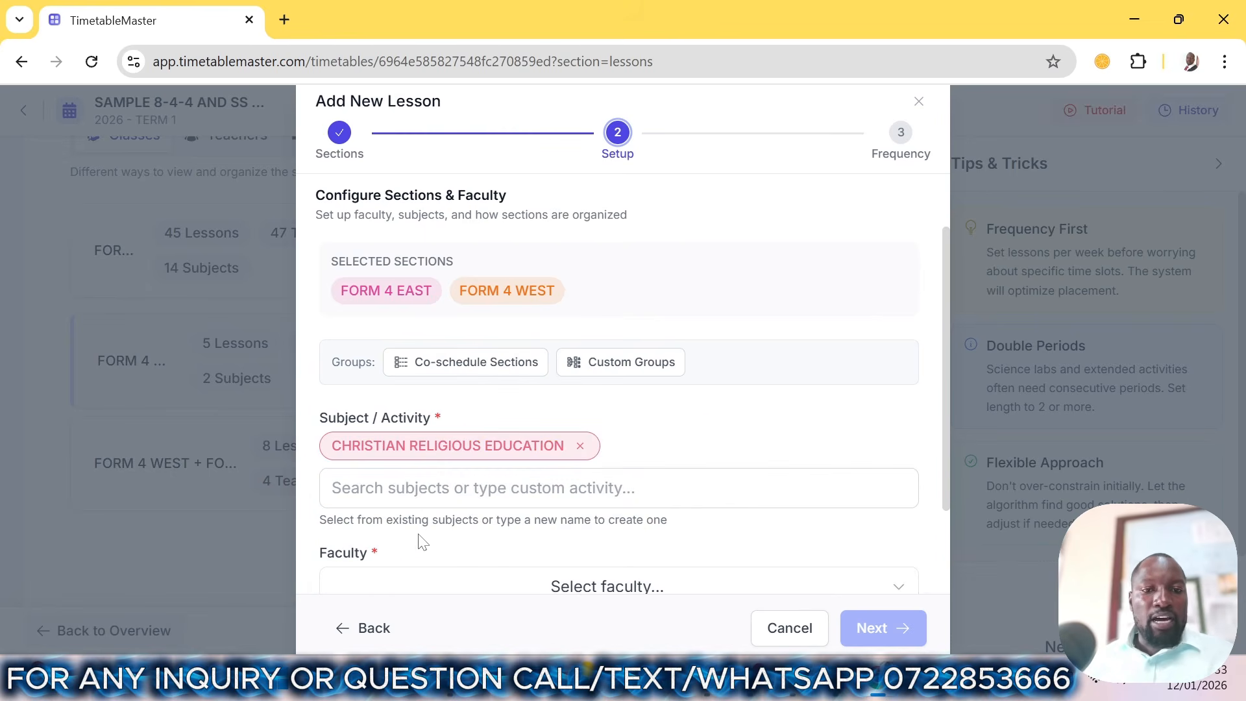
{"action": "scroll", "coordinate": [422, 542], "scroll_direction": "down", "scroll_amount": 2}
{"action": "left_click", "coordinate": [485, 477]}
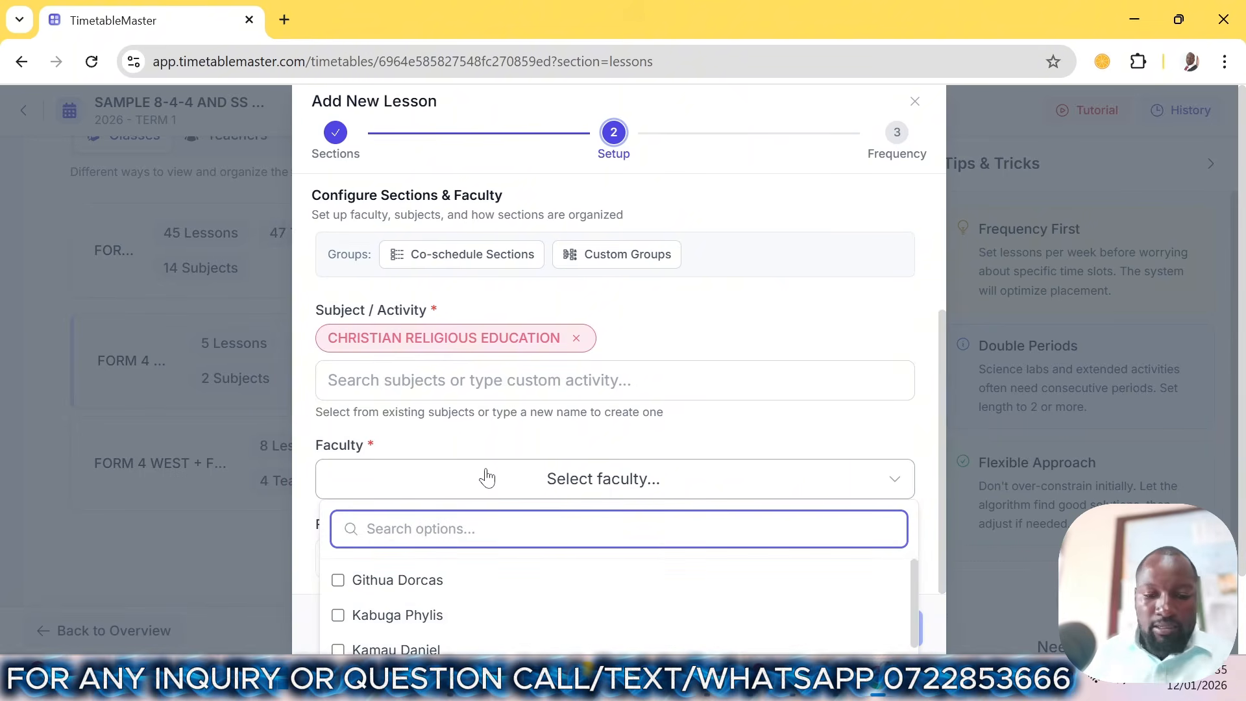
{"action": "type", "text": "MWA"}
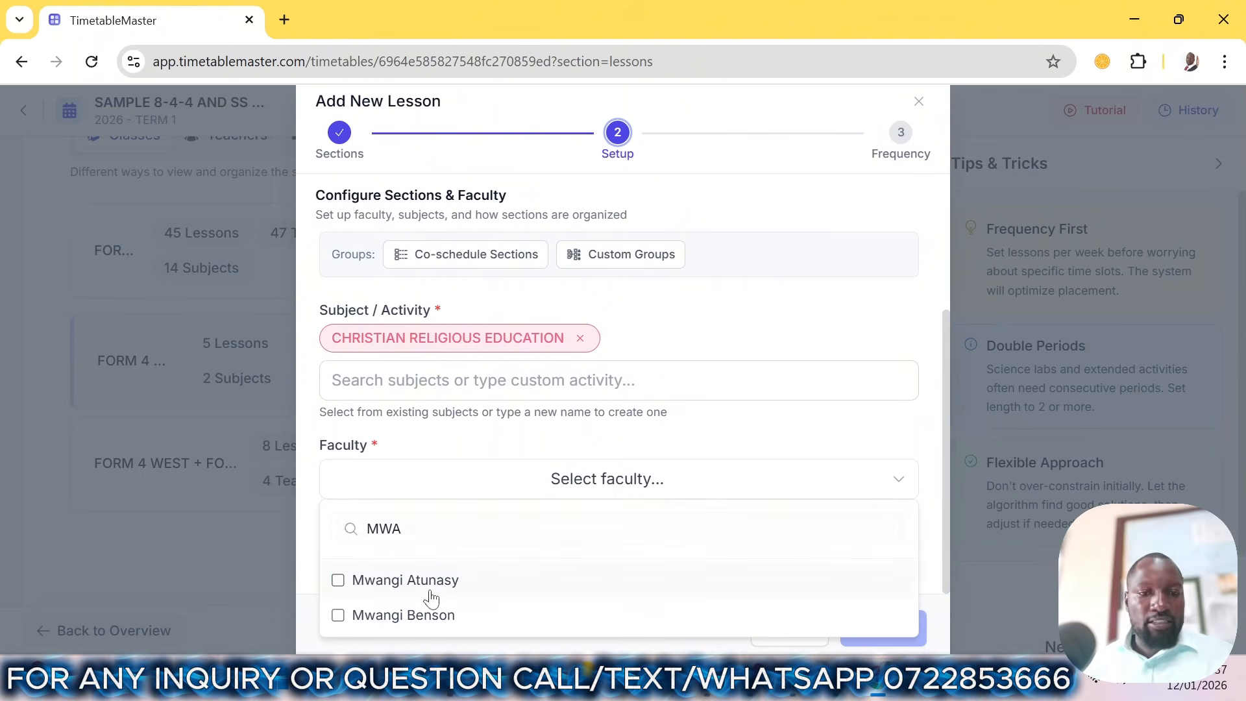
{"action": "left_click", "coordinate": [430, 584]}
{"action": "left_click", "coordinate": [820, 476]}
- Set the combined CHRISTIAN RELIGIOUS EDUCATION lesson to 4 single periods per week and create it
{"action": "left_click", "coordinate": [884, 637]}
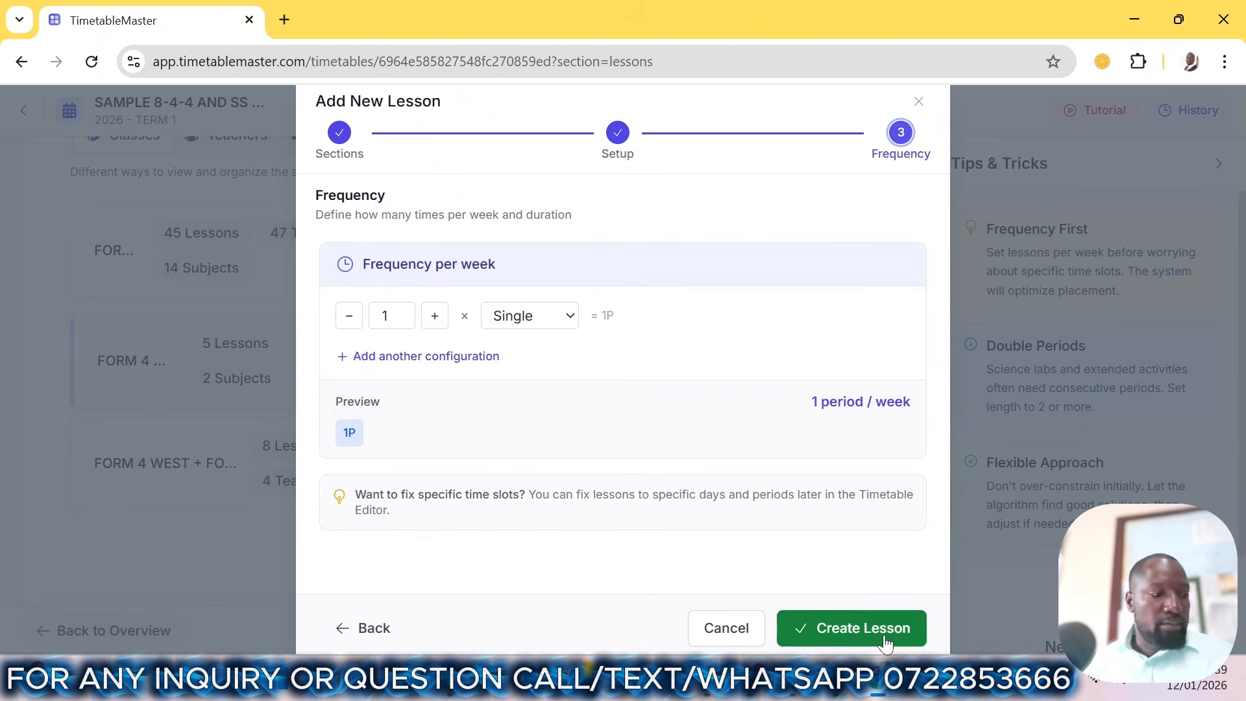
{"action": "left_click", "coordinate": [432, 317]}
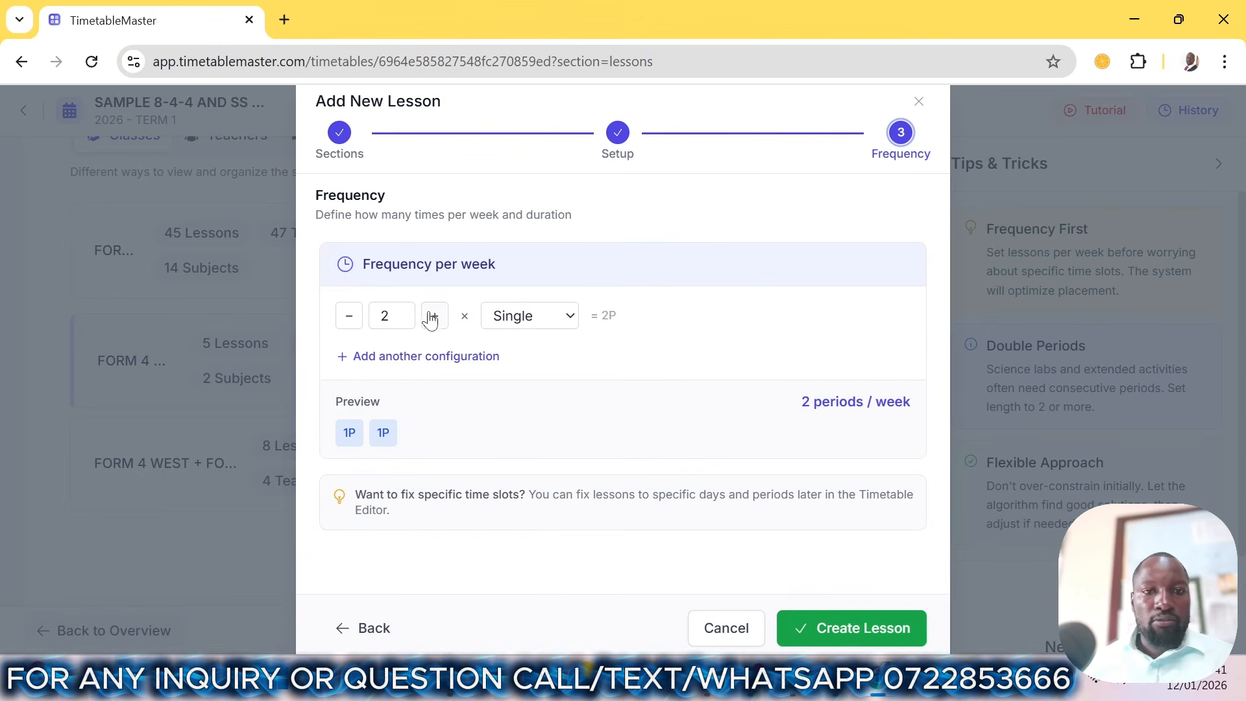
{"action": "left_click", "coordinate": [433, 316]}
{"action": "left_click", "coordinate": [433, 316]}
{"action": "left_click", "coordinate": [884, 628]}
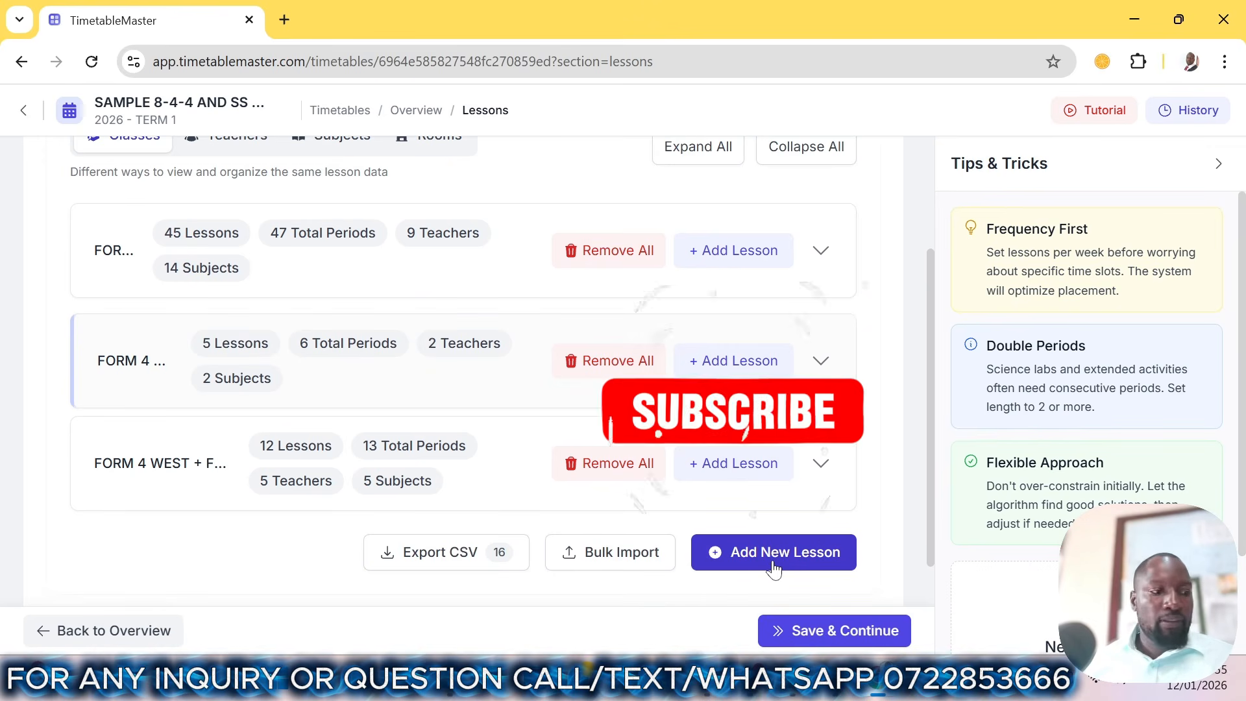
- Start another combined lesson for FORM 4 EAST and FORM 4 WEST and proceed to its setup
{"action": "left_click", "coordinate": [775, 568]}
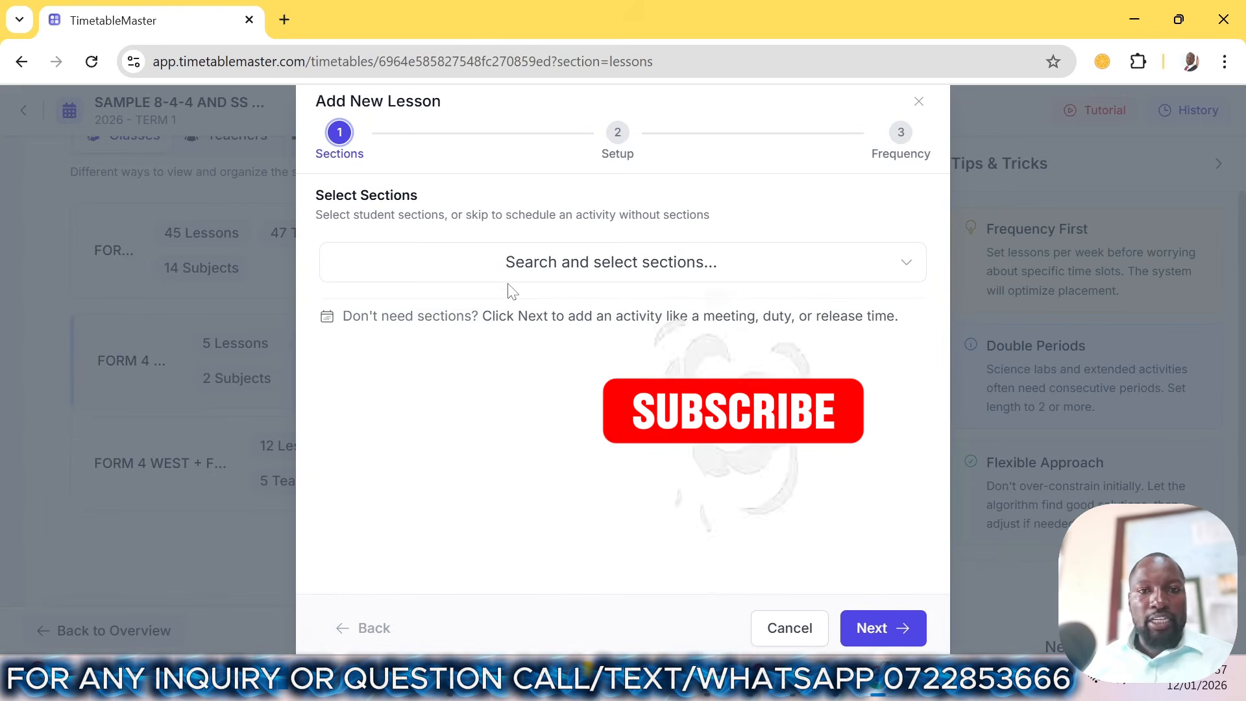
{"action": "left_click", "coordinate": [522, 266]}
{"action": "left_click", "coordinate": [413, 398]}
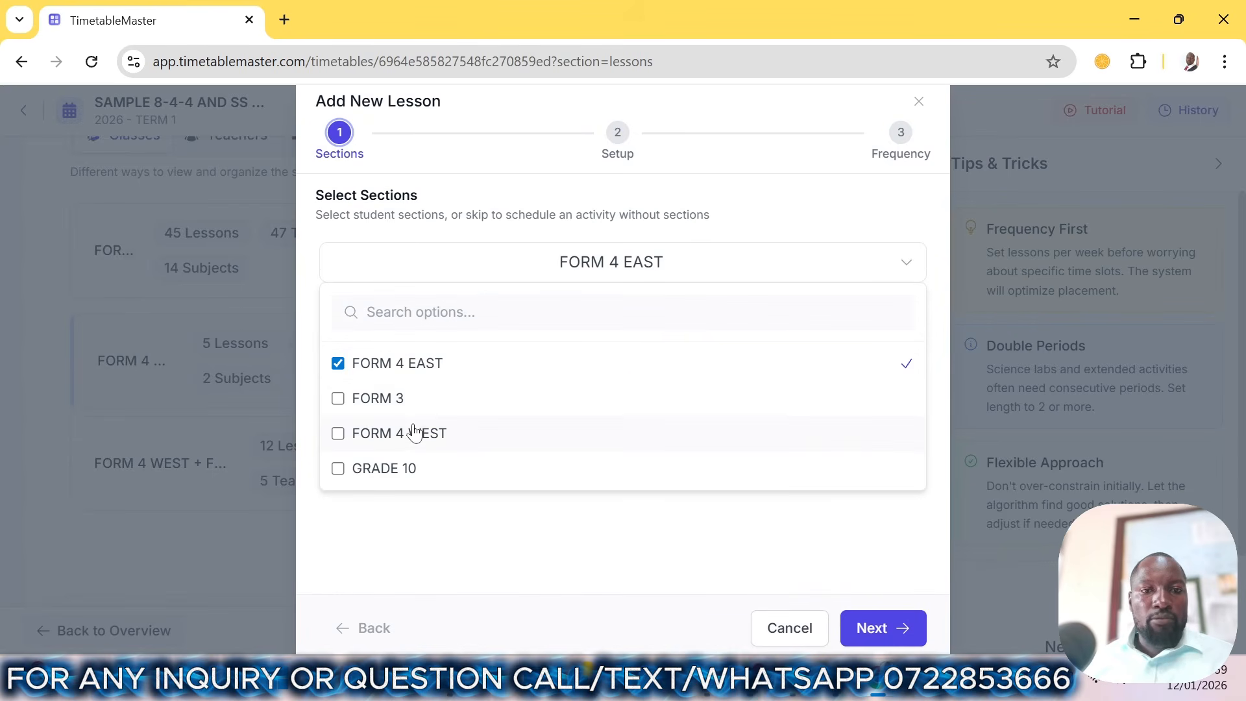
{"action": "left_click", "coordinate": [412, 434]}
{"action": "left_click", "coordinate": [869, 628]}
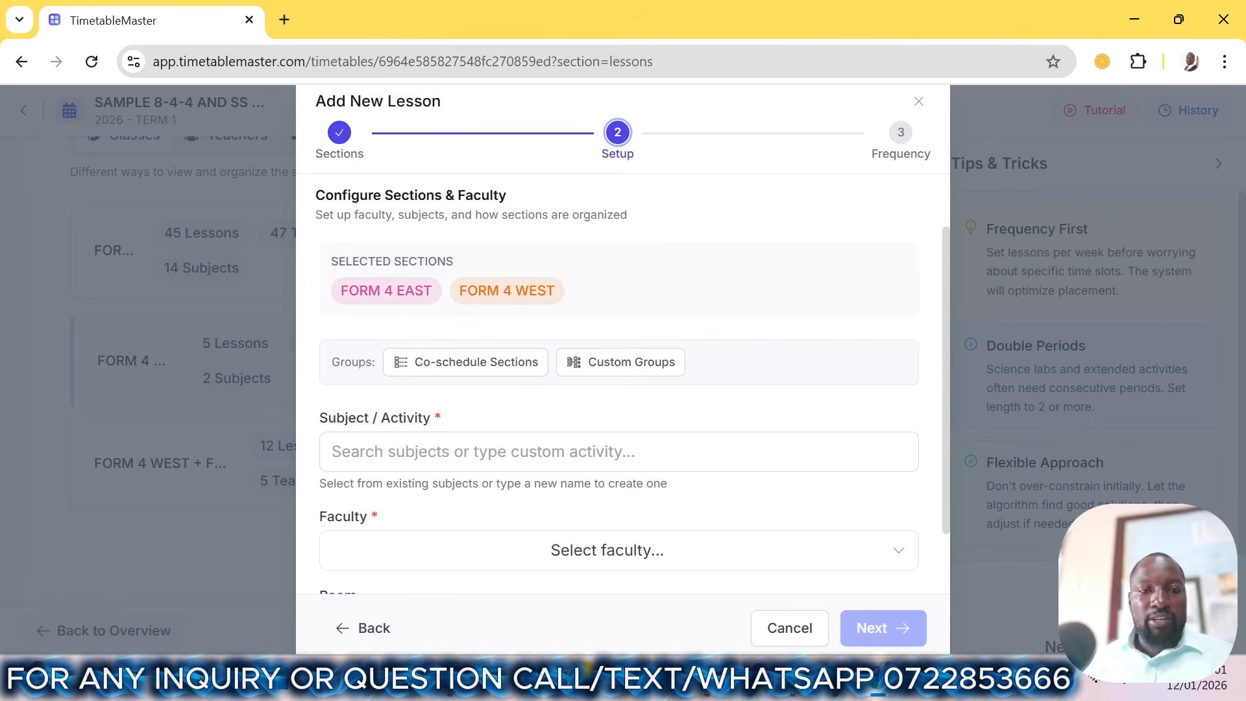
- Set ENGLISH as the combined FORM 4 lesson's subject and assign its teacher by searching the faculty by name
{"action": "left_click", "coordinate": [618, 452]}
{"action": "type", "text": "ENG"}
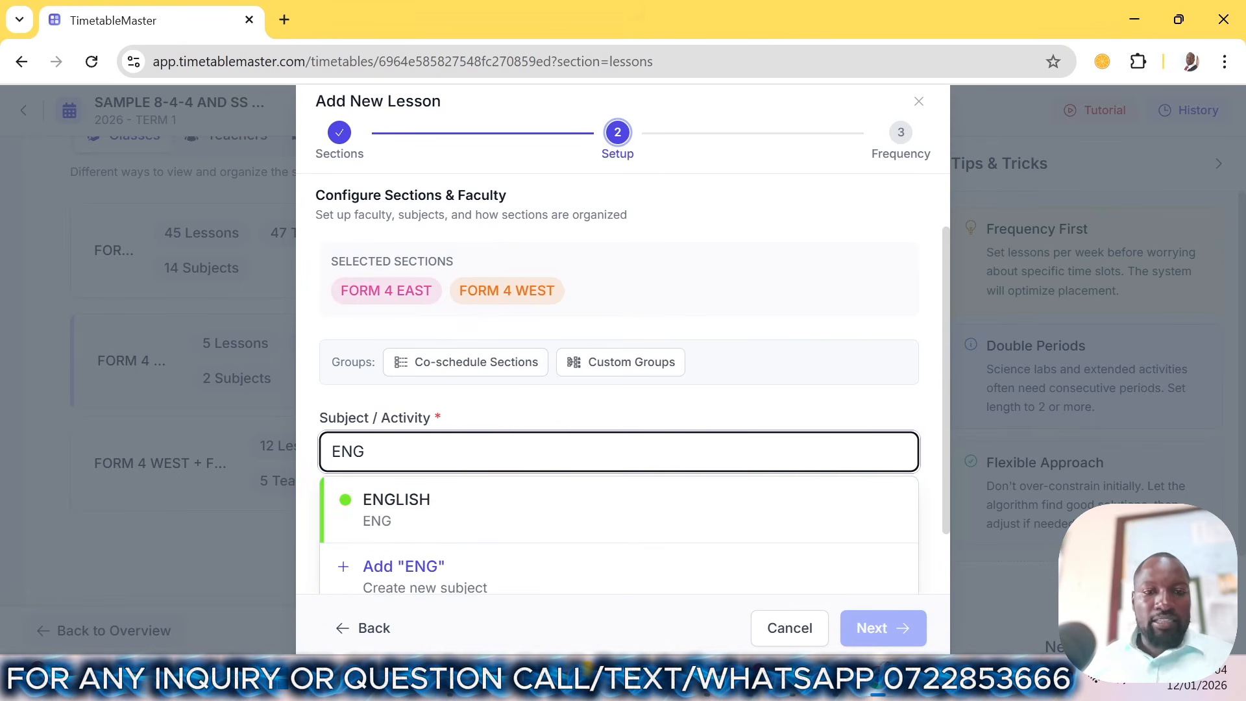
{"action": "left_click", "coordinate": [437, 529]}
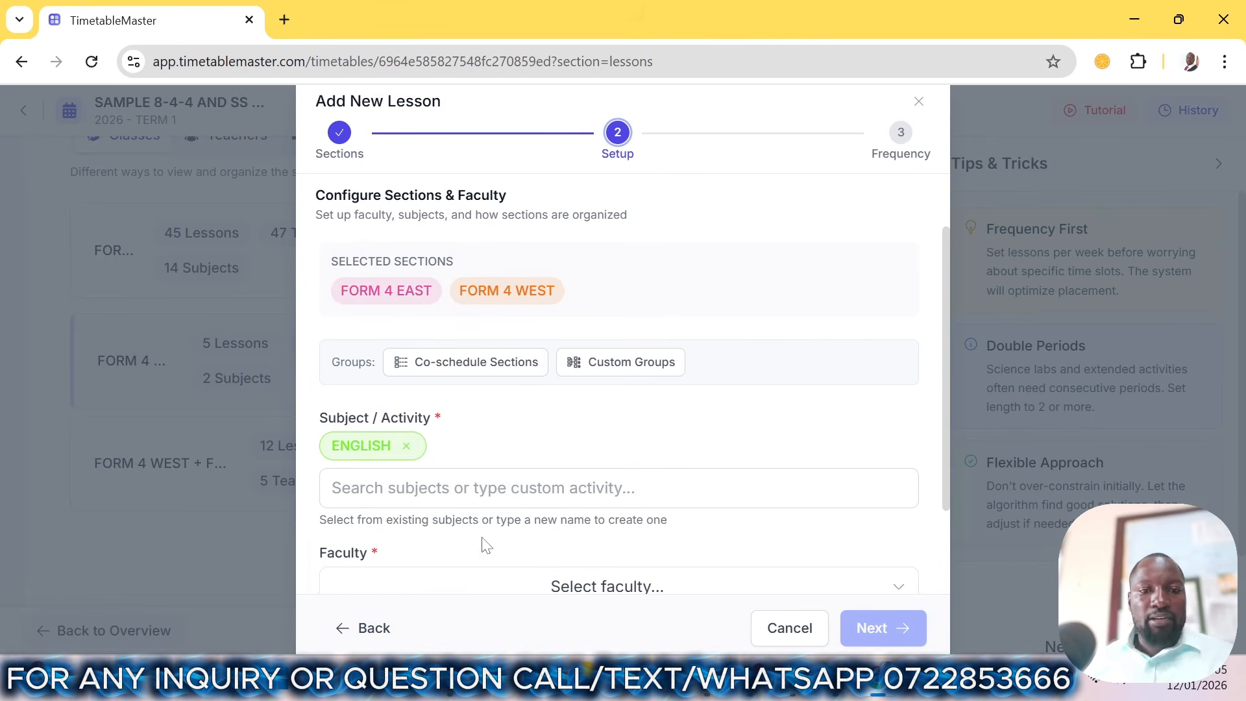
{"action": "scroll", "coordinate": [484, 543], "scroll_direction": "down", "scroll_amount": 2}
{"action": "left_click", "coordinate": [531, 486]}
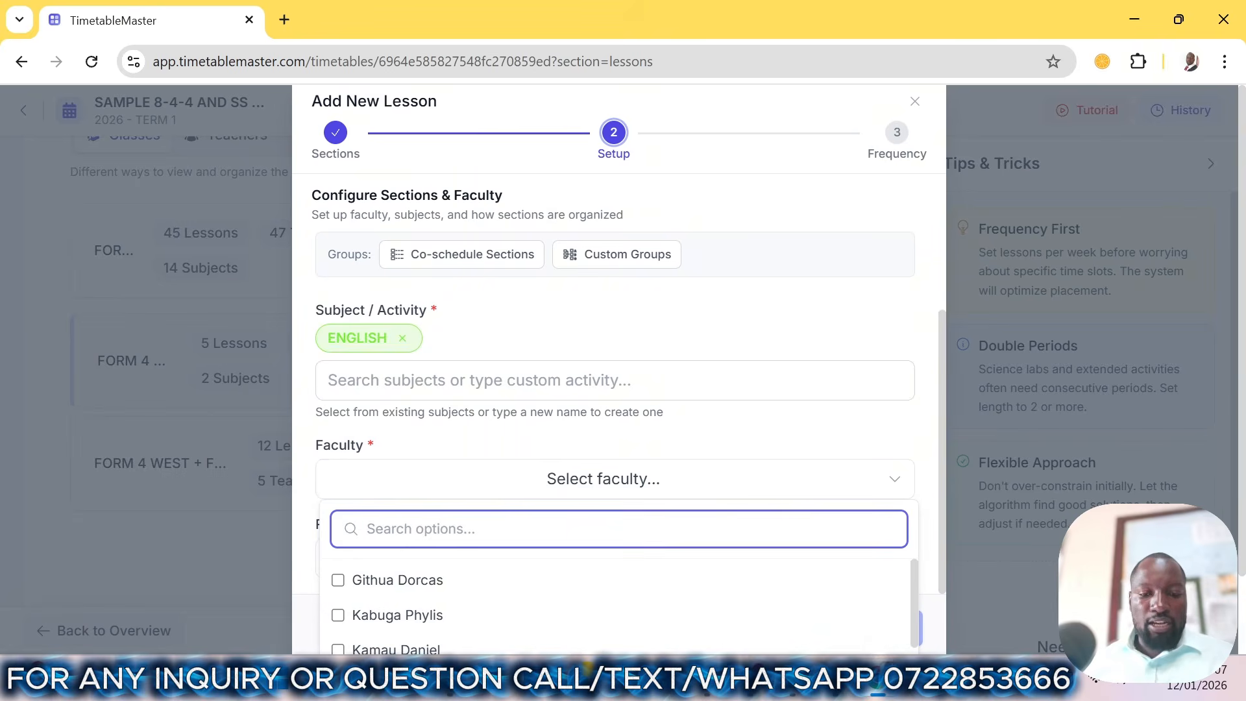
{"action": "type", "text": "DAN"}
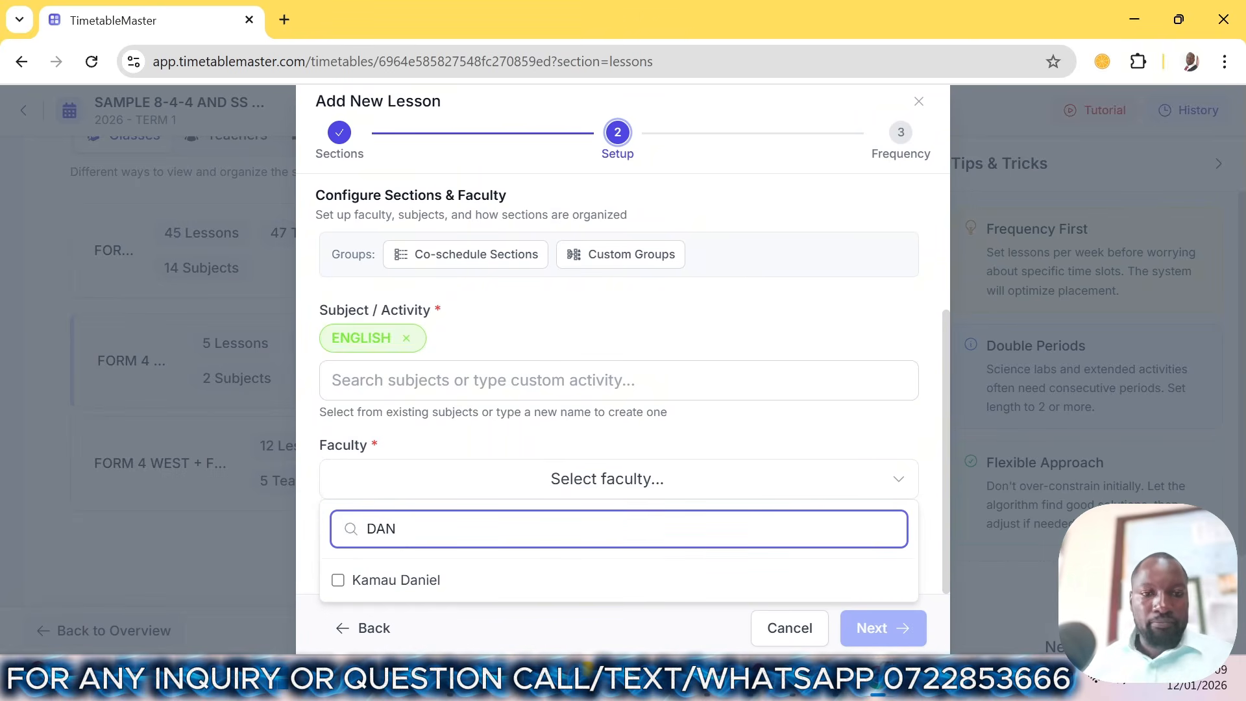
{"action": "left_click", "coordinate": [431, 579]}
- Set the combined ENGLISH lesson to 8 single periods per week and create it
{"action": "left_click", "coordinate": [857, 627]}
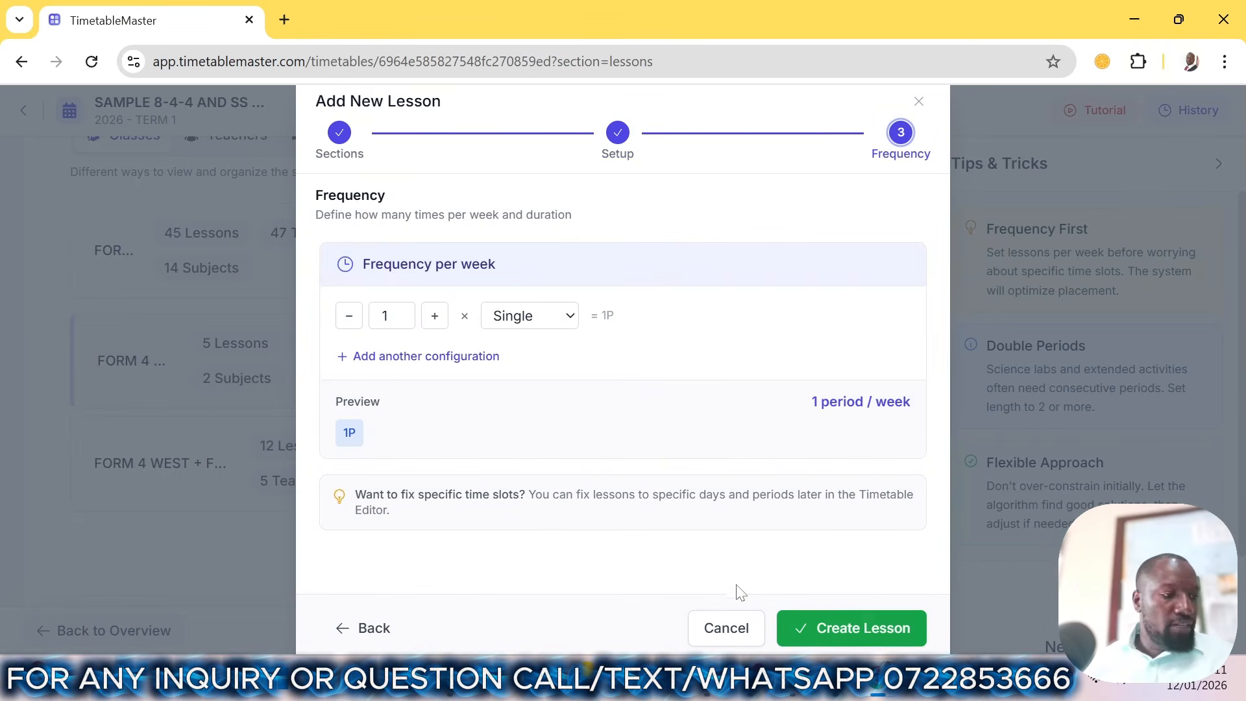
{"action": "left_click", "coordinate": [435, 316]}
{"action": "left_click", "coordinate": [435, 316]}
{"action": "left_click", "coordinate": [433, 318]}
{"action": "left_click", "coordinate": [434, 318]}
{"action": "left_click", "coordinate": [434, 322]}
{"action": "left_click", "coordinate": [434, 321]}
{"action": "left_click", "coordinate": [434, 321]}
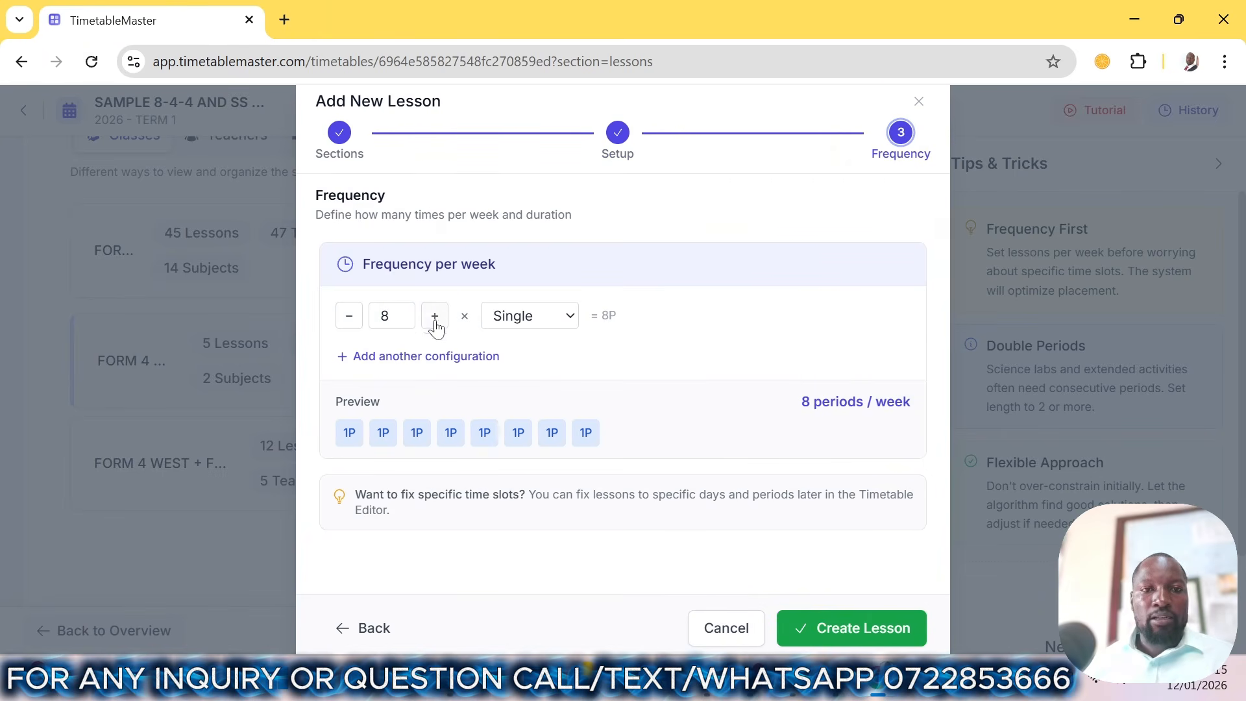
{"action": "left_click", "coordinate": [837, 628]}
- Start one more lesson covering FORM 4 EAST and FORM 4 WEST and continue to its section and faculty setup
{"action": "scroll", "coordinate": [693, 512], "scroll_direction": "down", "scroll_amount": 1}
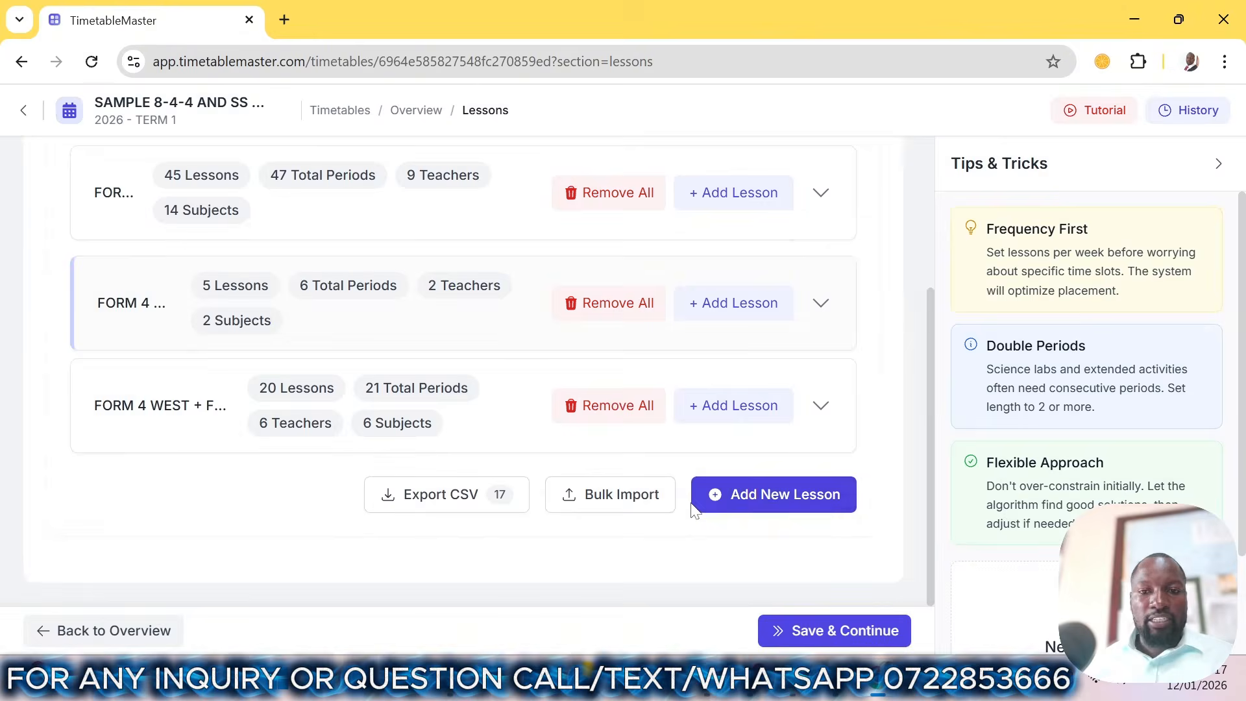
{"action": "left_click", "coordinate": [750, 497]}
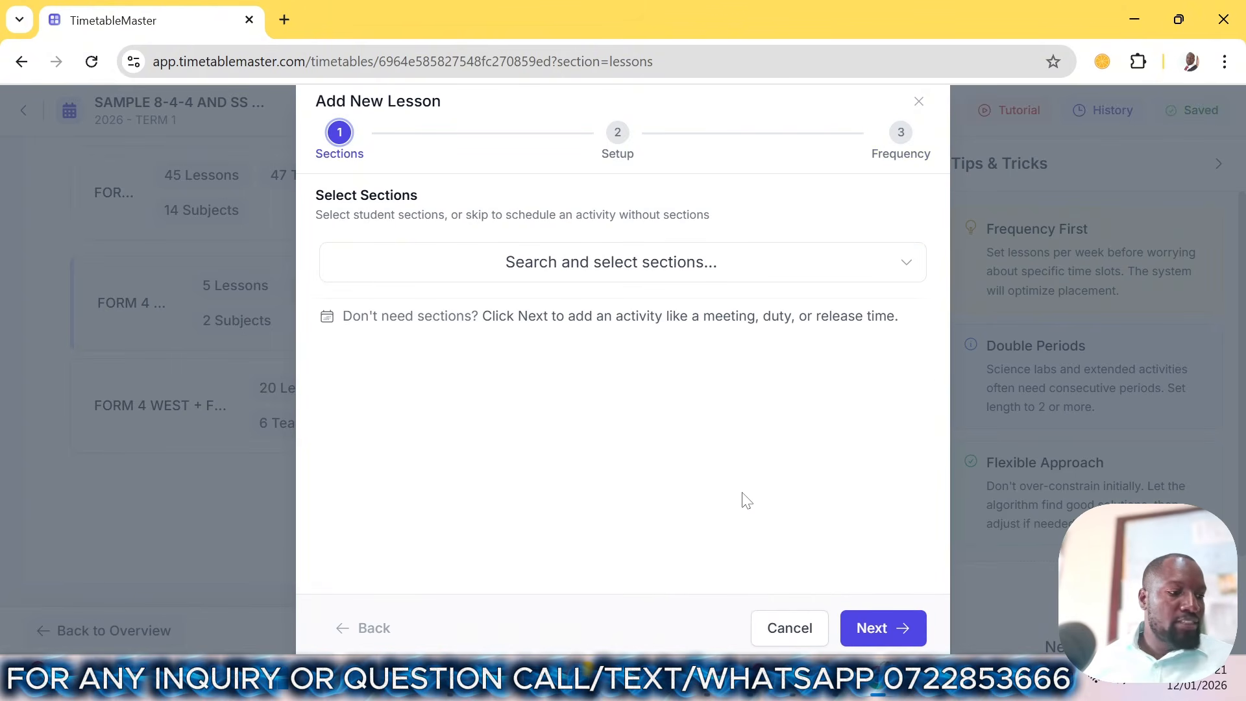
{"action": "left_click", "coordinate": [543, 260]}
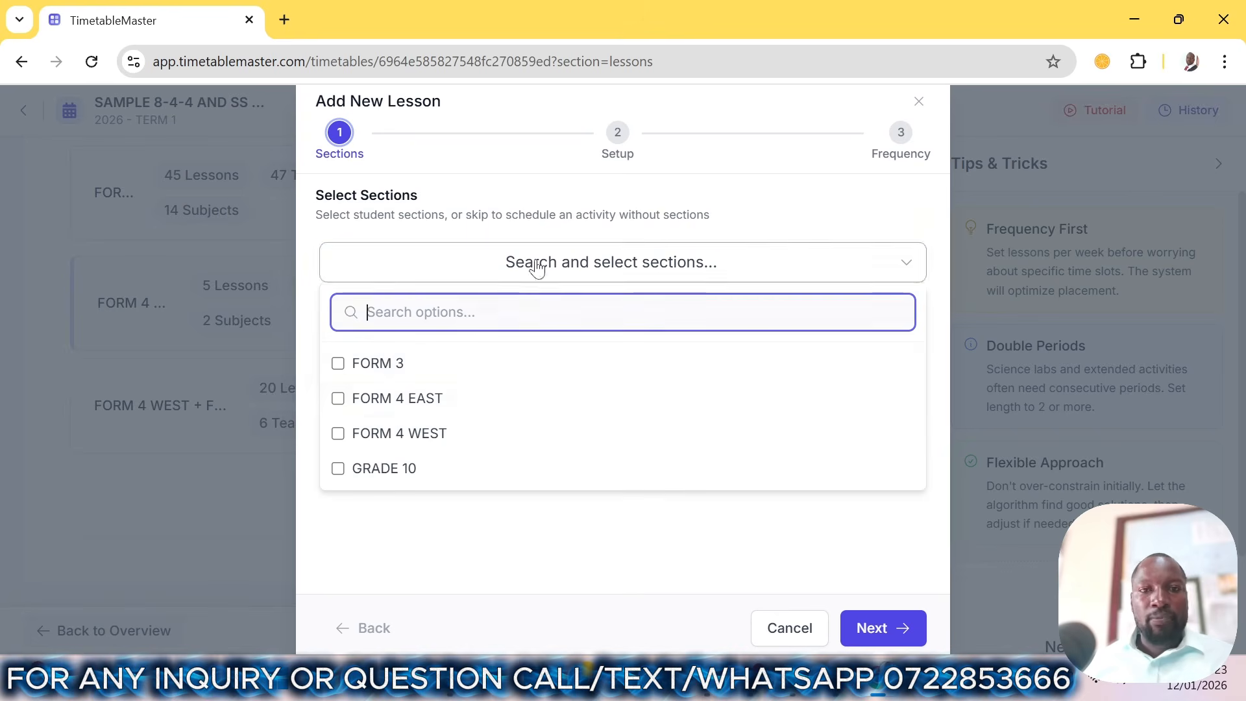
{"action": "left_click", "coordinate": [391, 402]}
{"action": "left_click", "coordinate": [383, 436]}
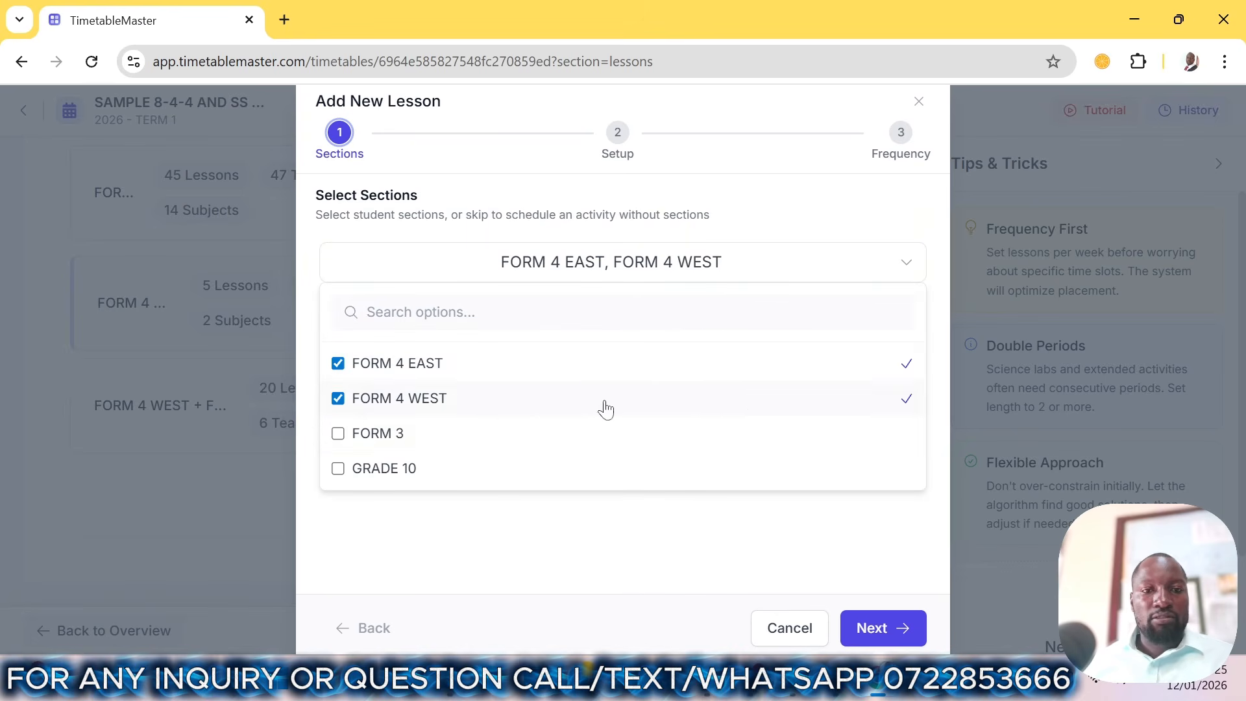
{"action": "left_click", "coordinate": [886, 635]}
- Set the FORM 4 lesson to co-scheduled sections and name the first parallel group HIST GRP
{"action": "left_click", "coordinate": [461, 363]}
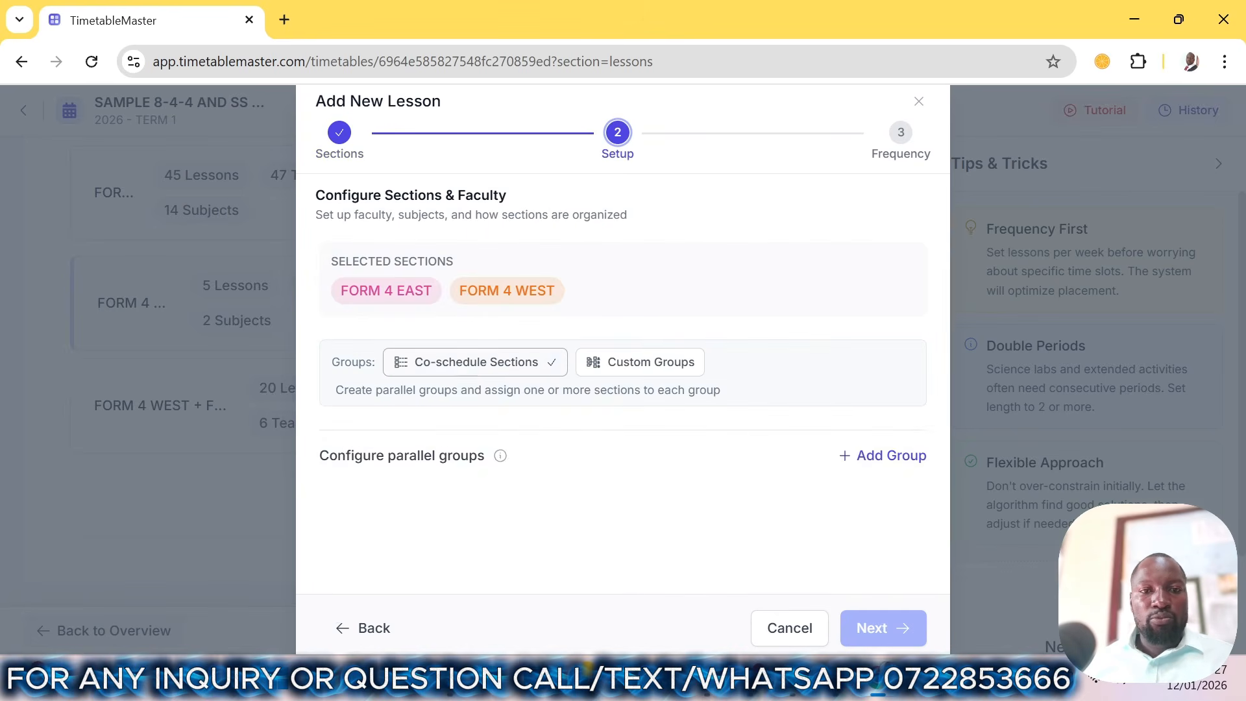
{"action": "left_click", "coordinate": [359, 520]}
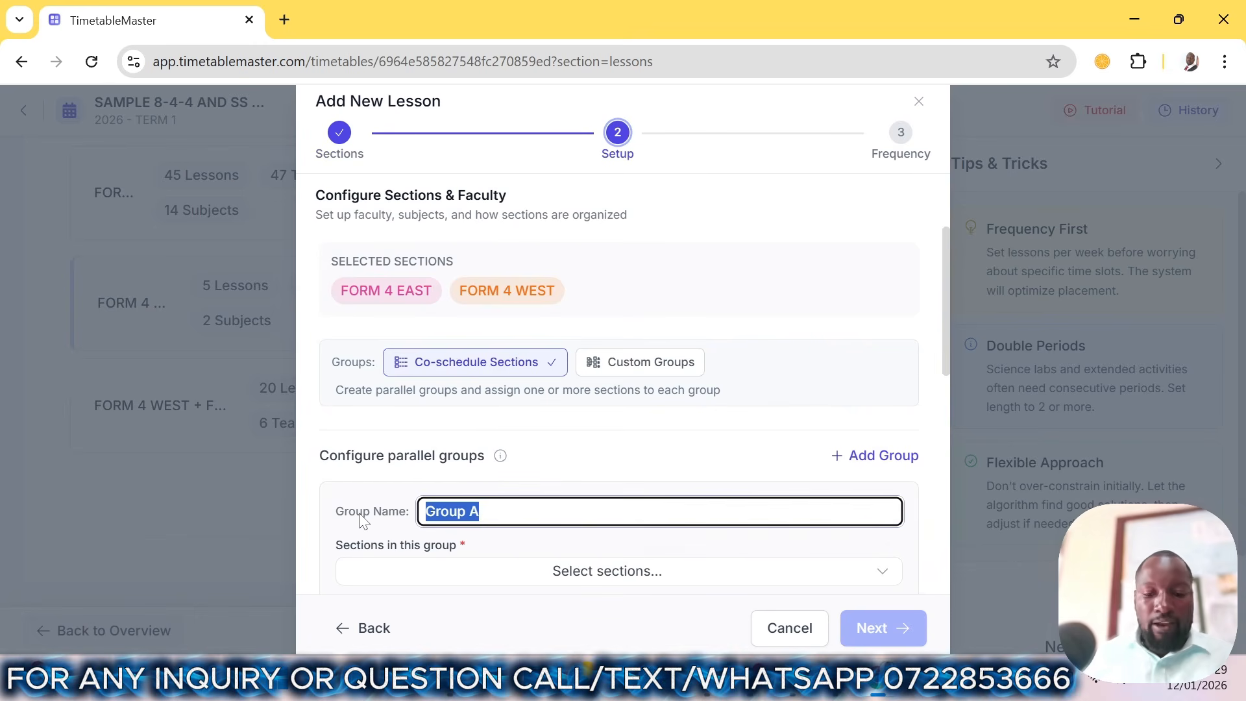
{"action": "type", "text": "HO"}
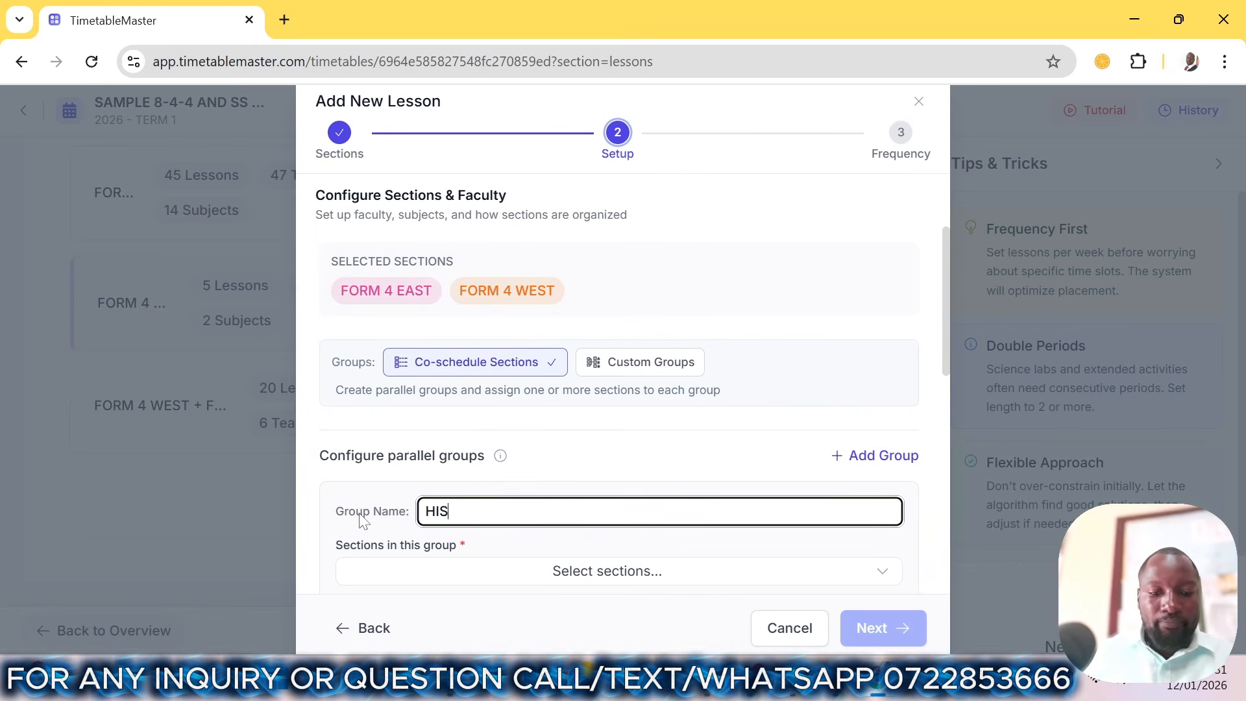
{"action": "type", "text": "ST GRP"}
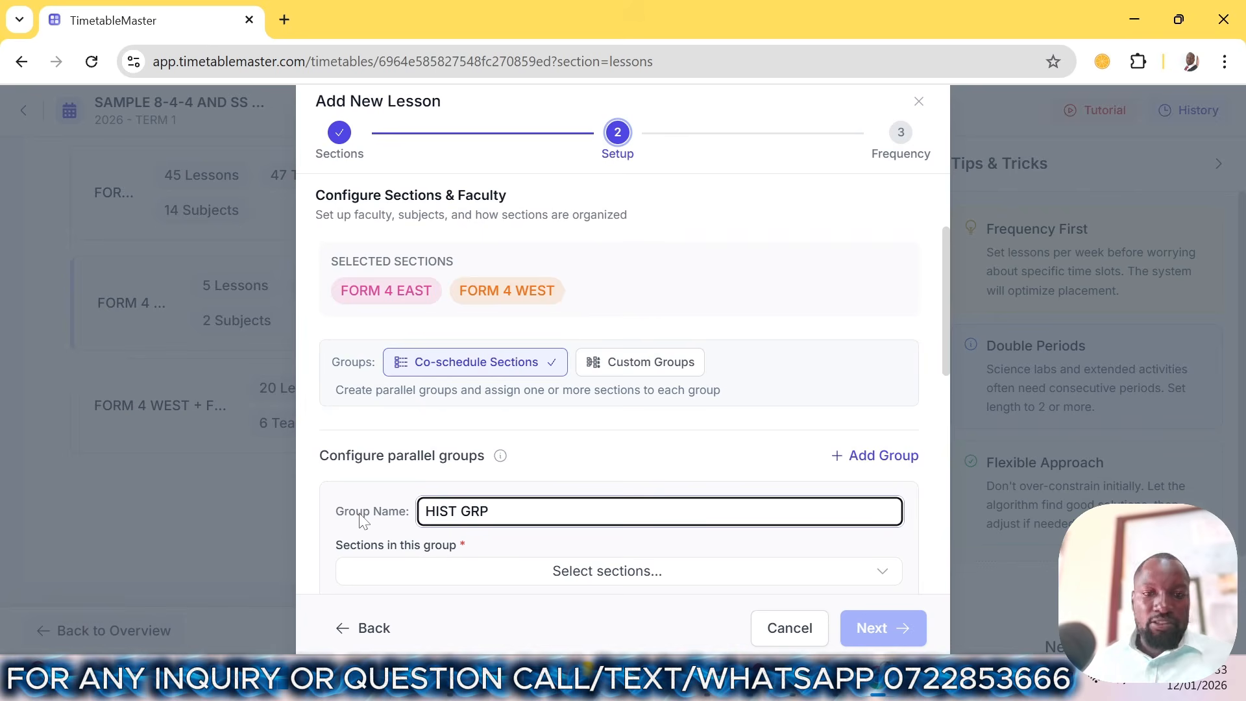
- Include both FORM 4 EAST and FORM 4 WEST in the HIST GRP group
{"action": "scroll", "coordinate": [623, 552], "scroll_direction": "down", "scroll_amount": 3}
{"action": "left_click", "coordinate": [557, 376]}
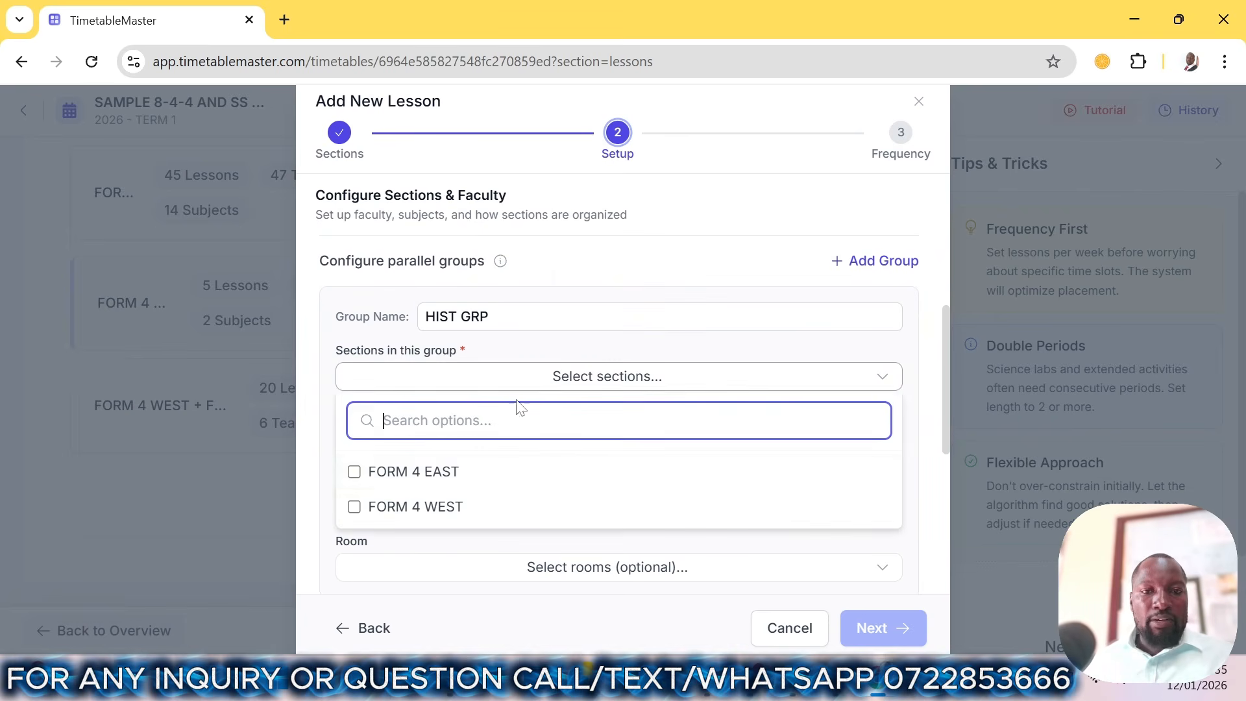
{"action": "left_click", "coordinate": [392, 486]}
{"action": "left_click", "coordinate": [417, 509]}
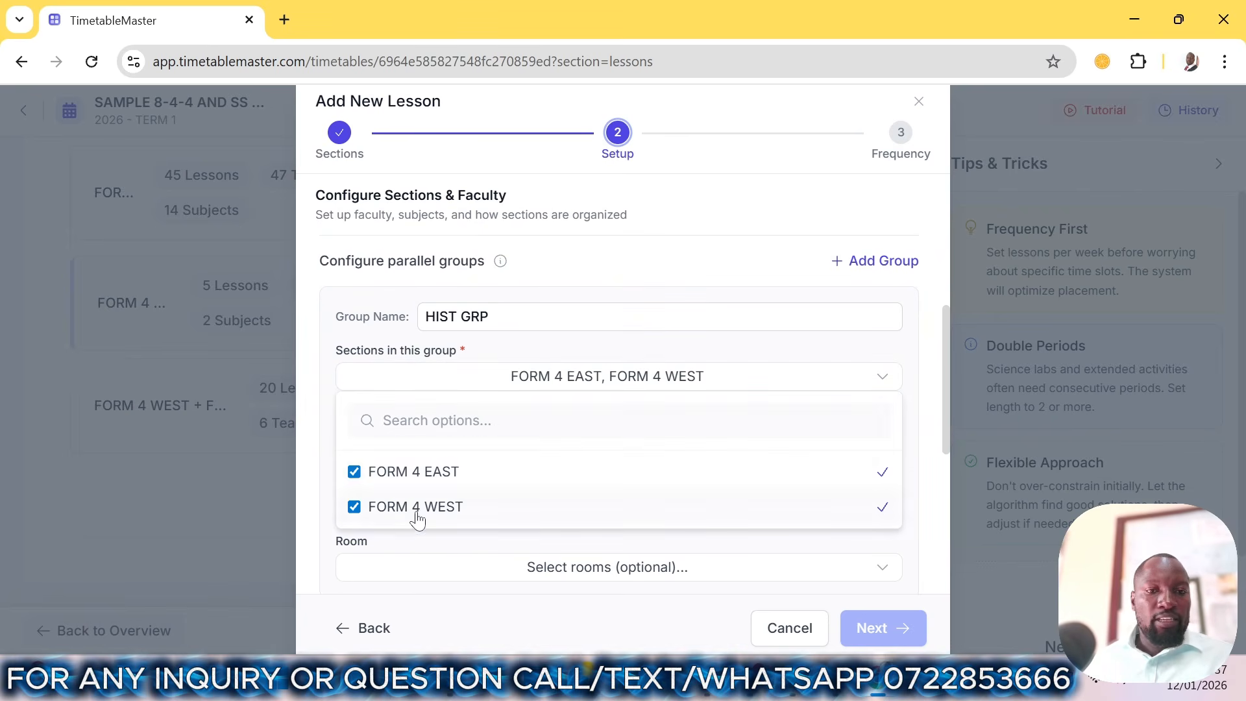
{"action": "left_click", "coordinate": [742, 372]}
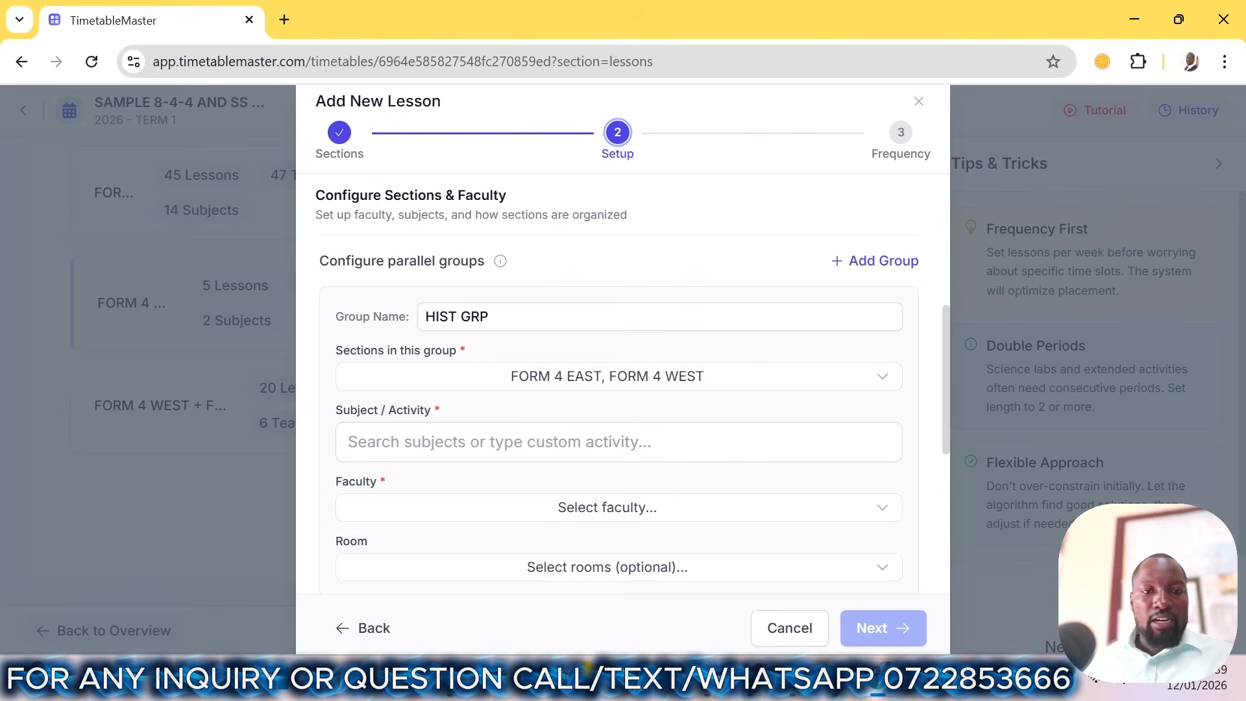
- Set HISTORY AND GOVERNMENT as the HIST GRP subject and assign its teacher by searching the faculty by name
{"action": "left_click", "coordinate": [425, 442]}
{"action": "type", "text": "HI"}
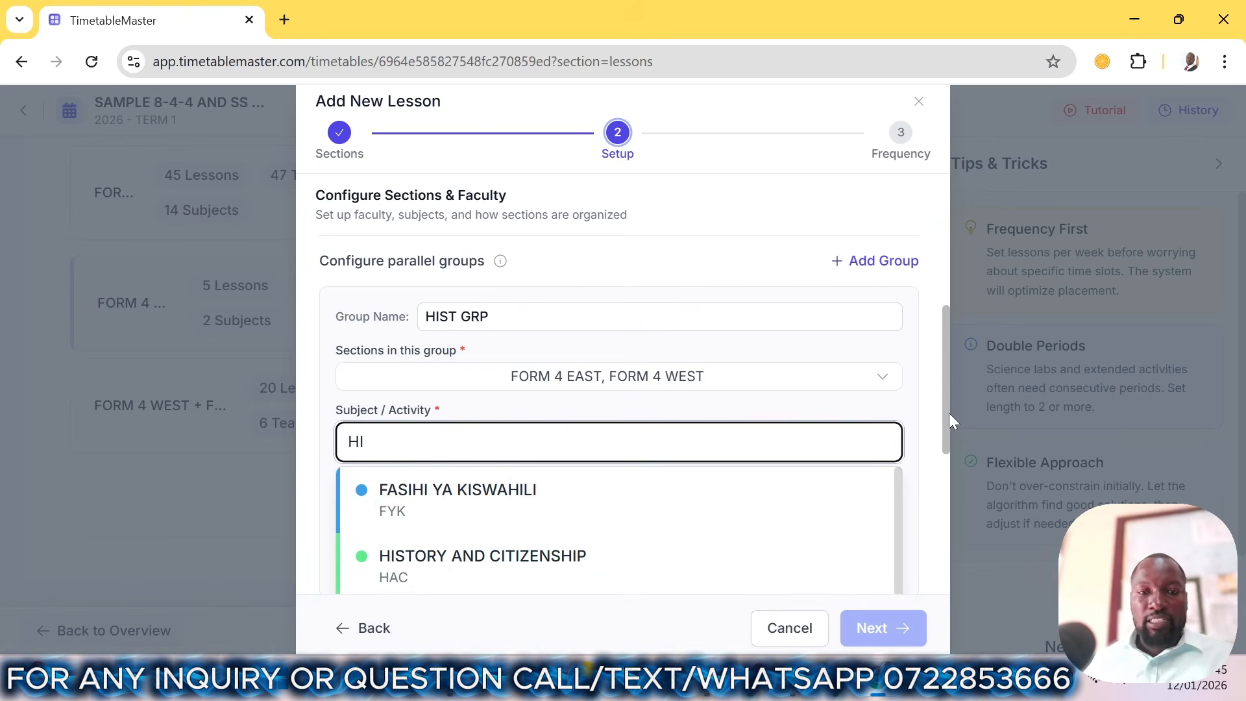
{"action": "left_click_drag", "start_coordinate": [949, 412], "coordinate": [945, 493]}
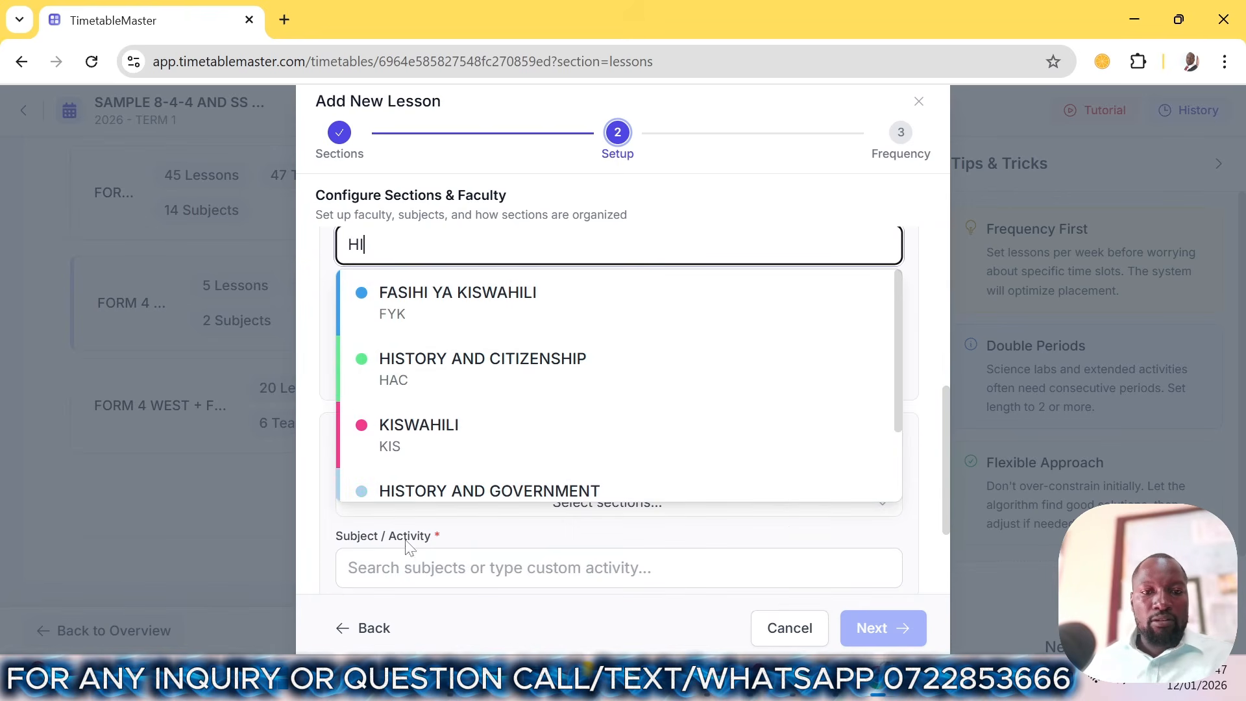
{"action": "left_click", "coordinate": [465, 492]}
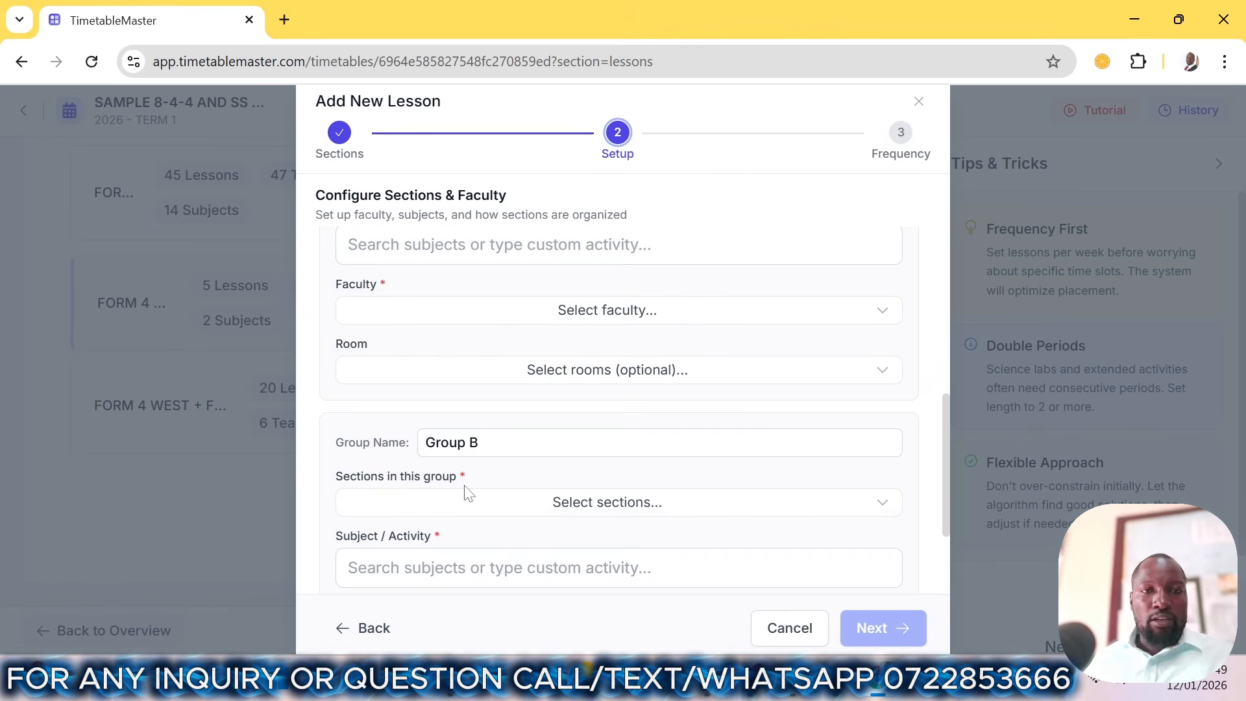
{"action": "scroll", "coordinate": [481, 425], "scroll_direction": "up", "scroll_amount": 3}
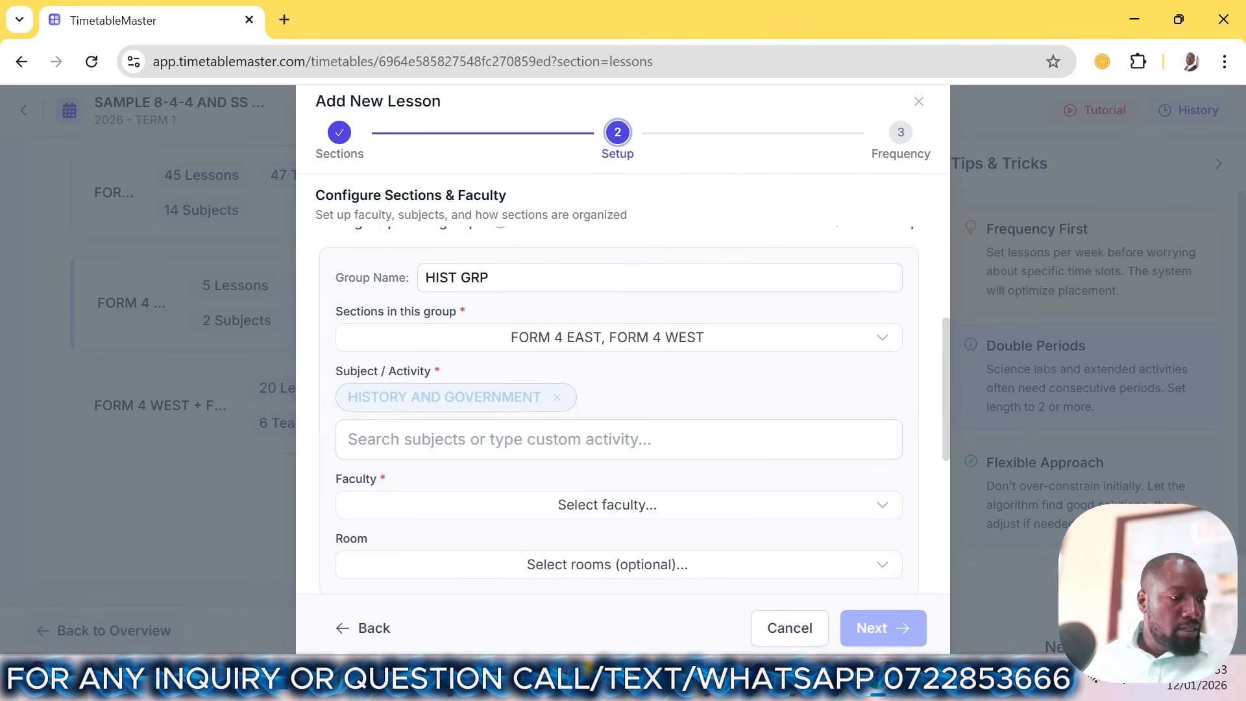
{"action": "left_click", "coordinate": [497, 507]}
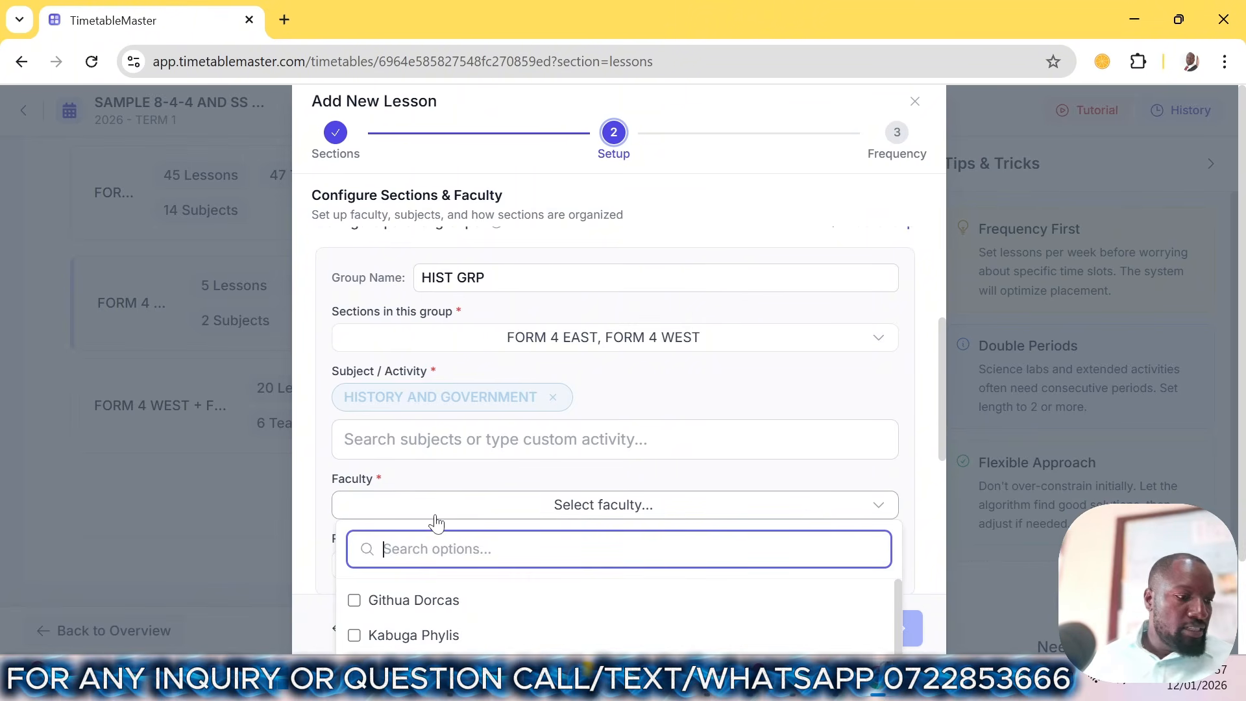
{"action": "type", "text": "ROSA"}
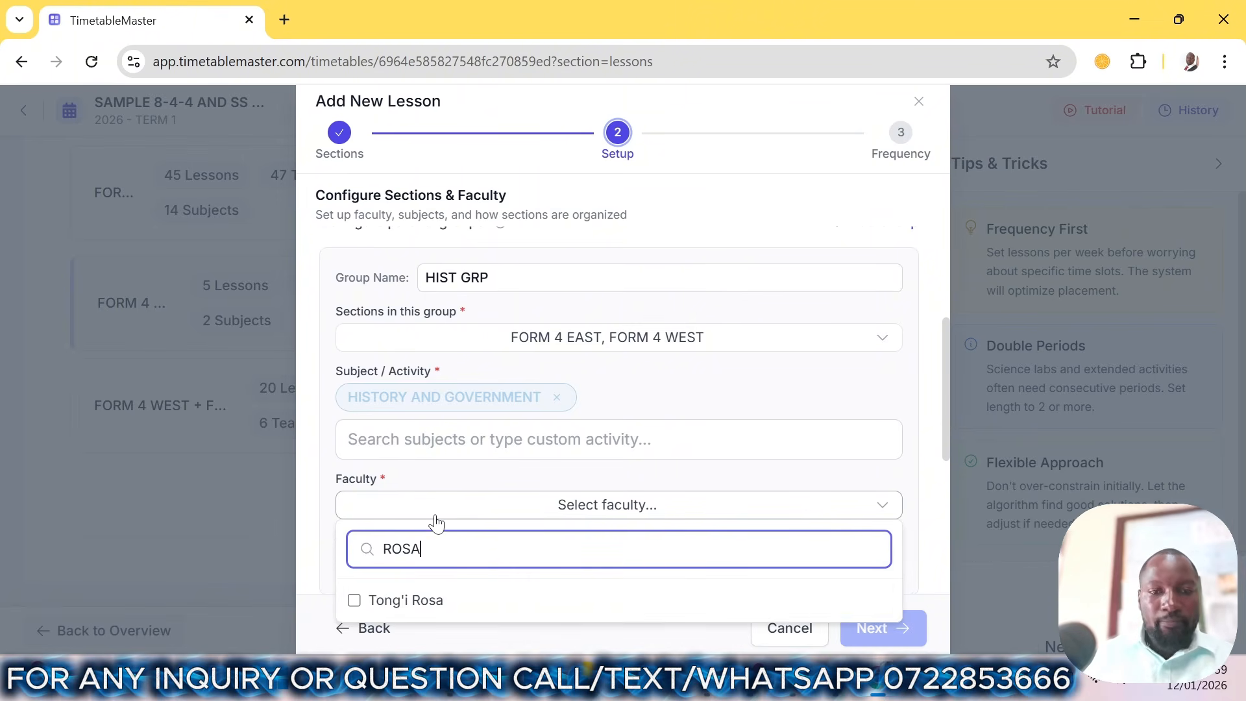
{"action": "left_click", "coordinate": [588, 598]}
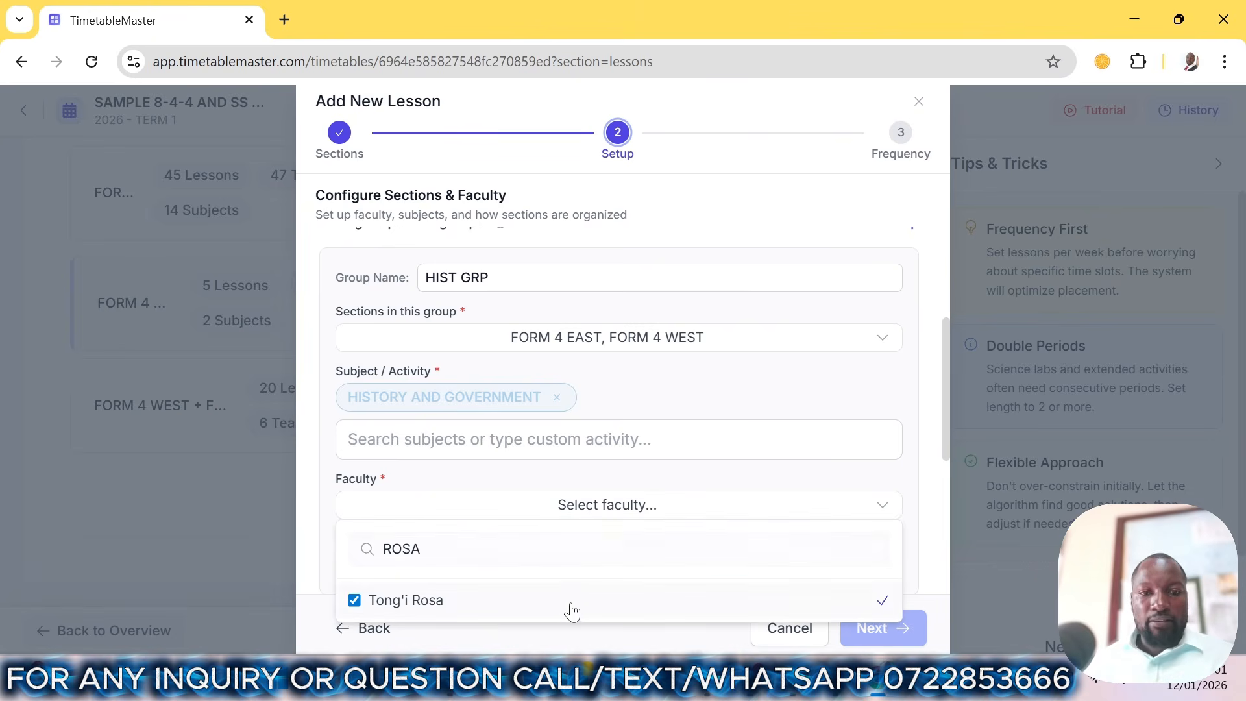
{"action": "left_click", "coordinate": [901, 494]}
- Name the second parallel group GEO GRP and include both FORM 4 EAST and FORM 4 WEST in it
{"action": "scroll", "coordinate": [634, 525], "scroll_direction": "down", "scroll_amount": 3}
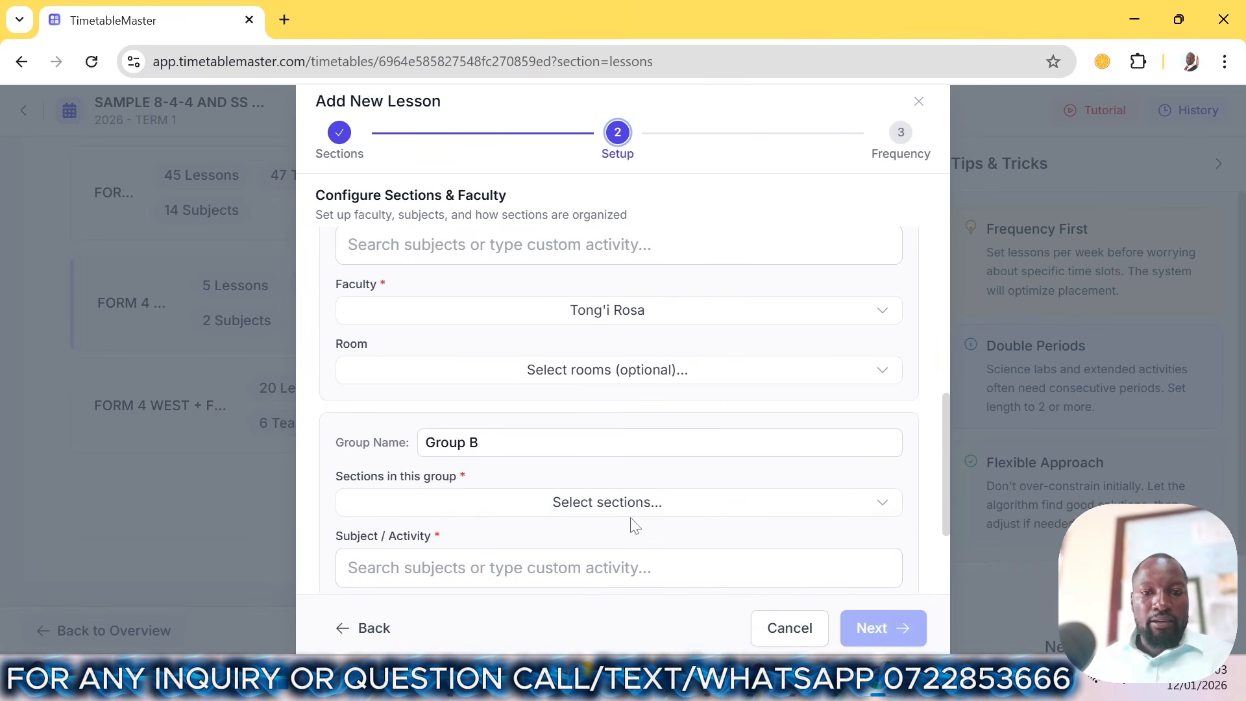
{"action": "left_click", "coordinate": [339, 453]}
{"action": "type", "text": "GEO GRP"}
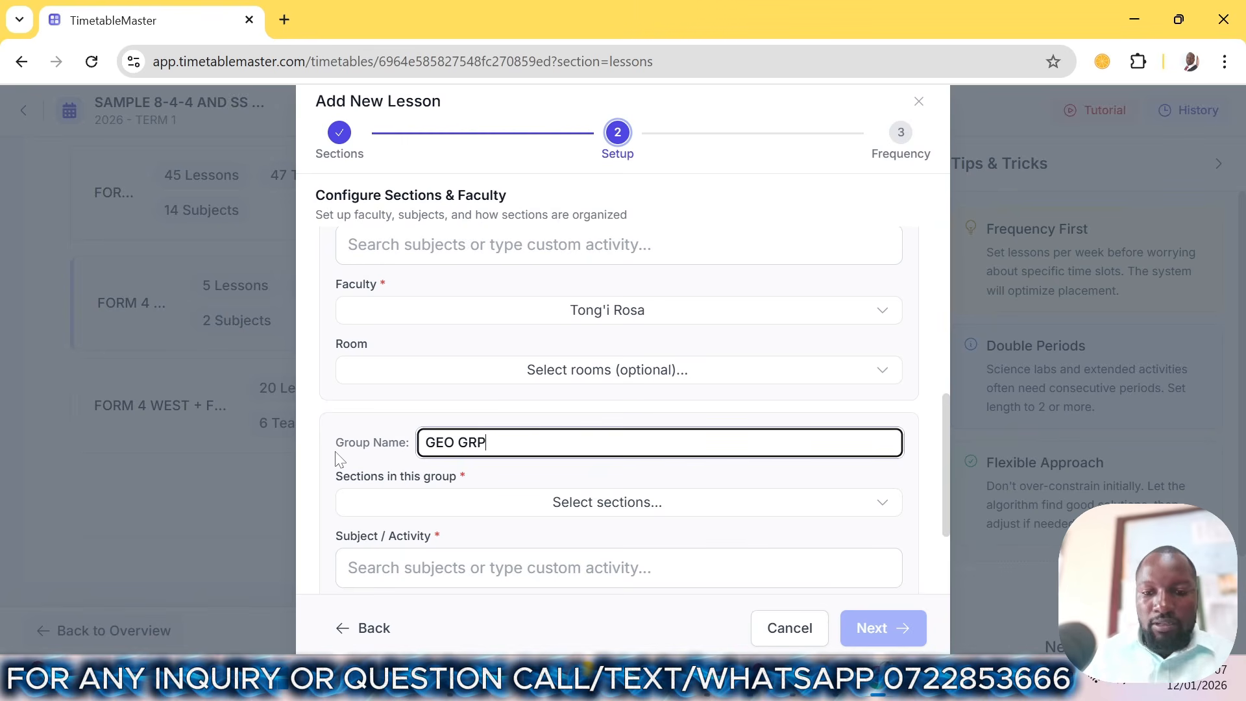
{"action": "left_click", "coordinate": [473, 505]}
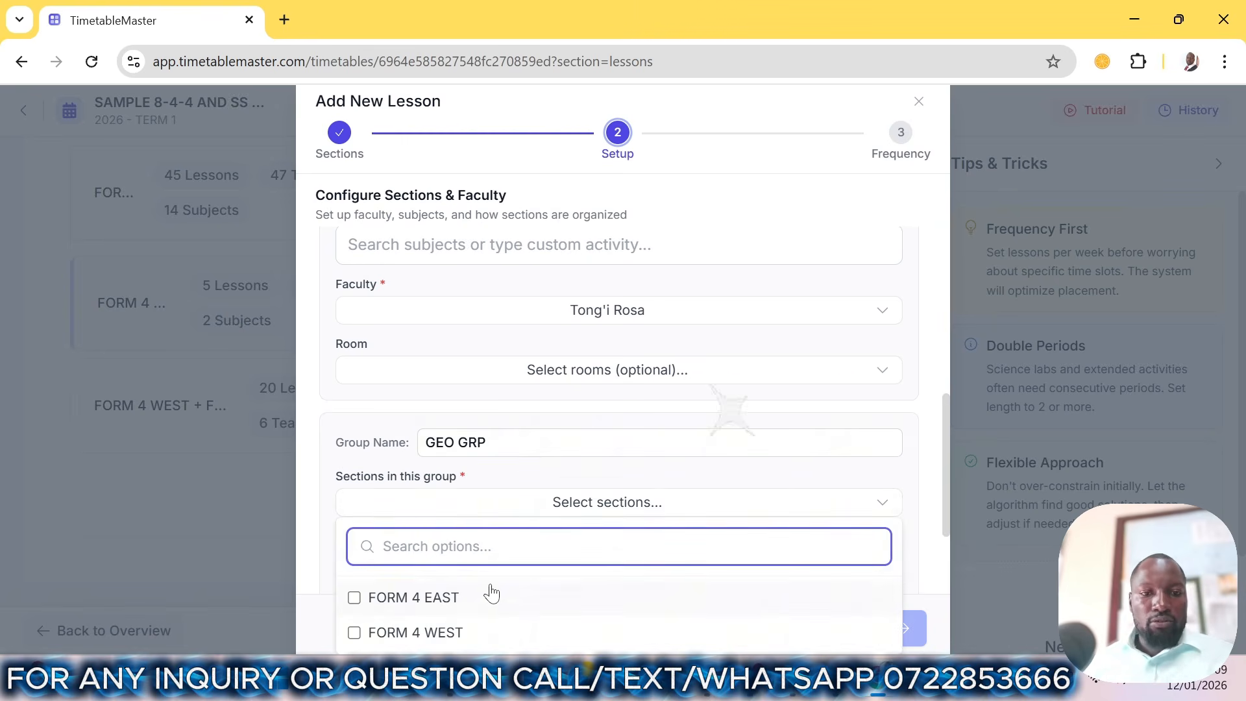
{"action": "left_click", "coordinate": [473, 604]}
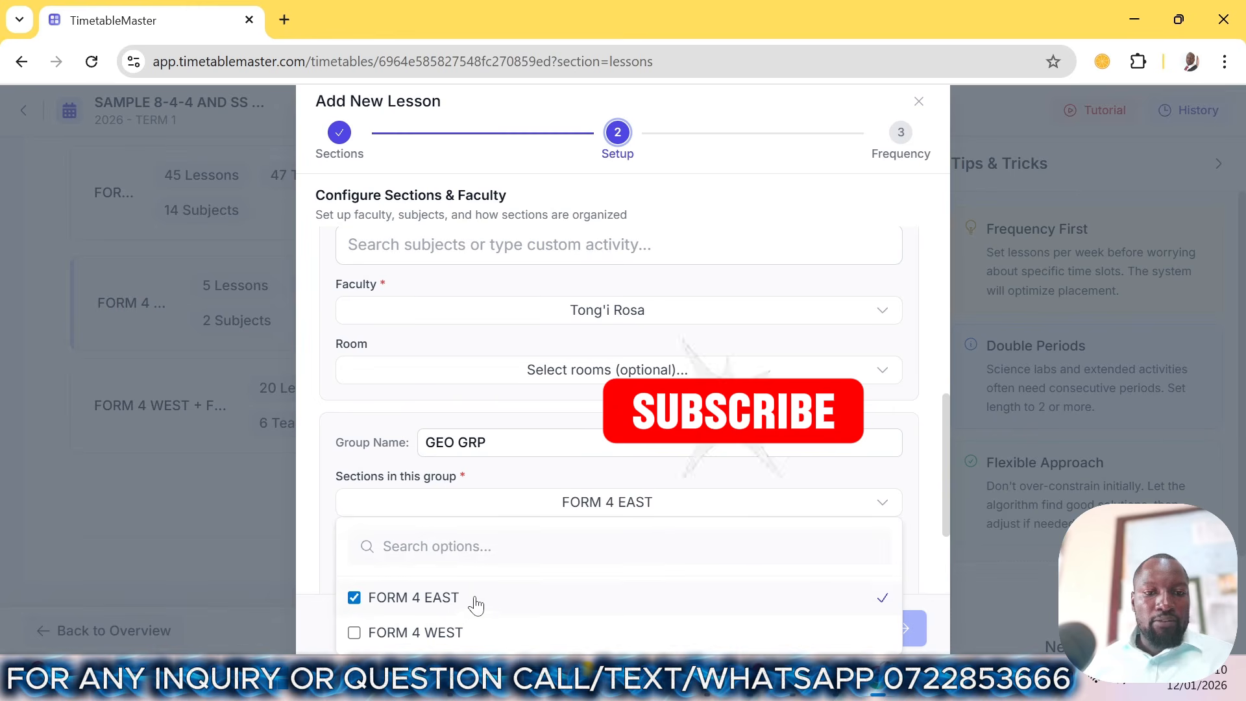
{"action": "left_click", "coordinate": [459, 633]}
- Set GEOGRAPHY as the GEO GRP subject and assign its teacher by searching the faculty by name
{"action": "left_click_drag", "start_coordinate": [945, 425], "coordinate": [947, 498]}
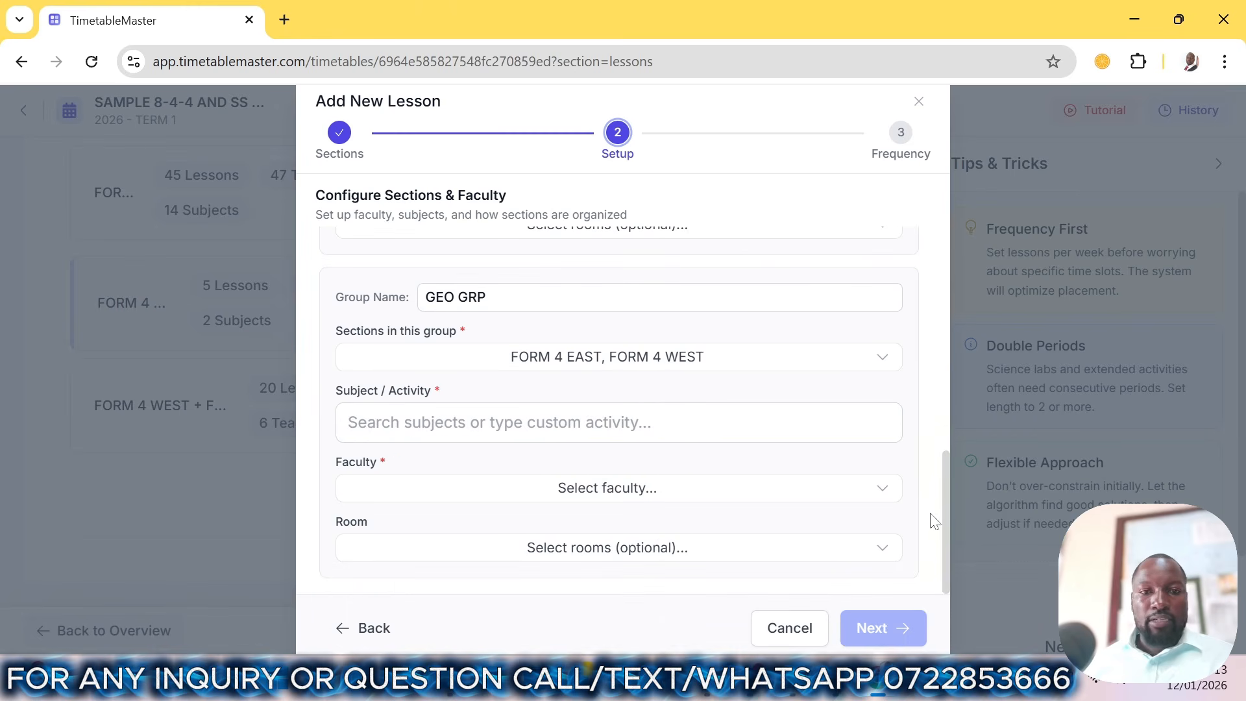
{"action": "left_click", "coordinate": [499, 422]}
{"action": "type", "text": "GEO"}
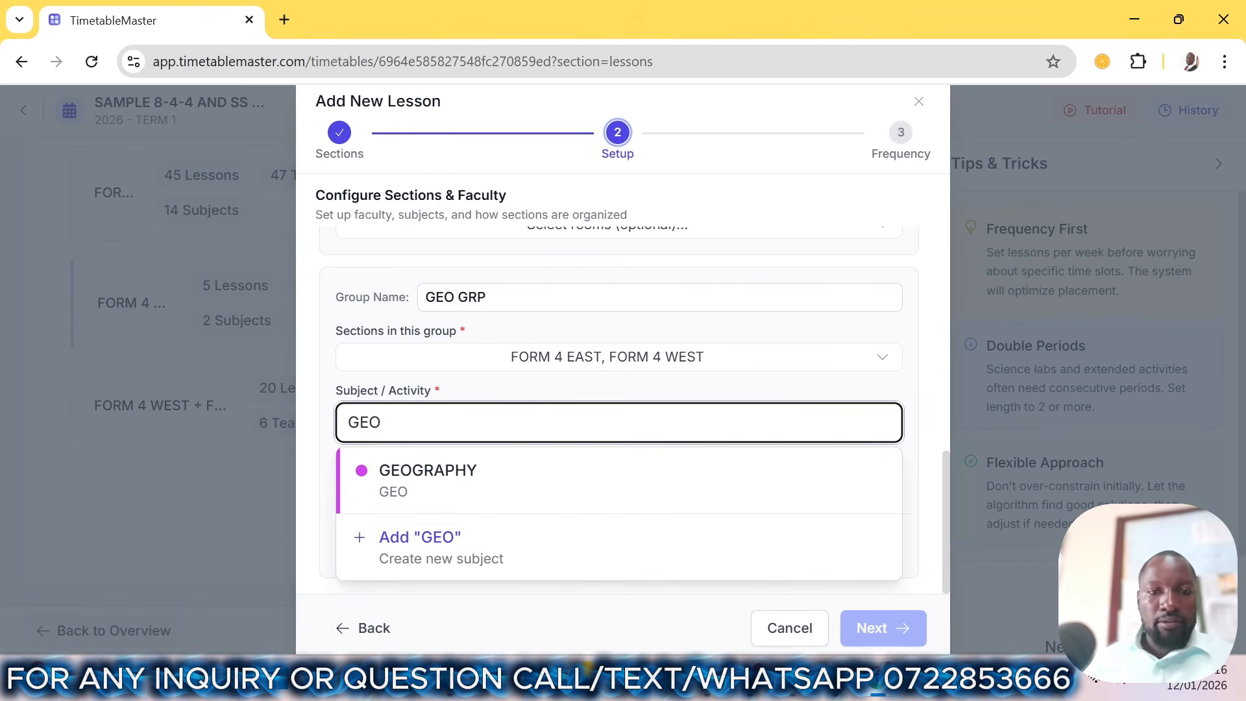
{"action": "left_click", "coordinate": [503, 486]}
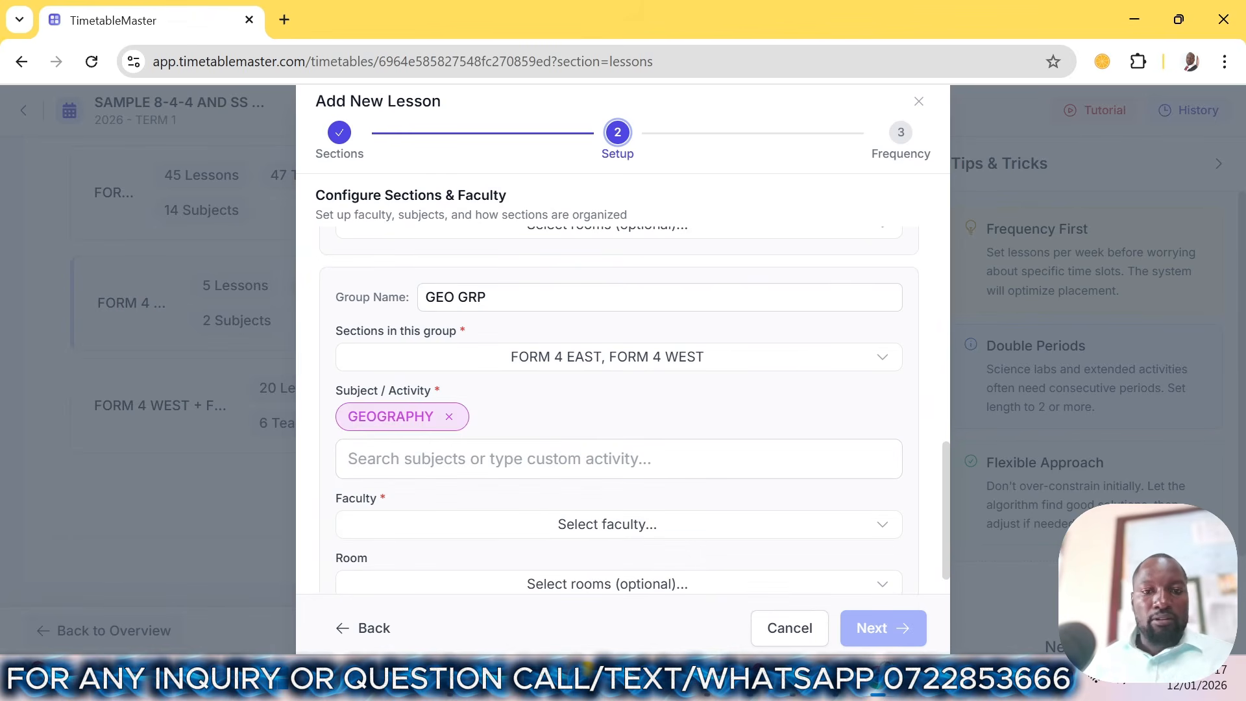
{"action": "left_click", "coordinate": [543, 539]}
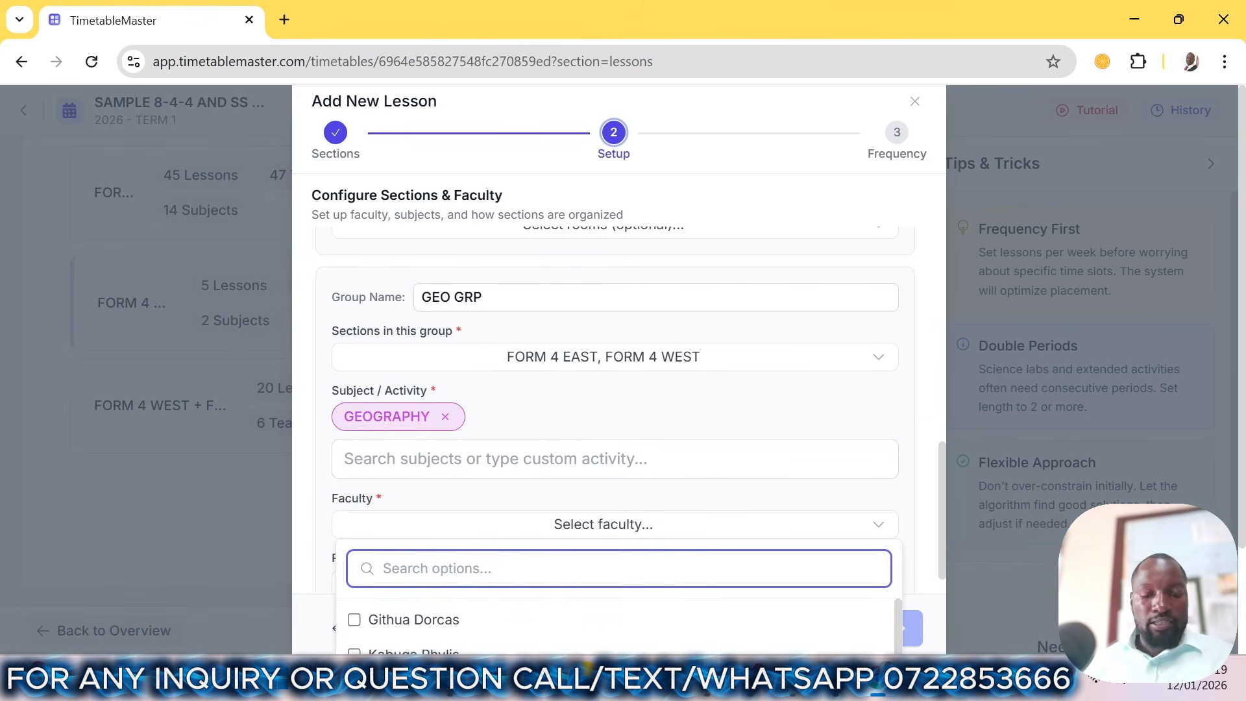
{"action": "type", "text": "MWA"}
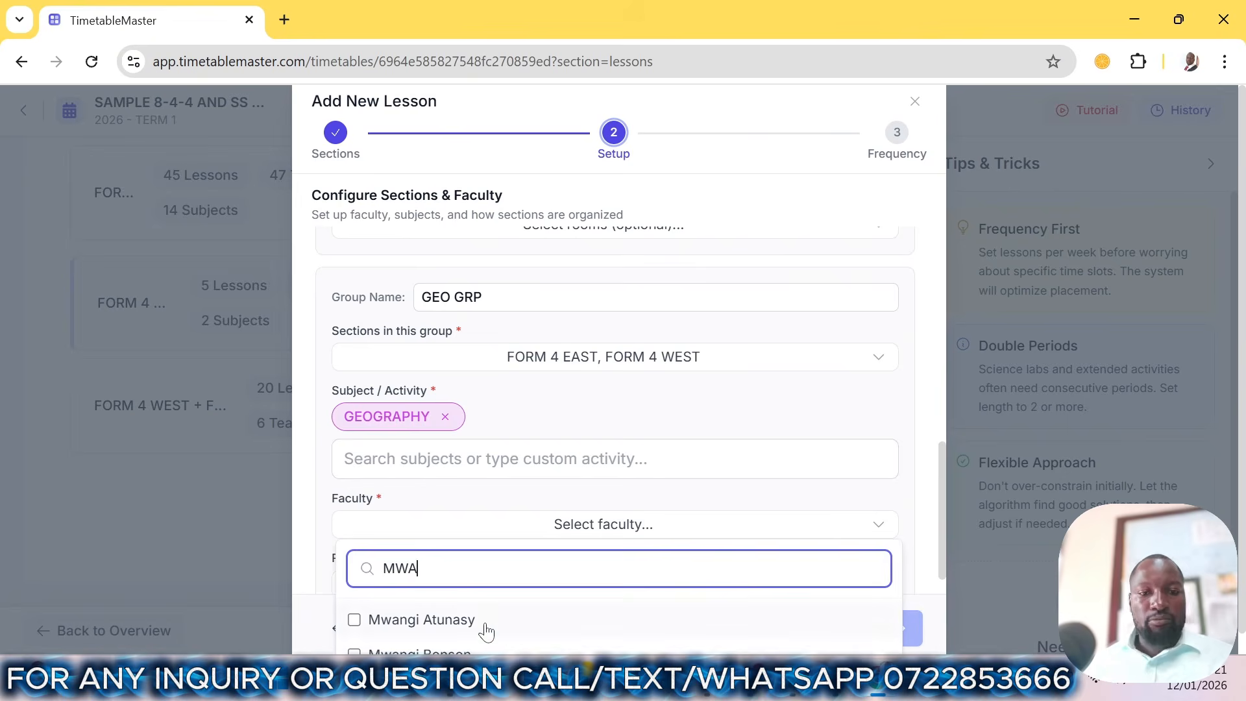
{"action": "left_click", "coordinate": [483, 652]}
{"action": "left_click", "coordinate": [940, 511]}
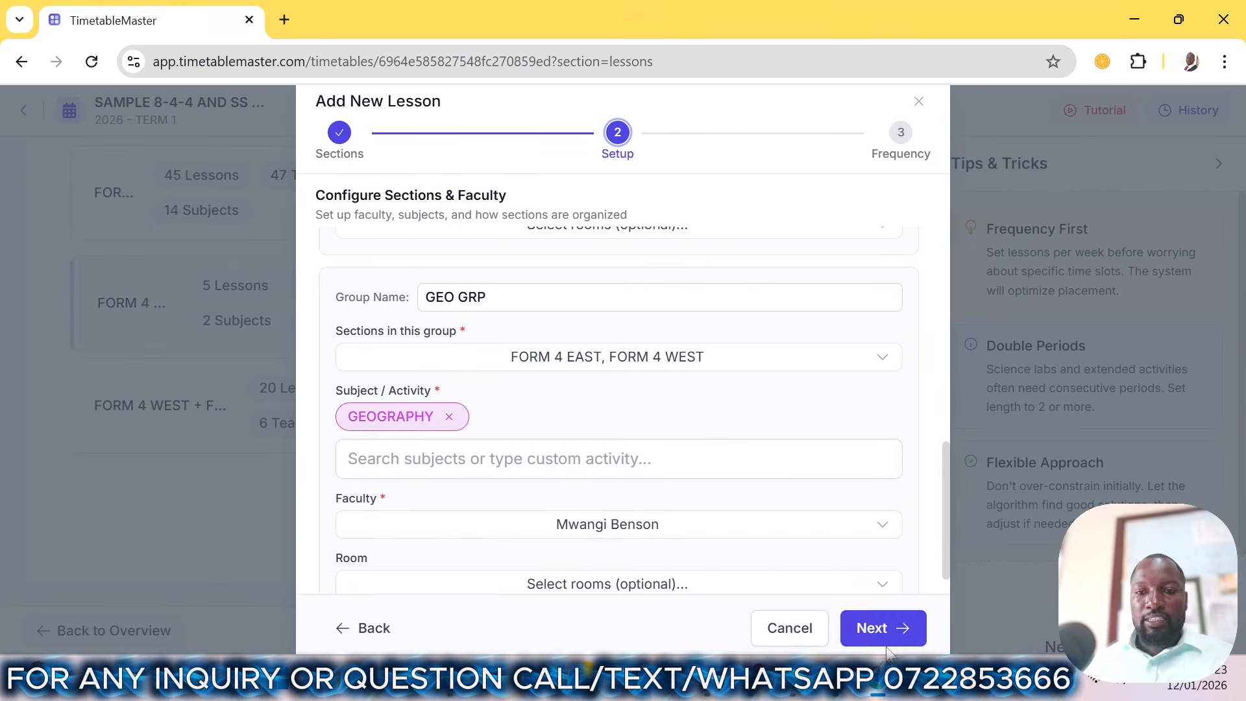
- Set the co-scheduled history and geography lesson to 5 single periods per week and create it
{"action": "left_click", "coordinate": [882, 629]}
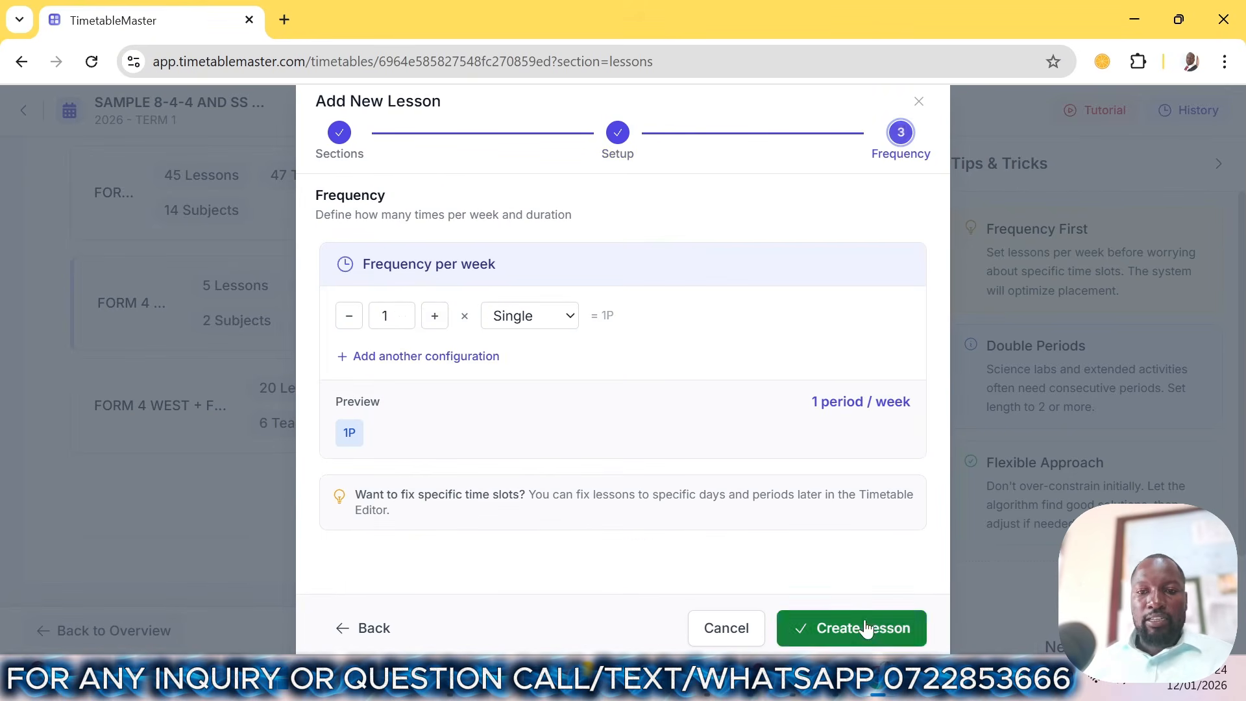
{"action": "left_click", "coordinate": [429, 322]}
{"action": "left_click", "coordinate": [429, 322]}
{"action": "left_click", "coordinate": [429, 322]}
{"action": "left_click", "coordinate": [429, 322]}
{"action": "left_click", "coordinate": [827, 626]}
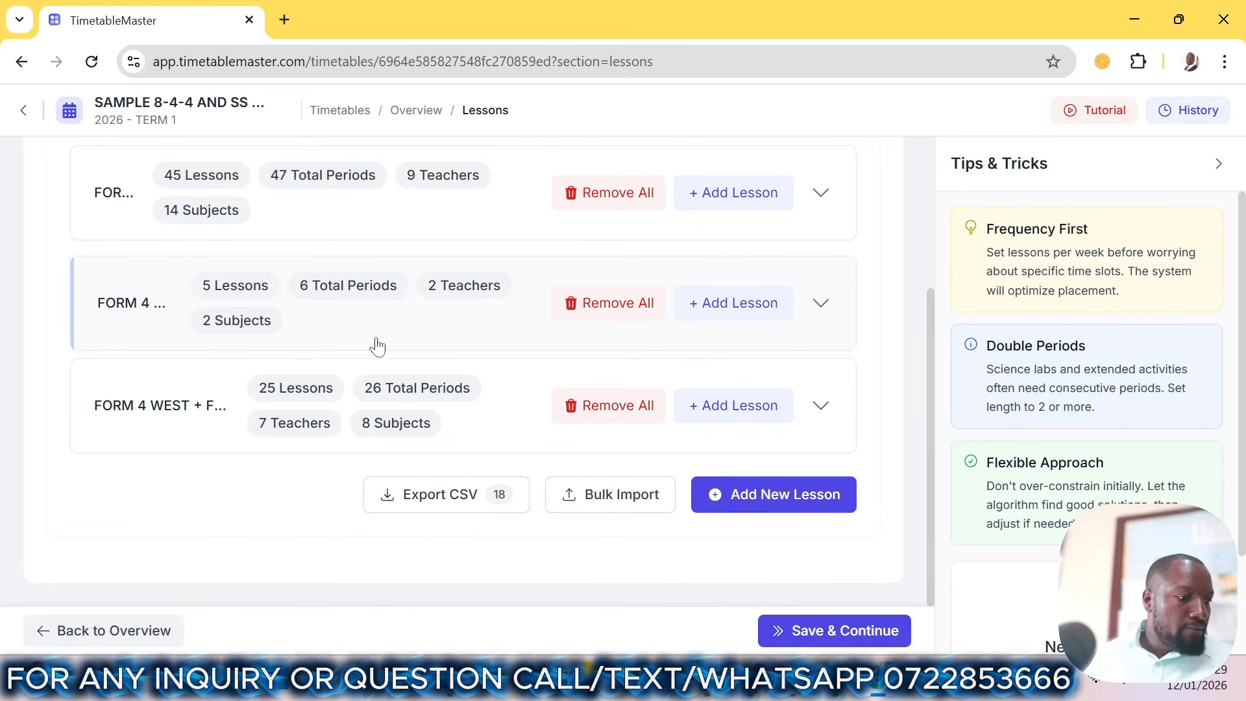
- Start a new lesson covering FORM 4 EAST and FORM 4 WEST and proceed to its setup
{"action": "left_click", "coordinate": [789, 495]}
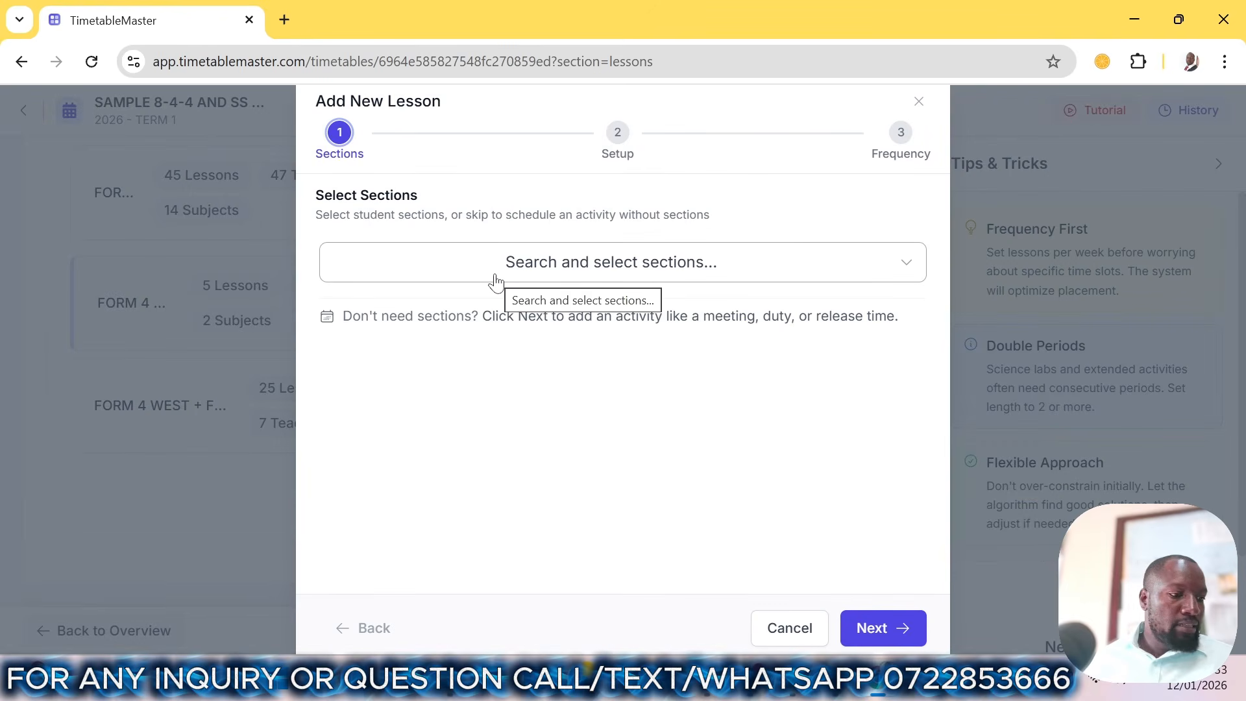
{"action": "left_click", "coordinate": [570, 273]}
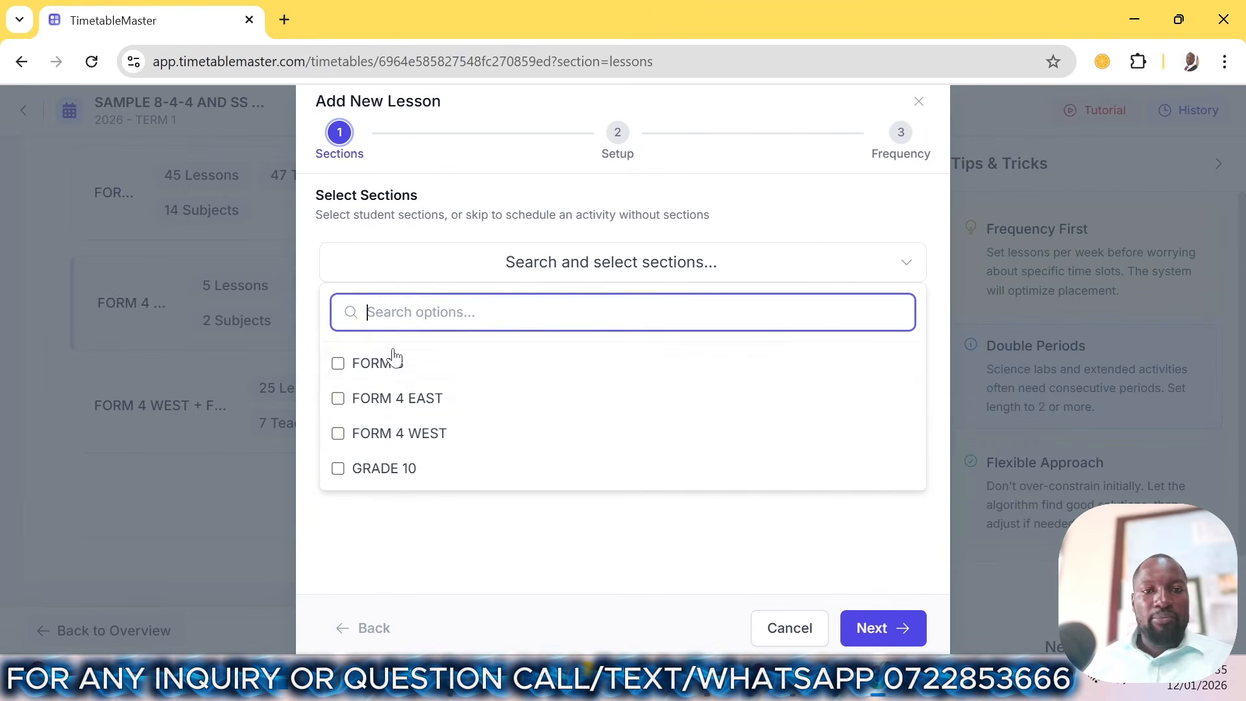
{"action": "left_click", "coordinate": [381, 404]}
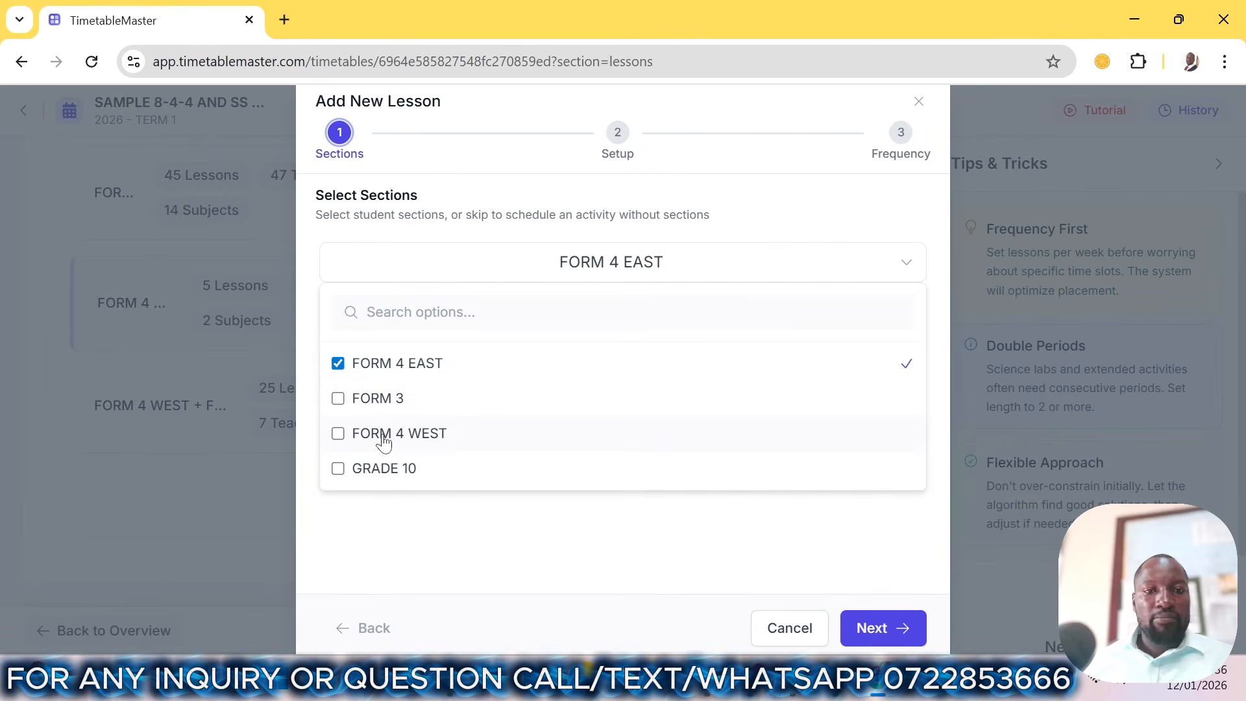
{"action": "left_click", "coordinate": [896, 633]}
- Set KISWAHILI as the combined FORM 4 lesson's subject and assign its teacher by searching the faculty by name
{"action": "left_click", "coordinate": [618, 452]}
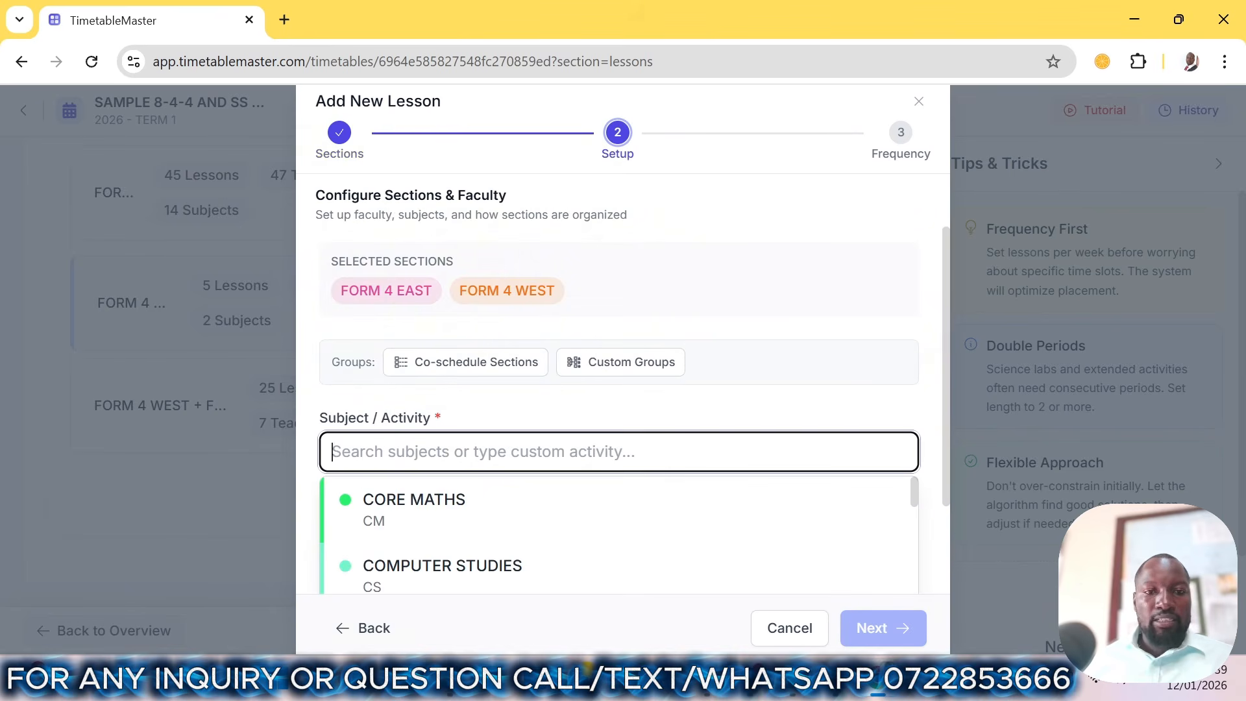
{"action": "type", "text": "KISW"}
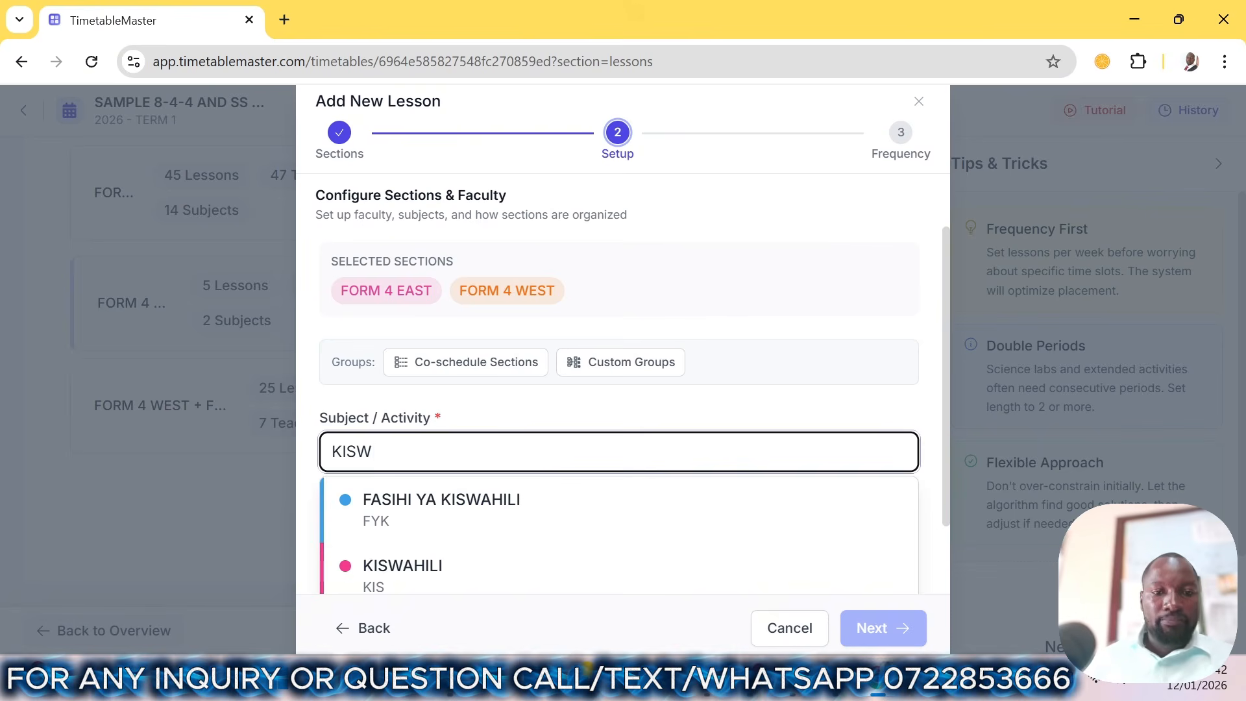
{"action": "left_click", "coordinate": [370, 578]}
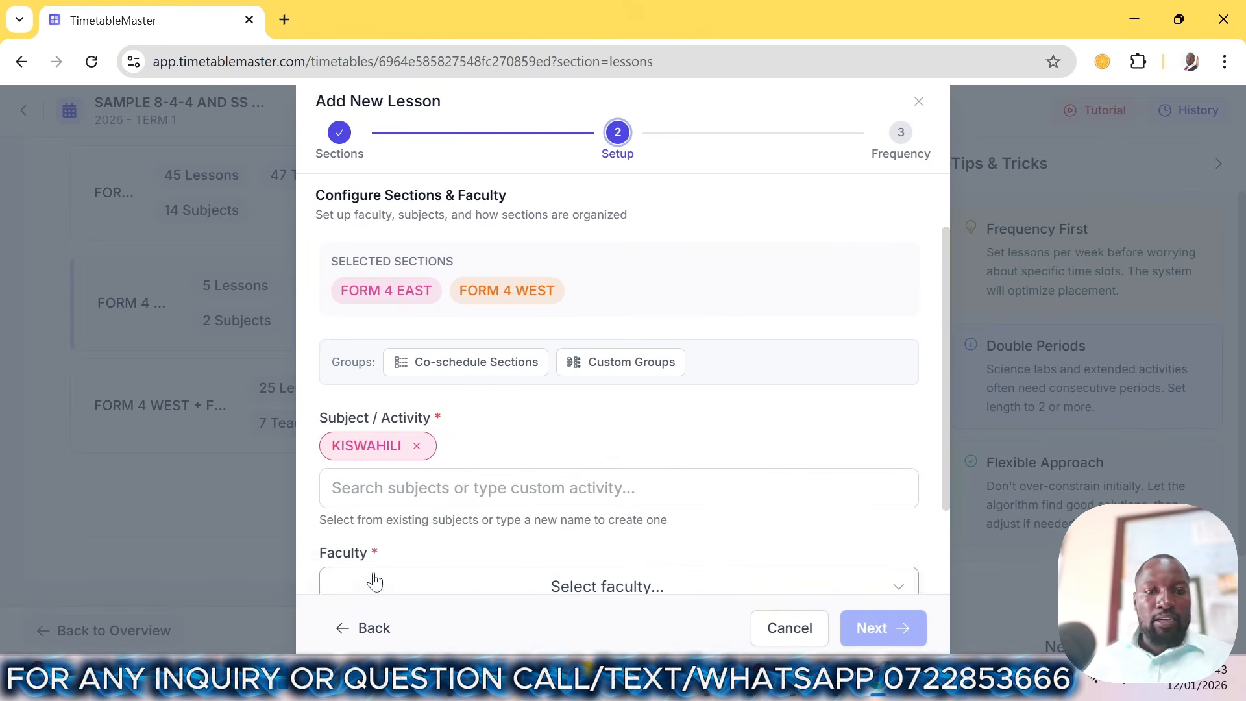
{"action": "scroll", "coordinate": [559, 556], "scroll_direction": "down", "scroll_amount": 1}
{"action": "scroll", "coordinate": [584, 532], "scroll_direction": "down", "scroll_amount": 1}
{"action": "left_click", "coordinate": [609, 493]}
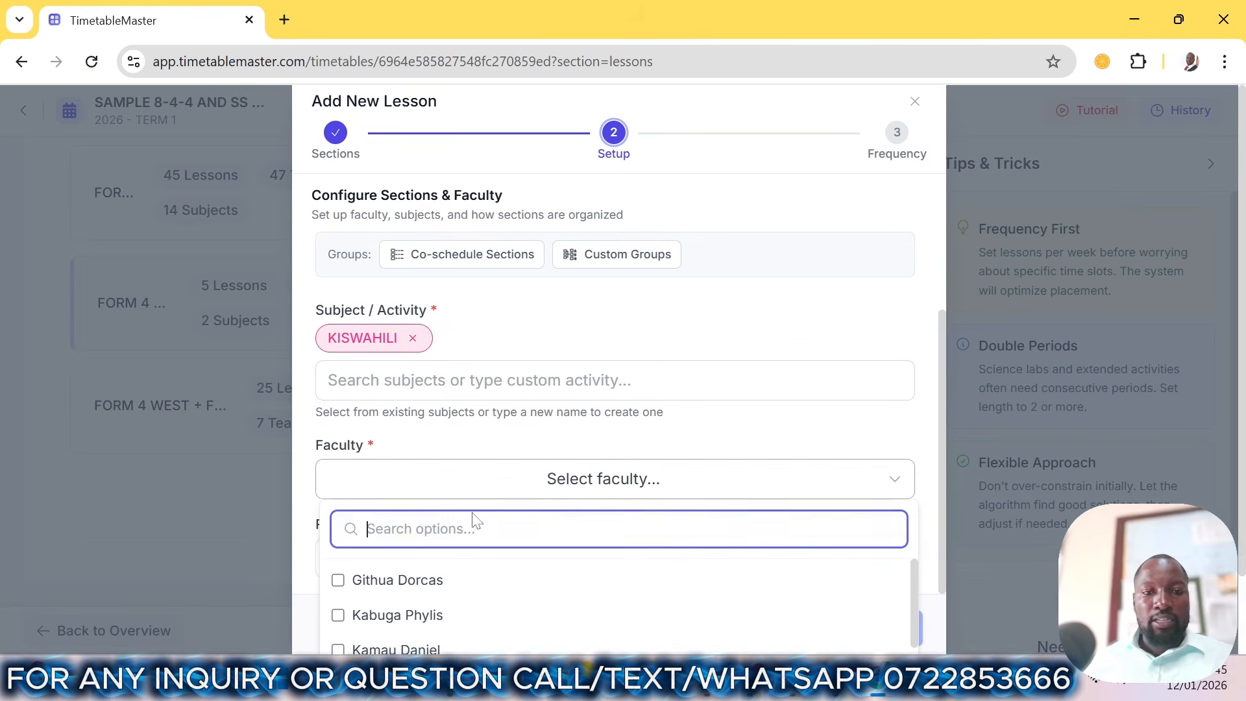
{"action": "type", "text": "PH"}
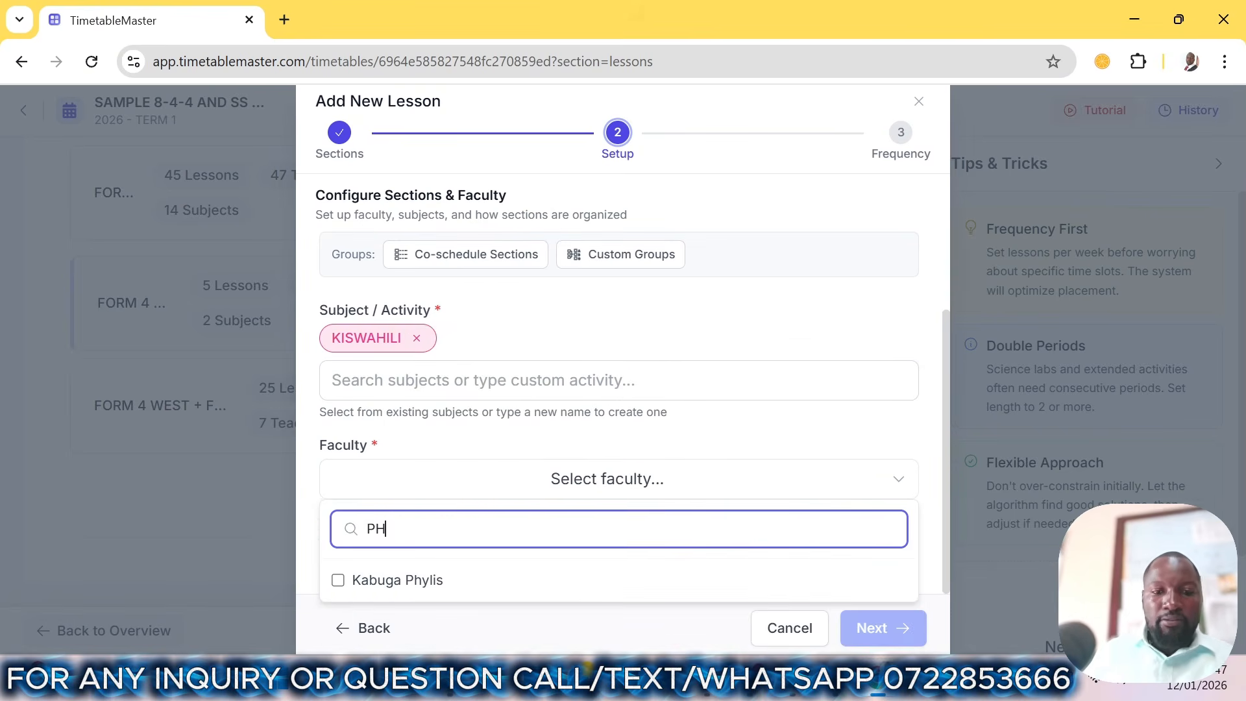
{"action": "left_click", "coordinate": [448, 584]}
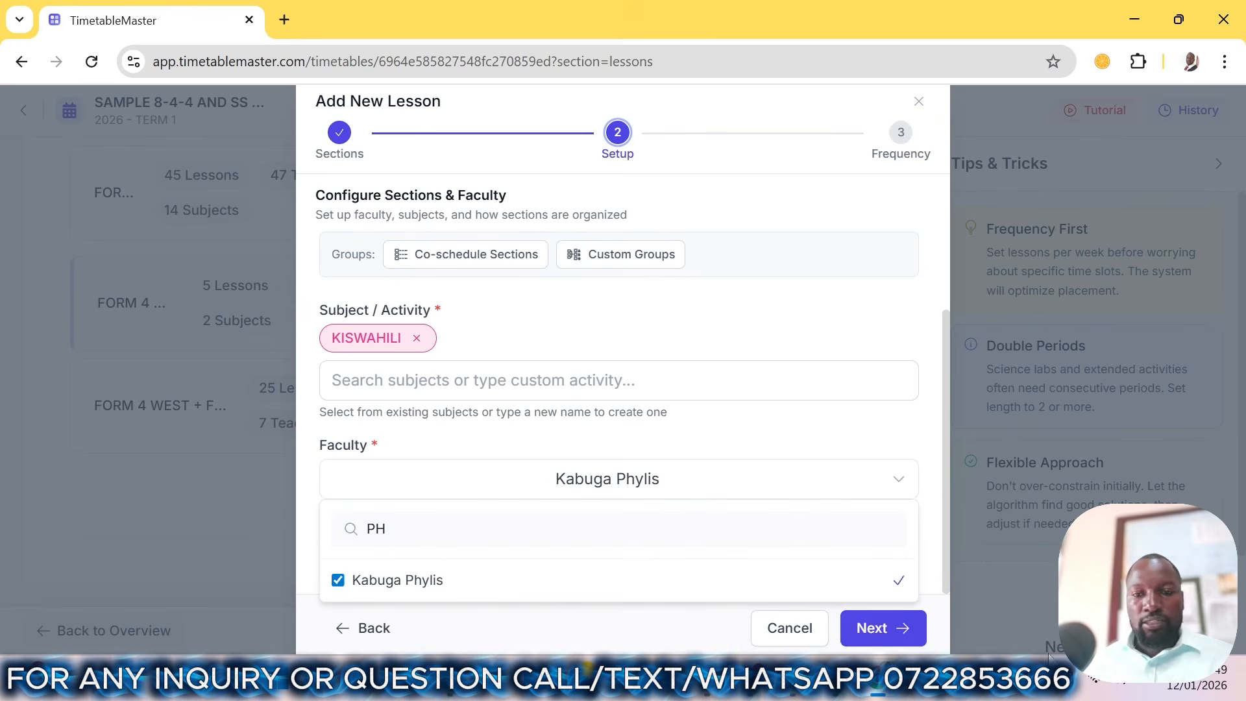
- Set the combined FORM 4 Kiswahili lesson to 6 single periods per week and create it
{"action": "left_click", "coordinate": [872, 627]}
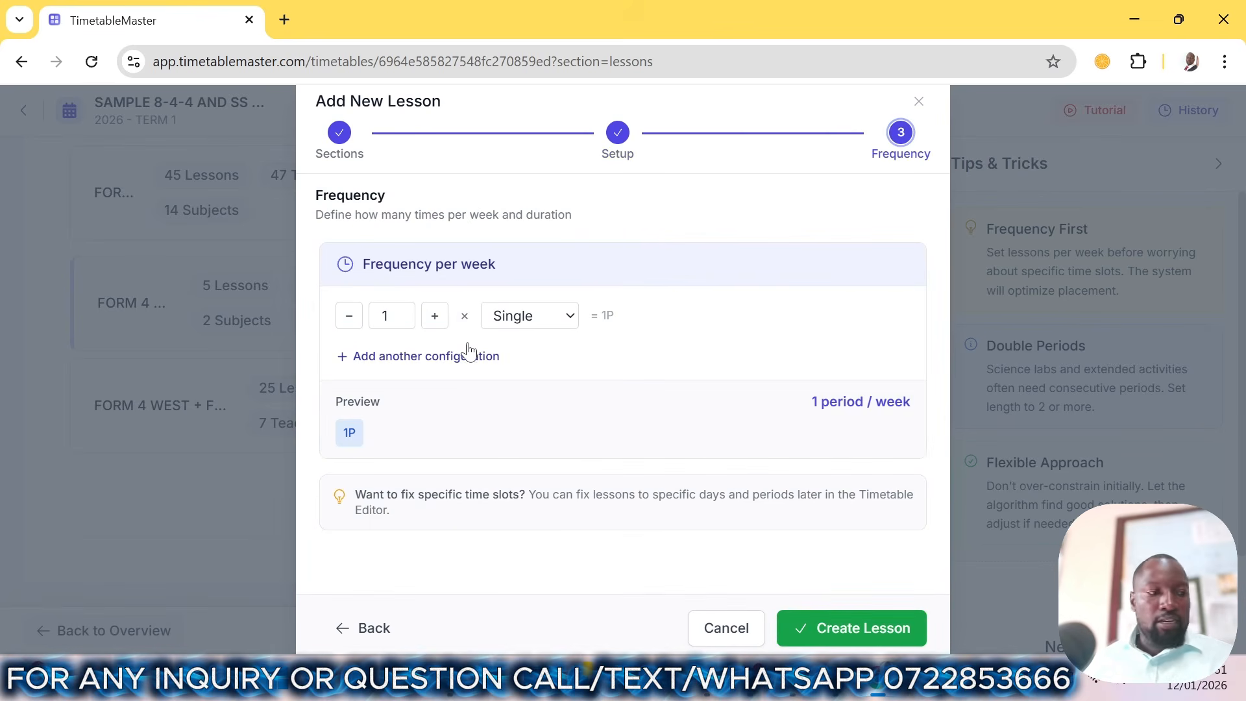
{"action": "left_click", "coordinate": [433, 324]}
{"action": "left_click", "coordinate": [433, 324]}
{"action": "left_click", "coordinate": [433, 323]}
{"action": "left_click", "coordinate": [433, 324]}
{"action": "left_click", "coordinate": [435, 324]}
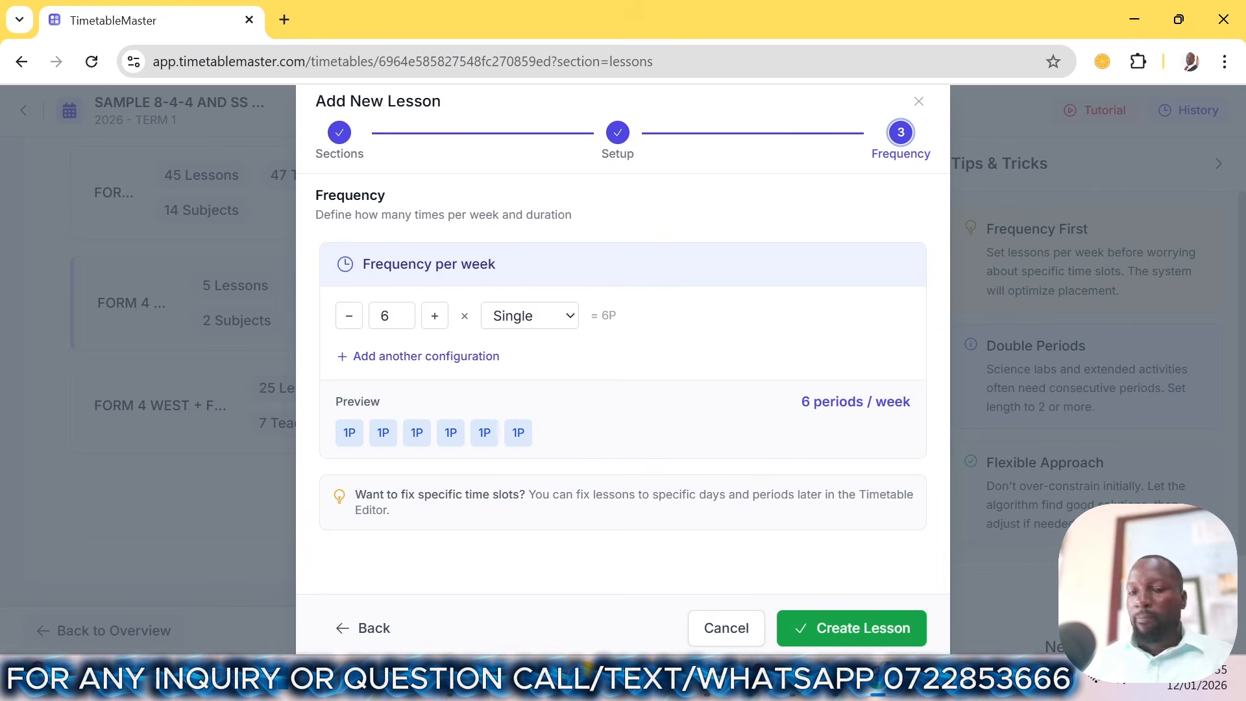
{"action": "left_click", "coordinate": [822, 632]}
{"action": "mouse_move", "coordinate": [898, 696]}
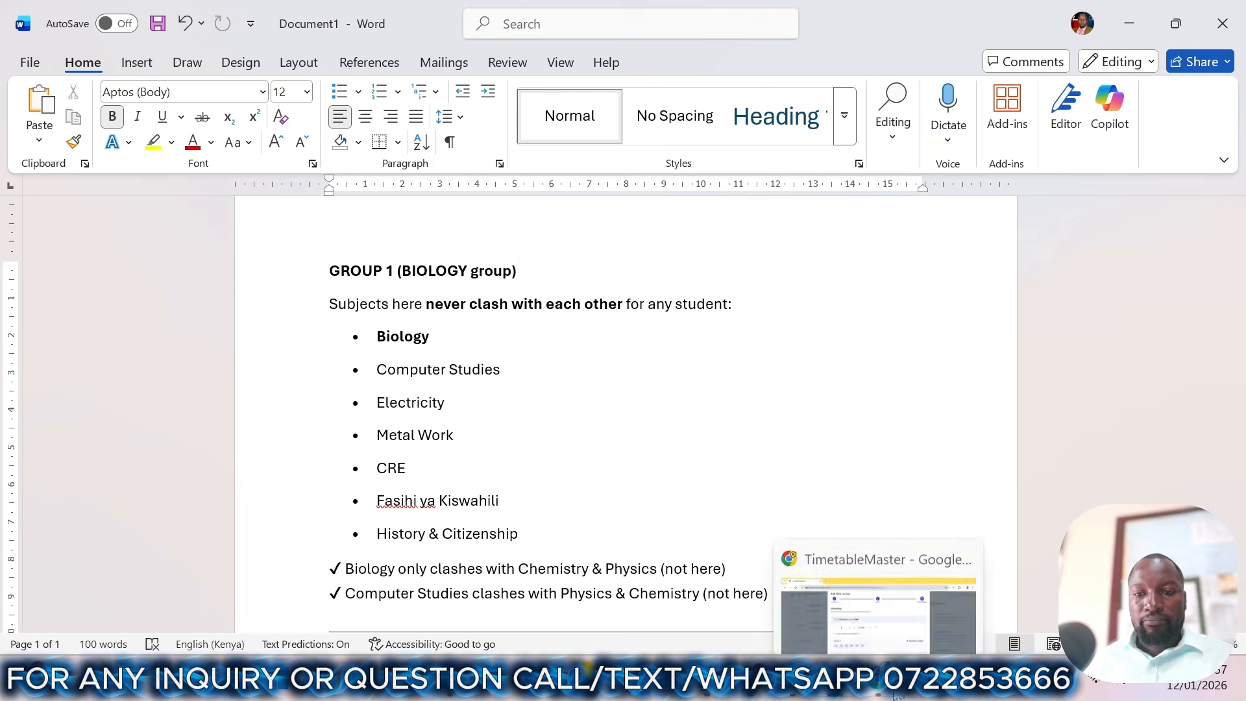
{"action": "left_click", "coordinate": [879, 610]}
{"action": "left_click", "coordinate": [831, 627]}
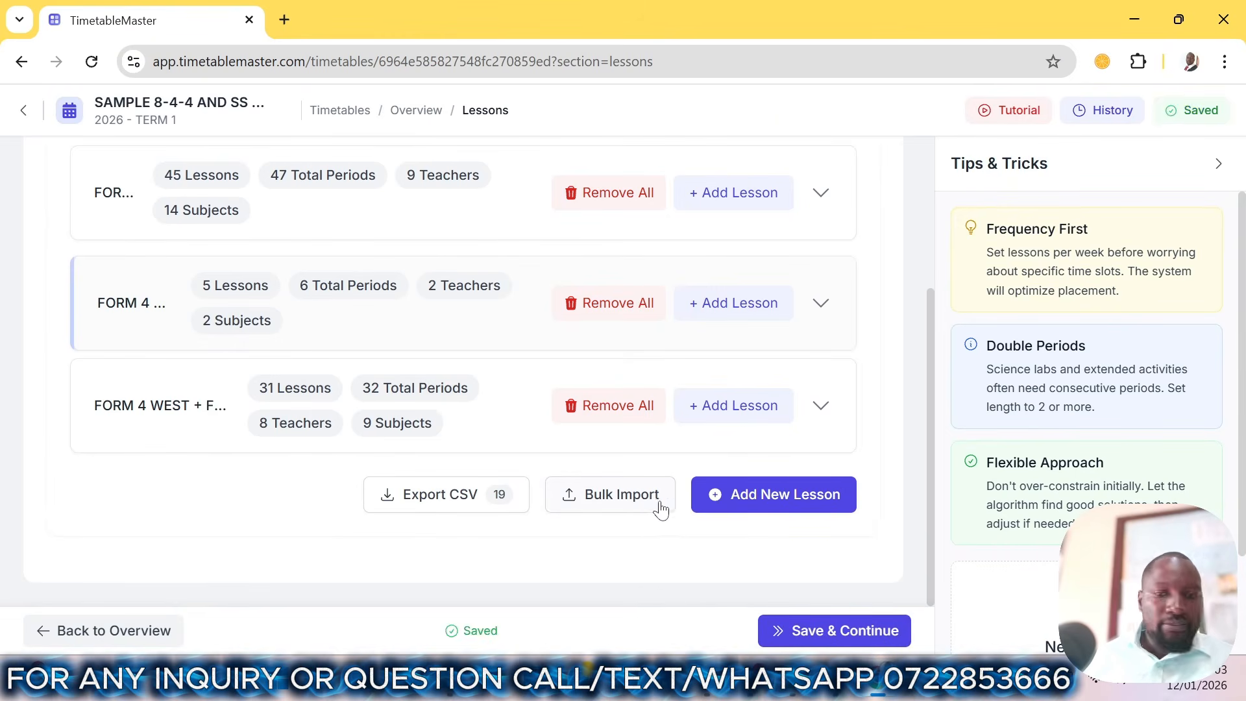
- Start a new lesson covering only FORM 4 WEST and proceed to its setup
{"action": "left_click", "coordinate": [757, 503]}
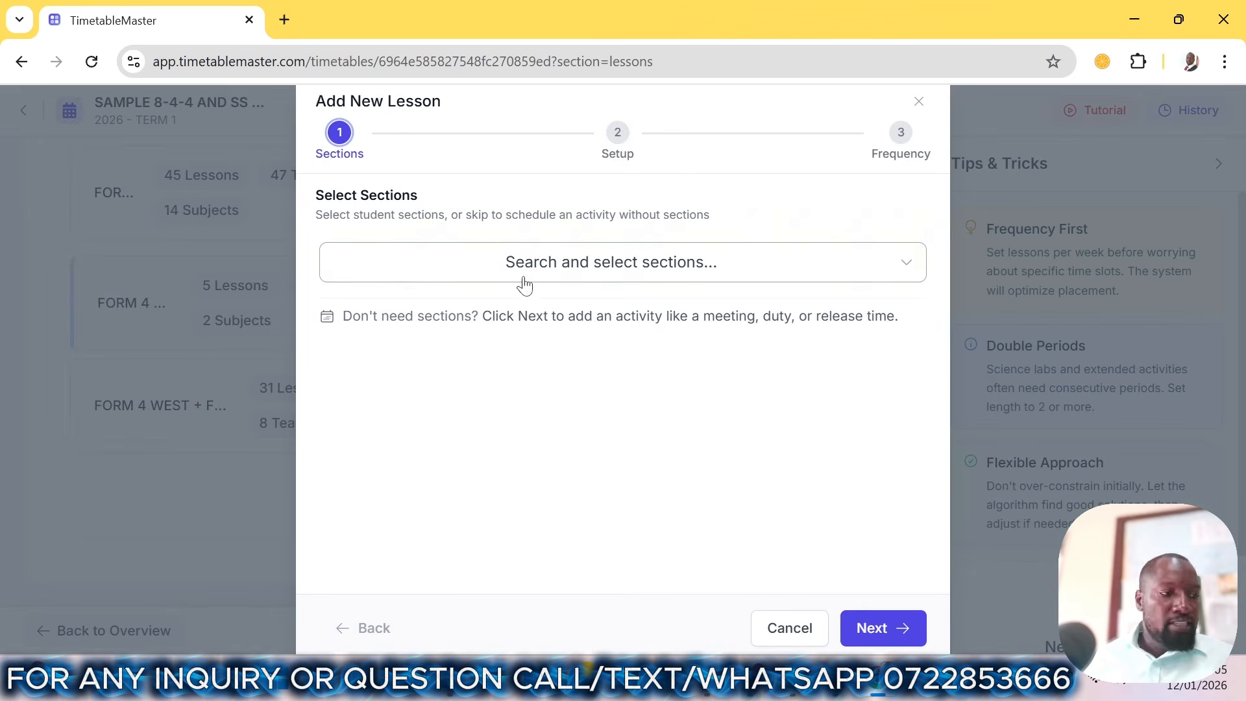
{"action": "left_click", "coordinate": [549, 259]}
{"action": "left_click", "coordinate": [405, 433]}
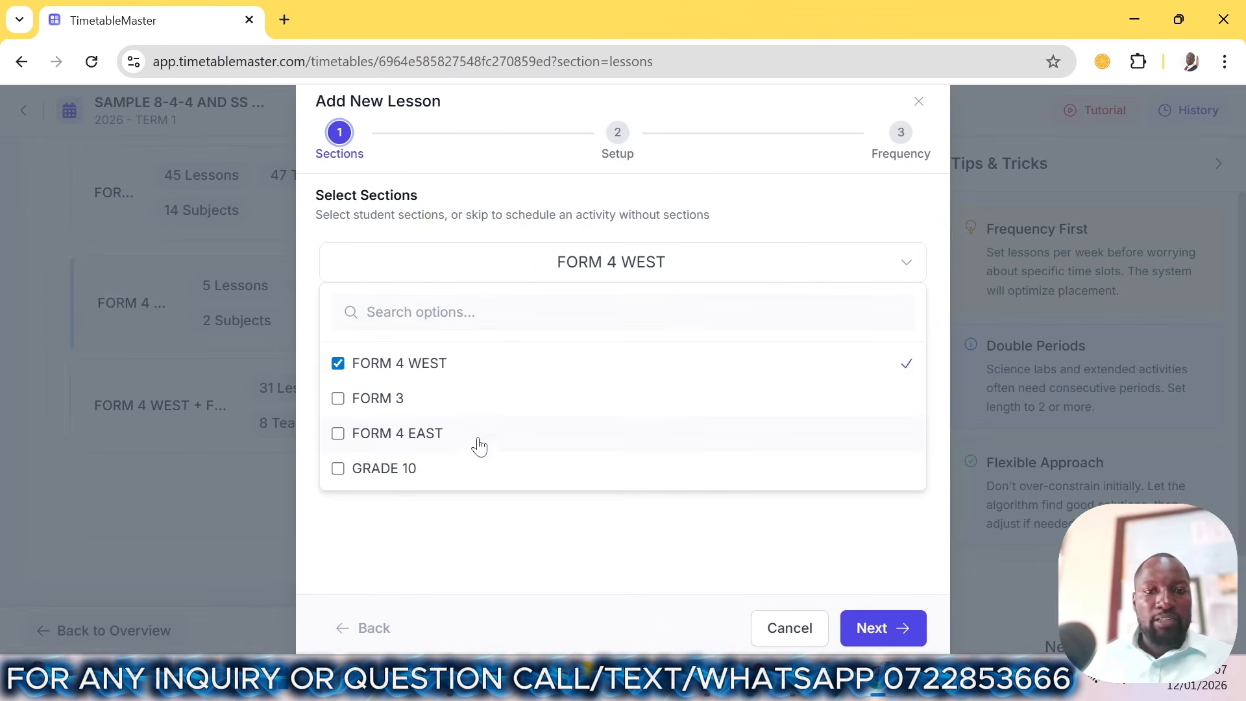
{"action": "left_click", "coordinate": [865, 632]}
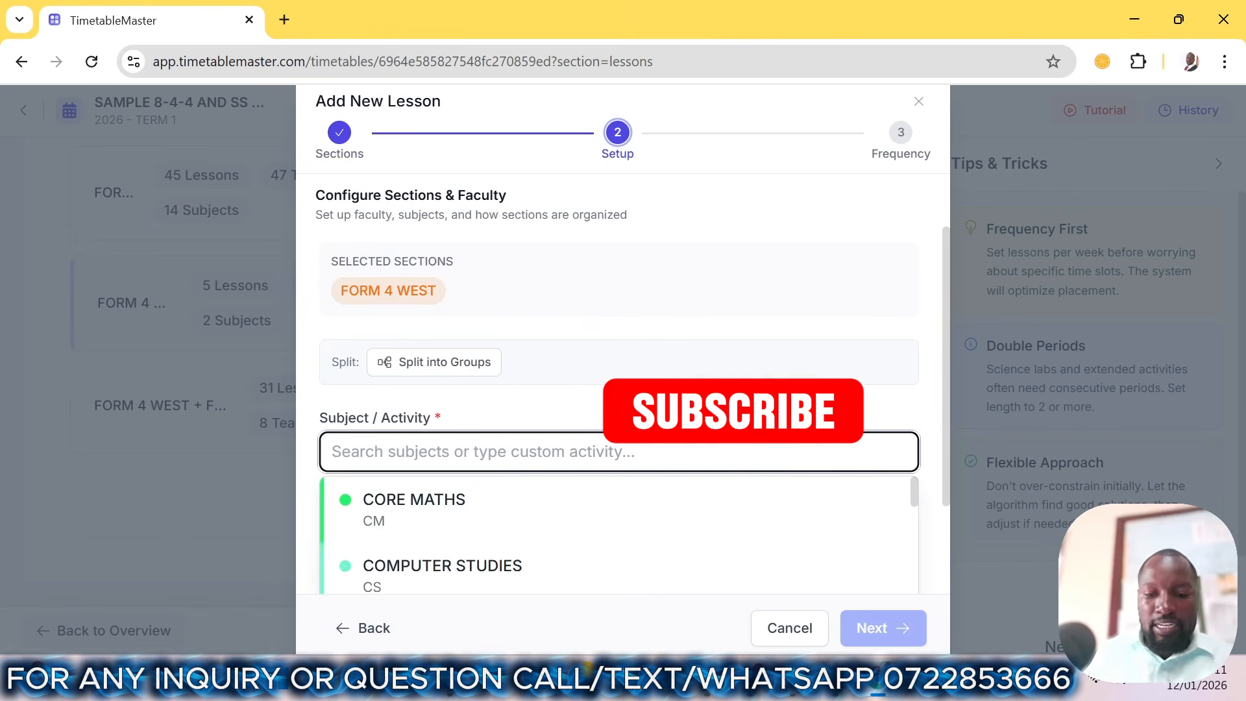
- Set LIFE SKILLS as the FORM 4 WEST lesson's subject and assign its teacher by searching the faculty by name
{"action": "type", "text": "LIFE"}
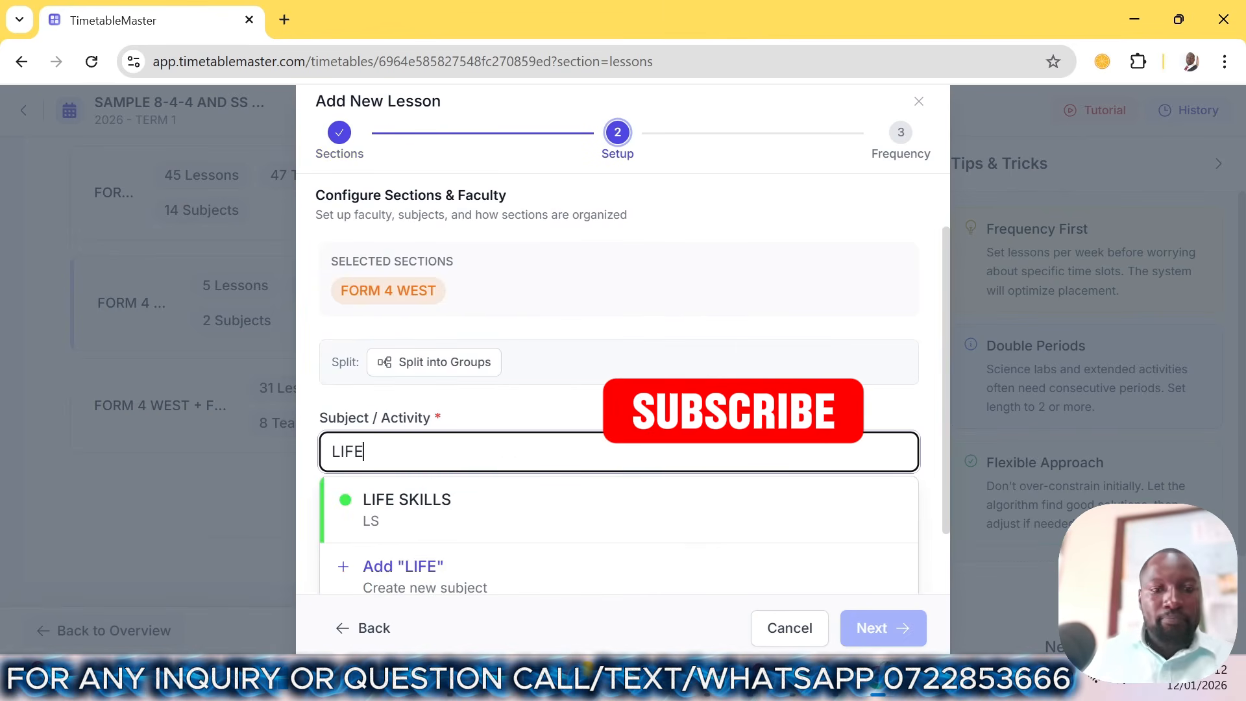
{"action": "left_click", "coordinate": [465, 524]}
{"action": "scroll", "coordinate": [513, 500], "scroll_direction": "down", "scroll_amount": 3}
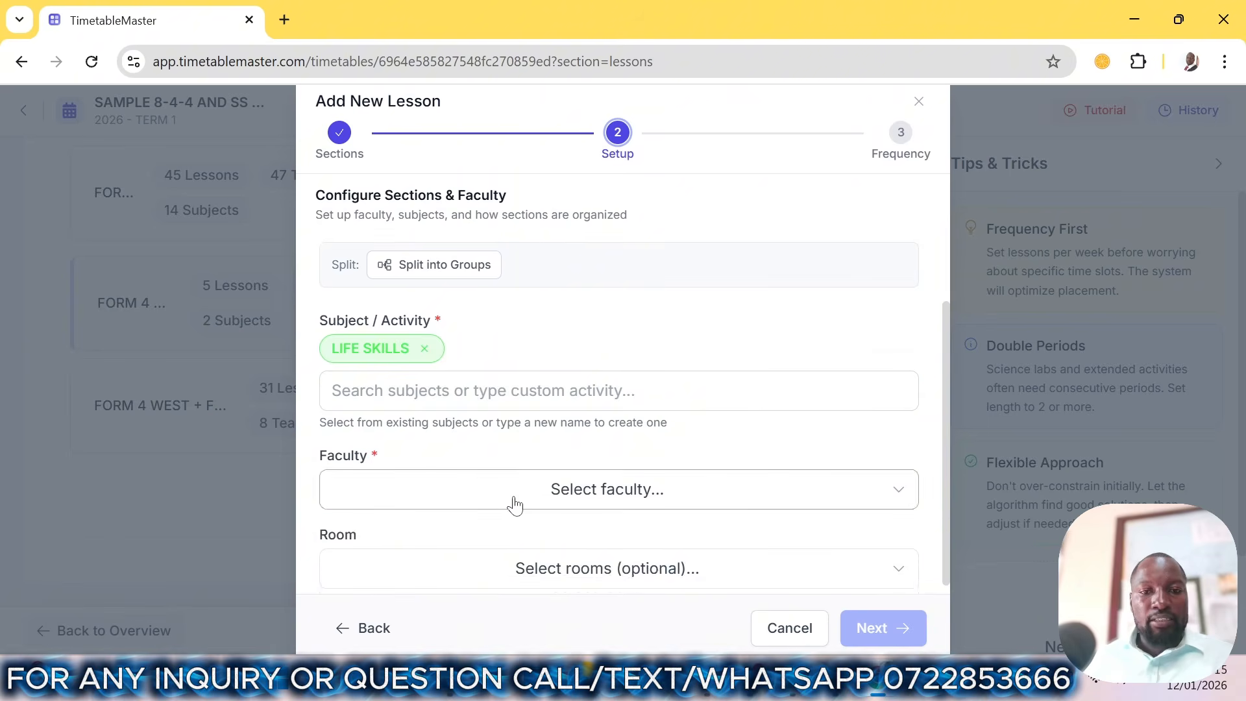
{"action": "left_click", "coordinate": [517, 503]}
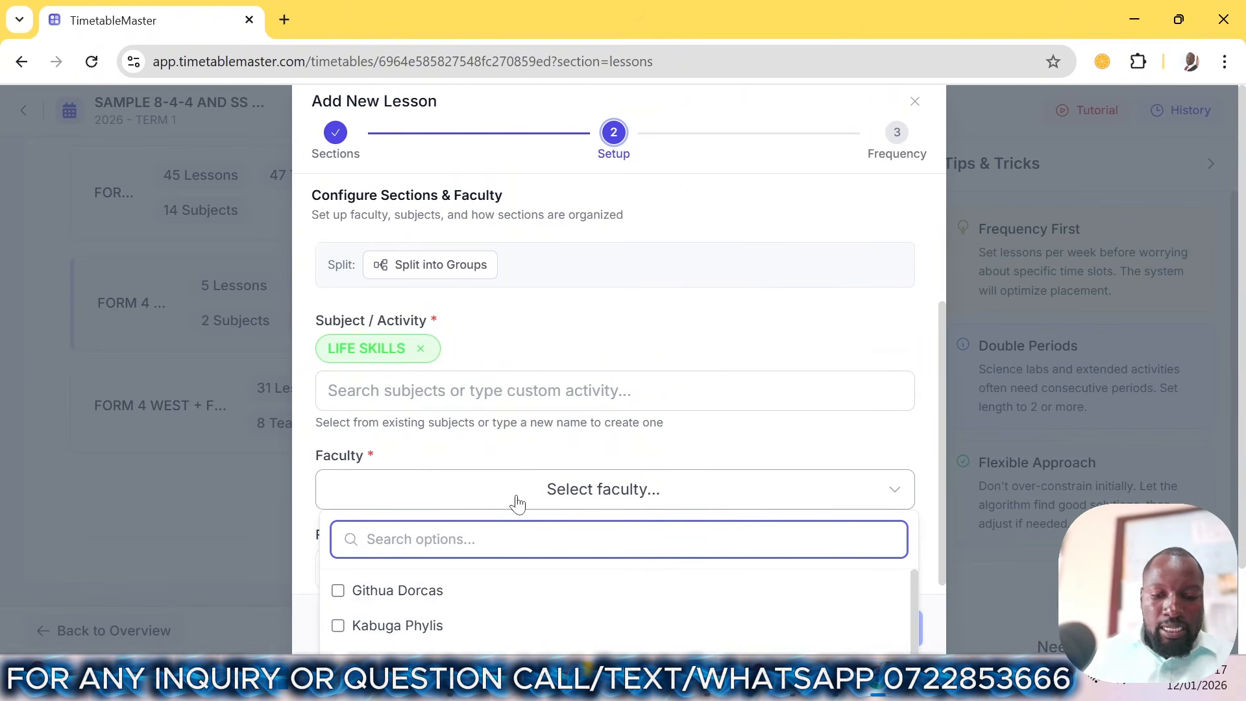
{"action": "type", "text": "FA"}
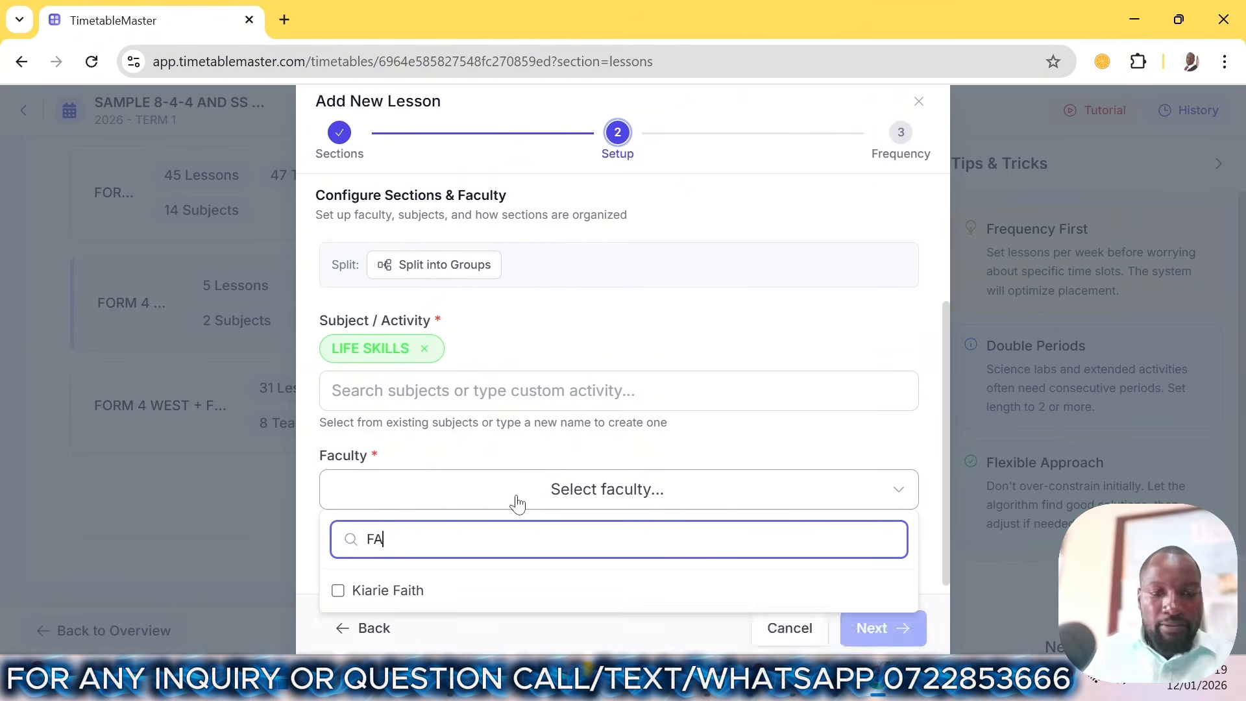
{"action": "left_click", "coordinate": [513, 592]}
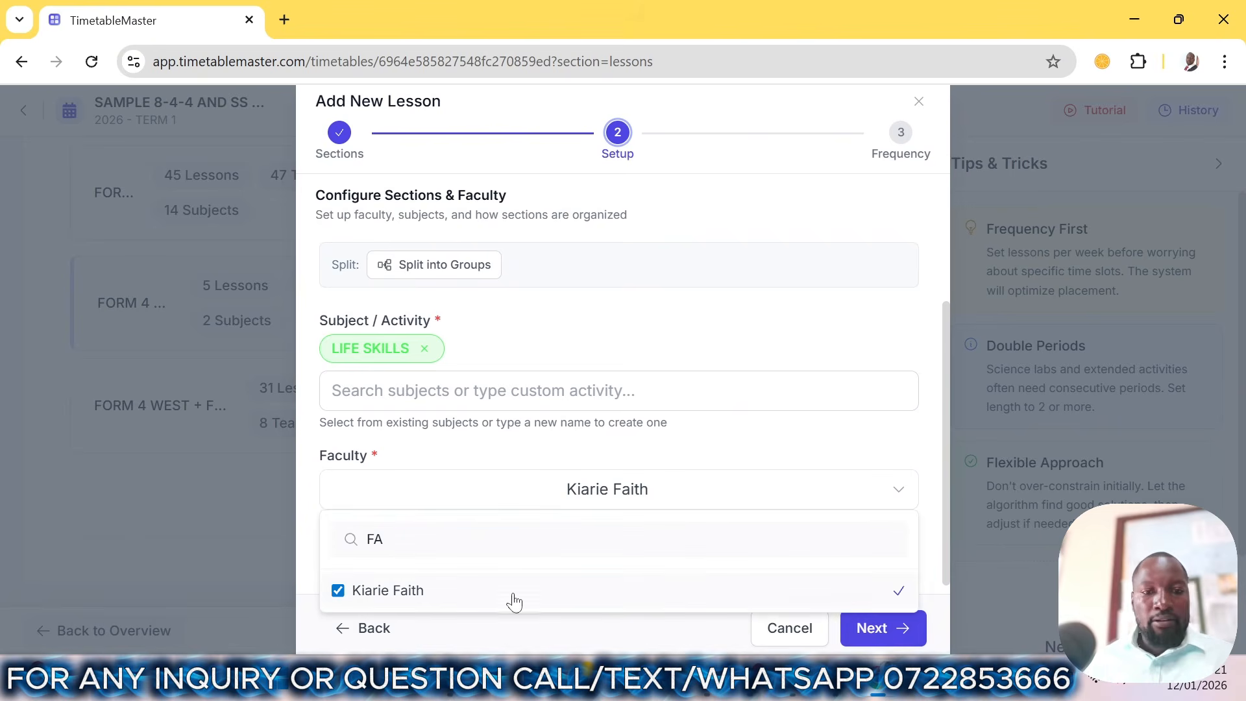
- Create the FORM 4 WEST life skills lesson with one single period per week
{"action": "left_click", "coordinate": [872, 628]}
{"action": "left_click", "coordinate": [863, 628]}
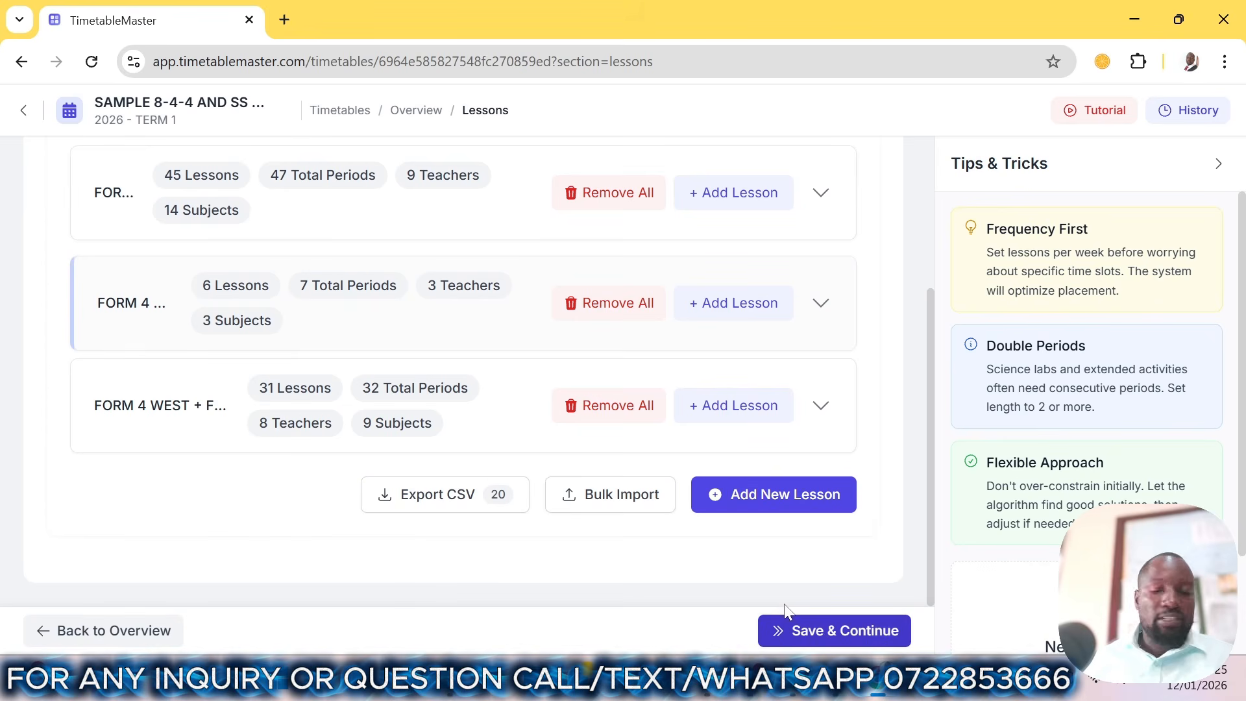
{"action": "left_click", "coordinate": [786, 624]}
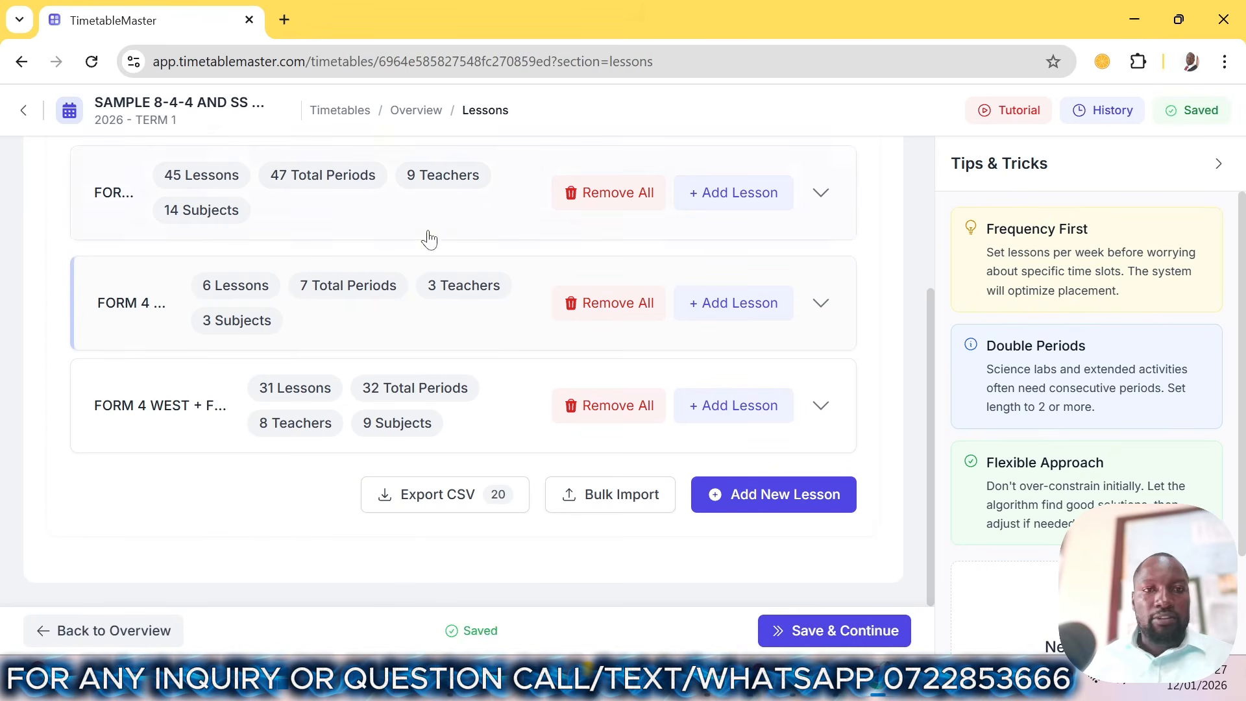
- Start another lesson for FORM 4 WEST alone and proceed to its setup
{"action": "left_click", "coordinate": [766, 493]}
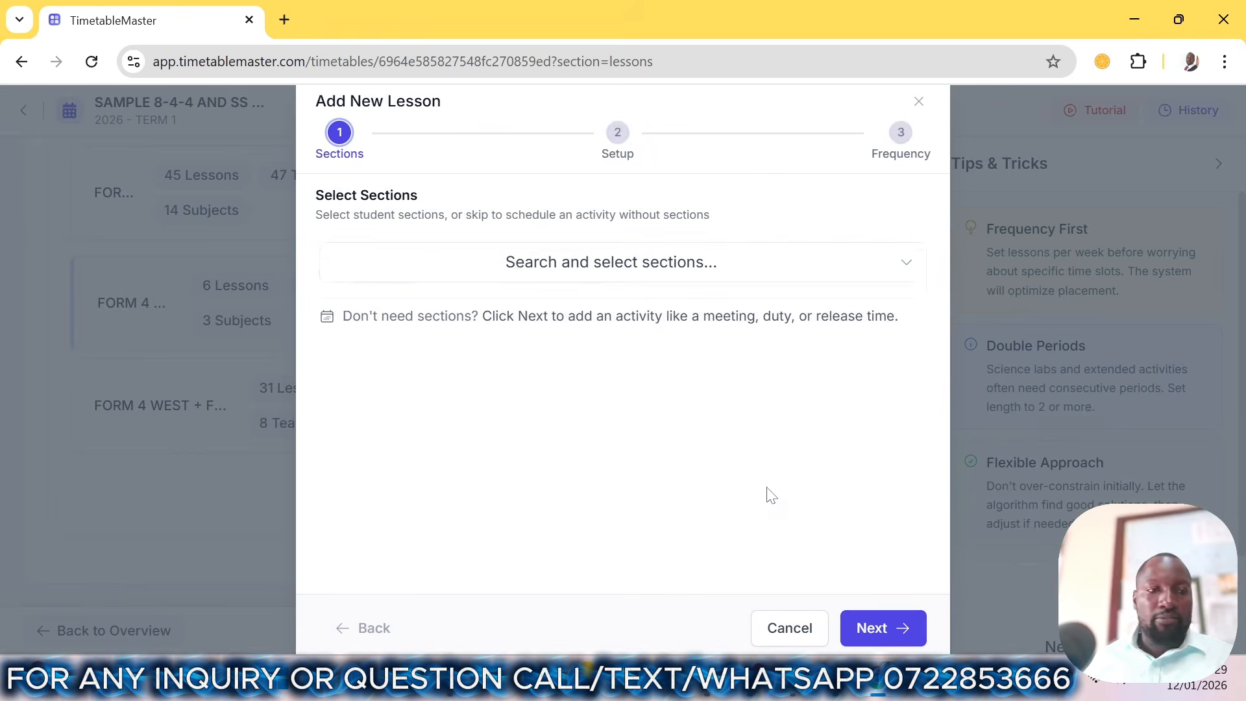
{"action": "left_click", "coordinate": [523, 244]}
{"action": "left_click", "coordinate": [419, 435]}
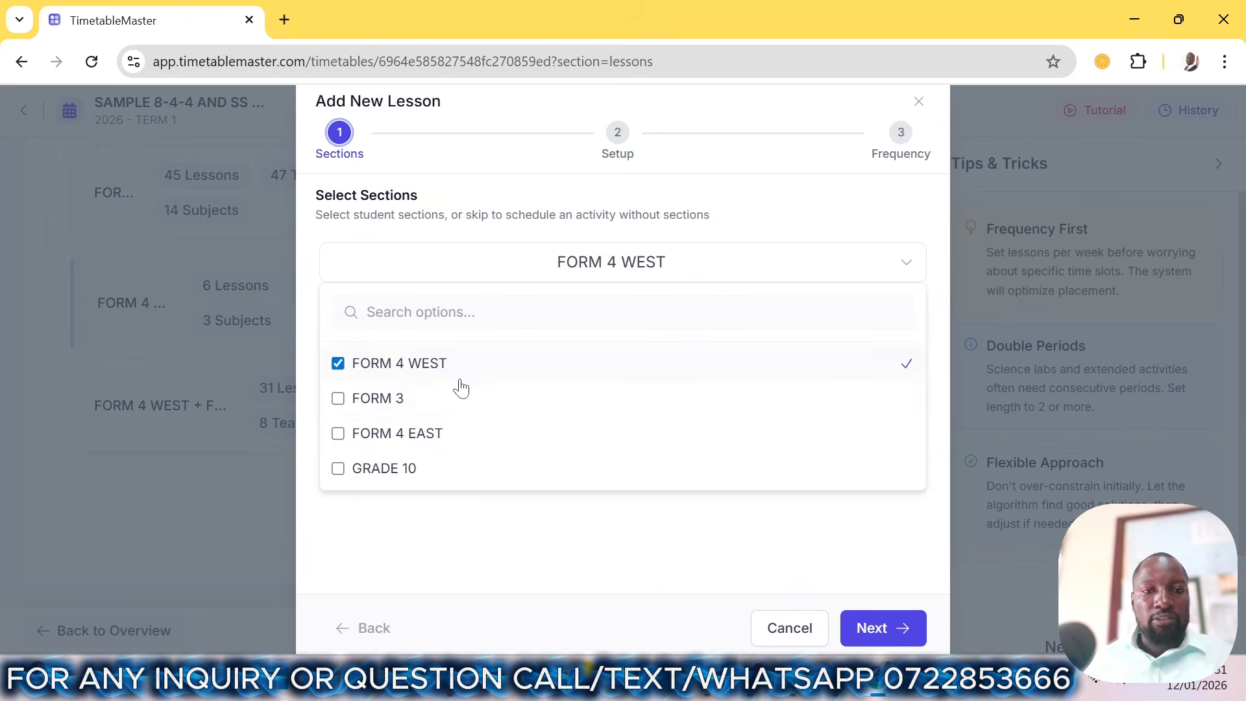
{"action": "left_click", "coordinate": [871, 628]}
- Set MATHEMATICS as the FORM 4 WEST lesson's subject and assign its teacher by searching the faculty by name
{"action": "left_click", "coordinate": [488, 448]}
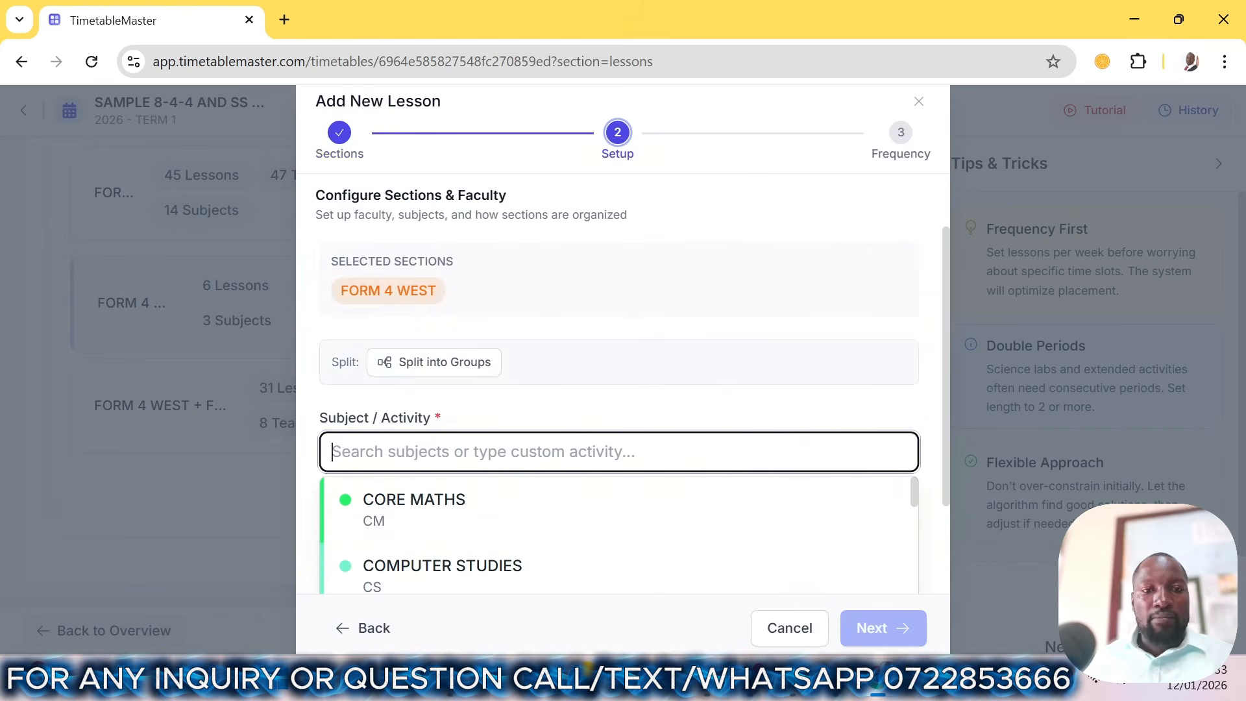
{"action": "type", "text": "MAT"}
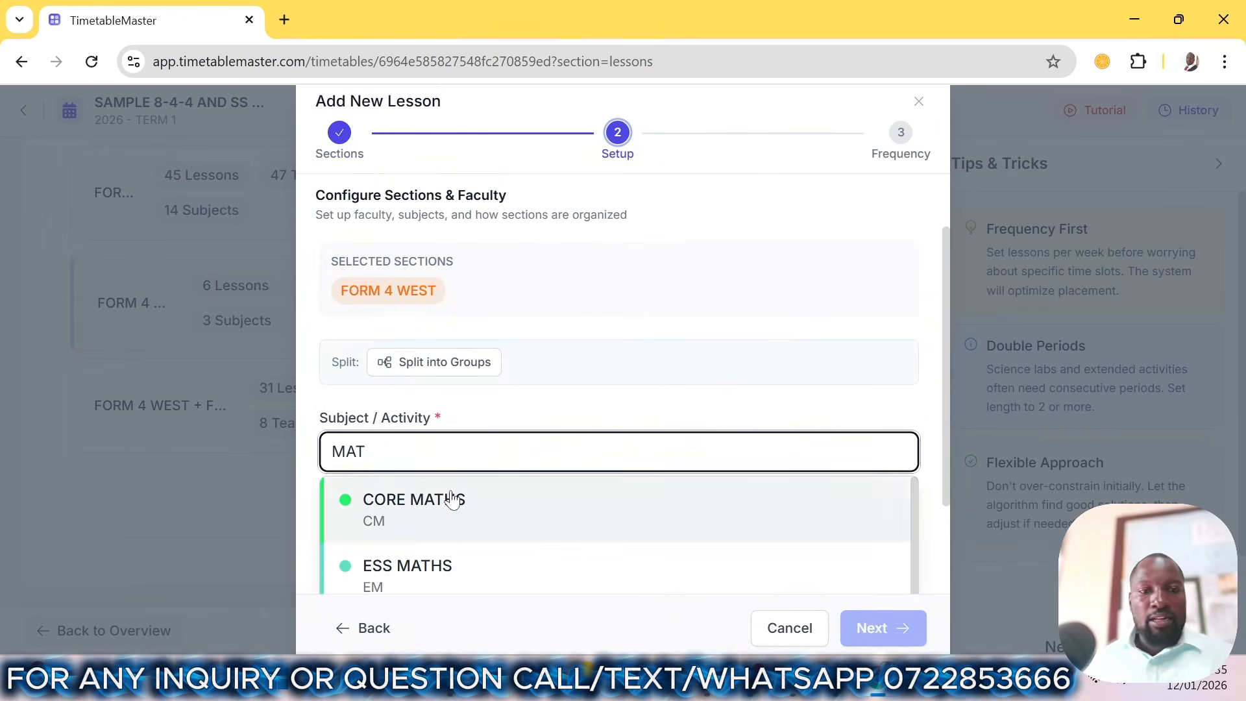
{"action": "type", "text": "H"}
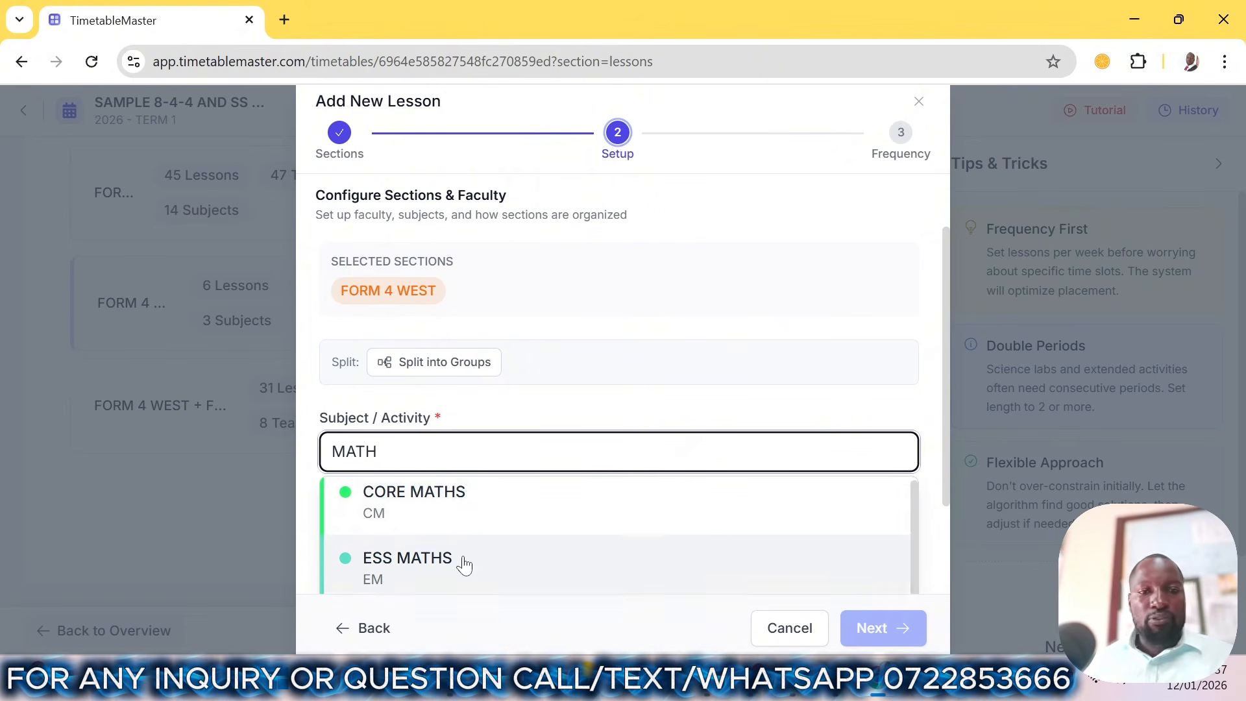
{"action": "scroll", "coordinate": [461, 564], "scroll_direction": "down", "scroll_amount": 1}
{"action": "left_click", "coordinate": [460, 590]}
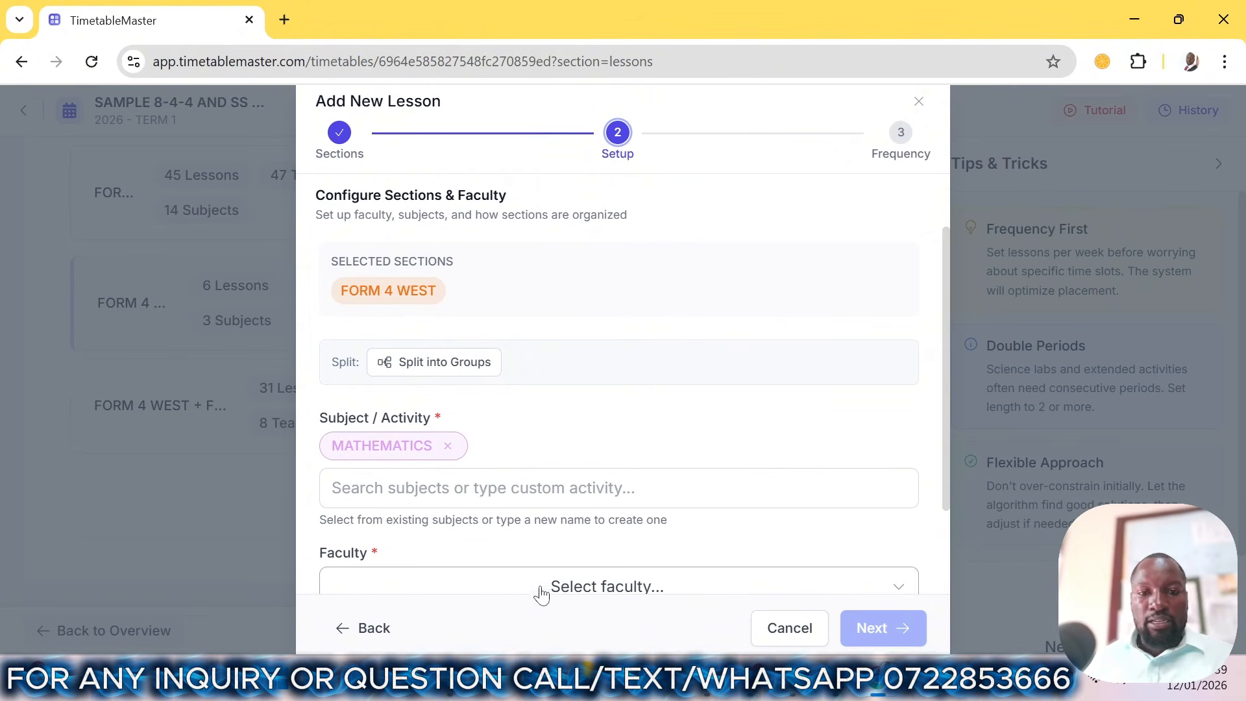
{"action": "scroll", "coordinate": [490, 590], "scroll_direction": "down", "scroll_amount": 2}
{"action": "left_click", "coordinate": [508, 495]}
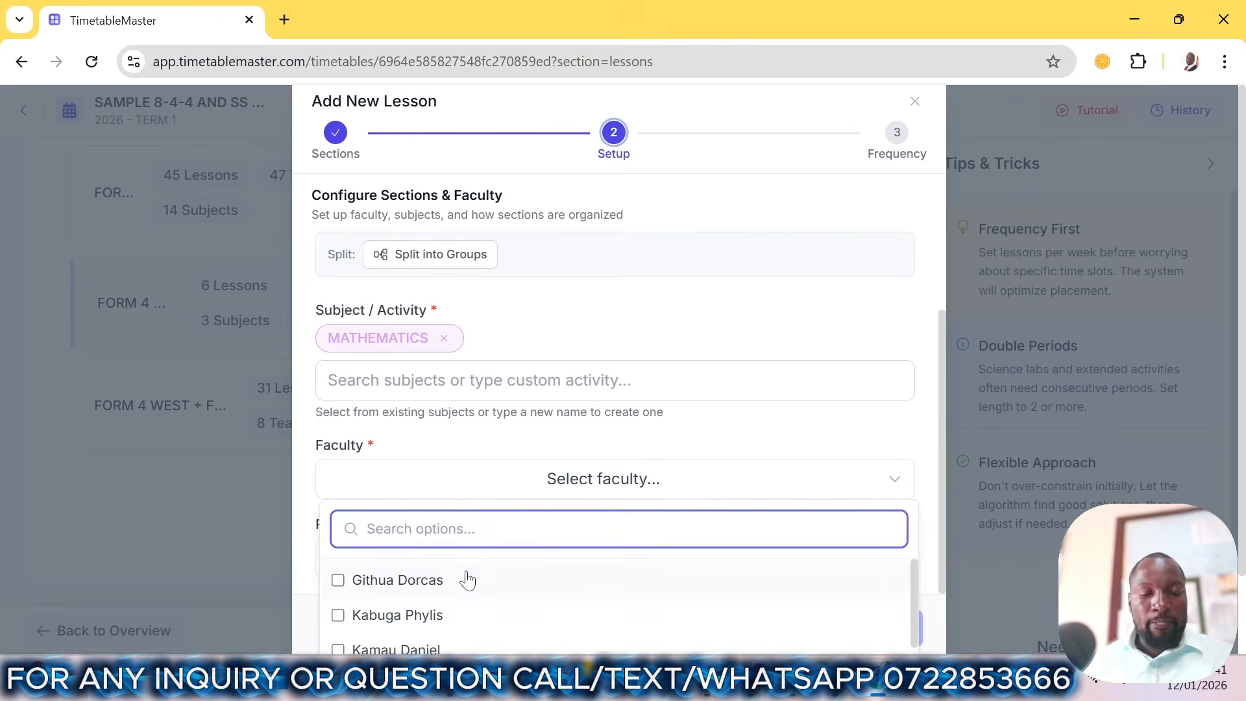
{"action": "type", "text": "FAI"}
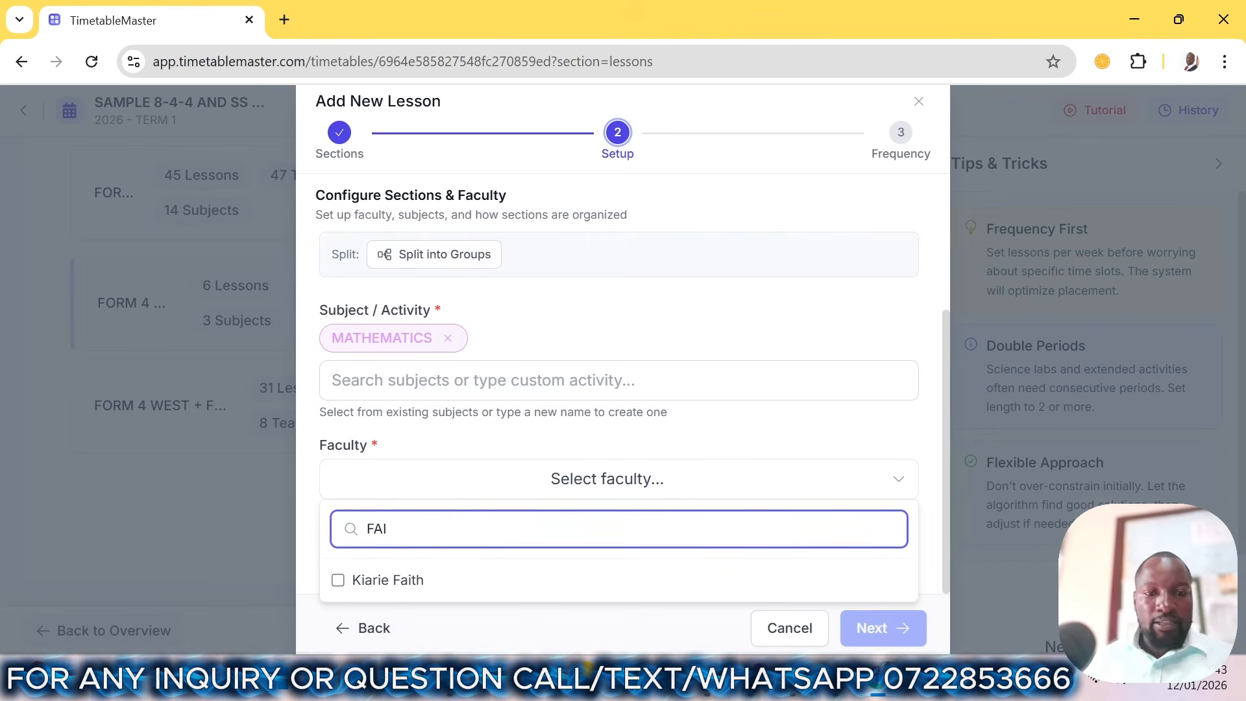
{"action": "left_click", "coordinate": [453, 579]}
- Set the FORM 4 WEST mathematics lesson to 7 single periods per week and create it
{"action": "left_click", "coordinate": [891, 628]}
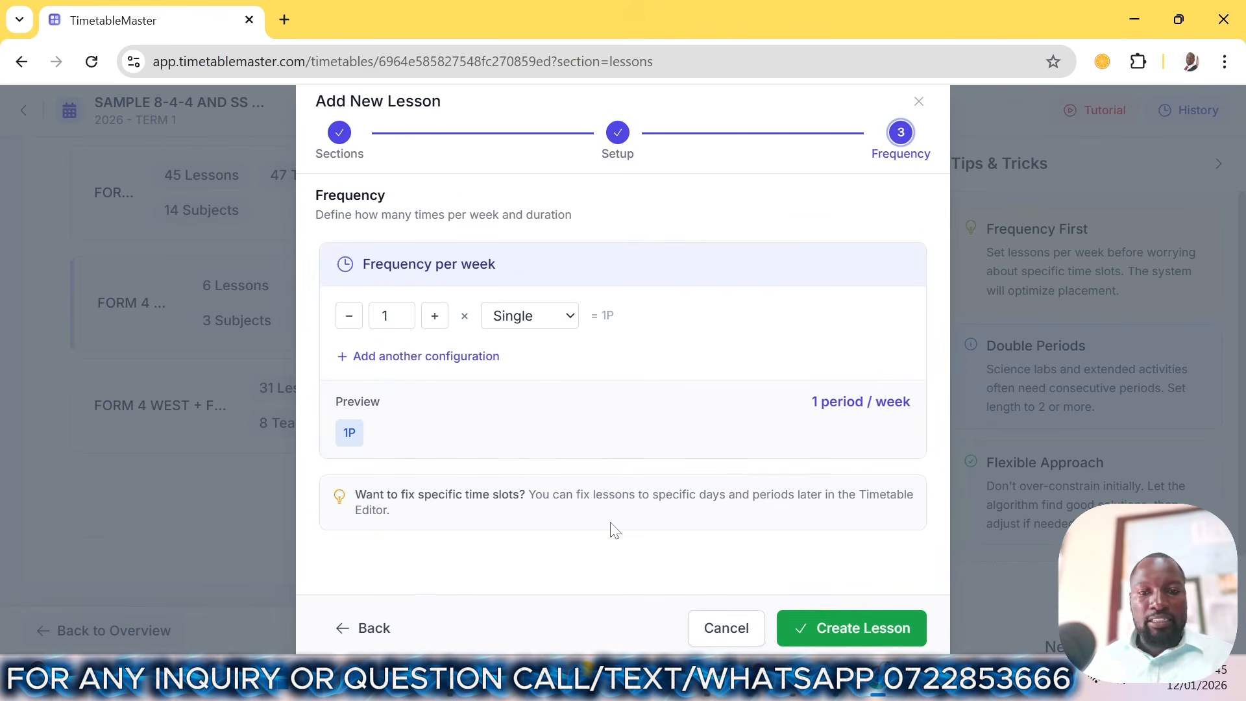
{"action": "left_click", "coordinate": [435, 318]}
{"action": "left_click", "coordinate": [435, 318]}
{"action": "left_click", "coordinate": [434, 318]}
{"action": "left_click", "coordinate": [435, 318]}
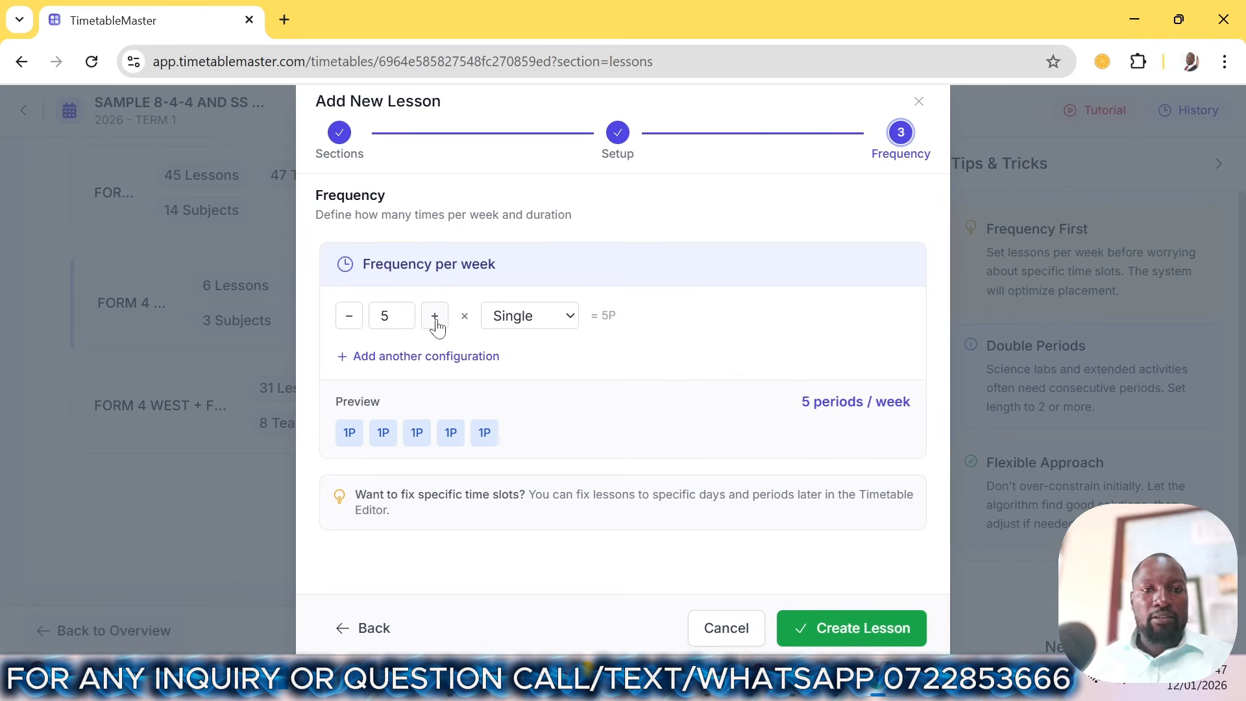
{"action": "left_click", "coordinate": [435, 318]}
{"action": "left_click", "coordinate": [435, 318]}
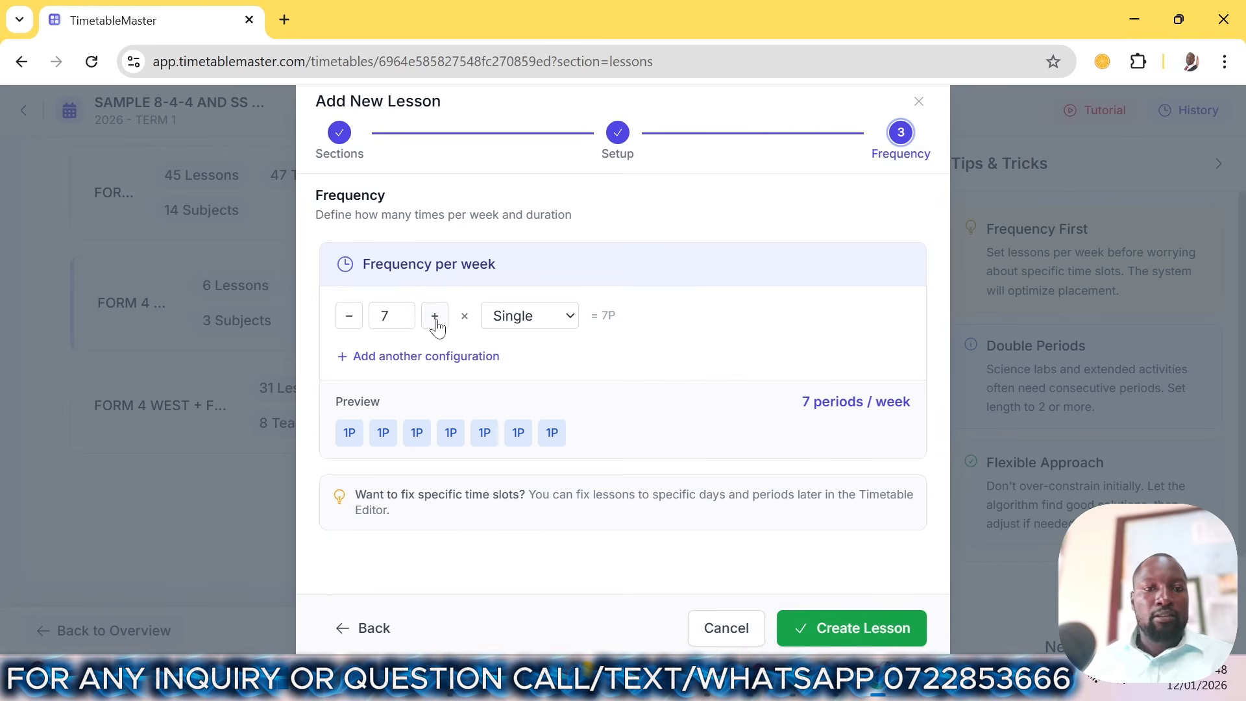
{"action": "left_click", "coordinate": [842, 620]}
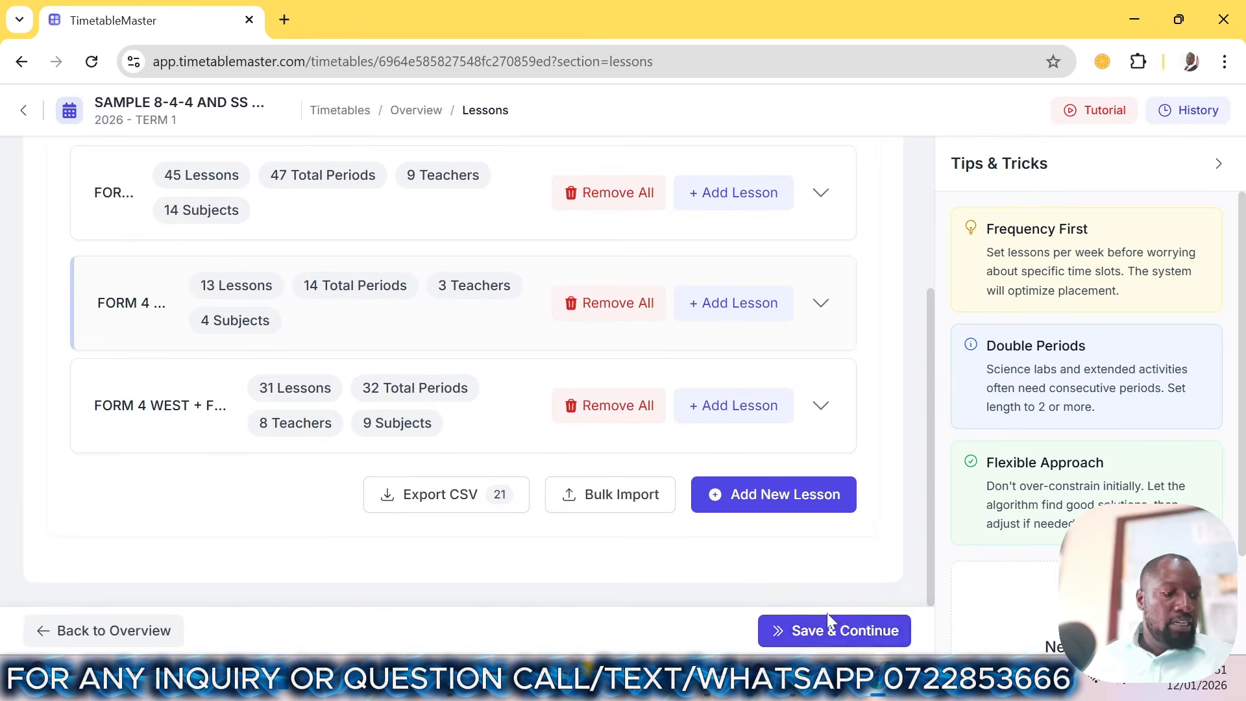
- Start a further new lesson with FORM 4 WEST as its only section and proceed to setup
{"action": "left_click", "coordinate": [751, 495]}
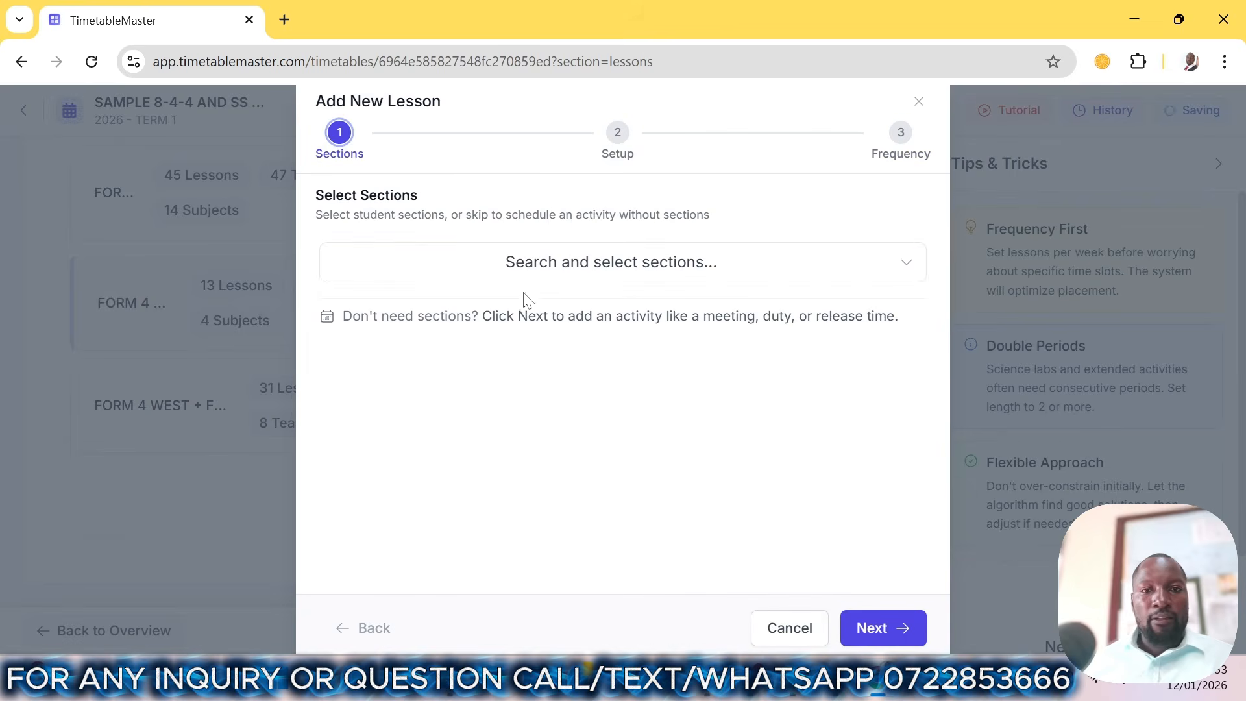
{"action": "left_click", "coordinate": [522, 263]}
{"action": "left_click", "coordinate": [431, 435]}
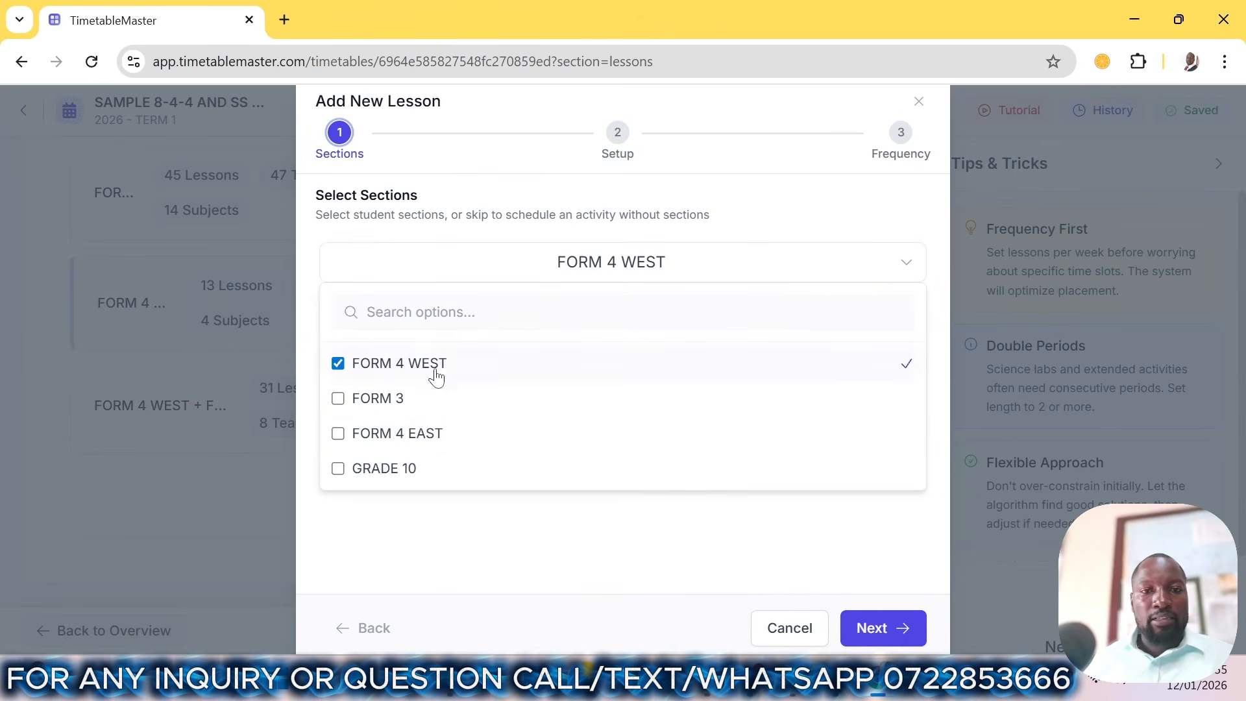
{"action": "left_click", "coordinate": [877, 629]}
- Create the FORM 4 WEST P.E. lesson with its teacher found by name in the faculty list and one single period per week
{"action": "left_click", "coordinate": [619, 451]}
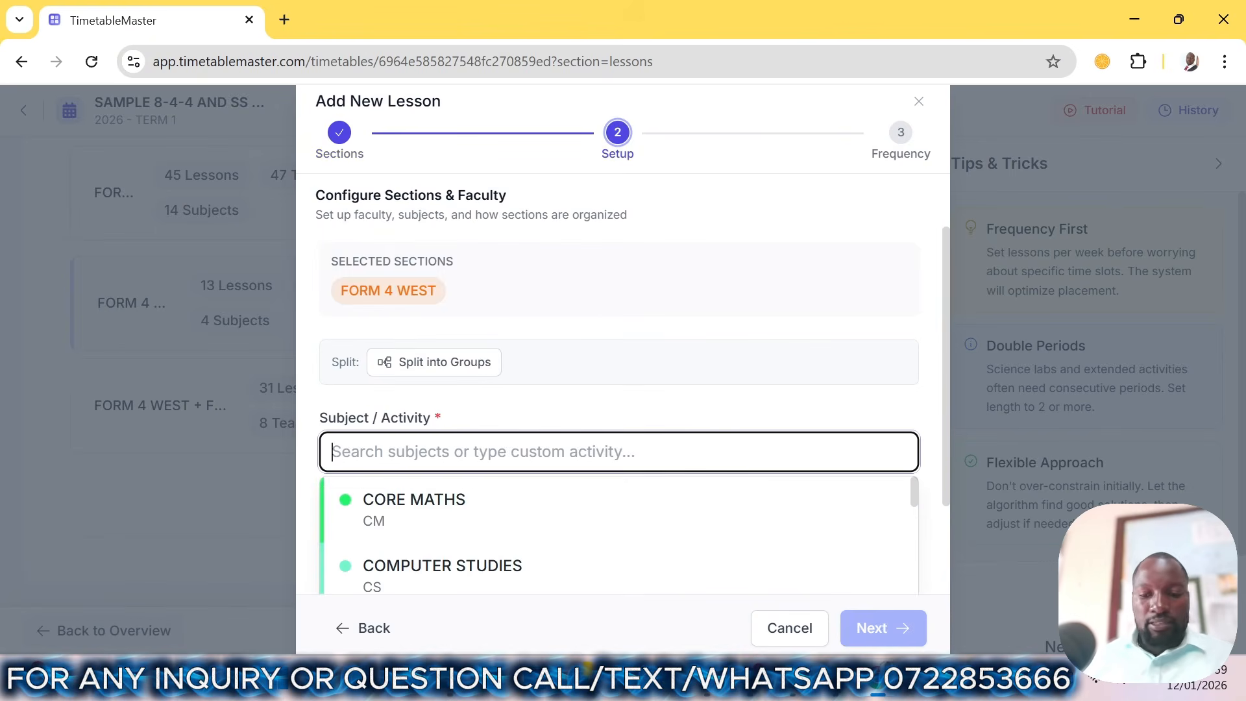
{"action": "type", "text": "P.E"}
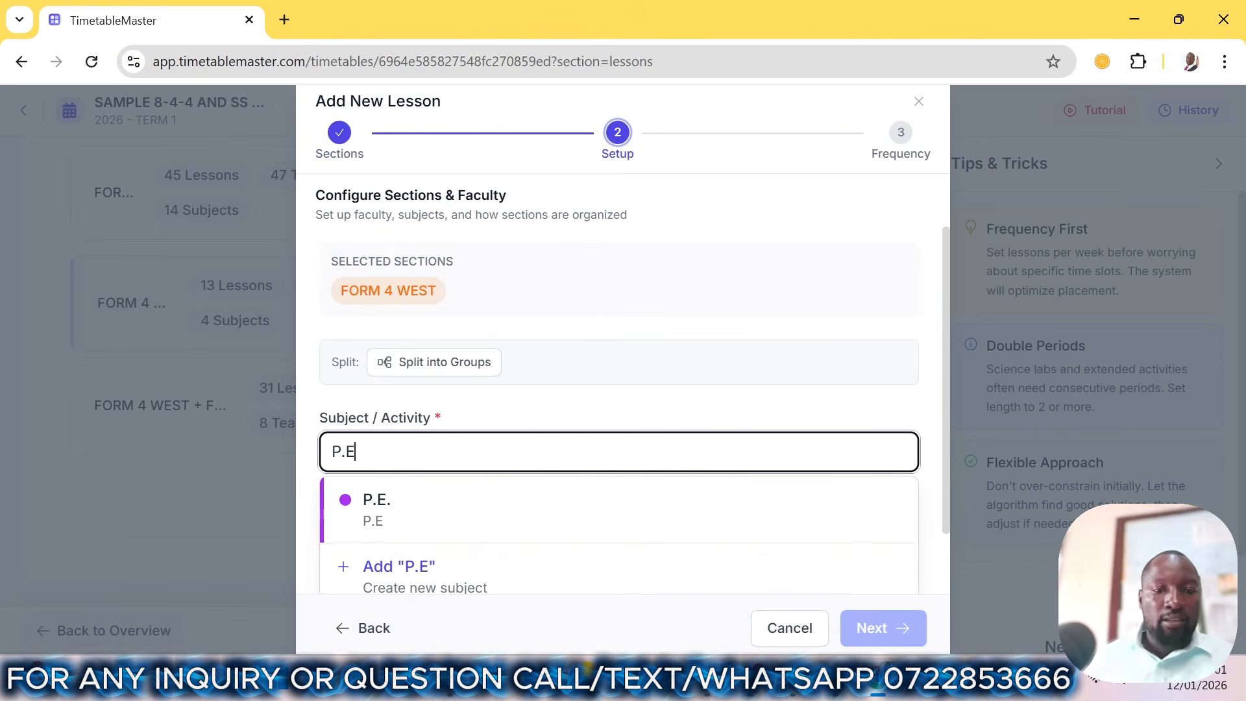
{"action": "left_click", "coordinate": [442, 519]}
{"action": "scroll", "coordinate": [457, 504], "scroll_direction": "down", "scroll_amount": 2}
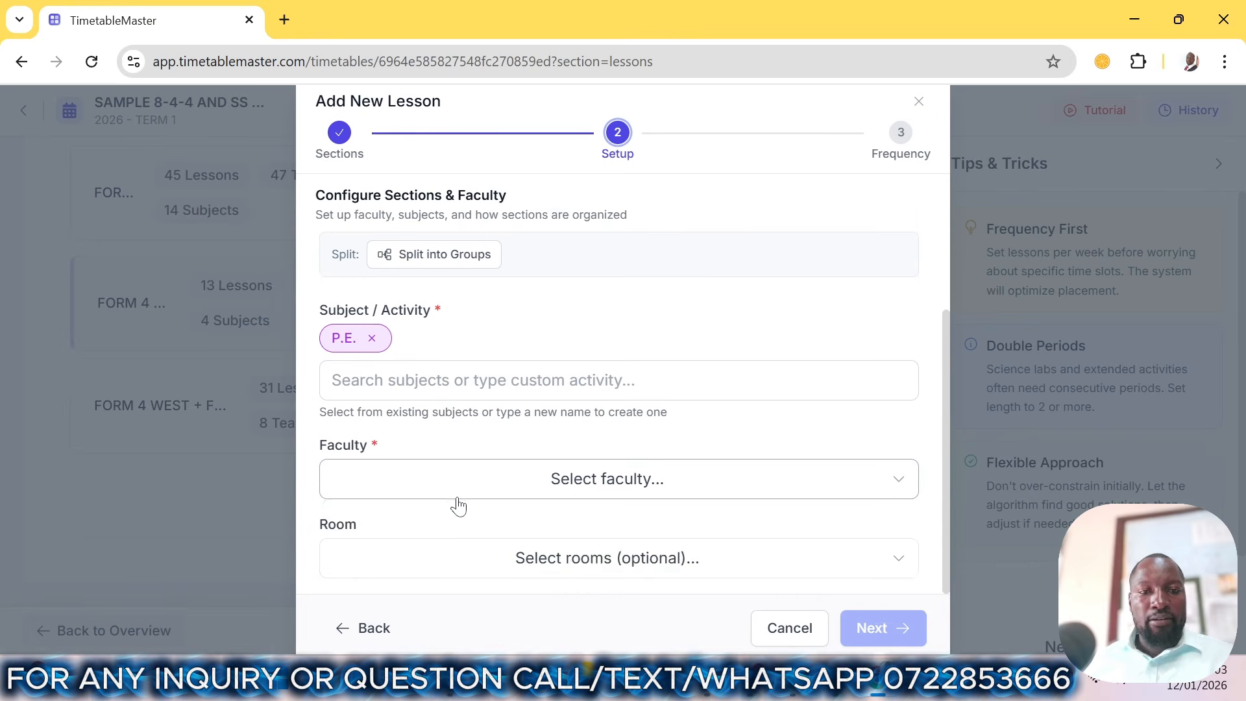
{"action": "left_click", "coordinate": [468, 480]}
{"action": "type", "text": "ROSA"}
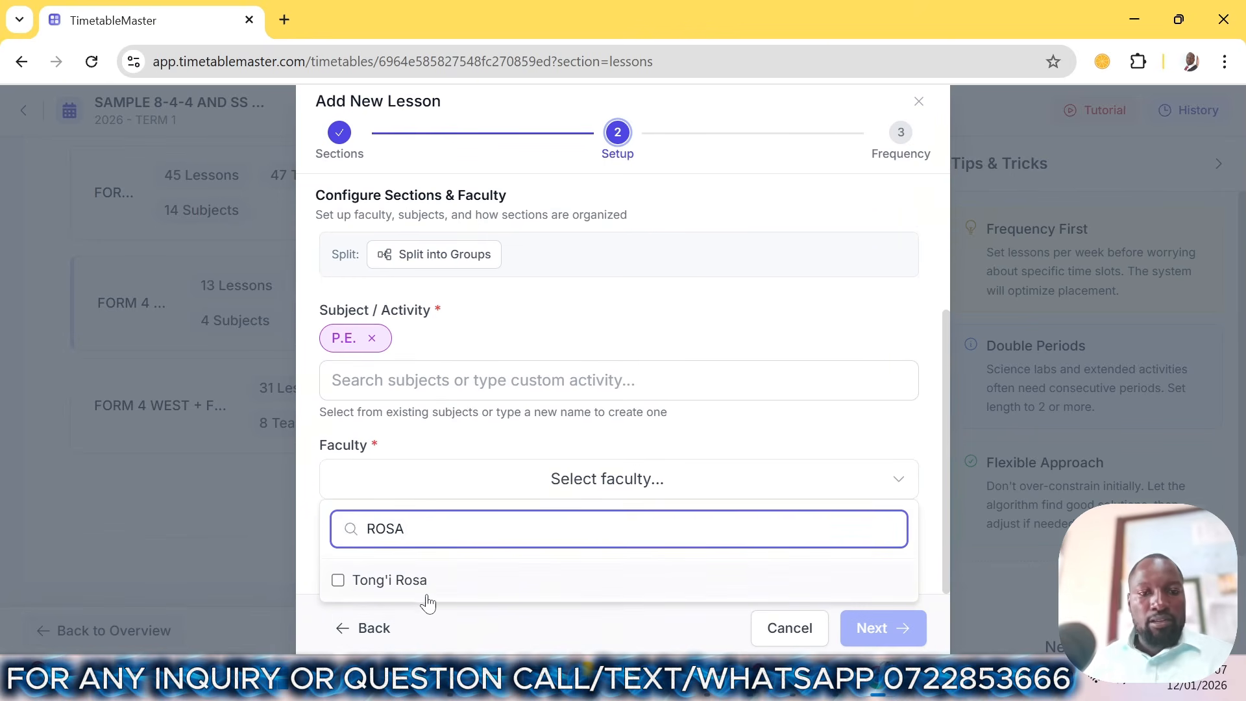
{"action": "left_click", "coordinate": [425, 584]}
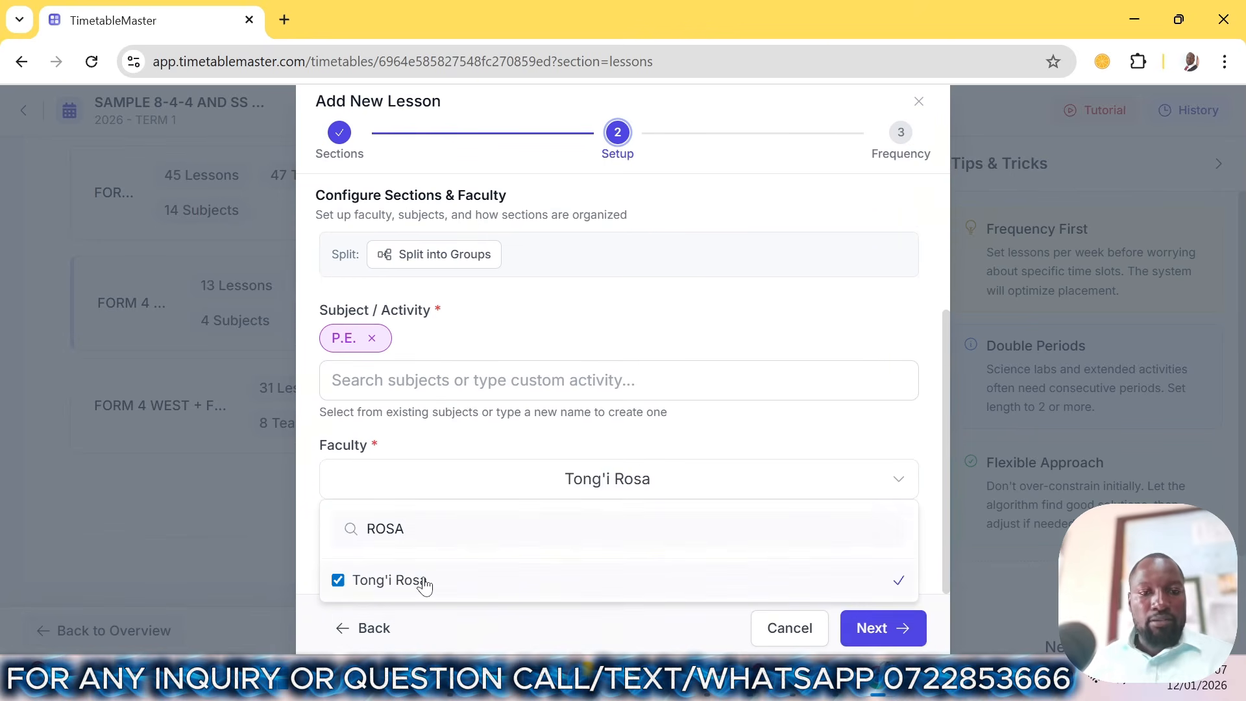
{"action": "left_click", "coordinate": [883, 636]}
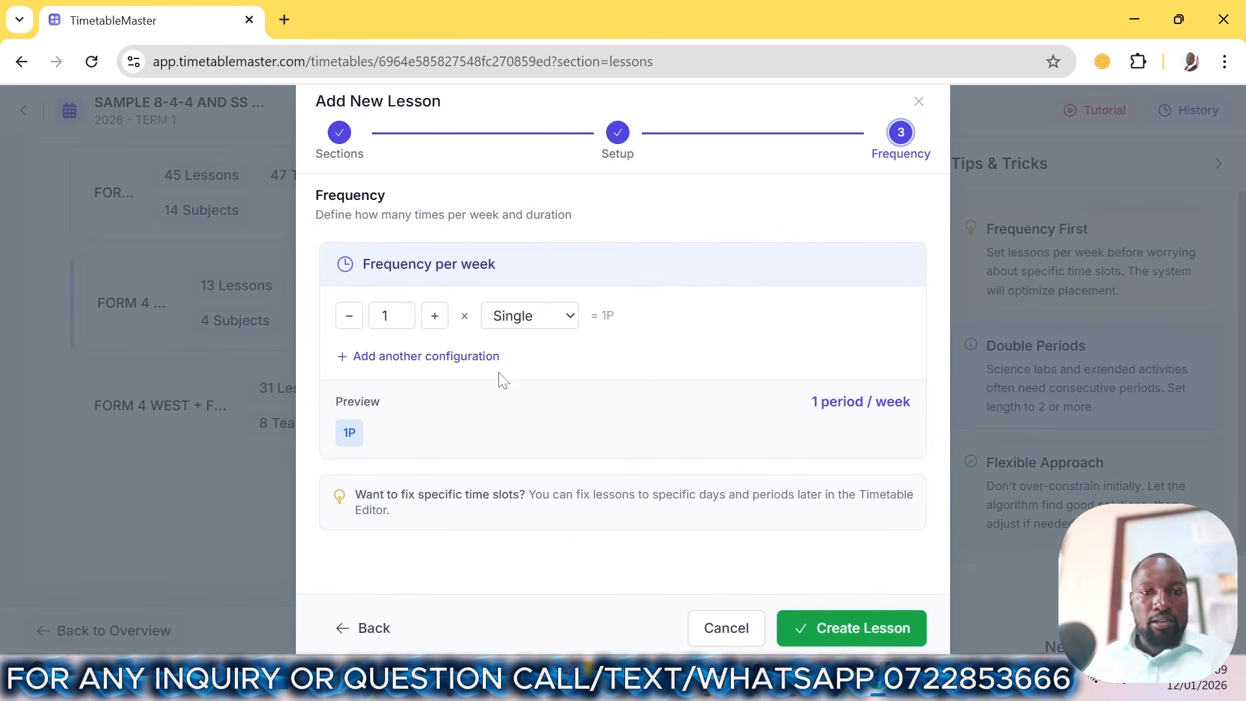
{"action": "left_click", "coordinate": [828, 628]}
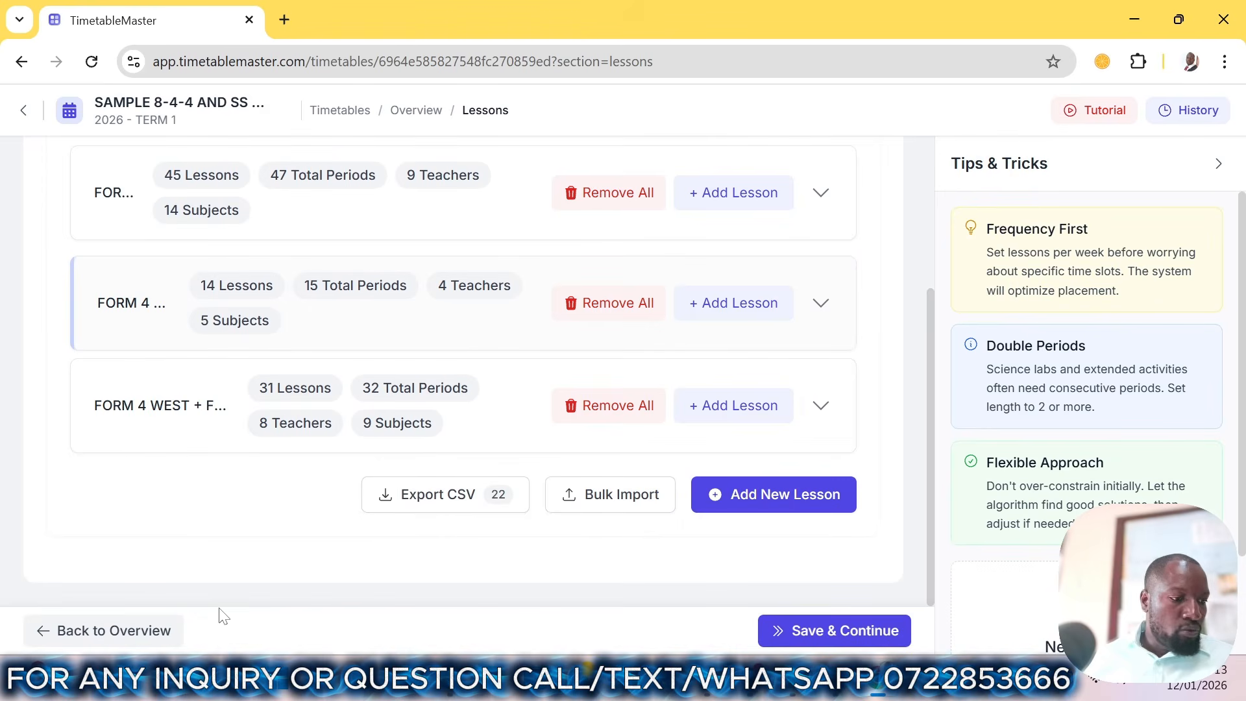
- Start a new lesson with FORM 4 EAST as its only section and proceed to setup
{"action": "left_click", "coordinate": [770, 496]}
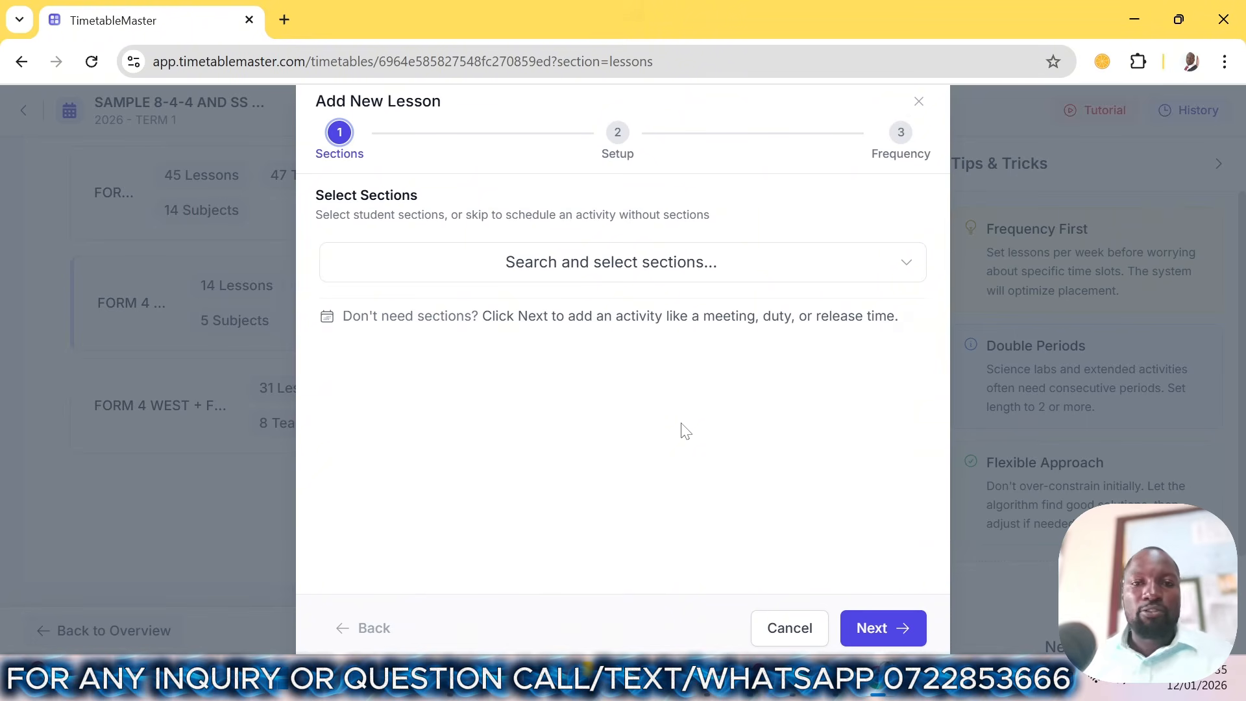
{"action": "left_click", "coordinate": [636, 266]}
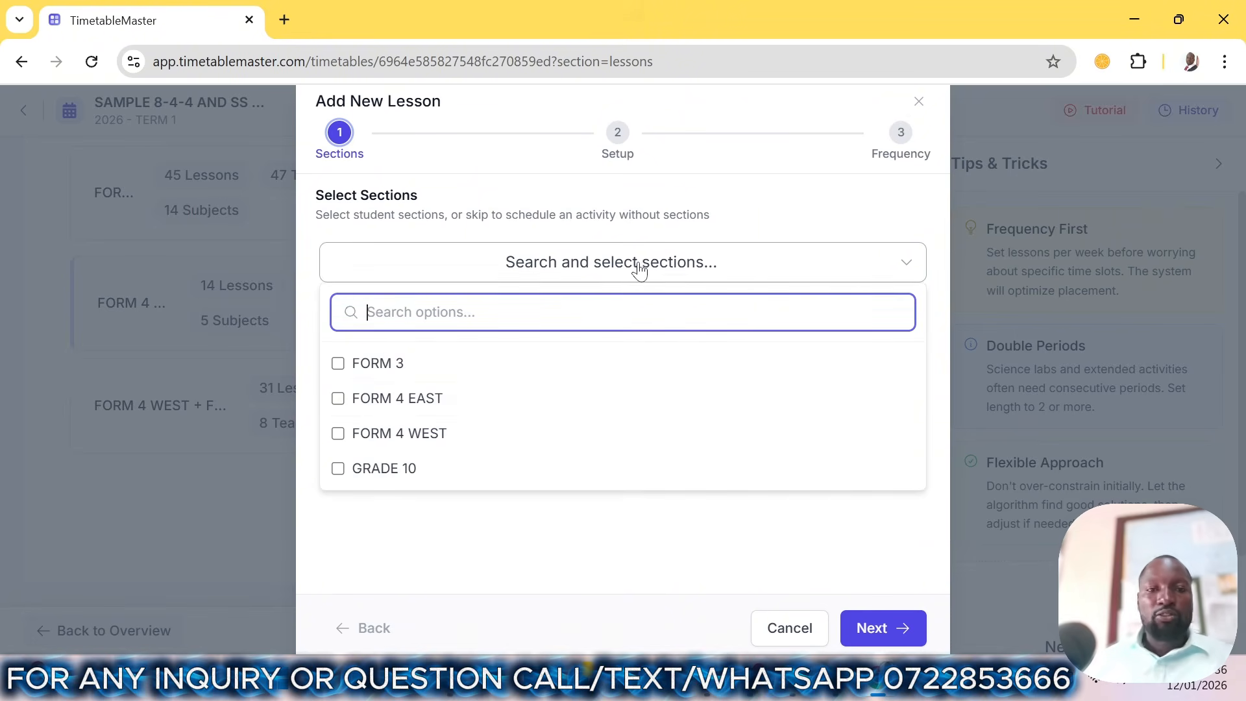
{"action": "left_click", "coordinate": [382, 411]}
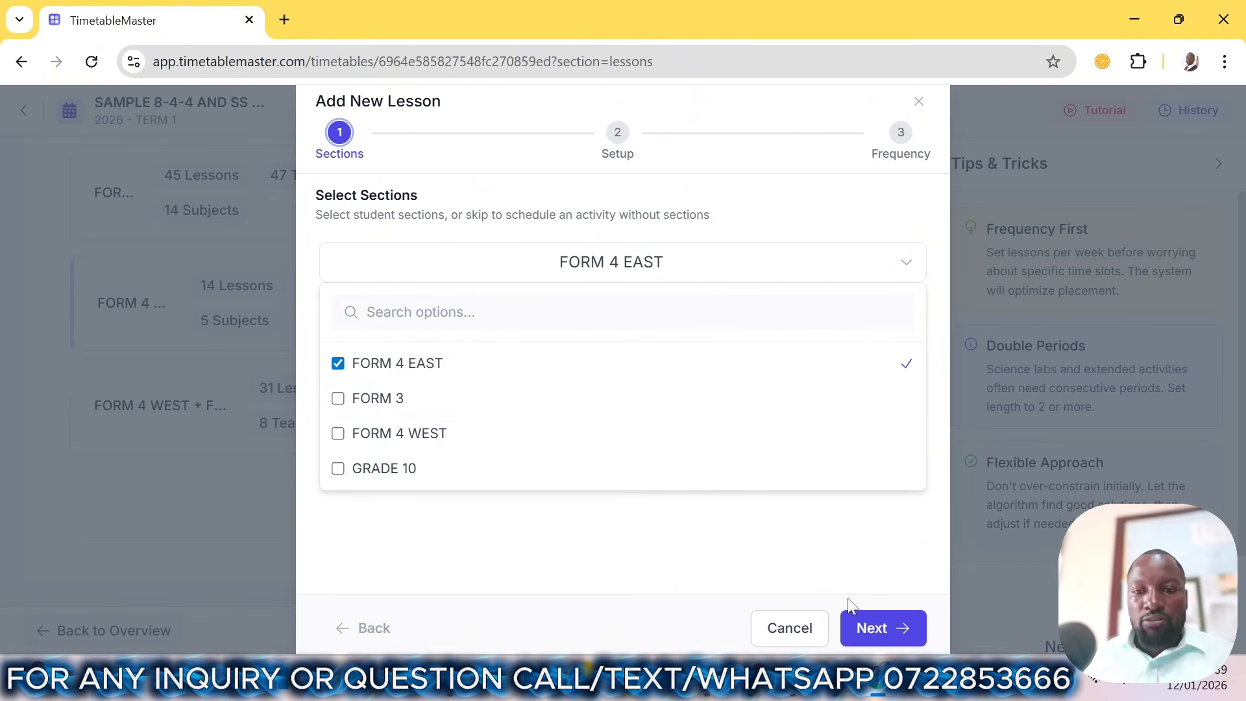
{"action": "left_click", "coordinate": [873, 626]}
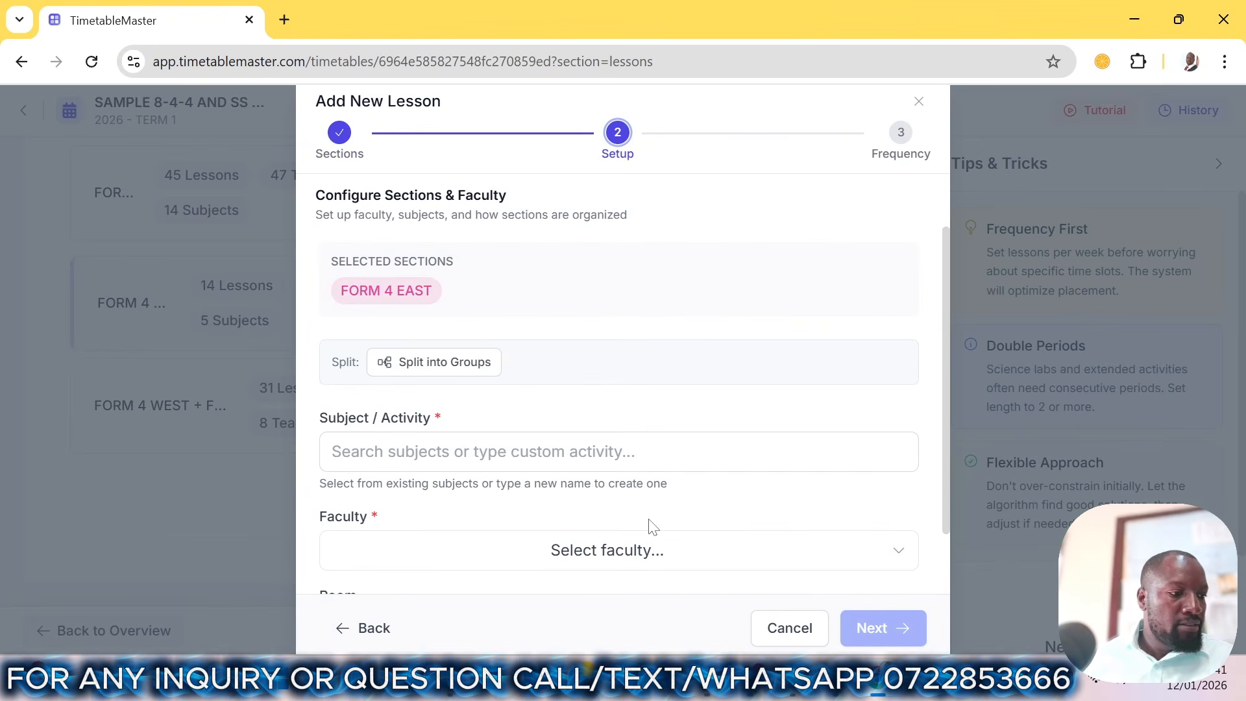
- Set CHEMISTRY as the FORM 4 EAST lesson's subject and assign its teacher by searching the faculty by name
{"action": "left_click", "coordinate": [618, 451]}
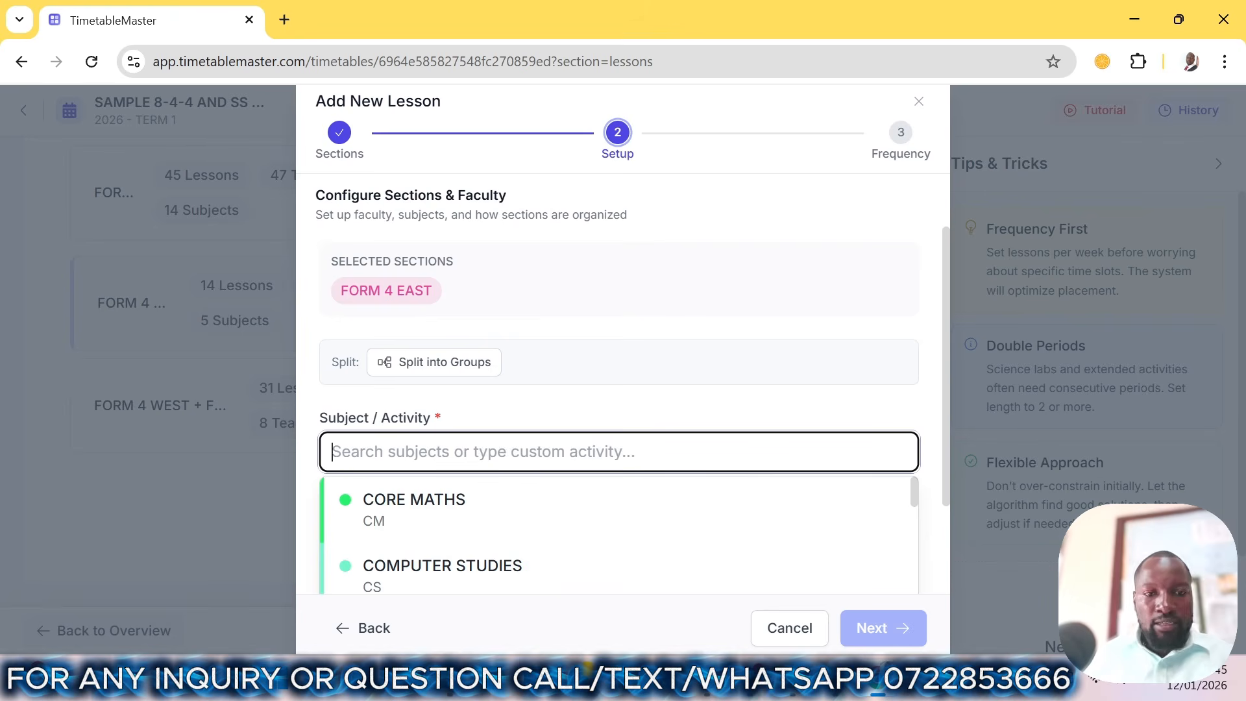
{"action": "type", "text": "CHE"}
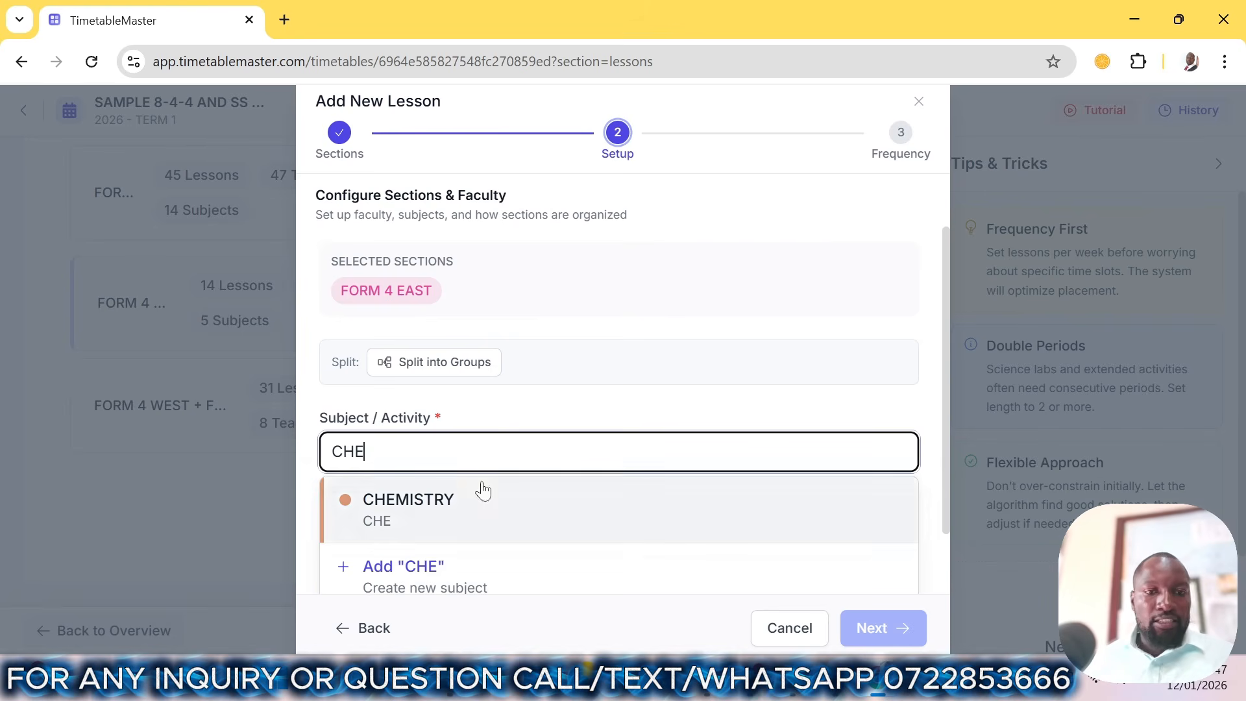
{"action": "left_click", "coordinate": [479, 509]}
{"action": "scroll", "coordinate": [573, 486], "scroll_direction": "down", "scroll_amount": 2}
{"action": "left_click", "coordinate": [573, 486]}
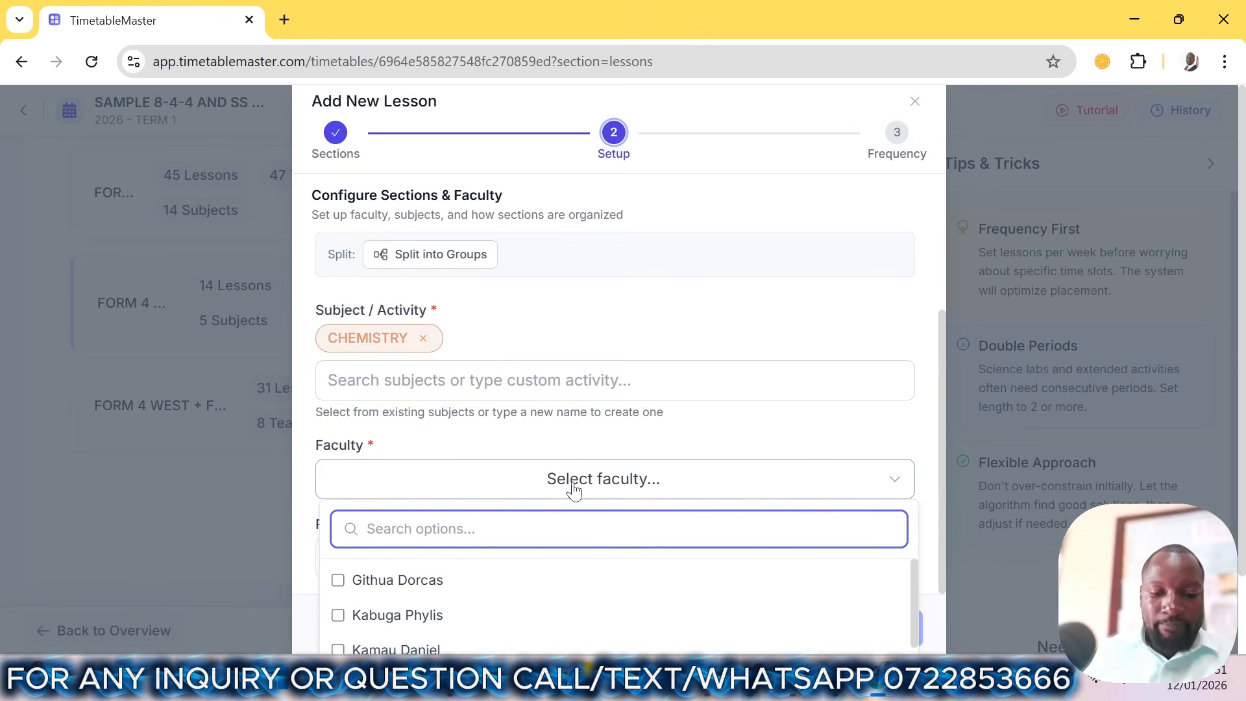
{"action": "type", "text": "ME"}
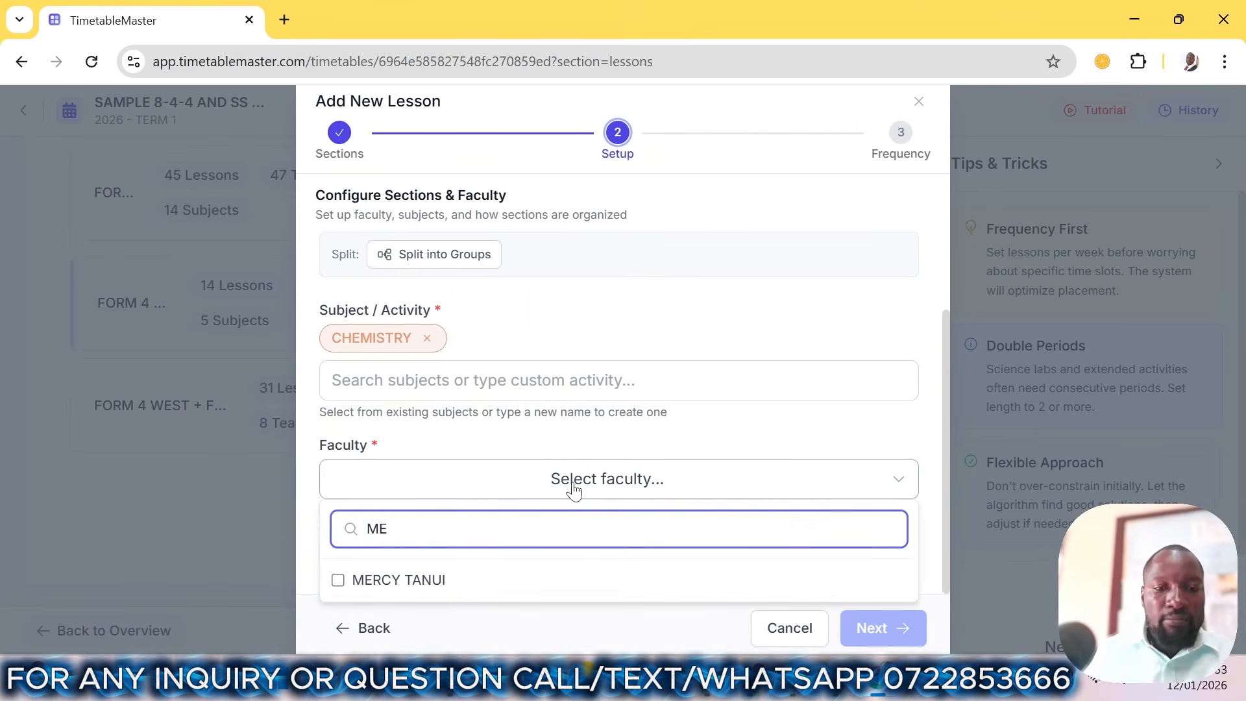
{"action": "left_click", "coordinate": [473, 578]}
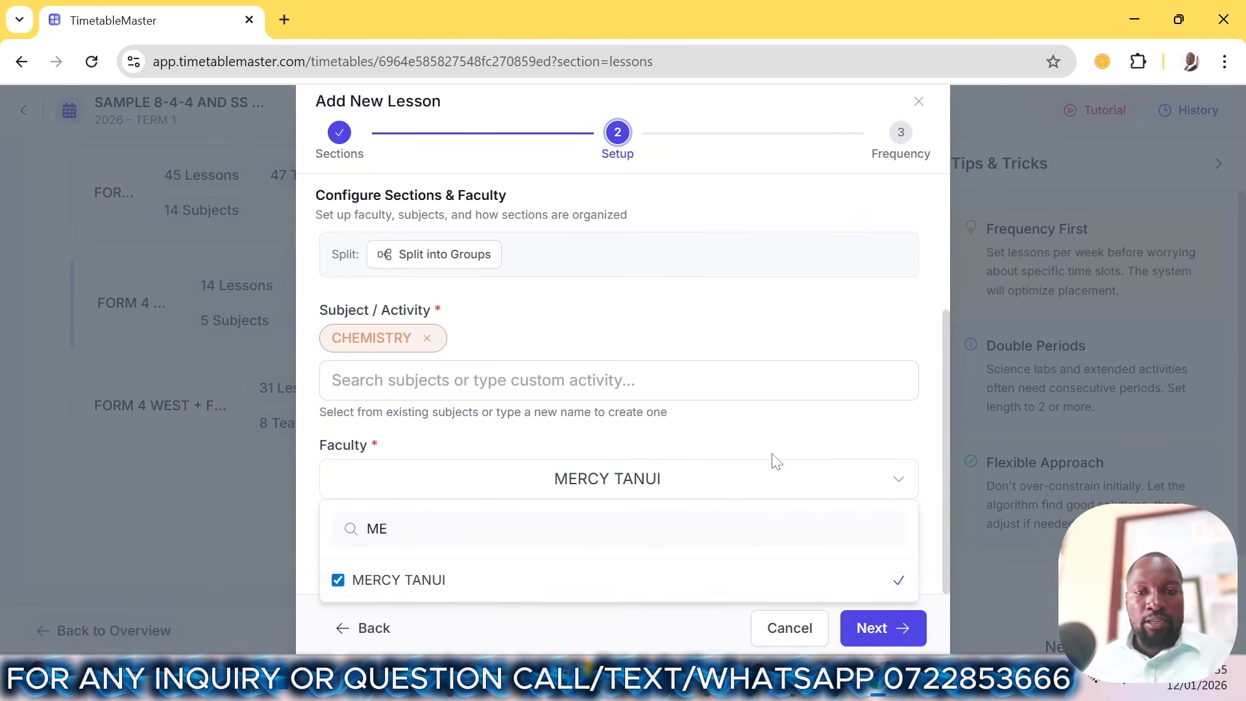
{"action": "left_click", "coordinate": [825, 442]}
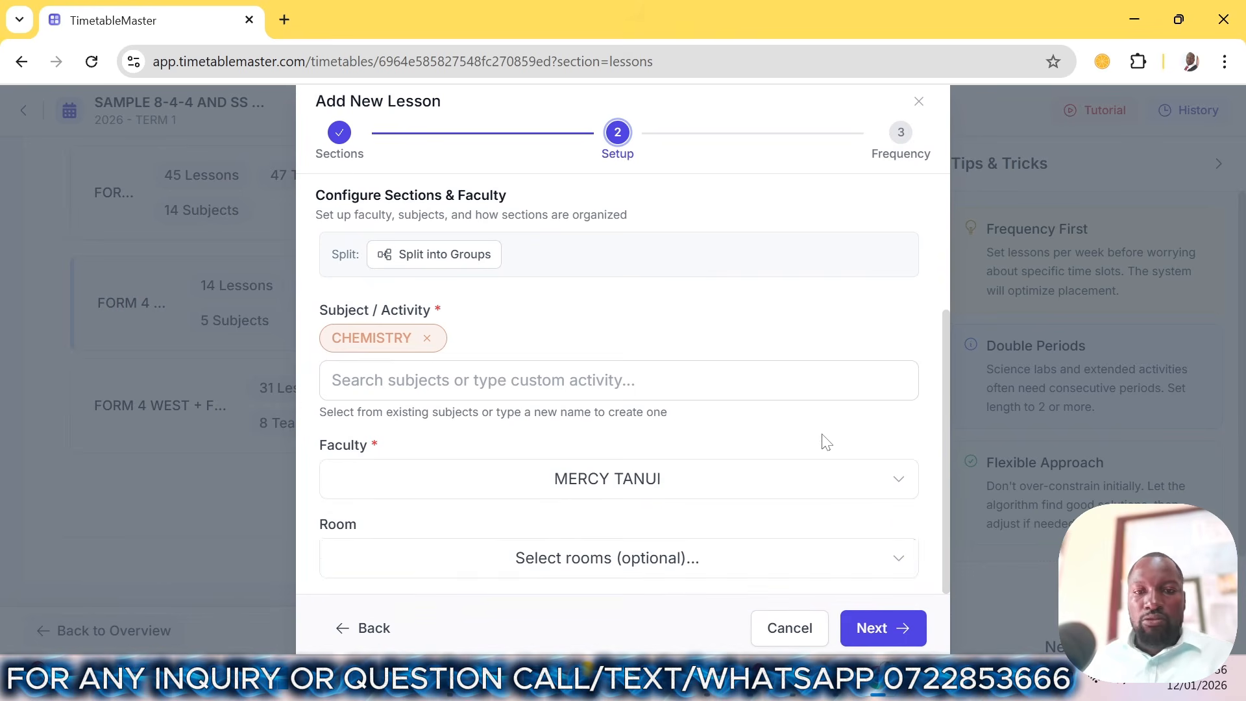
{"action": "left_click", "coordinate": [894, 628]}
- Set the FORM 4 EAST chemistry lesson to 3 single periods plus 1 double period per week and create it
{"action": "left_click", "coordinate": [430, 317]}
{"action": "left_click", "coordinate": [430, 317]}
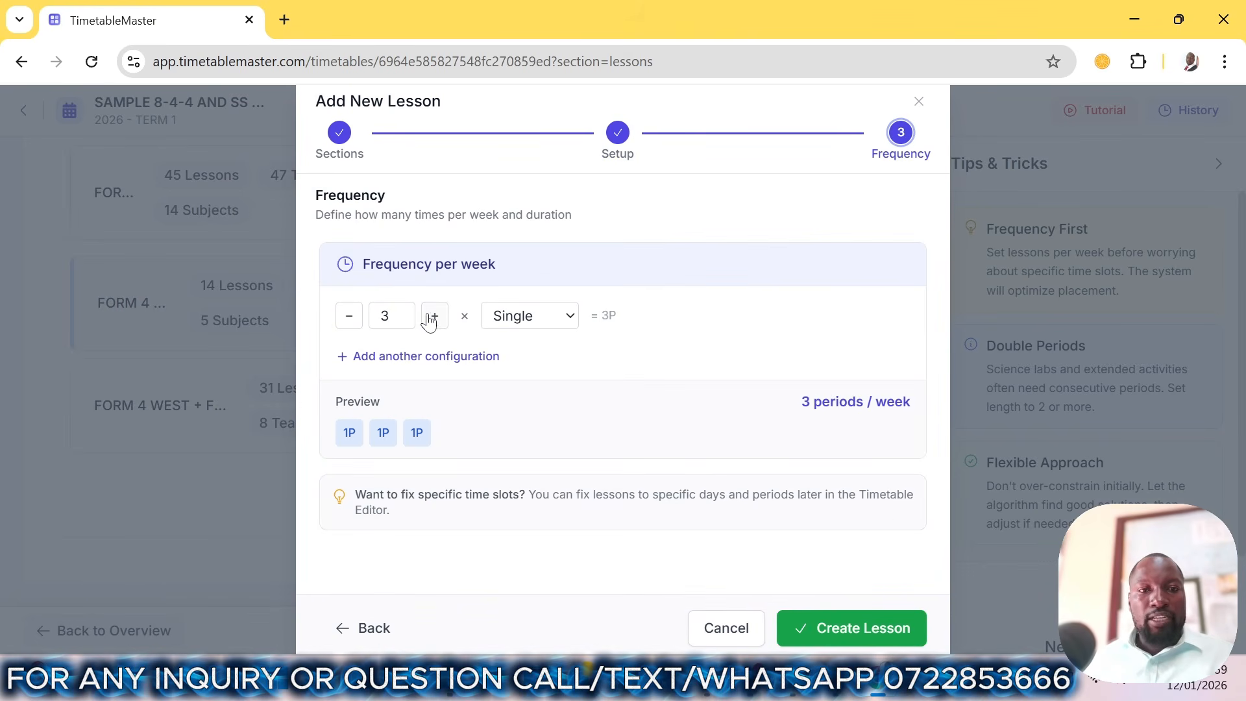
{"action": "left_click", "coordinate": [445, 357]}
{"action": "left_click", "coordinate": [521, 368]}
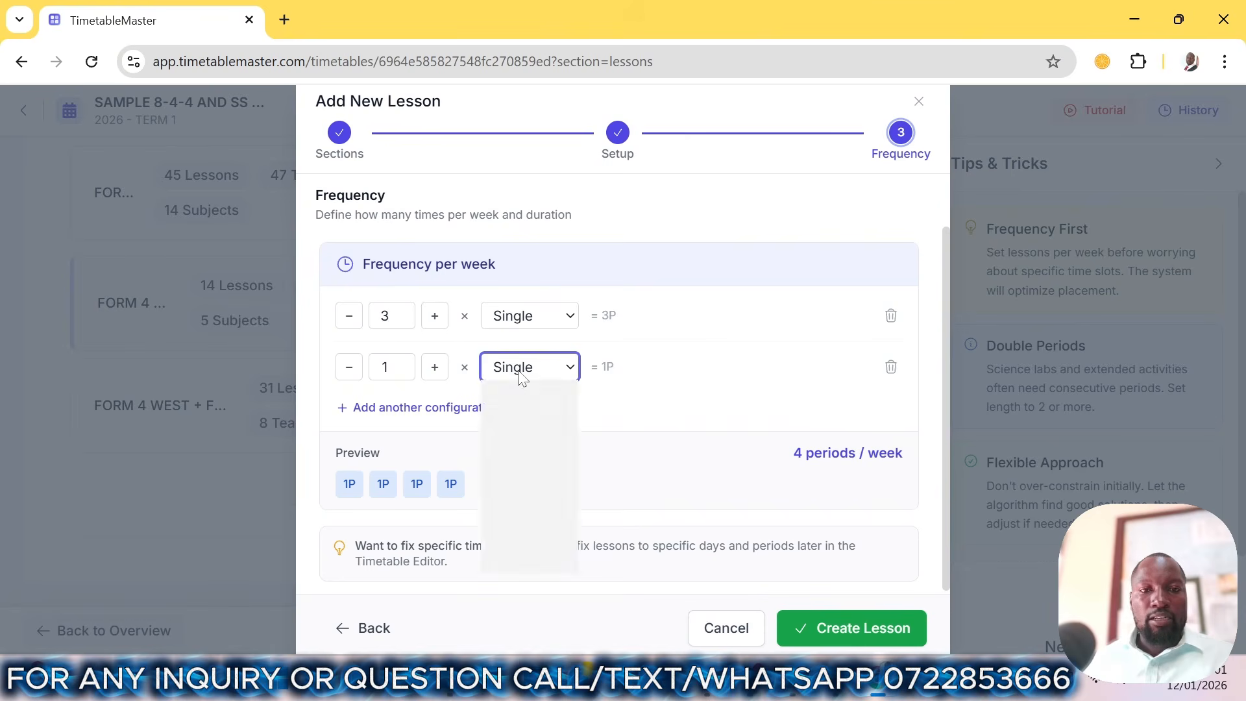
{"action": "left_click", "coordinate": [516, 417]}
{"action": "left_click", "coordinate": [812, 625]}
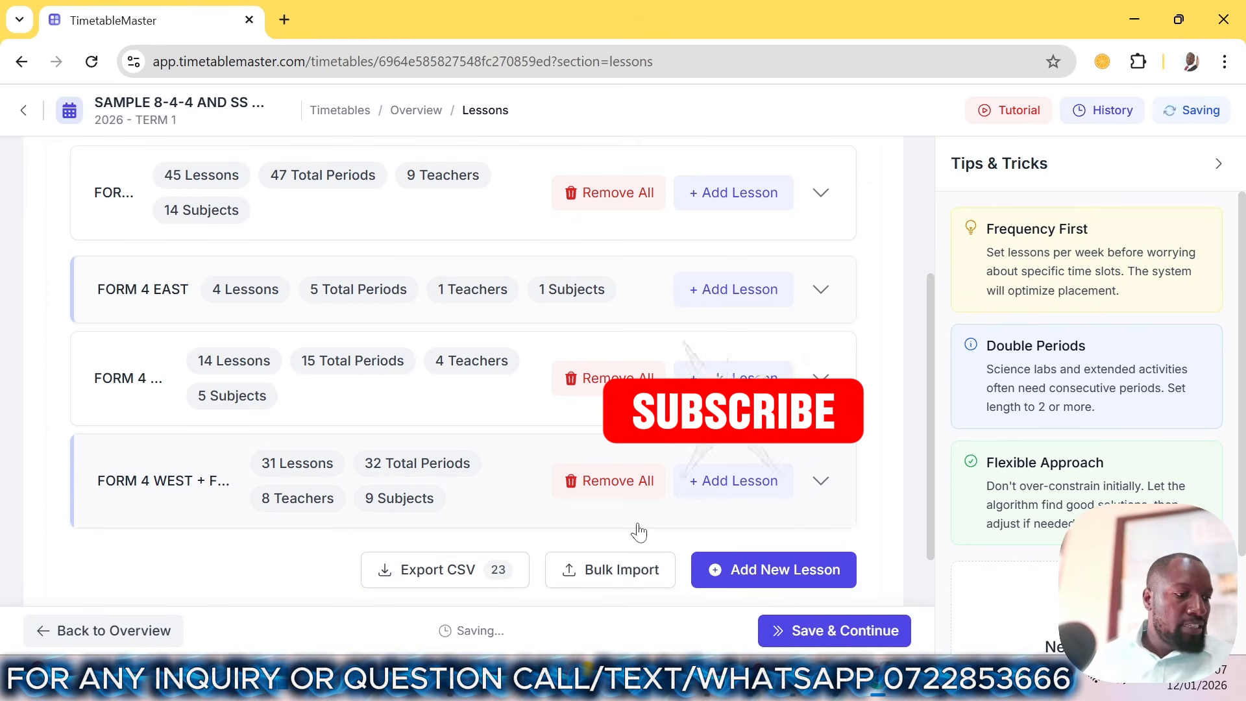
- Start another new lesson with only the FORM 4 EAST section and proceed to setup
{"action": "left_click", "coordinate": [732, 571]}
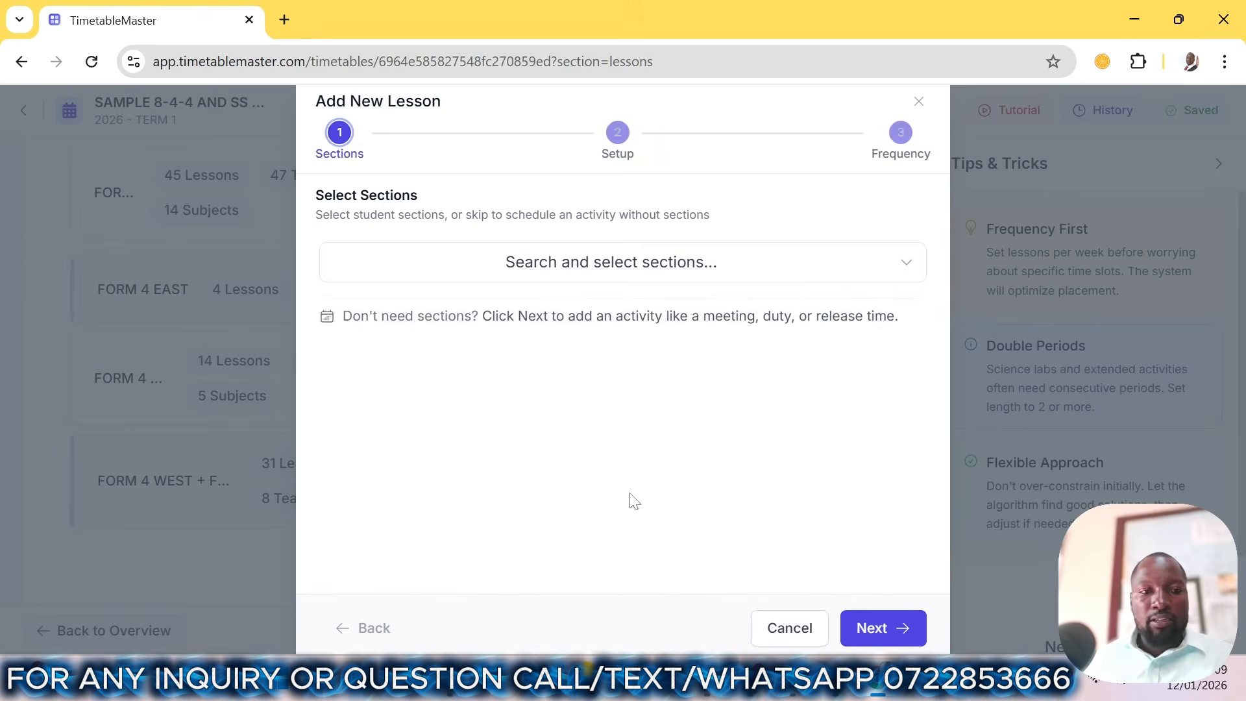
{"action": "left_click", "coordinate": [551, 276]}
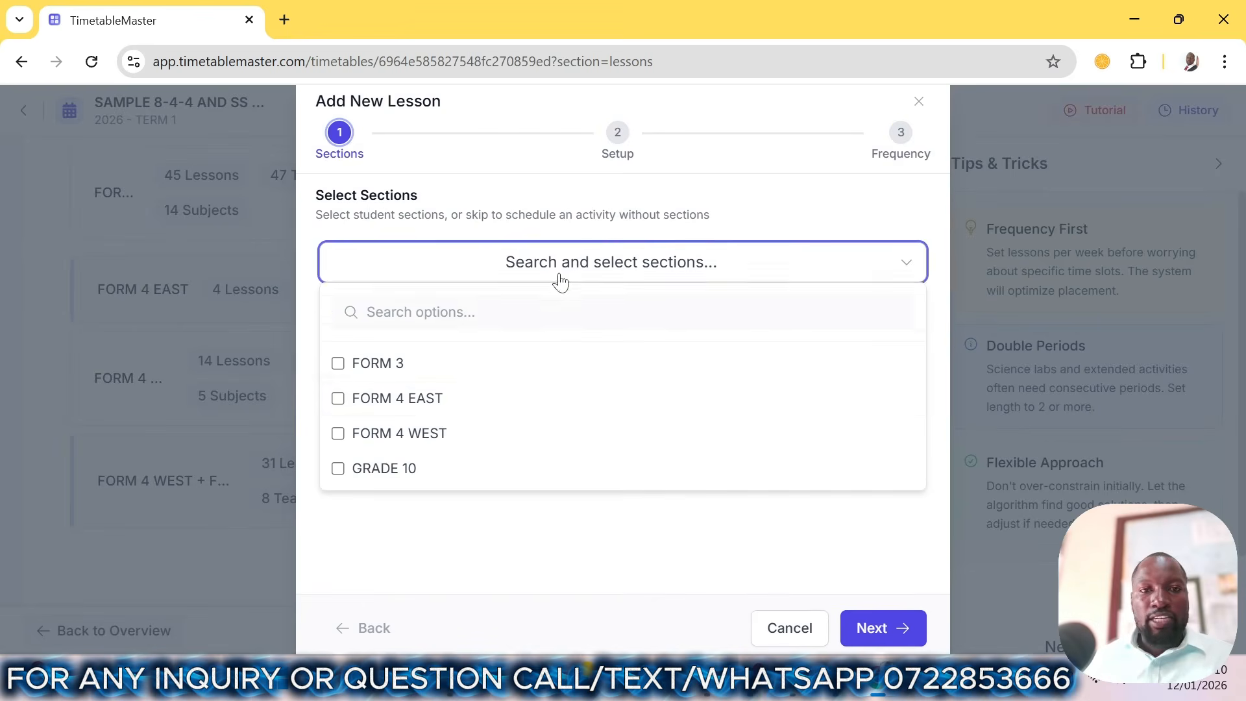
{"action": "left_click", "coordinate": [437, 406]}
{"action": "left_click", "coordinate": [862, 623]}
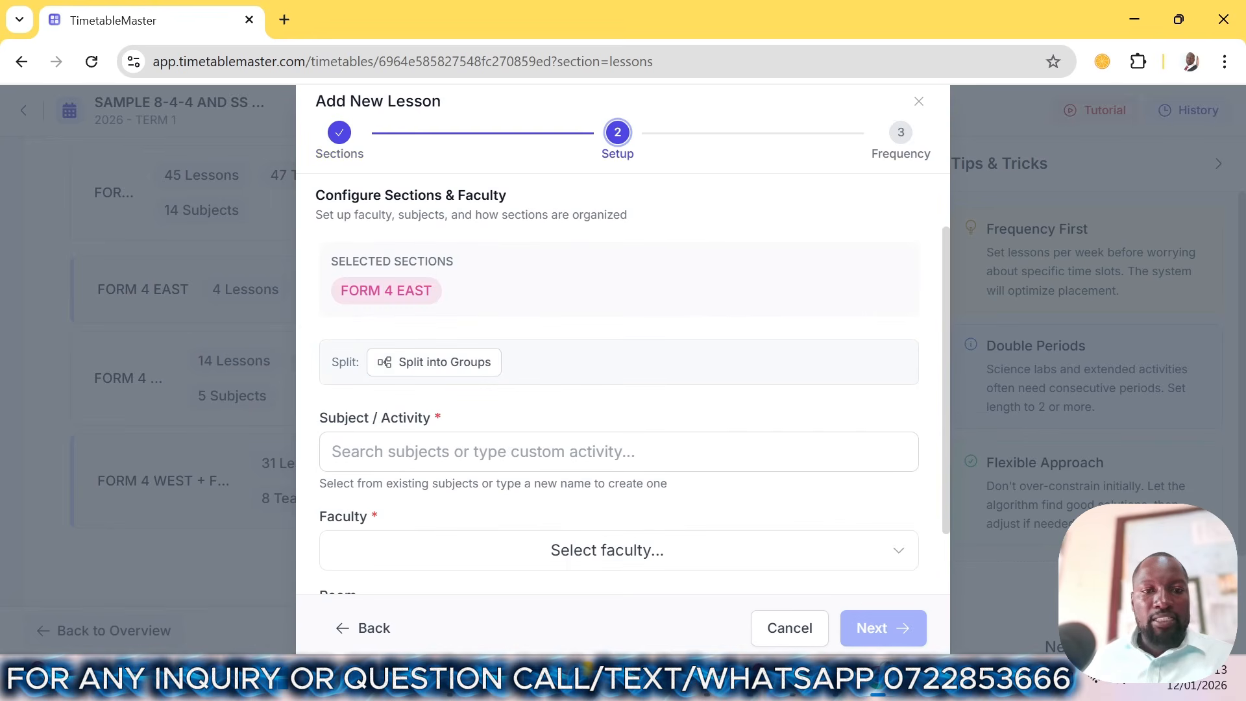
- Create the FORM 4 EAST CLASS MEETING lesson with its teacher found by name in the faculty list and one single period per week
{"action": "left_click", "coordinate": [455, 452]}
{"action": "type", "text": "CLAS"}
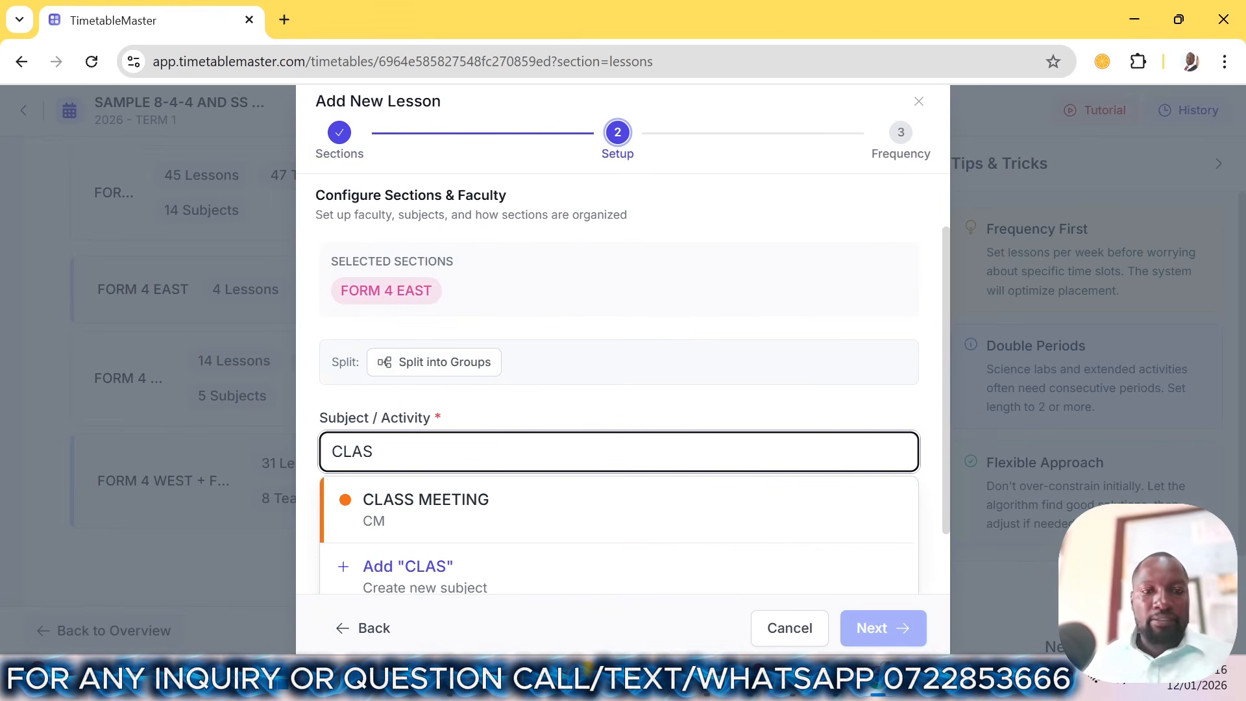
{"action": "left_click", "coordinate": [420, 509]}
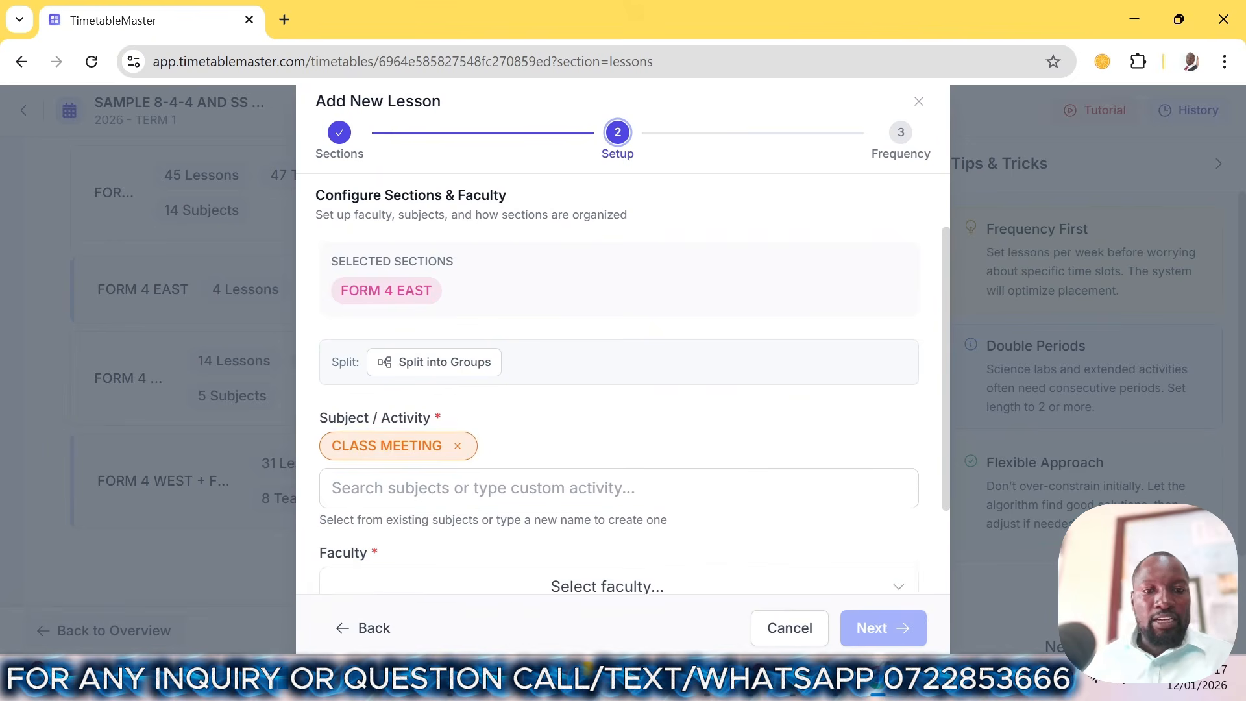
{"action": "scroll", "coordinate": [500, 486], "scroll_direction": "down", "scroll_amount": 2}
{"action": "left_click", "coordinate": [510, 482]}
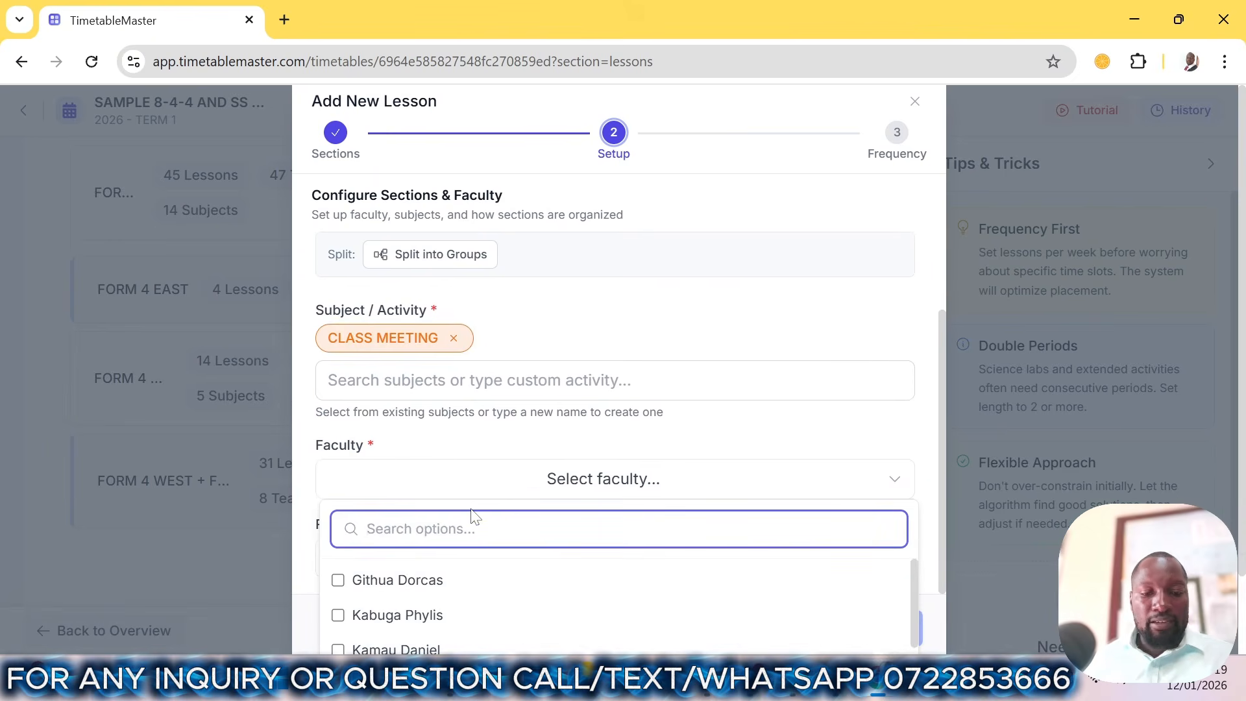
{"action": "type", "text": "FAITH"}
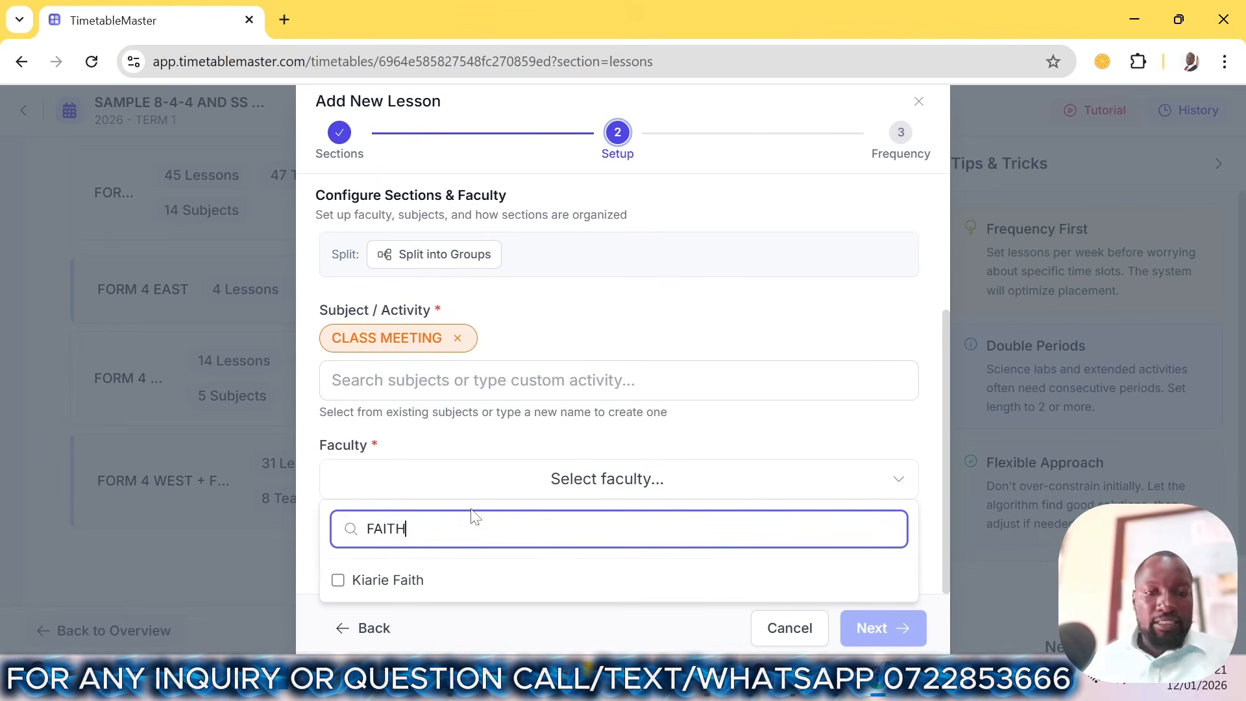
{"action": "left_click", "coordinate": [390, 579]}
{"action": "left_click", "coordinate": [902, 625]}
{"action": "left_click", "coordinate": [902, 625]}
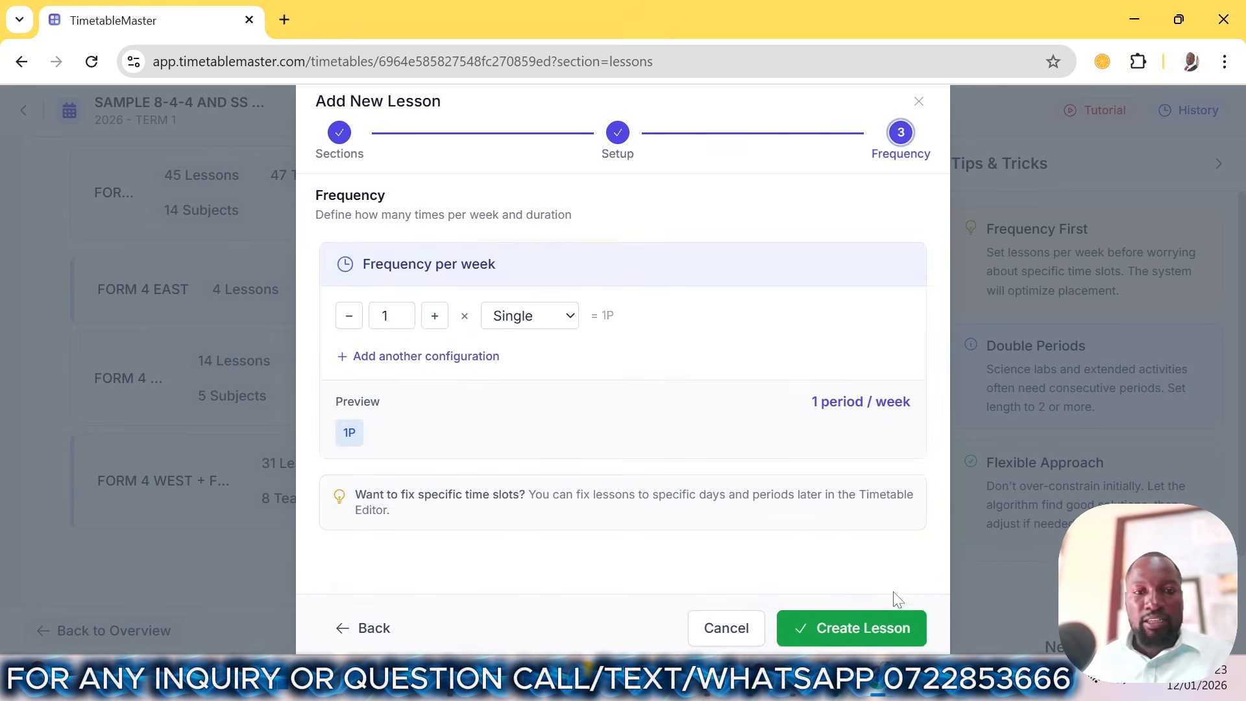
{"action": "left_click", "coordinate": [850, 622]}
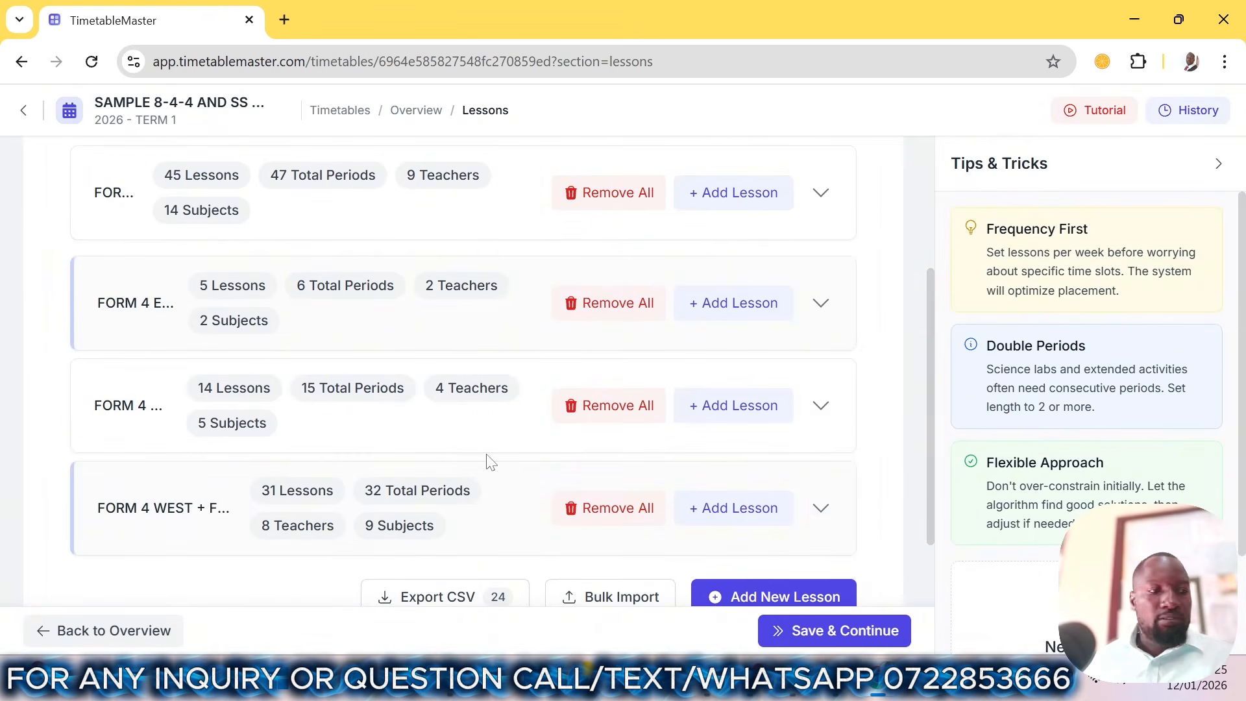
- Start a further new lesson with FORM 4 EAST as its only section and proceed to setup
{"action": "scroll", "coordinate": [936, 497], "scroll_direction": "down", "scroll_amount": 2}
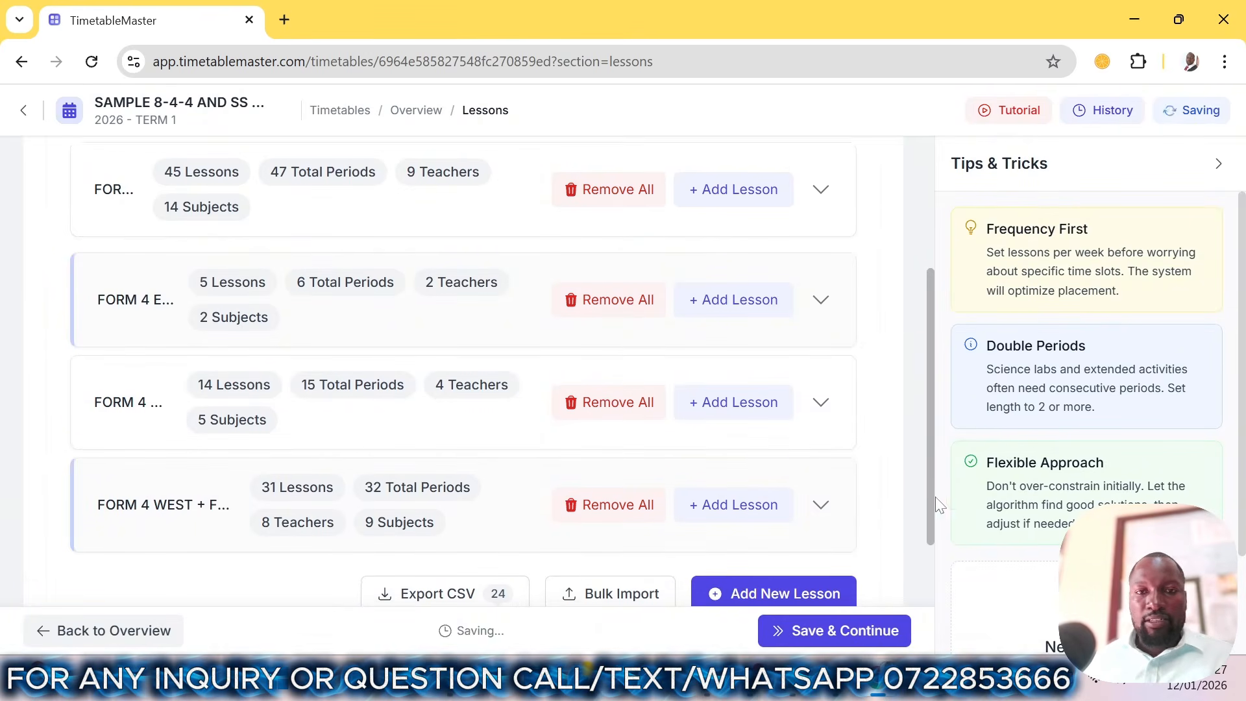
{"action": "scroll", "coordinate": [933, 482], "scroll_direction": "up", "scroll_amount": 1}
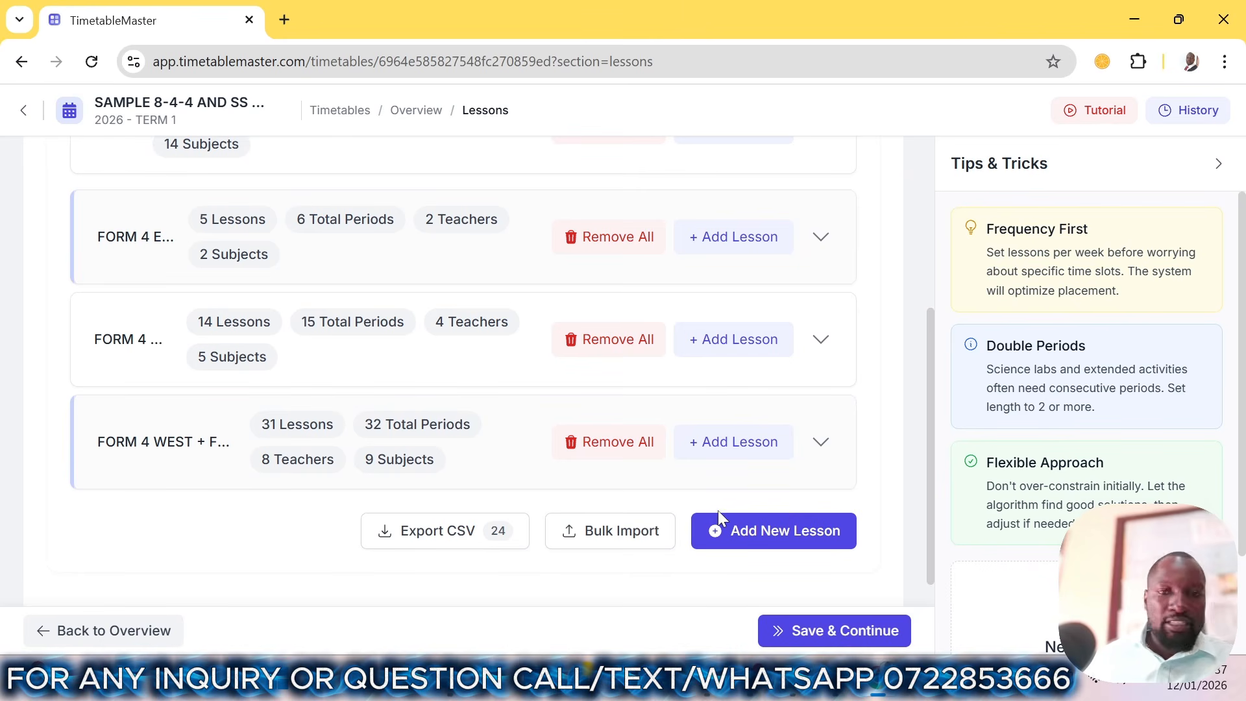
{"action": "left_click", "coordinate": [787, 543]}
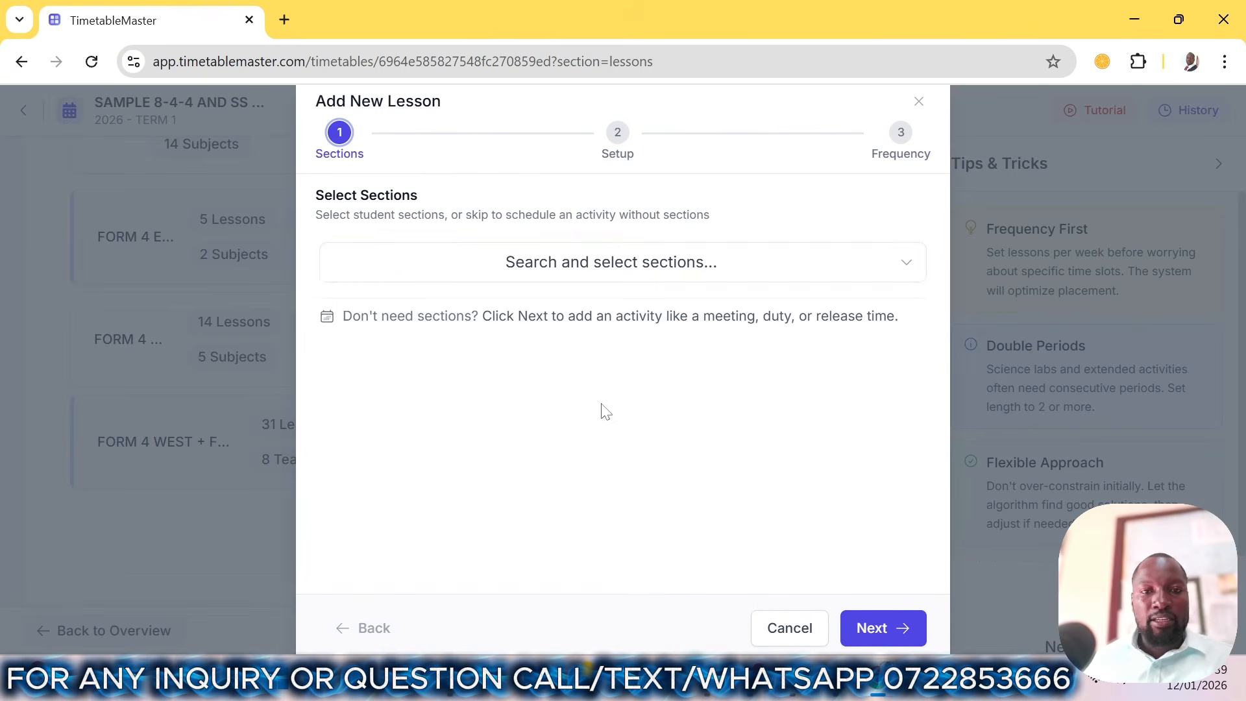
{"action": "left_click", "coordinate": [567, 271]}
{"action": "left_click", "coordinate": [471, 398]}
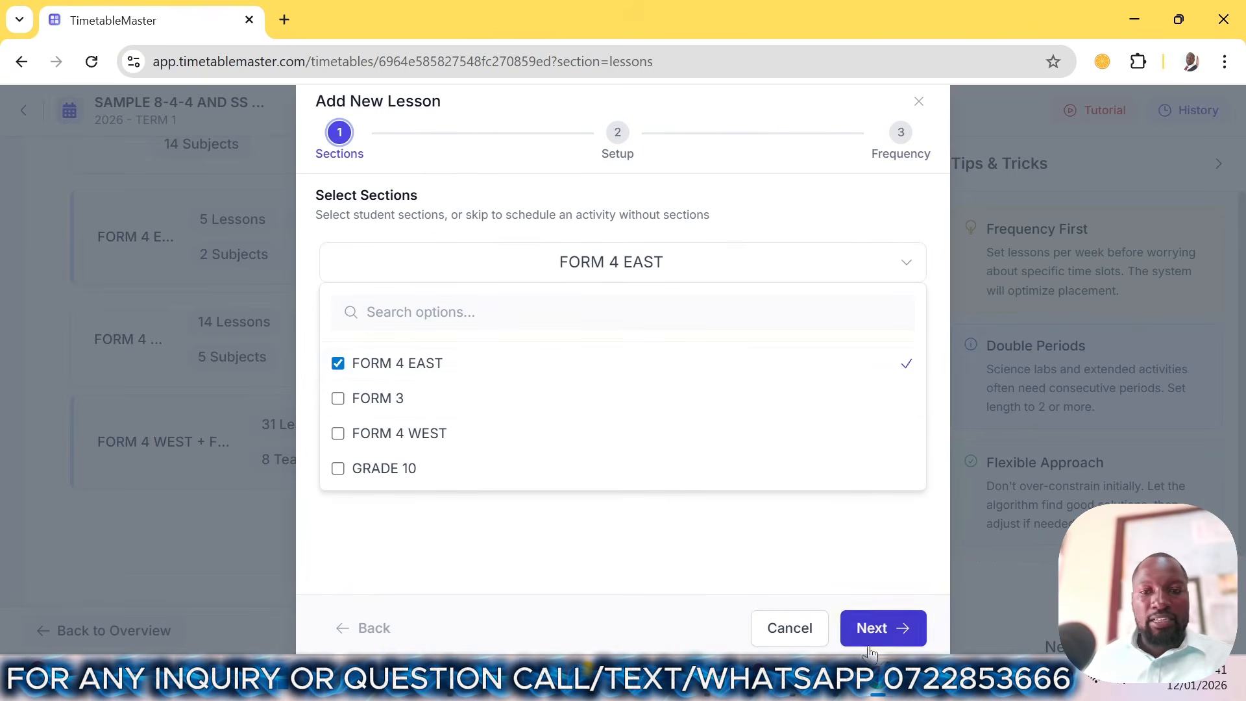
{"action": "left_click", "coordinate": [871, 627]}
{"action": "left_click", "coordinate": [872, 627]}
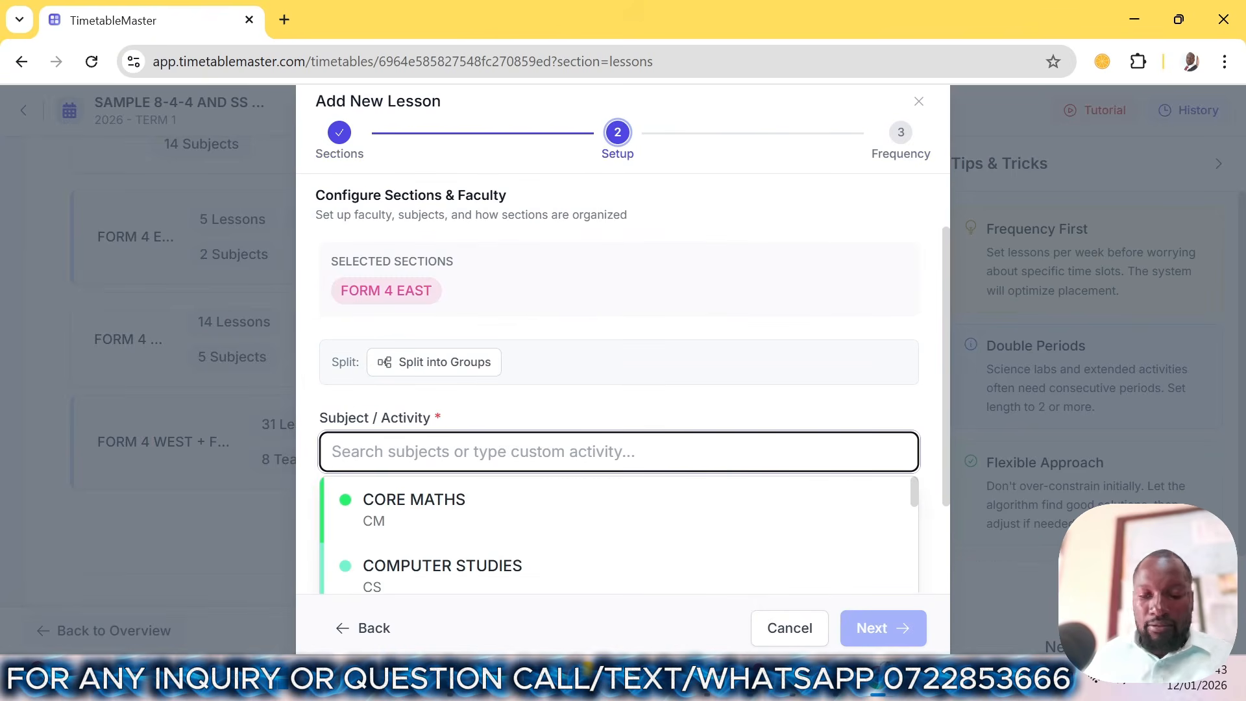
- Create the FORM 4 EAST LIFE SKILLS lesson with its teacher found by name in the faculty list and one single period per week
{"action": "type", "text": "LIFE"}
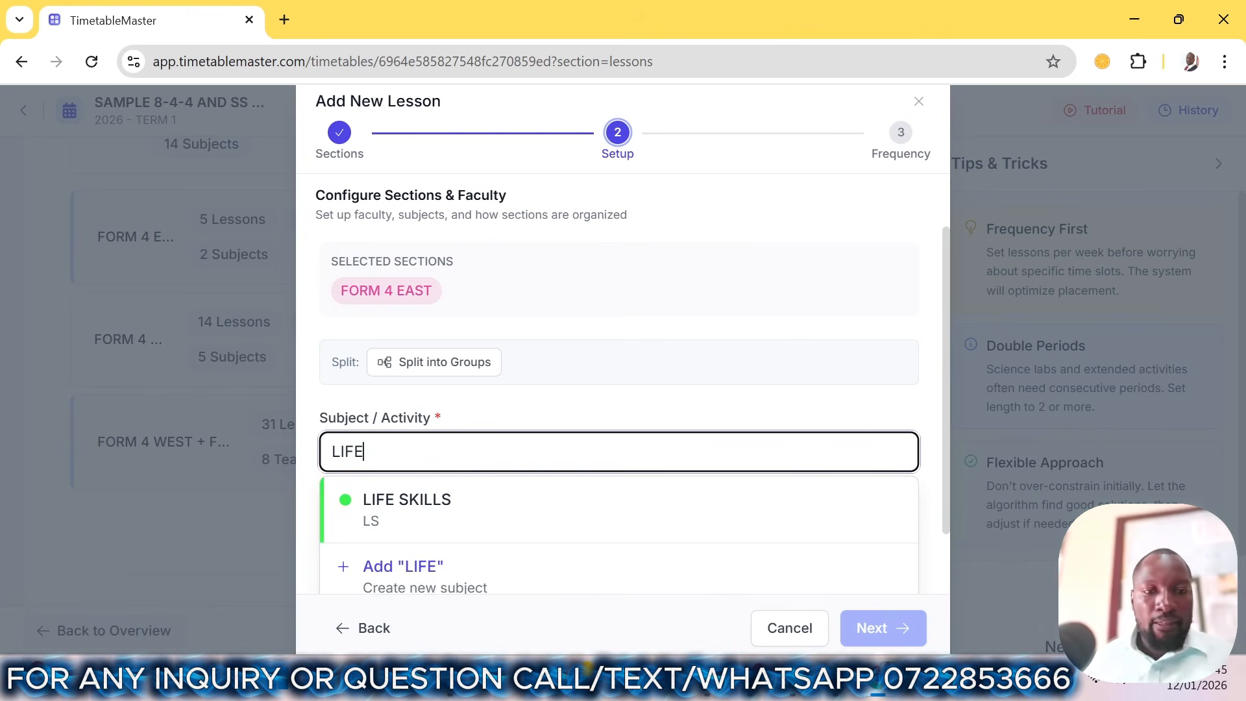
{"action": "left_click", "coordinate": [504, 506]}
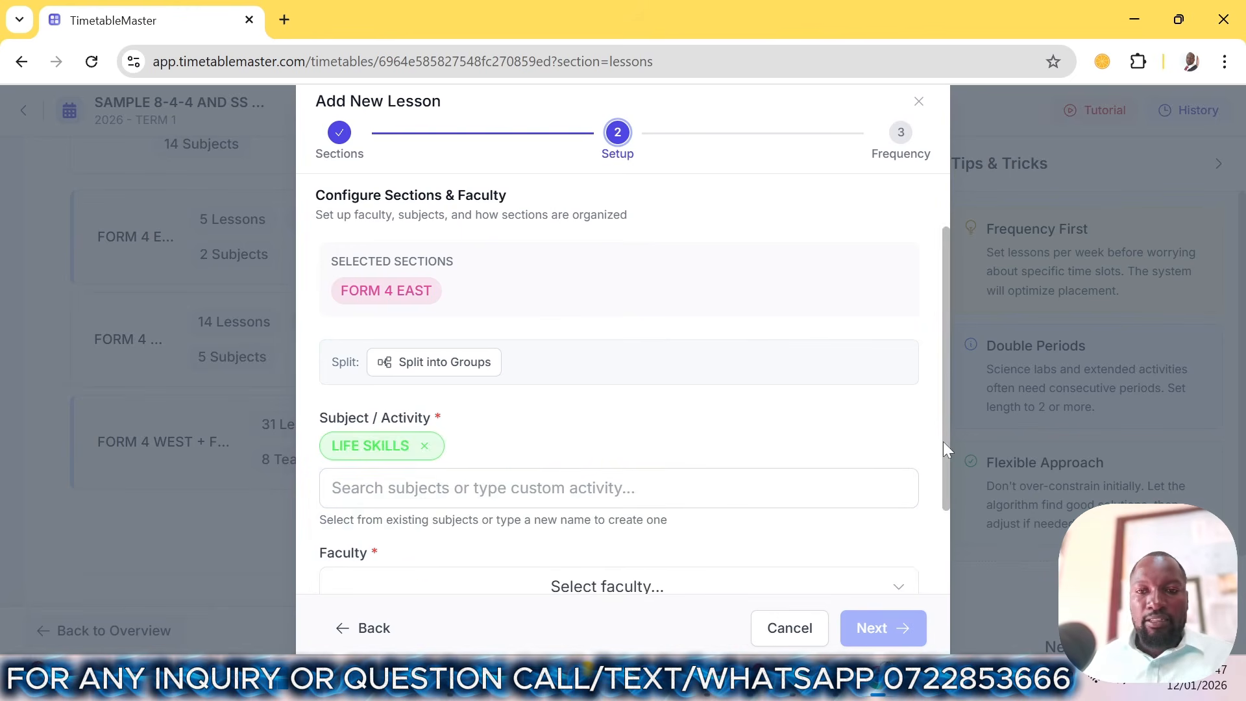
{"action": "scroll", "coordinate": [943, 441], "scroll_direction": "down", "scroll_amount": 2}
{"action": "left_click", "coordinate": [587, 509]}
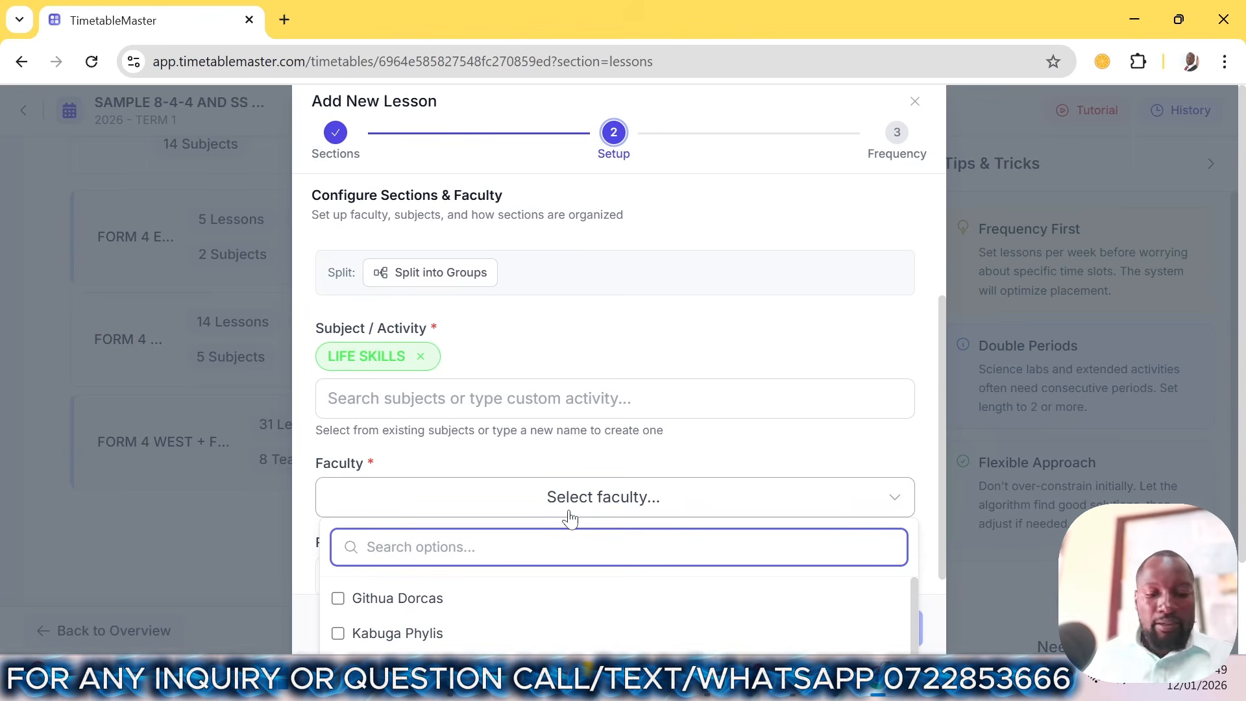
{"action": "type", "text": "FAIT"}
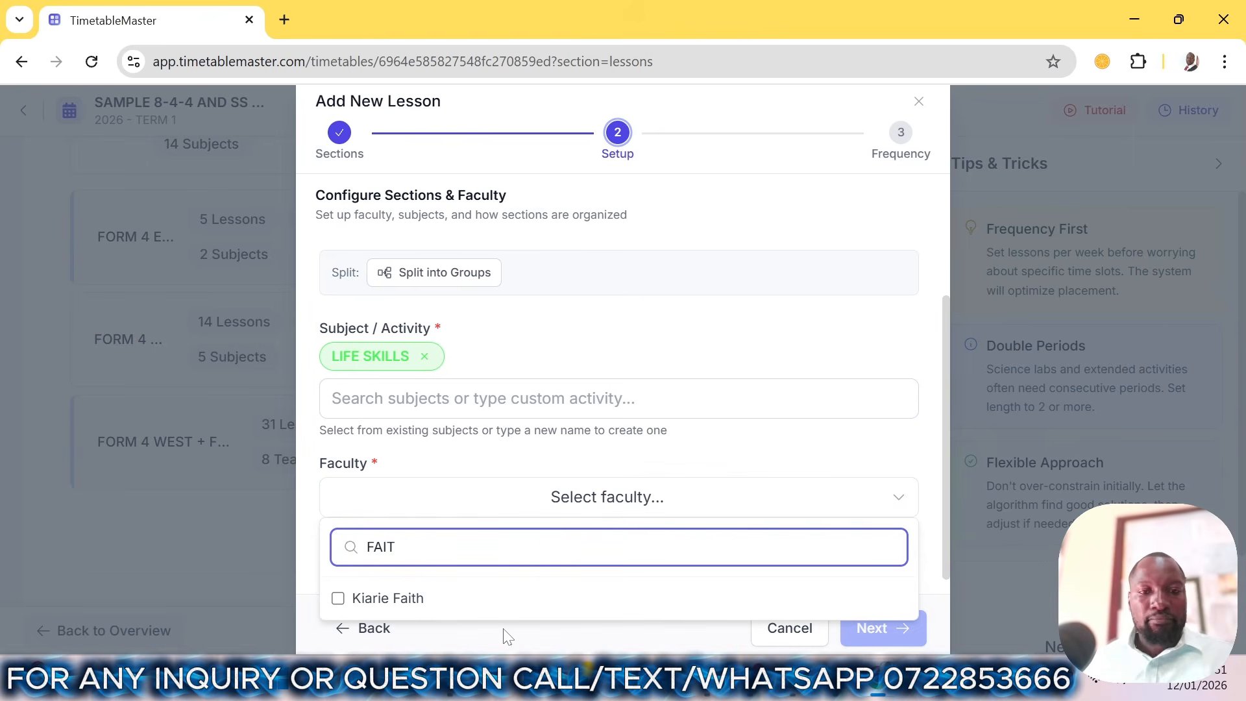
{"action": "left_click", "coordinate": [495, 599]}
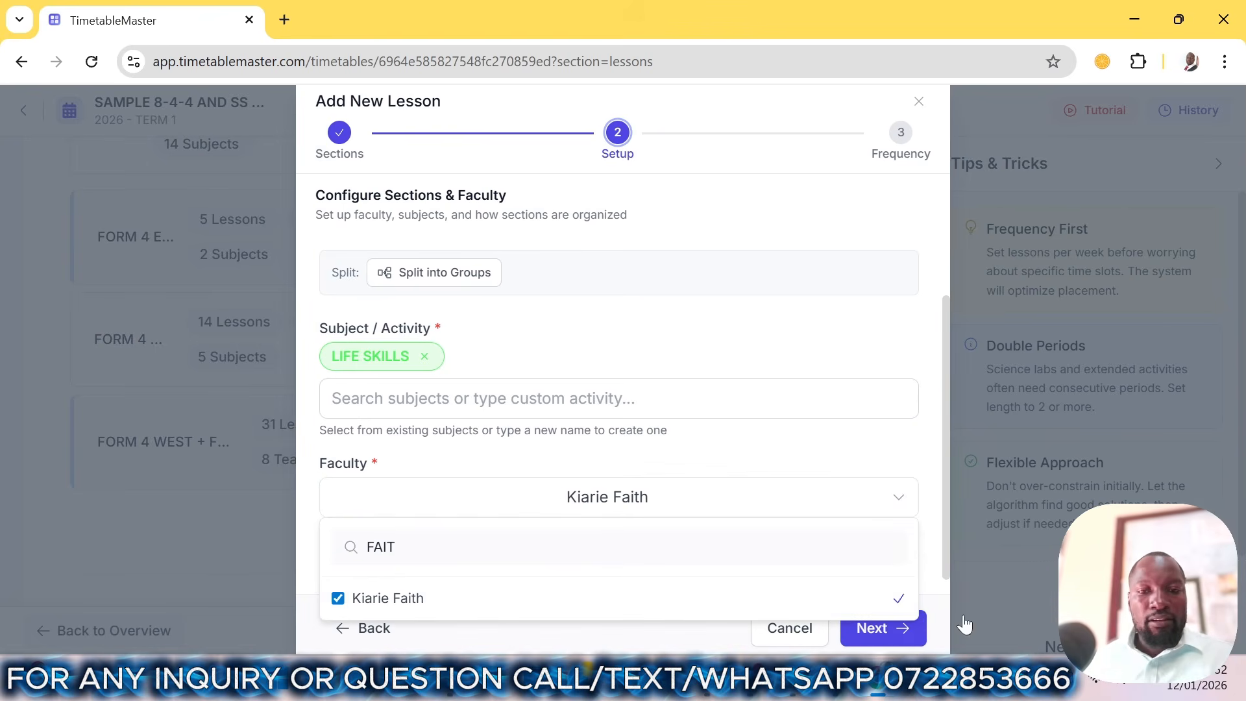
{"action": "left_click", "coordinate": [883, 631]}
{"action": "left_click", "coordinate": [861, 625]}
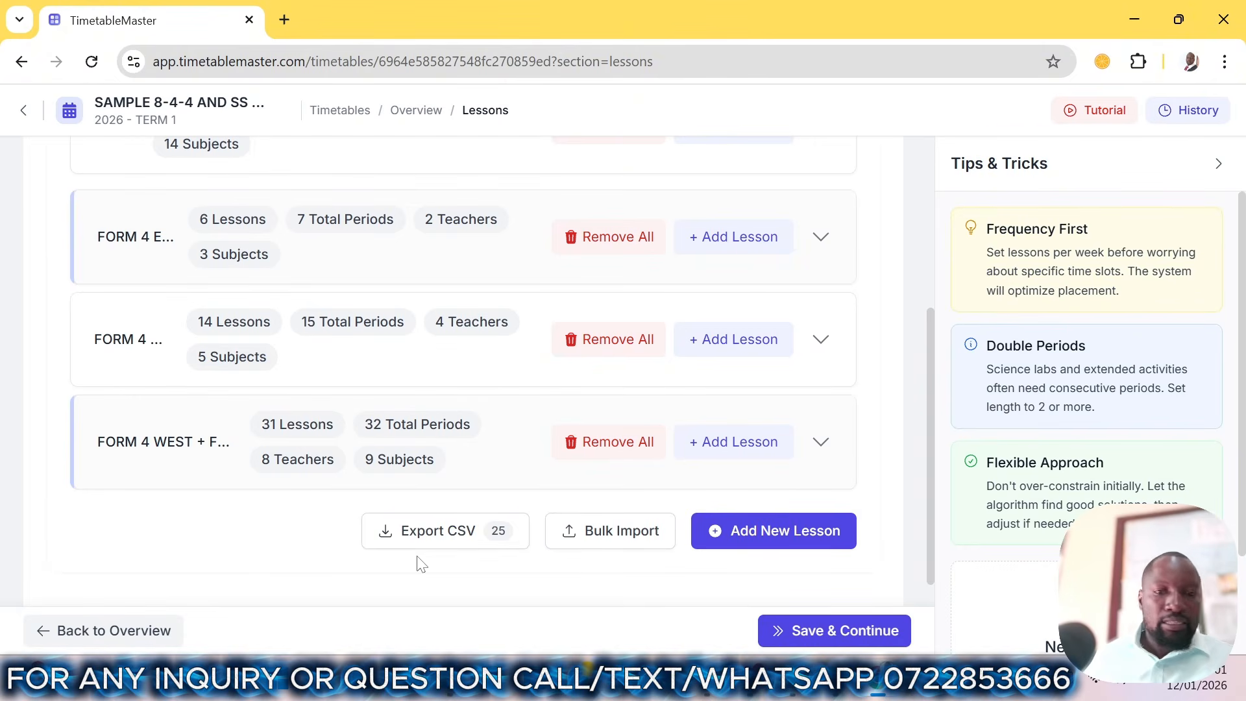
- Start a new lesson for the FORM 4 EAST section alone and proceed to its setup
{"action": "left_click", "coordinate": [823, 537]}
{"action": "left_click", "coordinate": [485, 267]}
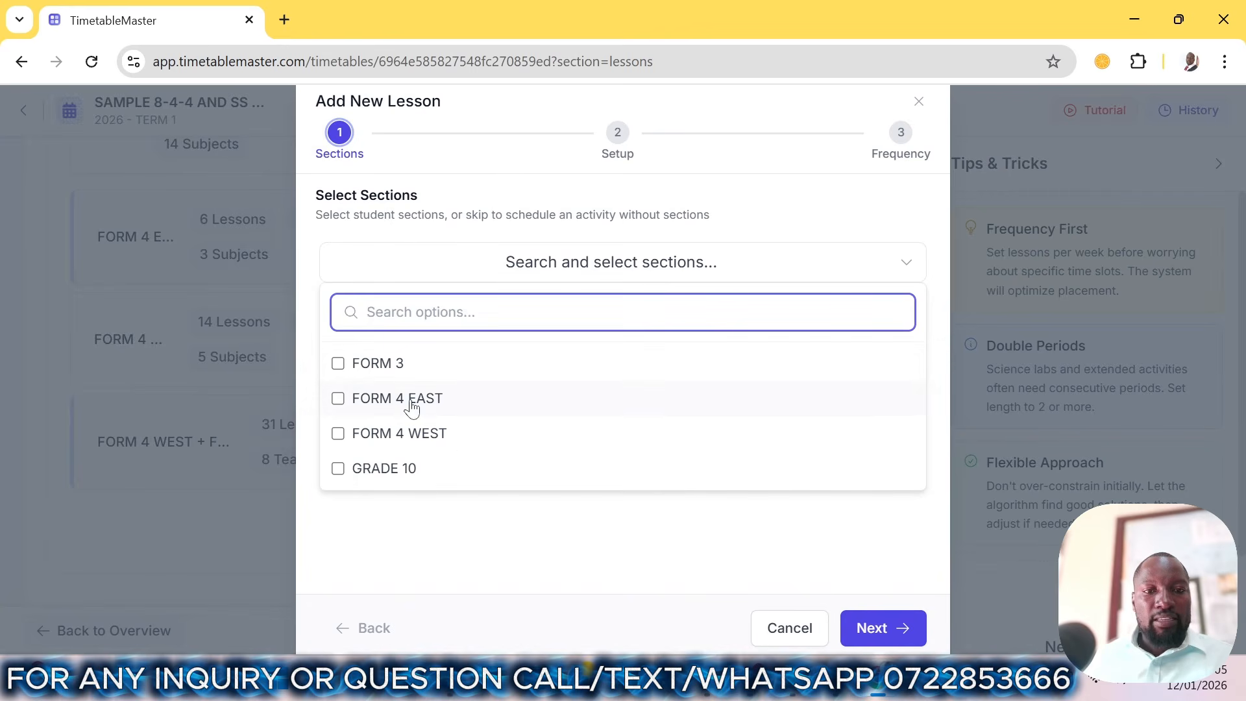
{"action": "left_click", "coordinate": [425, 399]}
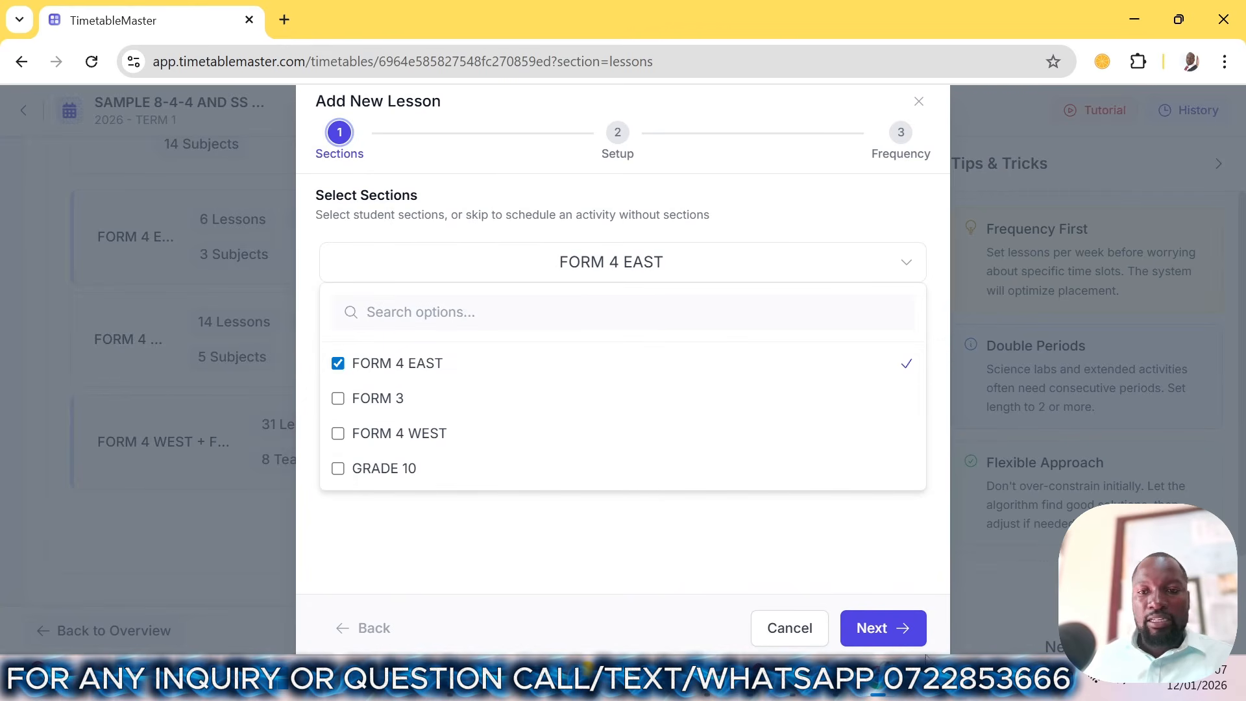
{"action": "left_click", "coordinate": [898, 631]}
- Assign MATHEMATICS as the lesson's subject, select its teacher by searching the faculty list, and proceed to the frequency settings
{"action": "left_click", "coordinate": [454, 452]}
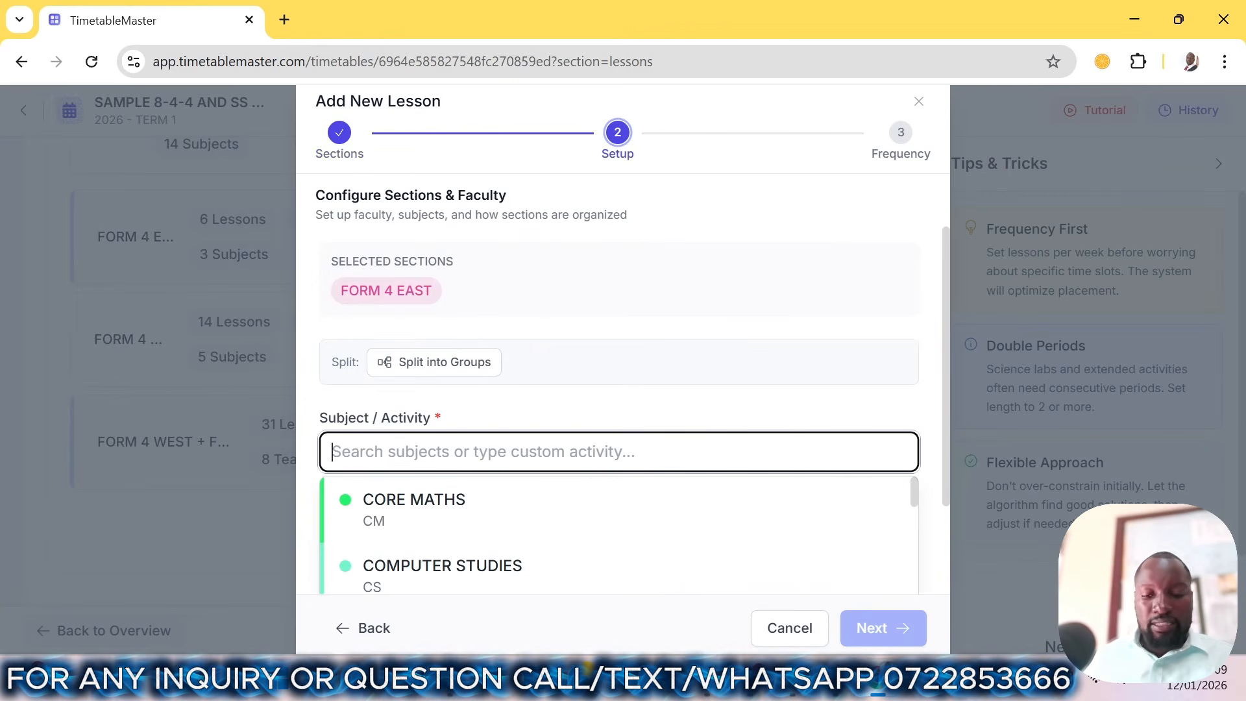
{"action": "type", "text": "MATH"}
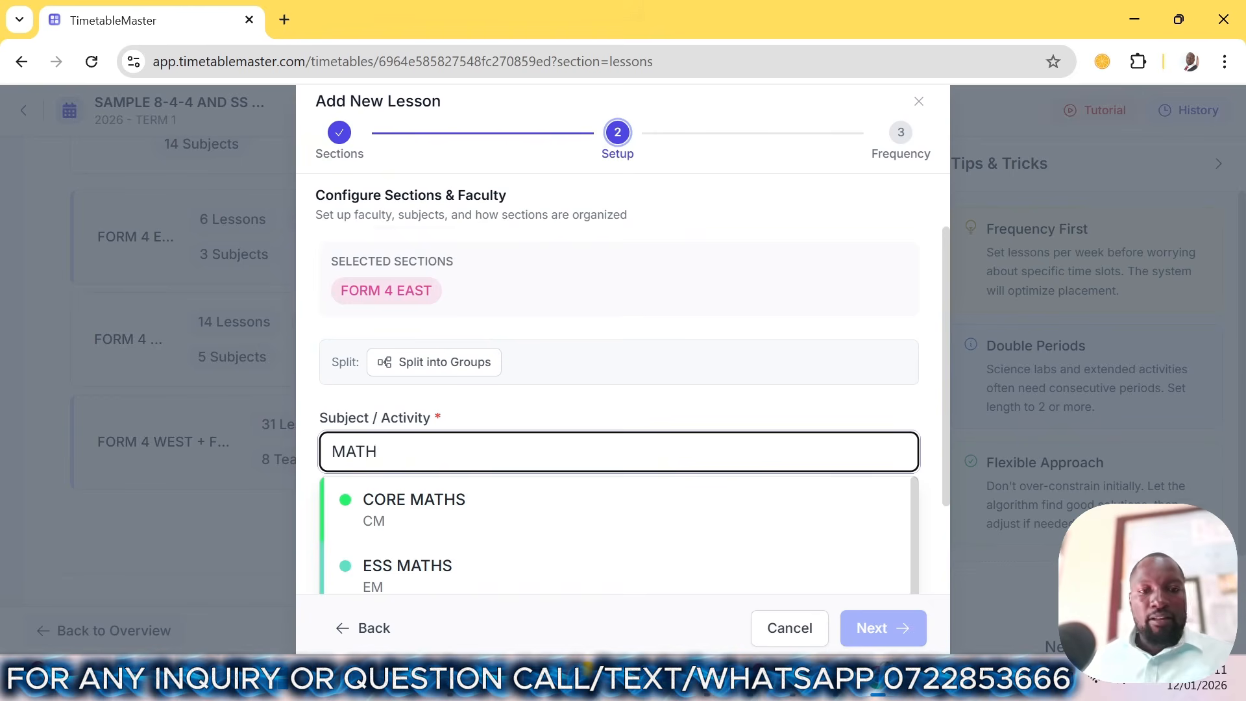
{"action": "left_click", "coordinate": [440, 545]}
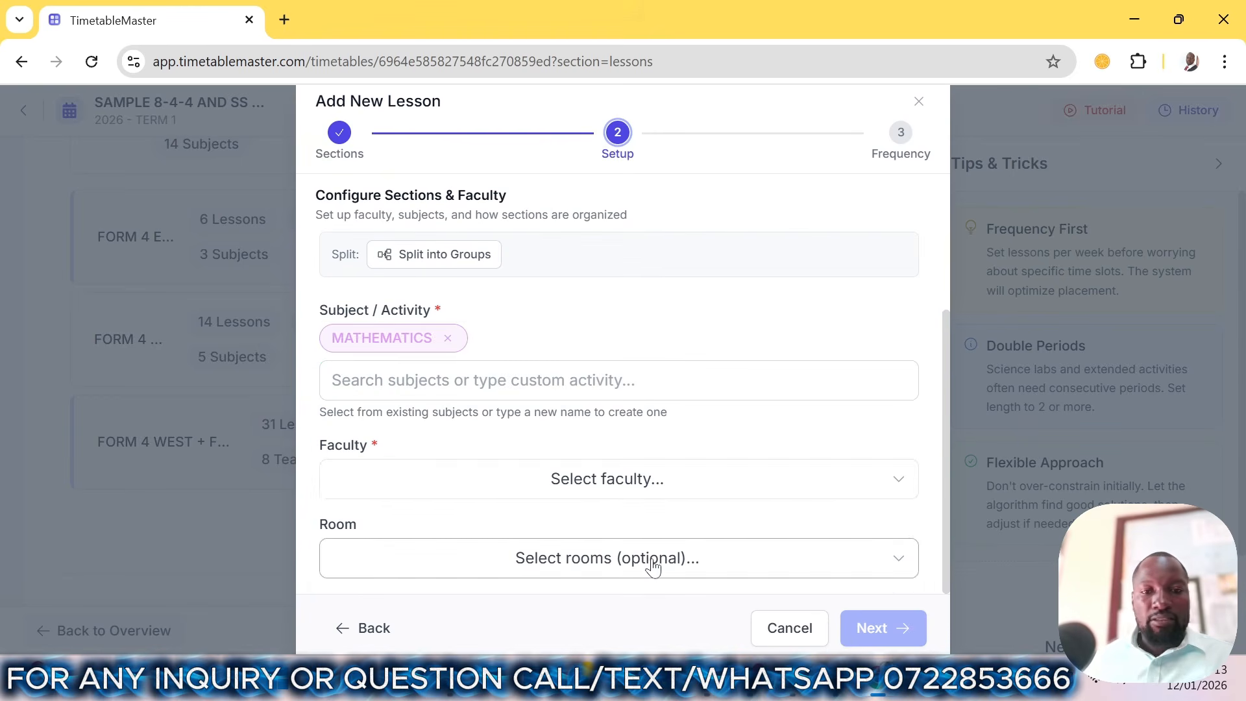
{"action": "left_click", "coordinate": [602, 483]}
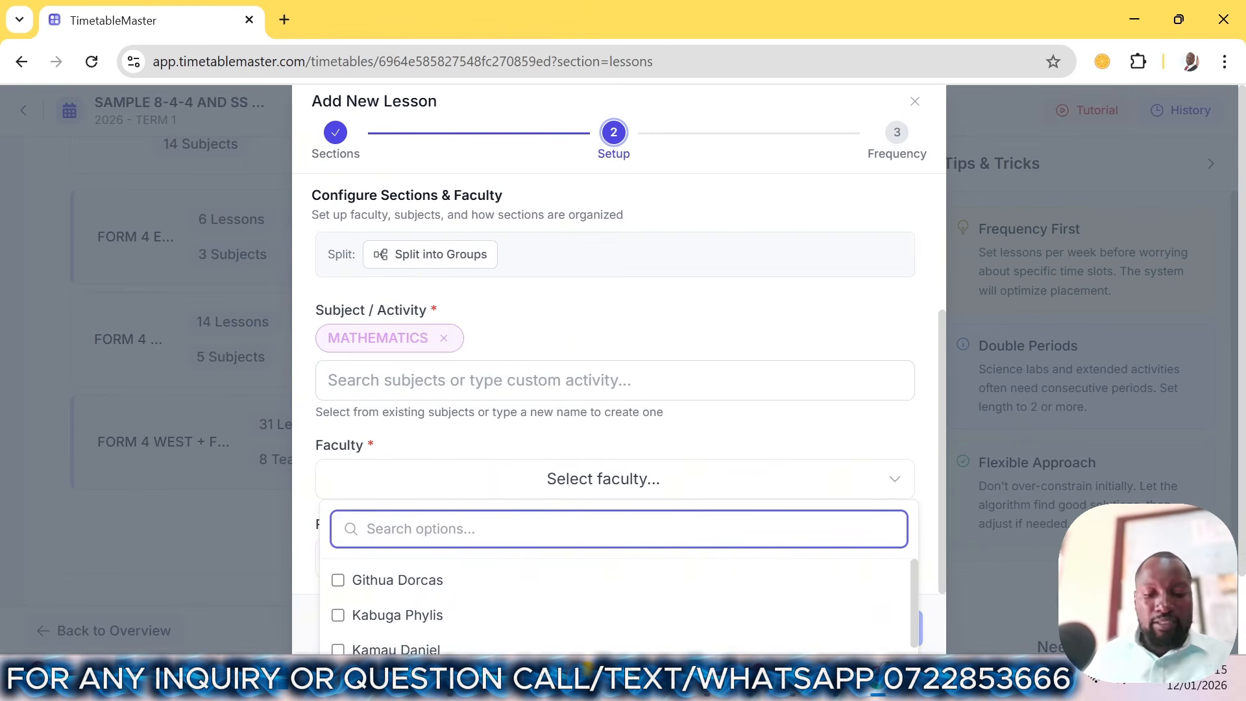
{"action": "type", "text": "FRA"}
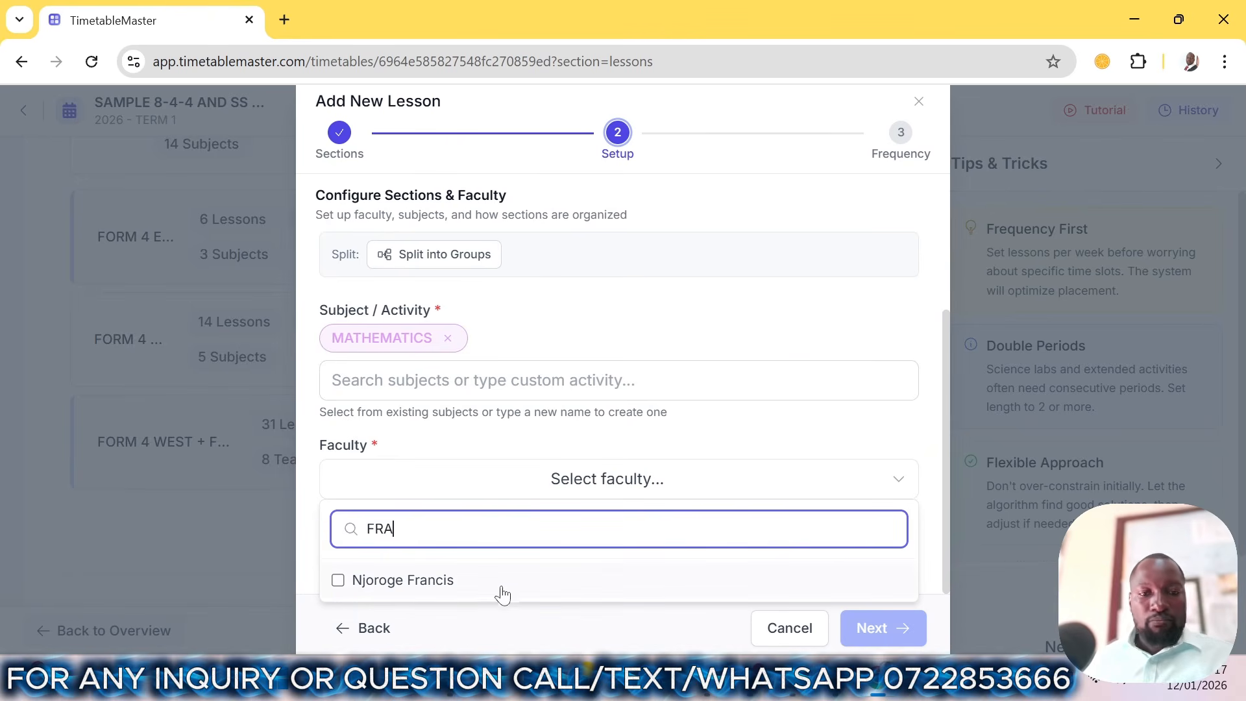
{"action": "left_click", "coordinate": [497, 591]}
{"action": "left_click", "coordinate": [871, 627]}
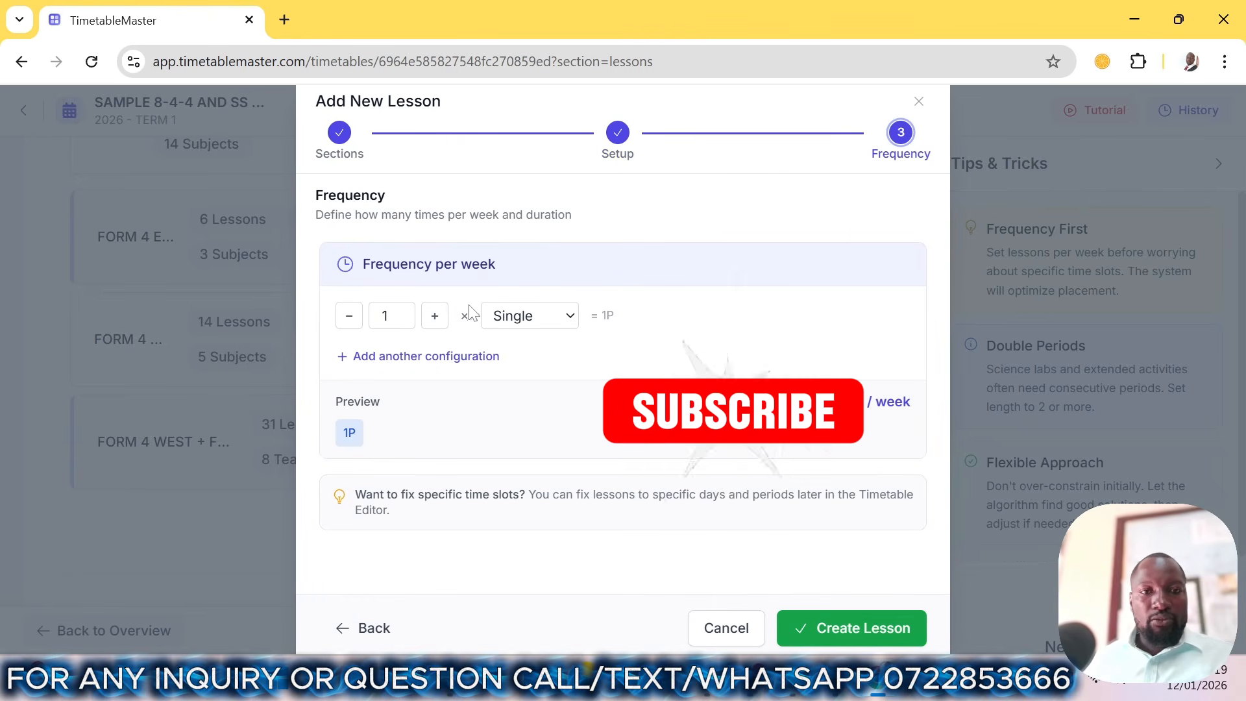
- Set the mathematics frequency to five single periods plus one double period per week and create the lesson
{"action": "left_click", "coordinate": [436, 316]}
{"action": "left_click", "coordinate": [436, 316]}
{"action": "left_click", "coordinate": [436, 317]}
{"action": "left_click", "coordinate": [436, 317]}
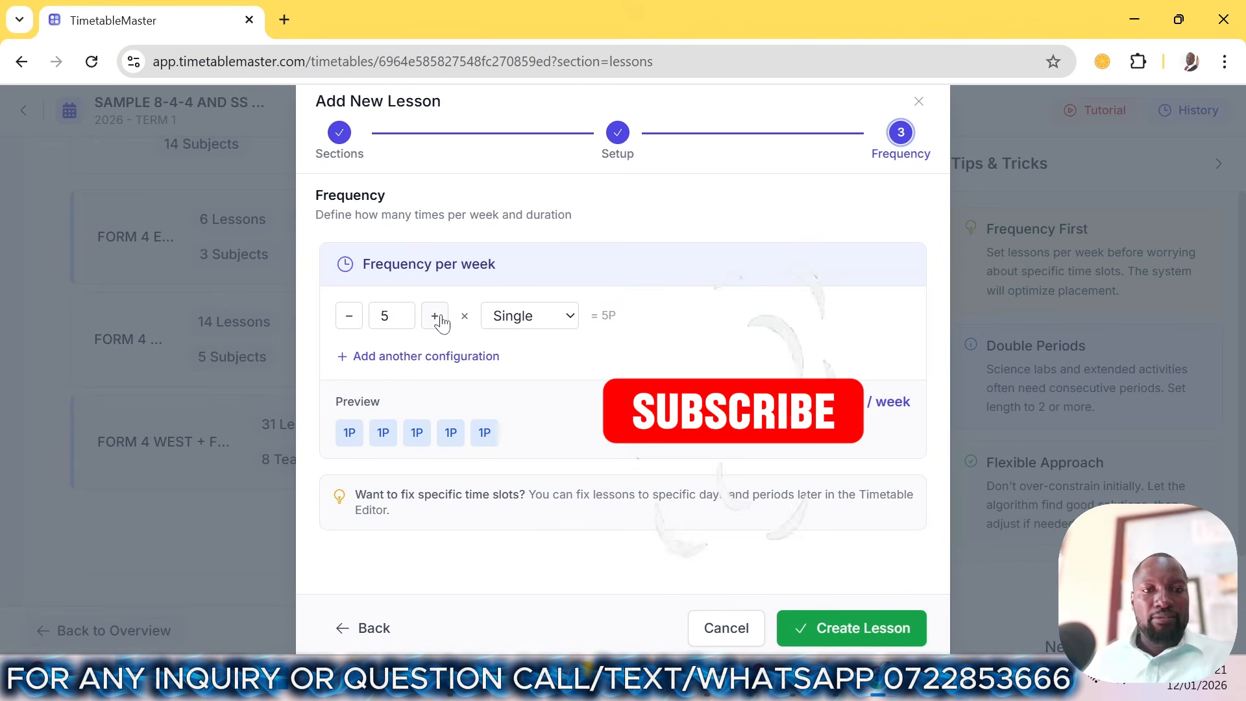
{"action": "left_click", "coordinate": [454, 356]}
{"action": "left_click", "coordinate": [511, 373]}
{"action": "left_click", "coordinate": [515, 416]}
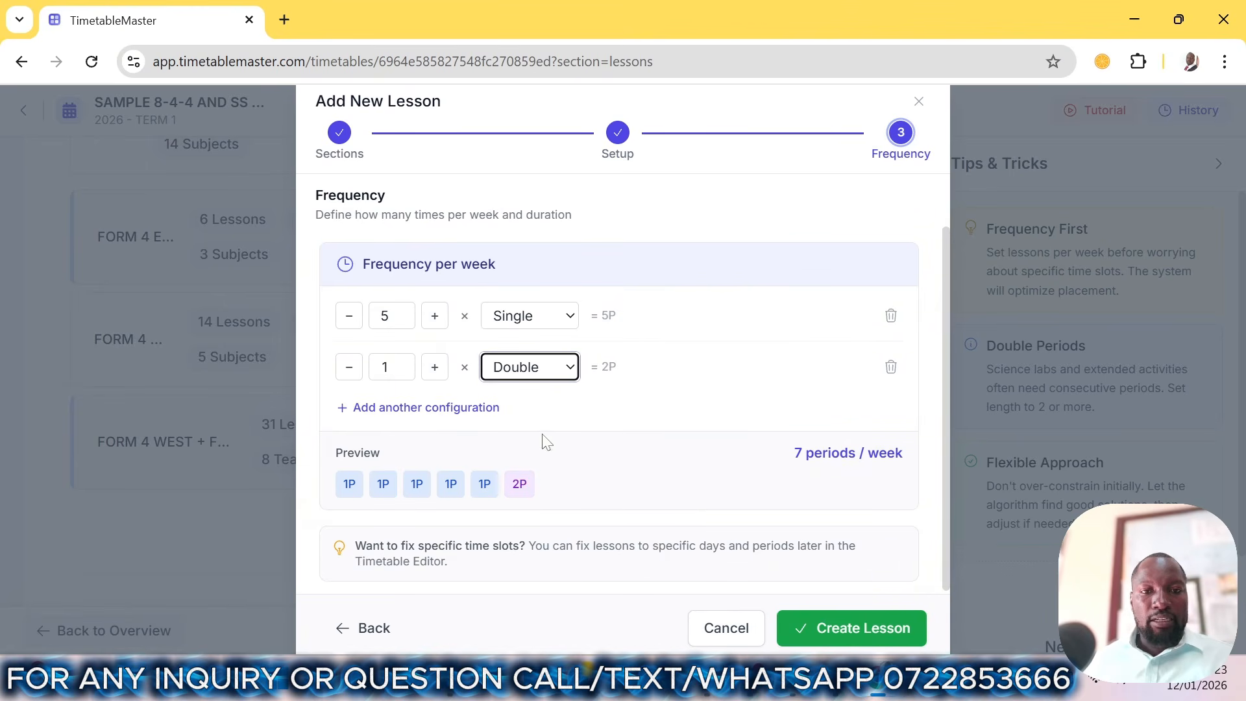
{"action": "left_click", "coordinate": [879, 629]}
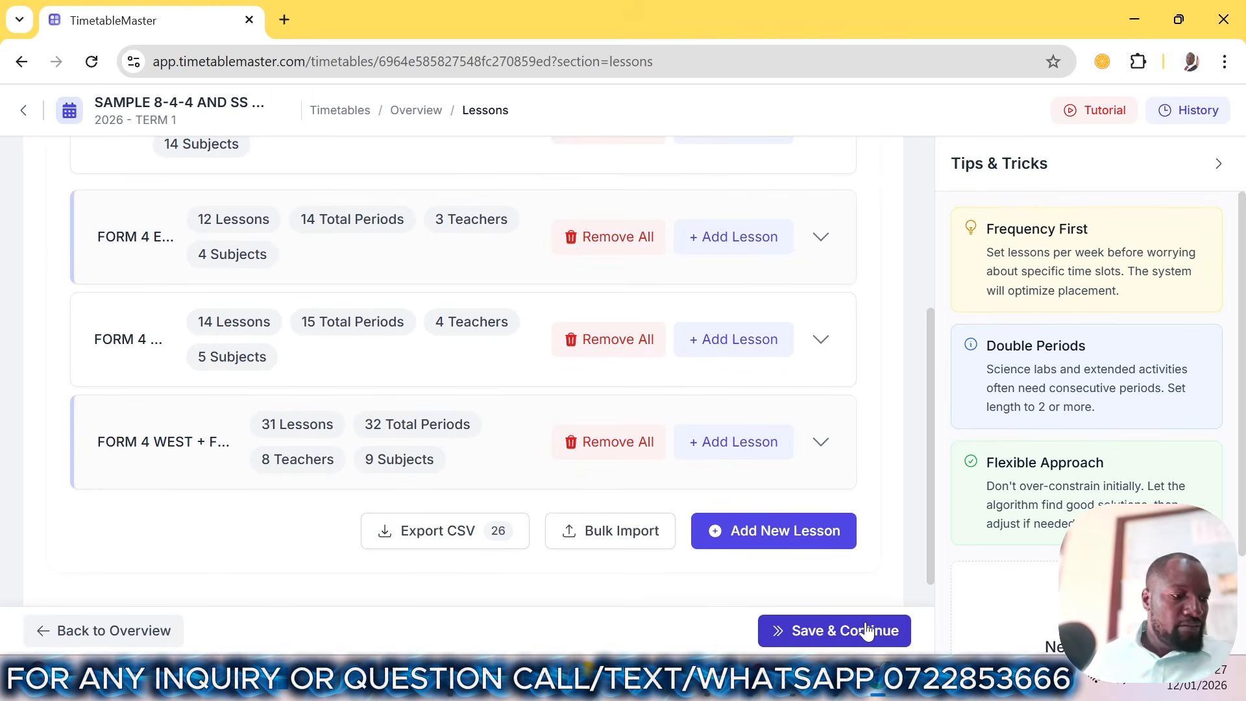
- Start one more new lesson with FORM 4 EAST as the only section and proceed to setup
{"action": "left_click", "coordinate": [791, 542]}
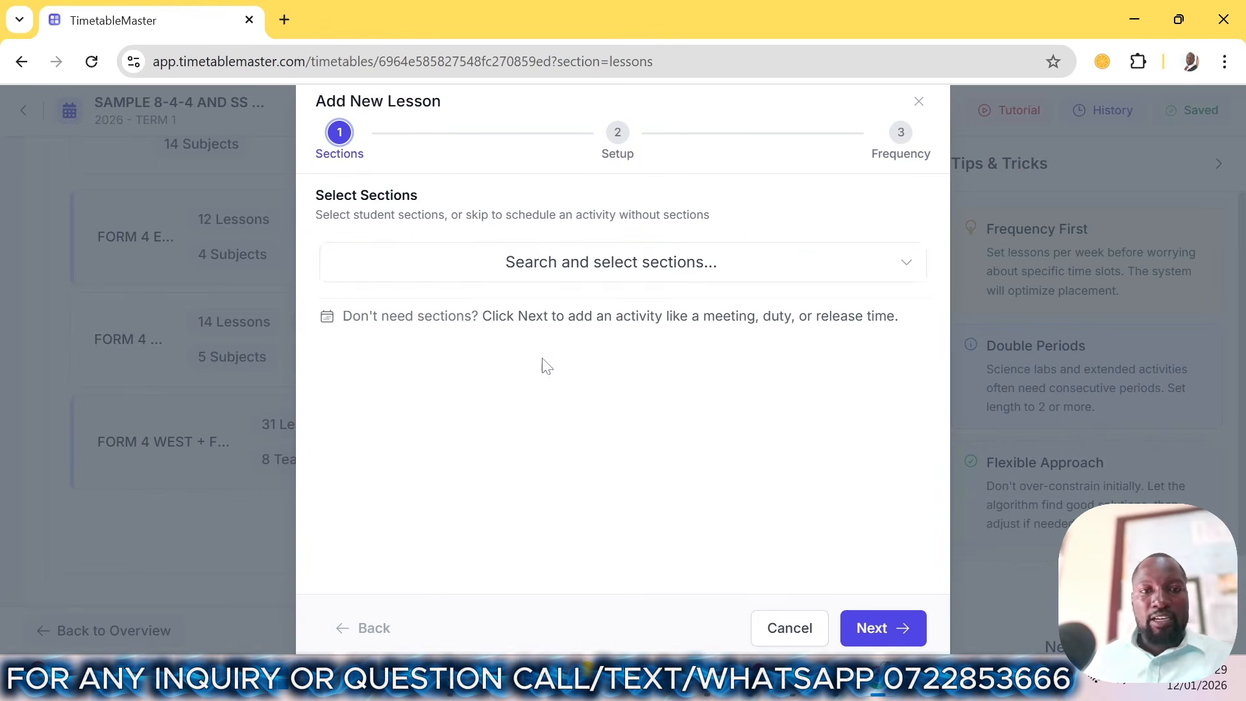
{"action": "left_click", "coordinate": [506, 266]}
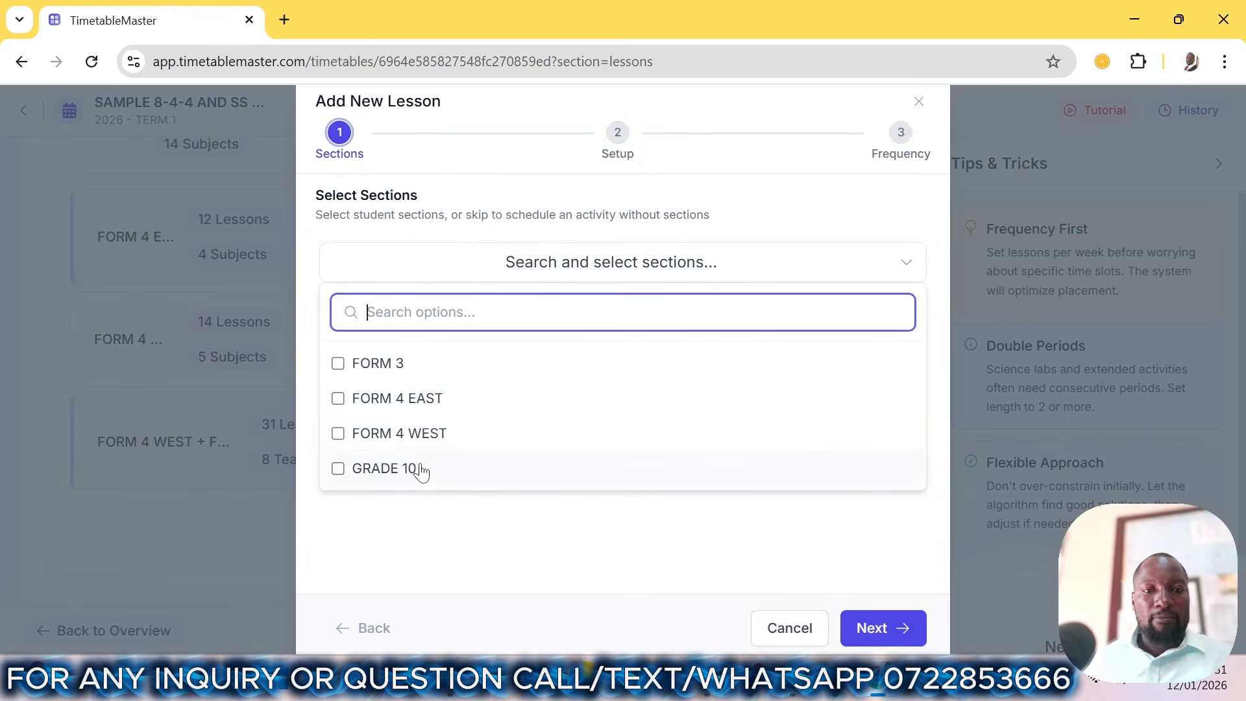
{"action": "left_click", "coordinate": [410, 398]}
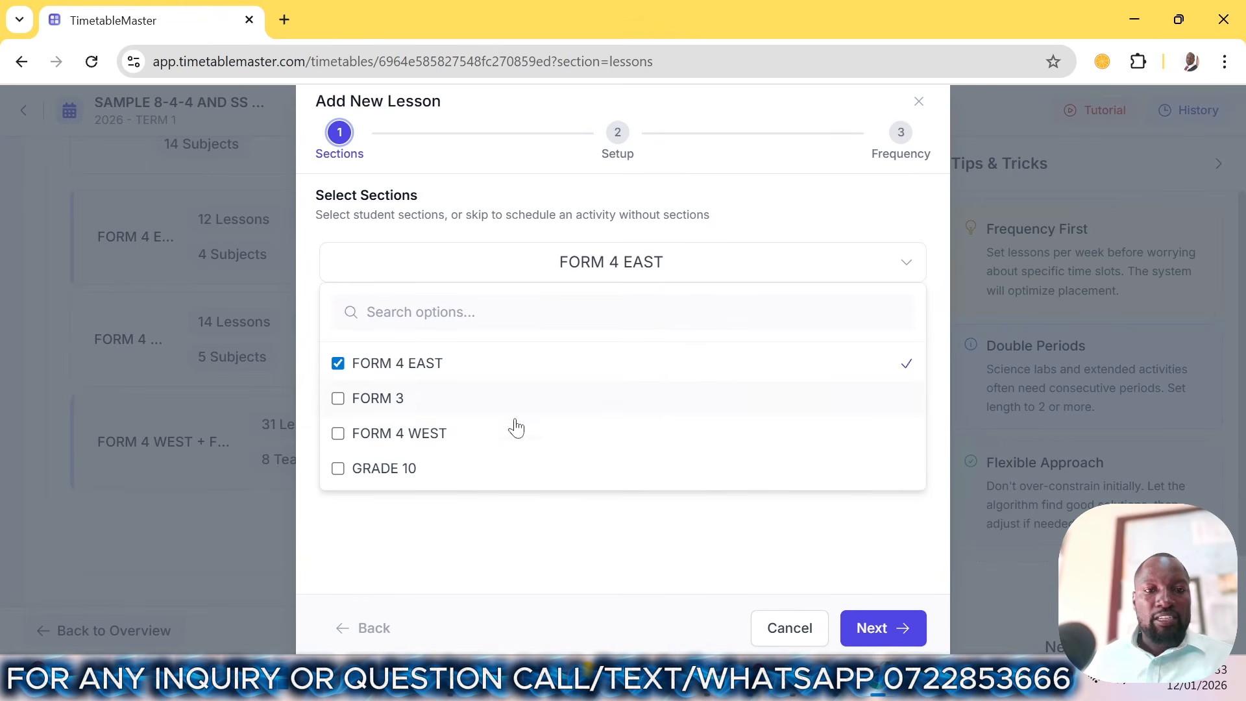
{"action": "left_click", "coordinate": [882, 629]}
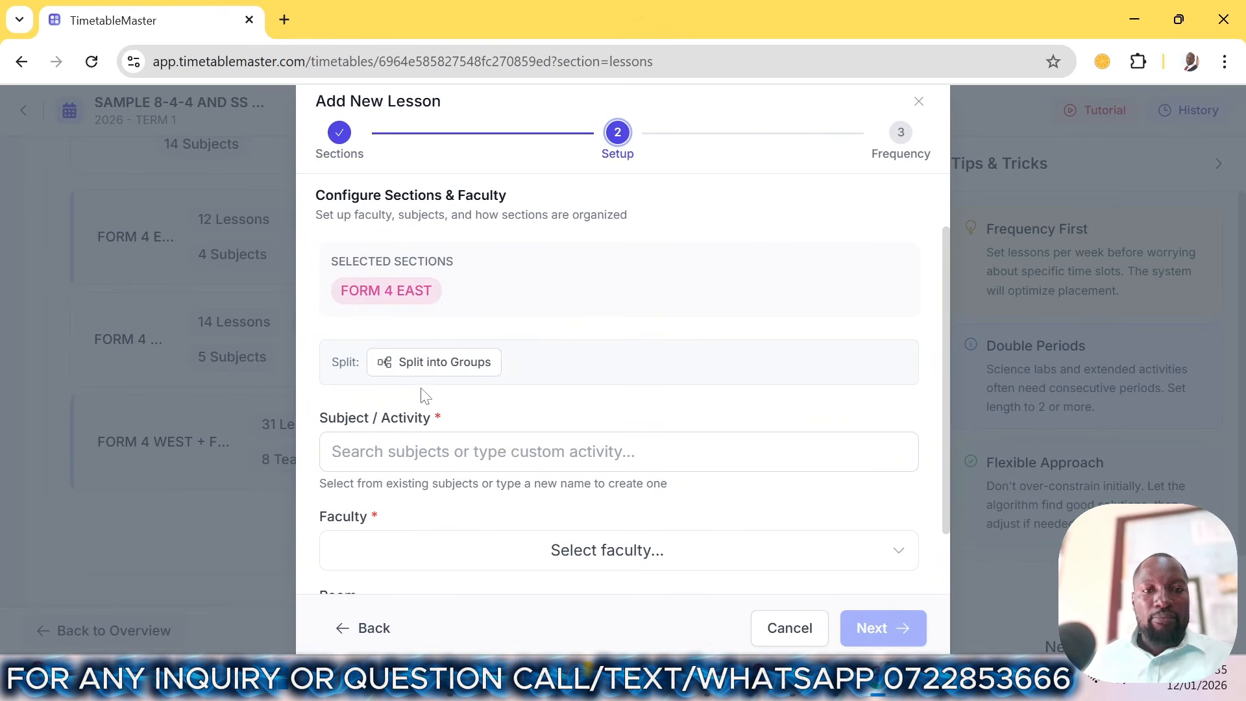
- Create the FORM 4 EAST P.E. lesson with its teacher found by name in the faculty list and one single period per week
{"action": "left_click", "coordinate": [536, 454]}
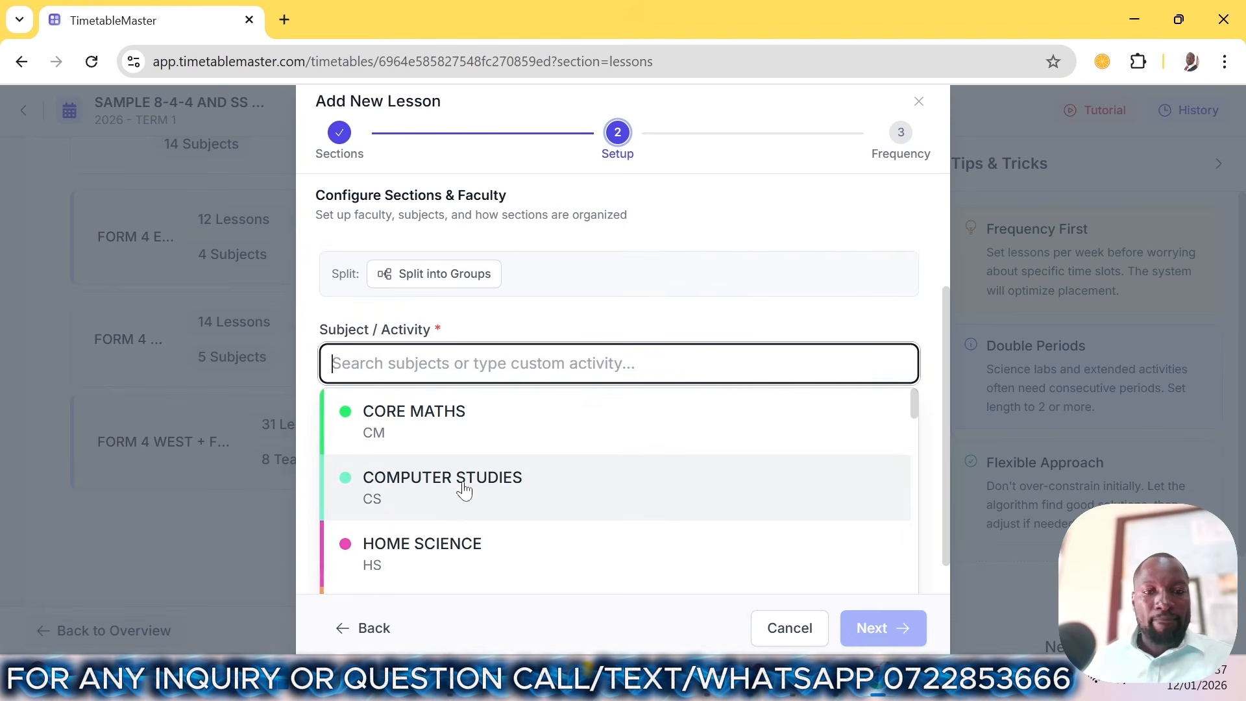
{"action": "type", "text": "P.E"}
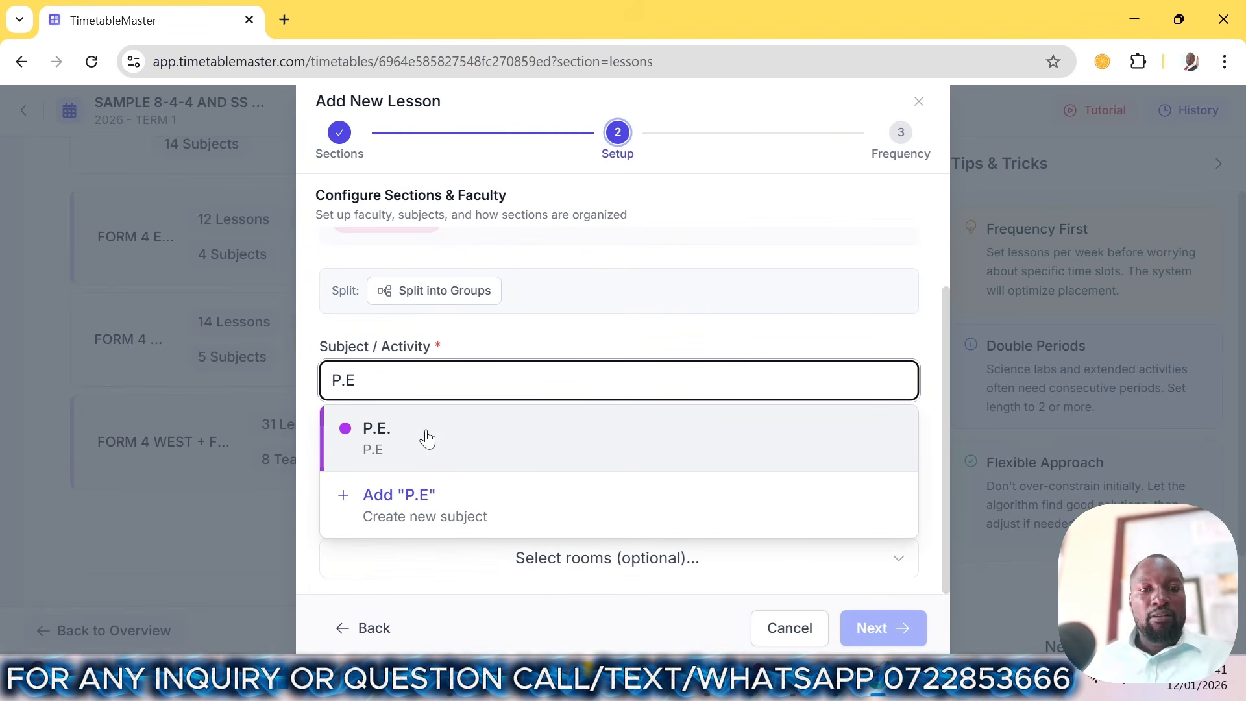
{"action": "left_click", "coordinate": [425, 433]}
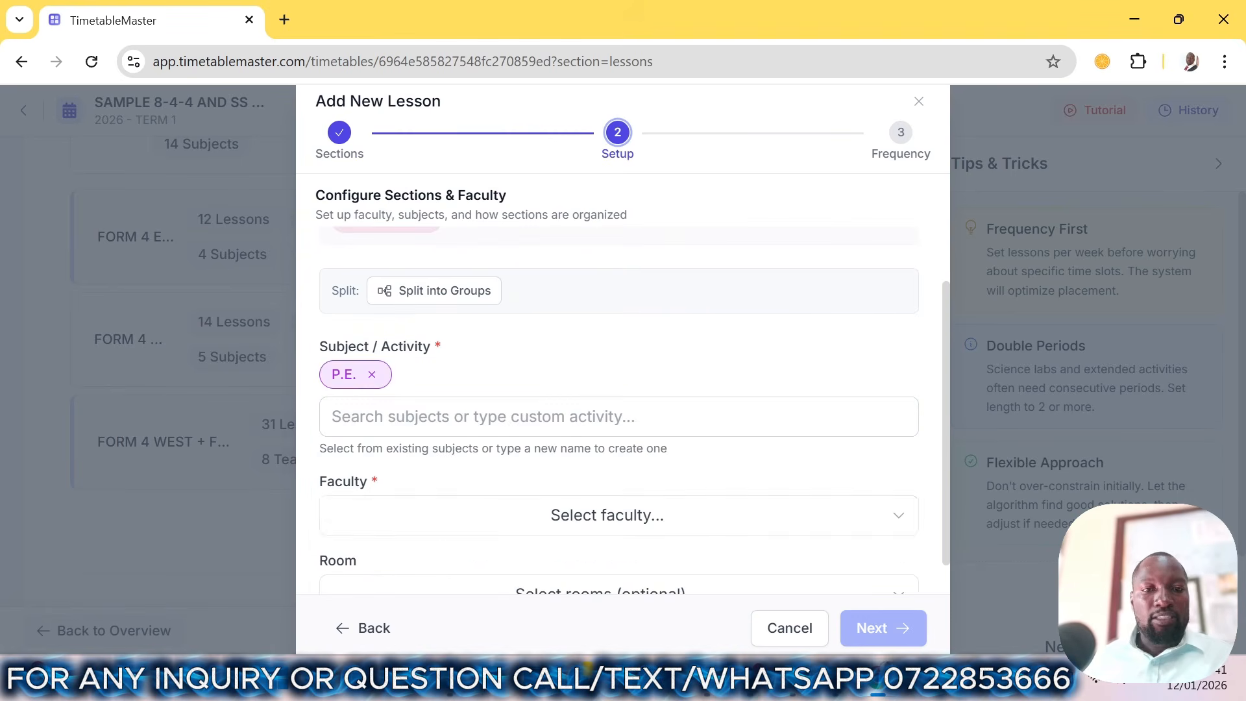
{"action": "left_click", "coordinate": [542, 516]}
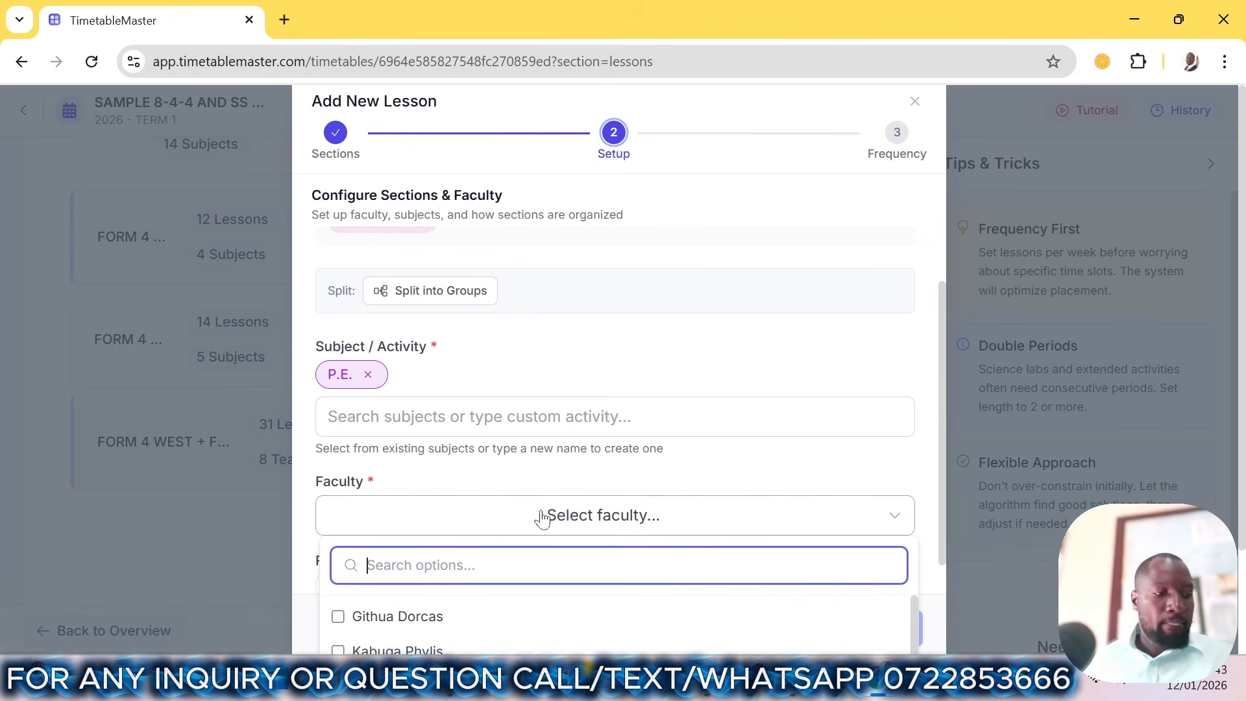
{"action": "type", "text": "ROSA"}
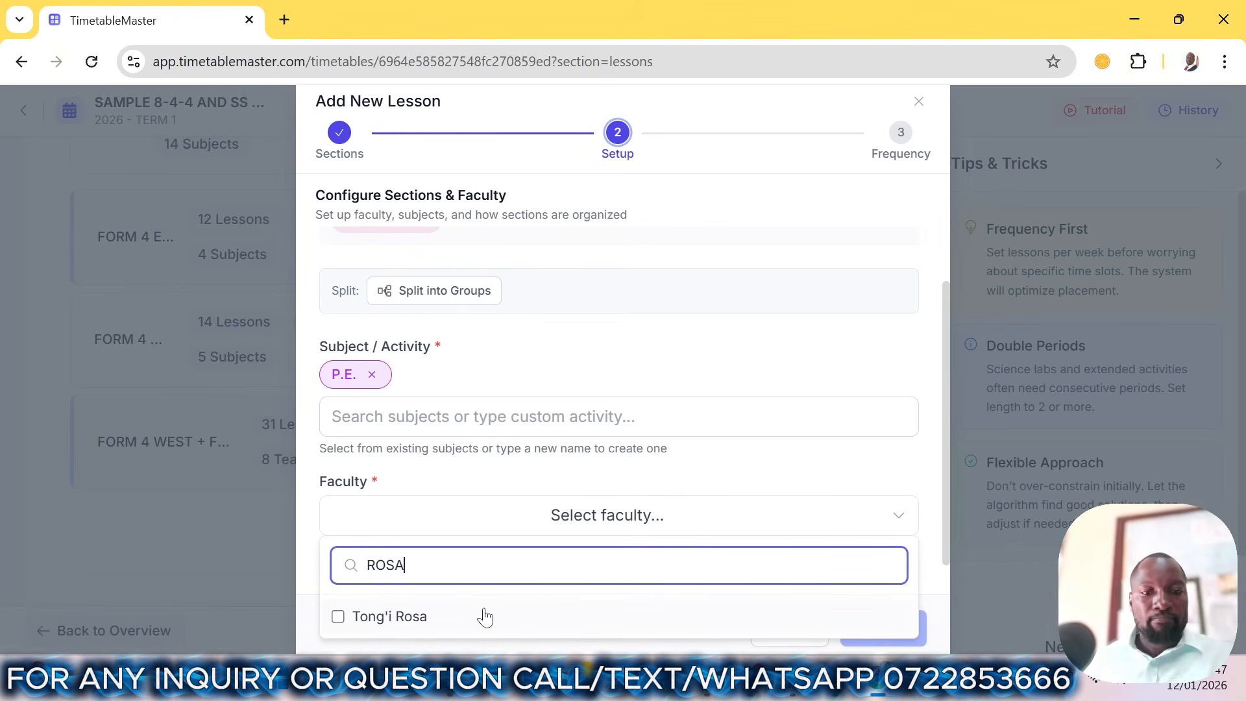
{"action": "left_click", "coordinate": [485, 618]}
{"action": "left_click", "coordinate": [928, 584]}
{"action": "left_click", "coordinate": [873, 626]}
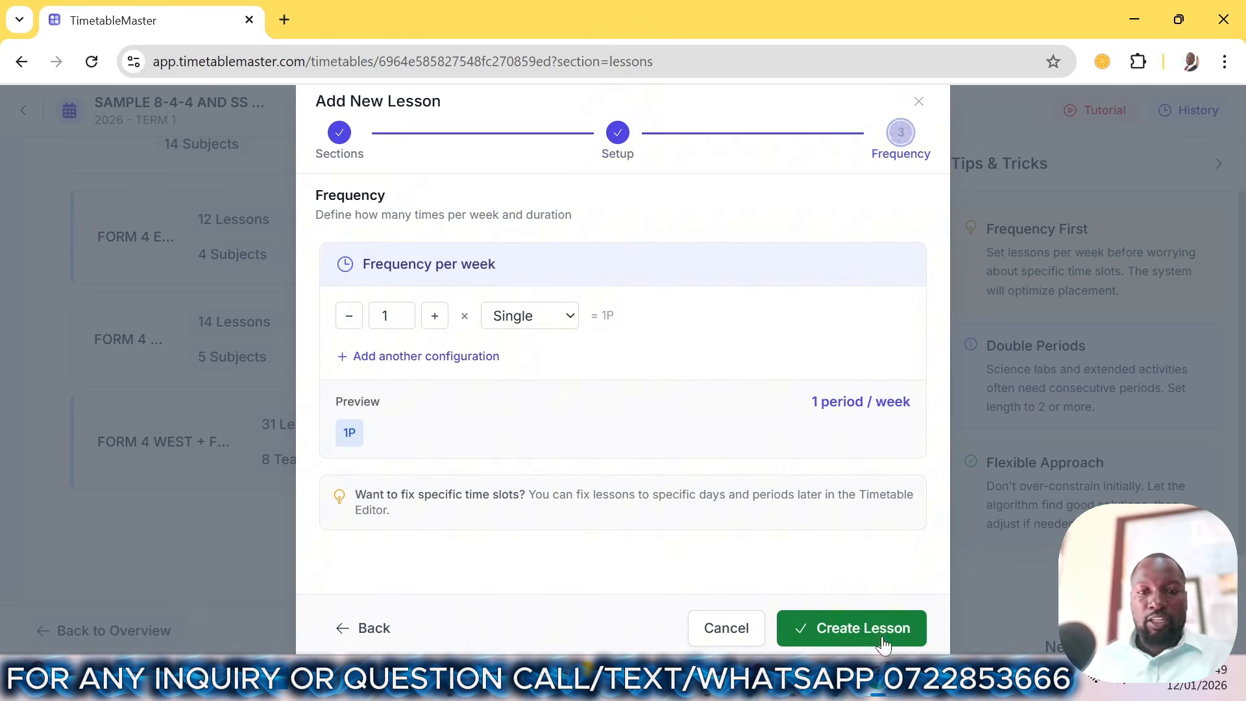
{"action": "left_click", "coordinate": [837, 628]}
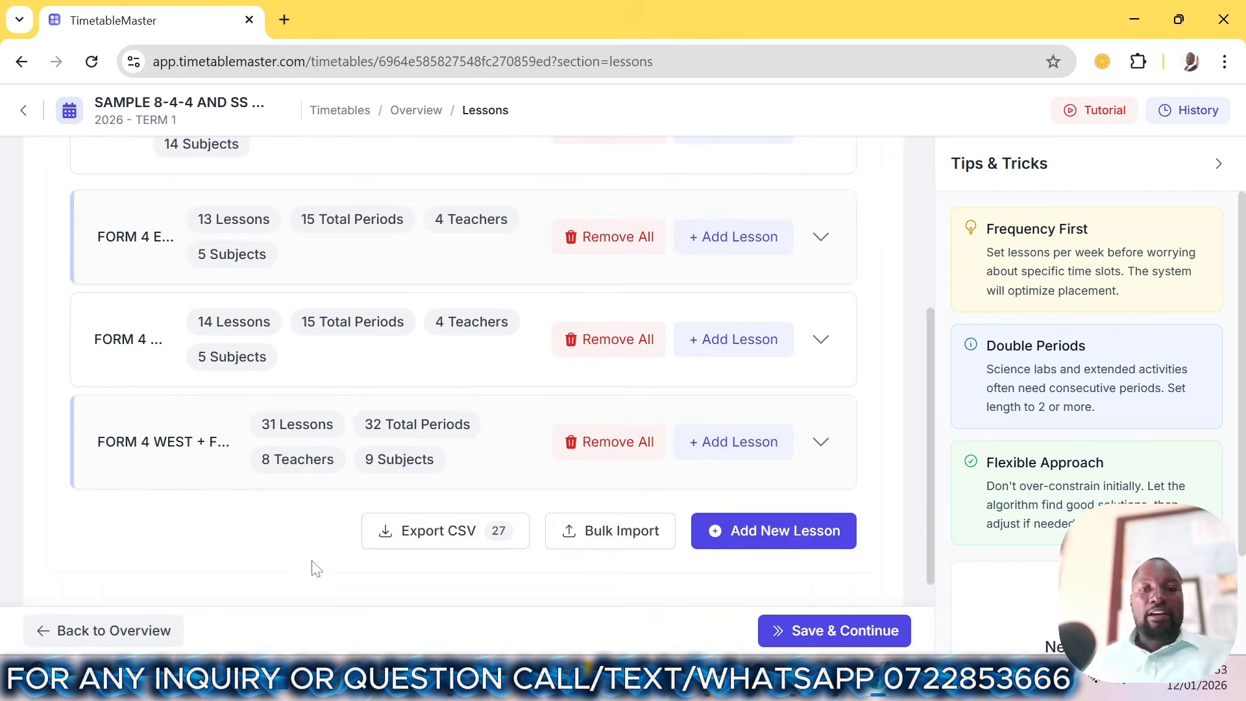
- Review the lesson, period, teacher and subject totals of every class in the Lessons list
{"action": "scroll", "coordinate": [312, 564], "scroll_direction": "up", "scroll_amount": 4}
{"action": "scroll", "coordinate": [317, 550], "scroll_direction": "down", "scroll_amount": 4}
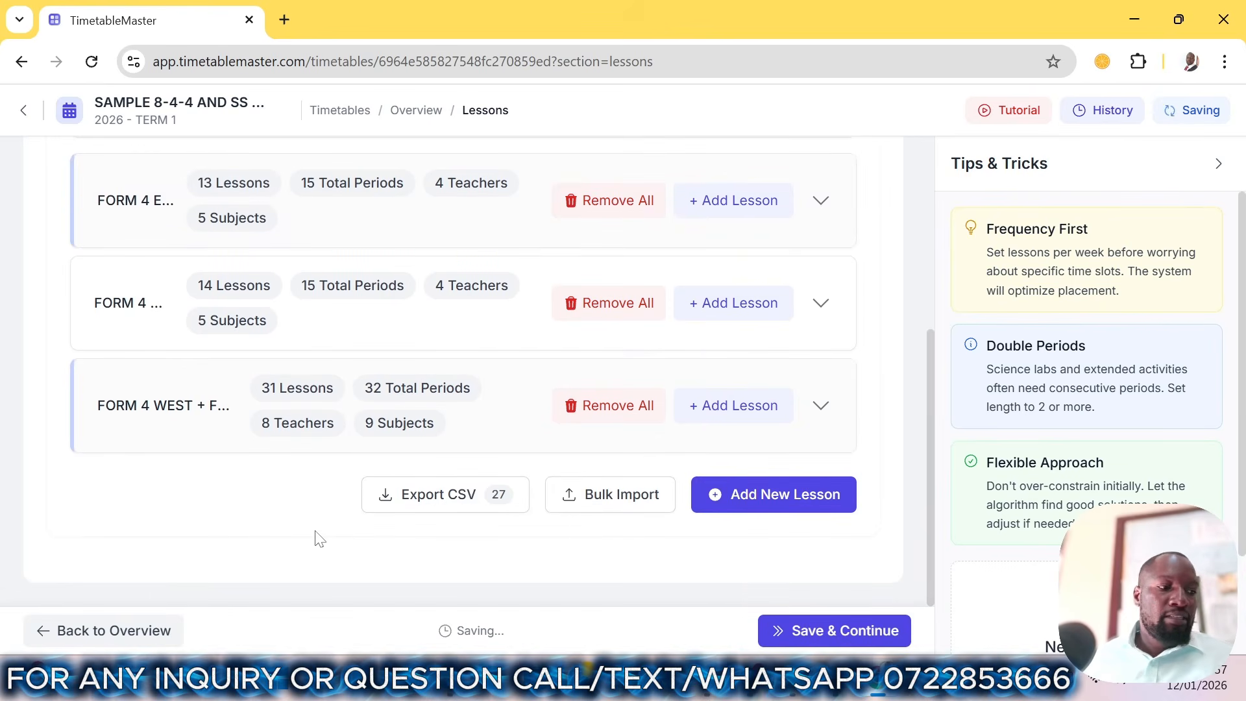
{"action": "scroll", "coordinate": [486, 431], "scroll_direction": "up", "scroll_amount": 5}
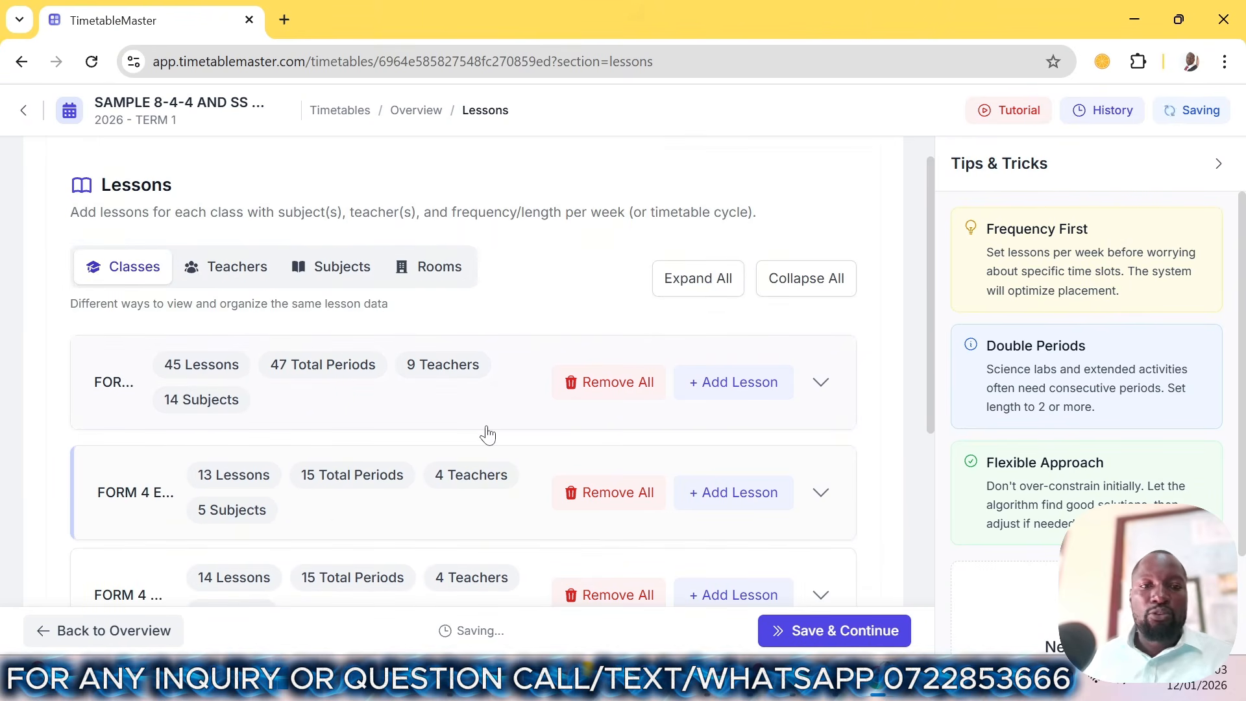
{"action": "scroll", "coordinate": [488, 433], "scroll_direction": "down", "scroll_amount": 5}
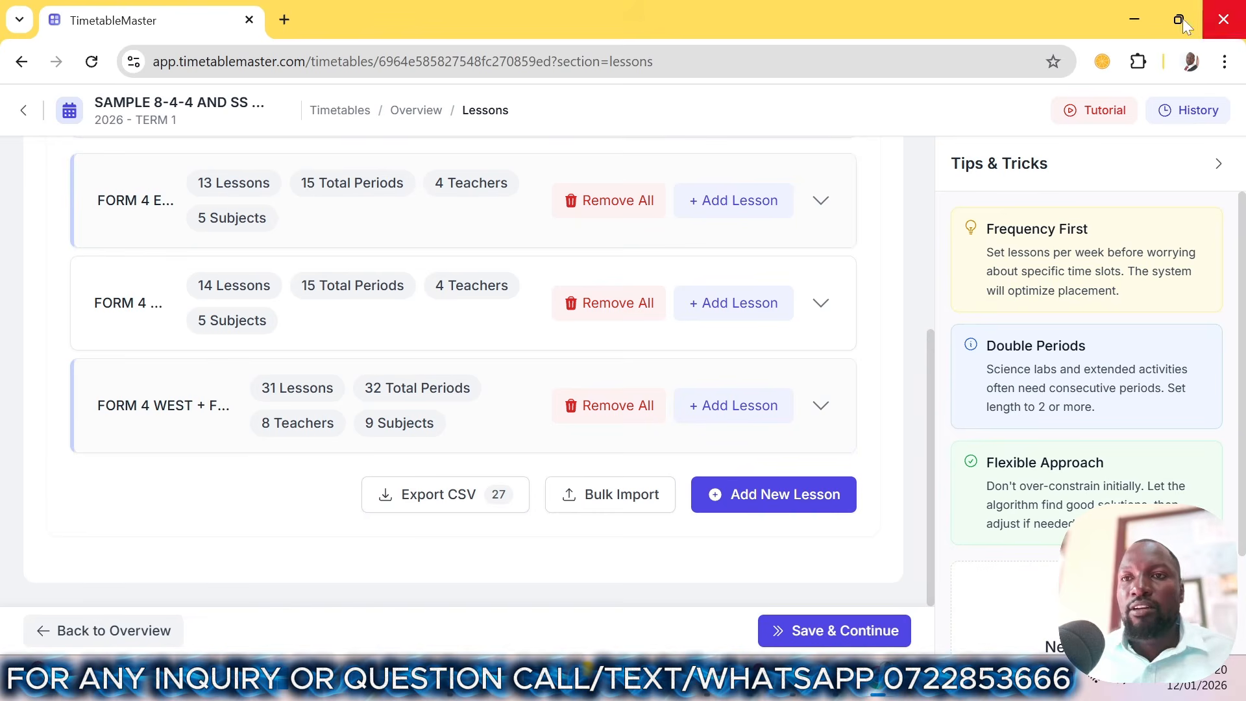
- Switch to the SubjectExport_20260112 workbook in Excel and examine the Grade 10 students' pathways and assigned subjects on the Subjects sheet
{"action": "left_click", "coordinate": [1131, 18]}
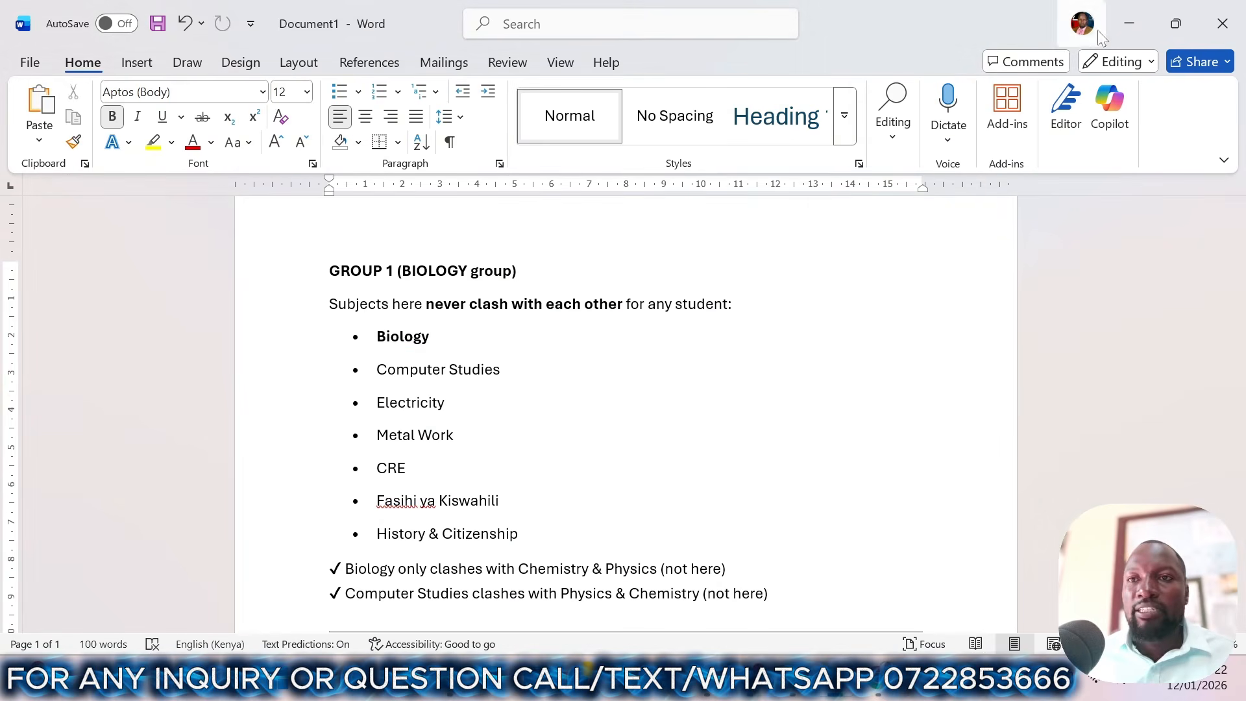
{"action": "left_click", "coordinate": [1135, 29]}
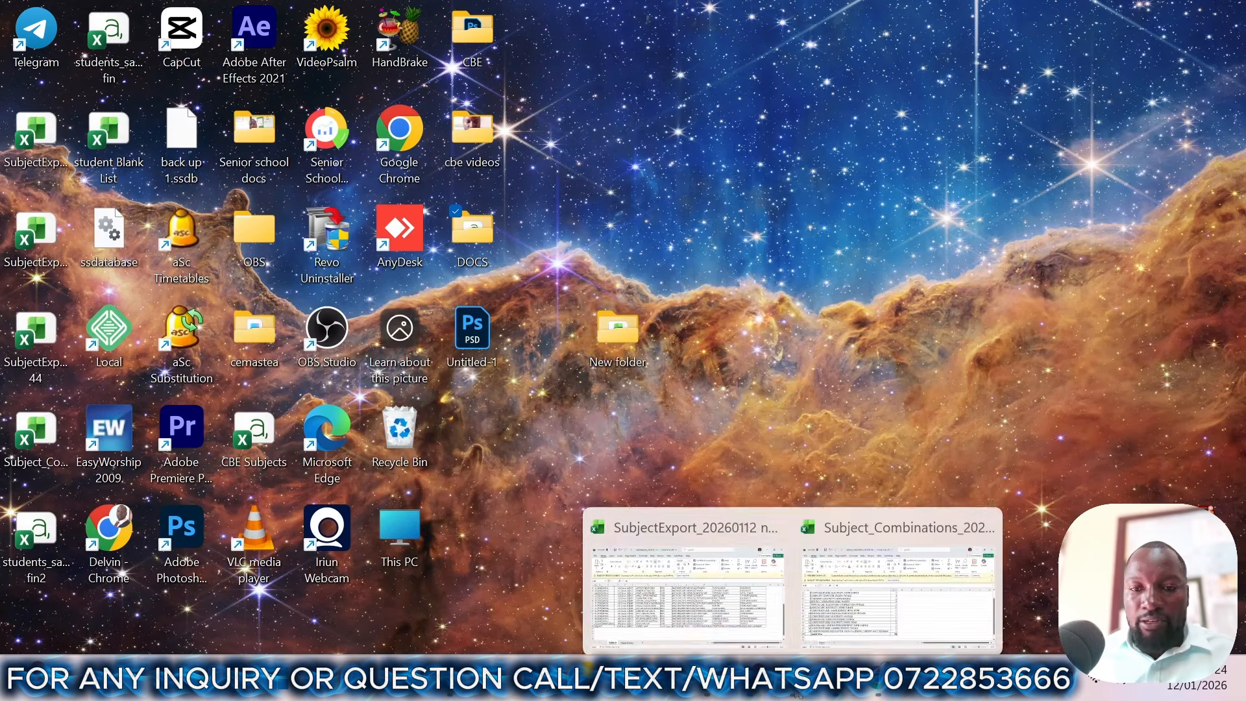
{"action": "left_click", "coordinate": [701, 610]}
{"action": "scroll", "coordinate": [231, 430], "scroll_direction": "up", "scroll_amount": 4}
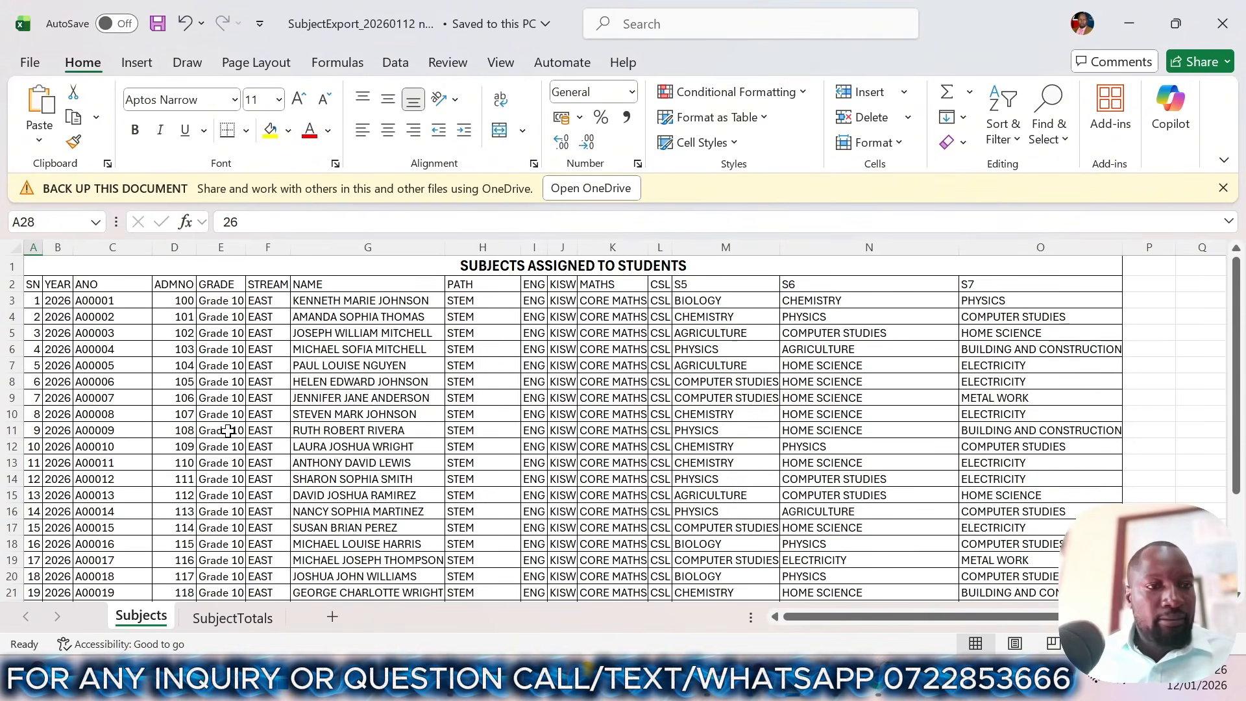
{"action": "scroll", "coordinate": [227, 431], "scroll_direction": "down", "scroll_amount": 1}
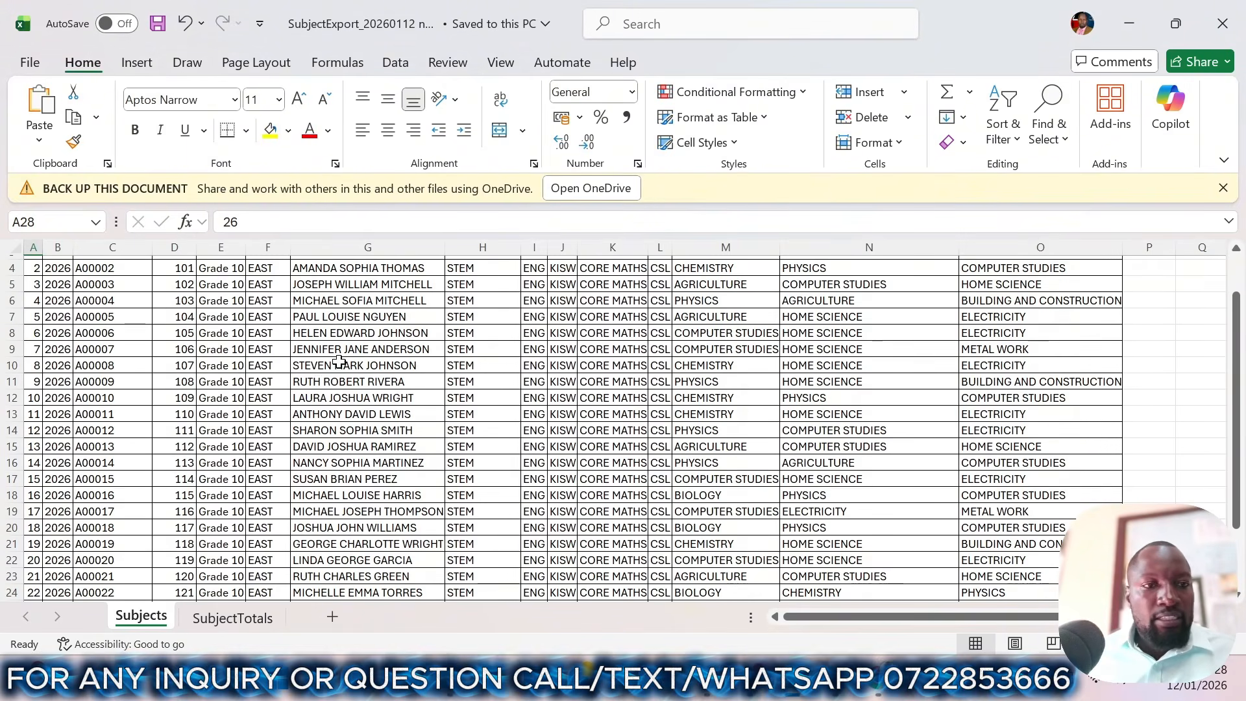
{"action": "scroll", "coordinate": [342, 407], "scroll_direction": "down", "scroll_amount": 3}
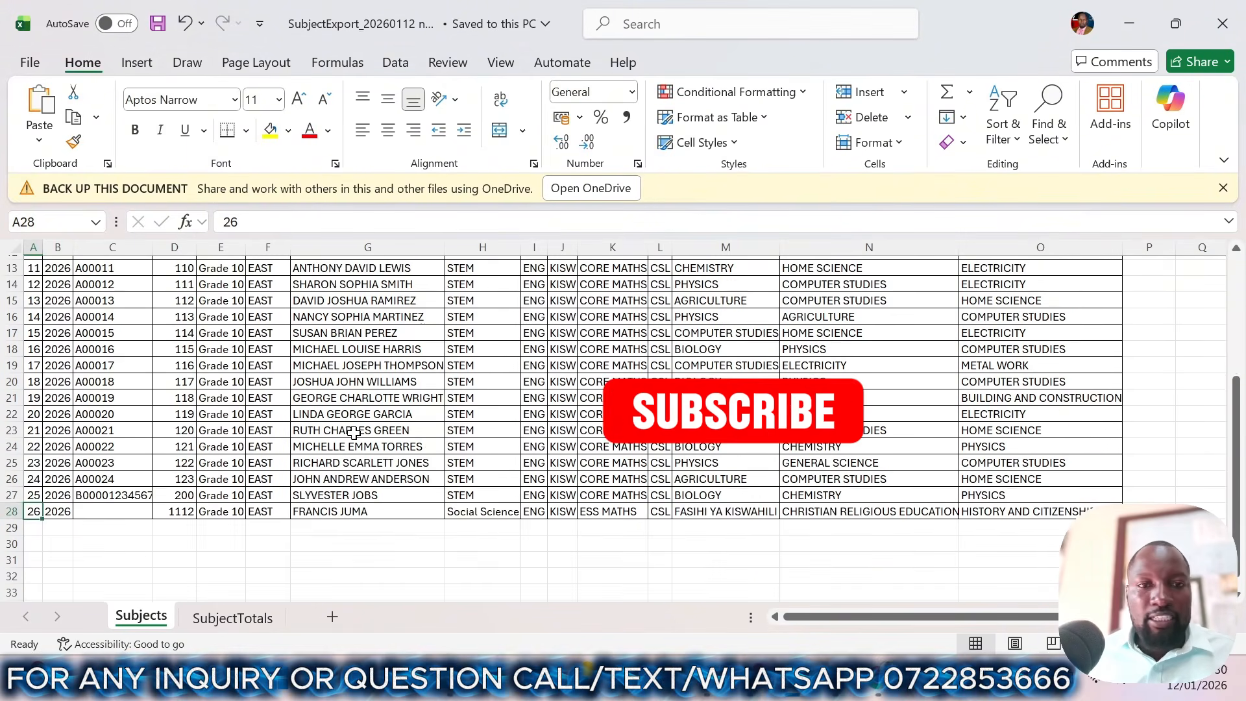
{"action": "scroll", "coordinate": [153, 321], "scroll_direction": "up", "scroll_amount": 4}
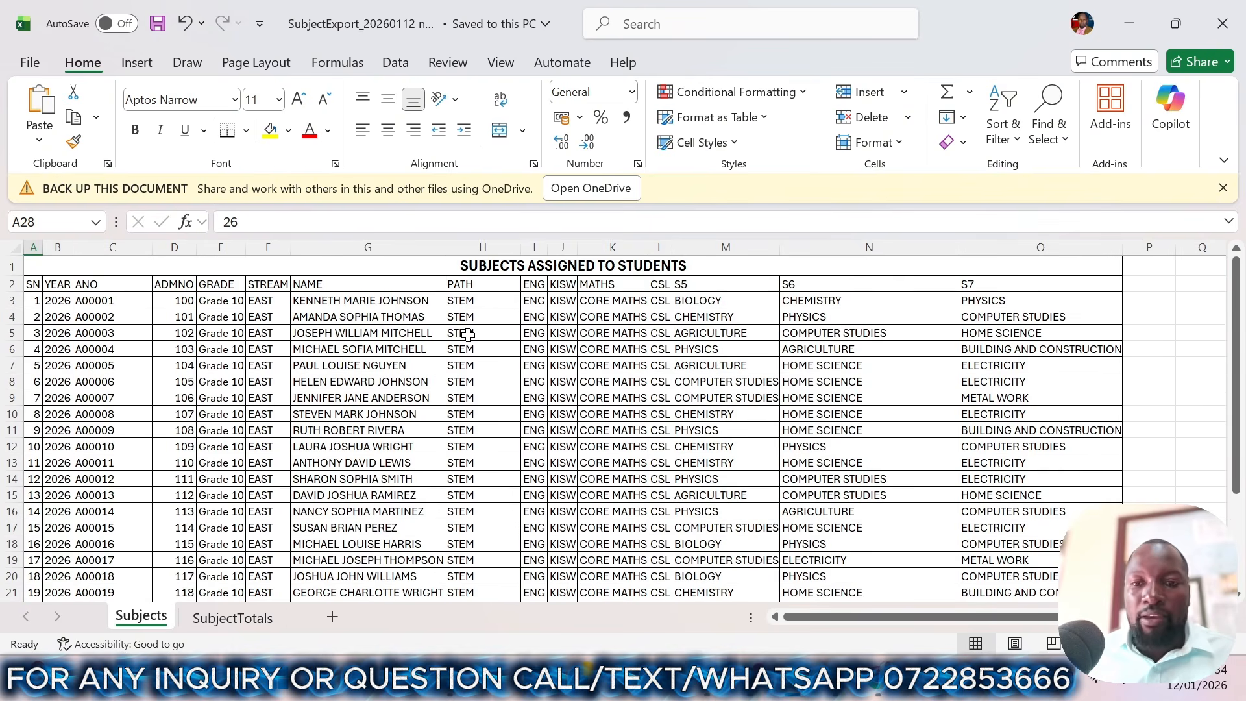
{"action": "scroll", "coordinate": [484, 323], "scroll_direction": "down", "scroll_amount": 1}
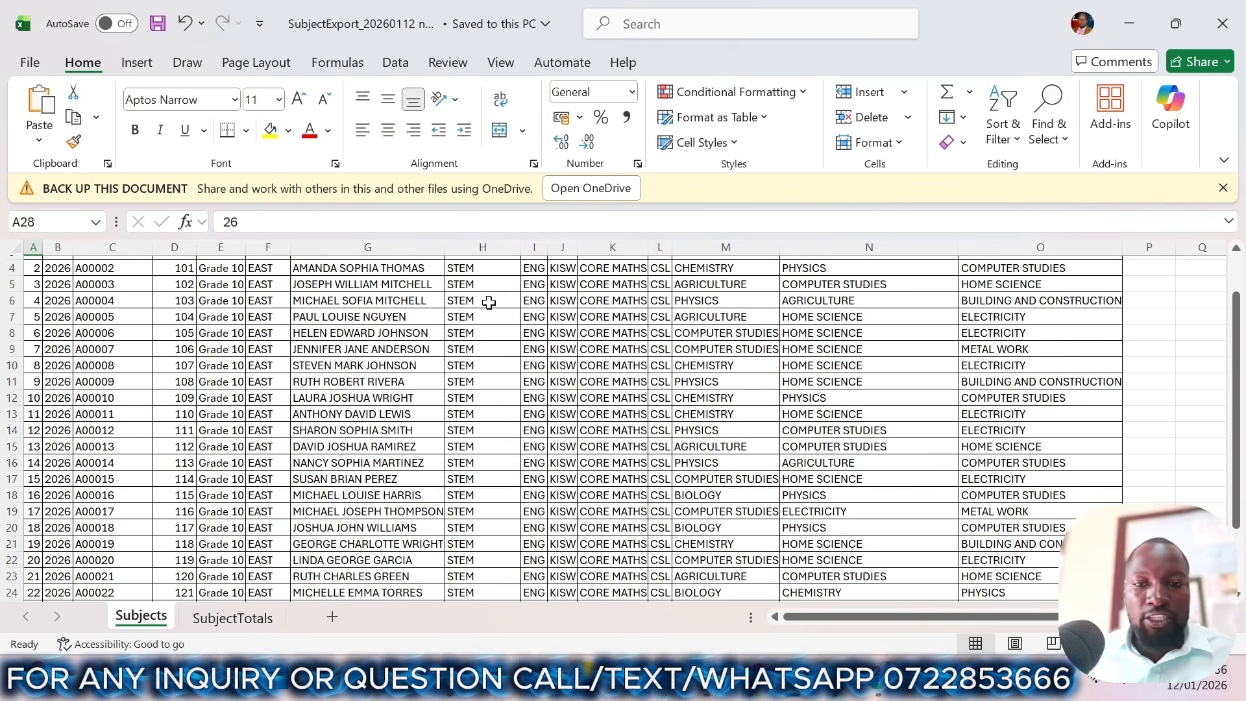
{"action": "scroll", "coordinate": [490, 301], "scroll_direction": "down", "scroll_amount": 2}
{"action": "scroll", "coordinate": [489, 300], "scroll_direction": "up", "scroll_amount": 2}
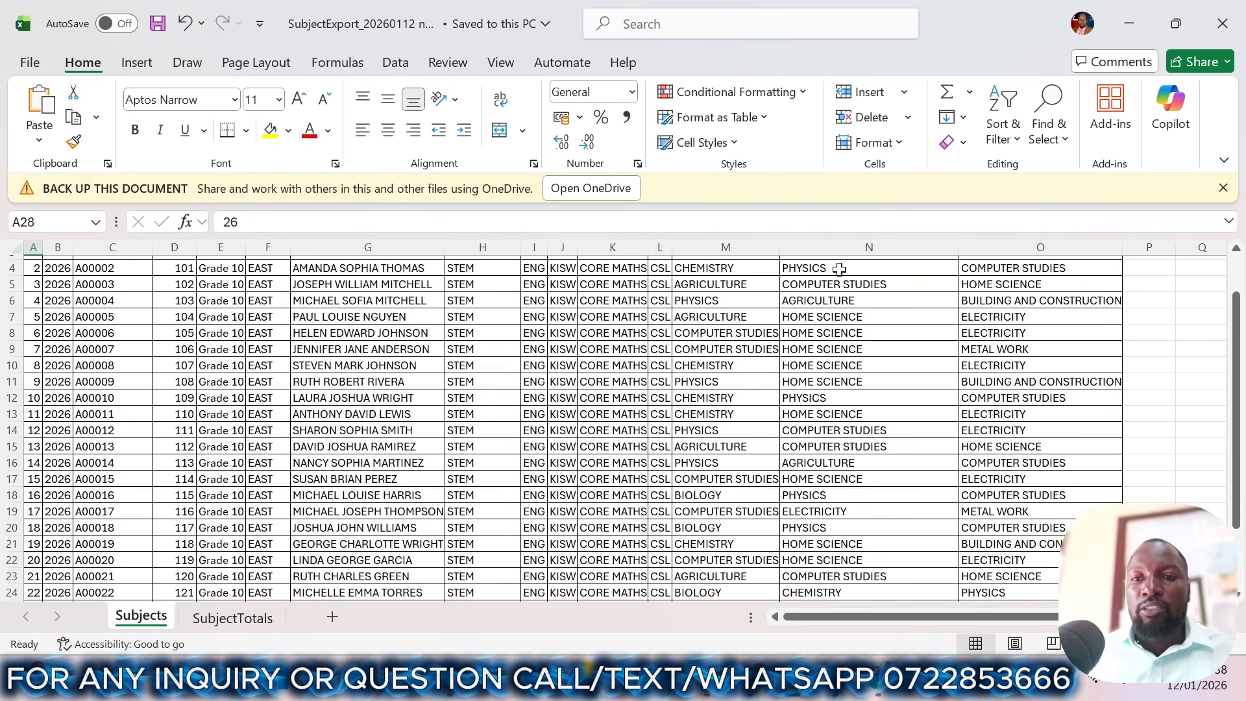
- Examine the number of students per subject on the SubjectTotals sheet
{"action": "left_click", "coordinate": [245, 621]}
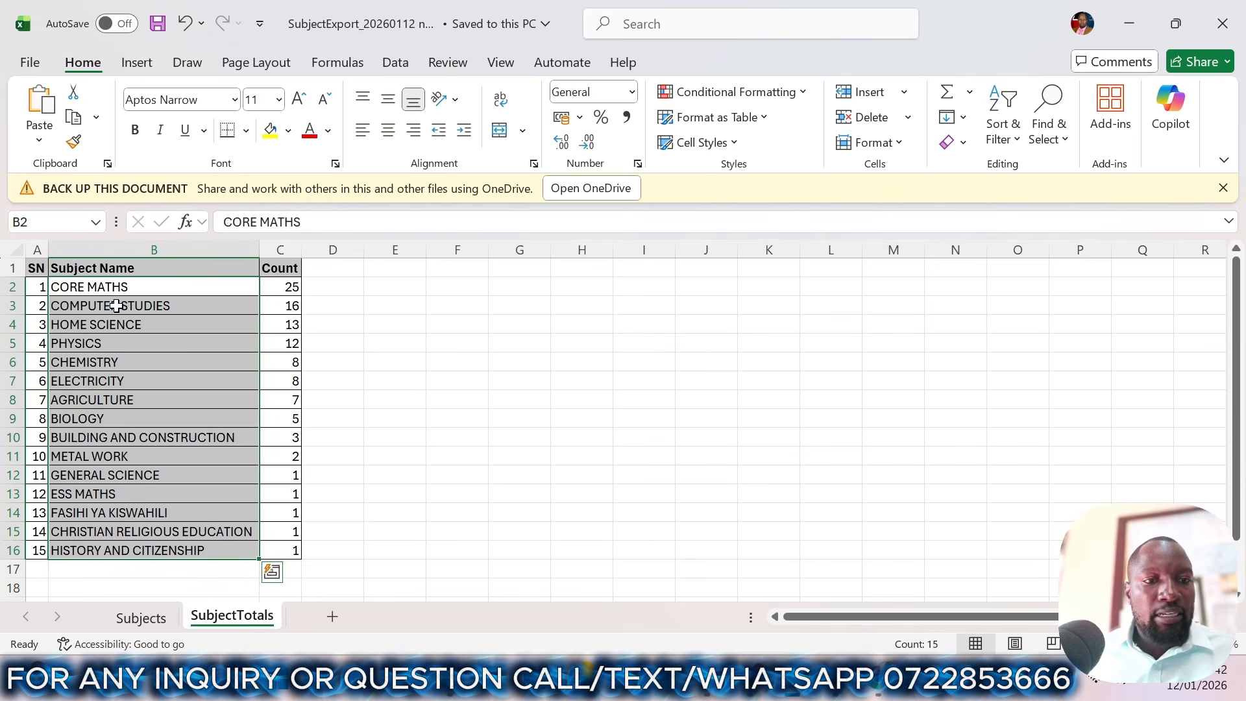
{"action": "left_click", "coordinate": [38, 288]}
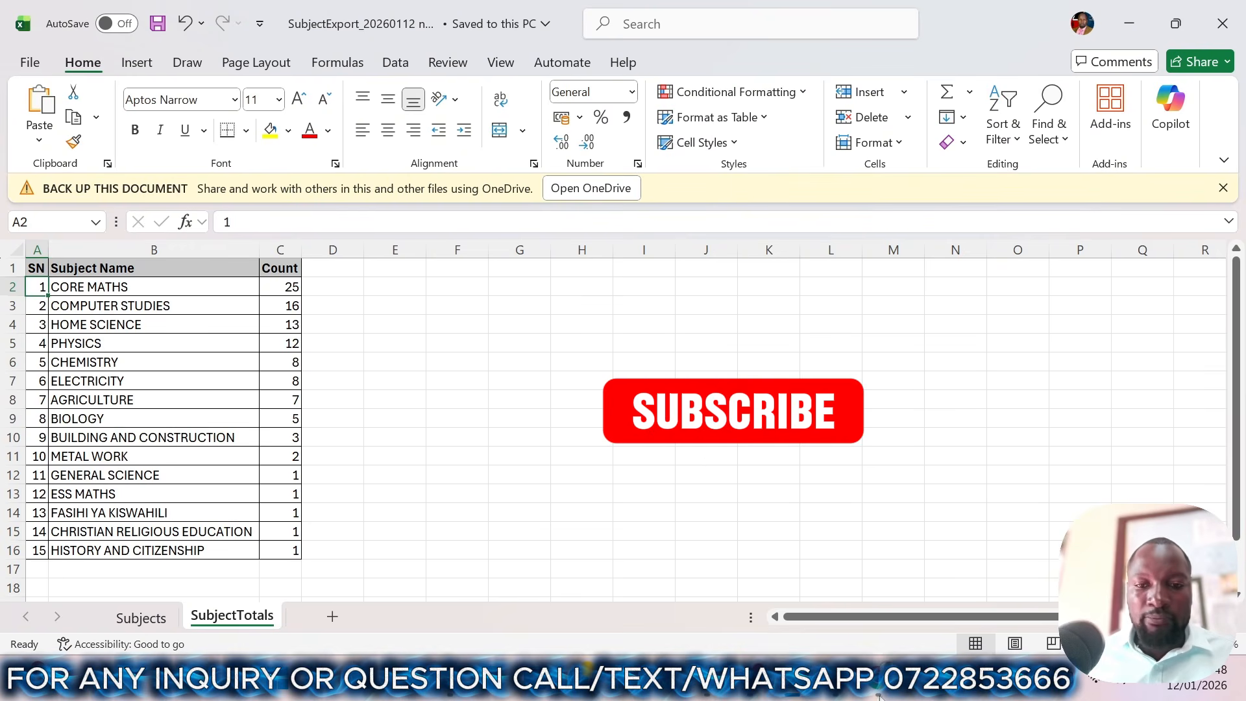
- Switch to the Subject_Combinations workbook and examine the listed subject combinations with their student counts down to the grand total
{"action": "left_click", "coordinate": [793, 679]}
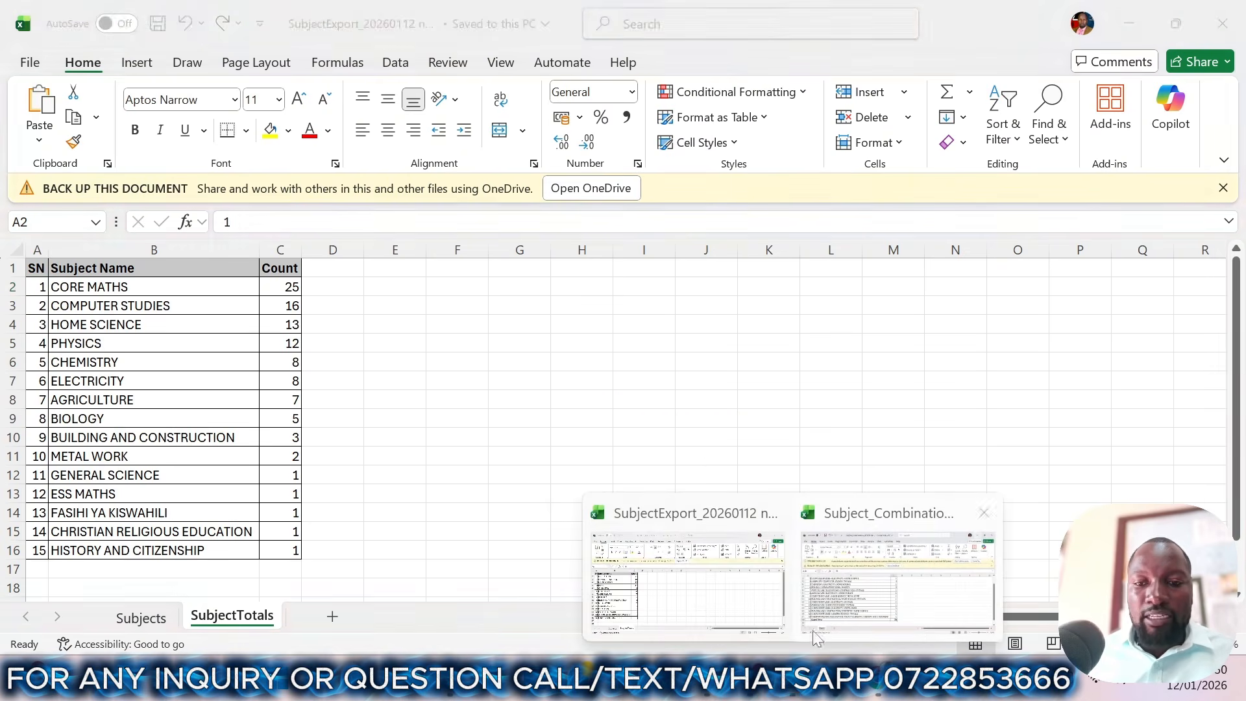
{"action": "left_click", "coordinate": [839, 594]}
{"action": "scroll", "coordinate": [487, 454], "scroll_direction": "up", "scroll_amount": 1}
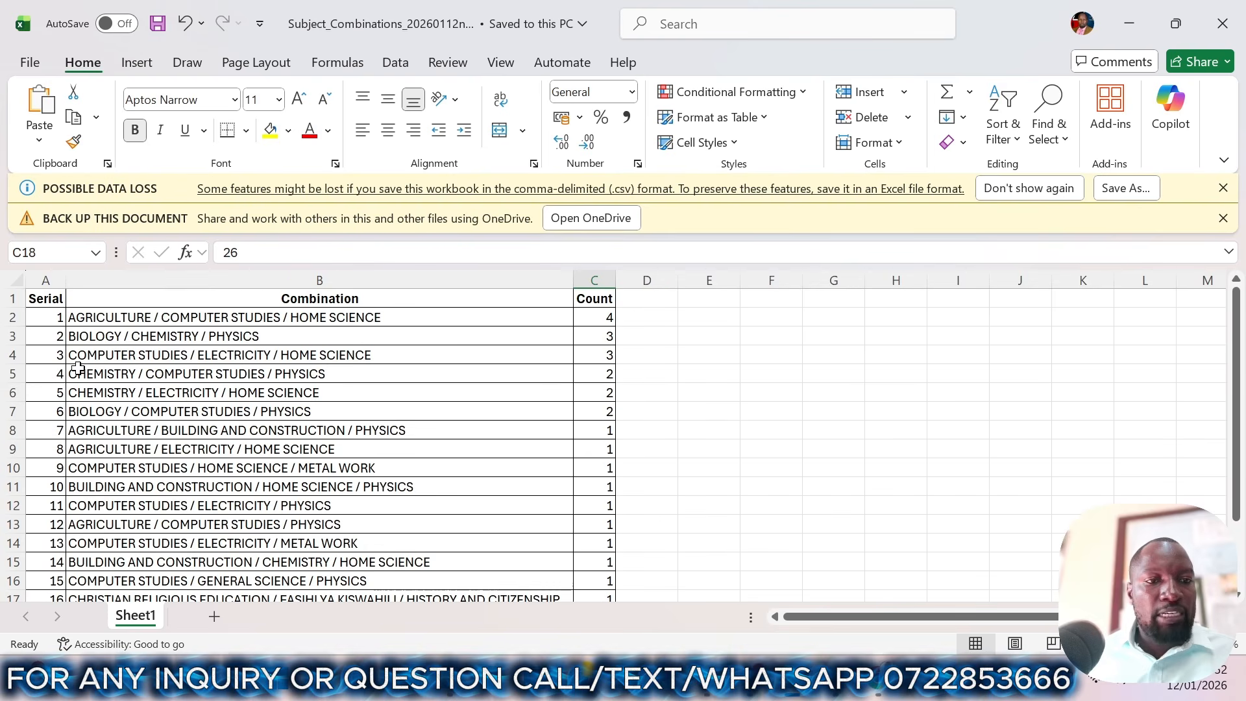
{"action": "left_click", "coordinate": [210, 321]}
{"action": "left_click", "coordinate": [209, 336]}
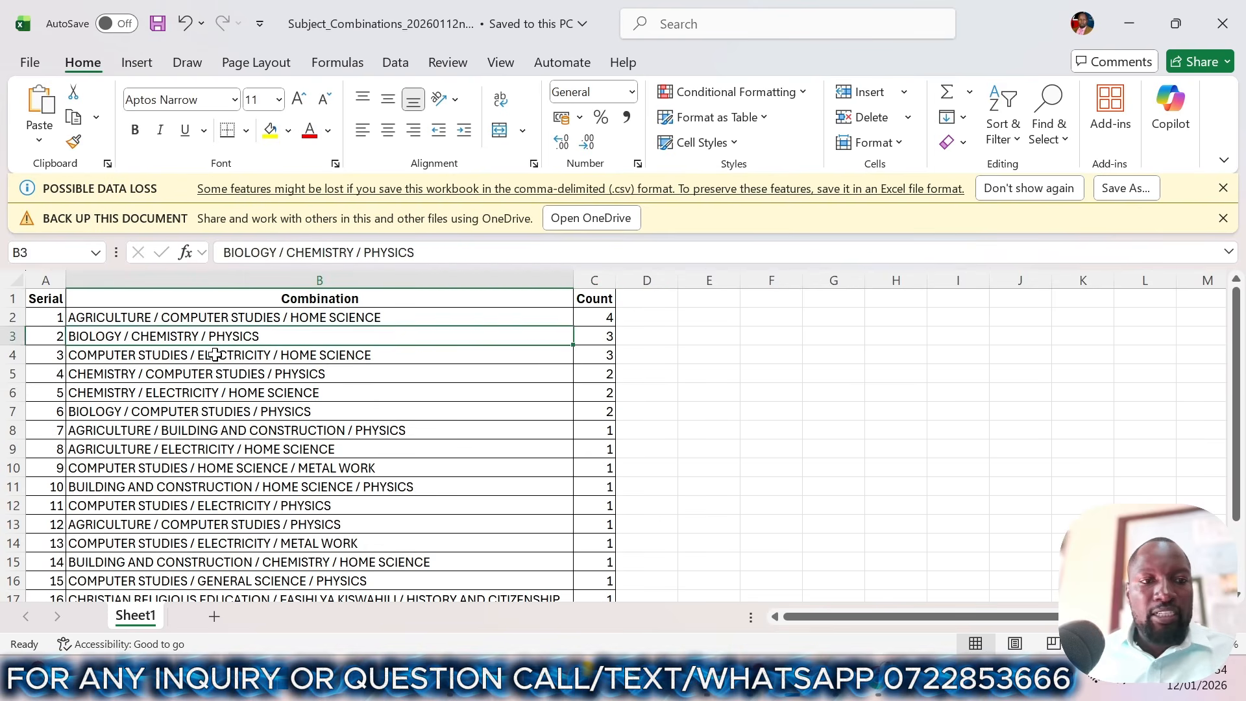
{"action": "left_click", "coordinate": [212, 355]}
{"action": "left_click", "coordinate": [217, 374]}
{"action": "left_click", "coordinate": [218, 415]}
{"action": "left_click", "coordinate": [225, 450]}
{"action": "left_click", "coordinate": [235, 486]}
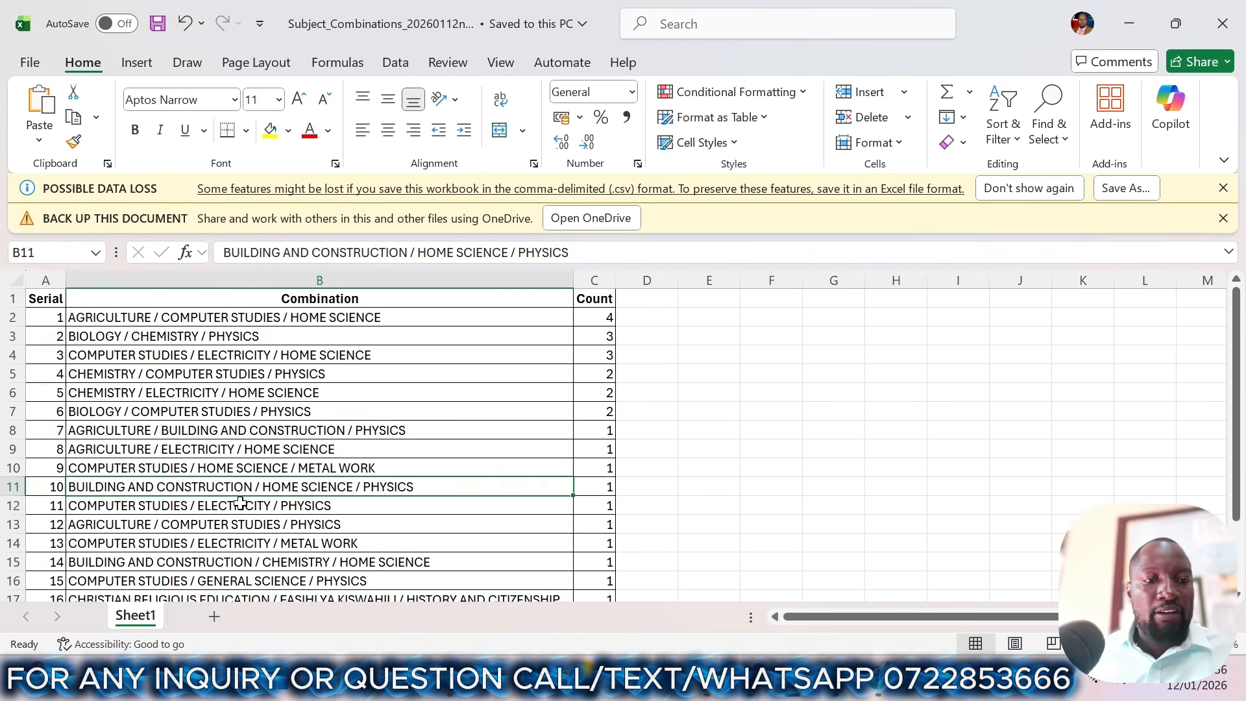
{"action": "left_click", "coordinate": [242, 505]}
{"action": "left_click", "coordinate": [133, 335]}
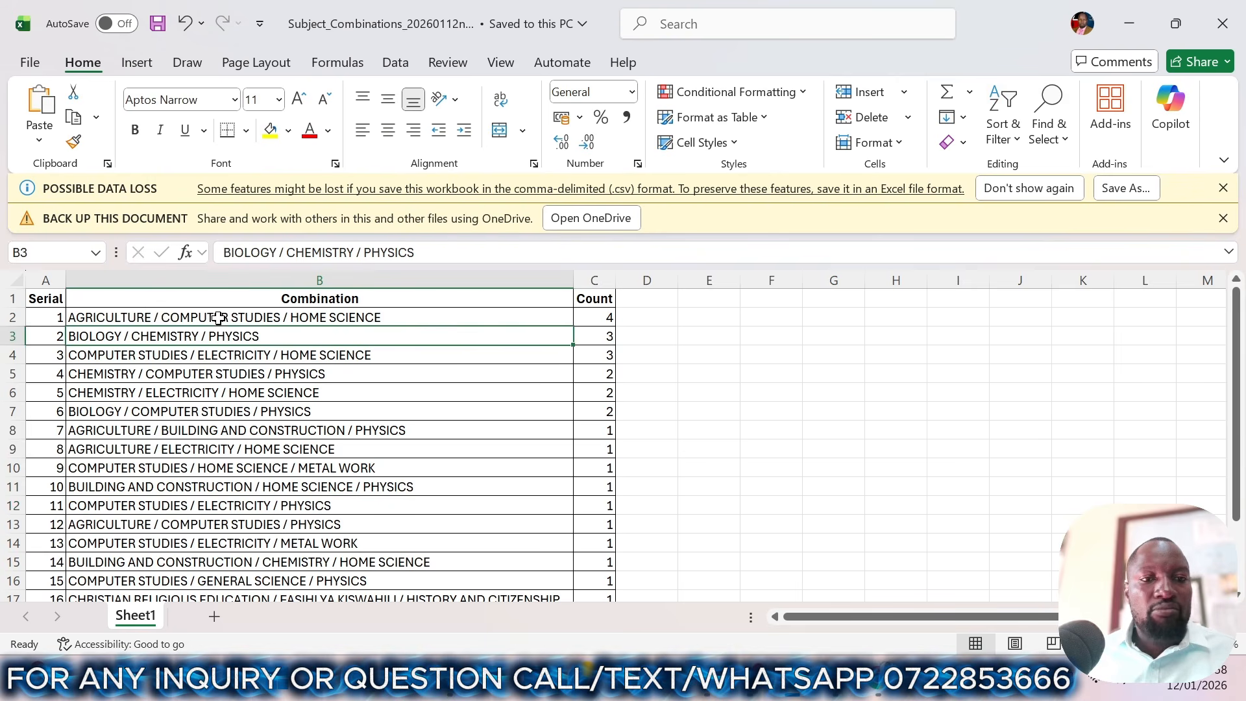
{"action": "left_click", "coordinate": [594, 324]}
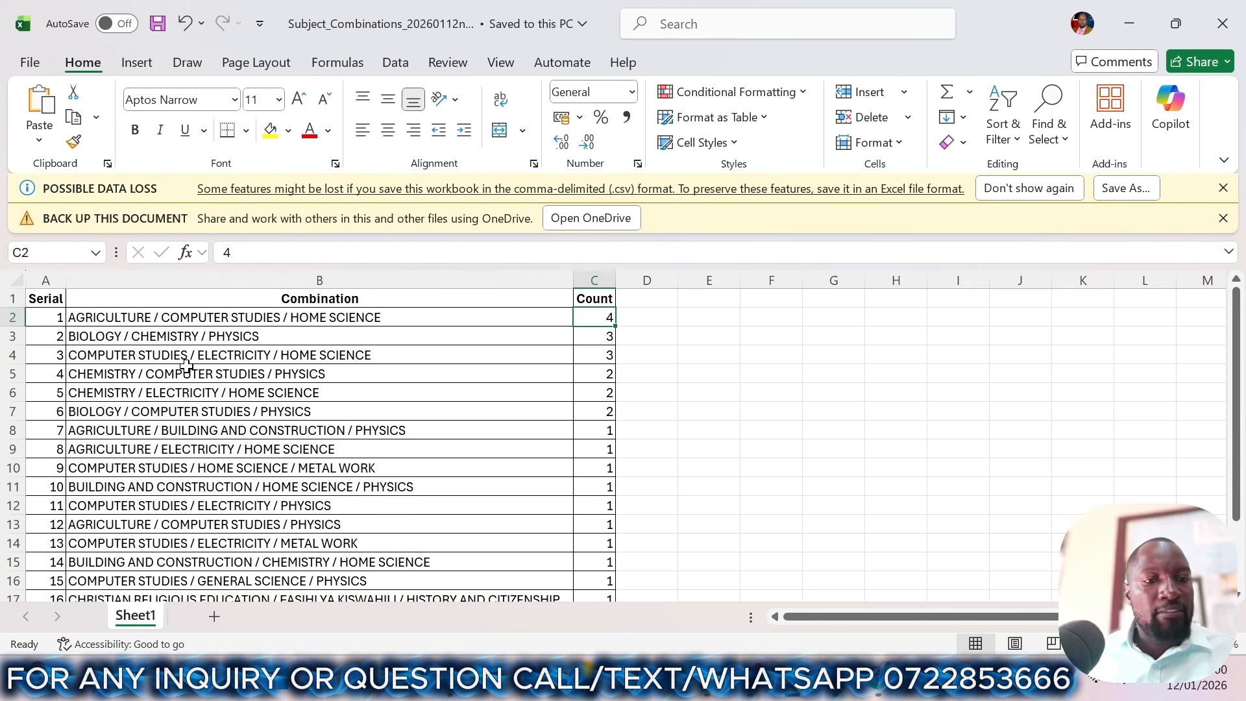
{"action": "scroll", "coordinate": [194, 448], "scroll_direction": "down", "scroll_amount": 1}
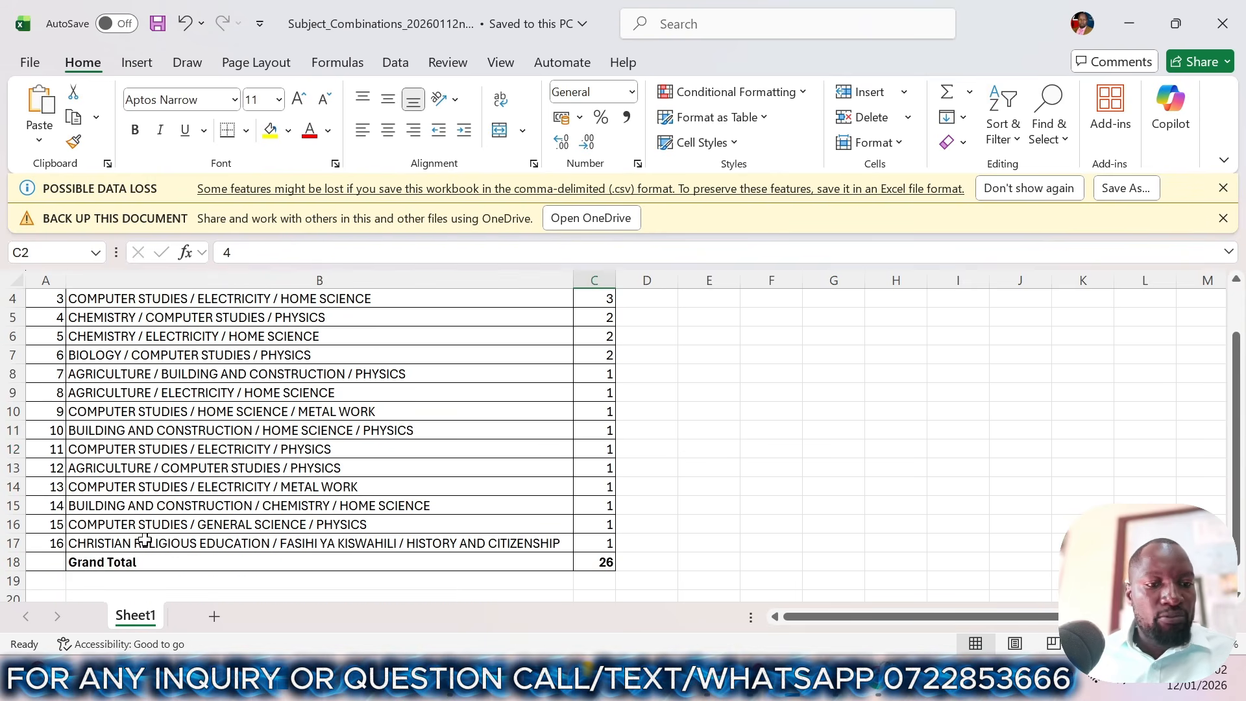
{"action": "left_click", "coordinate": [608, 545]}
{"action": "scroll", "coordinate": [513, 480], "scroll_direction": "up", "scroll_amount": 1}
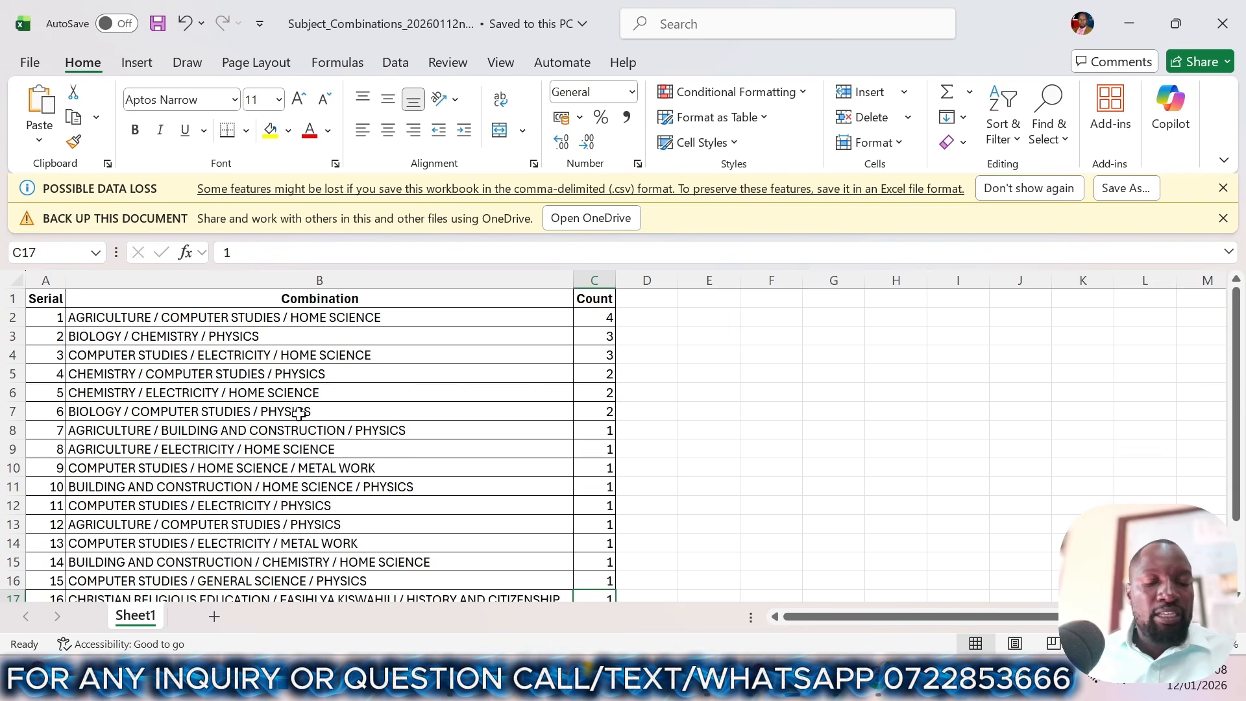
{"action": "scroll", "coordinate": [303, 408], "scroll_direction": "down", "scroll_amount": 2}
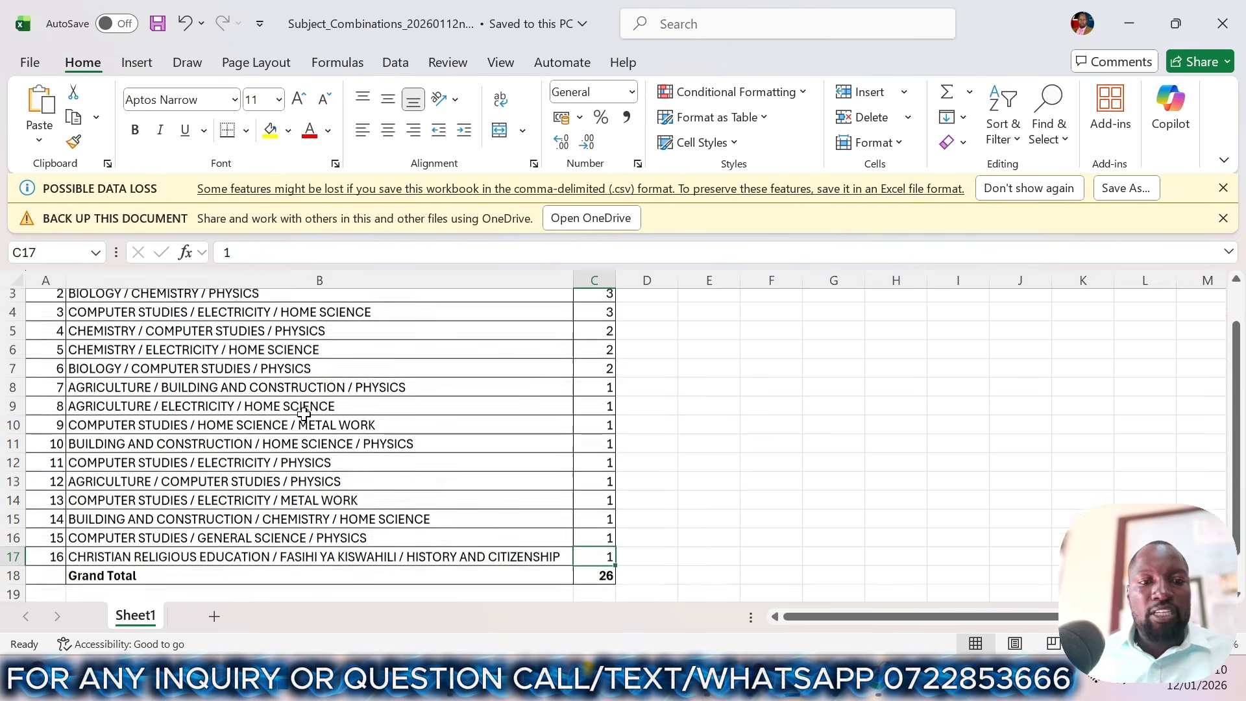
{"action": "scroll", "coordinate": [301, 405], "scroll_direction": "up", "scroll_amount": 2}
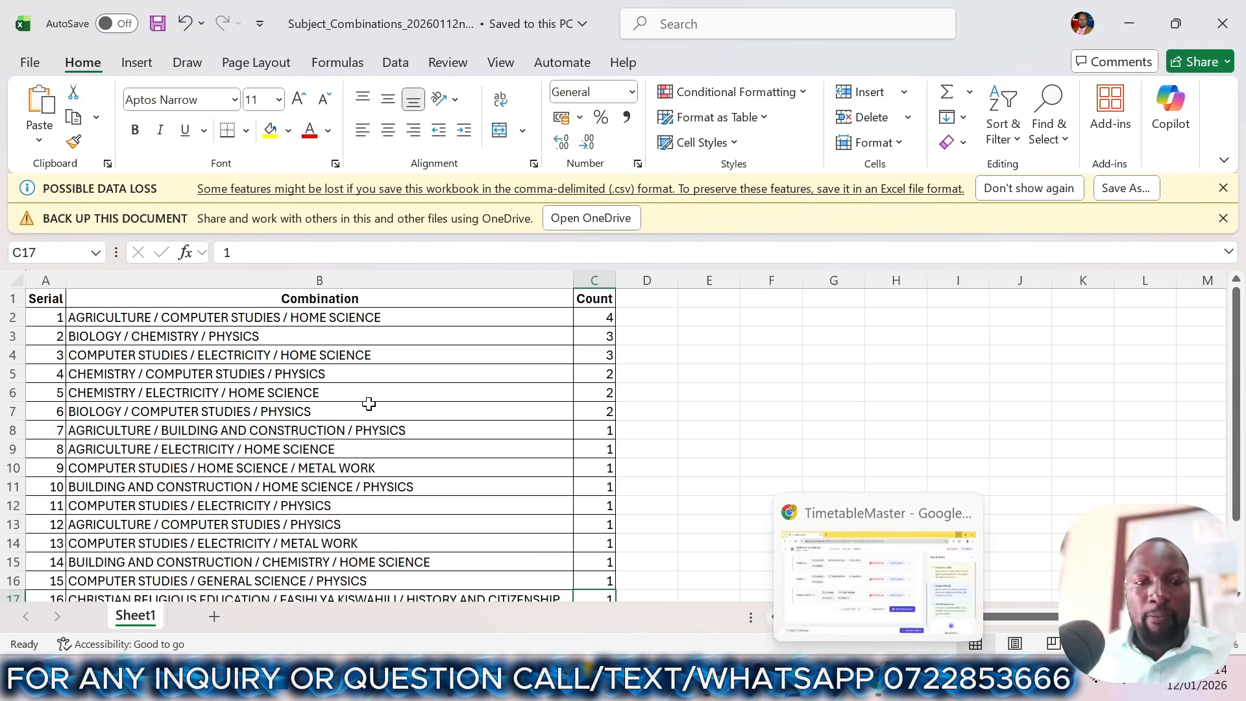
- Go through the subject combinations row by row, and select the combination and count rows 2 to 17
{"action": "mouse_move", "coordinate": [879, 691]}
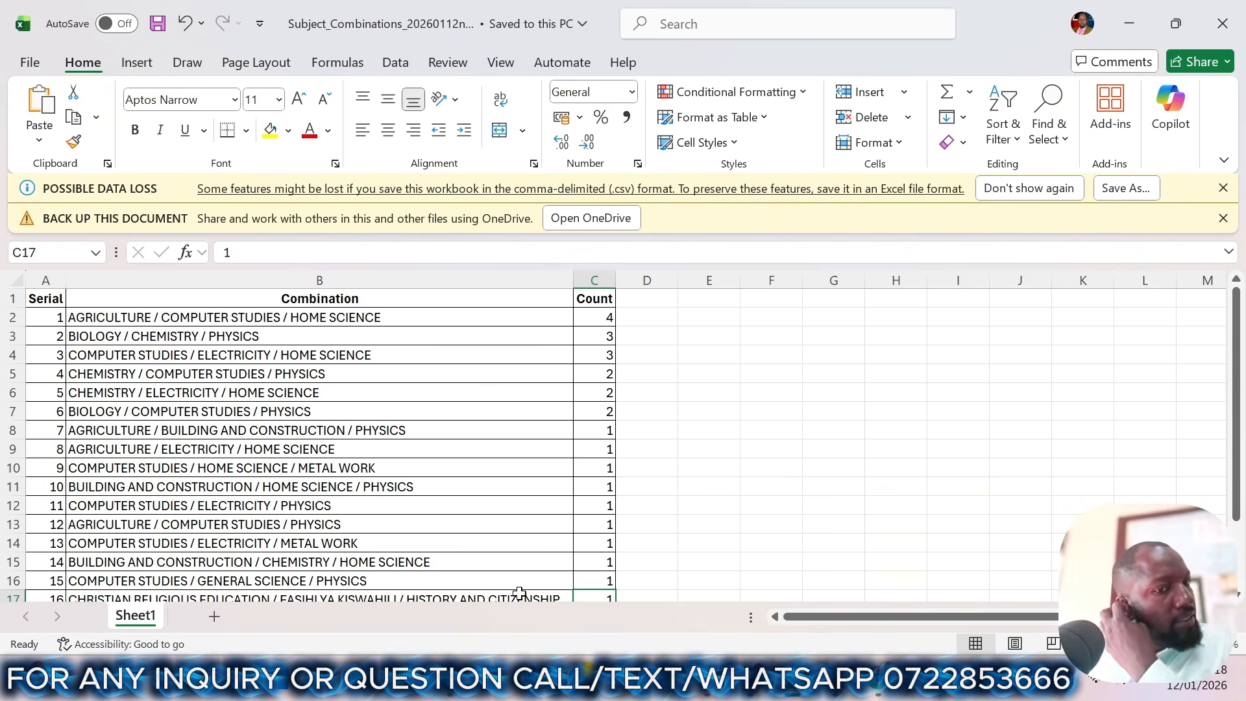
{"action": "left_click", "coordinate": [224, 325]}
{"action": "left_click", "coordinate": [217, 340]}
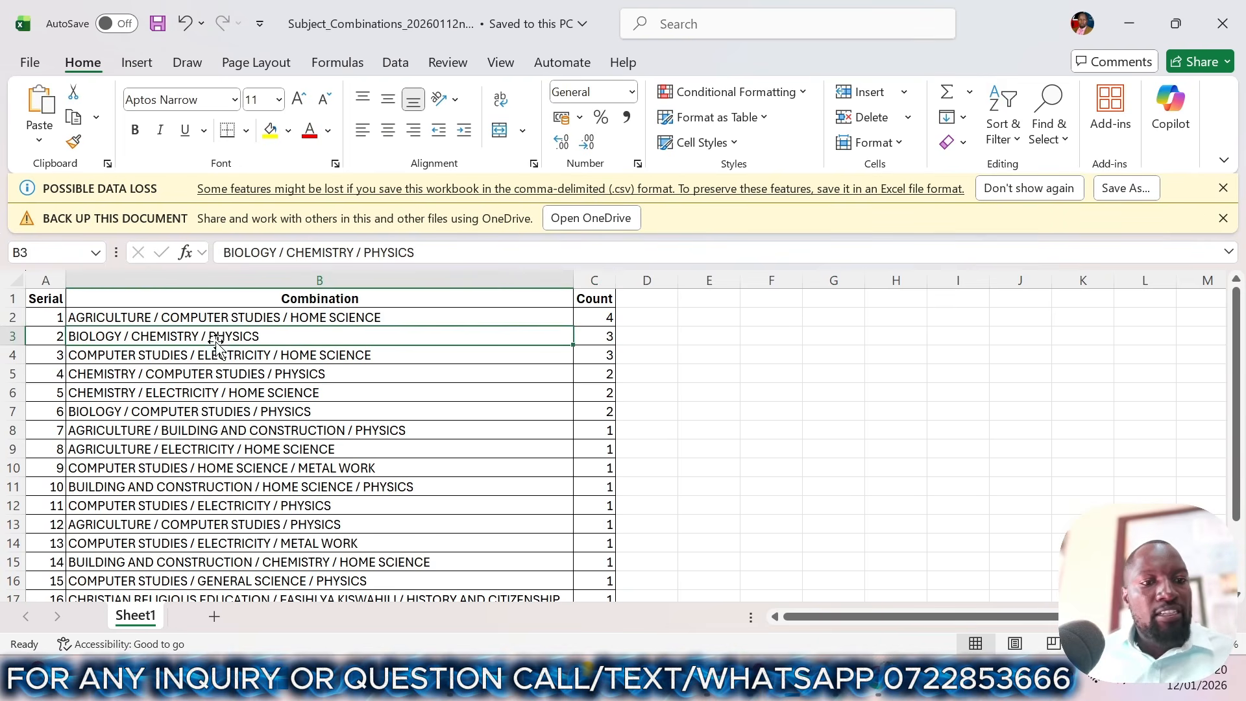
{"action": "left_click", "coordinate": [231, 358]}
{"action": "left_click", "coordinate": [234, 389]}
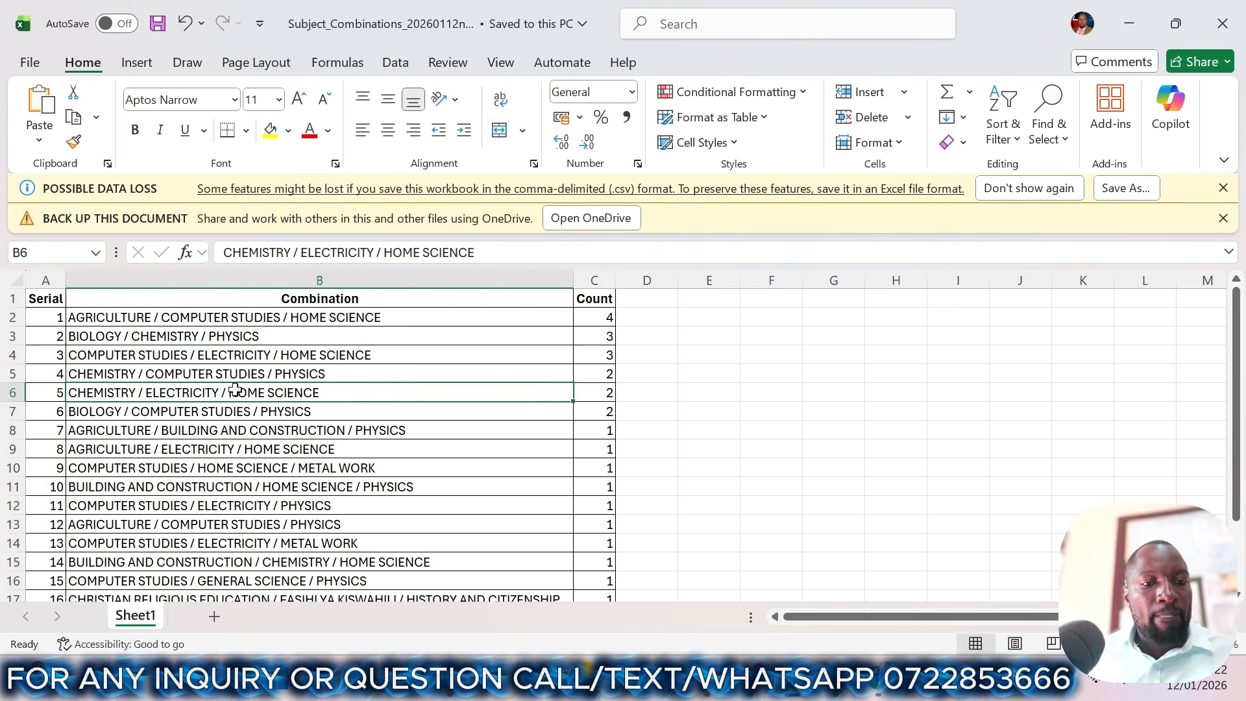
{"action": "left_click", "coordinate": [232, 374]}
{"action": "left_click", "coordinate": [243, 412]}
{"action": "left_click", "coordinate": [246, 432]}
{"action": "left_click", "coordinate": [250, 456]}
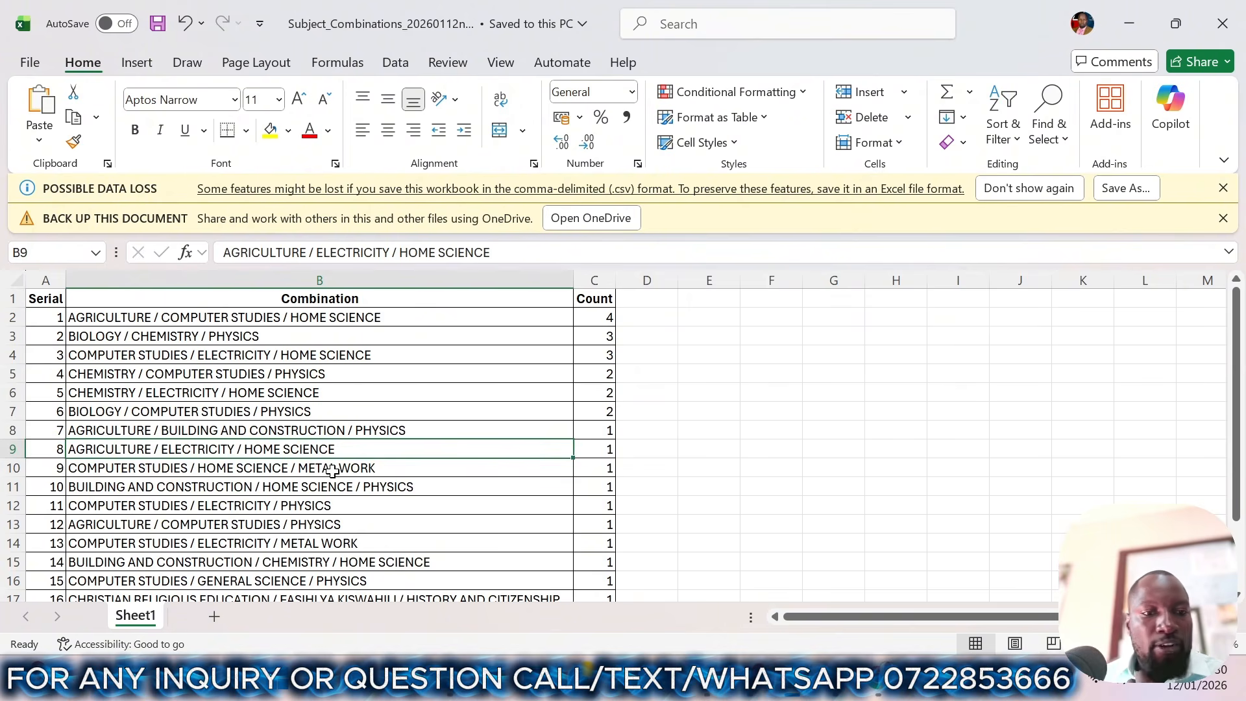
{"action": "left_click", "coordinate": [246, 486]}
{"action": "left_click", "coordinate": [253, 508]}
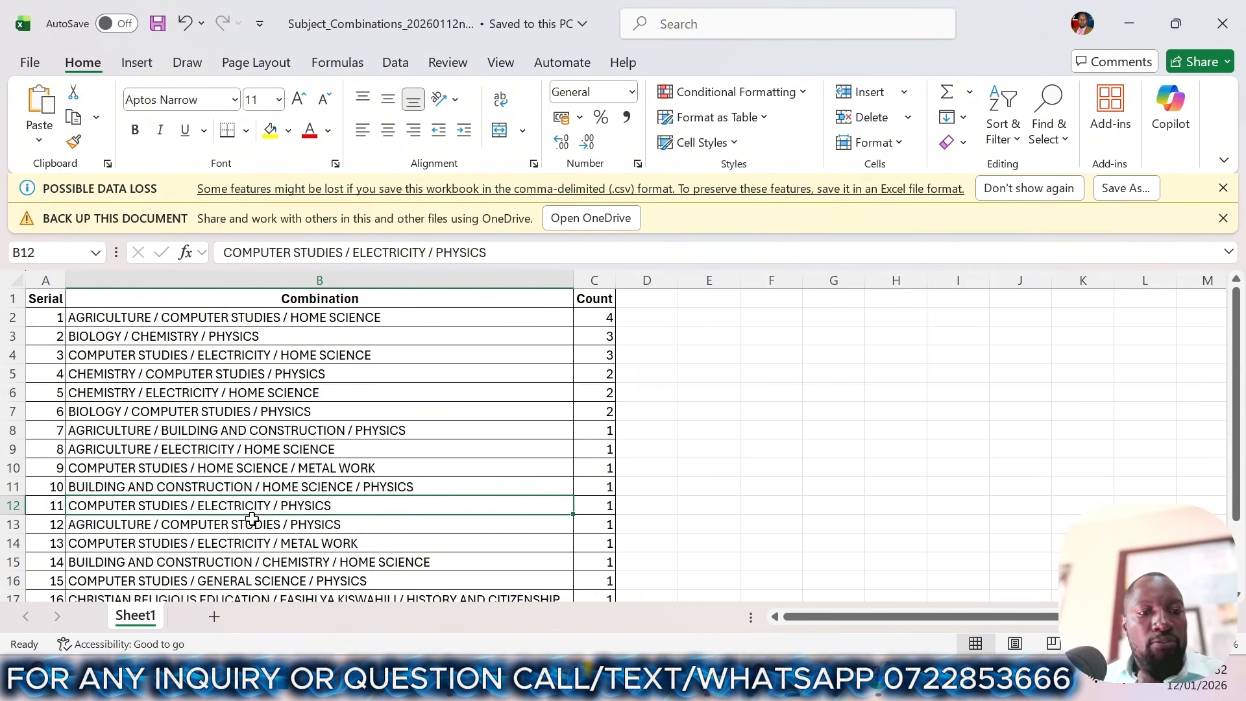
{"action": "left_click", "coordinate": [254, 524]}
{"action": "left_click", "coordinate": [255, 544]}
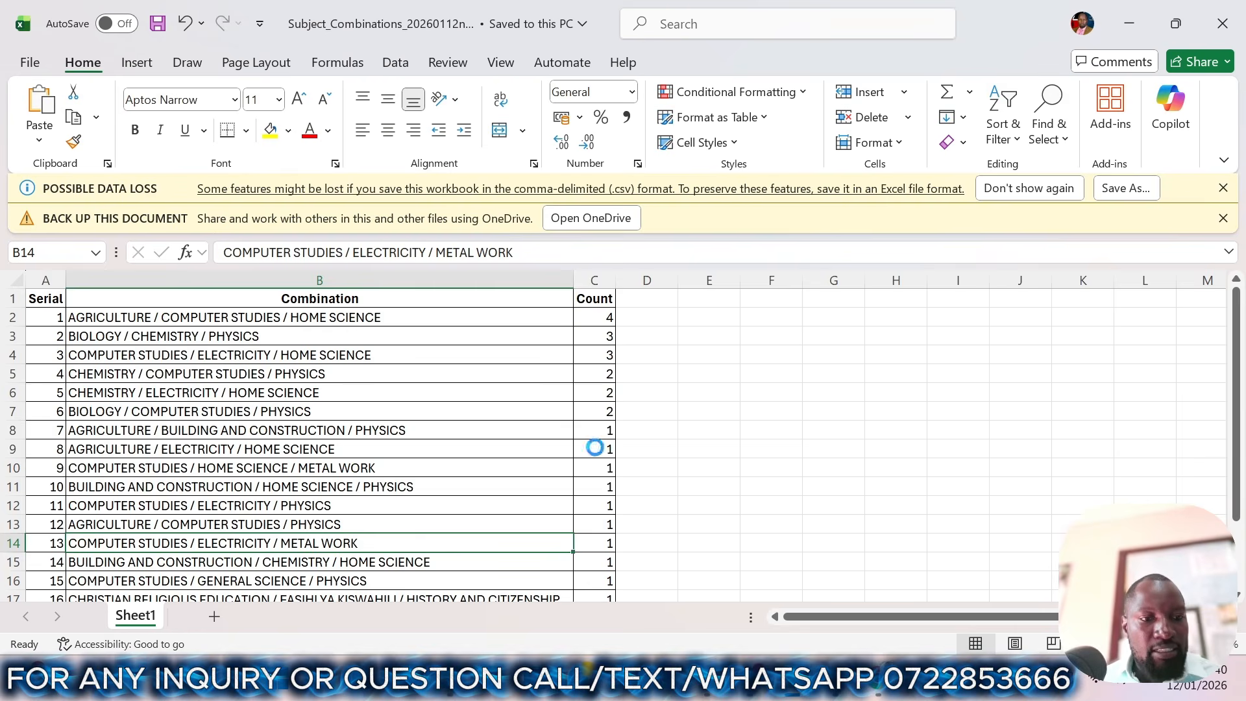
{"action": "scroll", "coordinate": [595, 447], "scroll_direction": "down", "scroll_amount": 1, "text": "ctrl"}
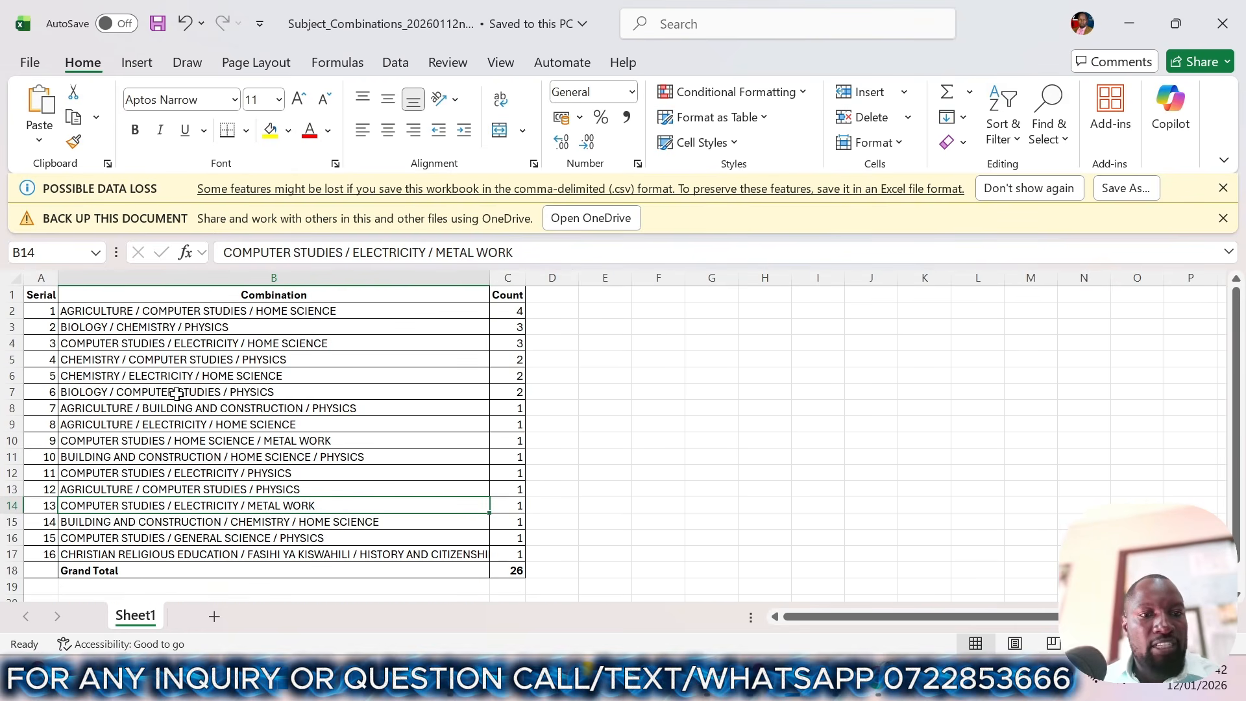
{"action": "left_click_drag", "start_coordinate": [593, 320], "coordinate": [117, 554]}
{"action": "left_click", "coordinate": [676, 417]}
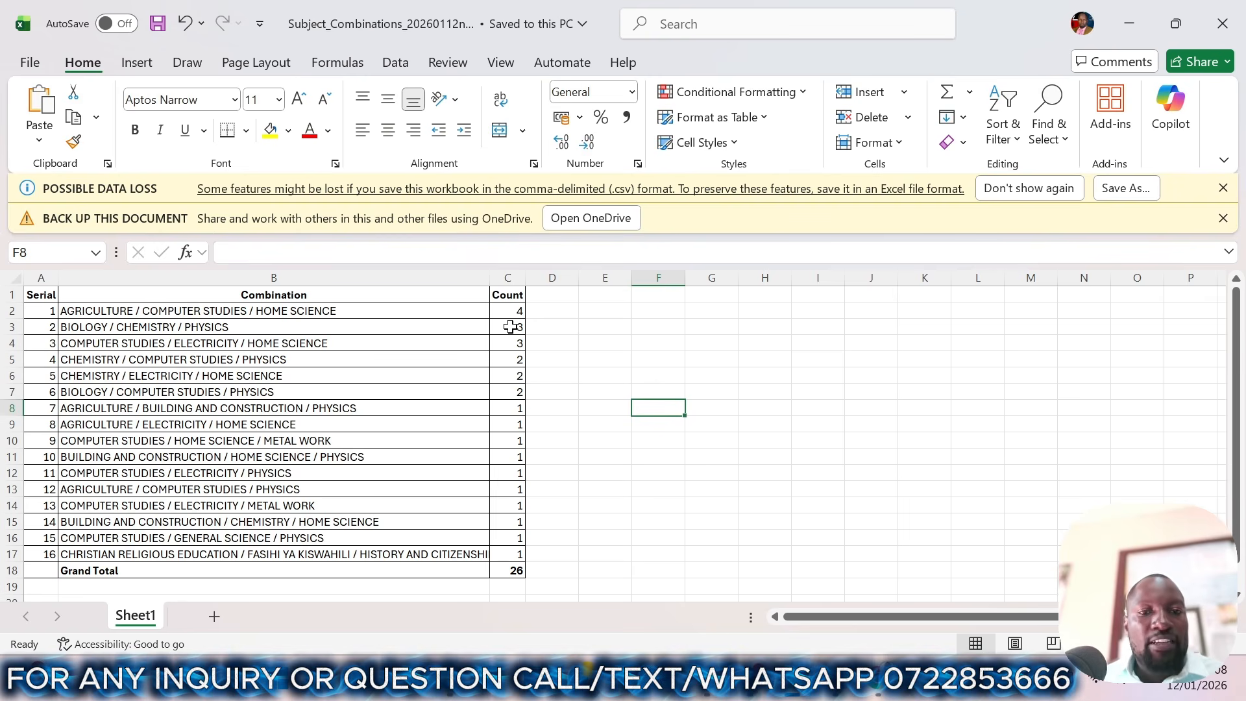
{"action": "left_click_drag", "start_coordinate": [551, 311], "coordinate": [156, 552]}
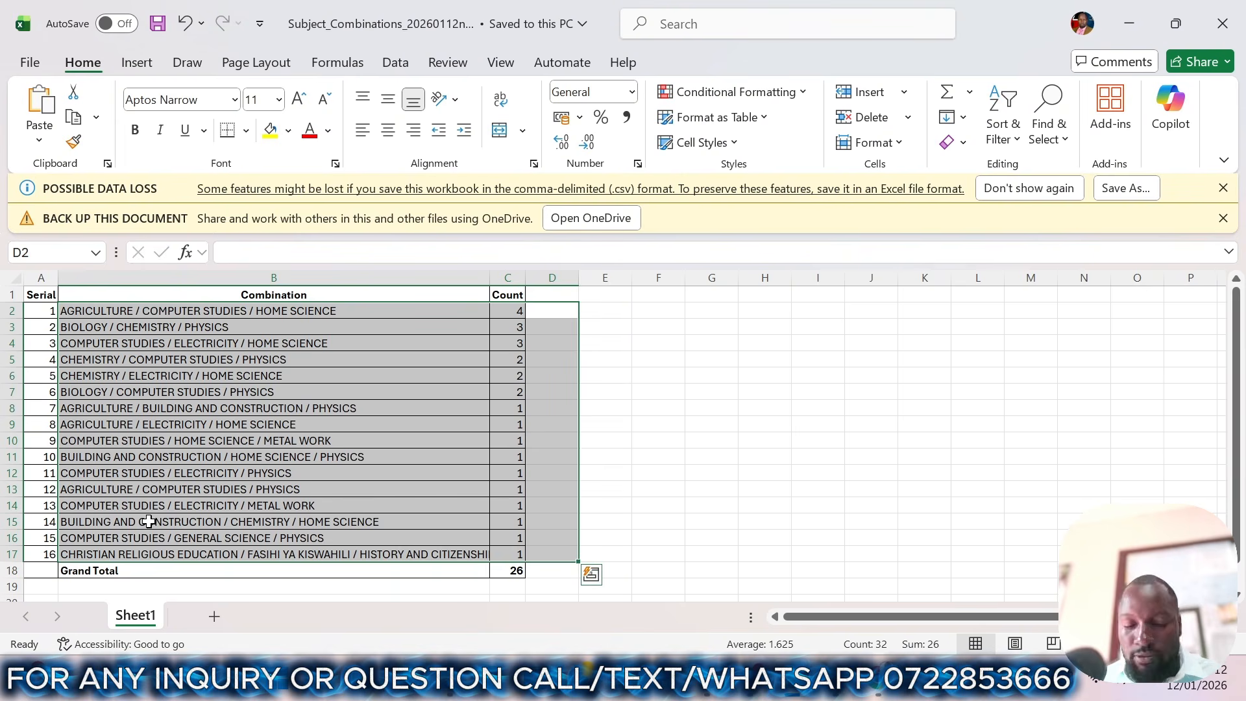
- Switch to Document1 in Word and delete "(BIOLOGY group)" from the GROUP 1 heading
{"action": "left_click", "coordinate": [835, 682]}
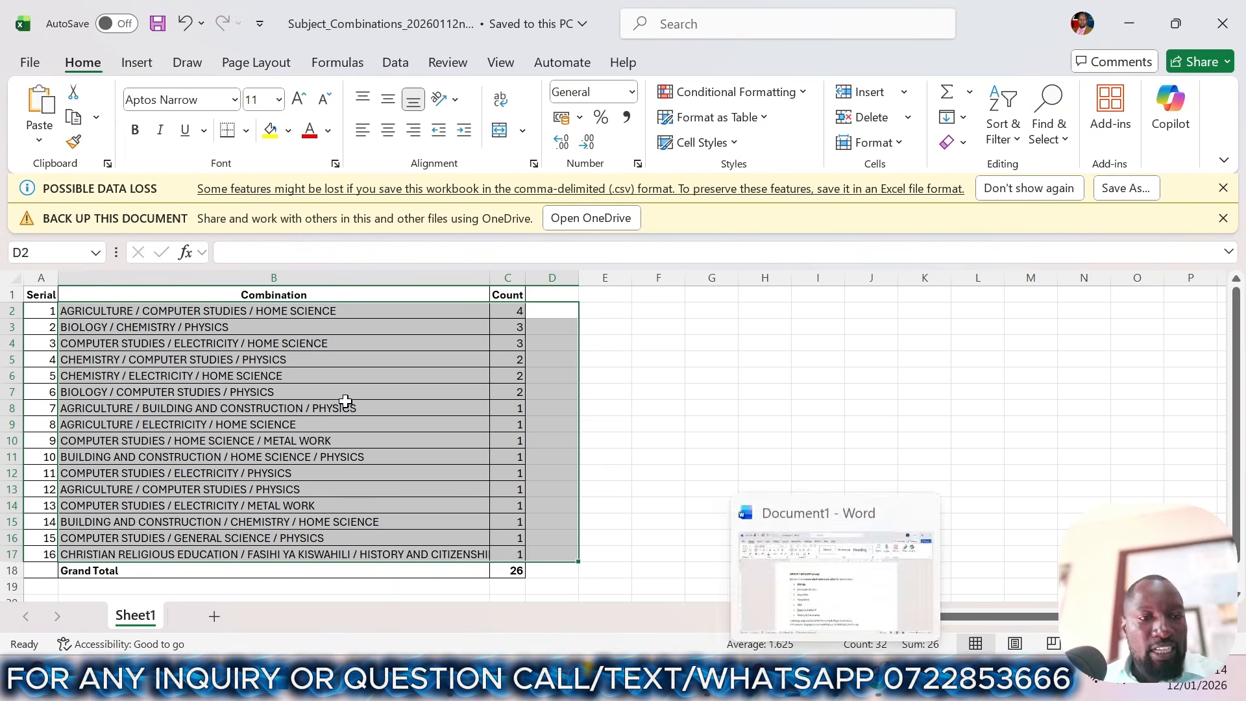
{"action": "left_click", "coordinate": [835, 686]}
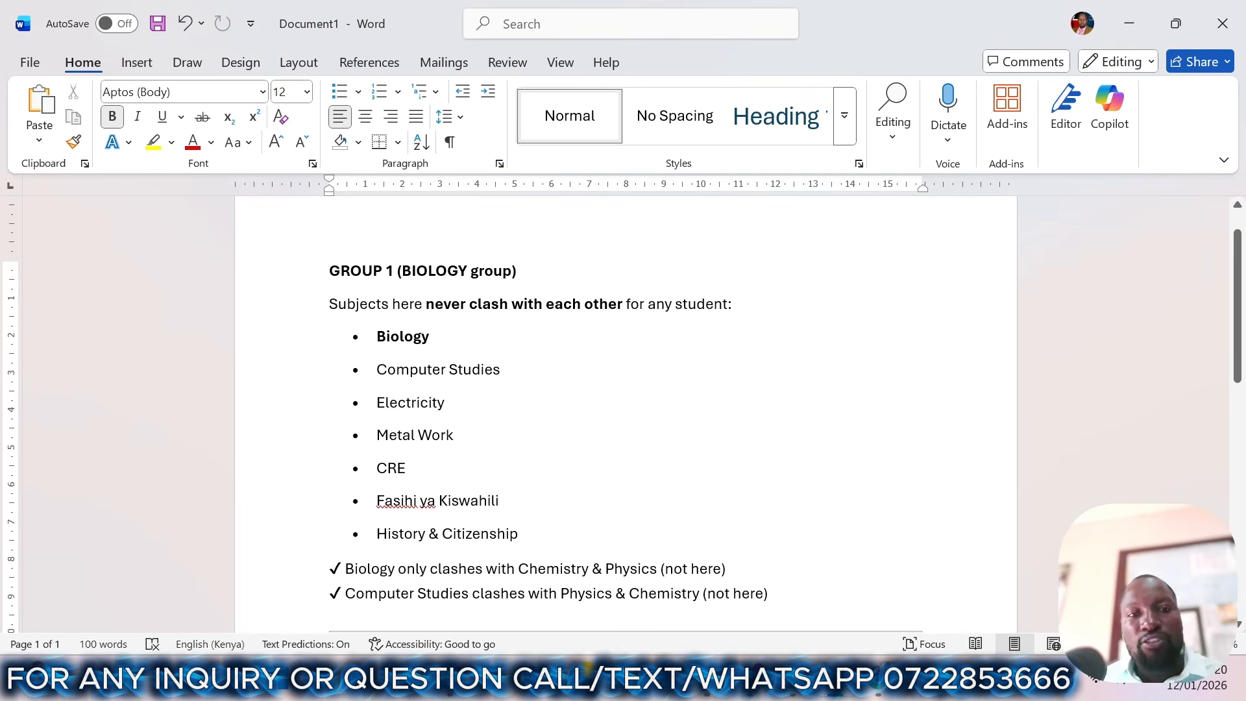
{"action": "key", "text": "ctrl+shift+Left"}
{"action": "key", "text": "ctrl+shift+Left"}
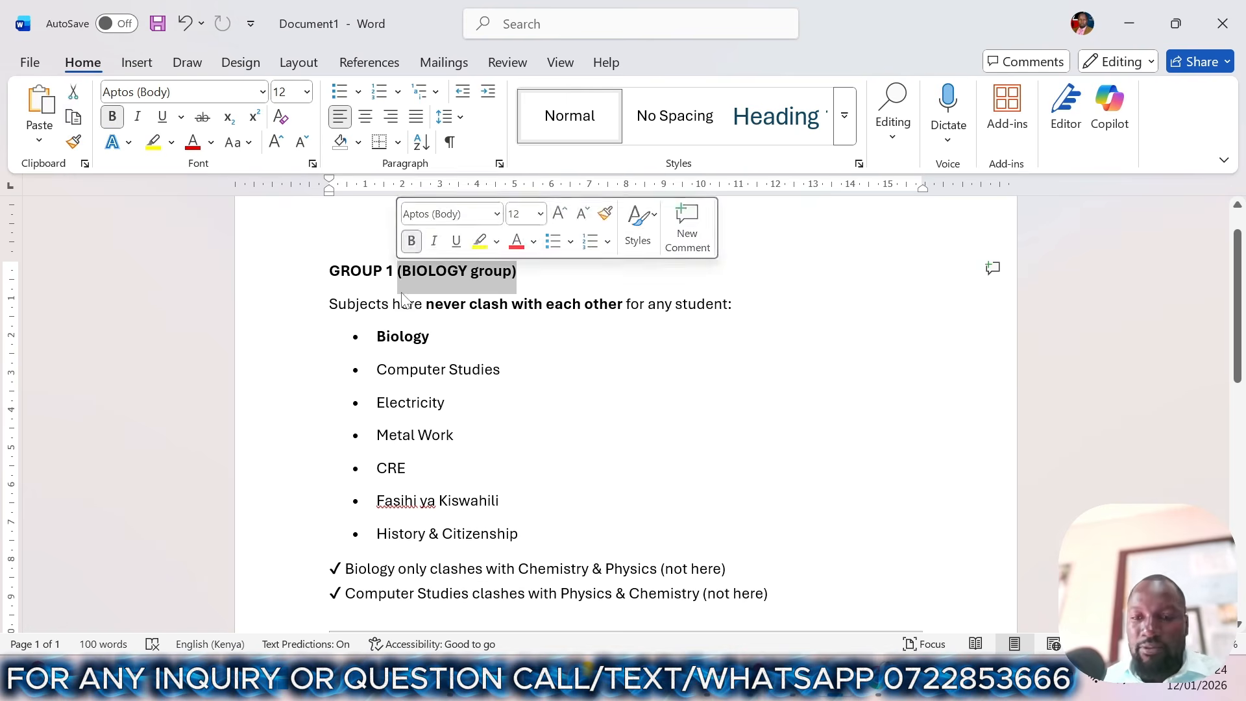
{"action": "key", "text": "BackSpace"}
- Delete "(CHEMISTRY group)" from the GROUP 2 heading and "(PHYSICS group)" from the GROUP 3 heading
{"action": "scroll", "coordinate": [623, 415], "scroll_direction": "down", "scroll_amount": 3}
{"action": "scroll", "coordinate": [623, 415], "scroll_direction": "down", "scroll_amount": 1}
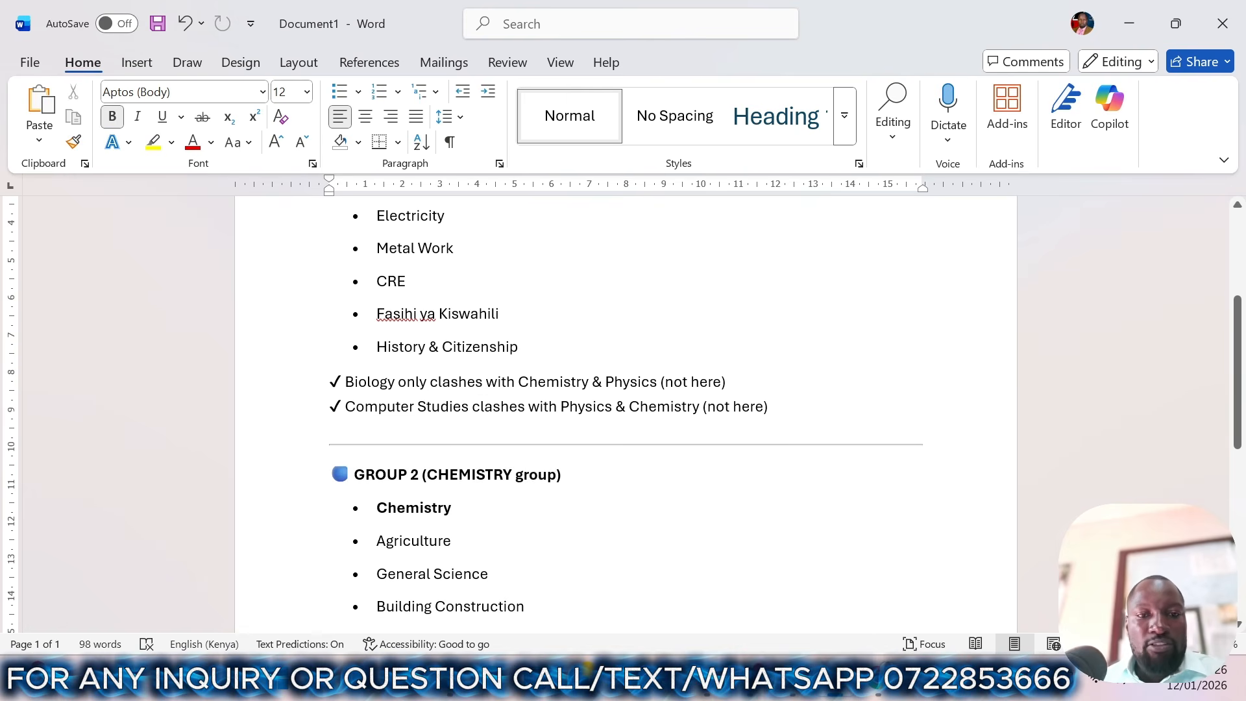
{"action": "left_click_drag", "start_coordinate": [562, 475], "coordinate": [451, 475]}
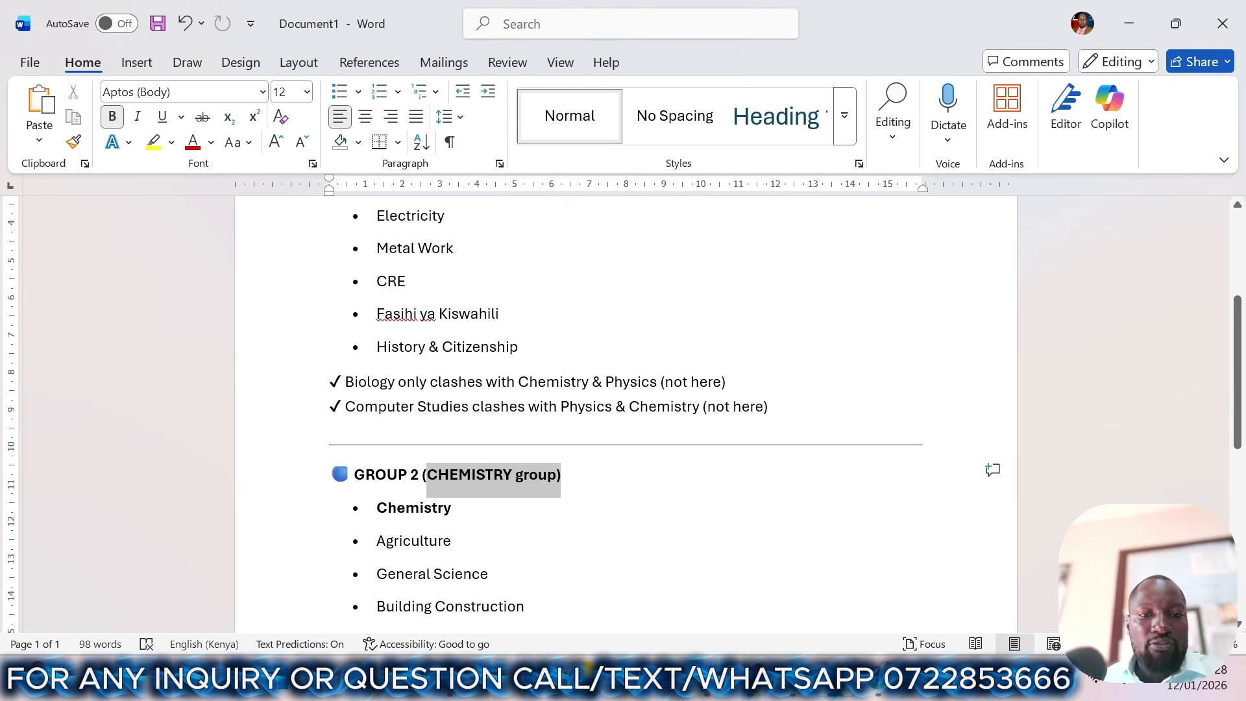
{"action": "left_click_drag", "start_coordinate": [427, 477], "coordinate": [422, 477]}
{"action": "key", "text": "BackSpace"}
{"action": "scroll", "coordinate": [421, 477], "scroll_direction": "down", "scroll_amount": 4}
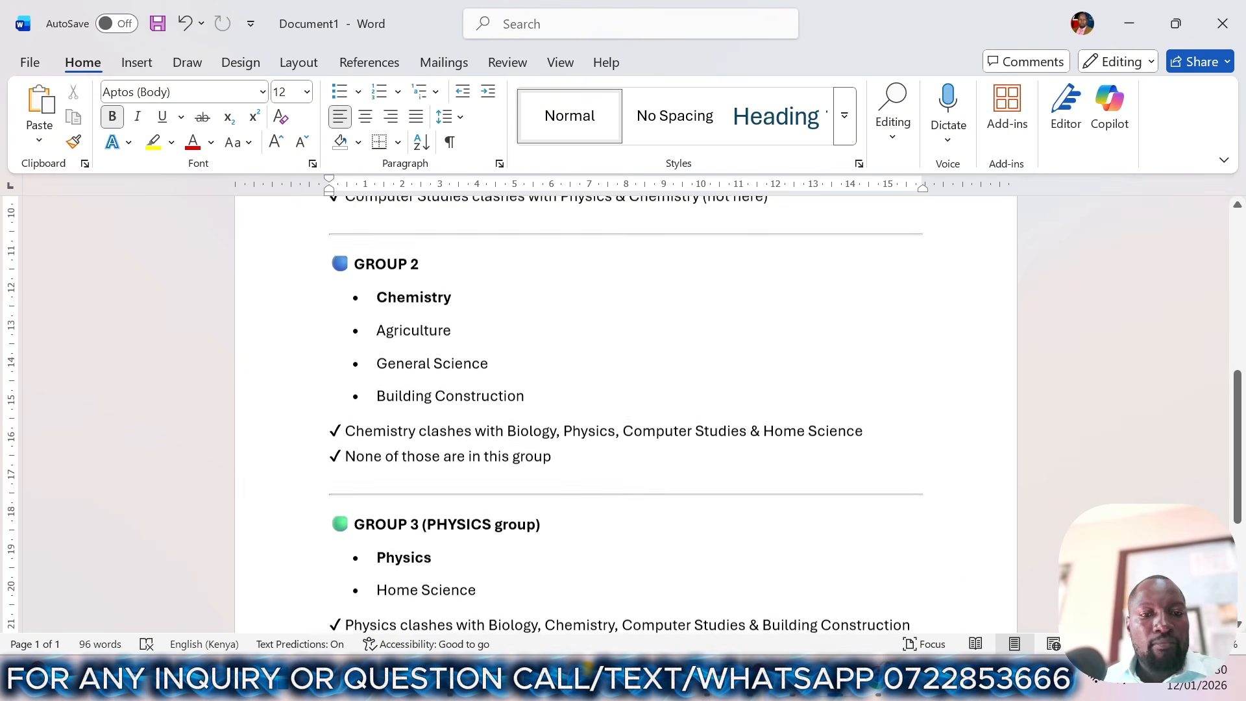
{"action": "left_click_drag", "start_coordinate": [540, 501], "coordinate": [422, 501]}
{"action": "key", "text": "BackSpace"}
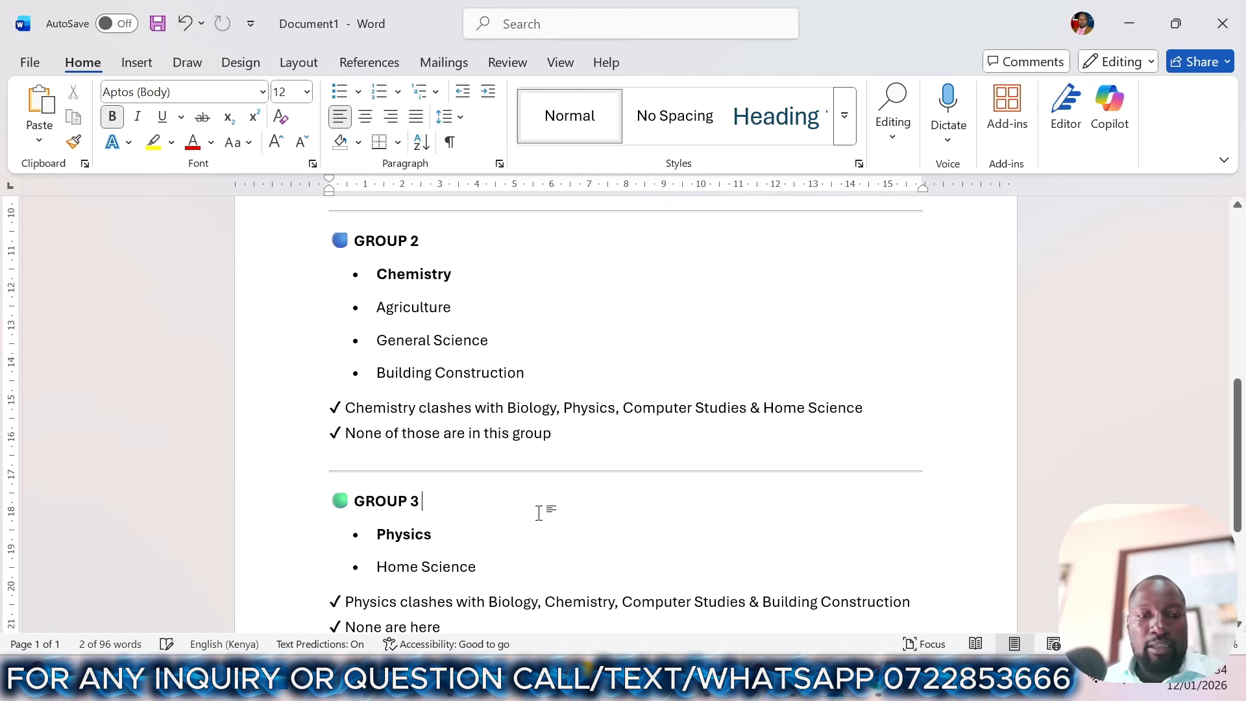
- Compare the non-clashing subject groups in the Word document with the student combinations in the Subject_Combinations workbook
{"action": "scroll", "coordinate": [545, 512], "scroll_direction": "up", "scroll_amount": 6}
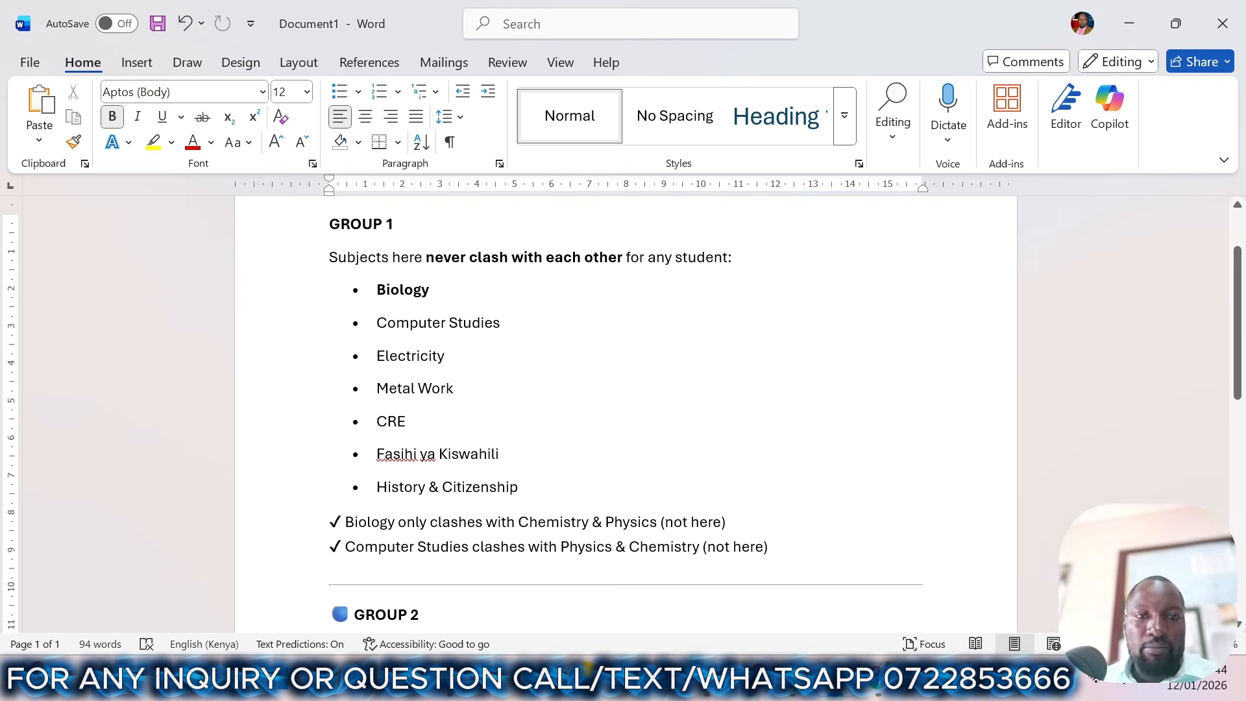
{"action": "scroll", "coordinate": [623, 415], "scroll_direction": "down", "scroll_amount": 3}
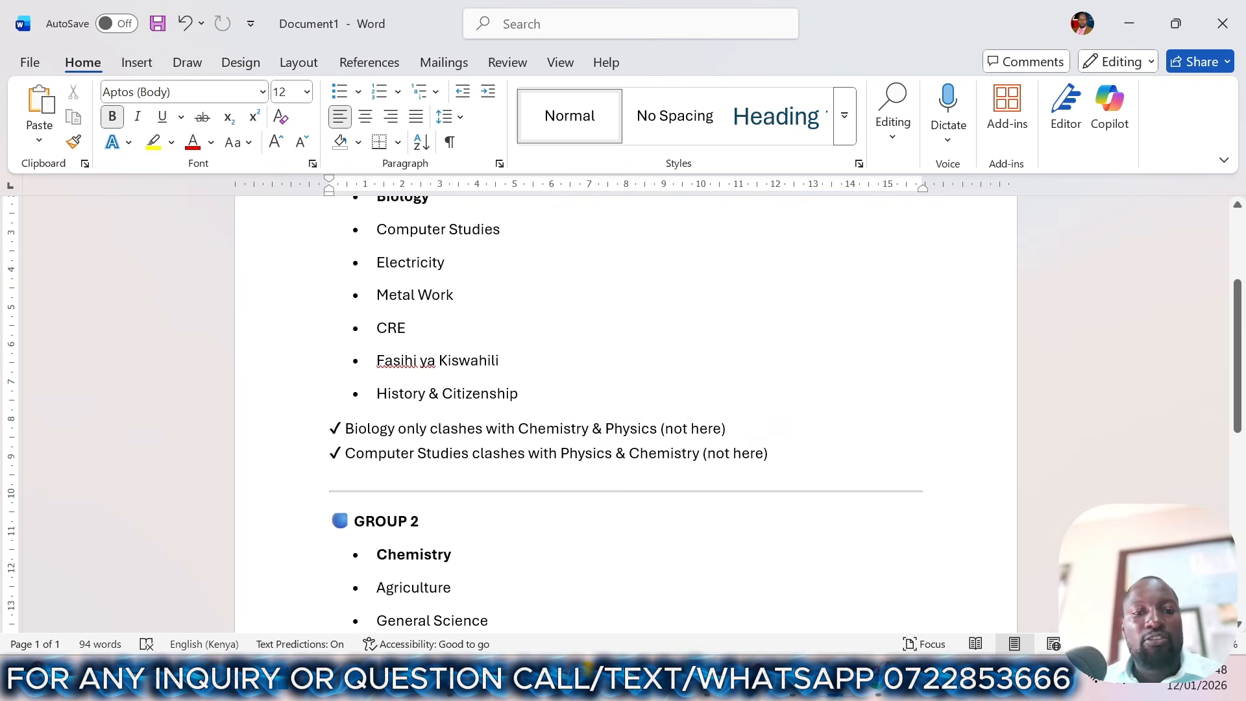
{"action": "scroll", "coordinate": [623, 415], "scroll_direction": "up", "scroll_amount": 3}
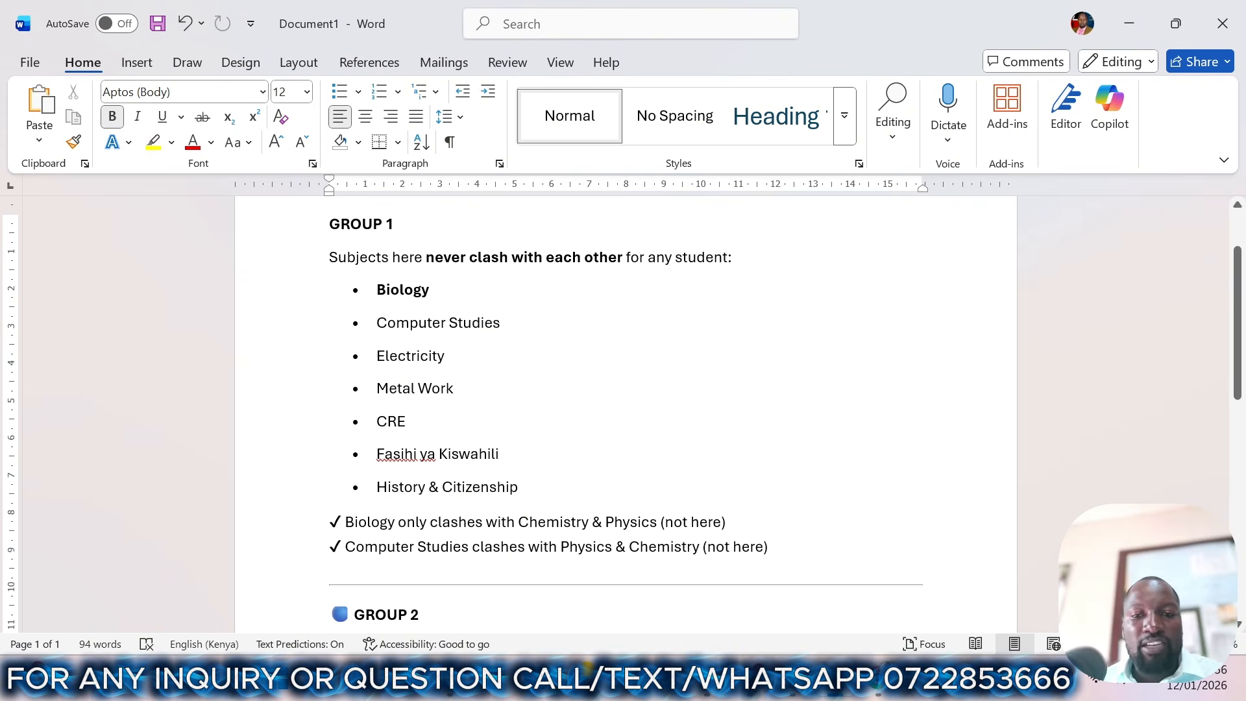
{"action": "mouse_move", "coordinate": [798, 693]}
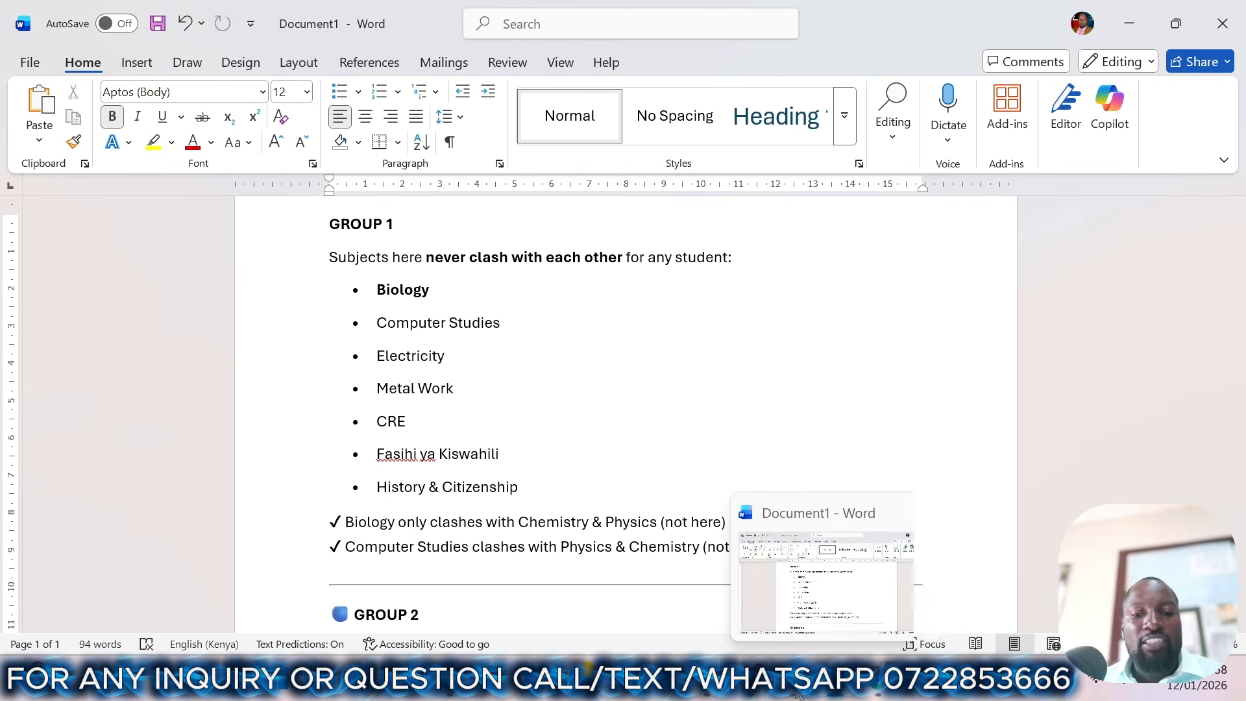
{"action": "left_click", "coordinate": [839, 608]}
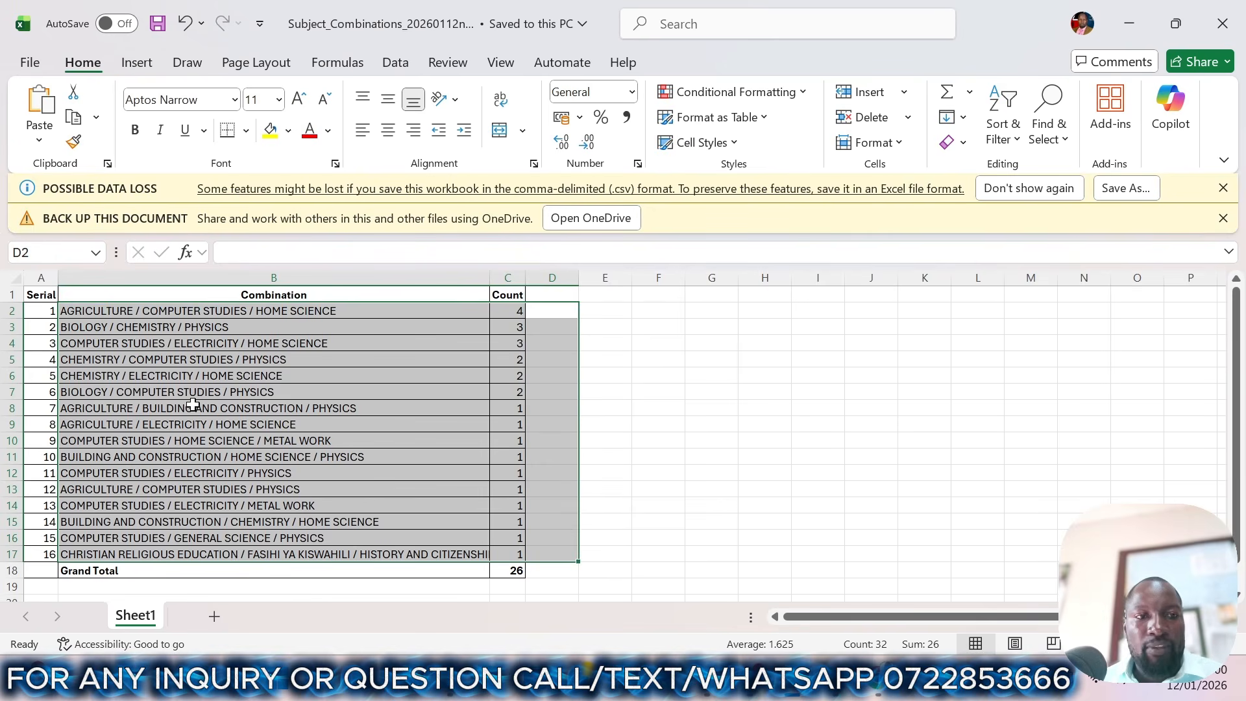
{"action": "left_click", "coordinate": [99, 329]}
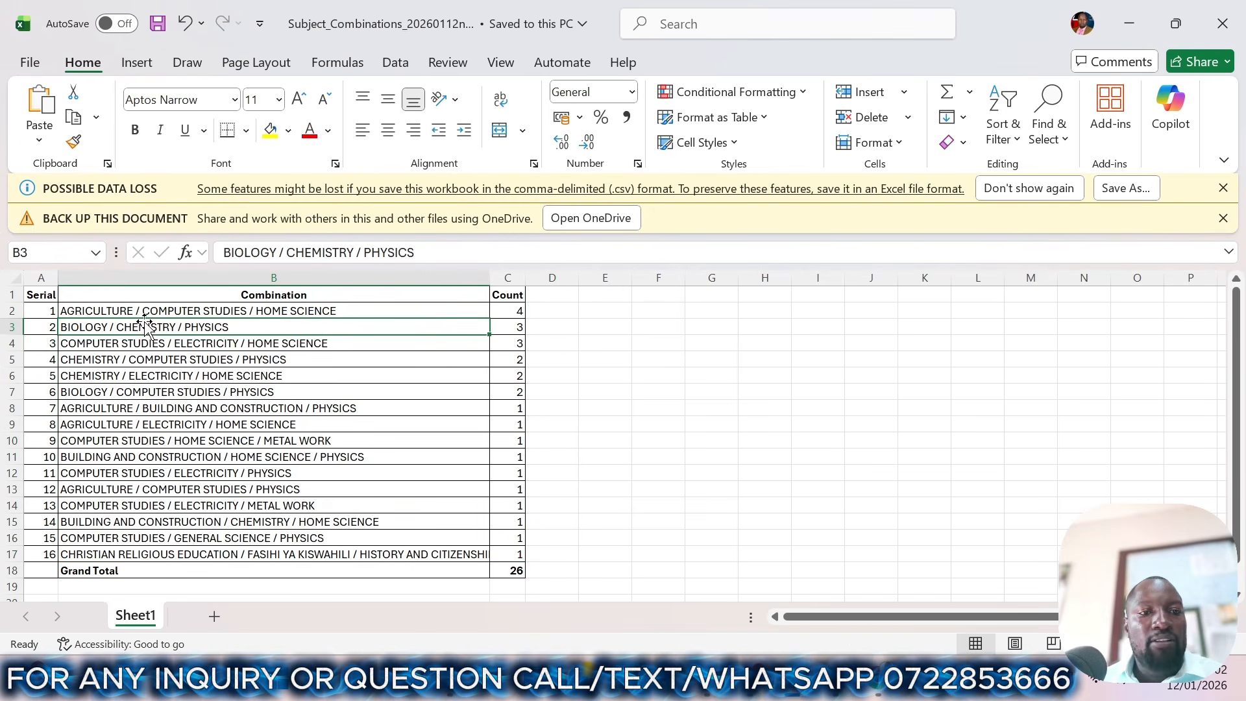
{"action": "left_click", "coordinate": [798, 693]}
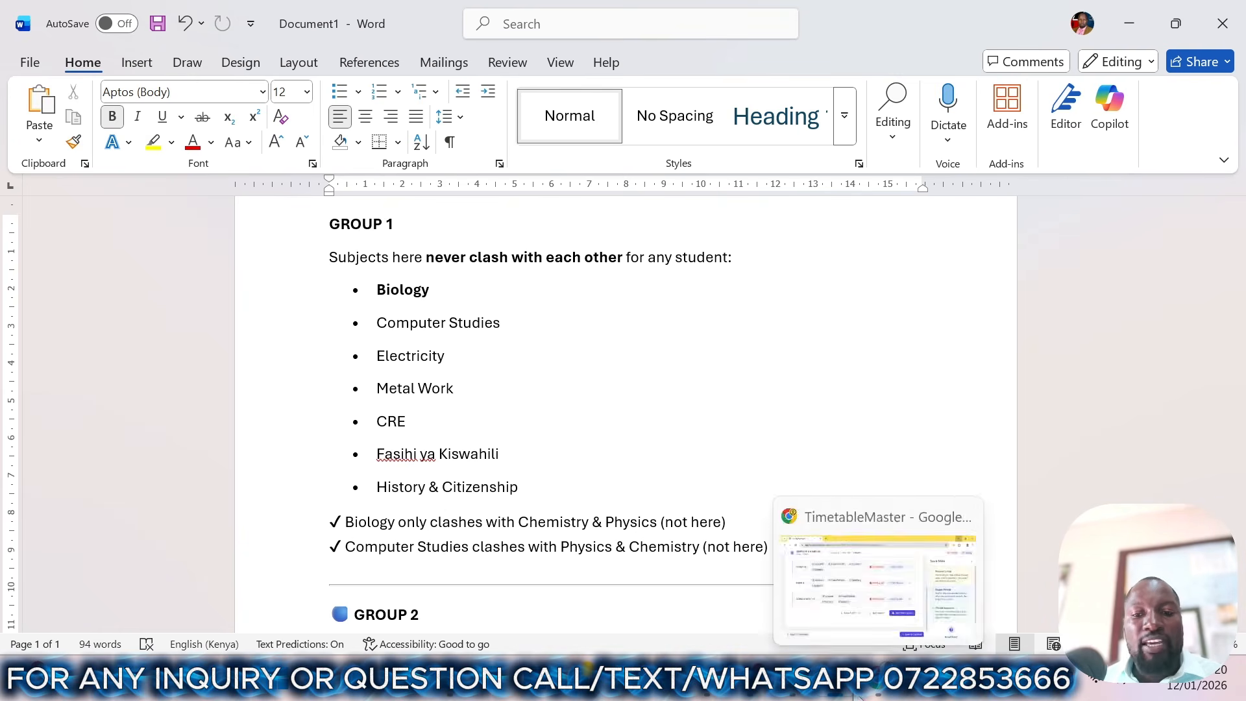
{"action": "mouse_move", "coordinate": [808, 696]}
{"action": "left_click", "coordinate": [837, 624]}
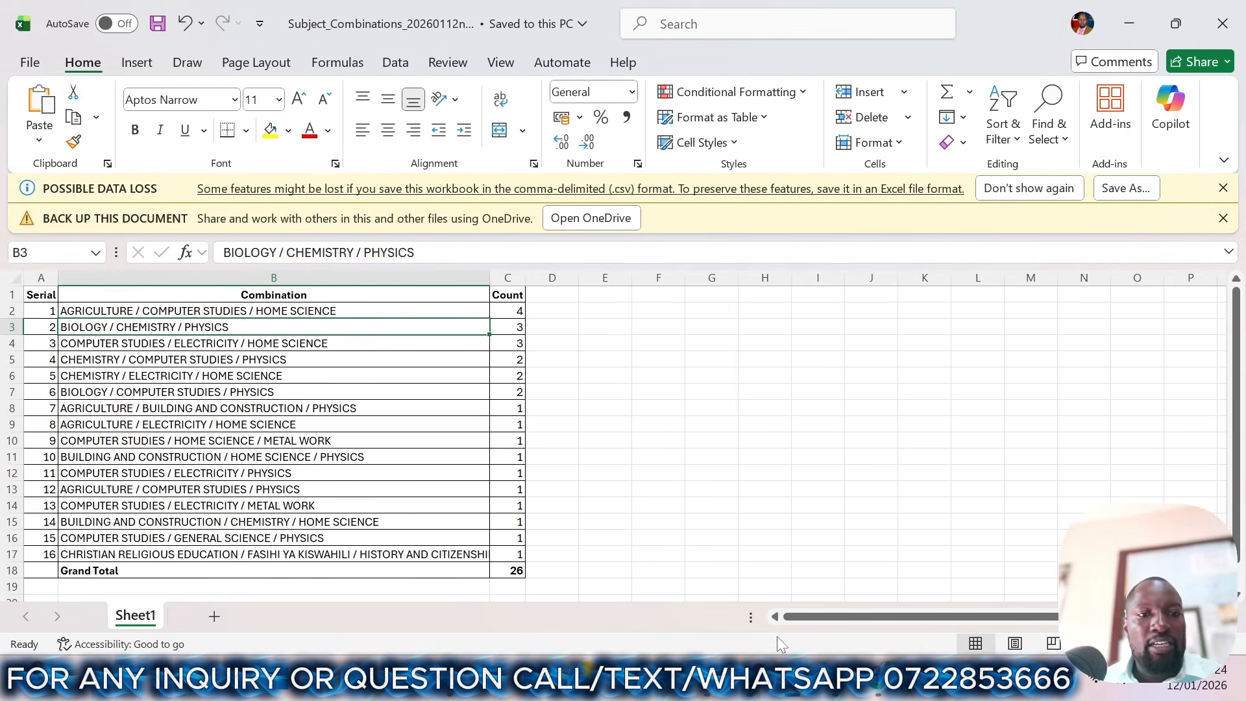
{"action": "left_click", "coordinate": [836, 682]}
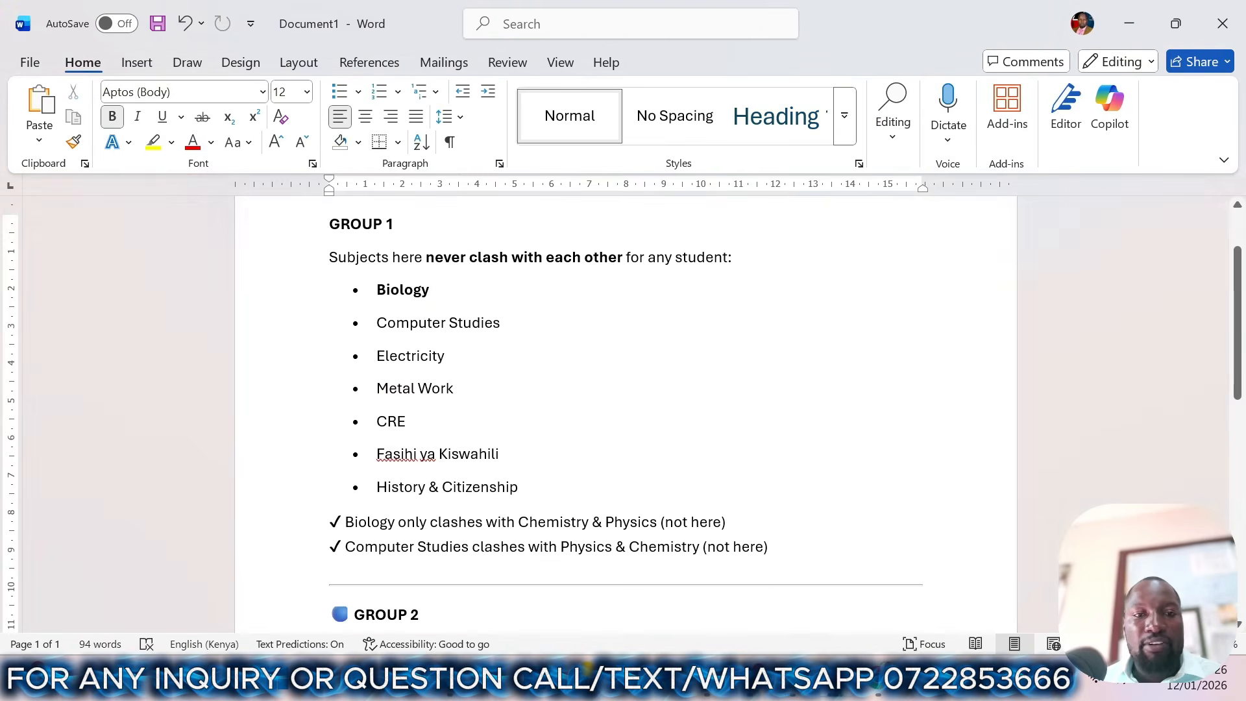
- Read through the subject lists and clash notes under GROUP 1, GROUP 2 and GROUP 3 in the document
{"action": "scroll", "coordinate": [626, 415], "scroll_direction": "down", "scroll_amount": 1}
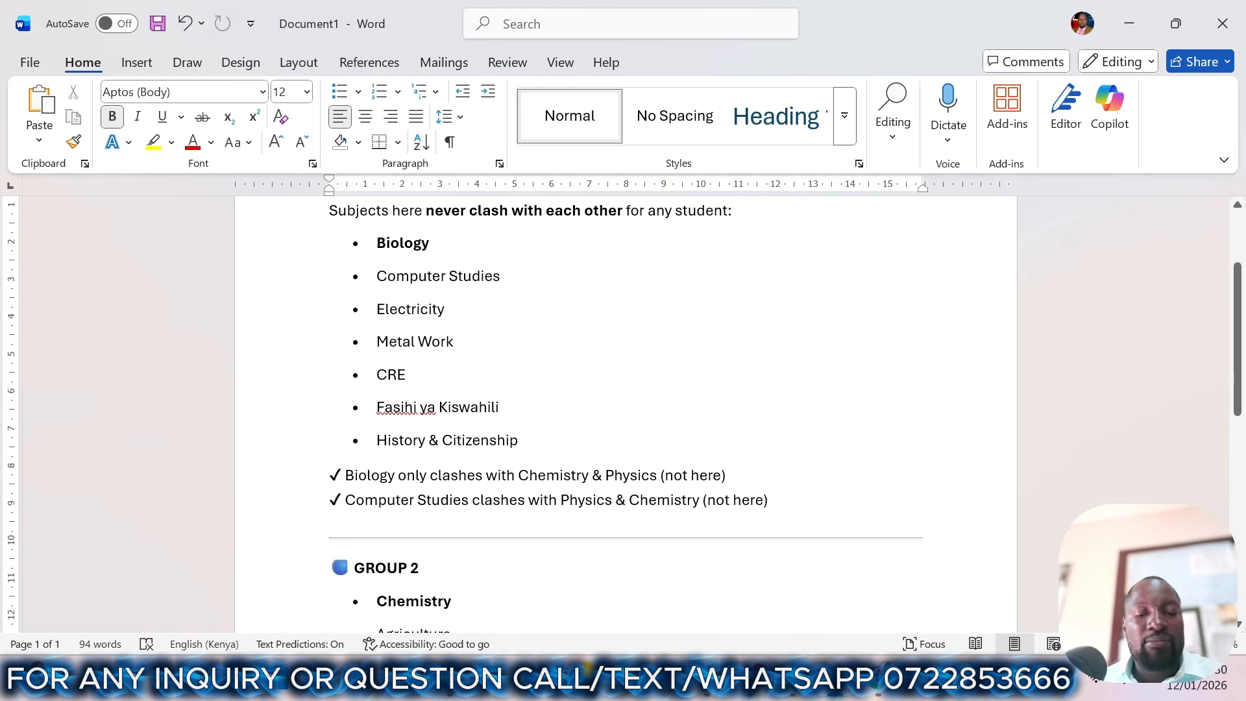
{"action": "scroll", "coordinate": [626, 415], "scroll_direction": "down", "scroll_amount": 3}
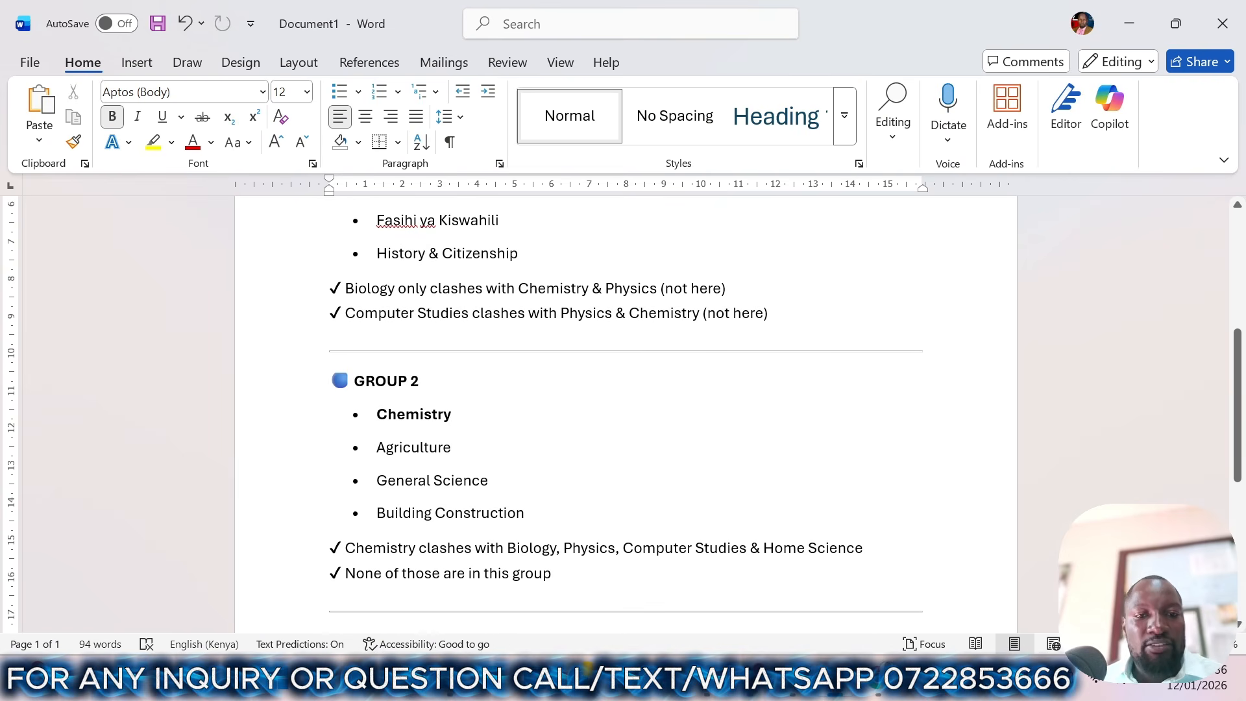
{"action": "scroll", "coordinate": [626, 415], "scroll_direction": "down", "scroll_amount": 1}
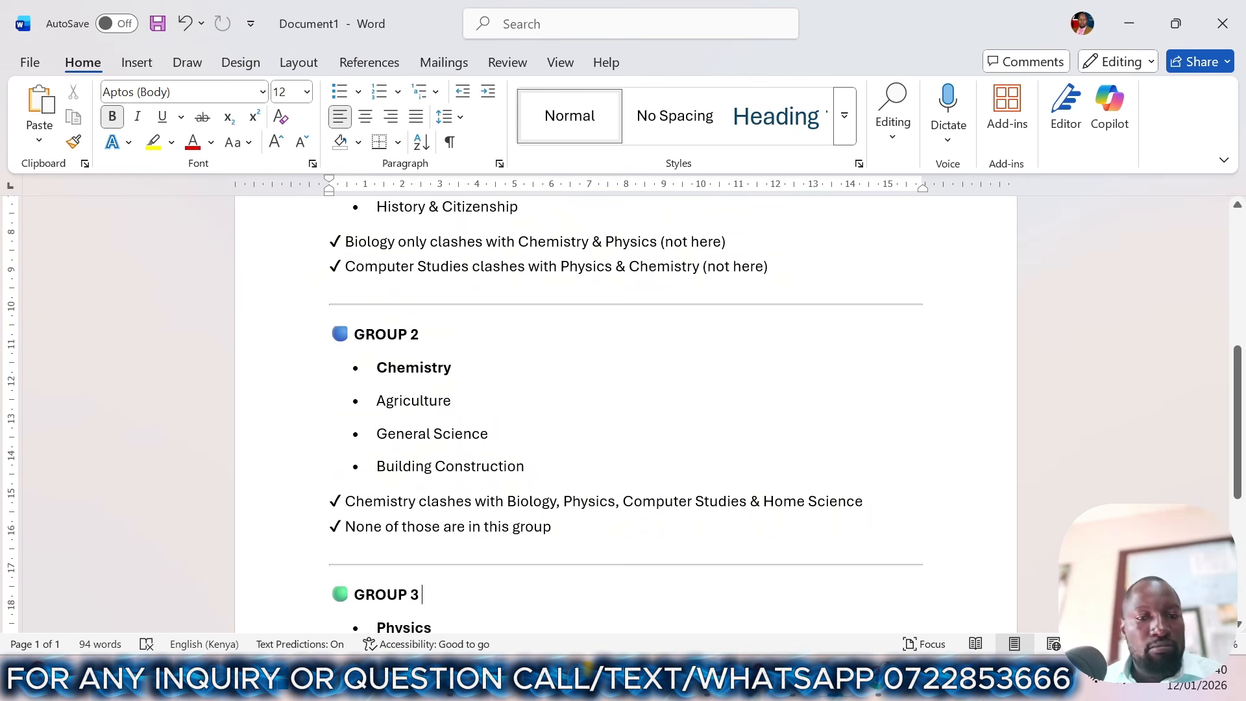
{"action": "scroll", "coordinate": [626, 416], "scroll_direction": "down", "scroll_amount": 2}
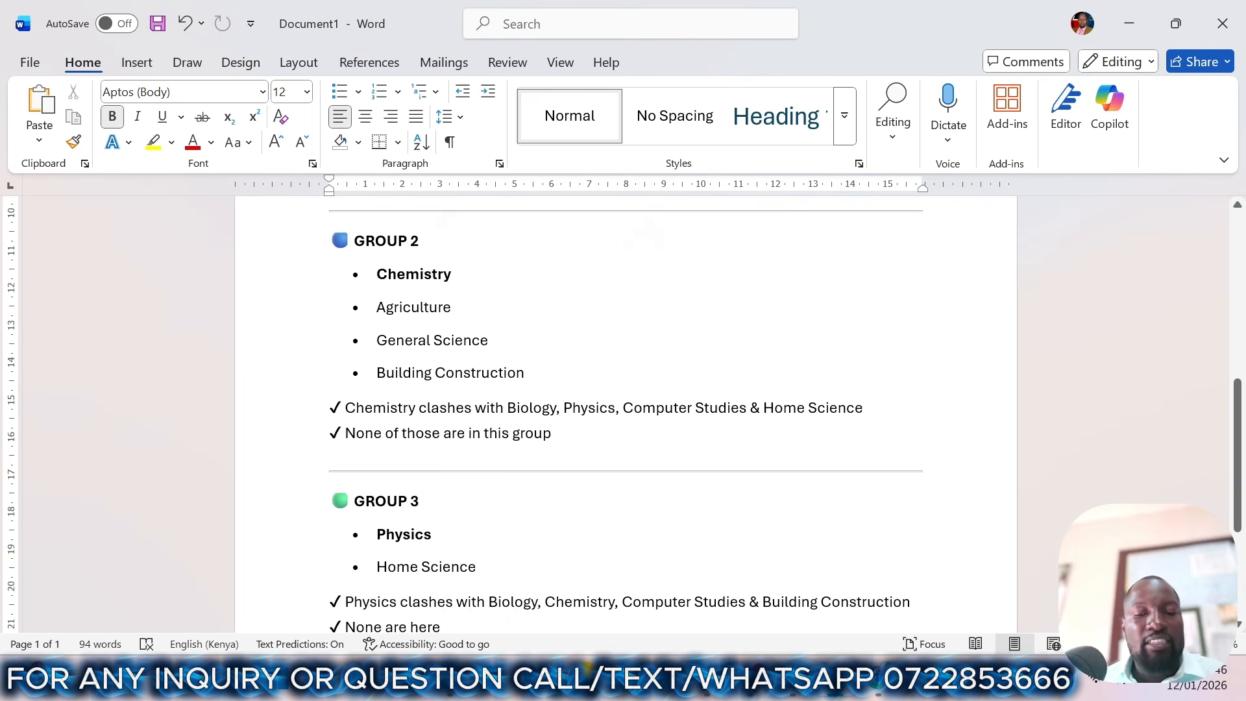
{"action": "scroll", "coordinate": [627, 415], "scroll_direction": "up", "scroll_amount": 1}
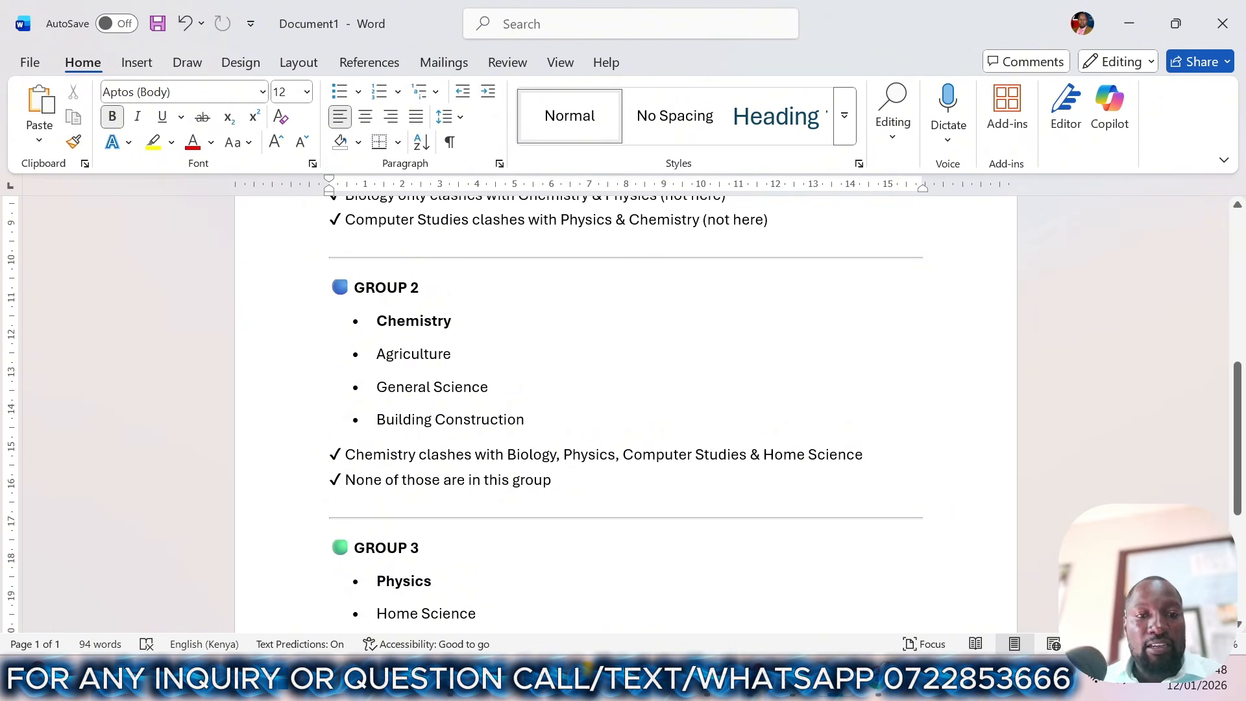
{"action": "scroll", "coordinate": [626, 415], "scroll_direction": "down", "scroll_amount": 3}
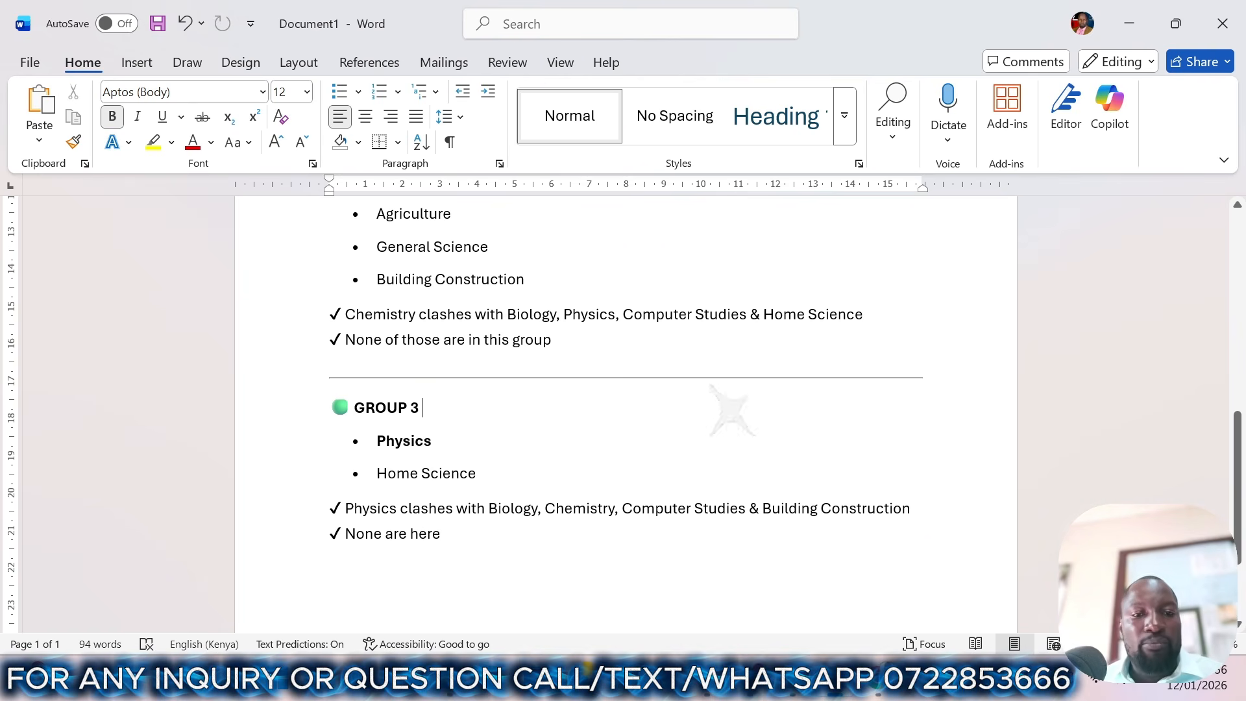
- Check the combinations in the Subject_Combinations workbook, and review the GROUP 1 and GROUP 2 subjects in Document1 against them
{"action": "mouse_move", "coordinate": [776, 686]}
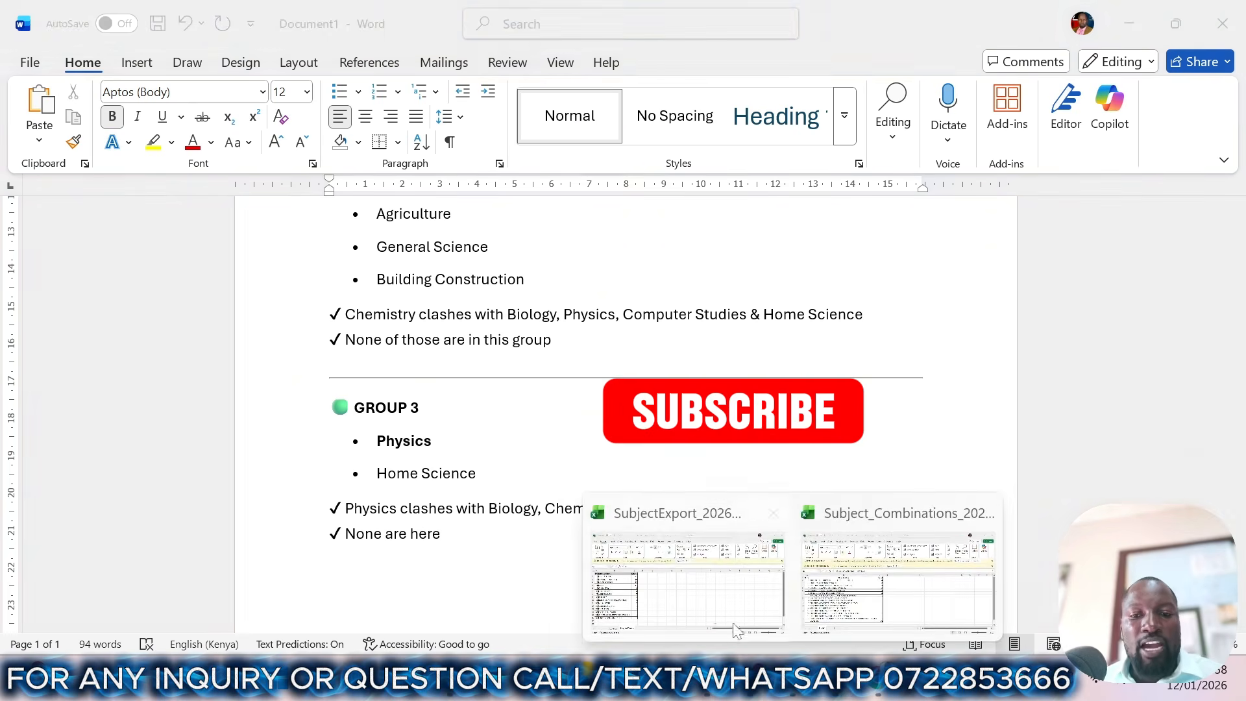
{"action": "left_click", "coordinate": [878, 578]}
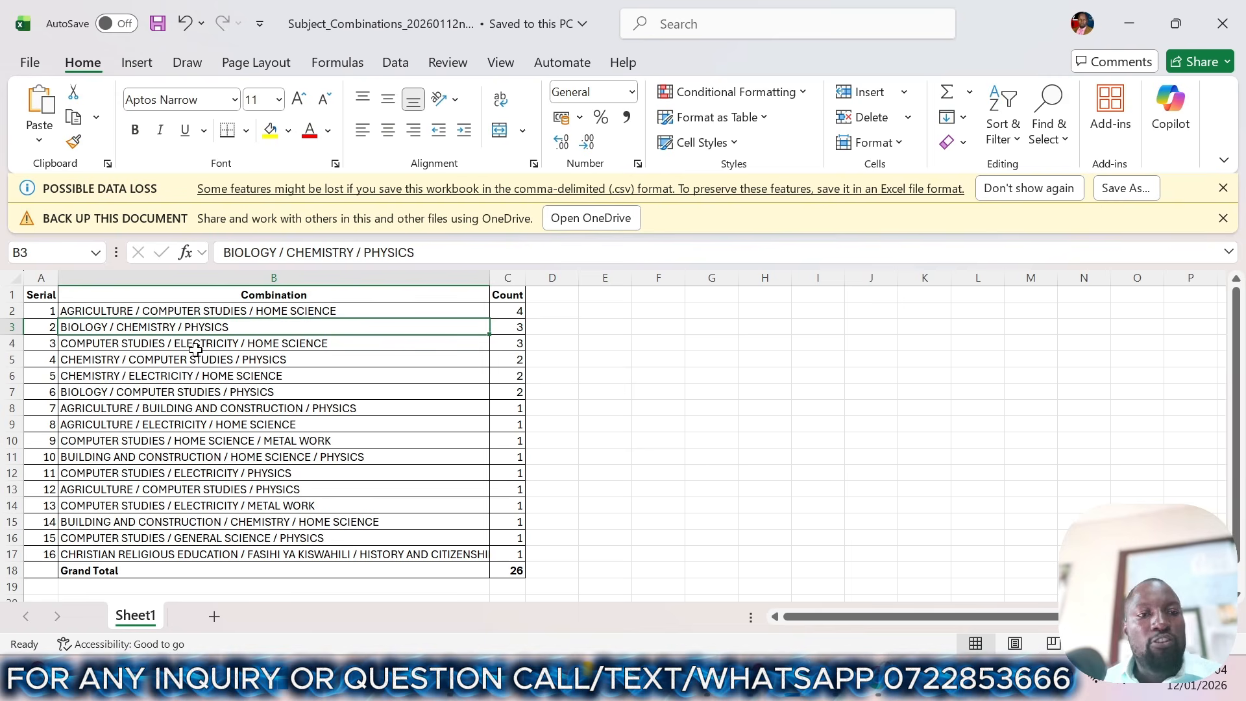
{"action": "mouse_move", "coordinate": [837, 688]}
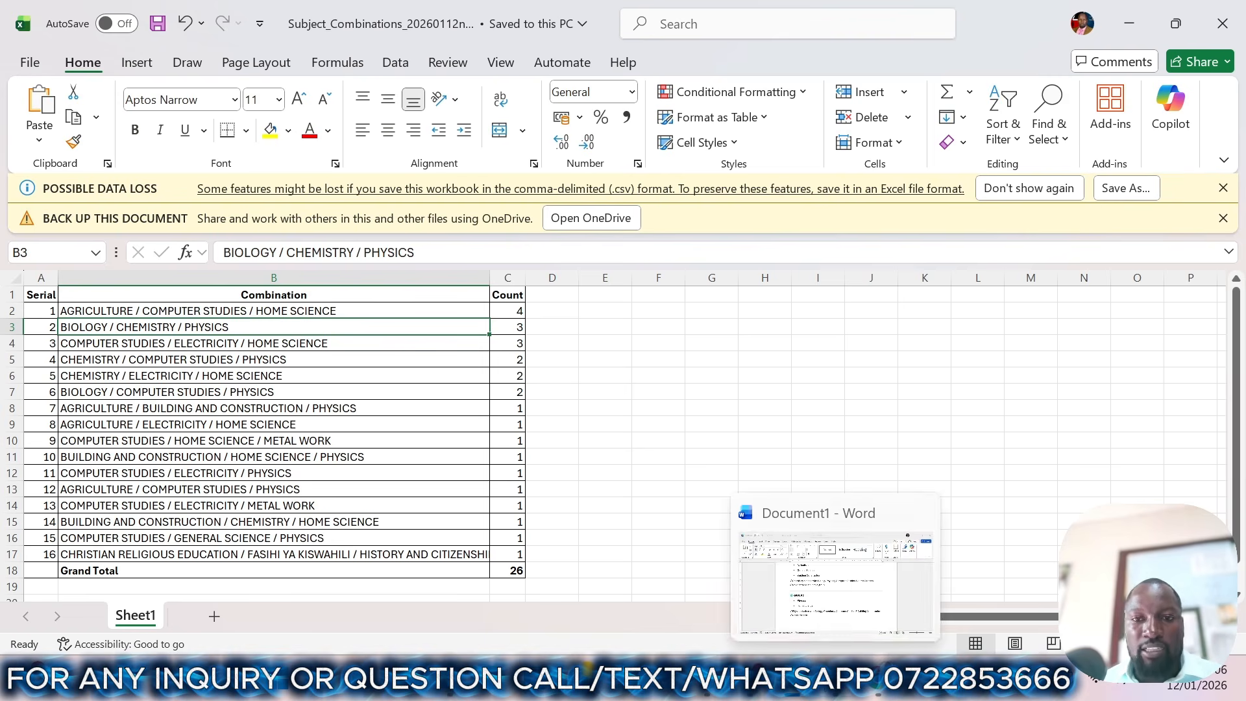
{"action": "left_click", "coordinate": [816, 609]}
{"action": "scroll", "coordinate": [815, 609], "scroll_direction": "up", "scroll_amount": 6}
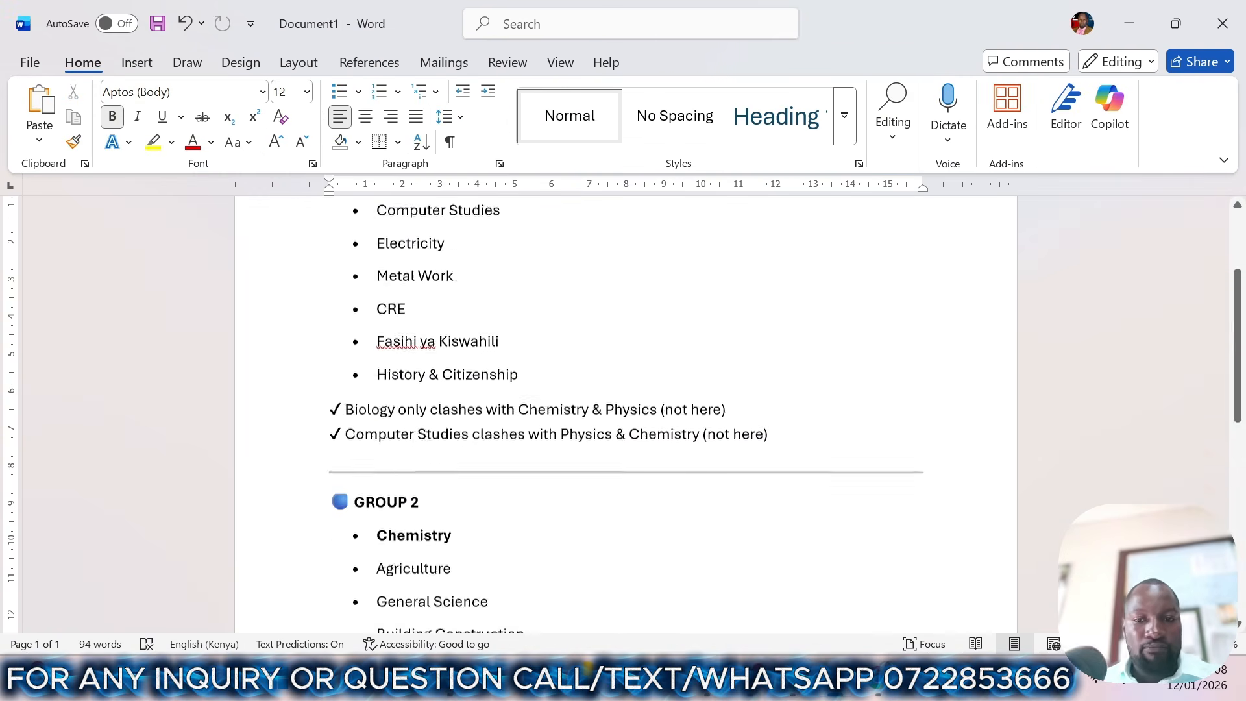
{"action": "mouse_move", "coordinate": [882, 689]}
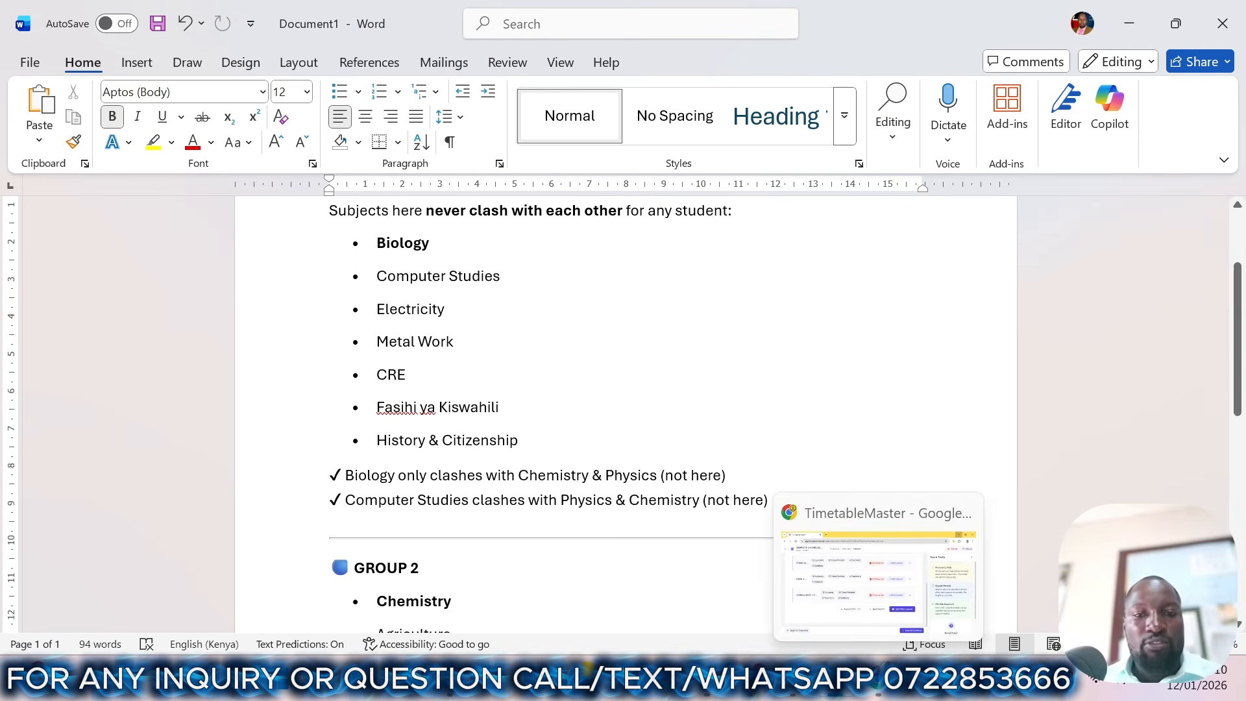
{"action": "scroll", "coordinate": [626, 411], "scroll_direction": "up", "scroll_amount": 2}
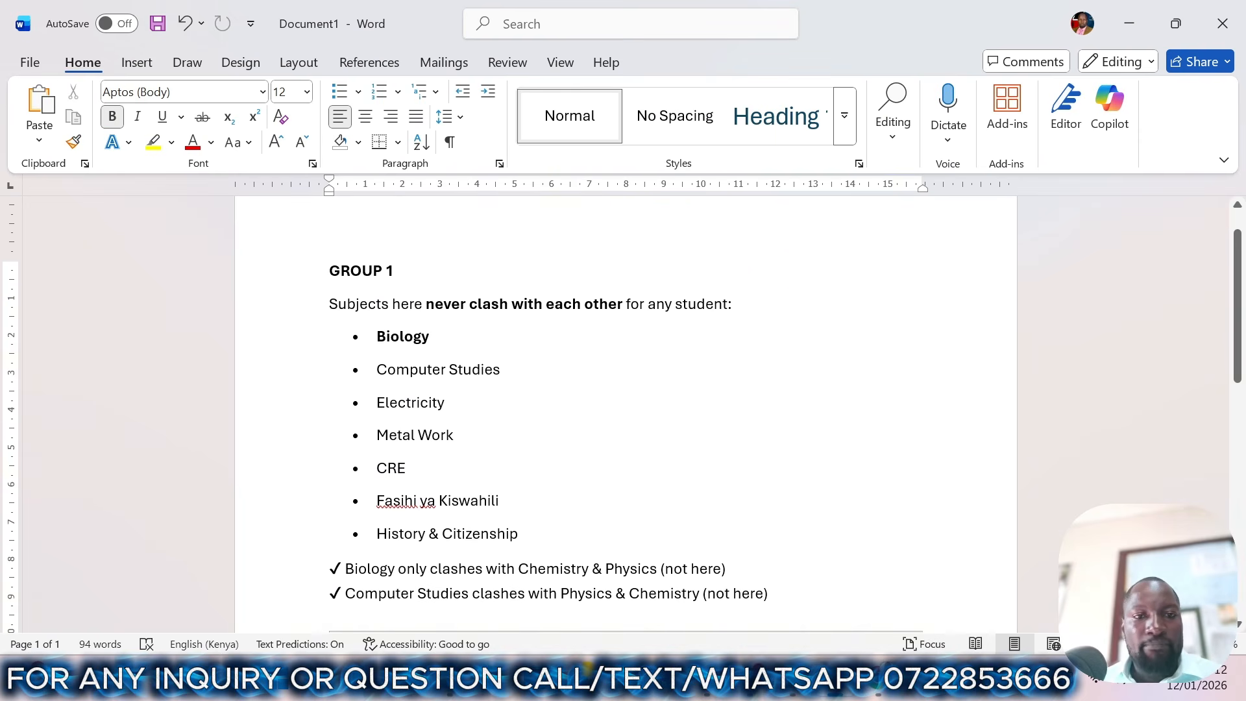
{"action": "scroll", "coordinate": [626, 411], "scroll_direction": "down", "scroll_amount": 3}
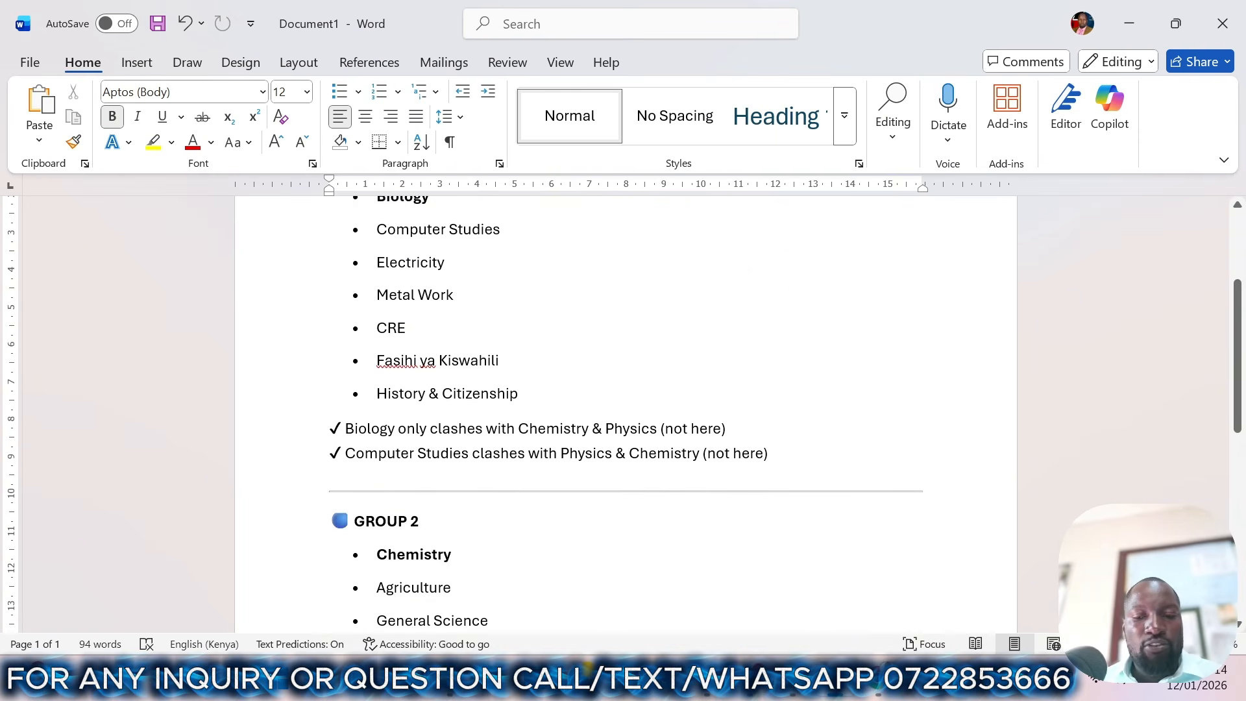
{"action": "mouse_move", "coordinate": [837, 688]}
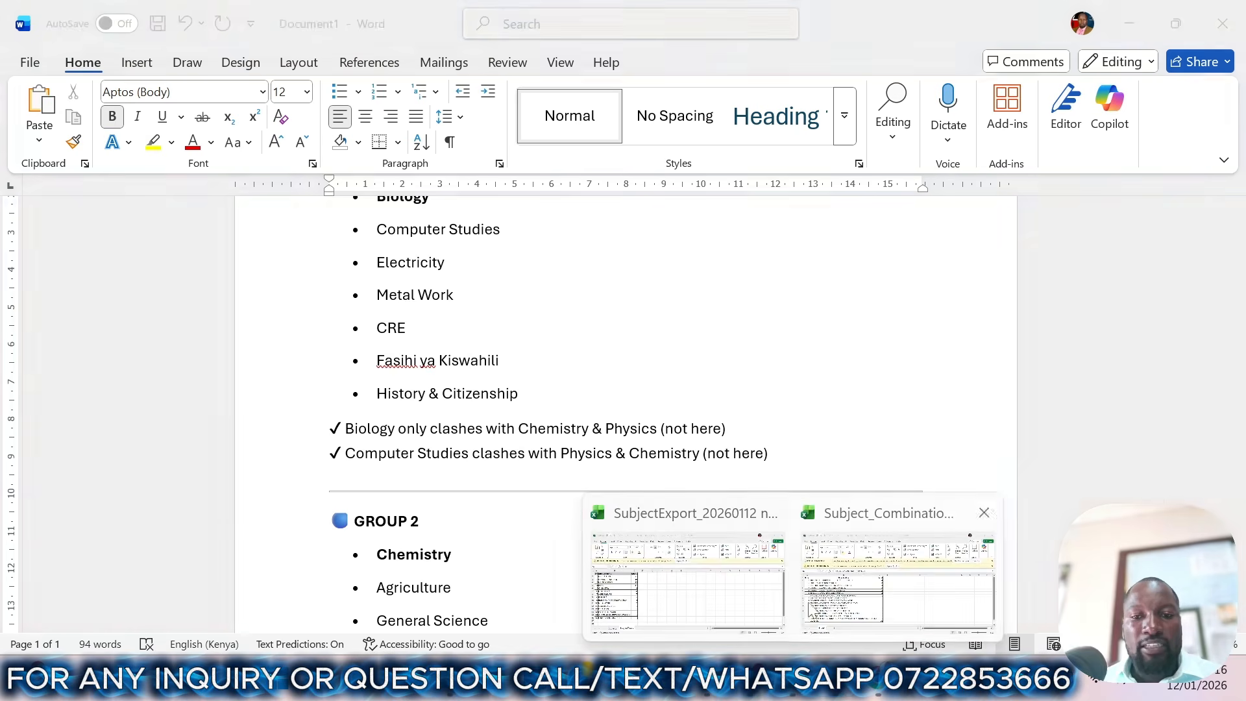
- Review the subject combinations workbook in Excel and switch to the TimetableMaster lessons page in the browser
{"action": "left_click", "coordinate": [895, 578]}
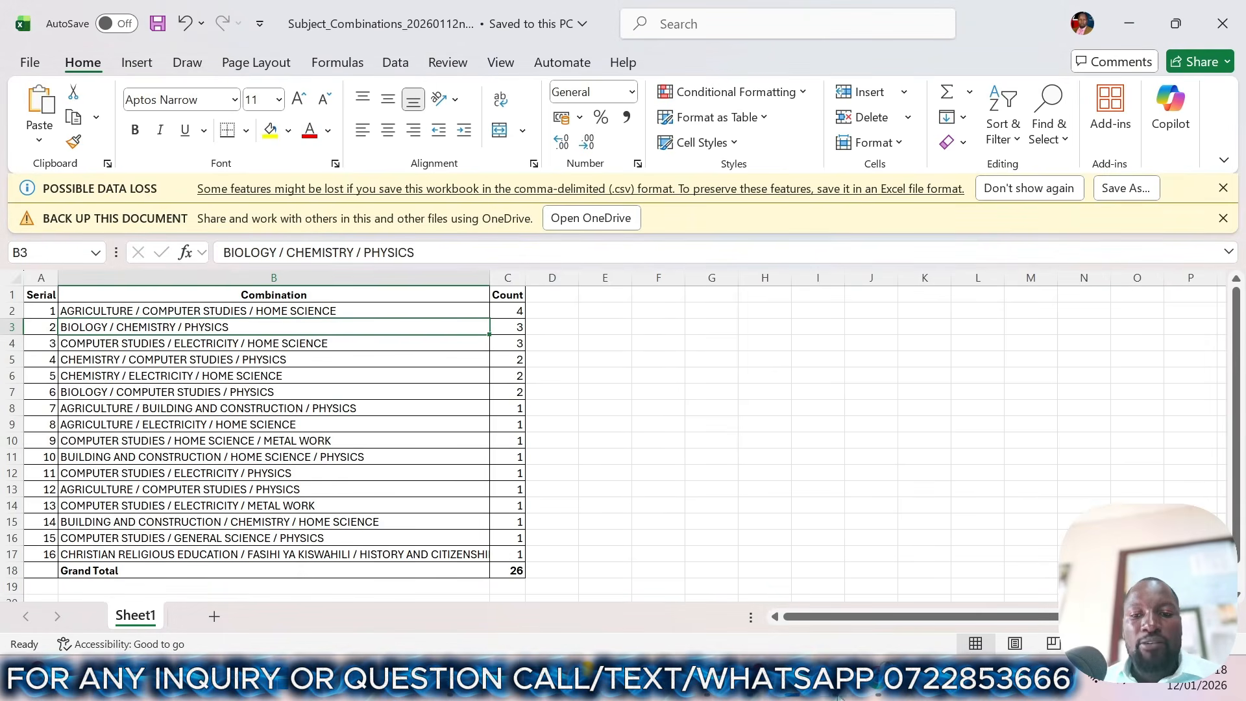
{"action": "left_click", "coordinate": [838, 692]}
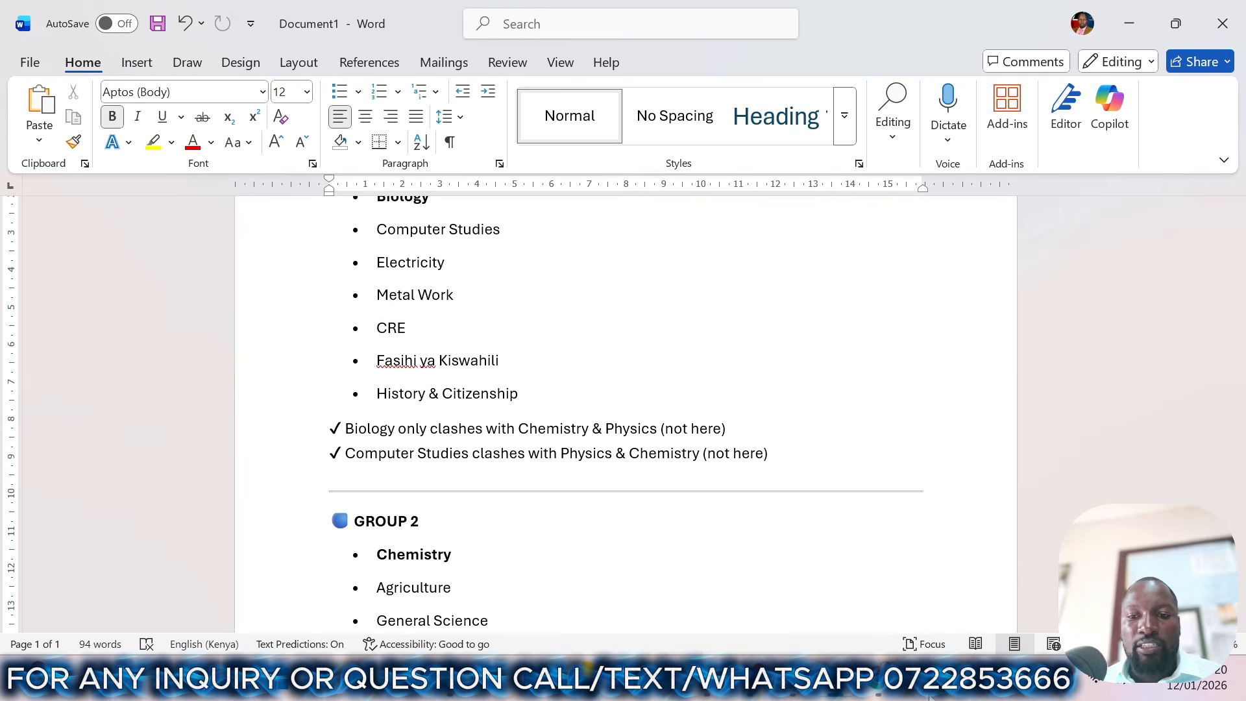
{"action": "left_click", "coordinate": [876, 692]}
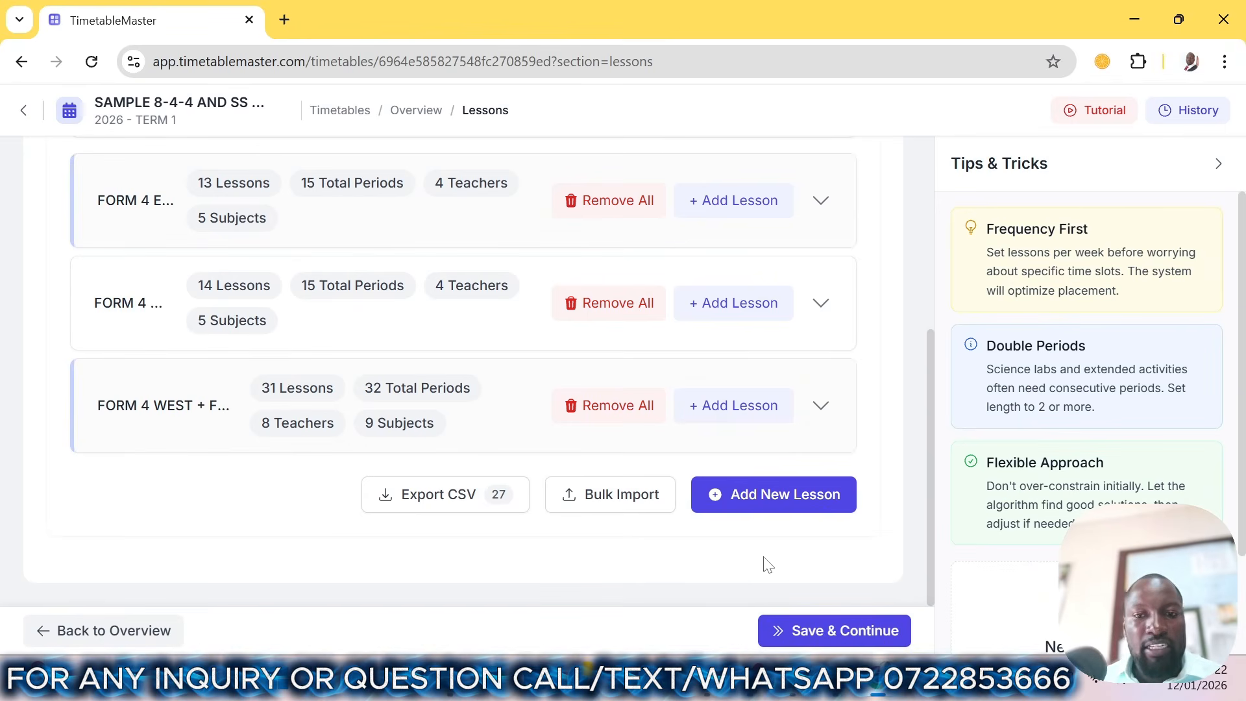
- Start a new lesson for the GRADE 10 section and proceed to its setup
{"action": "left_click", "coordinate": [783, 502]}
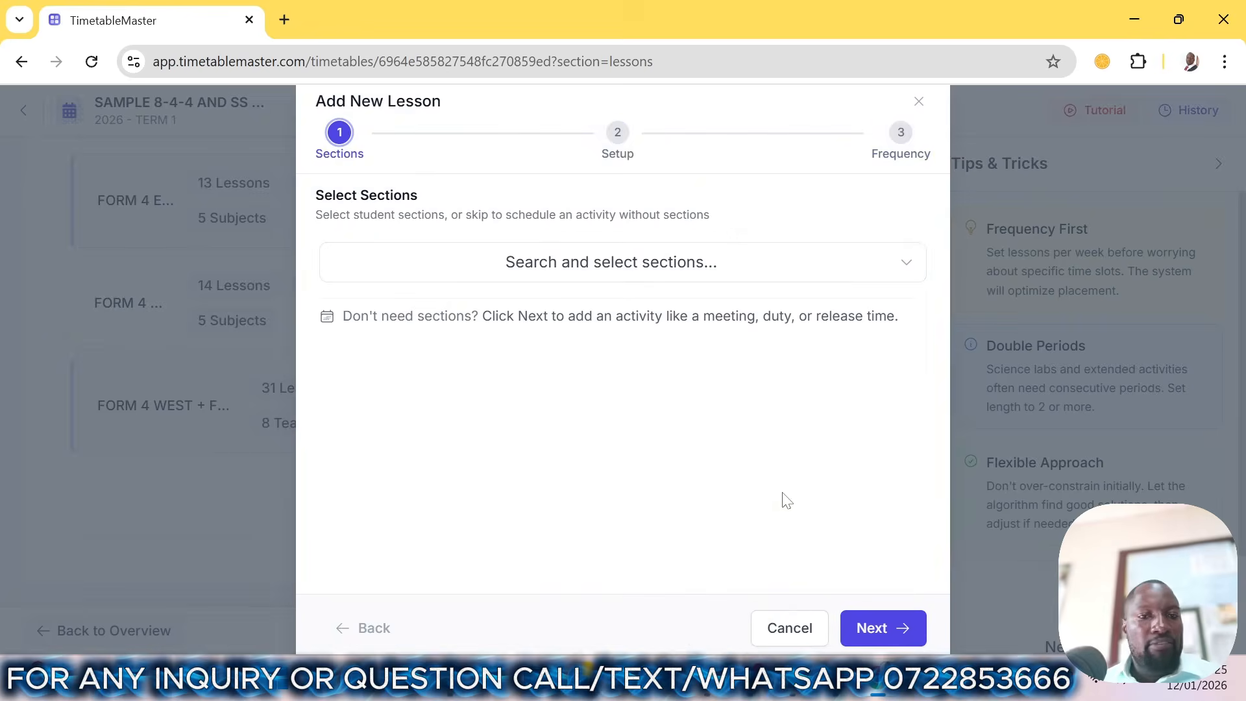
{"action": "left_click", "coordinate": [642, 266]}
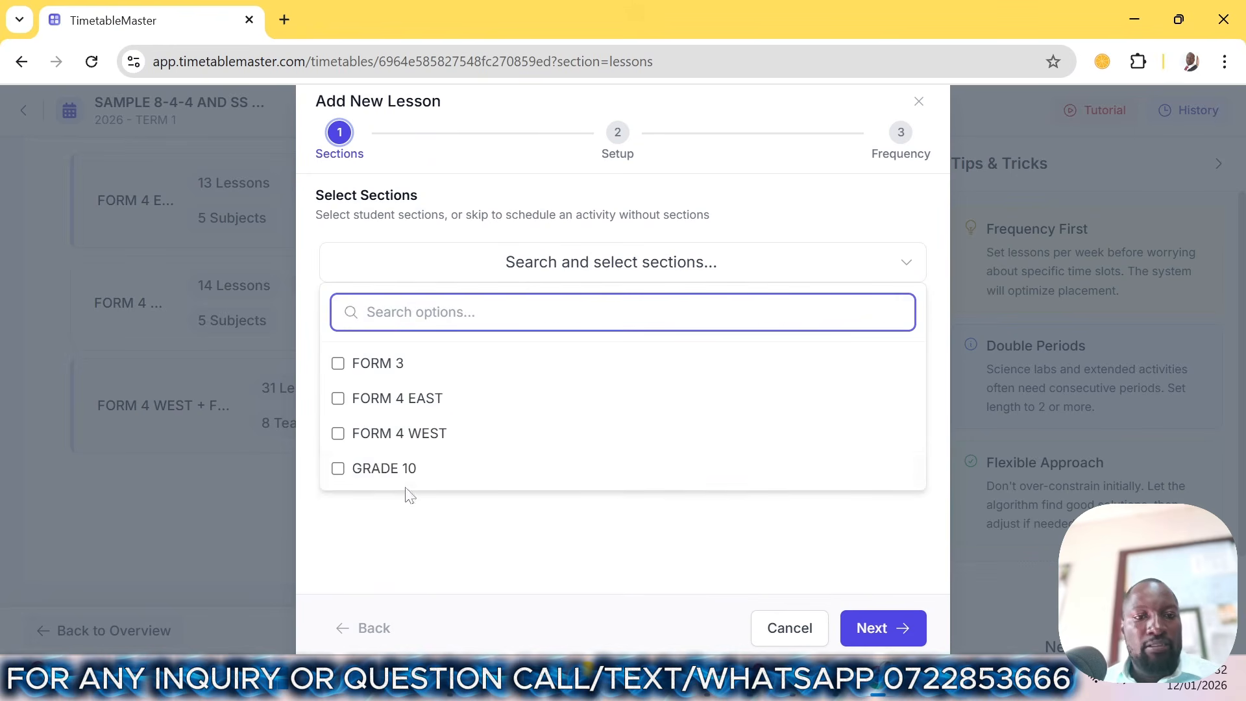
{"action": "left_click", "coordinate": [400, 468]}
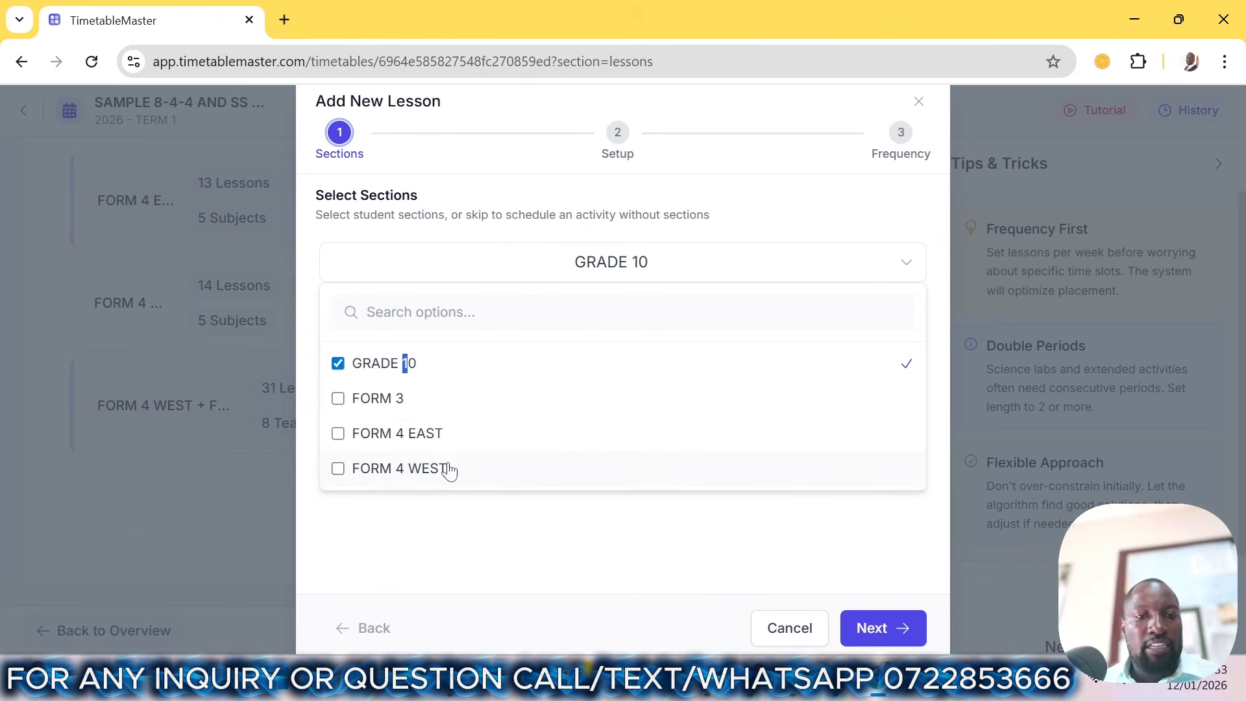
{"action": "left_click", "coordinate": [878, 629]}
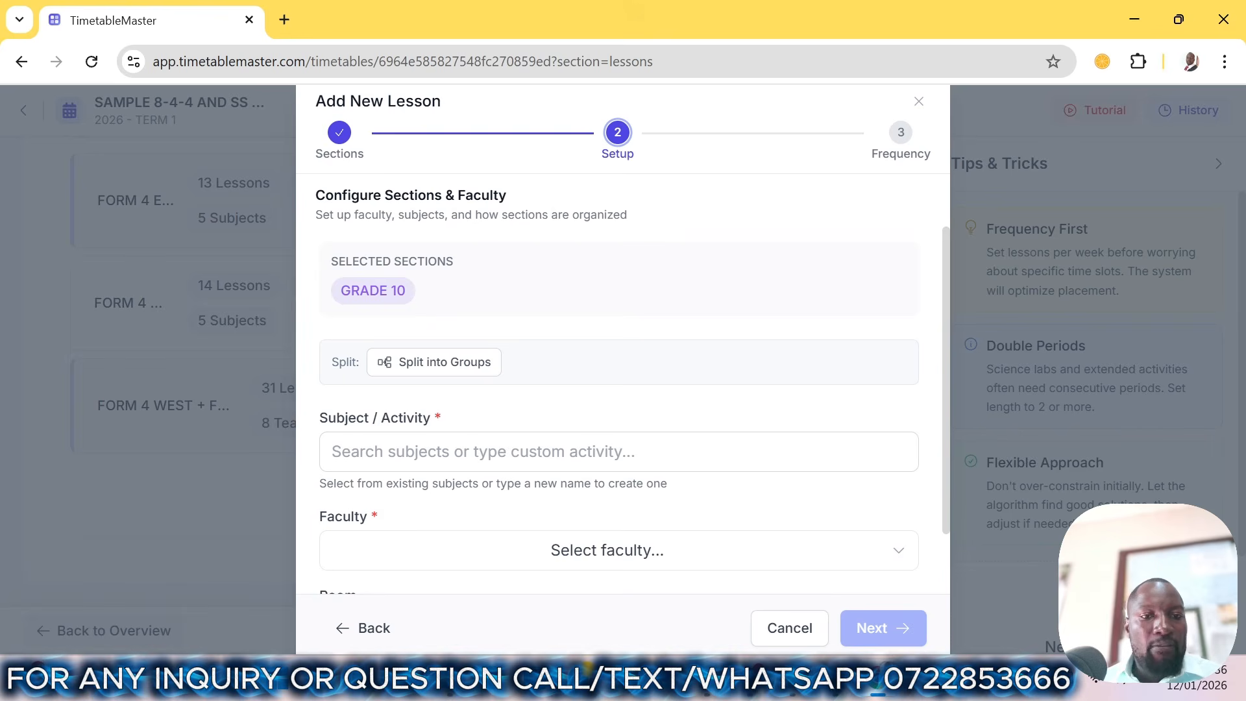
- Search the subjects for "ENG" and choose ENGLISH as the new lesson's subject
{"action": "left_click", "coordinate": [618, 451]}
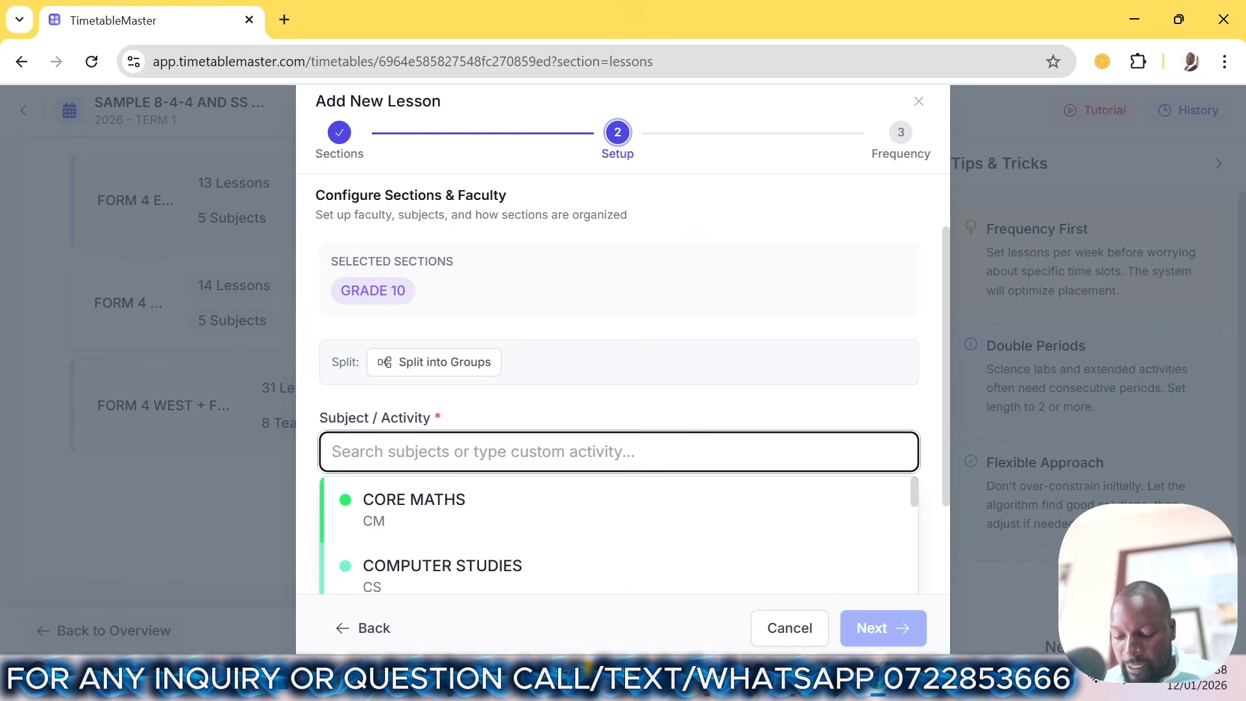
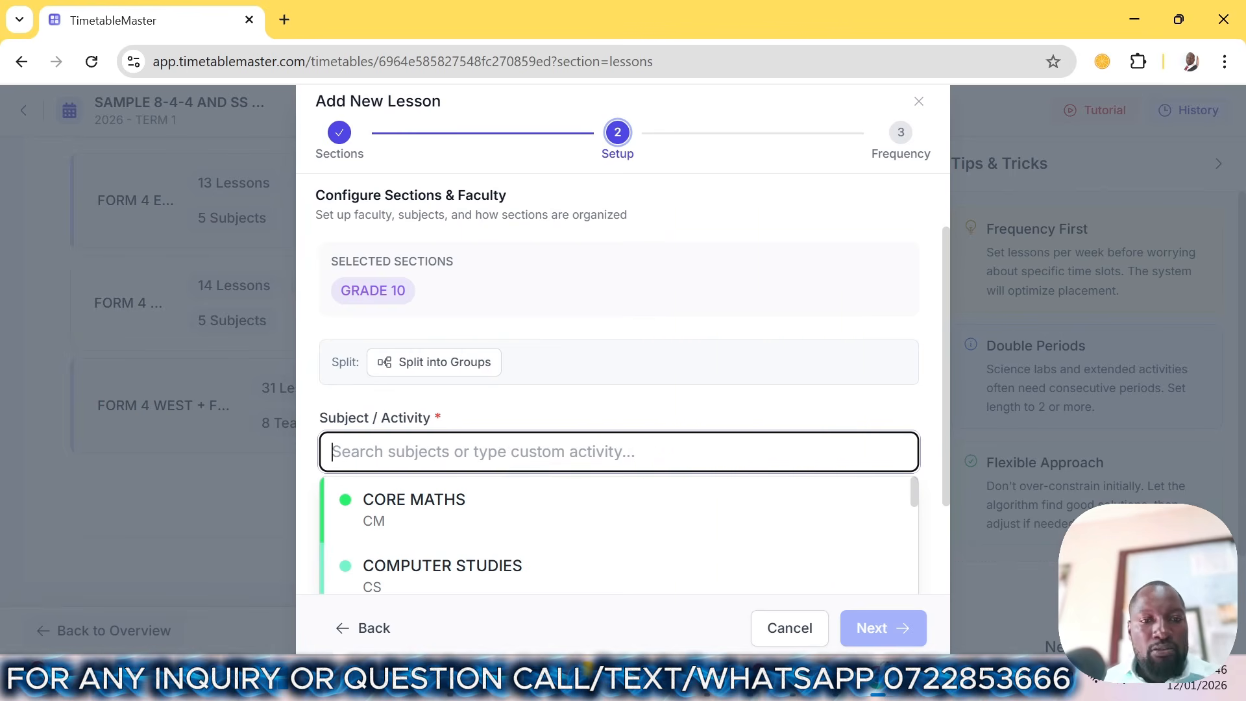
{"action": "scroll", "coordinate": [431, 519], "scroll_direction": "down", "scroll_amount": 5}
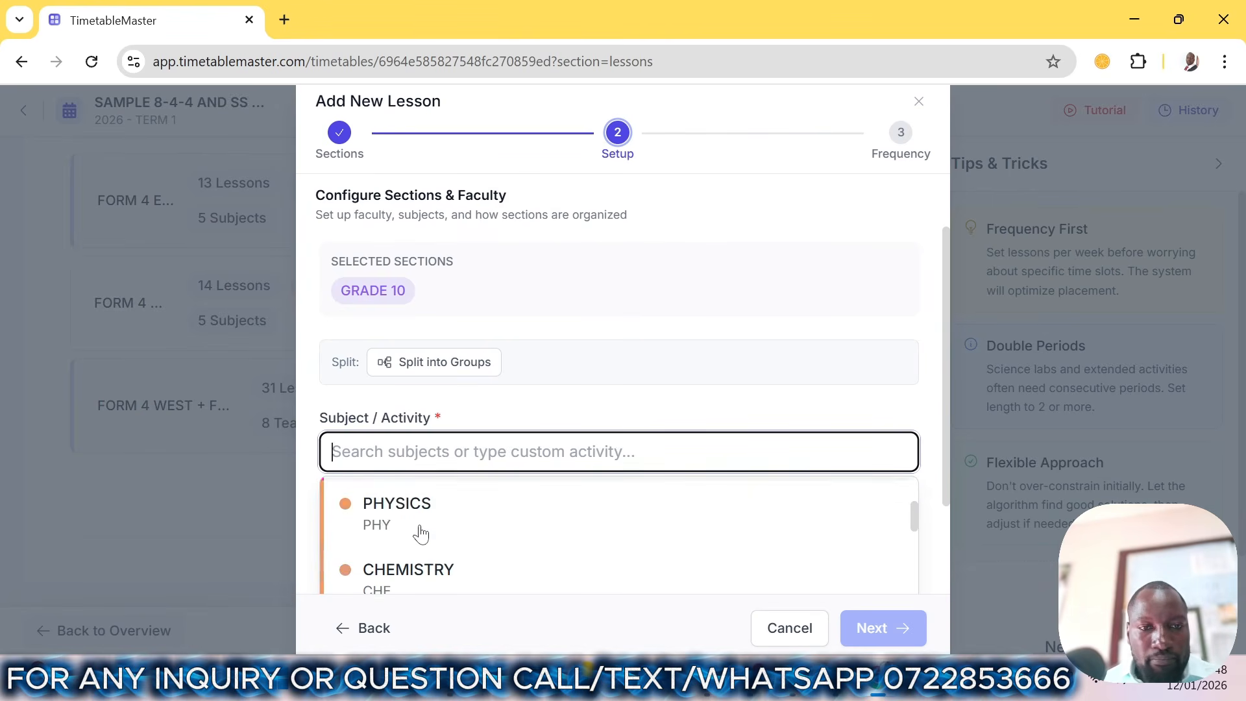
{"action": "scroll", "coordinate": [418, 532], "scroll_direction": "down", "scroll_amount": 2}
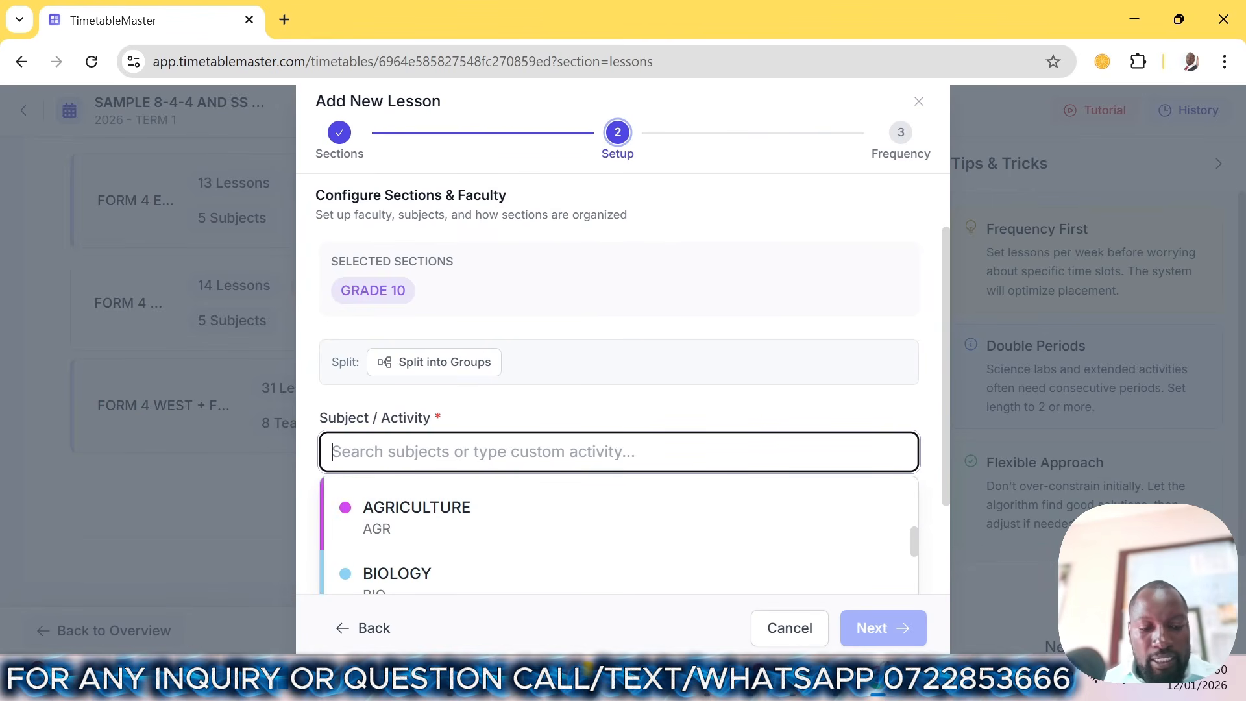
{"action": "type", "text": "ENG"}
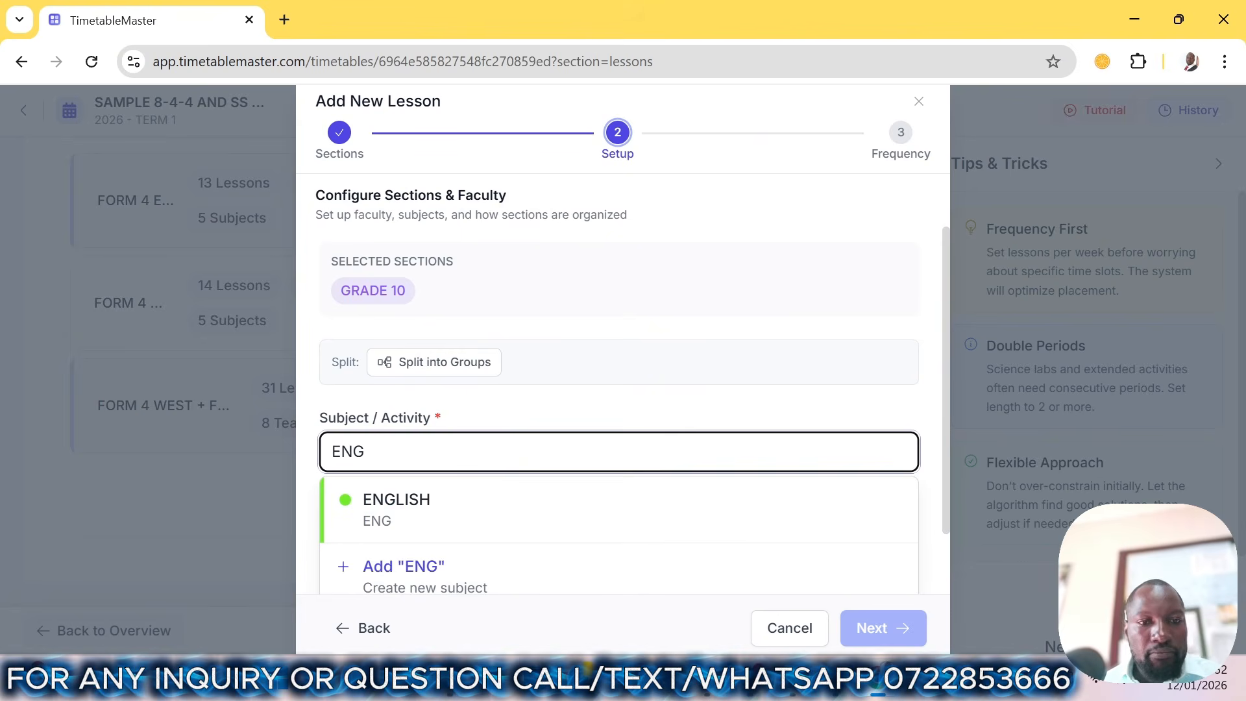
{"action": "left_click", "coordinate": [408, 510]}
- Assign the third teacher in the faculty list to the English lesson, without a room, and proceed to its frequency
{"action": "scroll", "coordinate": [445, 489], "scroll_direction": "down", "scroll_amount": 1}
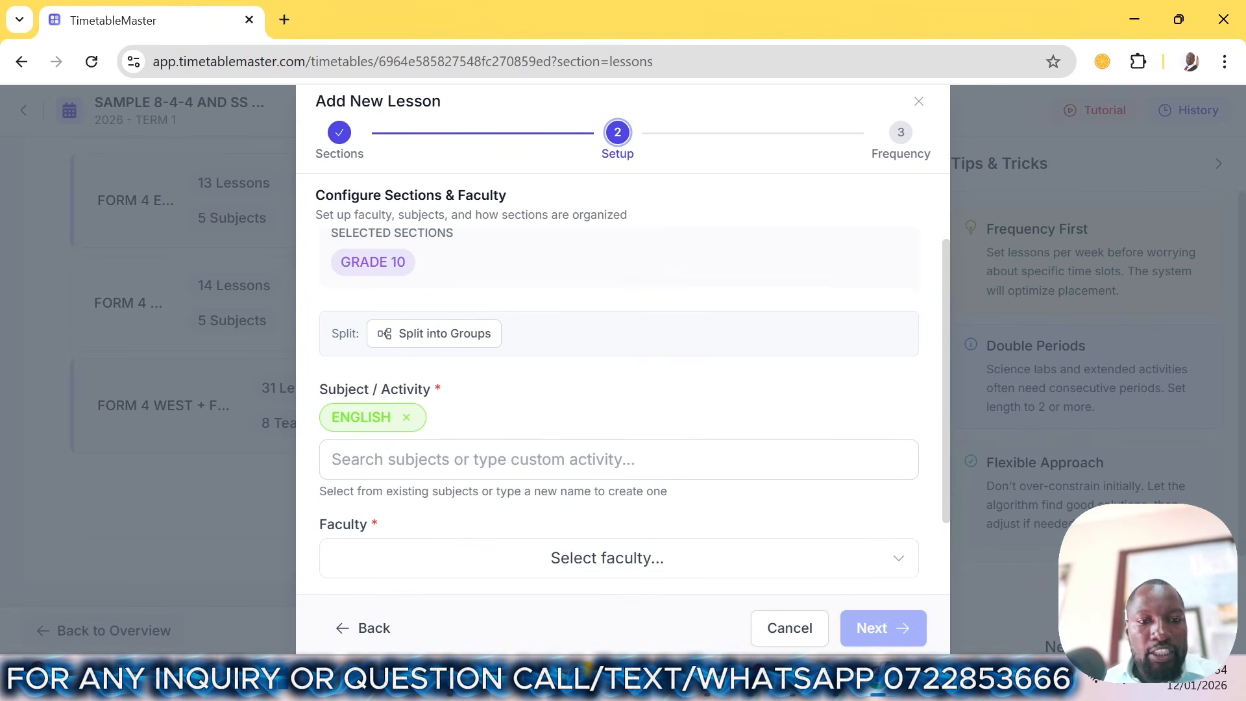
{"action": "left_click", "coordinate": [510, 499]}
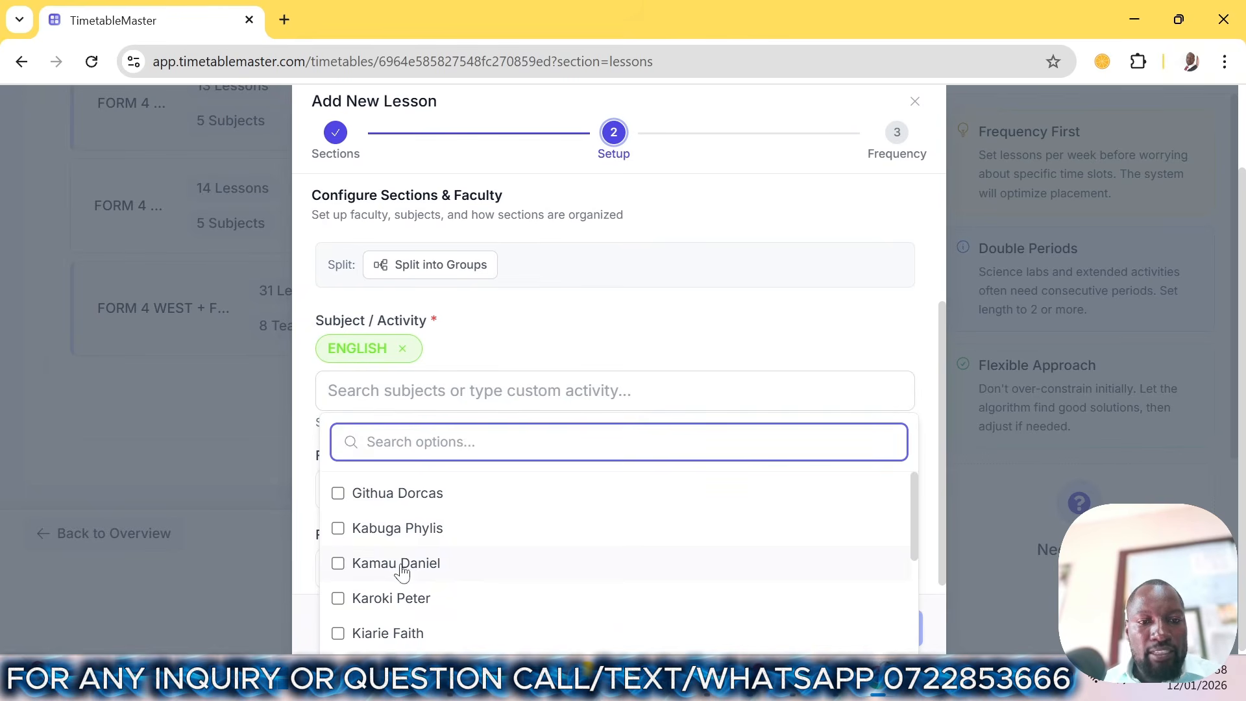
{"action": "left_click", "coordinate": [407, 564]}
{"action": "left_click", "coordinate": [726, 353]}
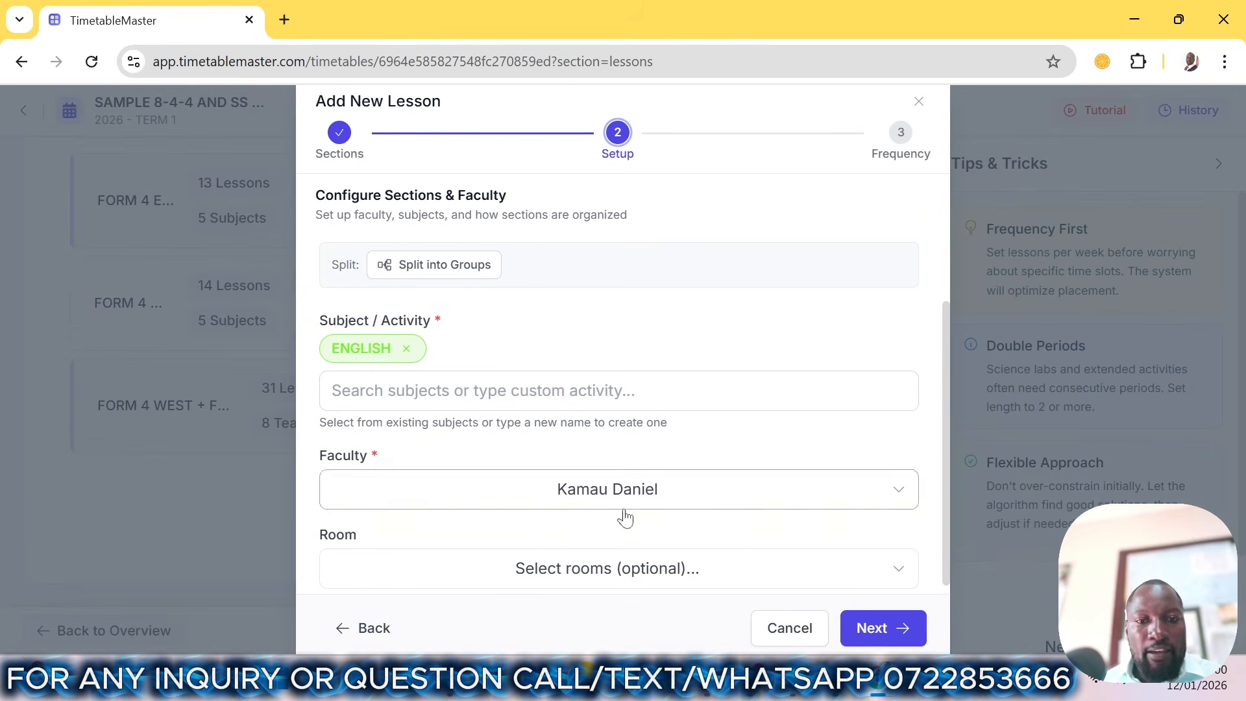
{"action": "scroll", "coordinate": [686, 564], "scroll_direction": "down", "scroll_amount": 1}
{"action": "left_click", "coordinate": [871, 624]}
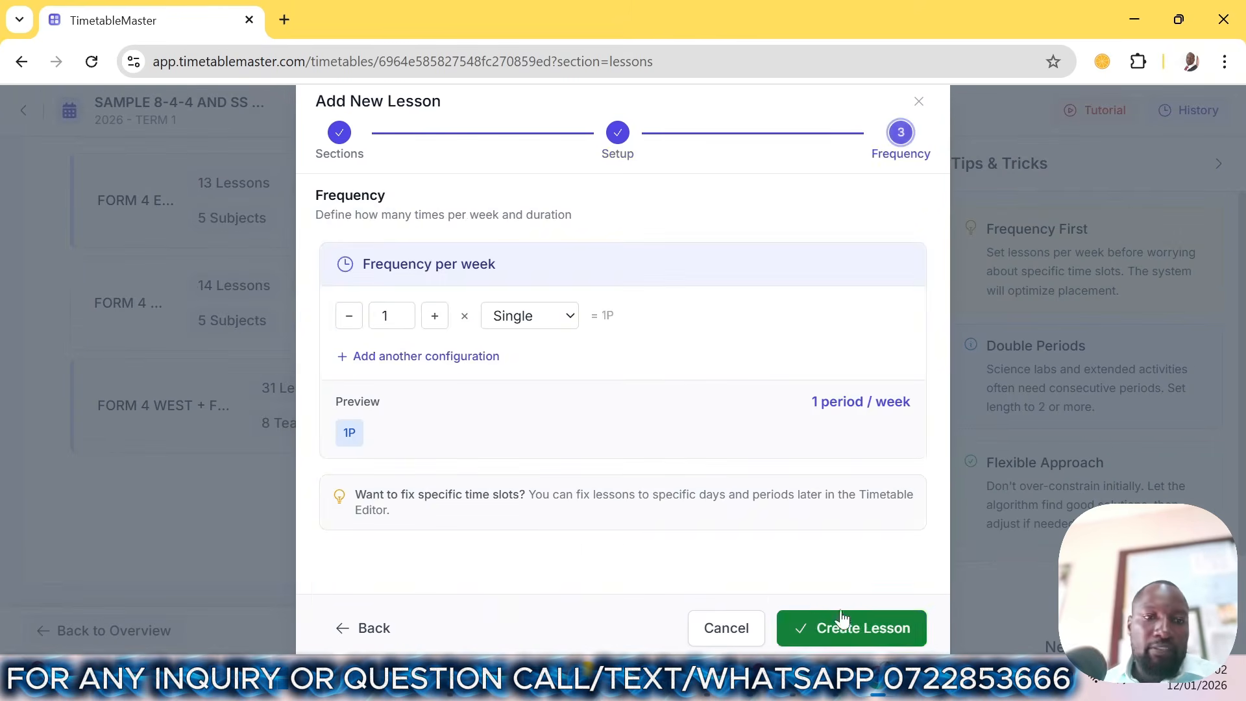
- Set the GRADE 10 English lesson to 5 single periods per week and create it
{"action": "left_click", "coordinate": [434, 315]}
{"action": "left_click", "coordinate": [434, 315]}
{"action": "left_click", "coordinate": [433, 315]}
{"action": "left_click", "coordinate": [433, 316]}
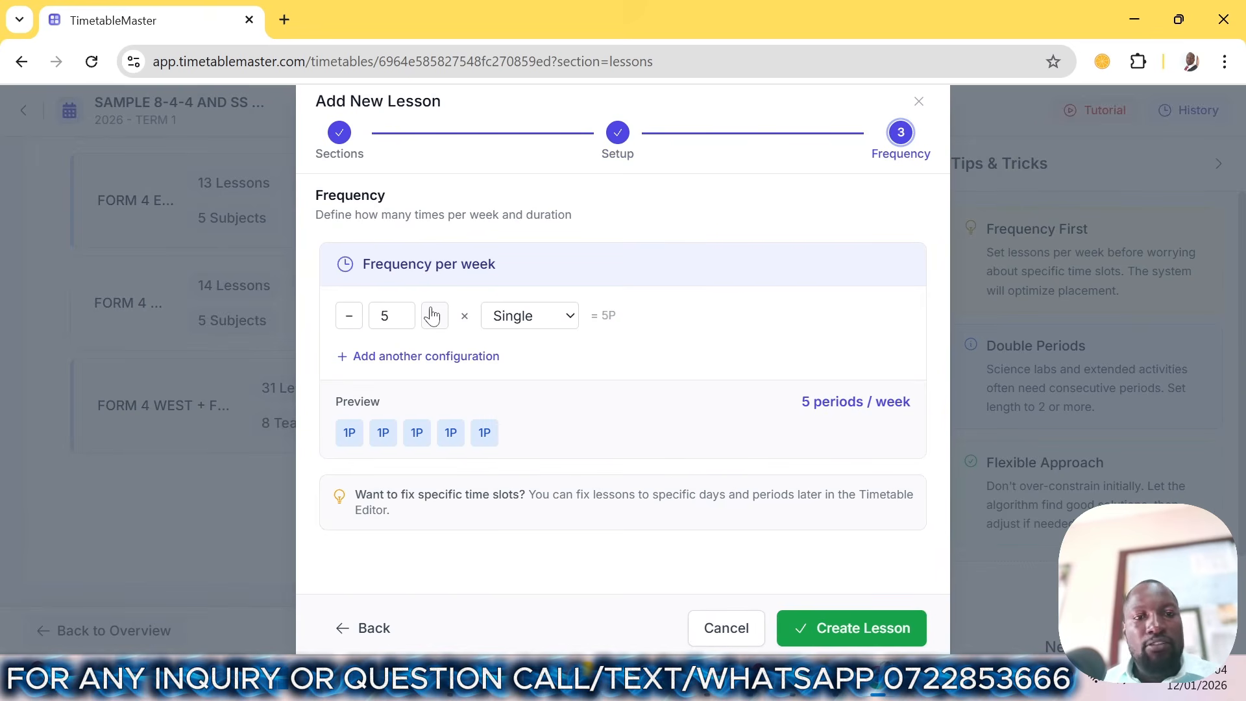
{"action": "left_click", "coordinate": [833, 630]}
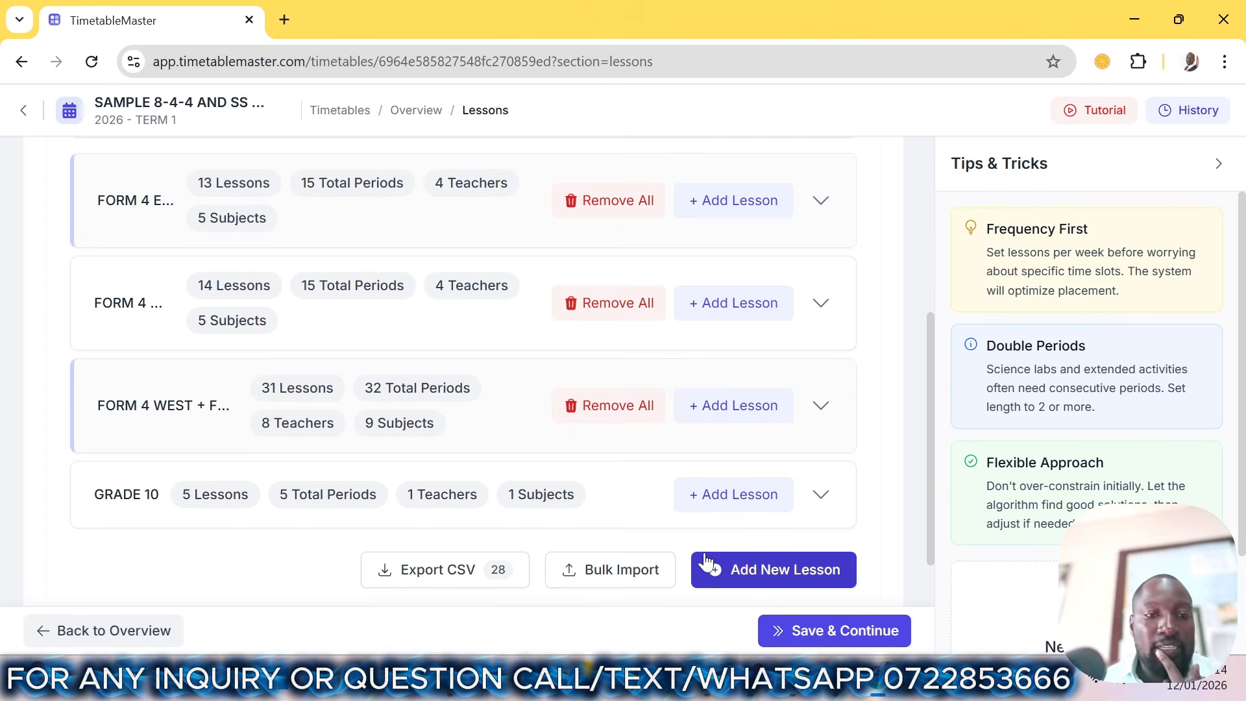
- Start another new lesson for the GRADE 10 section and proceed to its setup
{"action": "left_click", "coordinate": [744, 575]}
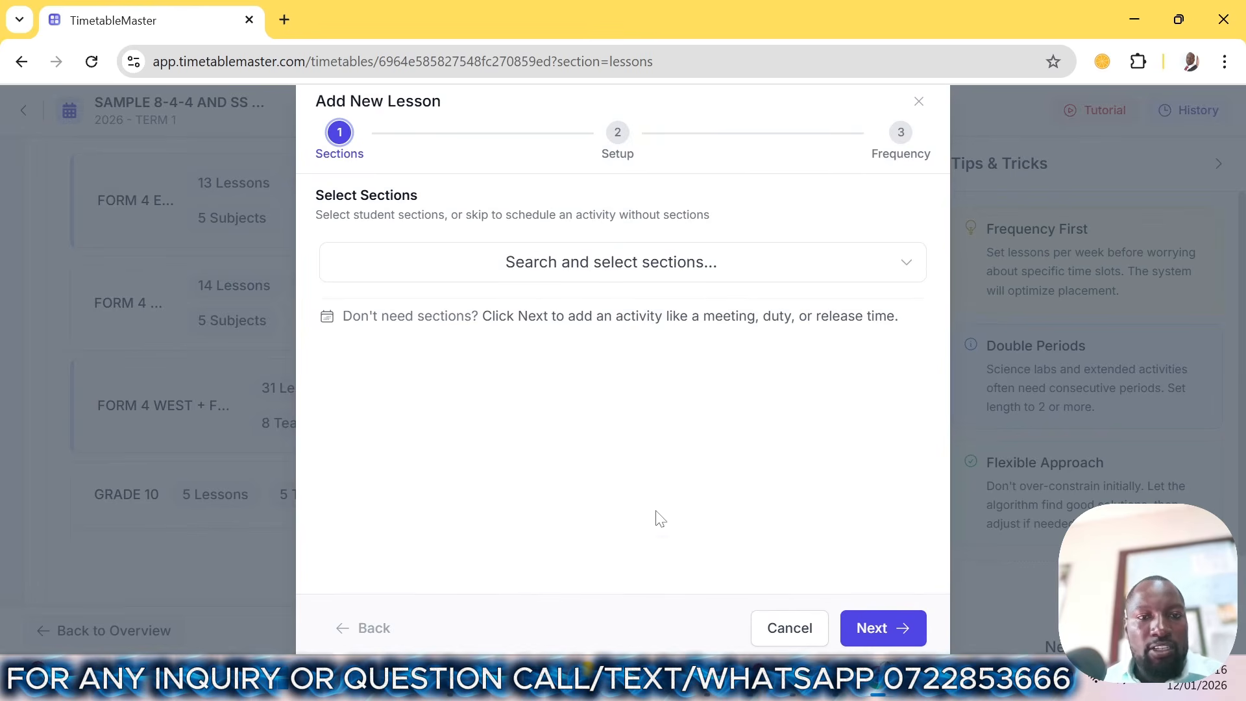
{"action": "left_click", "coordinate": [545, 275]}
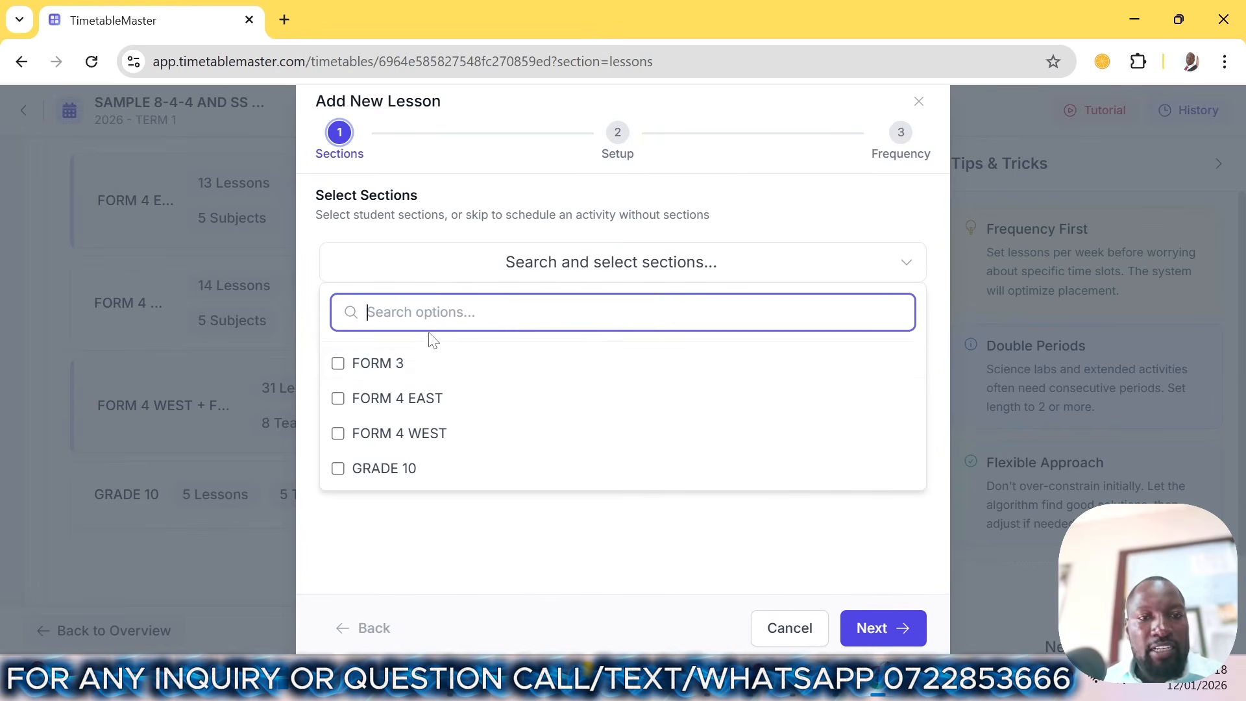
{"action": "left_click", "coordinate": [396, 468]}
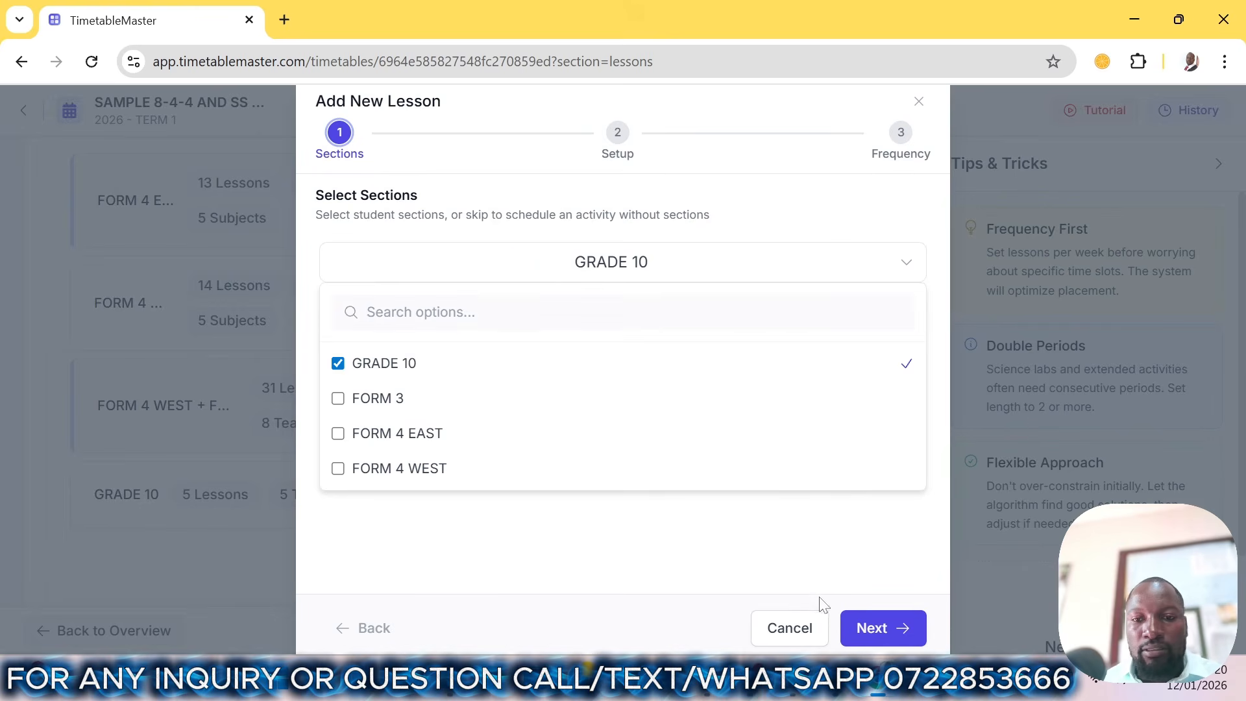
{"action": "left_click", "coordinate": [873, 629]}
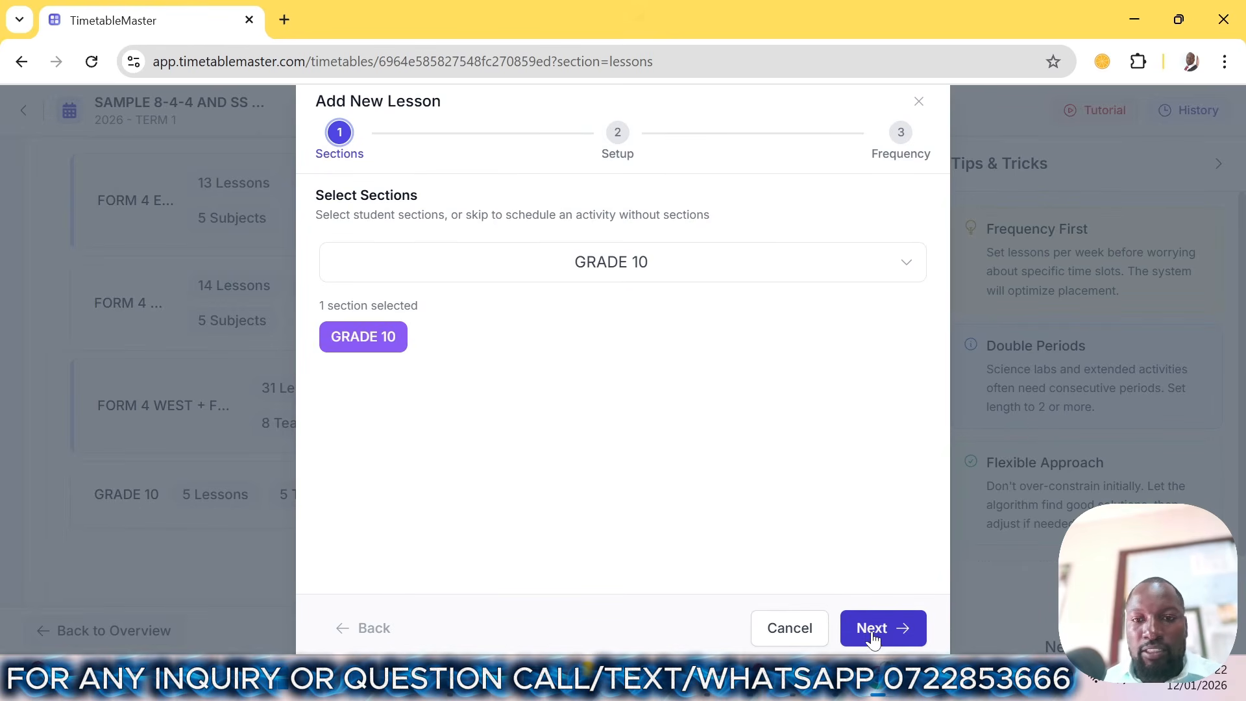
{"action": "left_click", "coordinate": [873, 628]}
- Set FASIHI YA KISWAHILI as the lesson's subject and assign the second teacher in the faculty list
{"action": "left_click", "coordinate": [392, 453]}
{"action": "type", "text": "KIS"}
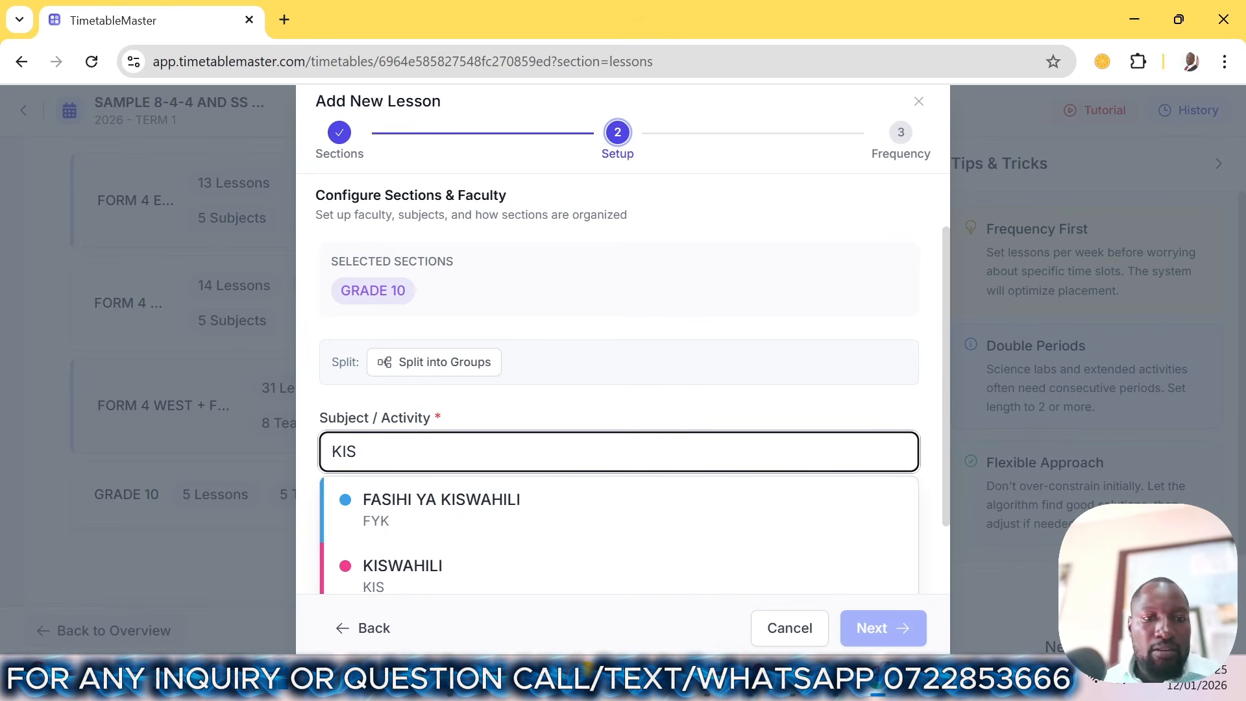
{"action": "left_click", "coordinate": [454, 503]}
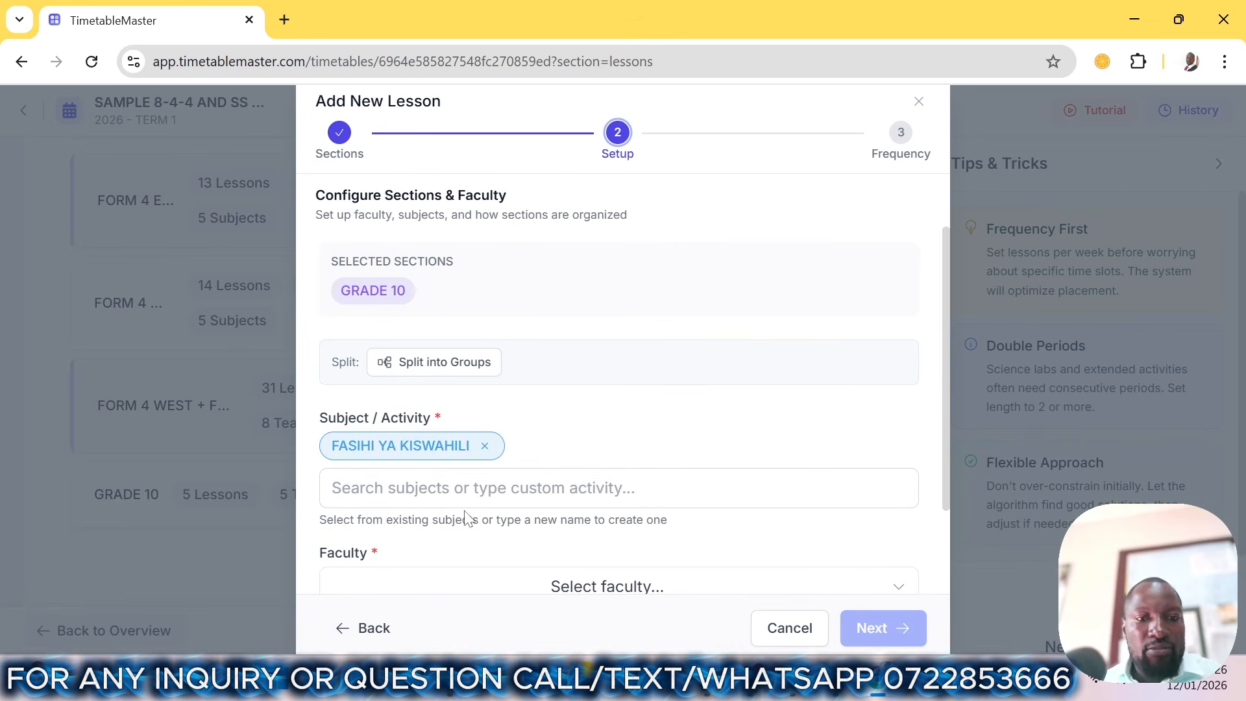
{"action": "scroll", "coordinate": [441, 558], "scroll_direction": "down", "scroll_amount": 2}
{"action": "left_click", "coordinate": [448, 490]}
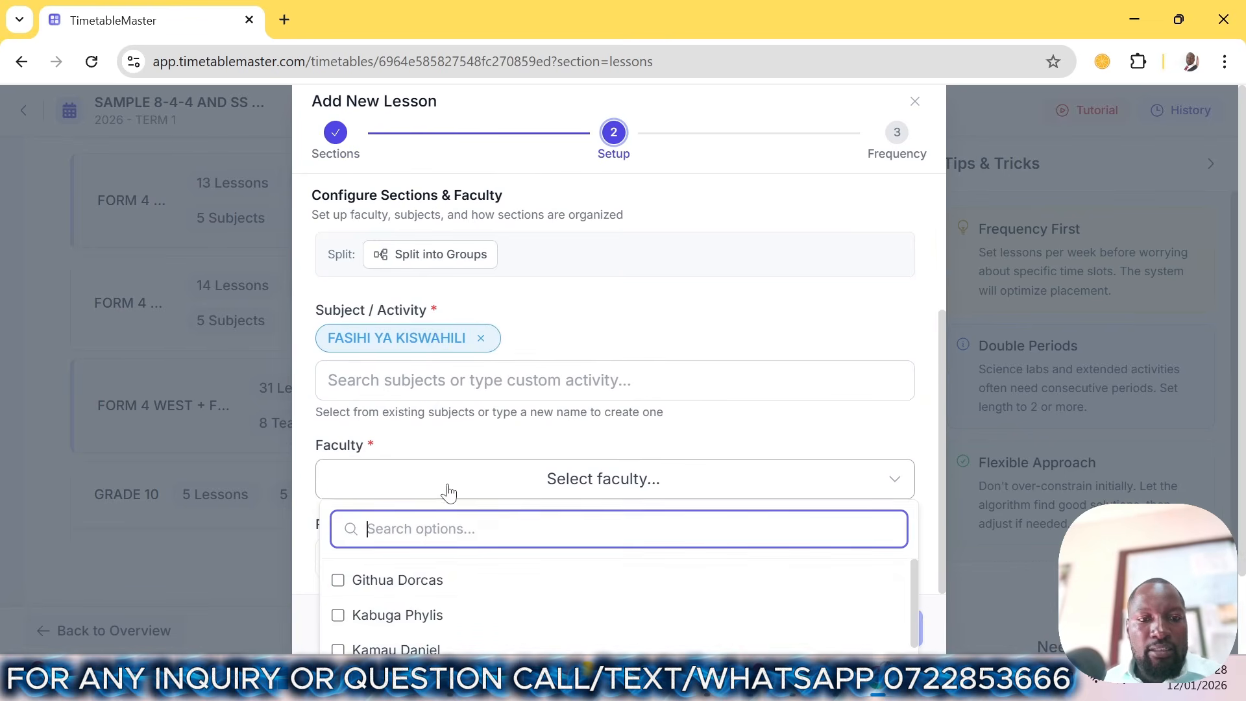
{"action": "left_click", "coordinate": [393, 617]}
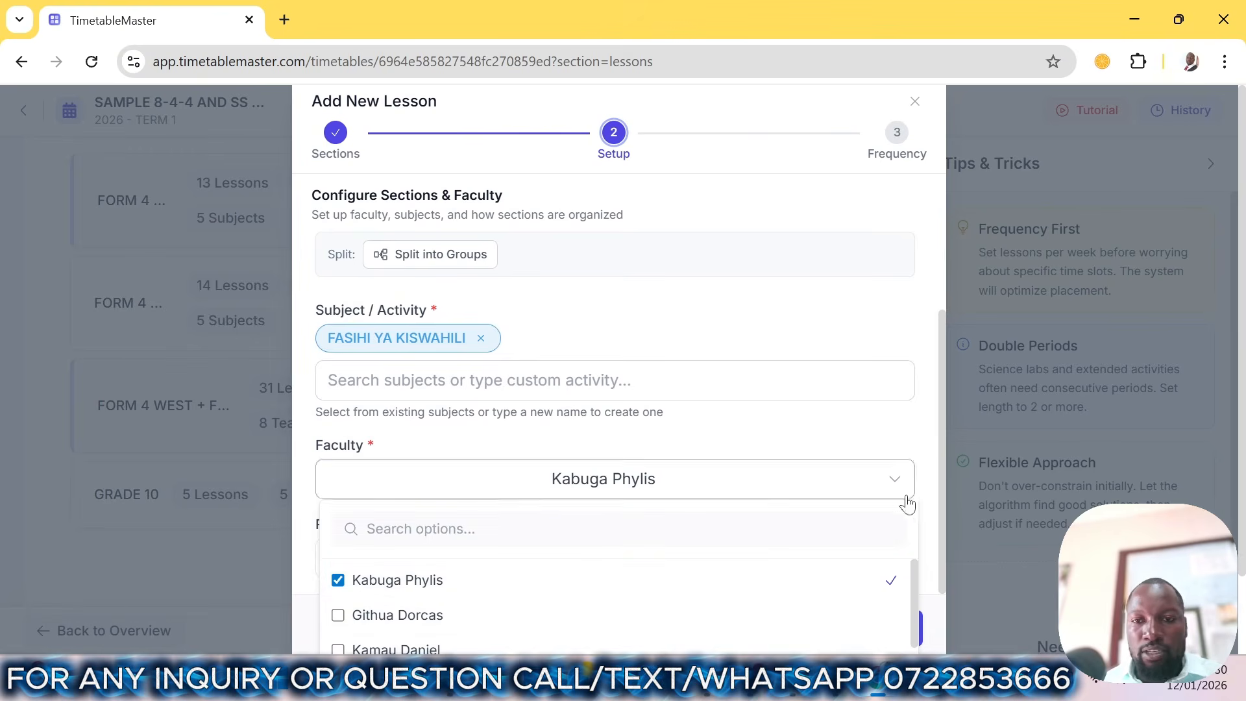
{"action": "left_click", "coordinate": [940, 489]}
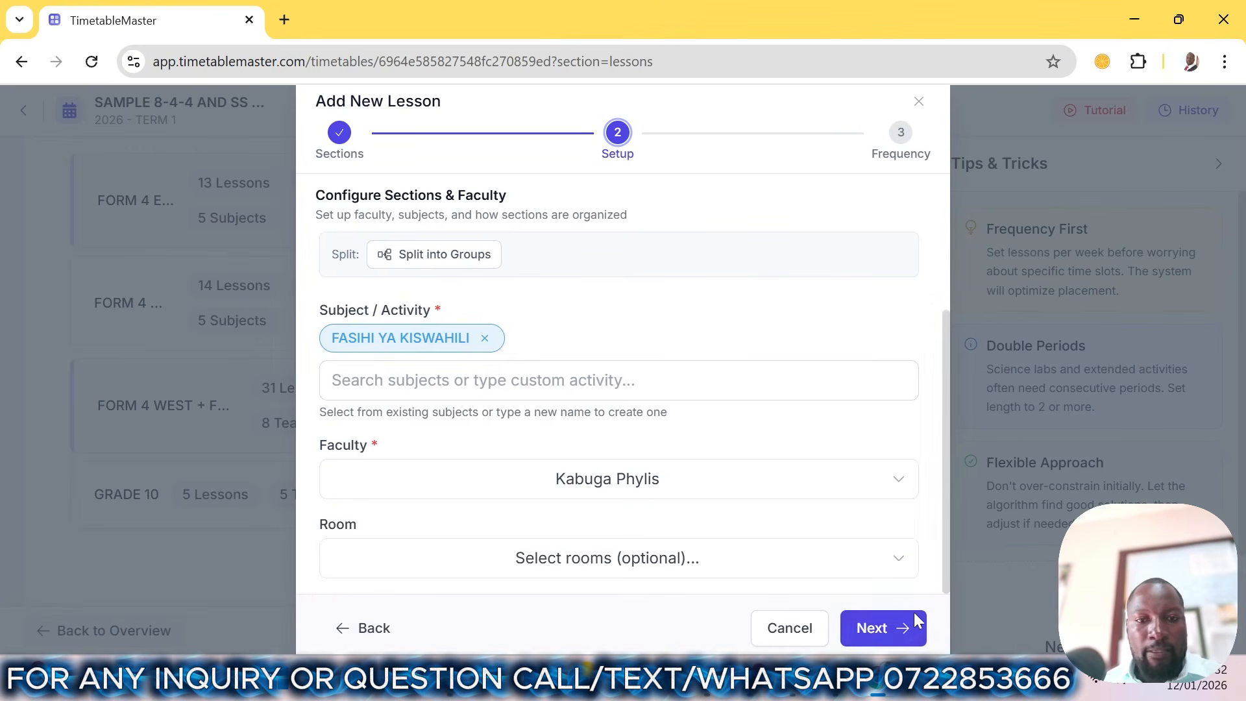
{"action": "left_click", "coordinate": [869, 627]}
- Set the GRADE 10 Fasihi ya Kiswahili lesson to 5 single periods per week and create it
{"action": "left_click", "coordinate": [435, 318]}
{"action": "left_click", "coordinate": [435, 318]}
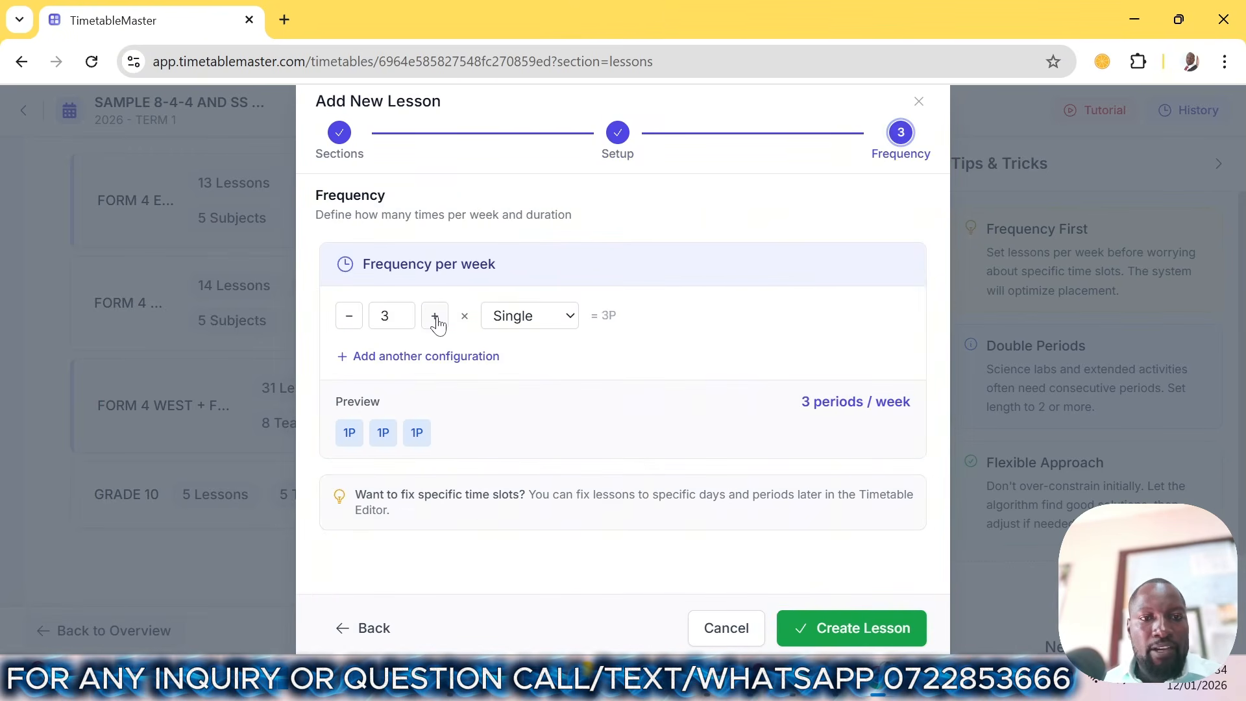
{"action": "left_click", "coordinate": [435, 317]}
{"action": "left_click", "coordinate": [435, 318]}
{"action": "left_click", "coordinate": [828, 642]}
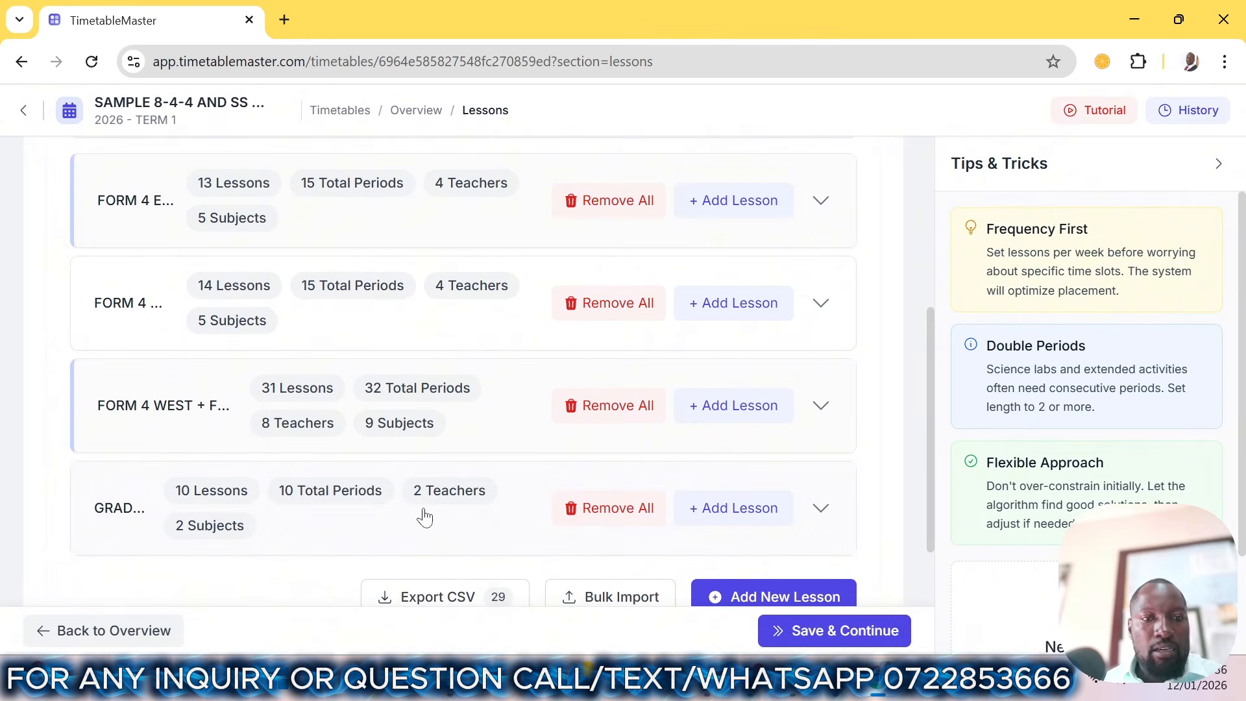
- Start a new lesson for the GRADE 10 section and split the class into groups
{"action": "scroll", "coordinate": [454, 473], "scroll_direction": "down", "scroll_amount": 2}
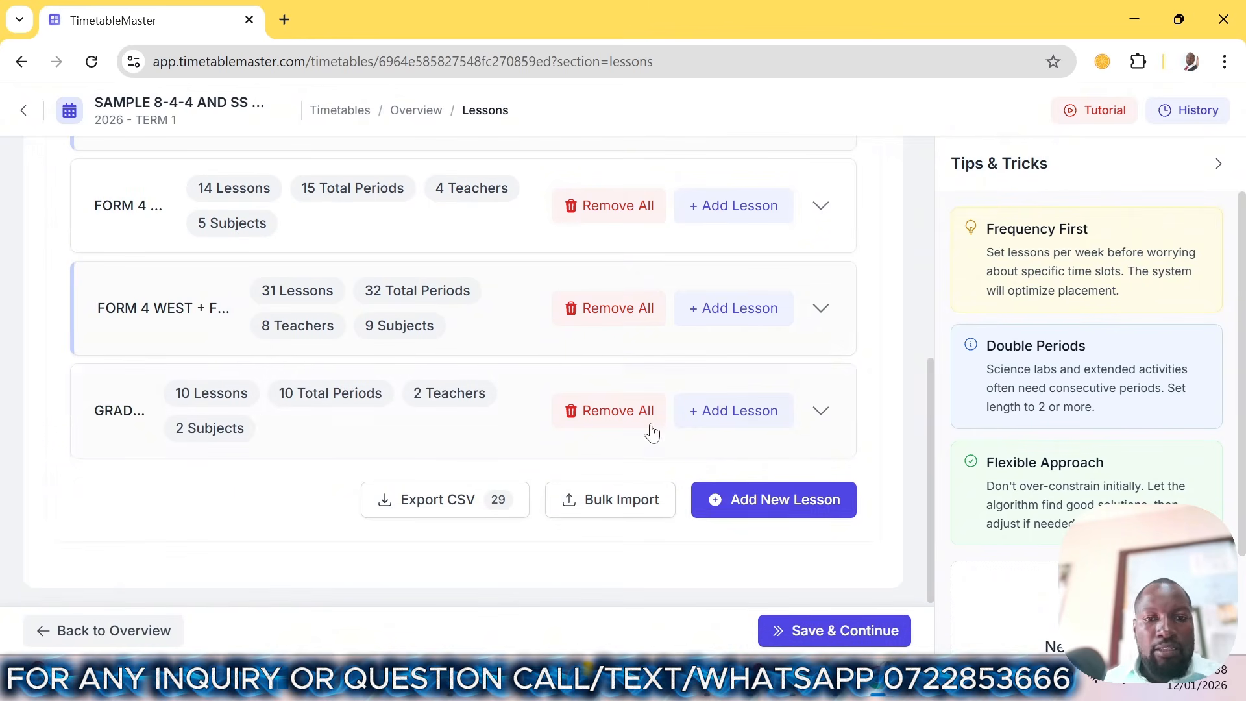
{"action": "left_click", "coordinate": [764, 505]}
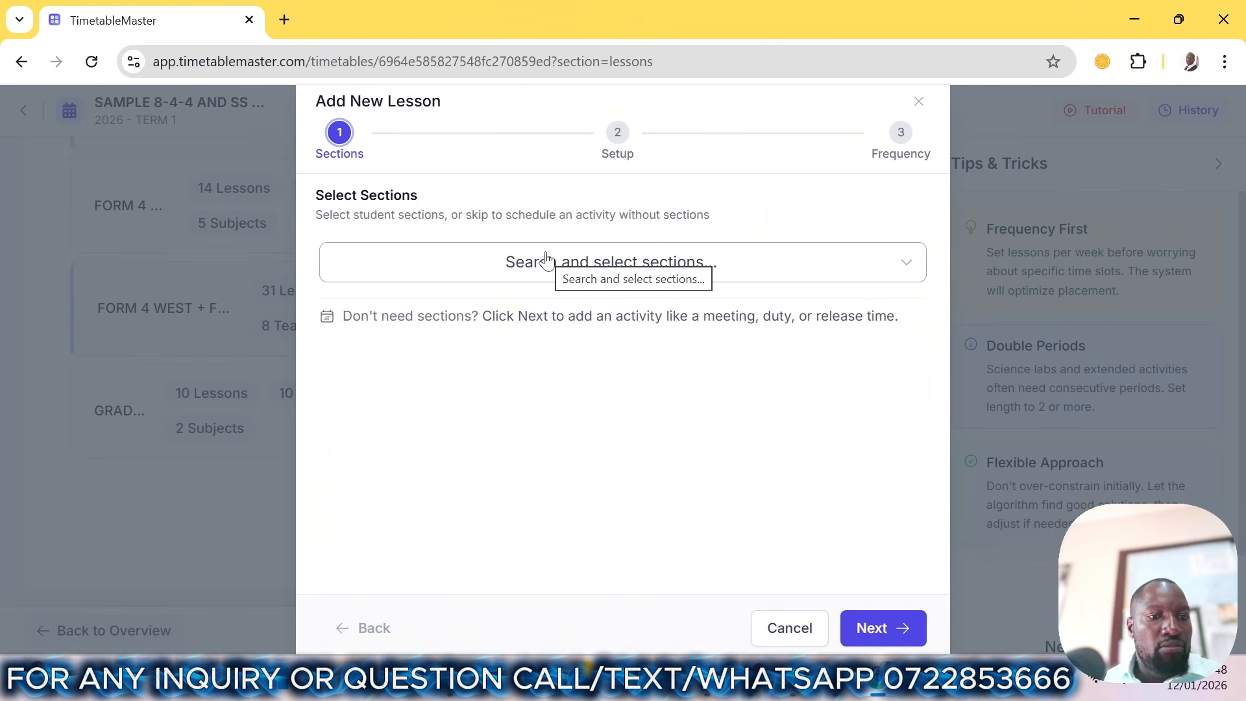
{"action": "left_click", "coordinate": [546, 260]}
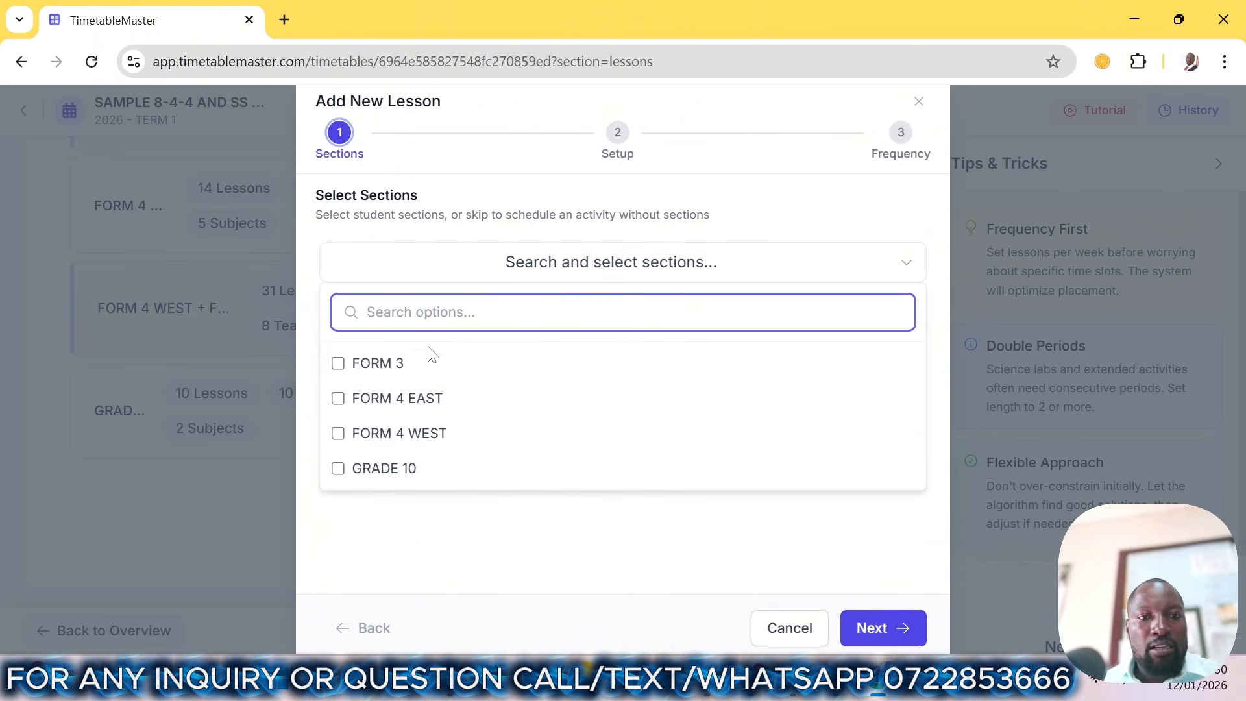
{"action": "left_click", "coordinate": [419, 464]}
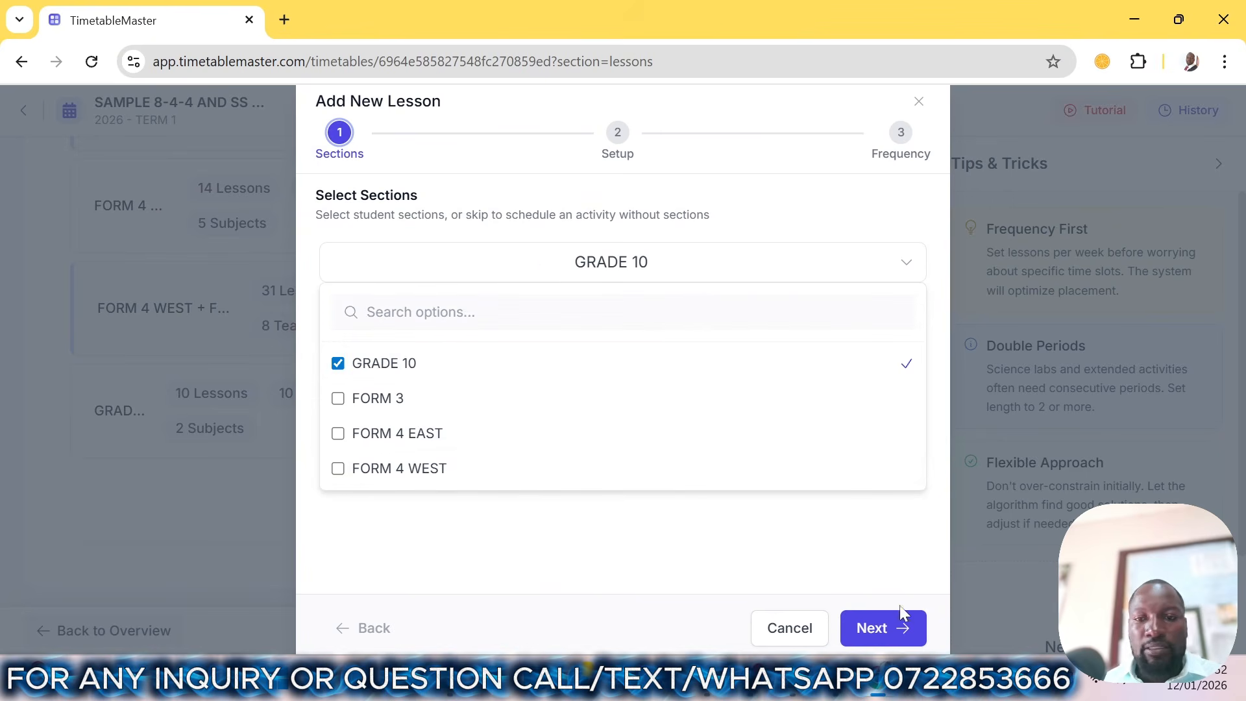
{"action": "left_click", "coordinate": [883, 628]}
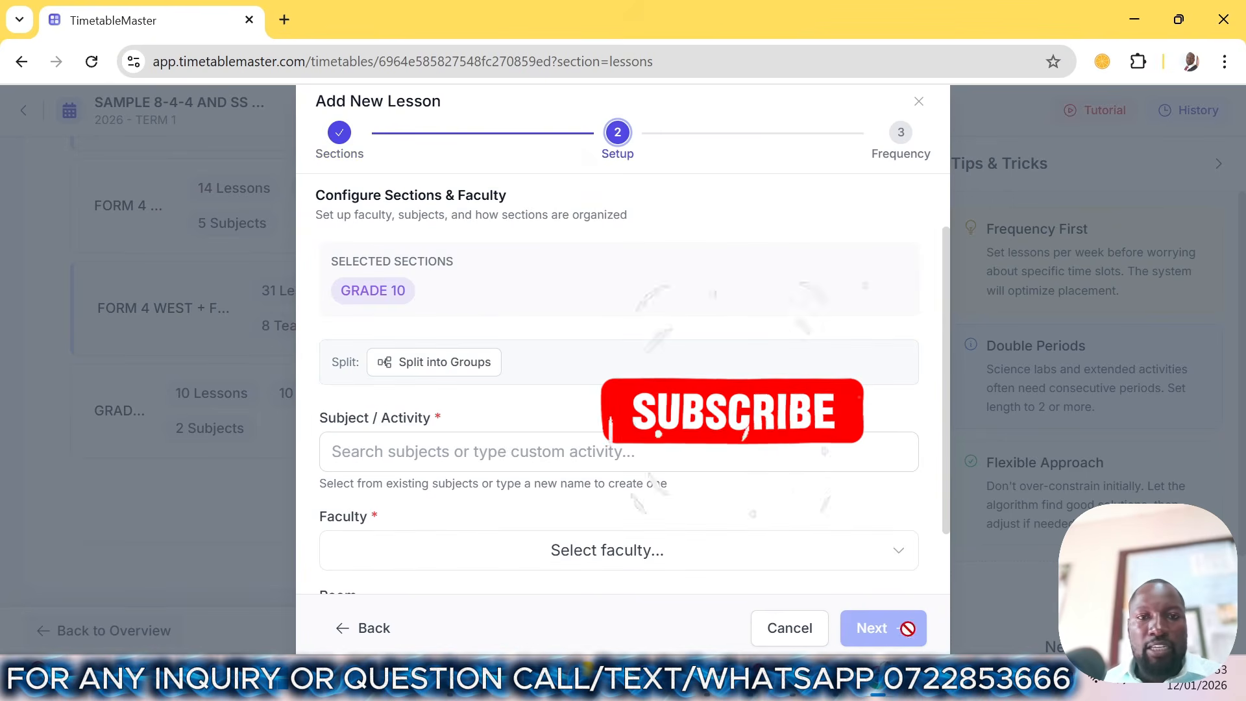
{"action": "left_click", "coordinate": [423, 368]}
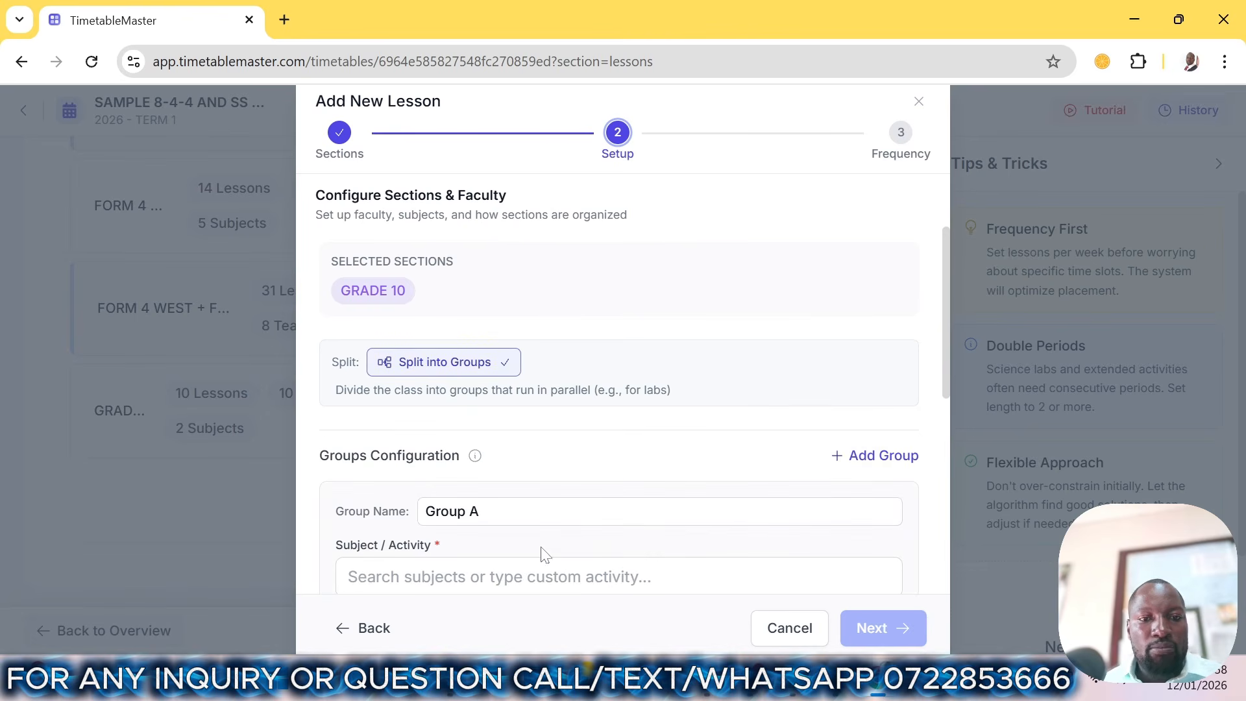
- Rename the first group CORE MATHS and set its subject to CORE MATHS
{"action": "left_click", "coordinate": [352, 513]}
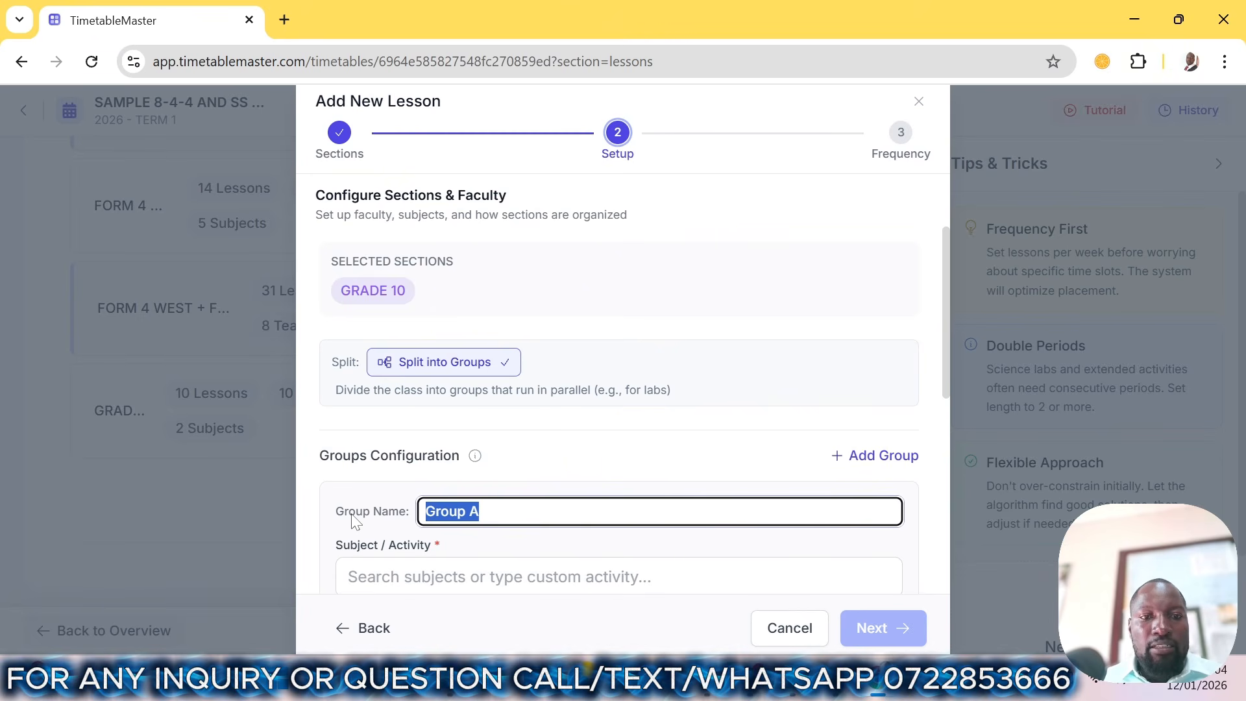
{"action": "type", "text": "CORE MATHS"}
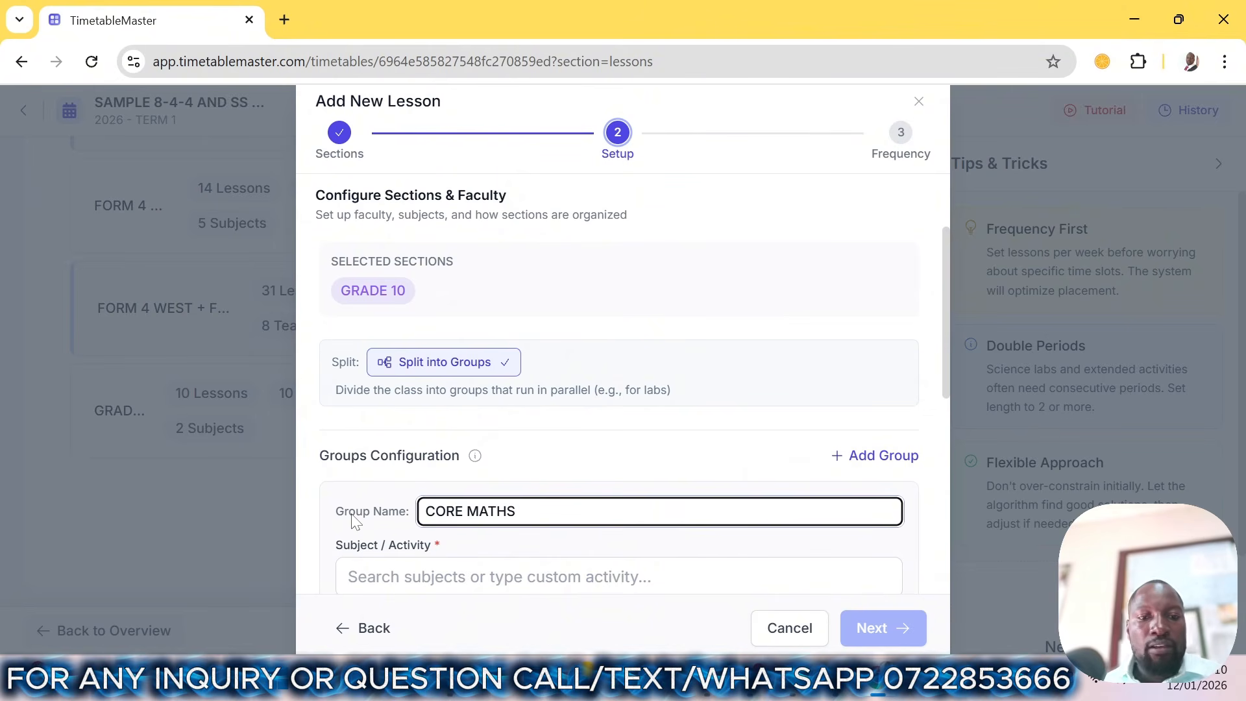
{"action": "scroll", "coordinate": [355, 522], "scroll_direction": "down", "scroll_amount": 3}
{"action": "key", "text": "Tab"}
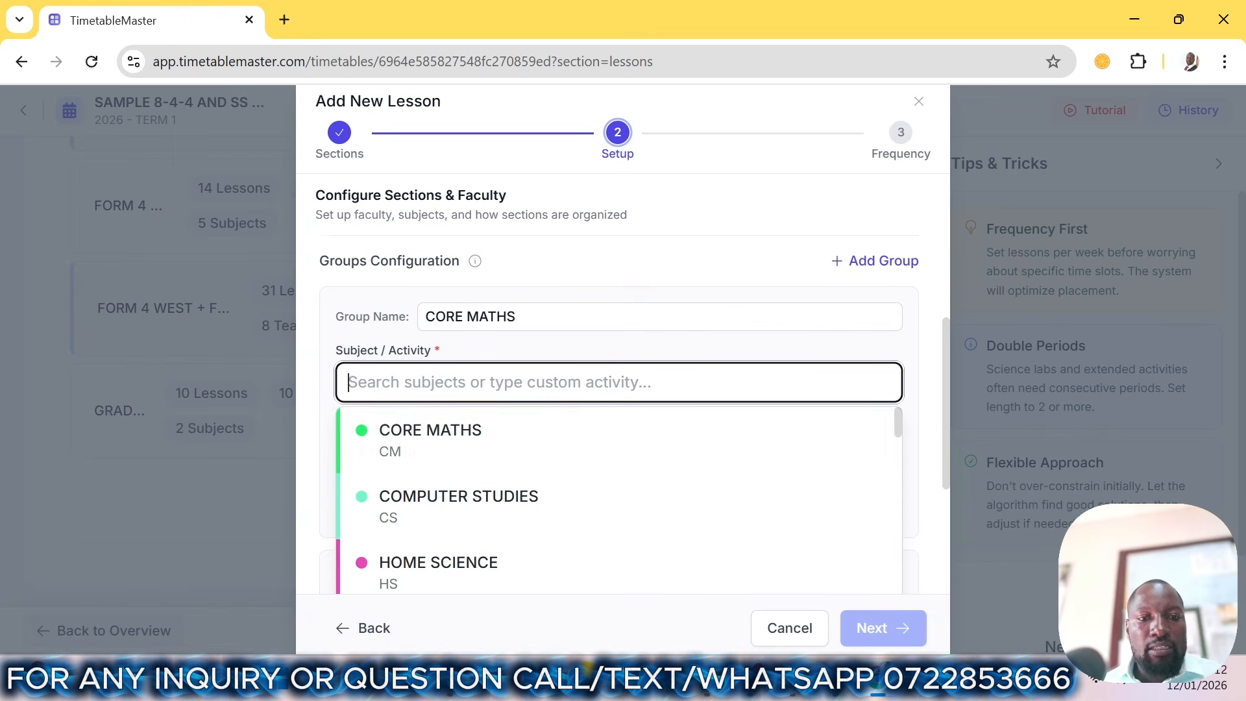
{"action": "left_click", "coordinate": [443, 445]}
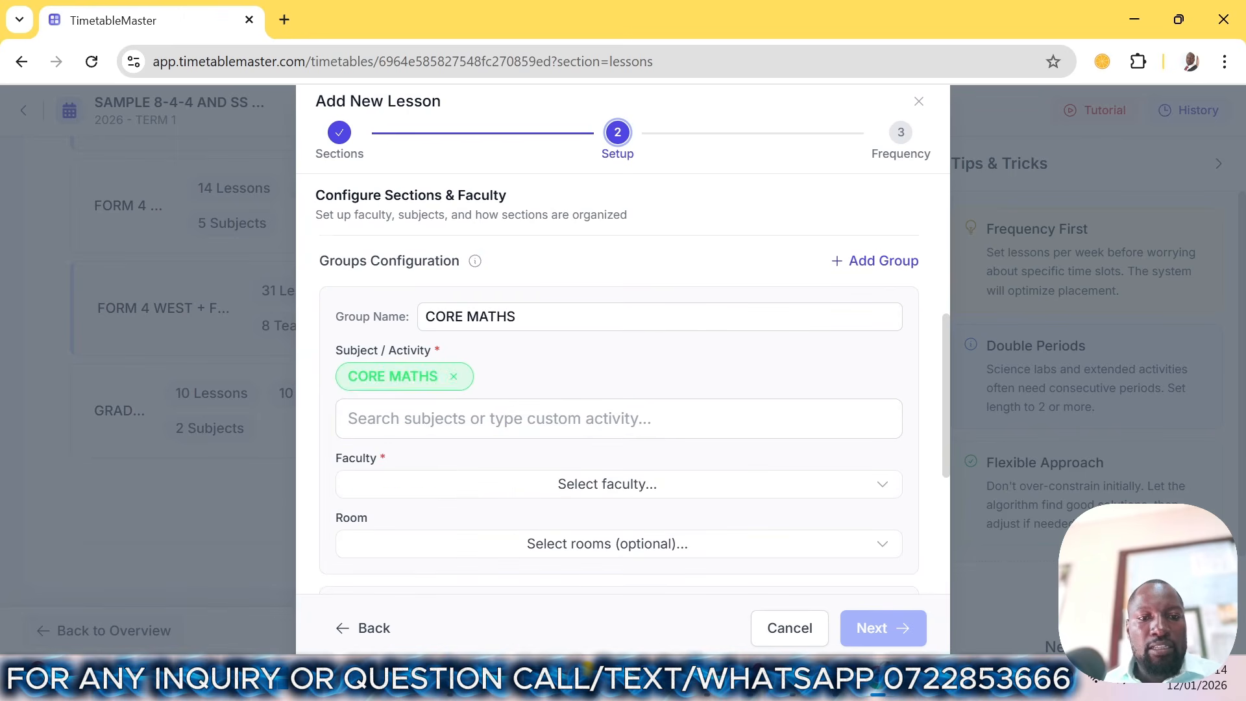
- Assign the last teacher in the faculty list to the CORE MATHS group, leaving its room unselected
{"action": "left_click", "coordinate": [439, 484]}
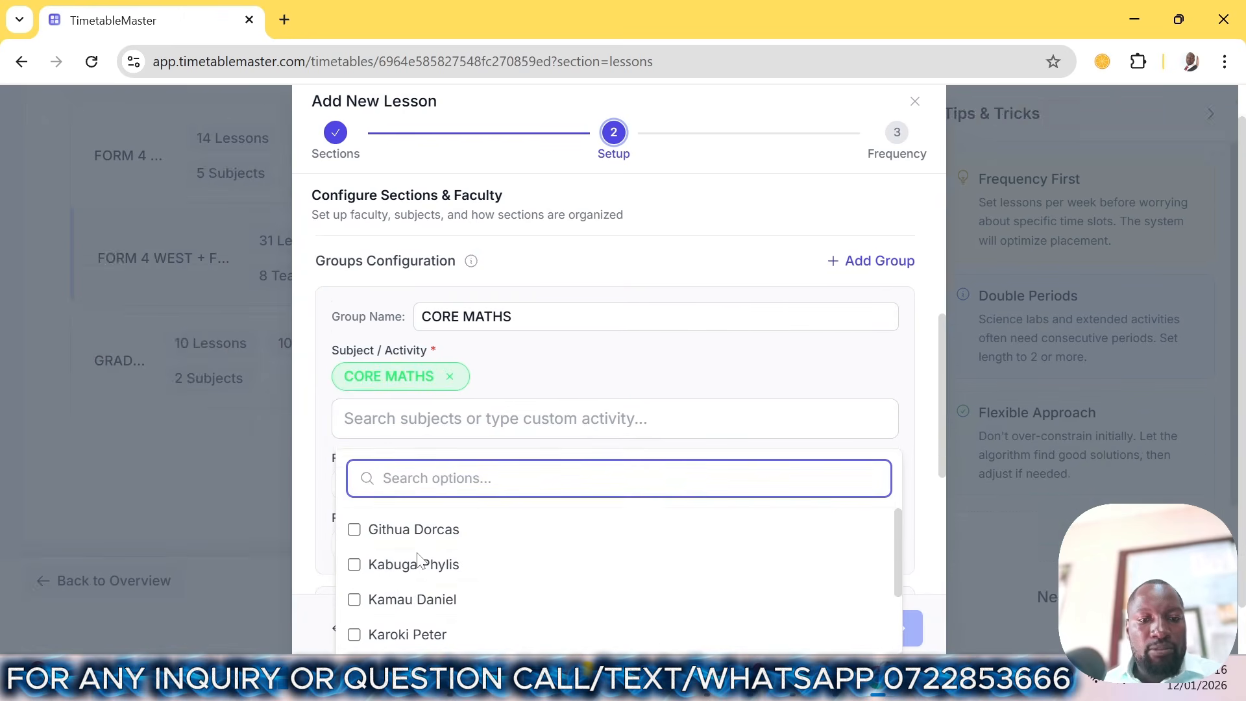
{"action": "scroll", "coordinate": [411, 556], "scroll_direction": "down", "scroll_amount": 5}
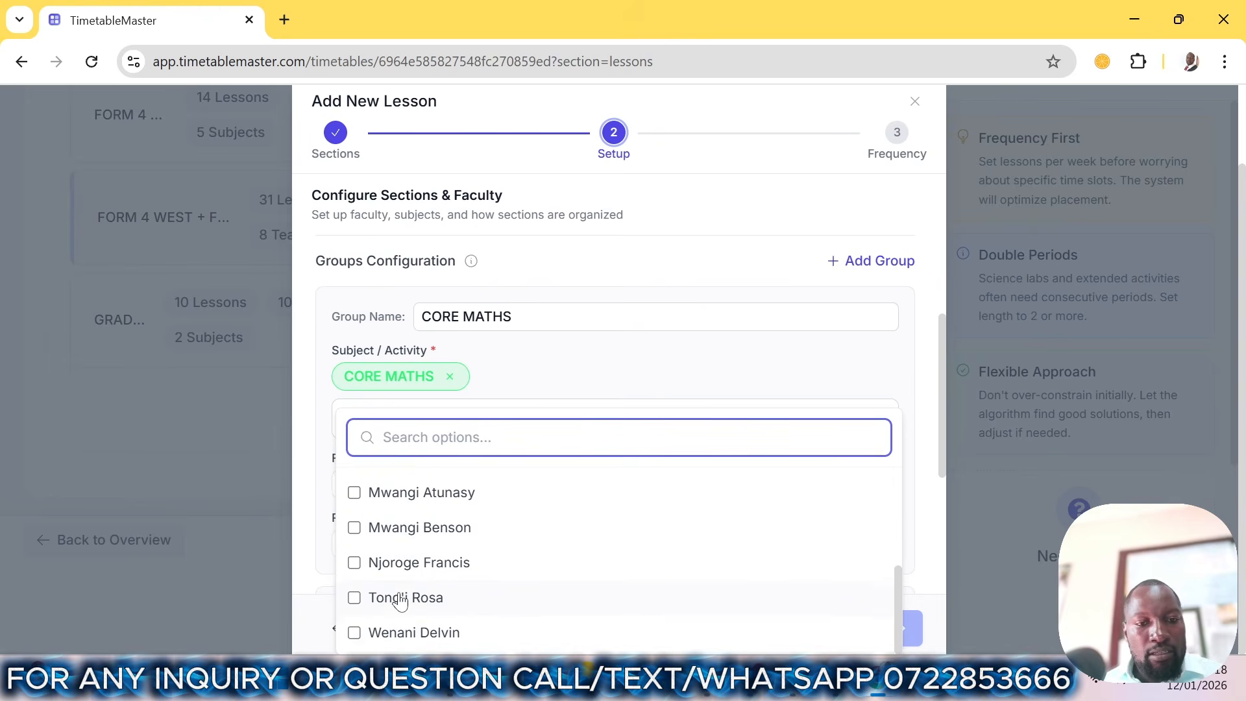
{"action": "left_click", "coordinate": [399, 628]}
{"action": "left_click", "coordinate": [553, 380]}
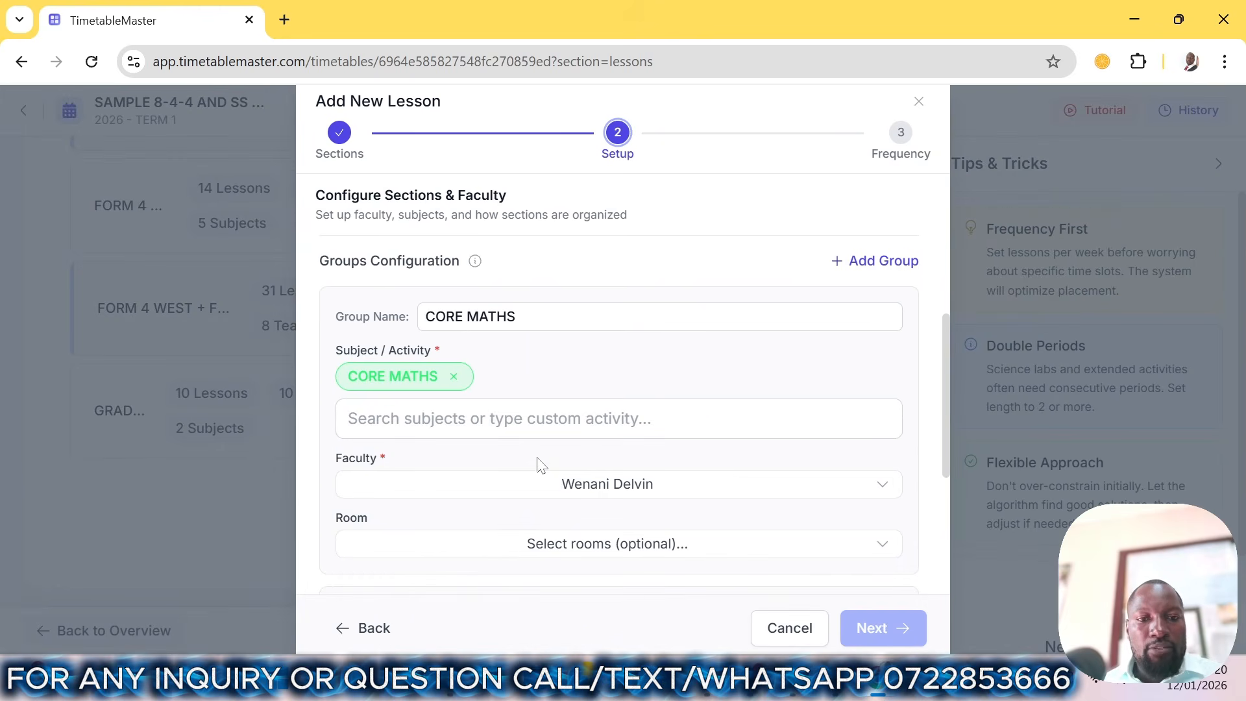
{"action": "left_click", "coordinate": [523, 544]}
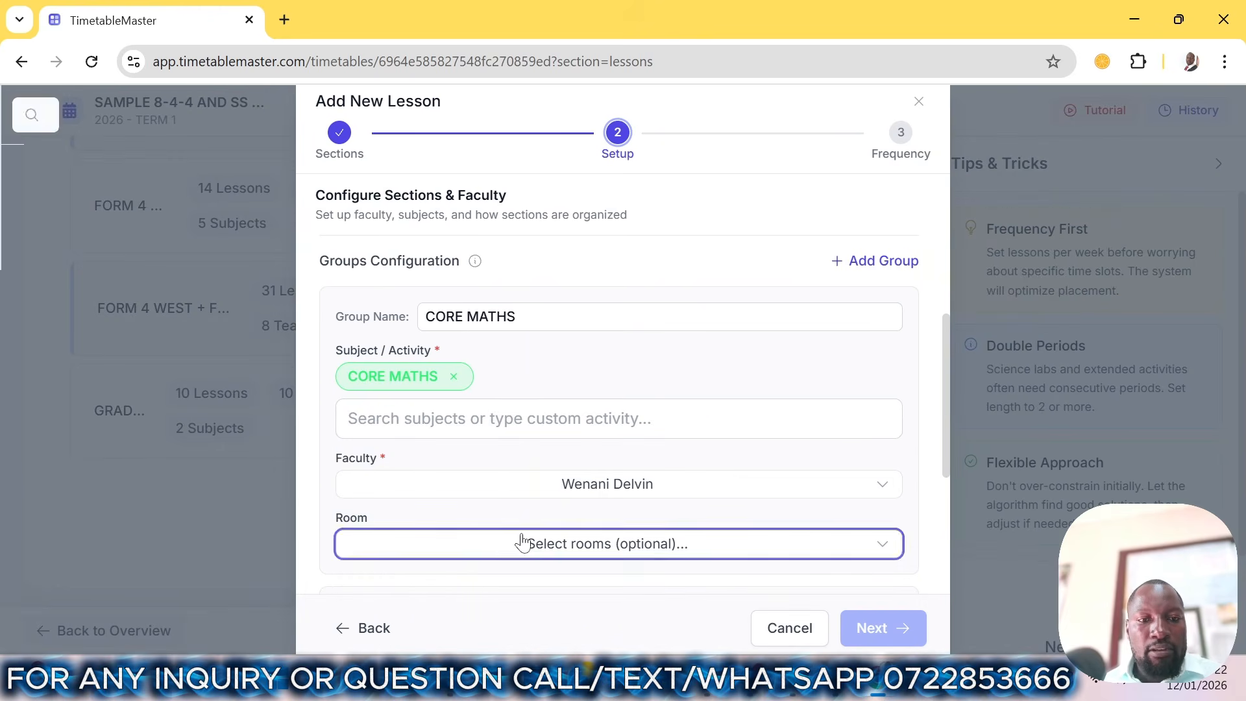
{"action": "left_click", "coordinate": [539, 517]}
- Rename the second group, Group B, as E. MATHS
{"action": "scroll", "coordinate": [538, 517], "scroll_direction": "down", "scroll_amount": 3}
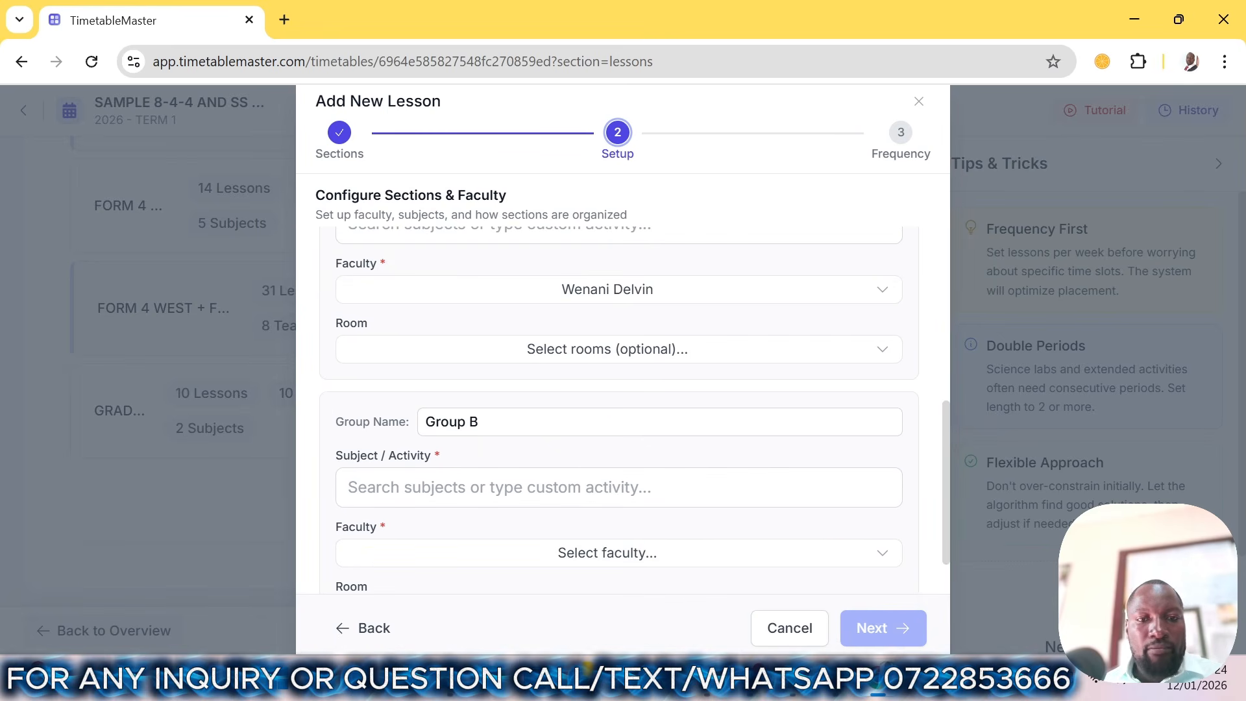
{"action": "left_click_drag", "start_coordinate": [484, 422], "coordinate": [316, 437]}
{"action": "type", "text": "ES"}
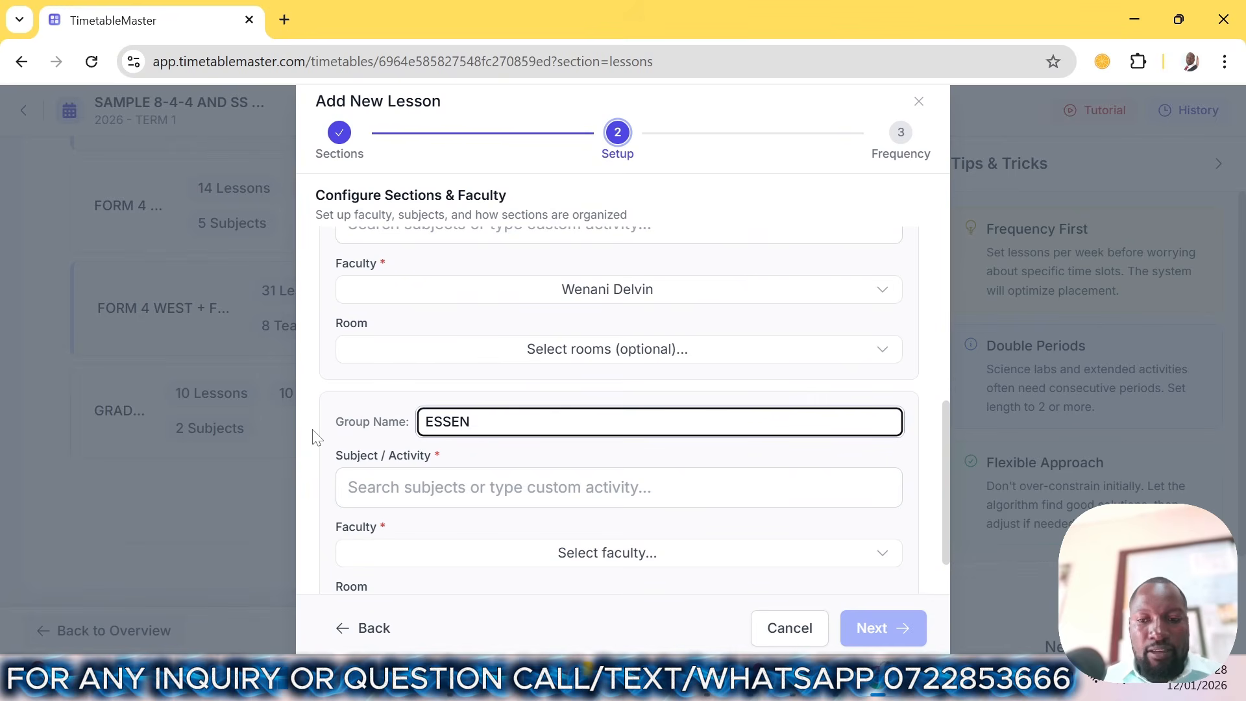
{"action": "key", "text": "BackSpace"}
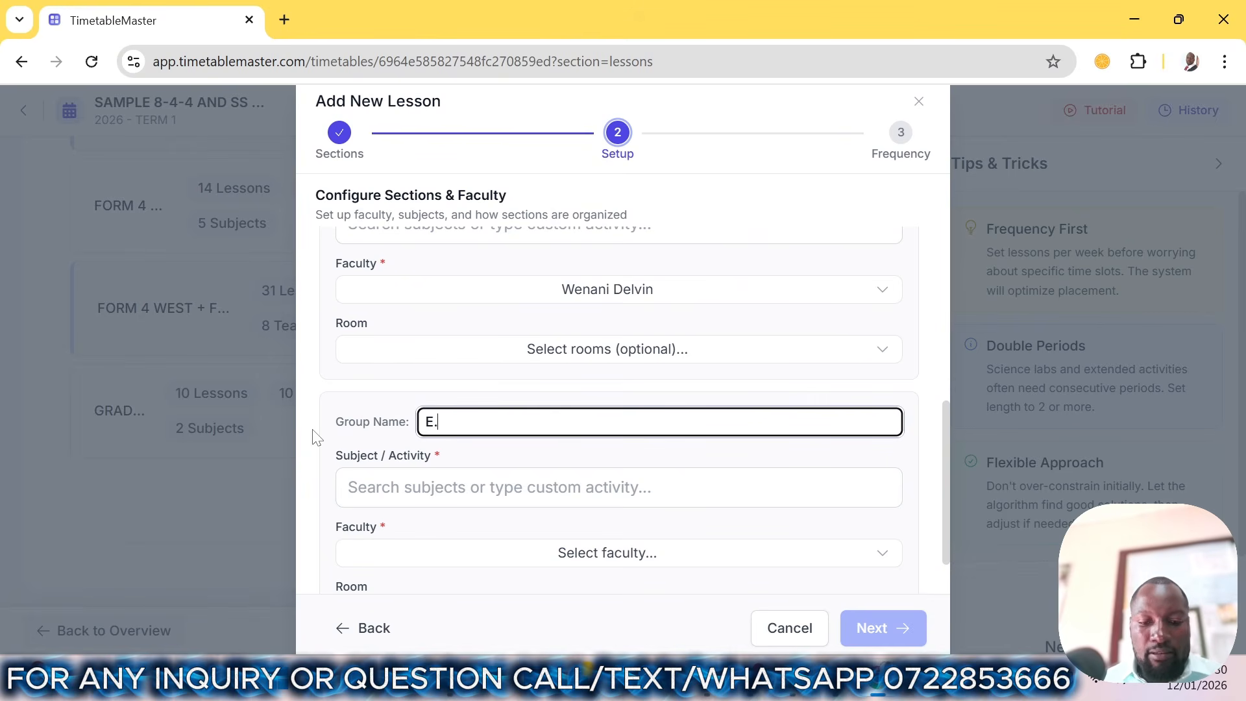
{"action": "type", "text": ". MATHS"}
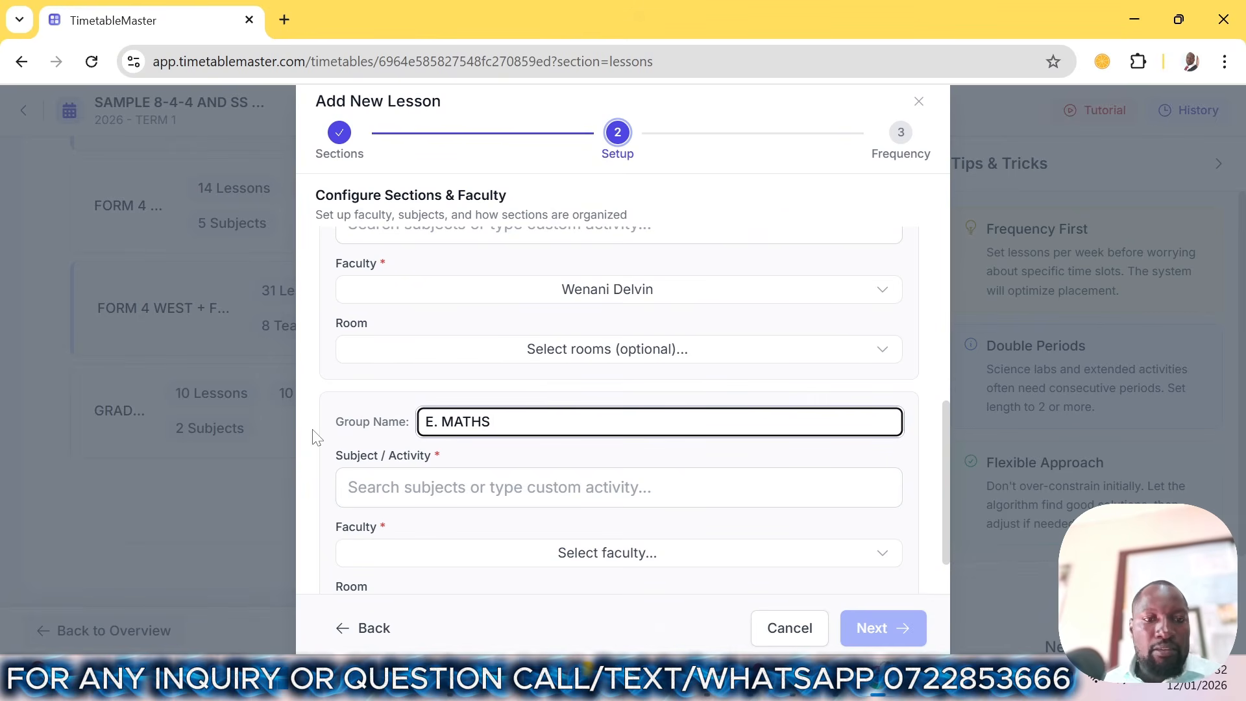
- Search the subjects for ESS and set ESS MATHS as the E. MATHS group's subject
{"action": "left_click", "coordinate": [465, 488]}
{"action": "scroll", "coordinate": [462, 536], "scroll_direction": "down", "scroll_amount": 3}
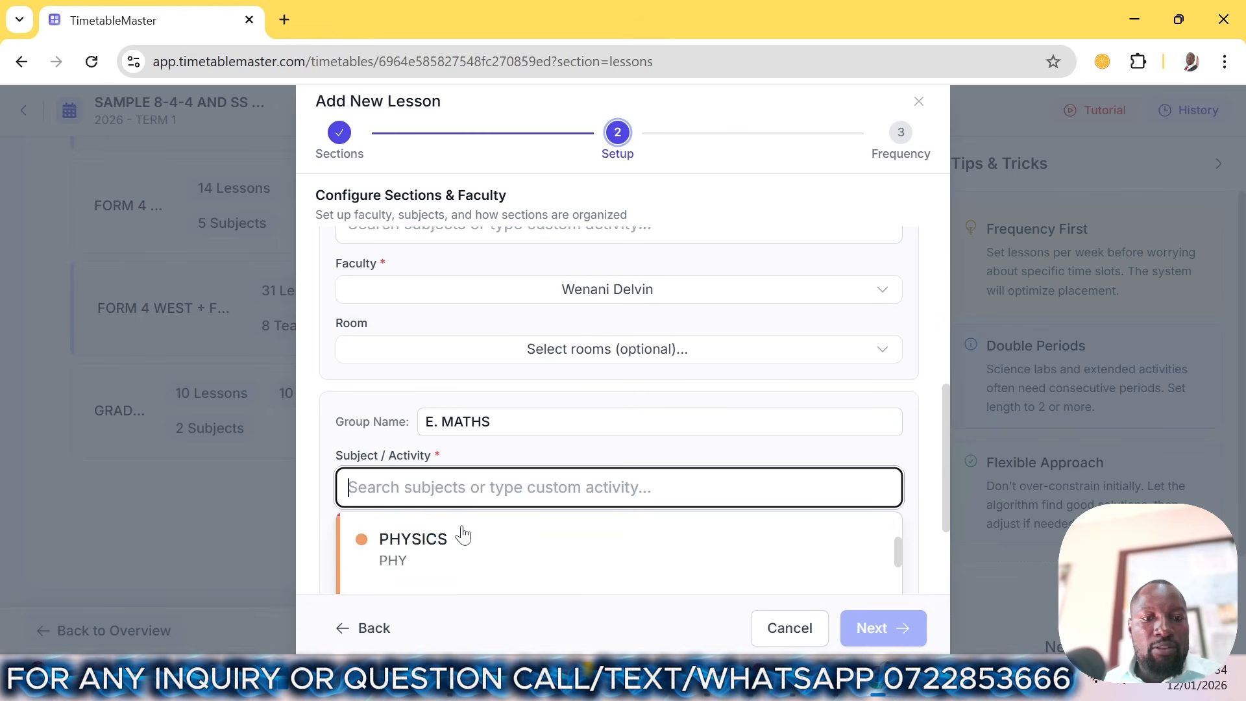
{"action": "scroll", "coordinate": [463, 535], "scroll_direction": "down", "scroll_amount": 2}
{"action": "type", "text": "E"}
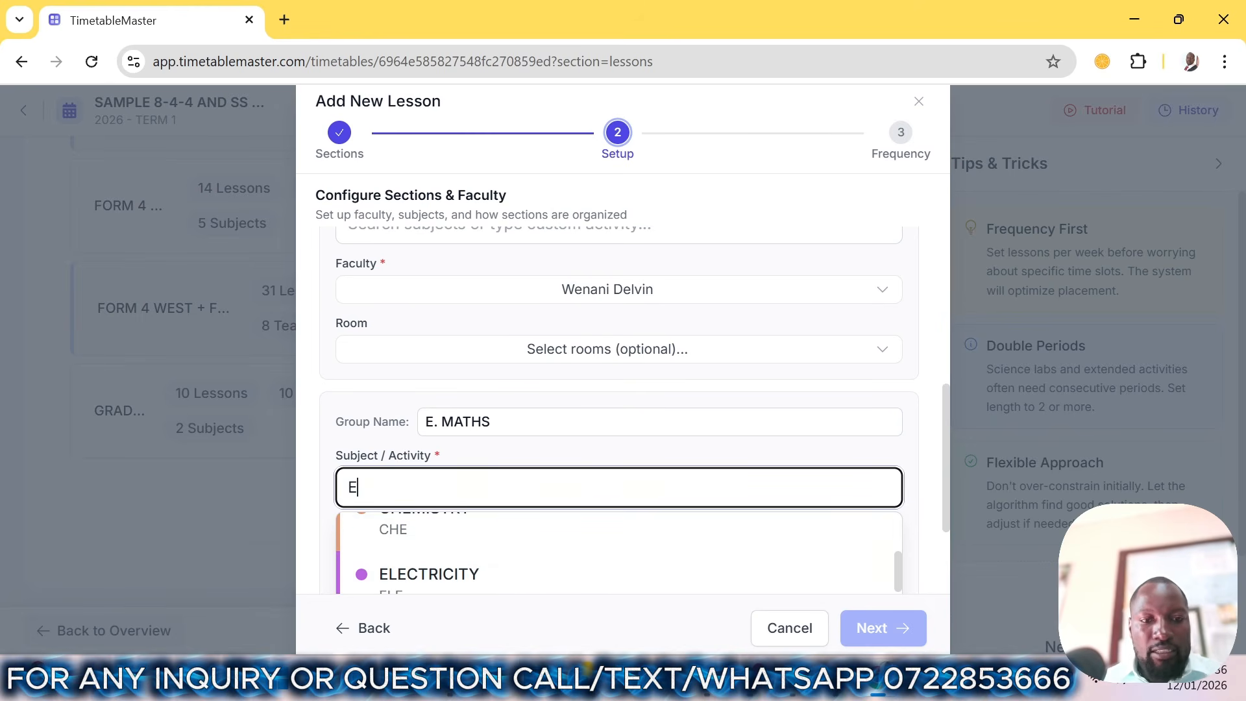
{"action": "type", "text": "SS"}
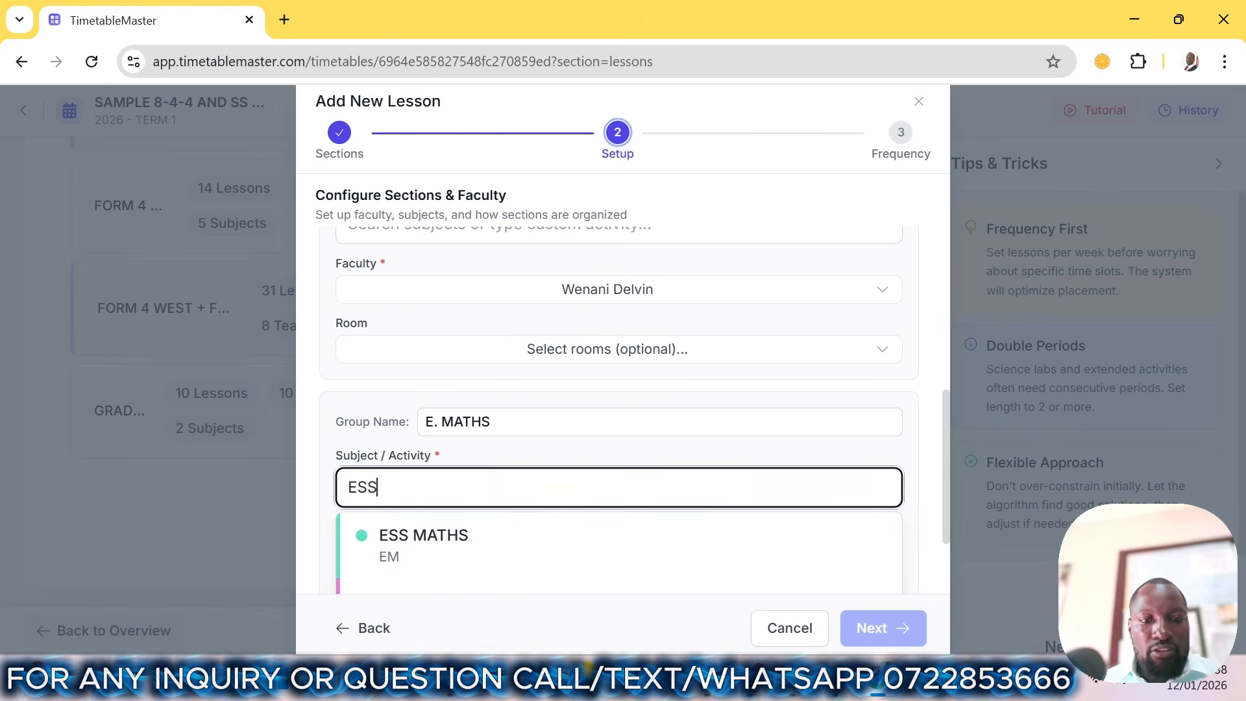
{"action": "left_click", "coordinate": [449, 547]}
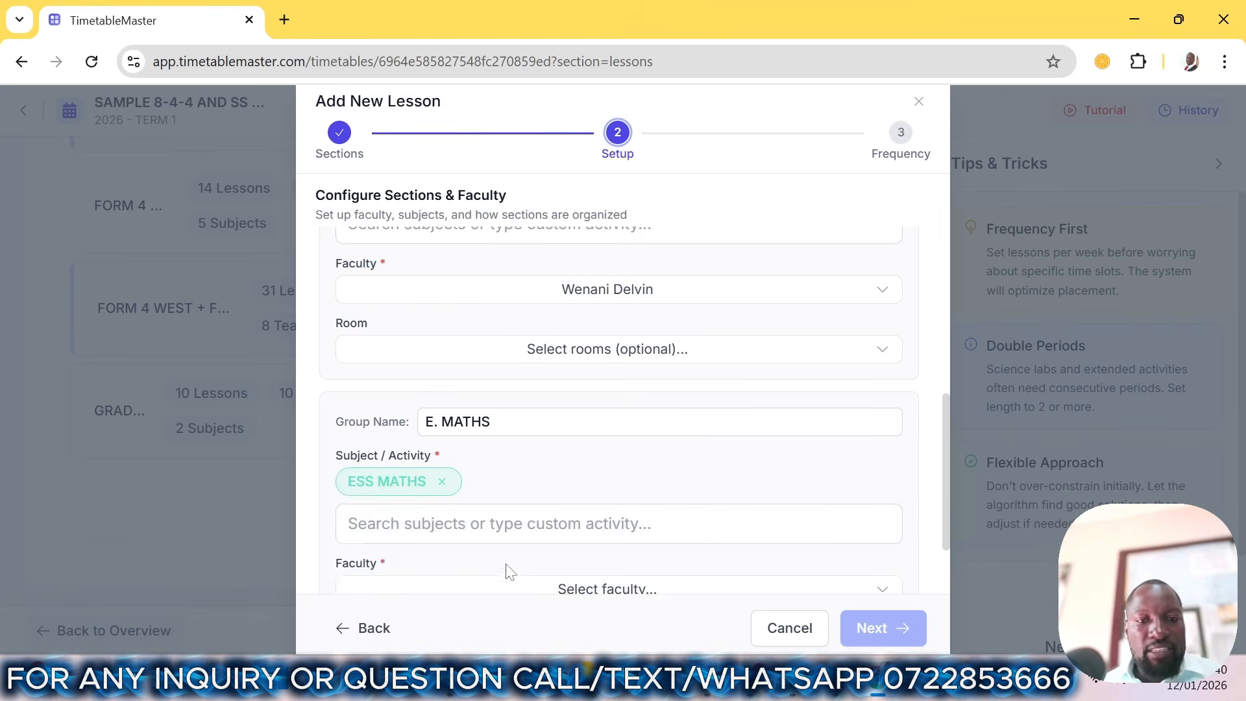
- Find the ESS MATHS teacher by first name, assign them to the E. MATHS group, and proceed to the frequency settings
{"action": "scroll", "coordinate": [510, 571], "scroll_direction": "down", "scroll_amount": 2}
{"action": "left_click", "coordinate": [523, 500]}
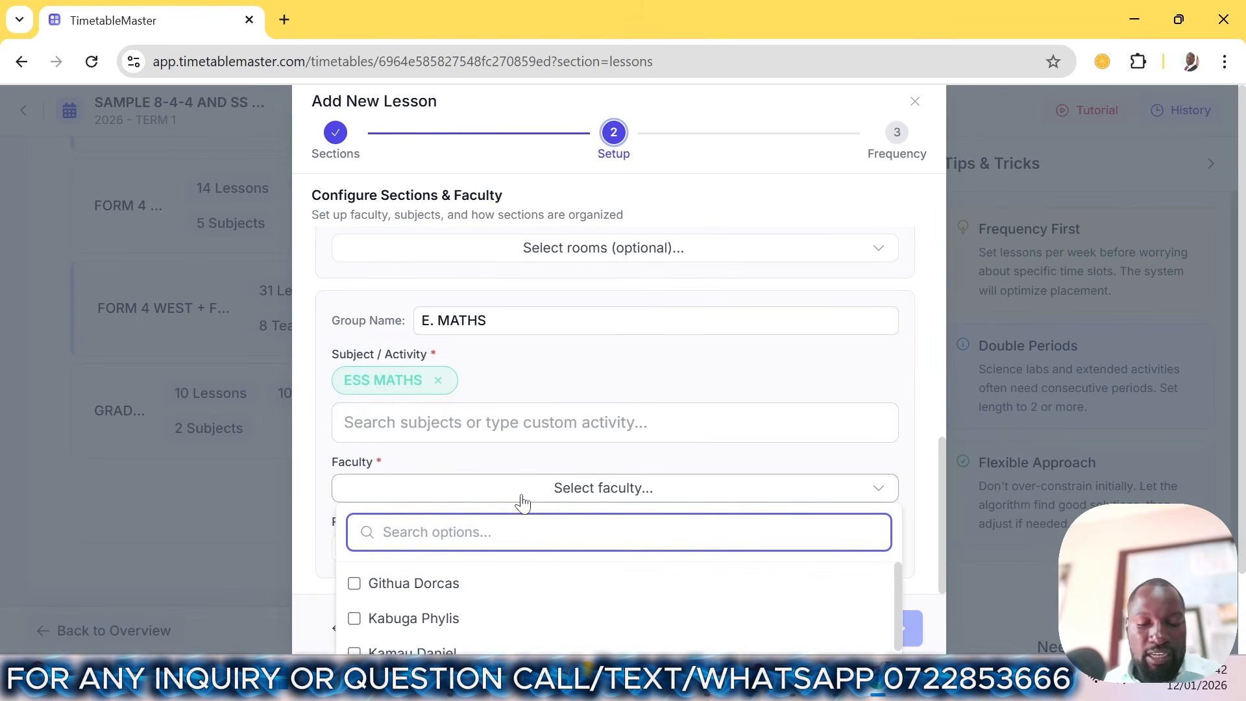
{"action": "type", "text": "FAI"}
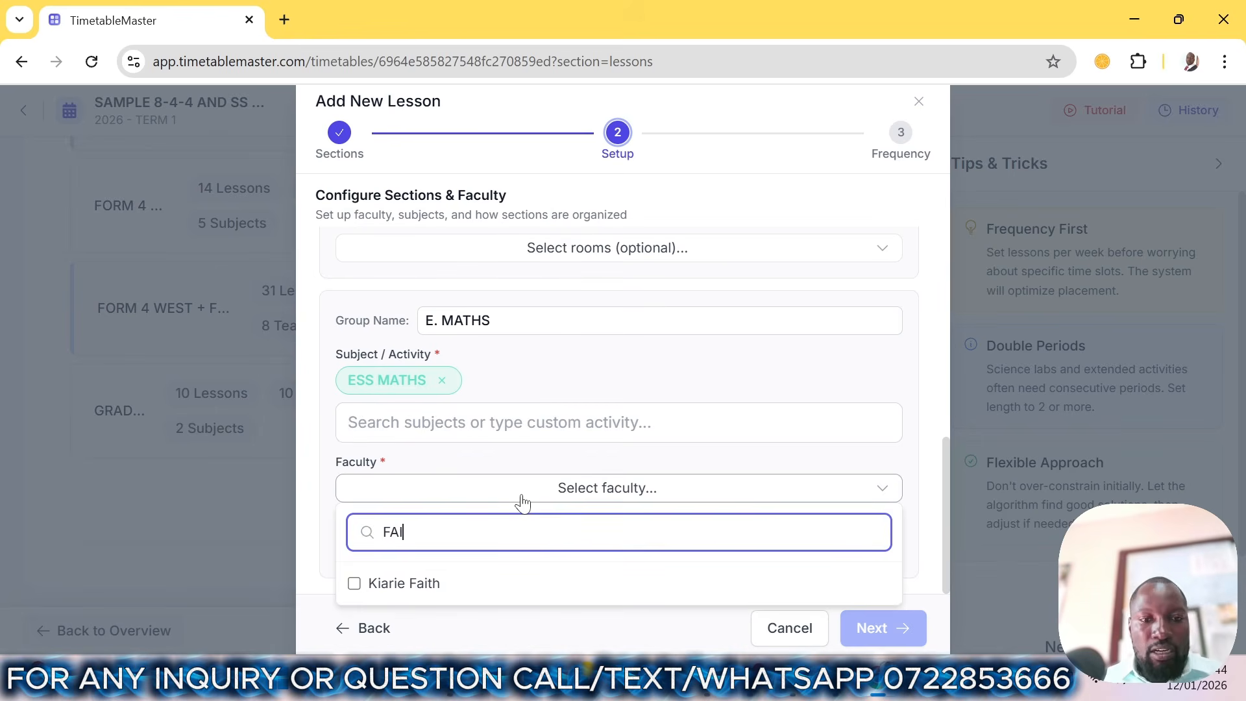
{"action": "left_click", "coordinate": [437, 586]}
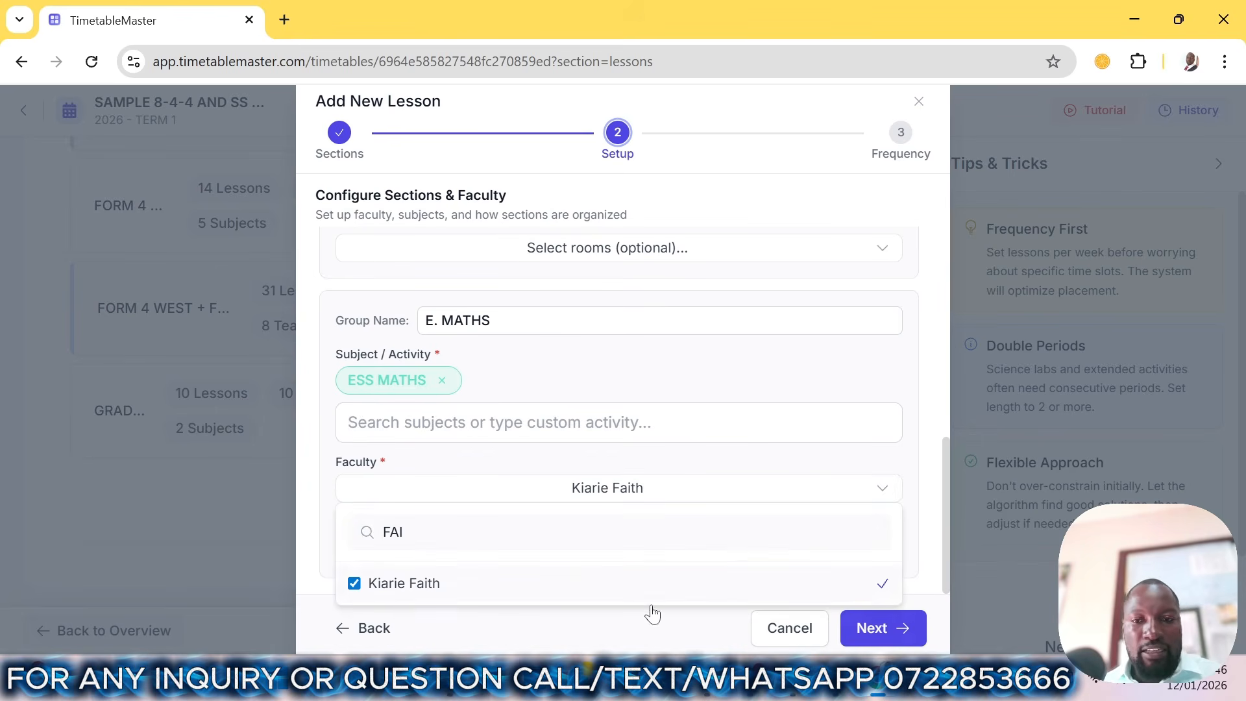
{"action": "left_click", "coordinate": [905, 642]}
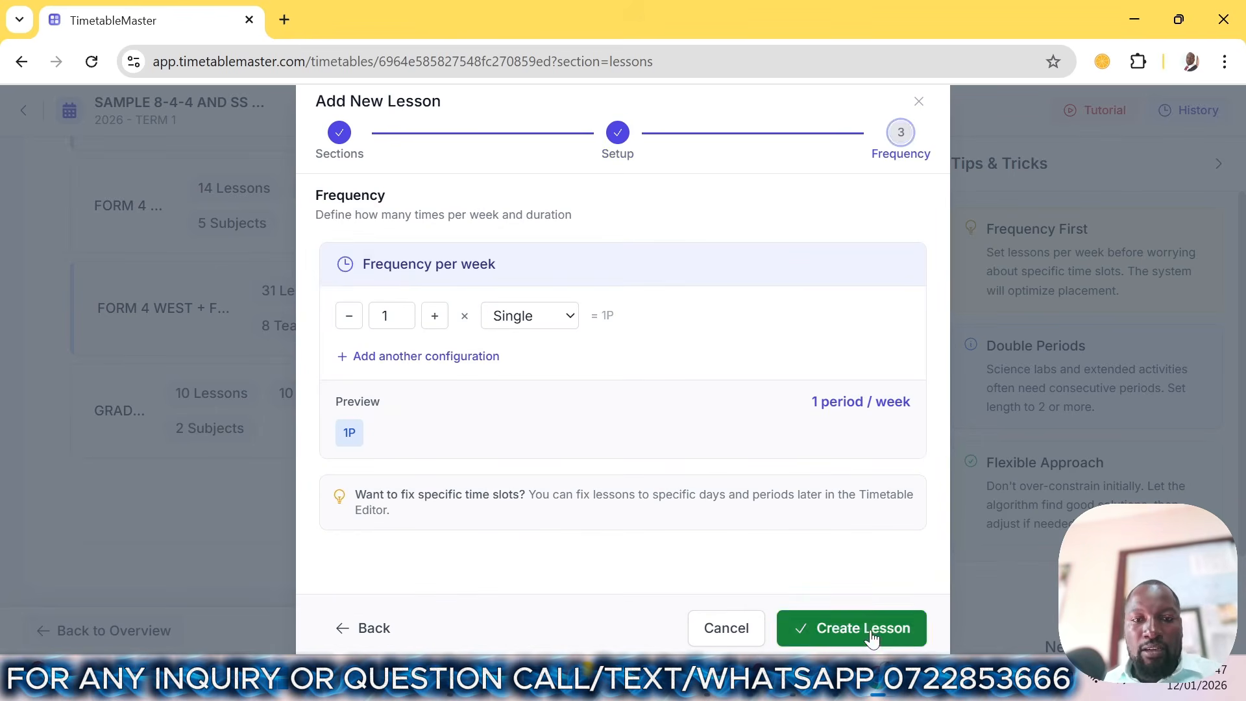
- Set the split GRADE 10 maths lesson to 5 single periods per week and create it
{"action": "left_click", "coordinate": [431, 316]}
{"action": "left_click", "coordinate": [431, 316]}
{"action": "left_click", "coordinate": [431, 317]}
{"action": "left_click", "coordinate": [431, 316]}
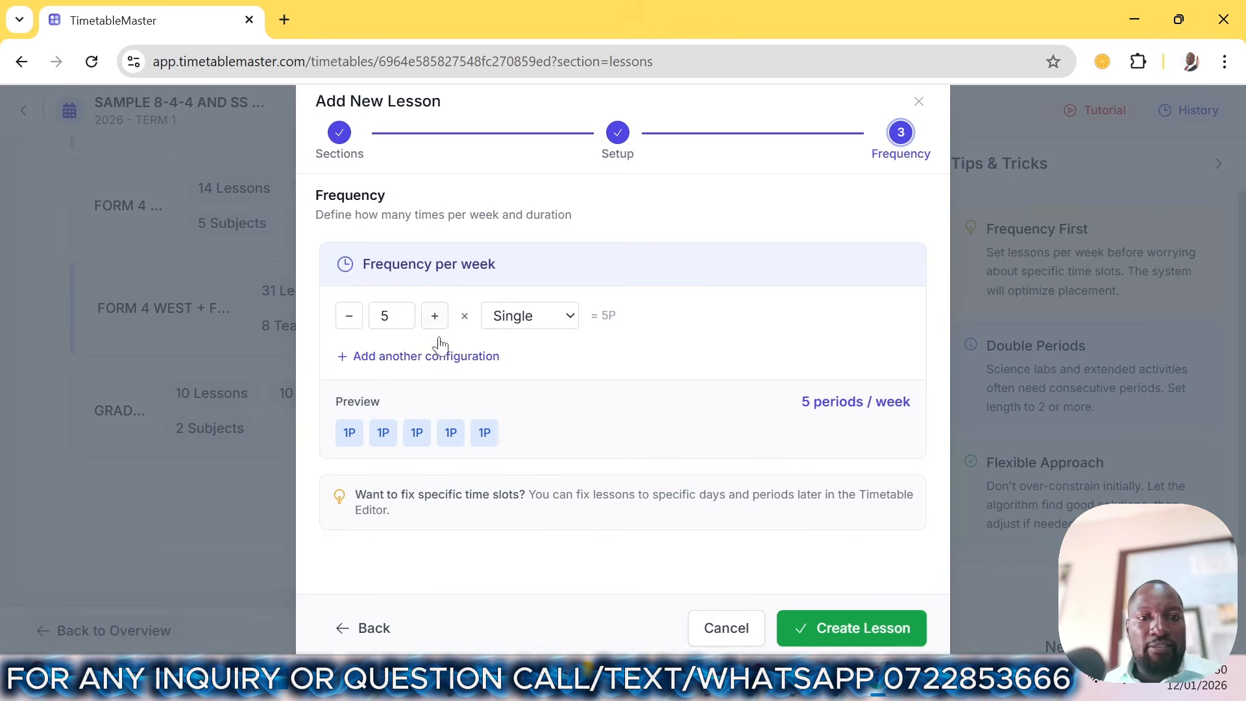
{"action": "left_click", "coordinate": [835, 642]}
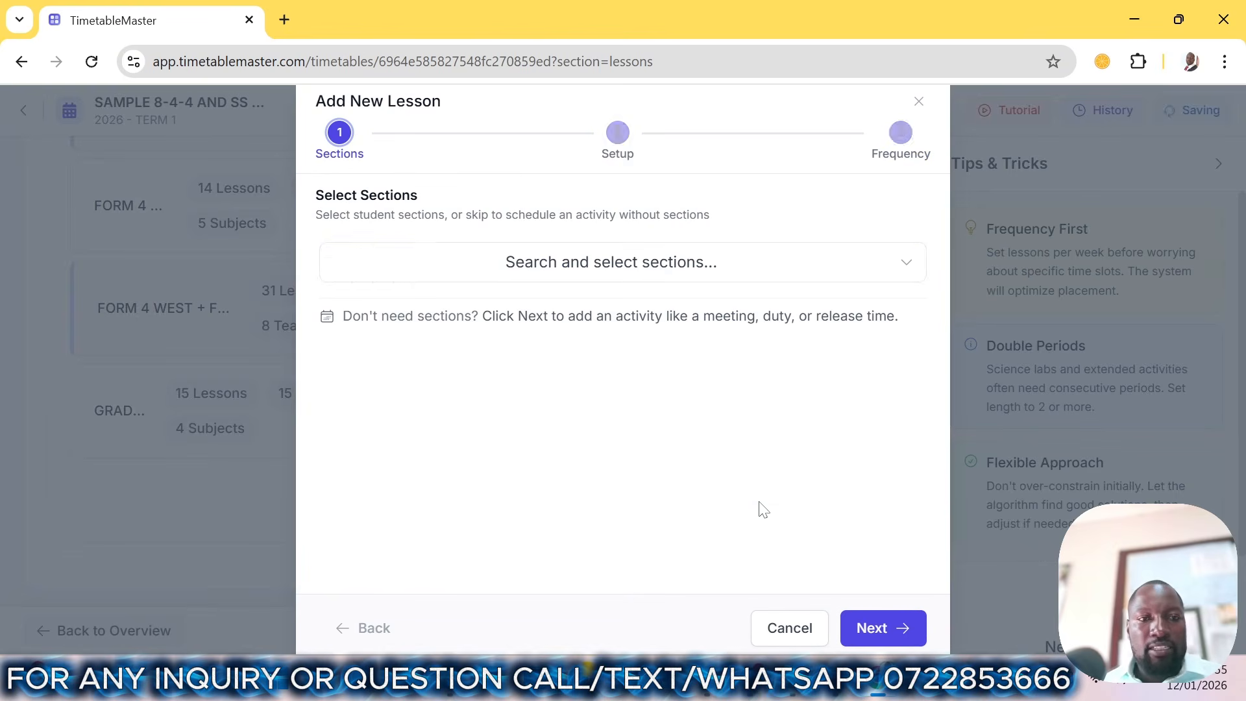
- Start another new lesson for the GRADE 10 section and continue to its setup
{"action": "left_click", "coordinate": [758, 510]}
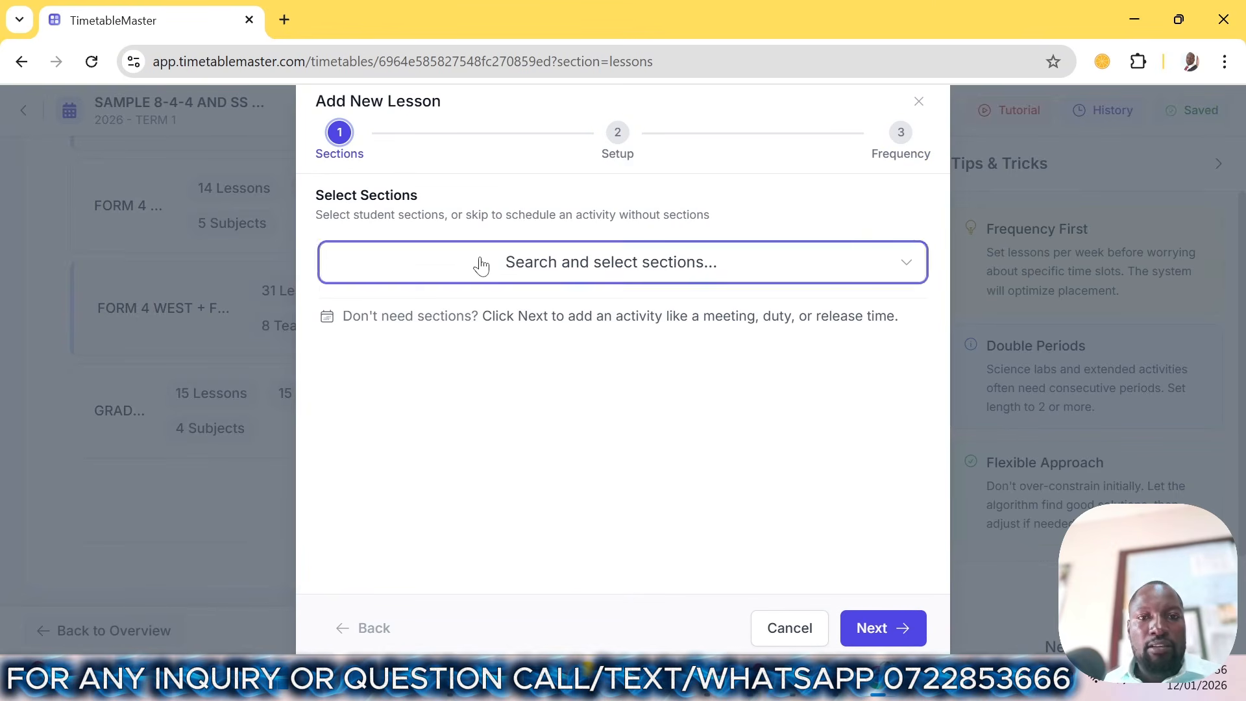
{"action": "left_click", "coordinate": [480, 265]}
{"action": "left_click", "coordinate": [404, 470]}
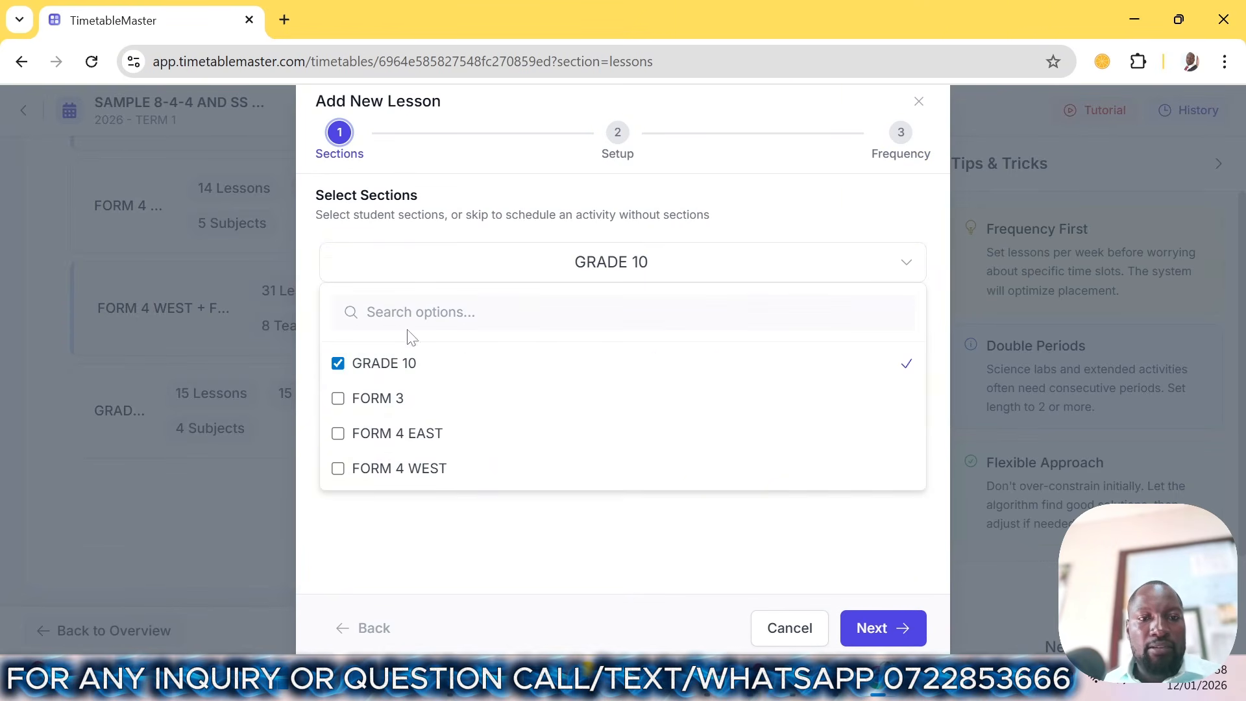
{"action": "left_click", "coordinate": [877, 628]}
- Set CSL as the lesson's subject, assign its teacher found by first name, and proceed to the frequency settings
{"action": "left_click", "coordinate": [618, 452]}
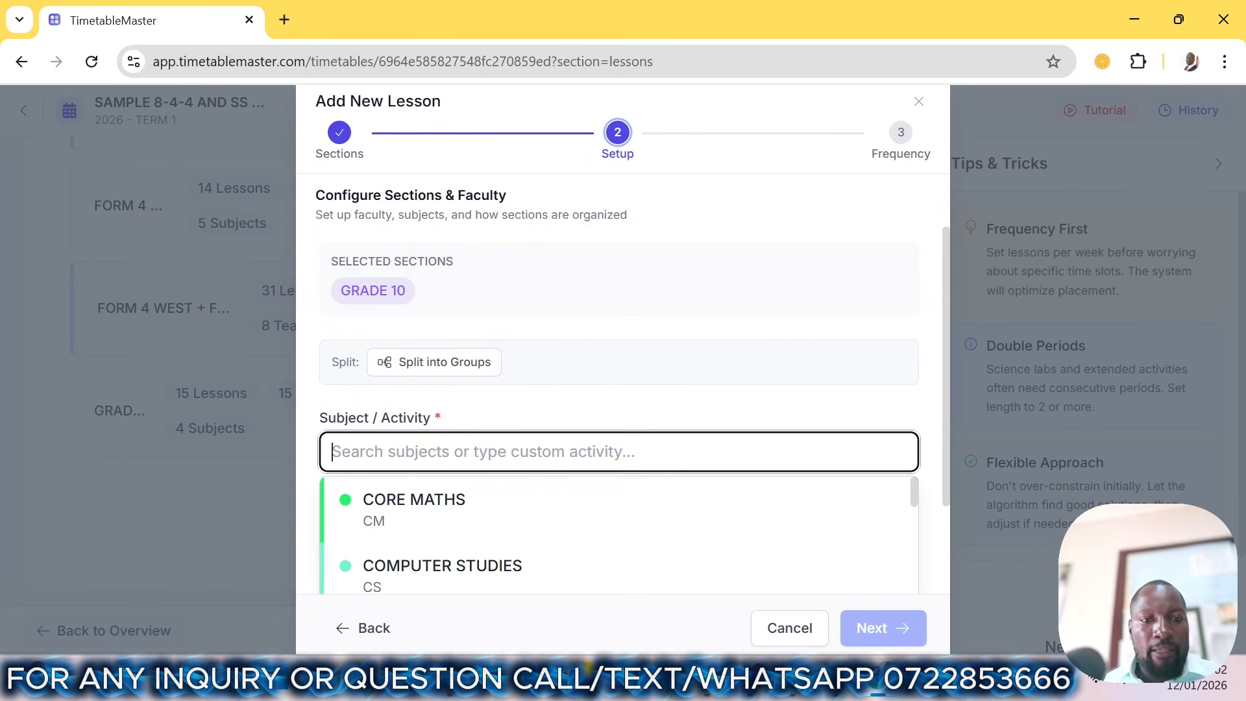
{"action": "type", "text": "CS"}
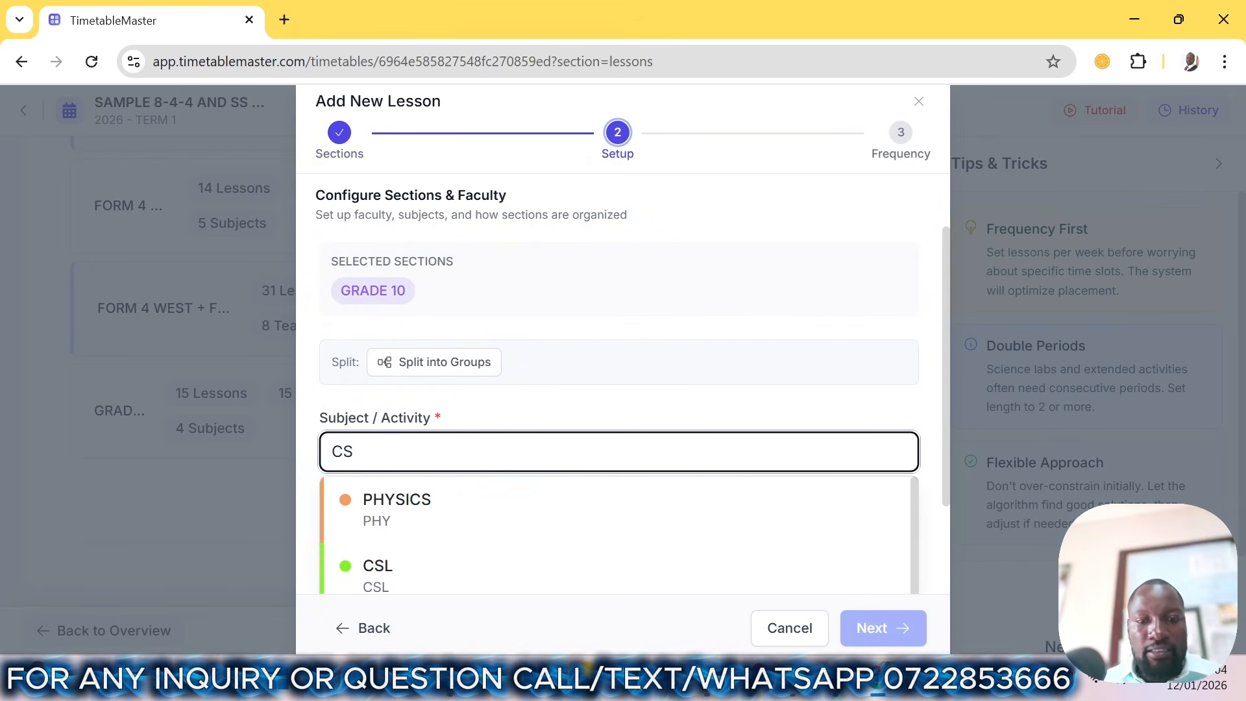
{"action": "left_click", "coordinate": [460, 588]}
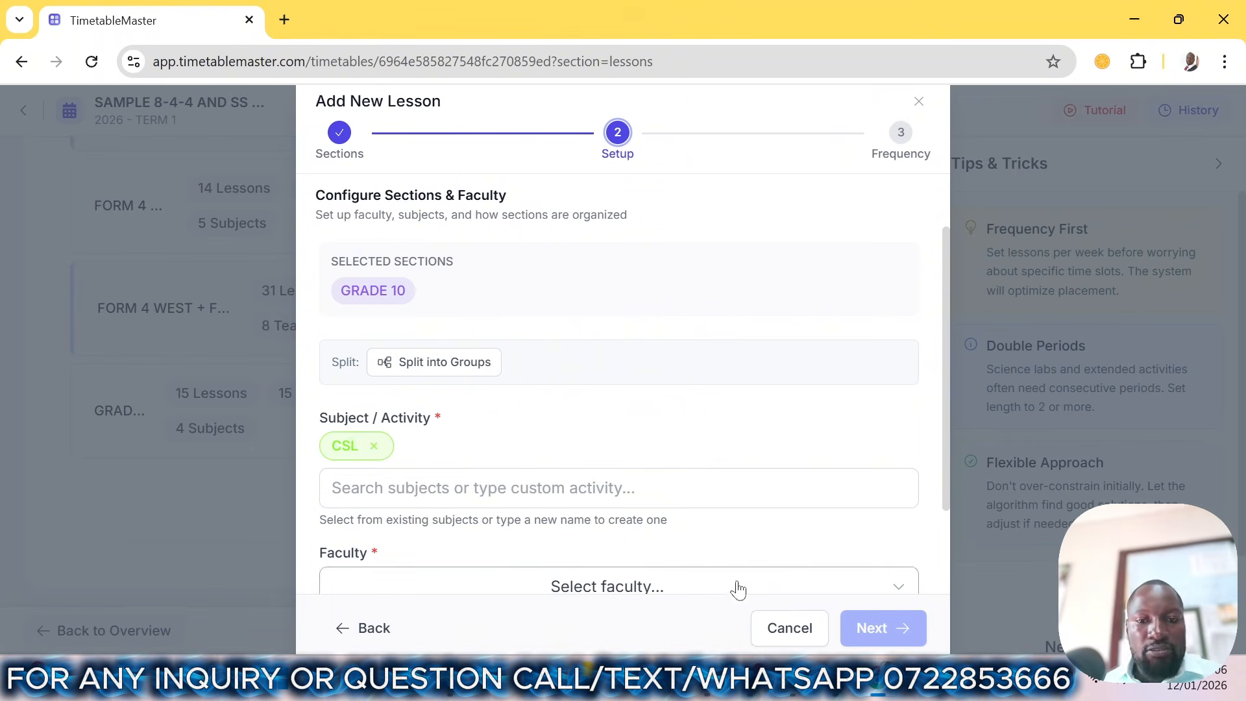
{"action": "scroll", "coordinate": [502, 593], "scroll_direction": "down", "scroll_amount": 2}
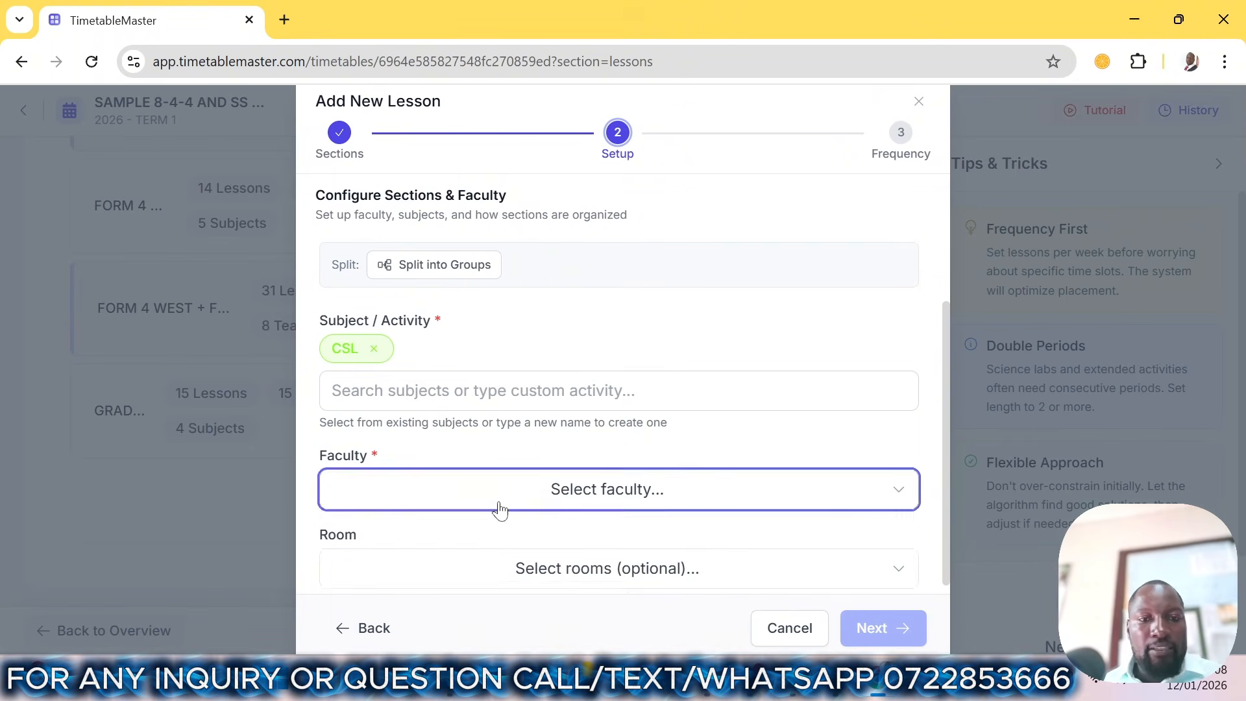
{"action": "left_click", "coordinate": [499, 510]}
{"action": "scroll", "coordinate": [409, 604], "scroll_direction": "down", "scroll_amount": 5}
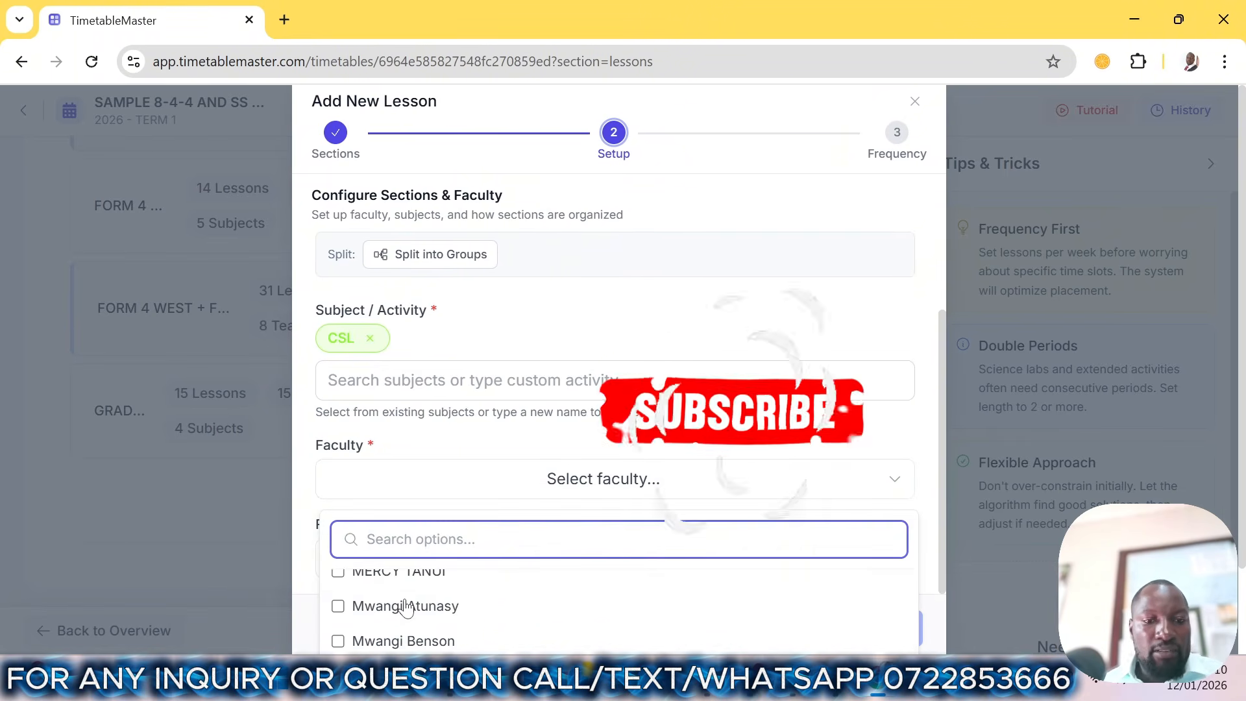
{"action": "scroll", "coordinate": [406, 613], "scroll_direction": "up", "scroll_amount": 5}
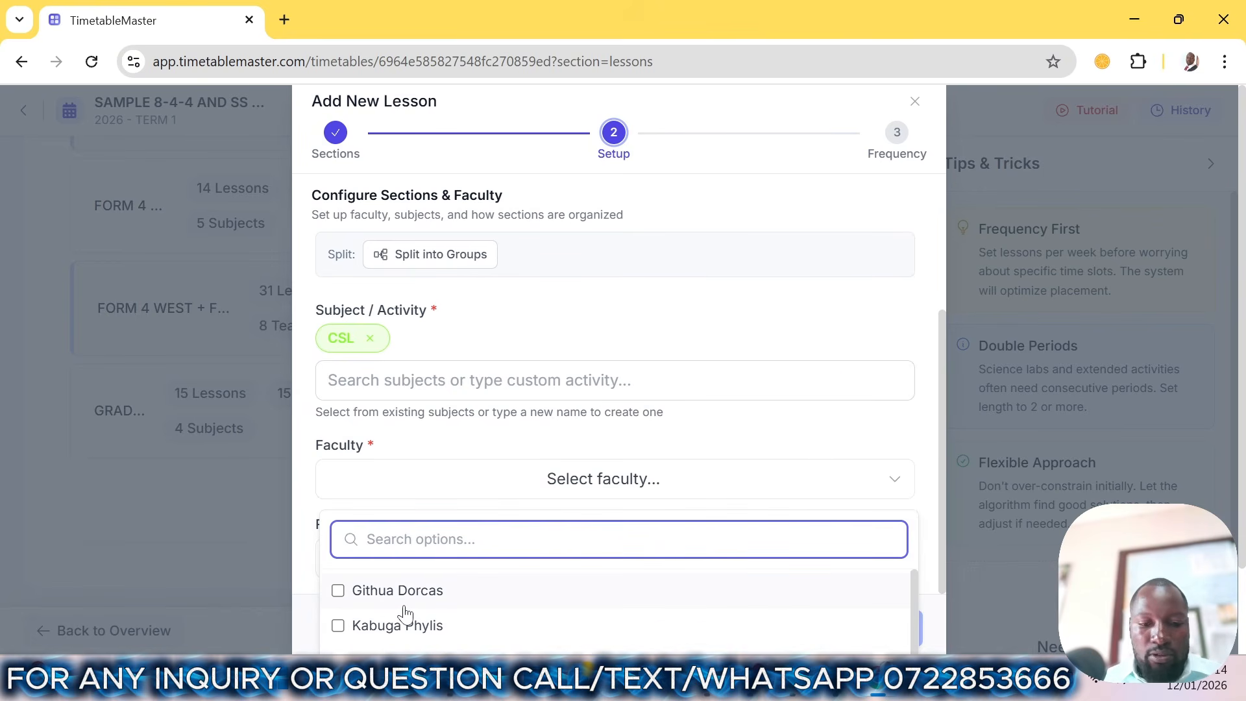
{"action": "type", "text": "ROS"}
{"action": "left_click", "coordinate": [409, 590]}
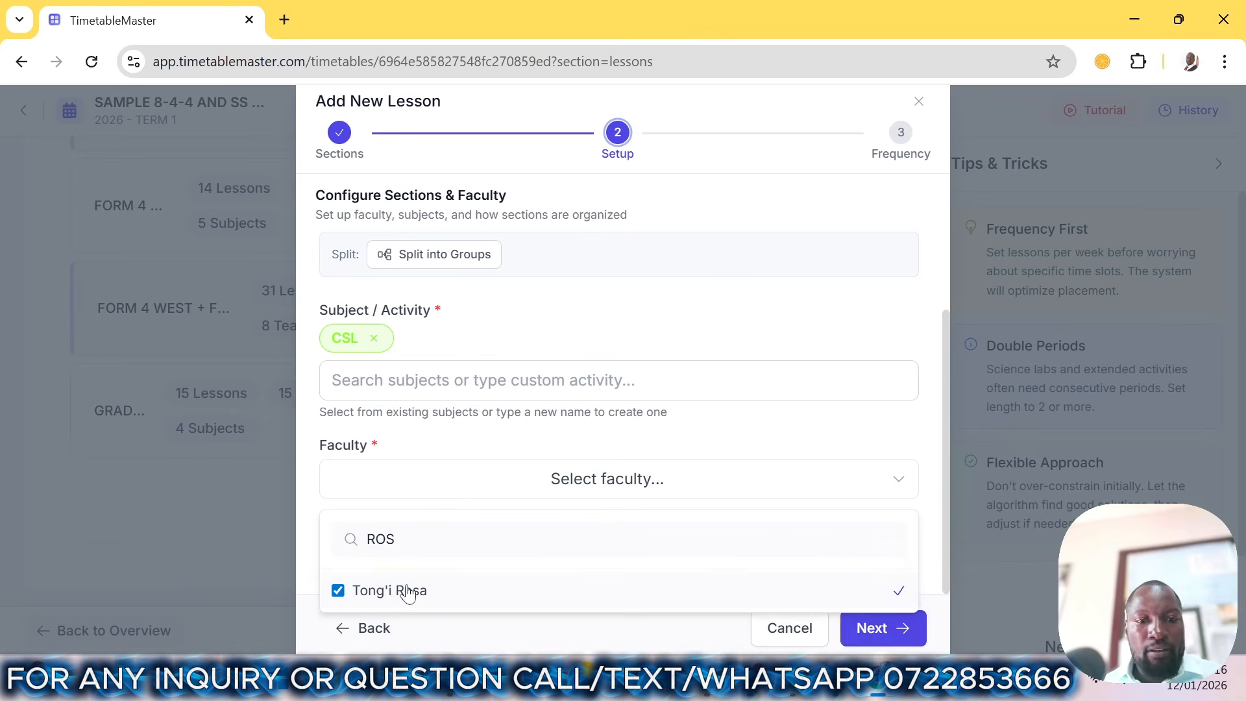
{"action": "left_click", "coordinate": [901, 627]}
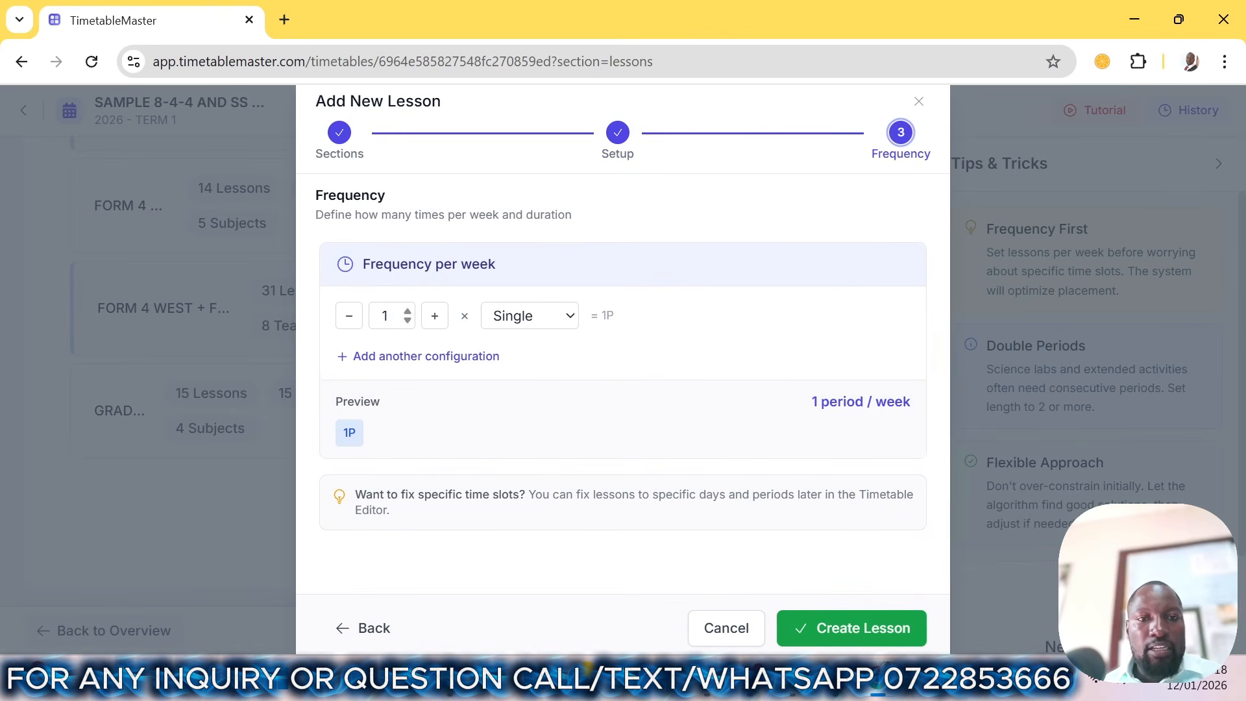
- Set the GRADE 10 CSL lesson to 3 single periods per week and create it
{"action": "left_click", "coordinate": [435, 315]}
{"action": "left_click", "coordinate": [434, 315]}
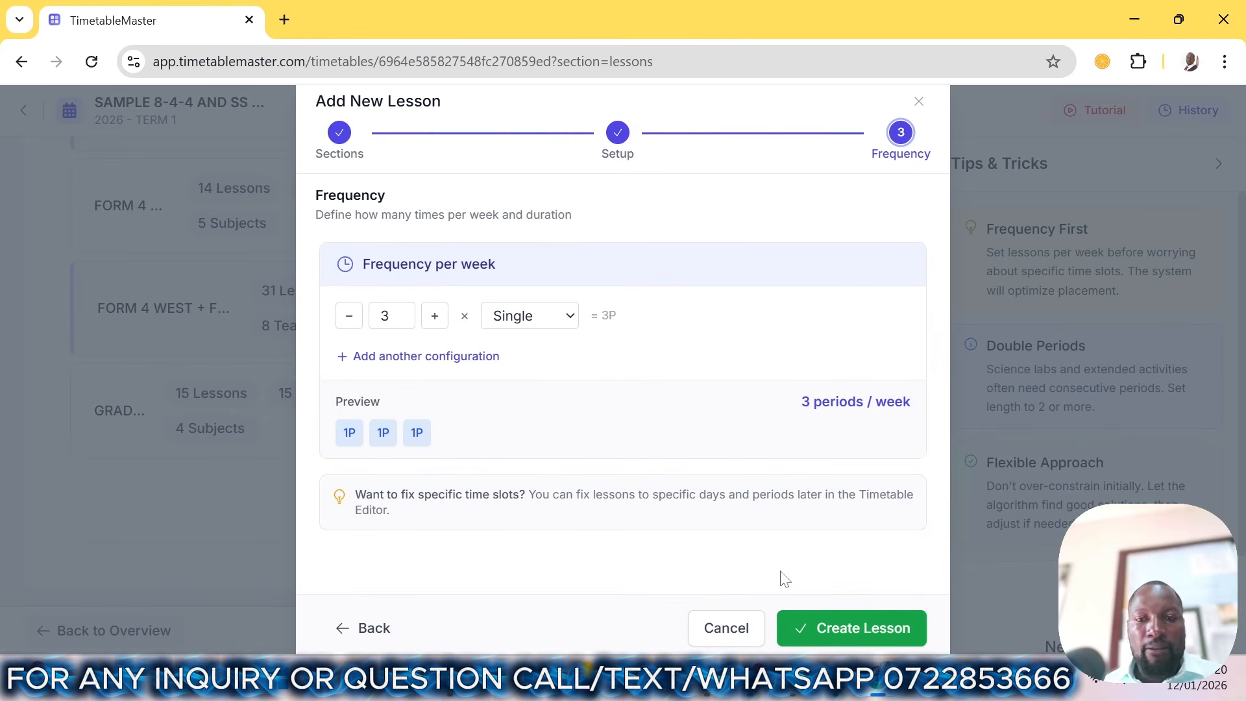
{"action": "left_click", "coordinate": [841, 638]}
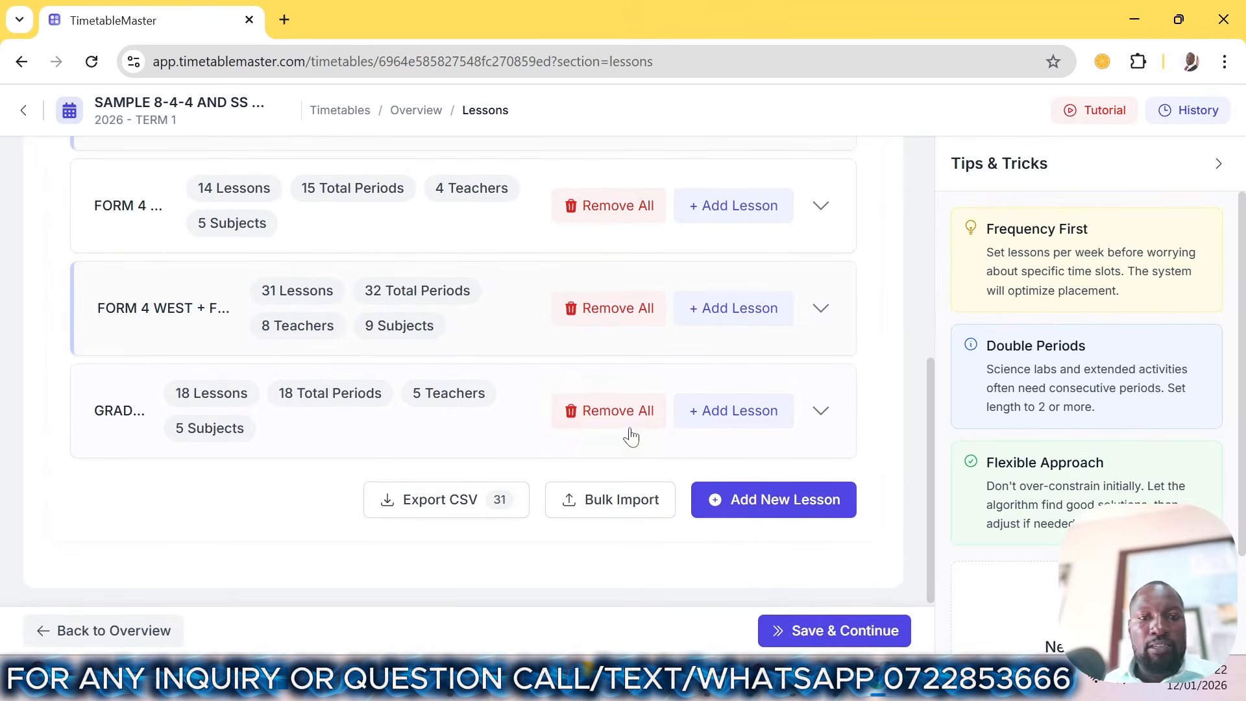
{"action": "scroll", "coordinate": [347, 338], "scroll_direction": "up", "scroll_amount": 2}
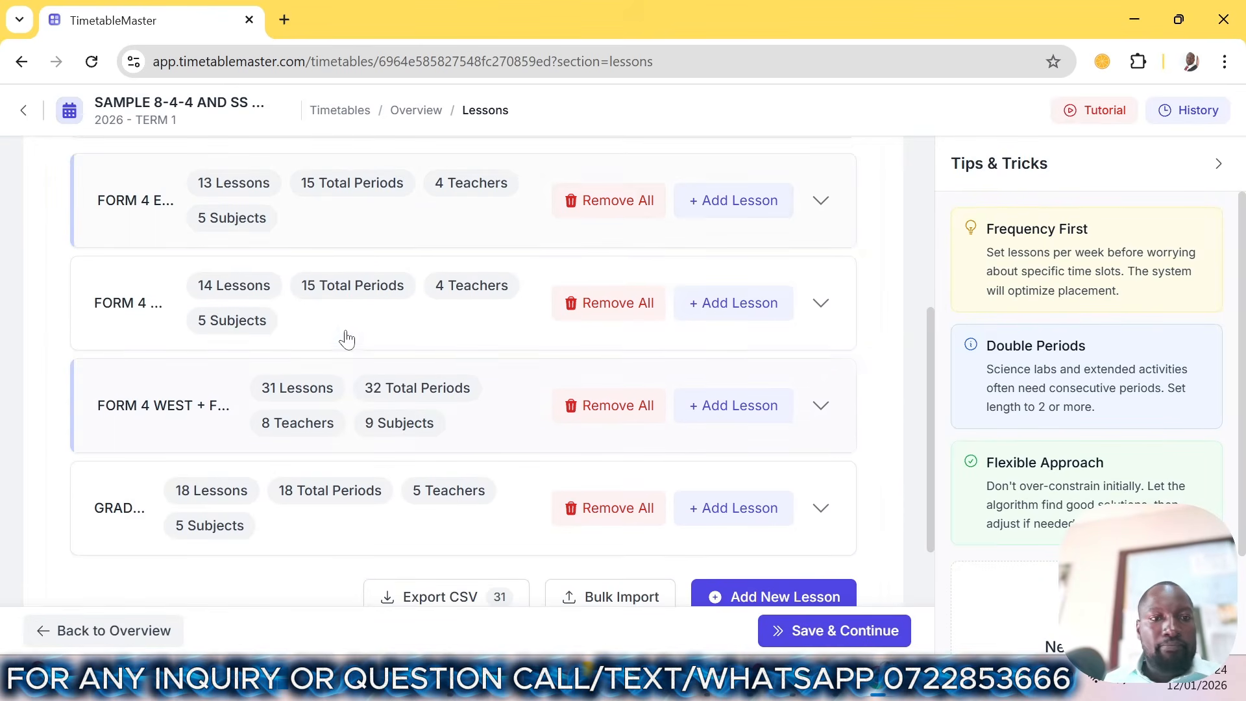
- Expand the GRADE 10 group and review the lessons already added to it
{"action": "scroll", "coordinate": [347, 339], "scroll_direction": "down", "scroll_amount": 2}
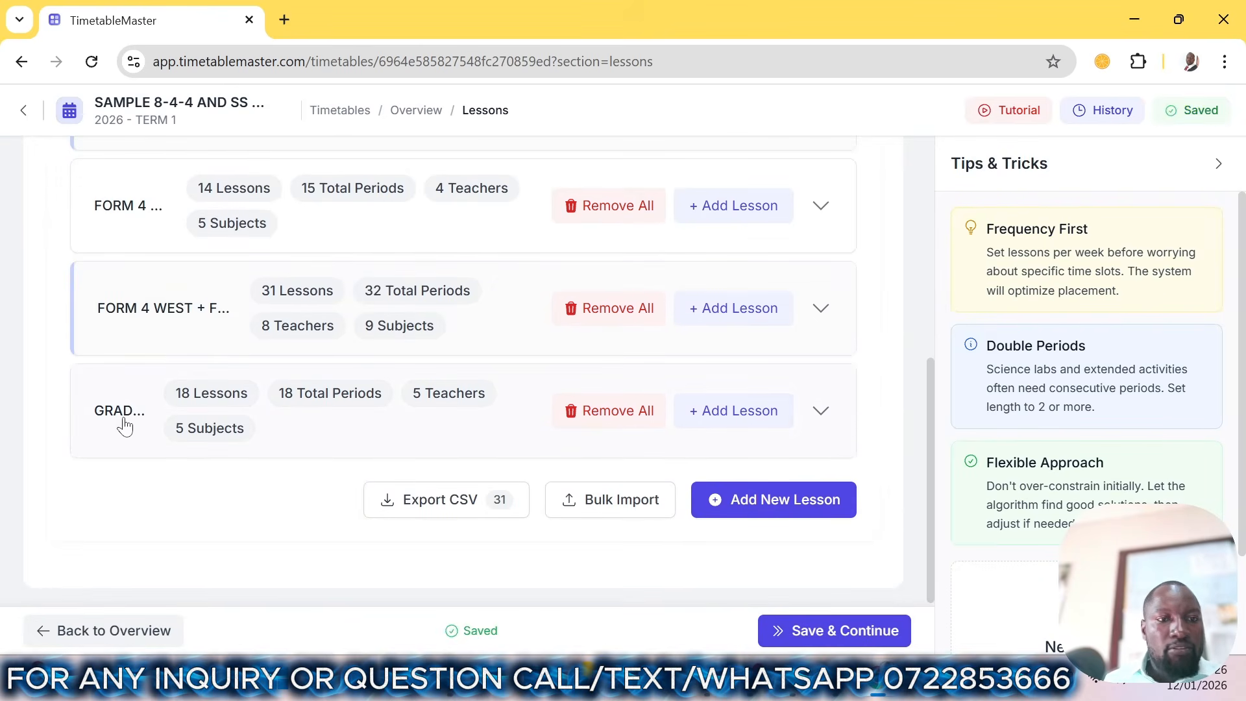
{"action": "left_click", "coordinate": [124, 425]}
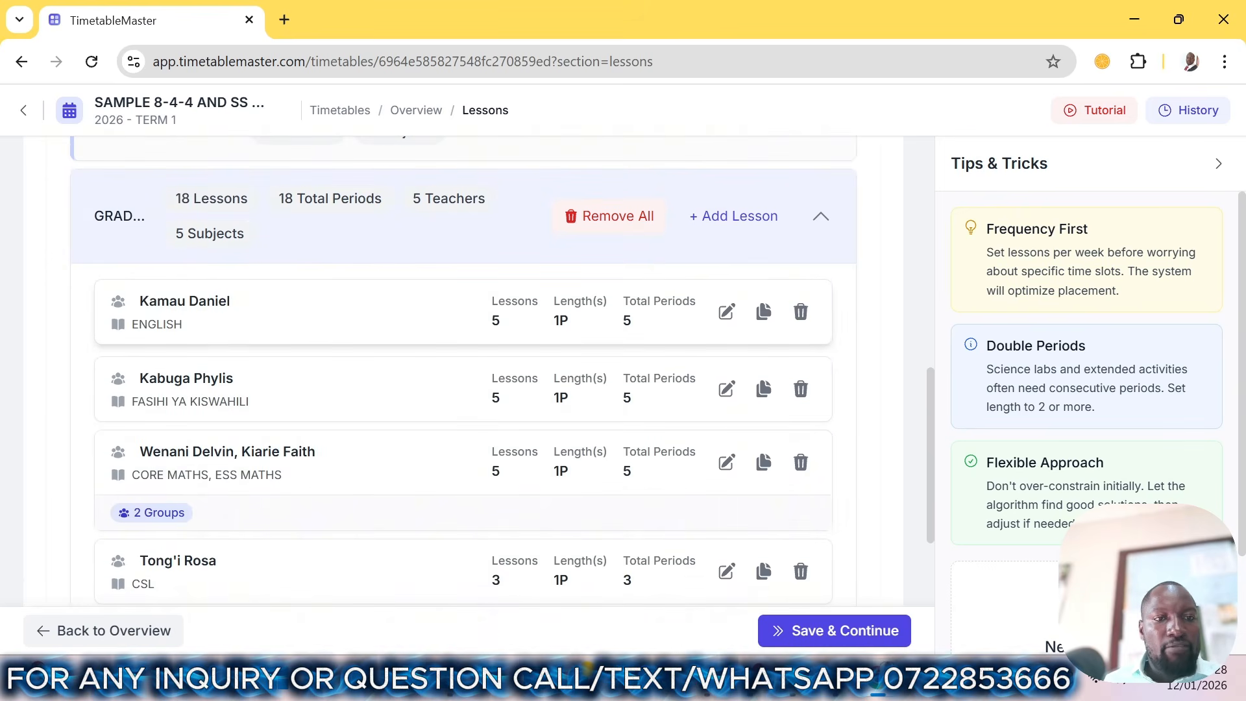
{"action": "scroll", "coordinate": [194, 350], "scroll_direction": "down", "scroll_amount": 2}
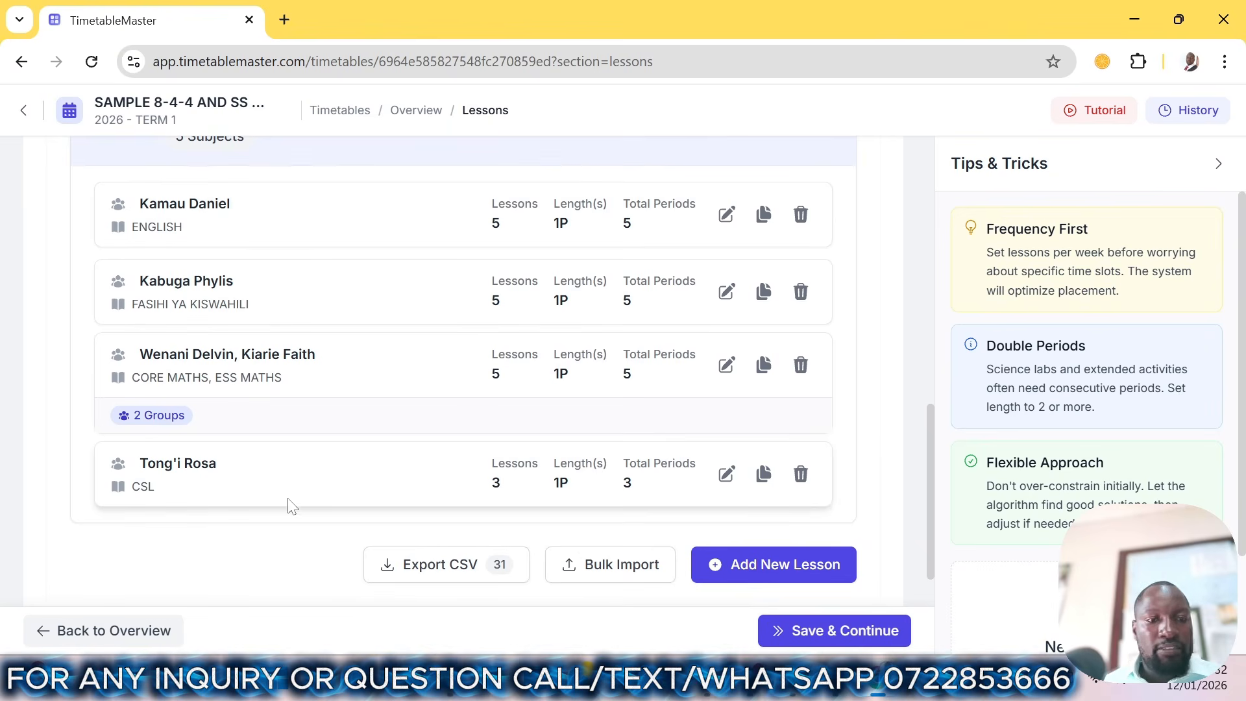
{"action": "scroll", "coordinate": [488, 538], "scroll_direction": "up", "scroll_amount": 1}
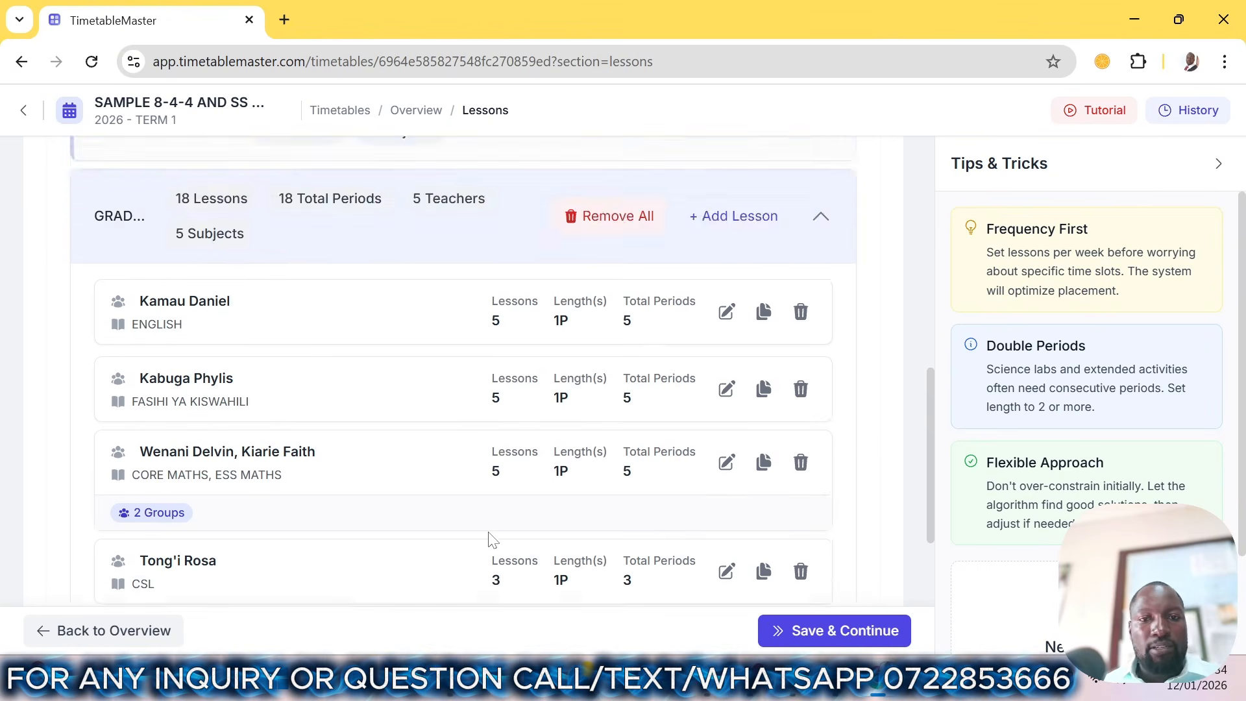
{"action": "scroll", "coordinate": [490, 538], "scroll_direction": "down", "scroll_amount": 1}
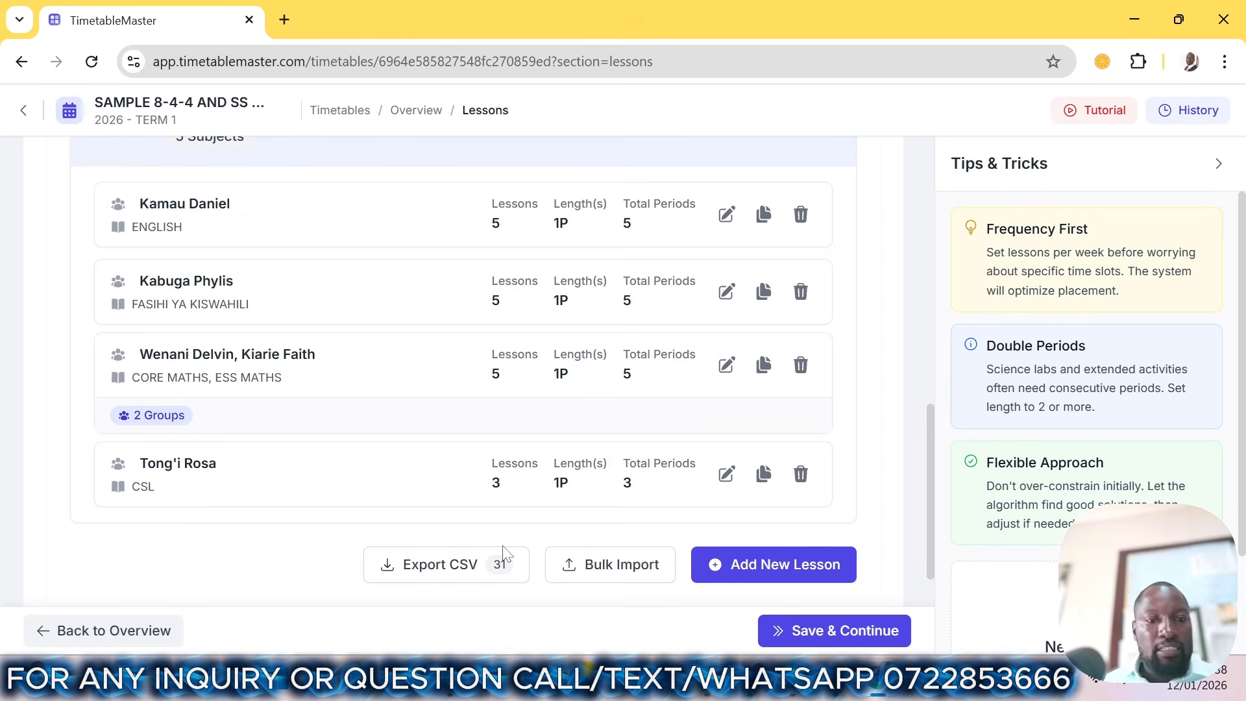
- Start a new lesson for the GRADE 10 section and continue to its setup
{"action": "left_click", "coordinate": [761, 568]}
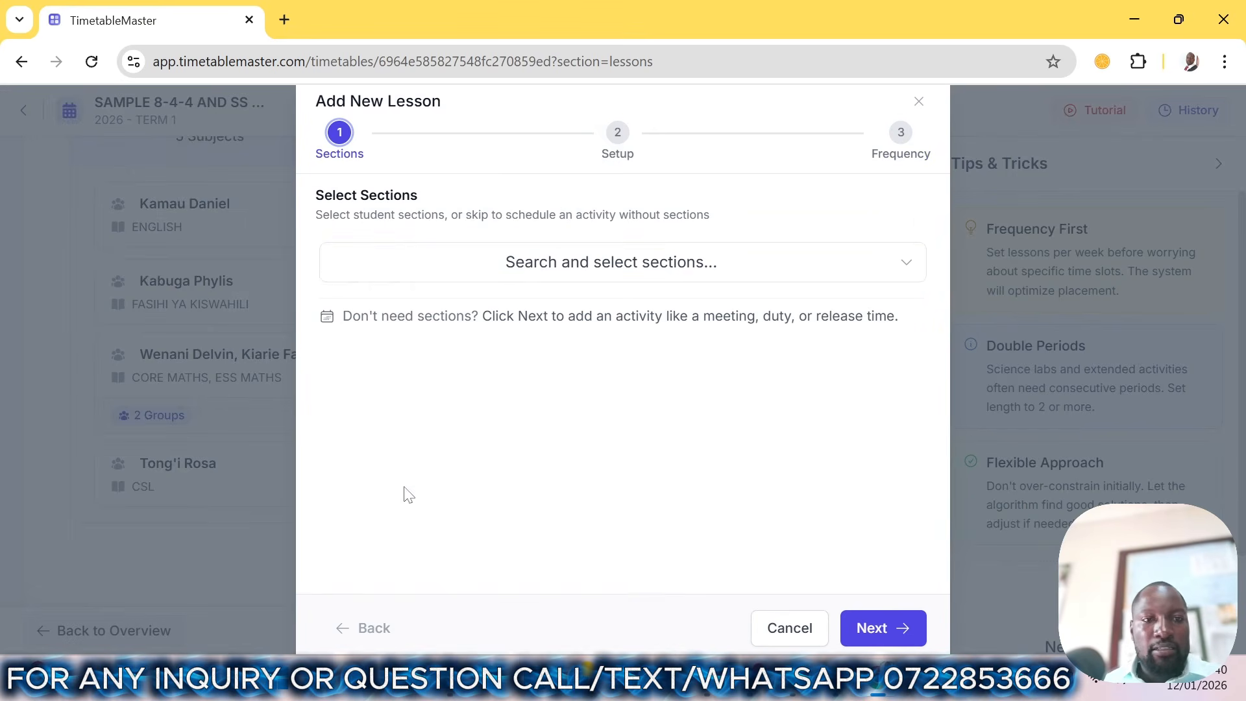
{"action": "left_click", "coordinate": [539, 270]}
{"action": "left_click", "coordinate": [419, 469]}
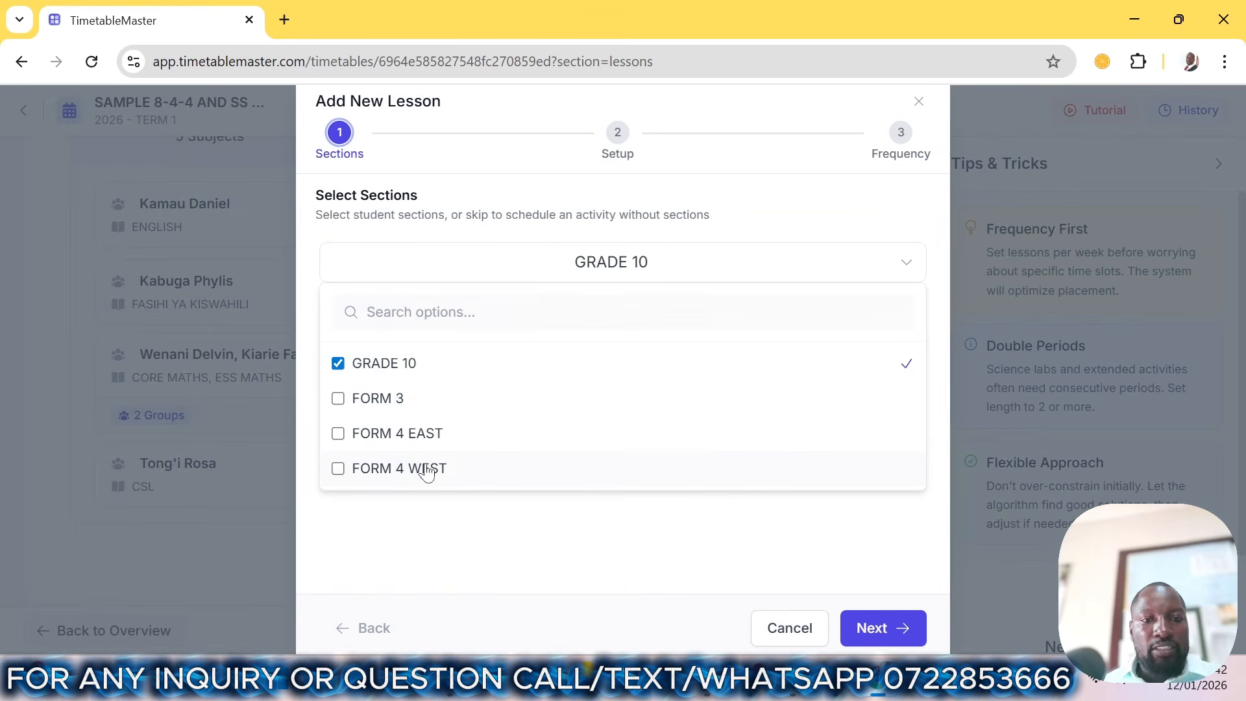
{"action": "left_click", "coordinate": [867, 625]}
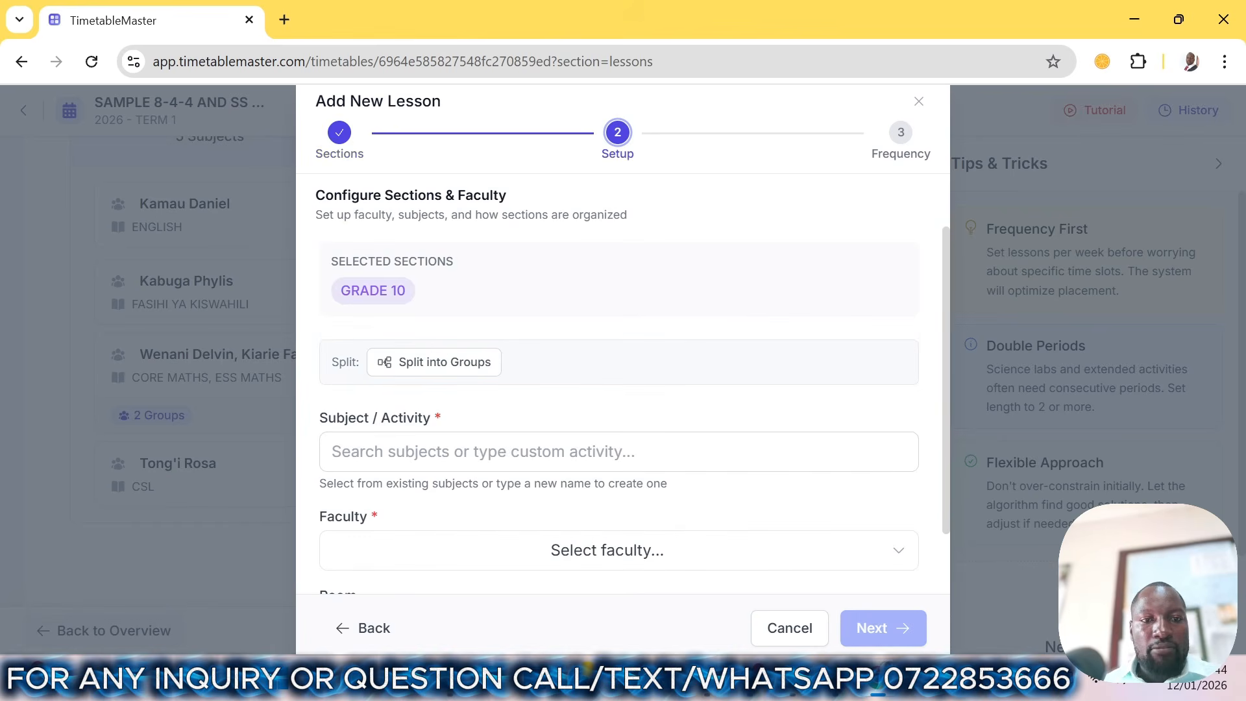
- Set ICT as the lesson's subject, assign the Core Maths teacher to it, and proceed to the frequency settings
{"action": "left_click", "coordinate": [618, 451]}
{"action": "type", "text": "ICT"}
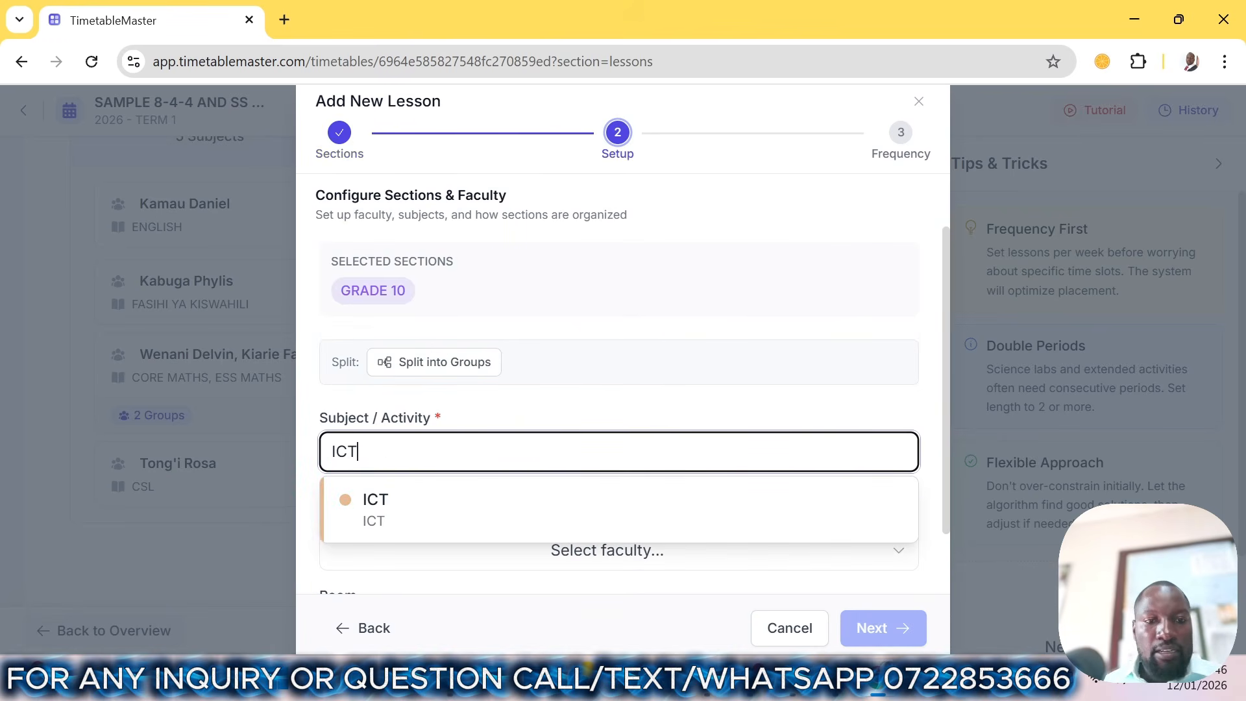
{"action": "left_click", "coordinate": [412, 523]}
{"action": "scroll", "coordinate": [717, 571], "scroll_direction": "down", "scroll_amount": 2}
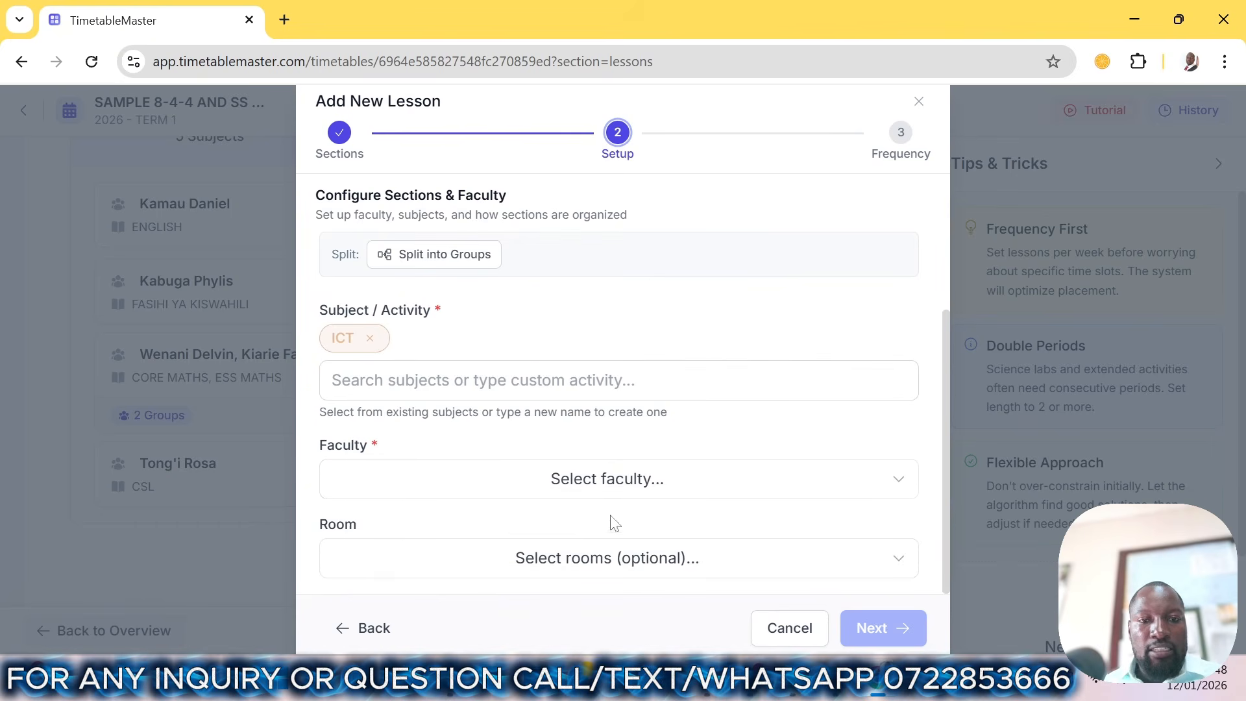
{"action": "left_click", "coordinate": [598, 493]}
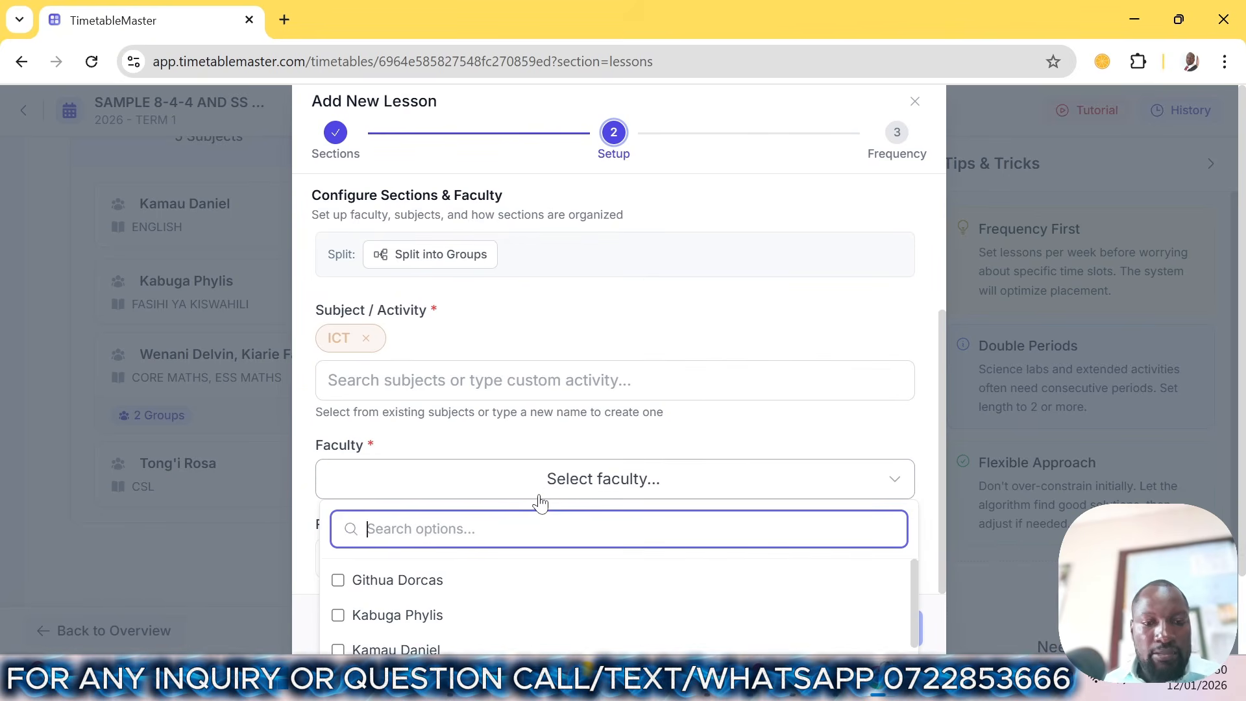
{"action": "type", "text": "WE"}
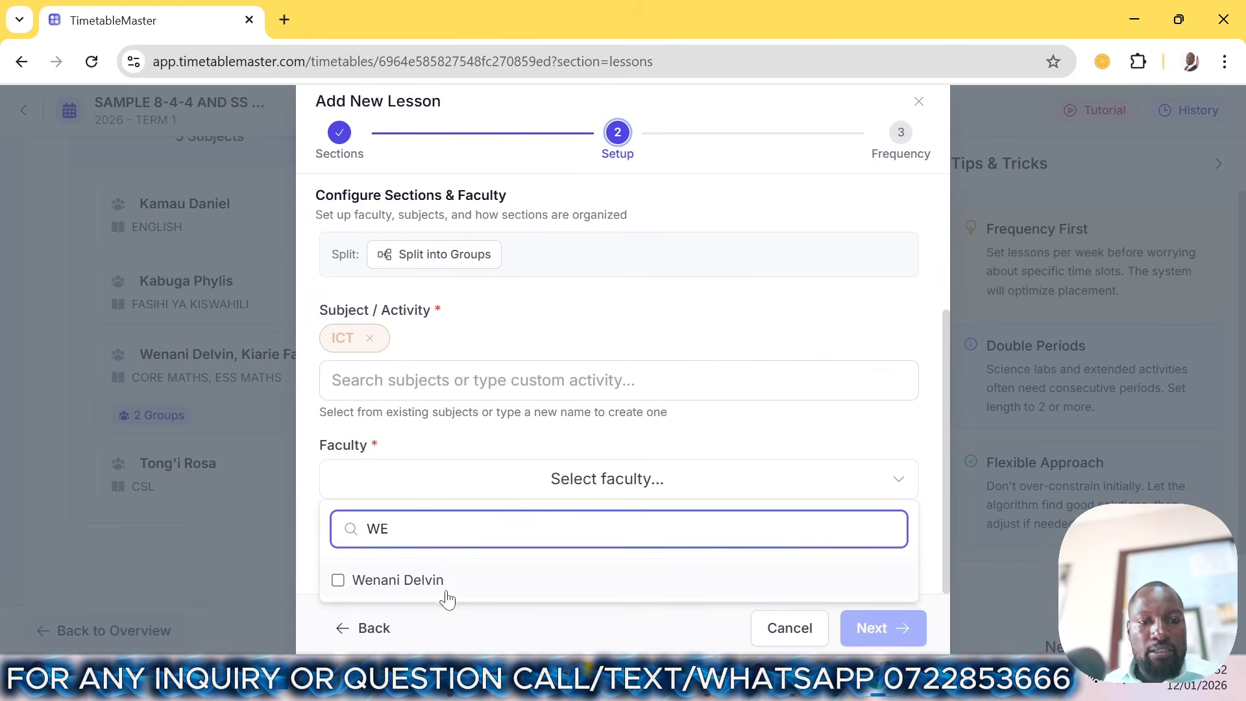
{"action": "left_click", "coordinate": [446, 592]}
{"action": "left_click", "coordinate": [877, 631]}
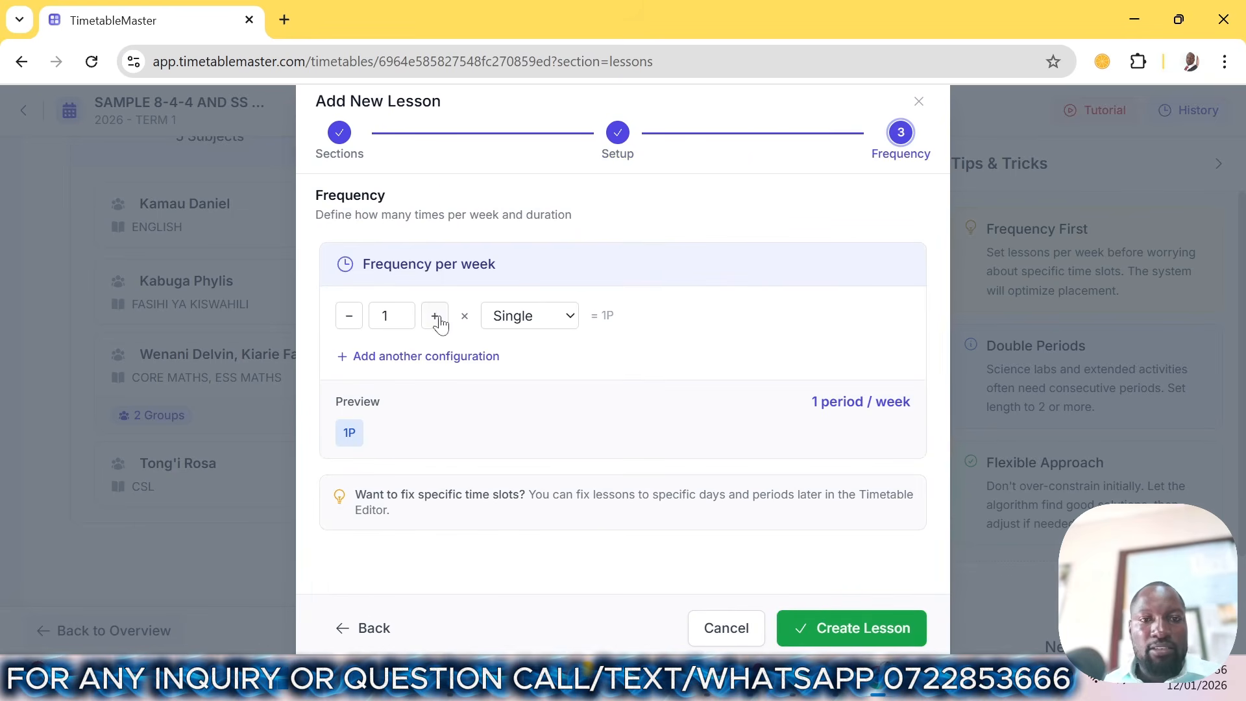
- Create the GRADE 10 ICT lesson with 2 single periods per week and save the lessons
{"action": "left_click", "coordinate": [438, 321]}
{"action": "left_click", "coordinate": [795, 627]}
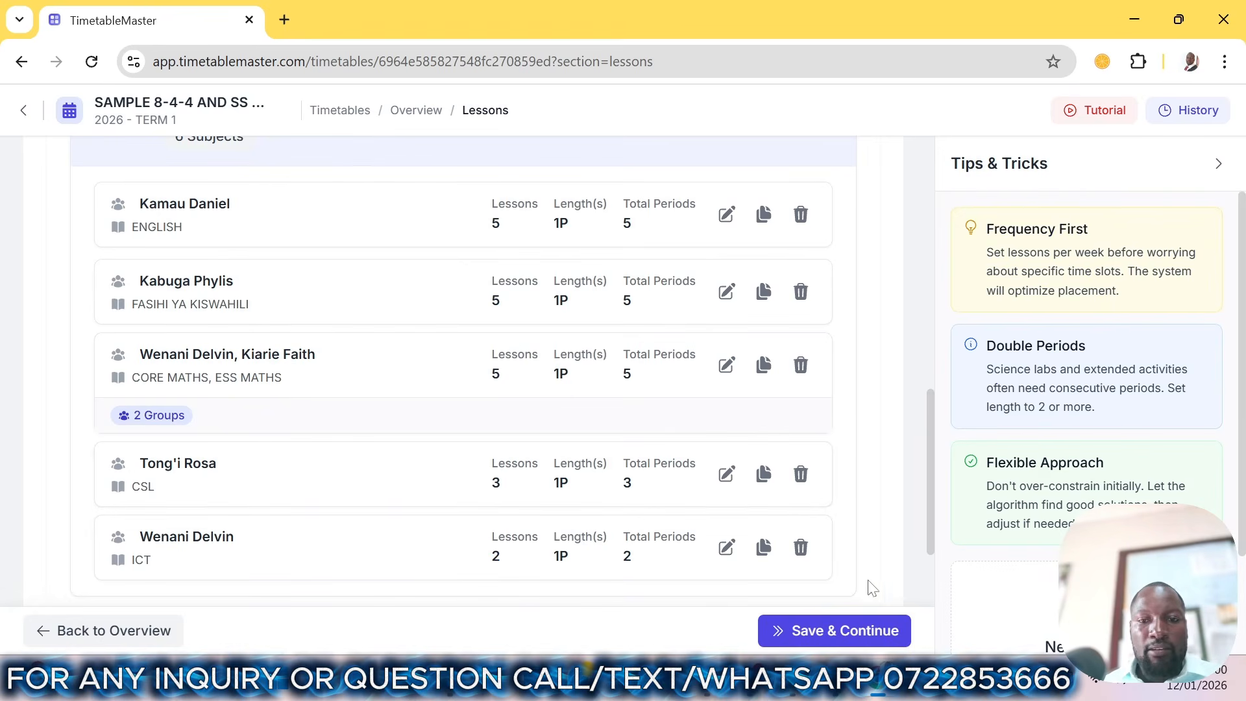
{"action": "left_click", "coordinate": [848, 630]}
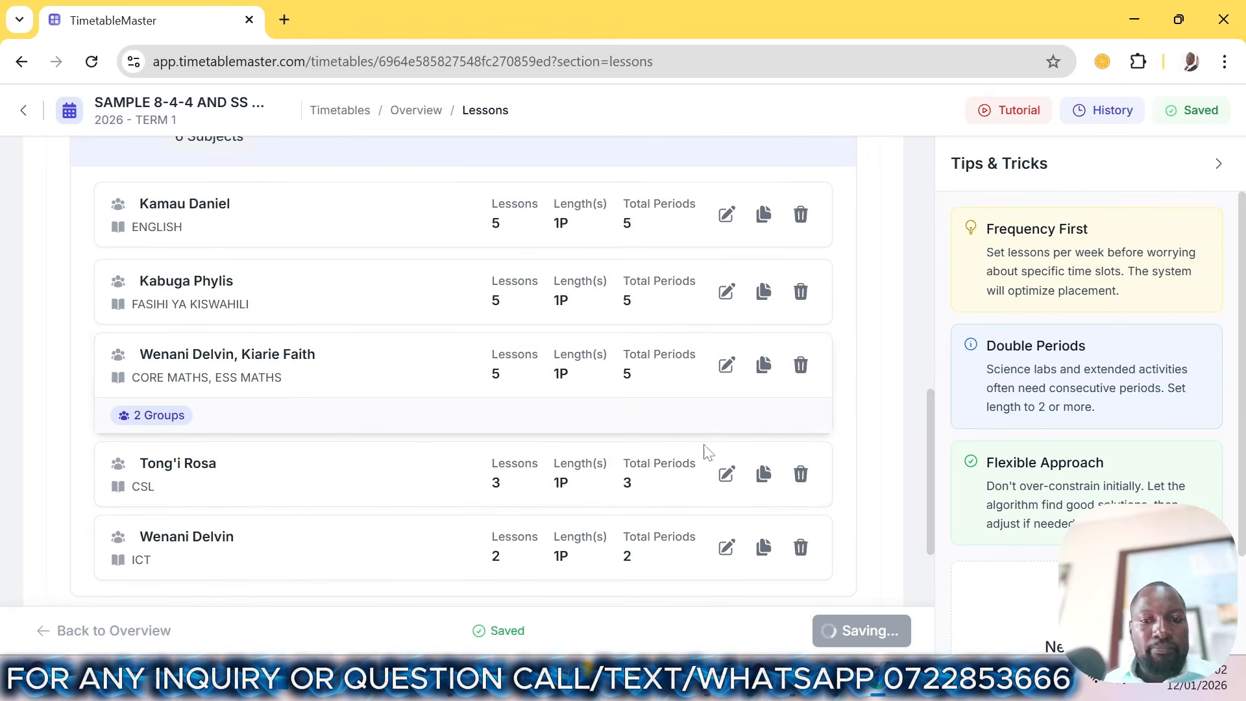
{"action": "scroll", "coordinate": [825, 532], "scroll_direction": "up", "scroll_amount": 2}
{"action": "scroll", "coordinate": [814, 542], "scroll_direction": "down", "scroll_amount": 4}
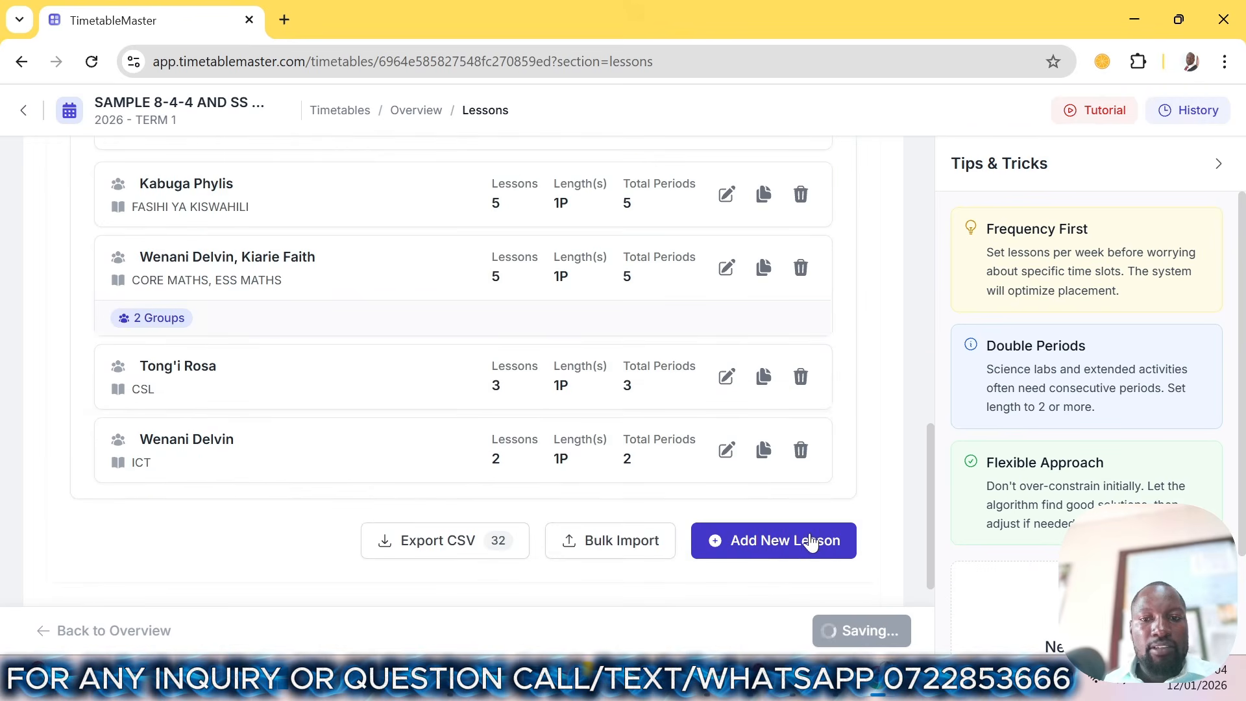
{"action": "left_click", "coordinate": [781, 544]}
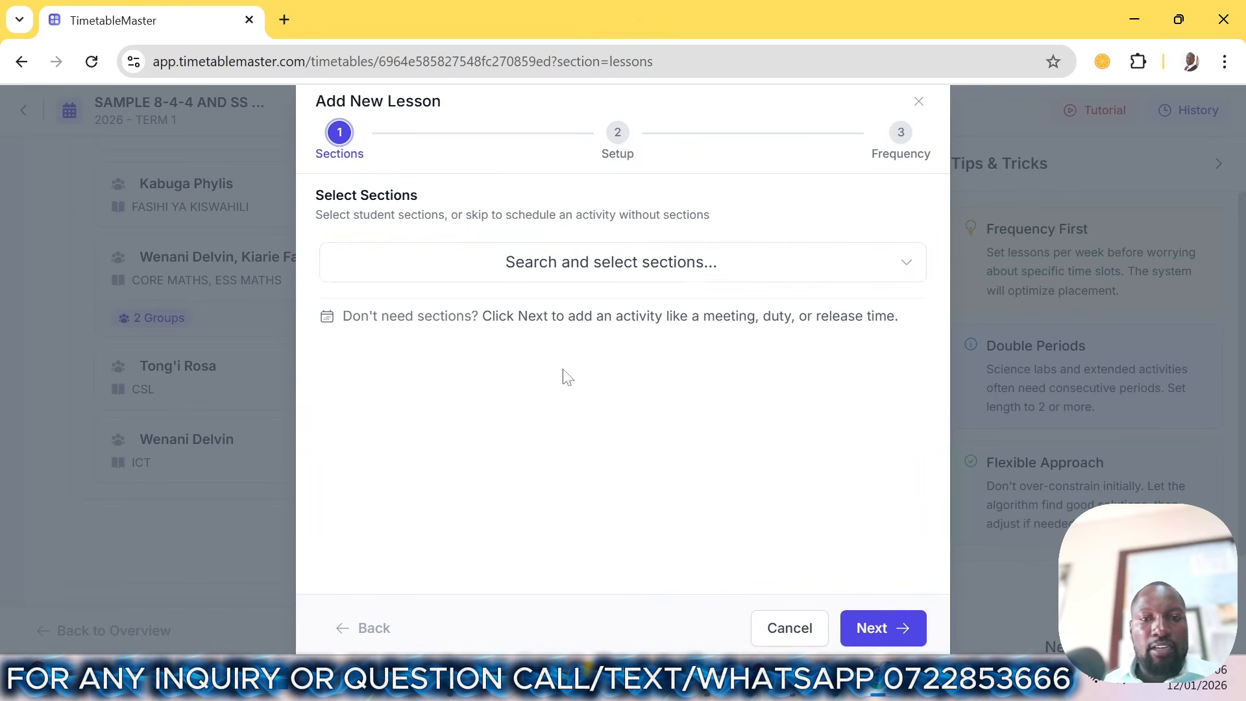
{"action": "left_click", "coordinate": [554, 262]}
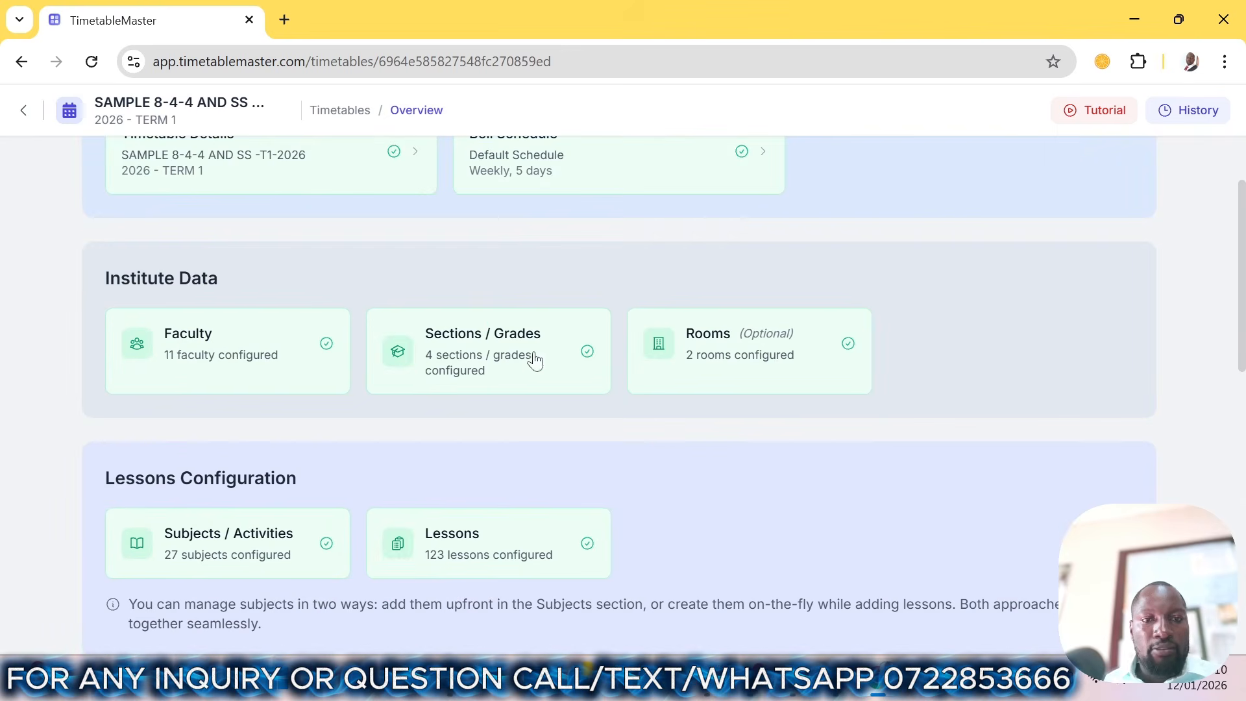
- Reopen the timetable's Lessons section from the overview
{"action": "scroll", "coordinate": [305, 448], "scroll_direction": "down", "scroll_amount": 2}
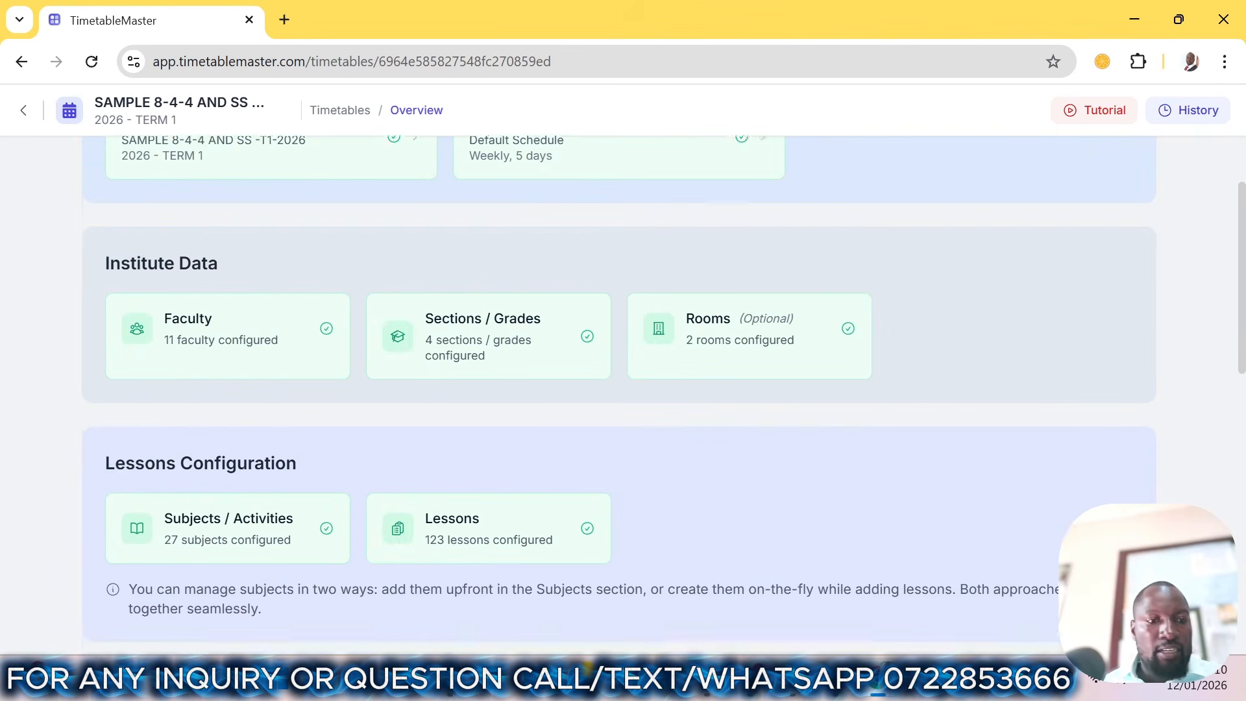
{"action": "left_click", "coordinate": [465, 439]}
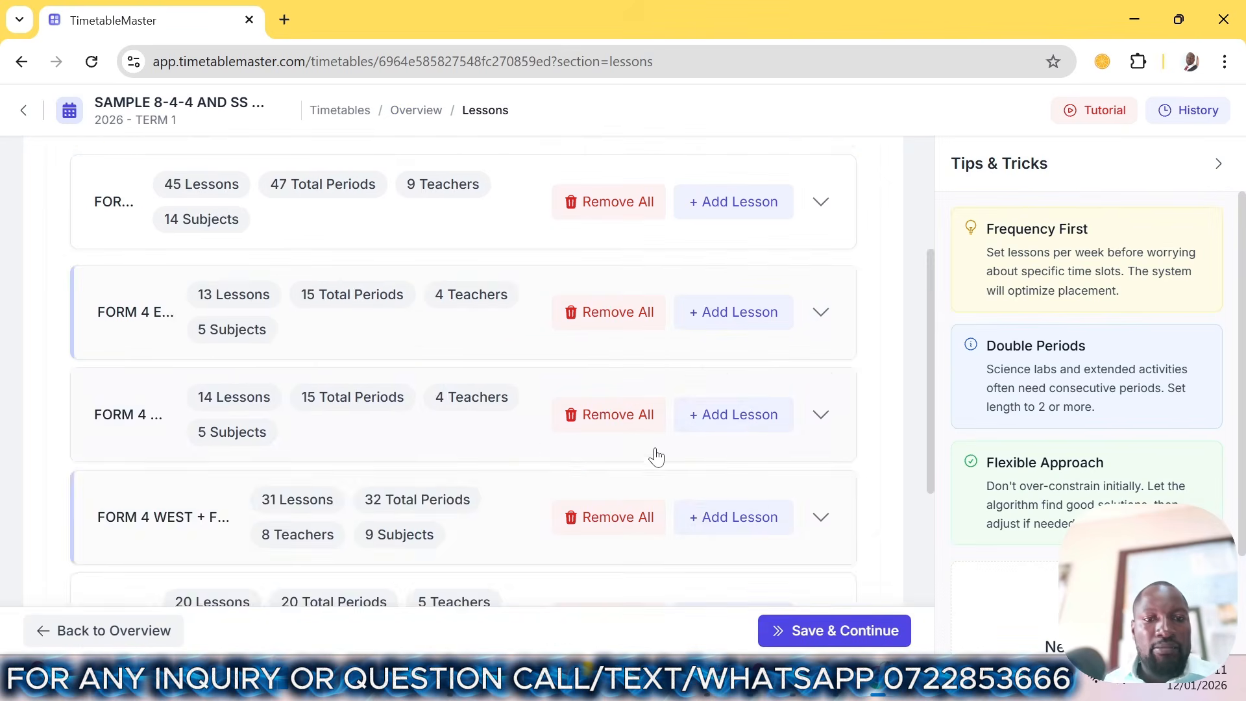
{"action": "scroll", "coordinate": [649, 457], "scroll_direction": "down", "scroll_amount": 3}
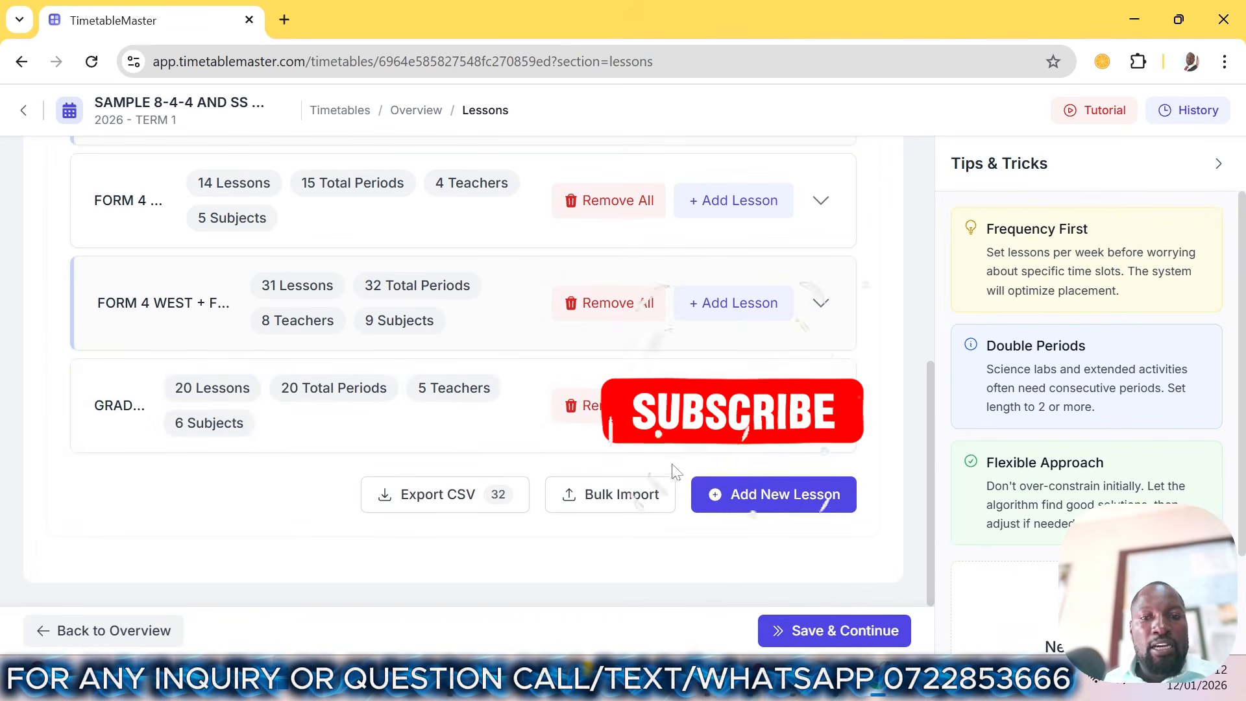
- Start another new lesson for the GRADE 10 section and continue to its setup
{"action": "left_click", "coordinate": [741, 503]}
{"action": "left_click", "coordinate": [681, 260]}
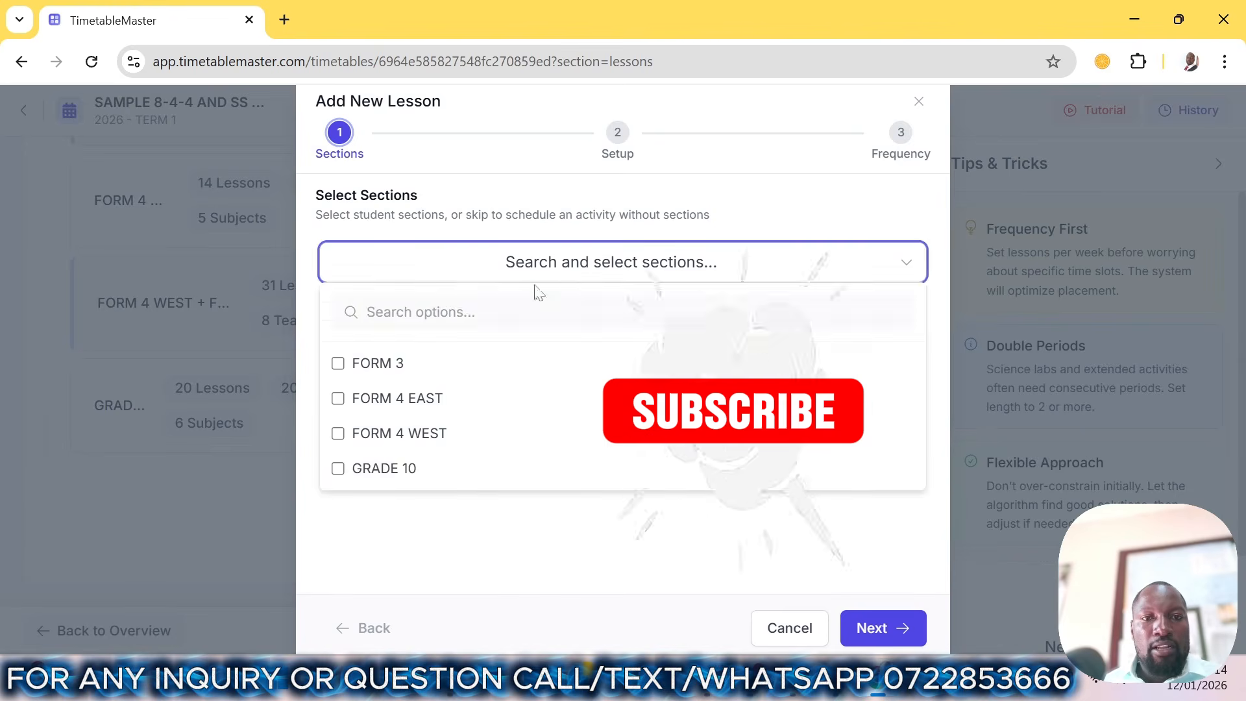
{"action": "left_click", "coordinate": [429, 473]}
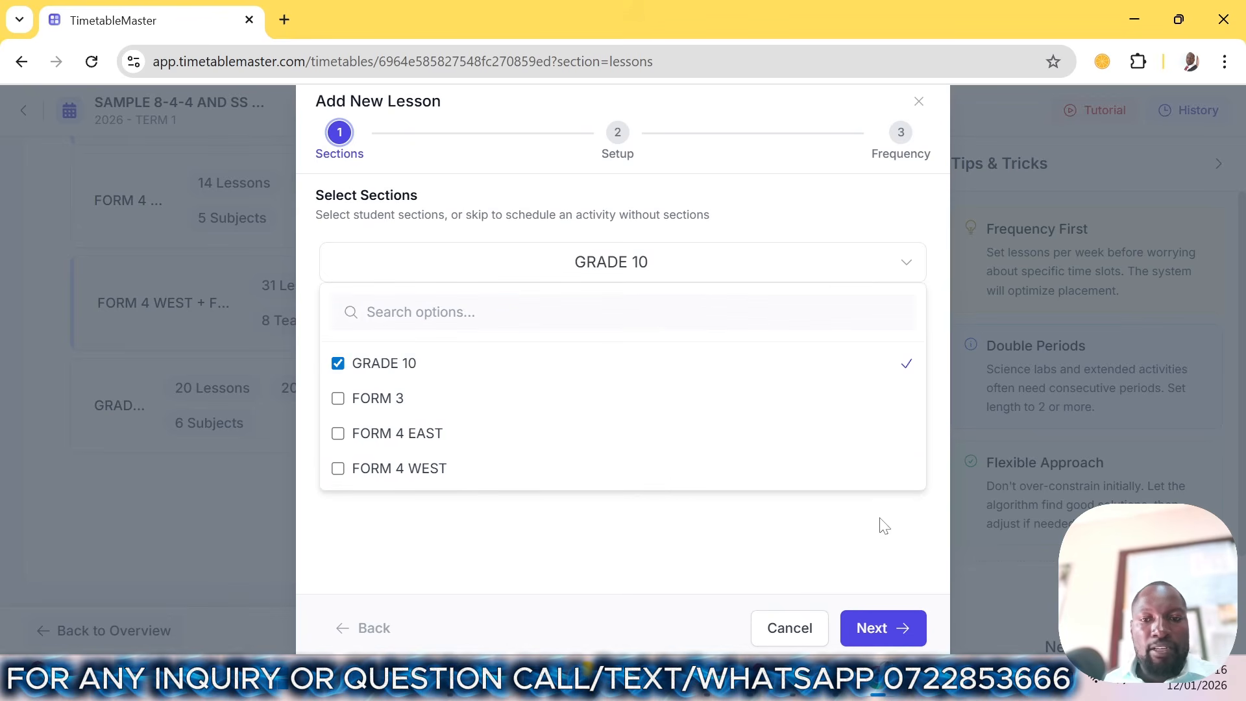
{"action": "left_click", "coordinate": [875, 629]}
- Set P.E. as the lesson's subject, assign its teacher from the faculty list, and proceed to the frequency settings
{"action": "left_click", "coordinate": [619, 451]}
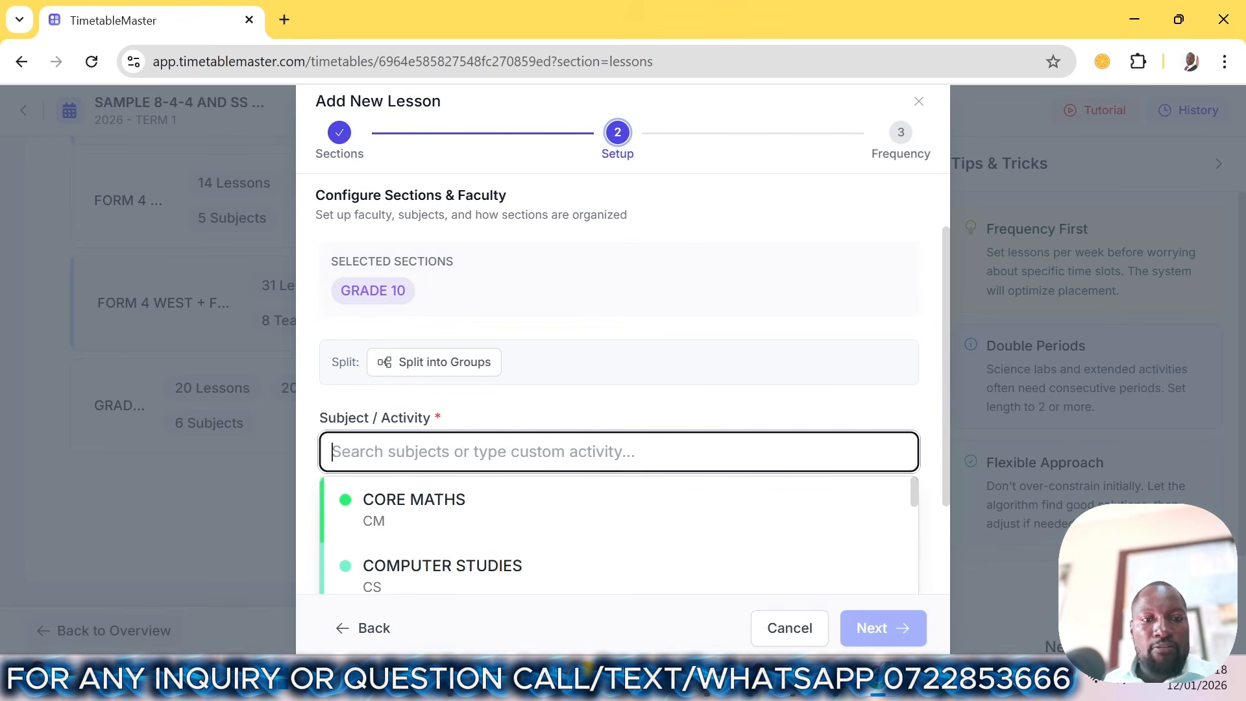
{"action": "type", "text": "P."}
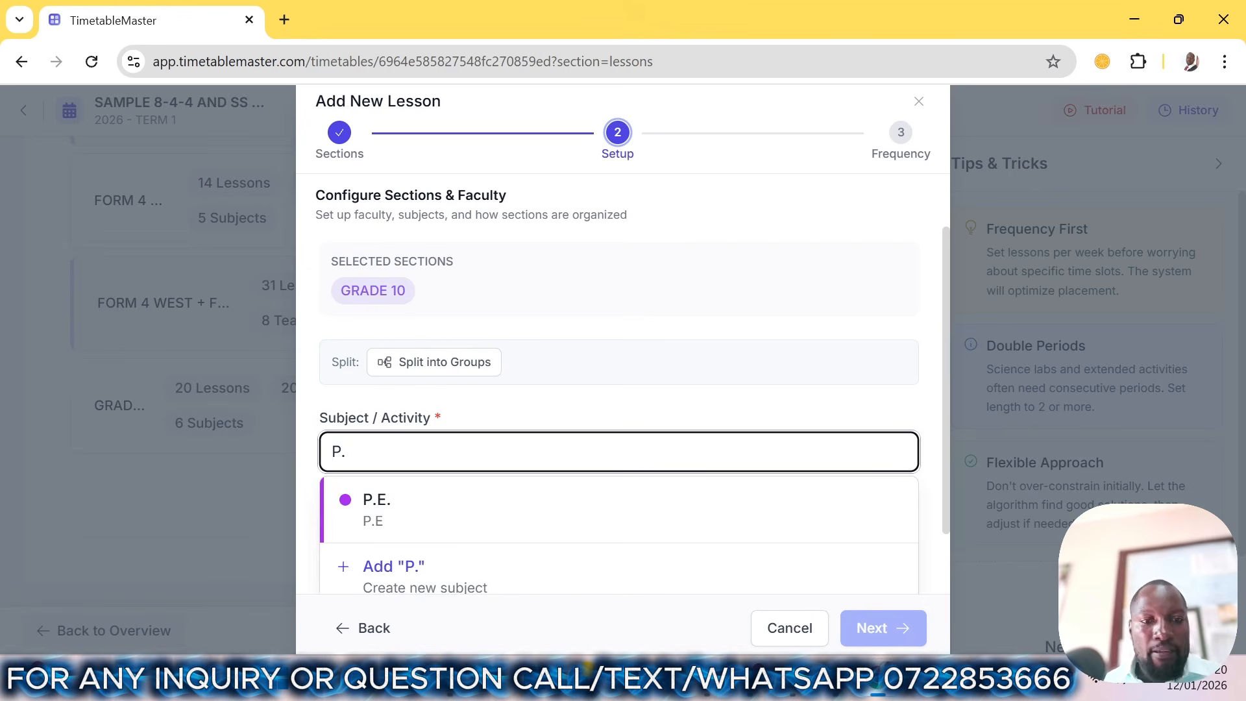
{"action": "left_click", "coordinate": [454, 512]}
{"action": "scroll", "coordinate": [478, 535], "scroll_direction": "down", "scroll_amount": 2}
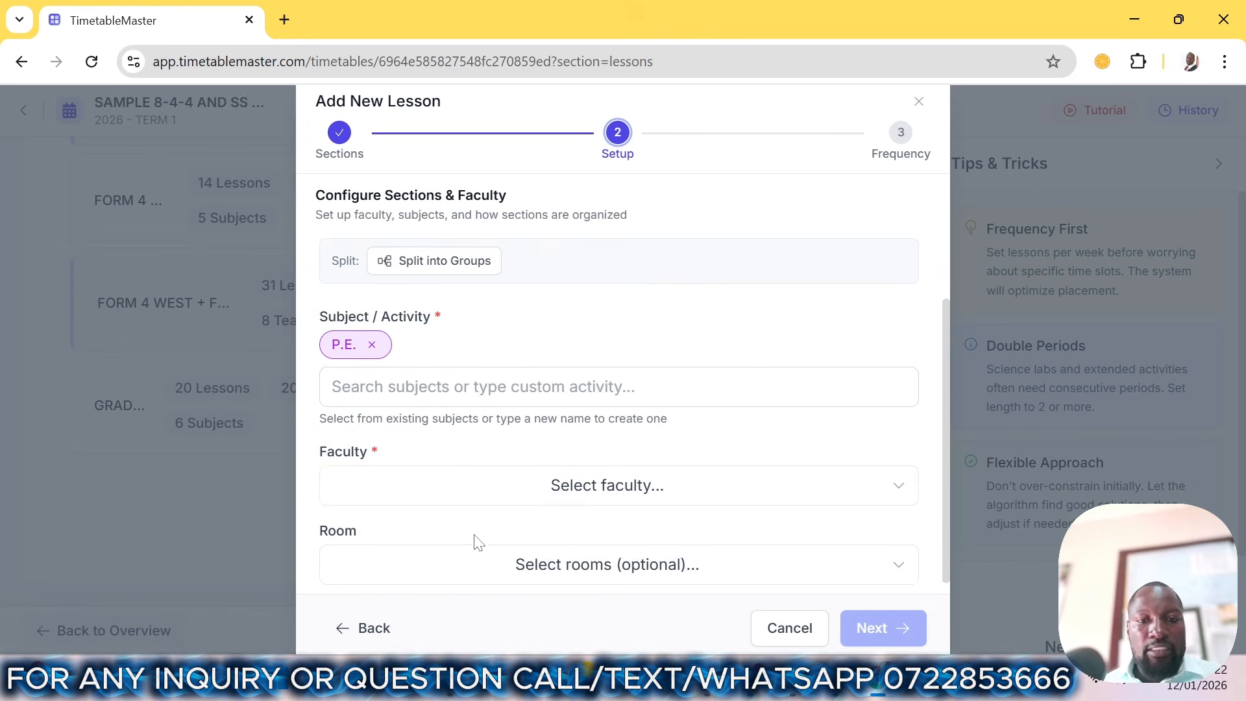
{"action": "left_click", "coordinate": [473, 479]}
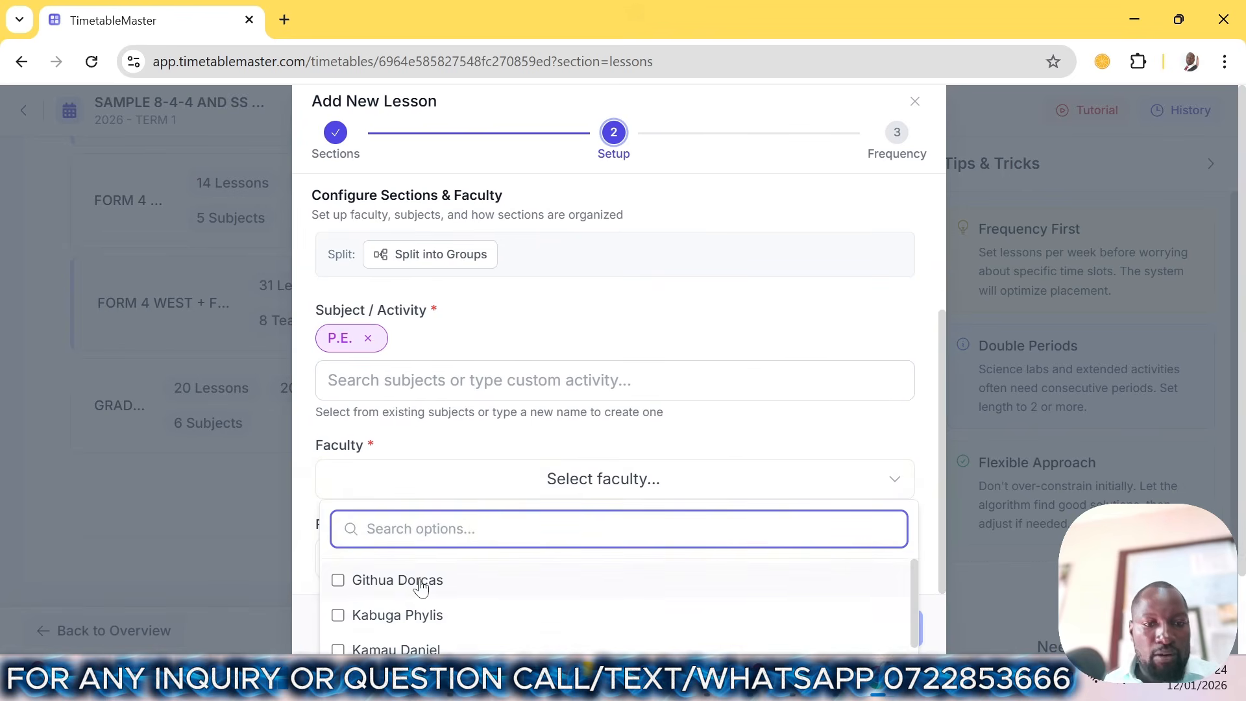
{"action": "scroll", "coordinate": [420, 586], "scroll_direction": "down", "scroll_amount": 5}
{"action": "left_click", "coordinate": [412, 628]}
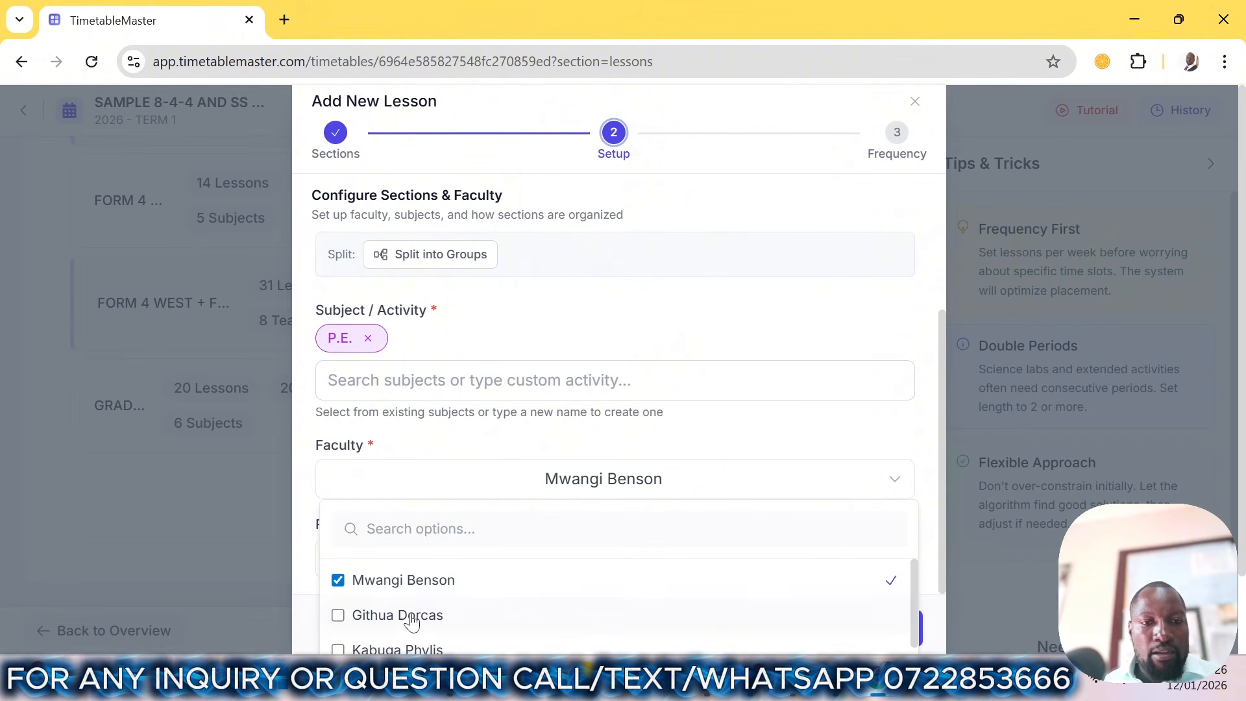
{"action": "left_click", "coordinate": [678, 448]}
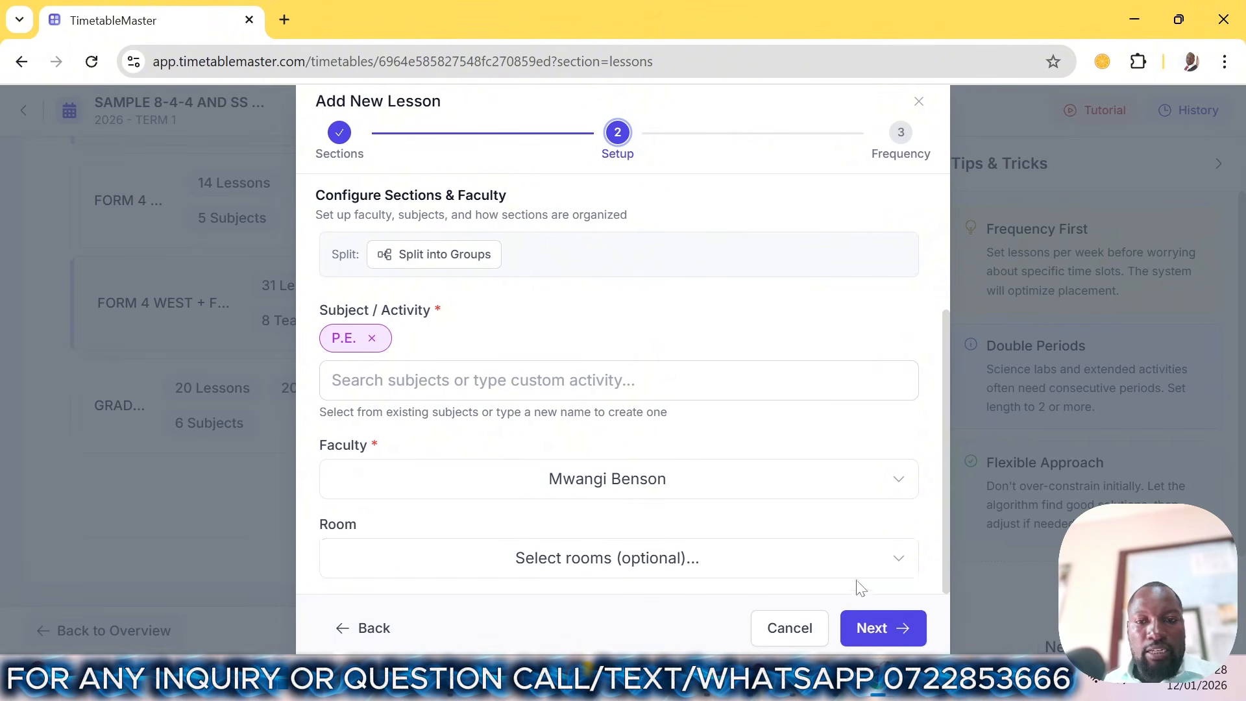
{"action": "left_click", "coordinate": [870, 626]}
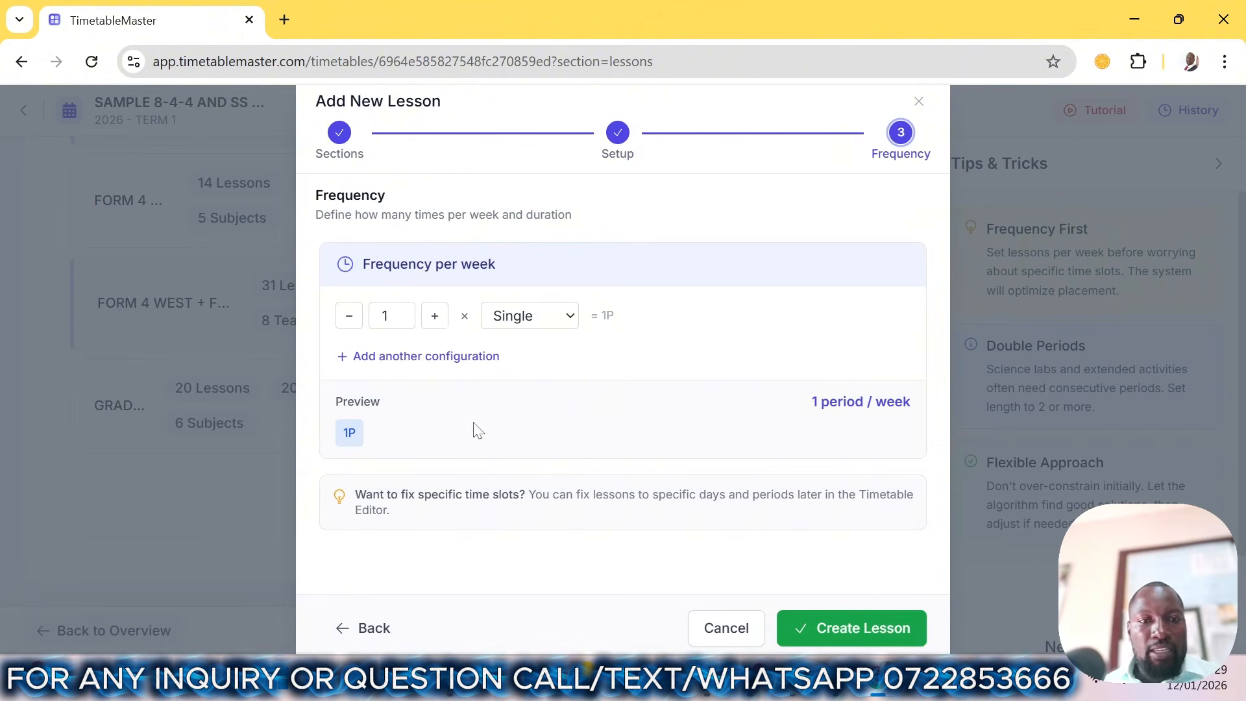
- Set the GRADE 10 P.E. lesson to 3 single periods per week and create it
{"action": "left_click", "coordinate": [433, 318]}
{"action": "left_click", "coordinate": [434, 318]}
{"action": "left_click", "coordinate": [854, 628]}
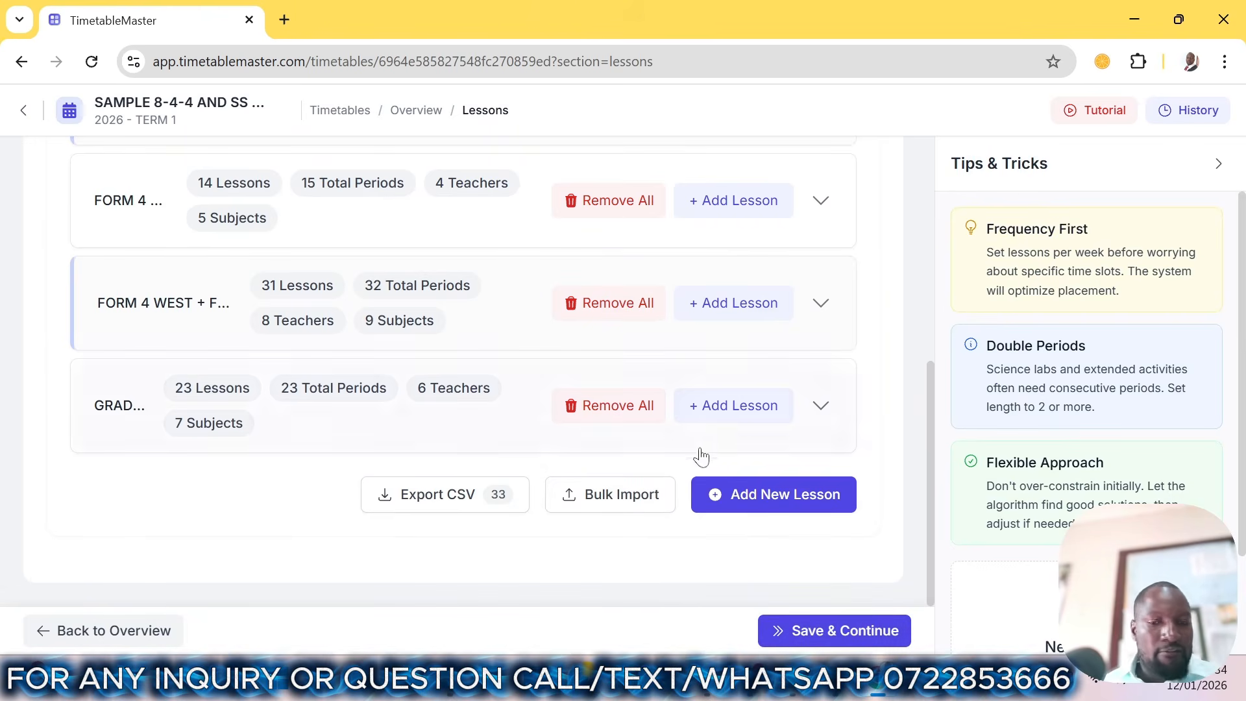
- Start one more new lesson for the GRADE 10 section and continue to its setup
{"action": "left_click", "coordinate": [759, 503]}
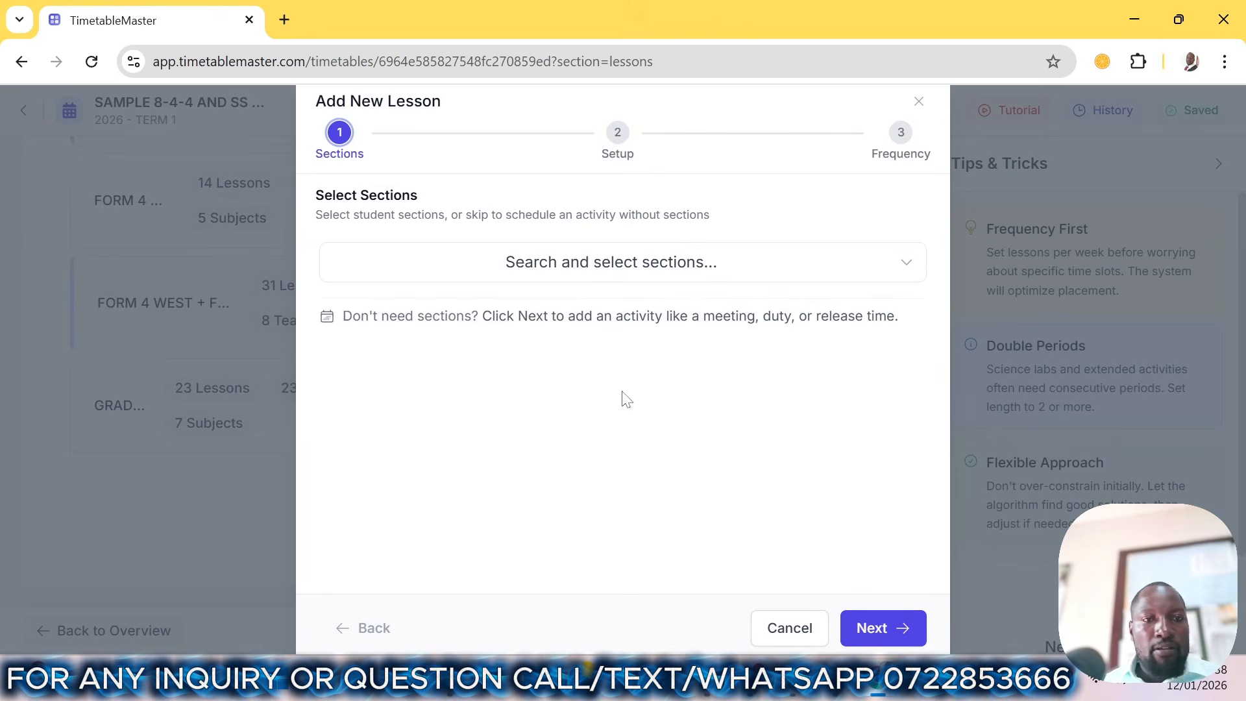
{"action": "left_click", "coordinate": [536, 275]}
{"action": "left_click", "coordinate": [456, 465]}
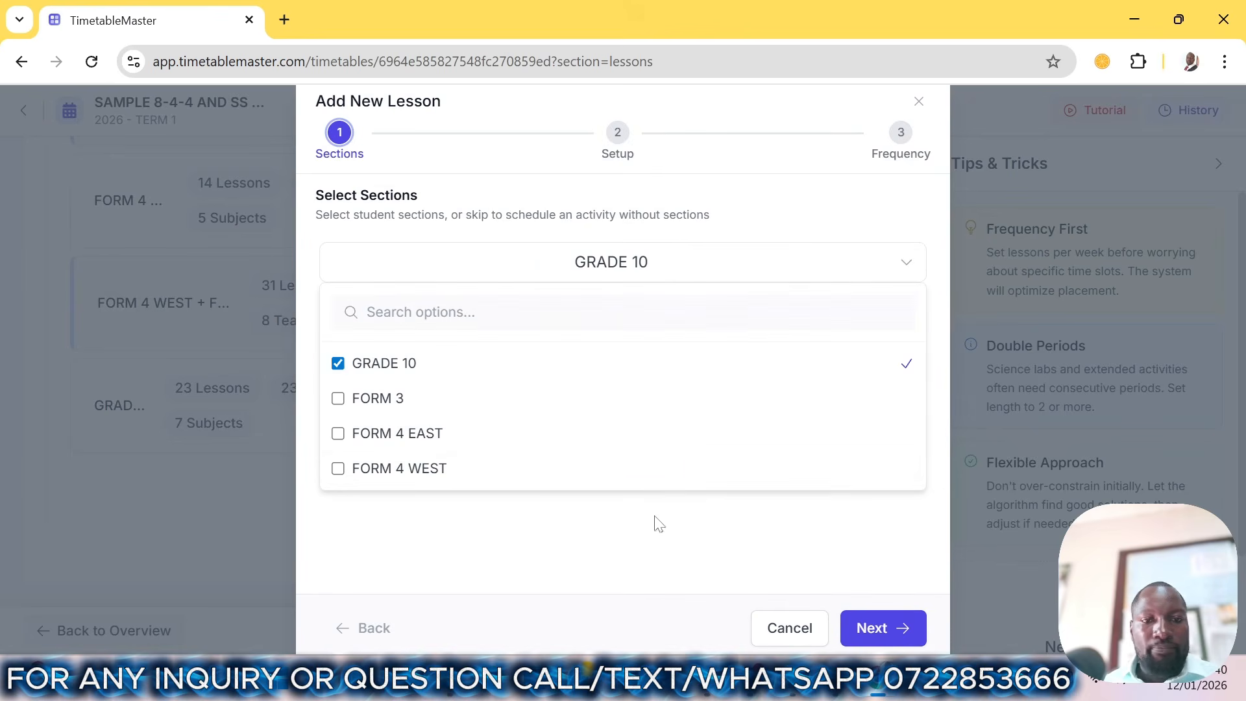
{"action": "left_click", "coordinate": [889, 639]}
- Set PPI as the subject of the new GRADE 10 lesson
{"action": "left_click", "coordinate": [618, 452]}
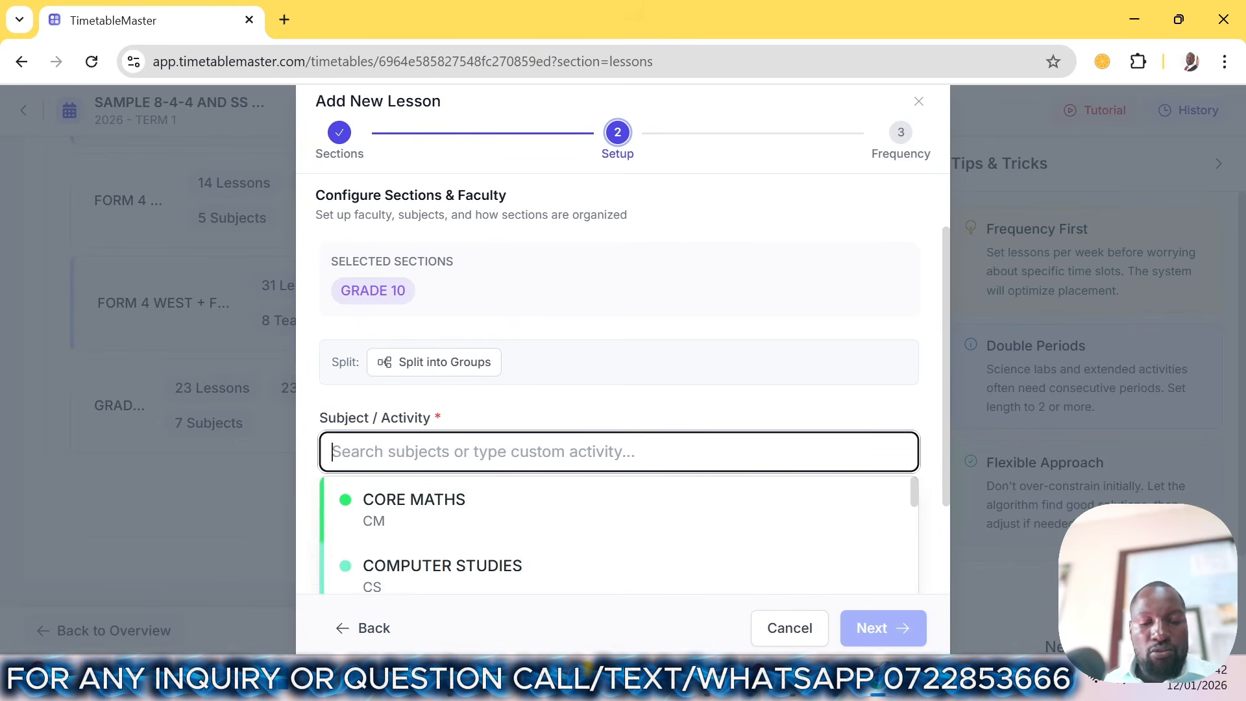
{"action": "type", "text": "PP"}
{"action": "key", "text": "Return"}
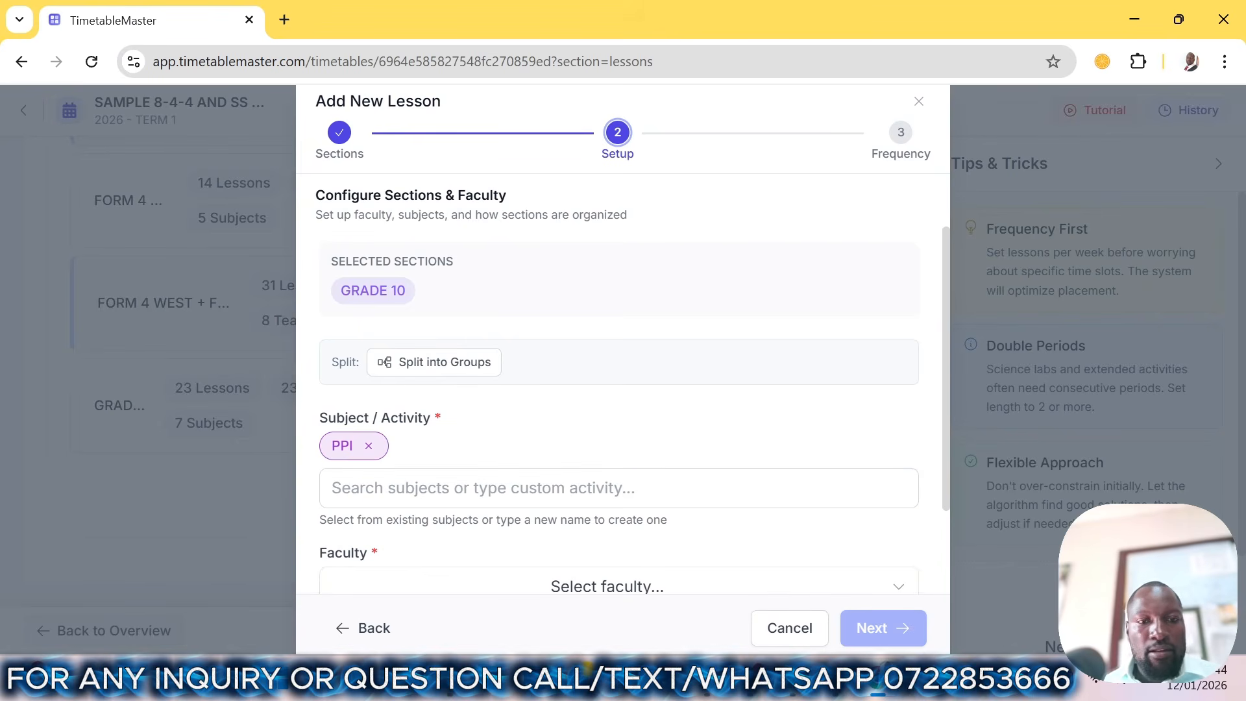
- Assign the PPI lesson's teacher from the faculty list and create the lesson with 1 single period per week
{"action": "scroll", "coordinate": [709, 590], "scroll_direction": "down", "scroll_amount": 2}
{"action": "left_click", "coordinate": [602, 480]}
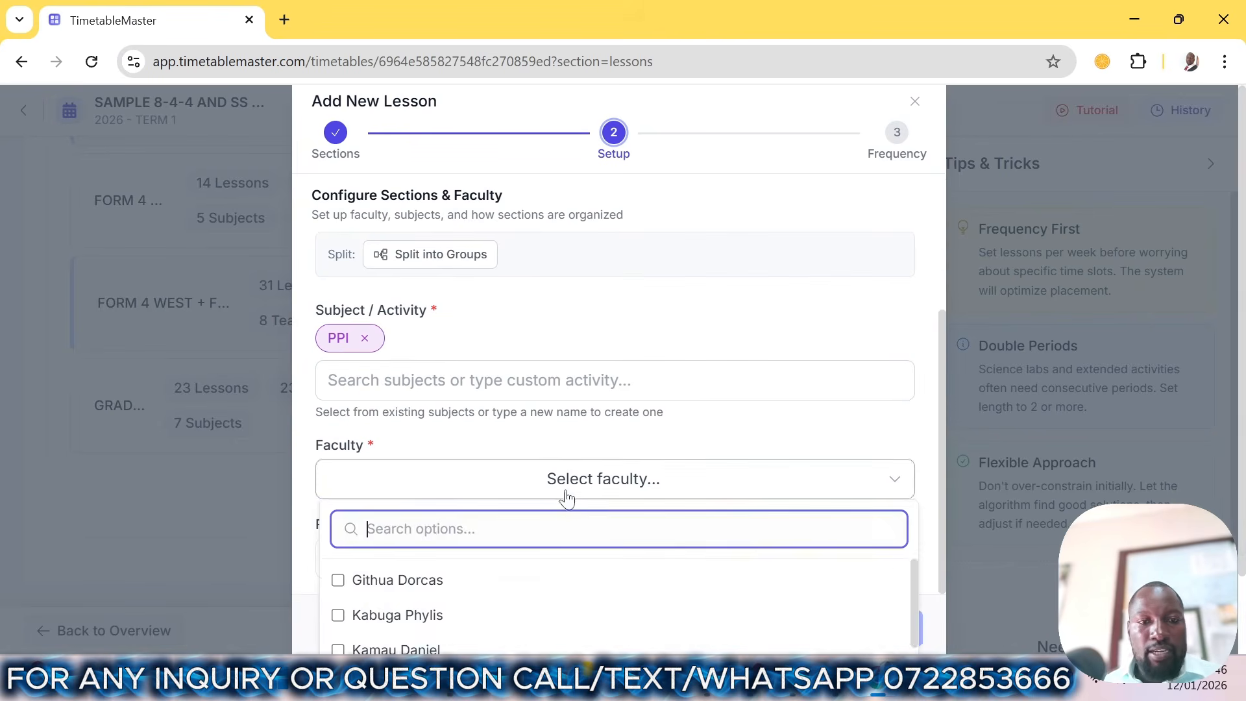
{"action": "scroll", "coordinate": [431, 563], "scroll_direction": "down", "scroll_amount": 2}
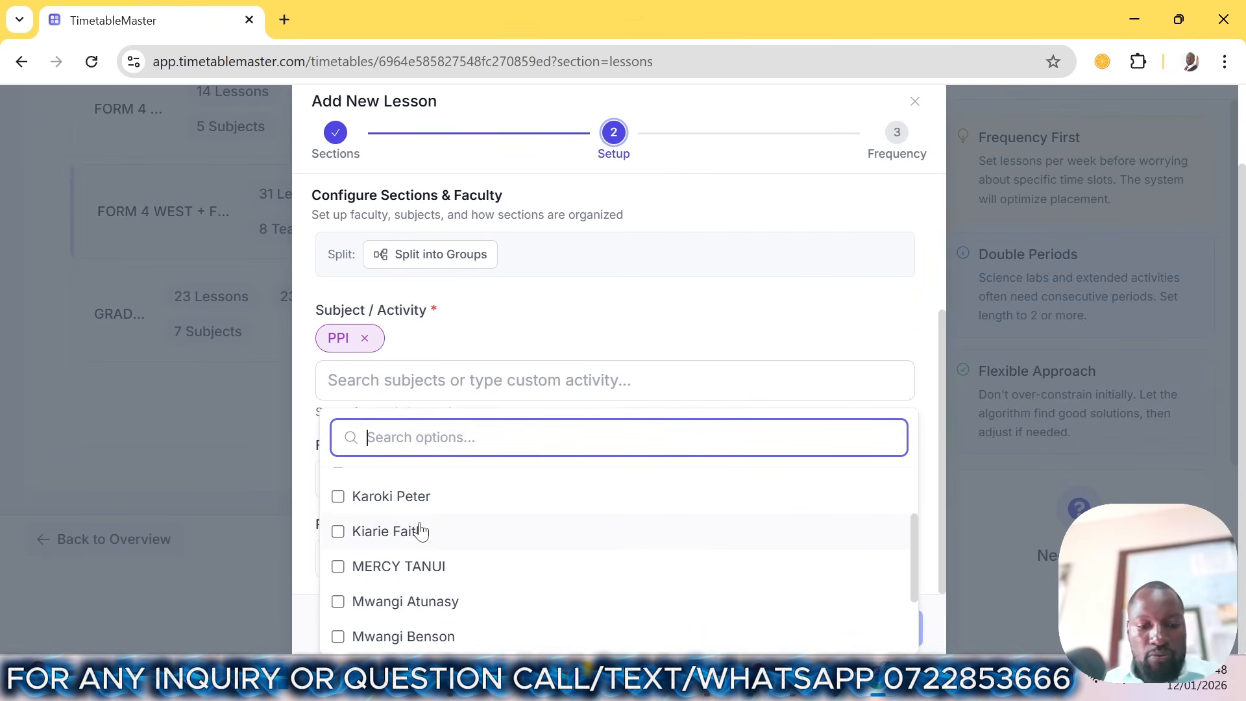
{"action": "type", "text": "FRA"}
{"action": "left_click", "coordinate": [363, 579]}
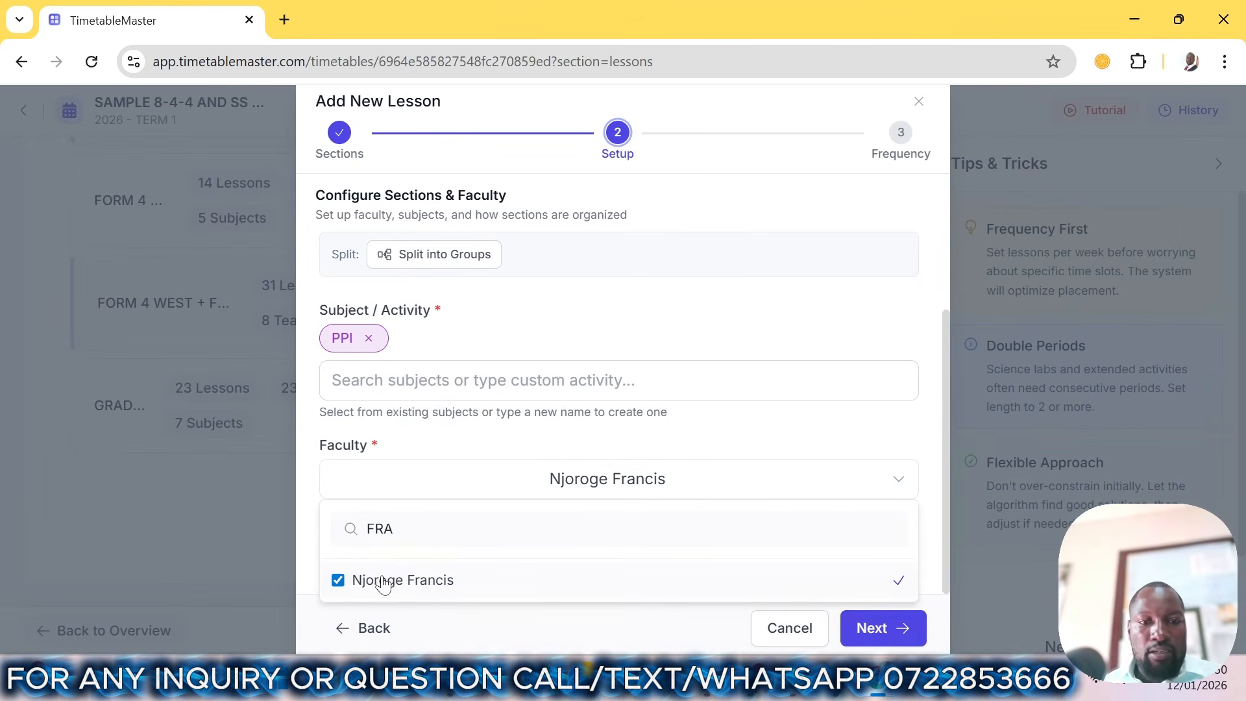
{"action": "left_click", "coordinate": [871, 627]}
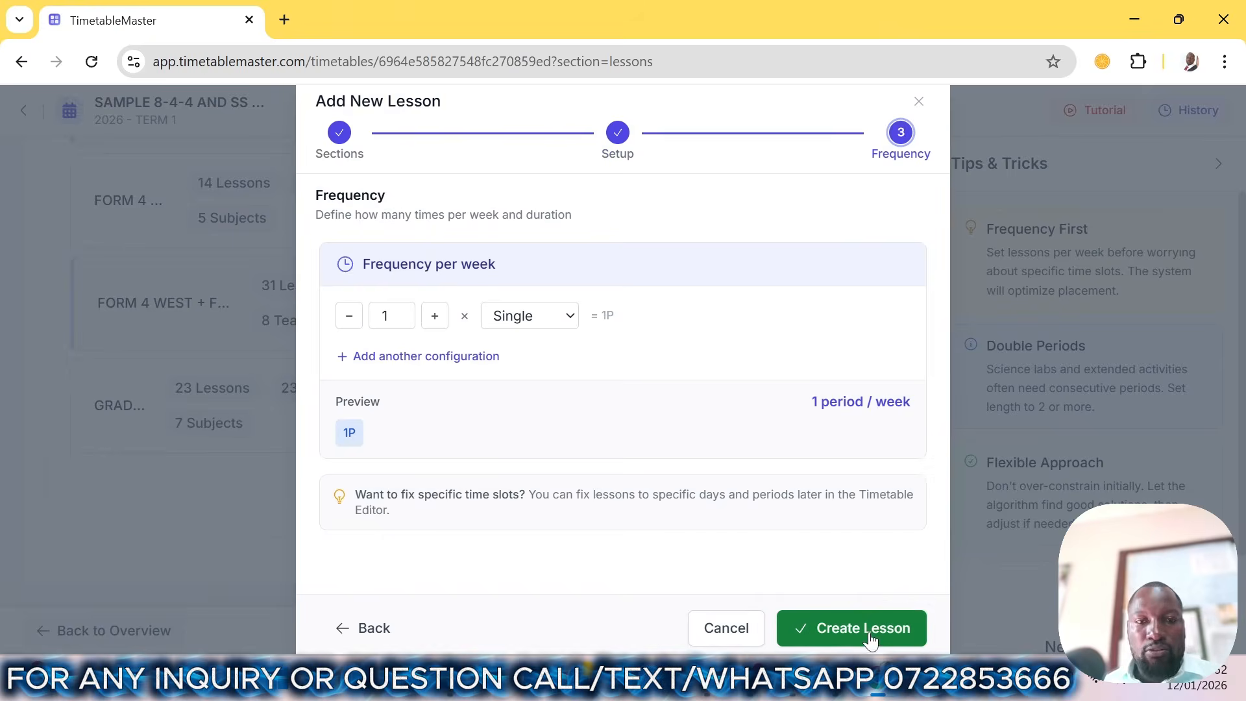
{"action": "left_click", "coordinate": [867, 634]}
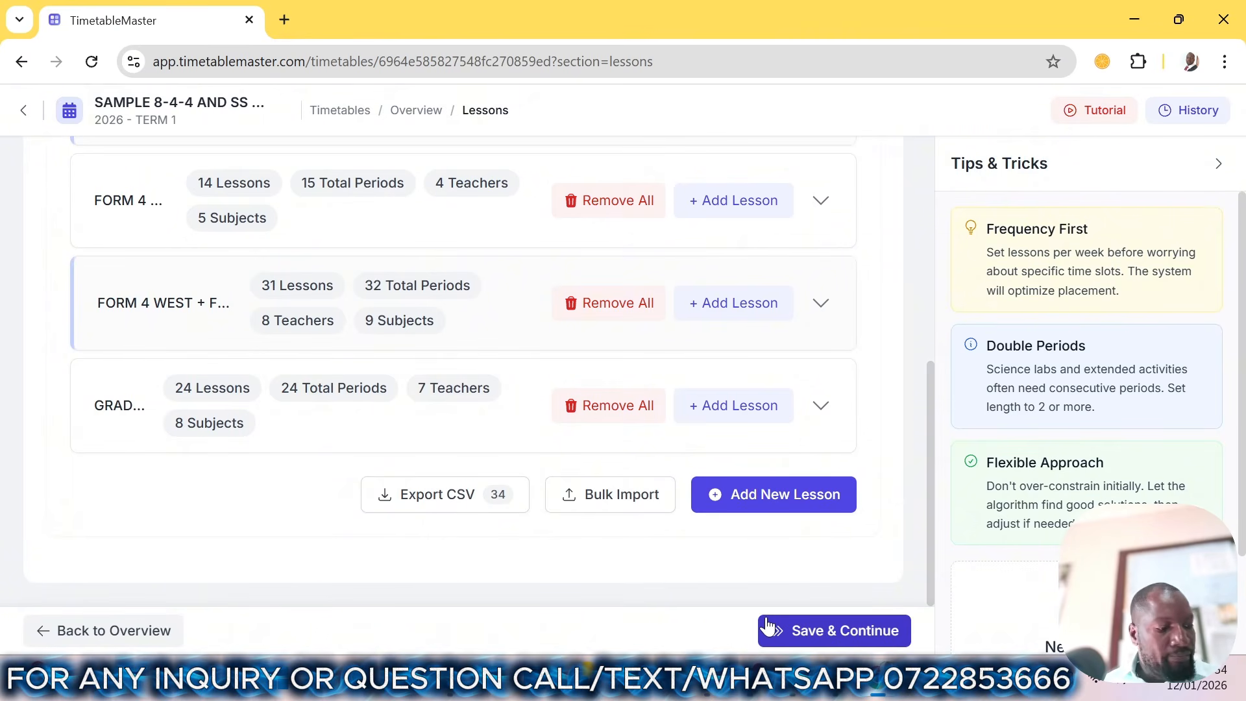
- Expand the GRADE 10 section and review the subjects, teachers and weekly periods of its lessons
{"action": "left_click", "coordinate": [767, 627]}
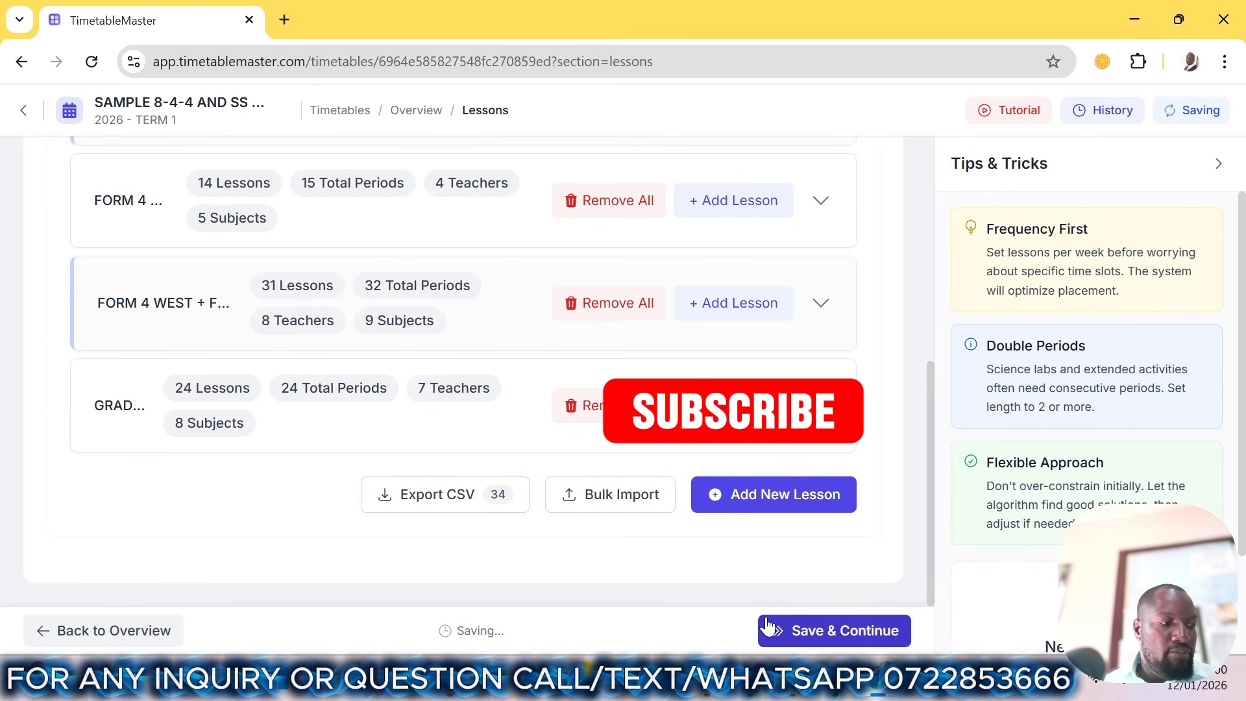
{"action": "left_click", "coordinate": [149, 410]}
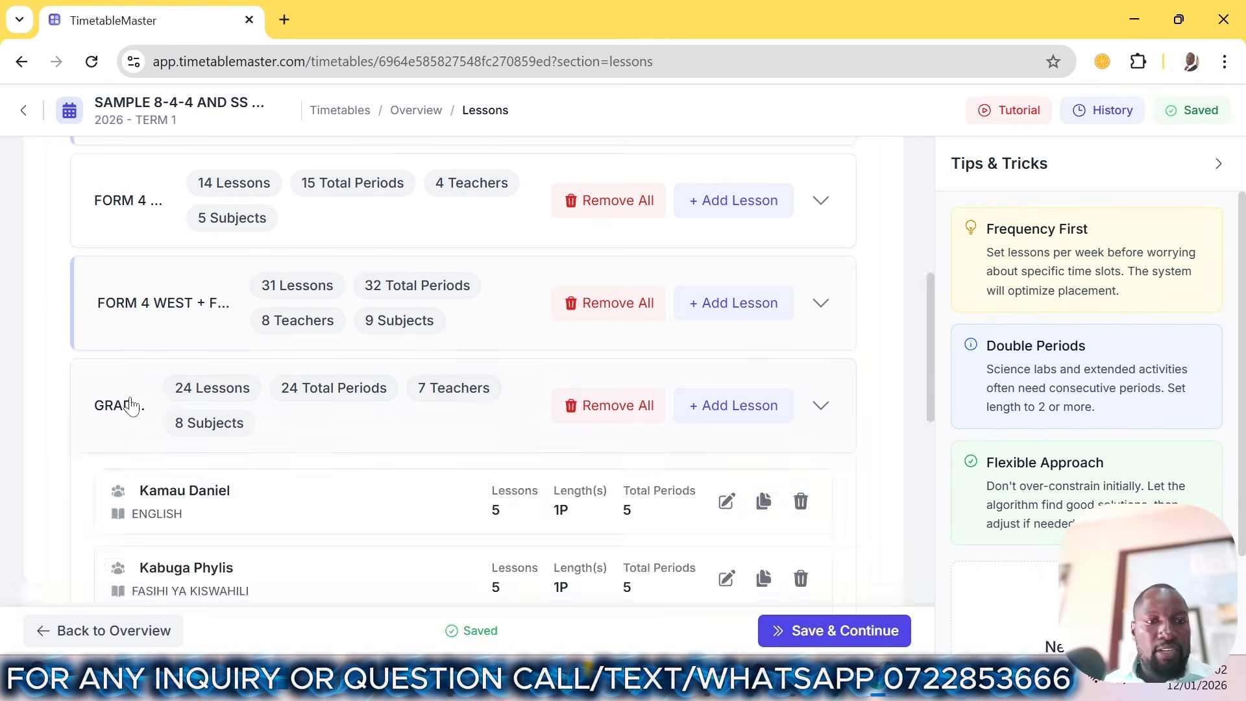
{"action": "scroll", "coordinate": [181, 432], "scroll_direction": "down", "scroll_amount": 5}
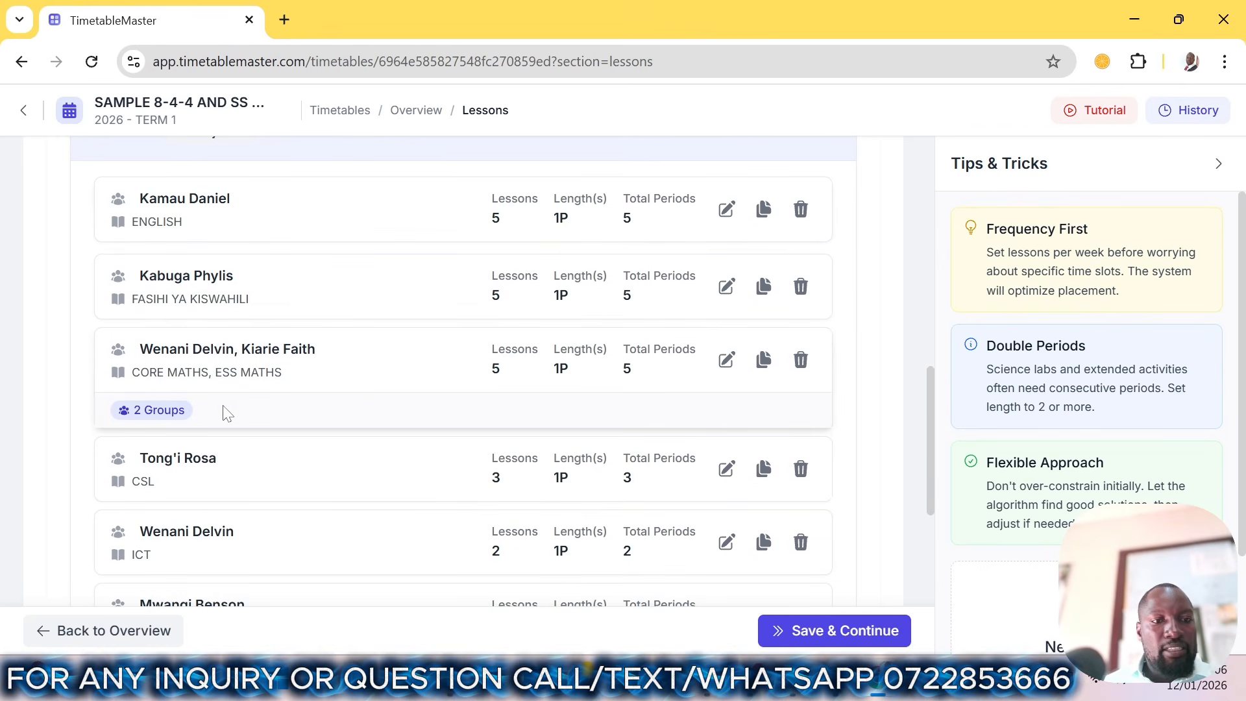
{"action": "scroll", "coordinate": [214, 409], "scroll_direction": "down", "scroll_amount": 1}
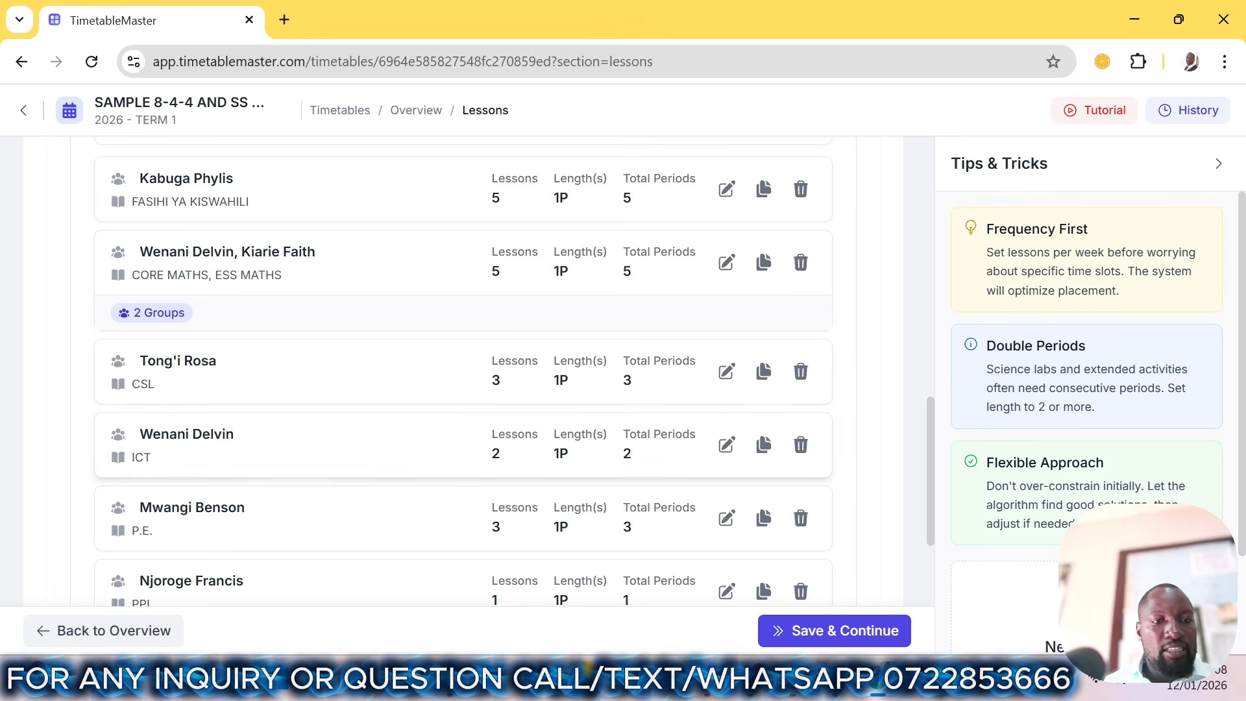
{"action": "scroll", "coordinate": [172, 464], "scroll_direction": "down", "scroll_amount": 2}
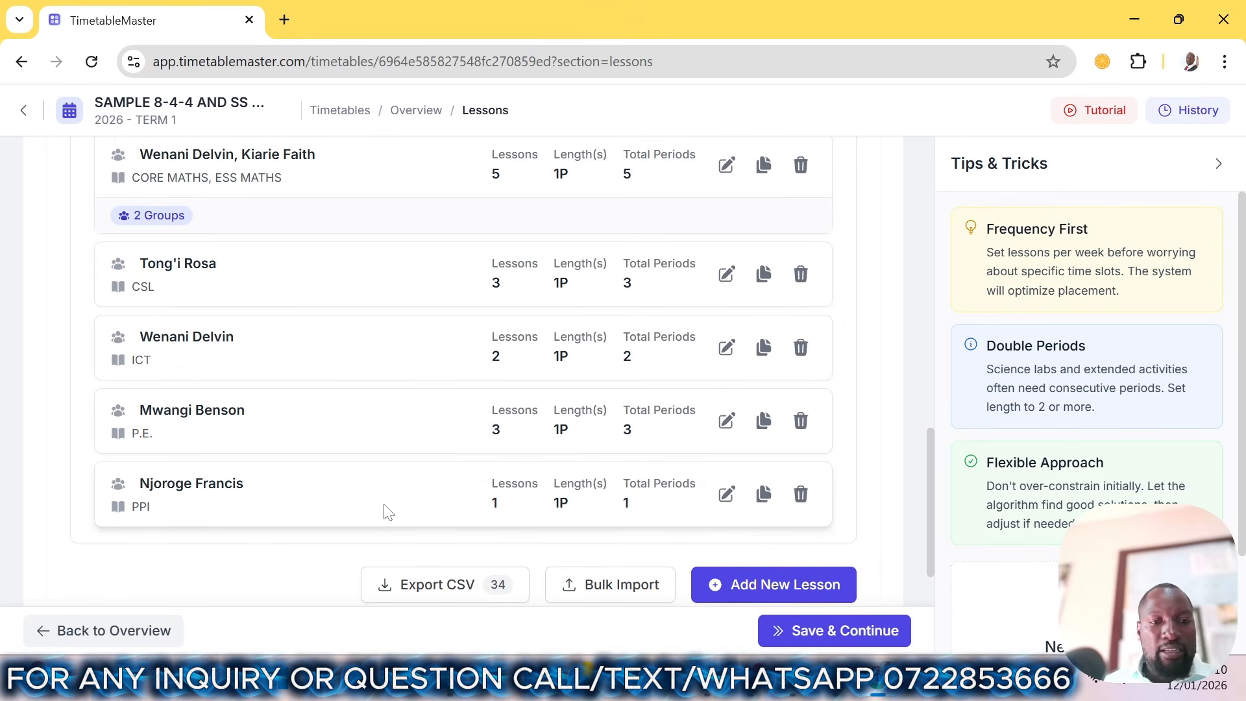
{"action": "scroll", "coordinate": [388, 513], "scroll_direction": "up", "scroll_amount": 3}
{"action": "scroll", "coordinate": [386, 511], "scroll_direction": "up", "scroll_amount": 3}
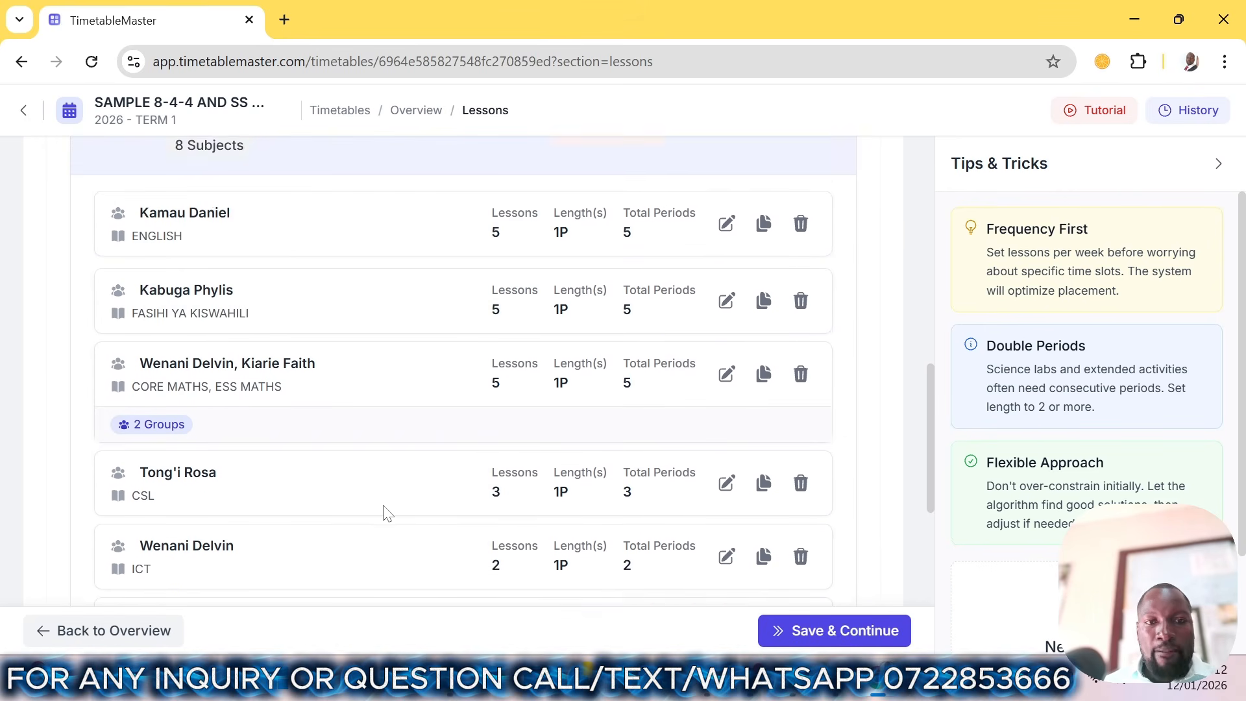
{"action": "scroll", "coordinate": [386, 493], "scroll_direction": "down", "scroll_amount": 6}
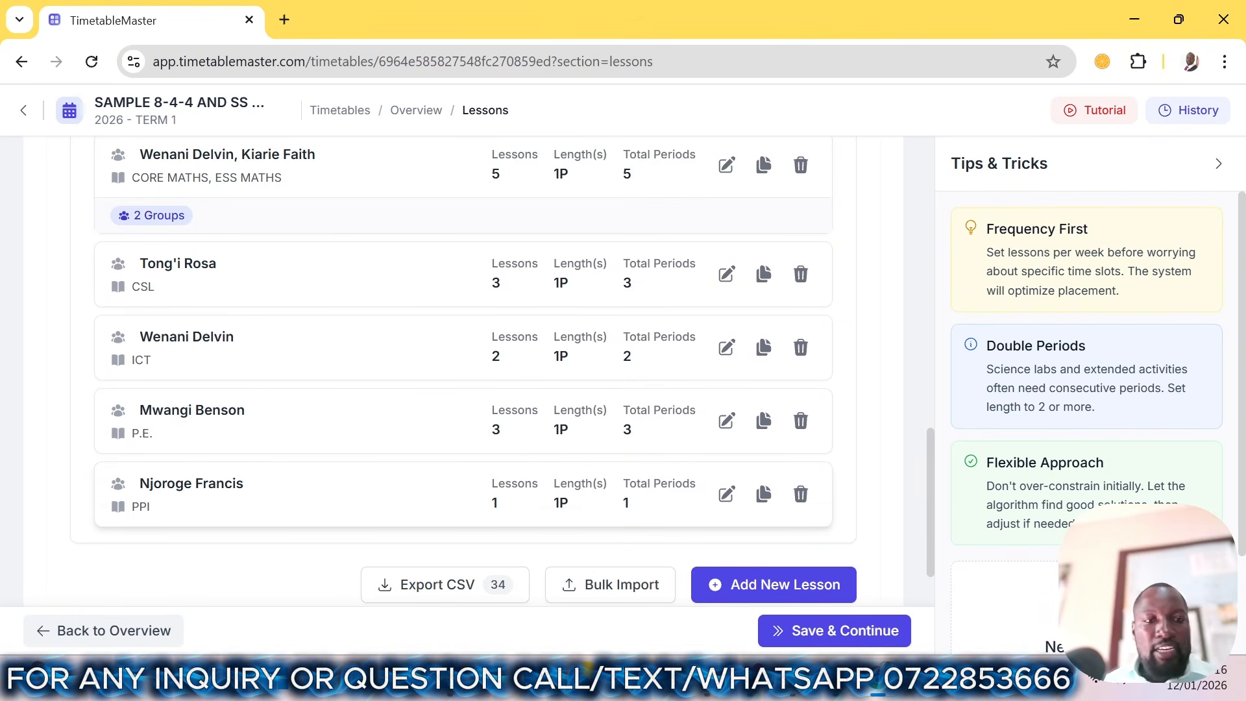
{"action": "scroll", "coordinate": [467, 454], "scroll_direction": "down", "scroll_amount": 2}
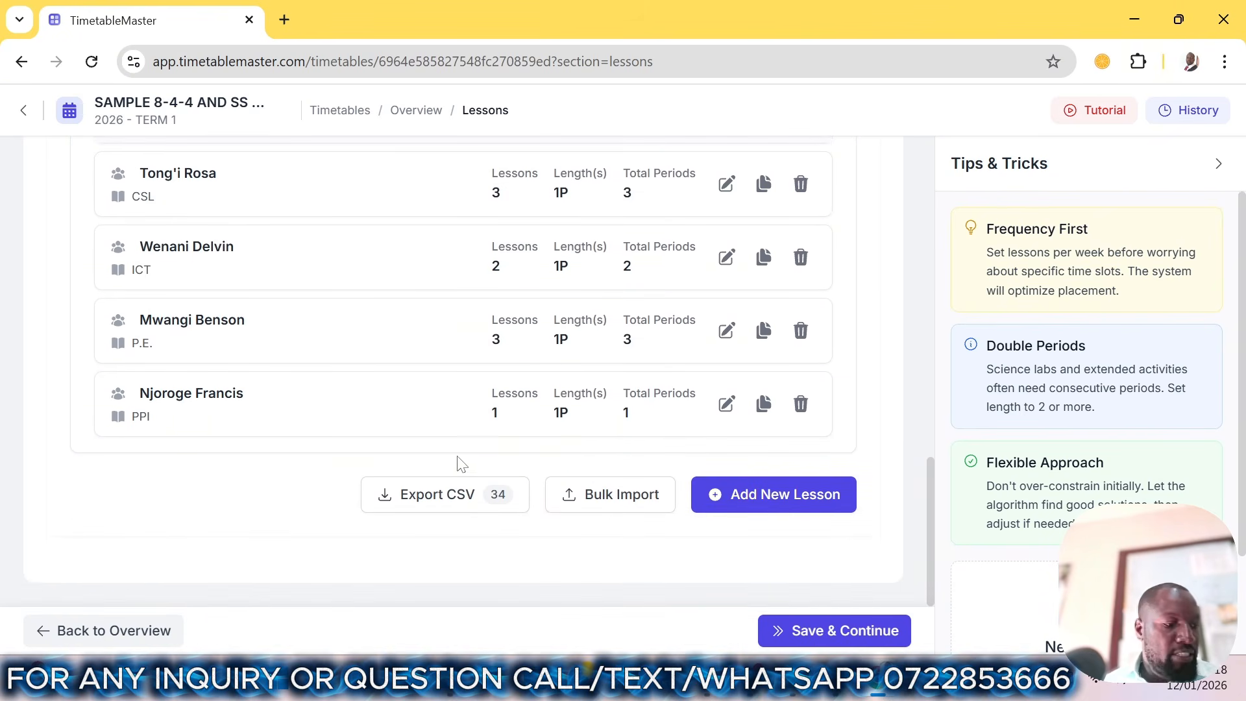
- Start a new lesson for the GRADE 10 section and split it into parallel groups
{"action": "left_click", "coordinate": [786, 513]}
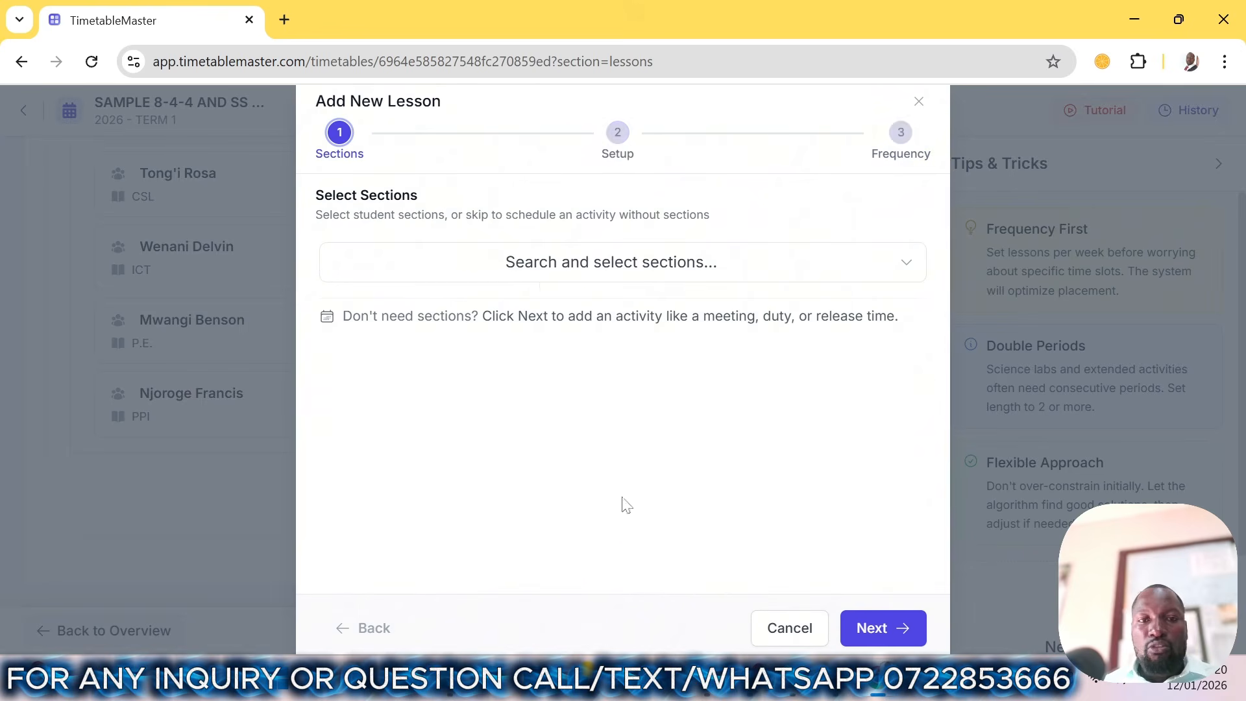
{"action": "left_click", "coordinate": [526, 276]}
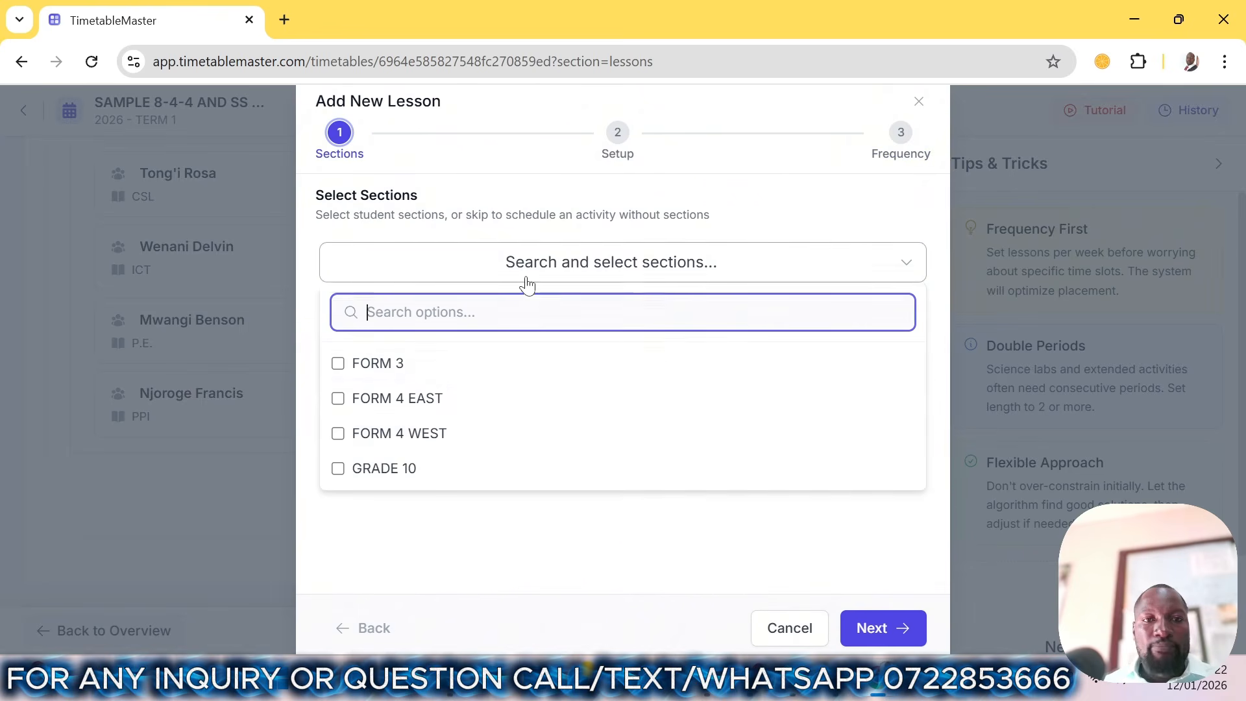
{"action": "left_click", "coordinate": [390, 468]}
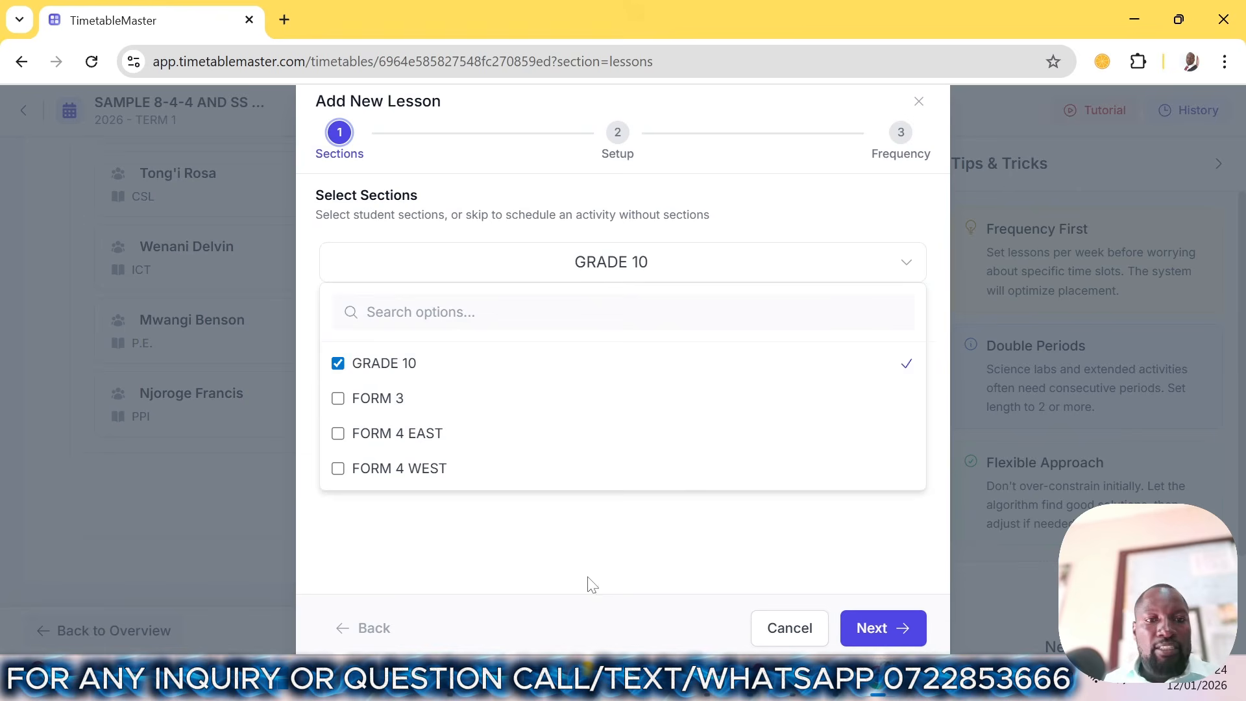
{"action": "left_click", "coordinate": [868, 628]}
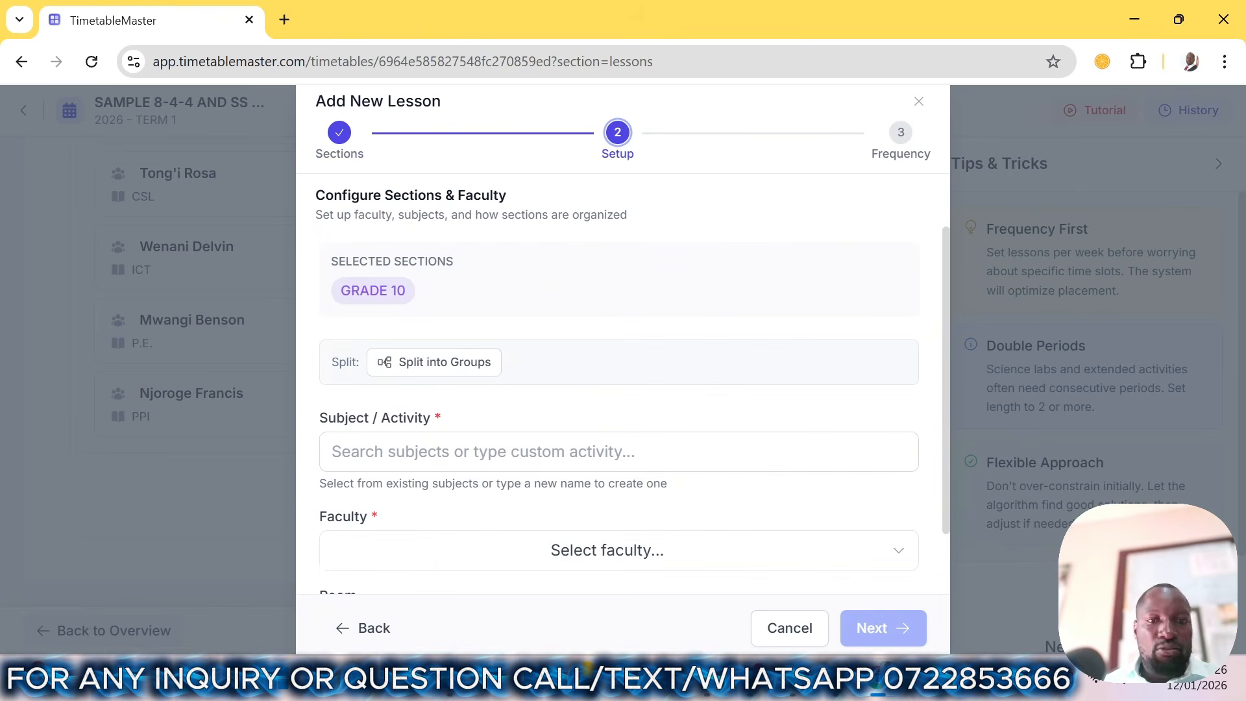
{"action": "left_click", "coordinate": [426, 369]}
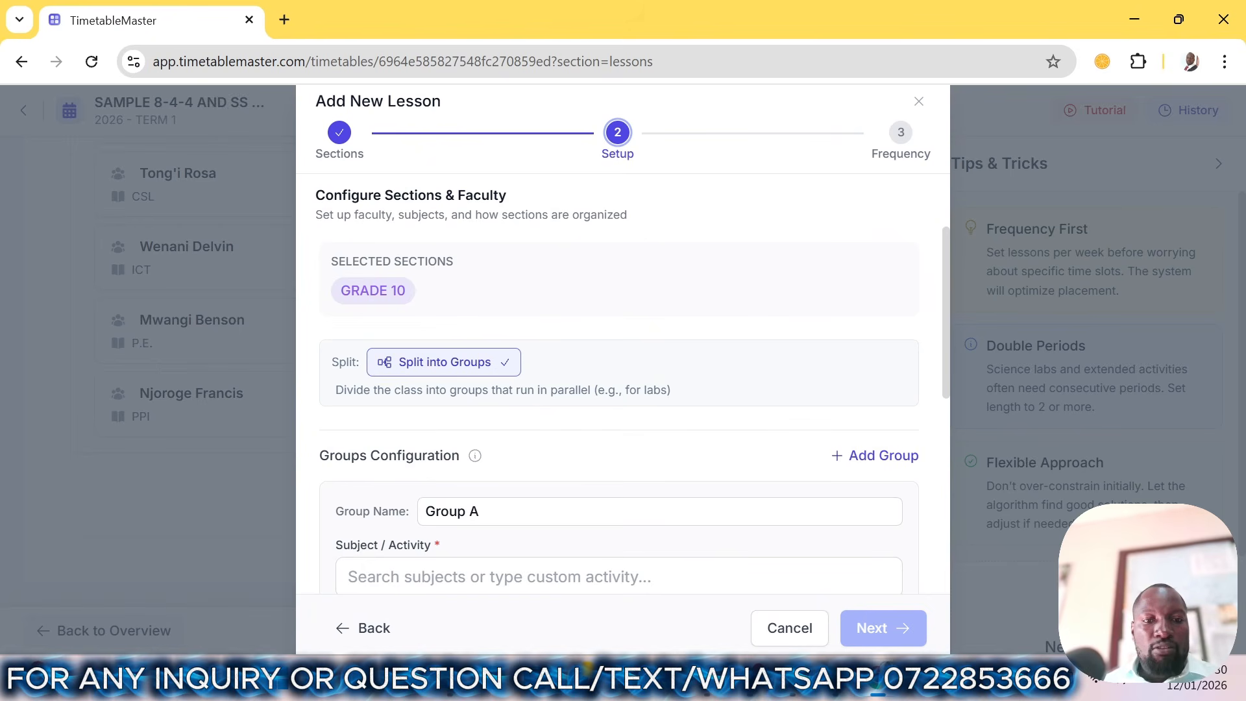
{"action": "scroll", "coordinate": [490, 521], "scroll_direction": "down", "scroll_amount": 2}
{"action": "scroll", "coordinate": [489, 521], "scroll_direction": "up", "scroll_amount": 2}
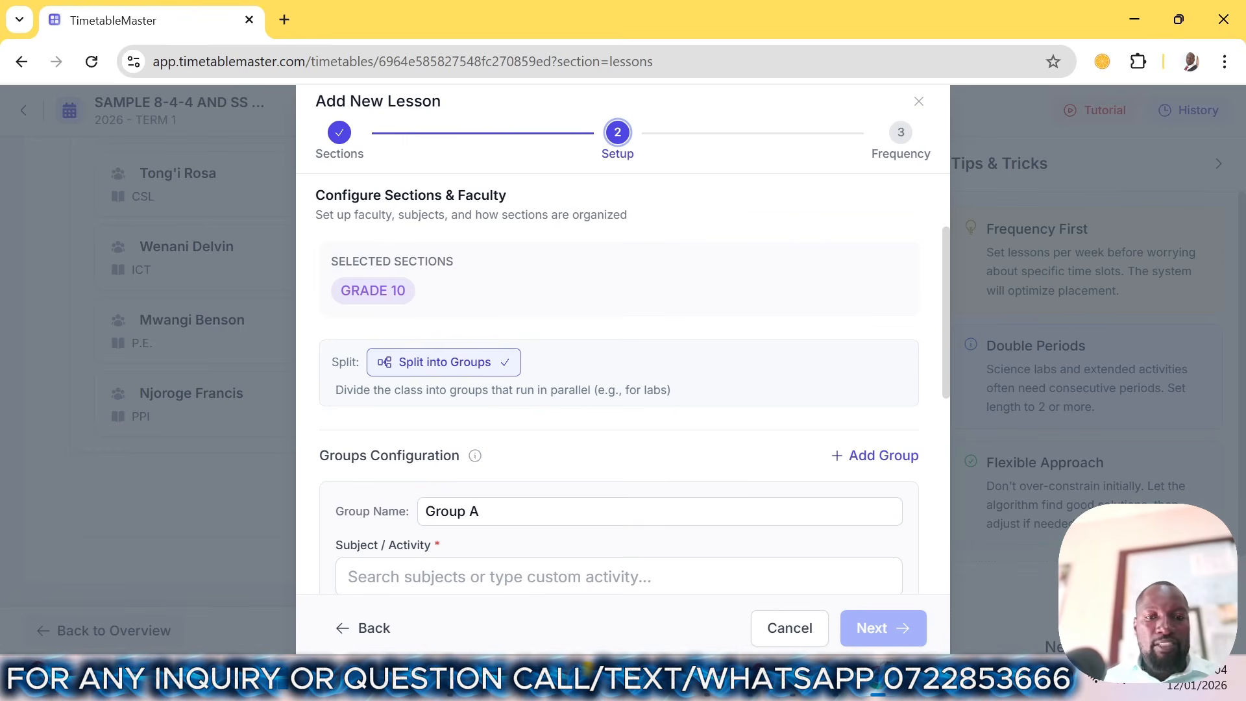
- Name the first group BIO GRP and set BIOLOGY as its subject
{"action": "left_click", "coordinate": [329, 515]}
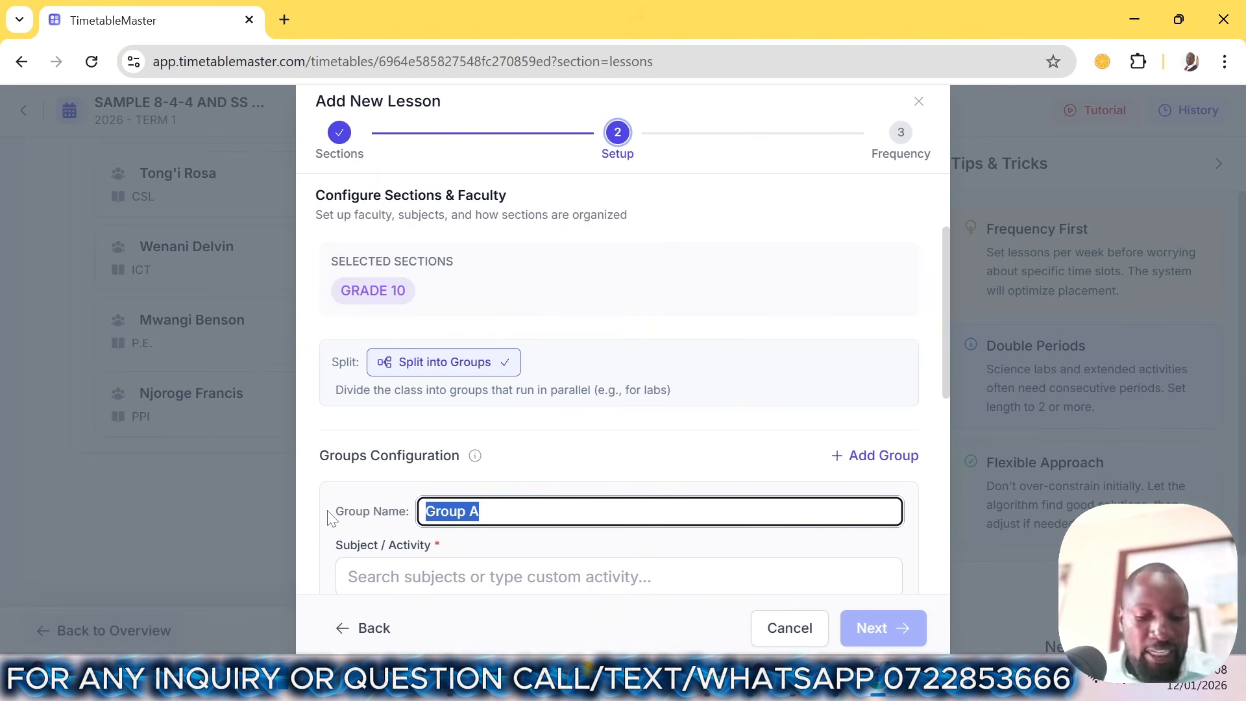
{"action": "type", "text": "BIO"}
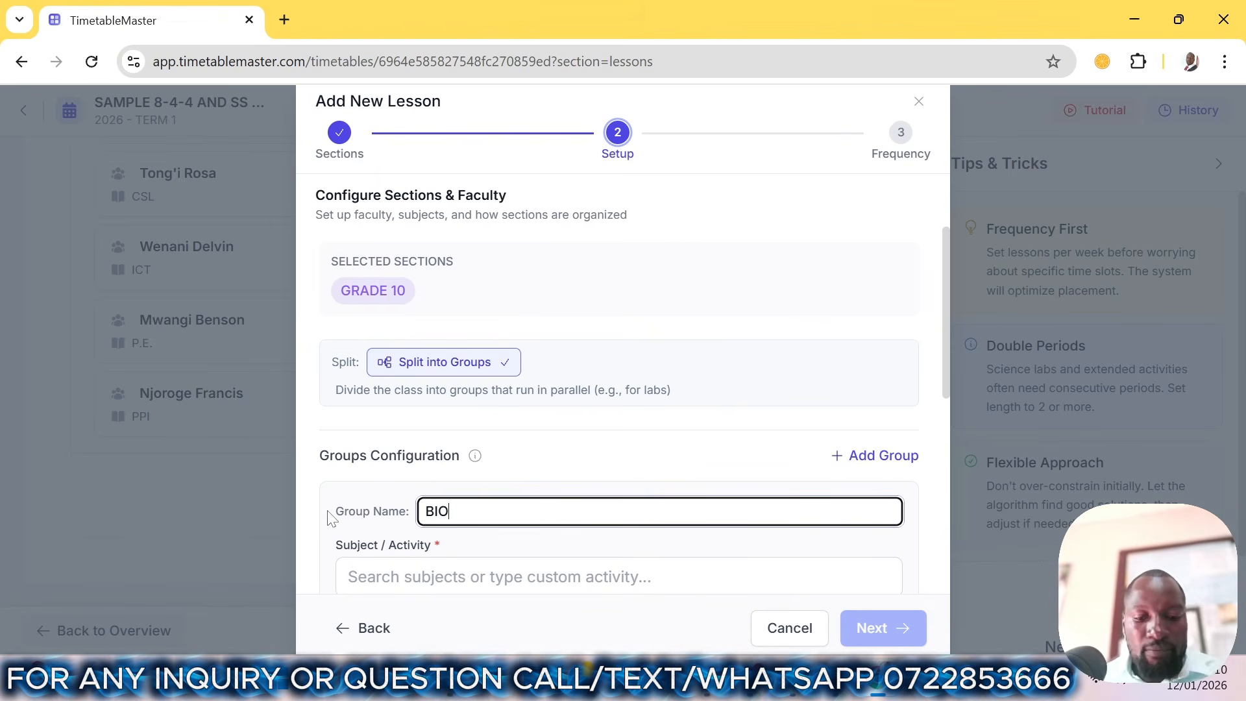
{"action": "type", "text": " GRP"}
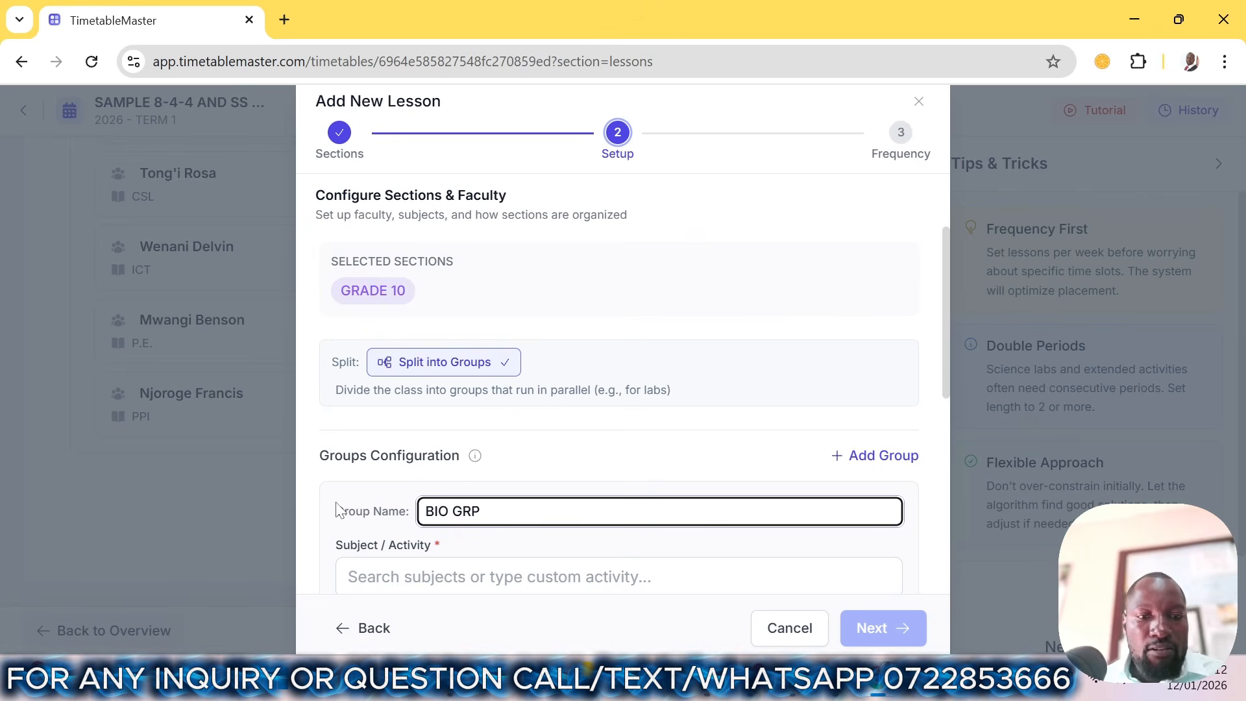
{"action": "key", "text": "Tab"}
{"action": "type", "text": "BIO"}
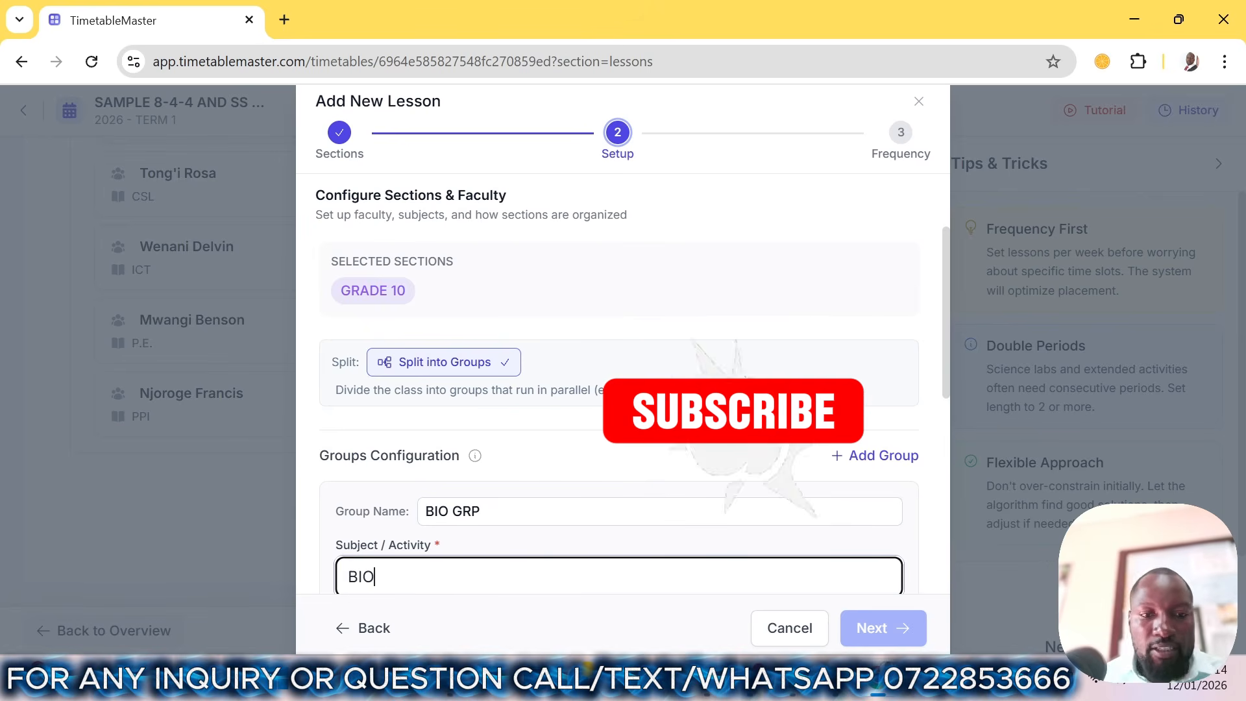
{"action": "scroll", "coordinate": [545, 481], "scroll_direction": "down", "scroll_amount": 3}
{"action": "left_click", "coordinate": [487, 446]}
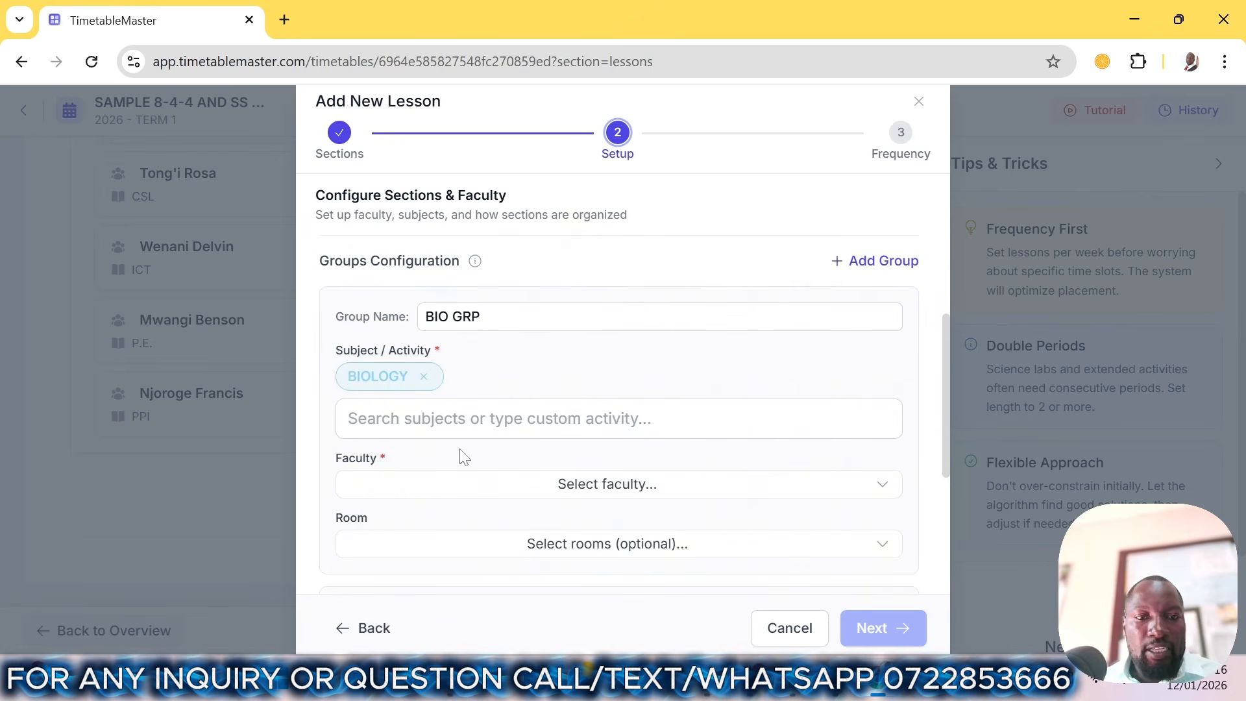
- Assign the biology teacher to BIO GRP from the faculty list
{"action": "left_click", "coordinate": [568, 488]}
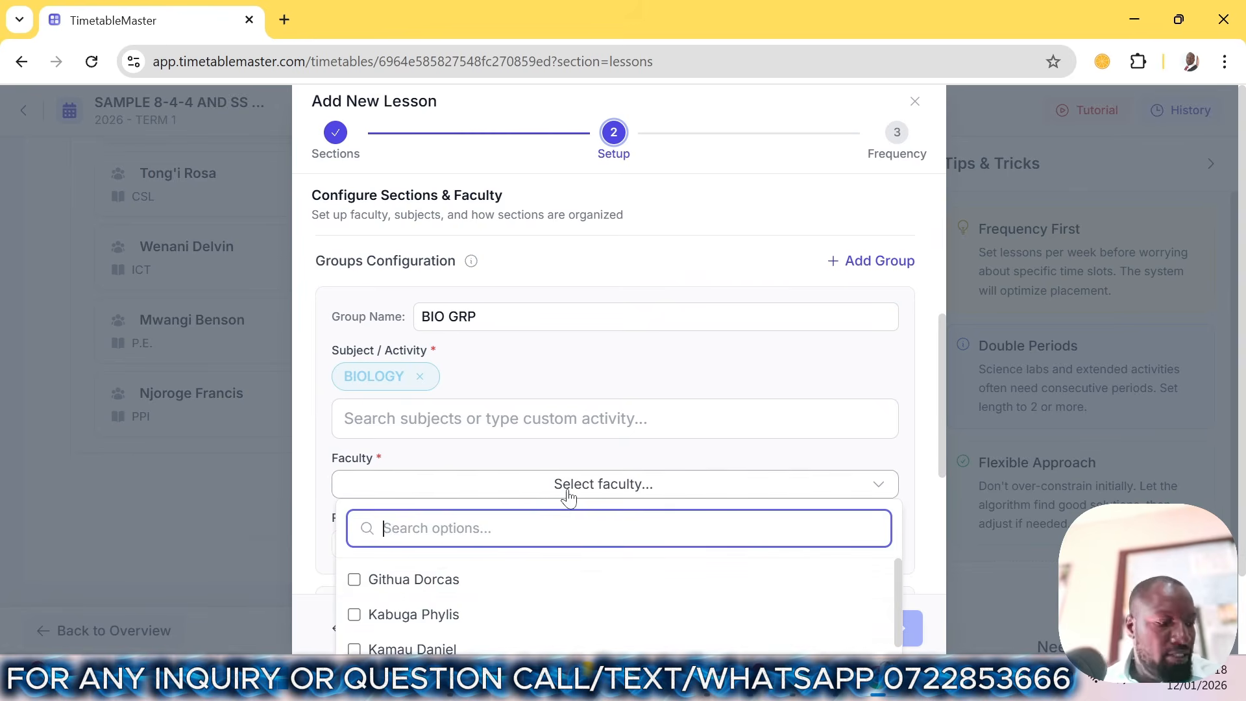
{"action": "scroll", "coordinate": [459, 624], "scroll_direction": "down", "scroll_amount": 3}
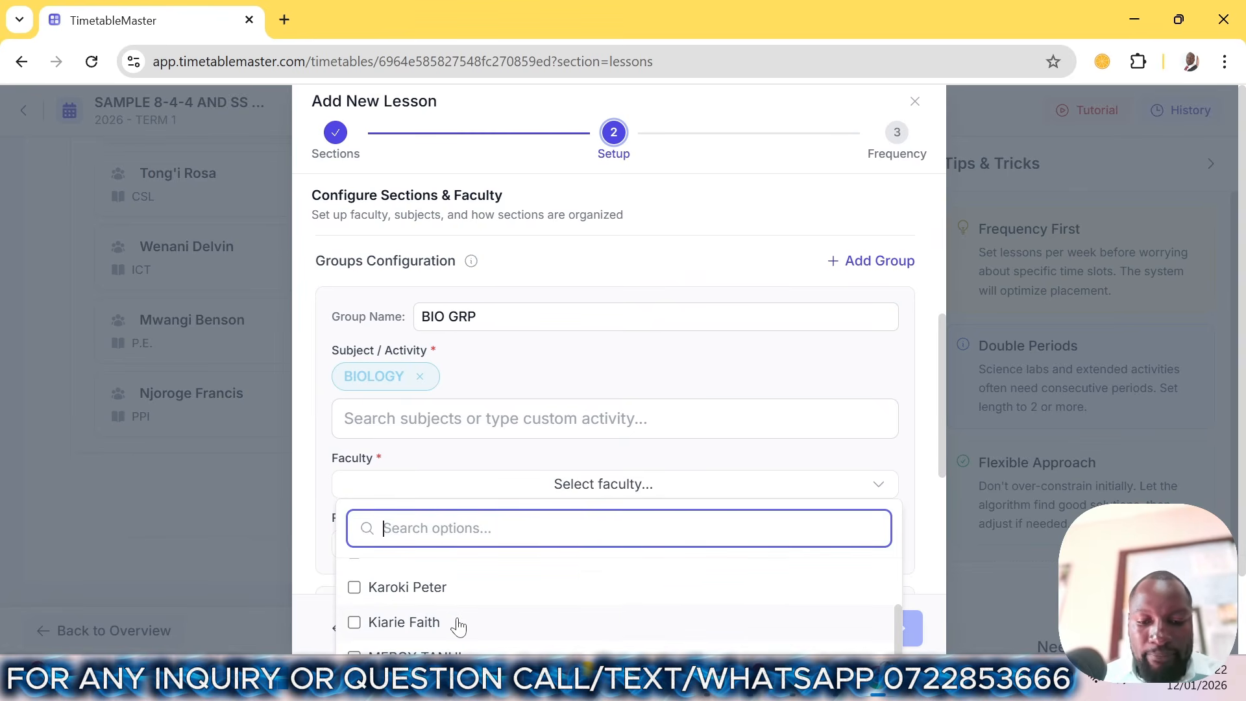
{"action": "type", "text": "GI"}
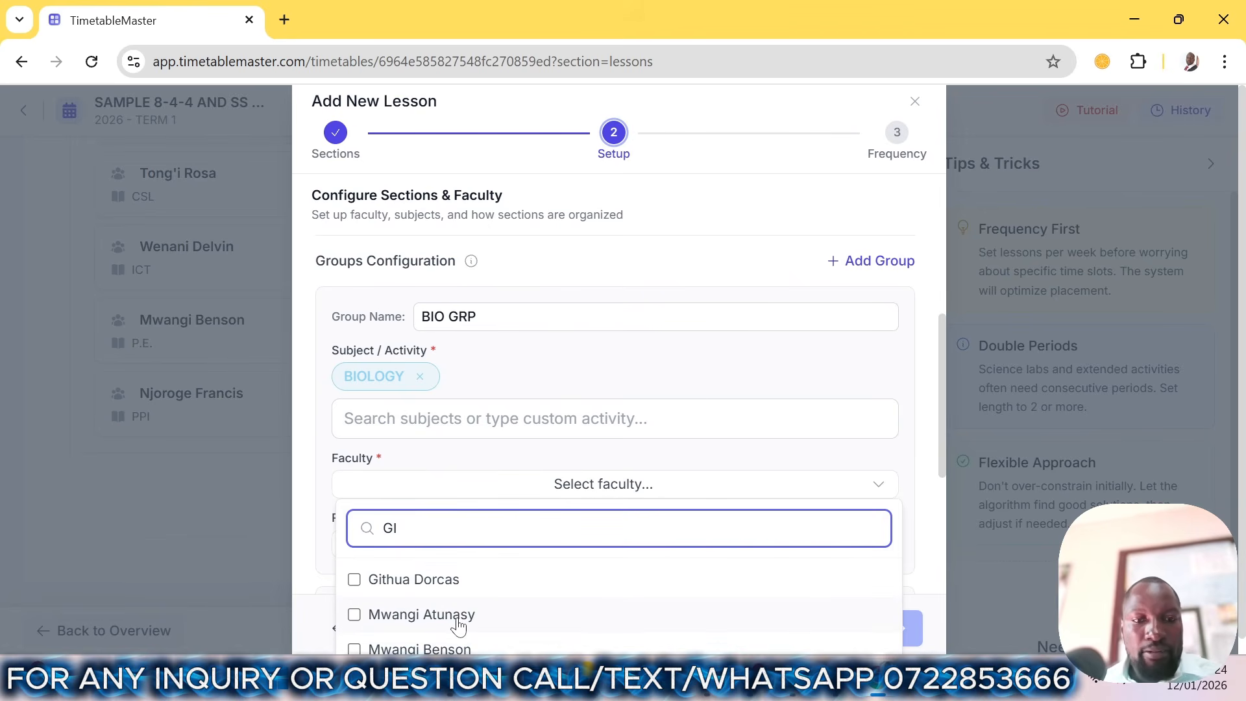
{"action": "left_click", "coordinate": [462, 586]}
{"action": "left_click", "coordinate": [679, 490]}
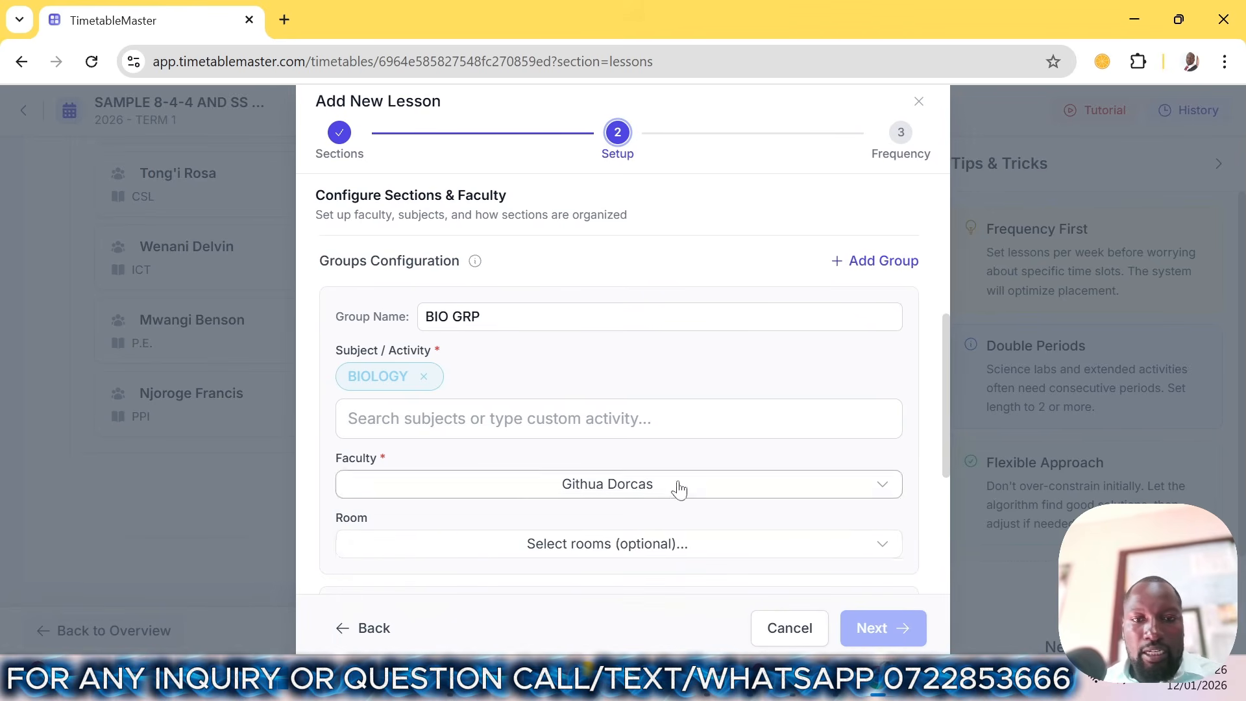
- Name the second group COMP GRP and set COMPUTER STUDIES as its subject
{"action": "scroll", "coordinate": [595, 562], "scroll_direction": "down", "scroll_amount": 2}
{"action": "left_click", "coordinate": [548, 516]}
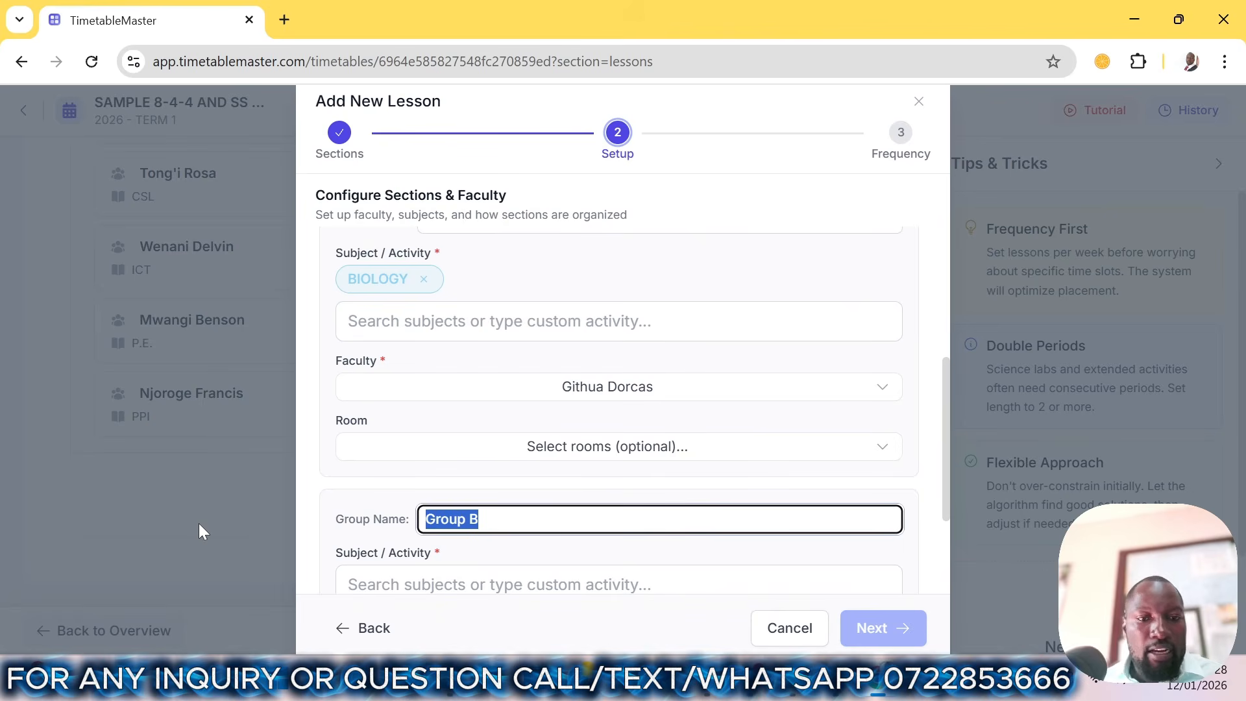
{"action": "type", "text": "COMP"}
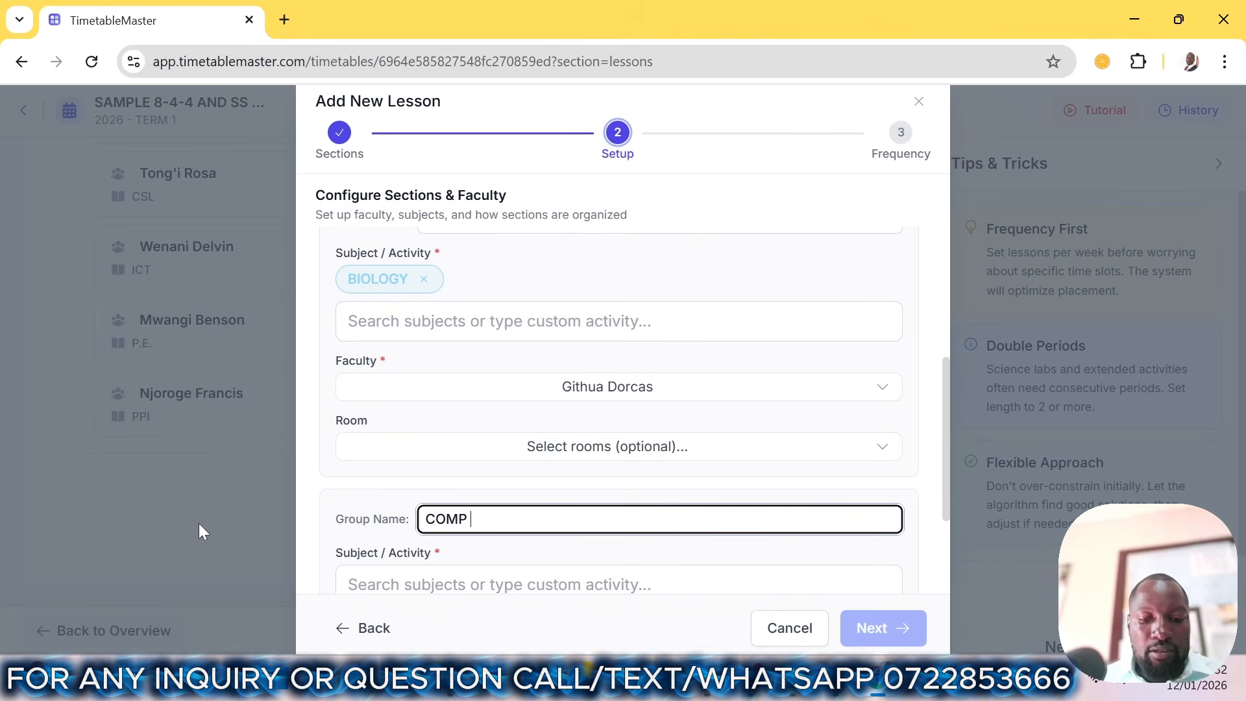
{"action": "type", "text": " GRP"}
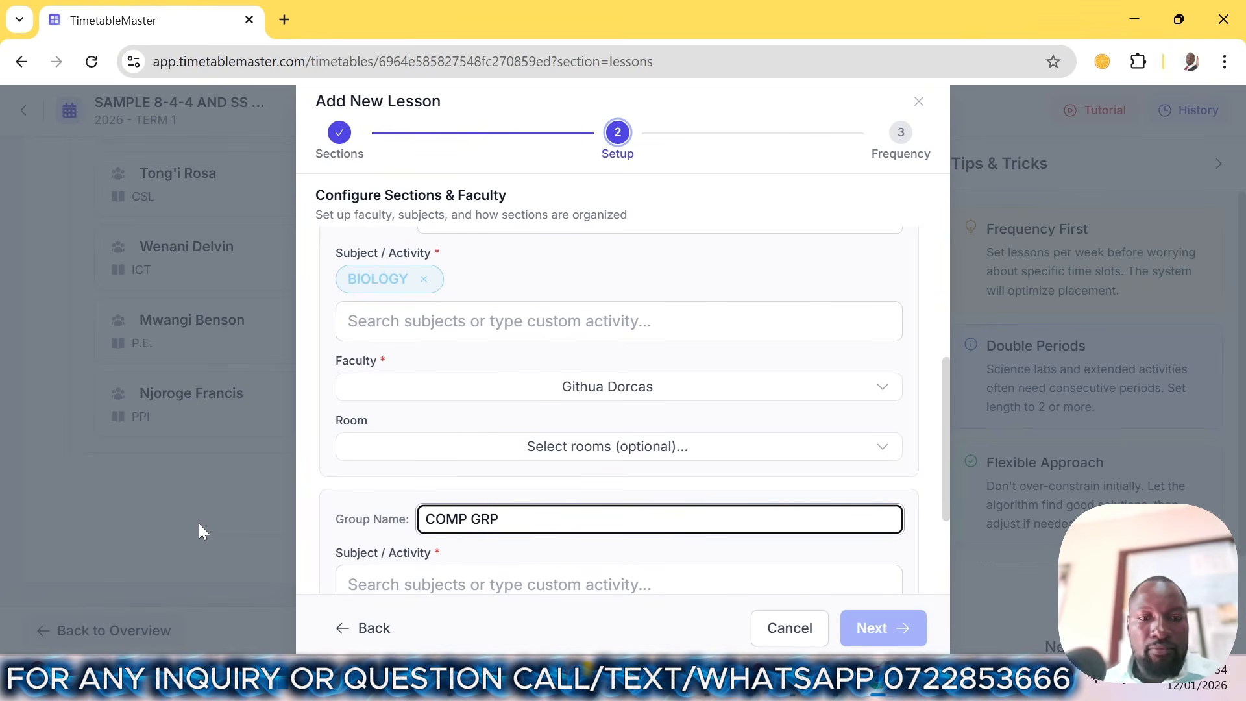
{"action": "scroll", "coordinate": [471, 522], "scroll_direction": "down", "scroll_amount": 2}
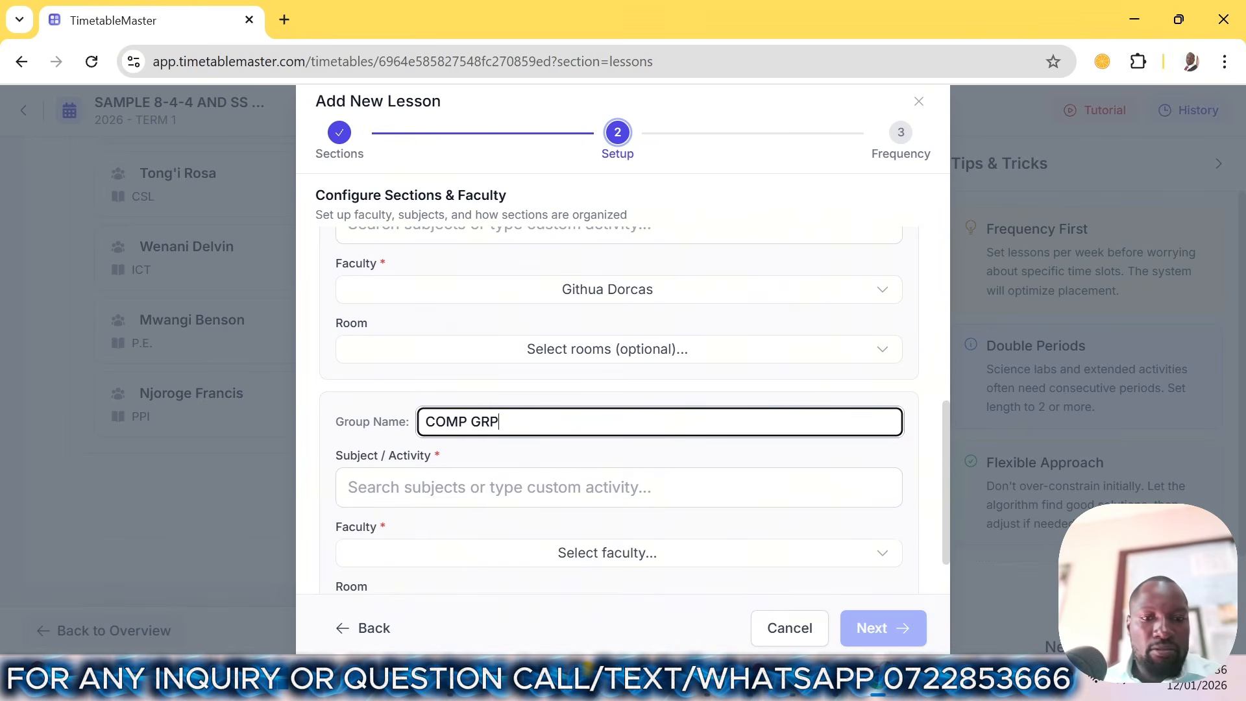
{"action": "left_click", "coordinate": [451, 490]}
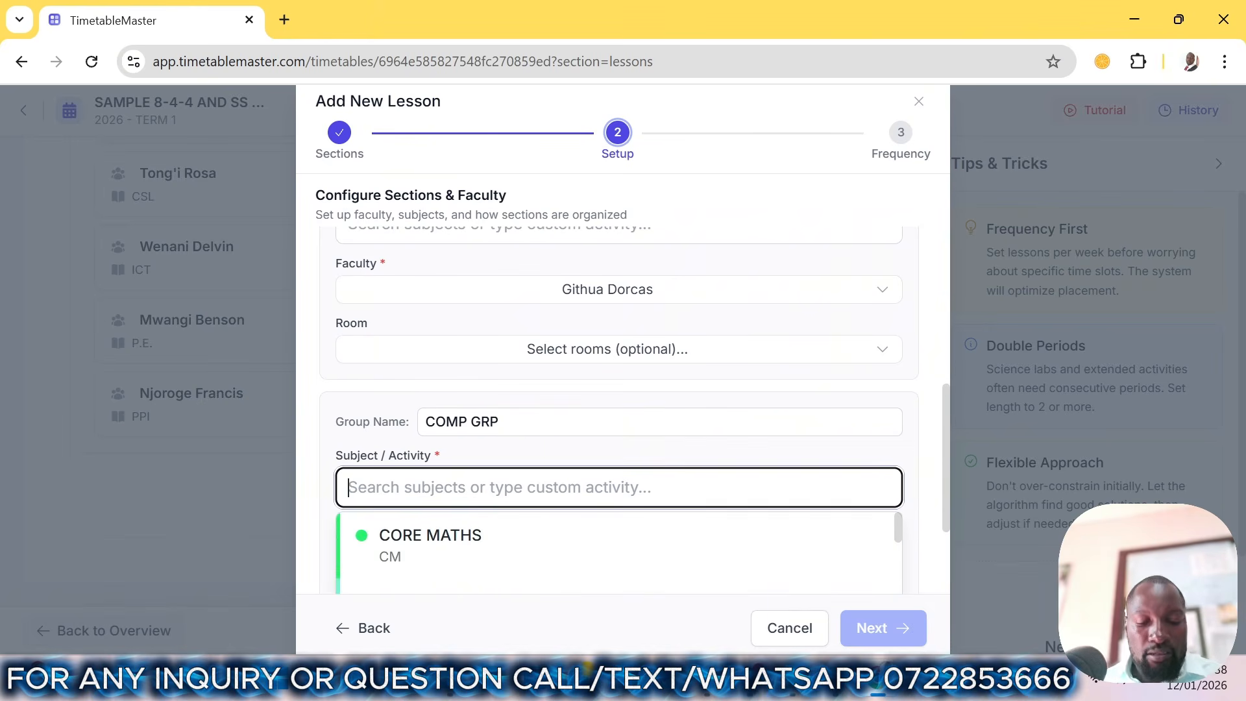
{"action": "type", "text": "COM"}
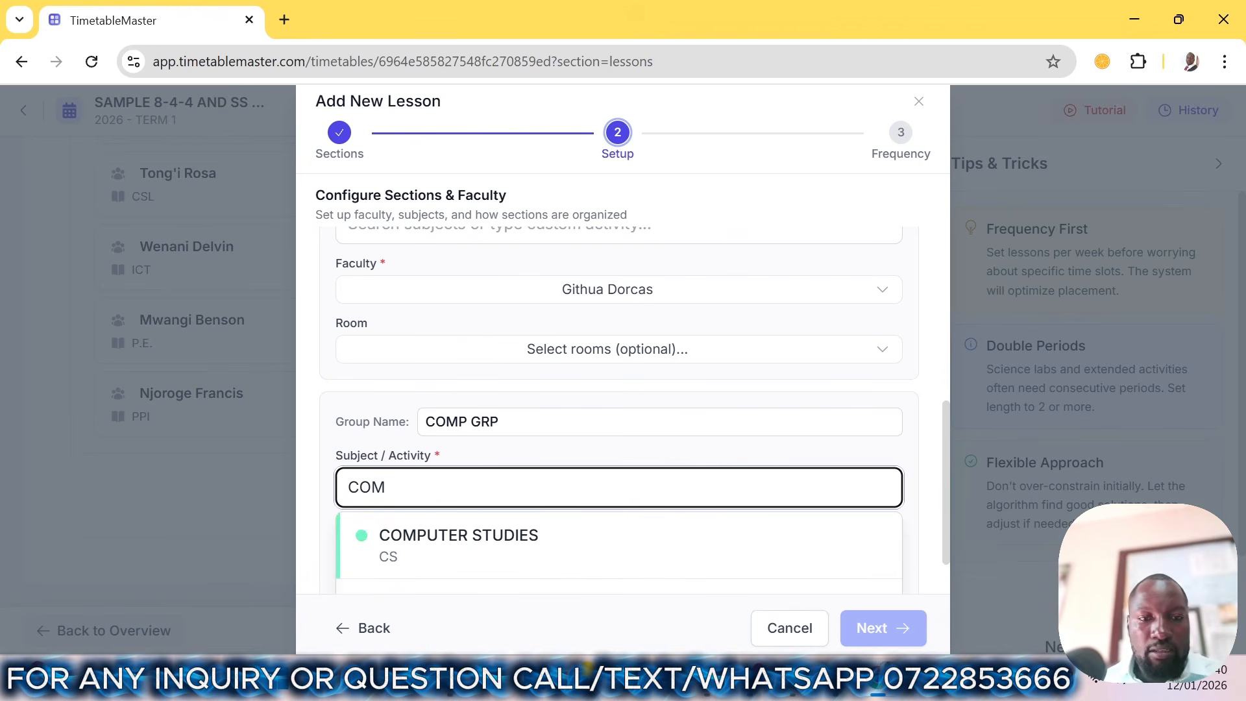
{"action": "left_click", "coordinate": [452, 552]}
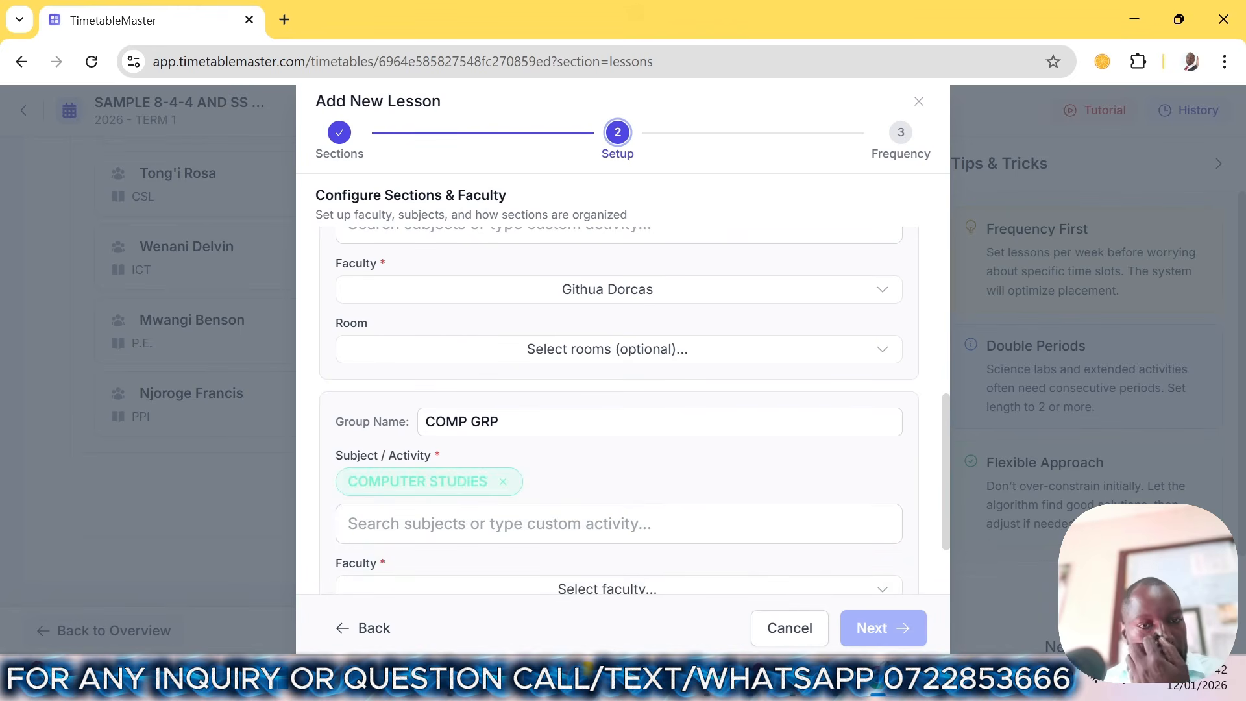
- Assign the computer studies teacher to COMP GRP from the faculty list
{"action": "scroll", "coordinate": [465, 500], "scroll_direction": "down", "scroll_amount": 2}
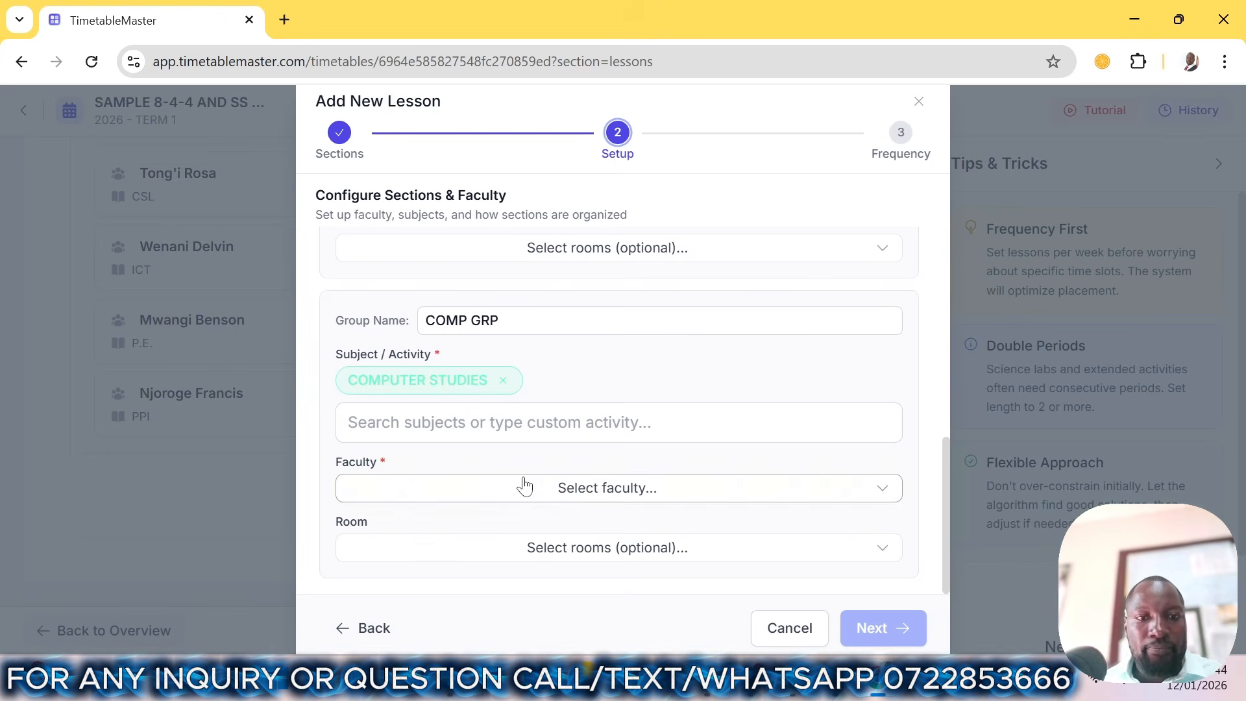
{"action": "left_click", "coordinate": [525, 487]}
{"action": "type", "text": "WW"}
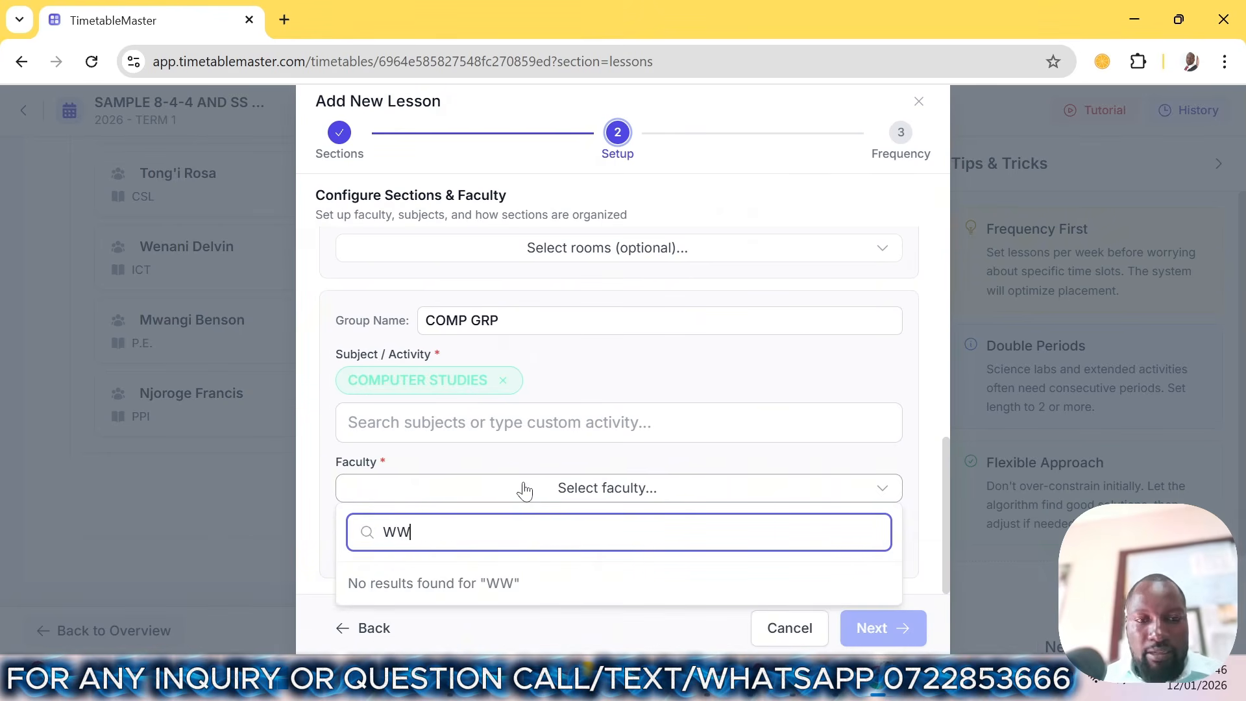
{"action": "key", "text": "BackSpace"}
{"action": "type", "text": "EN"}
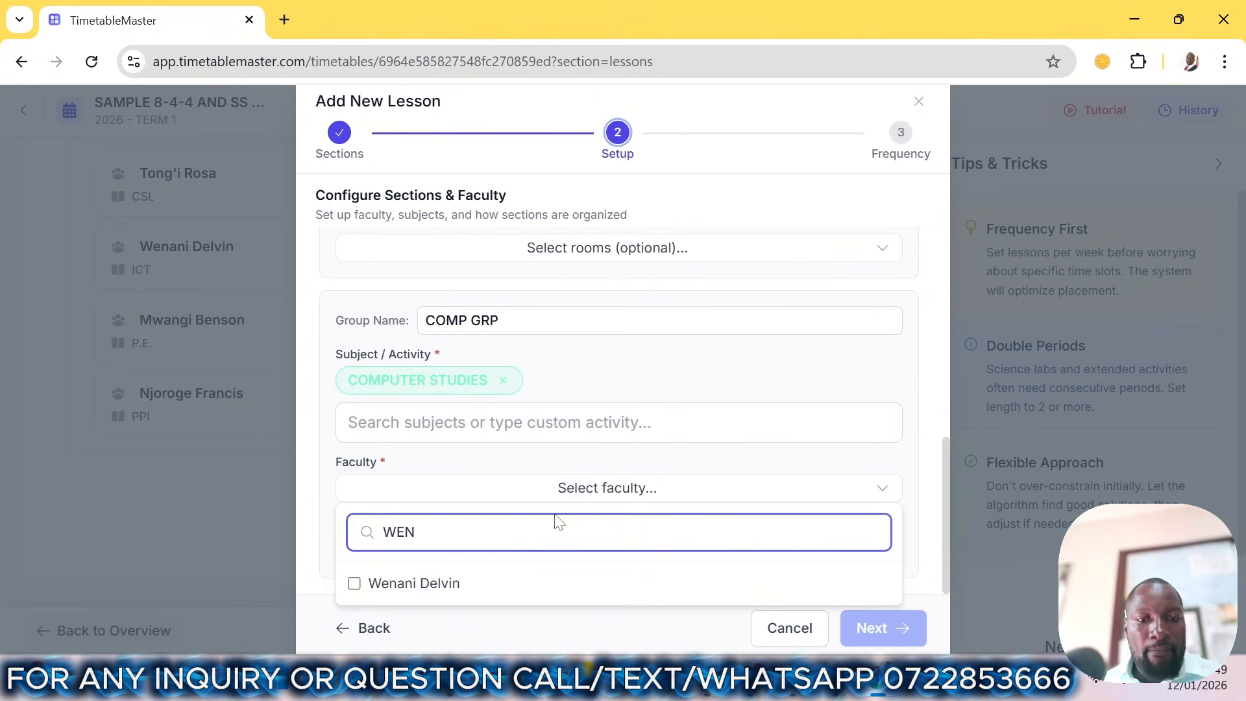
{"action": "left_click", "coordinate": [529, 591]}
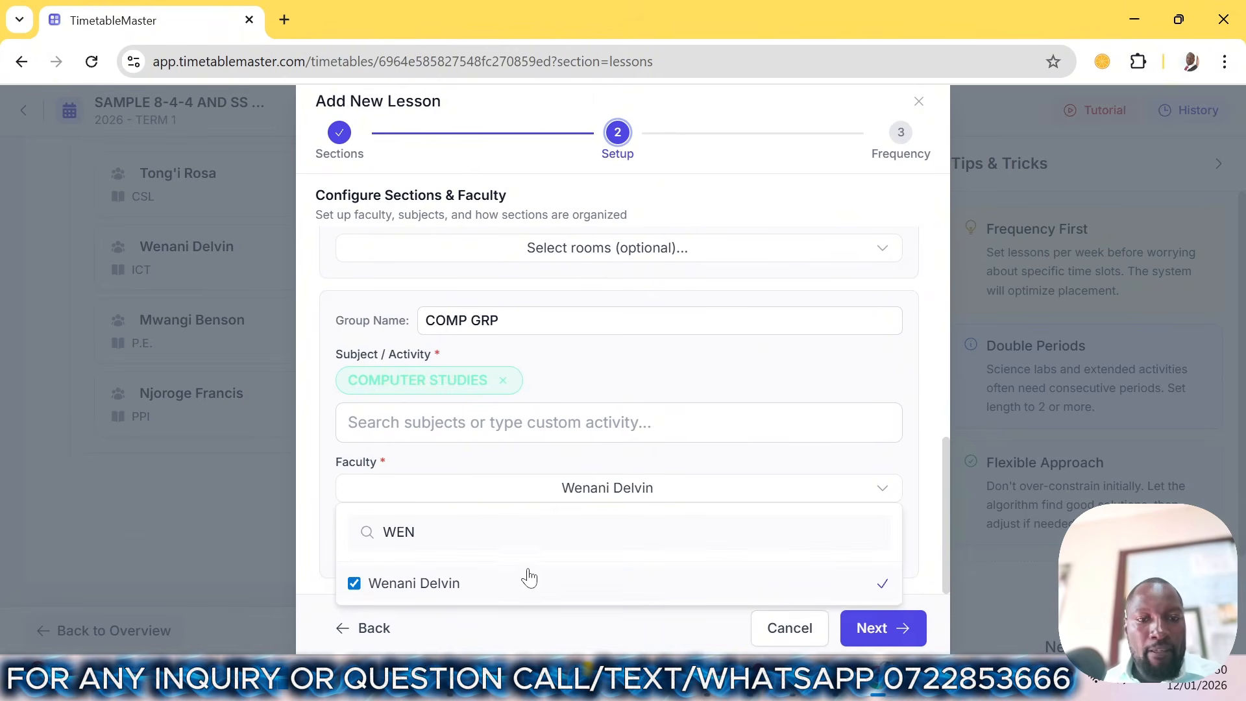
{"action": "left_click", "coordinate": [688, 465]}
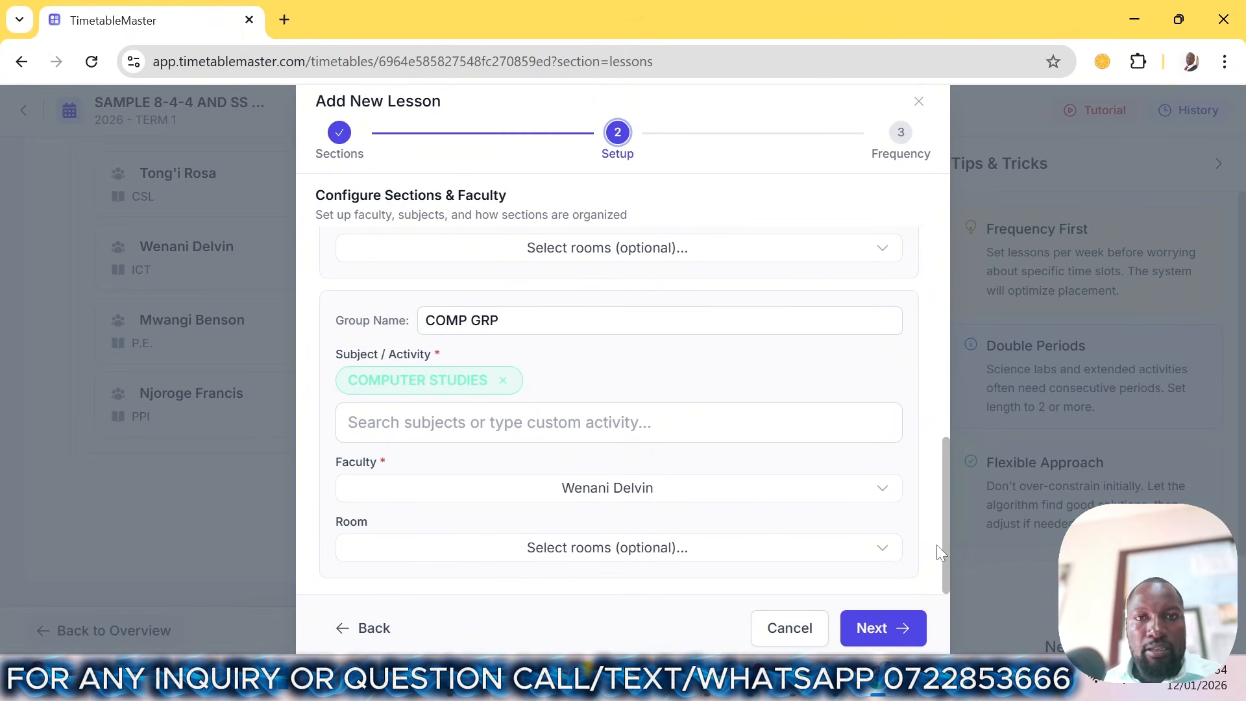
- Add a third group named ELECT GRP and set ELECTRICITY as its subject
{"action": "scroll", "coordinate": [936, 544], "scroll_direction": "up", "scroll_amount": 6}
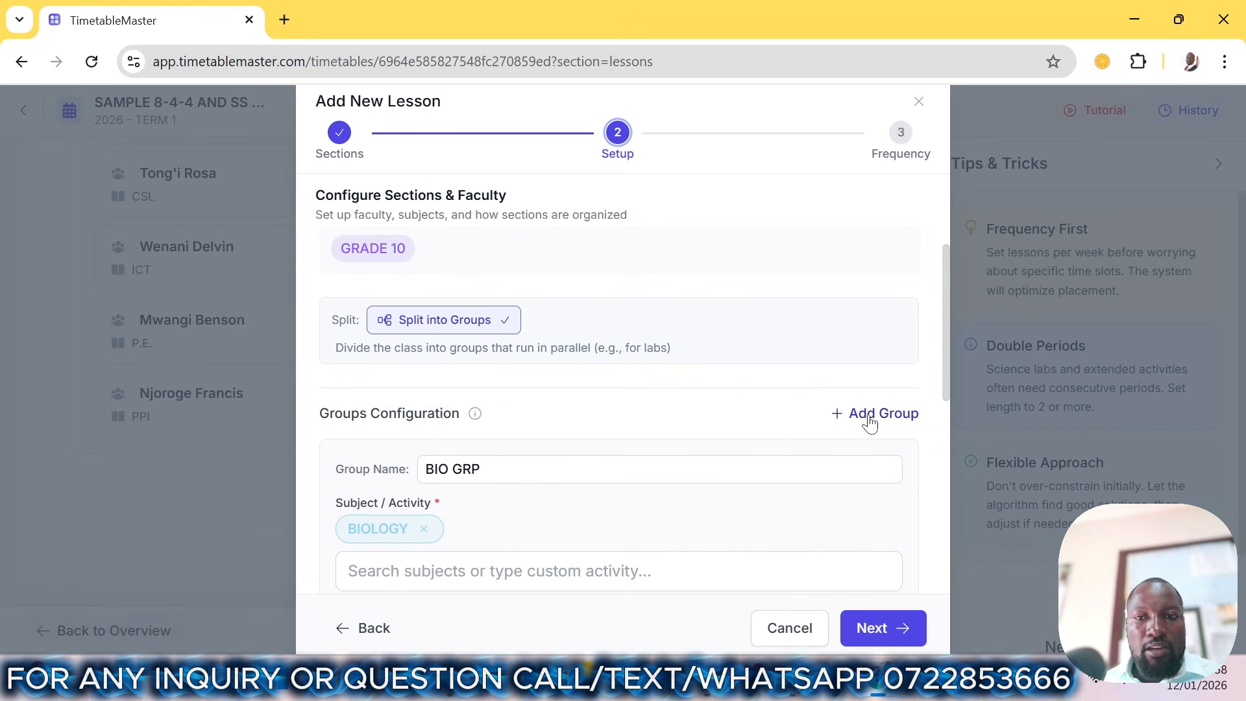
{"action": "left_click", "coordinate": [869, 405]}
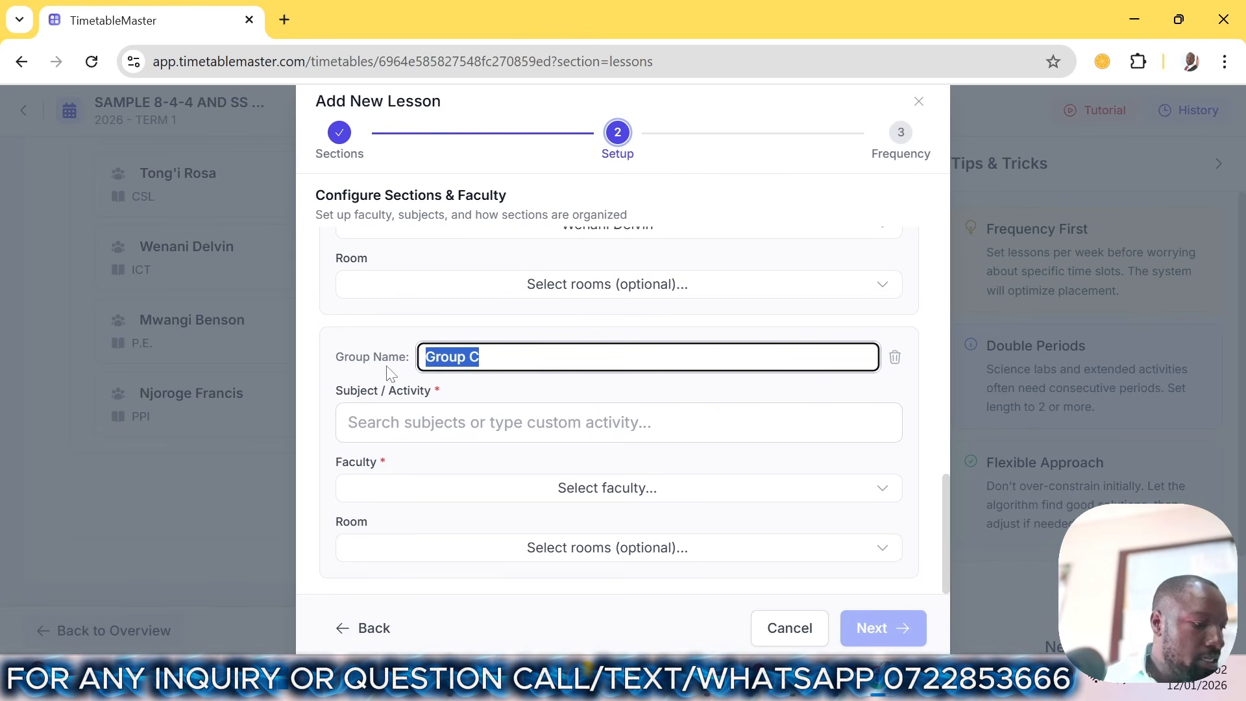
{"action": "type", "text": "ELE"}
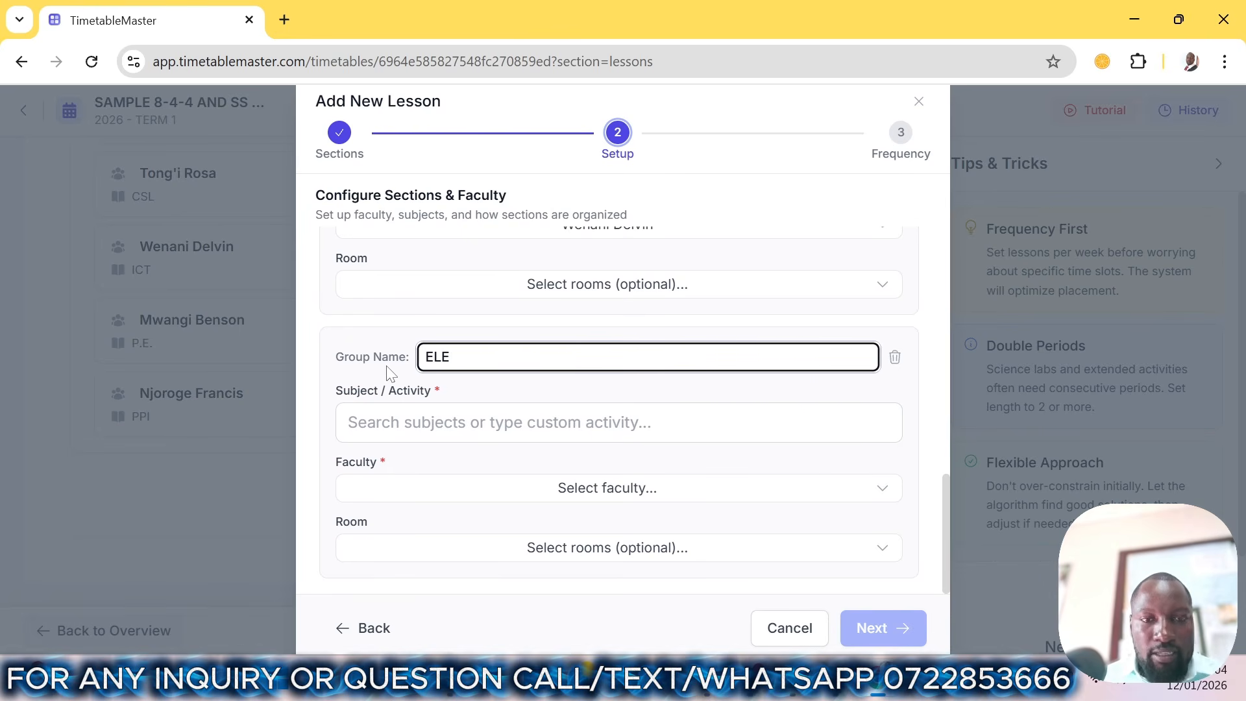
{"action": "type", "text": "CT GRP"}
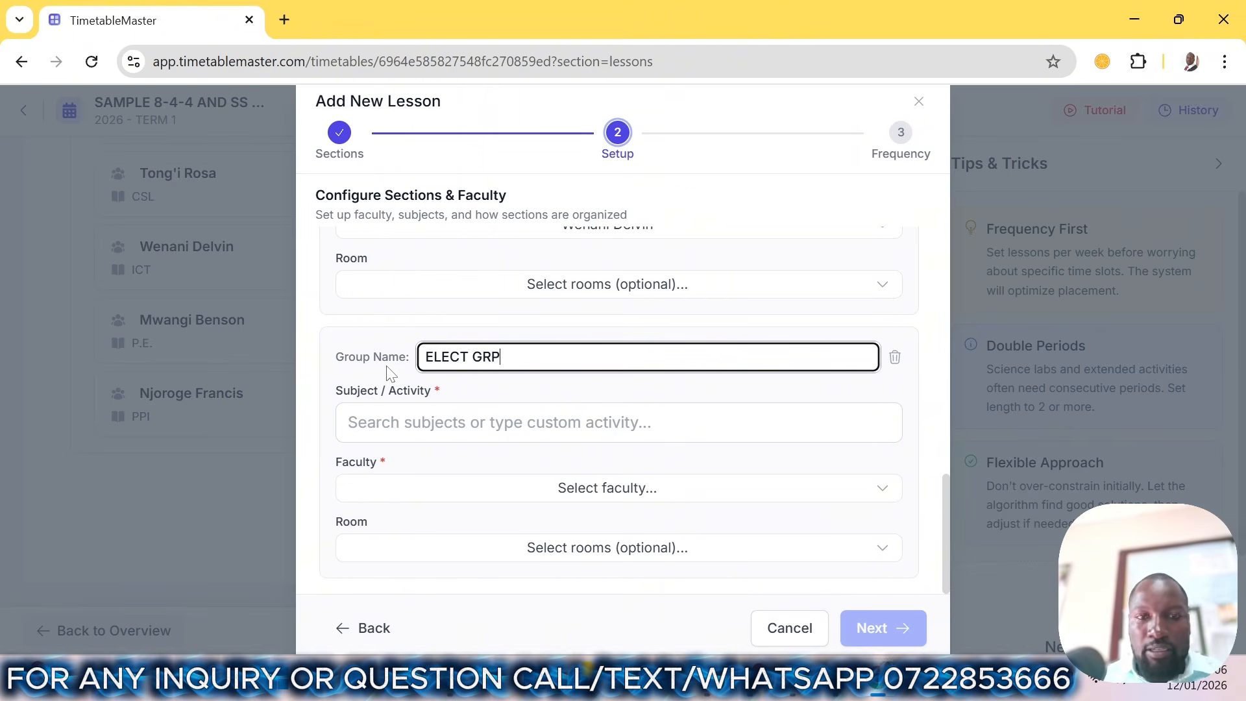
{"action": "key", "text": "Tab"}
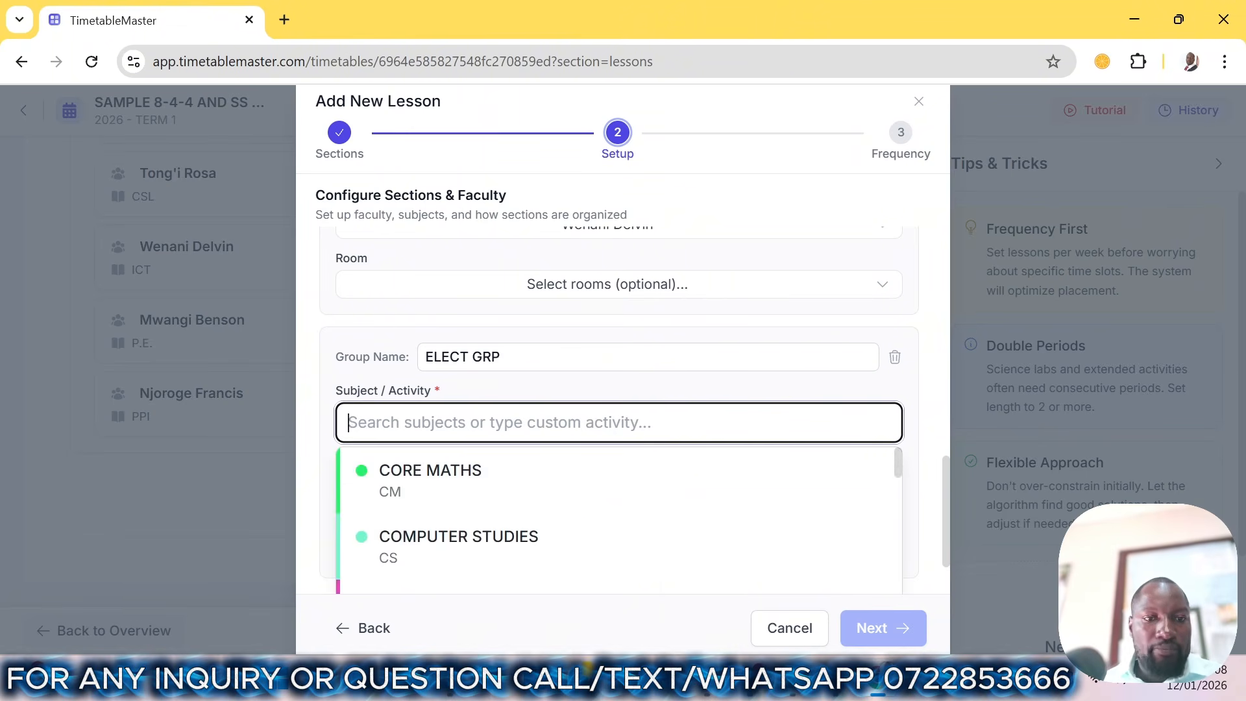
{"action": "type", "text": "ELE"}
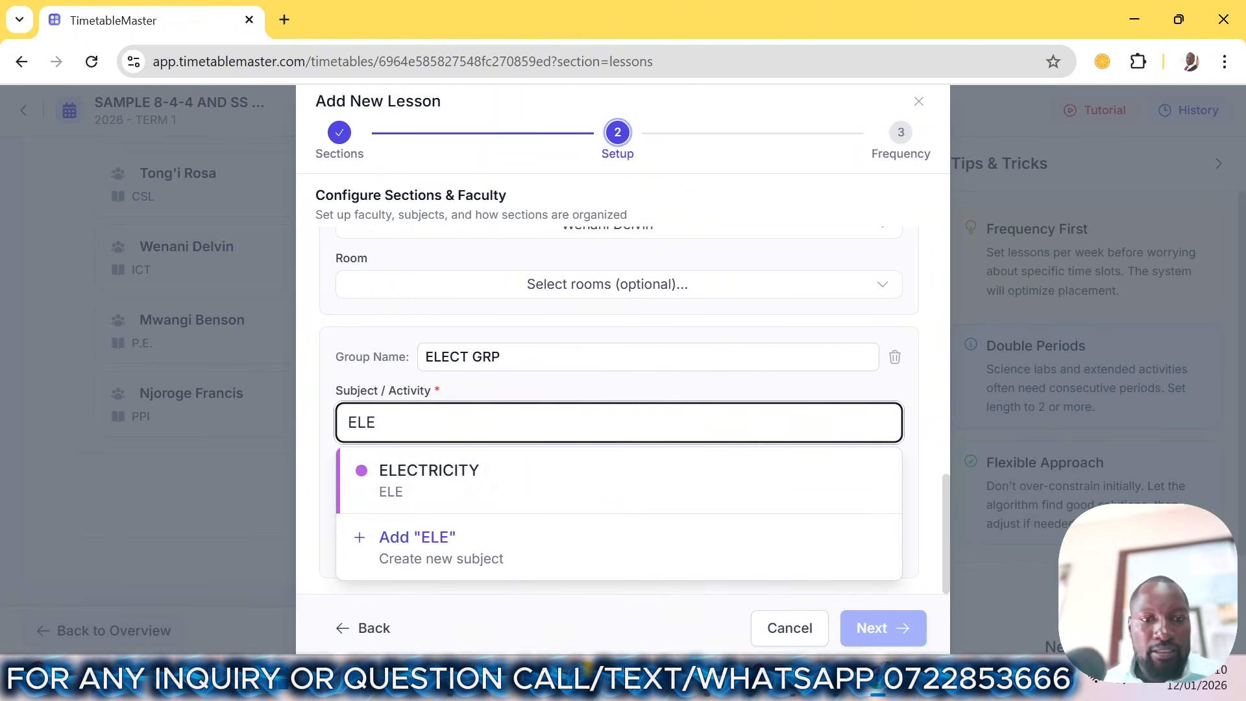
{"action": "left_click", "coordinate": [454, 500]}
- Assign the electricity teacher to ELECT GRP from the faculty list
{"action": "scroll", "coordinate": [468, 481], "scroll_direction": "down", "scroll_amount": 1}
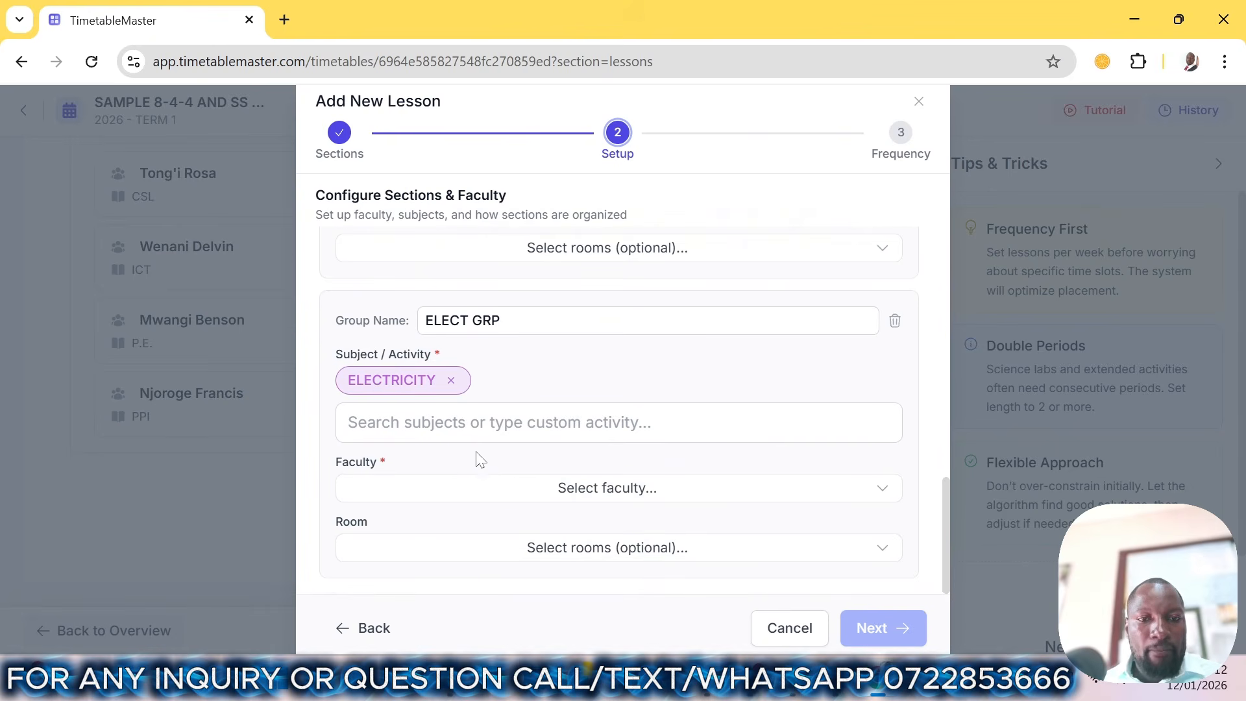
{"action": "left_click", "coordinate": [488, 488]}
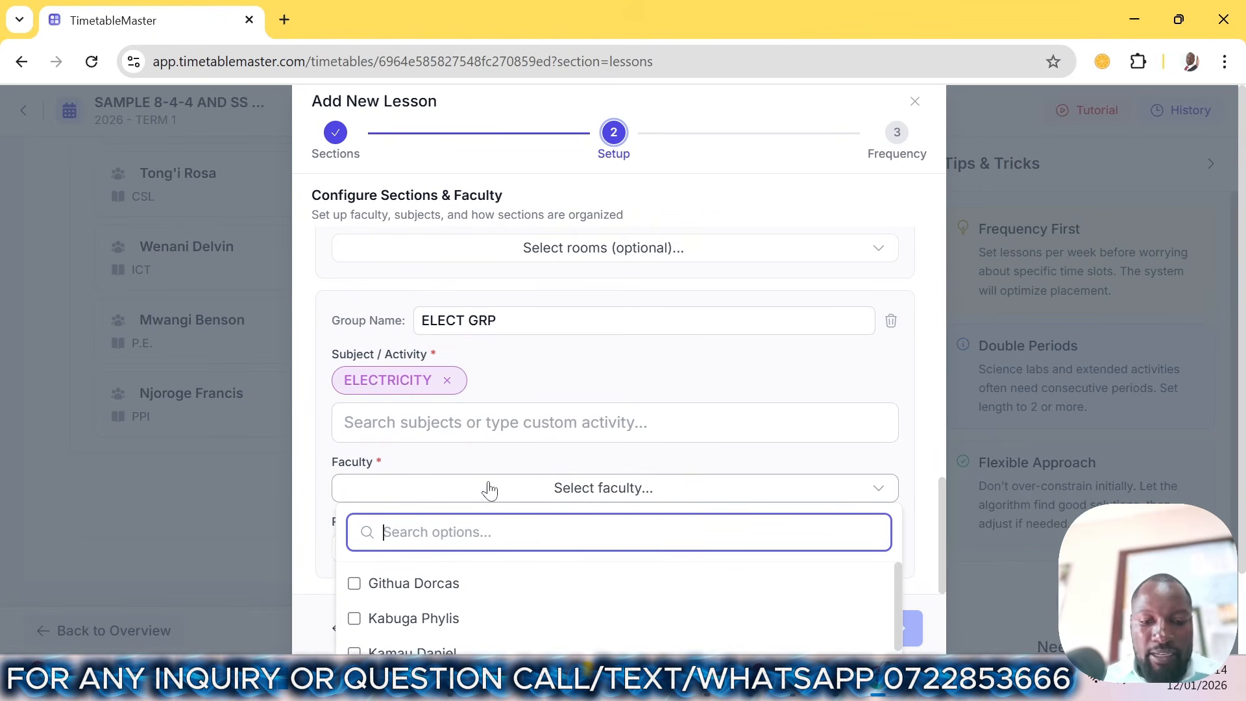
{"action": "type", "text": "FRA"}
{"action": "left_click", "coordinate": [465, 586]}
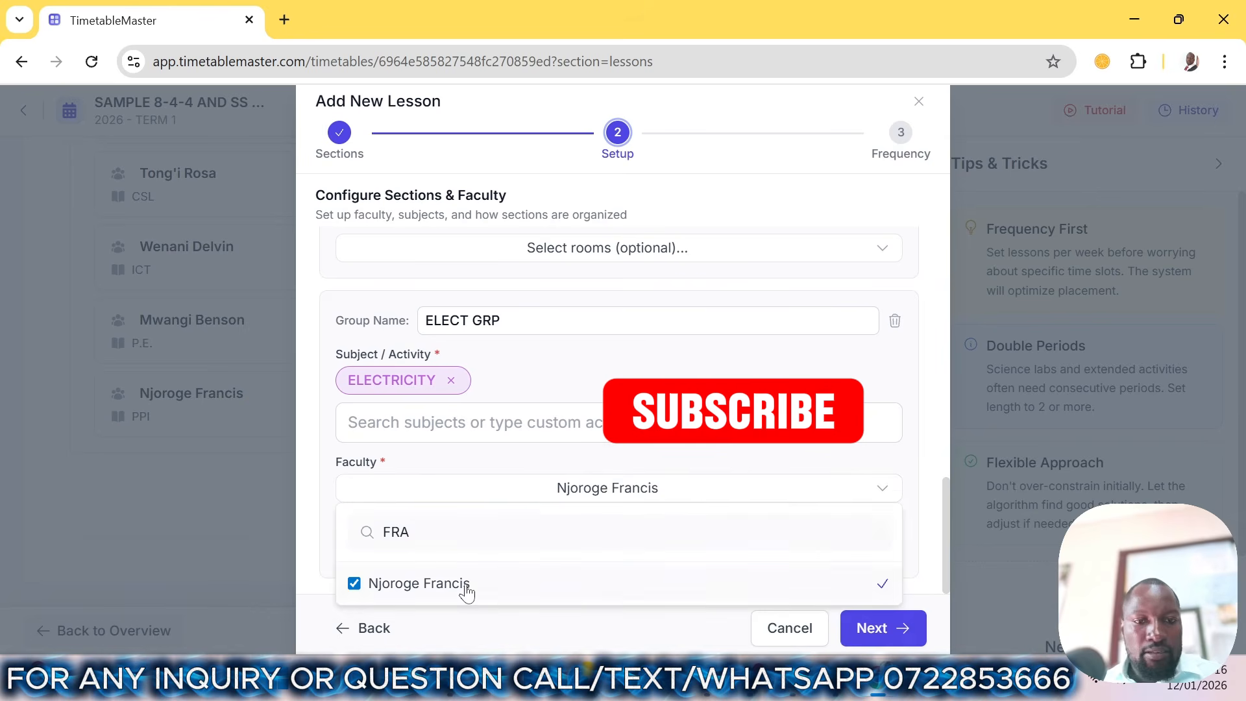
{"action": "left_click", "coordinate": [941, 506]}
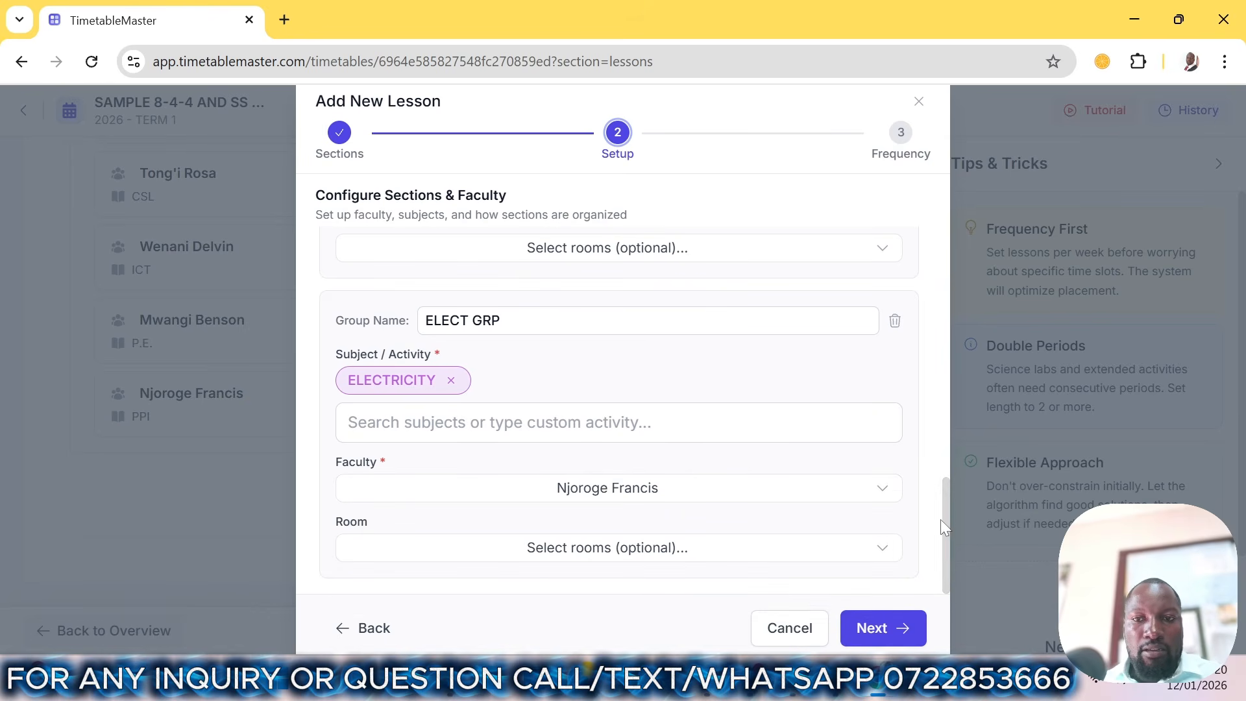
- Add a fourth group to the split lesson and name it M.W GRP
{"action": "left_click_drag", "start_coordinate": [943, 514], "coordinate": [940, 372]}
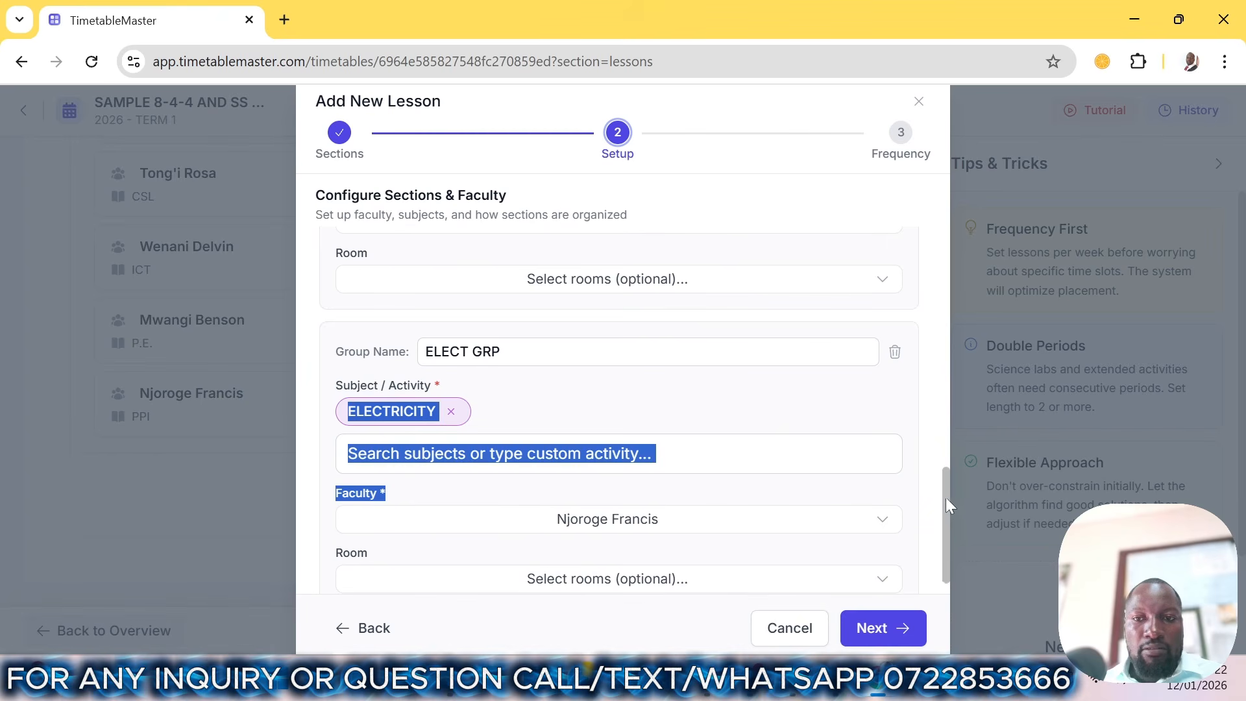
{"action": "scroll", "coordinate": [926, 417], "scroll_direction": "up", "scroll_amount": 10}
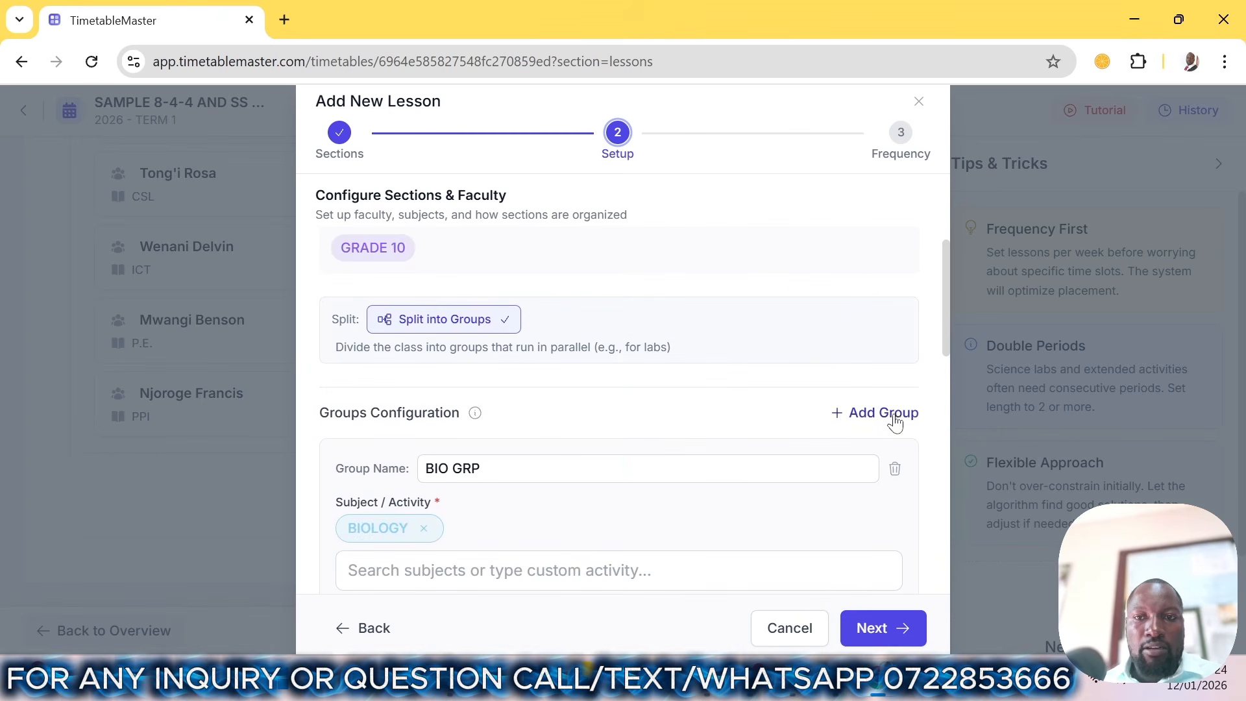
{"action": "left_click_drag", "start_coordinate": [939, 301], "coordinate": [941, 588]}
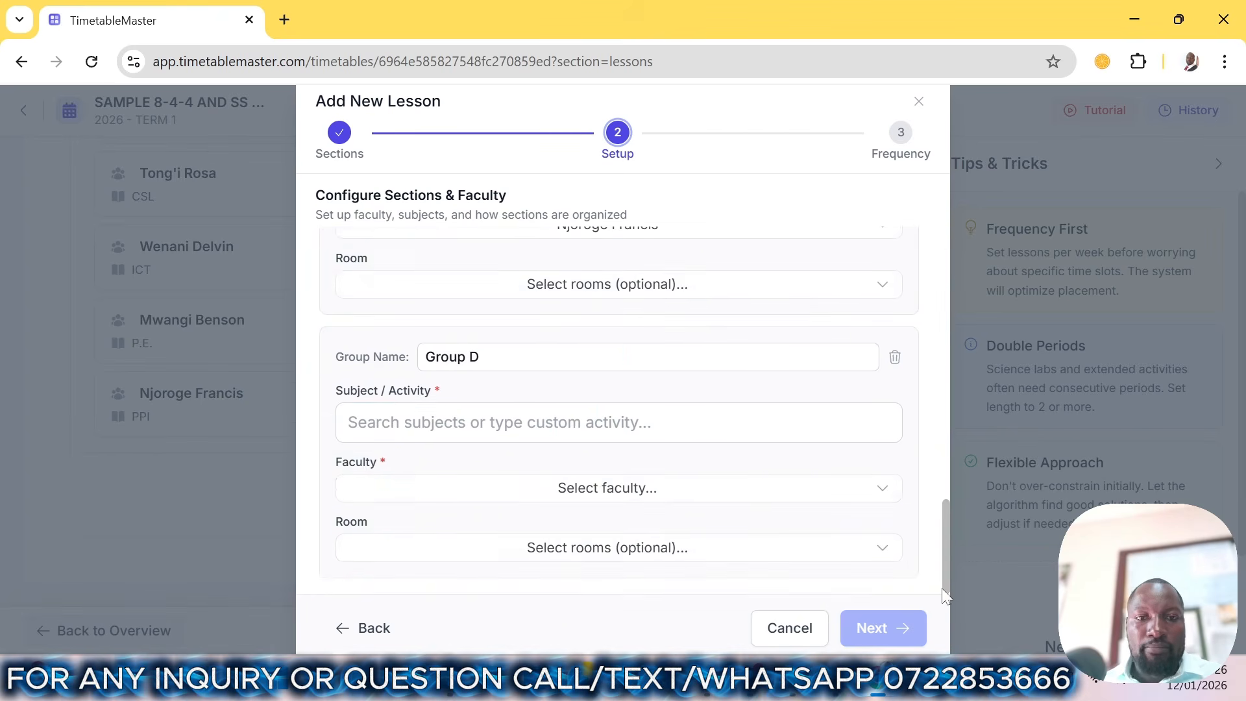
{"action": "triple_click", "coordinate": [520, 367]}
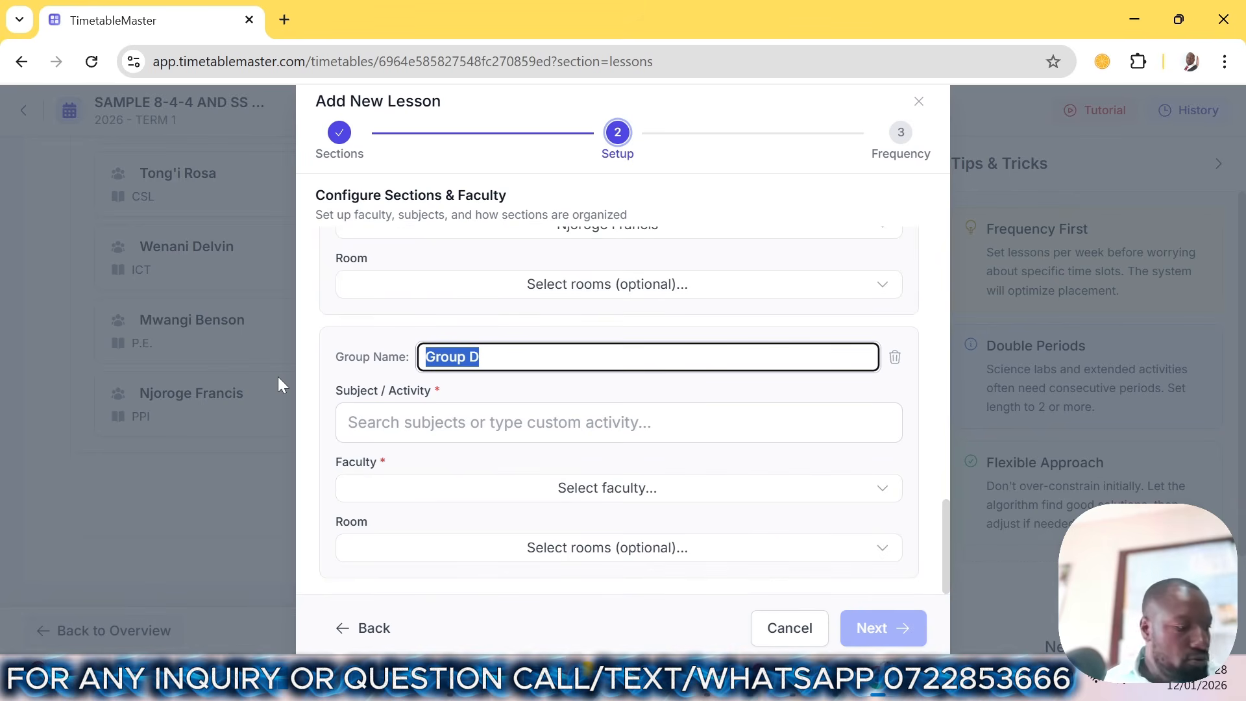
{"action": "type", "text": "METAL "}
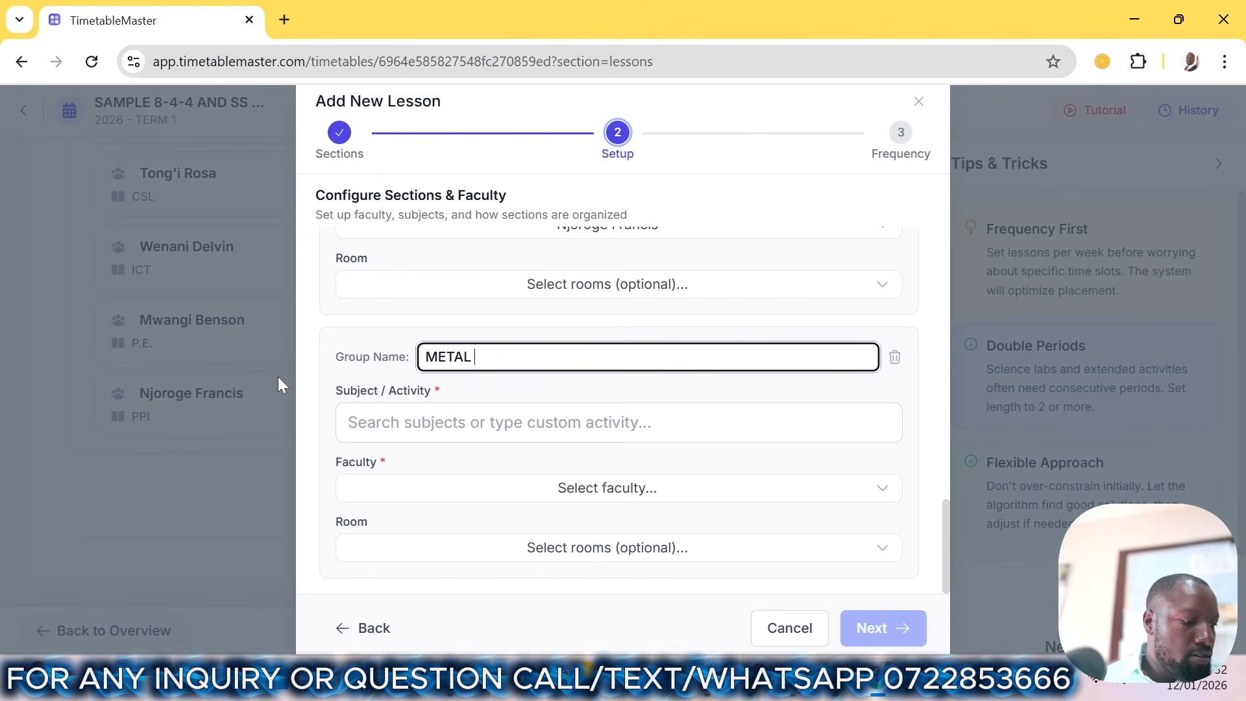
{"action": "type", "text": "WO"}
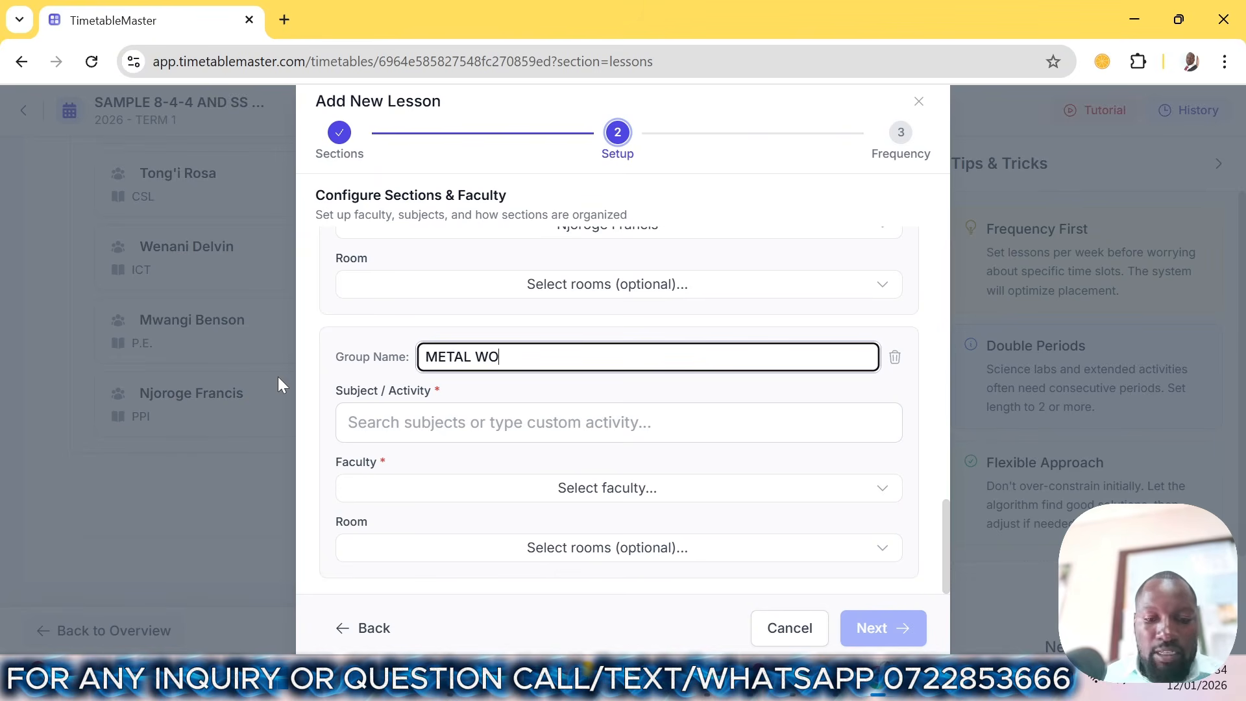
{"action": "key", "text": "BackSpace"}
{"action": "key", "text": "BackSpace"}
{"action": "key", "text": "BackSpace"}
{"action": "key", "text": "BackSpace"}
{"action": "key", "text": "BackSpace"}
{"action": "key", "text": "BackSpace"}
{"action": "key", "text": "BackSpace"}
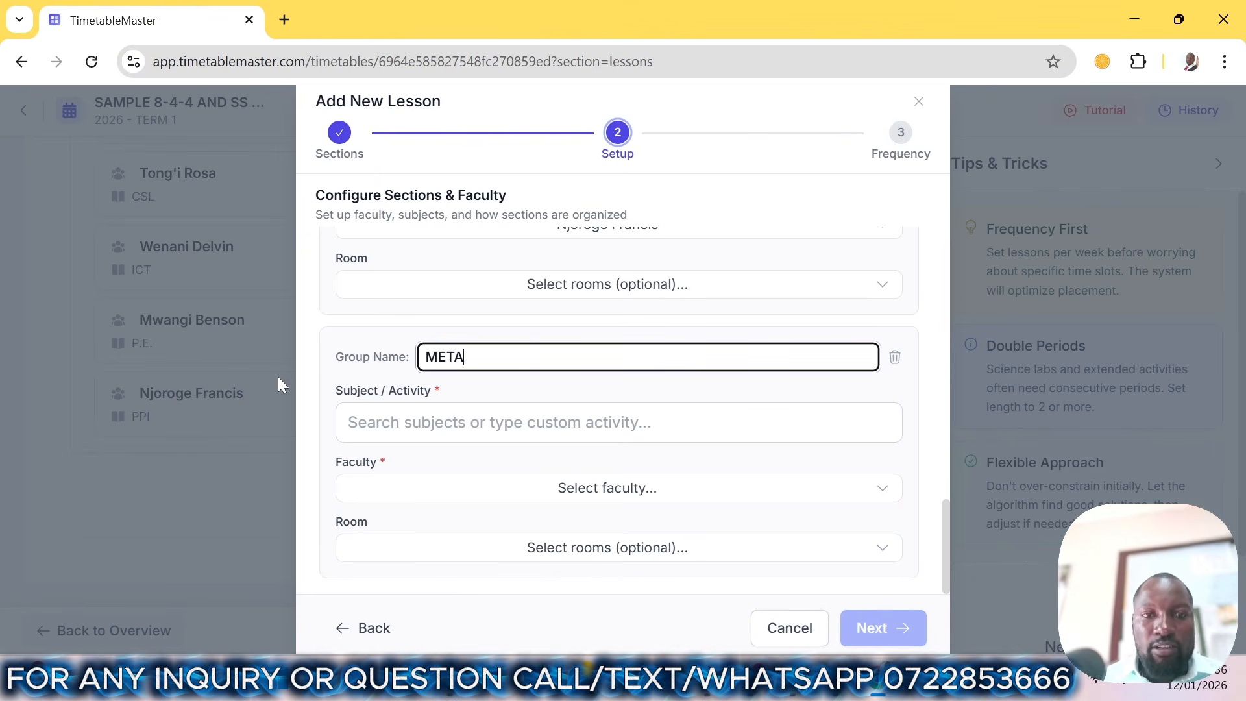
{"action": "type", "text": ".W "}
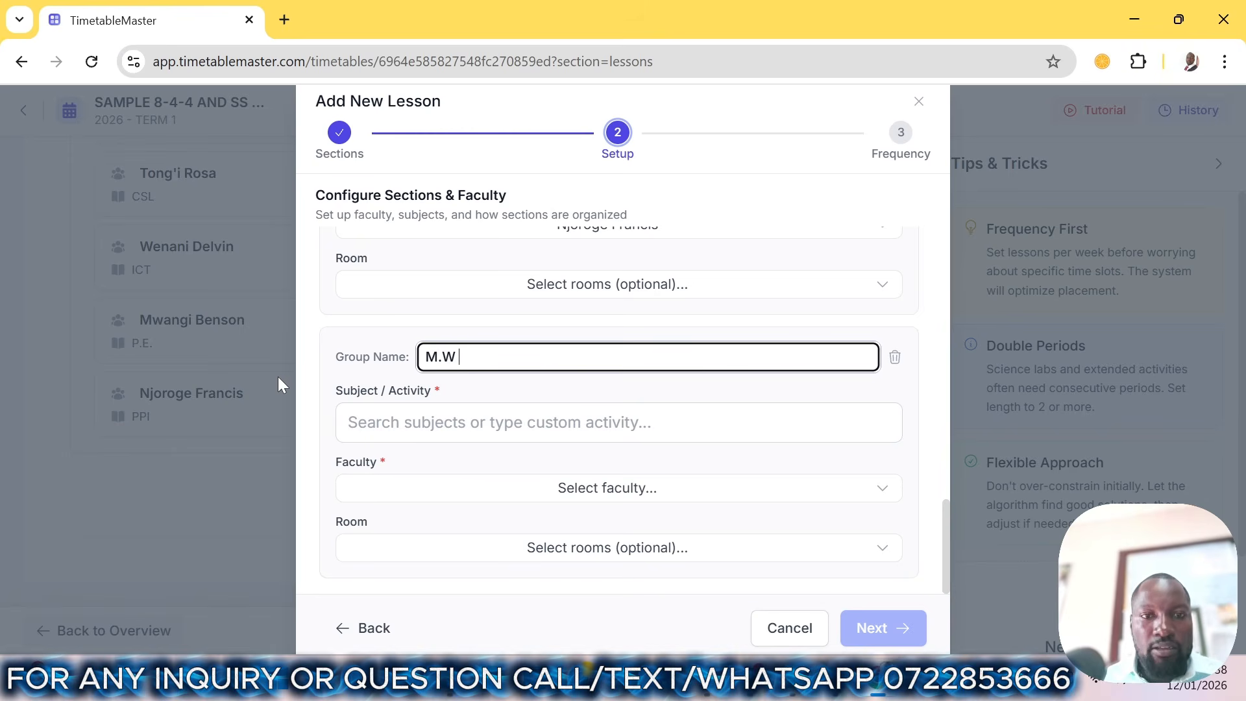
{"action": "type", "text": "GRP"}
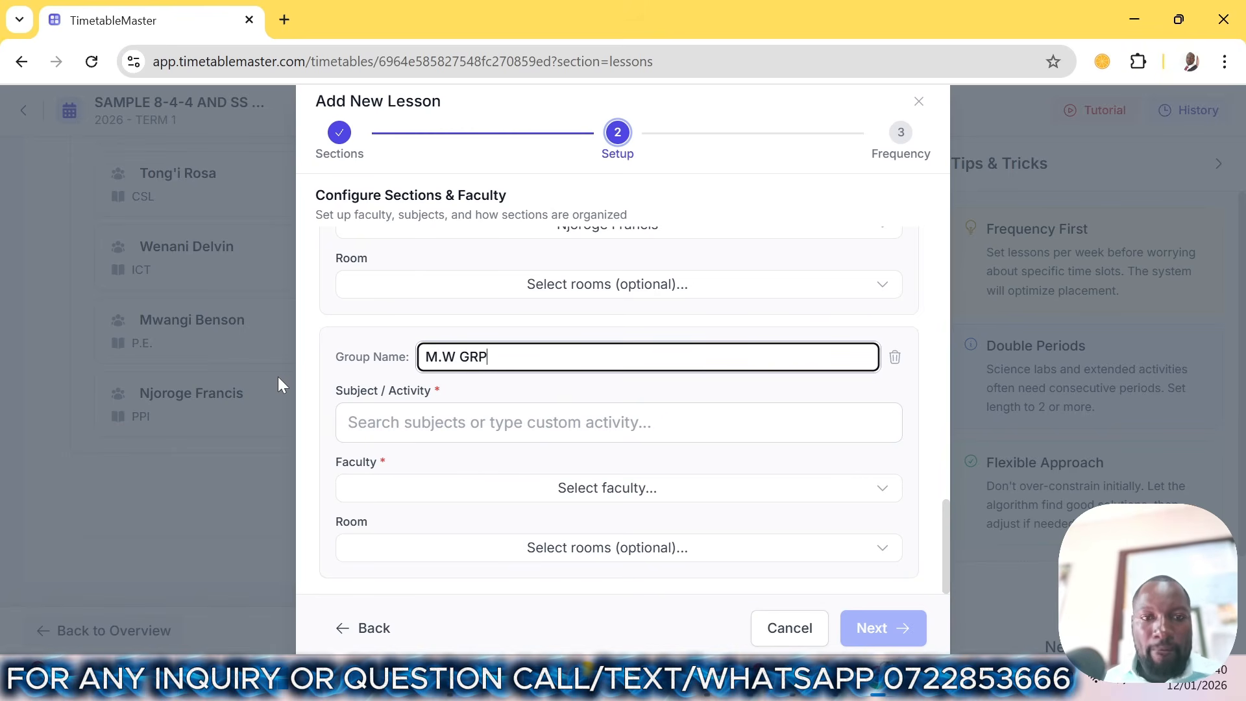
- Set METAL WORK as the subject of M.W GRP and assign the metal work teacher as its faculty
{"action": "key", "text": "Tab"}
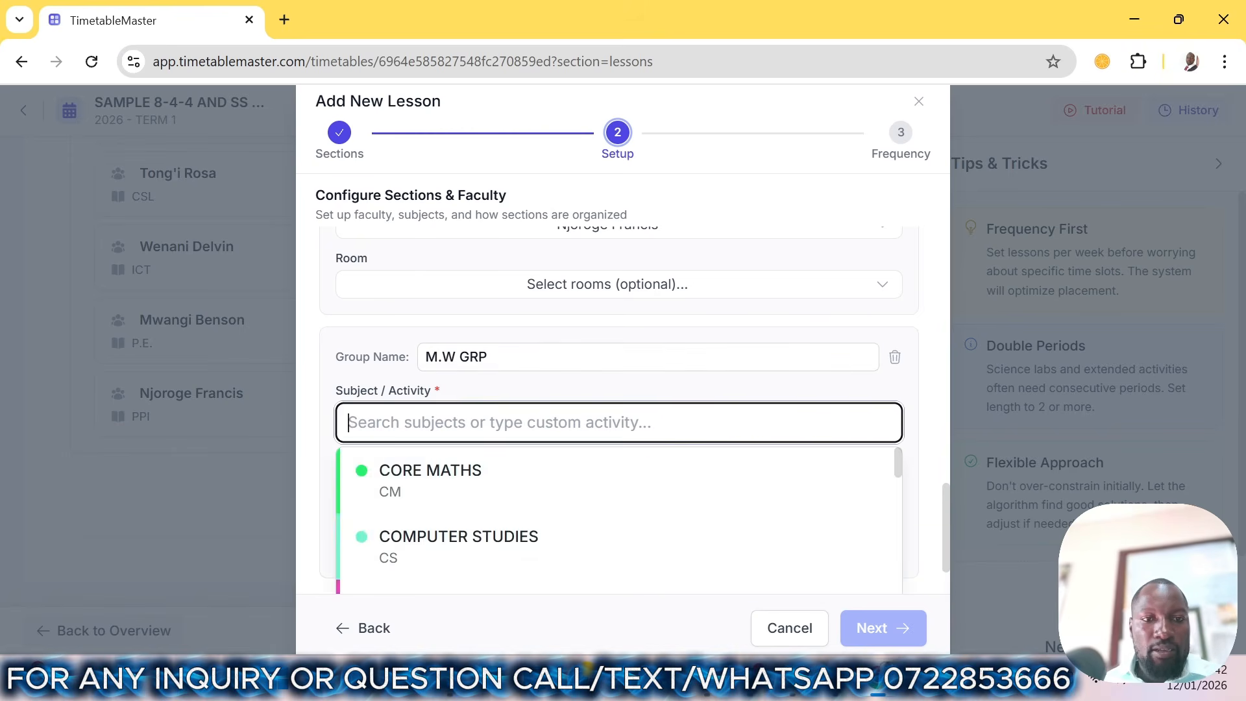
{"action": "type", "text": "ME"}
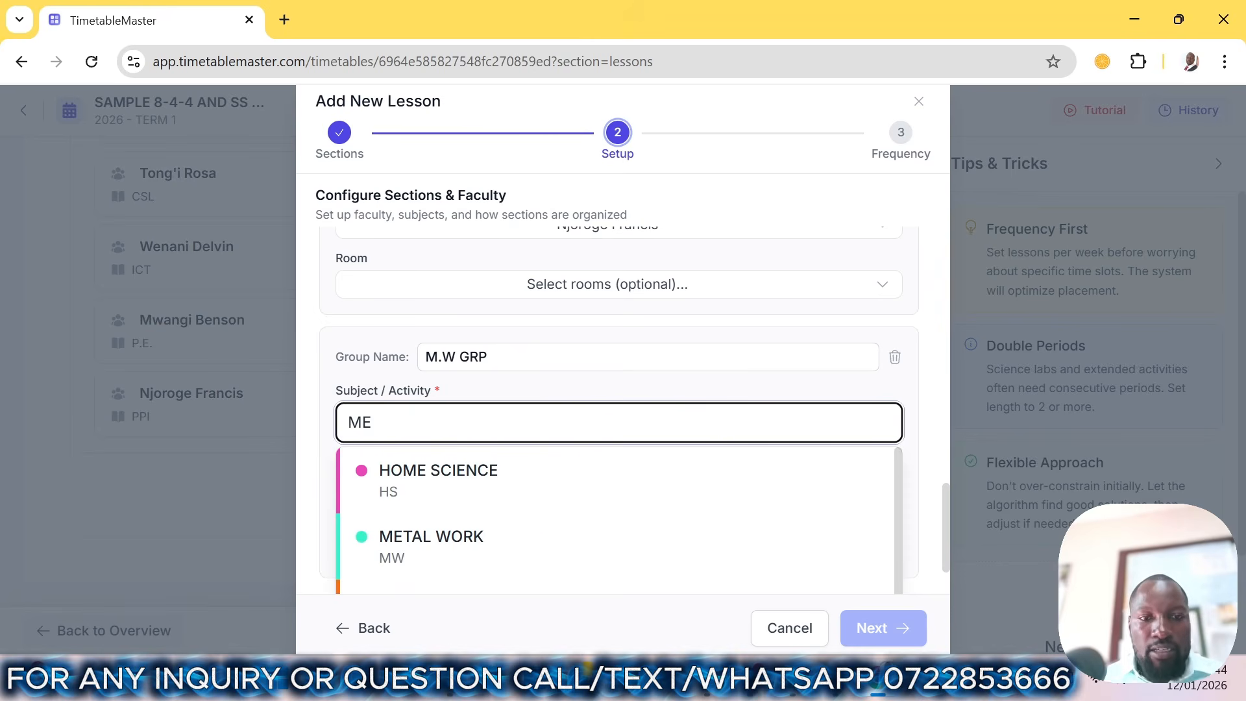
{"action": "left_click", "coordinate": [523, 556]}
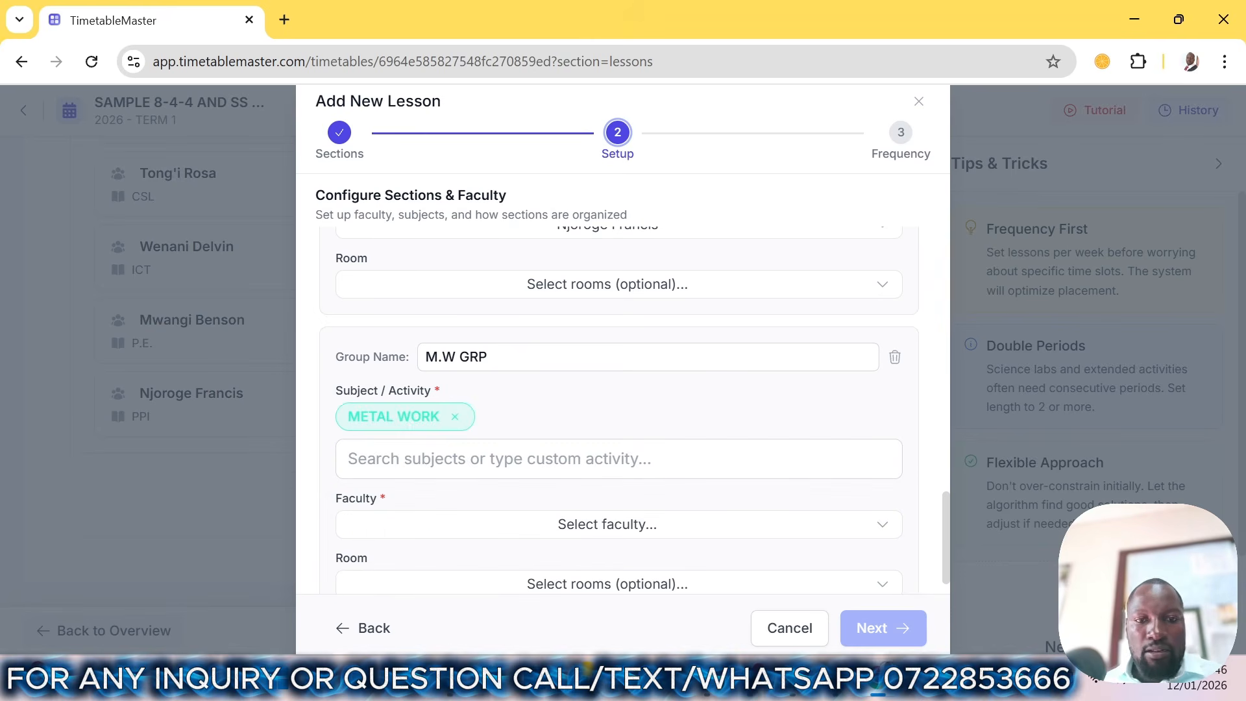
{"action": "scroll", "coordinate": [548, 496], "scroll_direction": "down", "scroll_amount": 1}
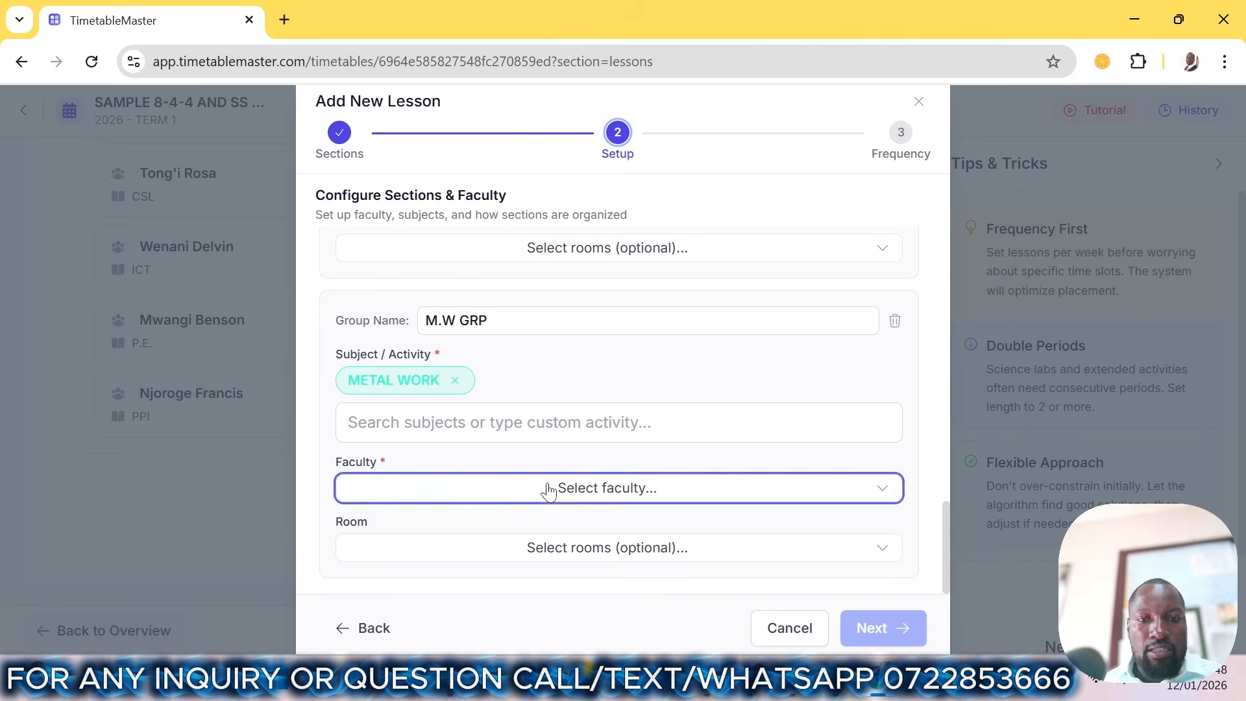
{"action": "left_click", "coordinate": [550, 488]}
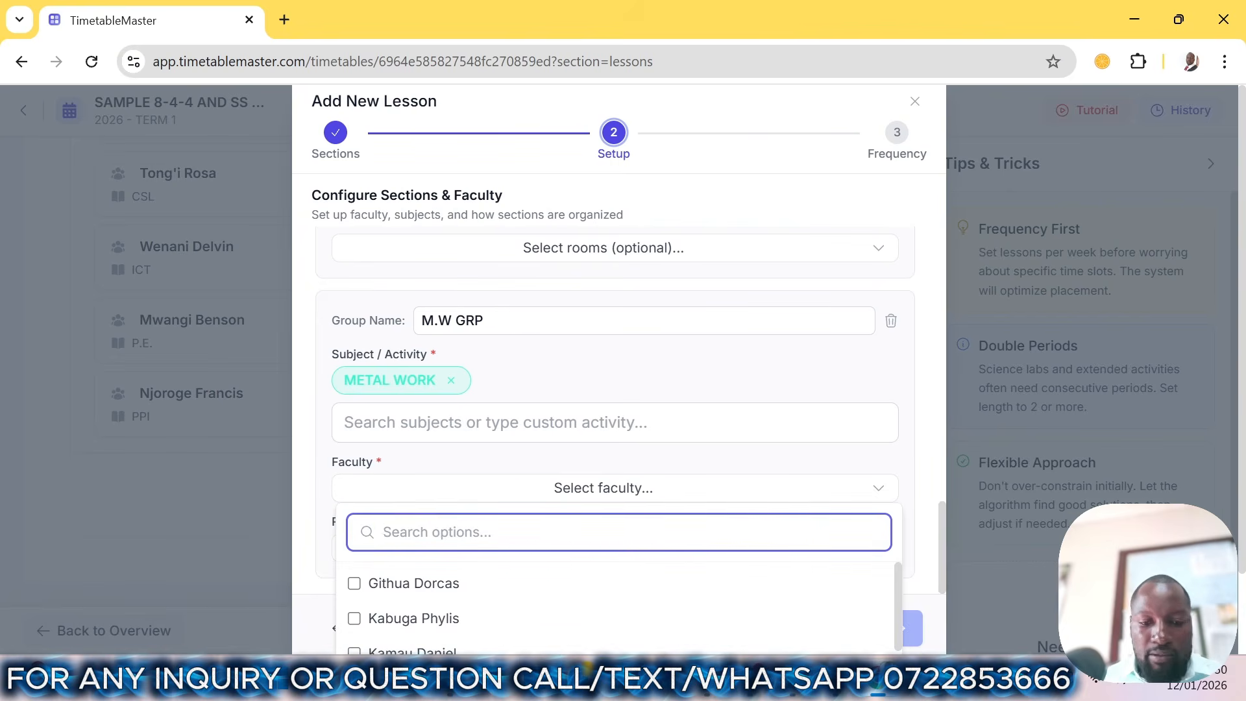
{"action": "type", "text": "PET"}
{"action": "left_click", "coordinate": [430, 583]}
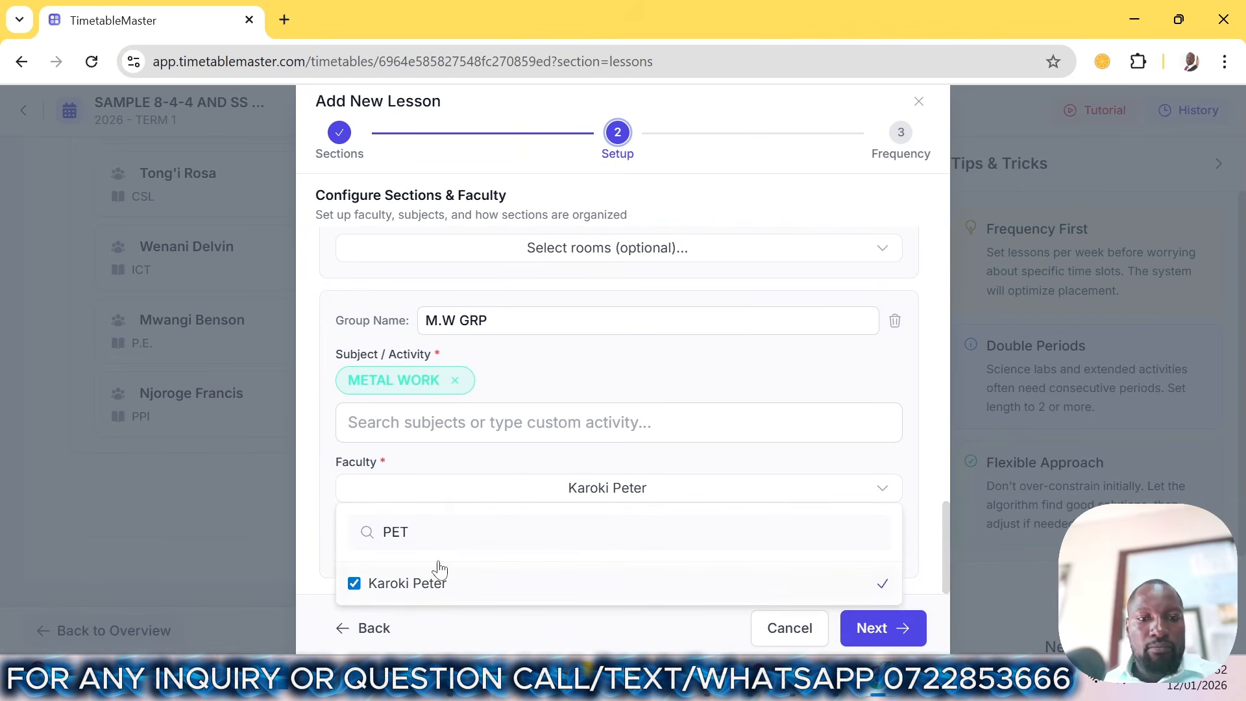
{"action": "left_click", "coordinate": [902, 479]}
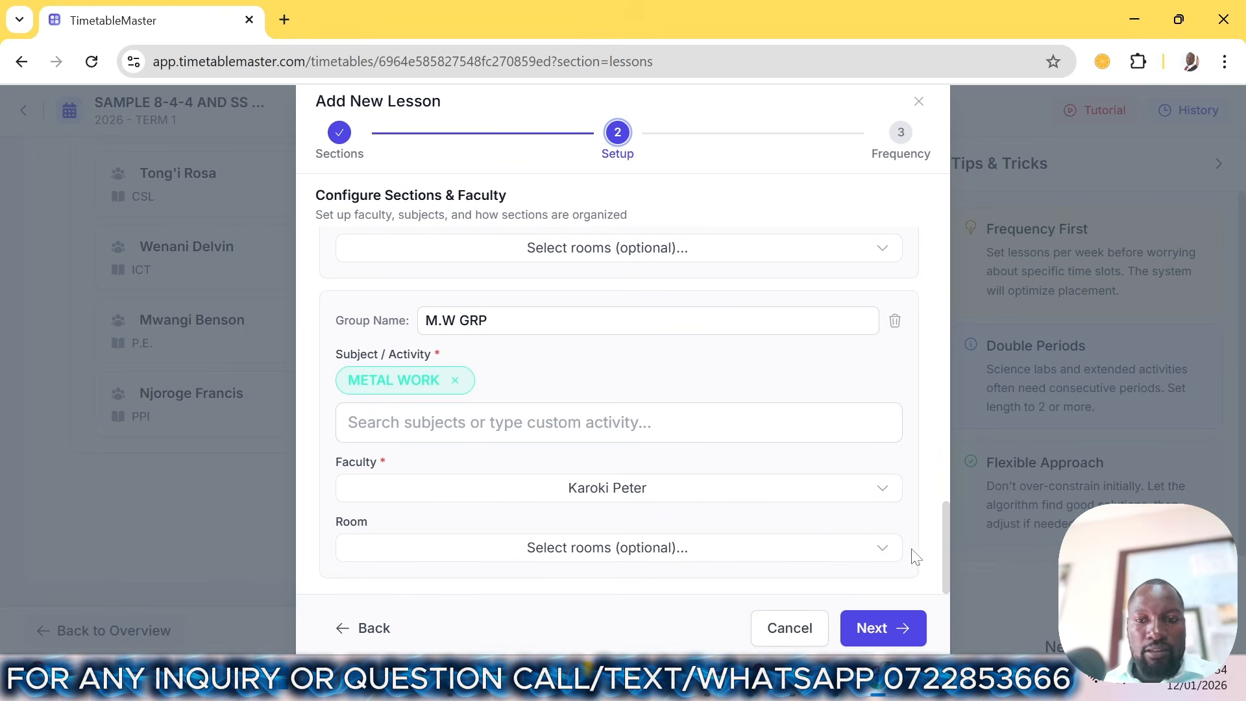
- Add a fifth group named CRE GRP and set CHRISTIAN RELIGIOUS EDUCATION as its subject
{"action": "left_click_drag", "start_coordinate": [947, 516], "coordinate": [952, 574]}
{"action": "left_click_drag", "start_coordinate": [481, 357], "coordinate": [305, 371]}
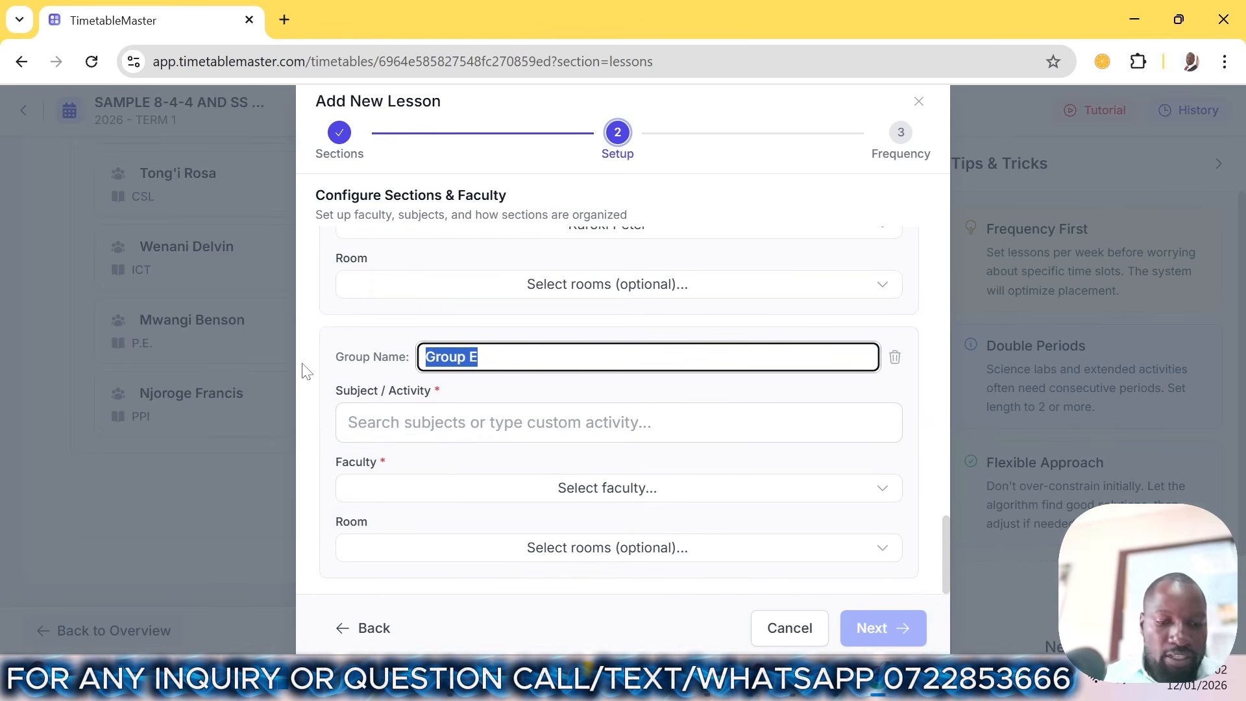
{"action": "type", "text": "CRE"}
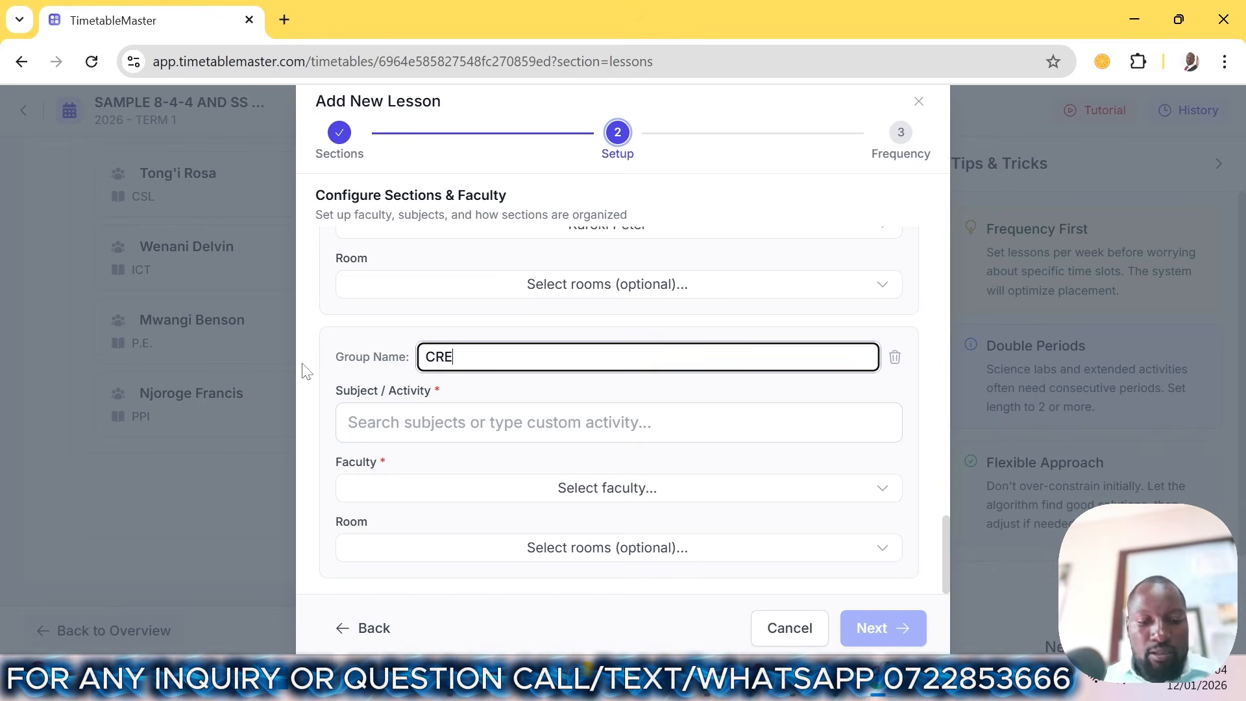
{"action": "type", "text": " GRP"}
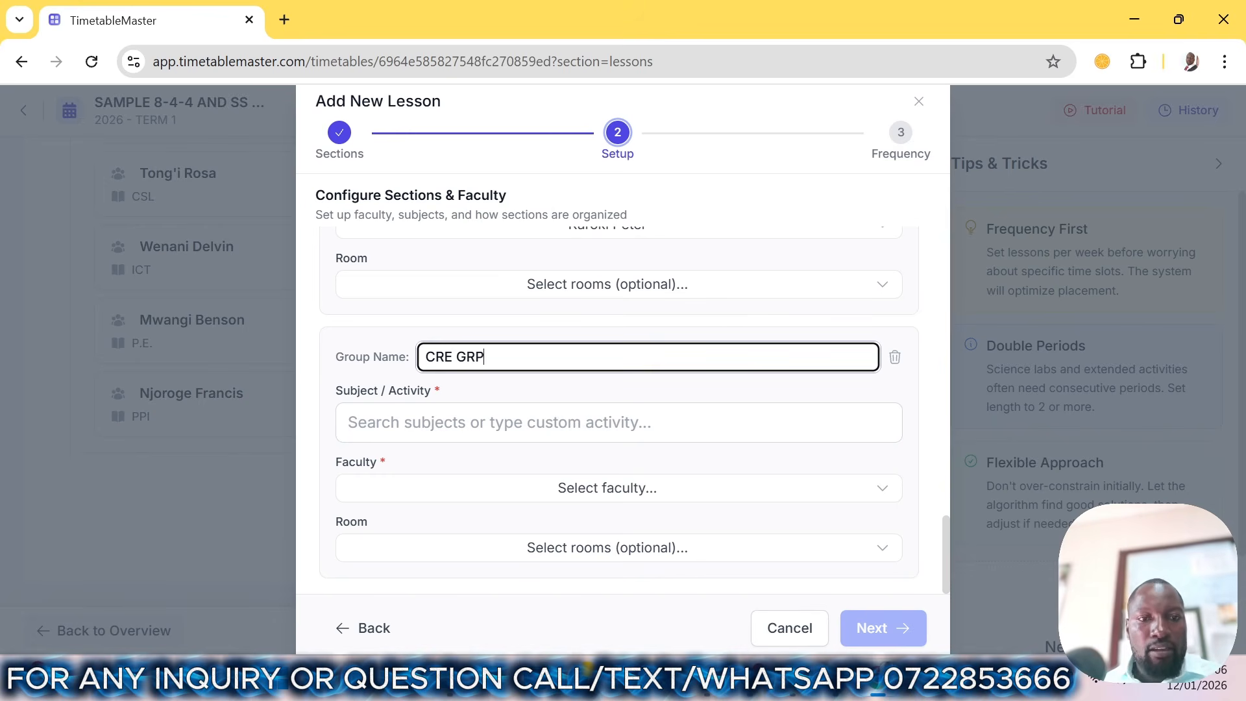
{"action": "left_click", "coordinate": [619, 422]}
{"action": "type", "text": "CHR"}
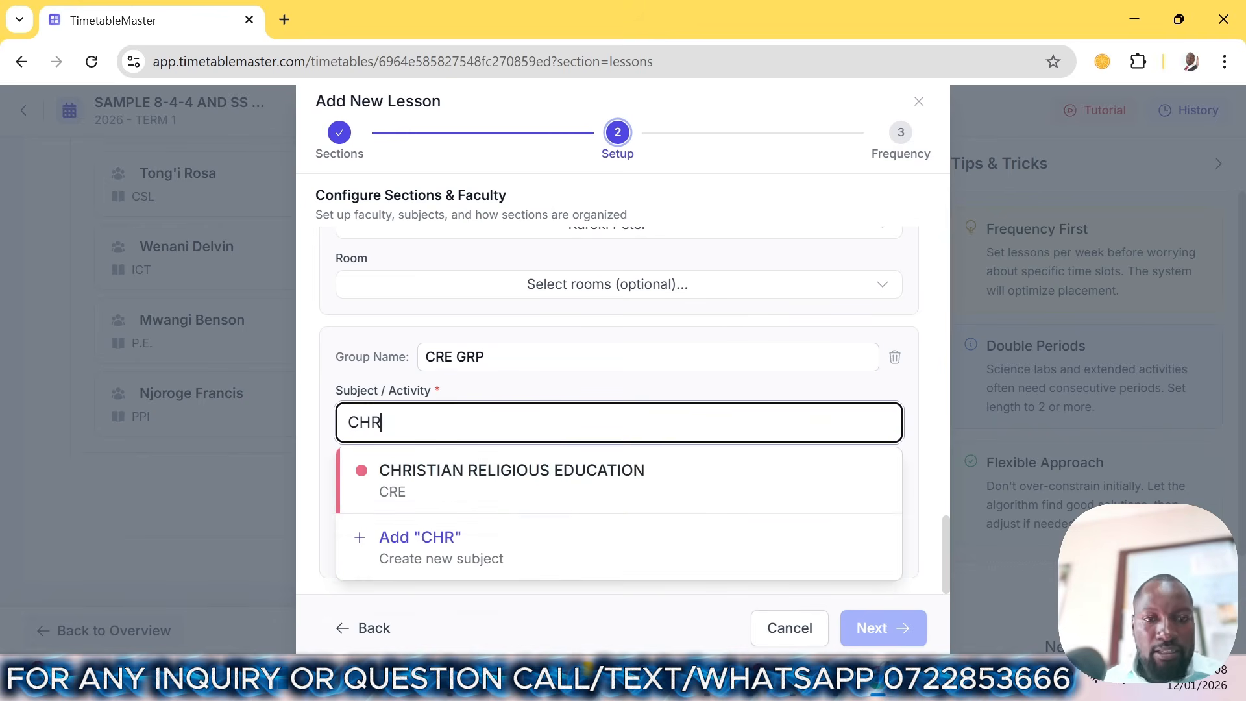
{"action": "left_click", "coordinate": [446, 485]}
{"action": "scroll", "coordinate": [506, 532], "scroll_direction": "down", "scroll_amount": 1}
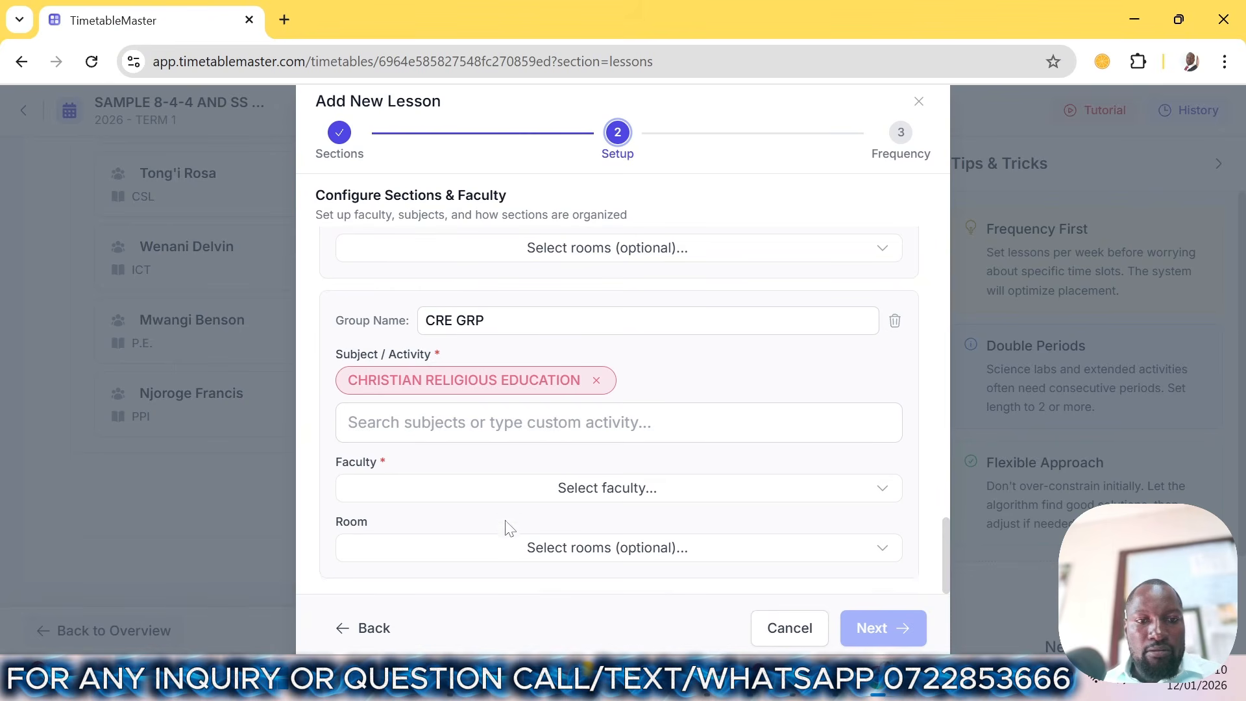
- Assign the CRE teacher to CRE GRP from the faculty list
{"action": "left_click", "coordinate": [504, 498]}
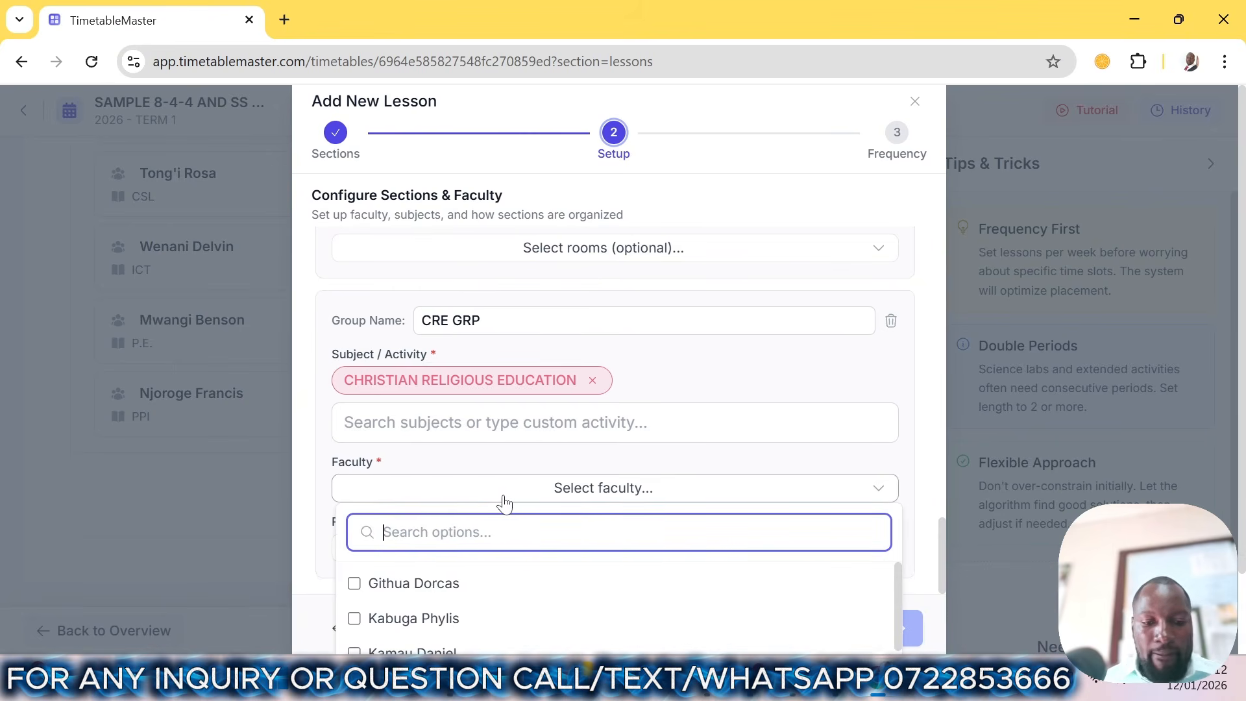
{"action": "type", "text": "ROS"}
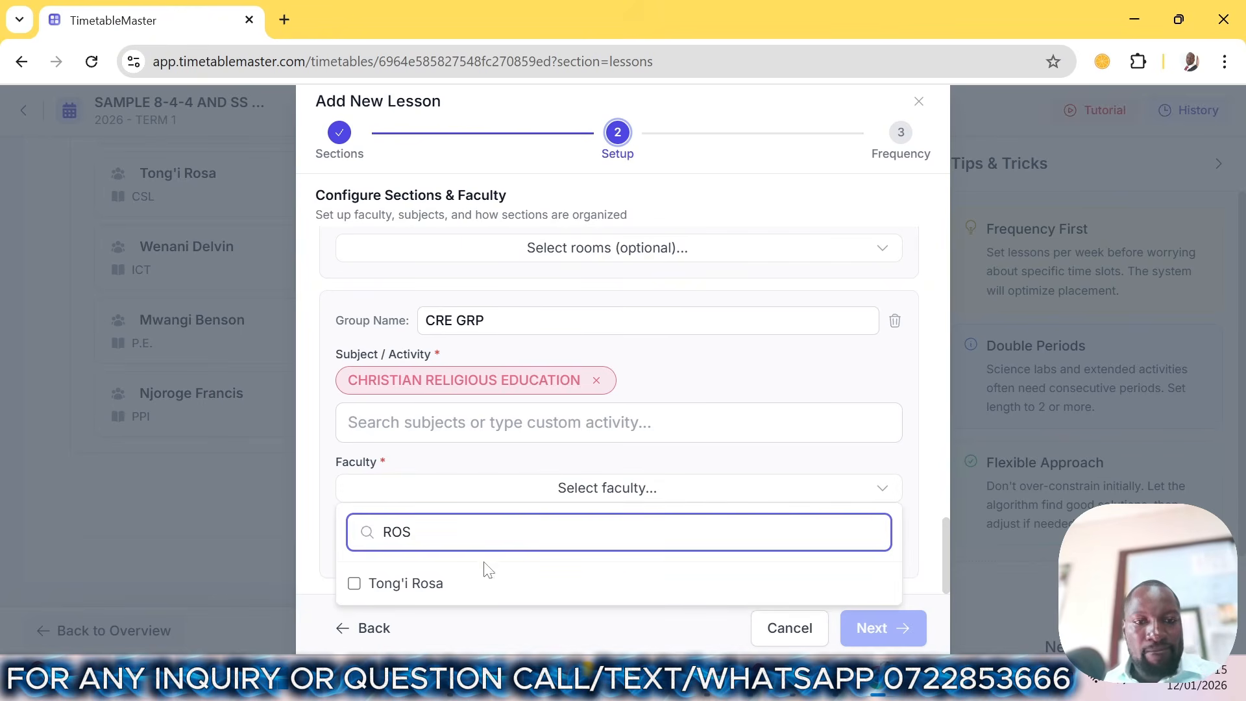
{"action": "left_click", "coordinate": [477, 587]}
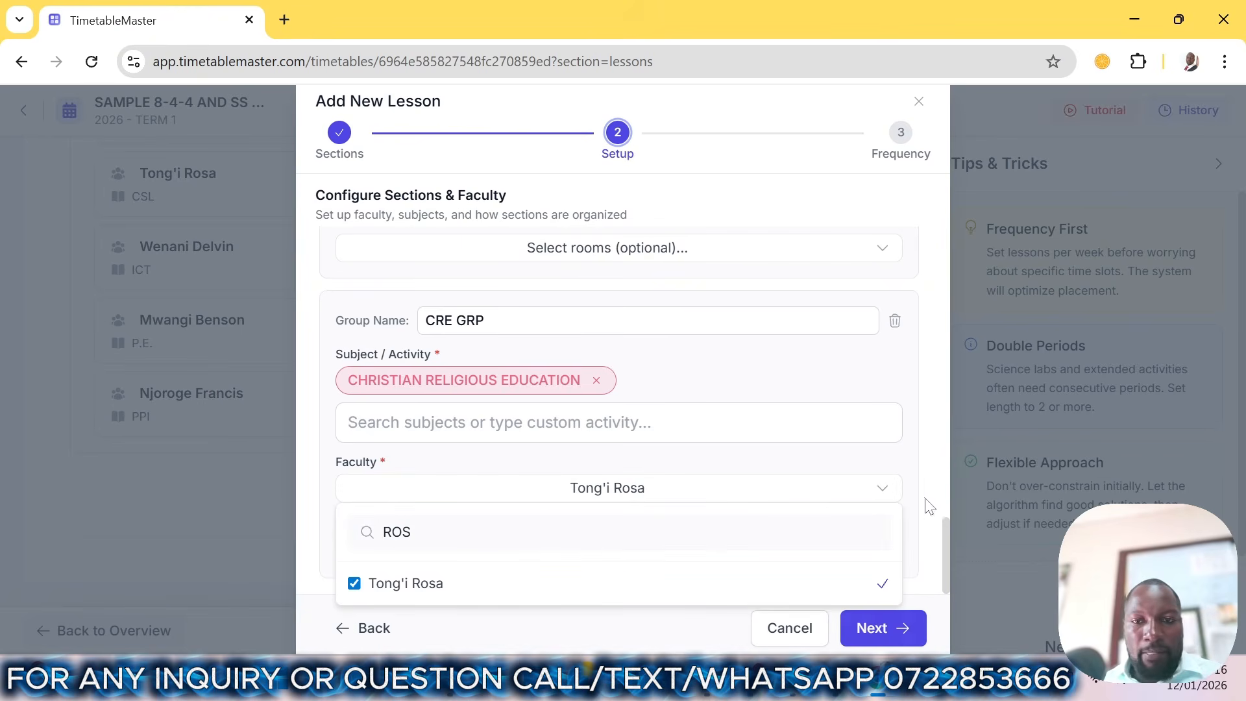
{"action": "left_click", "coordinate": [928, 471]}
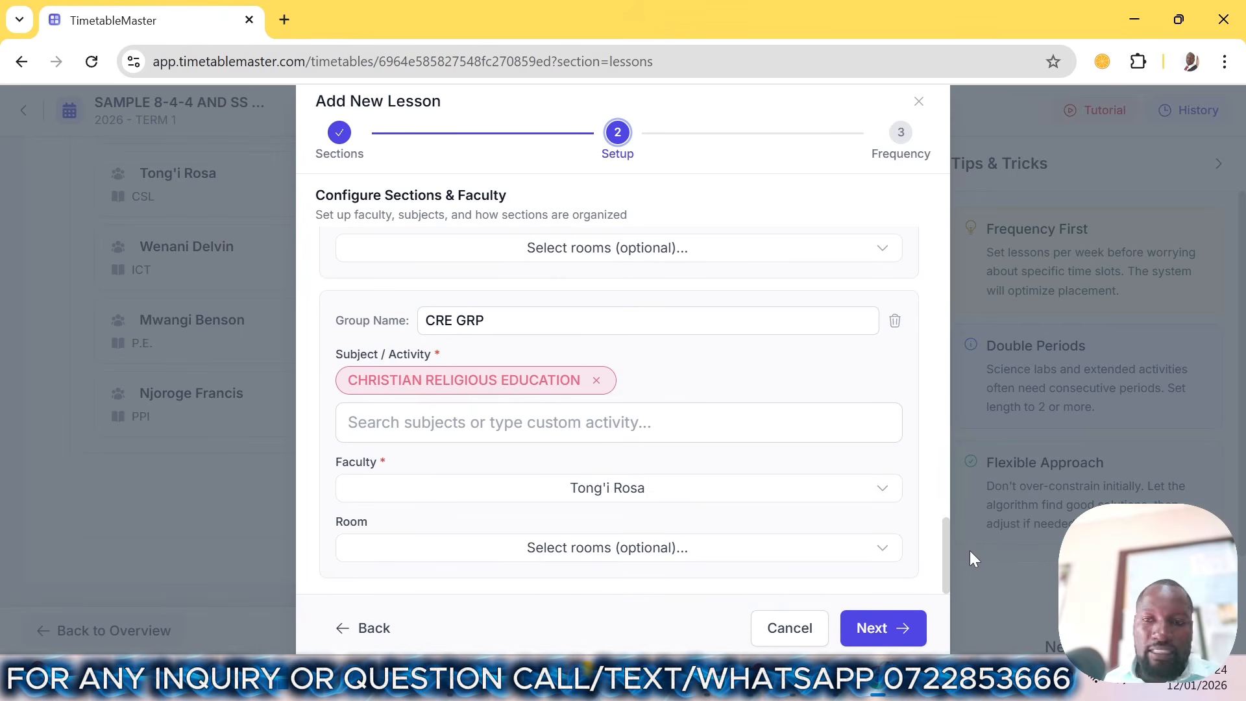
- Add a sixth group named HIST and set HISTORY AND CITIZENSHIP as its subject
{"action": "left_click_drag", "start_coordinate": [944, 555], "coordinate": [951, 310]}
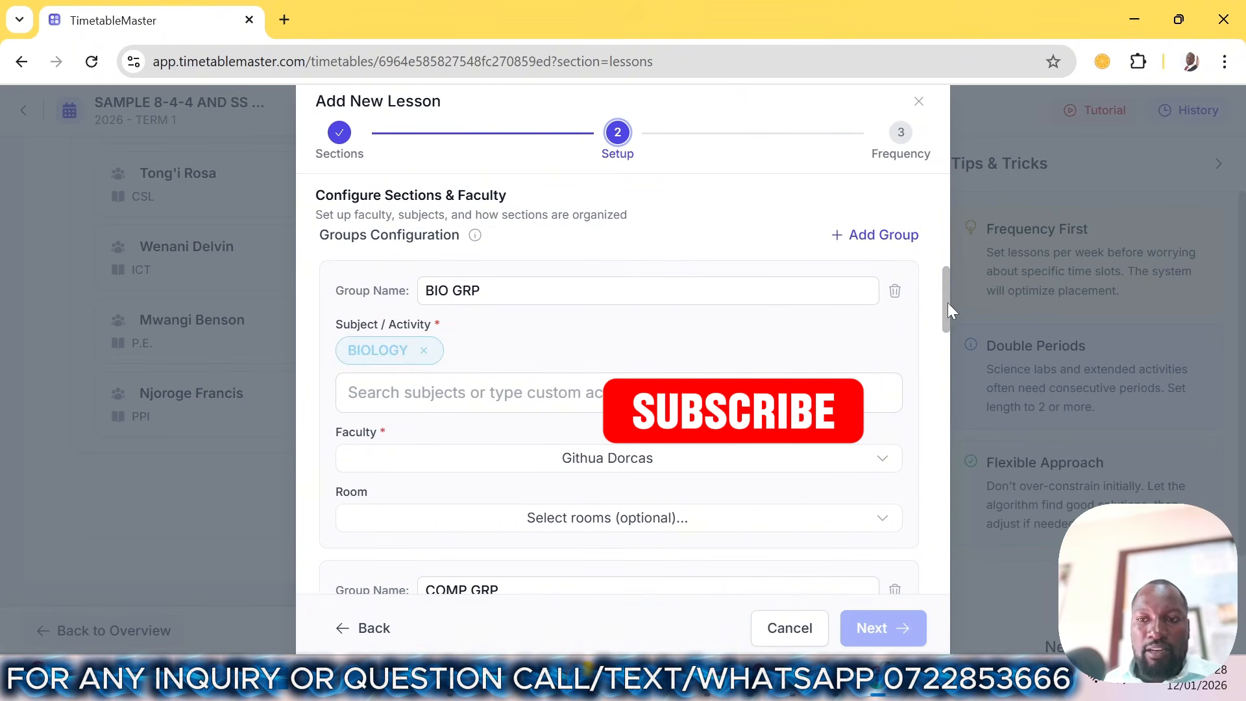
{"action": "left_click_drag", "start_coordinate": [944, 313], "coordinate": [963, 576]}
{"action": "left_click_drag", "start_coordinate": [482, 357], "coordinate": [255, 373]}
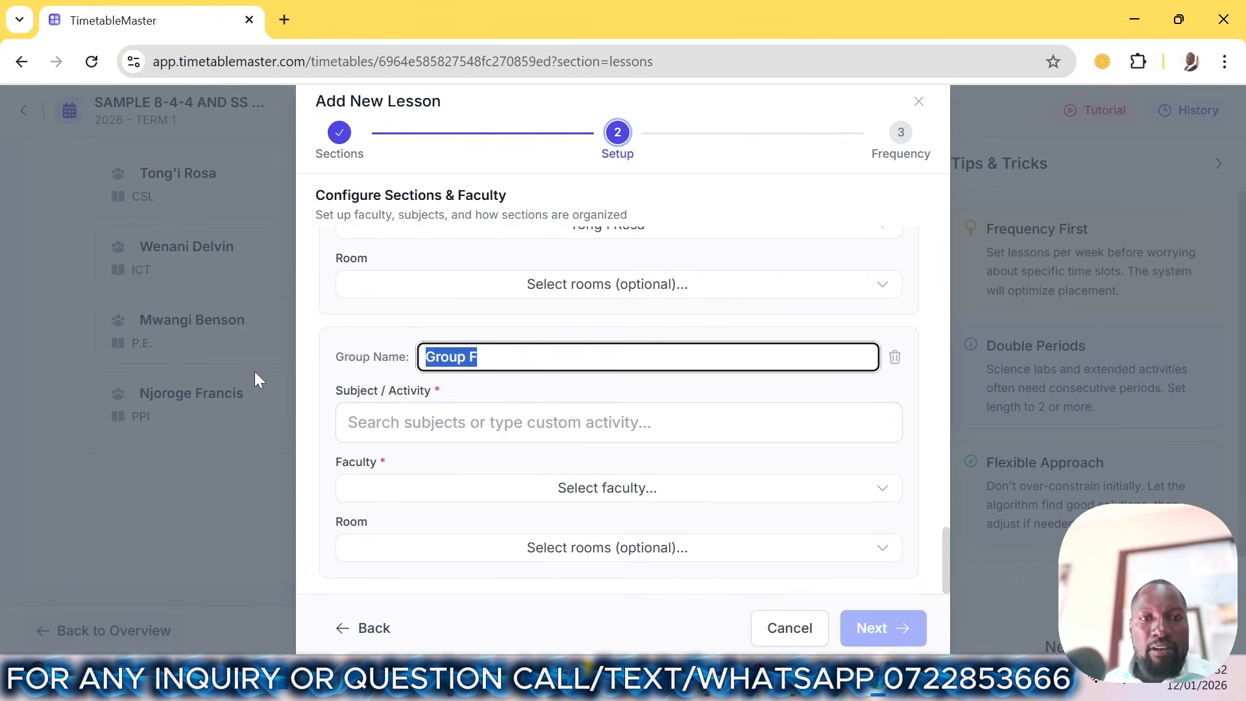
{"action": "type", "text": "HIST"}
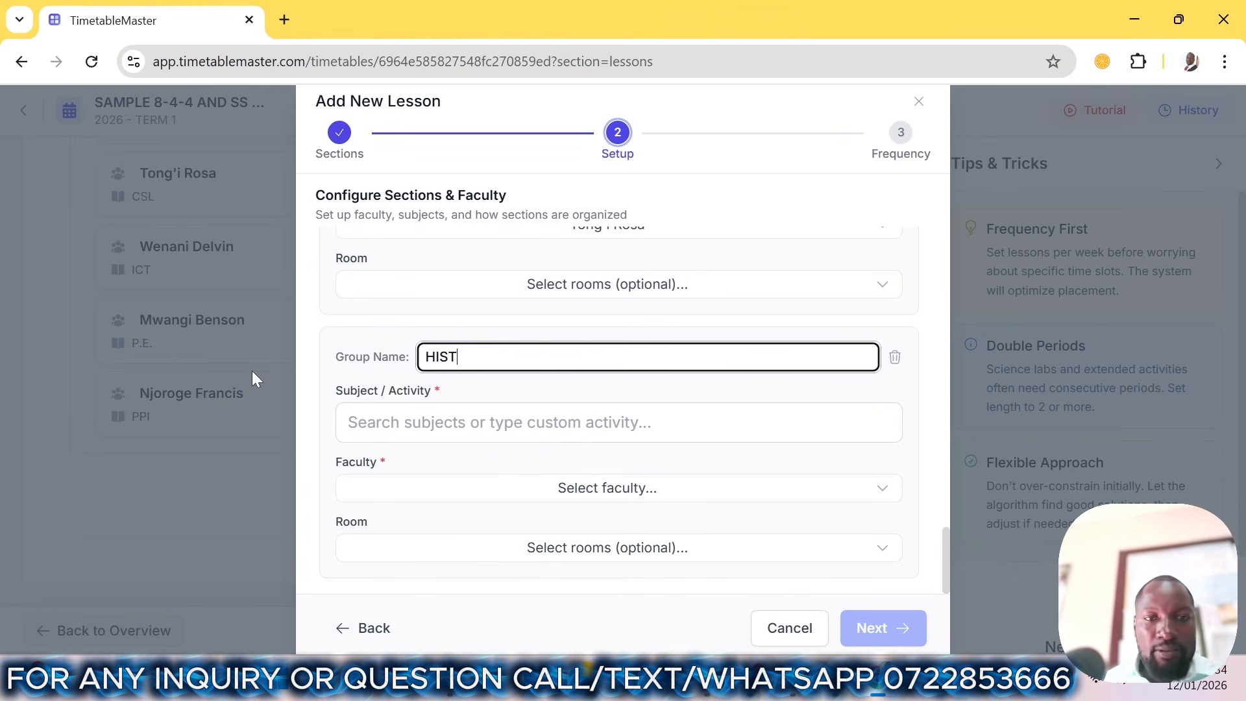
{"action": "left_click", "coordinate": [505, 423]}
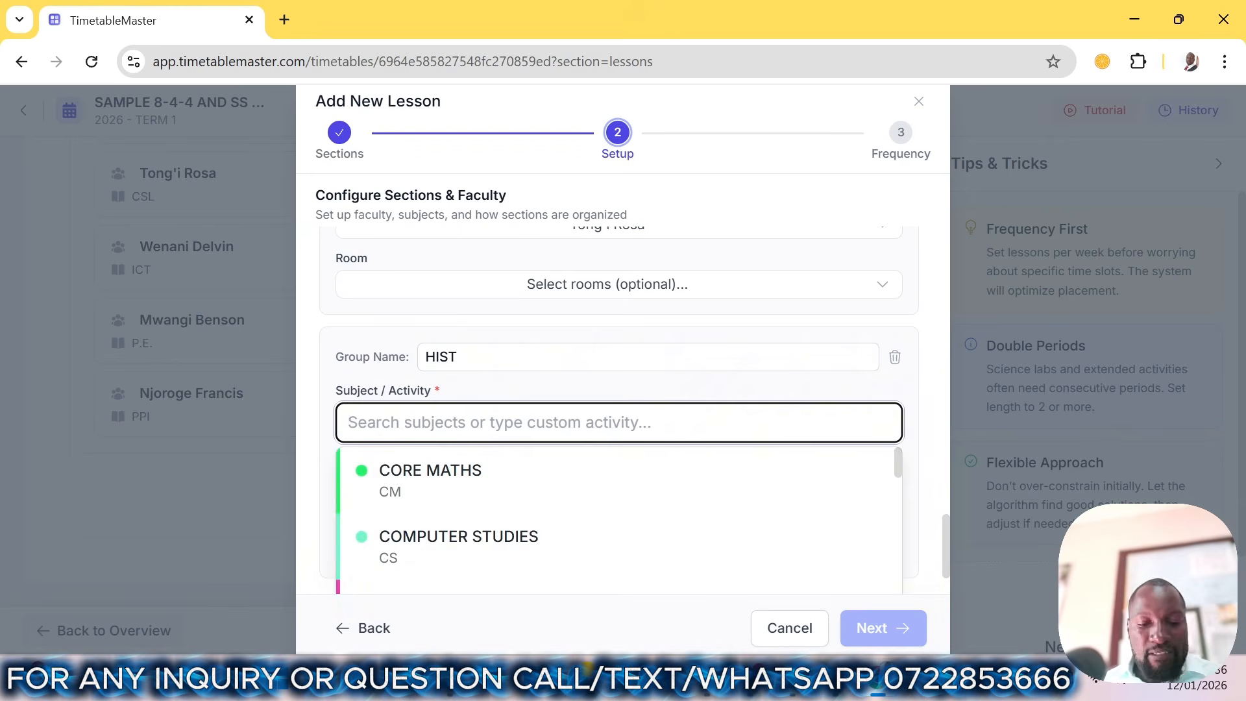
{"action": "type", "text": "HIS"}
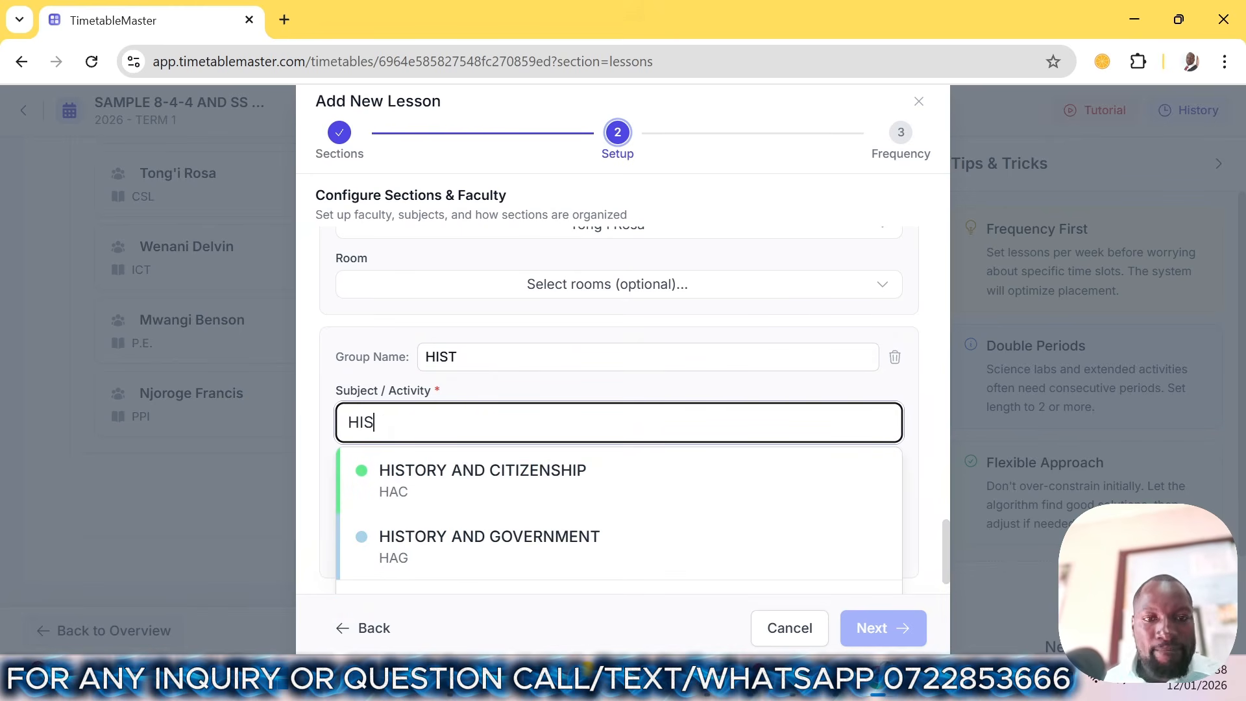
{"action": "left_click", "coordinate": [483, 471]}
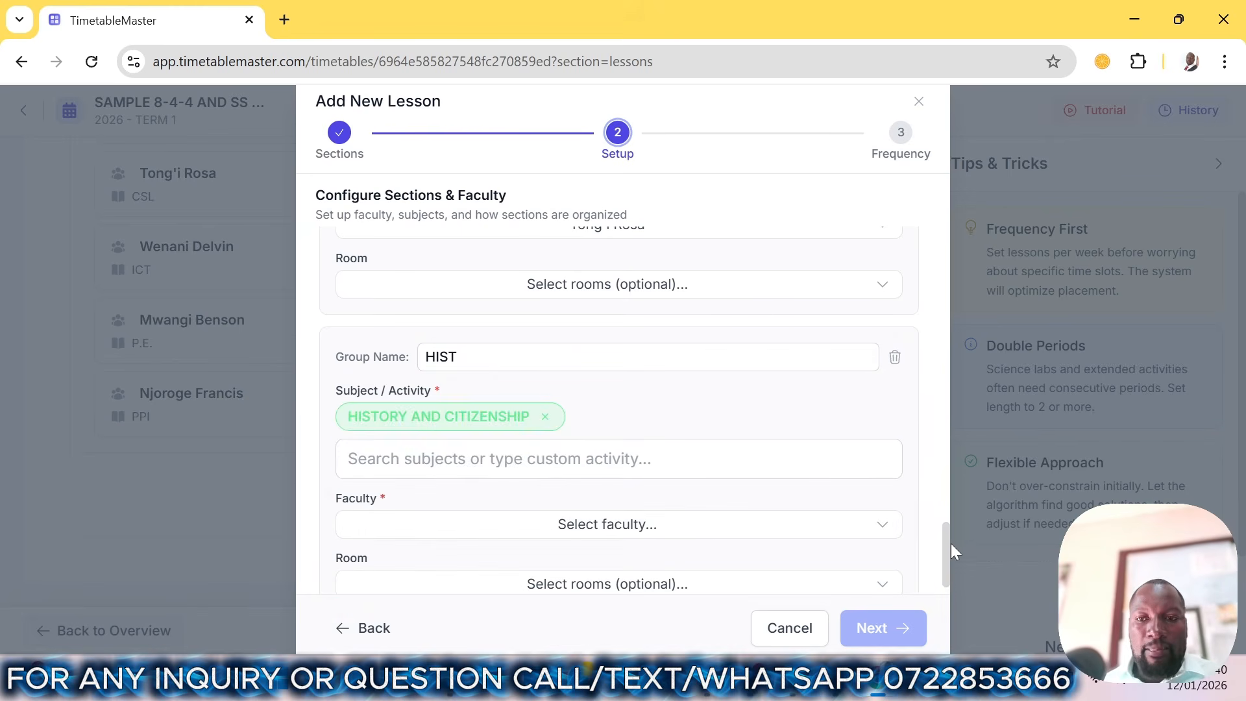
{"action": "scroll", "coordinate": [941, 555], "scroll_direction": "down", "scroll_amount": 1}
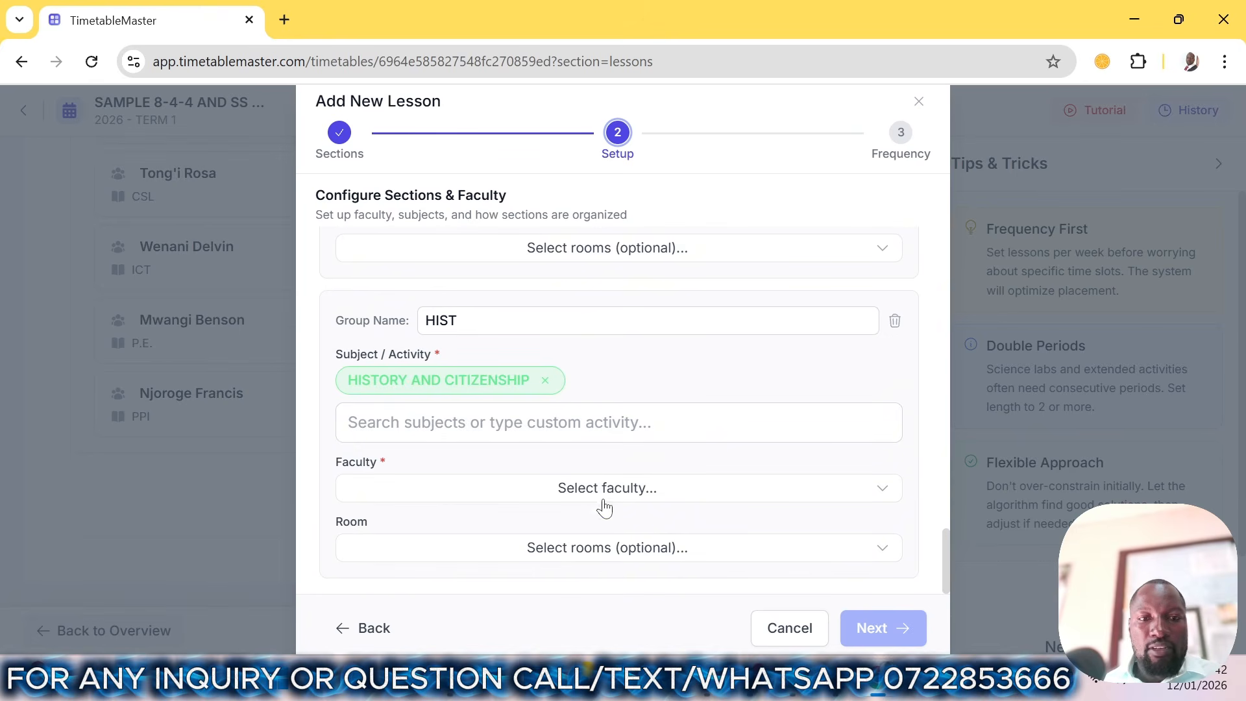
- Assign the history teacher to the HIST group from the faculty list
{"action": "left_click", "coordinate": [564, 496]}
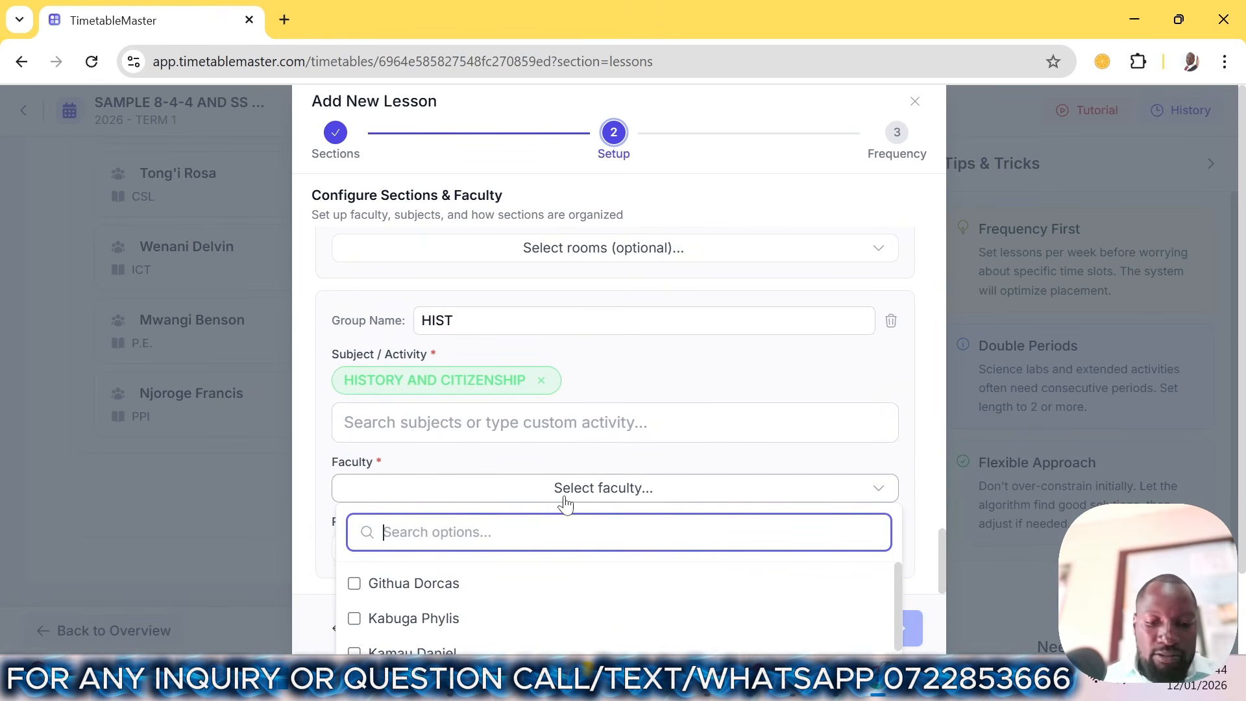
{"action": "type", "text": "MWN"}
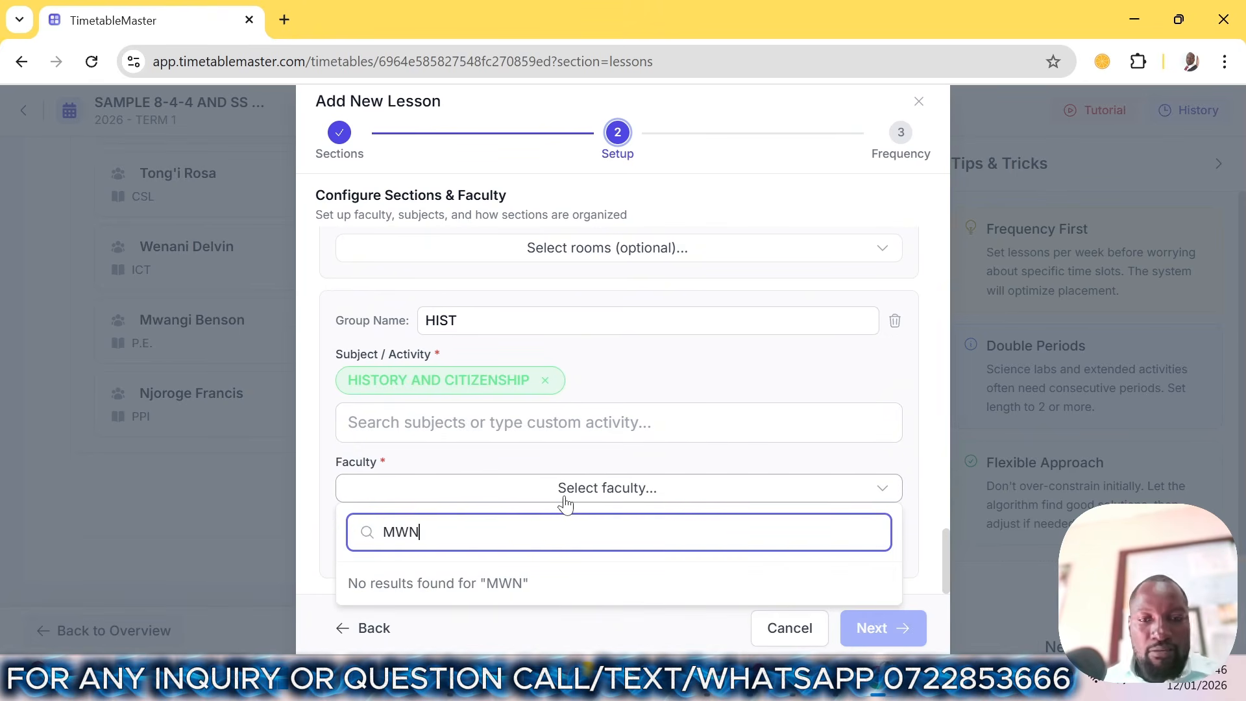
{"action": "key", "text": "BackSpace"}
{"action": "type", "text": "A"}
{"action": "left_click", "coordinate": [462, 586]}
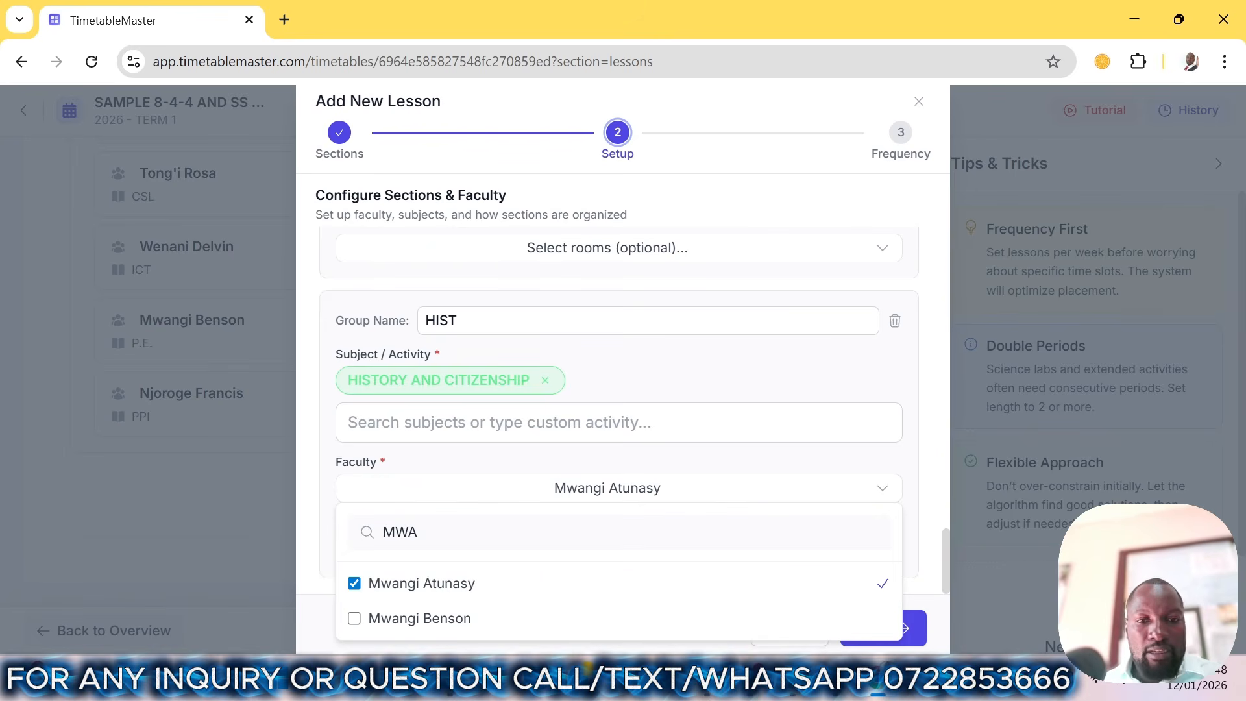
{"action": "left_click", "coordinate": [950, 473]}
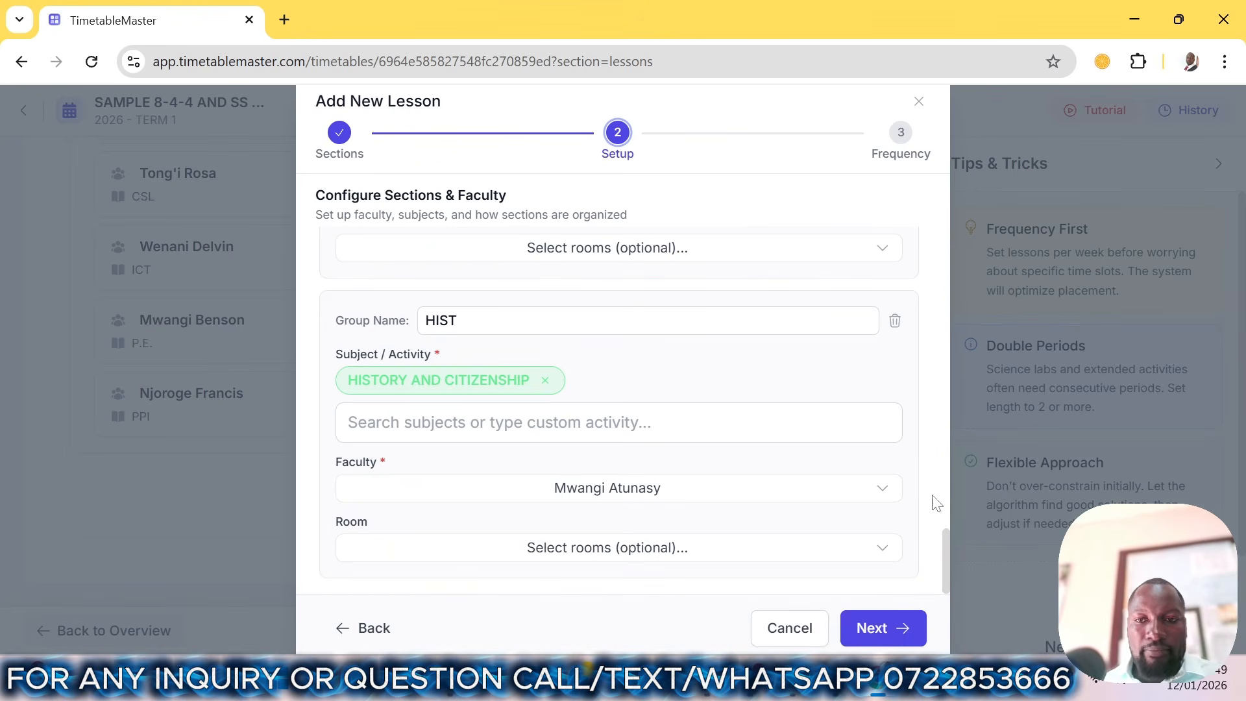
- Set the split lesson's frequency to 5 single periods per week and create the lesson
{"action": "left_click", "coordinate": [871, 628]}
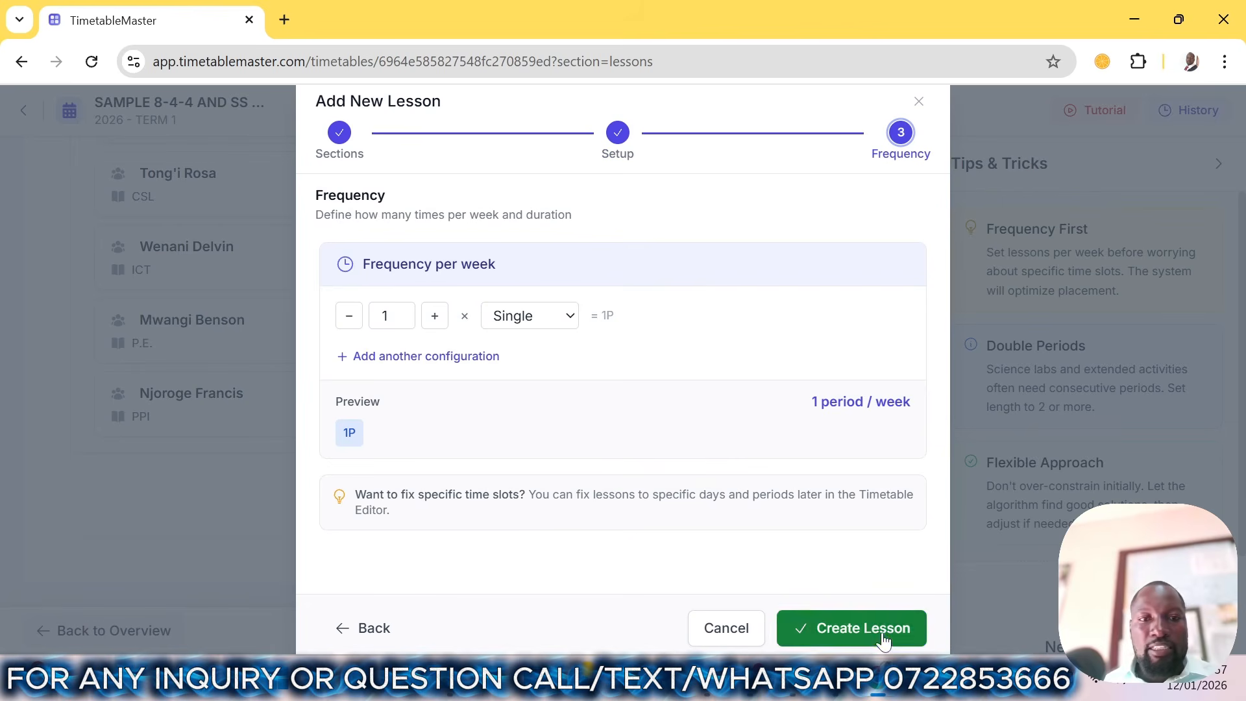
{"action": "left_click", "coordinate": [434, 317]}
{"action": "left_click", "coordinate": [435, 316]}
{"action": "left_click", "coordinate": [435, 316]}
{"action": "left_click", "coordinate": [435, 316]}
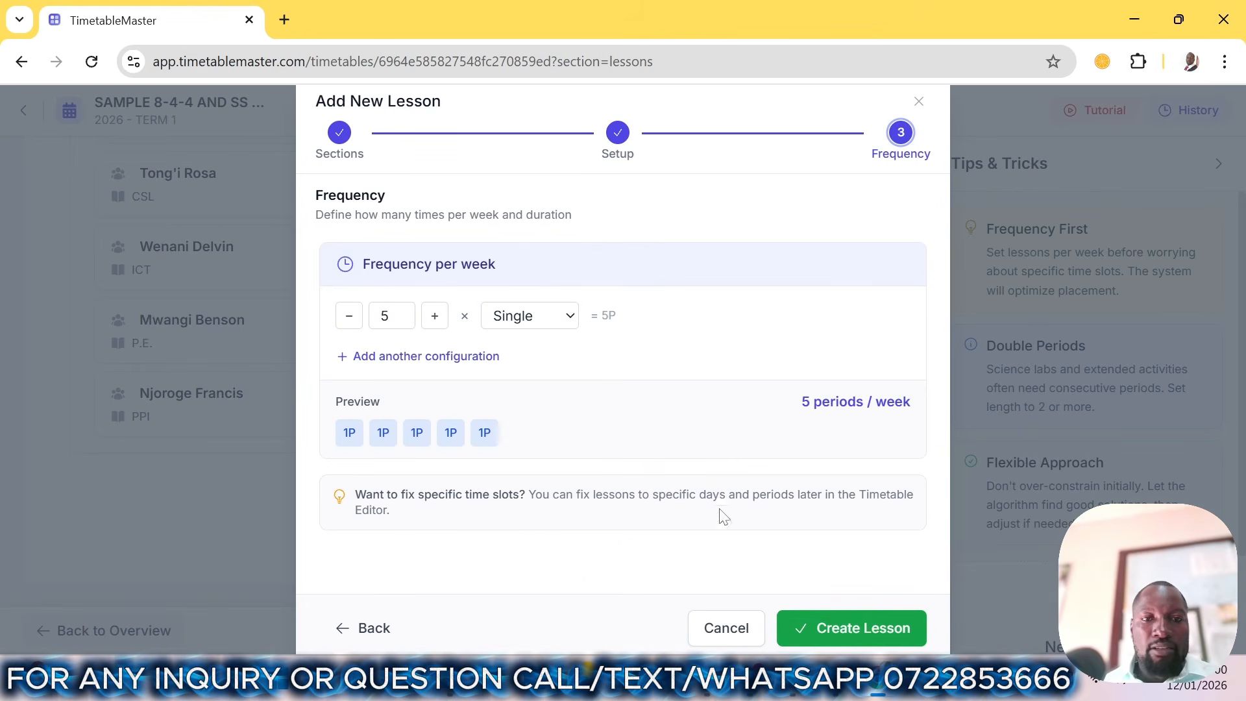
{"action": "left_click", "coordinate": [850, 635]}
- Start another new lesson for the GRADE 10 section and split it into groups
{"action": "scroll", "coordinate": [182, 447], "scroll_direction": "down", "scroll_amount": 2}
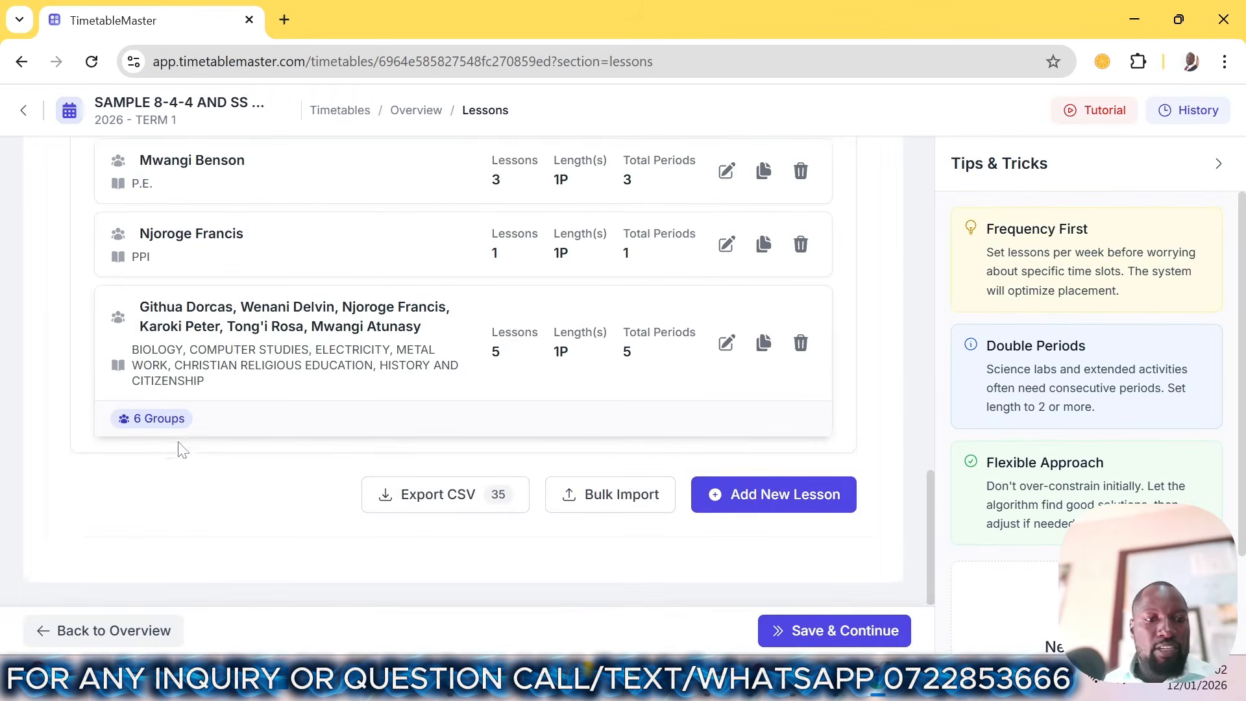
{"action": "left_click", "coordinate": [759, 506]}
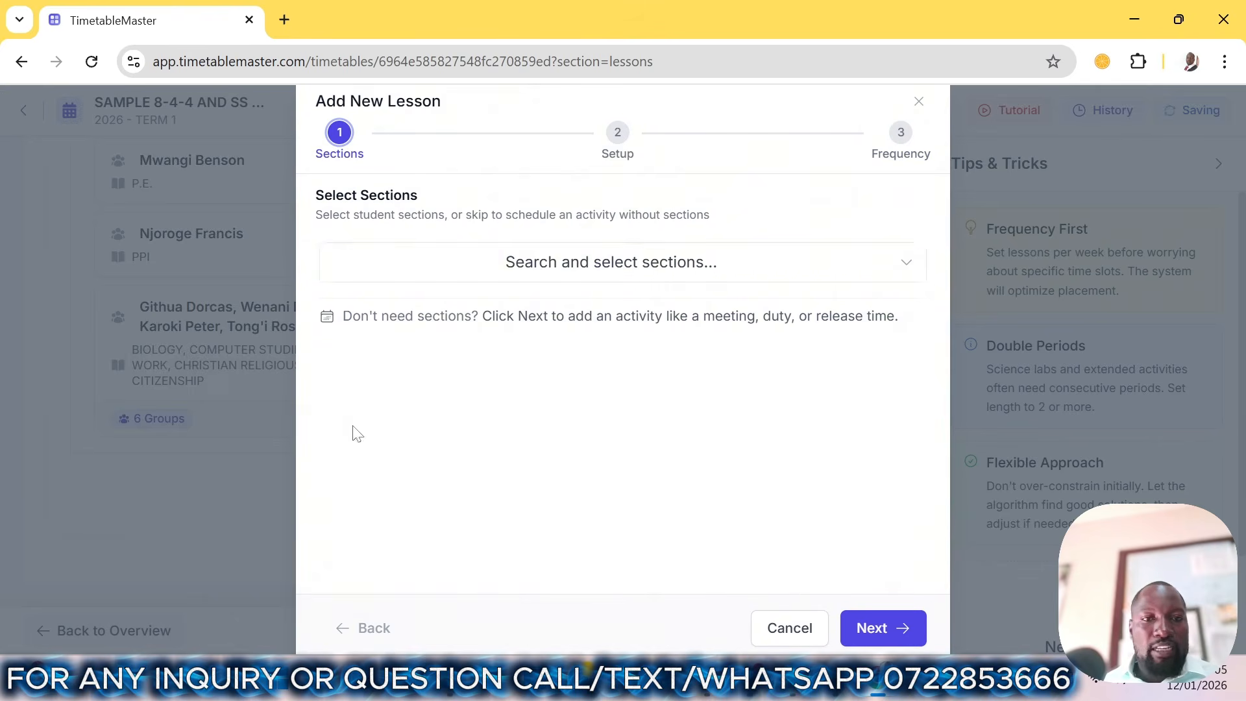
{"action": "left_click", "coordinate": [548, 270]}
{"action": "left_click", "coordinate": [403, 473]}
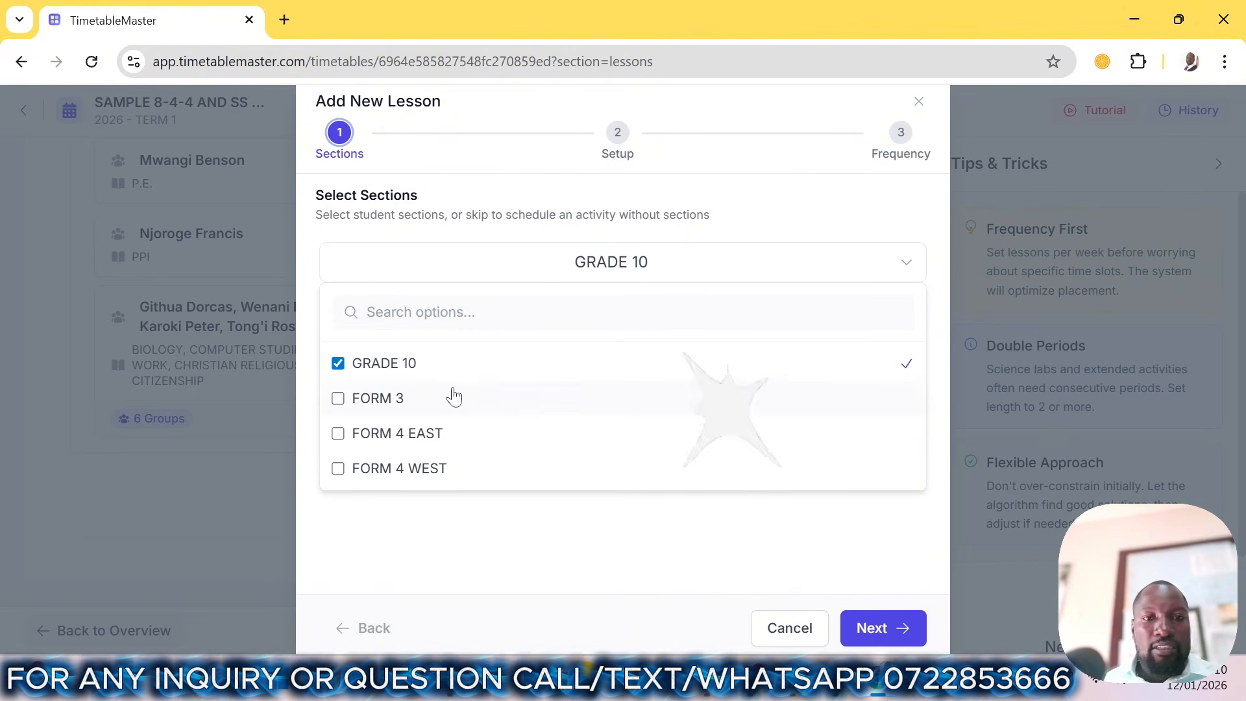
{"action": "left_click", "coordinate": [872, 627]}
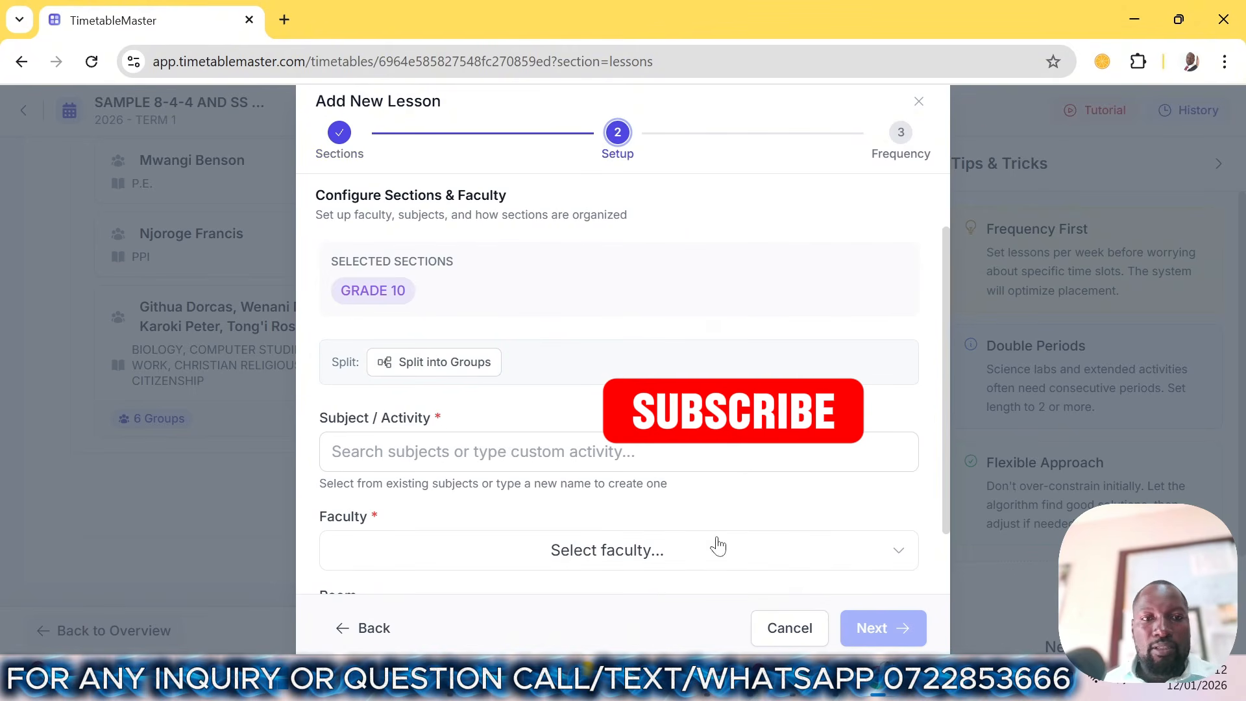
{"action": "left_click", "coordinate": [435, 364]}
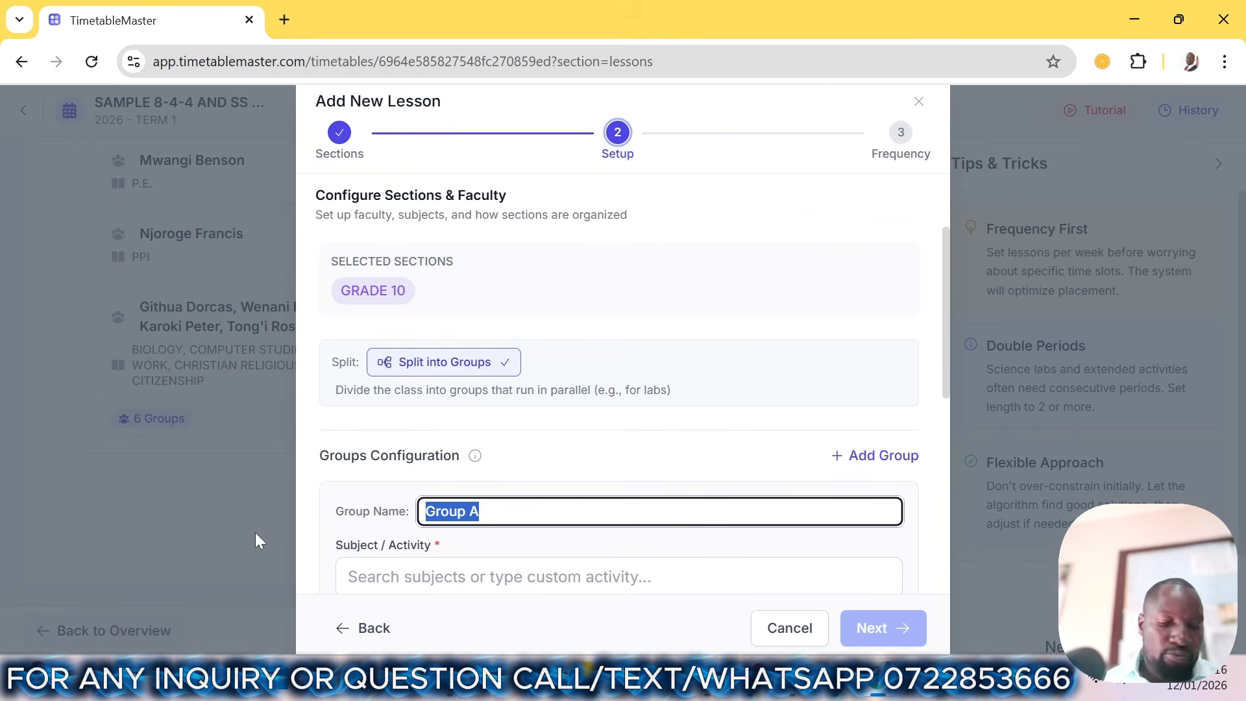
- Name the first group of the new split lesson CHEM GRP and set CHEMISTRY as its subject
{"action": "type", "text": "CHEMISTRY"}
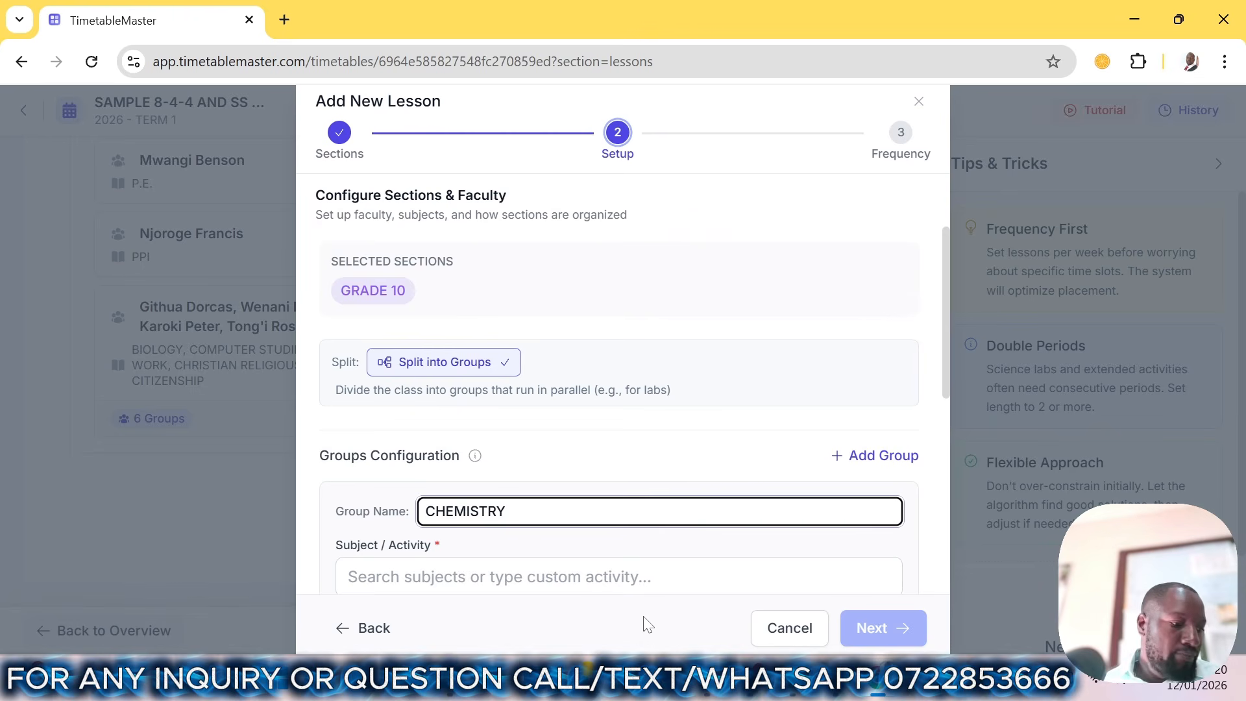
{"action": "key", "text": "BackSpace"}
{"action": "key", "text": "BackSpace"}
{"action": "key", "text": "BackSpace"}
{"action": "key", "text": "BackSpace"}
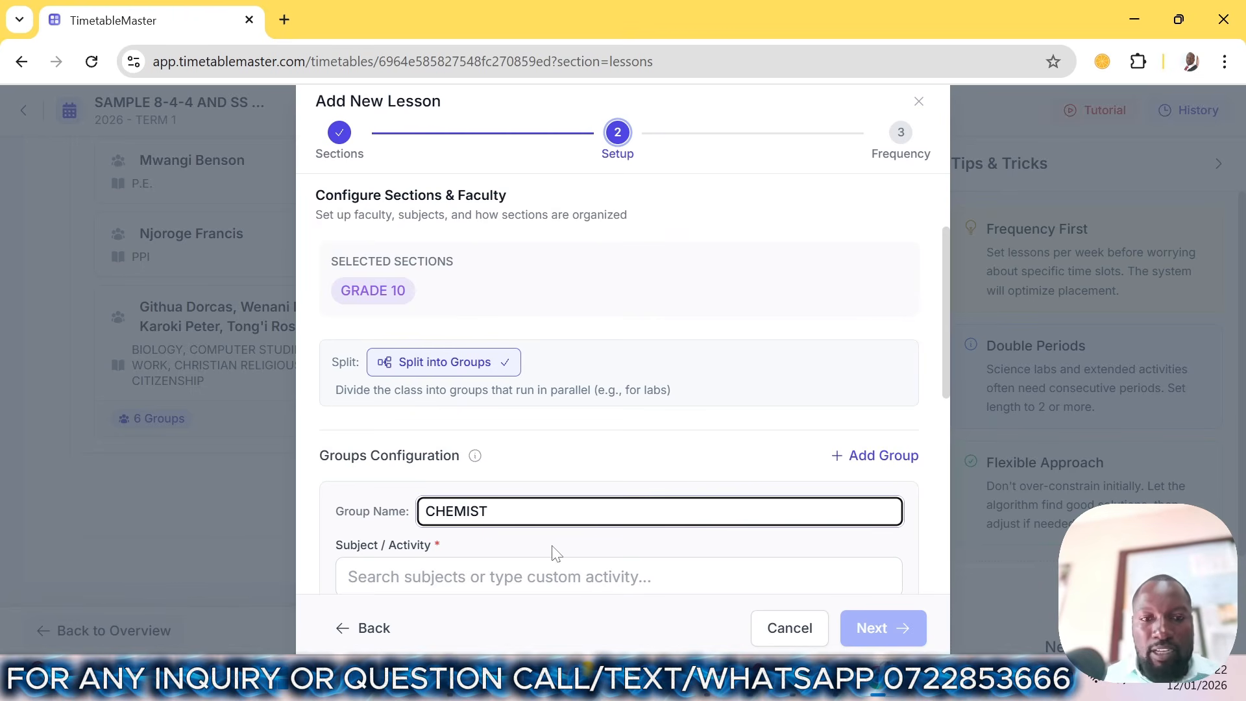
{"action": "type", "text": "GRP"}
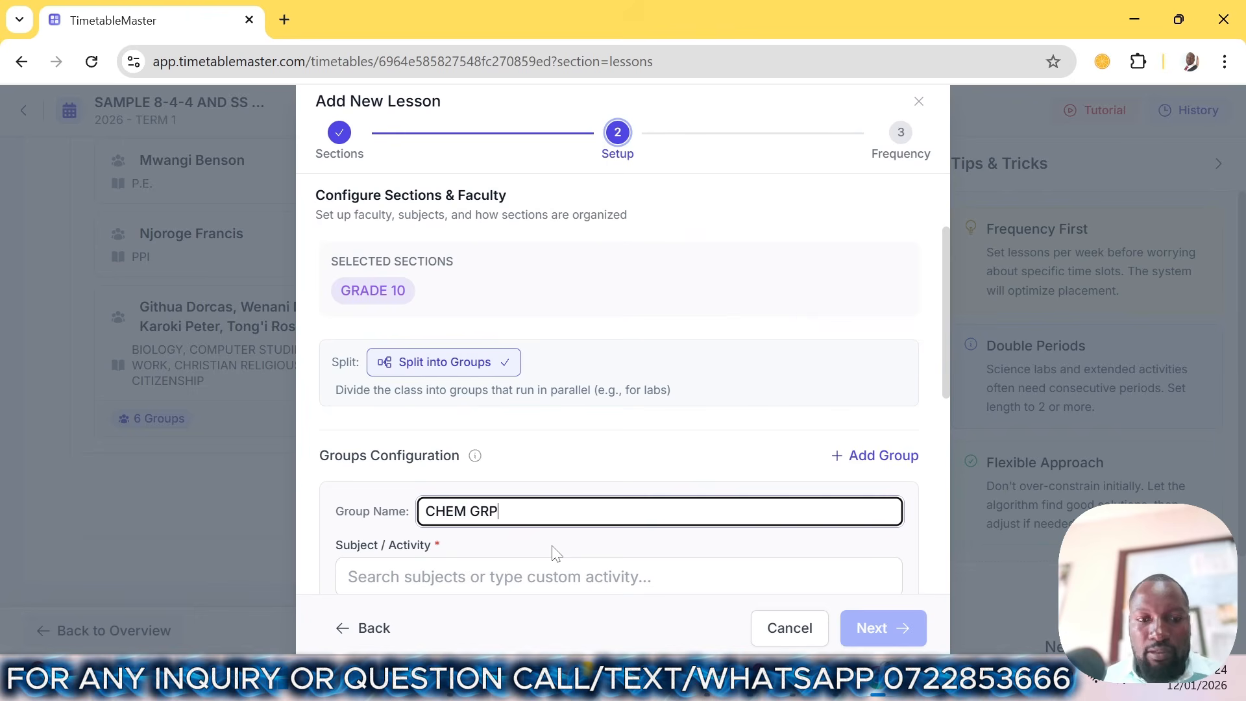
{"action": "key", "text": "Tab"}
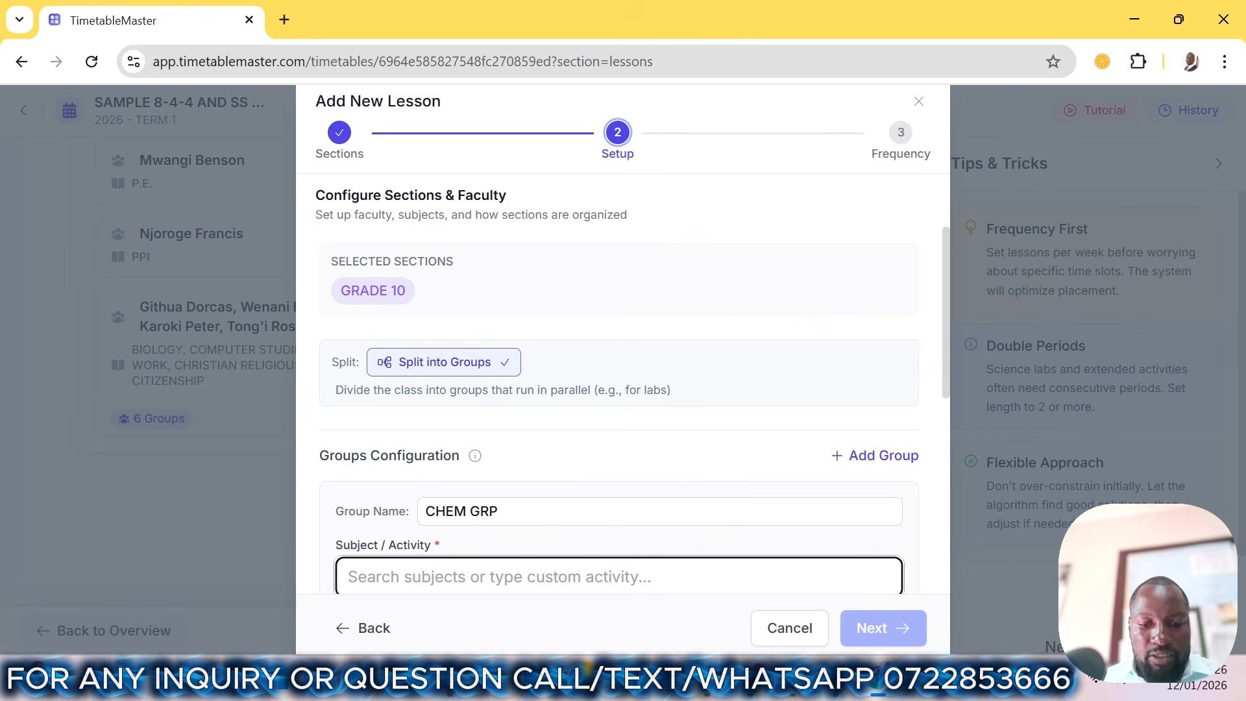
{"action": "type", "text": "CHEMI"}
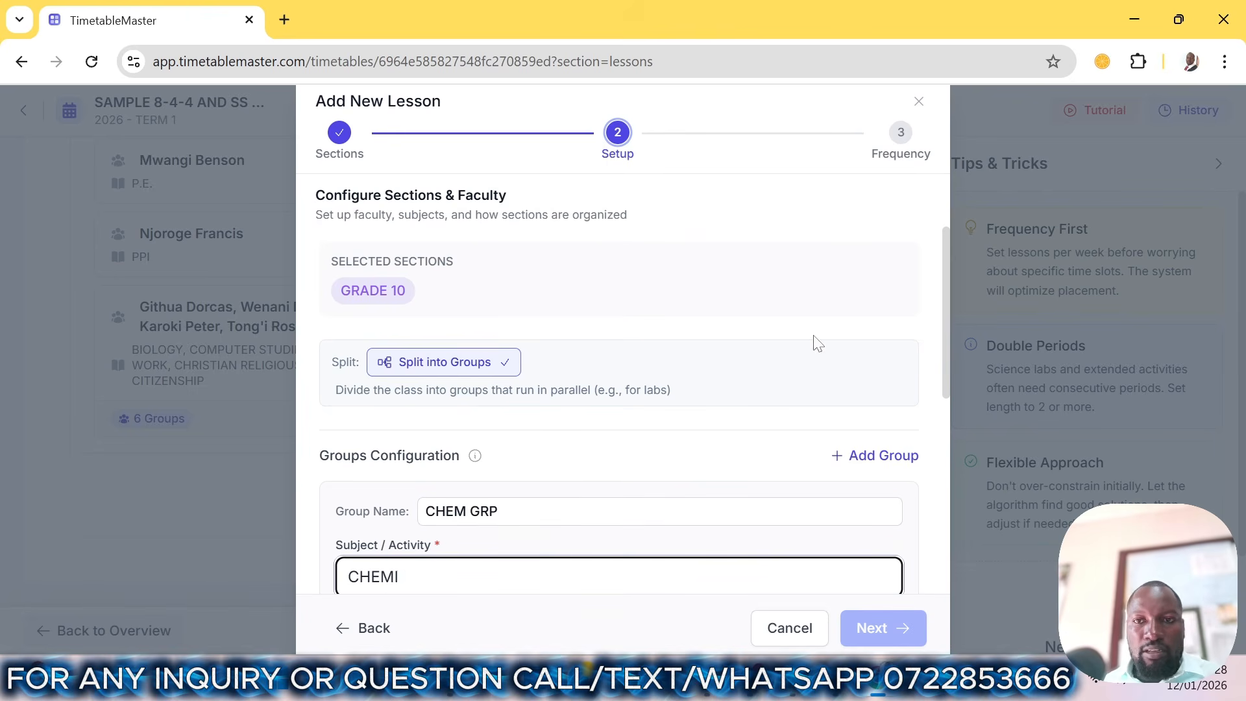
{"action": "left_click_drag", "start_coordinate": [944, 301], "coordinate": [960, 428]}
{"action": "left_click", "coordinate": [456, 371]}
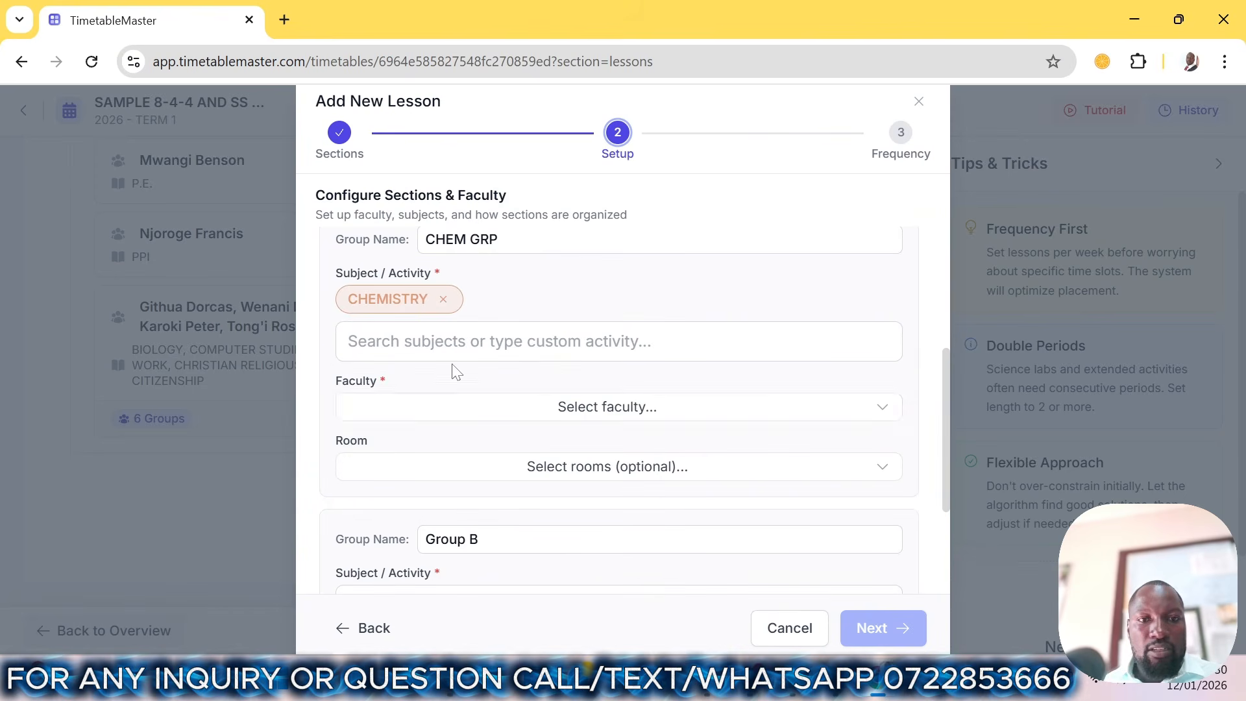
- Assign the chemistry teacher to the CHEM GRP group from the faculty list
{"action": "left_click", "coordinate": [529, 408]}
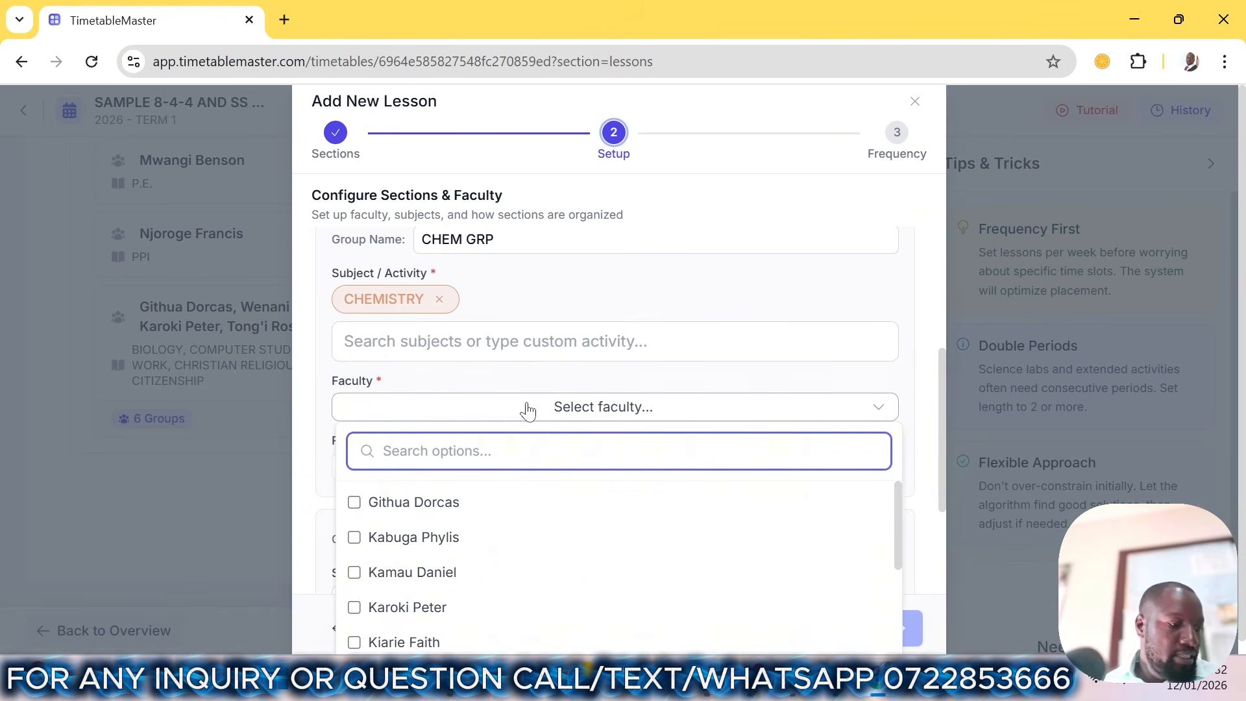
{"action": "type", "text": "MER"}
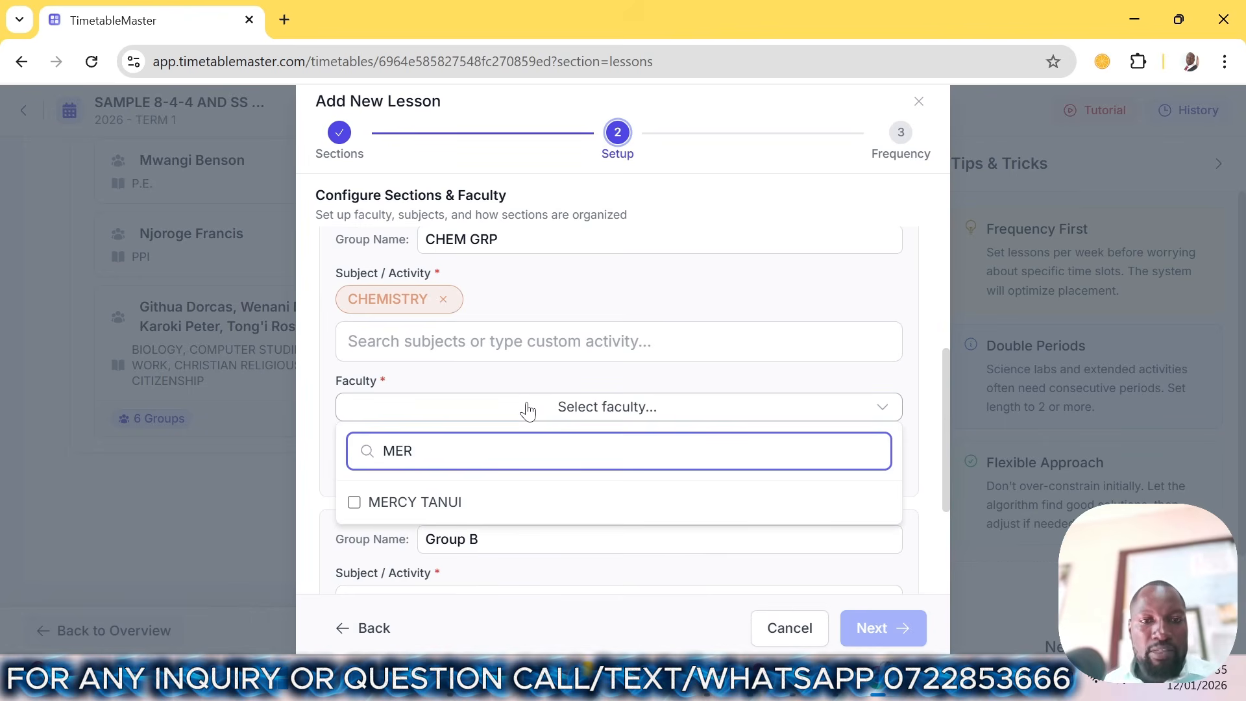
{"action": "left_click", "coordinate": [402, 510]}
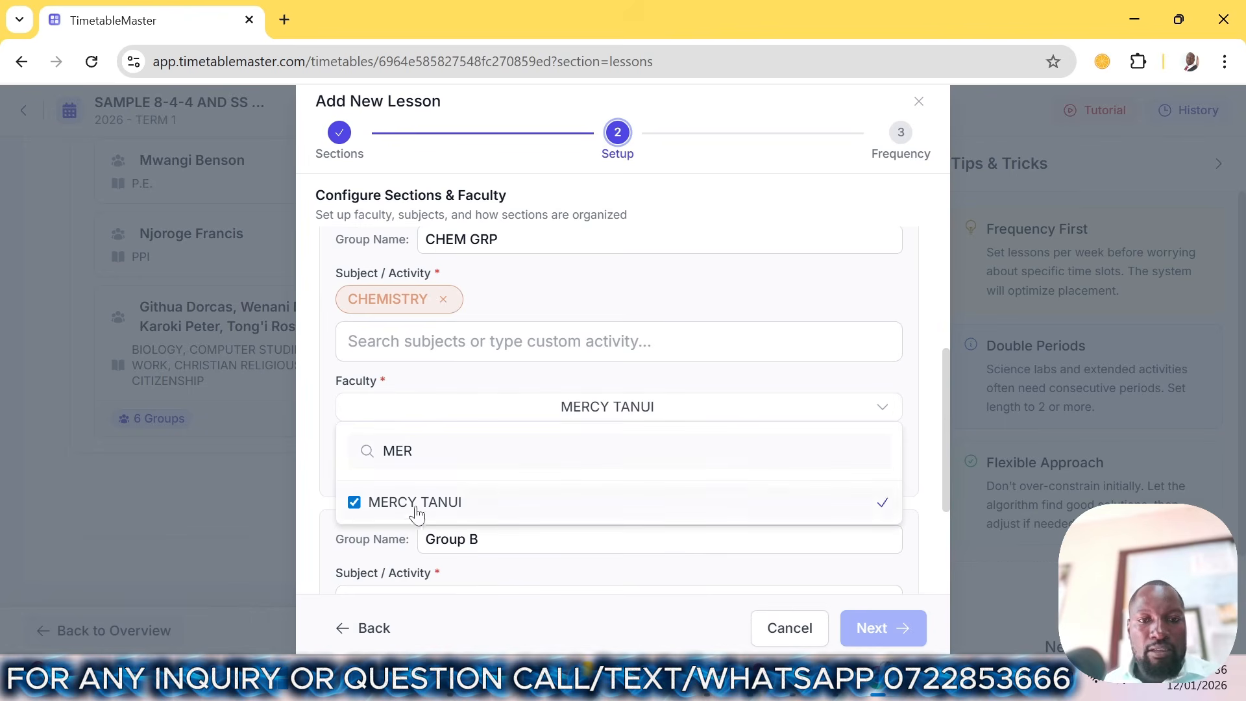
- Name the second group AGRIC GRP and open its subject selection
{"action": "left_click", "coordinate": [533, 535]}
{"action": "key", "text": "ctrl+a"}
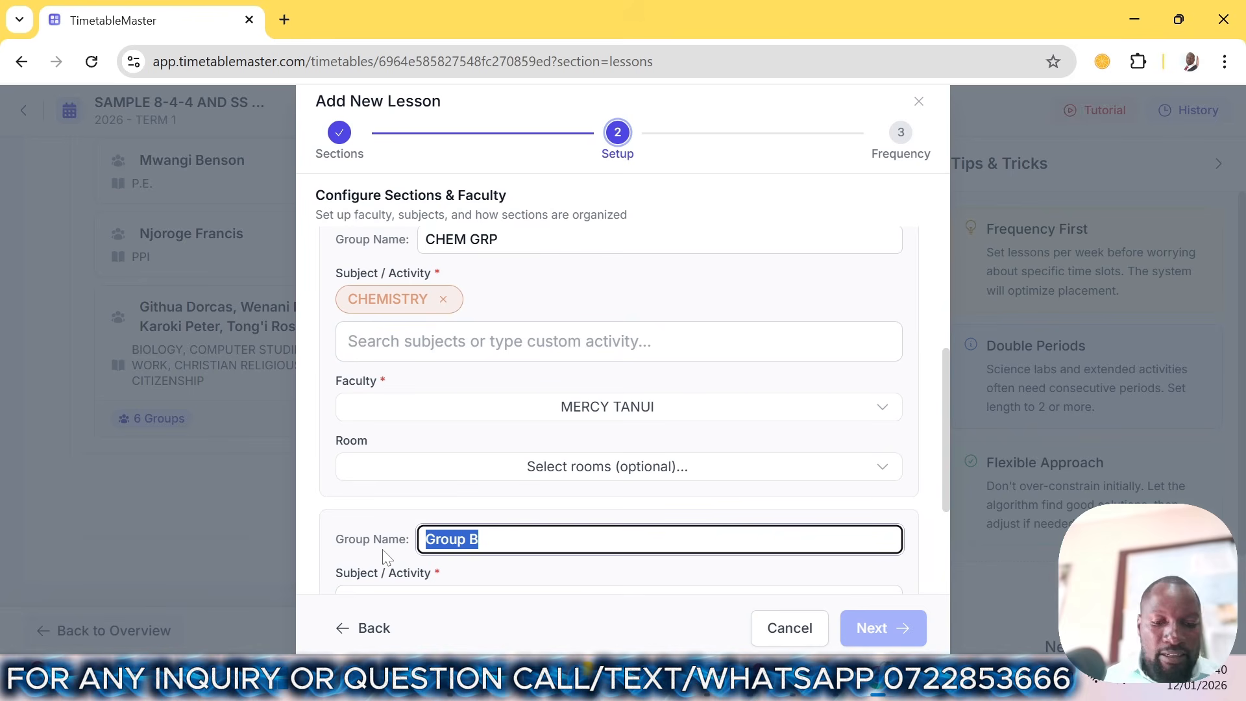
{"action": "type", "text": "AGRIC GRP"}
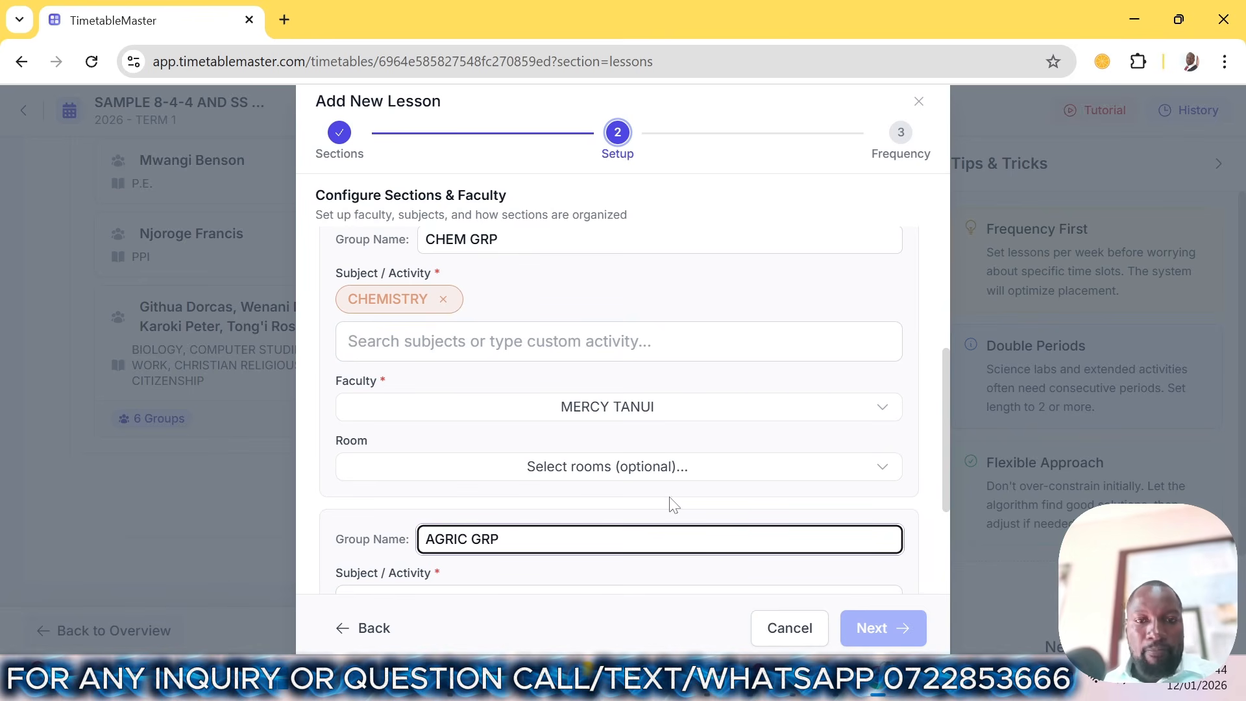
{"action": "scroll", "coordinate": [670, 503], "scroll_direction": "down", "scroll_amount": 3}
{"action": "left_click", "coordinate": [619, 422]}
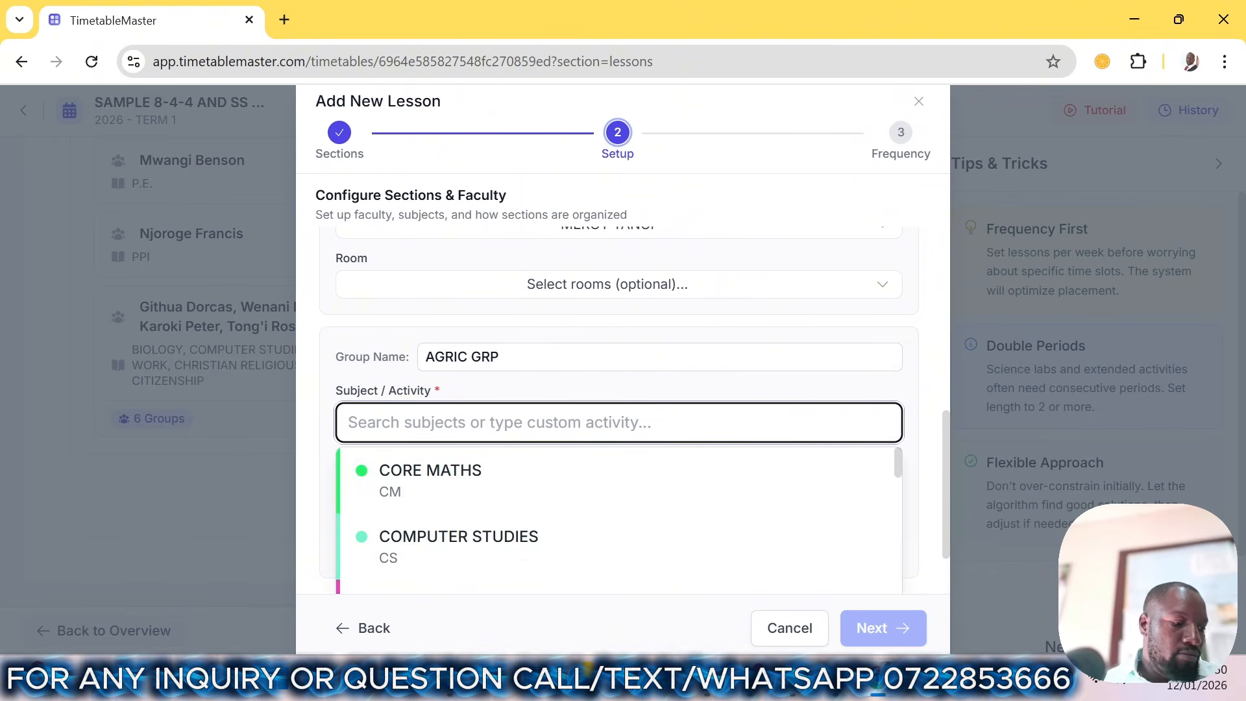
{"action": "type", "text": "GITH"}
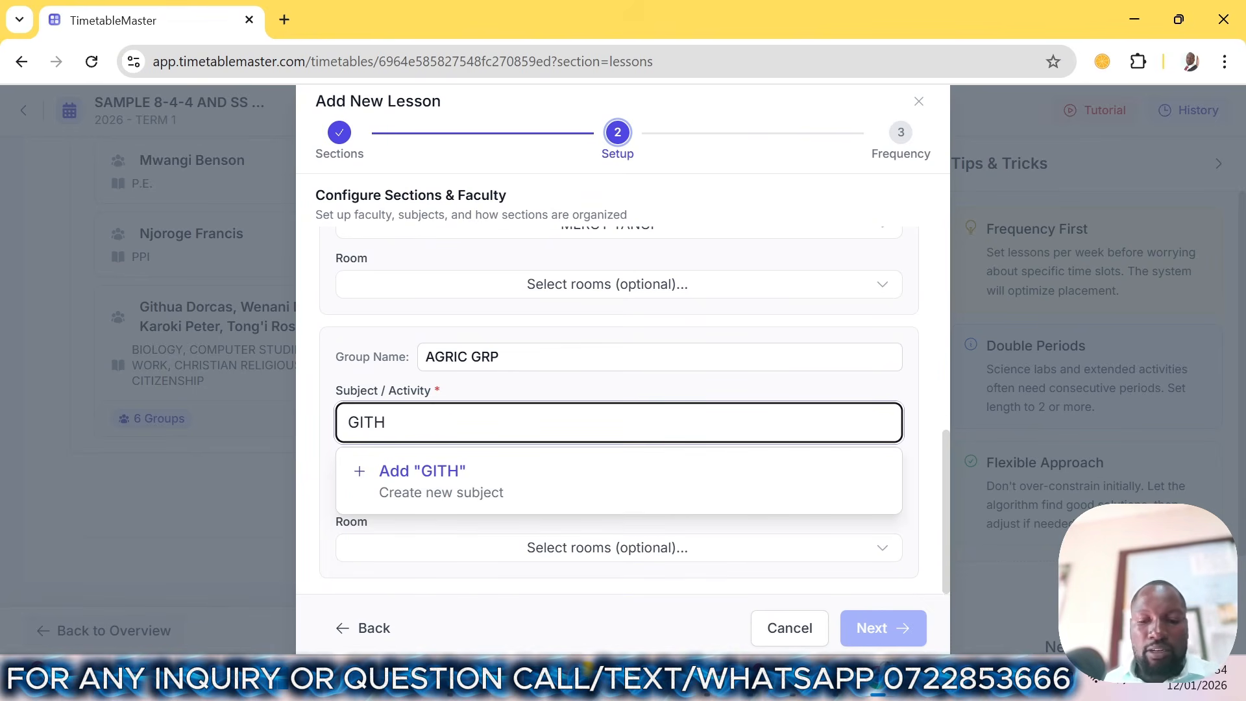
{"action": "key", "text": "BackSpace"}
{"action": "key", "text": "BackSpace"}
{"action": "key", "text": "BackSpace"}
{"action": "key", "text": "BackSpace"}
- Set AGRICULTURE as the subject of AGRIC GRP and assign the agriculture teacher from the faculty list
{"action": "type", "text": "AGR"}
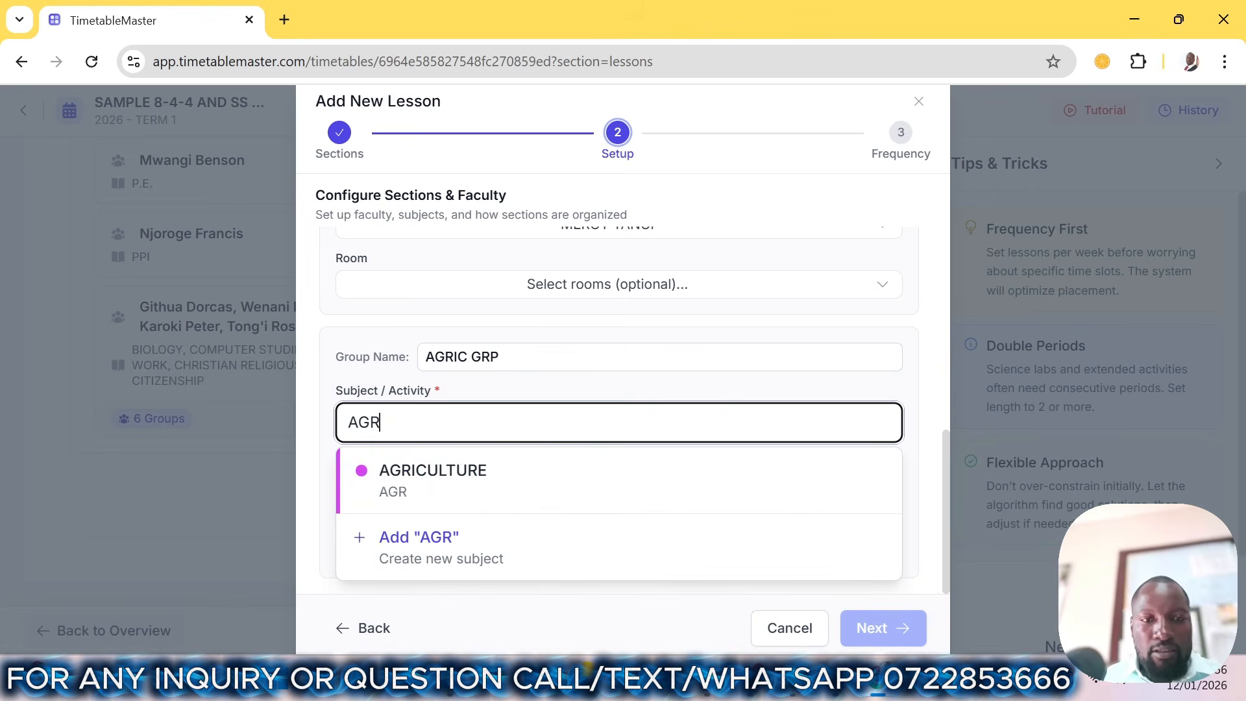
{"action": "left_click", "coordinate": [464, 495]}
{"action": "left_click", "coordinate": [505, 525]}
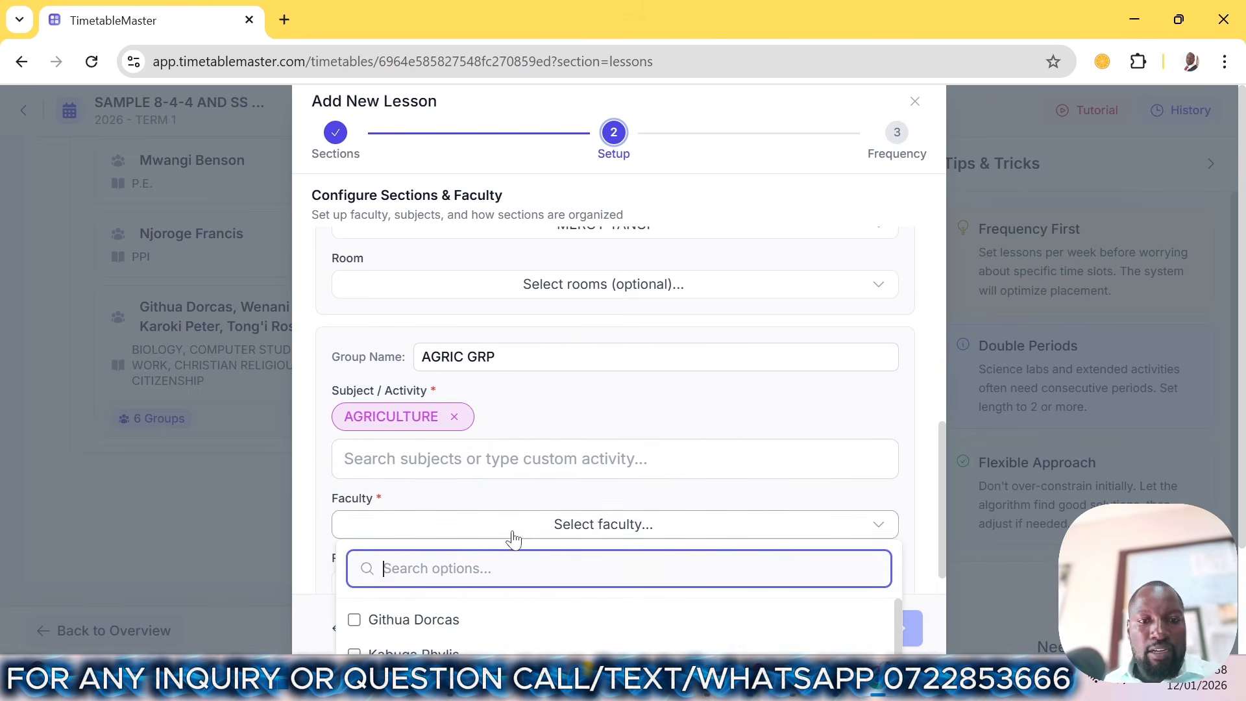
{"action": "left_click", "coordinate": [448, 621]}
{"action": "left_click", "coordinate": [888, 504]}
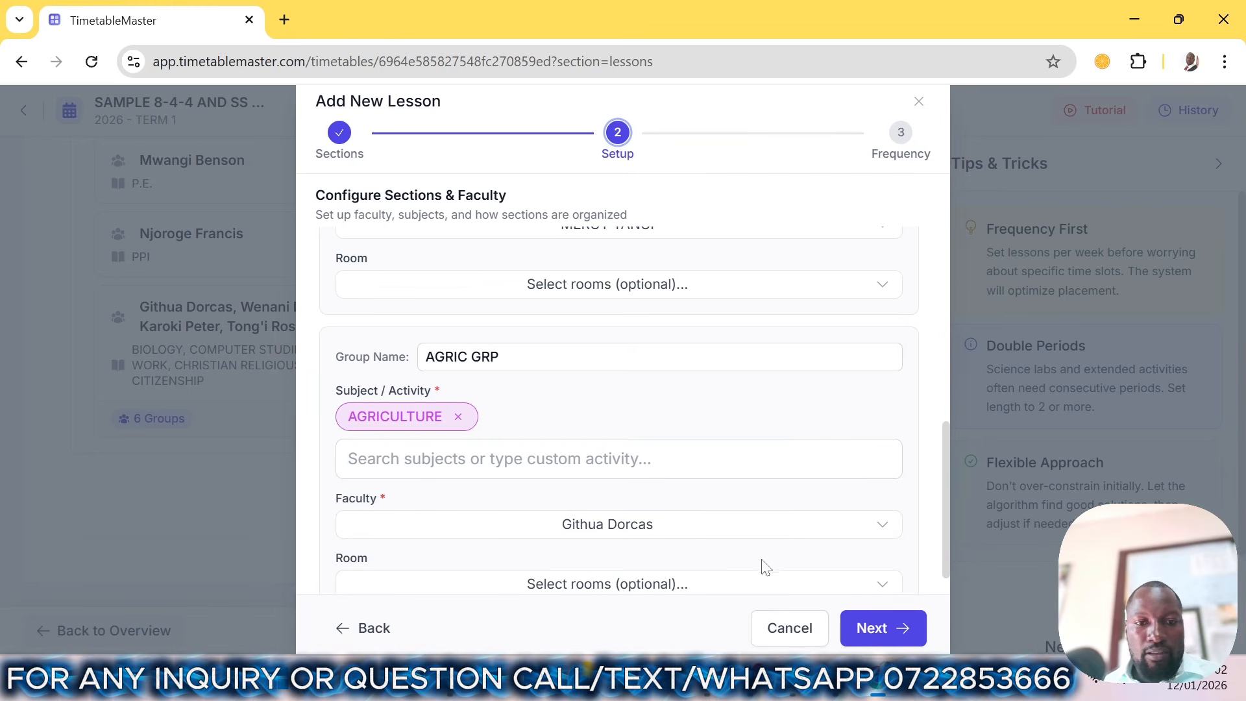
{"action": "scroll", "coordinate": [761, 568], "scroll_direction": "down", "scroll_amount": 1}
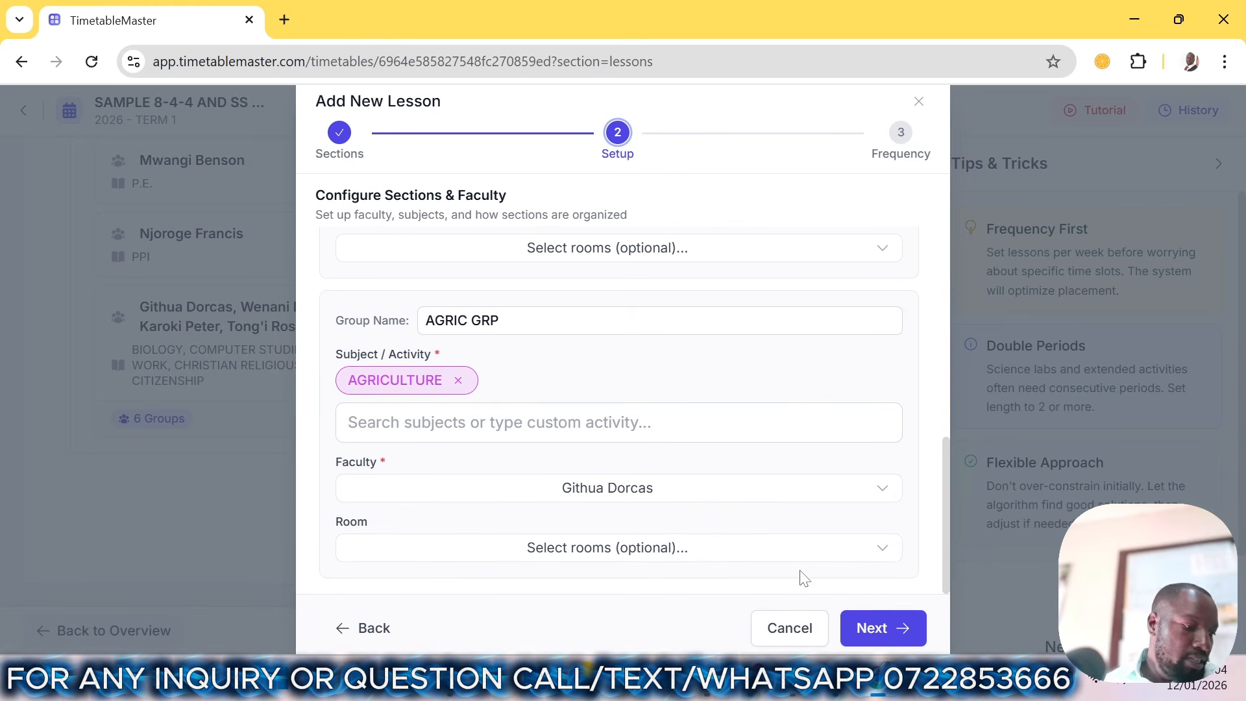
- Add a third group to the split lesson and name it G.S GRP
{"action": "scroll", "coordinate": [871, 406], "scroll_direction": "up", "scroll_amount": 5}
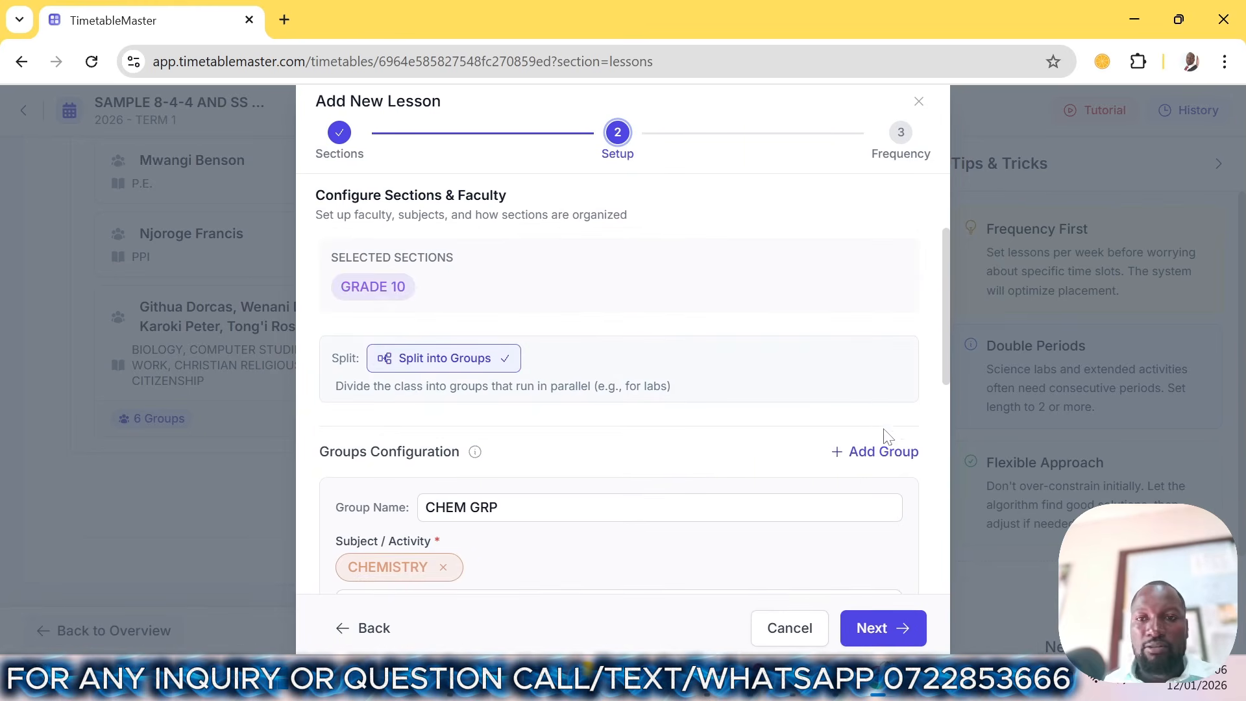
{"action": "left_click", "coordinate": [883, 452]}
{"action": "left_click_drag", "start_coordinate": [943, 319], "coordinate": [945, 605]}
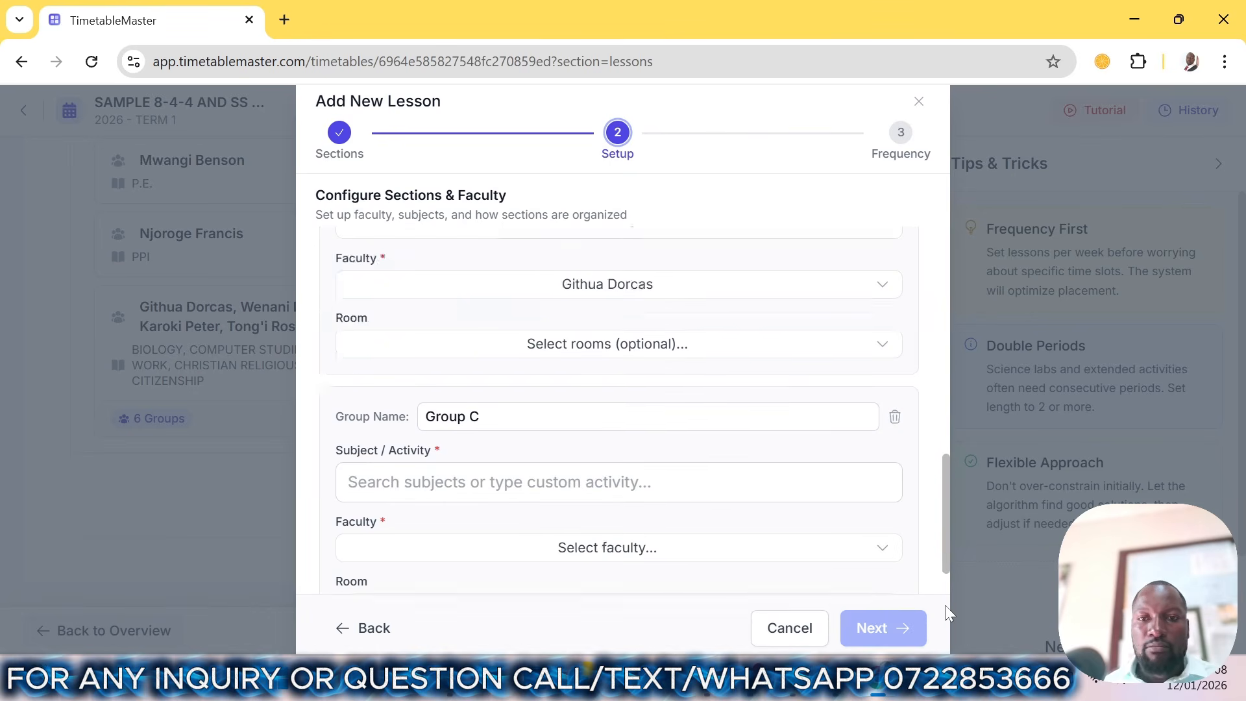
{"action": "left_click_drag", "start_coordinate": [494, 359], "coordinate": [276, 373]}
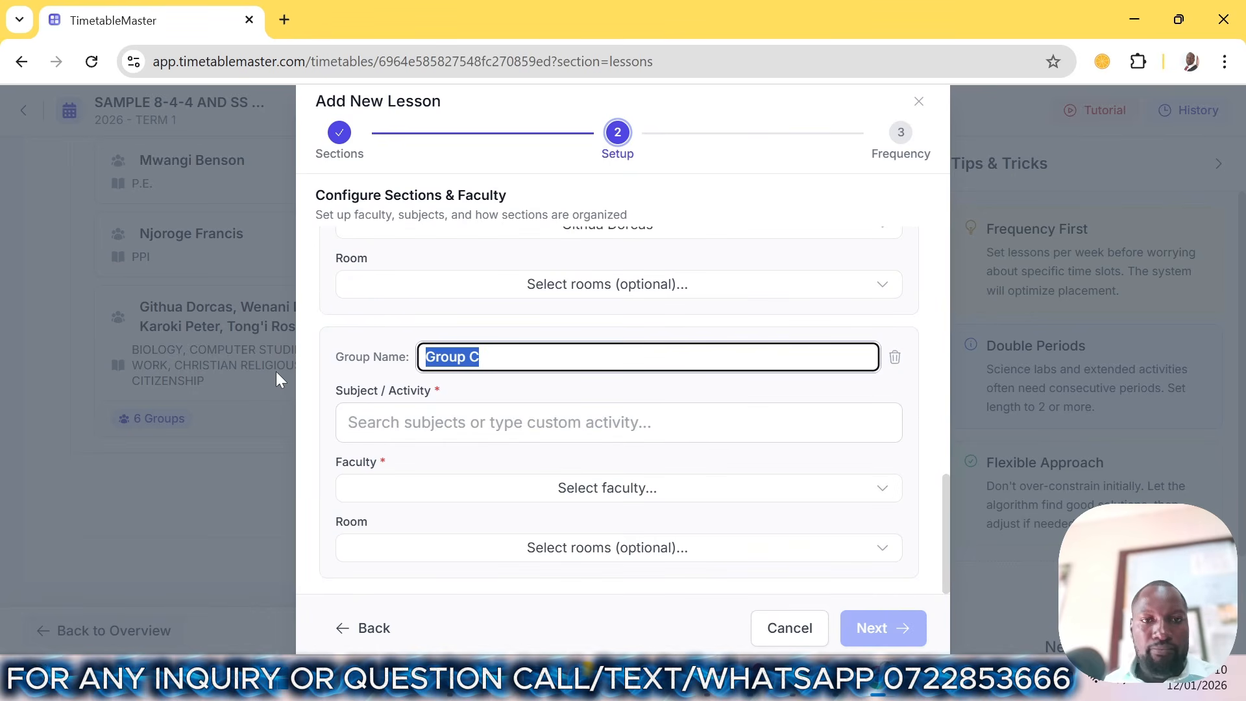
{"action": "type", "text": "GENERAL"}
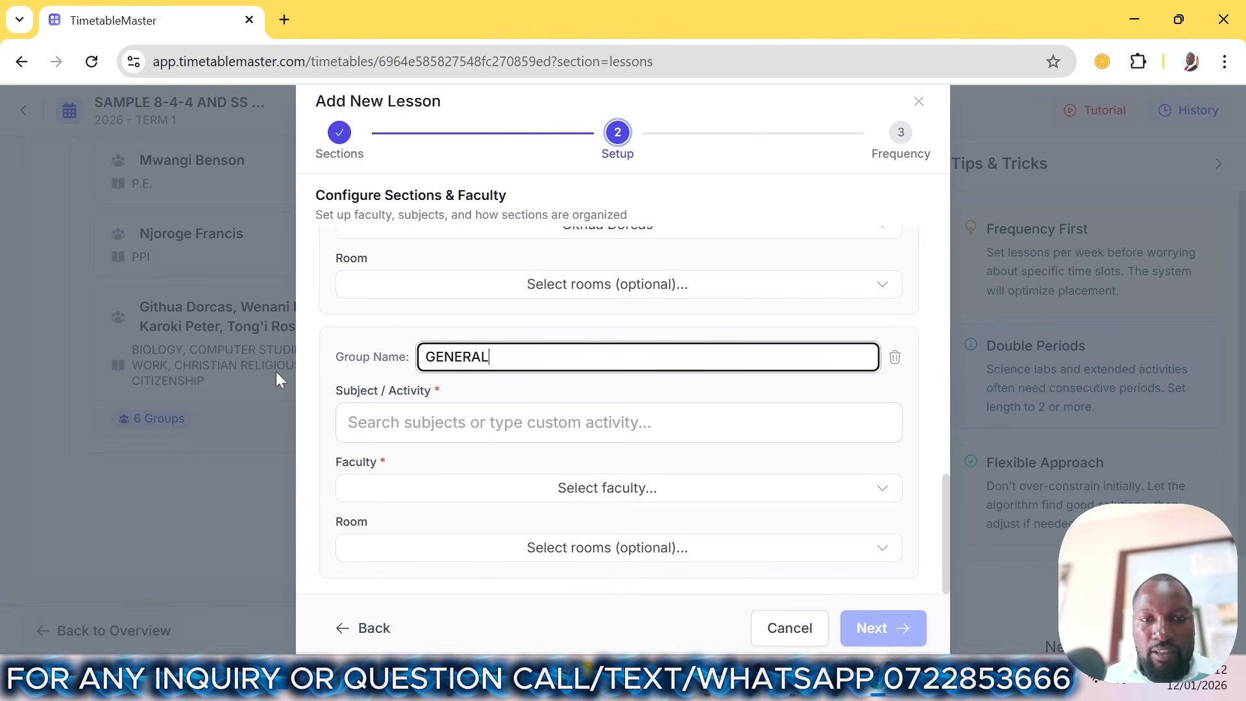
{"action": "key", "text": "BackSpace"}
{"action": "key", "text": "BackSpace"}
{"action": "key", "text": "BackSpace"}
{"action": "key", "text": "BackSpace"}
{"action": "key", "text": "BackSpace"}
{"action": "key", "text": "BackSpace"}
{"action": "key", "text": "BackSpace"}
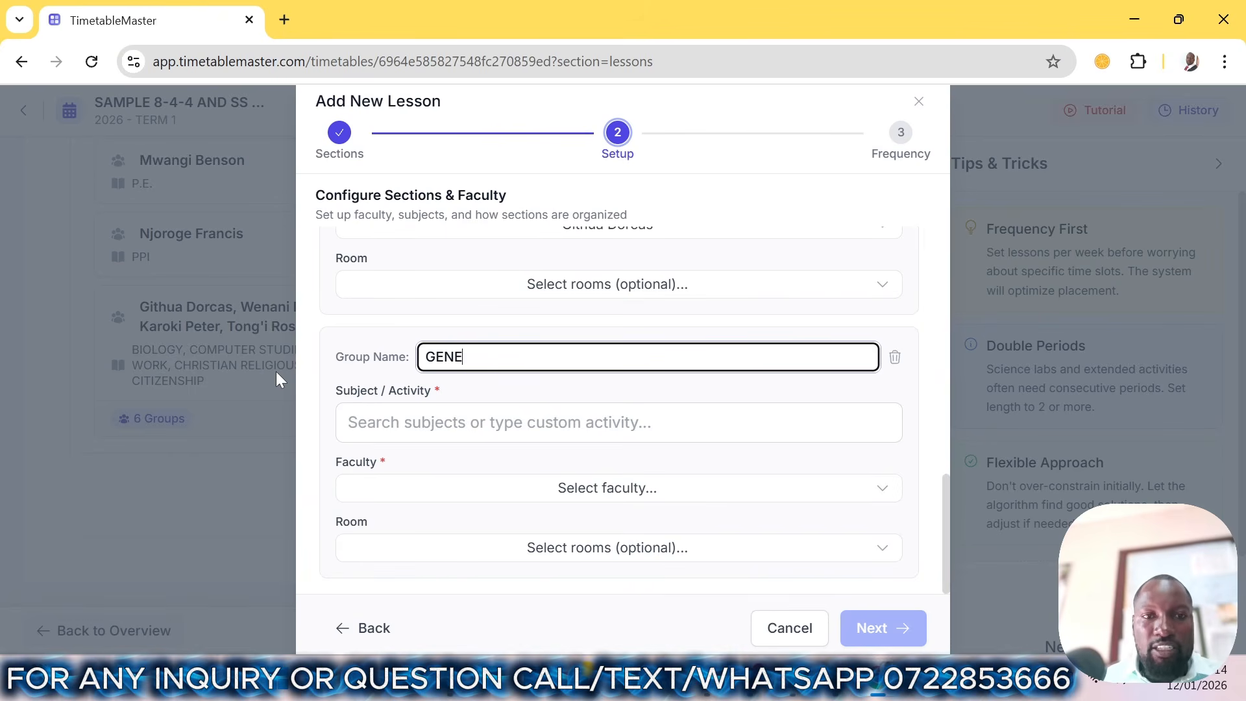
{"action": "type", "text": ".S "}
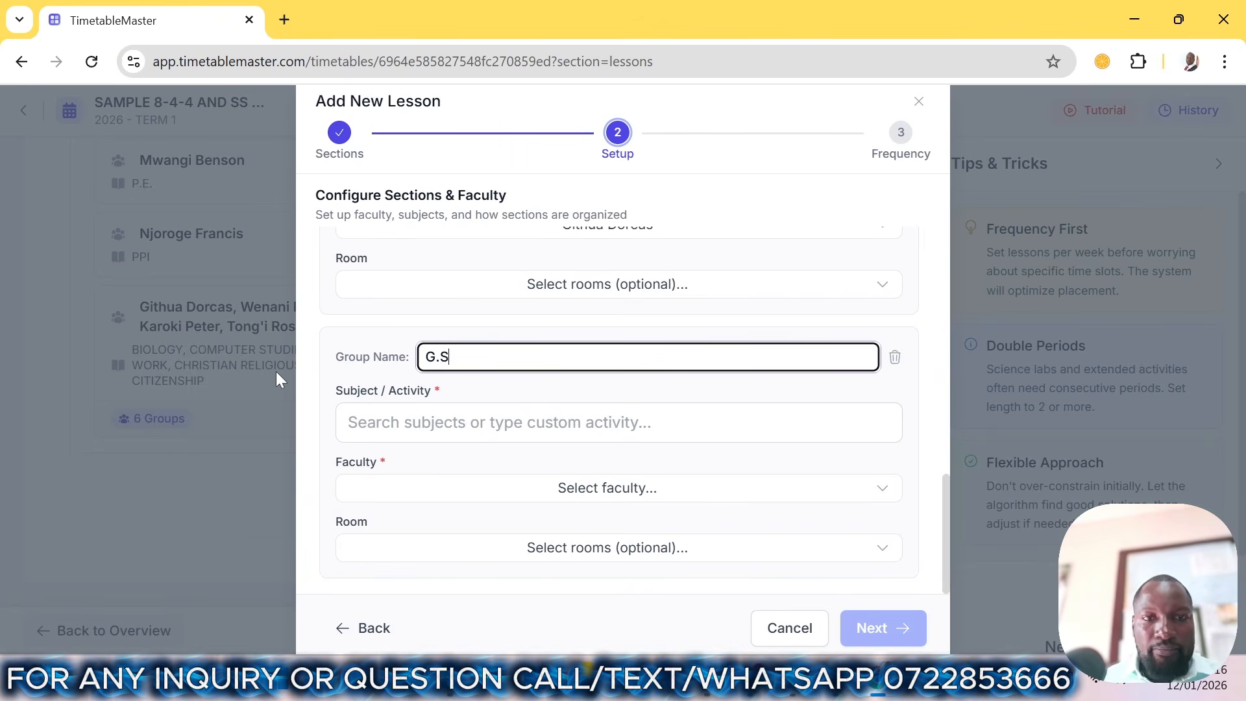
{"action": "type", "text": "GRP"}
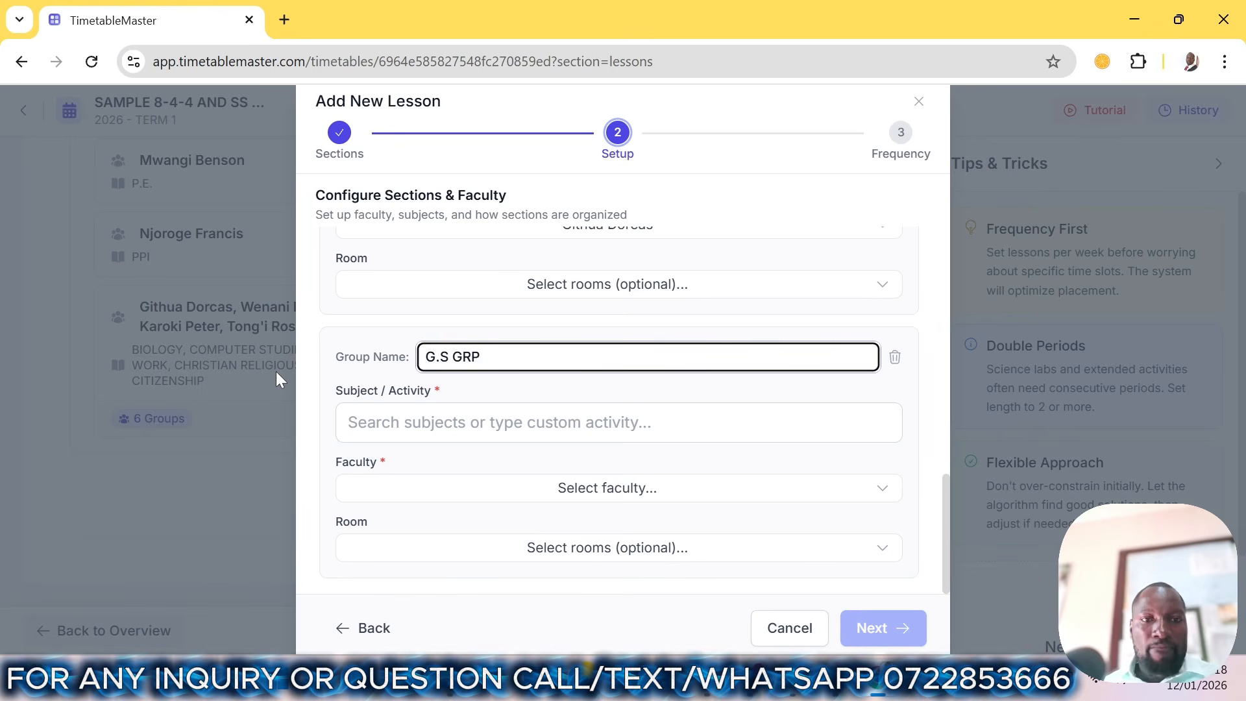
- Set GENERAL SCIENCE as the subject of the G.S GRP group
{"action": "left_click", "coordinate": [500, 422]}
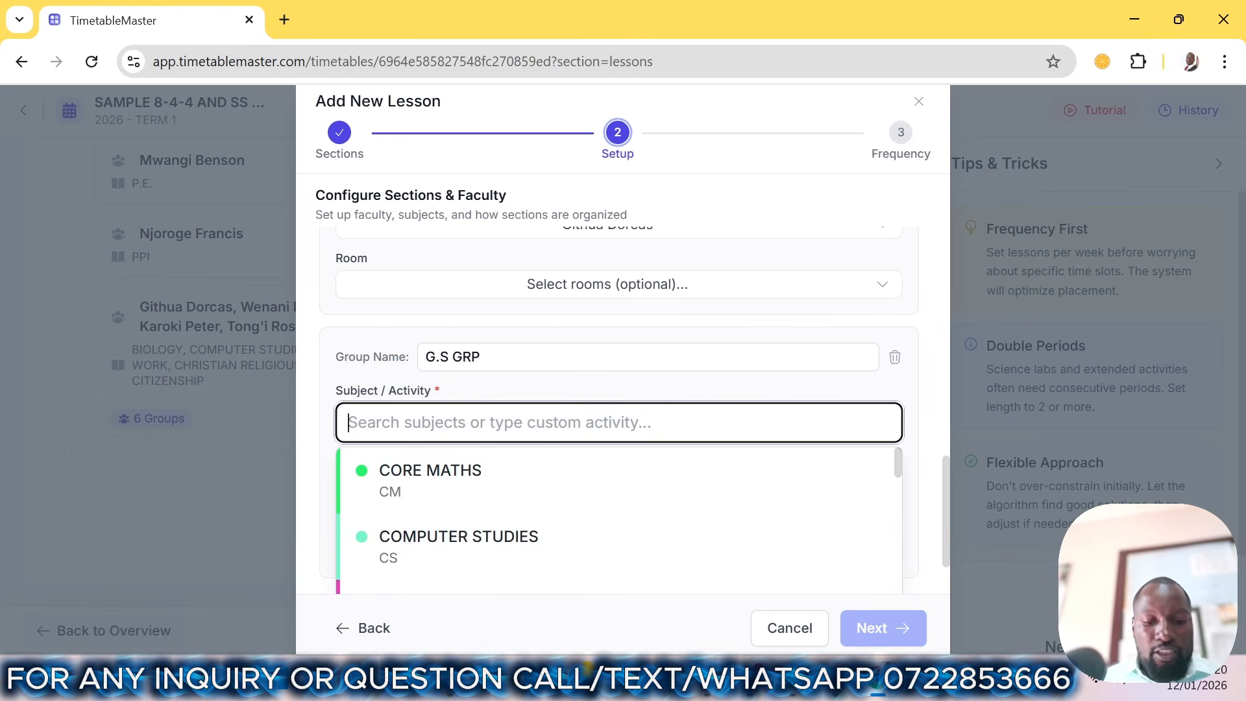
{"action": "type", "text": "GE"}
{"action": "left_click", "coordinate": [447, 469]}
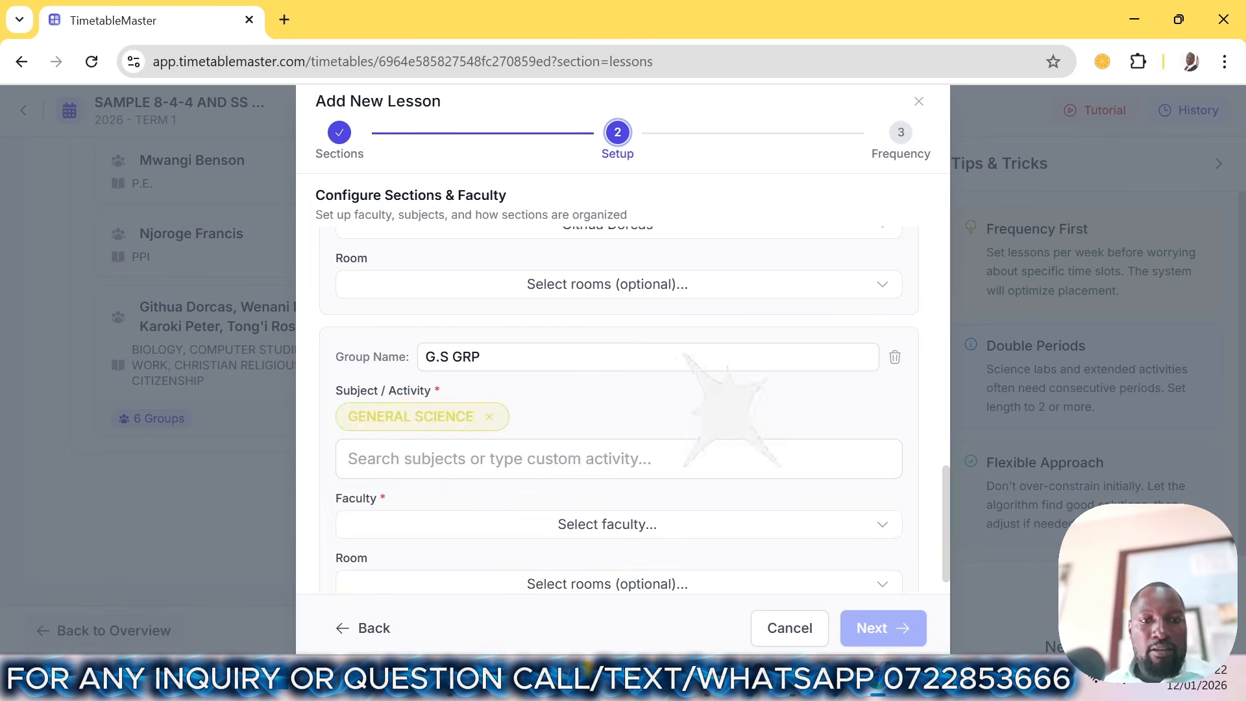
- Assign the general science teacher to the G.S GRP group from the faculty list
{"action": "left_click", "coordinate": [612, 530]}
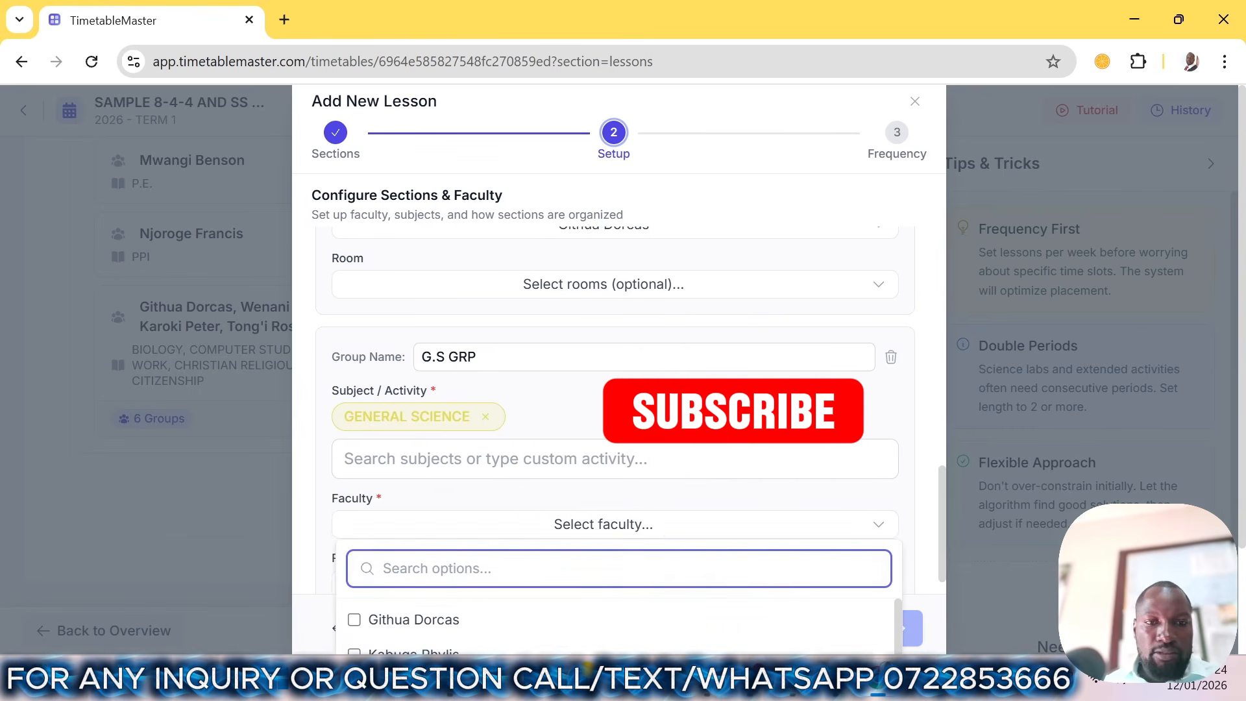
{"action": "scroll", "coordinate": [478, 568], "scroll_direction": "down", "scroll_amount": 5}
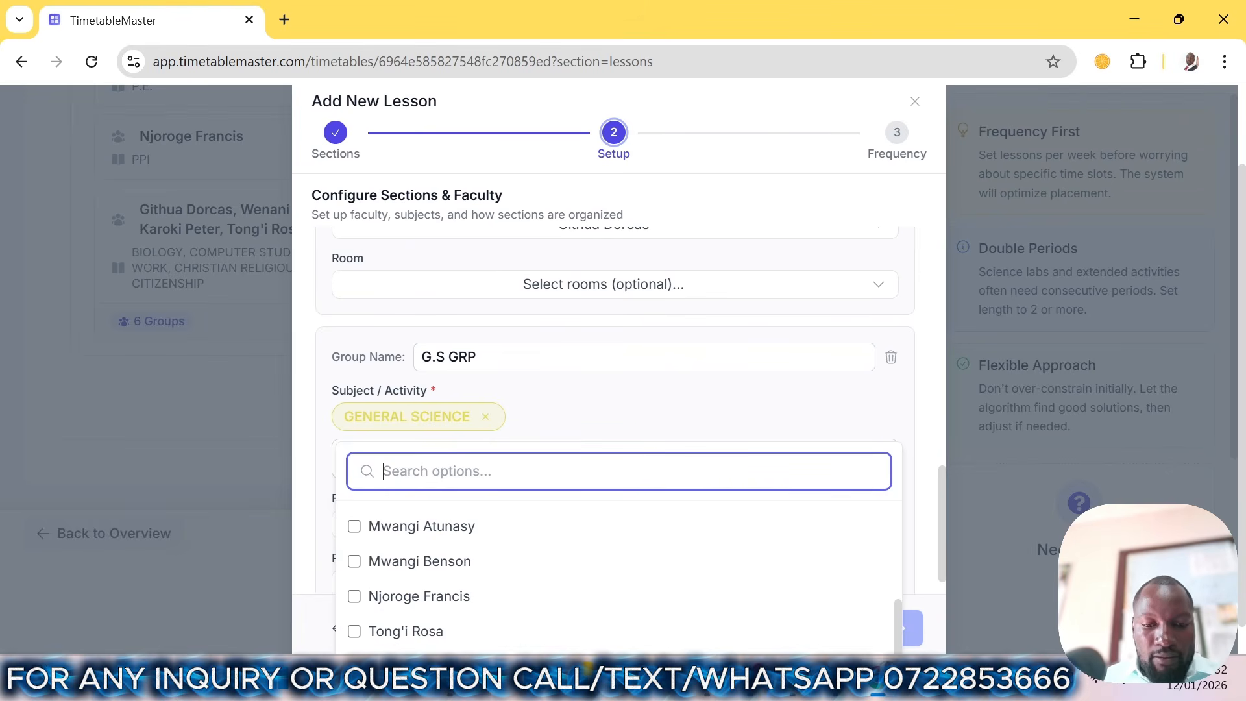
{"action": "type", "text": "FAI"}
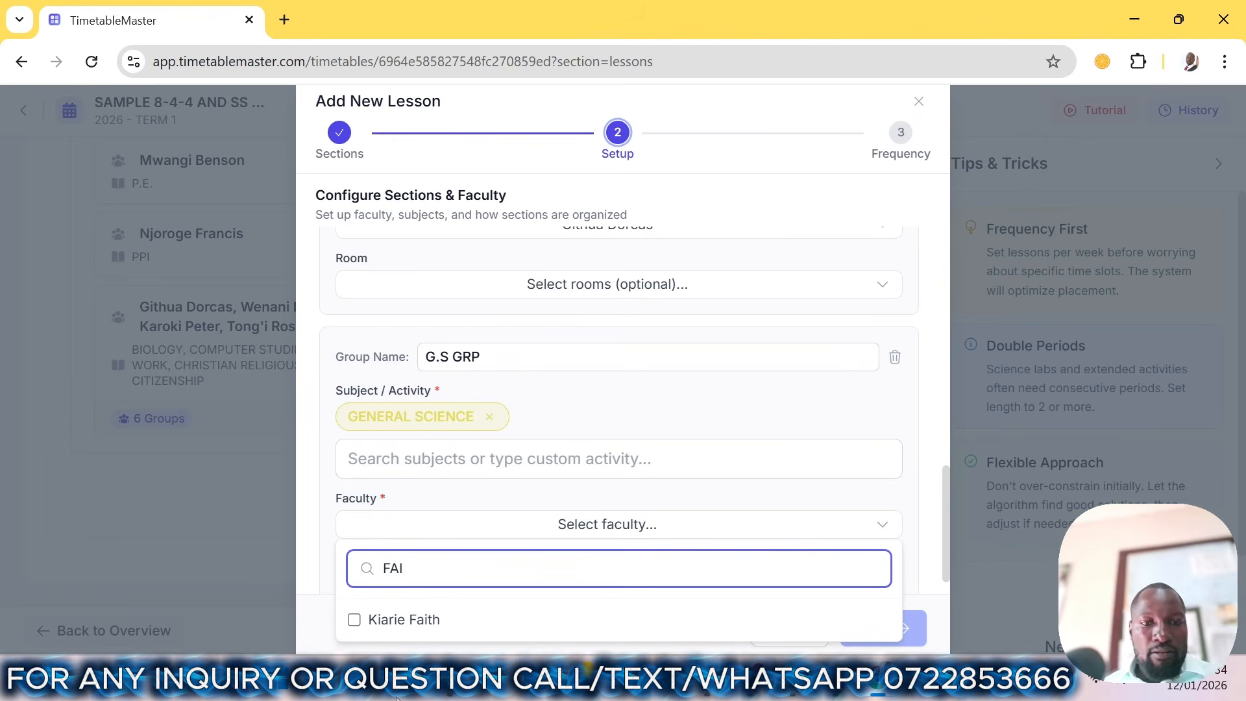
{"action": "left_click", "coordinate": [396, 619]}
{"action": "left_click", "coordinate": [908, 498]}
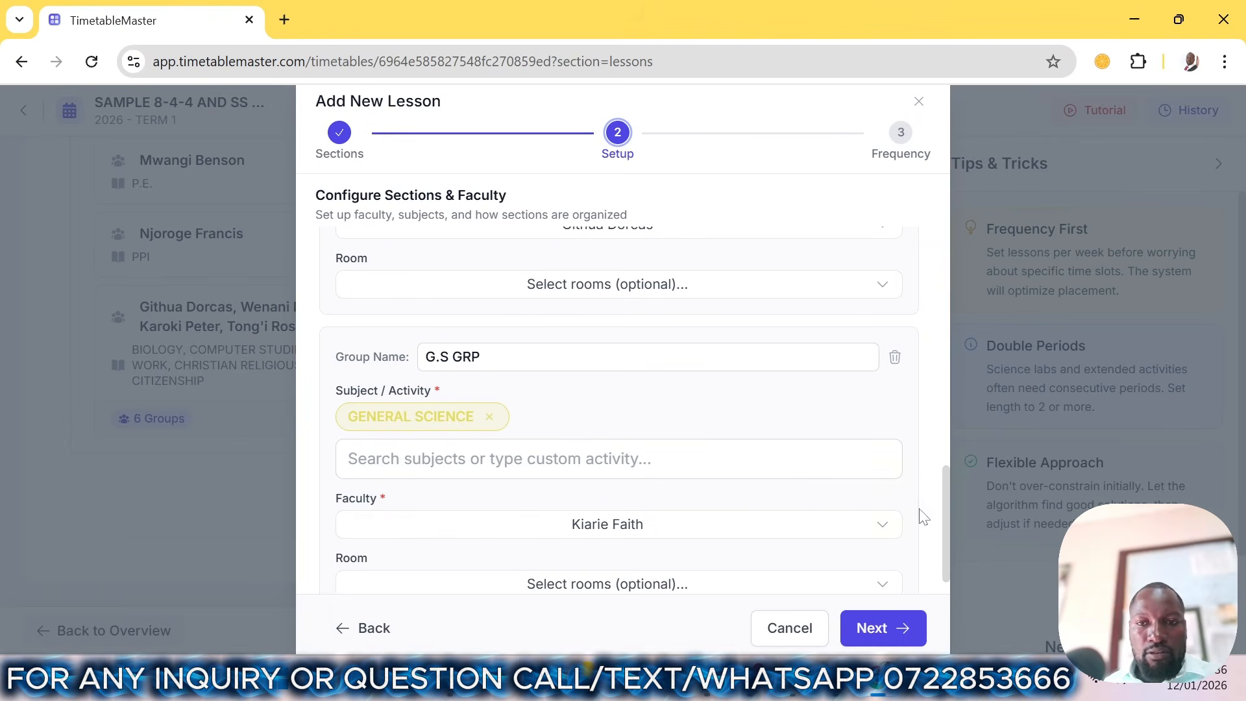
{"action": "scroll", "coordinate": [941, 603], "scroll_direction": "down", "scroll_amount": 1}
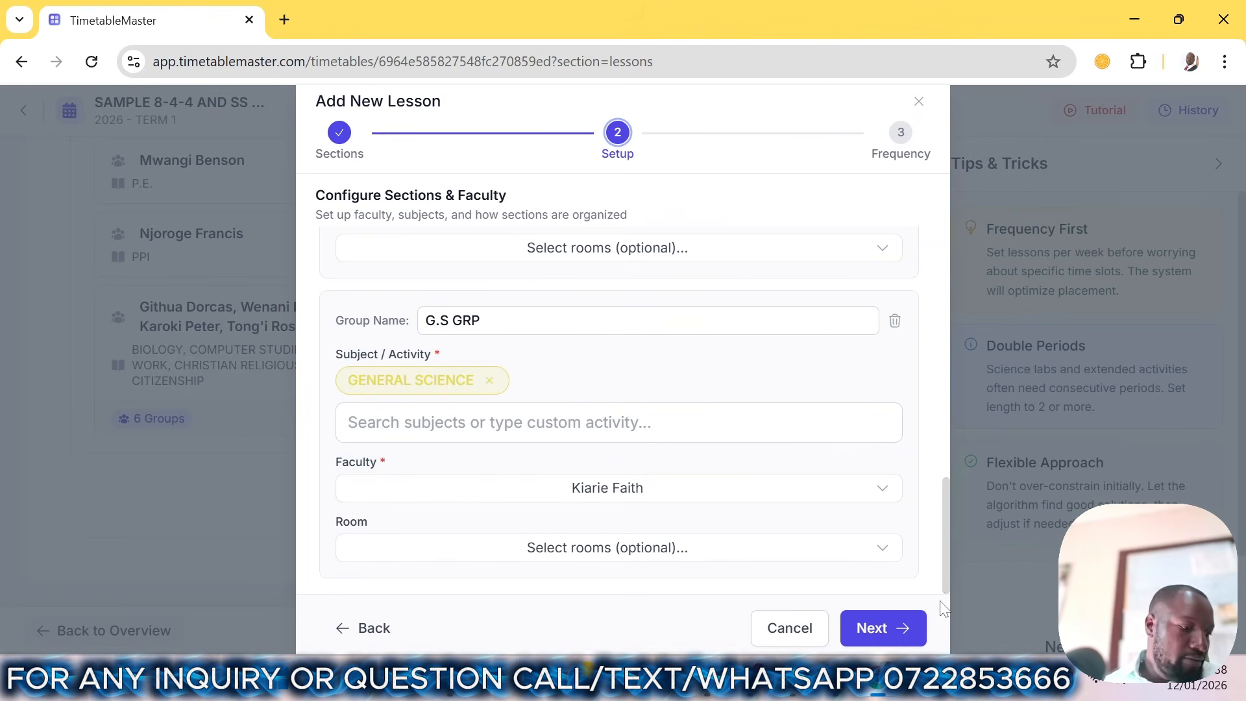
- Add a fourth group named B.C GRP and set BUILDING AND CONSTRUCTION as its subject
{"action": "scroll", "coordinate": [776, 342], "scroll_direction": "up", "scroll_amount": 15}
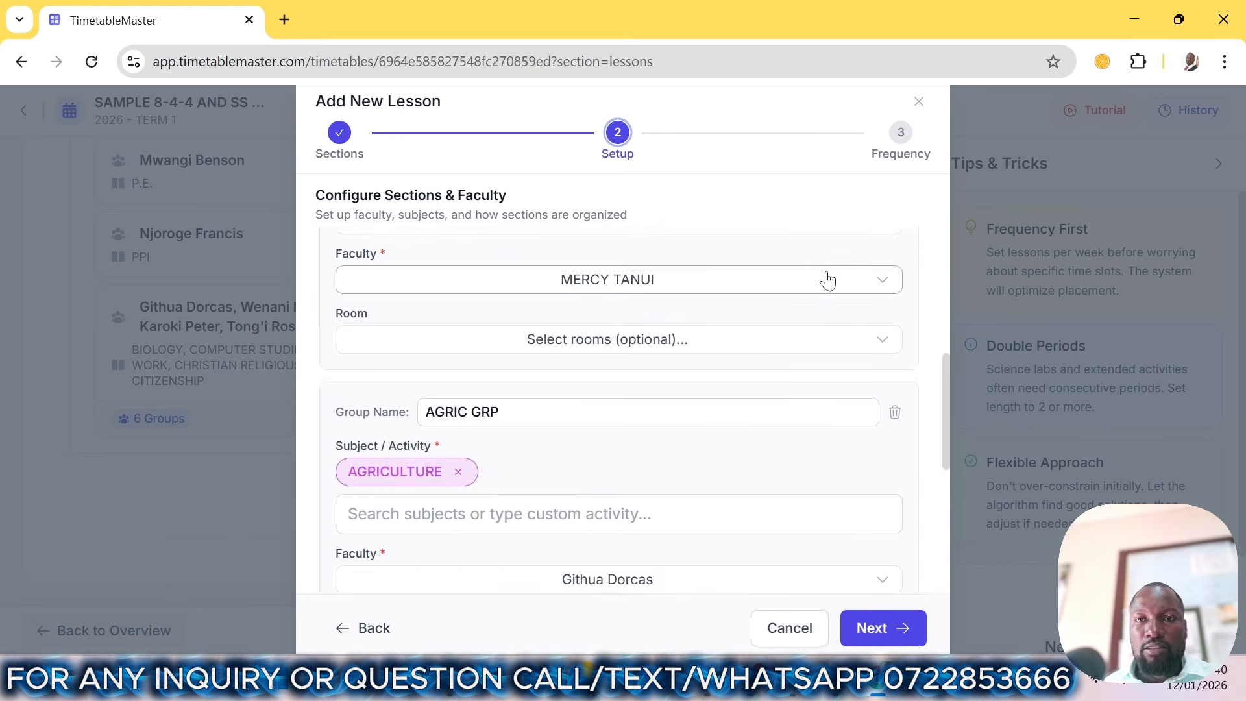
{"action": "left_click", "coordinate": [876, 444]}
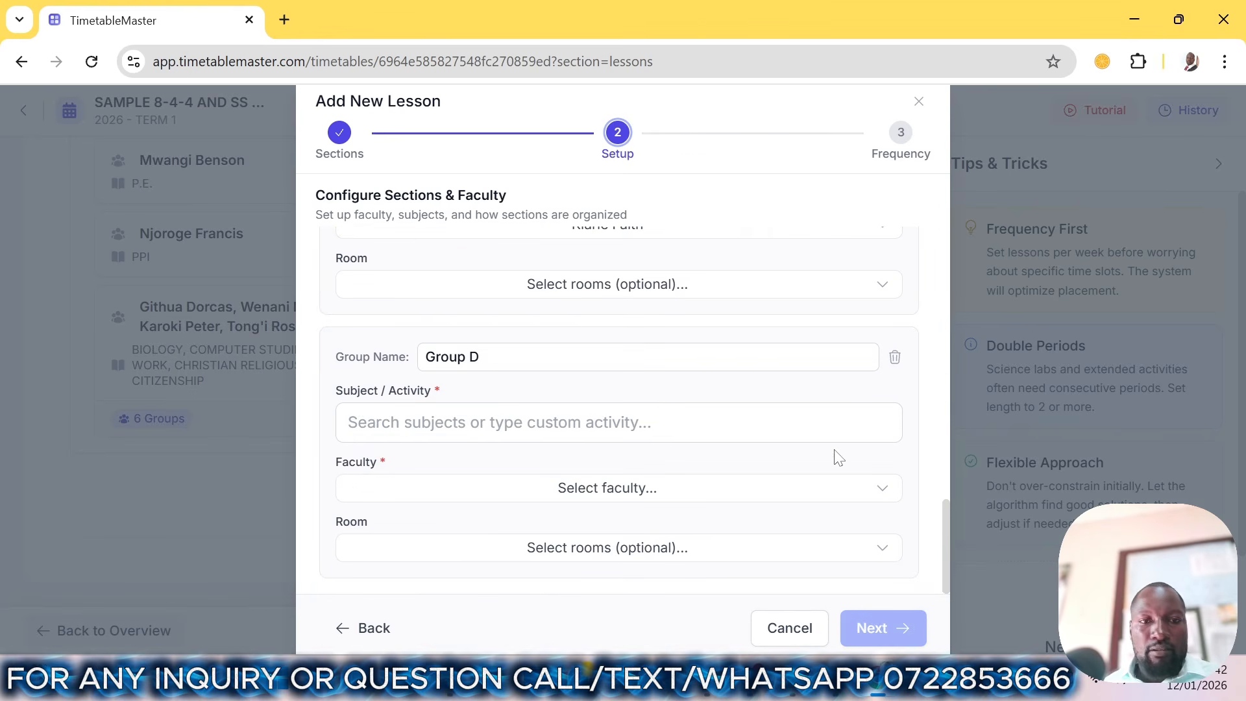
{"action": "left_click", "coordinate": [584, 358]}
{"action": "key", "text": "ctrl+a"}
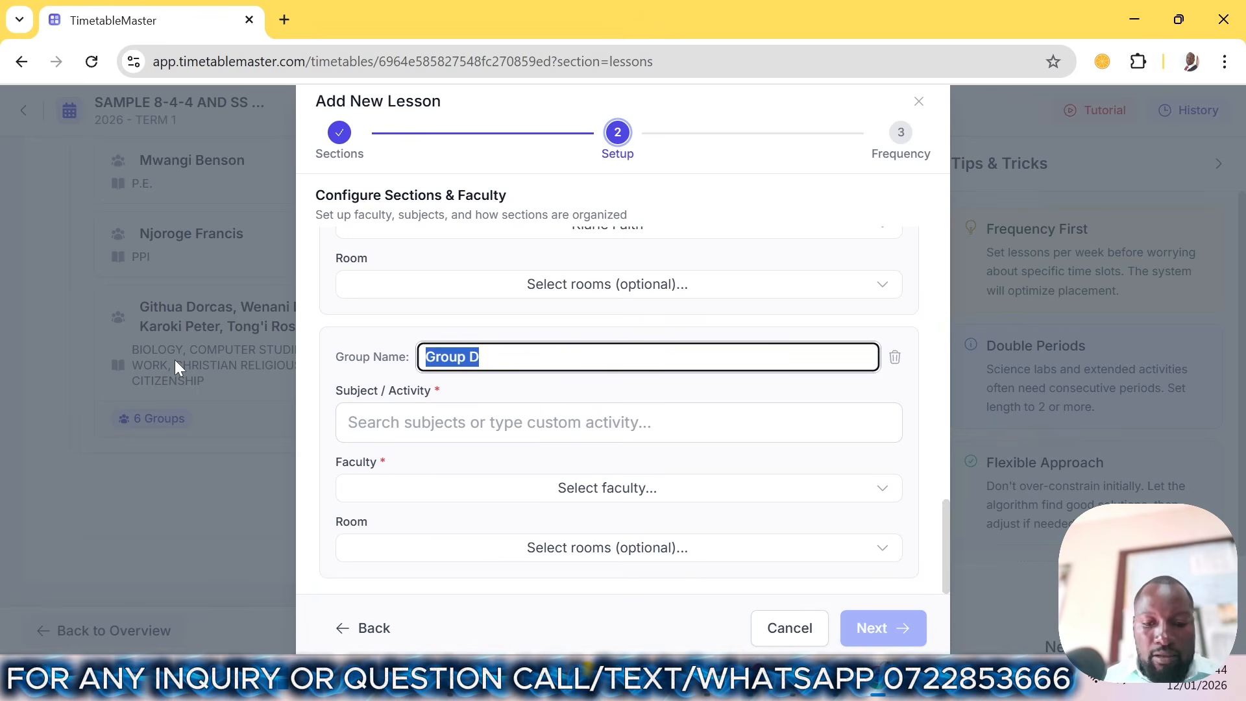
{"action": "type", "text": "B"}
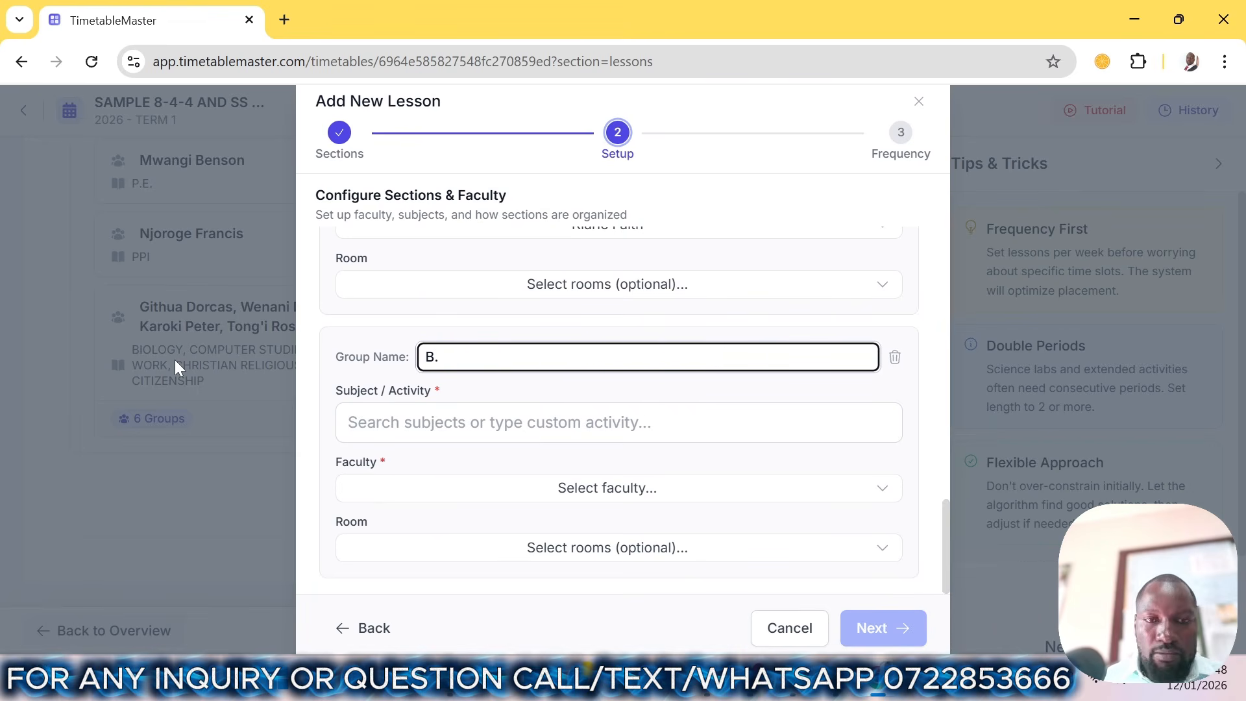
{"action": "type", "text": ".C GR"}
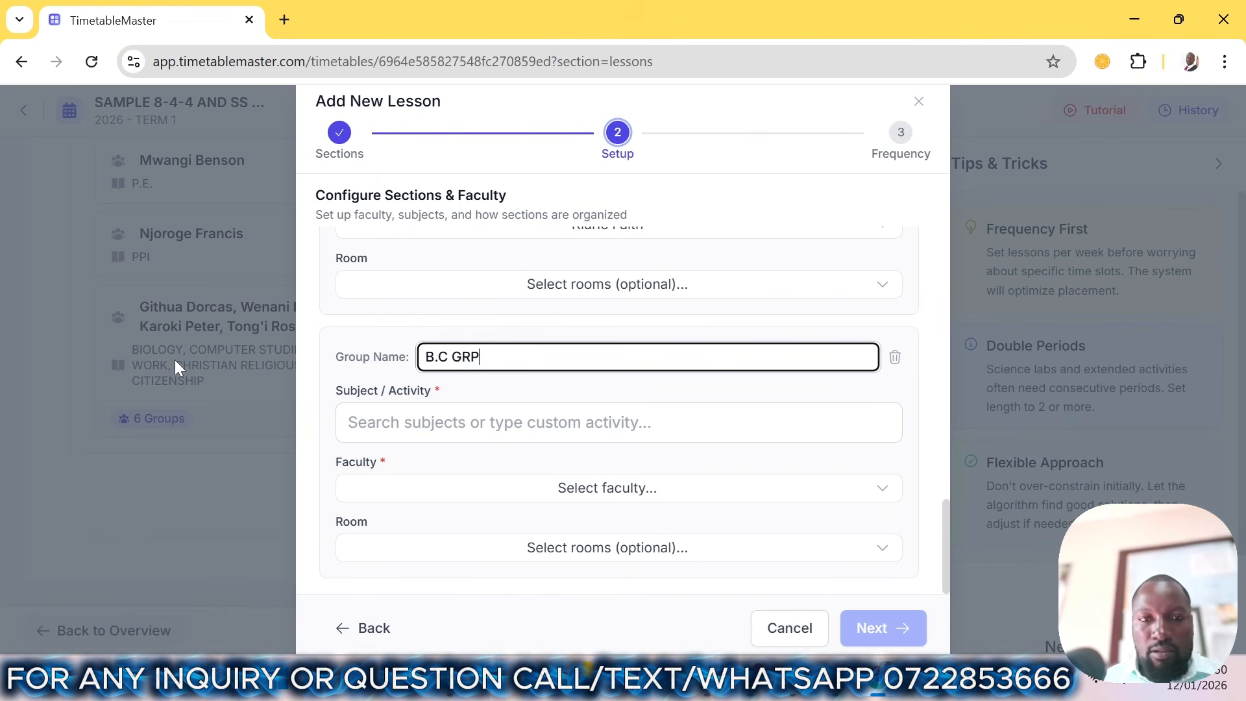
{"action": "type", "text": "P"}
{"action": "left_click", "coordinate": [390, 422]}
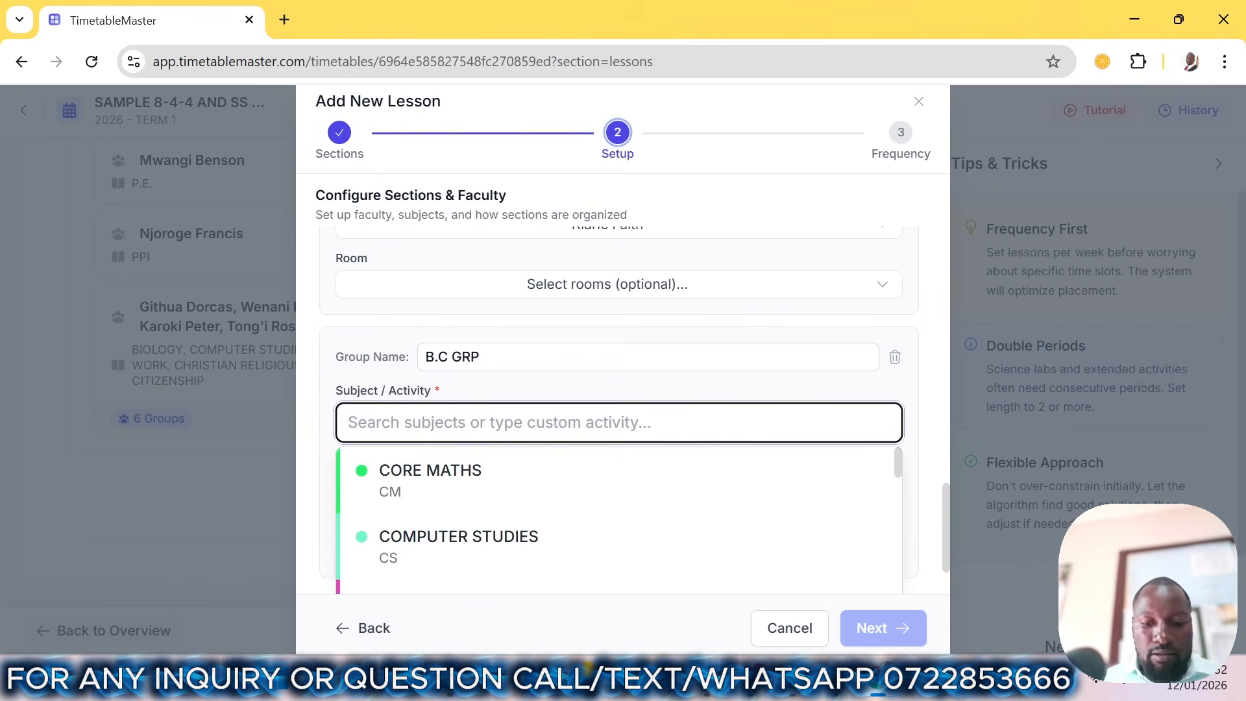
{"action": "type", "text": "BUI"}
{"action": "left_click", "coordinate": [492, 488]}
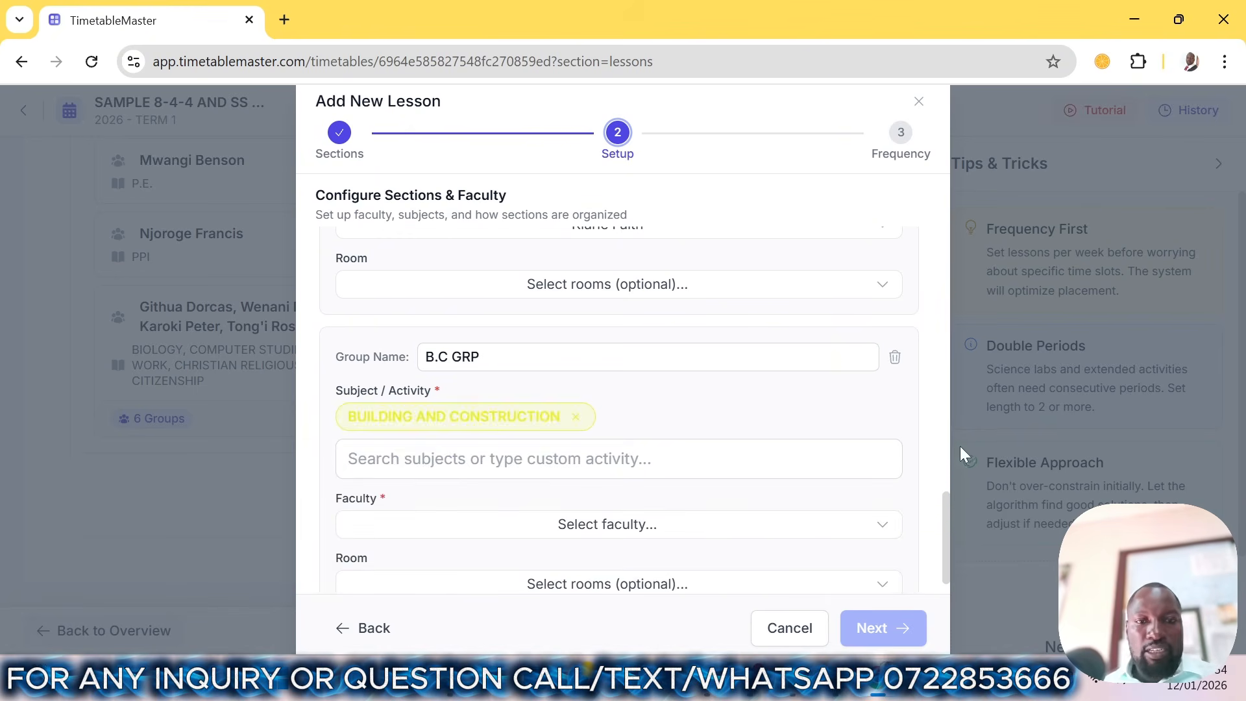
- Assign the FASIHI YA KISWAHILI teacher to the B.C GRP group from the faculty list
{"action": "scroll", "coordinate": [737, 464], "scroll_direction": "down", "scroll_amount": 1}
{"action": "left_click", "coordinate": [592, 485]}
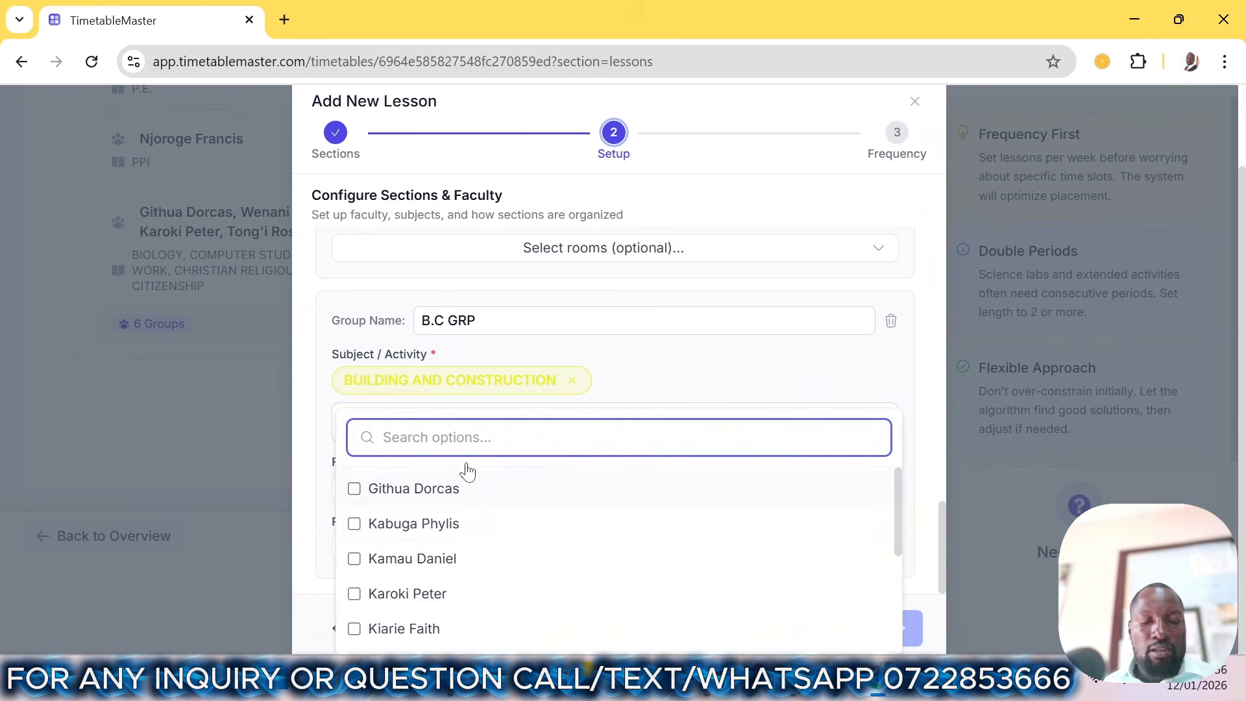
{"action": "scroll", "coordinate": [453, 570], "scroll_direction": "down", "scroll_amount": 5}
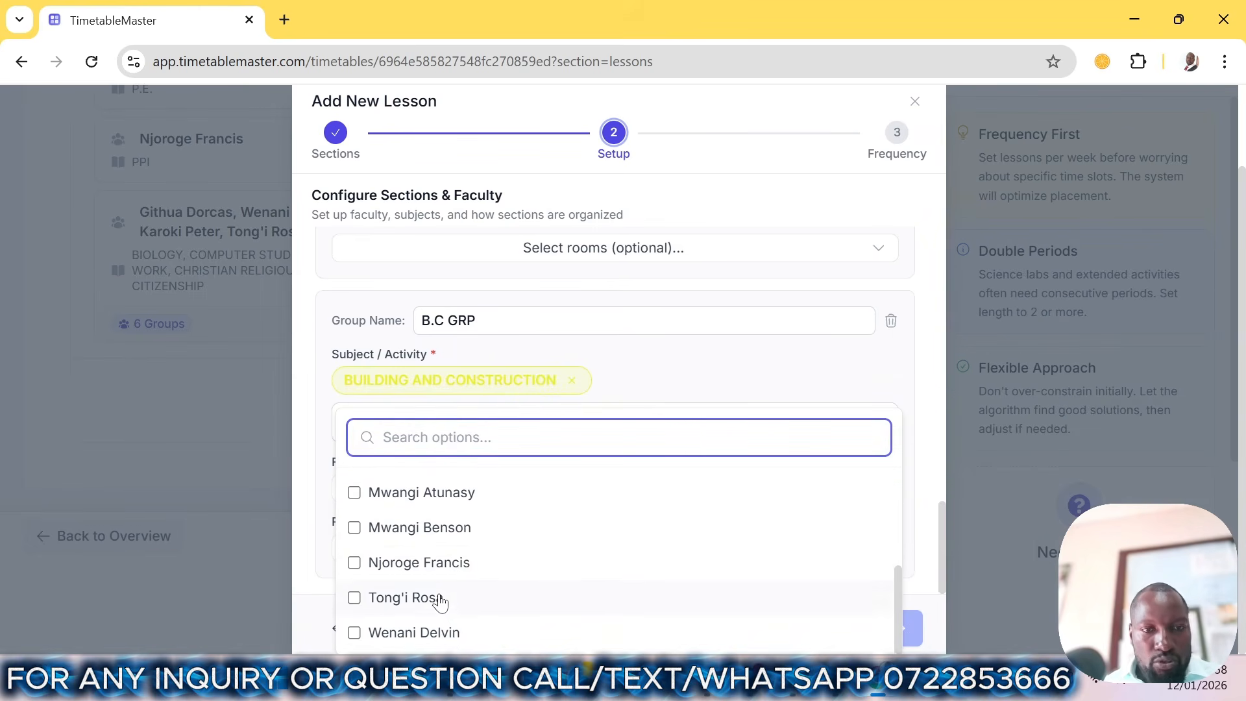
{"action": "scroll", "coordinate": [440, 601], "scroll_direction": "up", "scroll_amount": 5}
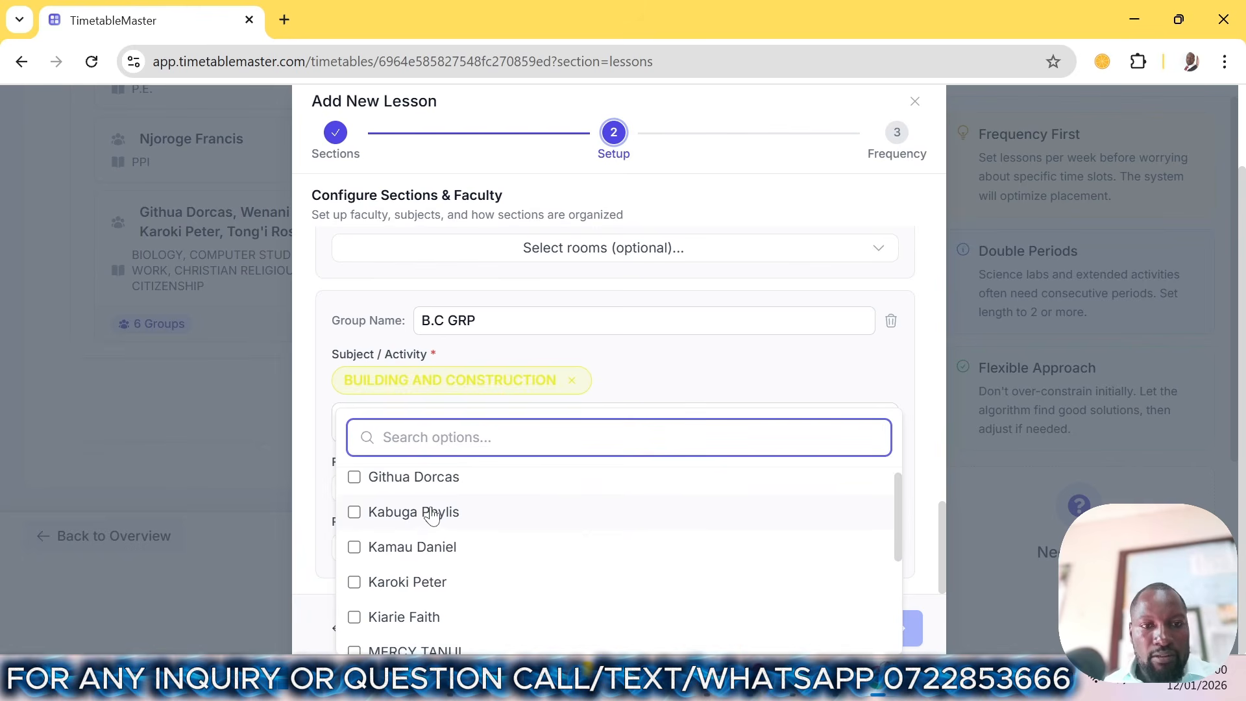
{"action": "left_click", "coordinate": [431, 519]}
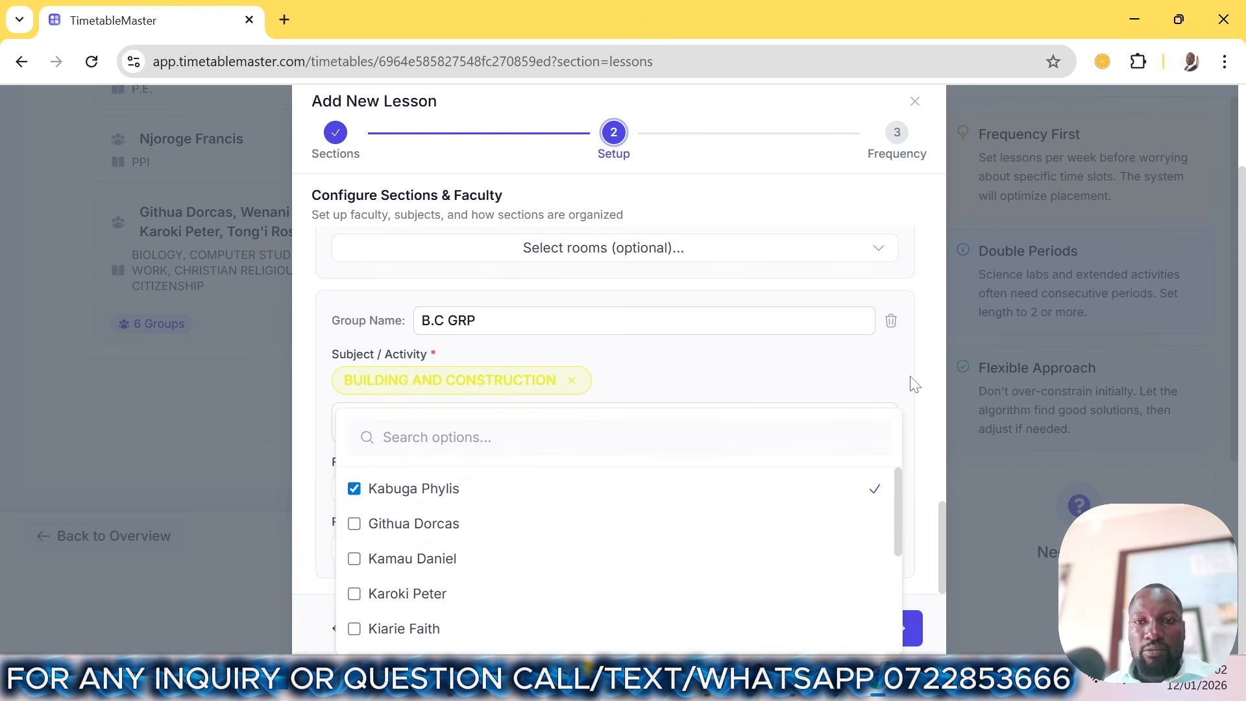
{"action": "double_click", "coordinate": [935, 526]}
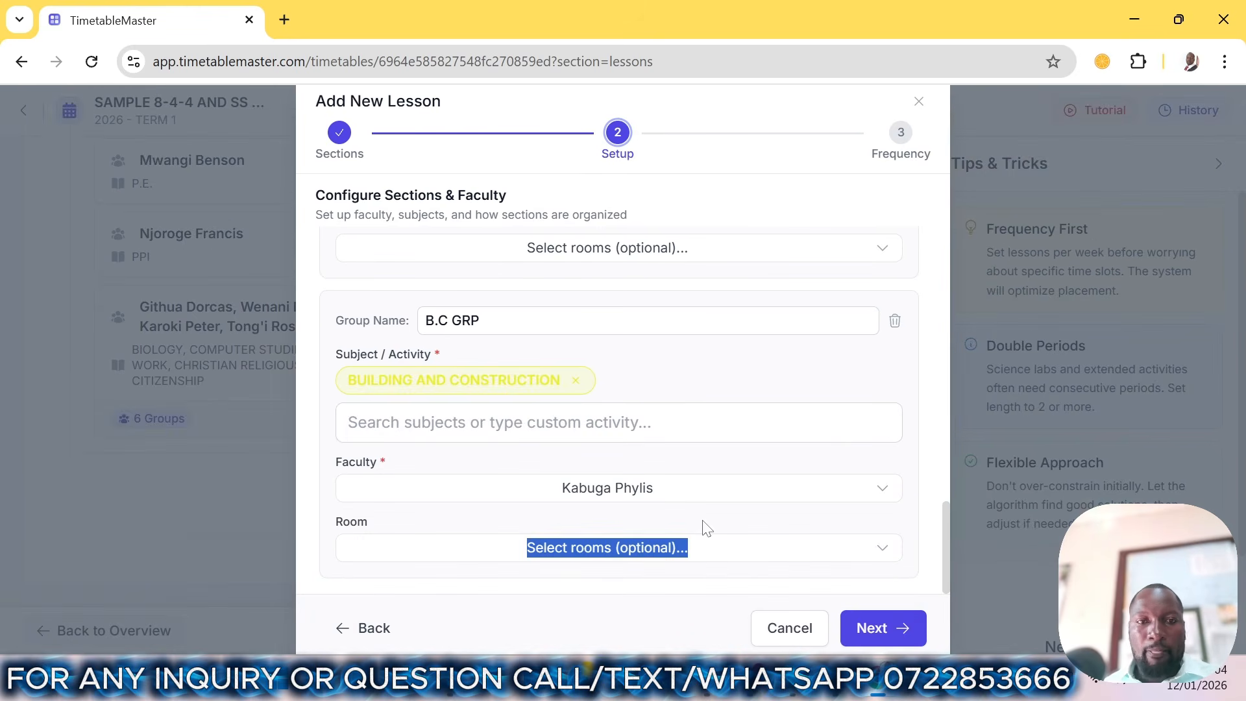
- Set the split lesson's frequency to 5 single periods per week and create the lesson
{"action": "left_click", "coordinate": [877, 631]}
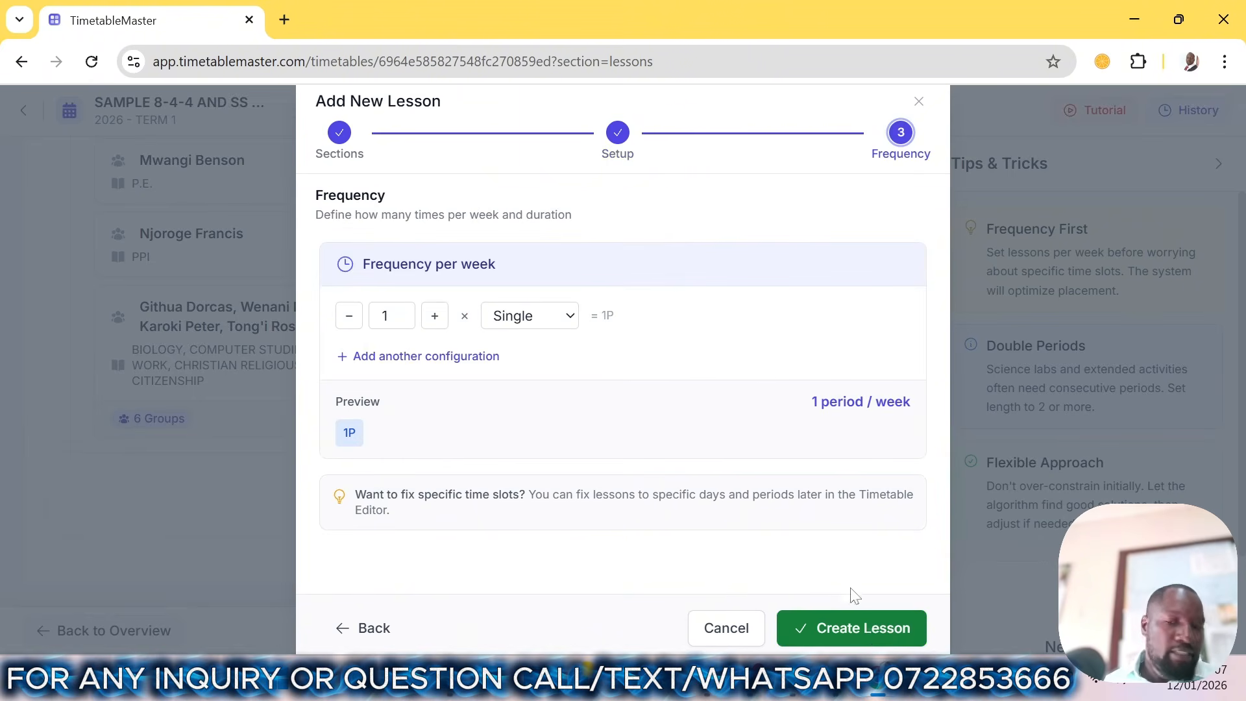
{"action": "left_click", "coordinate": [435, 316]}
{"action": "left_click", "coordinate": [434, 316]}
{"action": "left_click", "coordinate": [435, 317]}
{"action": "left_click", "coordinate": [435, 316]}
{"action": "left_click", "coordinate": [851, 628]}
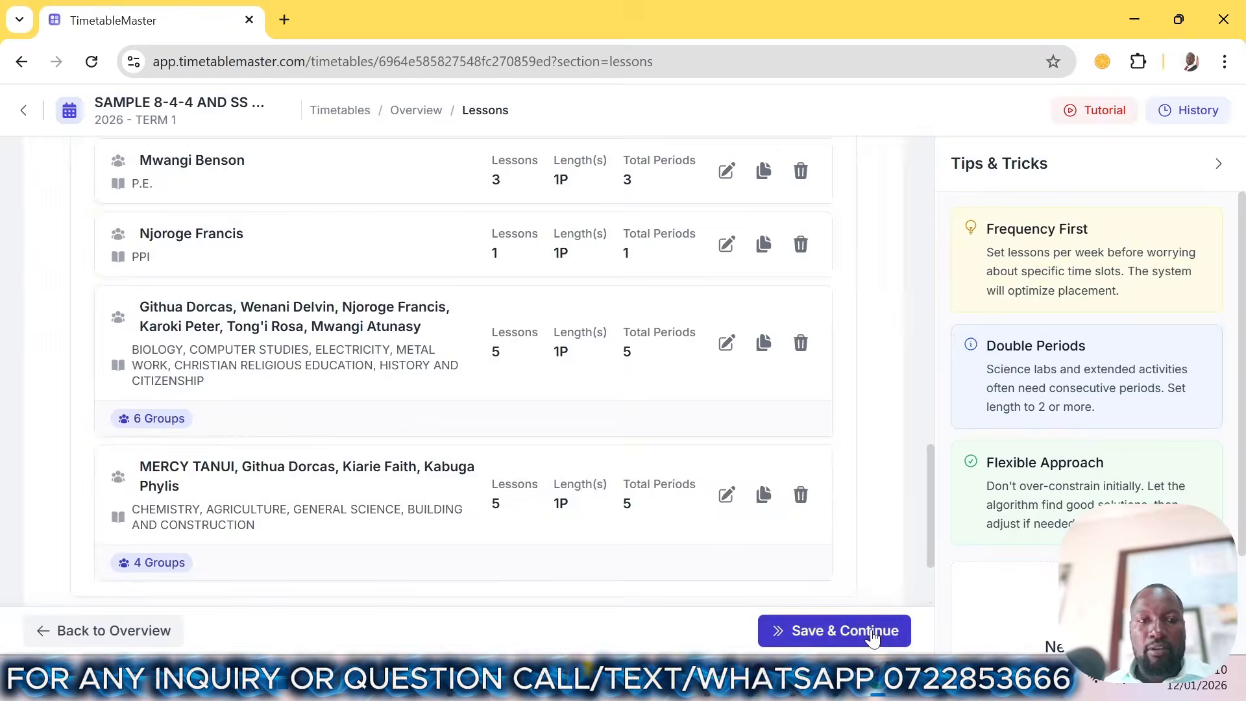
- Start another new lesson for the GRADE 10 section and split the class into groups
{"action": "scroll", "coordinate": [790, 505], "scroll_direction": "down", "scroll_amount": 3}
{"action": "left_click", "coordinate": [753, 496]}
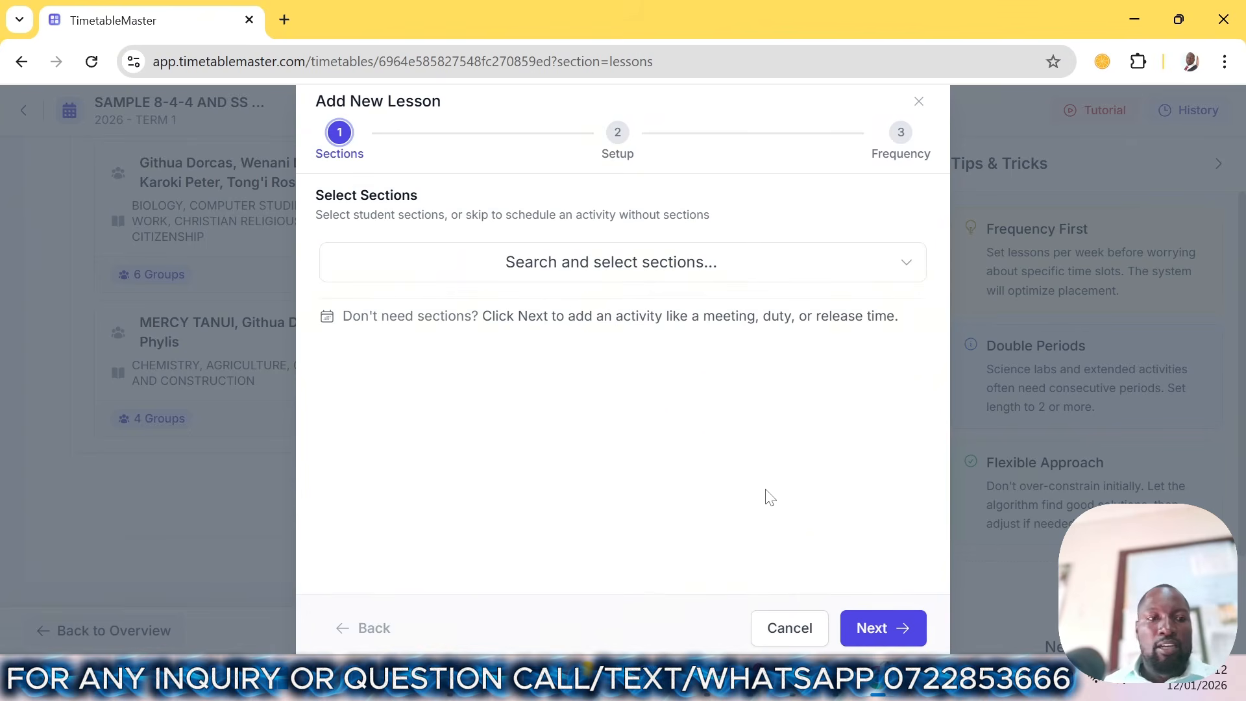
{"action": "left_click", "coordinate": [576, 263]}
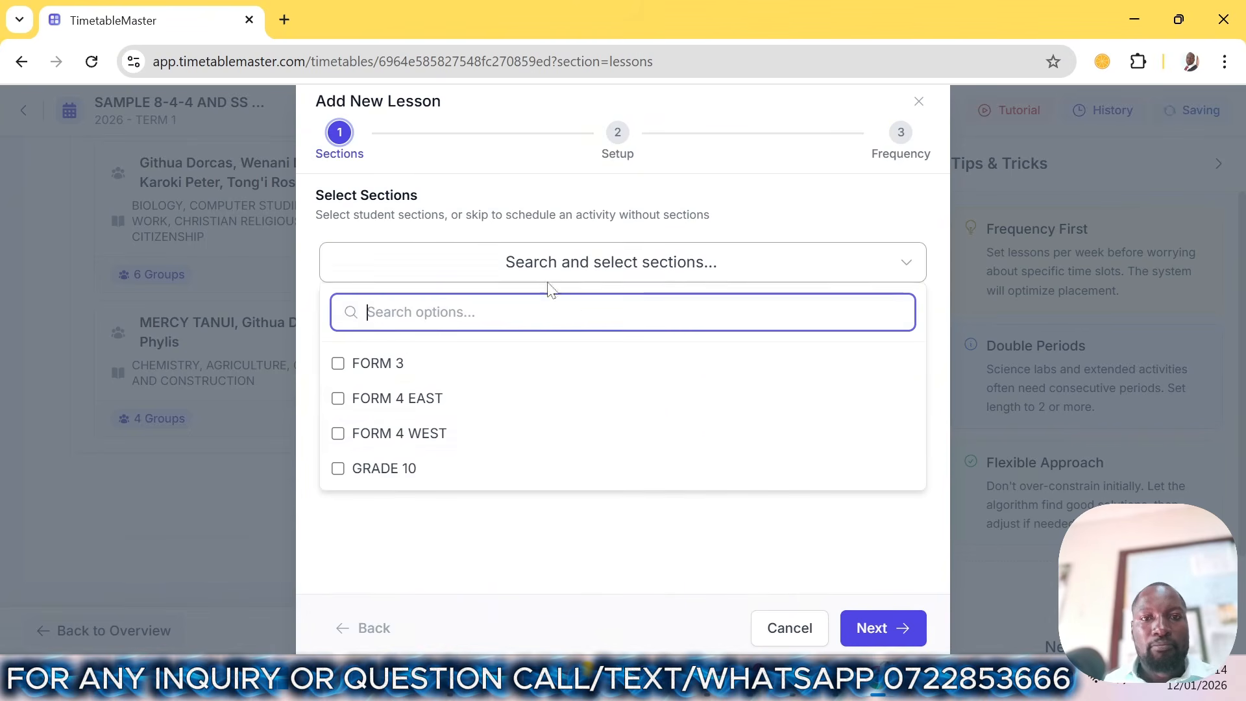
{"action": "left_click", "coordinate": [406, 477]}
{"action": "left_click", "coordinate": [882, 628]}
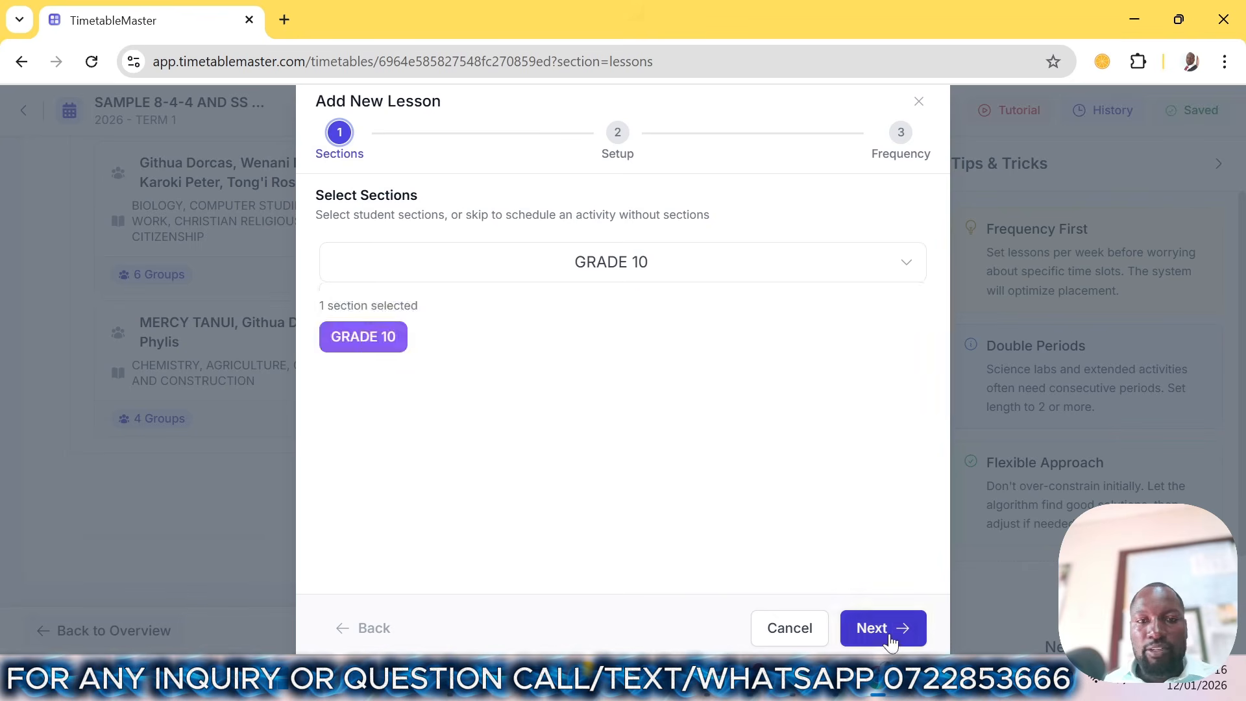
{"action": "left_click", "coordinate": [455, 364]}
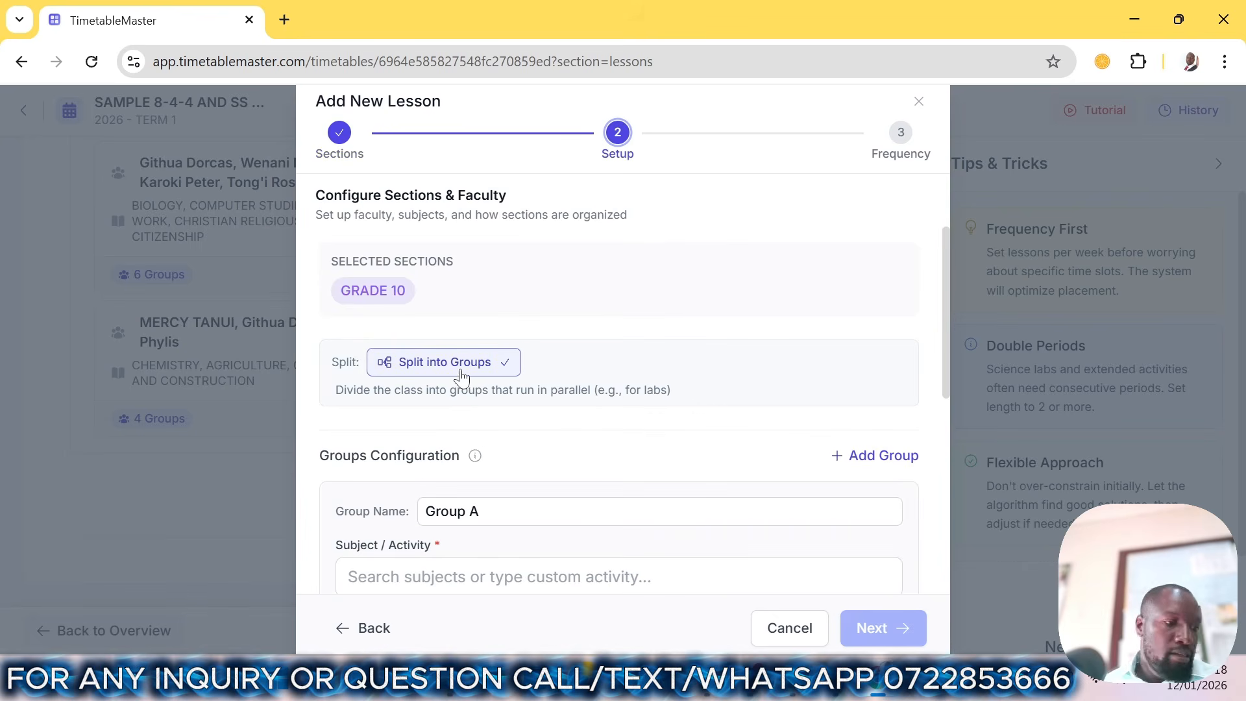
- Name the first group PHY GRP and set PHYSICS as its subject
{"action": "left_click_drag", "start_coordinate": [486, 512], "coordinate": [390, 521]}
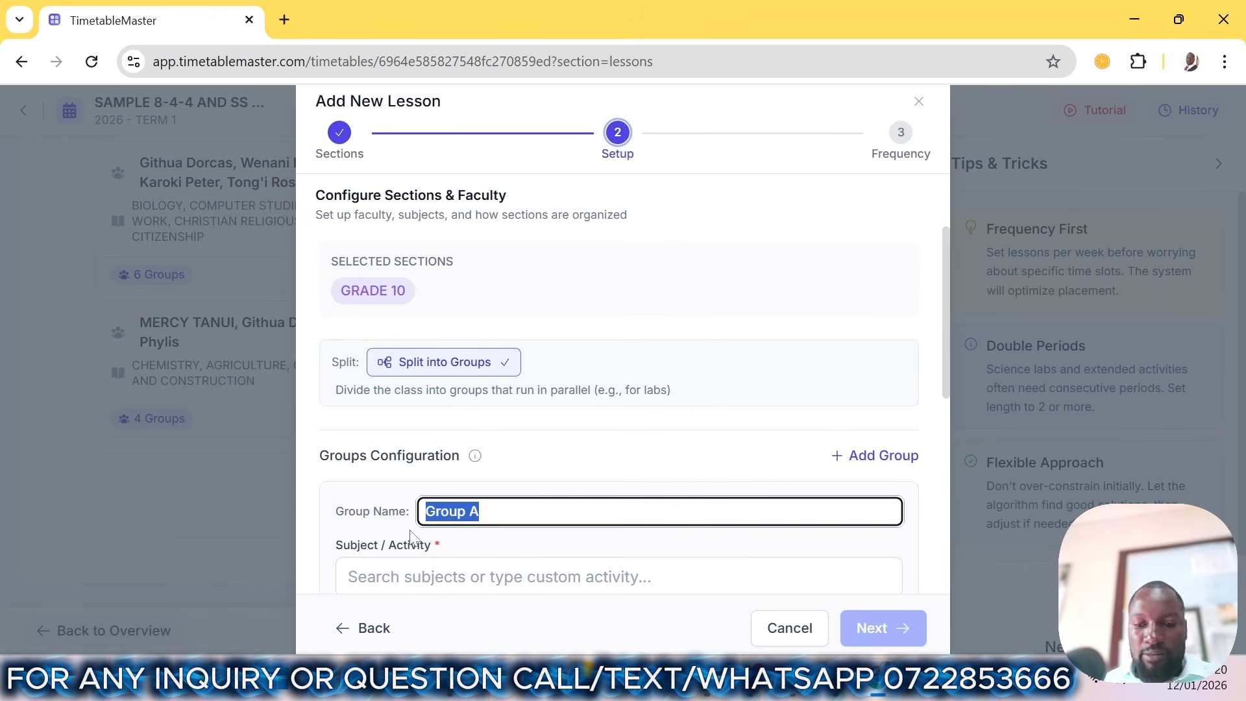
{"action": "type", "text": "PHY GRP"}
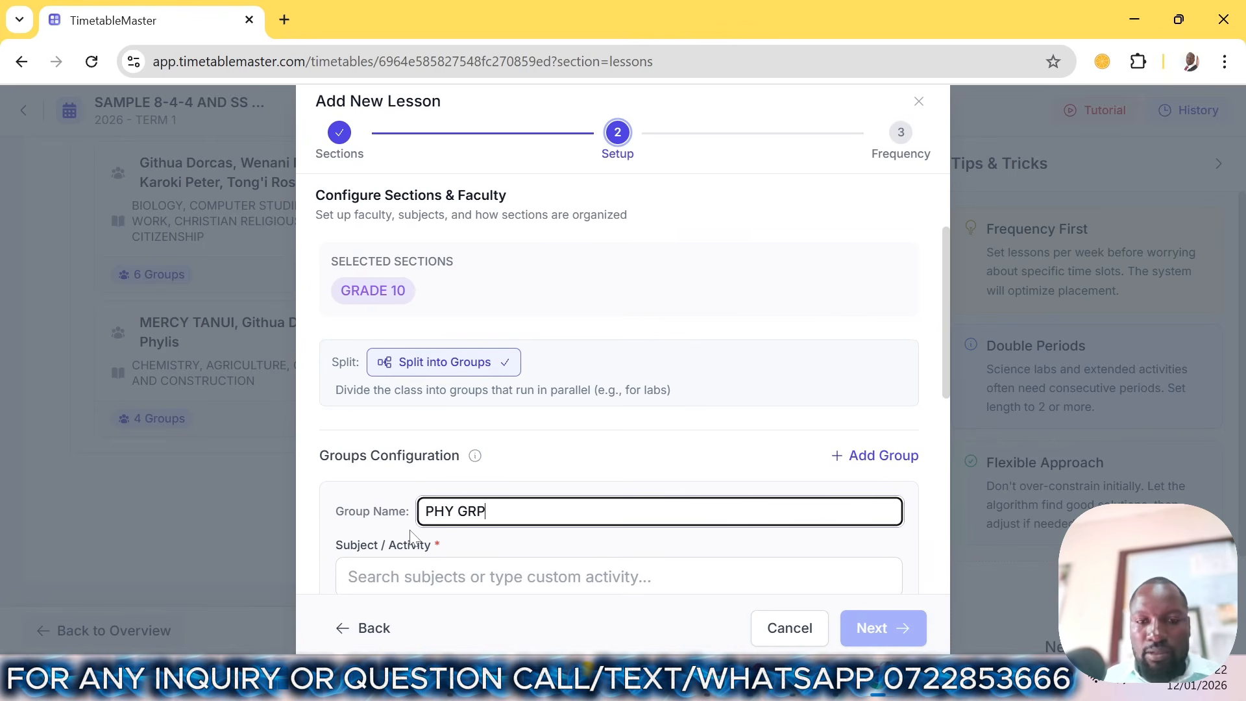
{"action": "left_click", "coordinate": [464, 569]}
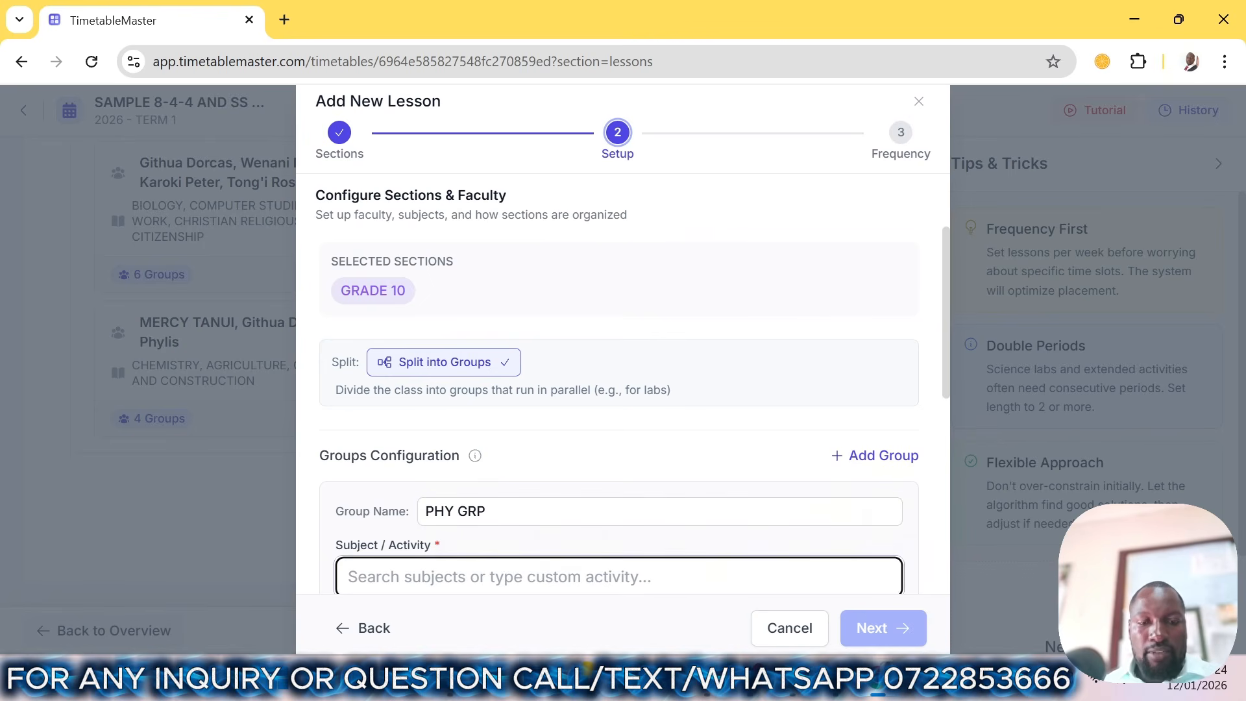
{"action": "type", "text": "PHY"}
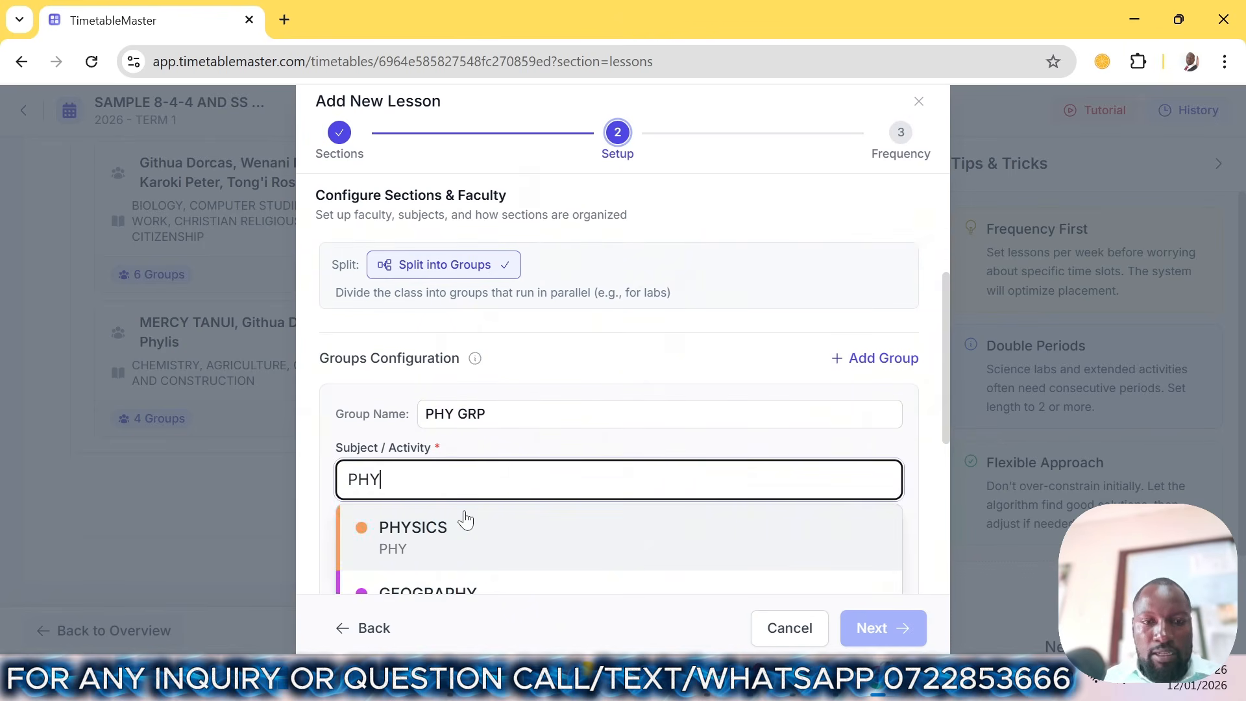
{"action": "left_click", "coordinate": [445, 544]}
- Find the GENERAL SCIENCE teacher in the faculty list and assign them to the PHY GRP group
{"action": "scroll", "coordinate": [490, 517], "scroll_direction": "down", "scroll_amount": 2}
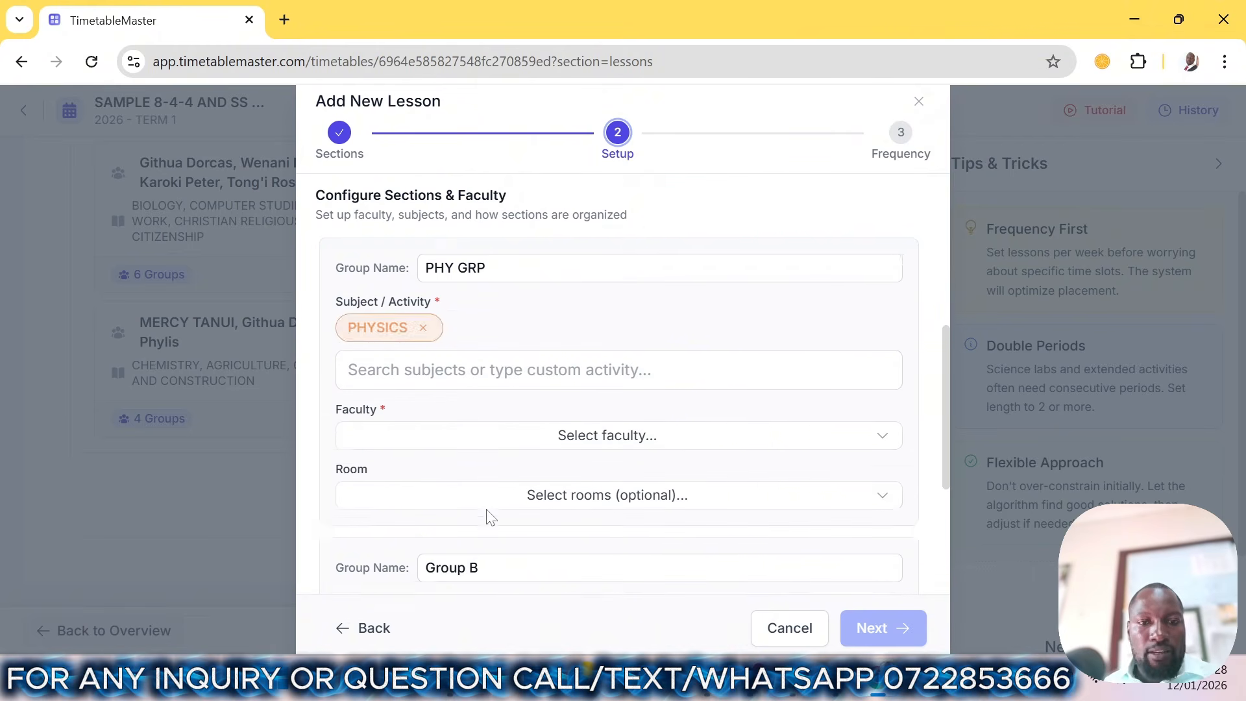
{"action": "scroll", "coordinate": [490, 517], "scroll_direction": "down", "scroll_amount": 2}
{"action": "left_click", "coordinate": [528, 289]}
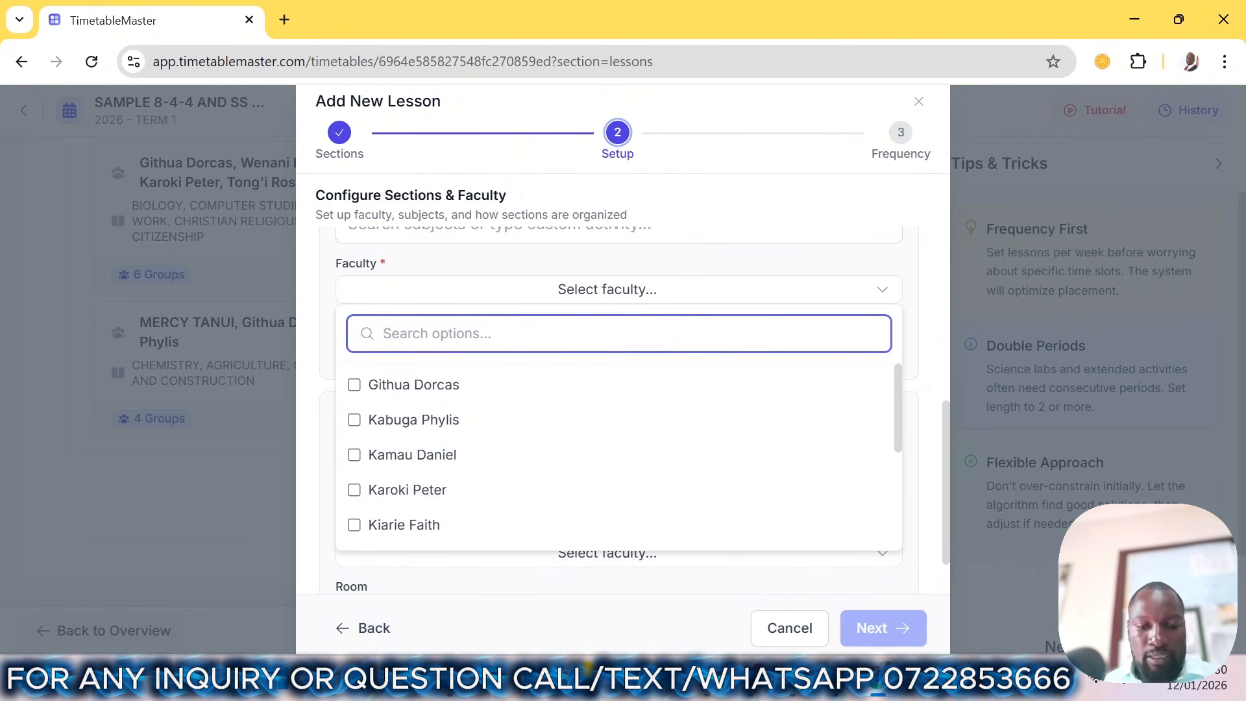
{"action": "type", "text": "FAIT"}
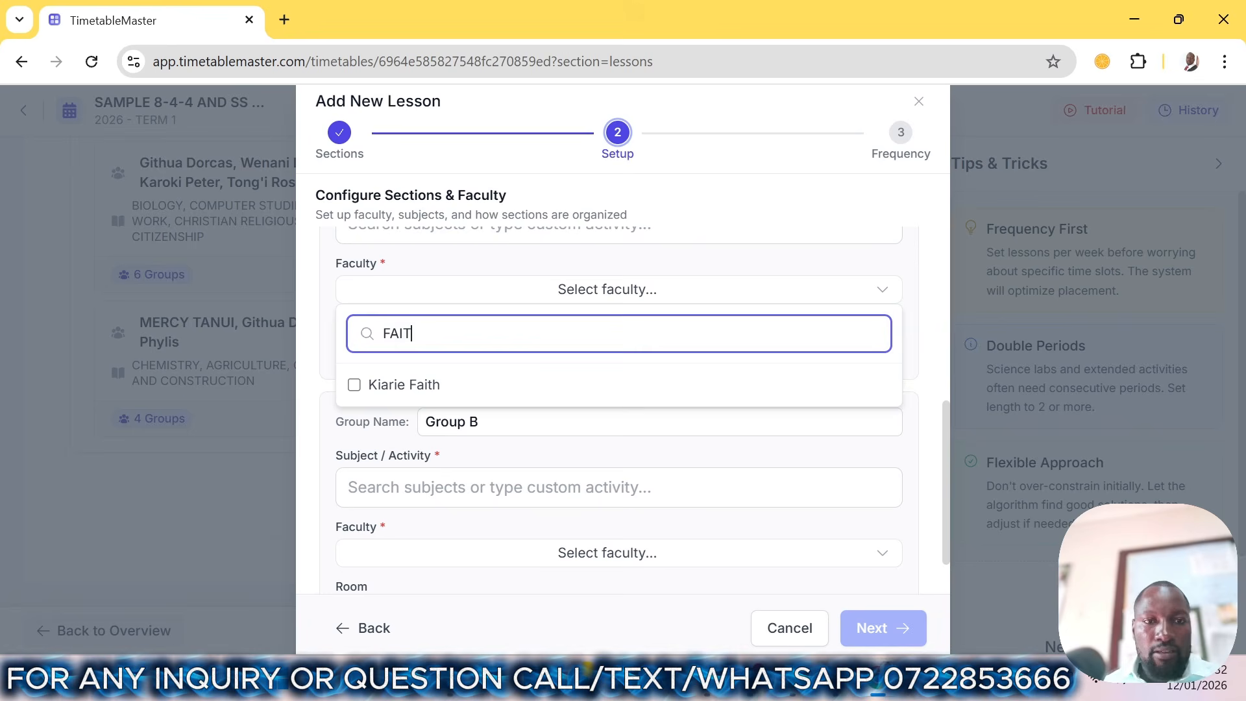
{"action": "left_click", "coordinate": [473, 387]}
- Name the second group H.S GRP and set HOME SCIENCE as its subject
{"action": "left_click", "coordinate": [352, 418]}
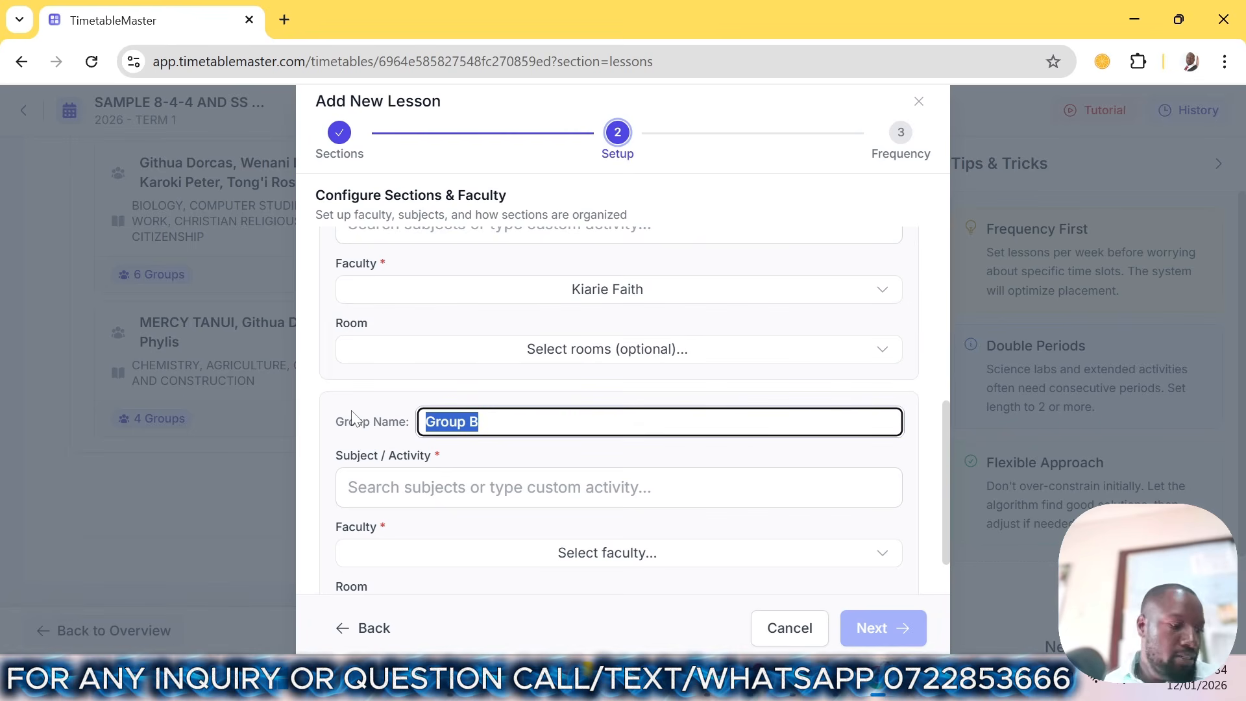
{"action": "type", "text": "H"}
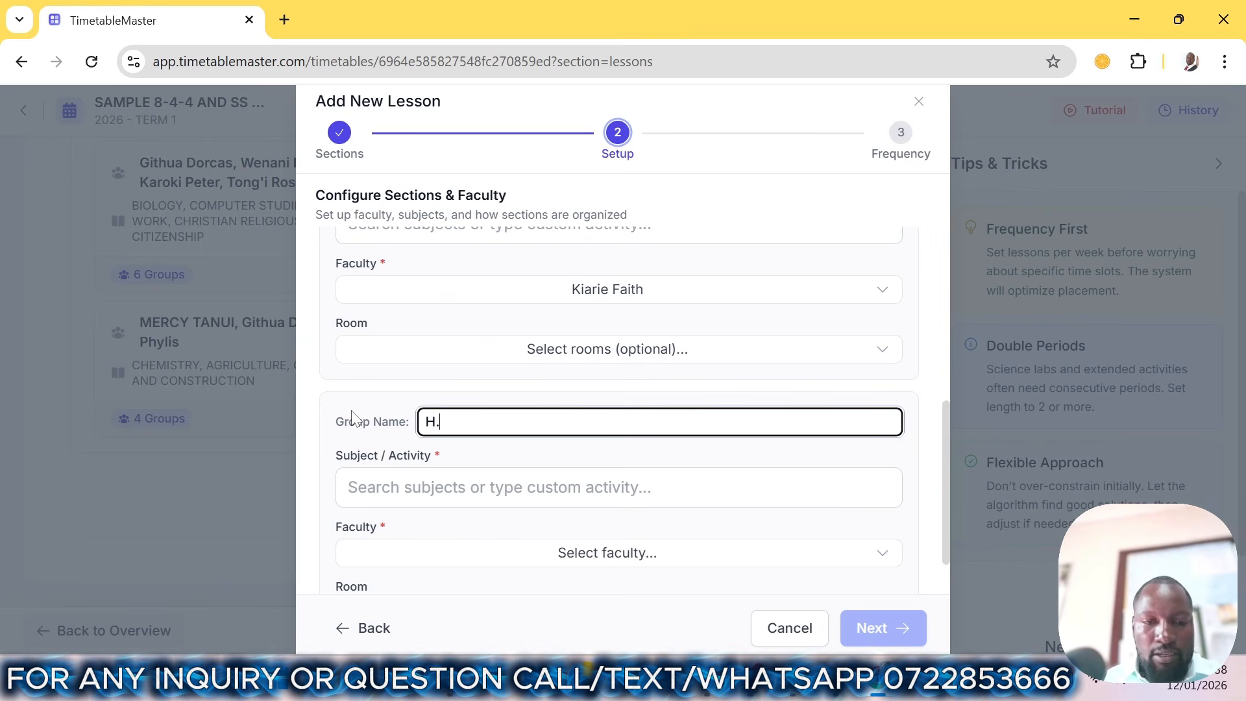
{"action": "type", "text": ".S GRP"}
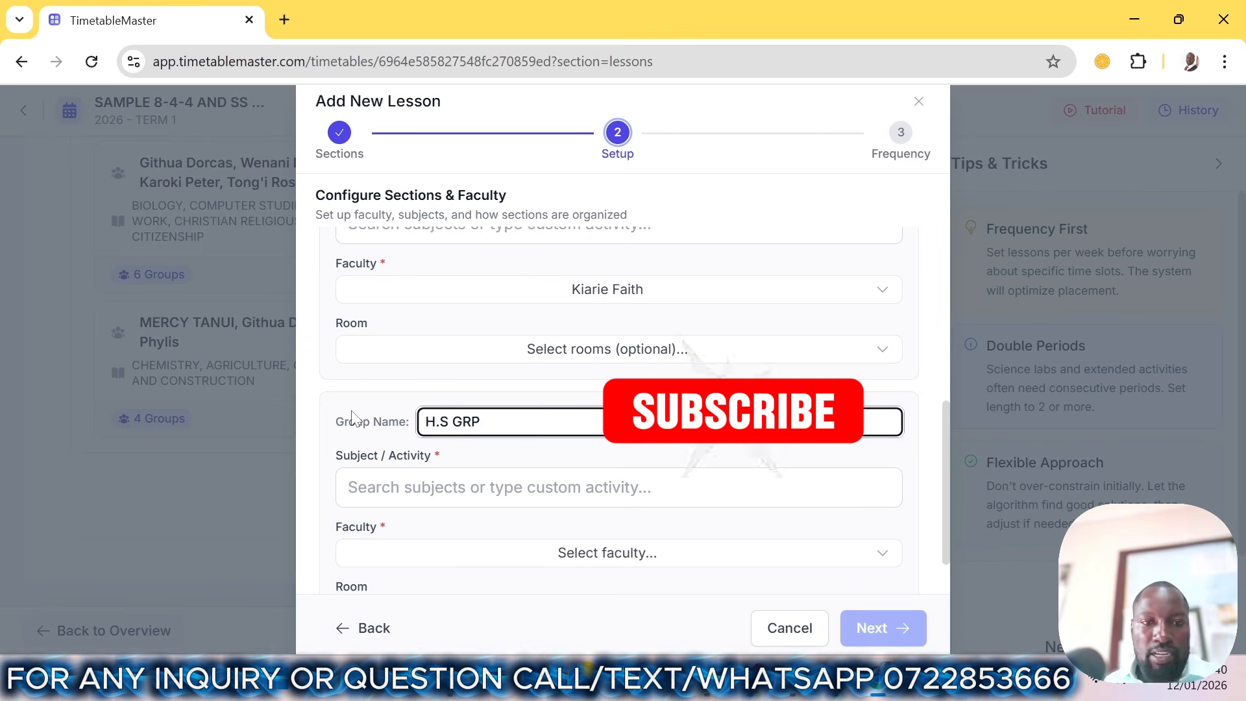
{"action": "key", "text": "Tab"}
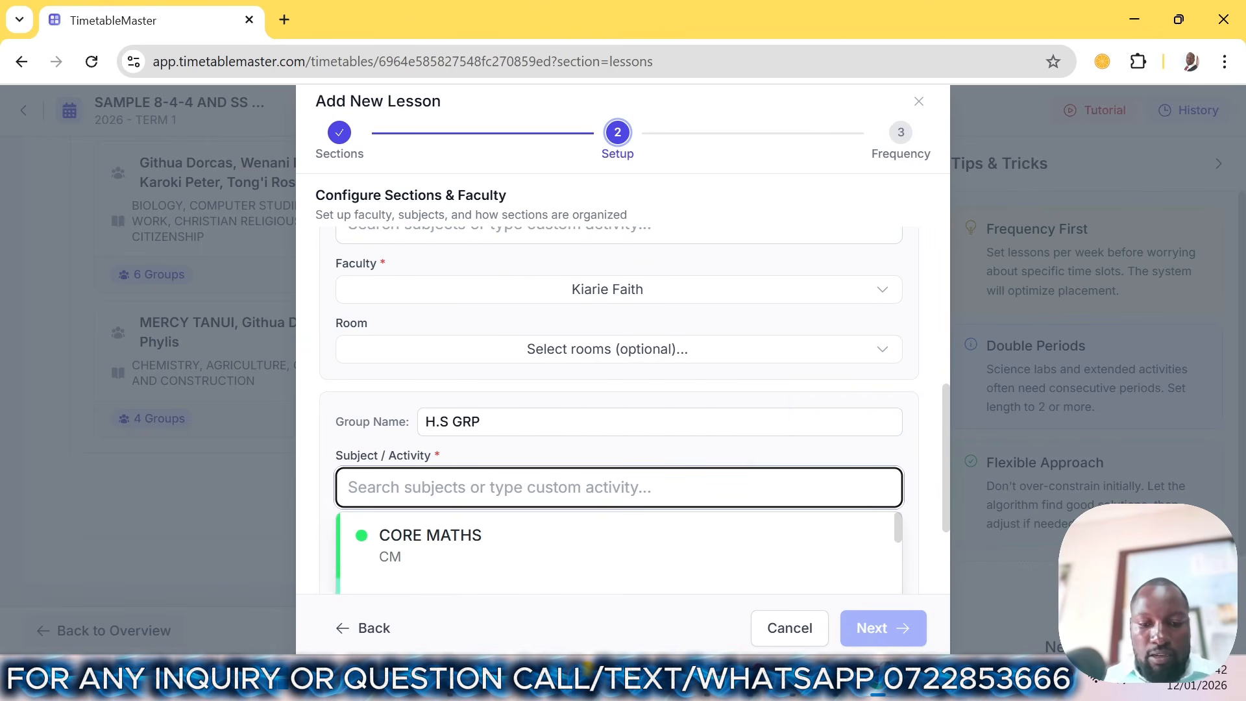
{"action": "type", "text": "HOME"}
{"action": "left_click", "coordinate": [477, 563]}
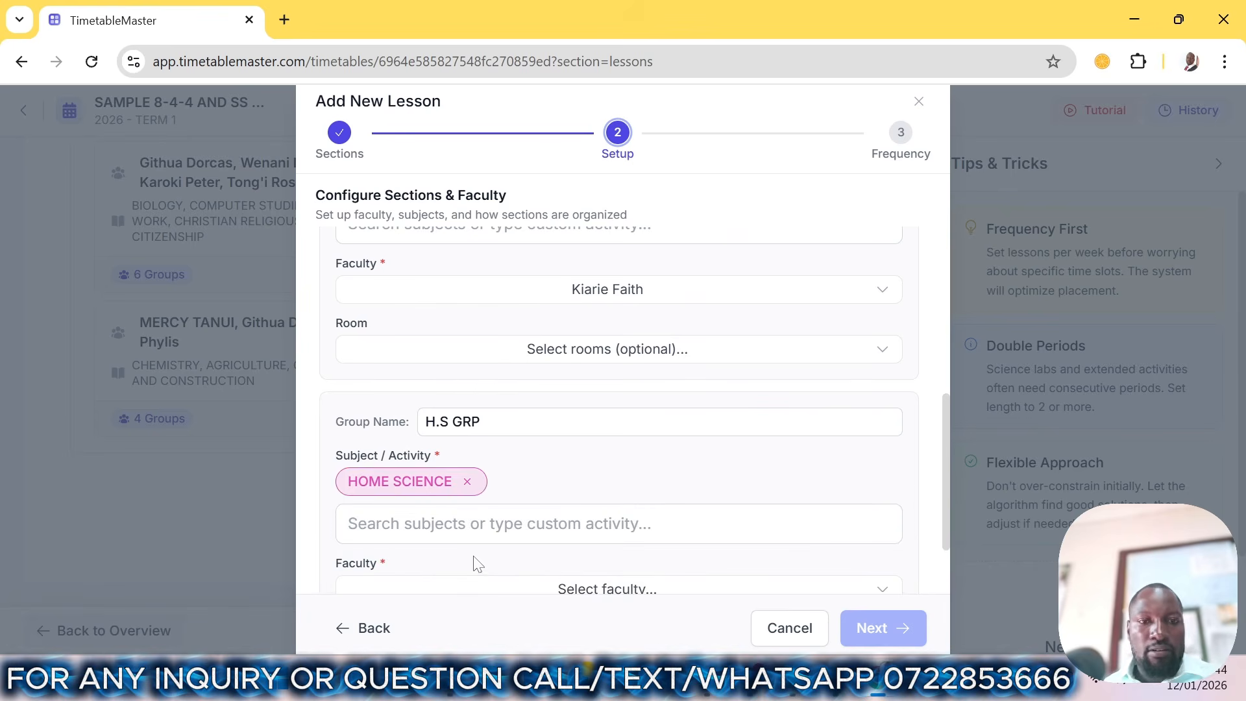
- Find the CSL teacher in the faculty list and assign them to the H.S GRP group
{"action": "scroll", "coordinate": [562, 492], "scroll_direction": "down", "scroll_amount": 2}
{"action": "left_click", "coordinate": [566, 499]}
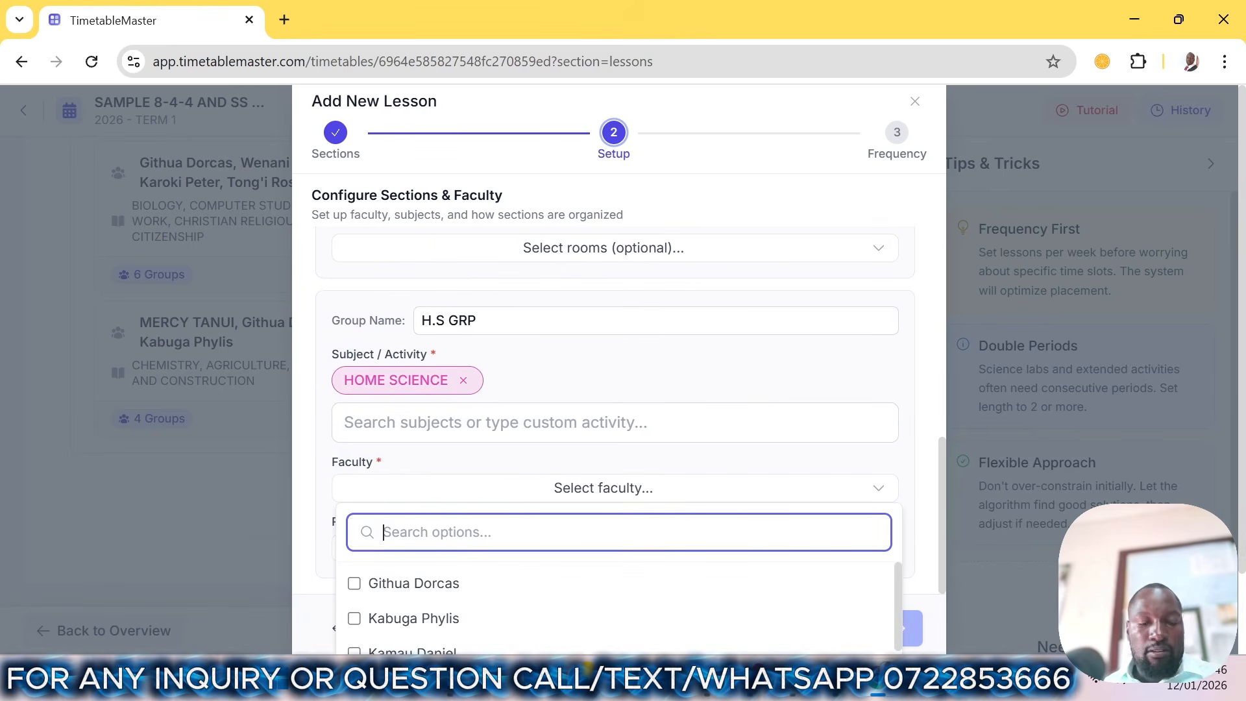
{"action": "scroll", "coordinate": [436, 605], "scroll_direction": "down", "scroll_amount": 3}
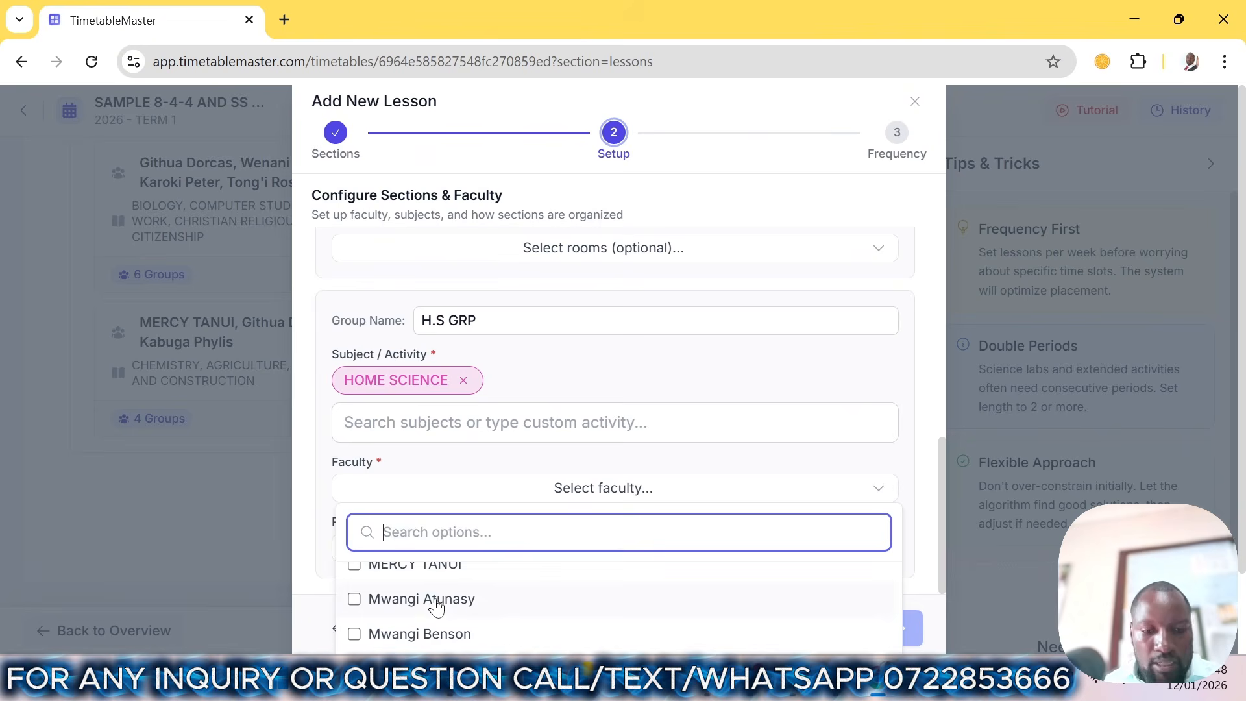
{"action": "type", "text": "ROSA"}
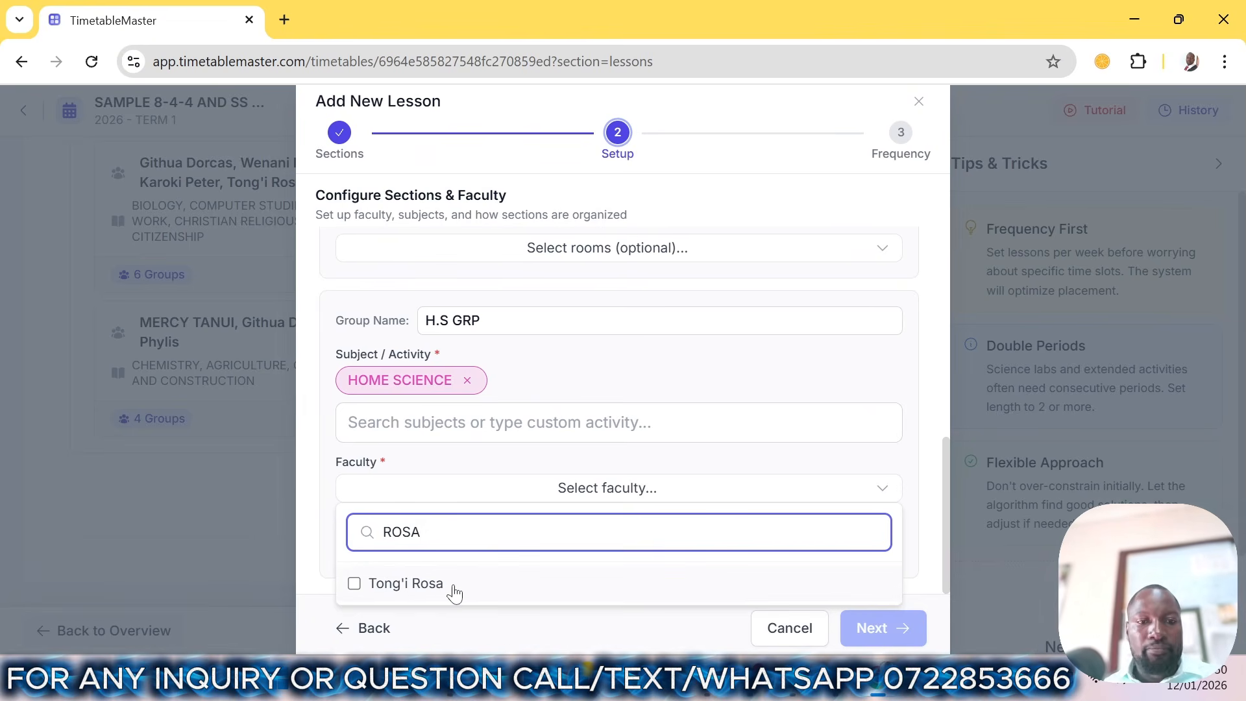
{"action": "left_click", "coordinate": [454, 586]}
{"action": "left_click_drag", "start_coordinate": [421, 532], "coordinate": [381, 532]}
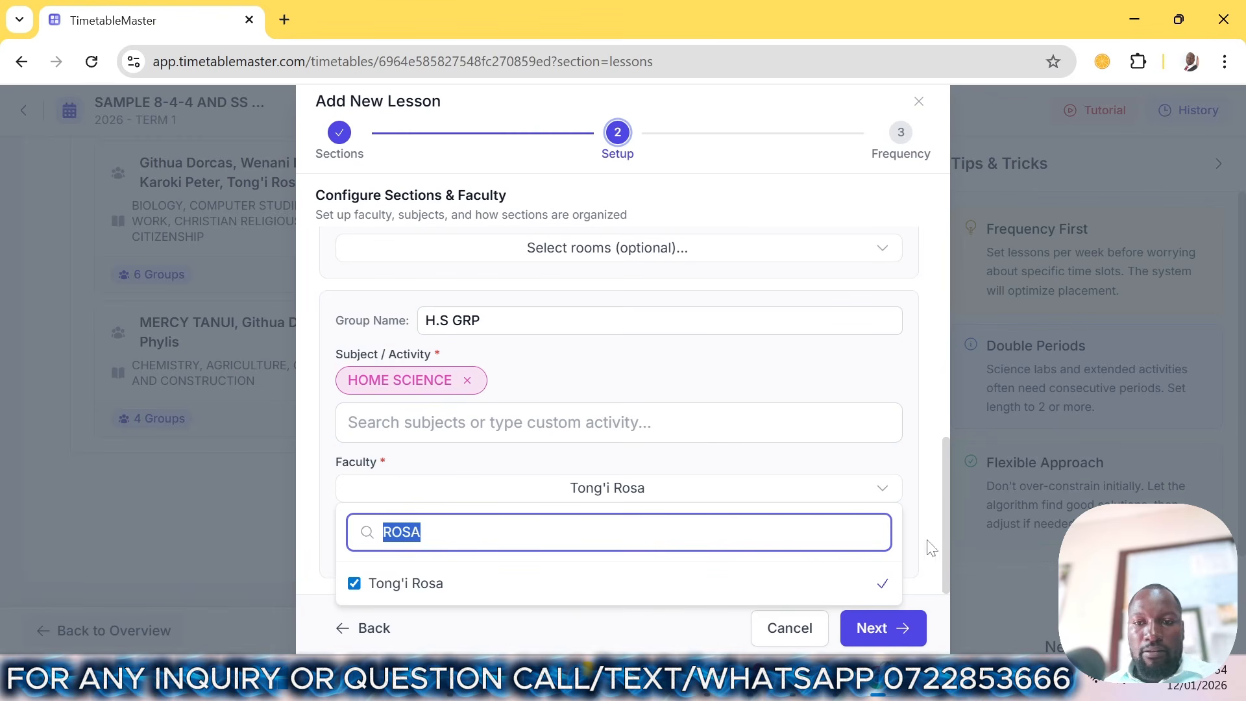
{"action": "left_click", "coordinate": [941, 505]}
- Set the physics and home science lesson to 5 single periods per week and create it
{"action": "left_click", "coordinate": [905, 622]}
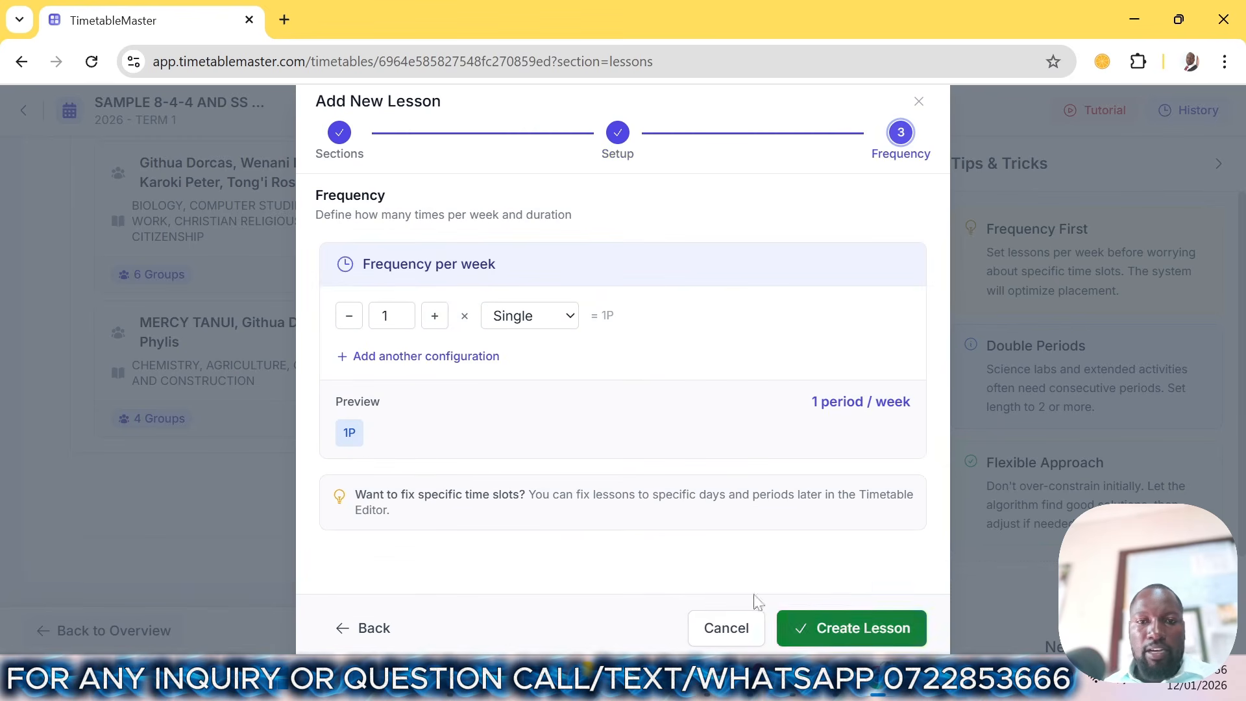
{"action": "left_click", "coordinate": [434, 322]}
{"action": "left_click", "coordinate": [434, 321]}
{"action": "left_click", "coordinate": [435, 321]}
{"action": "left_click", "coordinate": [434, 321]}
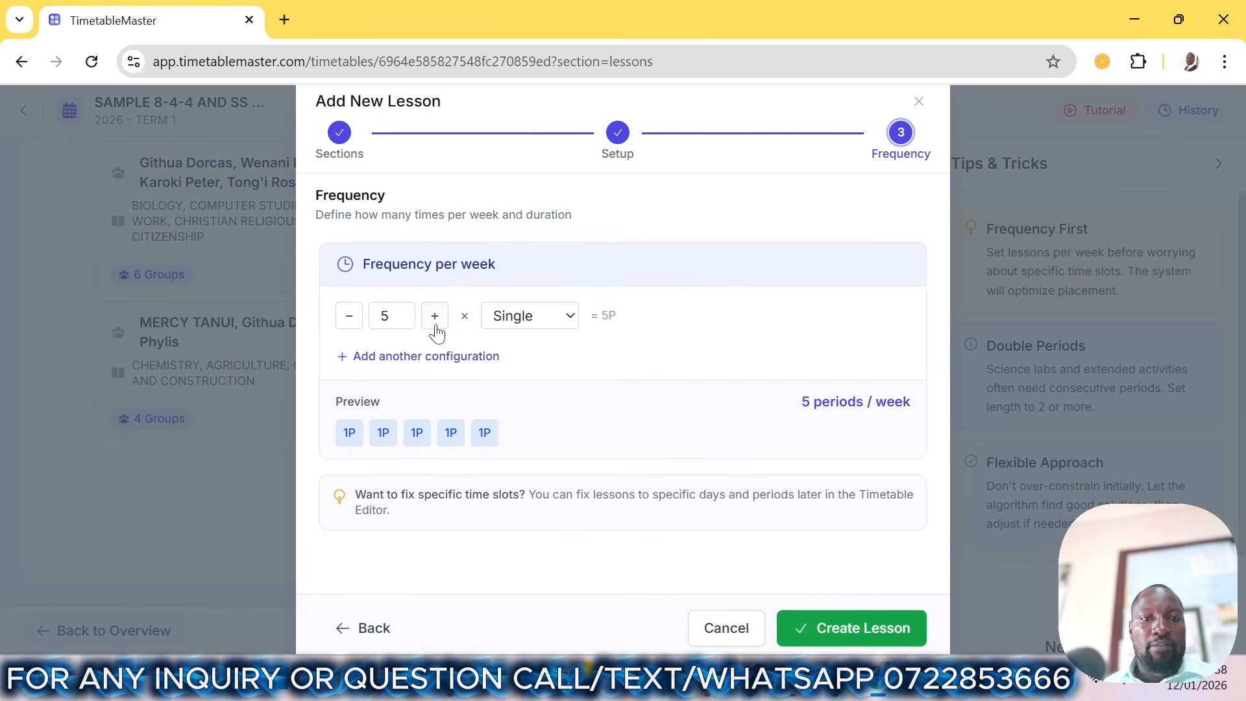
{"action": "left_click", "coordinate": [815, 625]}
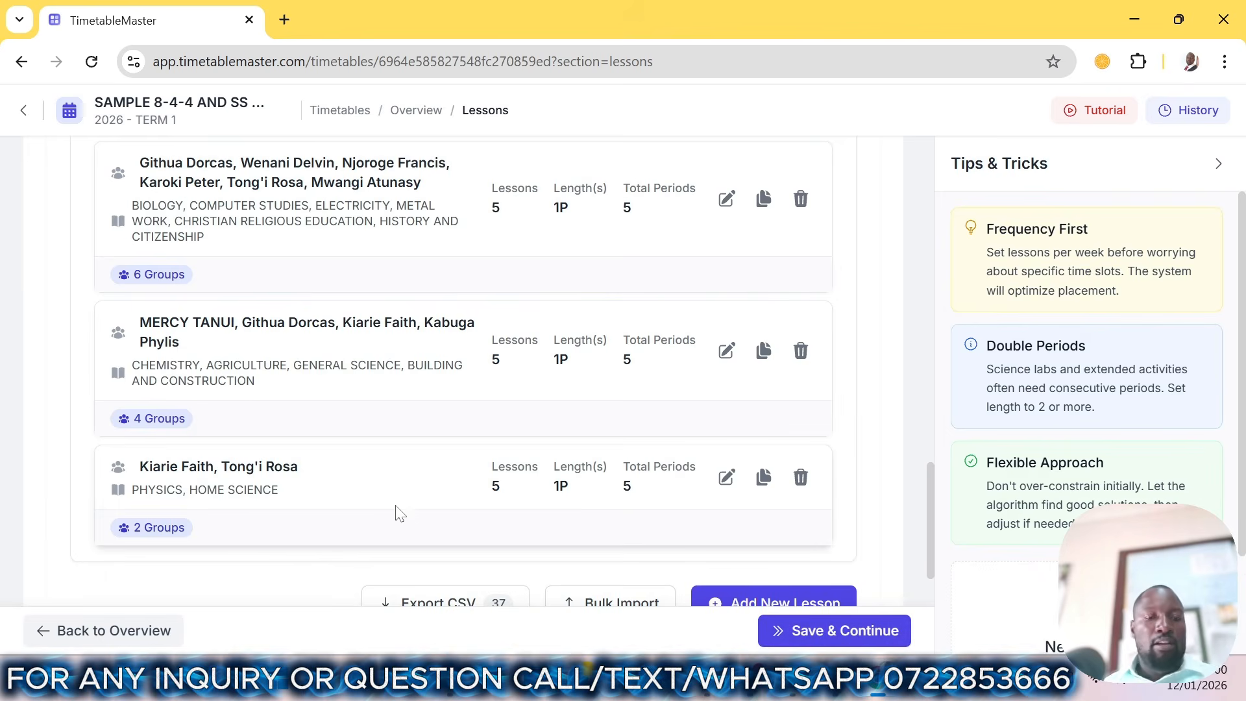
- Review the GRADE 10 lesson list and check the section's lesson, period, teacher and subject totals
{"action": "scroll", "coordinate": [389, 499], "scroll_direction": "up", "scroll_amount": 2}
{"action": "scroll", "coordinate": [339, 348], "scroll_direction": "up", "scroll_amount": 3}
{"action": "scroll", "coordinate": [331, 337], "scroll_direction": "down", "scroll_amount": 7}
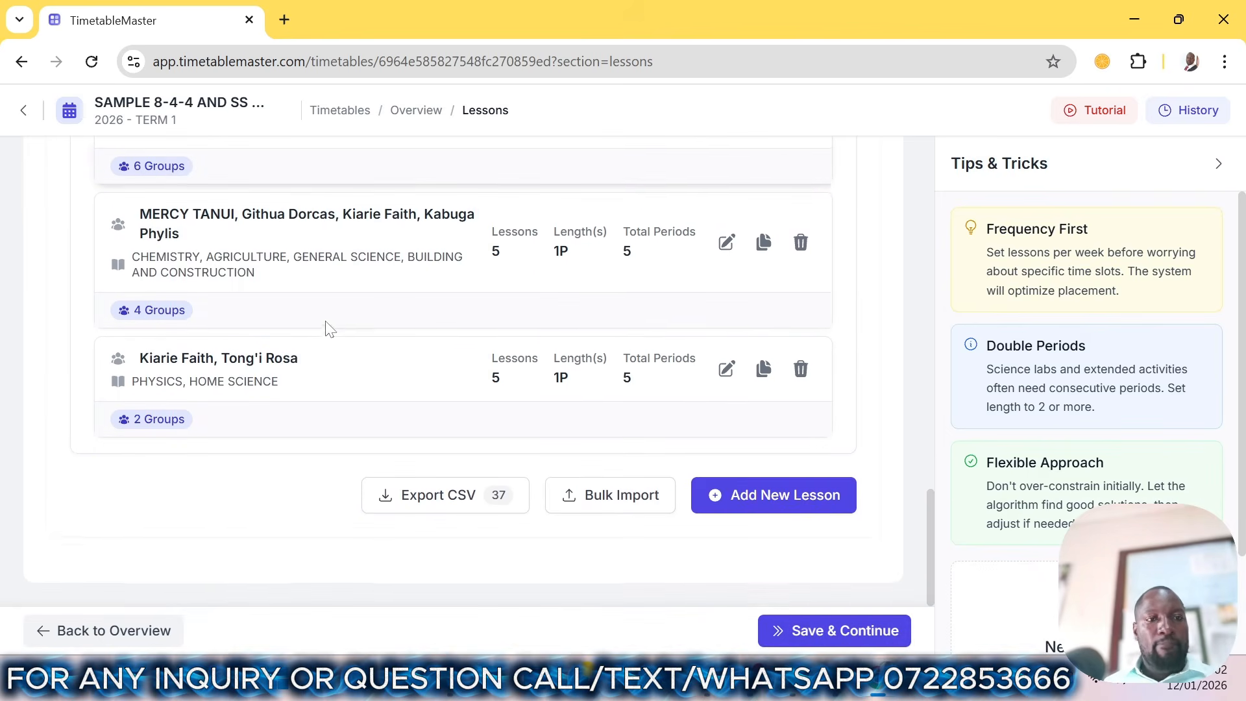
{"action": "scroll", "coordinate": [326, 333], "scroll_direction": "up", "scroll_amount": 2}
{"action": "scroll", "coordinate": [326, 332], "scroll_direction": "down", "scroll_amount": 2}
{"action": "scroll", "coordinate": [326, 328], "scroll_direction": "up", "scroll_amount": 6}
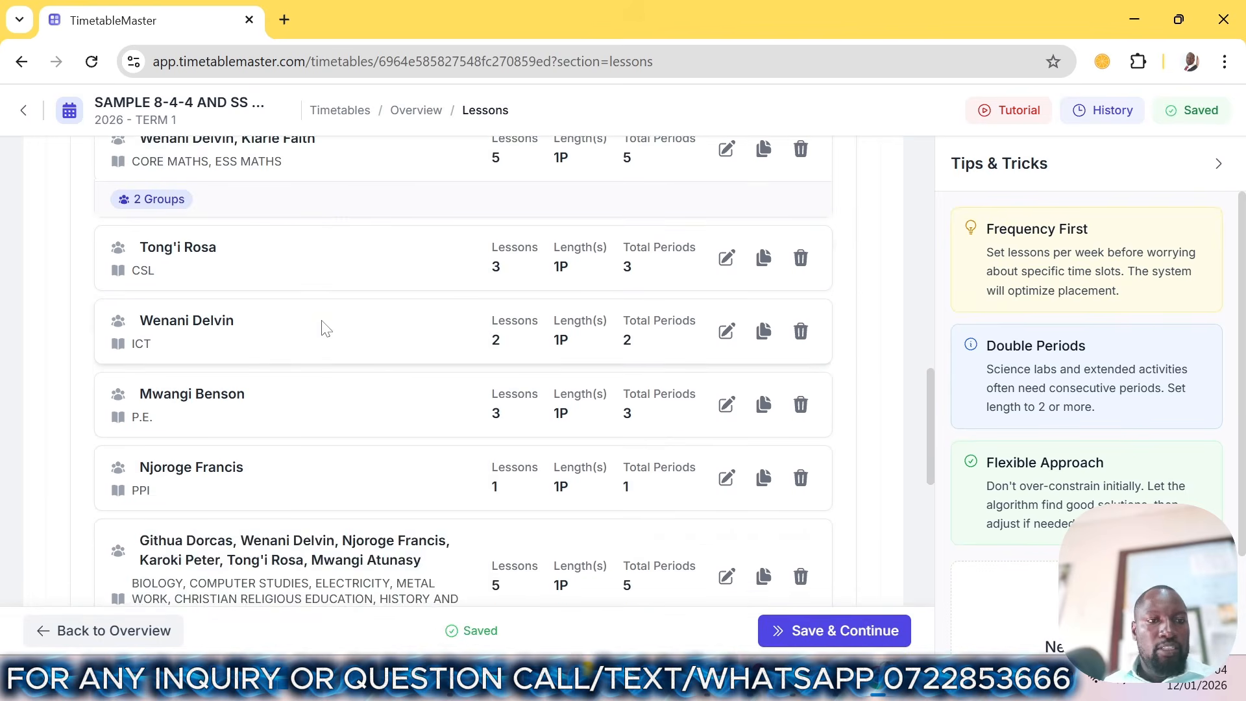
{"action": "scroll", "coordinate": [328, 323], "scroll_direction": "up", "scroll_amount": 2}
{"action": "scroll", "coordinate": [331, 321], "scroll_direction": "down", "scroll_amount": 5}
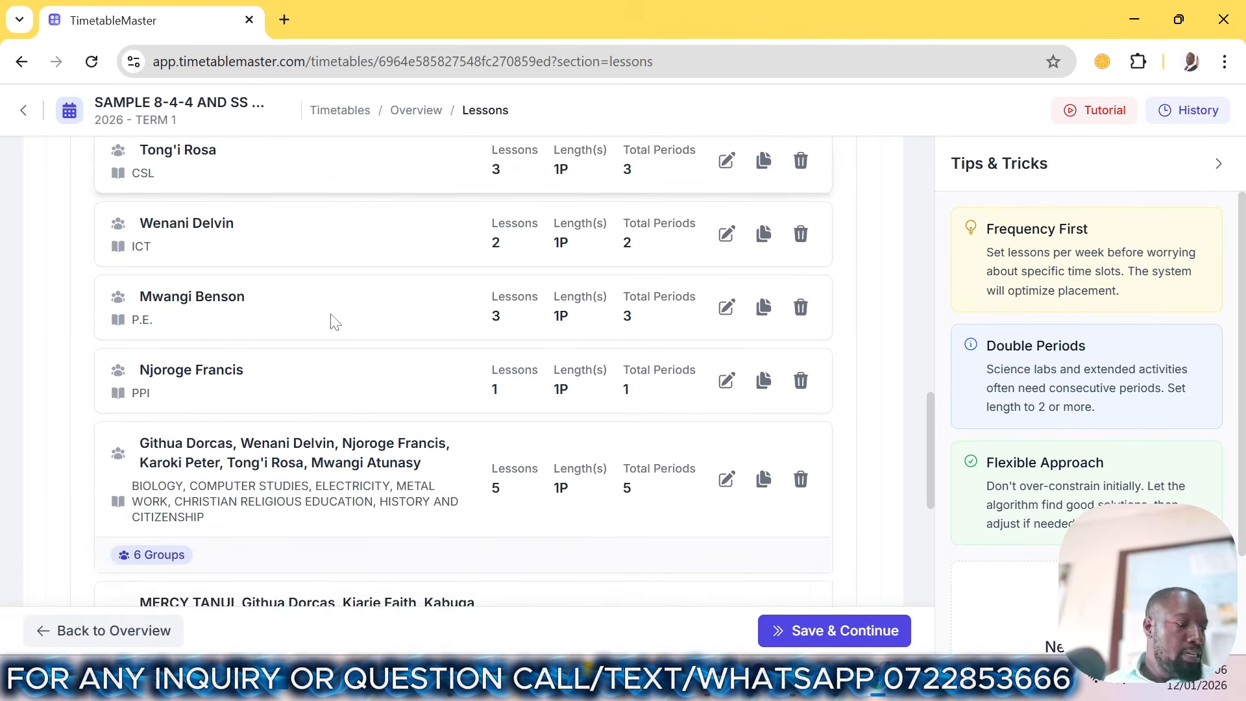
{"action": "scroll", "coordinate": [334, 321], "scroll_direction": "up", "scroll_amount": 10}
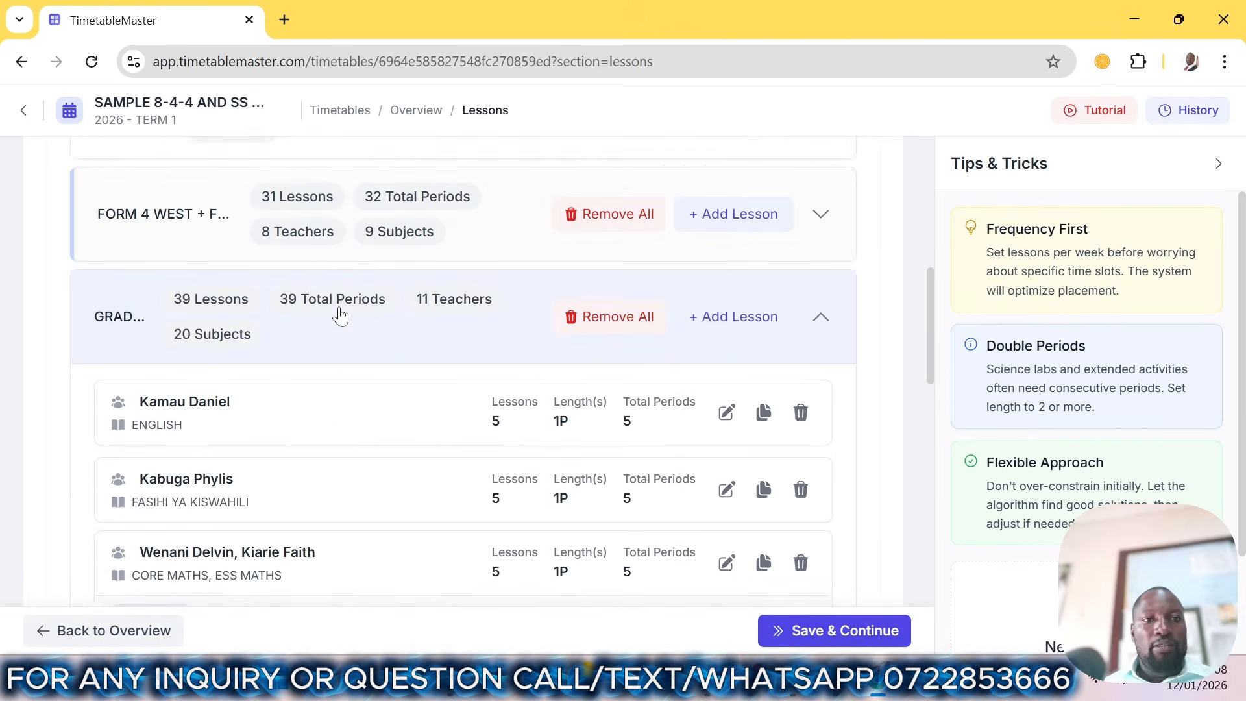
{"action": "scroll", "coordinate": [340, 313], "scroll_direction": "down", "scroll_amount": 5}
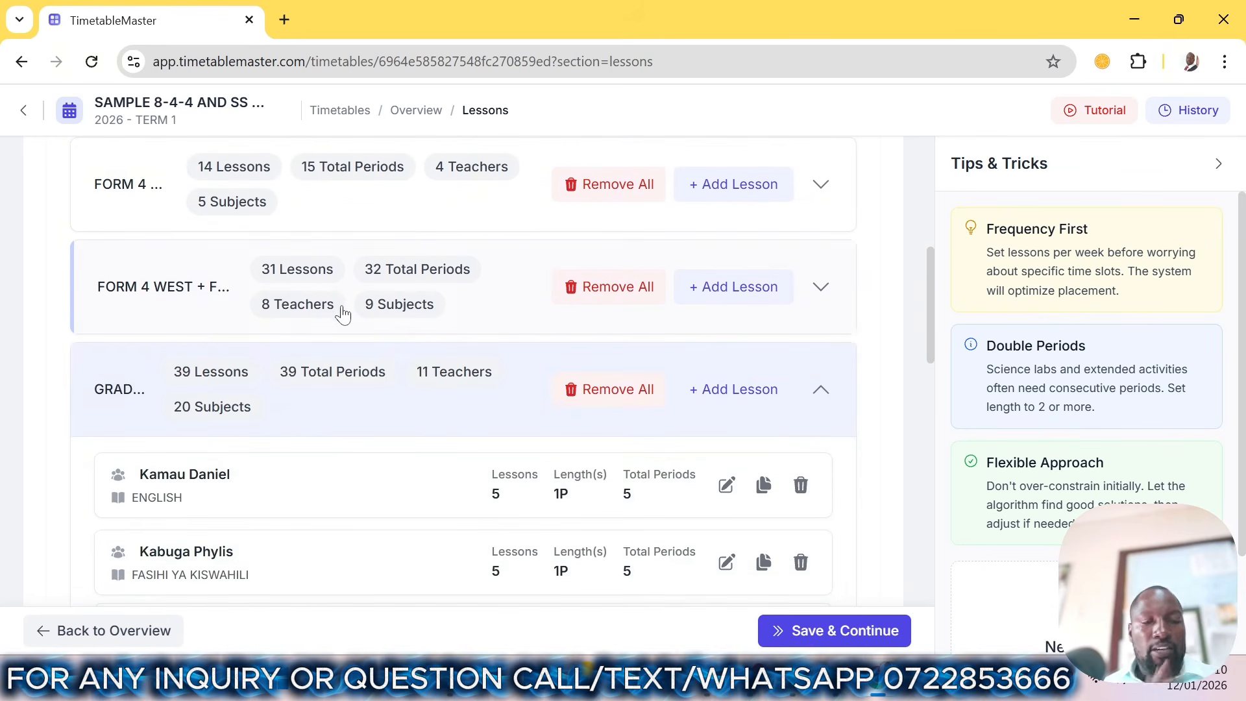
- Save the GRADE 10 lessons and check the timetable overview for configured data and validation status
{"action": "scroll", "coordinate": [340, 310], "scroll_direction": "down", "scroll_amount": 1}
{"action": "scroll", "coordinate": [340, 310], "scroll_direction": "down", "scroll_amount": 10}
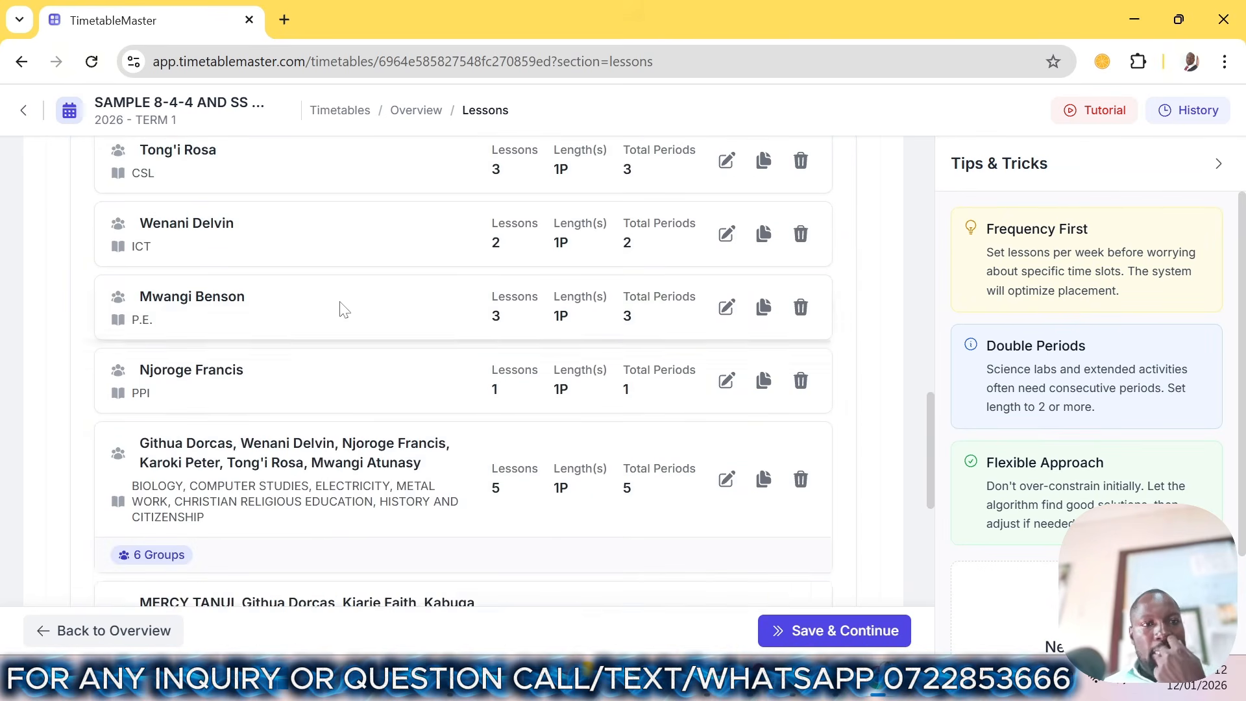
{"action": "left_click", "coordinate": [828, 633]}
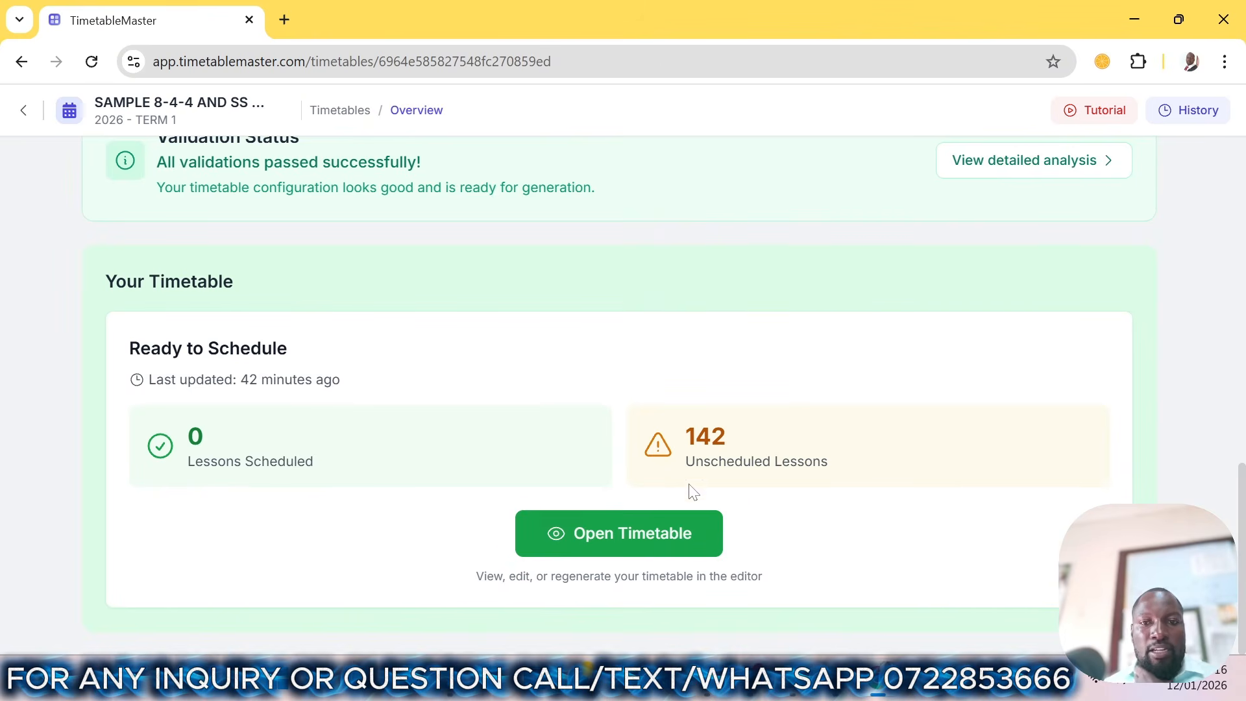
{"action": "scroll", "coordinate": [503, 435], "scroll_direction": "up", "scroll_amount": 13}
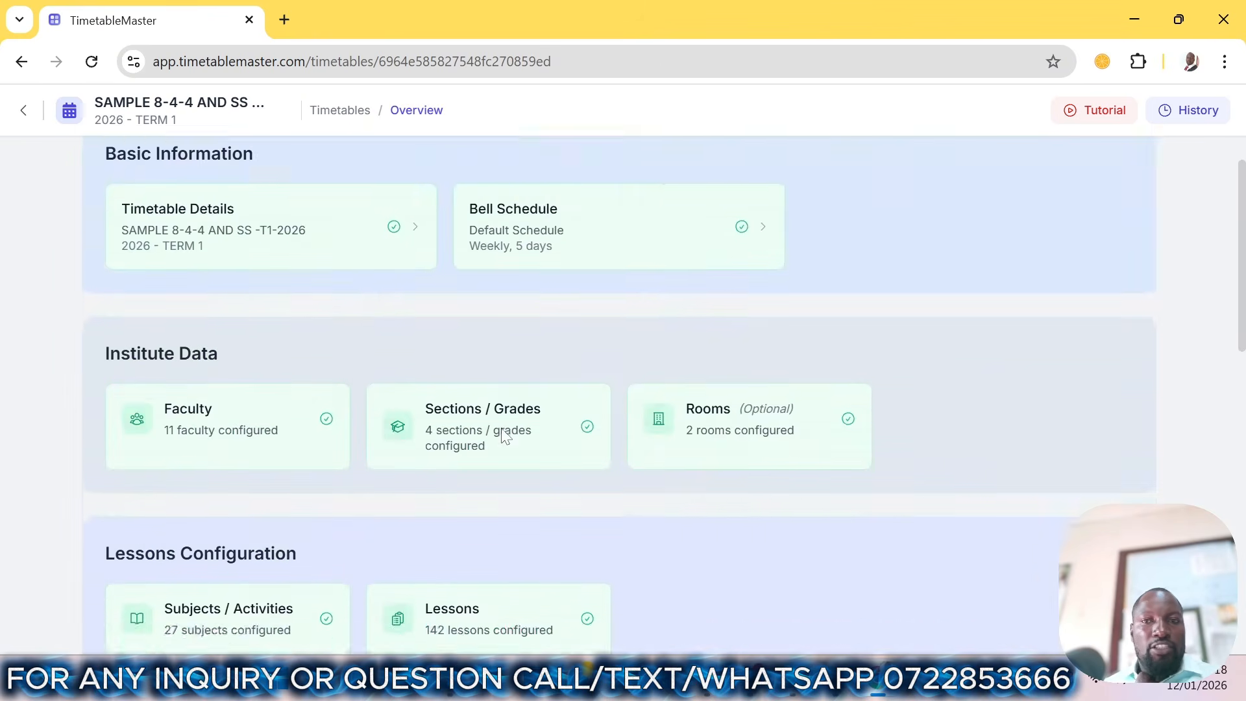
{"action": "scroll", "coordinate": [593, 414], "scroll_direction": "down", "scroll_amount": 10}
{"action": "scroll", "coordinate": [584, 438], "scroll_direction": "down", "scroll_amount": 3}
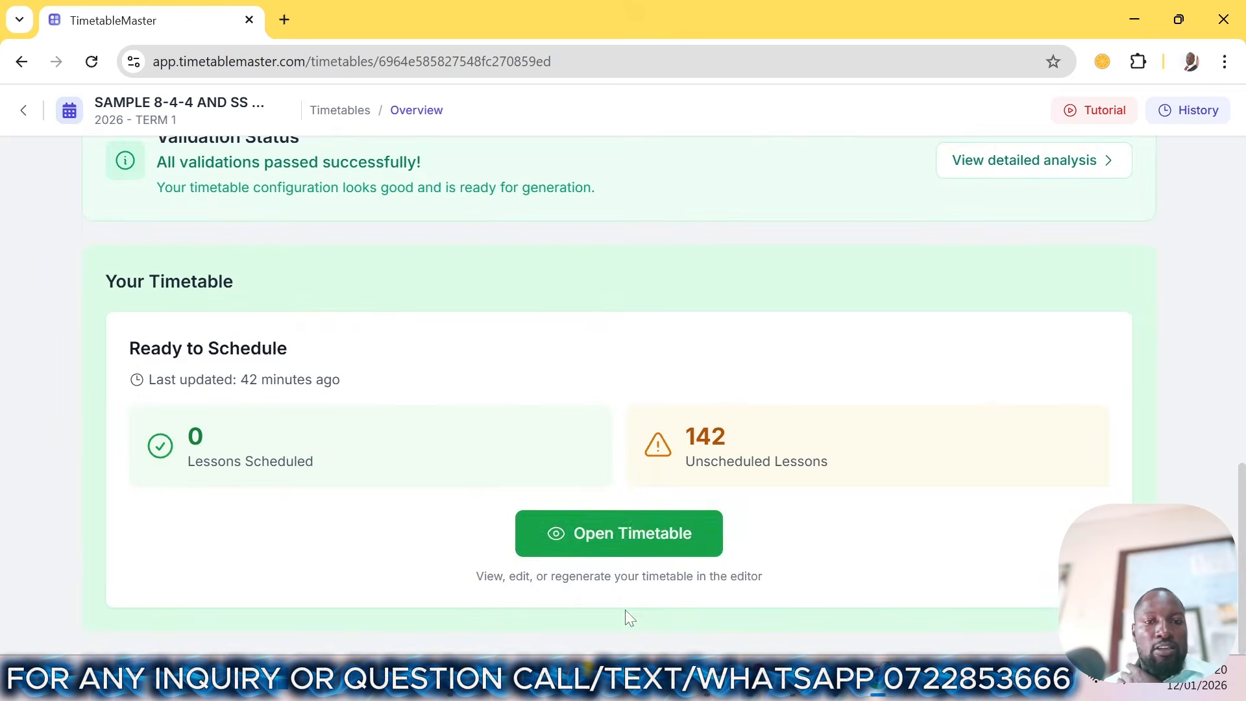
- Open the timetable in the editor and generate the schedule for all unscheduled lessons
{"action": "left_click", "coordinate": [591, 539]}
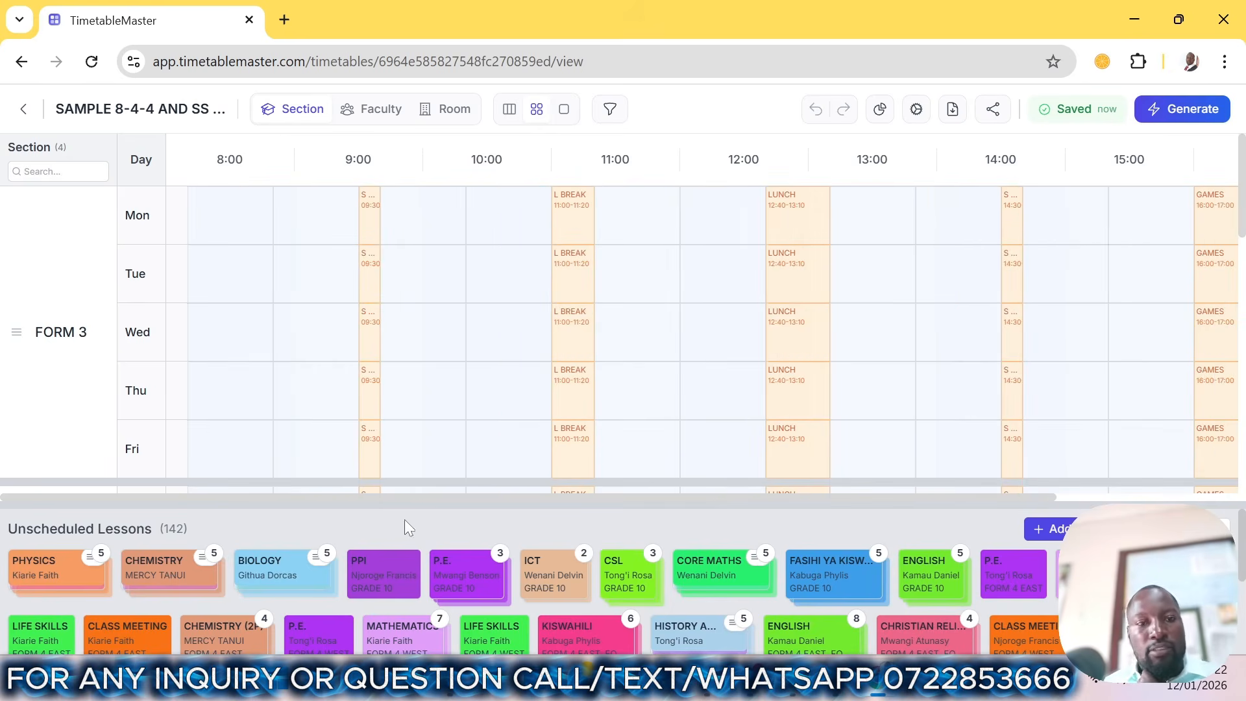
{"action": "scroll", "coordinate": [305, 393], "scroll_direction": "down", "scroll_amount": 11}
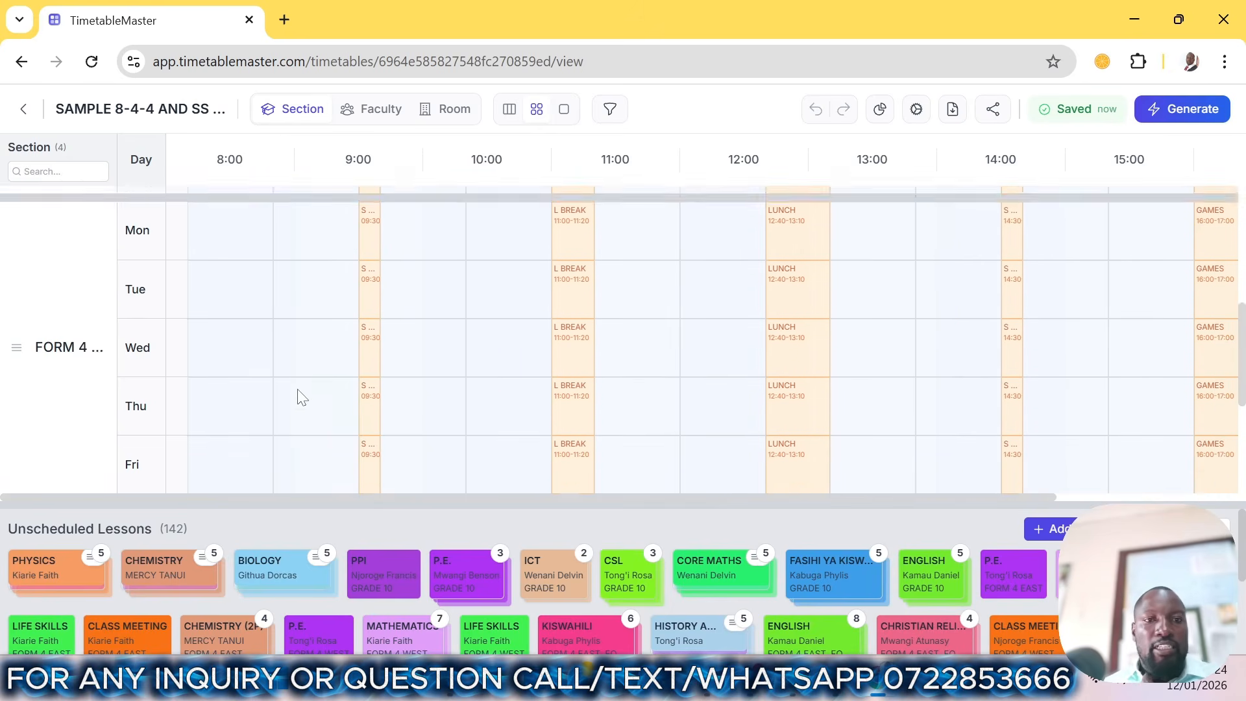
{"action": "scroll", "coordinate": [300, 395], "scroll_direction": "up", "scroll_amount": 11}
{"action": "left_click", "coordinate": [1168, 109]}
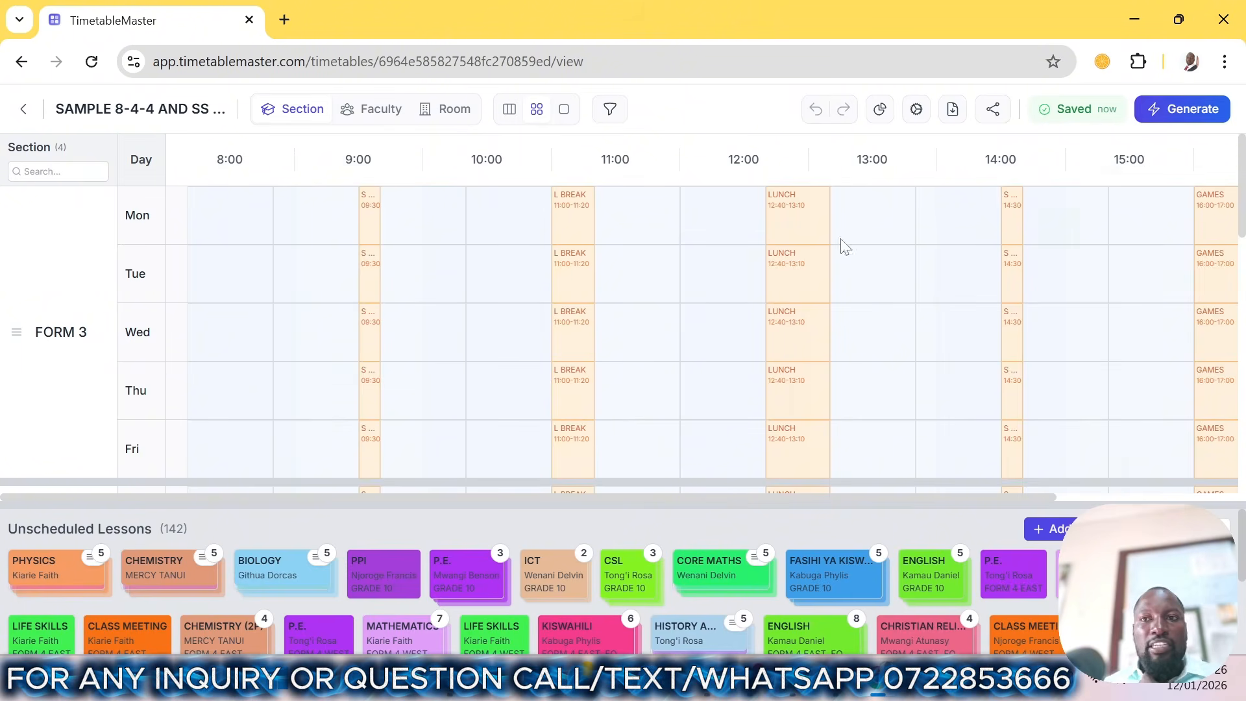
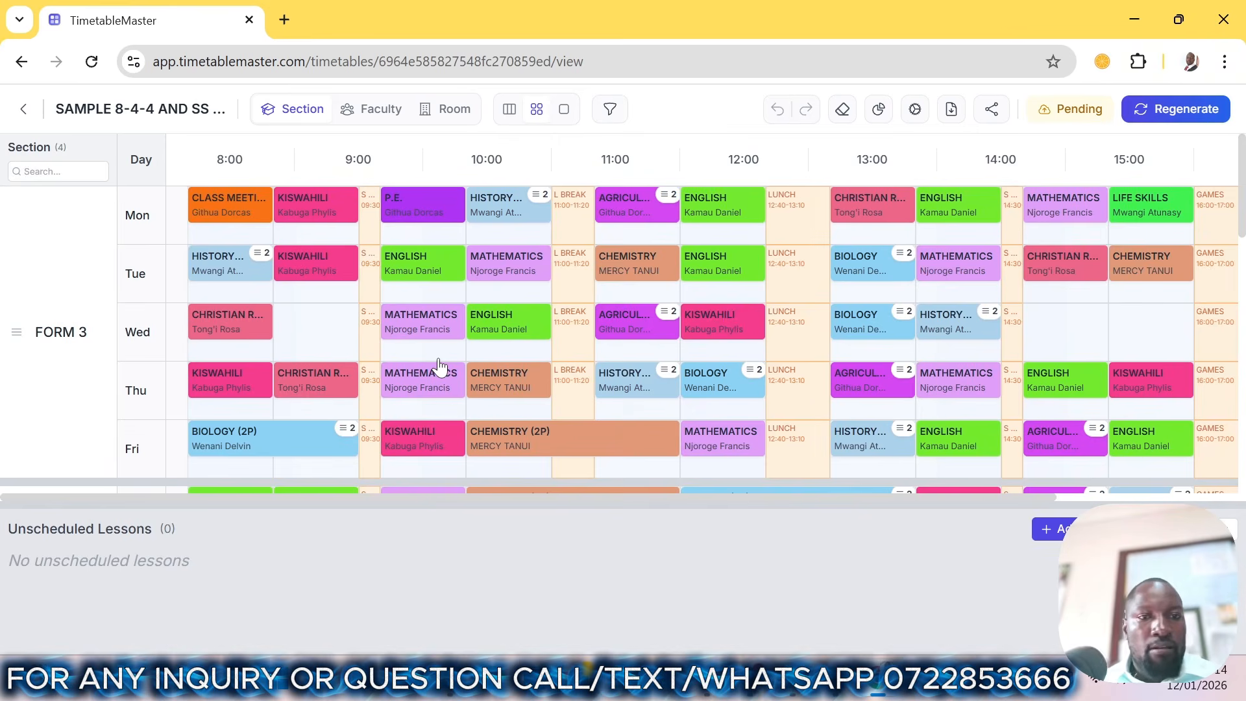
- Examine the generated timetable for every section from FORM 3 through GRADE 10, looking at lesson placement and empty slots
{"action": "scroll", "coordinate": [441, 296], "scroll_direction": "down", "scroll_amount": 8}
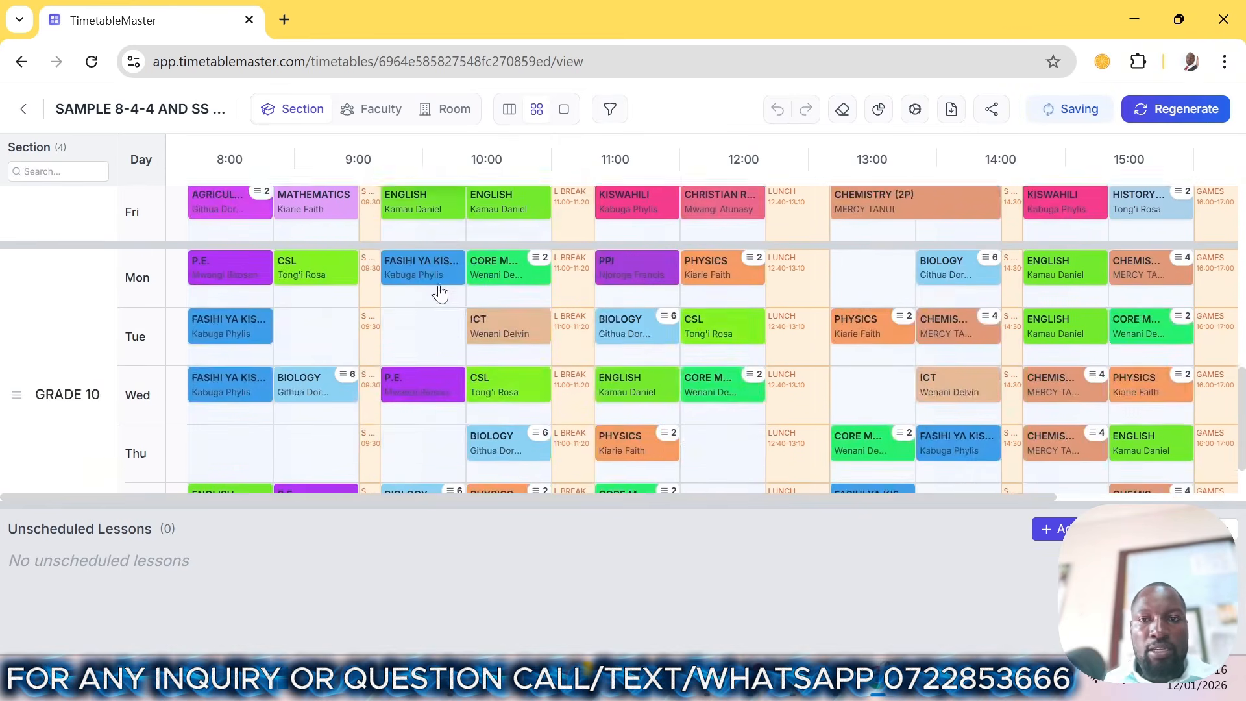
{"action": "scroll", "coordinate": [441, 296], "scroll_direction": "up", "scroll_amount": 4}
{"action": "scroll", "coordinate": [439, 280], "scroll_direction": "down", "scroll_amount": 2}
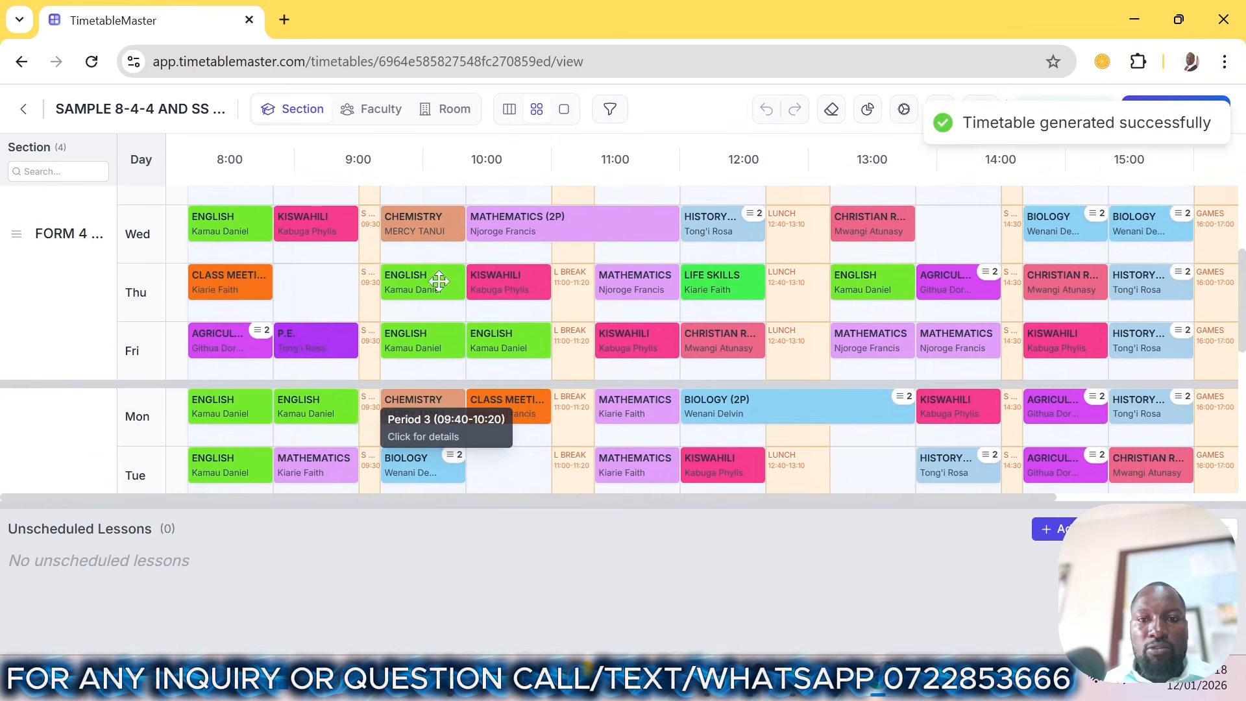
{"action": "scroll", "coordinate": [440, 280], "scroll_direction": "up", "scroll_amount": 3}
{"action": "scroll", "coordinate": [439, 280], "scroll_direction": "down", "scroll_amount": 7}
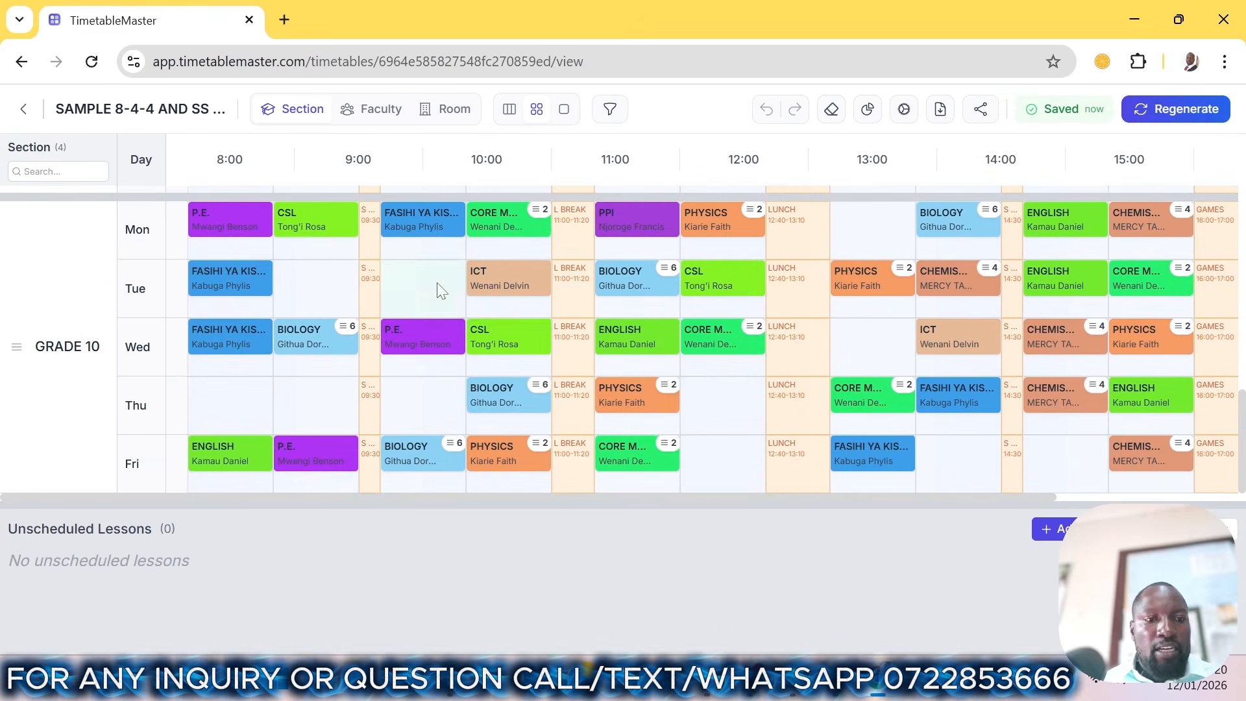
{"action": "scroll", "coordinate": [439, 289], "scroll_direction": "up", "scroll_amount": 7}
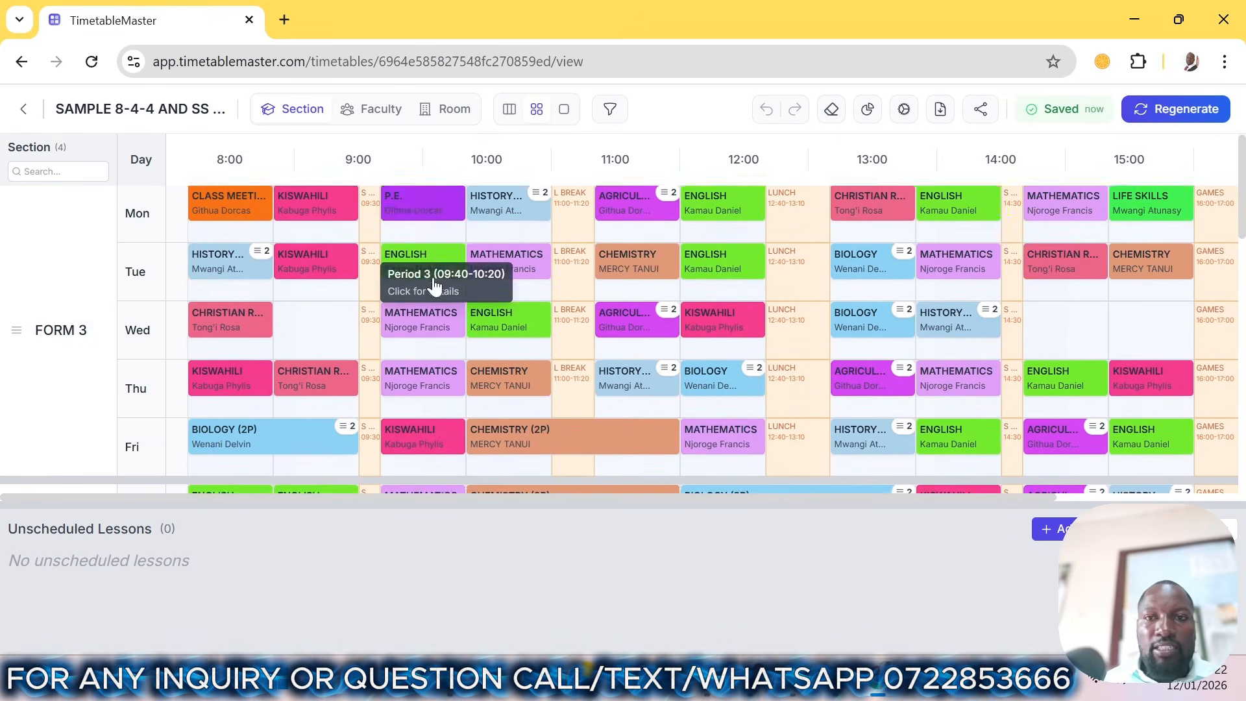
{"action": "scroll", "coordinate": [435, 285], "scroll_direction": "down", "scroll_amount": 7}
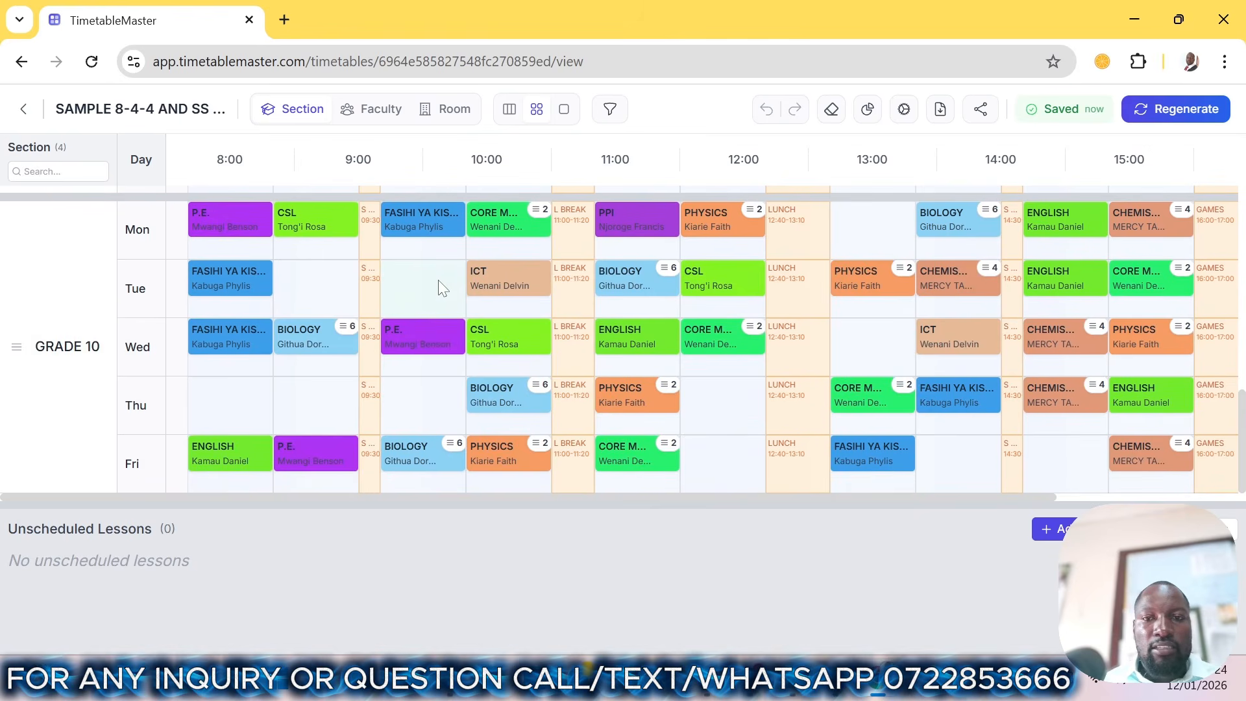
{"action": "scroll", "coordinate": [438, 288], "scroll_direction": "up", "scroll_amount": 1}
{"action": "scroll", "coordinate": [438, 288], "scroll_direction": "down", "scroll_amount": 1}
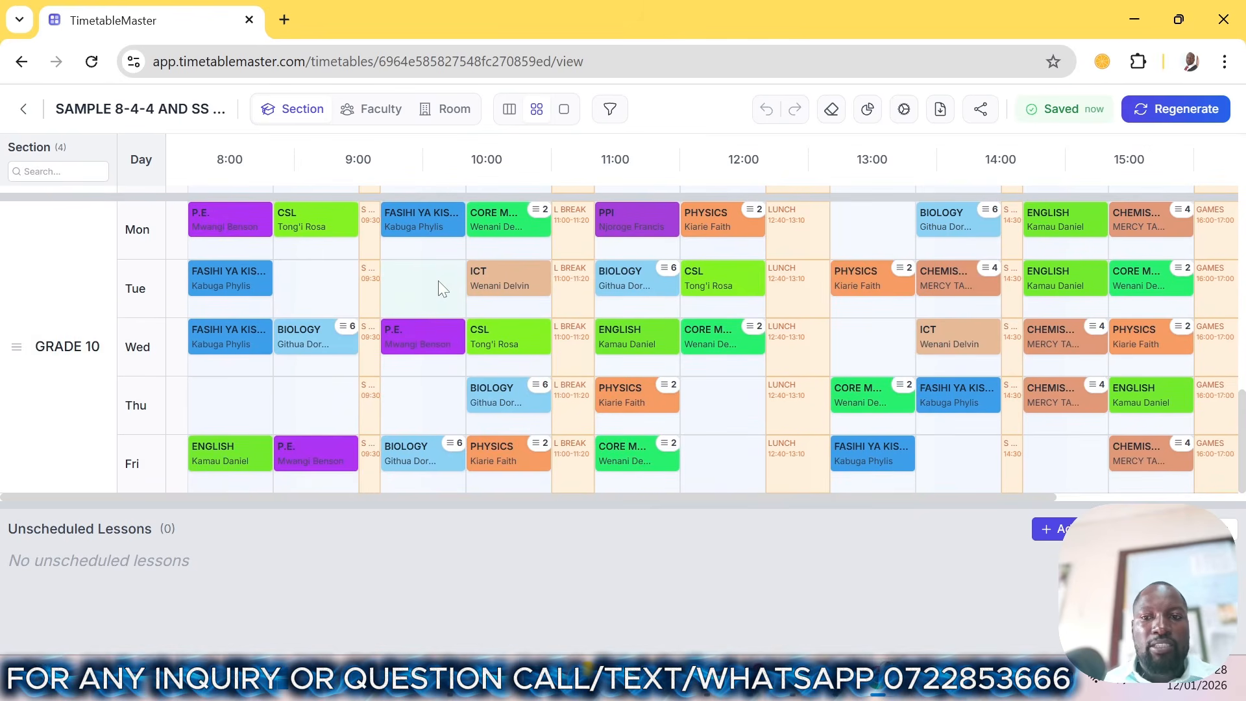
{"action": "scroll", "coordinate": [438, 280], "scroll_direction": "up", "scroll_amount": 7}
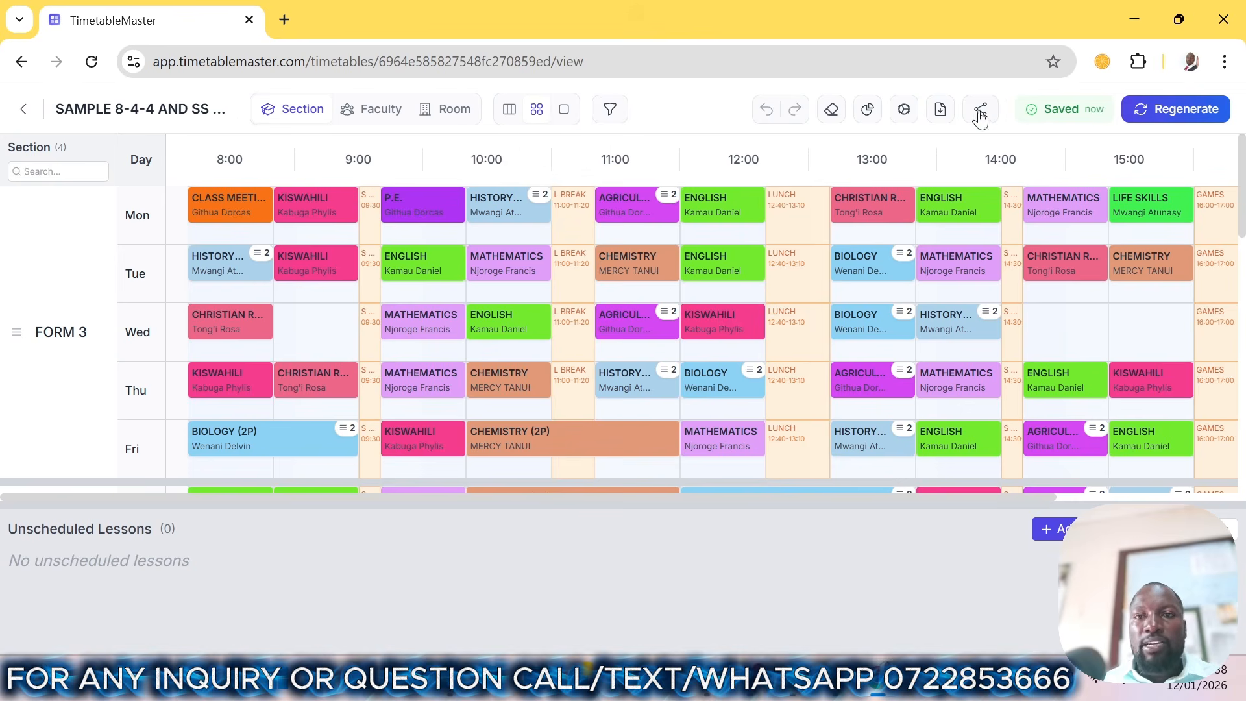
- Export the timetable as a Class-wise (Individual) PDF and open the downloaded file
{"action": "left_click", "coordinate": [941, 112]}
{"action": "scroll", "coordinate": [731, 389], "scroll_direction": "down", "scroll_amount": 2}
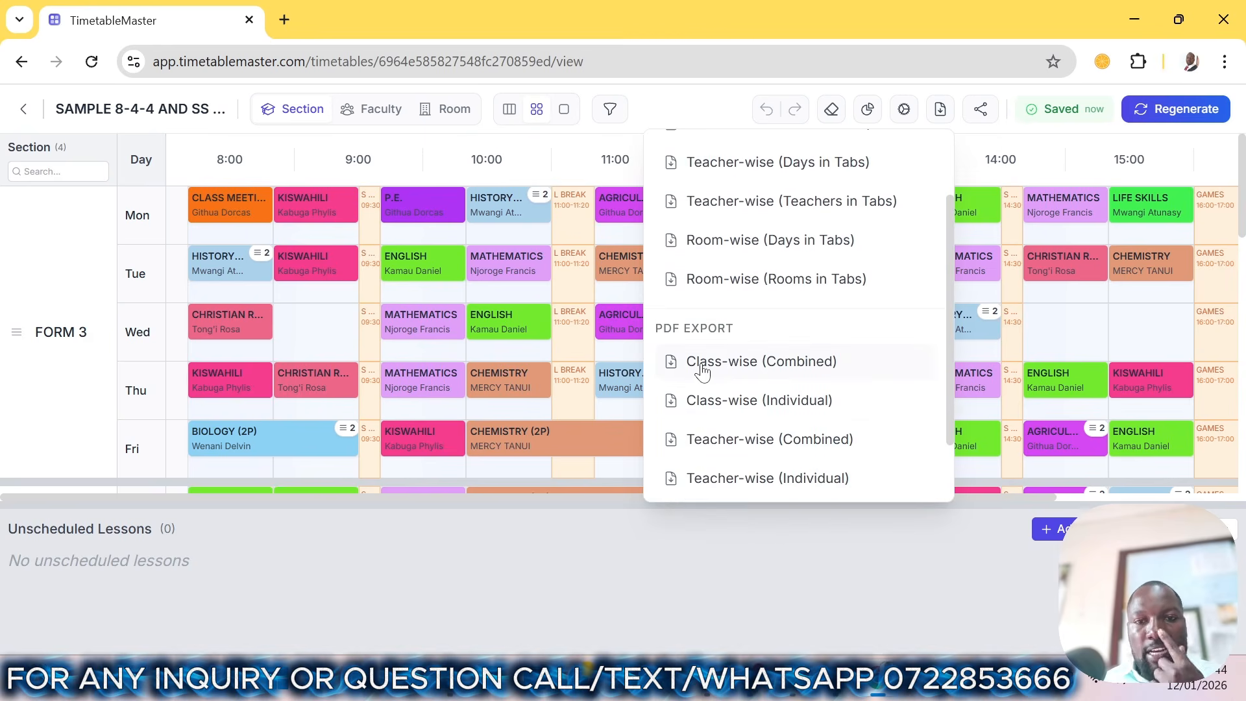
{"action": "left_click", "coordinate": [741, 402]}
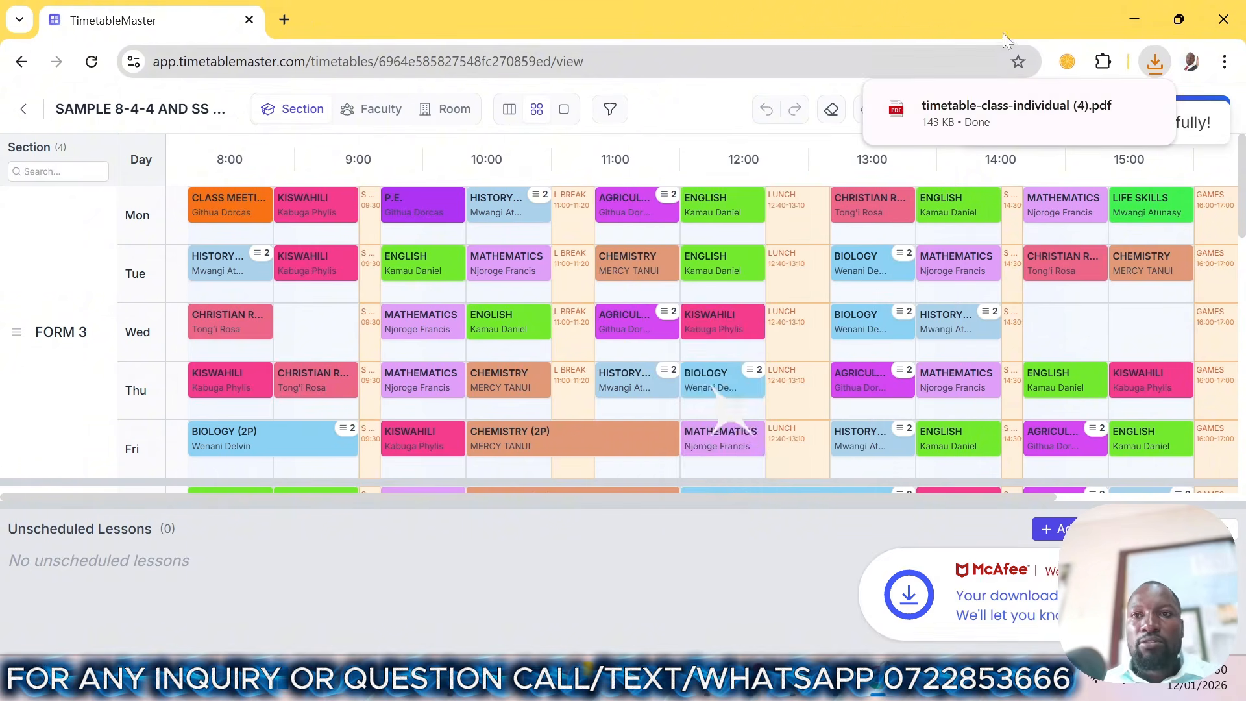
{"action": "left_click", "coordinate": [992, 114]}
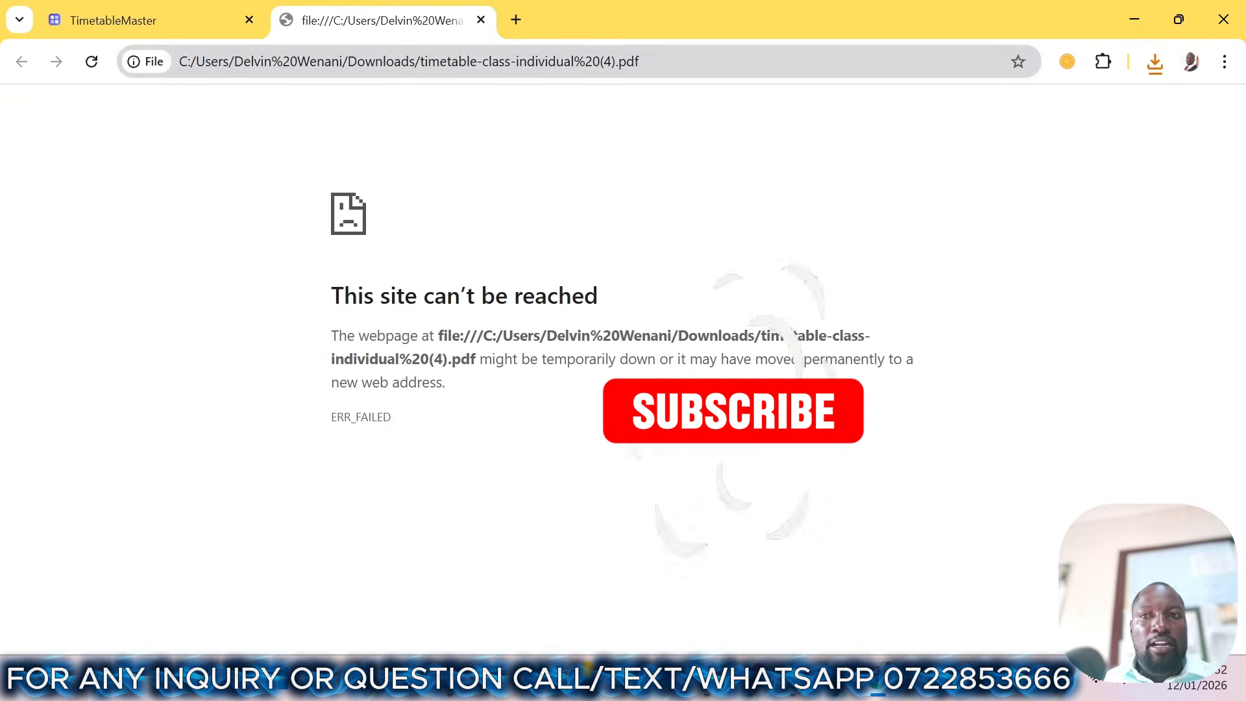
{"action": "left_click", "coordinate": [1155, 62]}
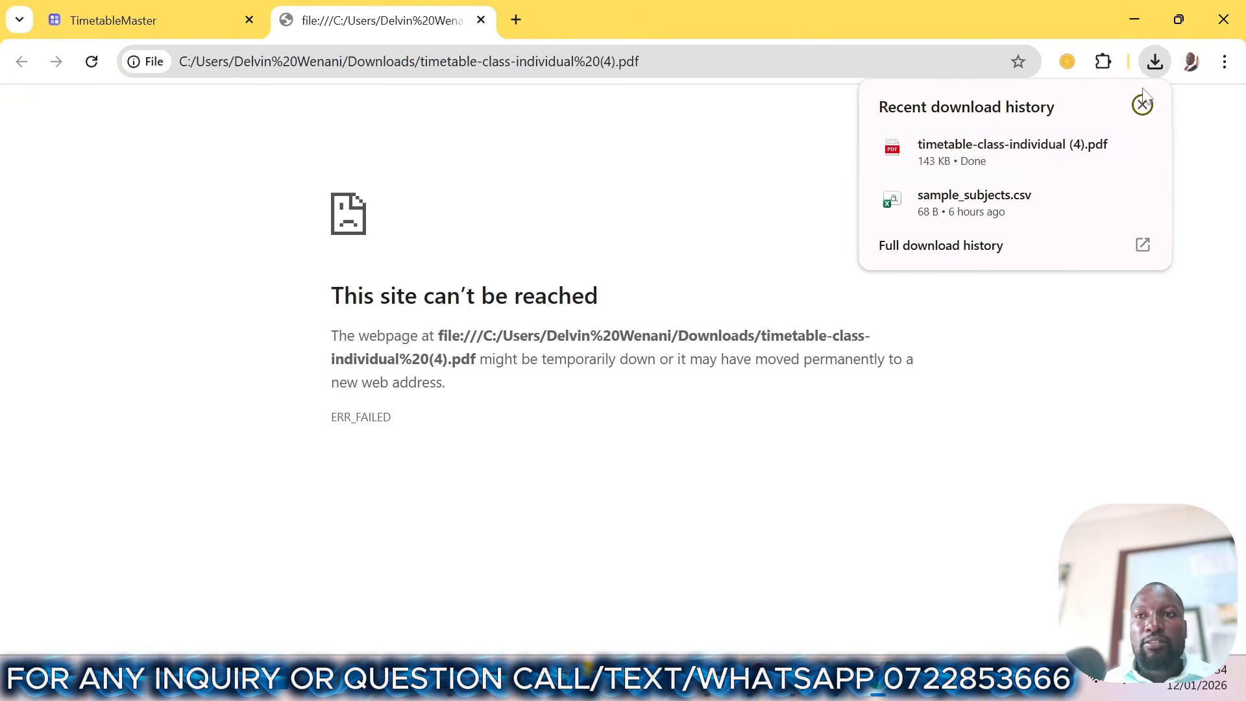
{"action": "left_click", "coordinate": [961, 151]}
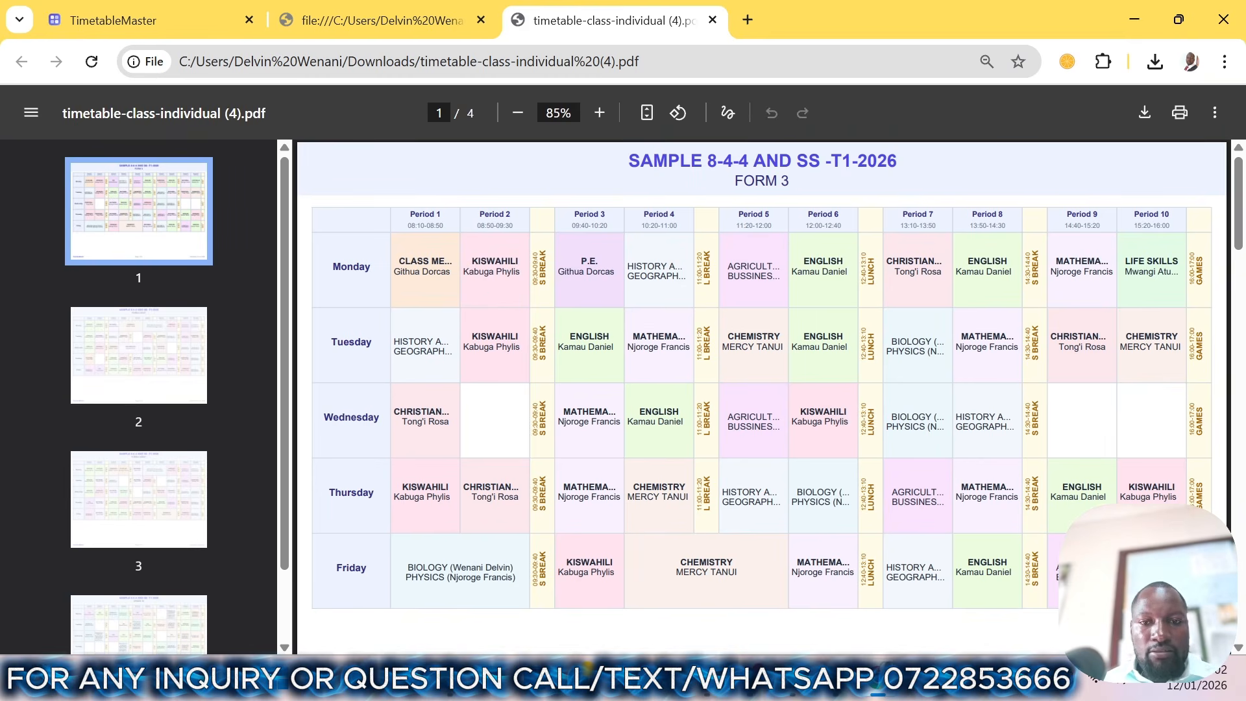
- View the FORM 4 EAST, FORM 4 WEST and GRADE 10 pages of the exported timetable
{"action": "left_click", "coordinate": [191, 351]}
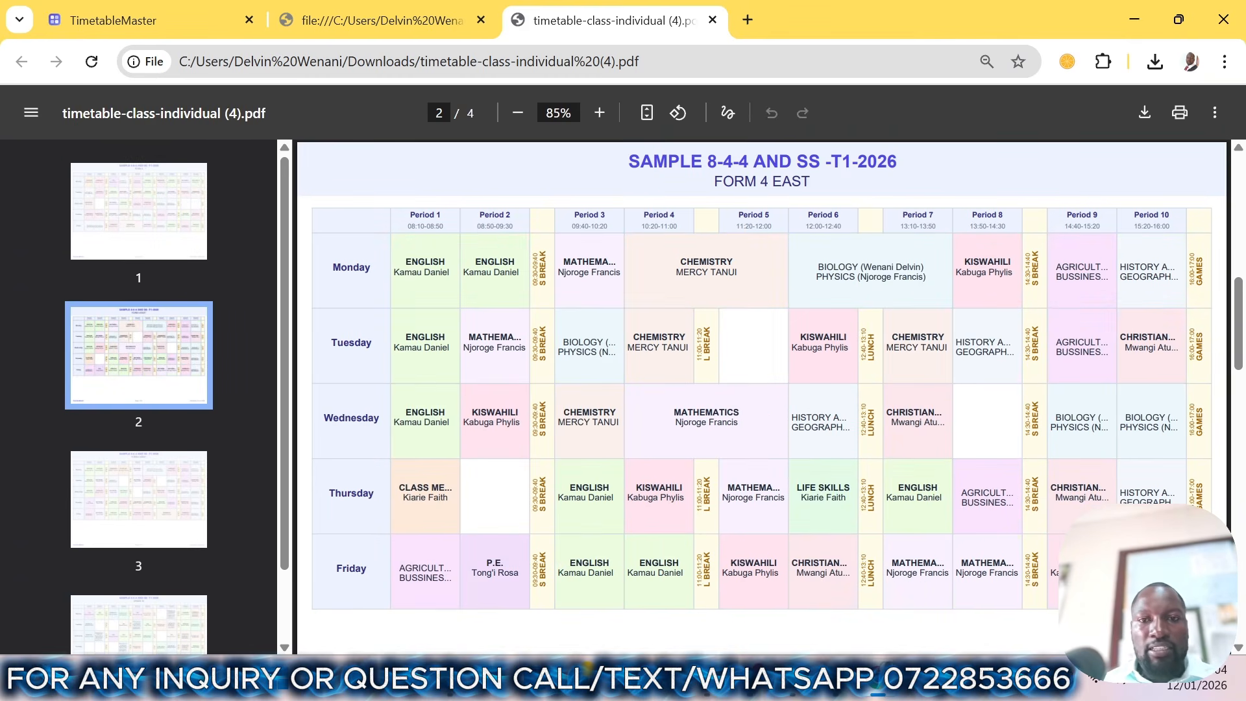
{"action": "left_click", "coordinate": [116, 522]}
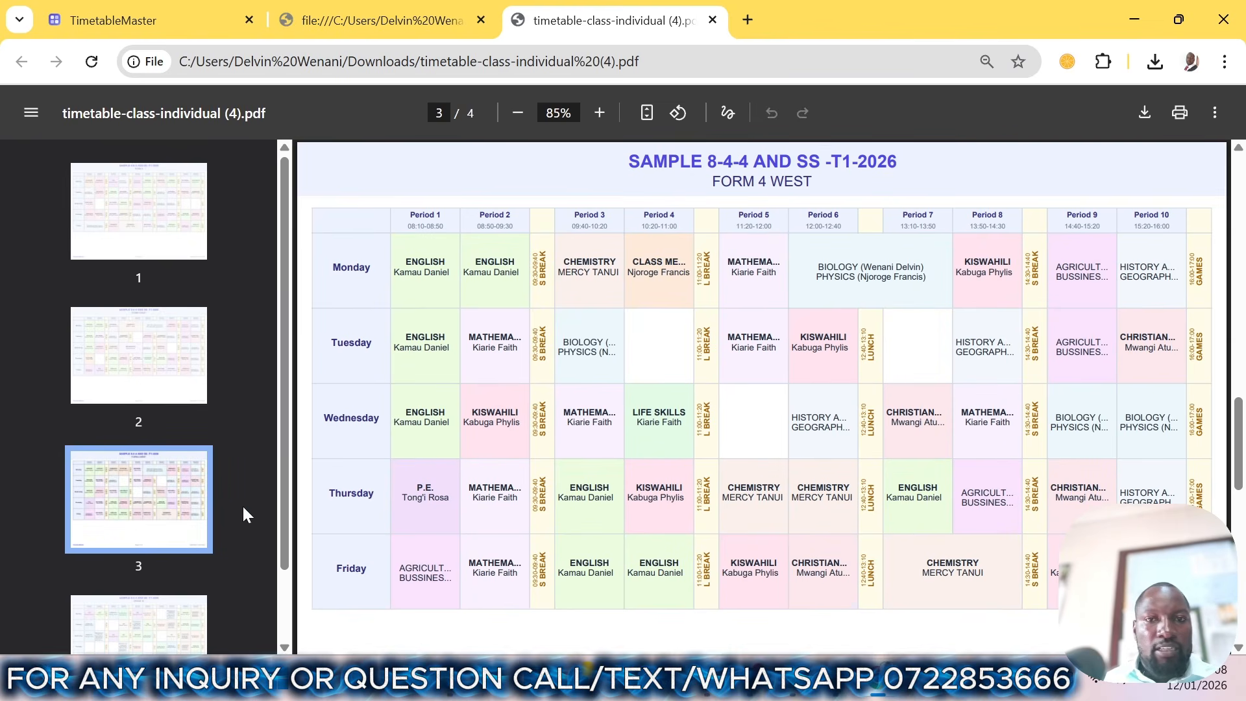
{"action": "scroll", "coordinate": [243, 514], "scroll_direction": "down", "scroll_amount": 2}
{"action": "left_click", "coordinate": [167, 539]}
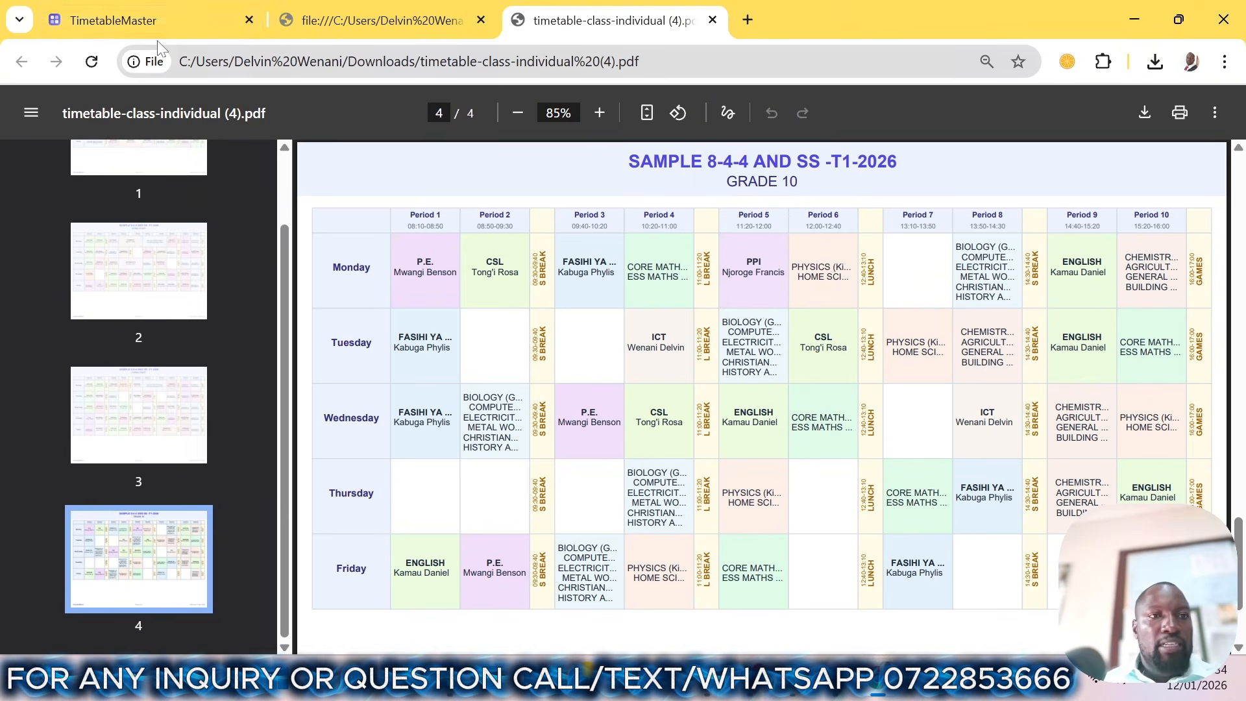
- Return to TimetableMaster, enable Avoid Breaks in Multi-Period Lessons in the timetable's system settings, and save the settings
{"action": "left_click", "coordinate": [165, 25]}
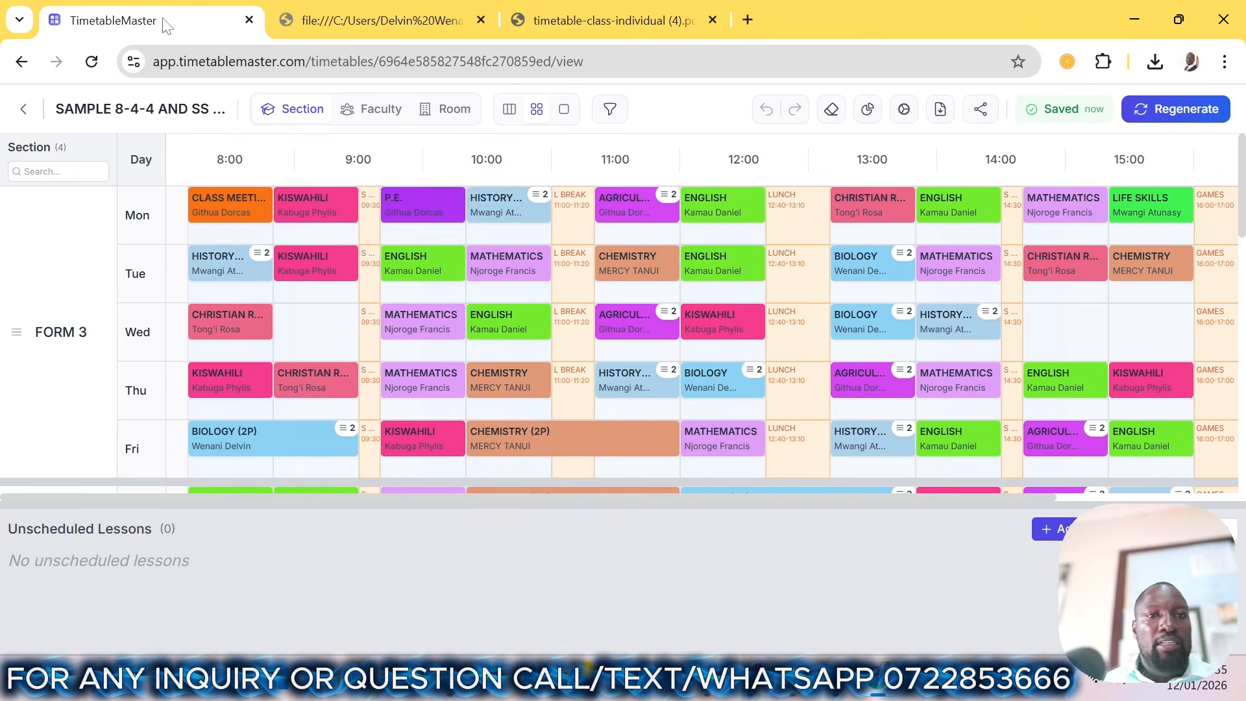
{"action": "left_click", "coordinate": [24, 111]}
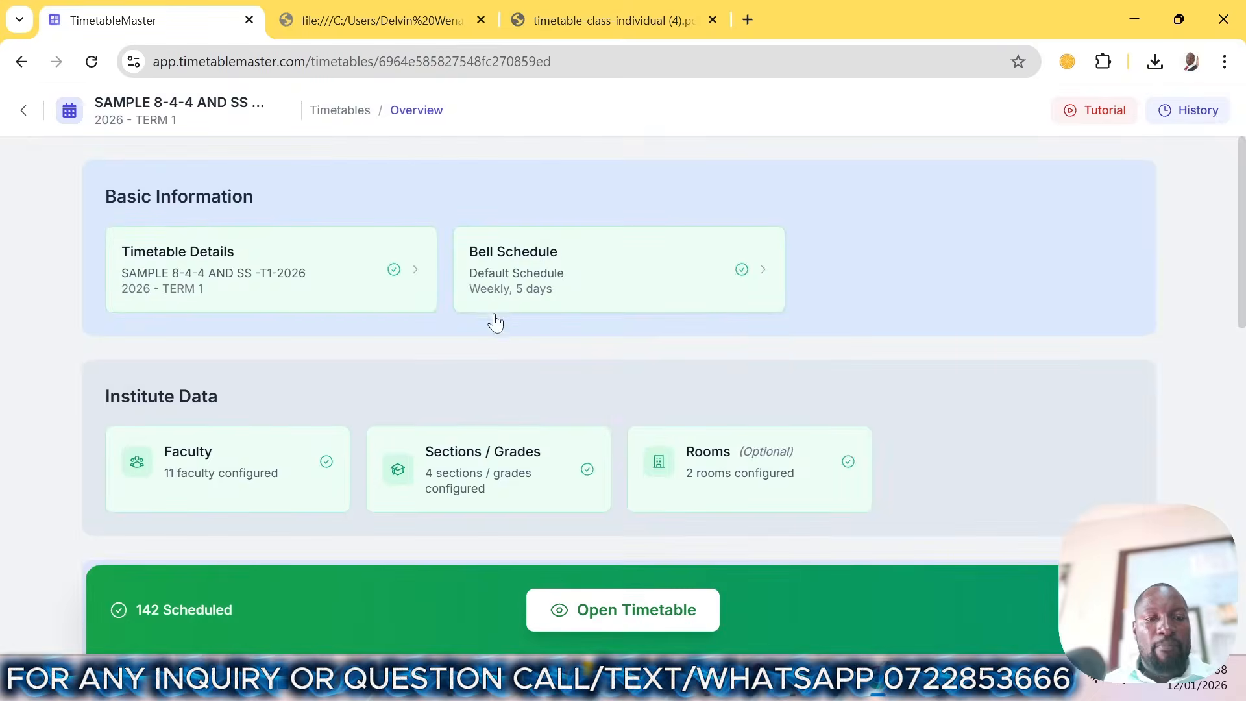
{"action": "scroll", "coordinate": [497, 328], "scroll_direction": "down", "scroll_amount": 3}
{"action": "scroll", "coordinate": [497, 329], "scroll_direction": "down", "scroll_amount": 5}
{"action": "left_click", "coordinate": [296, 334]}
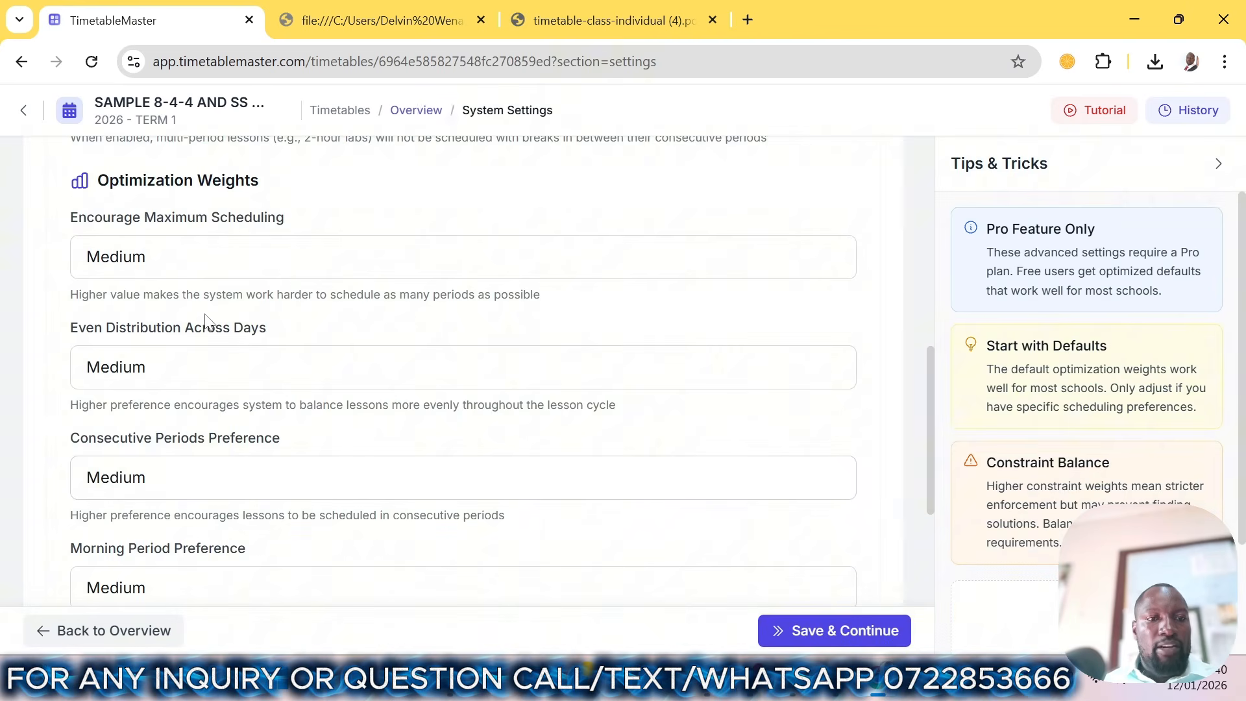
{"action": "scroll", "coordinate": [228, 495], "scroll_direction": "down", "scroll_amount": 3}
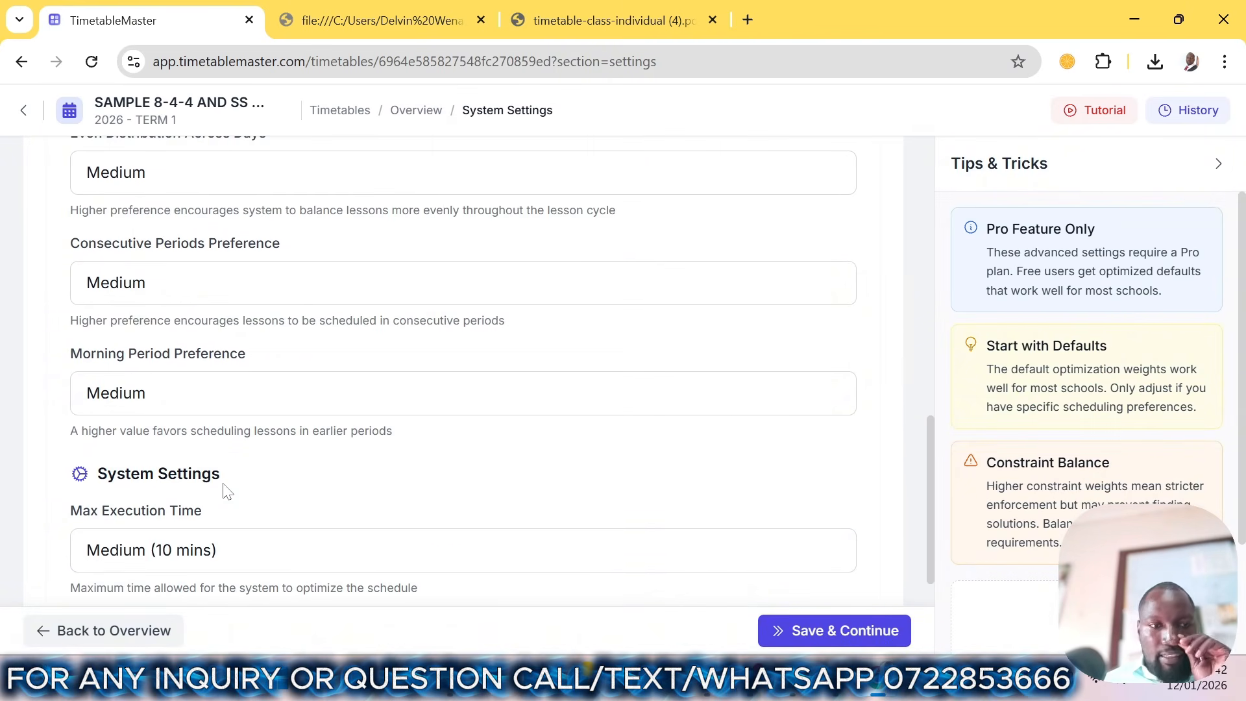
{"action": "scroll", "coordinate": [225, 491], "scroll_direction": "down", "scroll_amount": 1}
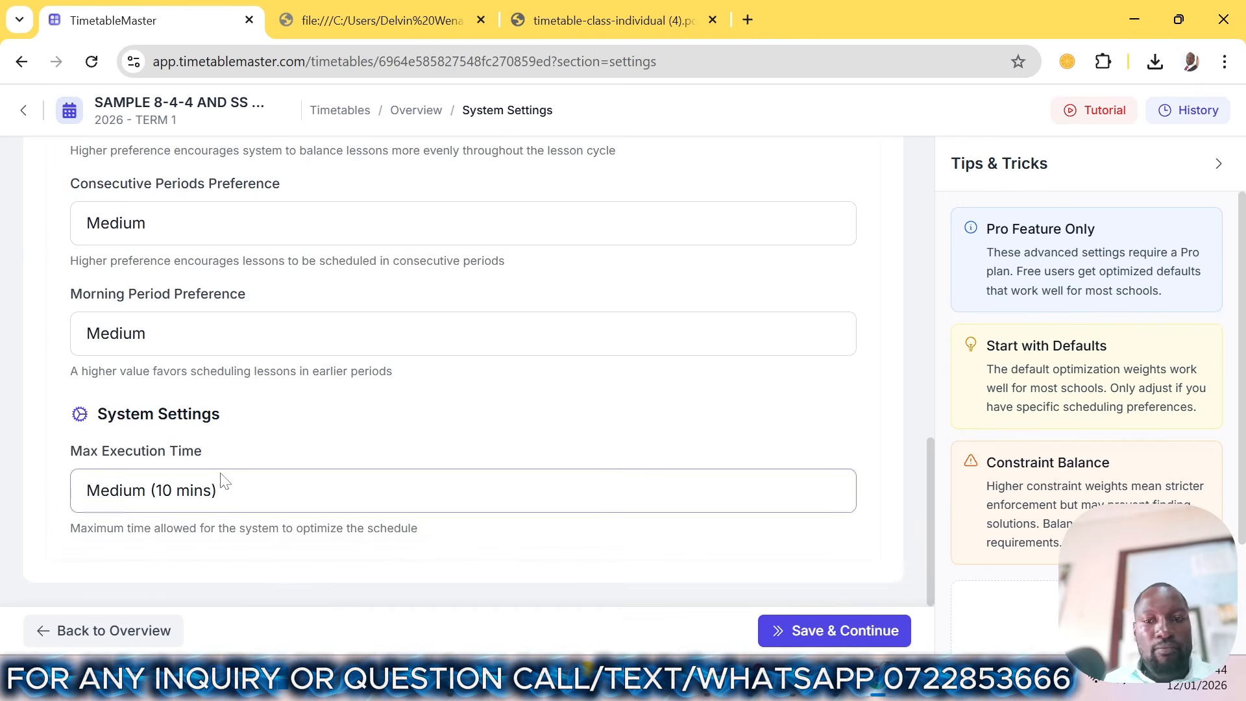
{"action": "scroll", "coordinate": [224, 483], "scroll_direction": "up", "scroll_amount": 6}
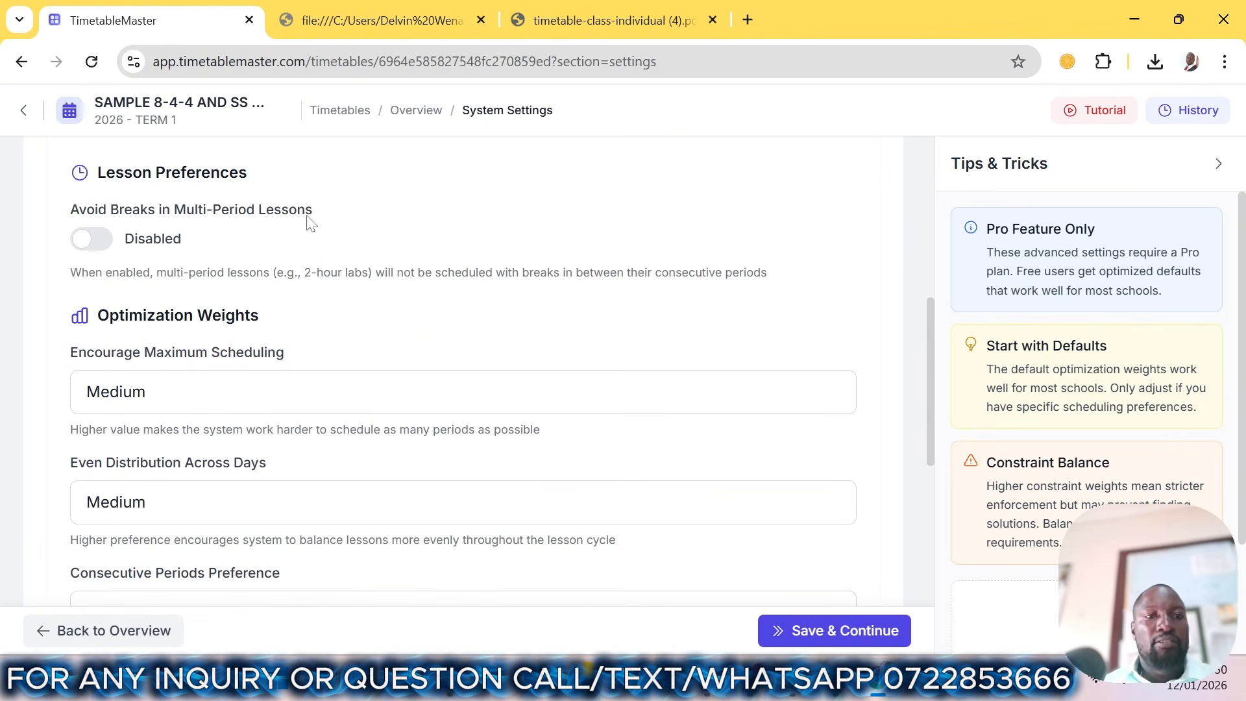
{"action": "left_click", "coordinate": [93, 245]}
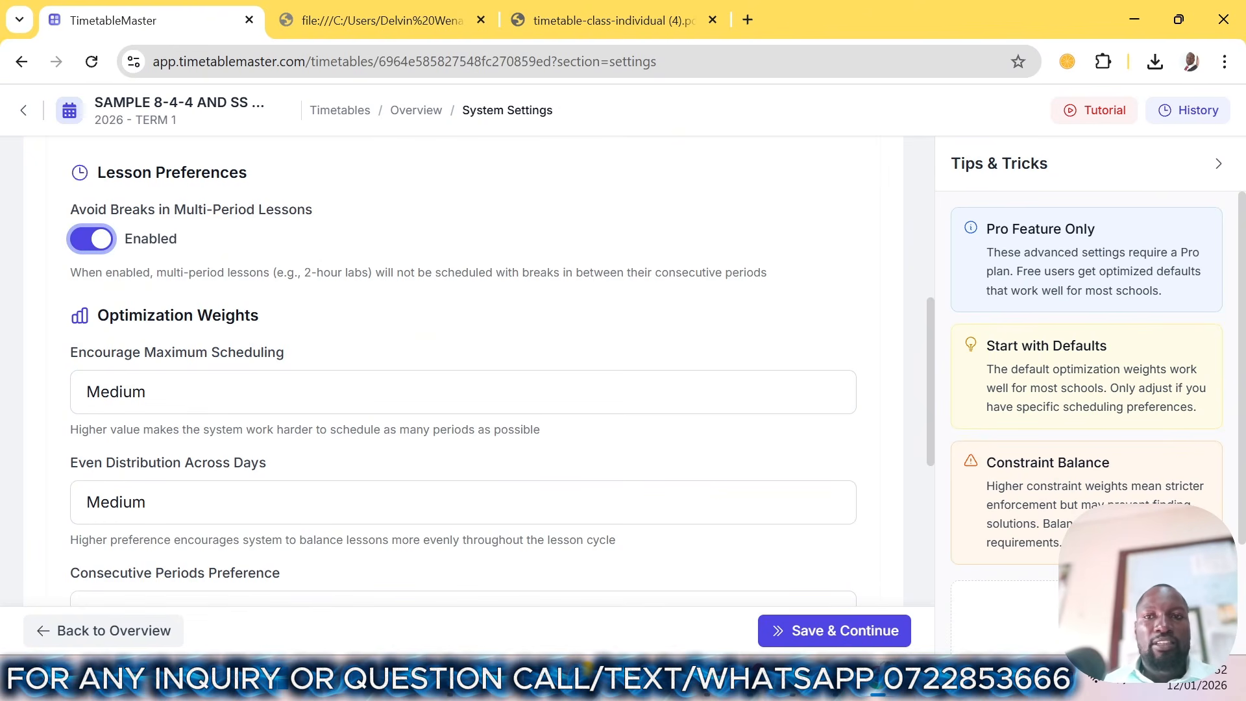
{"action": "scroll", "coordinate": [718, 270], "scroll_direction": "up", "scroll_amount": 5}
{"action": "left_click", "coordinate": [825, 631]}
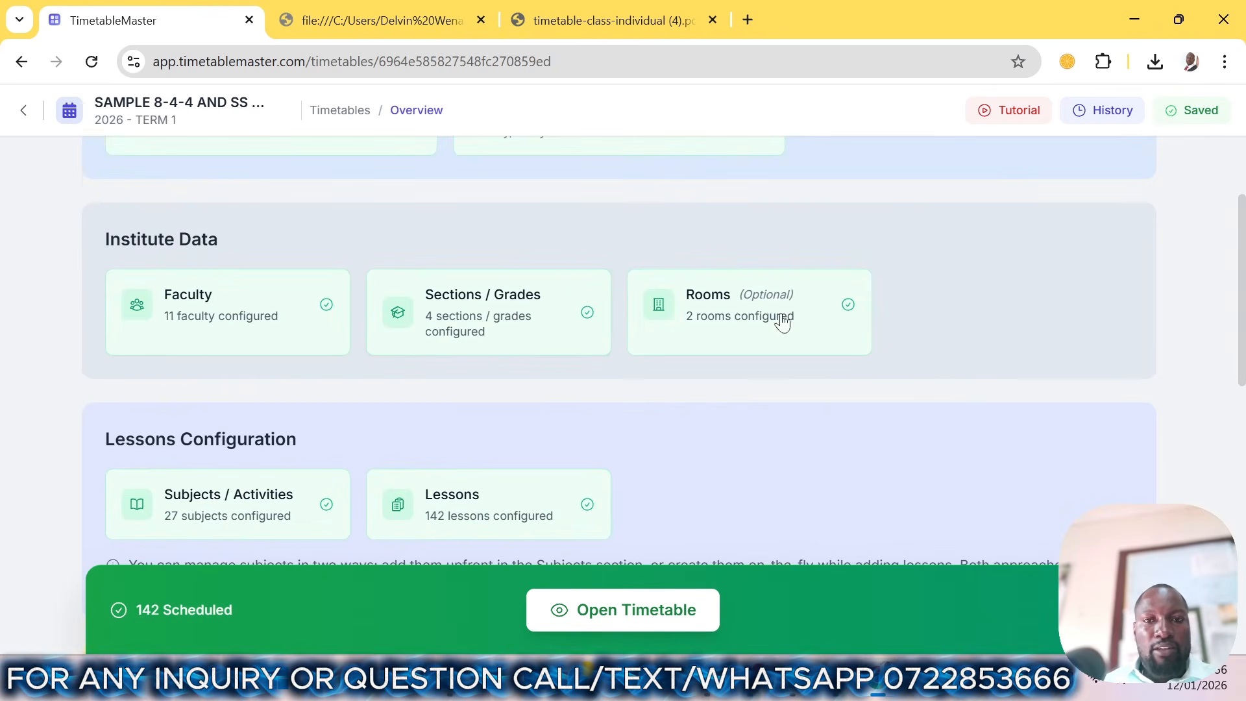
- Review the periods and breaks in the bell schedule, and check the scheduling status on the timetable overview
{"action": "scroll", "coordinate": [753, 331], "scroll_direction": "up", "scroll_amount": 2}
{"action": "left_click", "coordinate": [539, 287]}
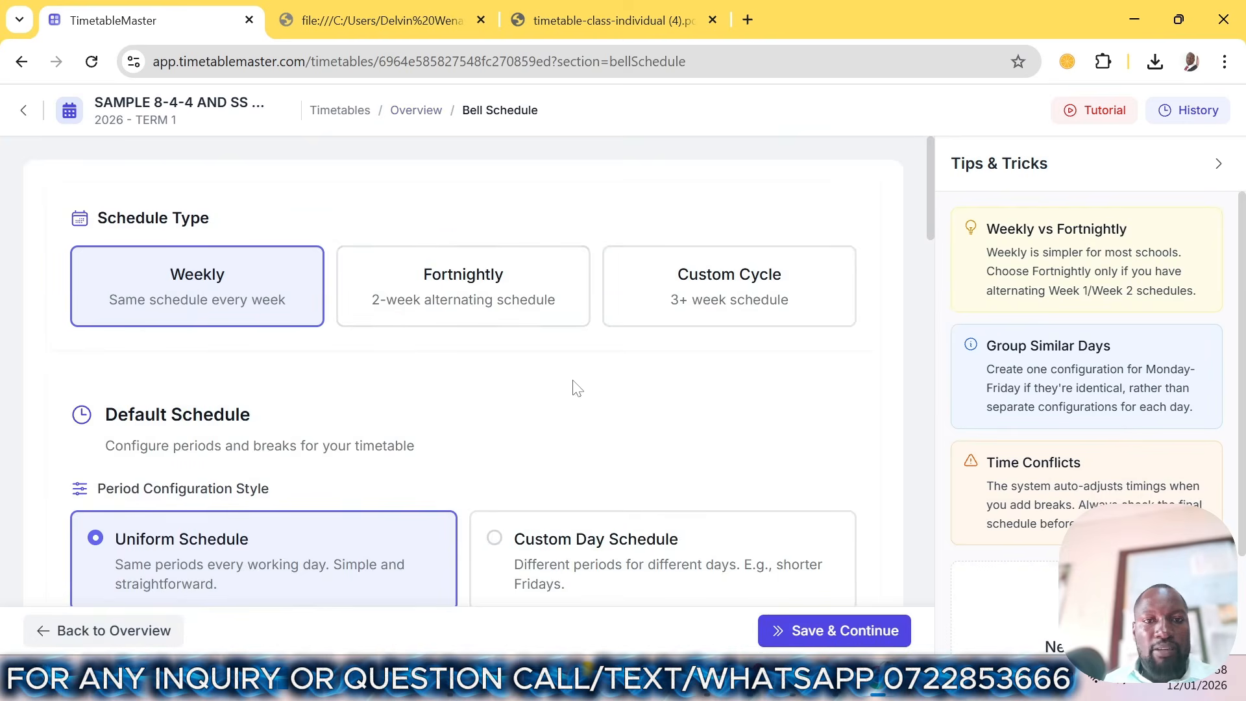
{"action": "scroll", "coordinate": [578, 392], "scroll_direction": "down", "scroll_amount": 5}
{"action": "scroll", "coordinate": [581, 396], "scroll_direction": "down", "scroll_amount": 3}
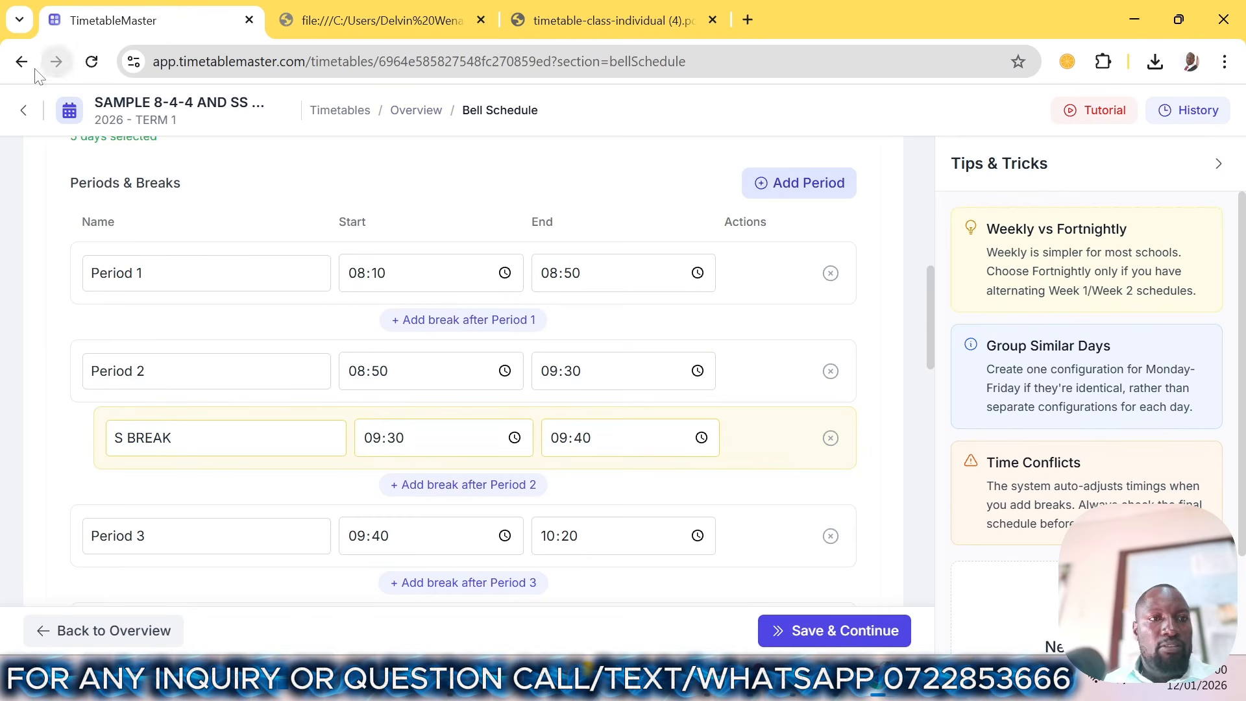
{"action": "left_click", "coordinate": [24, 113]}
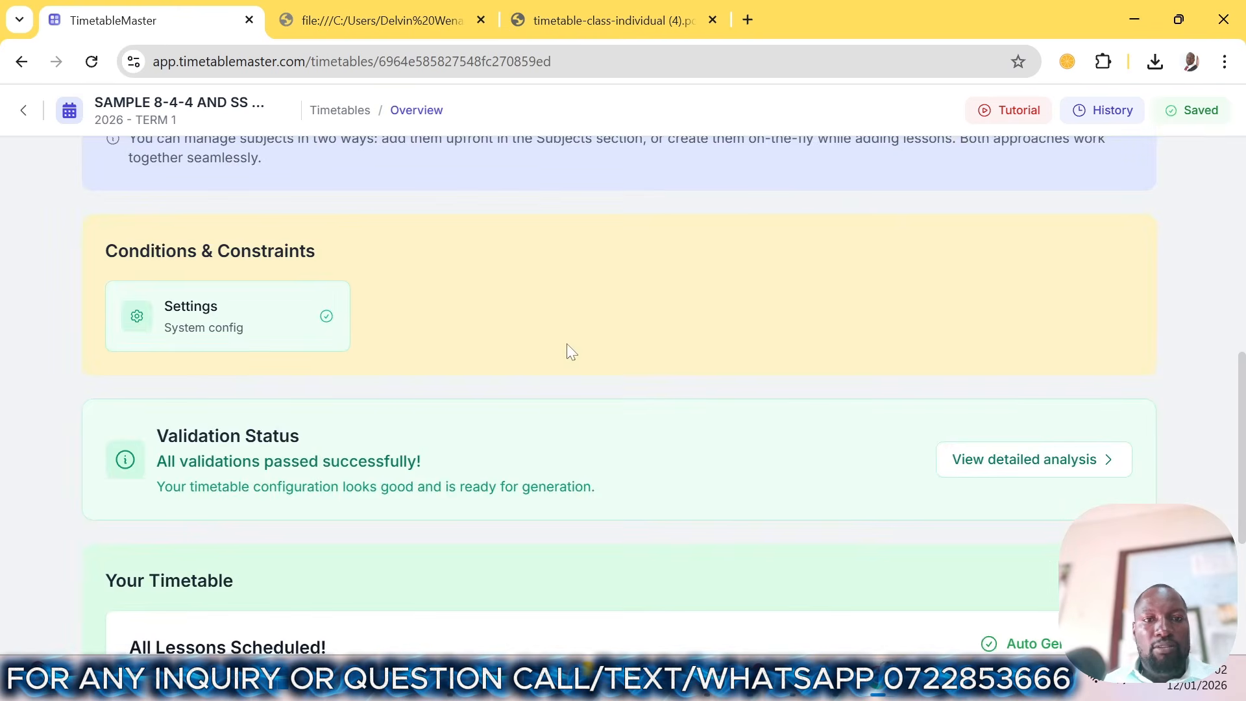
{"action": "scroll", "coordinate": [651, 388], "scroll_direction": "down", "scroll_amount": 4}
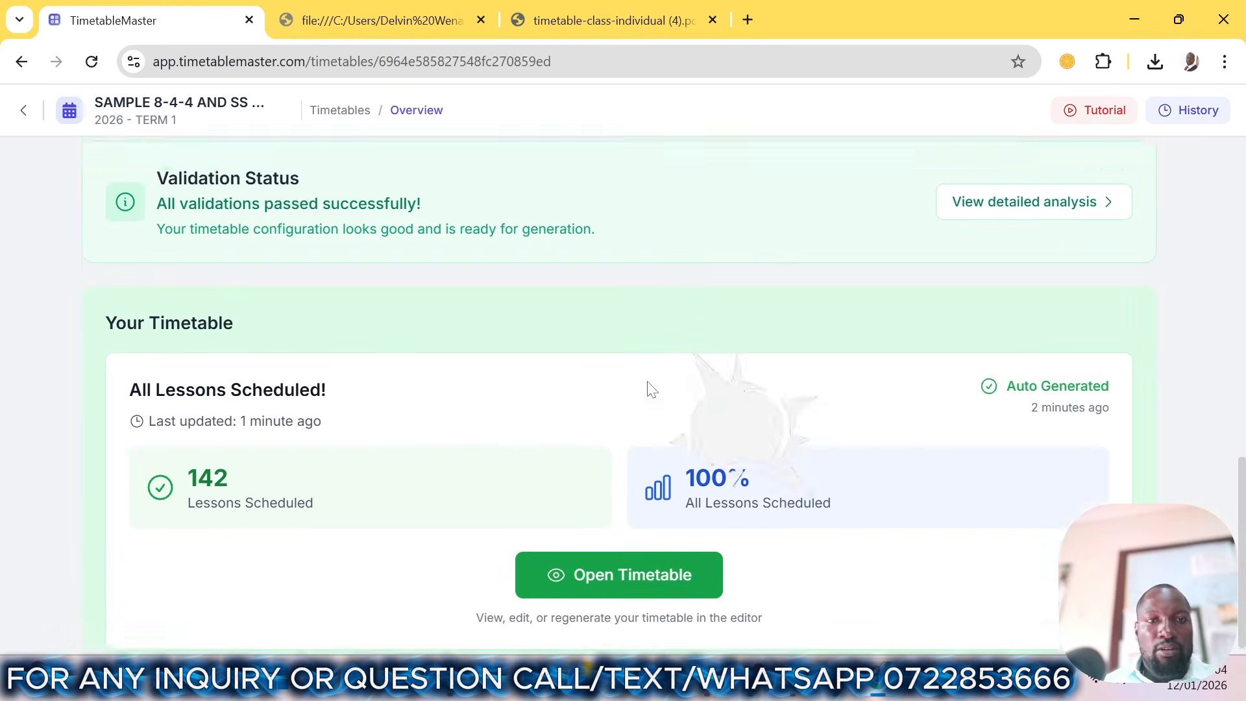
- Review the classes assigned to the timetable and look at FORM 3's availability without changing it
{"action": "scroll", "coordinate": [651, 388], "scroll_direction": "up", "scroll_amount": 5}
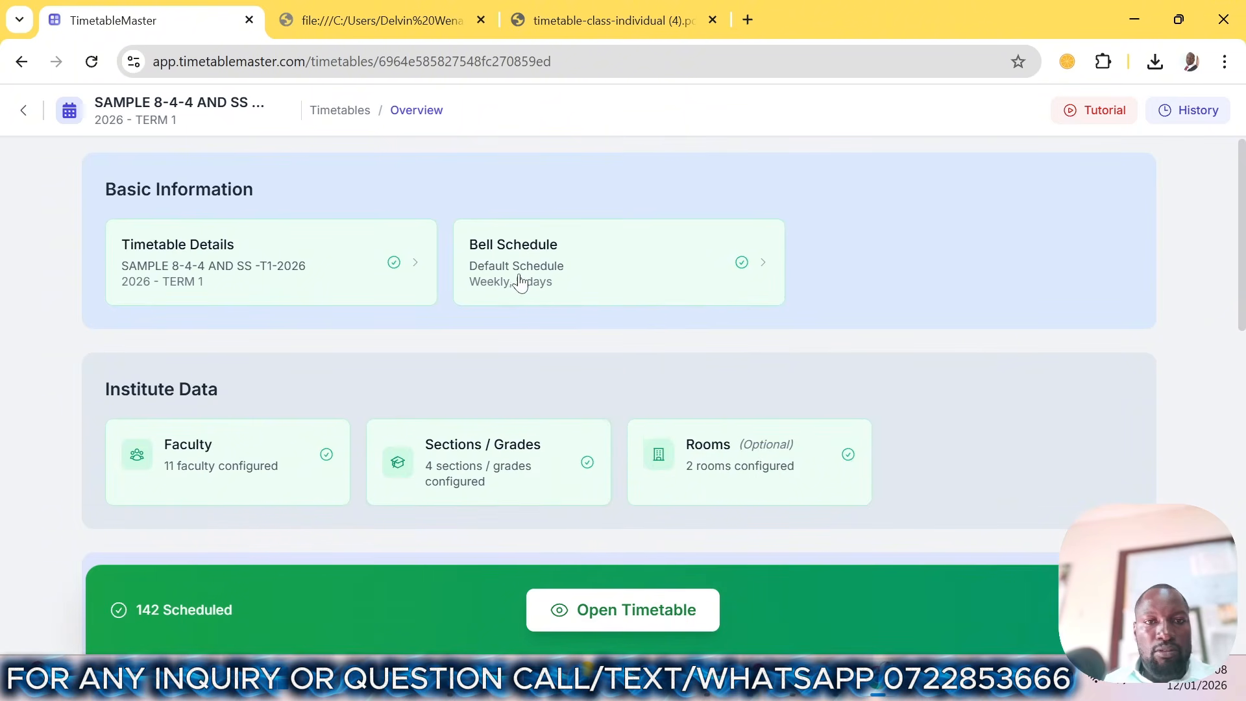
{"action": "left_click", "coordinate": [481, 475]}
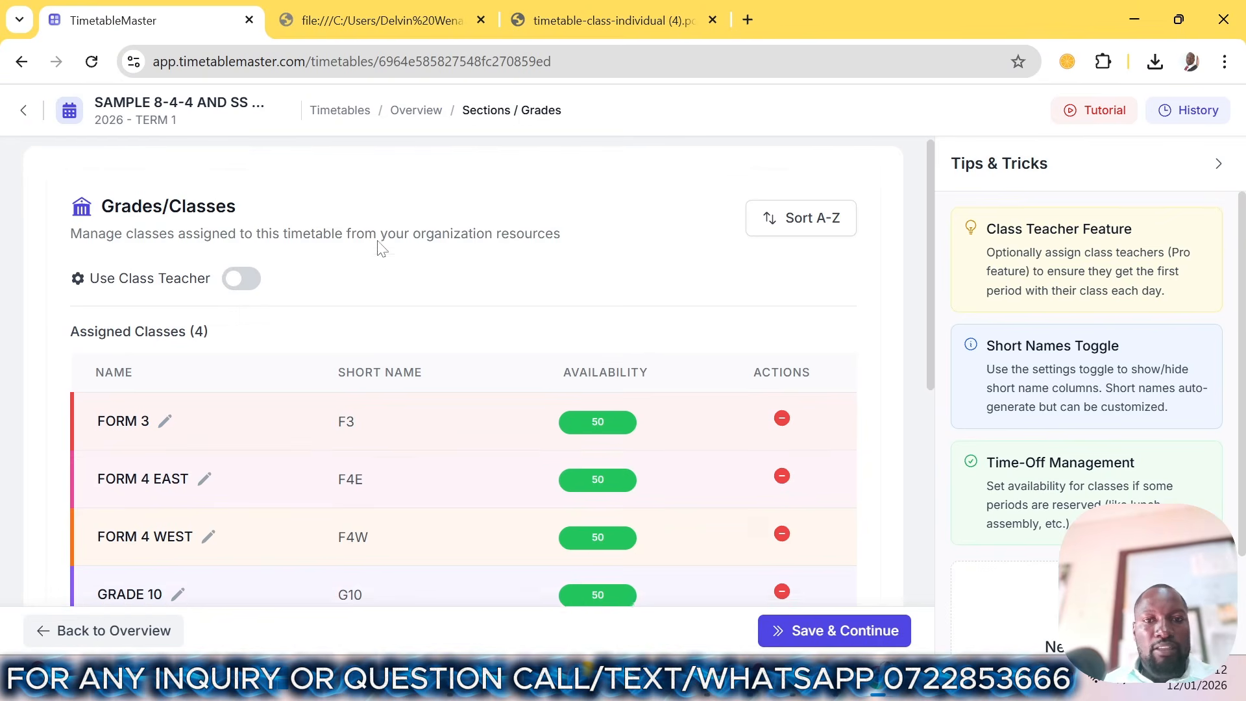
{"action": "scroll", "coordinate": [381, 245], "scroll_direction": "down", "scroll_amount": 5}
{"action": "scroll", "coordinate": [403, 250], "scroll_direction": "up", "scroll_amount": 6}
{"action": "scroll", "coordinate": [369, 261], "scroll_direction": "down", "scroll_amount": 6}
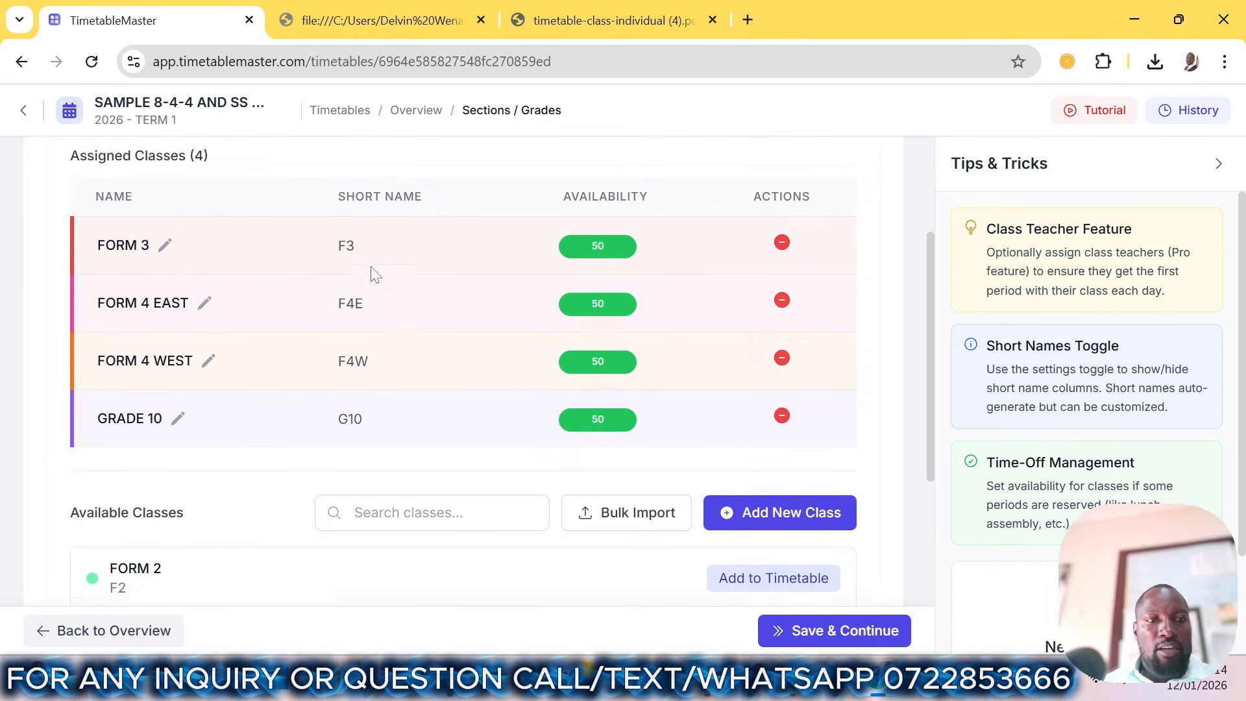
{"action": "scroll", "coordinate": [479, 371], "scroll_direction": "up", "scroll_amount": 3}
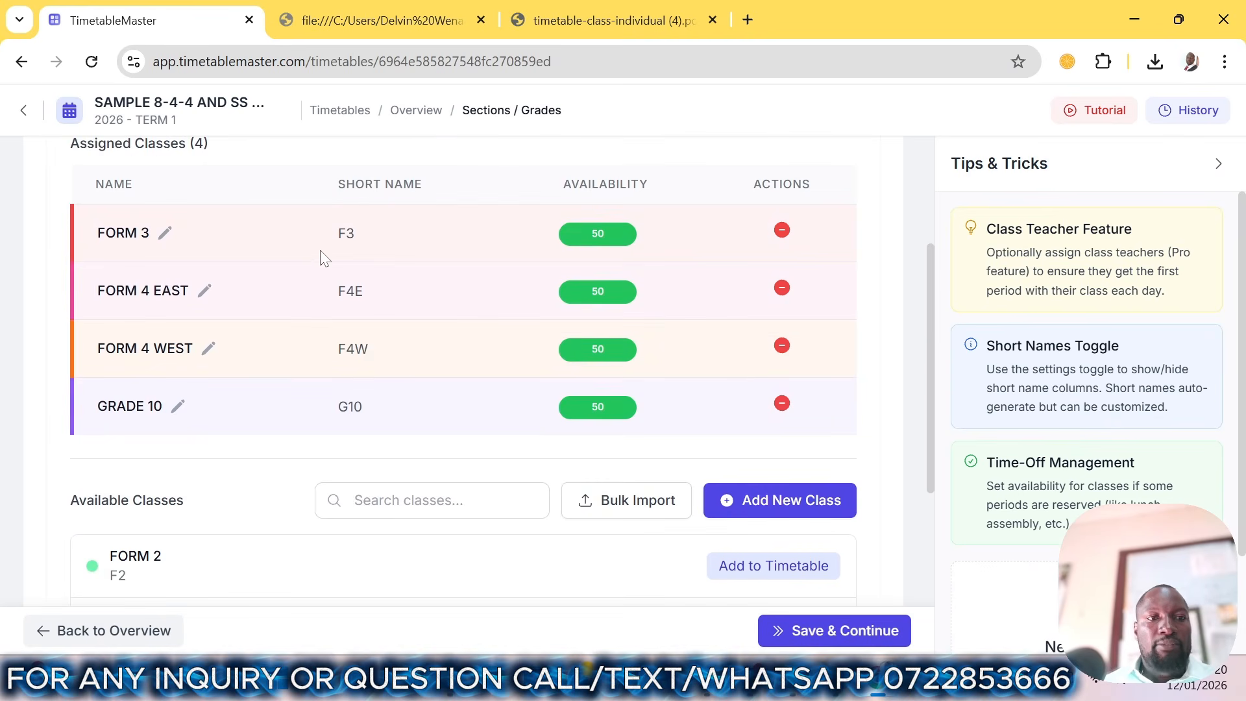
{"action": "left_click", "coordinate": [616, 235]}
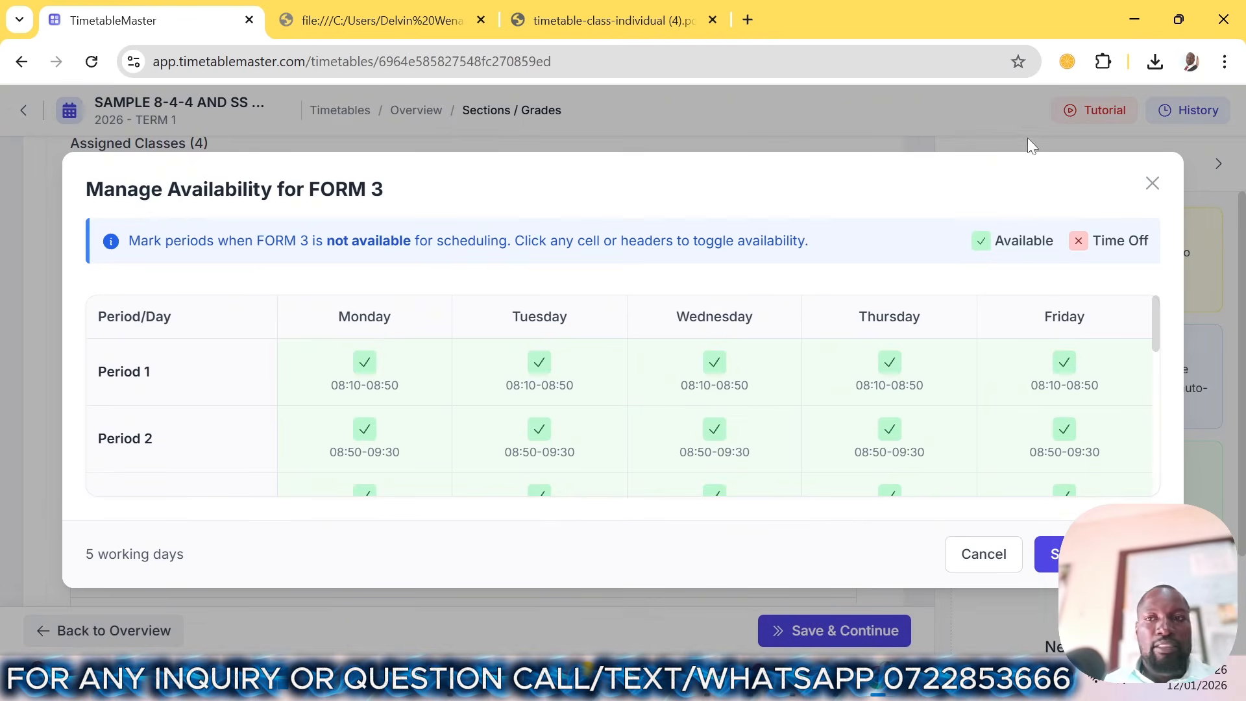
{"action": "left_click", "coordinate": [1149, 182]}
- Mark Period 10 as time off on all five days for GRADE 10 and save its availability
{"action": "scroll", "coordinate": [263, 352], "scroll_direction": "down", "scroll_amount": 1}
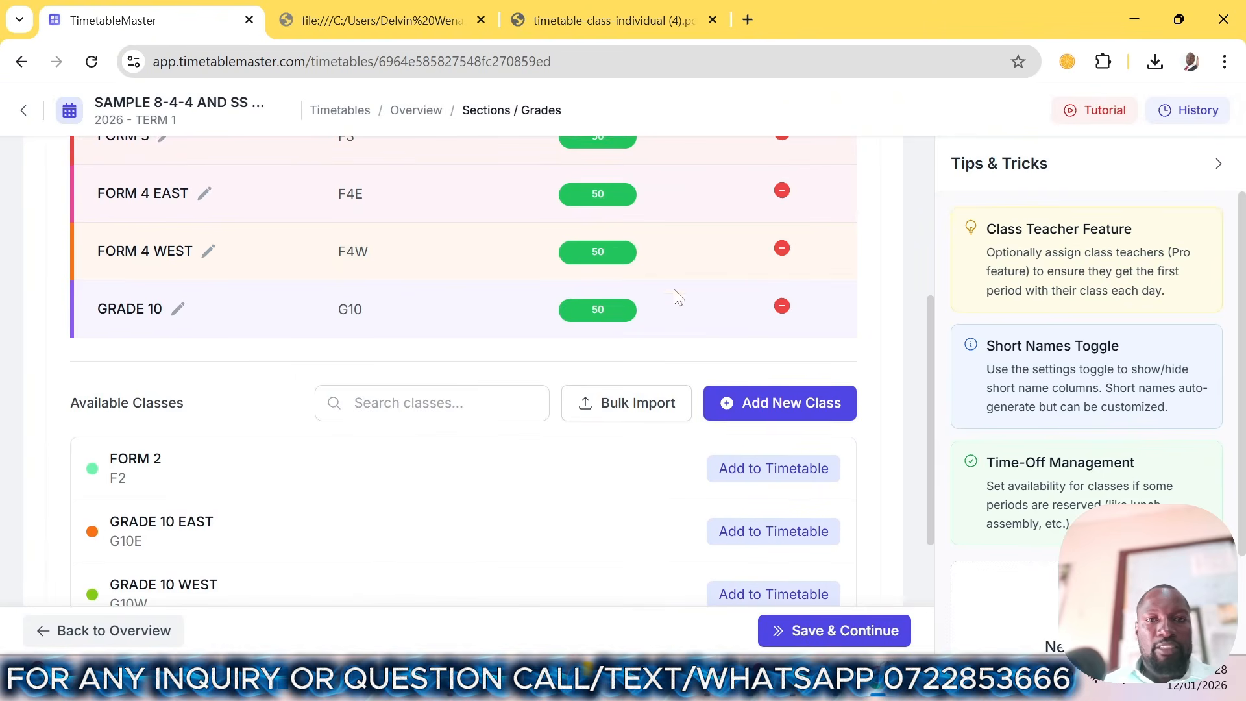
{"action": "left_click", "coordinate": [614, 317]}
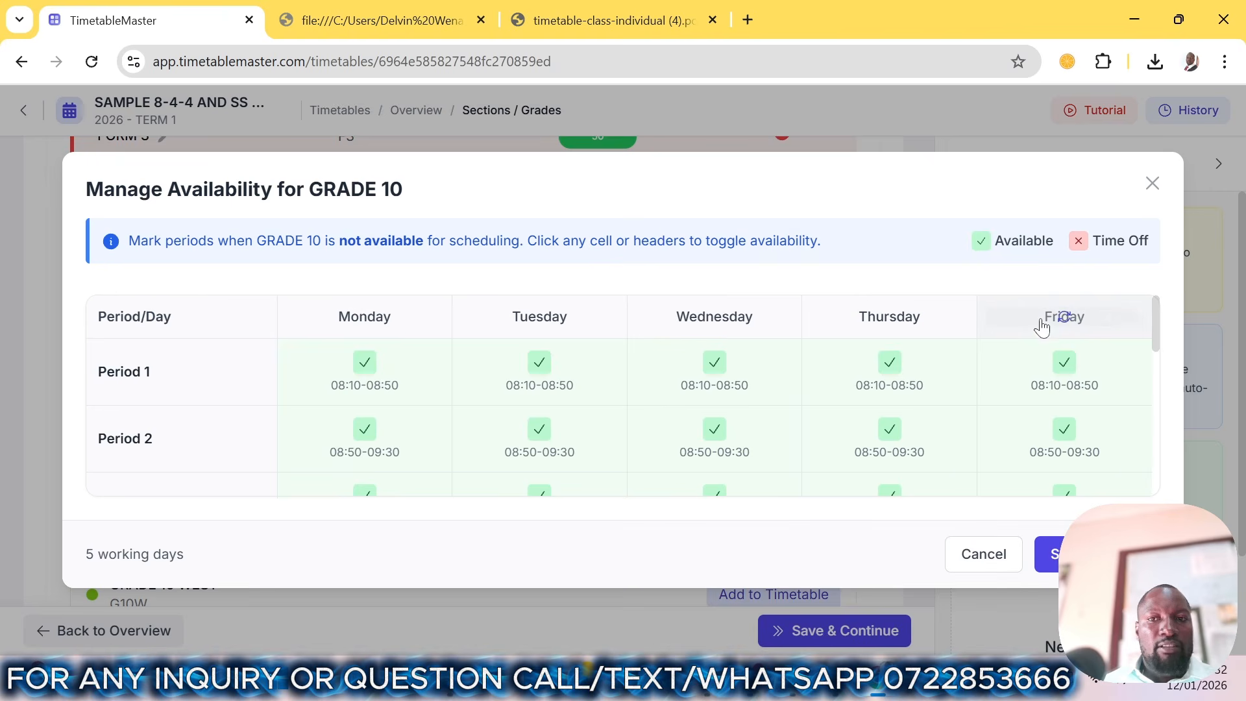
{"action": "scroll", "coordinate": [1021, 337], "scroll_direction": "down", "scroll_amount": 5}
{"action": "scroll", "coordinate": [1013, 340], "scroll_direction": "down", "scroll_amount": 1}
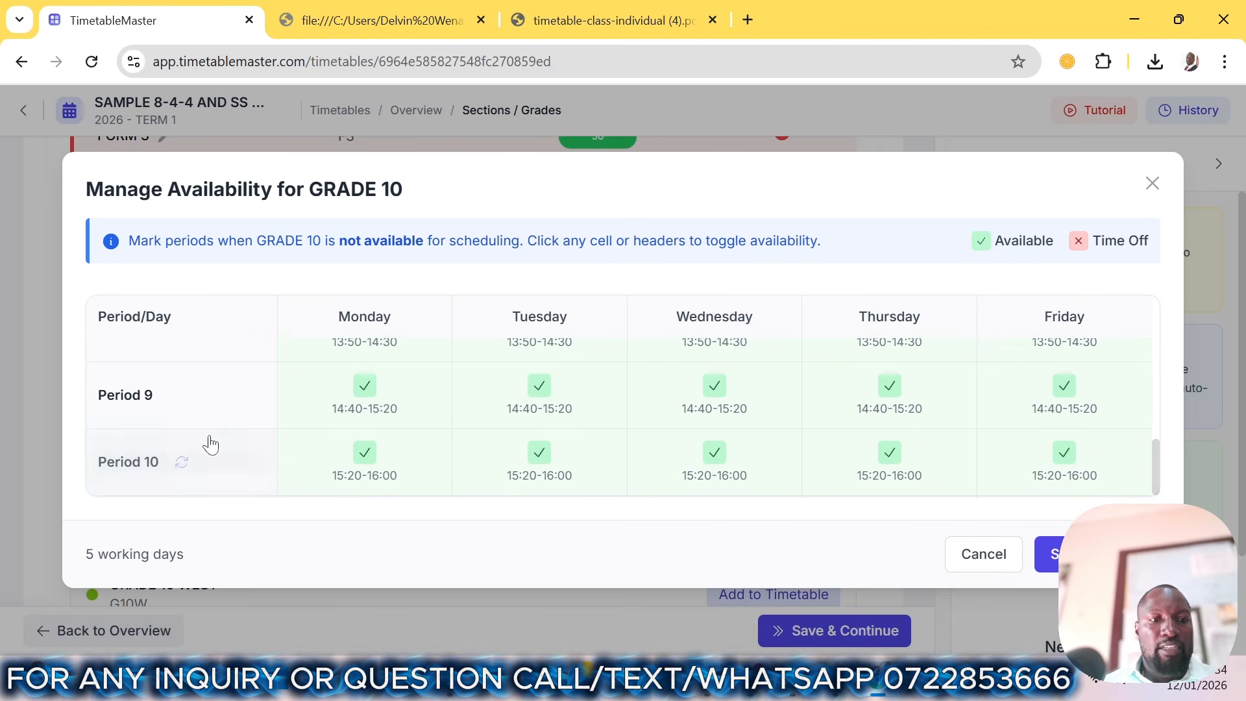
{"action": "left_click", "coordinate": [90, 462]}
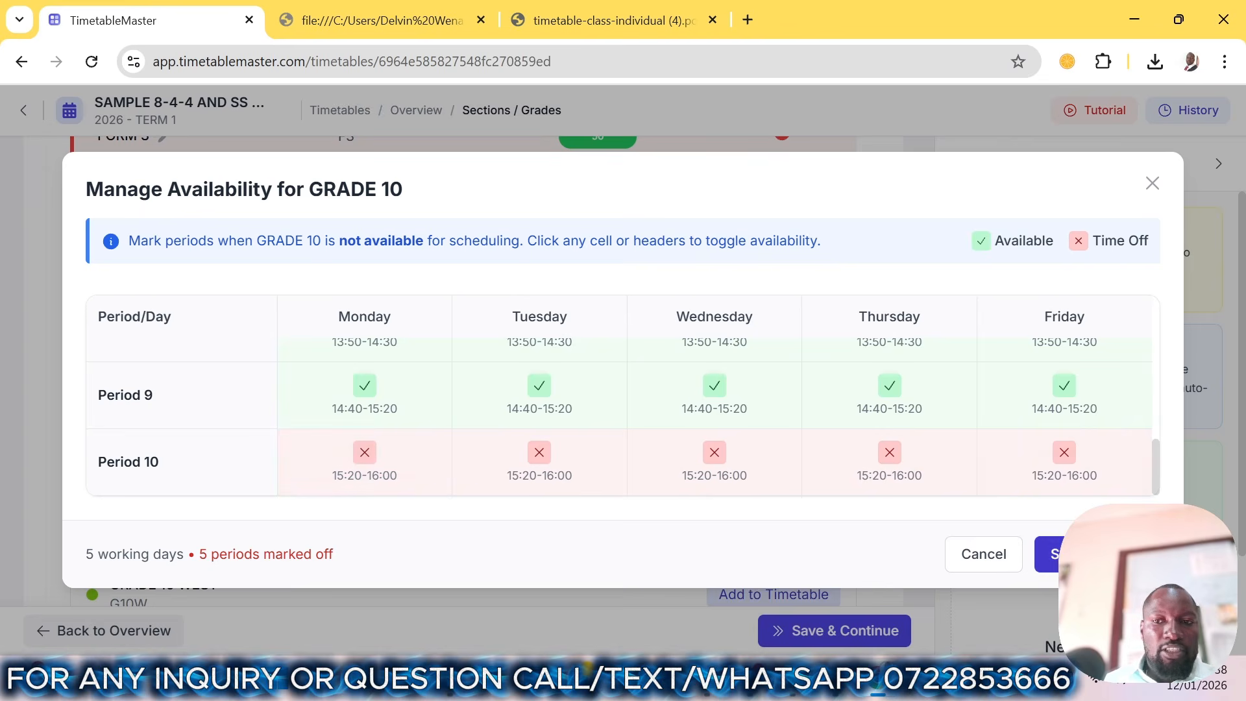
{"action": "left_click", "coordinate": [1049, 554]}
{"action": "scroll", "coordinate": [700, 327], "scroll_direction": "up", "scroll_amount": 3}
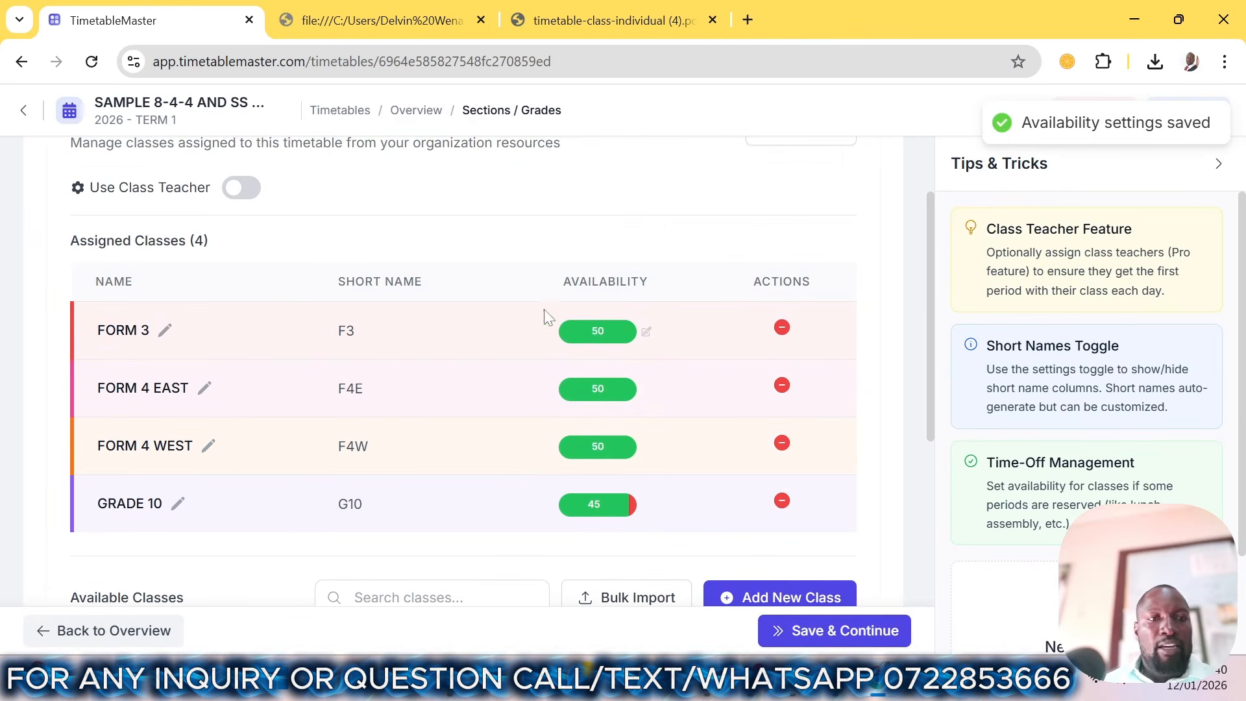
{"action": "scroll", "coordinate": [311, 318], "scroll_direction": "down", "scroll_amount": 4}
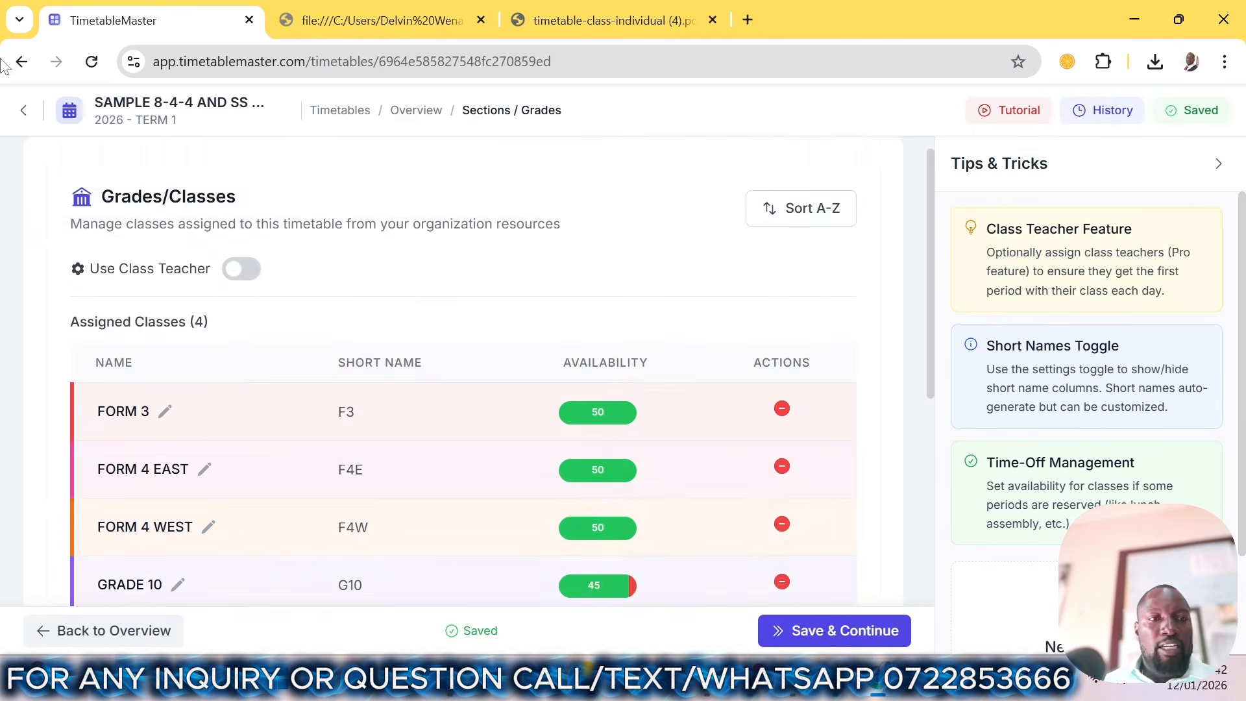
- Look at the faculty assigned to the timetable, and return to the timetable overview
{"action": "left_click", "coordinate": [24, 118]}
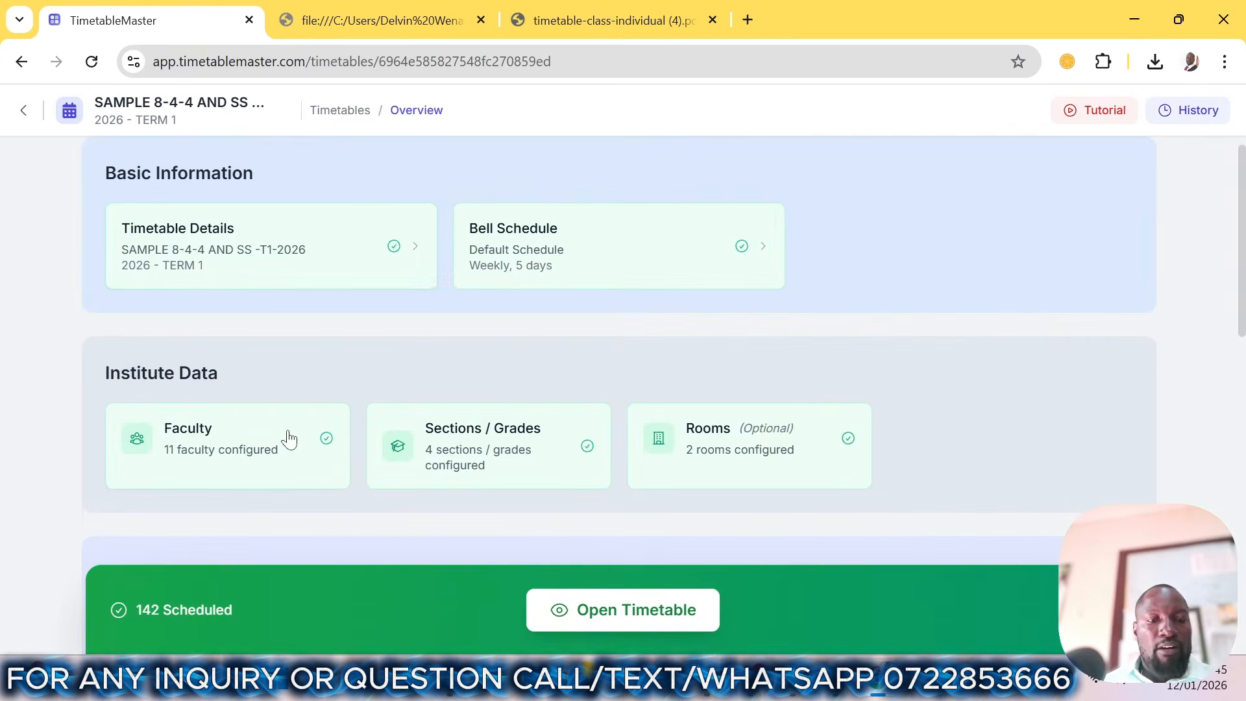
{"action": "left_click", "coordinate": [289, 439]}
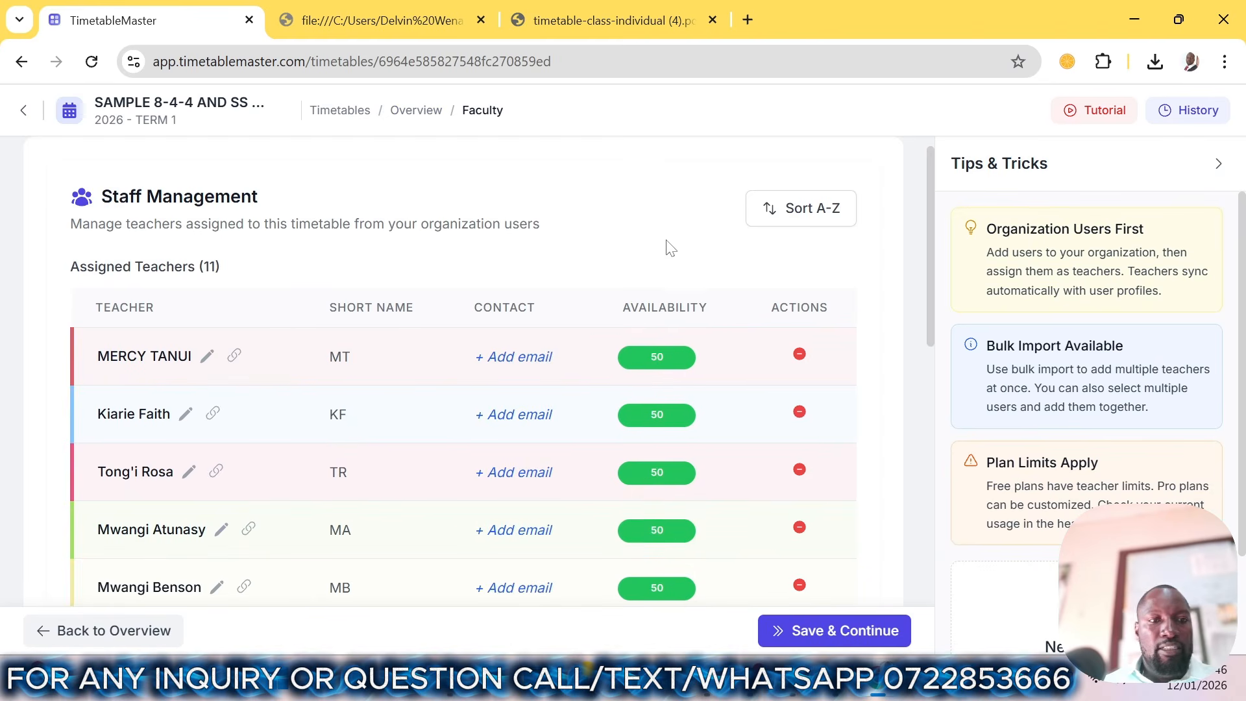
{"action": "left_click", "coordinate": [15, 111]}
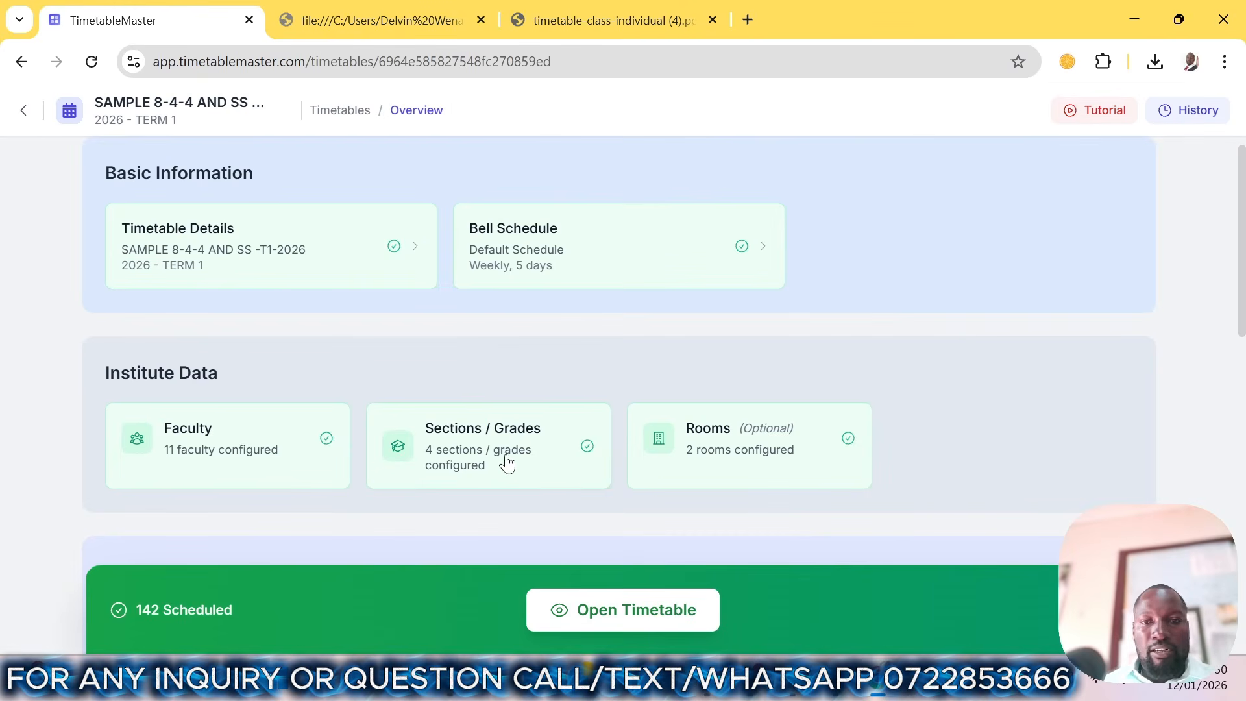
- Open the timetable's subjects, find P.E. and open its availability grid
{"action": "scroll", "coordinate": [481, 457], "scroll_direction": "down", "scroll_amount": 2}
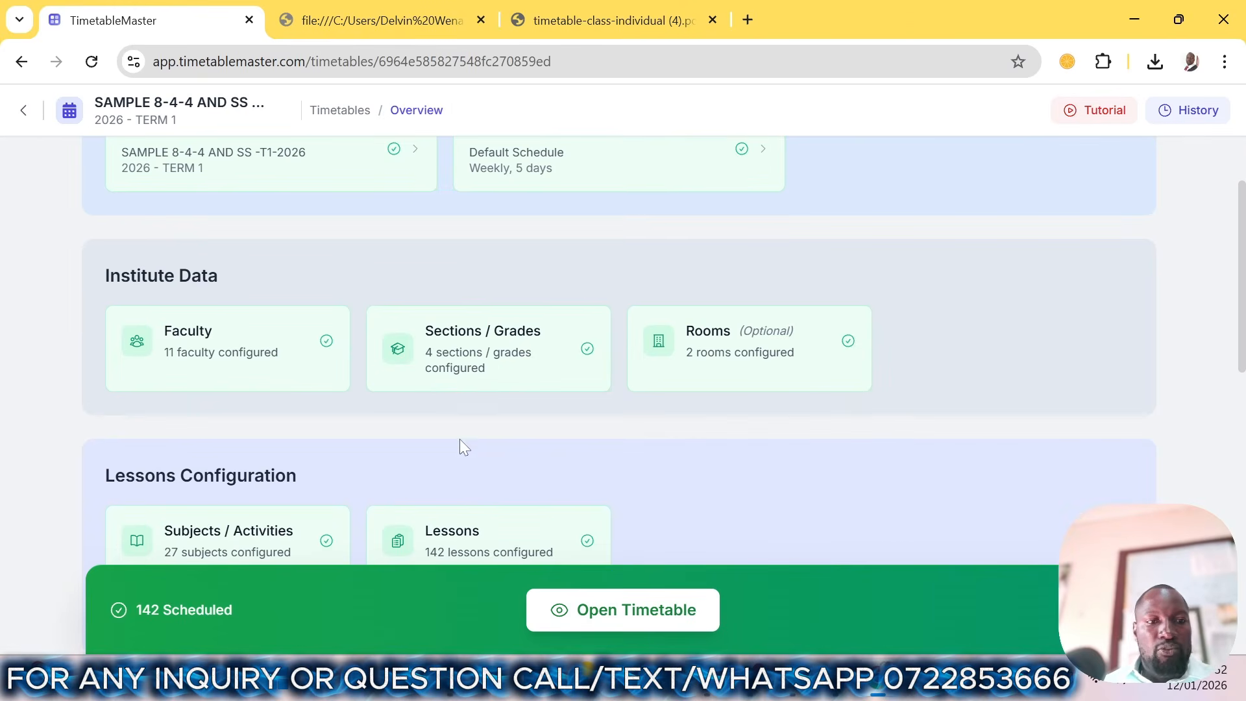
{"action": "scroll", "coordinate": [428, 455], "scroll_direction": "down", "scroll_amount": 2}
{"action": "left_click", "coordinate": [198, 451]}
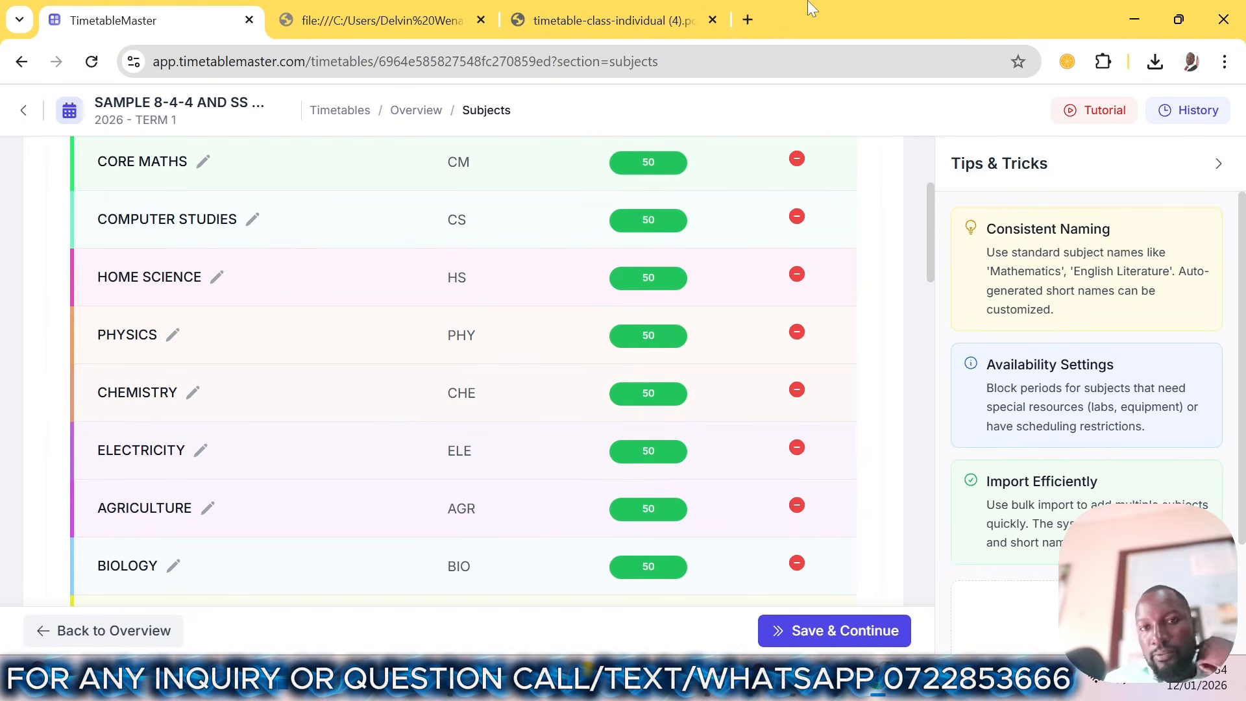
{"action": "scroll", "coordinate": [571, 256], "scroll_direction": "down", "scroll_amount": 2}
{"action": "scroll", "coordinate": [428, 451], "scroll_direction": "up", "scroll_amount": 5}
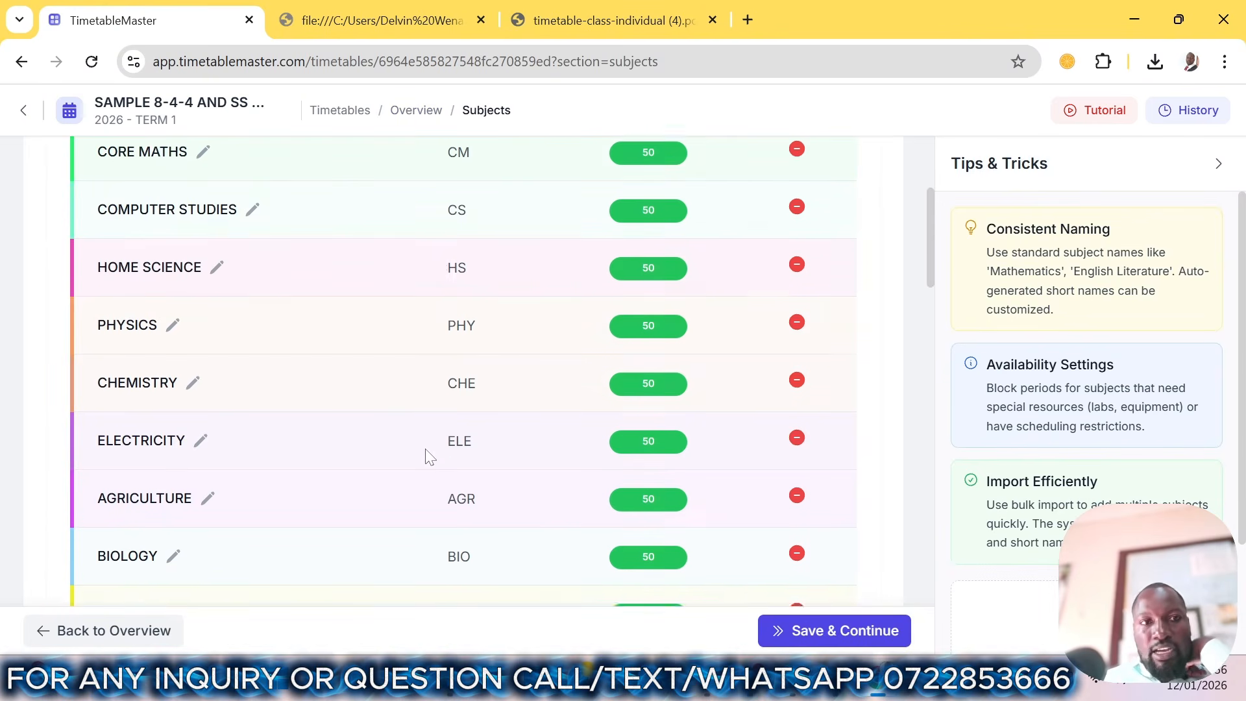
{"action": "scroll", "coordinate": [432, 451], "scroll_direction": "down", "scroll_amount": 15}
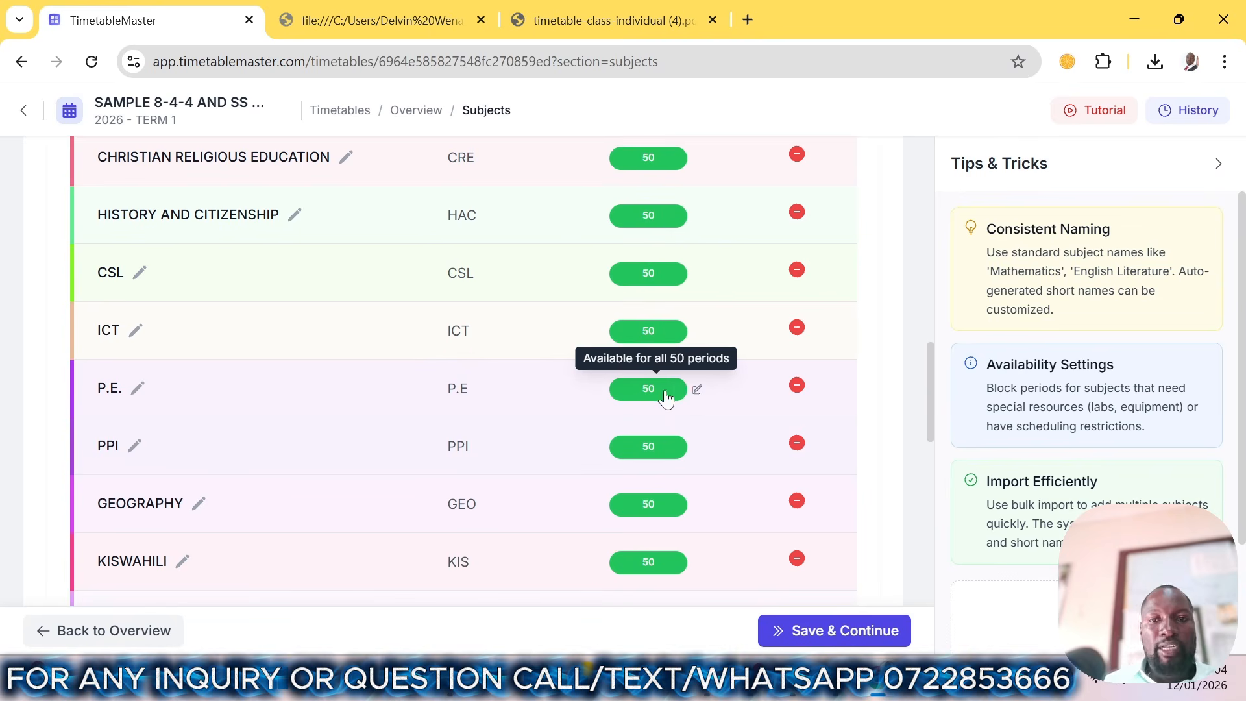
{"action": "left_click", "coordinate": [697, 389]}
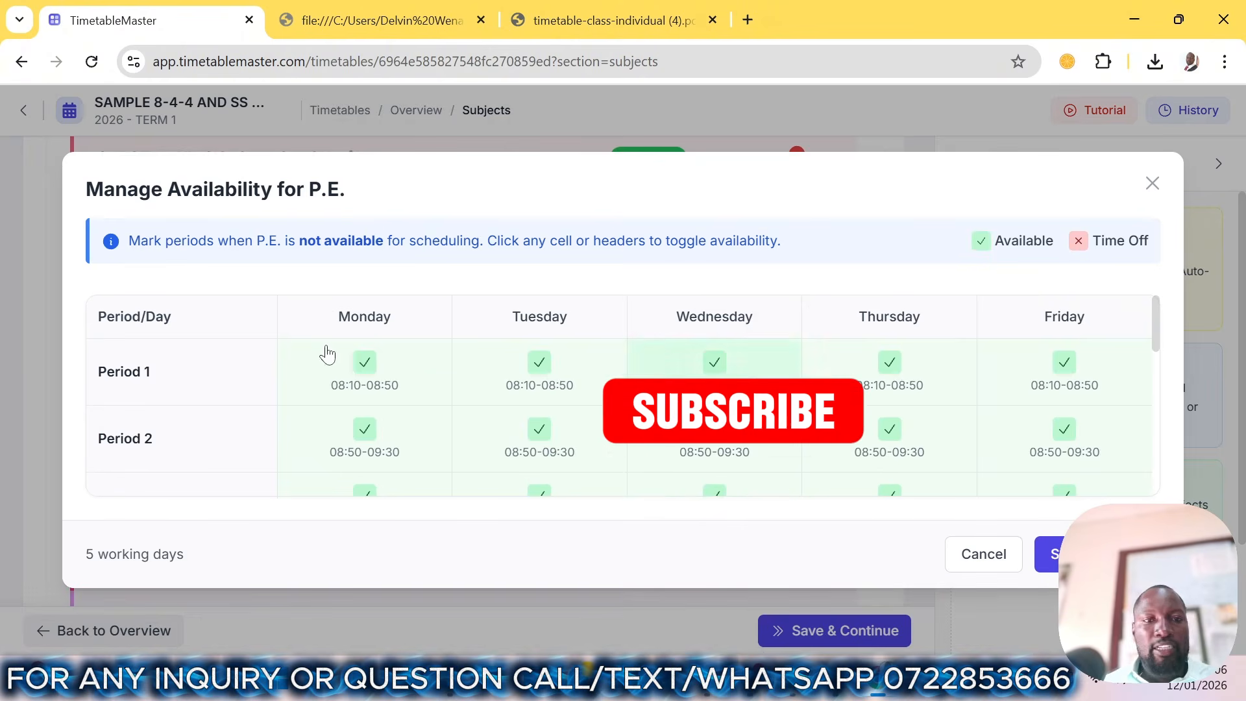
{"action": "scroll", "coordinate": [389, 353], "scroll_direction": "down", "scroll_amount": 1}
{"action": "scroll", "coordinate": [468, 352], "scroll_direction": "up", "scroll_amount": 1}
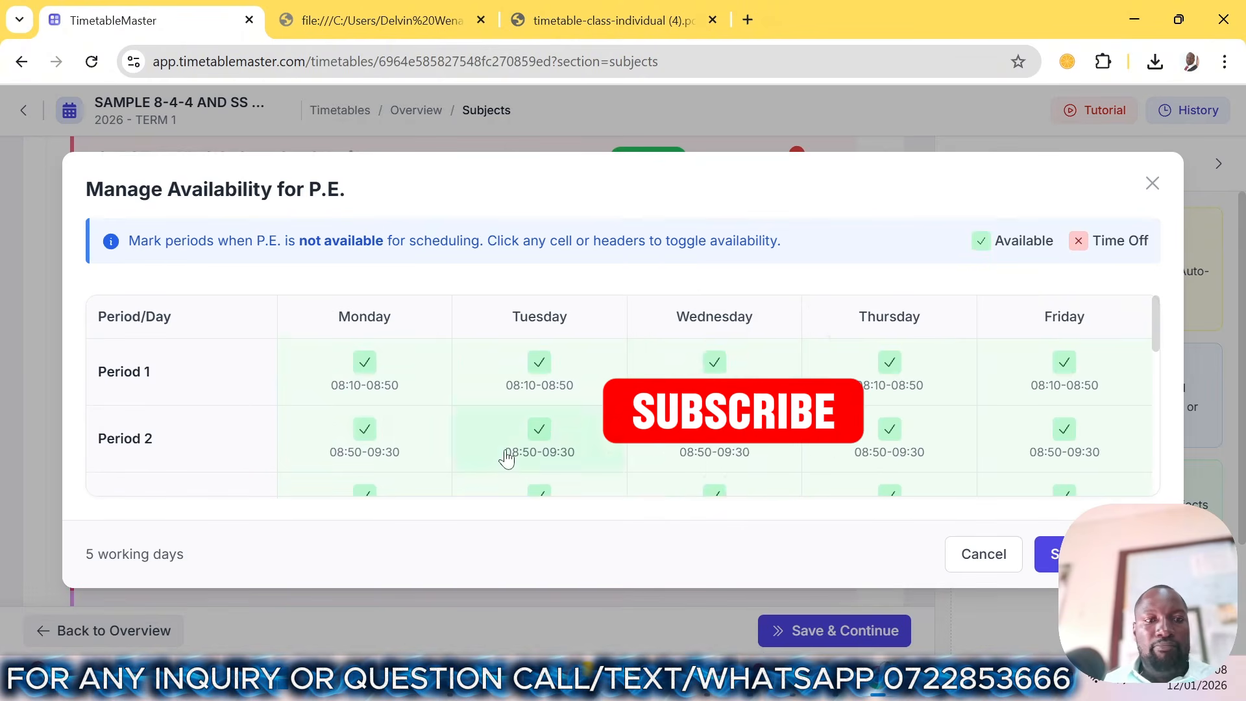
{"action": "scroll", "coordinate": [473, 458], "scroll_direction": "down", "scroll_amount": 2}
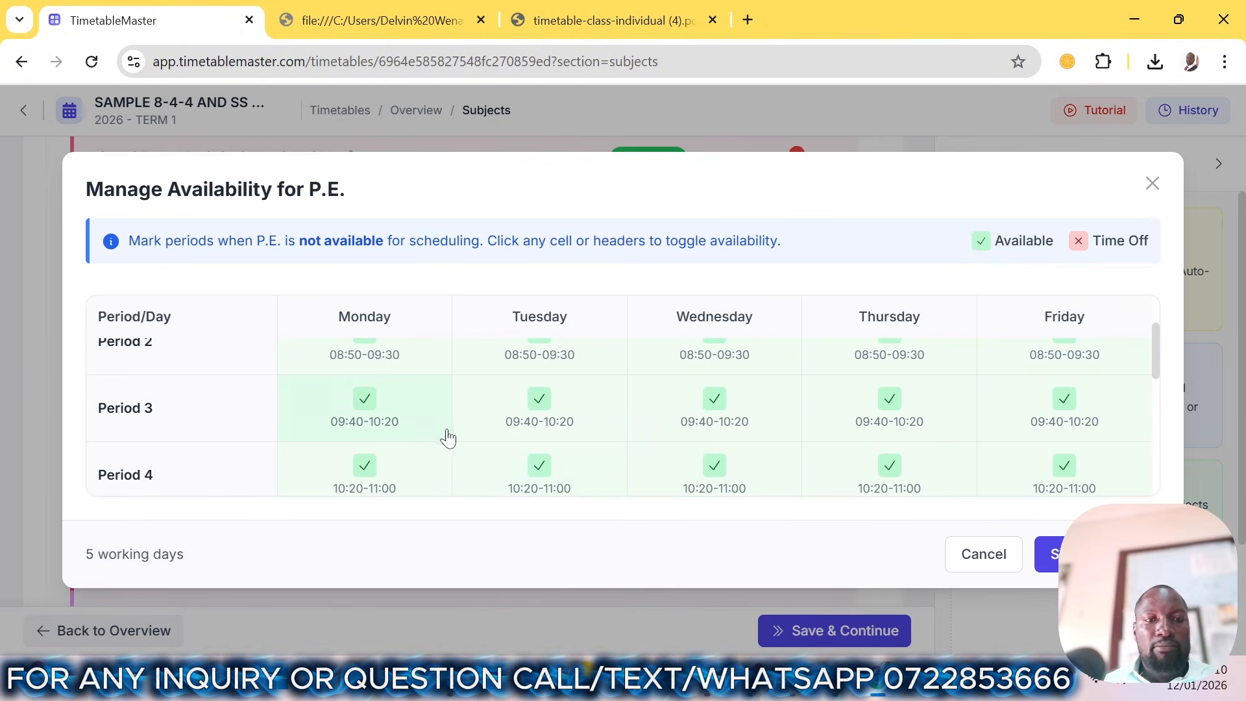
{"action": "scroll", "coordinate": [444, 435], "scroll_direction": "up", "scroll_amount": 2}
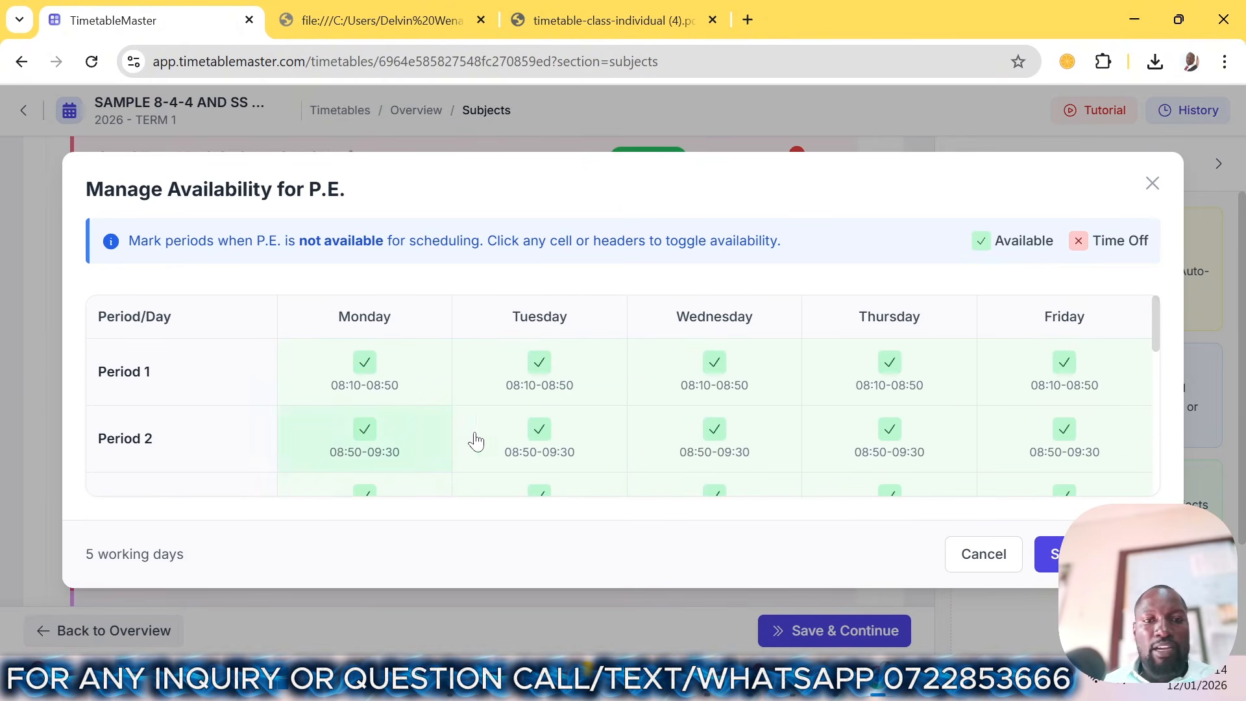
- Mark Periods 1, 3 and 5 as time off for P.E. on all five days
{"action": "left_click", "coordinate": [92, 380]}
{"action": "scroll", "coordinate": [98, 390], "scroll_direction": "down", "scroll_amount": 1}
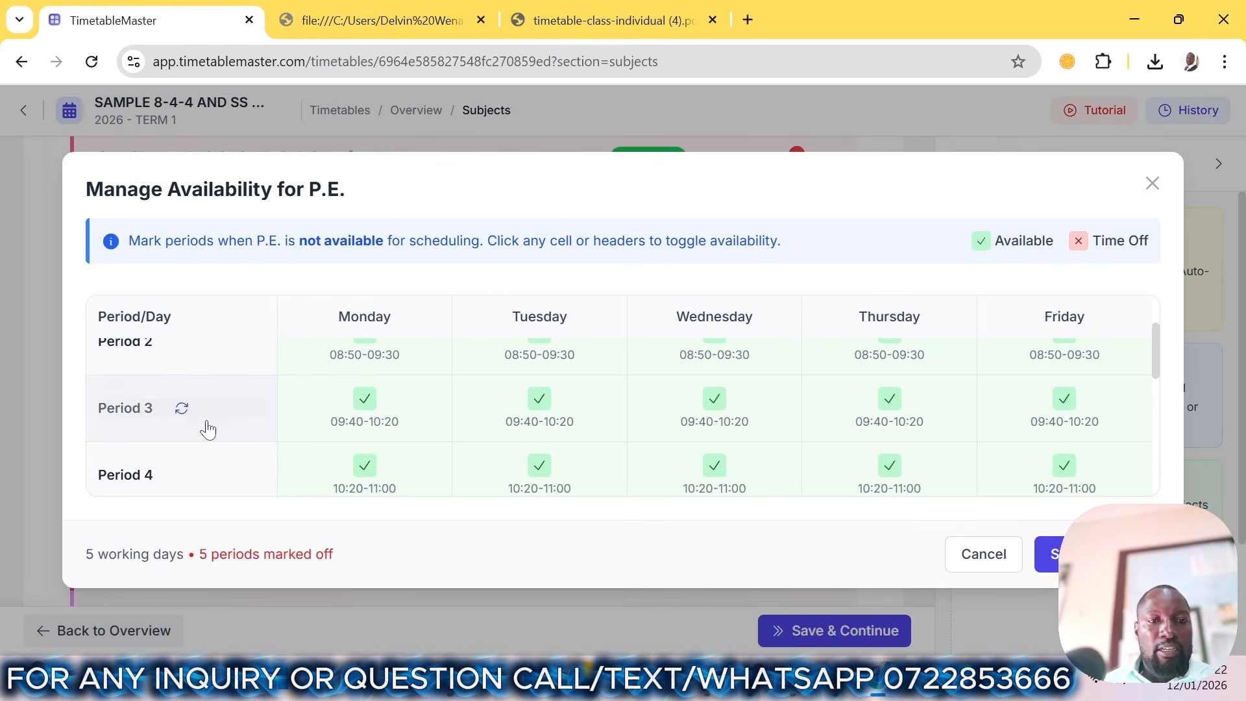
{"action": "left_click", "coordinate": [129, 413]}
{"action": "scroll", "coordinate": [163, 425], "scroll_direction": "down", "scroll_amount": 2}
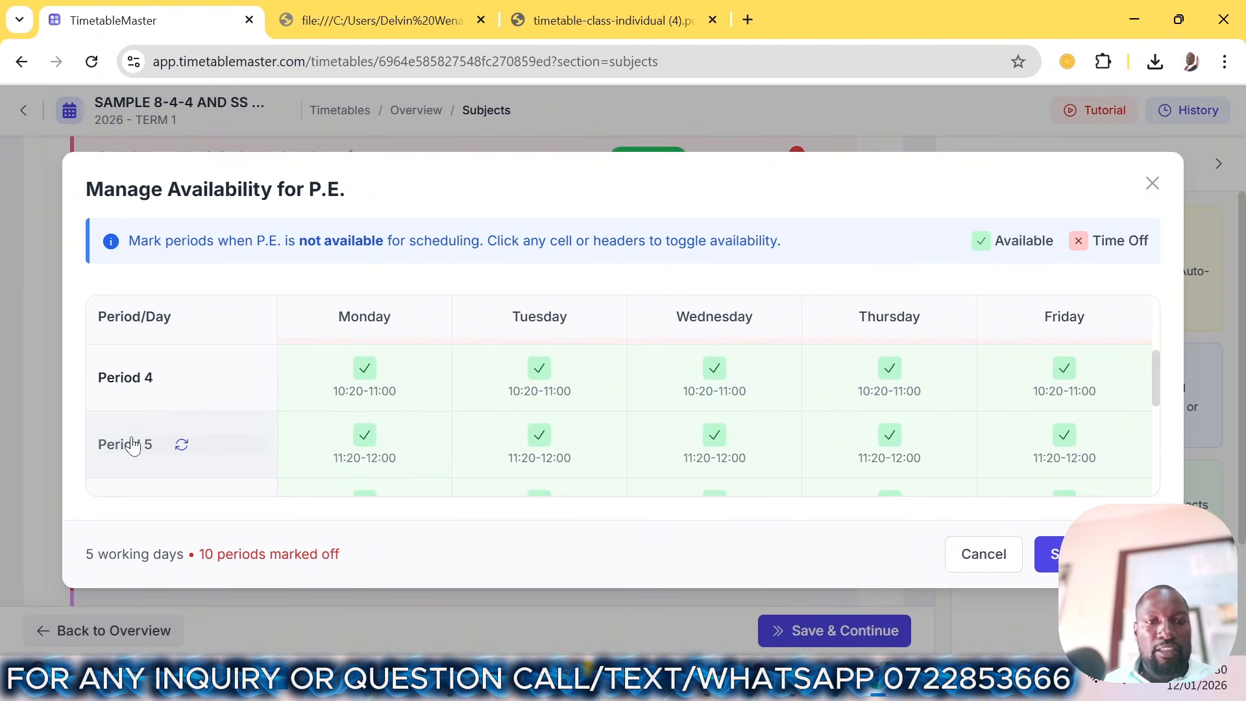
{"action": "left_click_drag", "start_coordinate": [133, 444], "coordinate": [139, 444]}
{"action": "scroll", "coordinate": [147, 448], "scroll_direction": "down", "scroll_amount": 1}
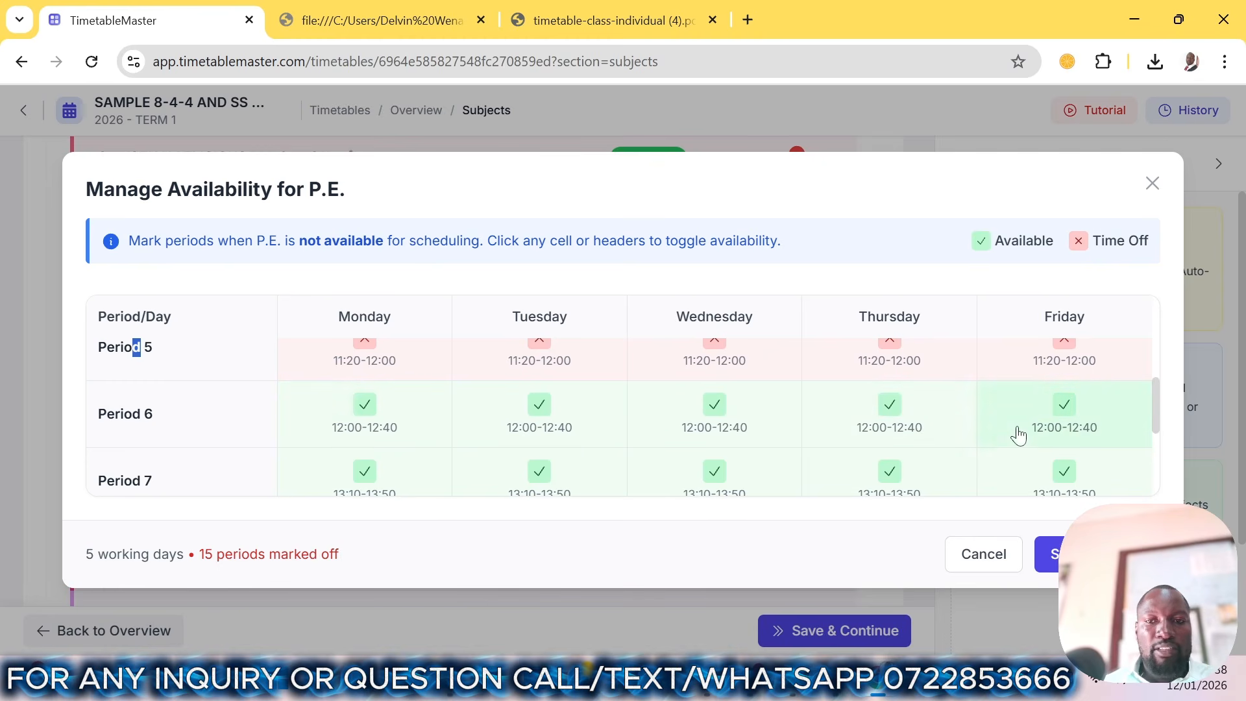
{"action": "scroll", "coordinate": [1015, 444], "scroll_direction": "down", "scroll_amount": 2}
{"action": "scroll", "coordinate": [1014, 440], "scroll_direction": "up", "scroll_amount": 2}
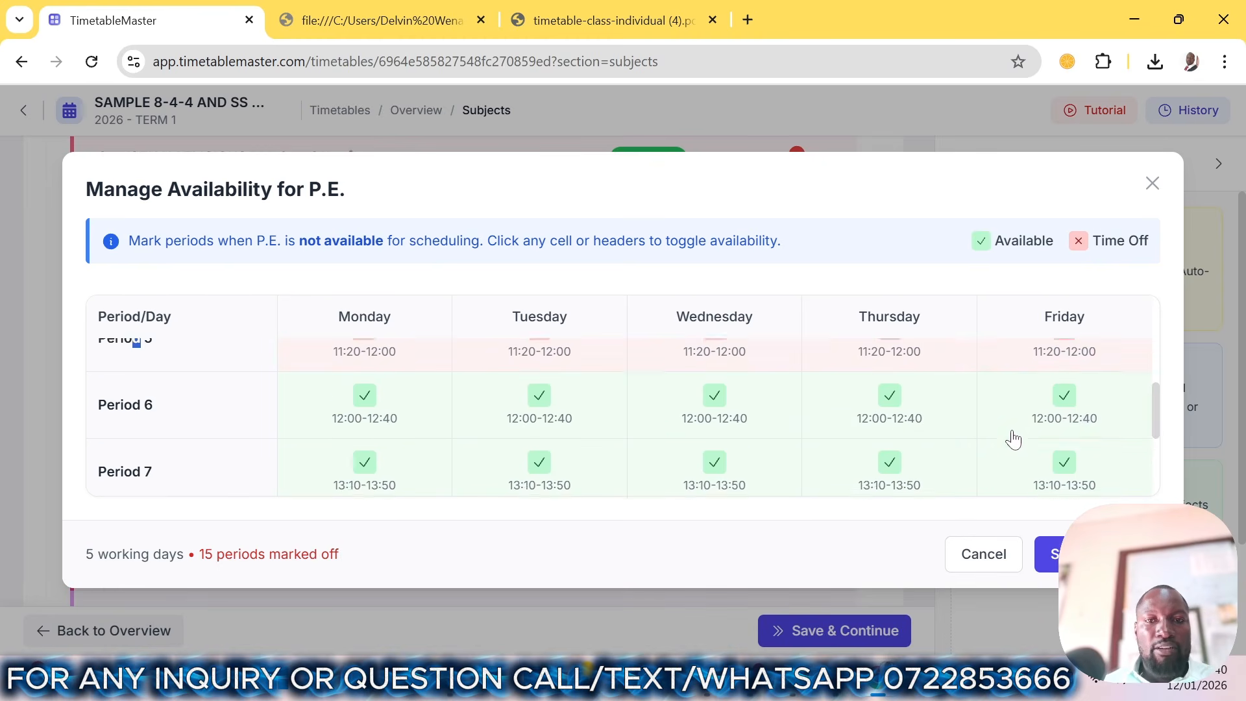
- Mark Periods 7, 8, 9 and 10 as time off for P.E. on all days and save its availability
{"action": "scroll", "coordinate": [455, 461], "scroll_direction": "down", "scroll_amount": 2}
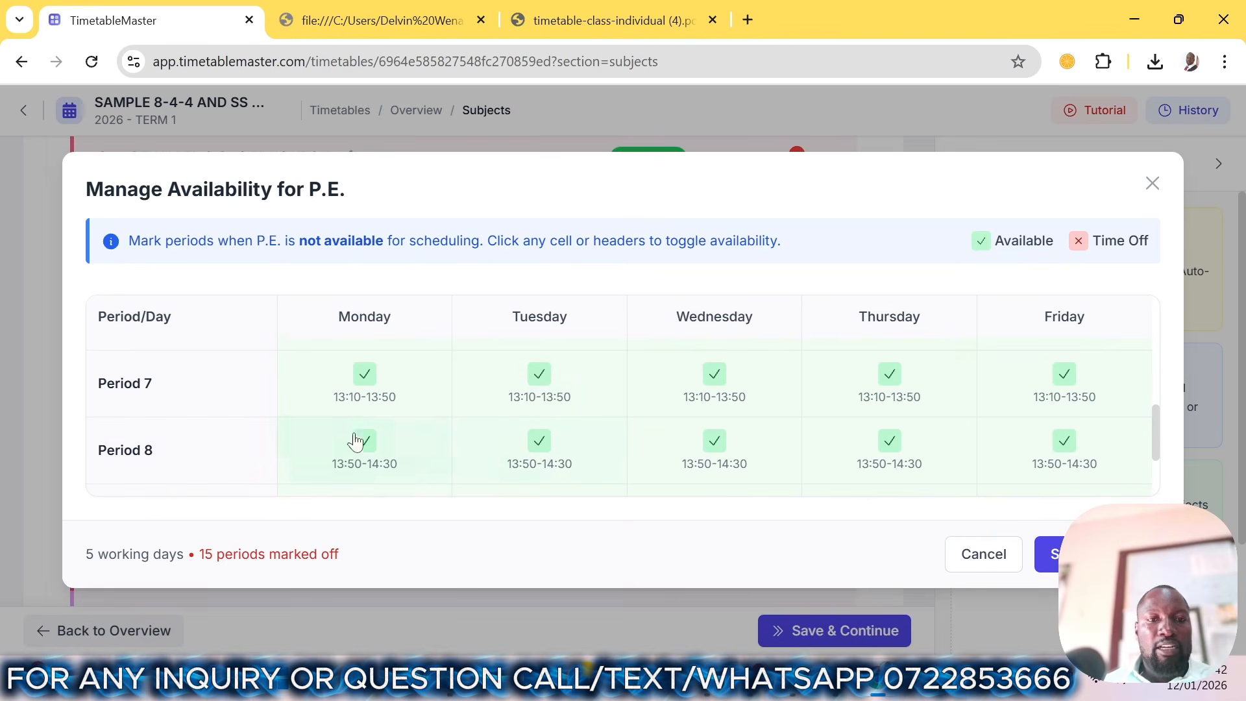
{"action": "left_click", "coordinate": [122, 404]}
{"action": "left_click", "coordinate": [123, 447]}
{"action": "scroll", "coordinate": [130, 445], "scroll_direction": "down", "scroll_amount": 2}
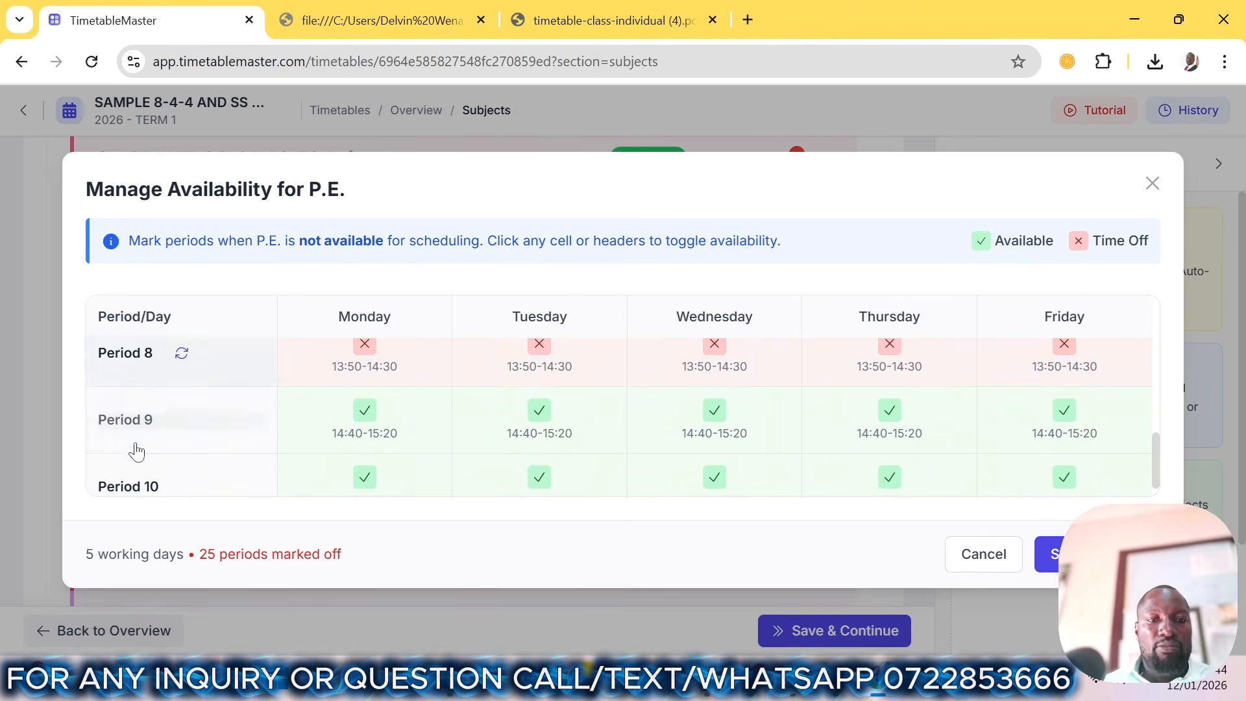
{"action": "left_click", "coordinate": [116, 420]}
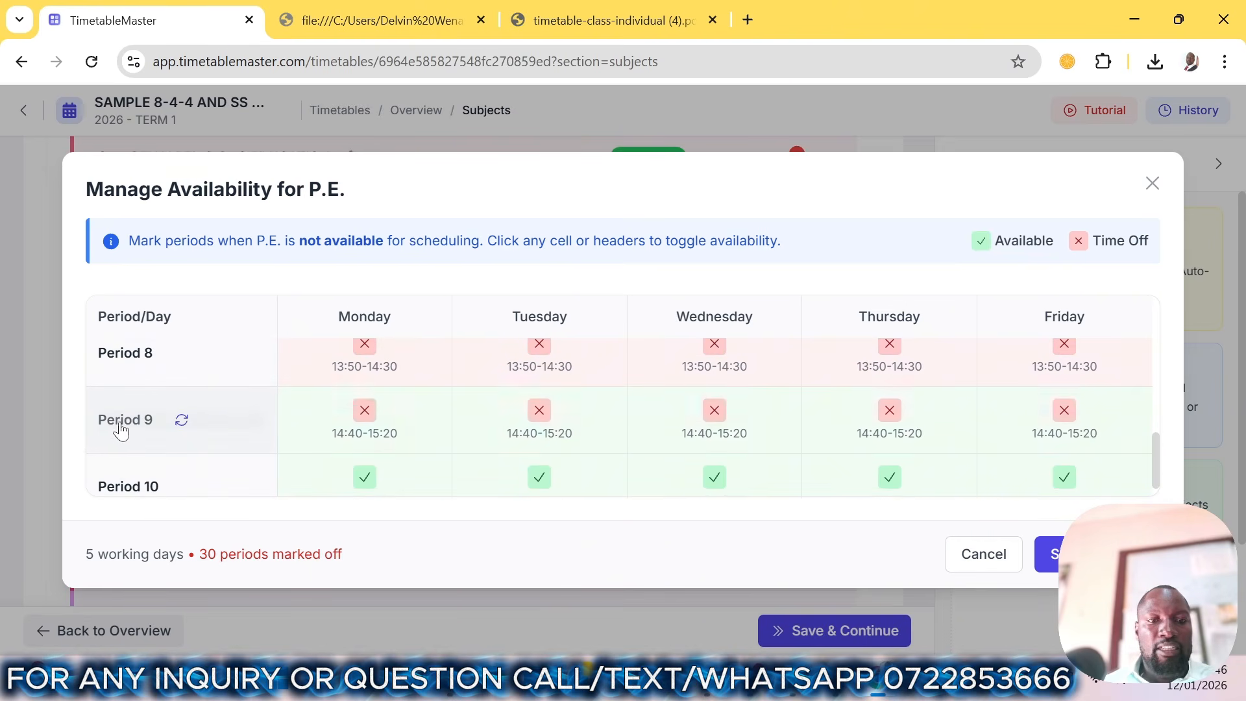
{"action": "left_click", "coordinate": [120, 484]}
{"action": "scroll", "coordinate": [133, 470], "scroll_direction": "down", "scroll_amount": 1}
{"action": "left_click", "coordinate": [1048, 553]}
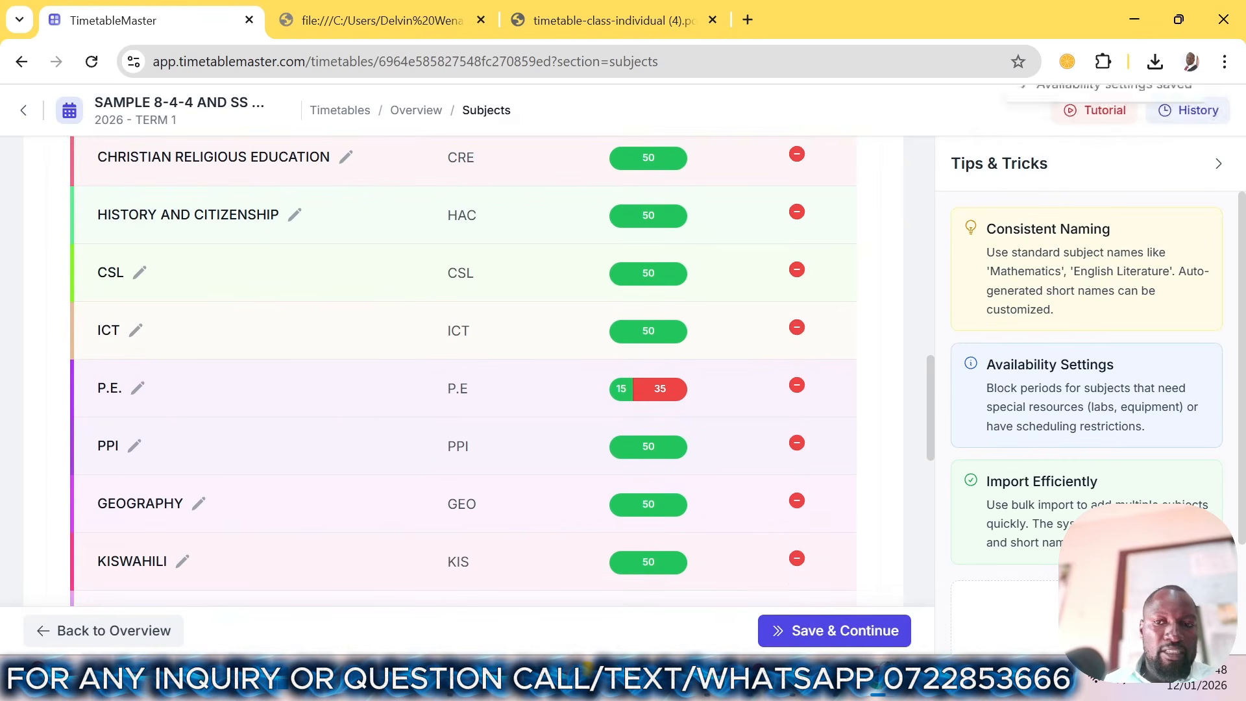
- Find PPI in the assigned subjects and open its availability grid
{"action": "scroll", "coordinate": [518, 381], "scroll_direction": "up", "scroll_amount": 3}
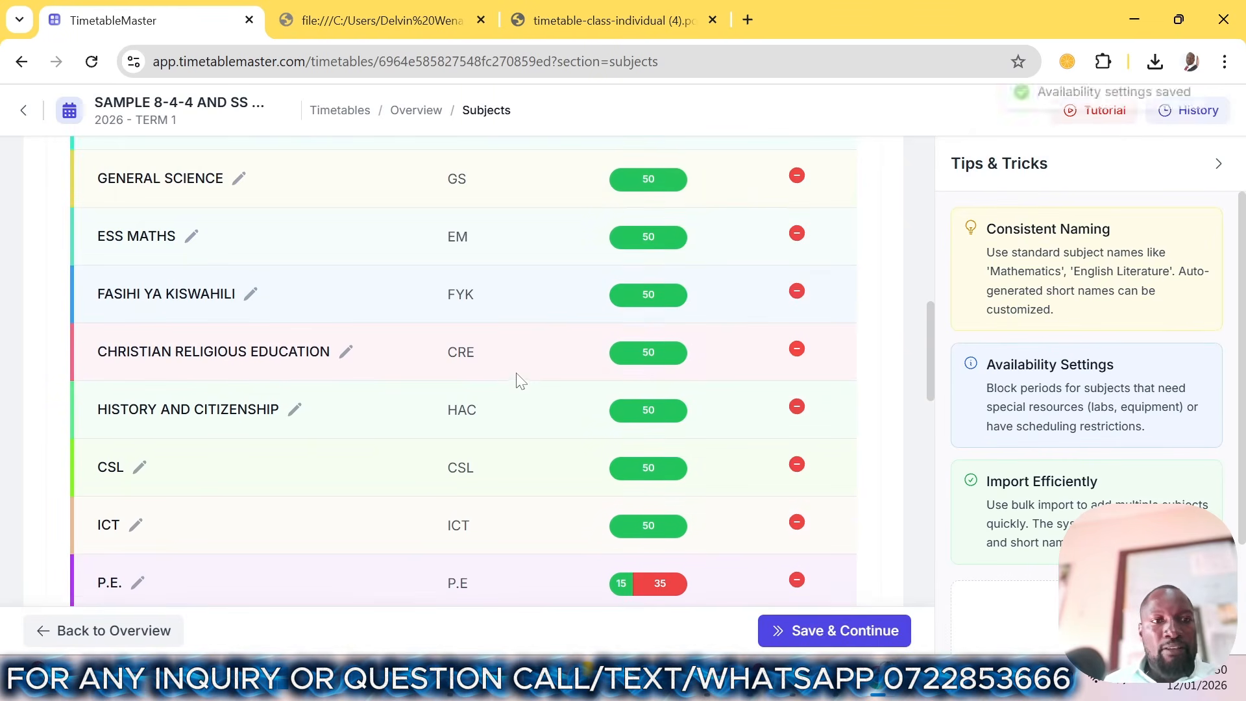
{"action": "scroll", "coordinate": [516, 374], "scroll_direction": "down", "scroll_amount": 1}
{"action": "scroll", "coordinate": [206, 382], "scroll_direction": "down", "scroll_amount": 5}
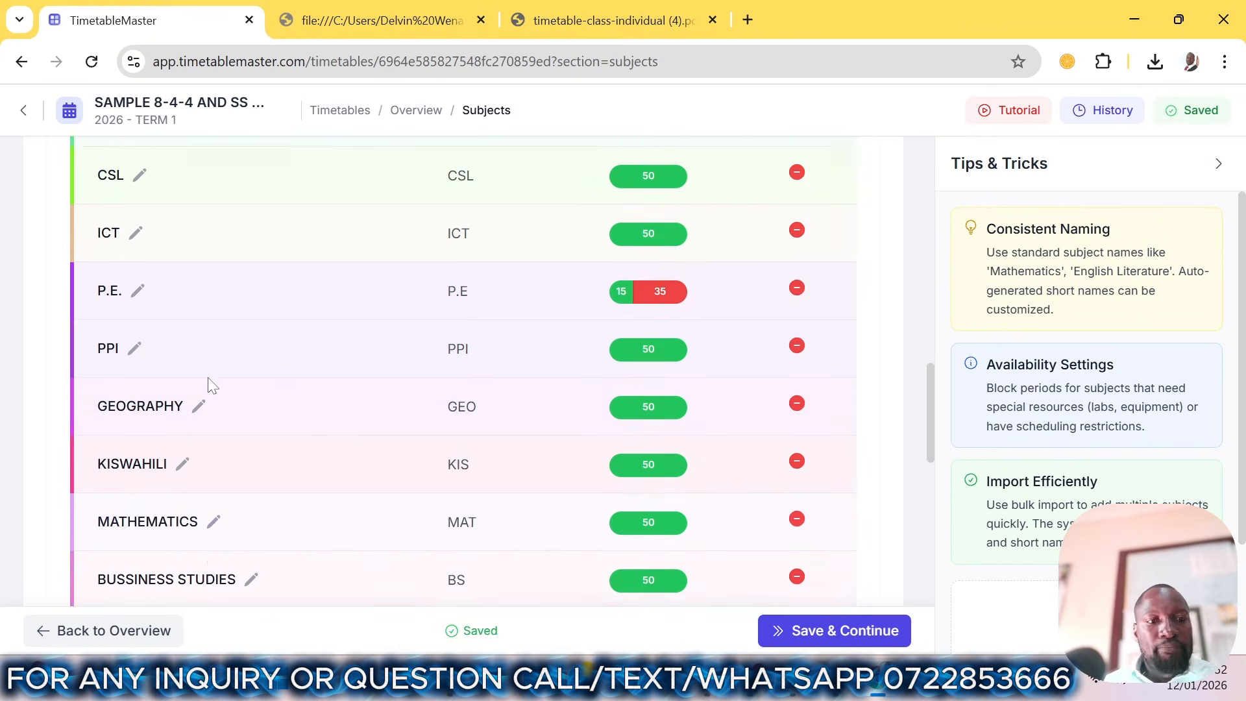
{"action": "scroll", "coordinate": [206, 366], "scroll_direction": "up", "scroll_amount": 4}
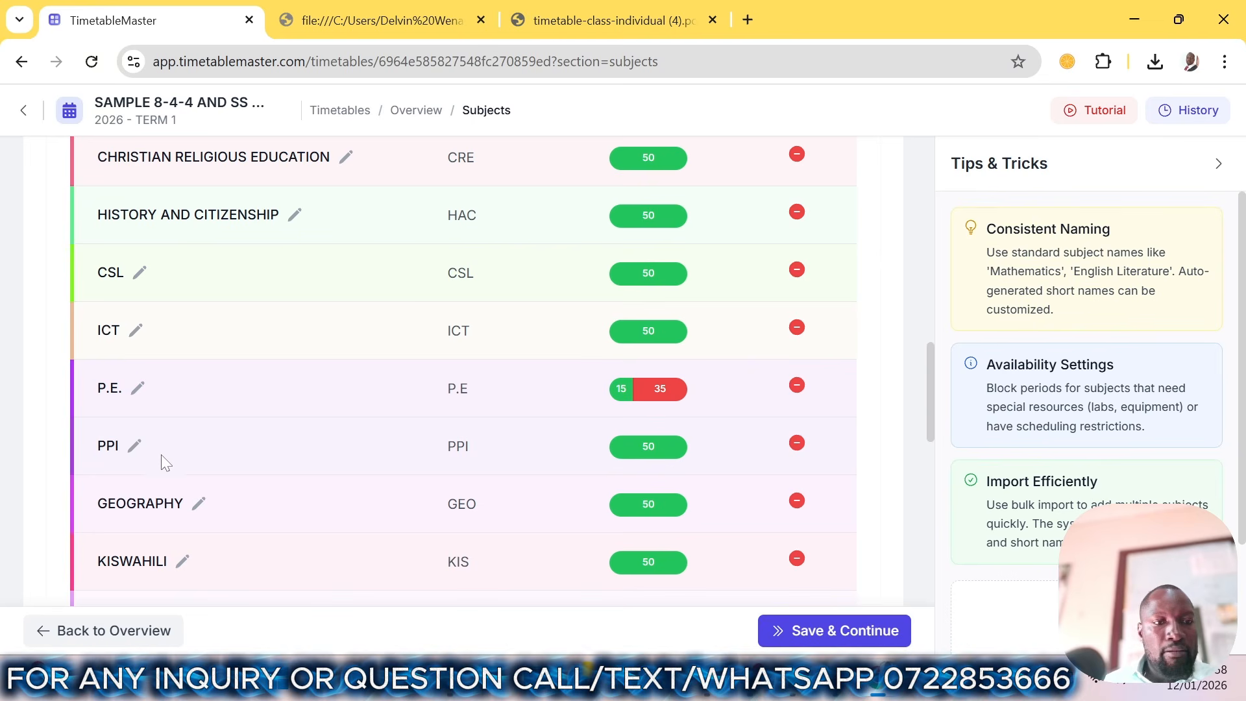
{"action": "left_click", "coordinate": [646, 444]}
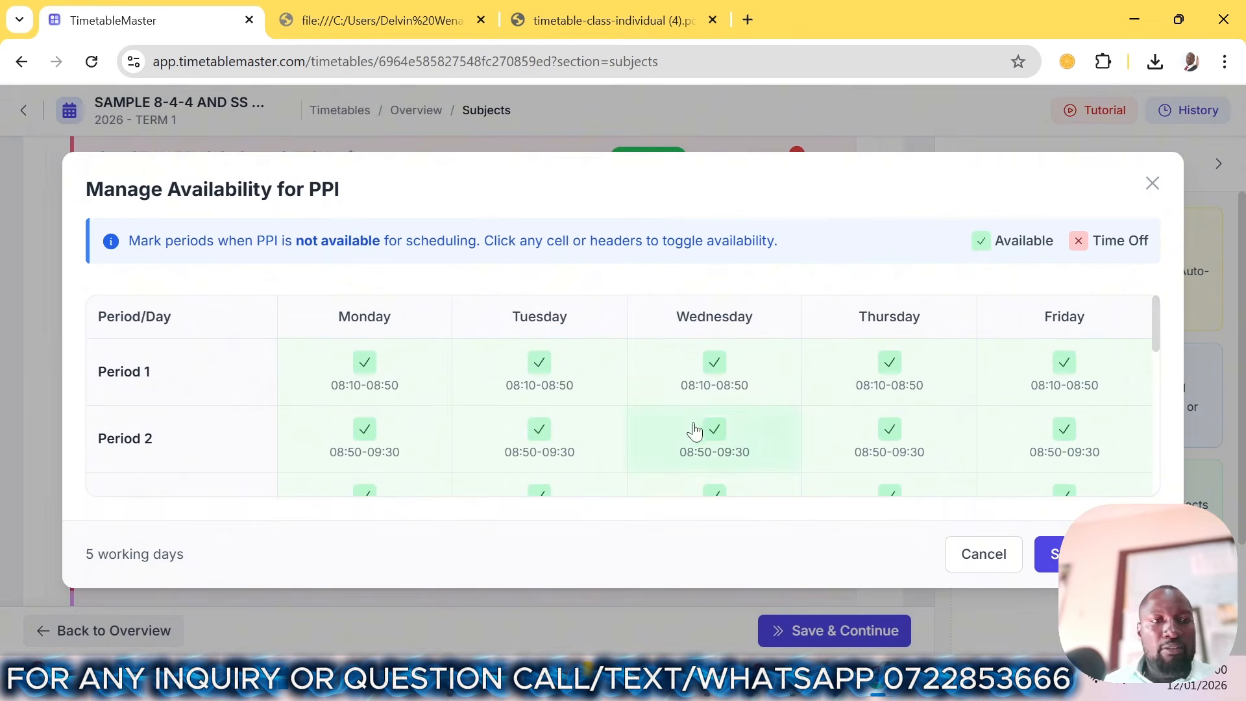
{"action": "scroll", "coordinate": [694, 432], "scroll_direction": "down", "scroll_amount": 5}
{"action": "scroll", "coordinate": [687, 433], "scroll_direction": "up", "scroll_amount": 5}
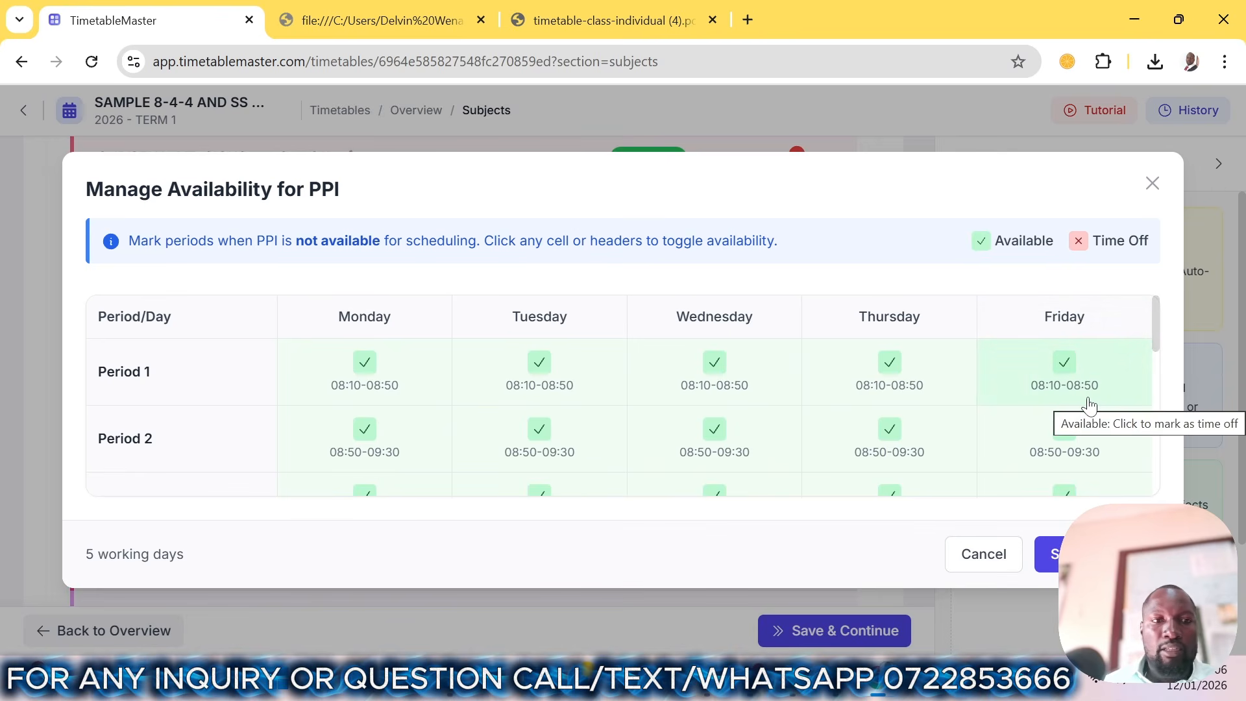
- Mark Monday through Thursday entirely as time off for PPI, along with Period 2 on all days
{"action": "left_click", "coordinate": [362, 313]}
{"action": "left_click", "coordinate": [104, 437]}
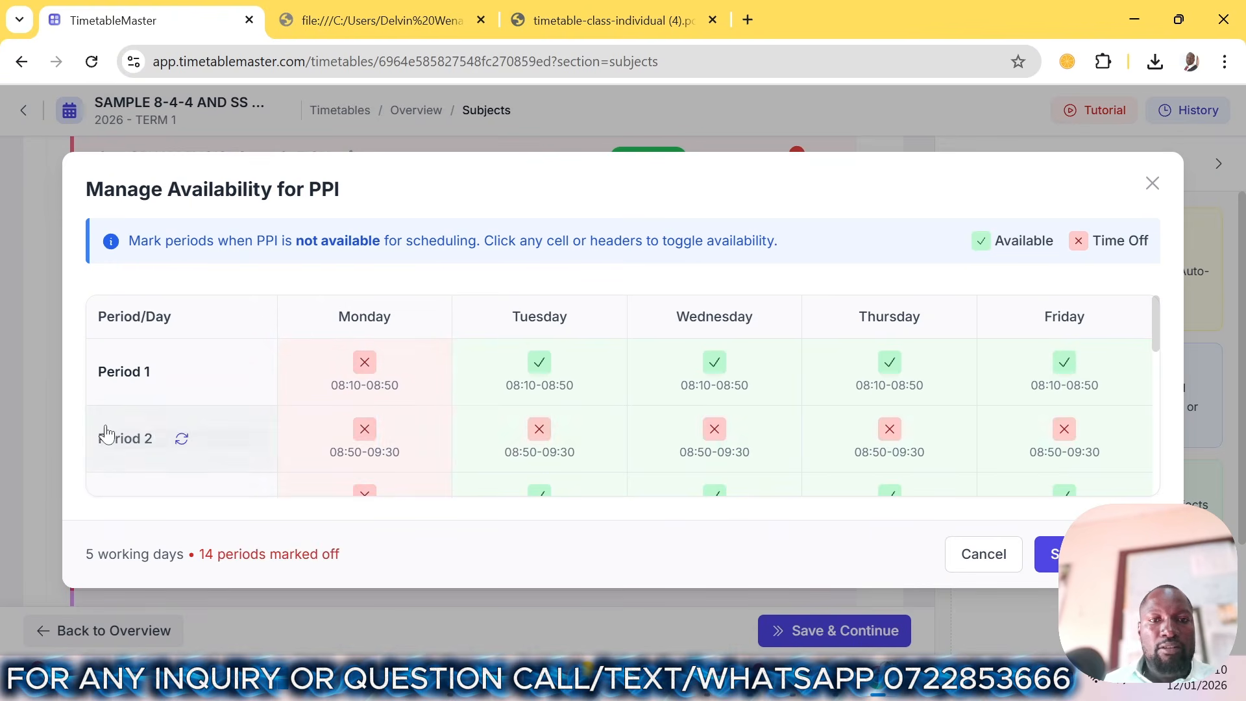
{"action": "left_click", "coordinate": [548, 313]}
{"action": "left_click", "coordinate": [691, 312]}
{"action": "left_click", "coordinate": [921, 328]}
- Mark Periods 3, 4, 5 and 6 as time off for PPI on Friday as well
{"action": "scroll", "coordinate": [980, 353], "scroll_direction": "down", "scroll_amount": 3}
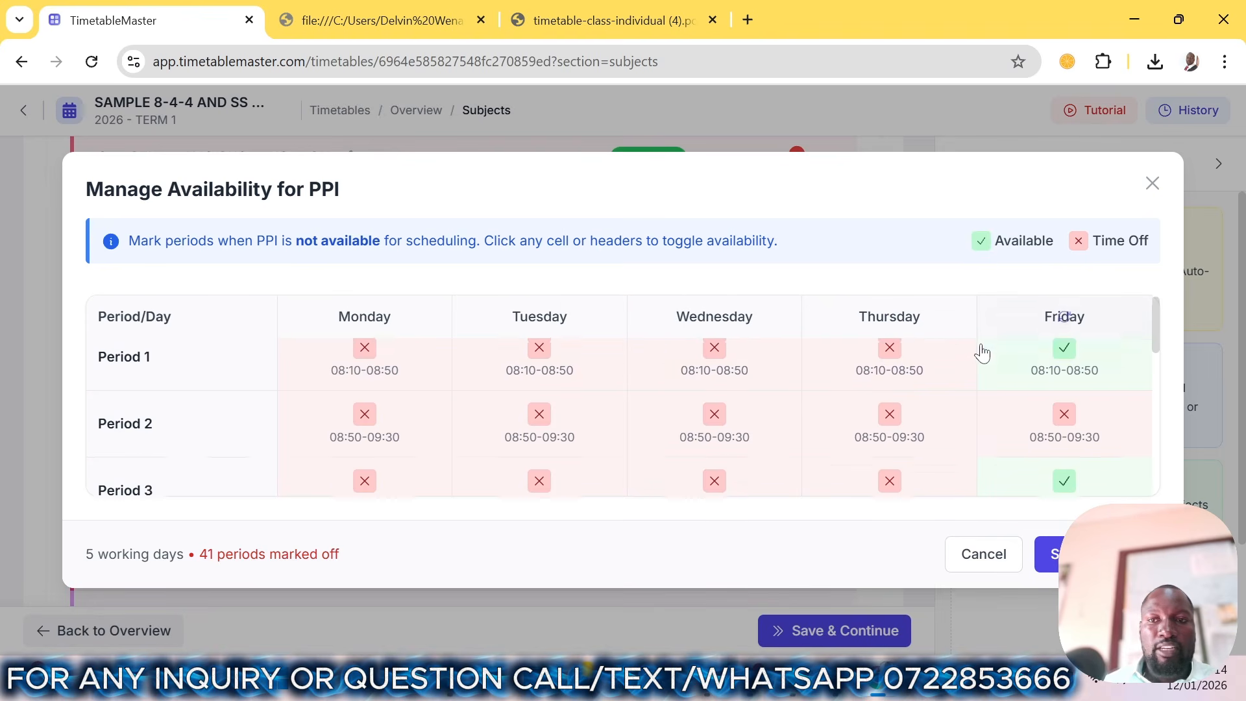
{"action": "scroll", "coordinate": [996, 365], "scroll_direction": "up", "scroll_amount": 1}
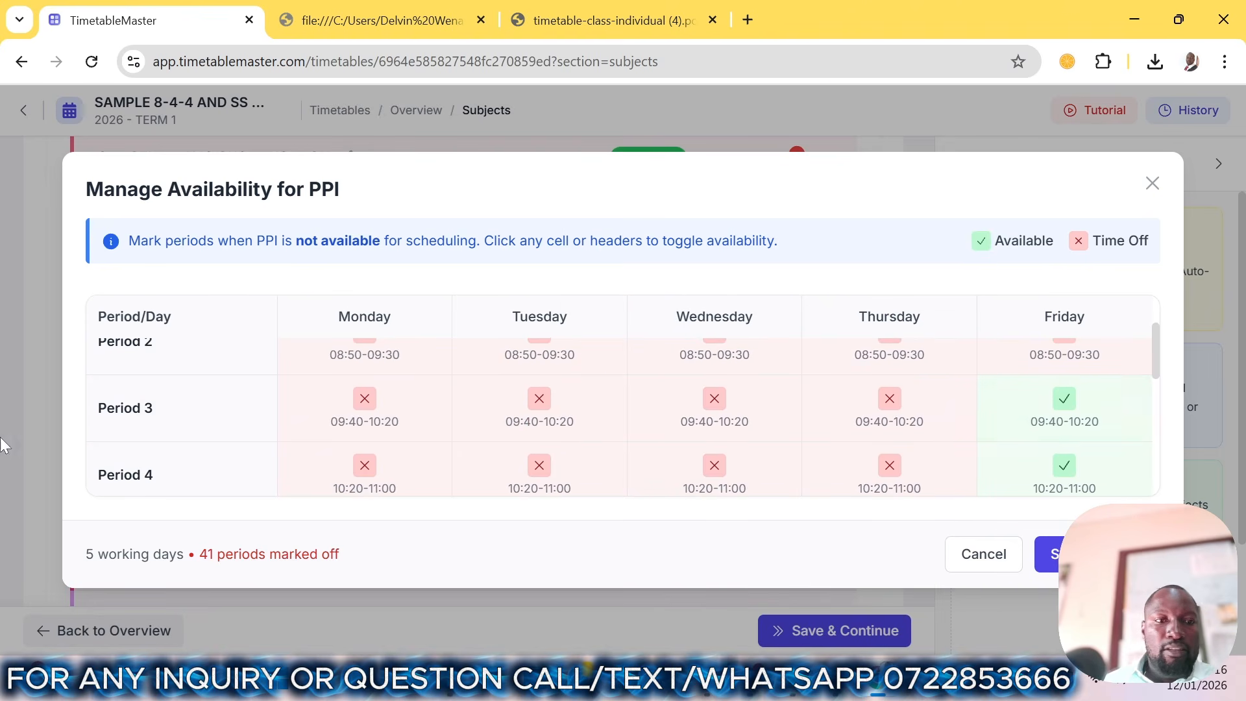
{"action": "left_click", "coordinate": [113, 419]}
{"action": "scroll", "coordinate": [117, 422], "scroll_direction": "down", "scroll_amount": 3}
{"action": "scroll", "coordinate": [129, 403], "scroll_direction": "up", "scroll_amount": 1}
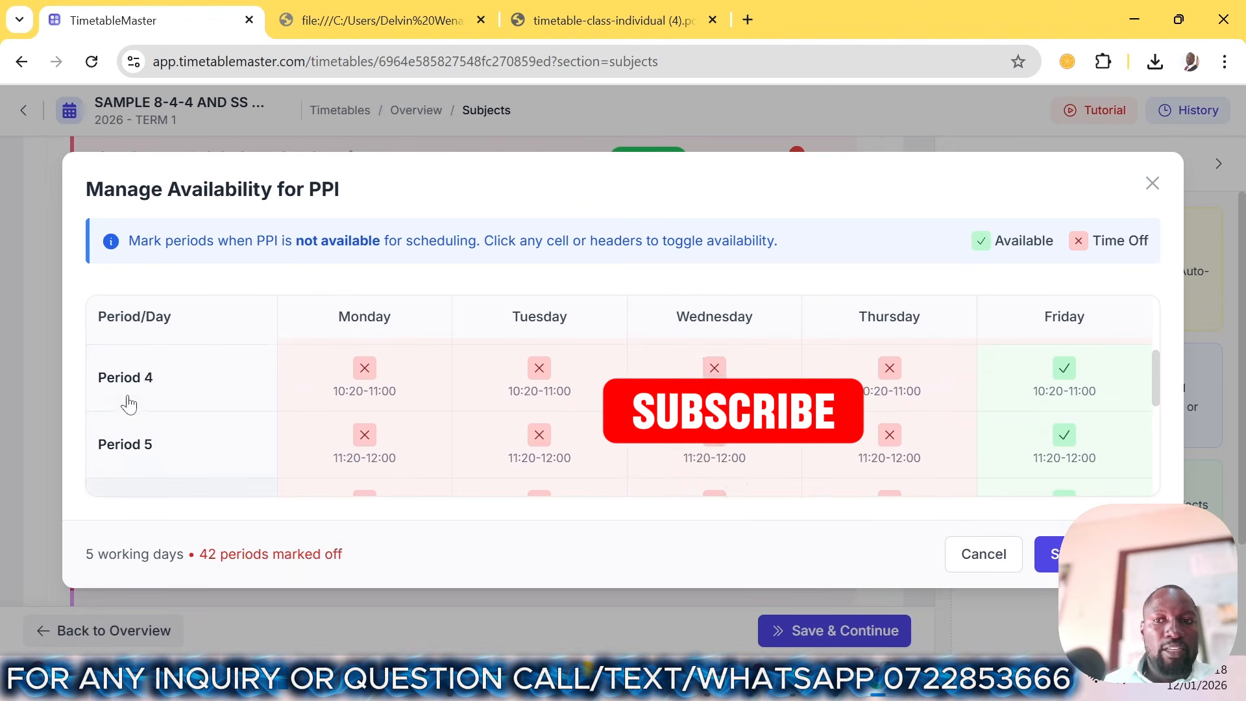
{"action": "left_click", "coordinate": [123, 396]}
{"action": "left_click", "coordinate": [129, 445]}
{"action": "scroll", "coordinate": [131, 445], "scroll_direction": "down", "scroll_amount": 1}
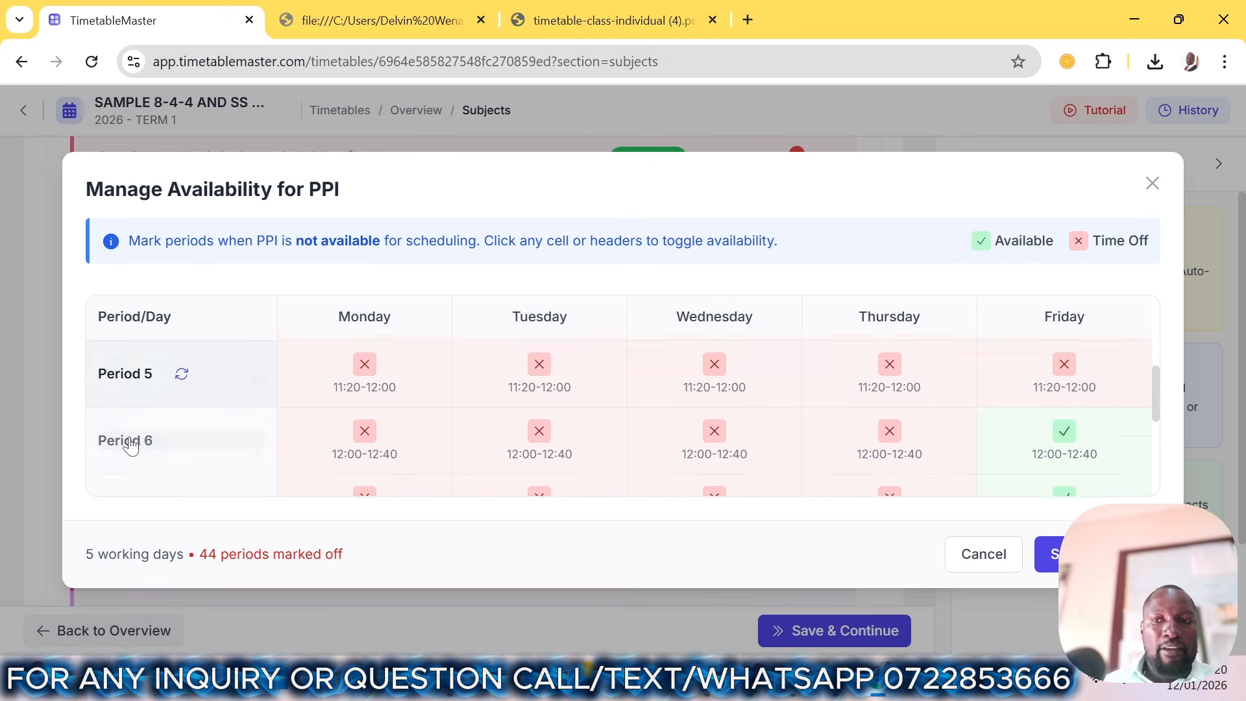
{"action": "left_click", "coordinate": [123, 417]}
{"action": "scroll", "coordinate": [123, 417], "scroll_direction": "down", "scroll_amount": 1}
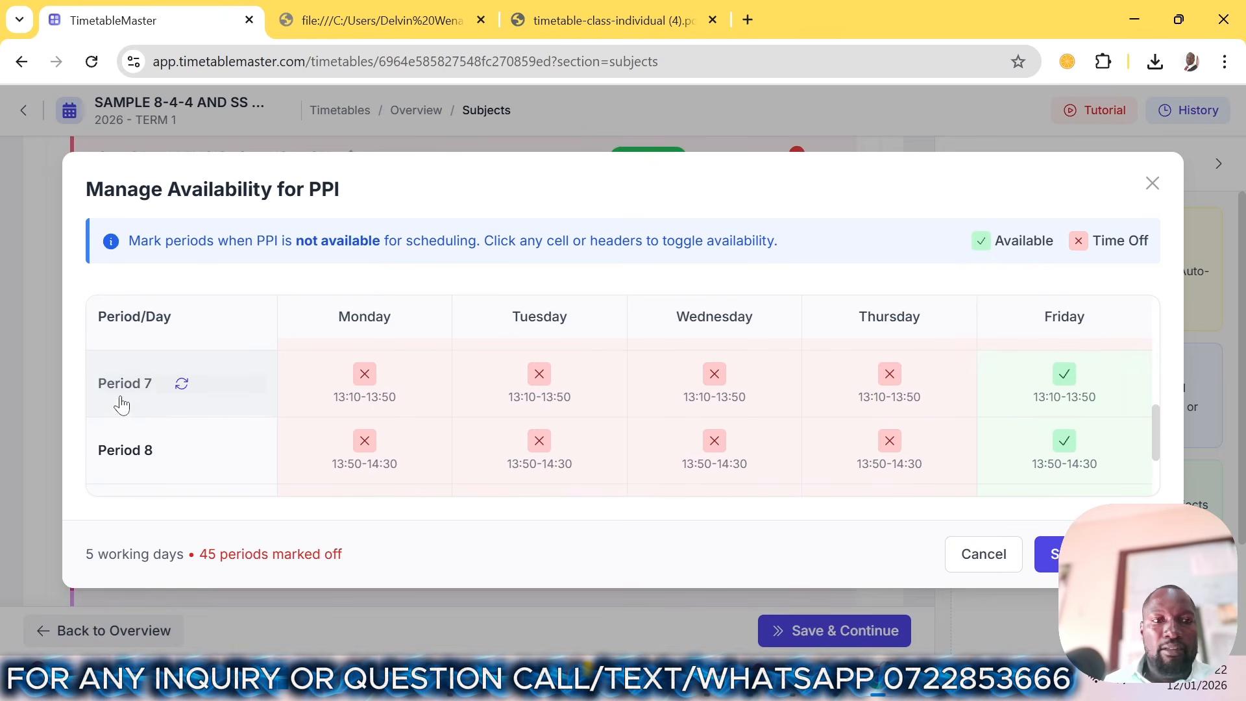
- Mark Periods 7, 8, 9 and 10 as time off for PPI on Friday too and save its availability
{"action": "left_click", "coordinate": [122, 403]}
{"action": "left_click", "coordinate": [122, 448]}
{"action": "scroll", "coordinate": [123, 453], "scroll_direction": "down", "scroll_amount": 2}
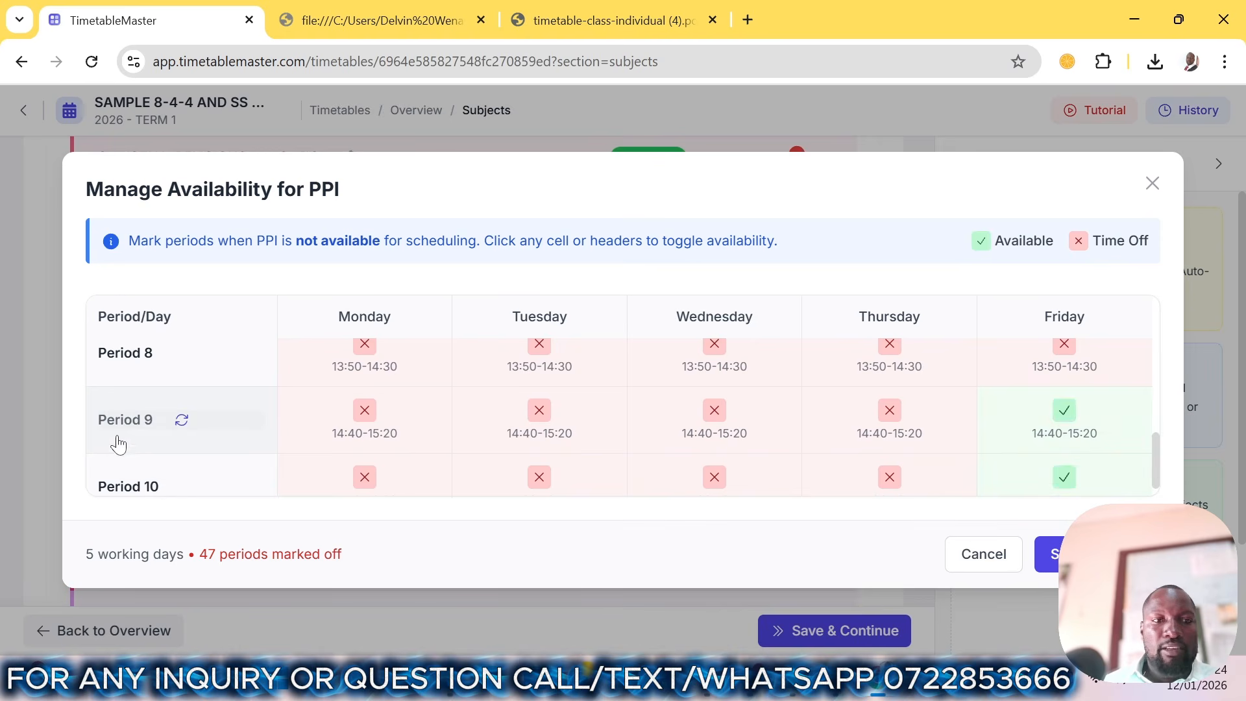
{"action": "left_click", "coordinate": [118, 443]}
{"action": "left_click", "coordinate": [122, 488]}
{"action": "scroll", "coordinate": [122, 484], "scroll_direction": "down", "scroll_amount": 1}
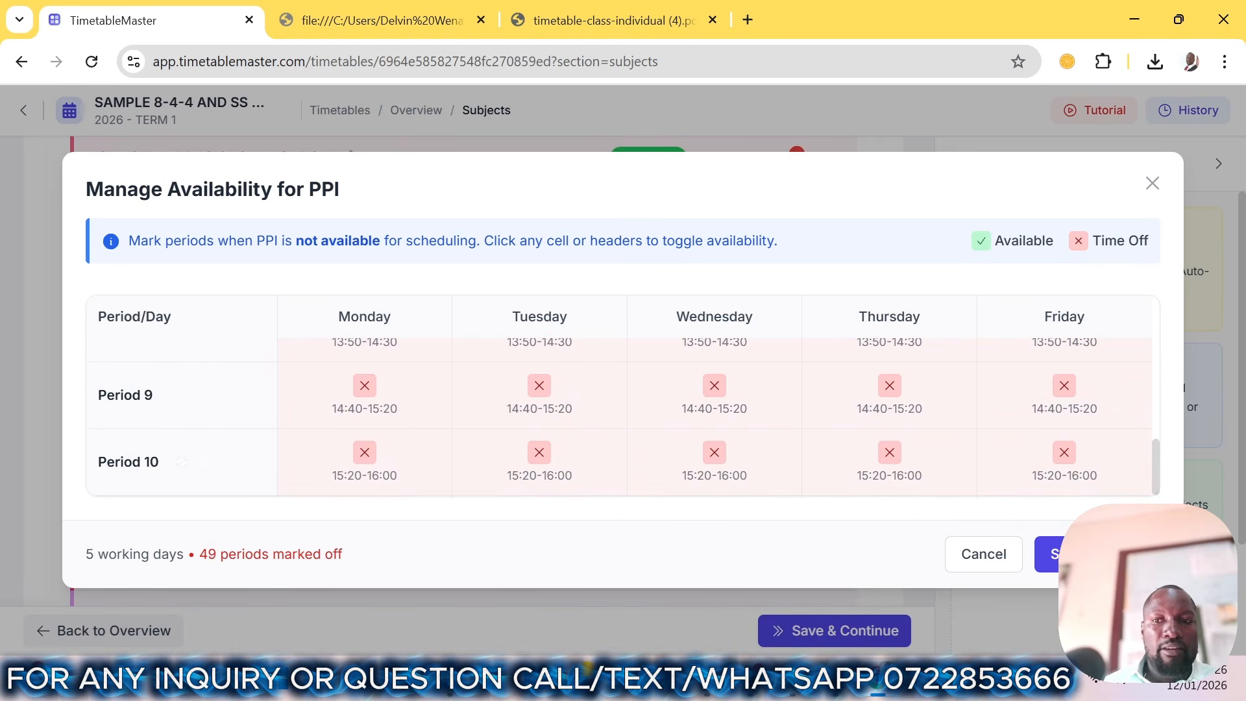
{"action": "left_click", "coordinate": [1048, 554]}
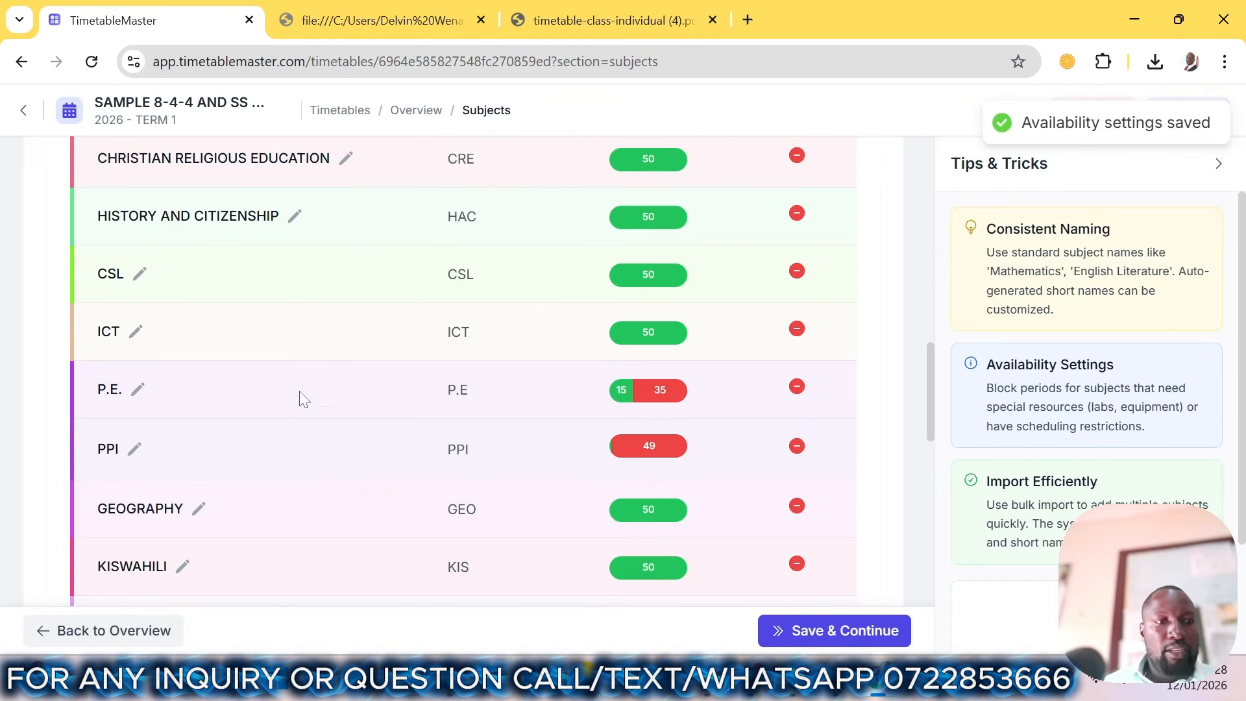
- Find CLASS MEETING in the assigned subjects and open its availability grid
{"action": "scroll", "coordinate": [299, 393], "scroll_direction": "up", "scroll_amount": 2}
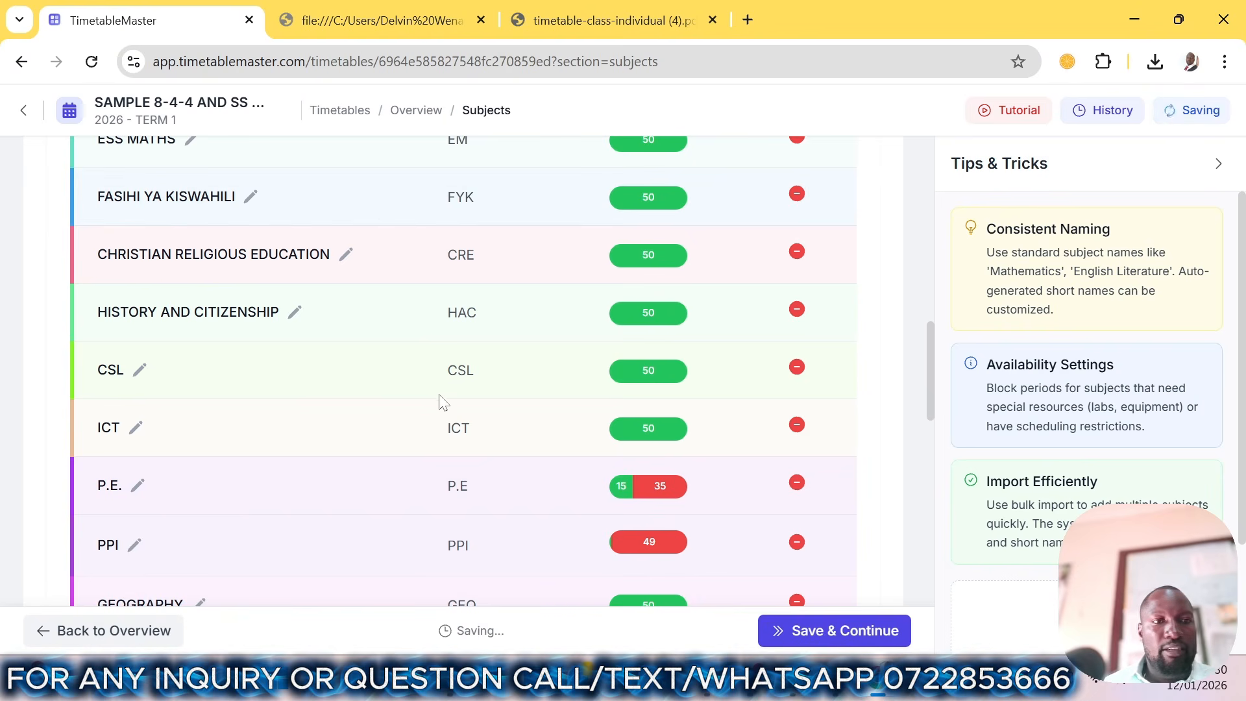
{"action": "scroll", "coordinate": [390, 395], "scroll_direction": "up", "scroll_amount": 6}
{"action": "scroll", "coordinate": [340, 349], "scroll_direction": "up", "scroll_amount": 5}
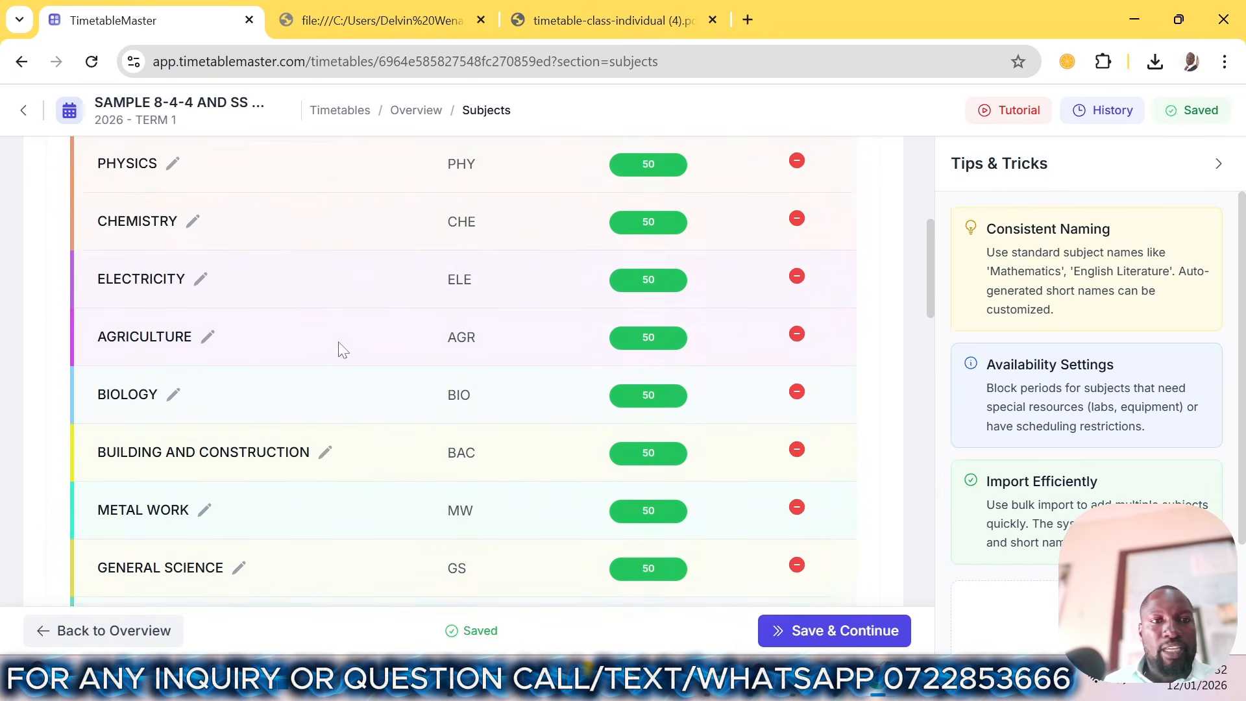
{"action": "scroll", "coordinate": [340, 347], "scroll_direction": "down", "scroll_amount": 15}
{"action": "scroll", "coordinate": [341, 341], "scroll_direction": "down", "scroll_amount": 5}
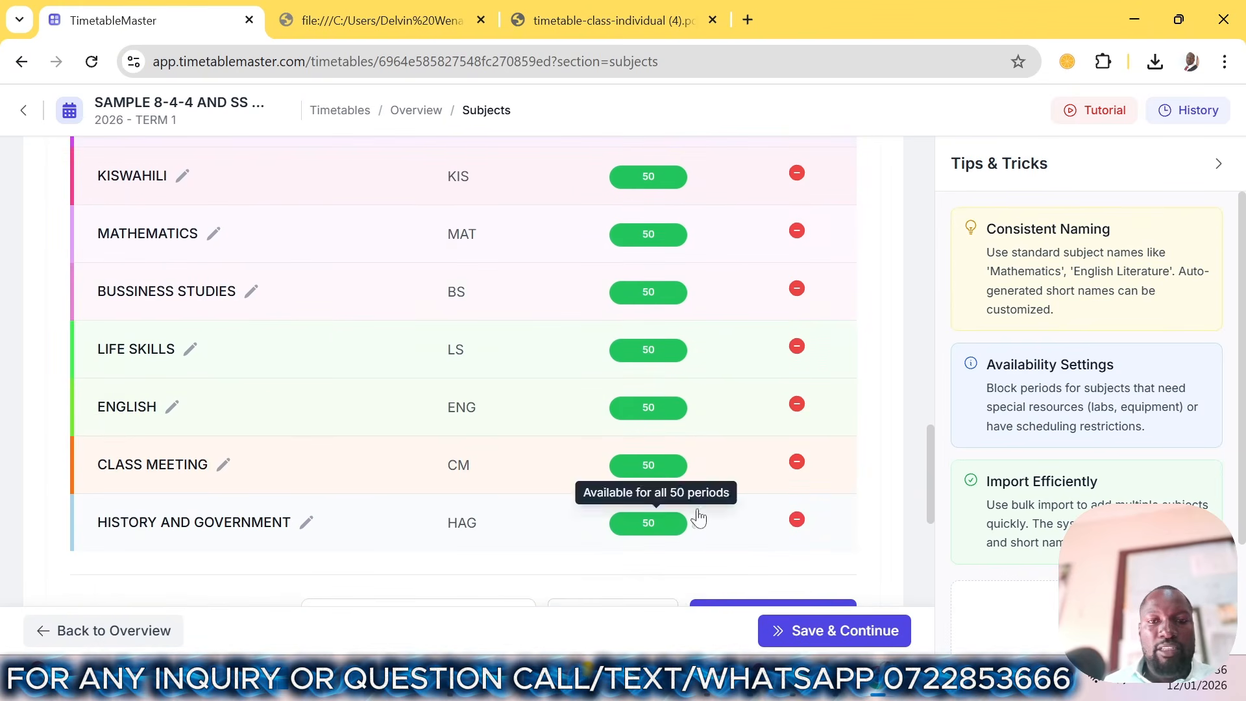
{"action": "left_click", "coordinate": [695, 469]}
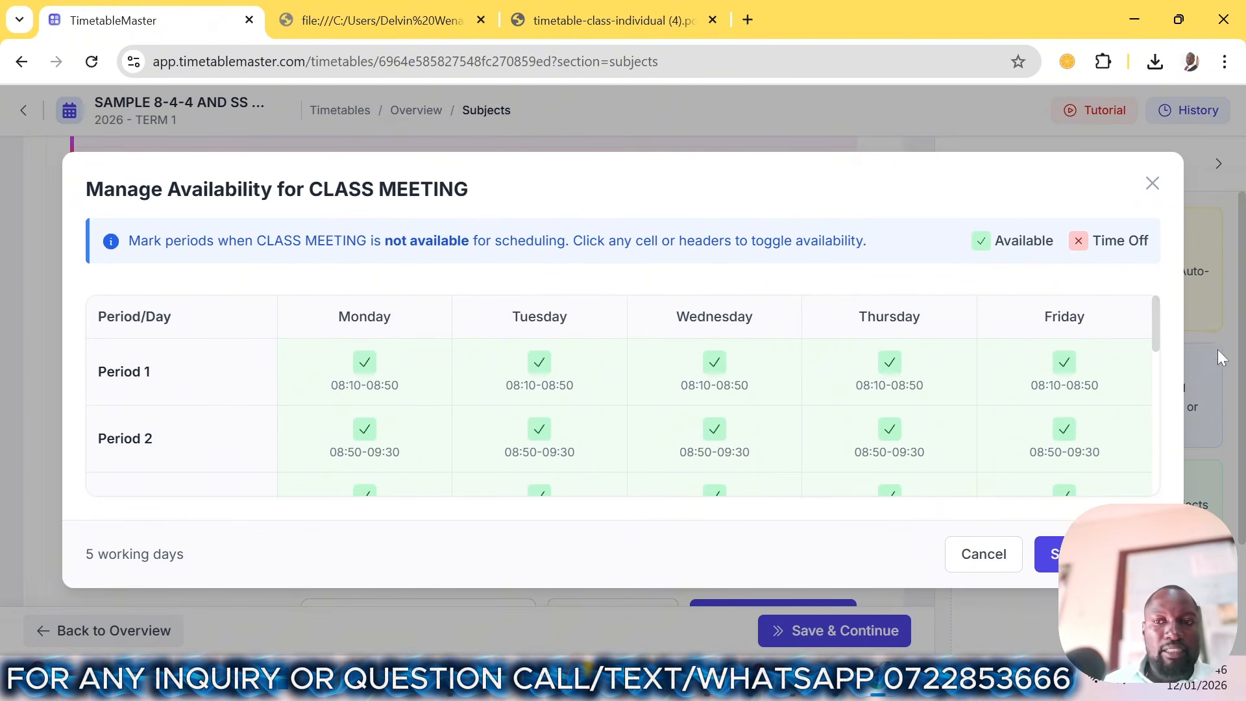
{"action": "mouse_move", "coordinate": [1154, 313]}
{"action": "left_mouse_down"}
{"action": "mouse_move", "coordinate": [1158, 339]}
{"action": "mouse_move", "coordinate": [1154, 310]}
{"action": "left_mouse_up"}
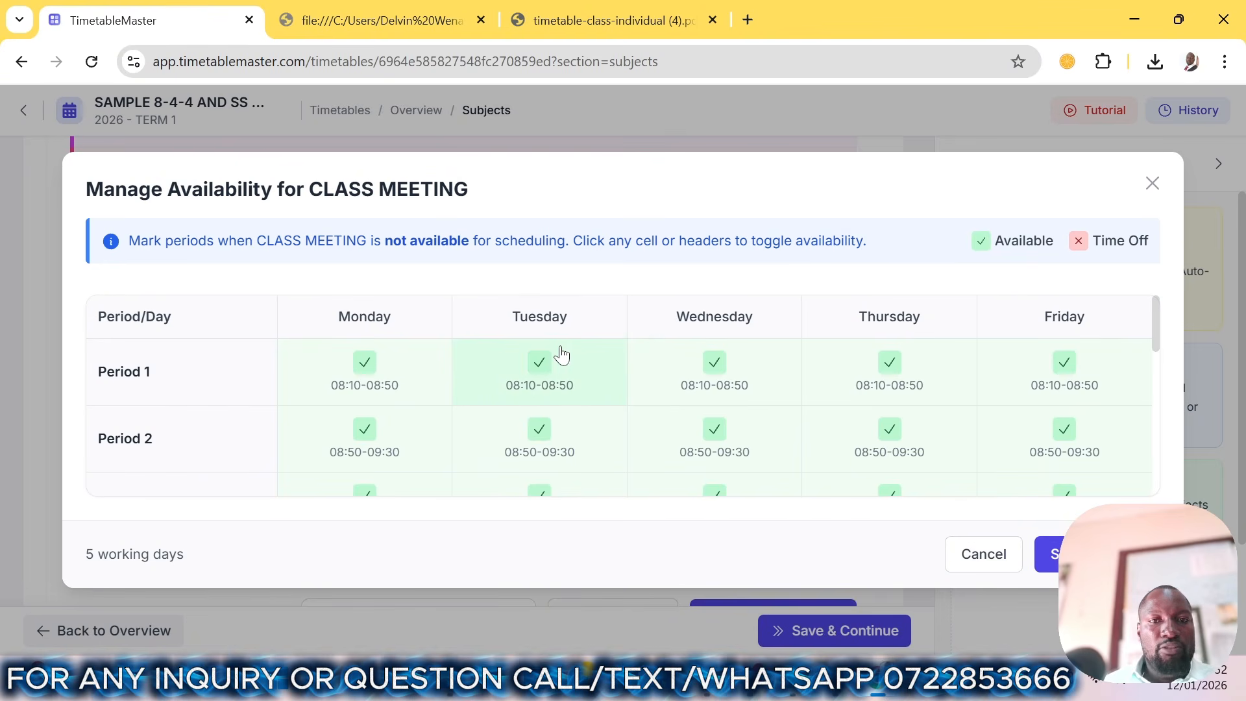
- Mark Periods 1, 2, 3 and 4 as time off for CLASS MEETING on all five days
{"action": "left_click", "coordinate": [153, 371]}
{"action": "left_click", "coordinate": [200, 440]}
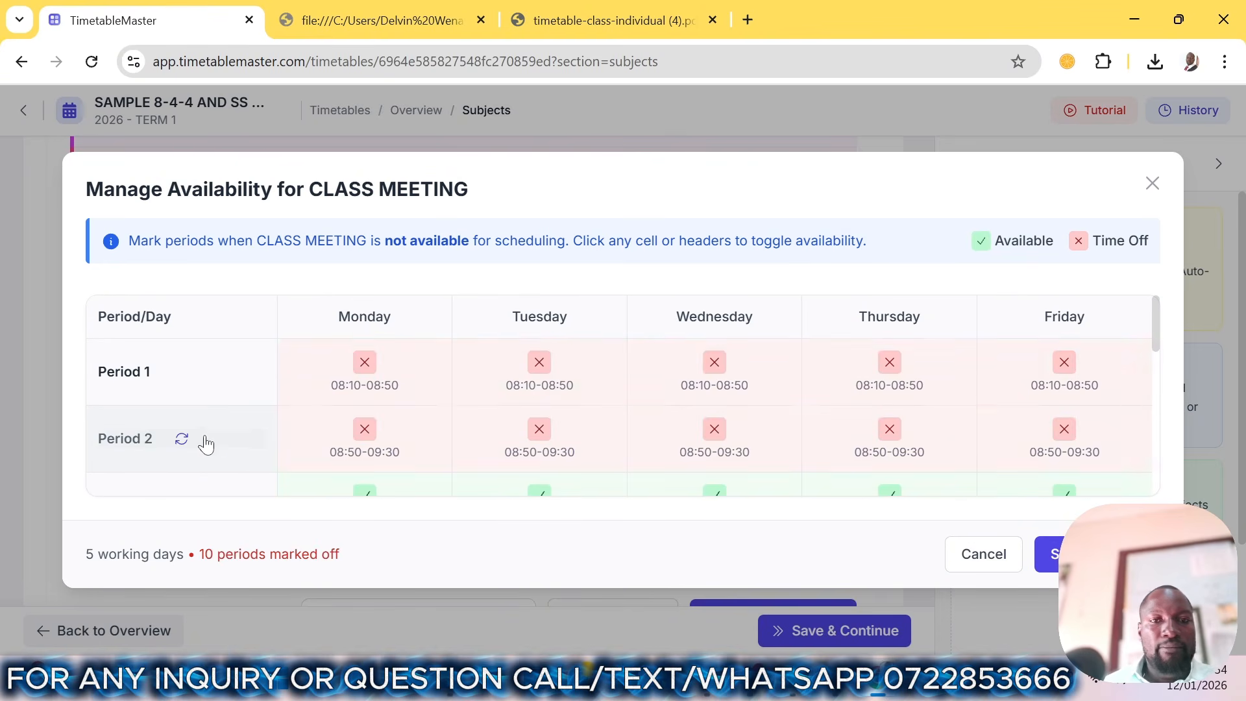
{"action": "scroll", "coordinate": [206, 444], "scroll_direction": "down", "scroll_amount": 1}
{"action": "left_click", "coordinate": [144, 420]}
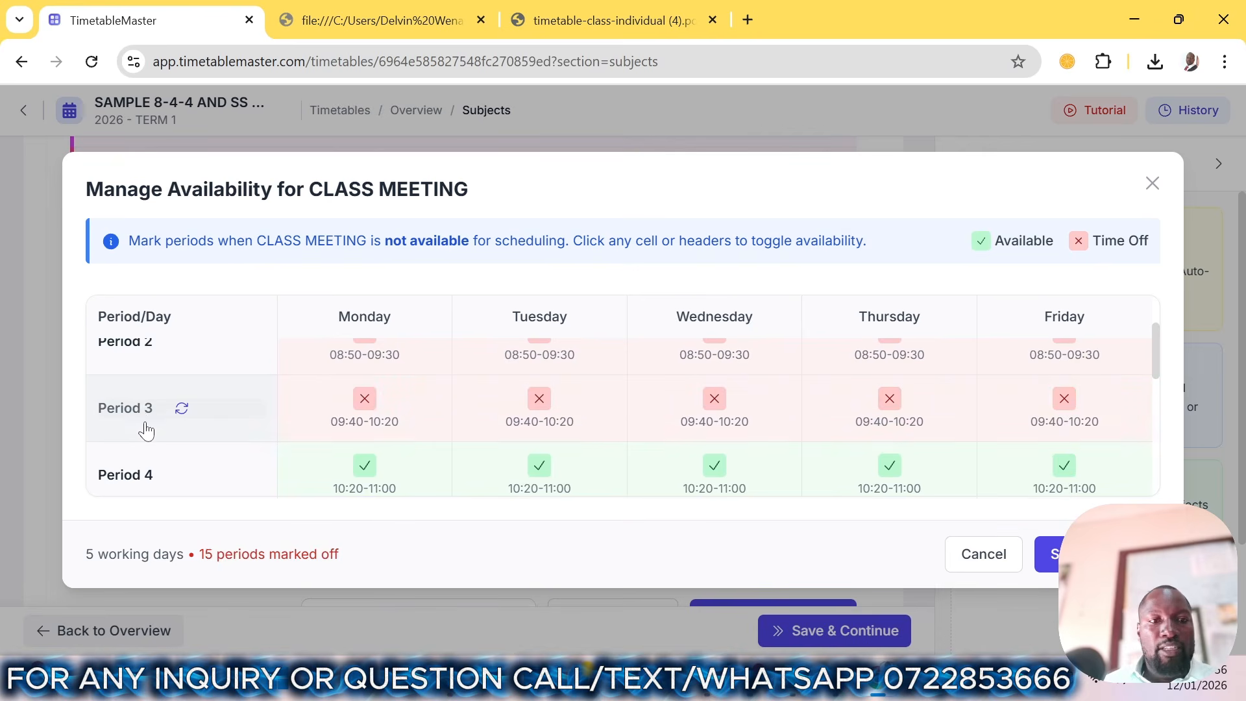
{"action": "left_click", "coordinate": [153, 462]}
- Mark Periods 5 and 6 as time off for CLASS MEETING on all five days
{"action": "scroll", "coordinate": [154, 452], "scroll_direction": "down", "scroll_amount": 1}
{"action": "scroll", "coordinate": [153, 452], "scroll_direction": "down", "scroll_amount": 1}
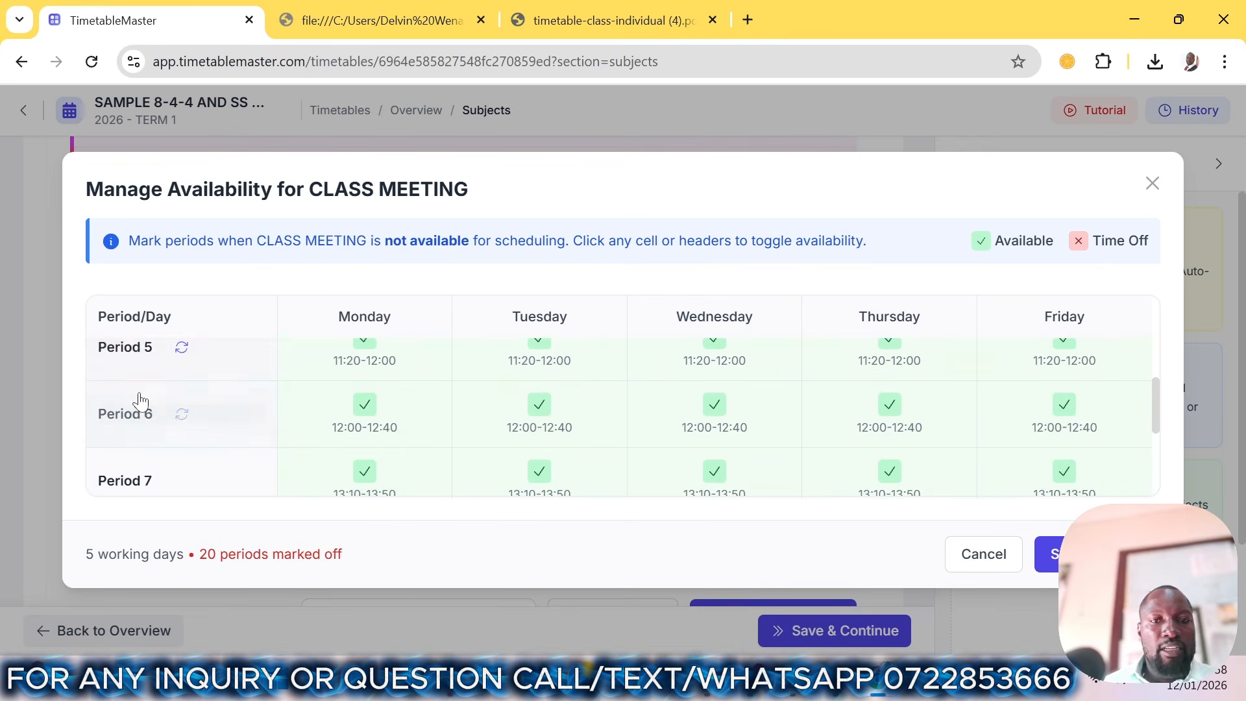
{"action": "scroll", "coordinate": [138, 400], "scroll_direction": "up", "scroll_amount": 2}
{"action": "left_click", "coordinate": [129, 448]}
{"action": "scroll", "coordinate": [148, 434], "scroll_direction": "down", "scroll_amount": 1}
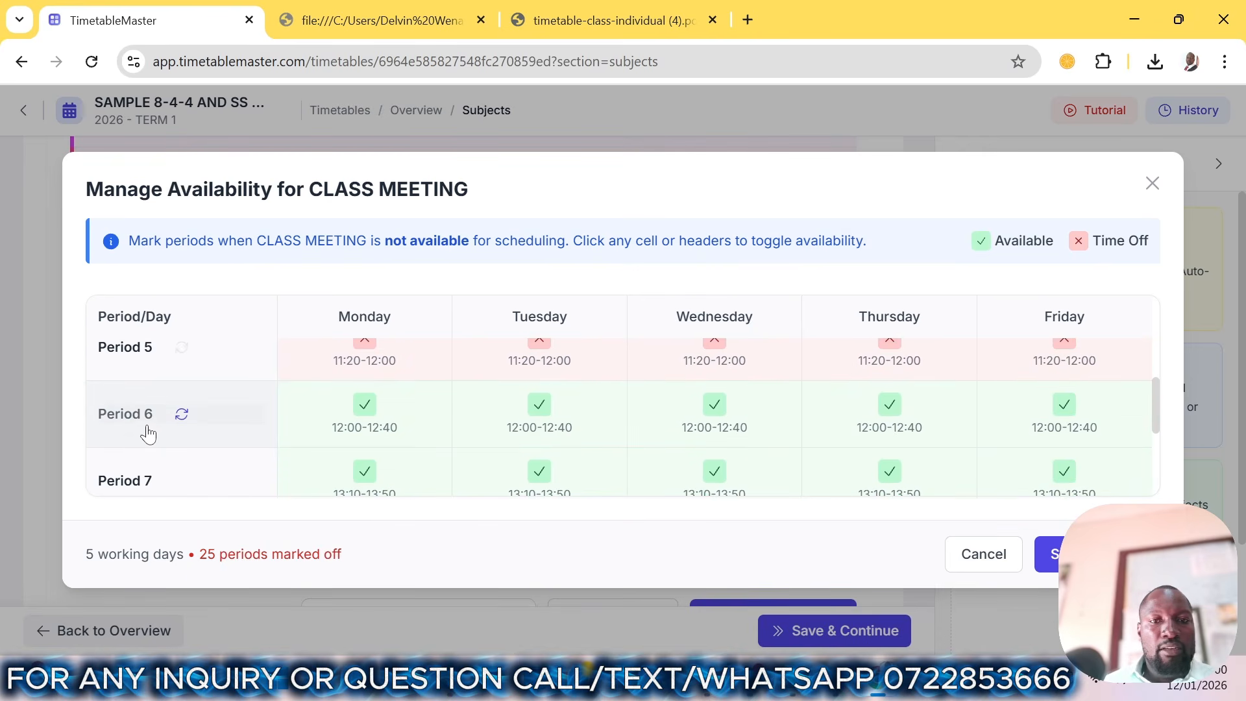
{"action": "left_click", "coordinate": [131, 421]}
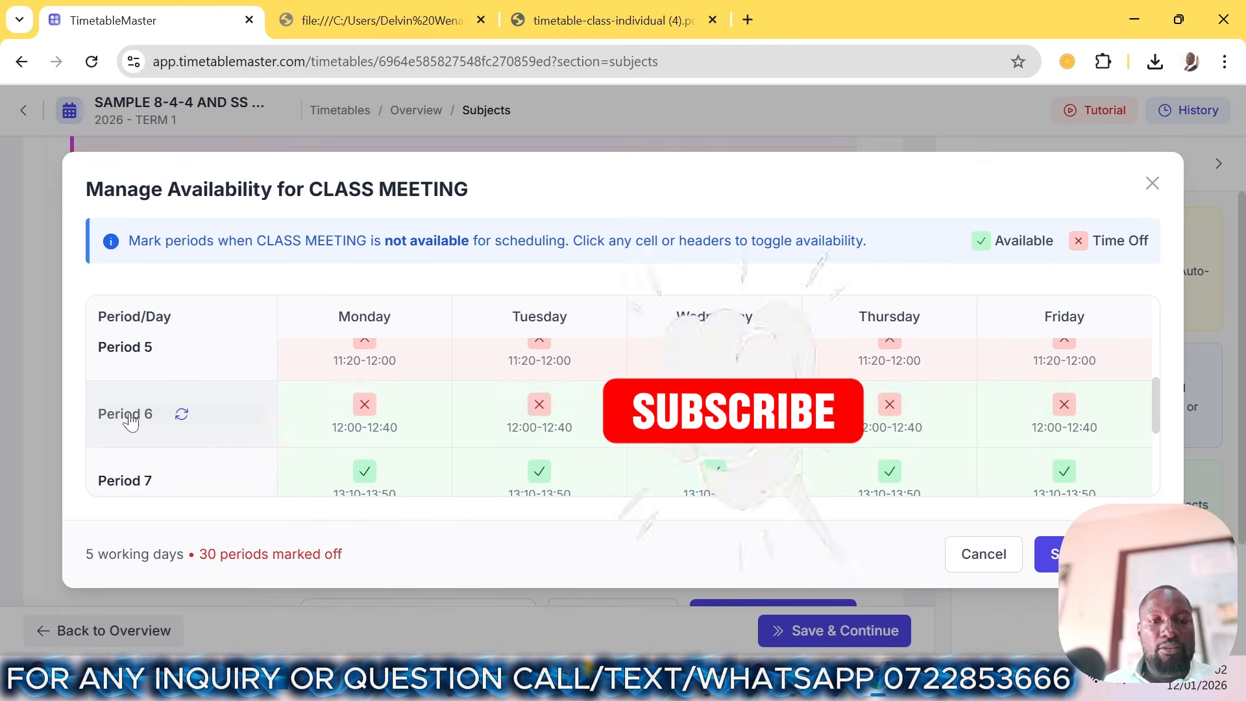
- Mark Periods 8, 9 and 10 as time off for CLASS MEETING on all five days, leaving Period 7 available
{"action": "scroll", "coordinate": [296, 454], "scroll_direction": "down", "scroll_amount": 1}
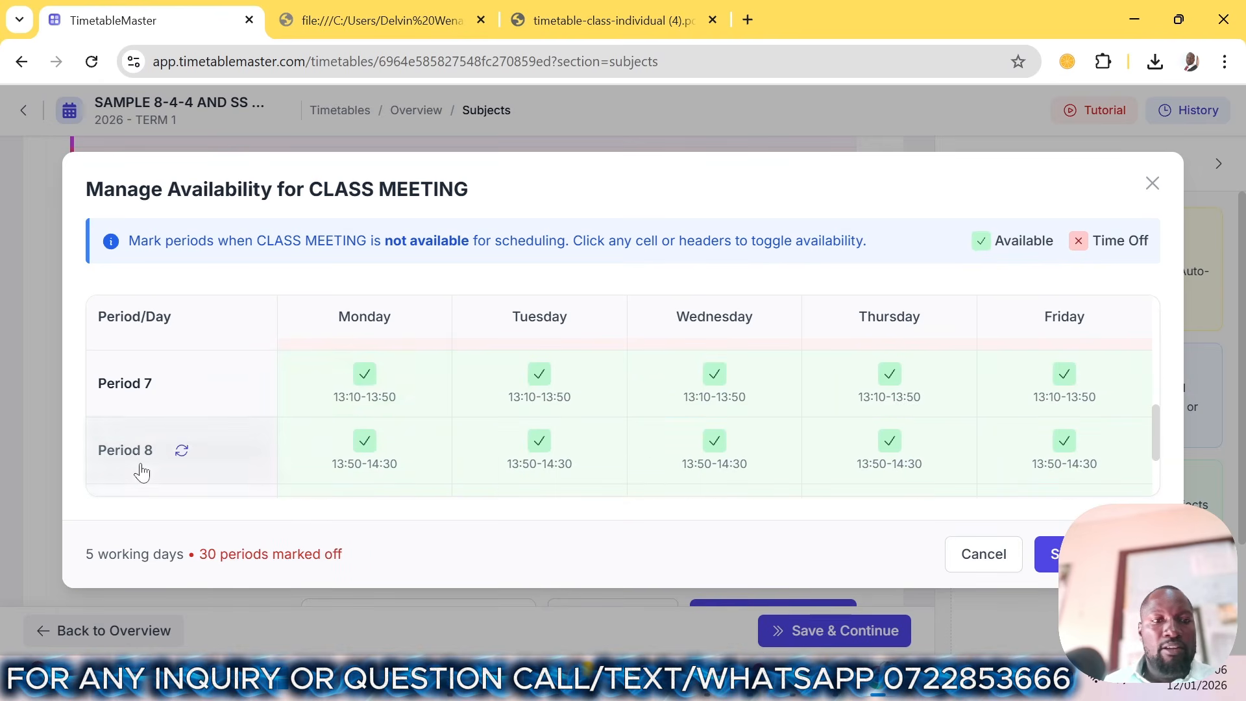
{"action": "left_click", "coordinate": [179, 449]}
{"action": "scroll", "coordinate": [342, 472], "scroll_direction": "down", "scroll_amount": 1}
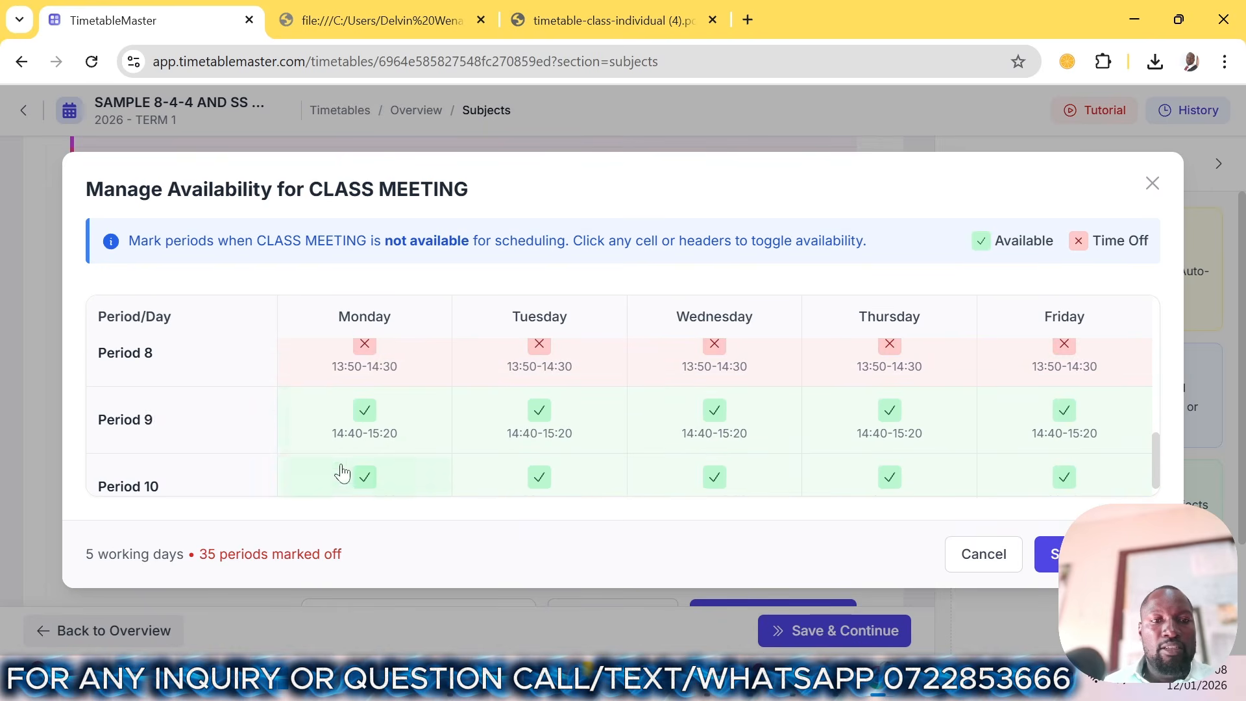
{"action": "left_click", "coordinate": [153, 436]}
{"action": "left_click", "coordinate": [153, 479]}
{"action": "scroll", "coordinate": [151, 468], "scroll_direction": "down", "scroll_amount": 1}
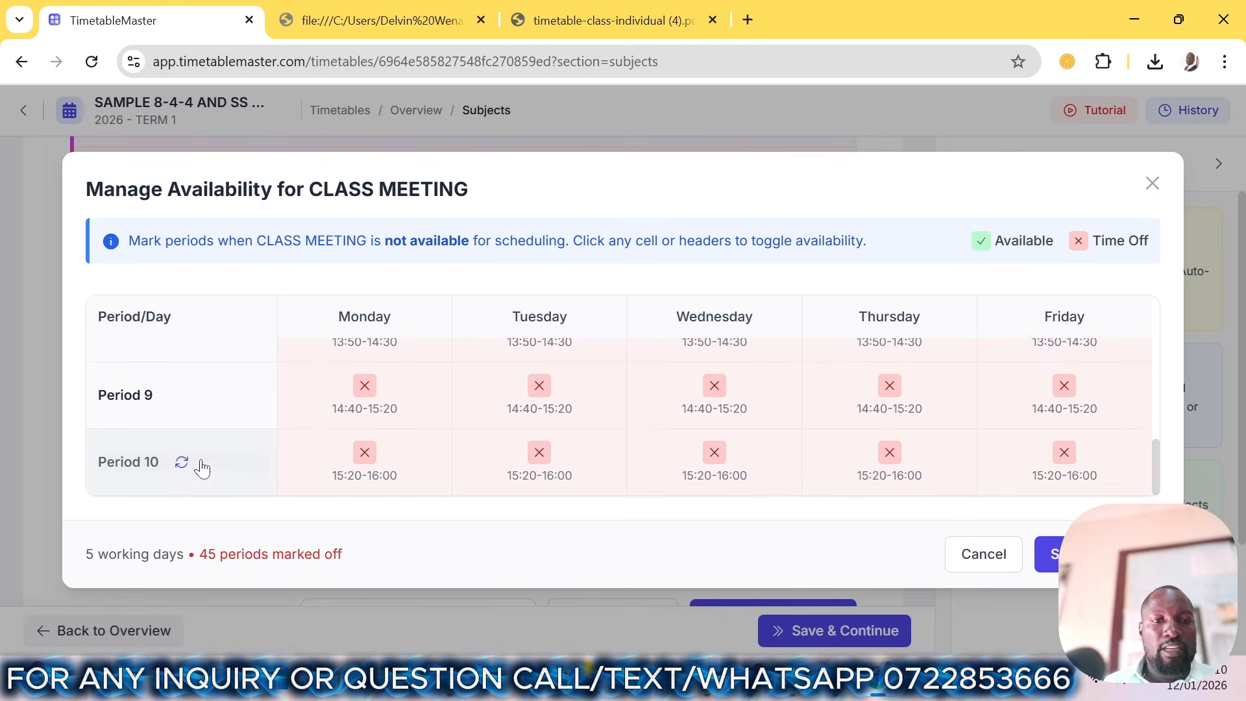
- Mark Monday, Wednesday, Thursday and Friday entirely as time off for CLASS MEETING and save its availability
{"action": "scroll", "coordinate": [201, 463], "scroll_direction": "up", "scroll_amount": 2}
{"action": "left_click", "coordinate": [695, 316]}
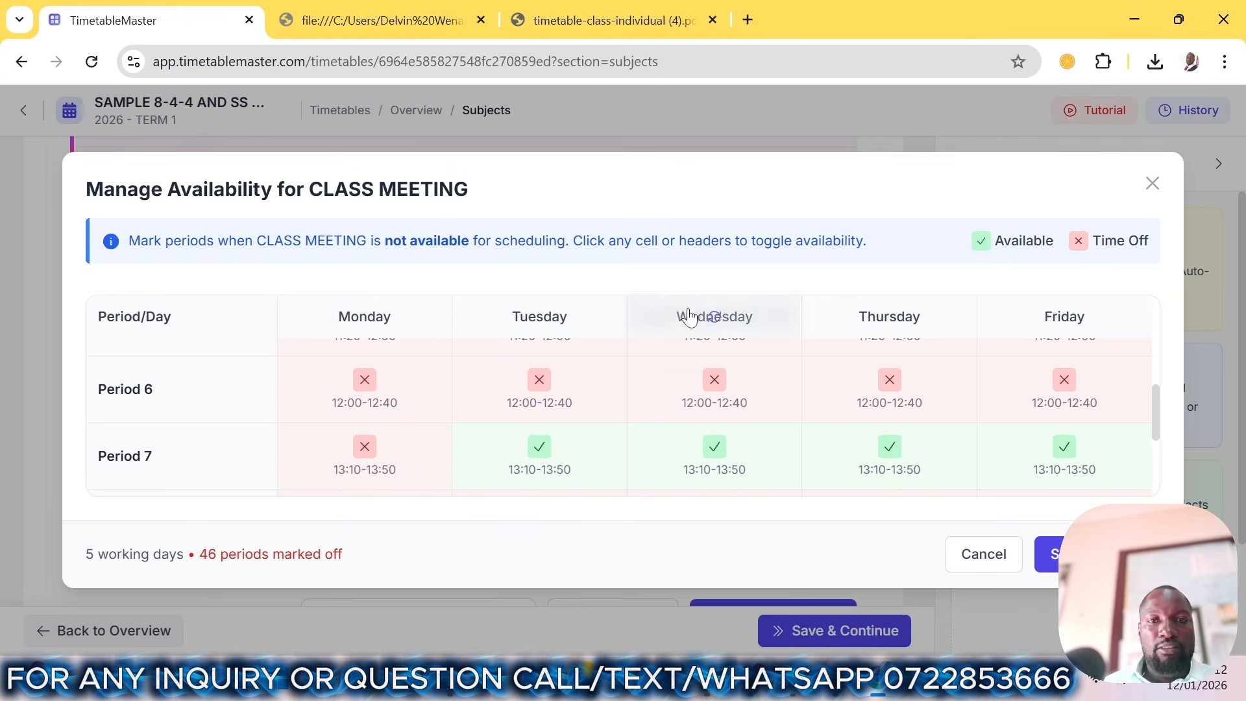
{"action": "left_click", "coordinate": [863, 320]}
{"action": "left_click", "coordinate": [1119, 327]}
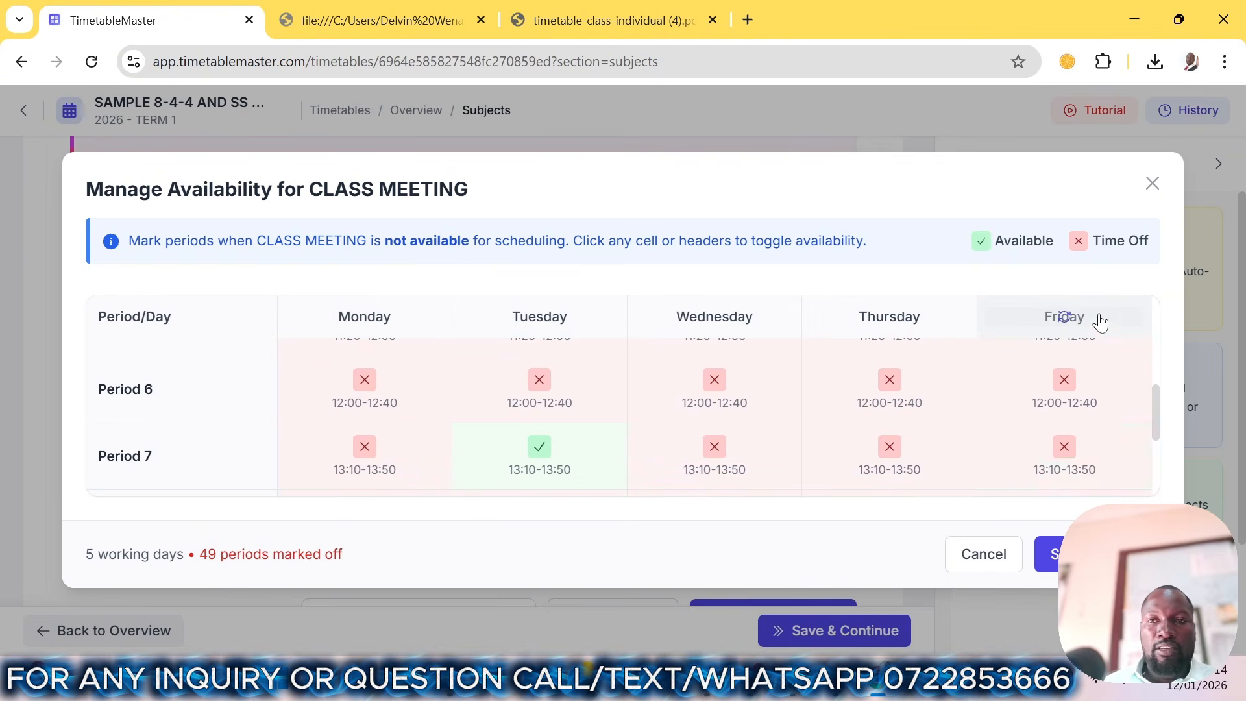
{"action": "scroll", "coordinate": [1077, 337], "scroll_direction": "down", "scroll_amount": 3}
{"action": "scroll", "coordinate": [1038, 350], "scroll_direction": "up", "scroll_amount": 2}
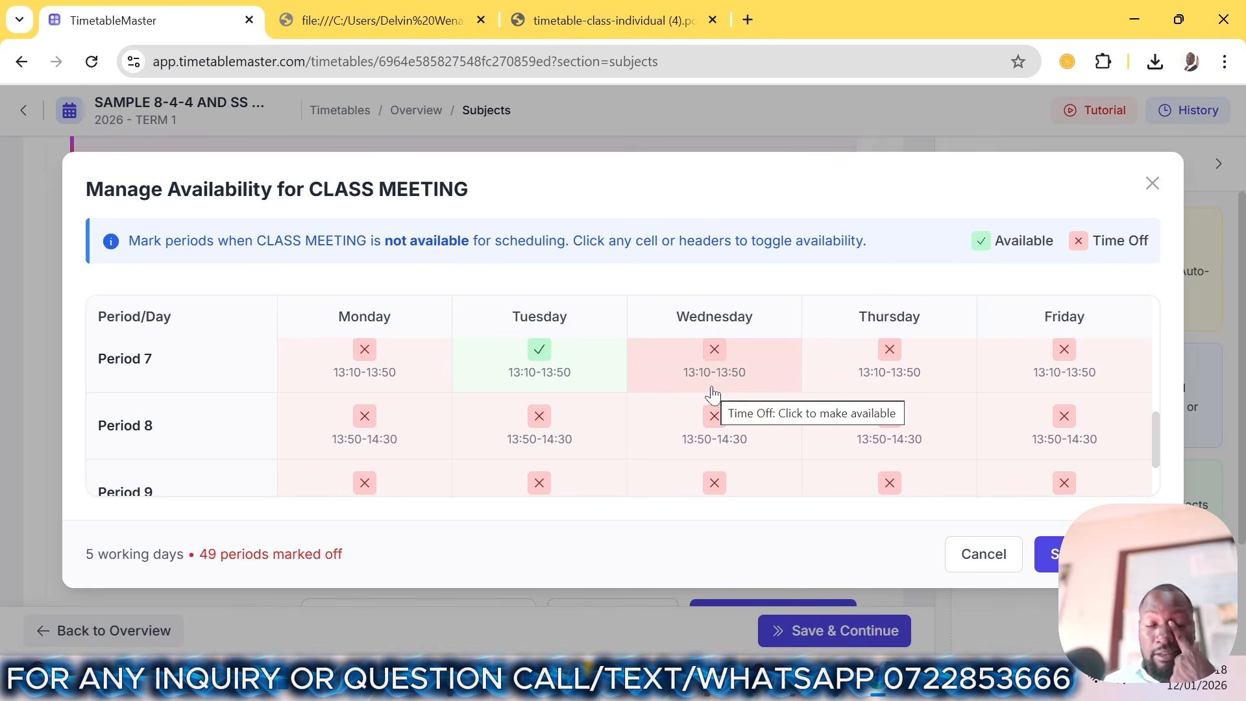
{"action": "left_click", "coordinate": [1096, 554]}
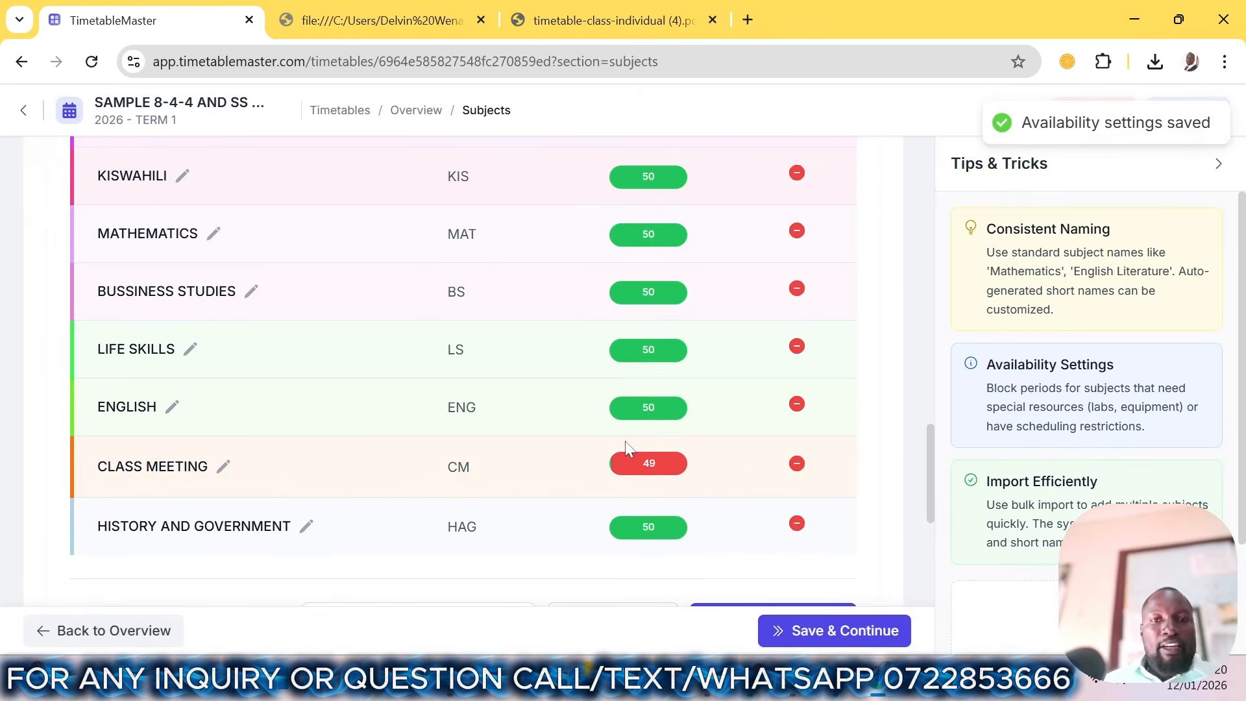
- Review the availability of all assigned subjects and look at the subjects still available to add
{"action": "scroll", "coordinate": [632, 447], "scroll_direction": "down", "scroll_amount": 2}
{"action": "scroll", "coordinate": [617, 364], "scroll_direction": "up", "scroll_amount": 4}
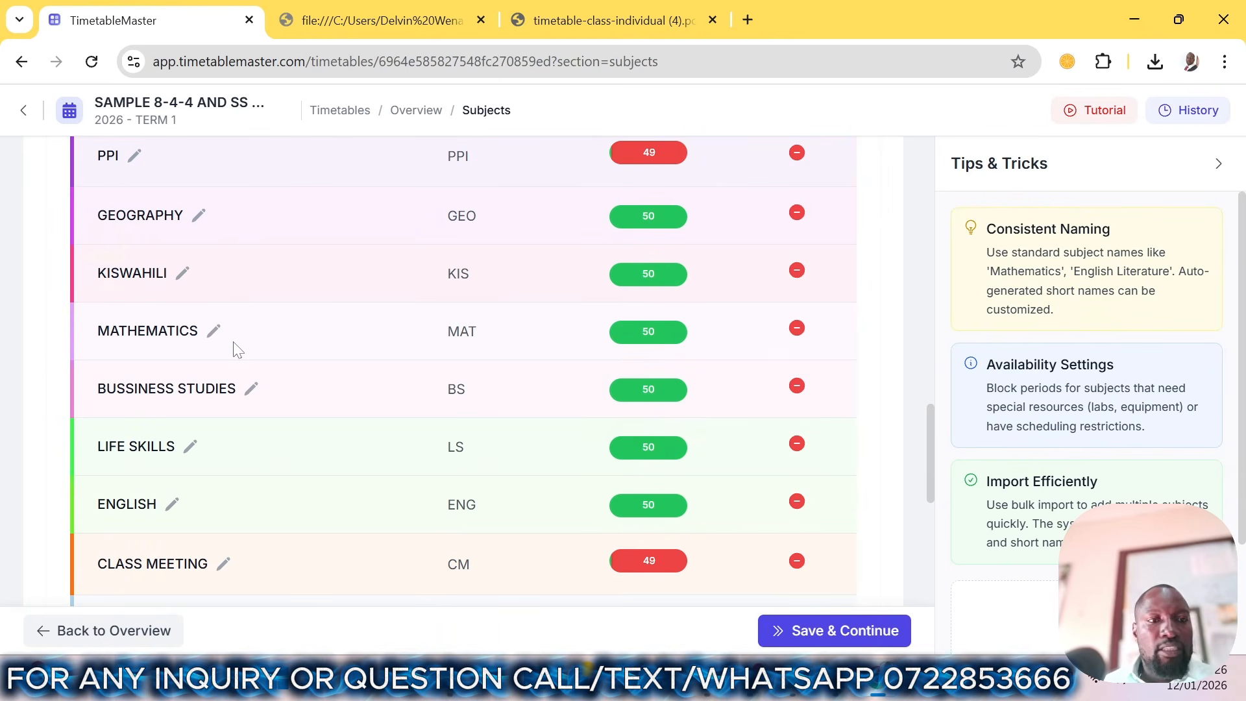
{"action": "scroll", "coordinate": [237, 349], "scroll_direction": "up", "scroll_amount": 3}
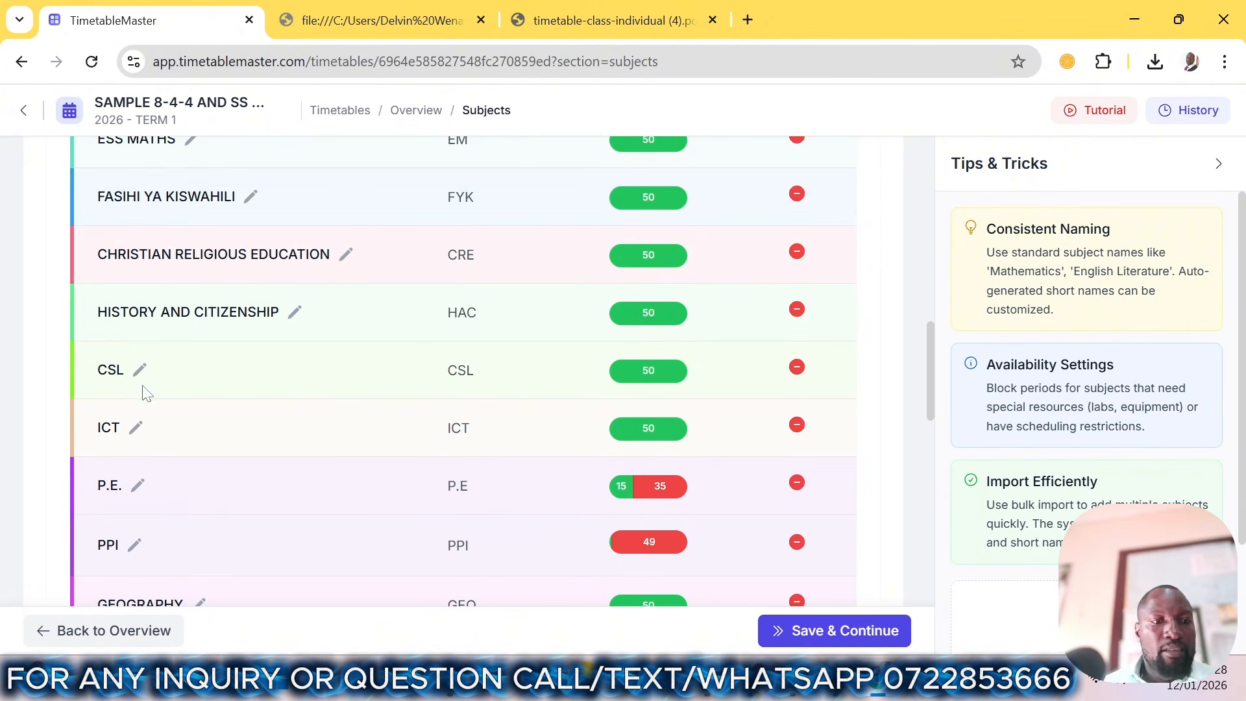
{"action": "scroll", "coordinate": [532, 380], "scroll_direction": "up", "scroll_amount": 5}
{"action": "scroll", "coordinate": [375, 326], "scroll_direction": "up", "scroll_amount": 8}
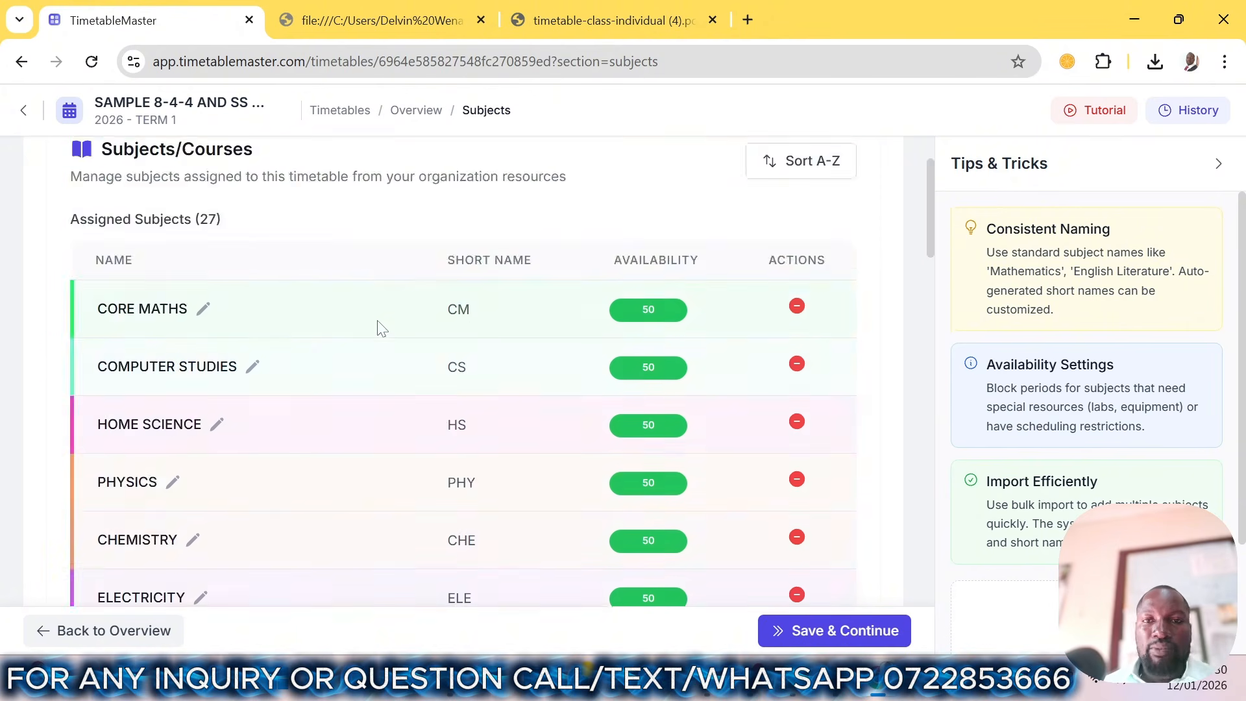
{"action": "scroll", "coordinate": [805, 506], "scroll_direction": "down", "scroll_amount": 20}
{"action": "left_click", "coordinate": [810, 505]}
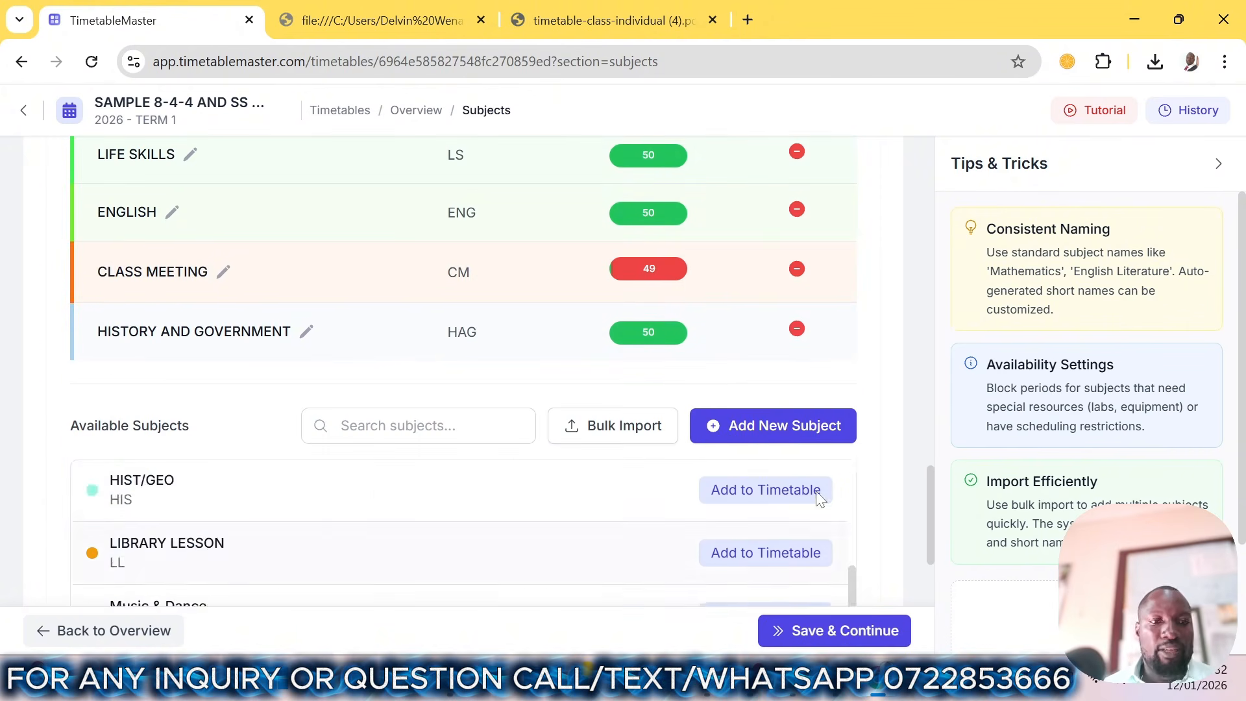
- Save the subject settings, open the timetable and regenerate it with the updated availability restrictions
{"action": "left_click", "coordinate": [848, 631]}
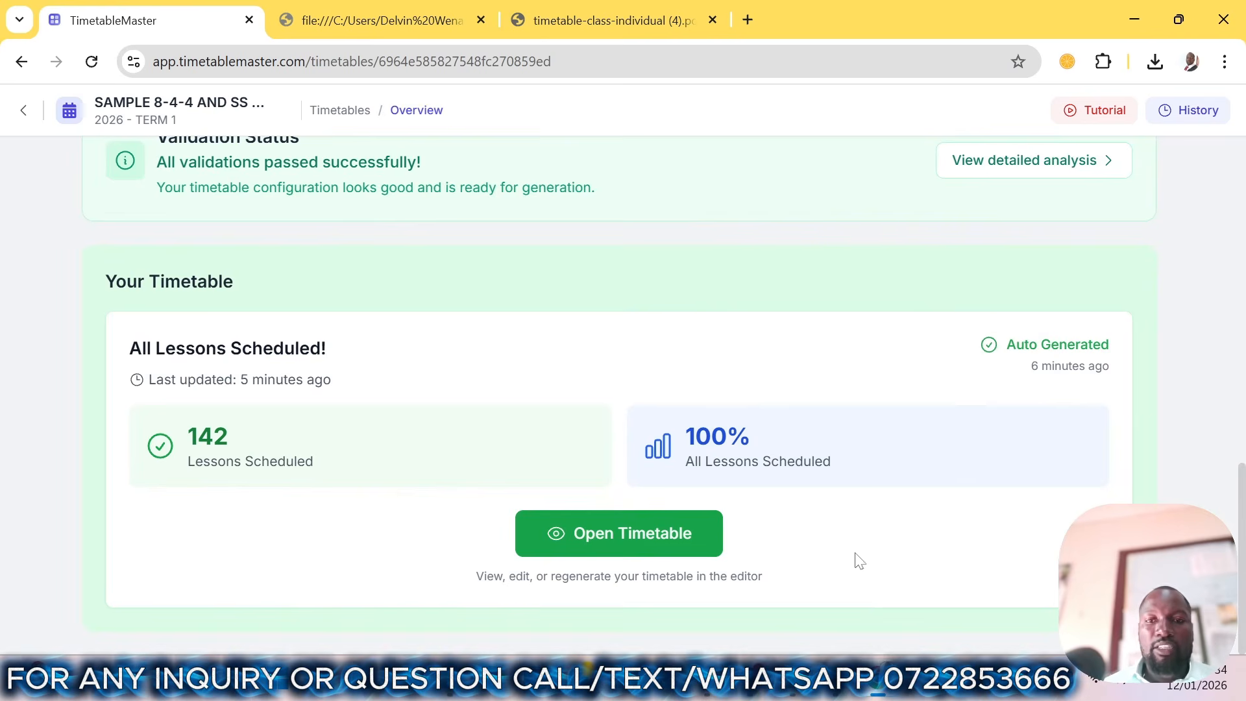
{"action": "scroll", "coordinate": [756, 370], "scroll_direction": "up", "scroll_amount": 5}
{"action": "scroll", "coordinate": [772, 325], "scroll_direction": "up", "scroll_amount": 5}
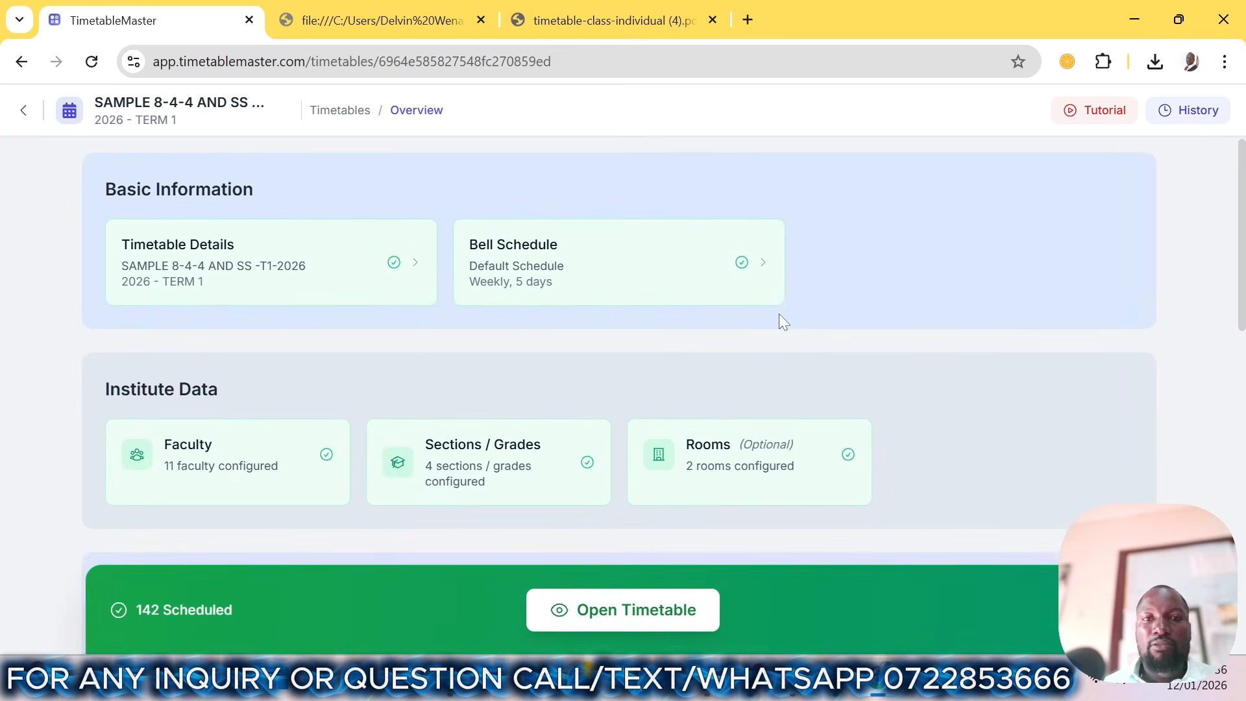
{"action": "scroll", "coordinate": [752, 360], "scroll_direction": "down", "scroll_amount": 10}
{"action": "left_click", "coordinate": [616, 547]}
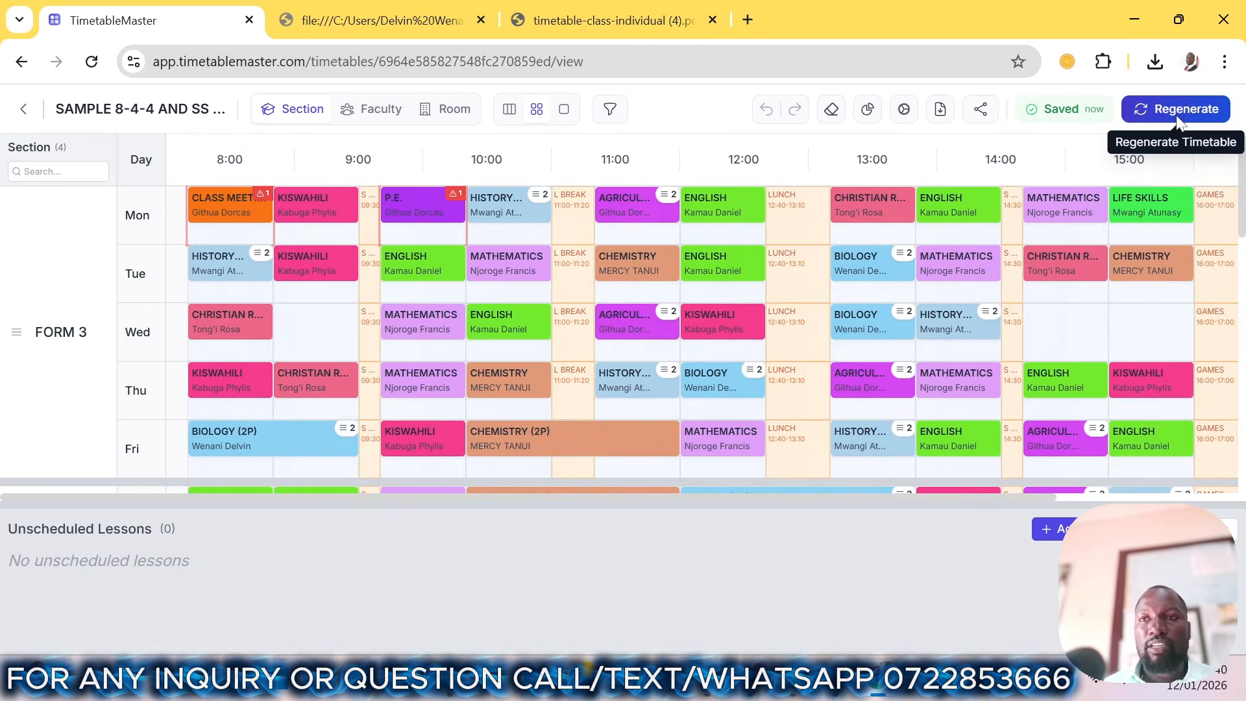
{"action": "left_click", "coordinate": [1193, 109]}
{"action": "left_click", "coordinate": [765, 506]}
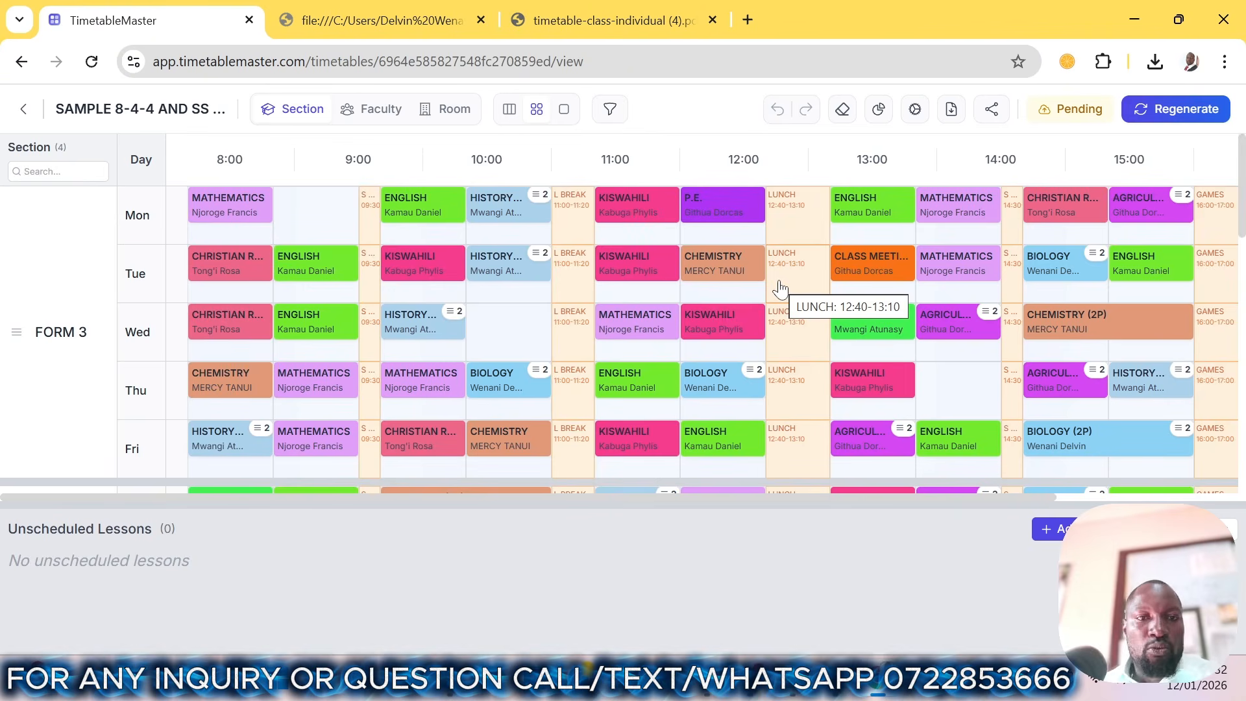
- Export the regenerated timetable as a class-wise individual PDF and open the downloaded file
{"action": "scroll", "coordinate": [732, 277], "scroll_direction": "down", "scroll_amount": 5}
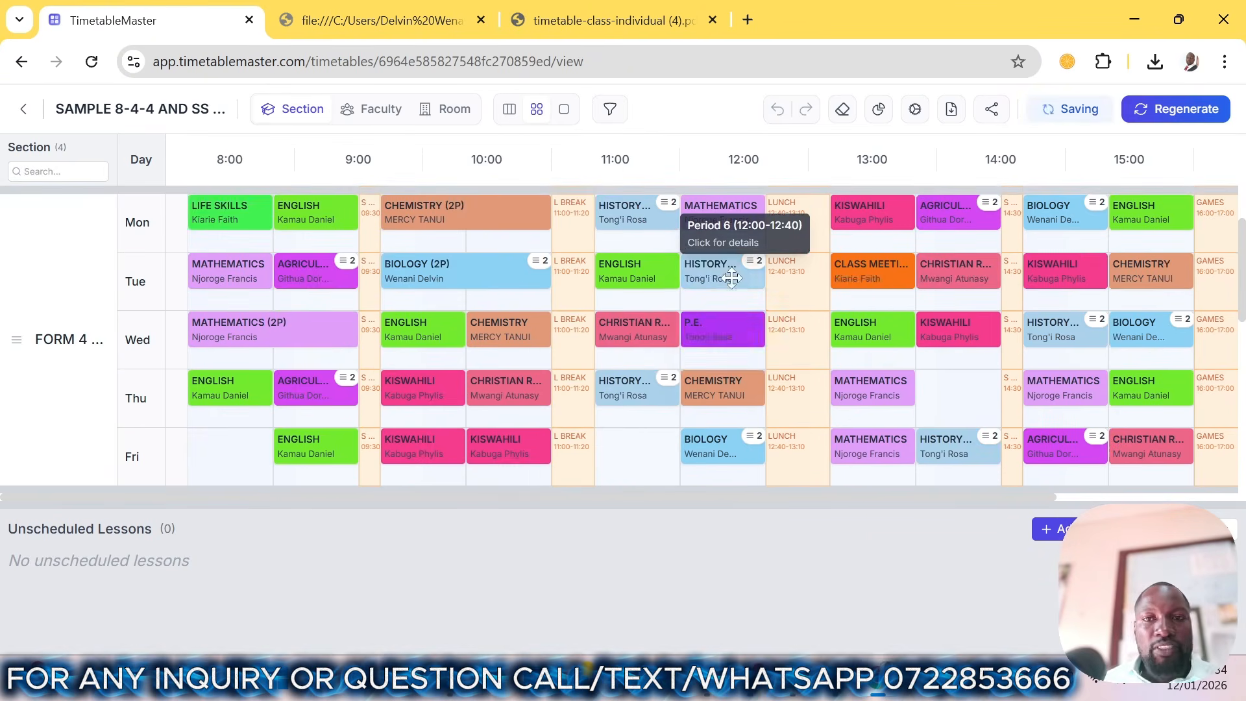
{"action": "scroll", "coordinate": [572, 407], "scroll_direction": "down", "scroll_amount": 1}
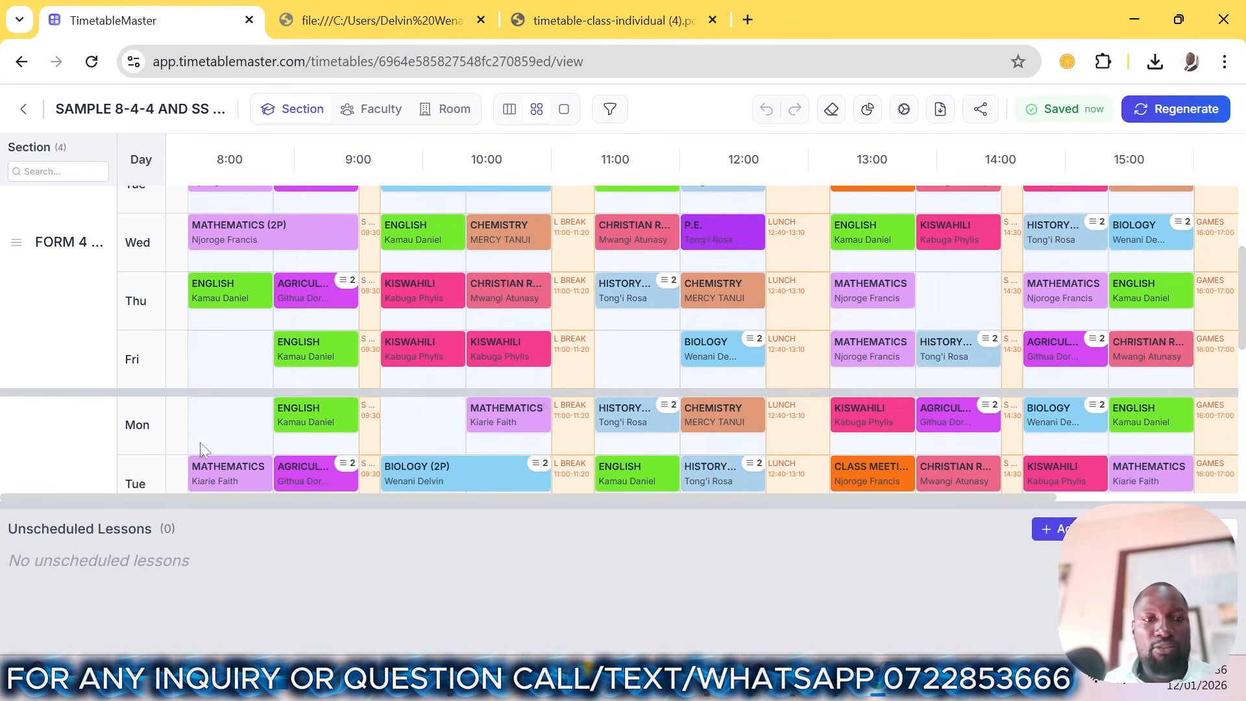
{"action": "scroll", "coordinate": [279, 337], "scroll_direction": "down", "scroll_amount": 3}
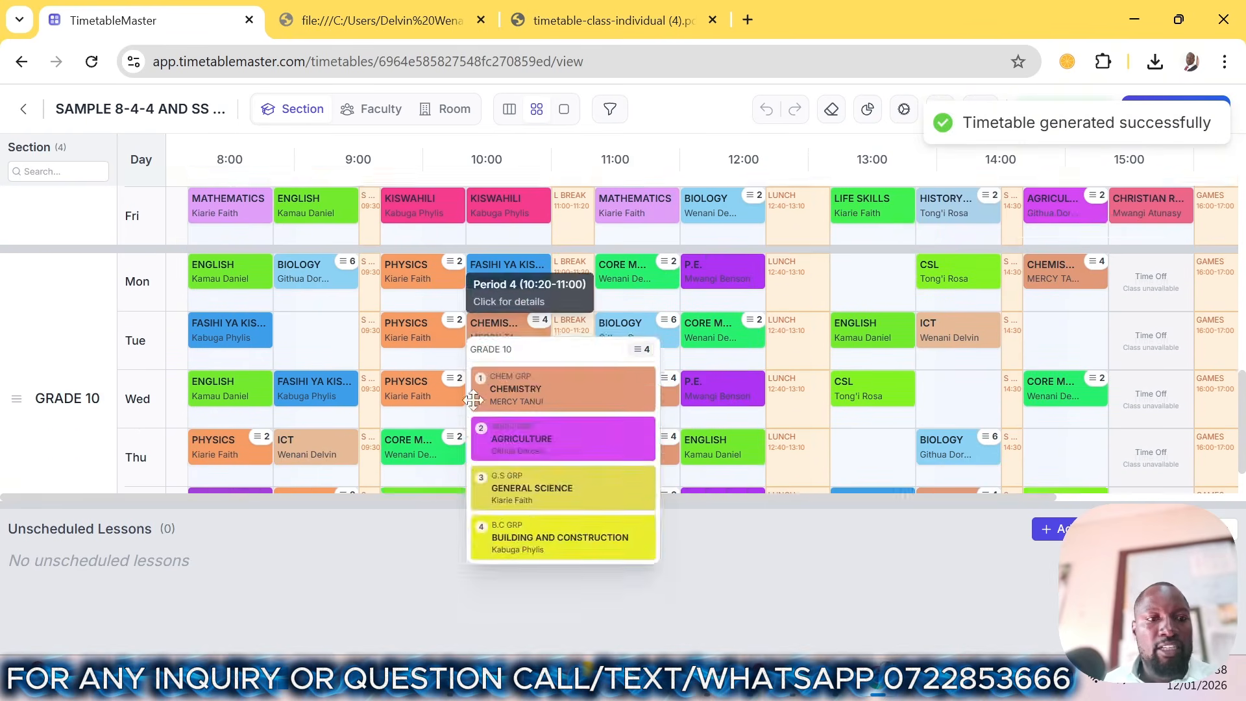
{"action": "scroll", "coordinate": [473, 401], "scroll_direction": "down", "scroll_amount": 1}
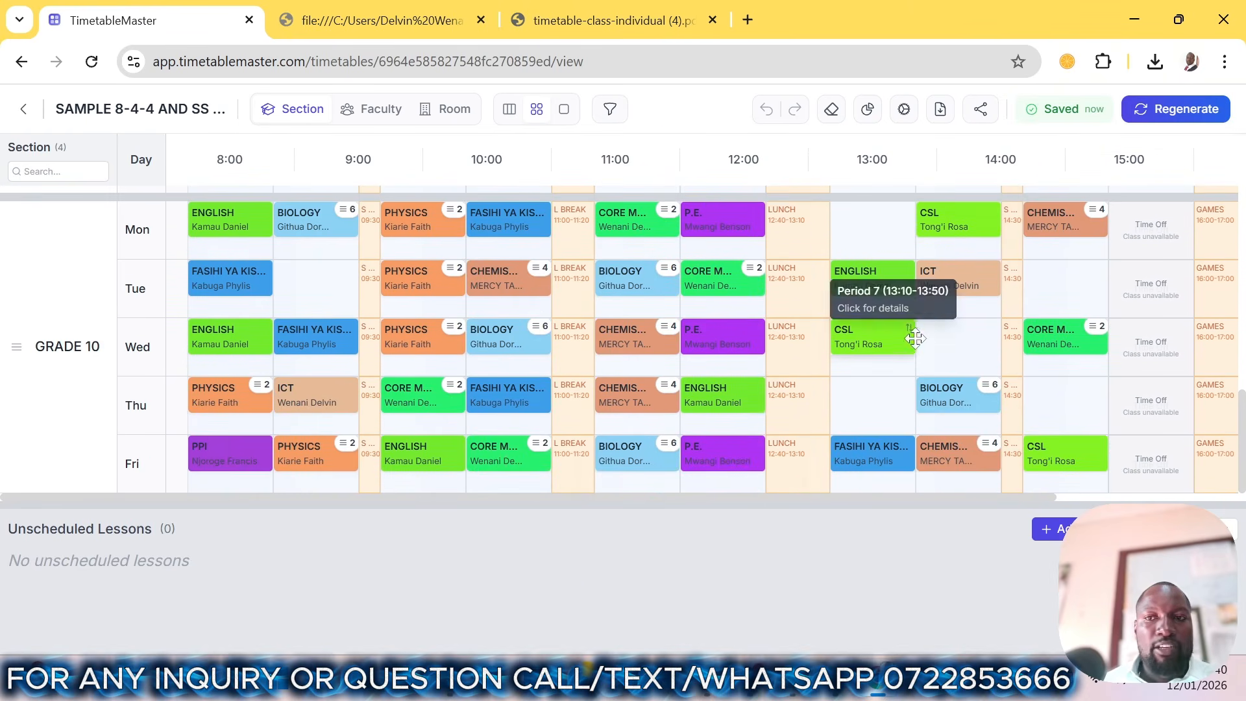
{"action": "scroll", "coordinate": [916, 331], "scroll_direction": "up", "scroll_amount": 4}
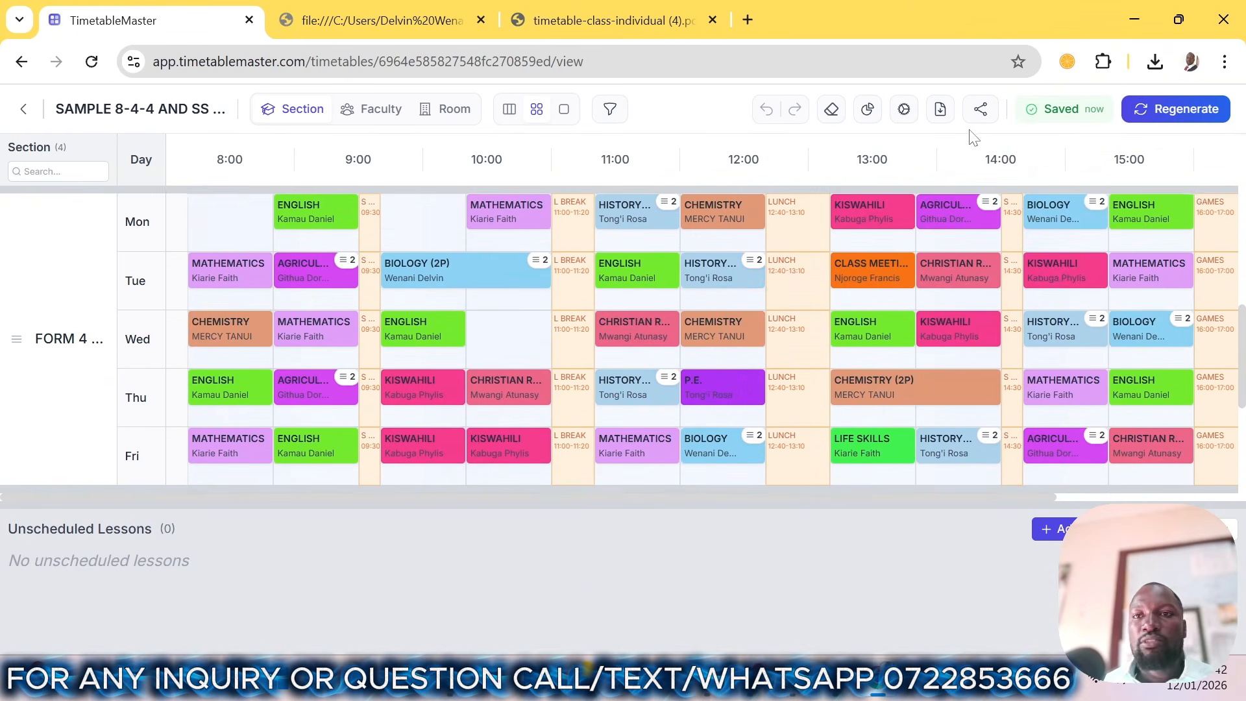
{"action": "left_click", "coordinate": [939, 109]}
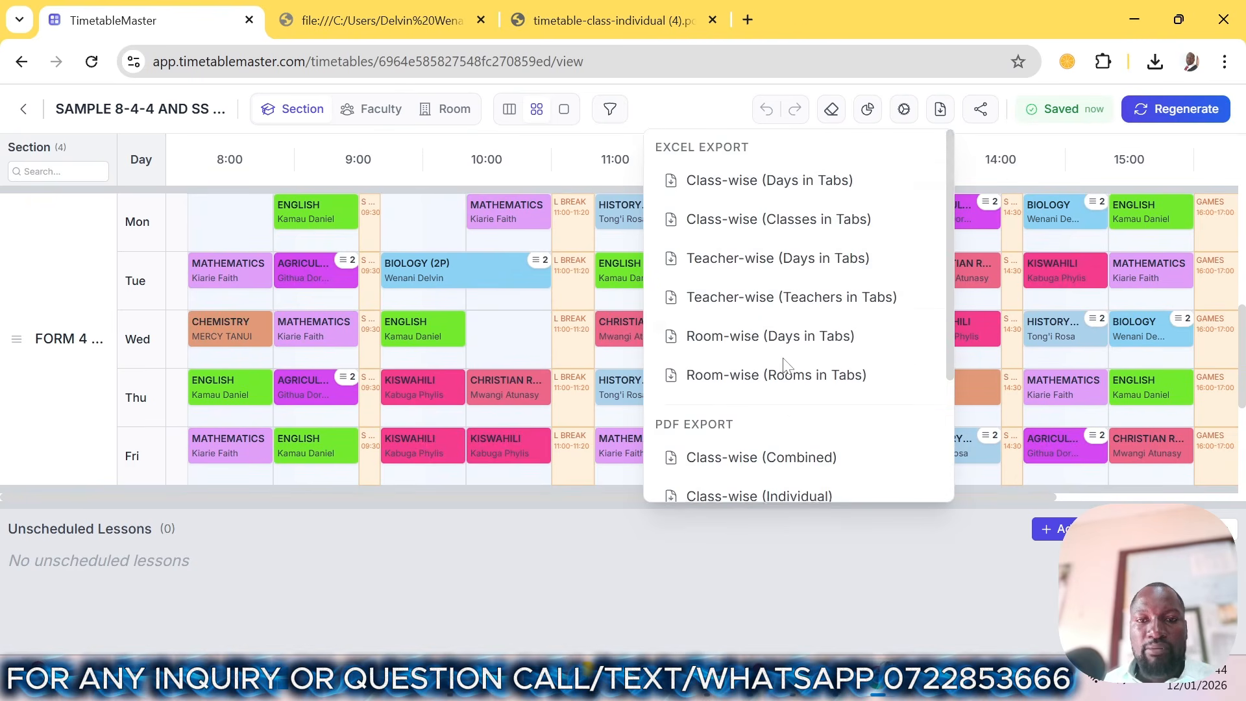
{"action": "scroll", "coordinate": [784, 365], "scroll_direction": "down", "scroll_amount": 1}
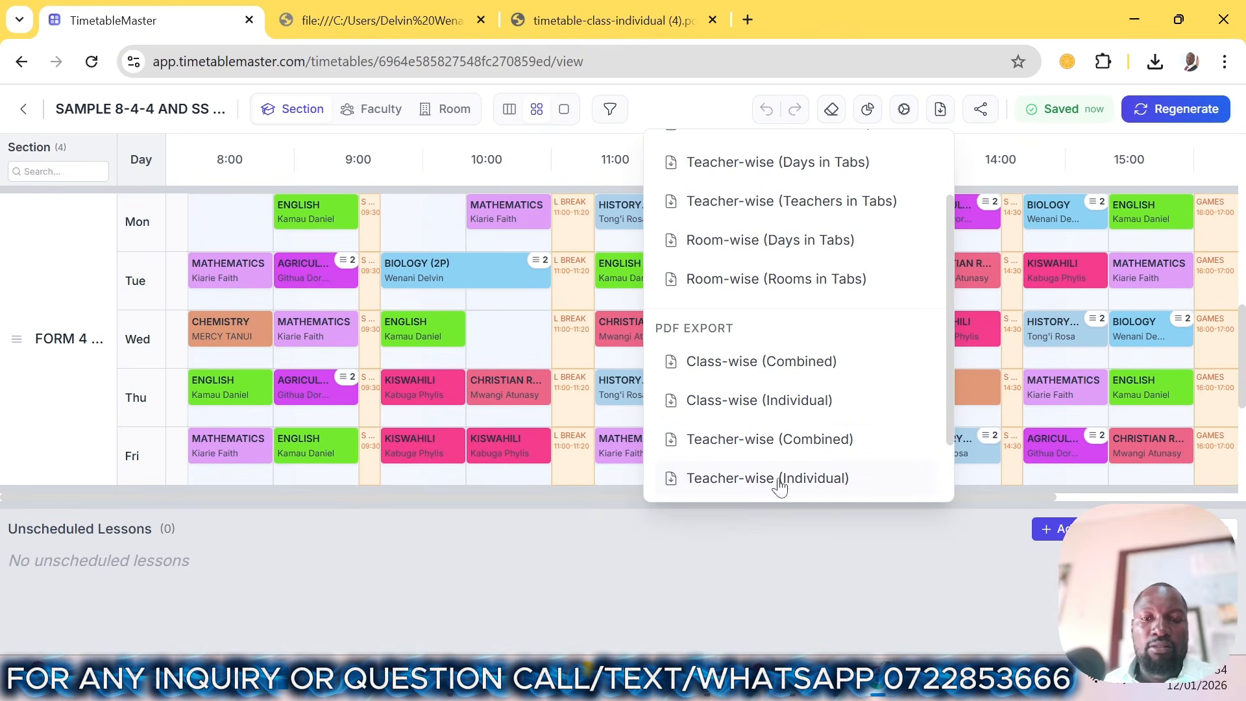
{"action": "left_click", "coordinate": [761, 411]}
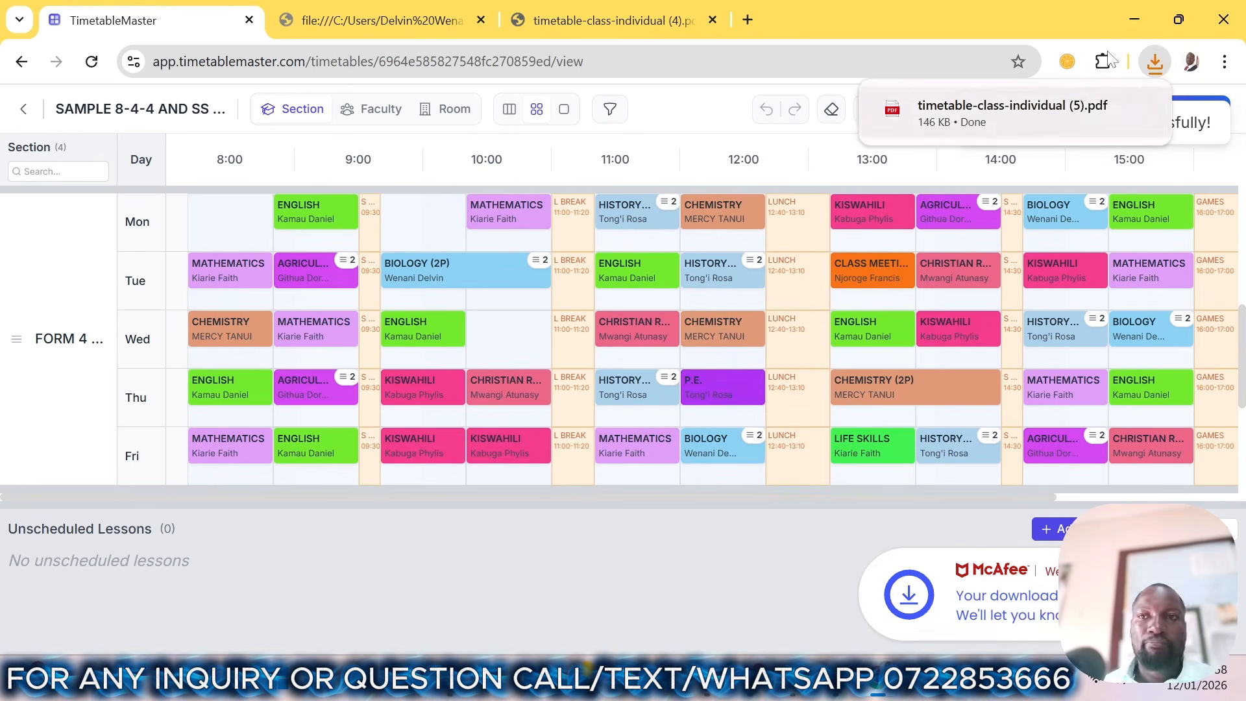
{"action": "left_click", "coordinate": [934, 120]}
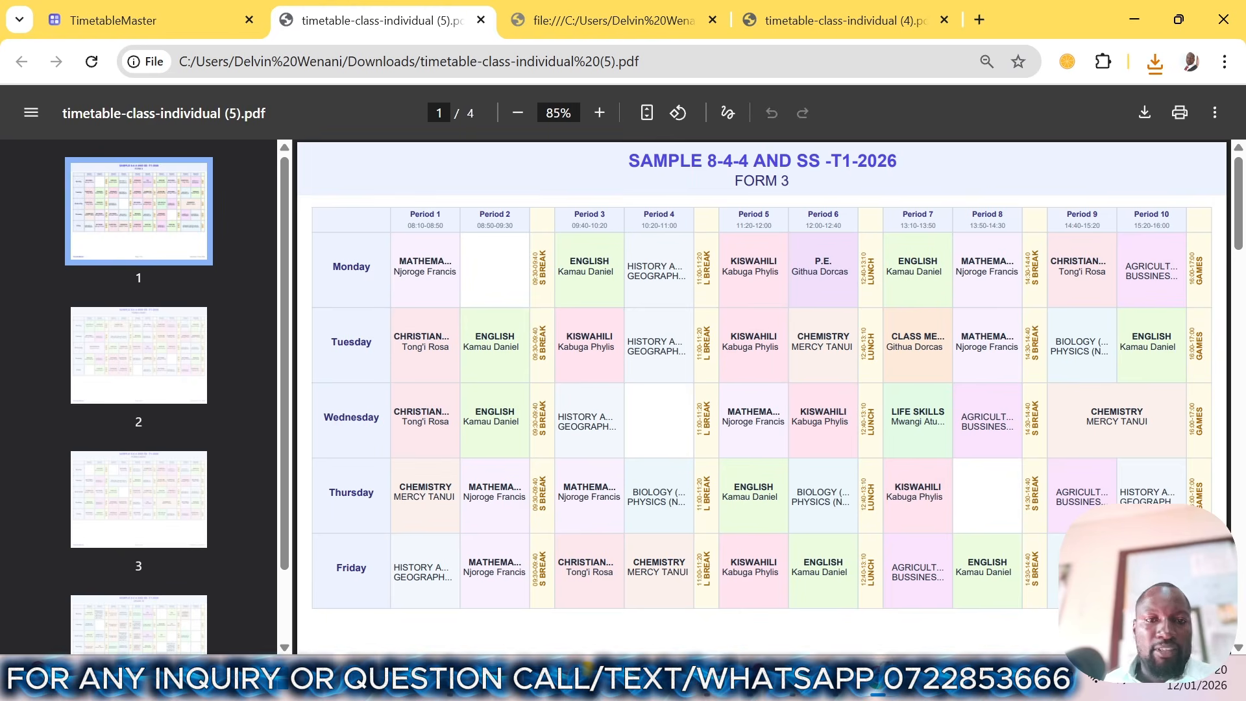
- Examine the exported FORM 3, FORM 4 EAST and FORM 4 WEST timetable pages for the placement of restricted and double lessons
{"action": "left_click", "coordinate": [124, 375]}
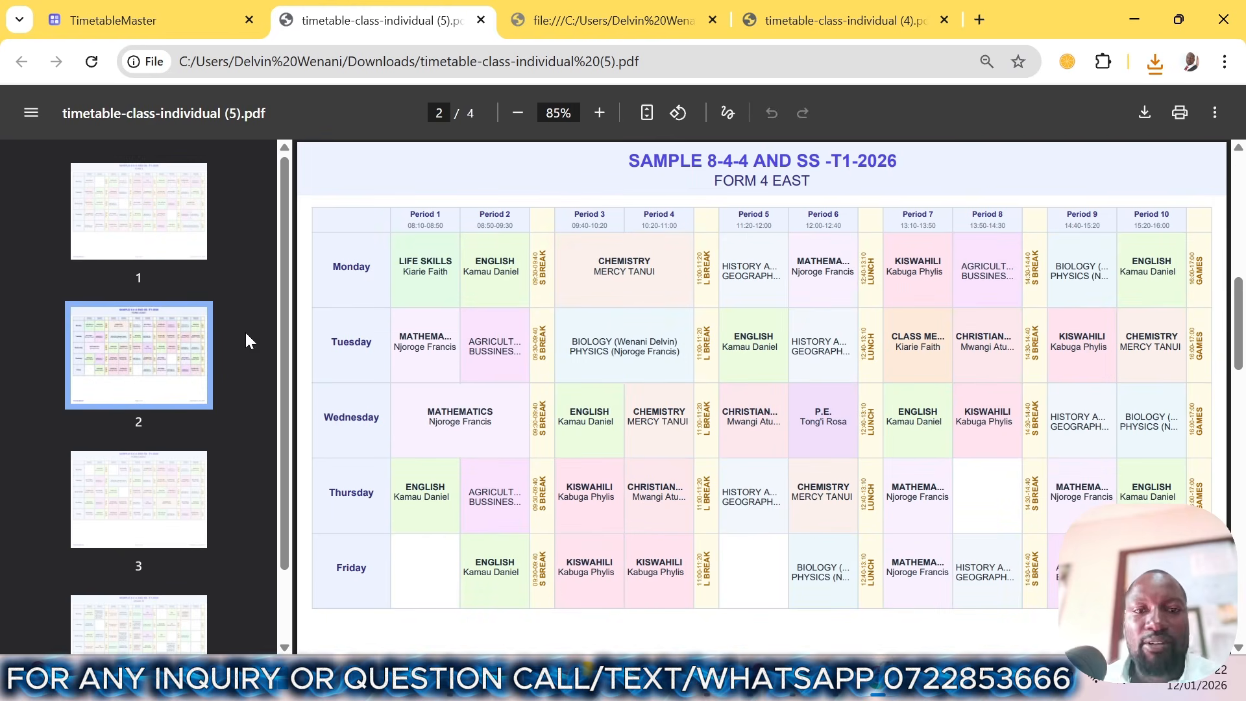
{"action": "left_click", "coordinate": [170, 244]}
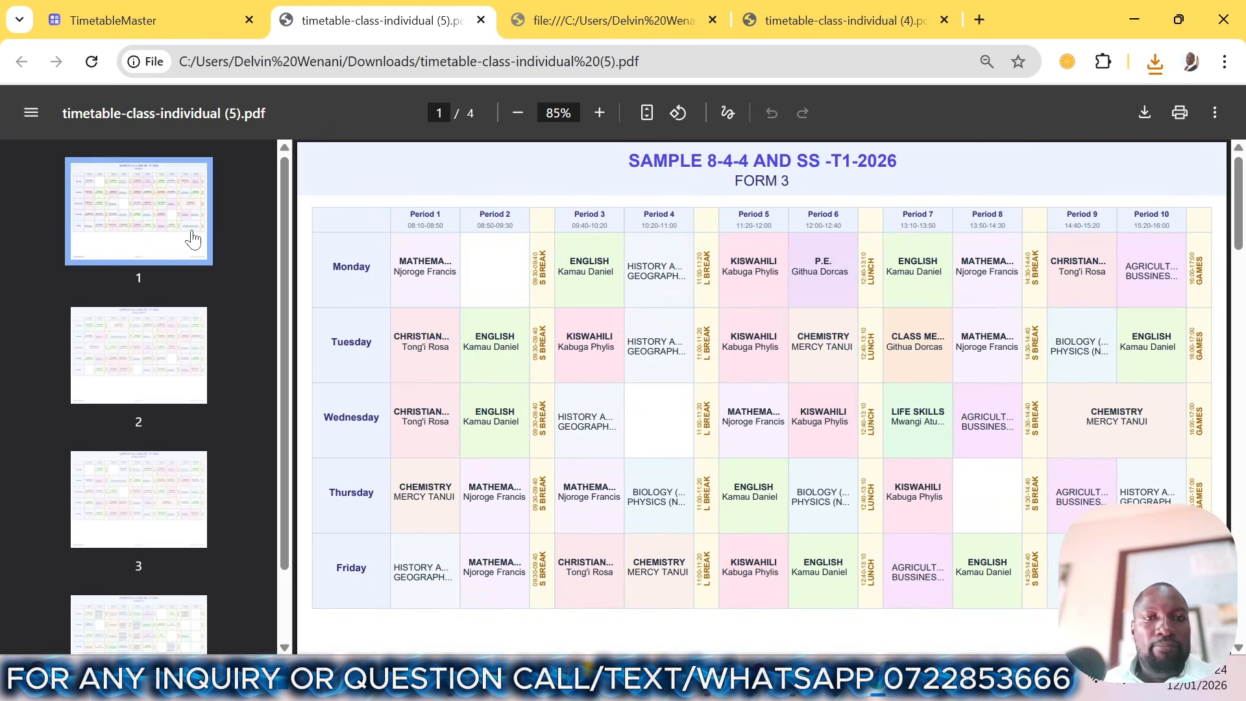
{"action": "left_click", "coordinate": [144, 372]}
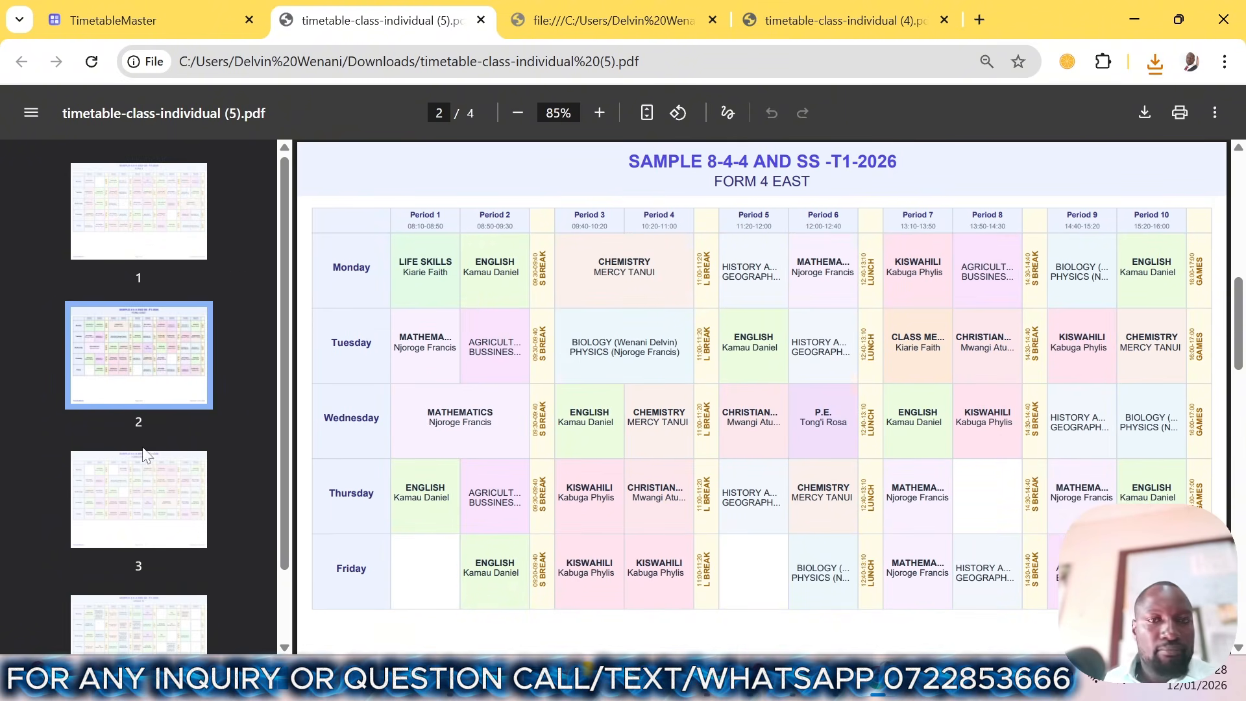
{"action": "left_click", "coordinate": [140, 509]}
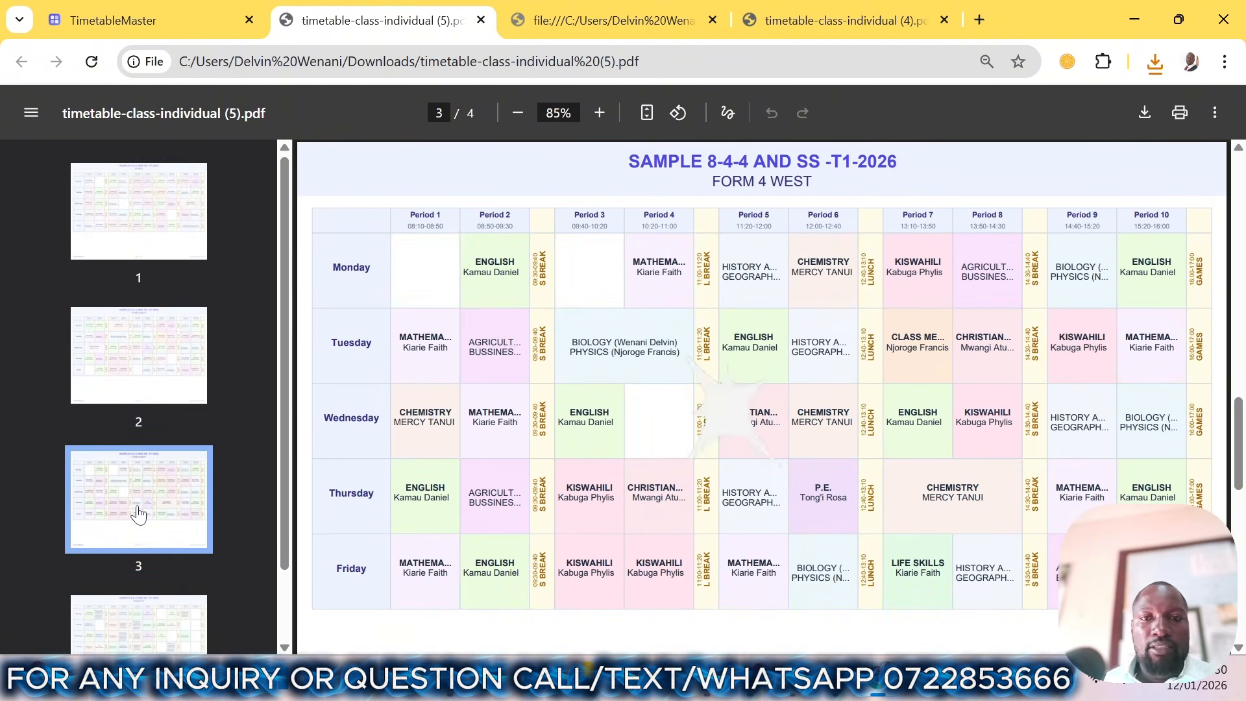
{"action": "scroll", "coordinate": [144, 527], "scroll_direction": "down", "scroll_amount": 1}
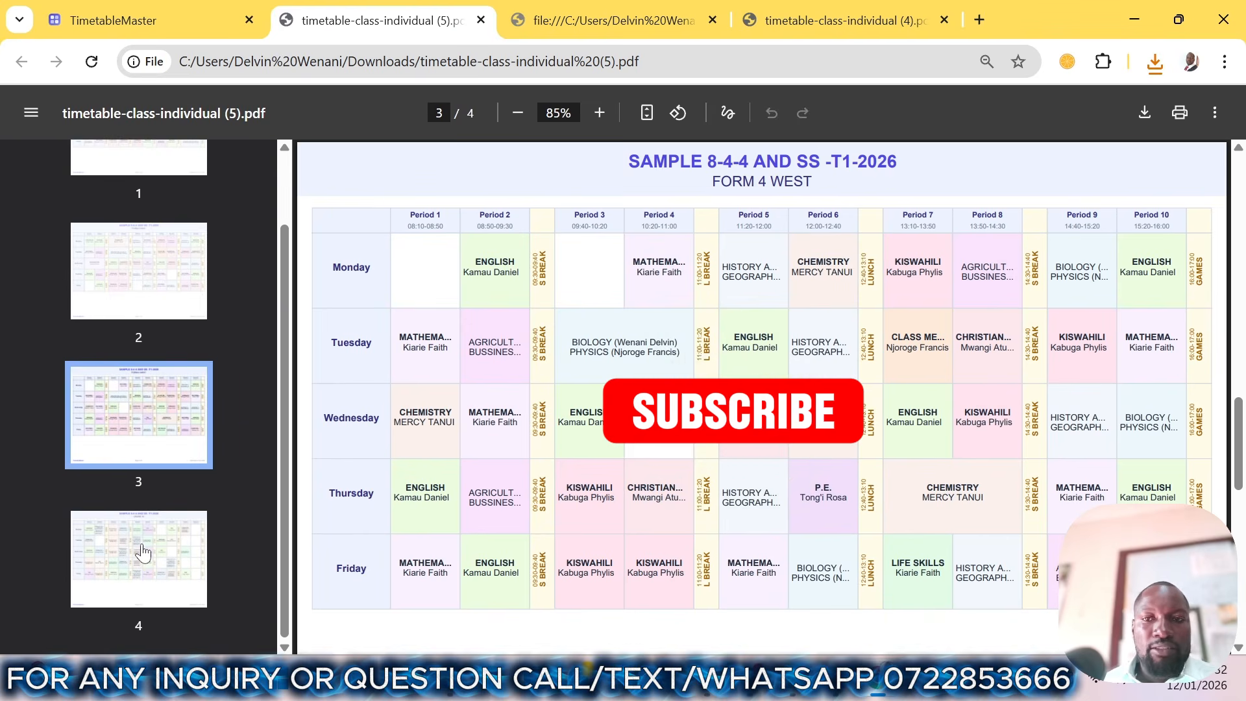